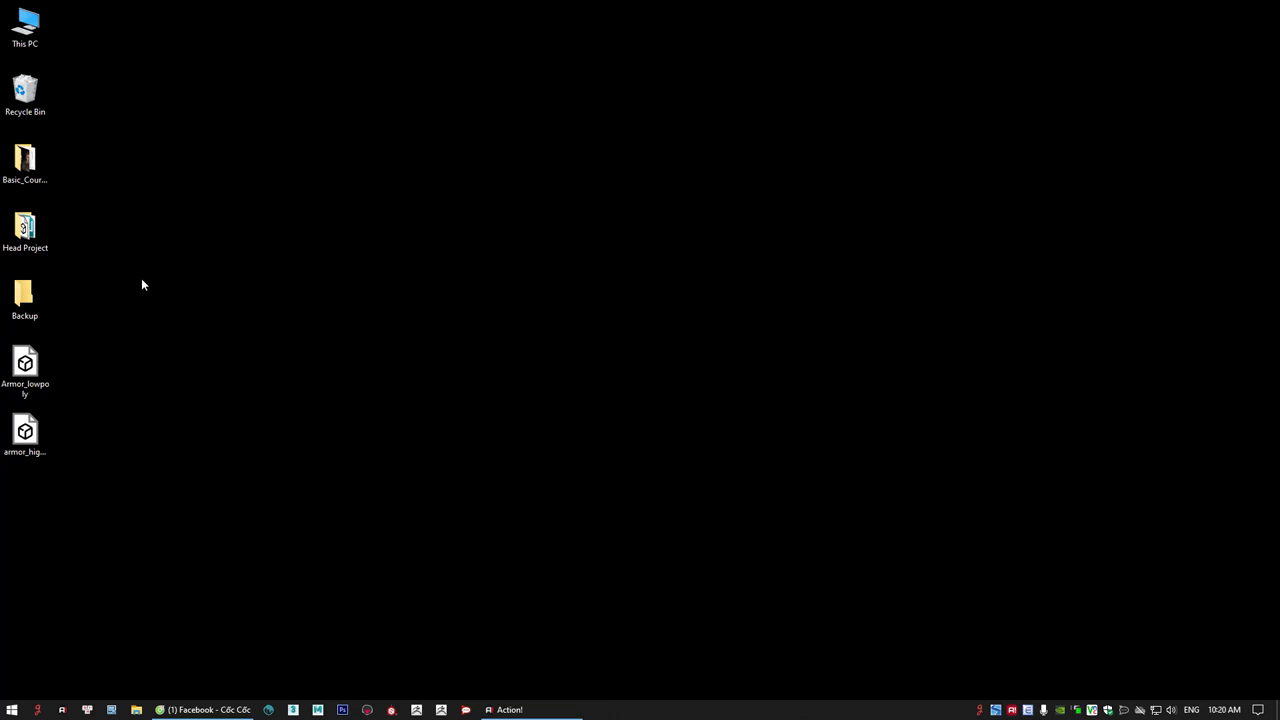
- Open the Backup folder on the desktop and look through its ZBrush tool and 3D object files
left_click(32, 293)
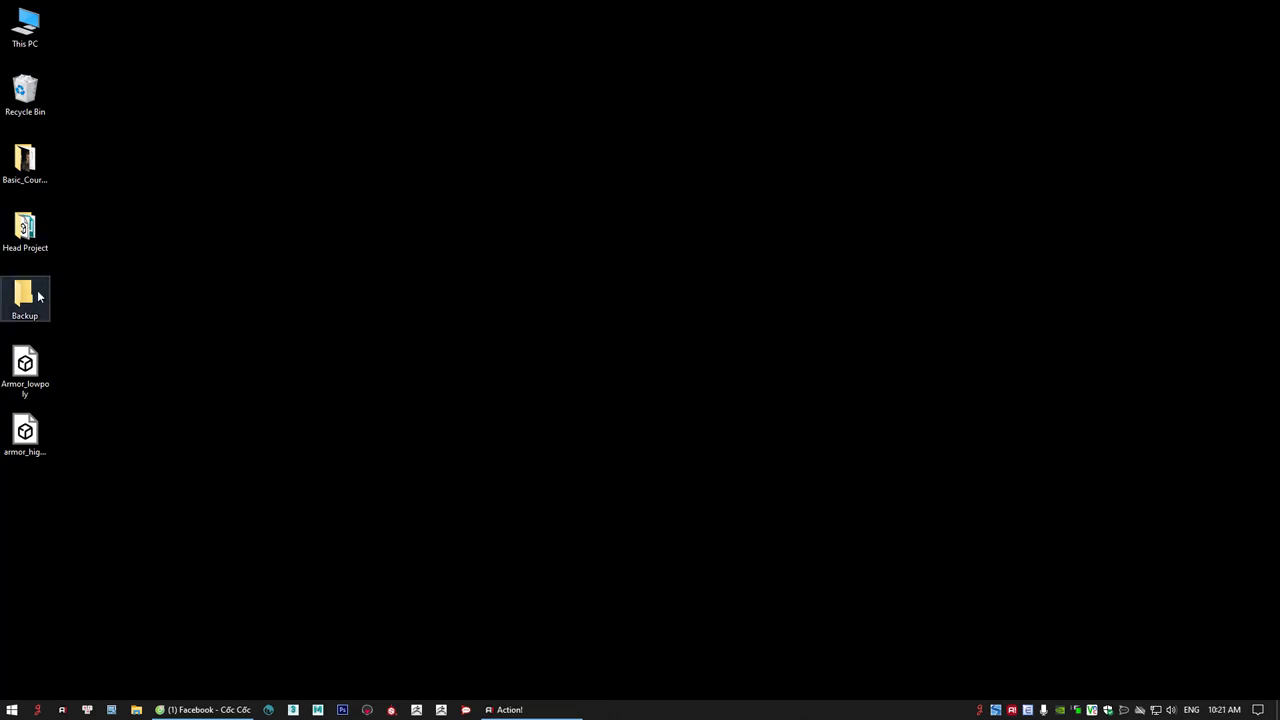
double_click(32, 293)
left_click_drag(295, 93, 322, 86)
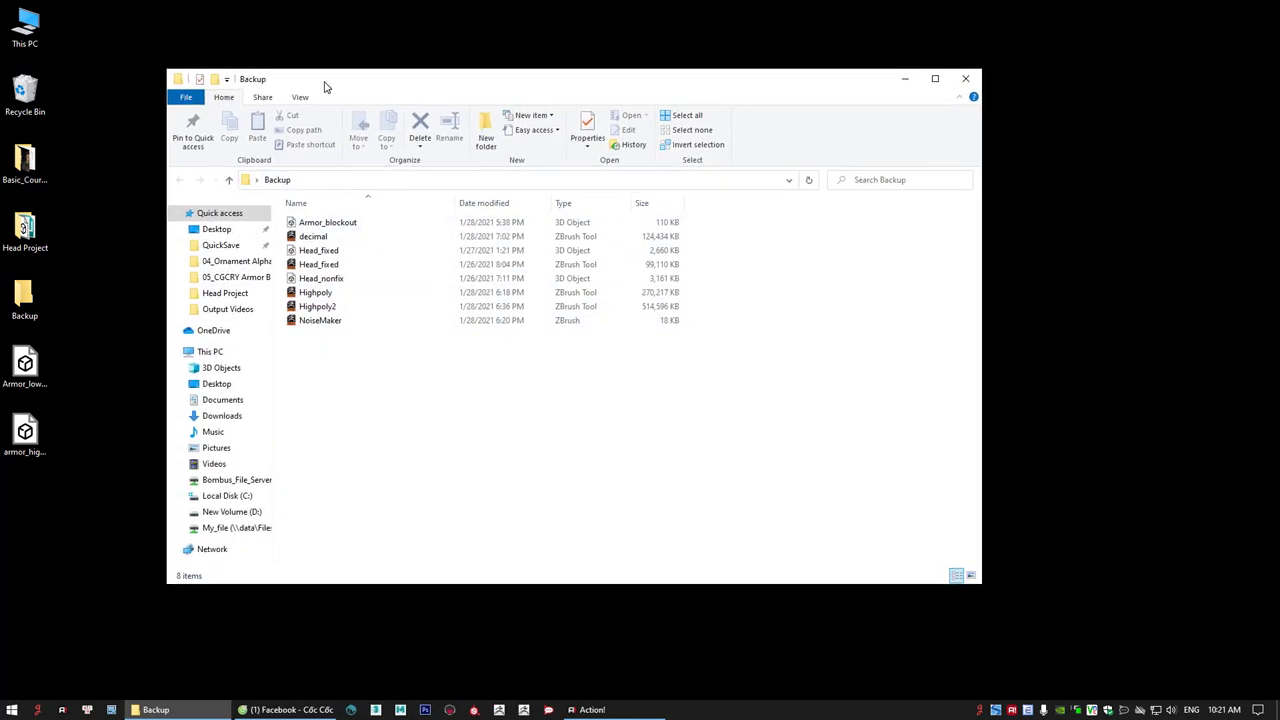
left_click(335, 226)
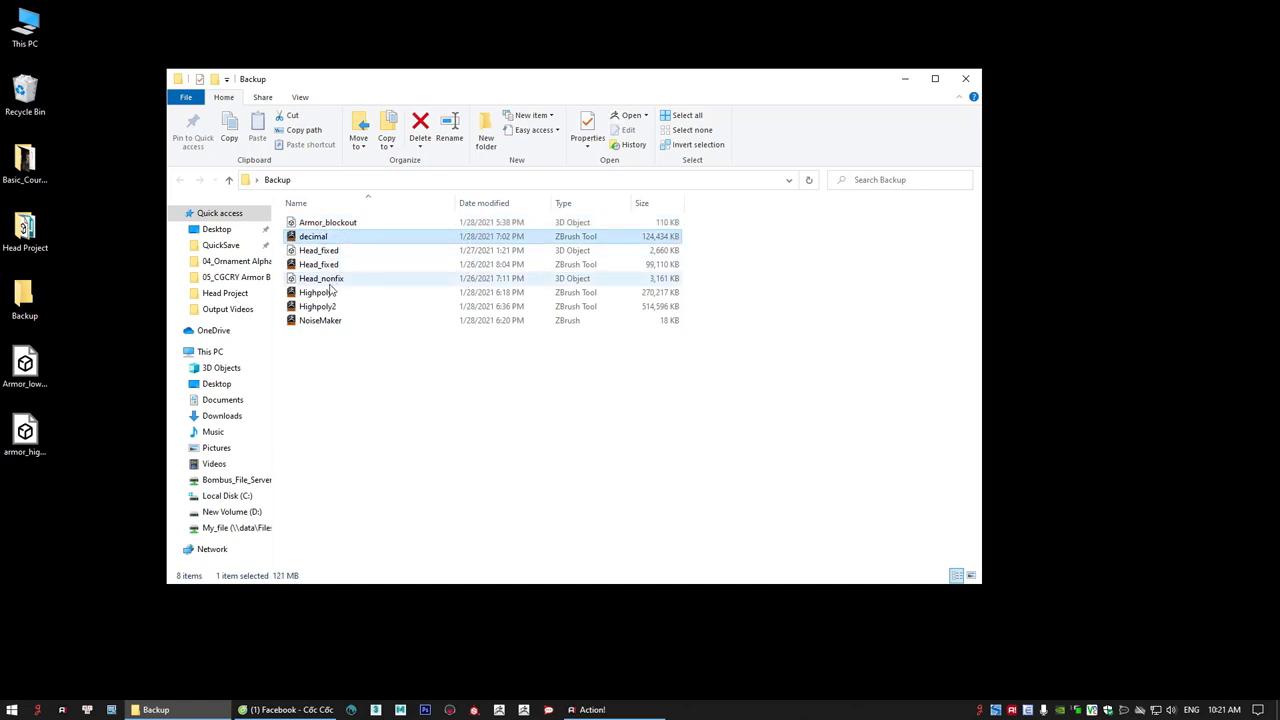
left_click(322, 265)
left_click_drag(322, 343, 308, 302)
left_click(323, 343)
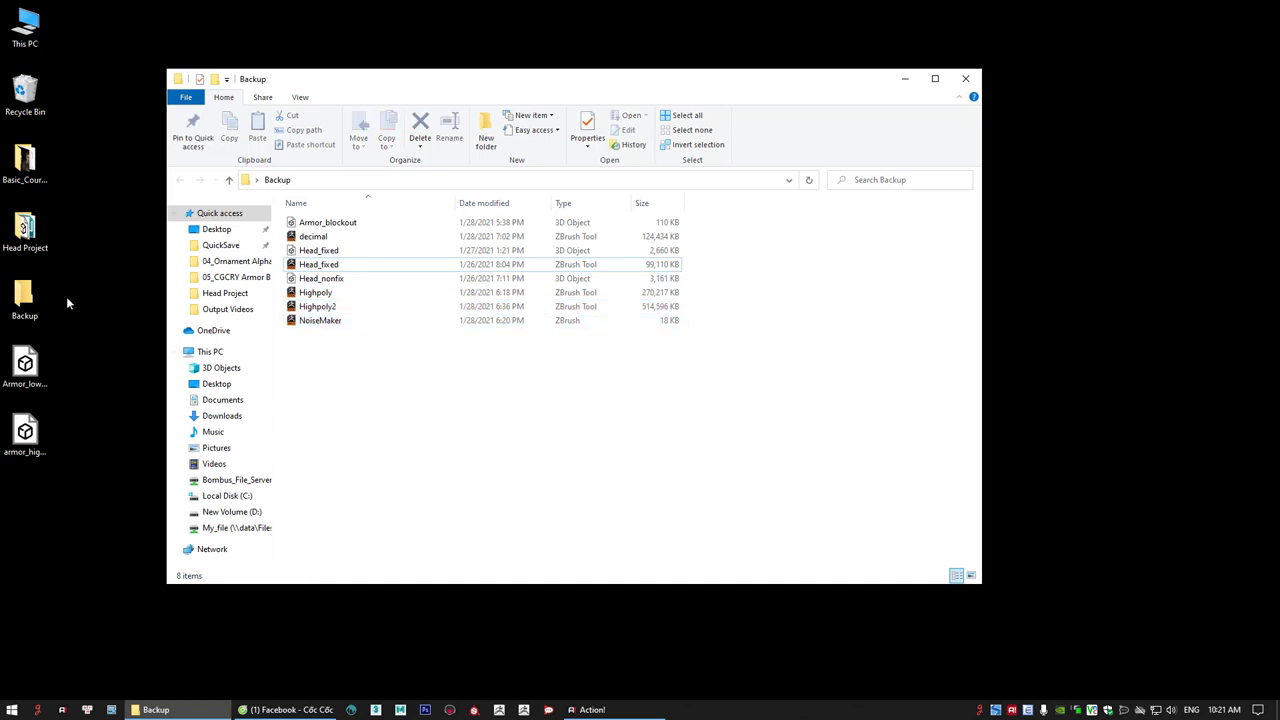
- Open the Head Project folder beside the Backup window, look over its files, and close both folder windows
double_click(25, 232)
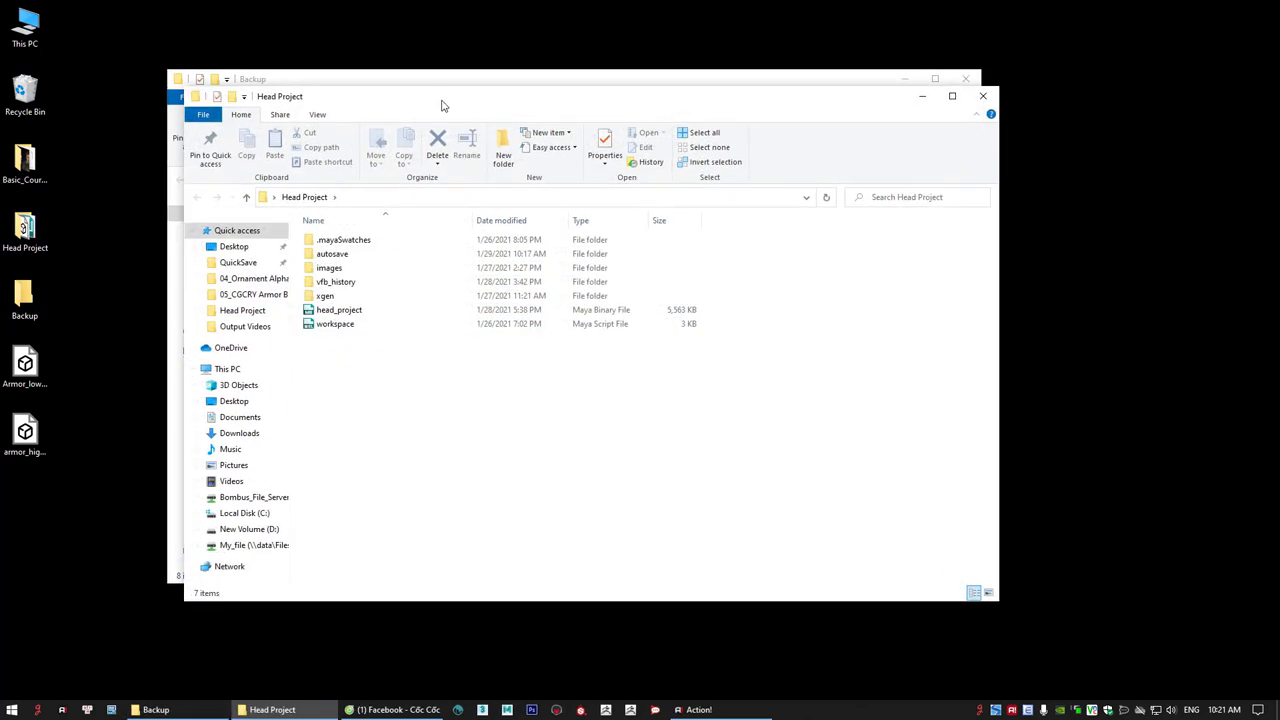
left_click_drag(443, 104, 690, 151)
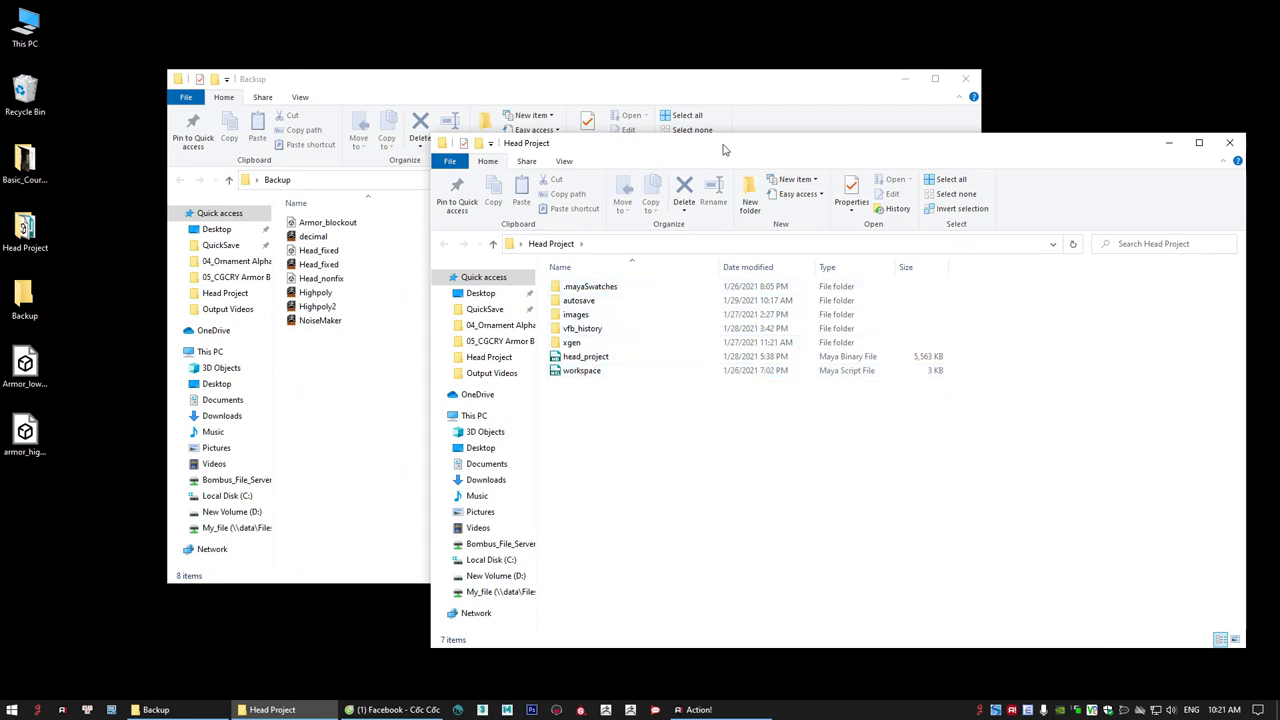
left_click_drag(723, 149, 686, 150)
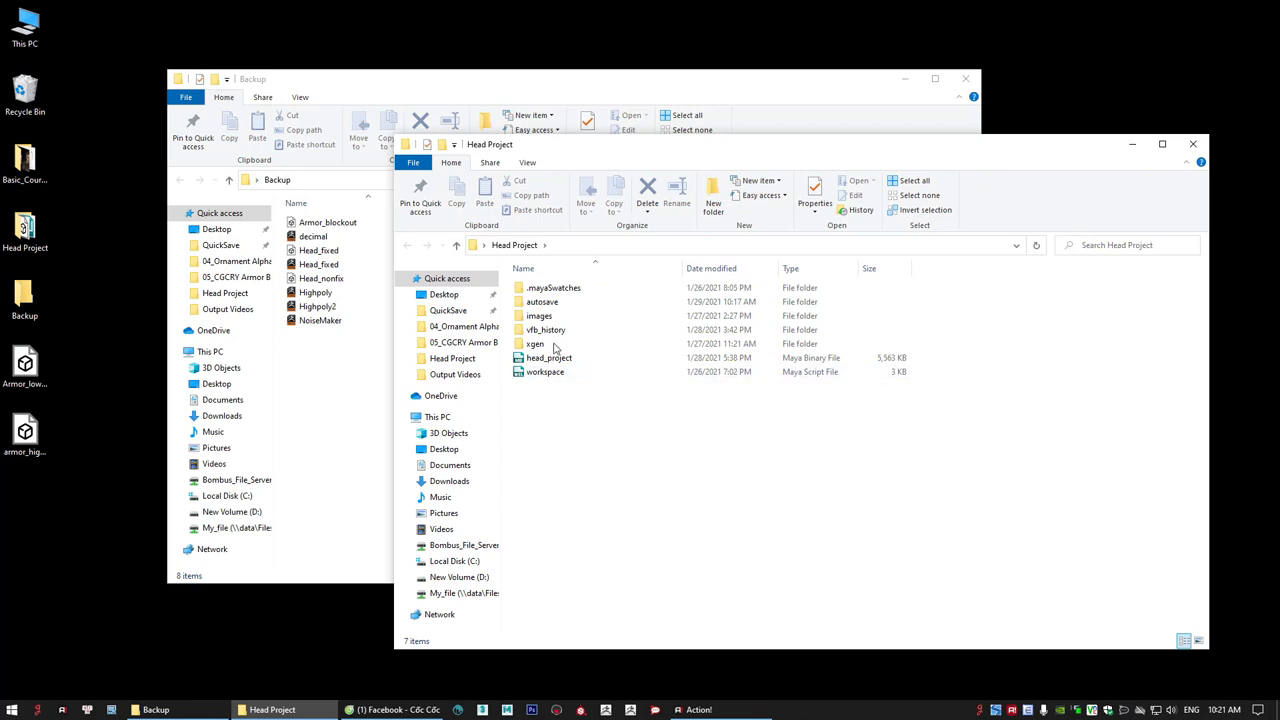
left_click(348, 375)
left_click(1080, 426)
left_click_drag(1073, 151, 1085, 165)
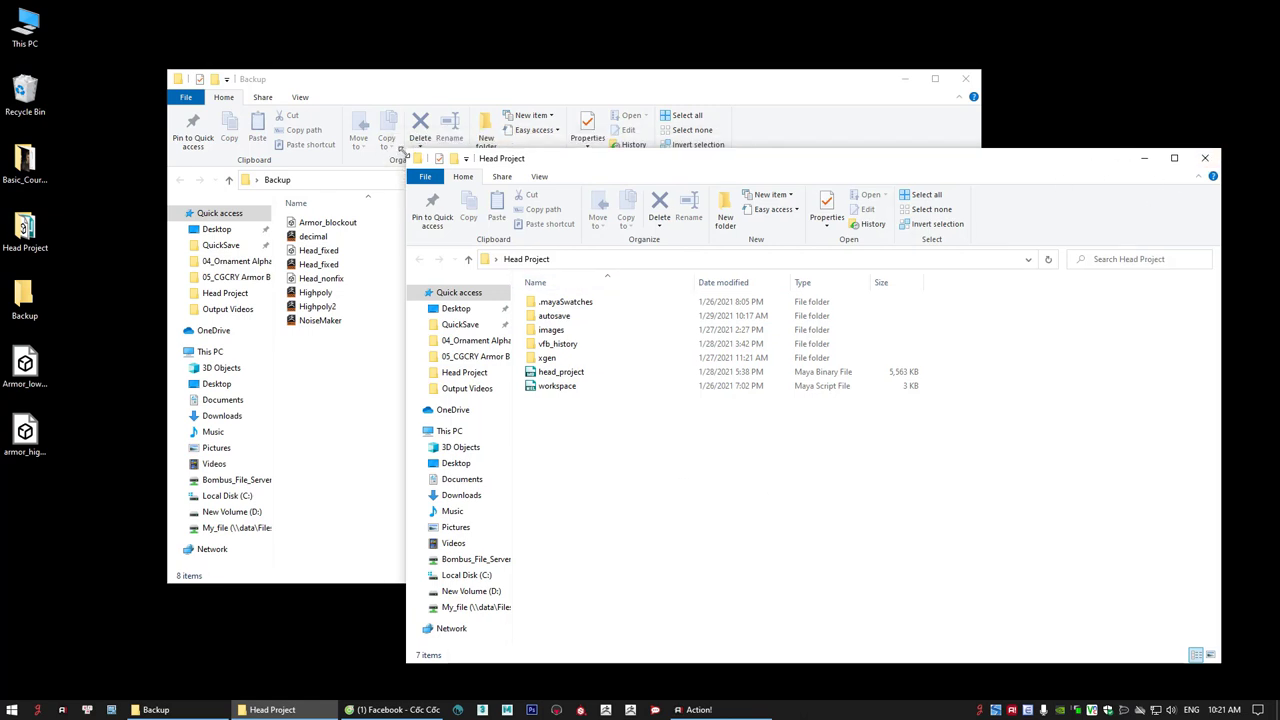
left_click_drag(405, 152, 477, 190)
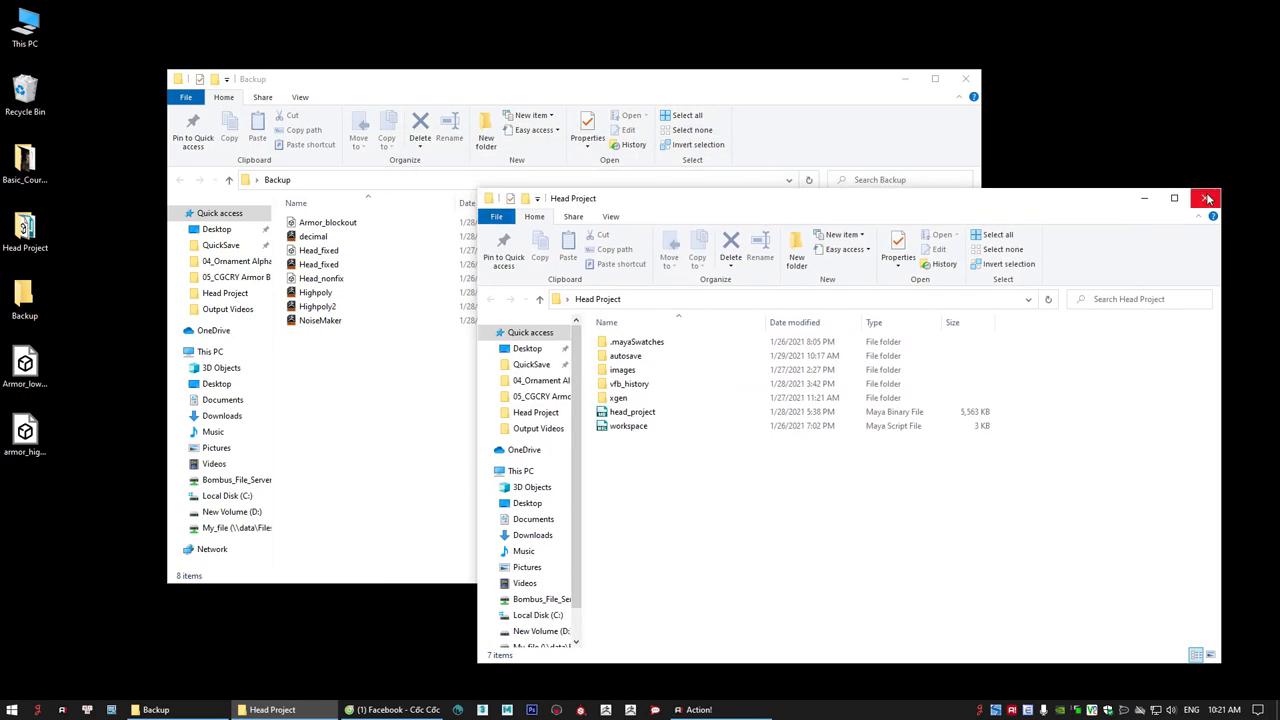
left_click(1208, 199)
left_click(965, 78)
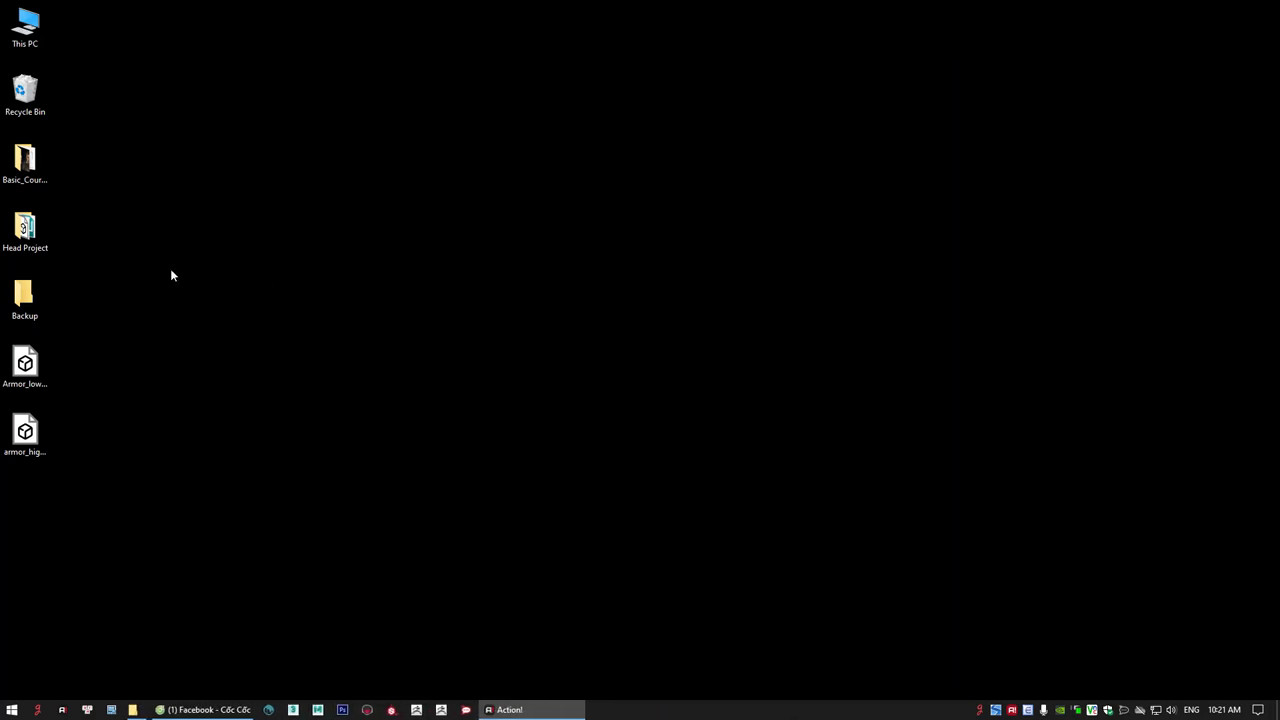
- Check the armor_highpoly file on the desktop and the saved files in the reopened Backup folder
double_click(24, 296)
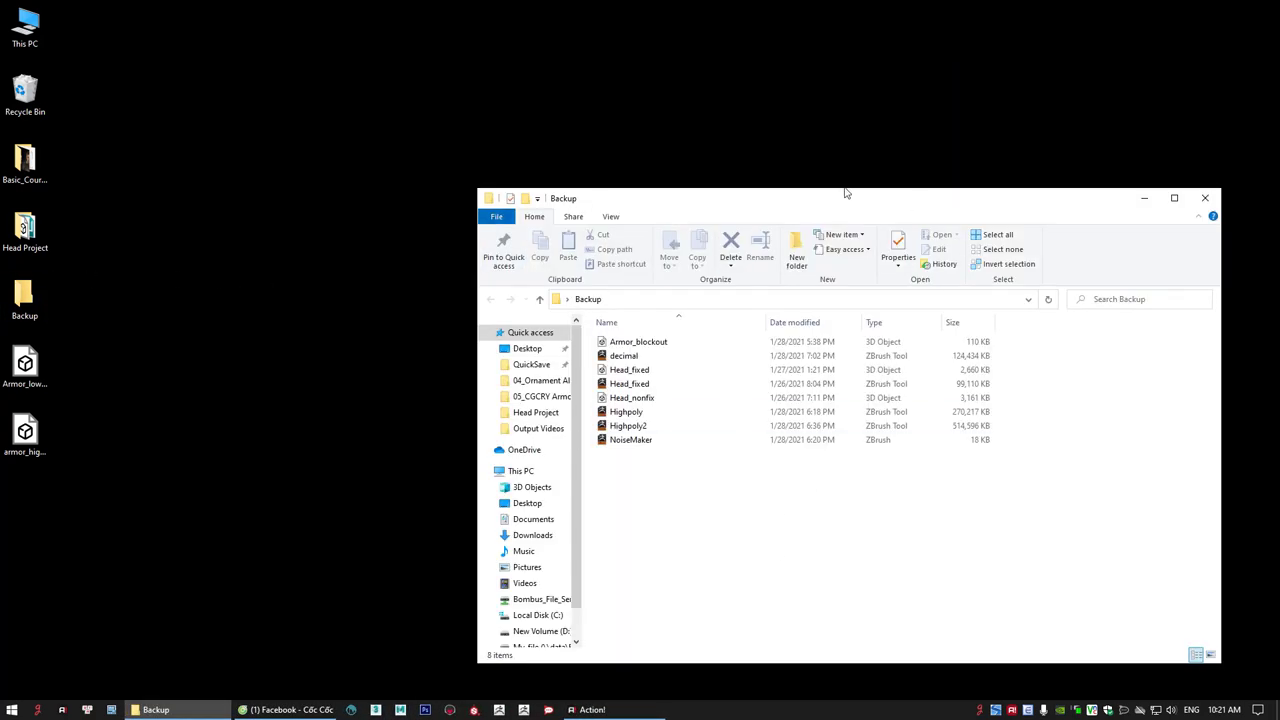
left_click_drag(845, 193, 682, 119)
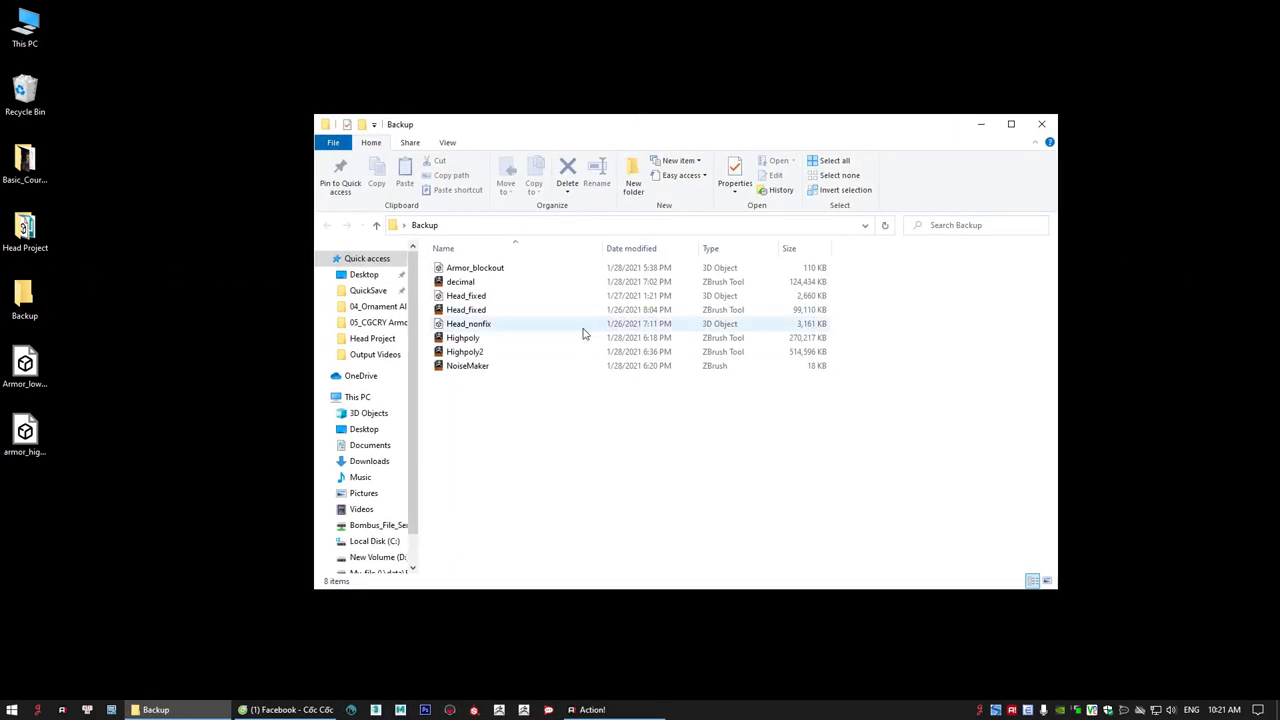
left_click(1046, 125)
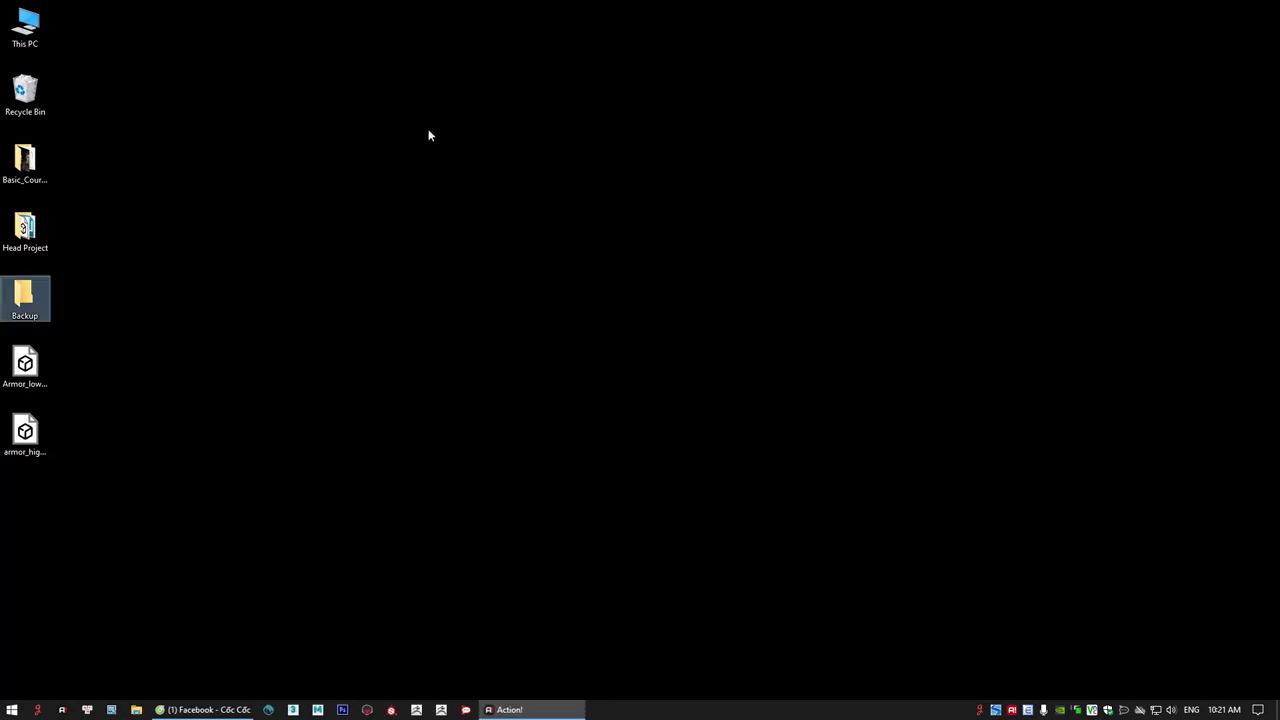
left_click(25, 432)
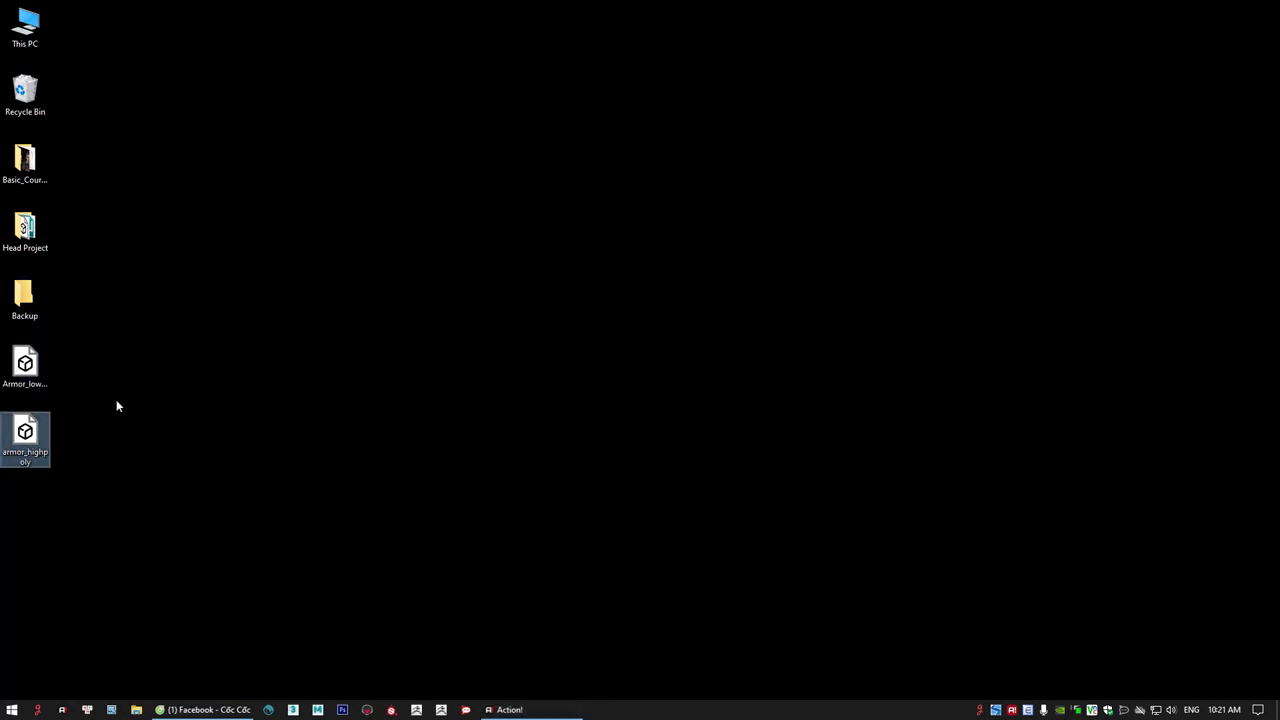
double_click(24, 293)
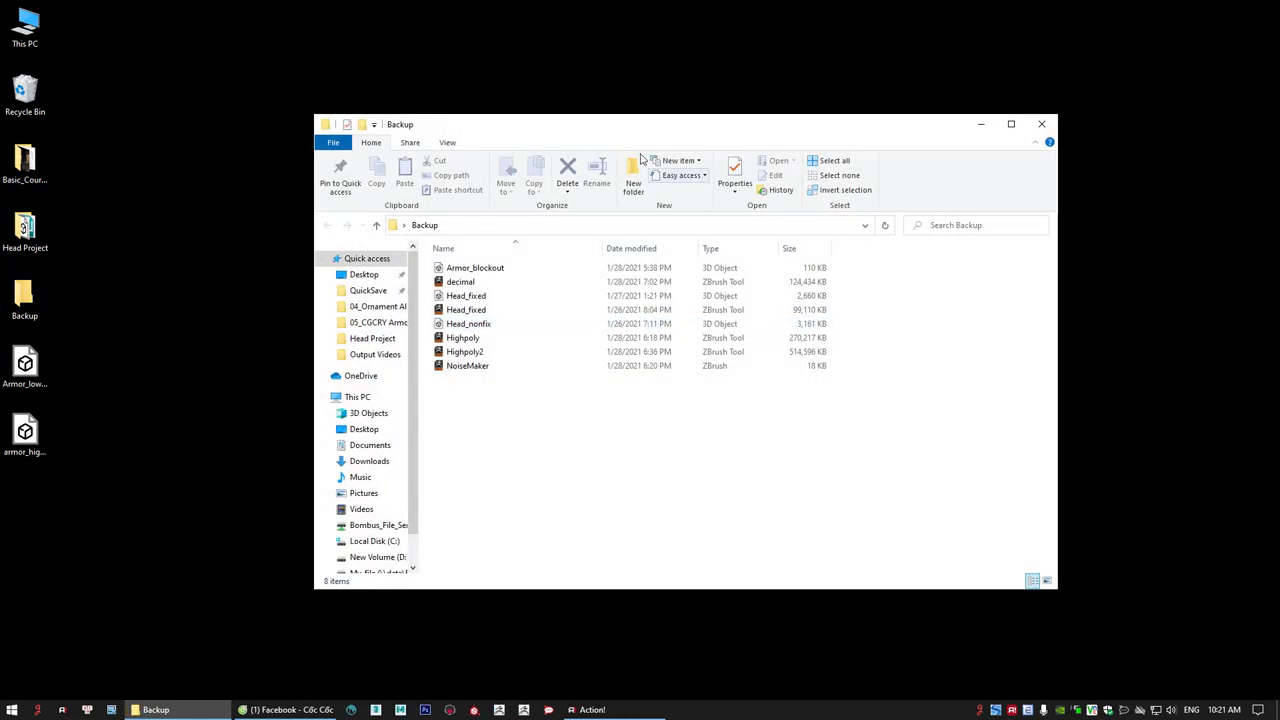
left_click_drag(614, 126, 380, 98)
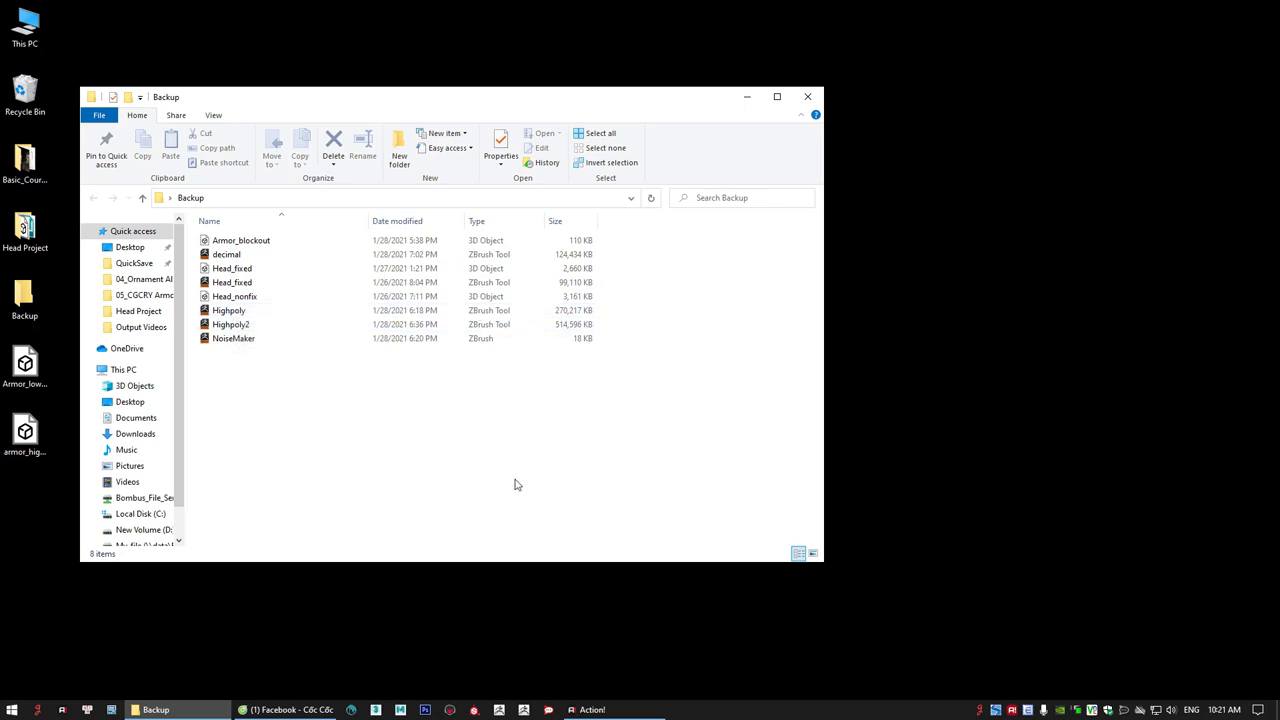
- Launch ZBrush, dismiss its Home Page, and hide LightBox to expose the empty canvas
left_click(524, 710)
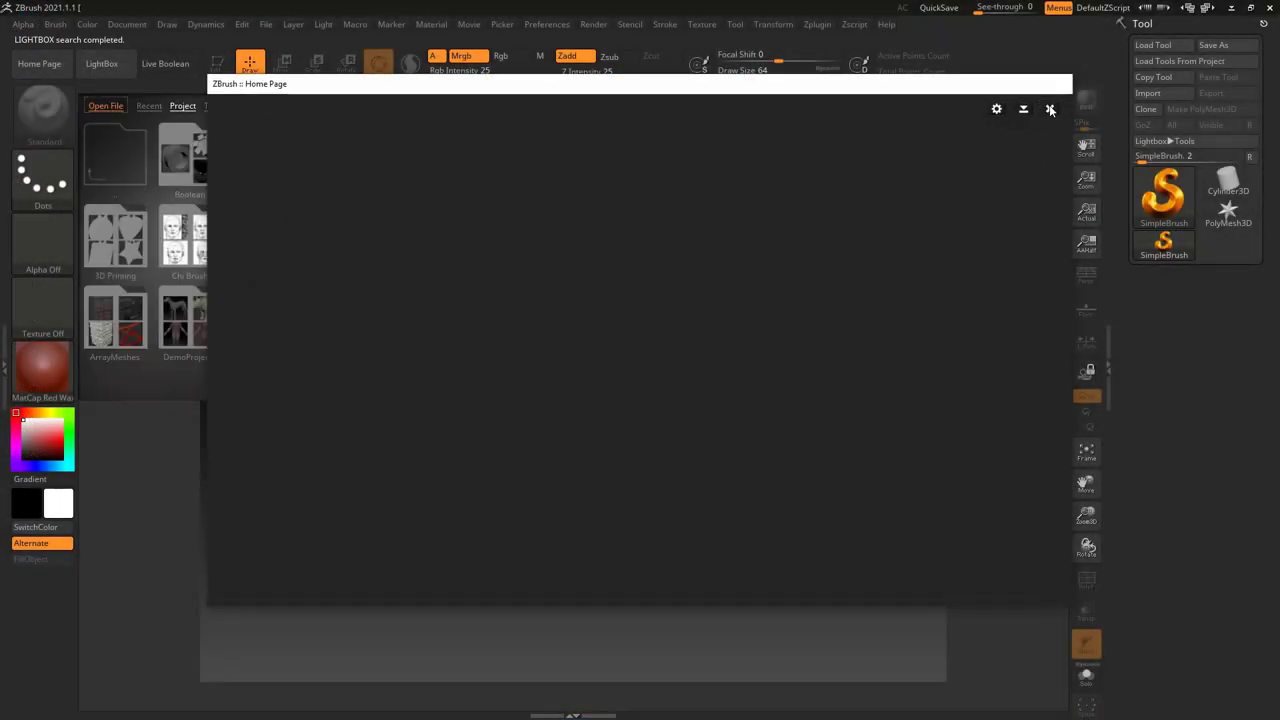
left_click(1050, 109)
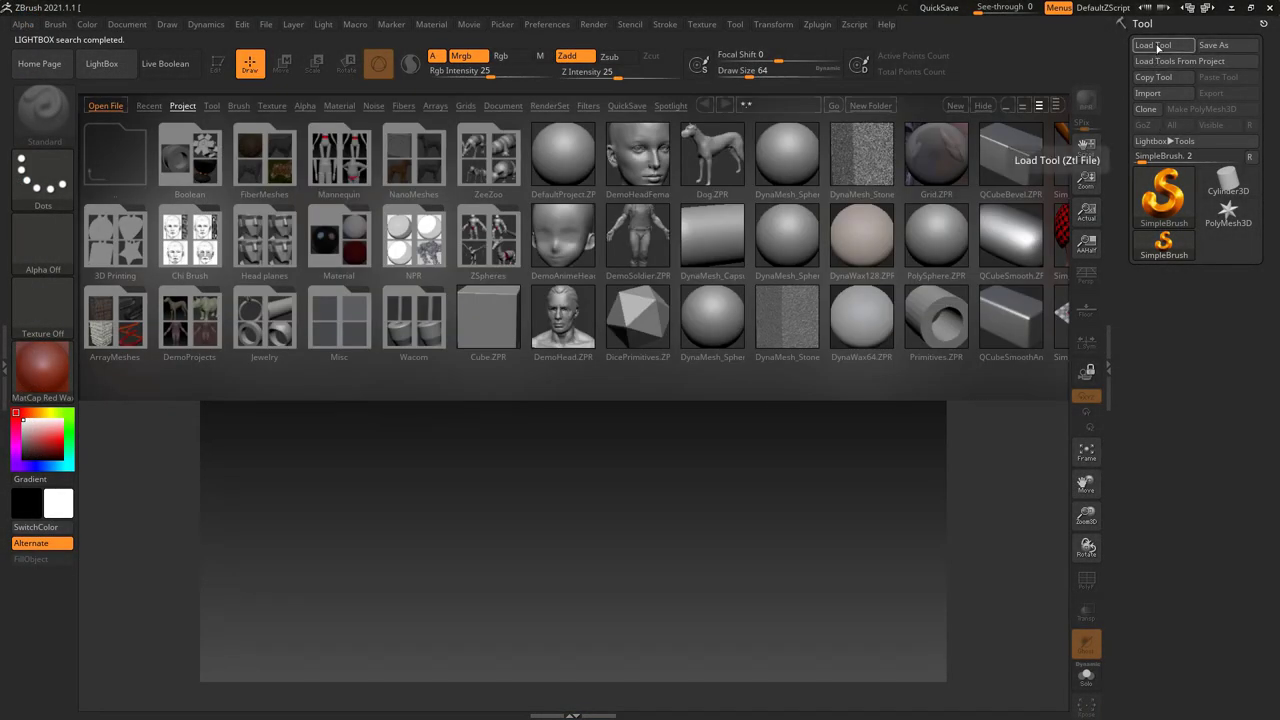
left_click(103, 64)
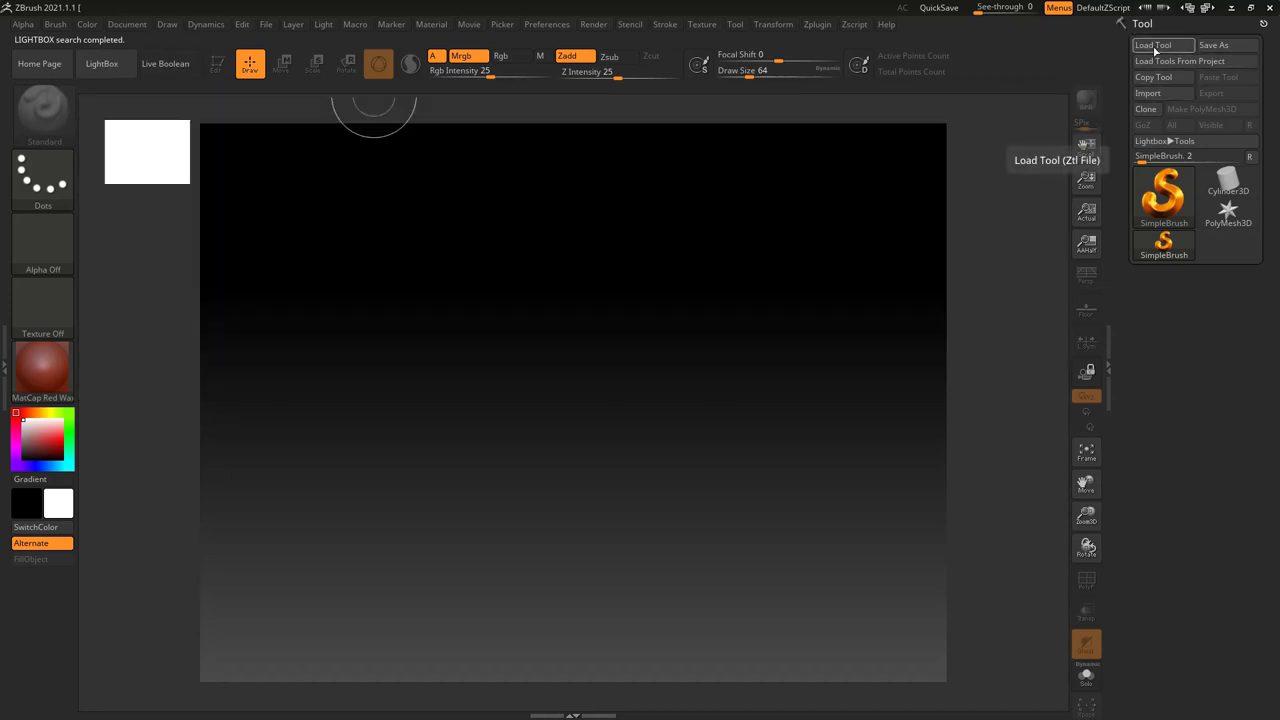
- Load the decimal ZTool from the desktop's Backup folder and expand its Subtool list
left_click(1163, 46)
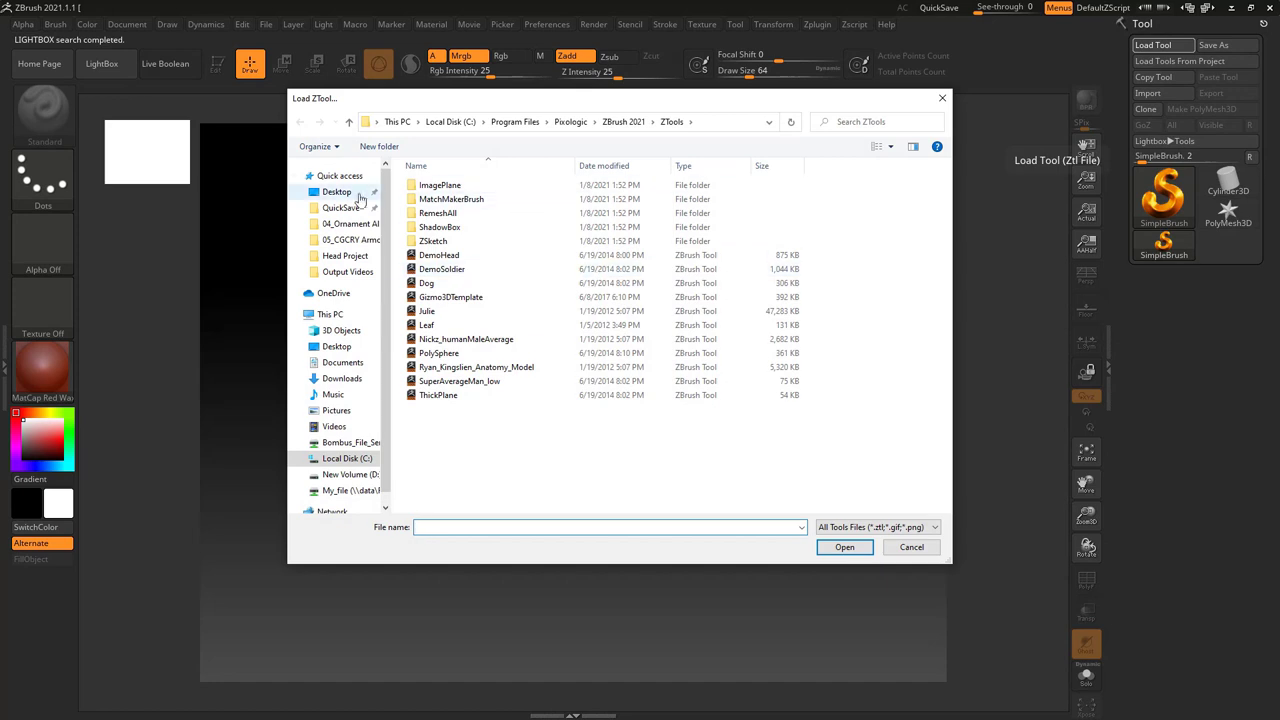
left_click(340, 195)
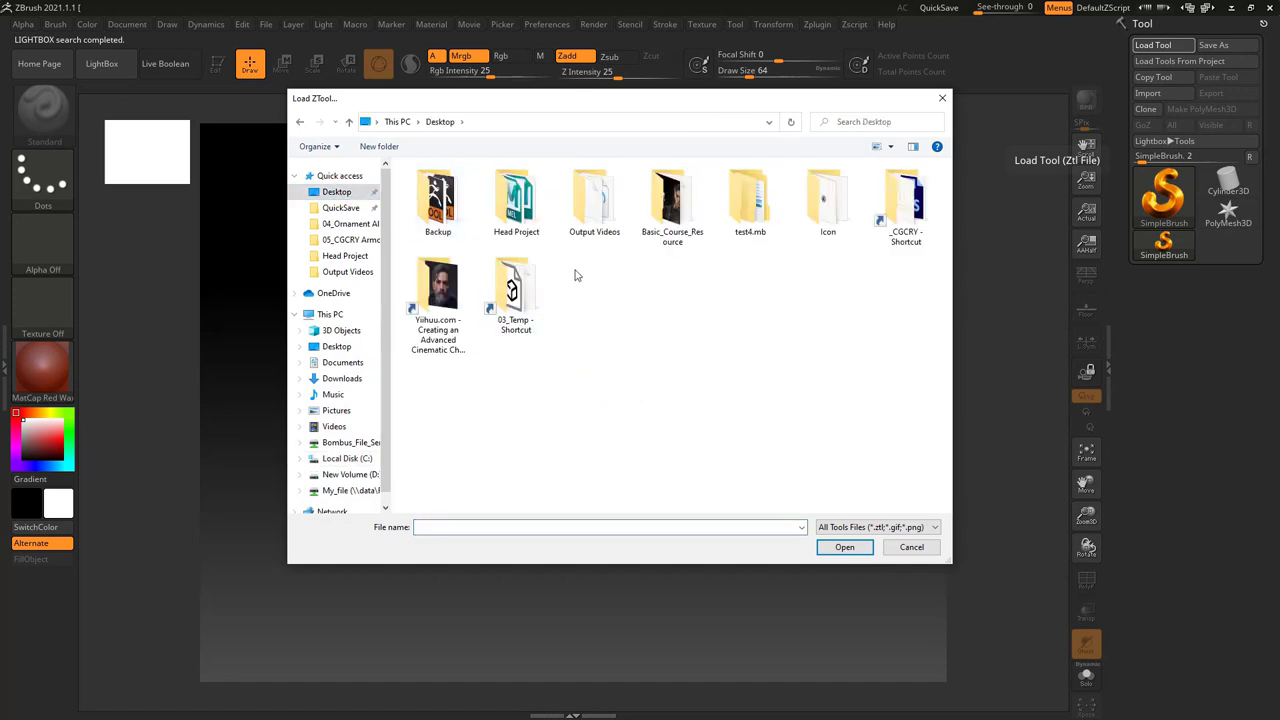
double_click(438, 200)
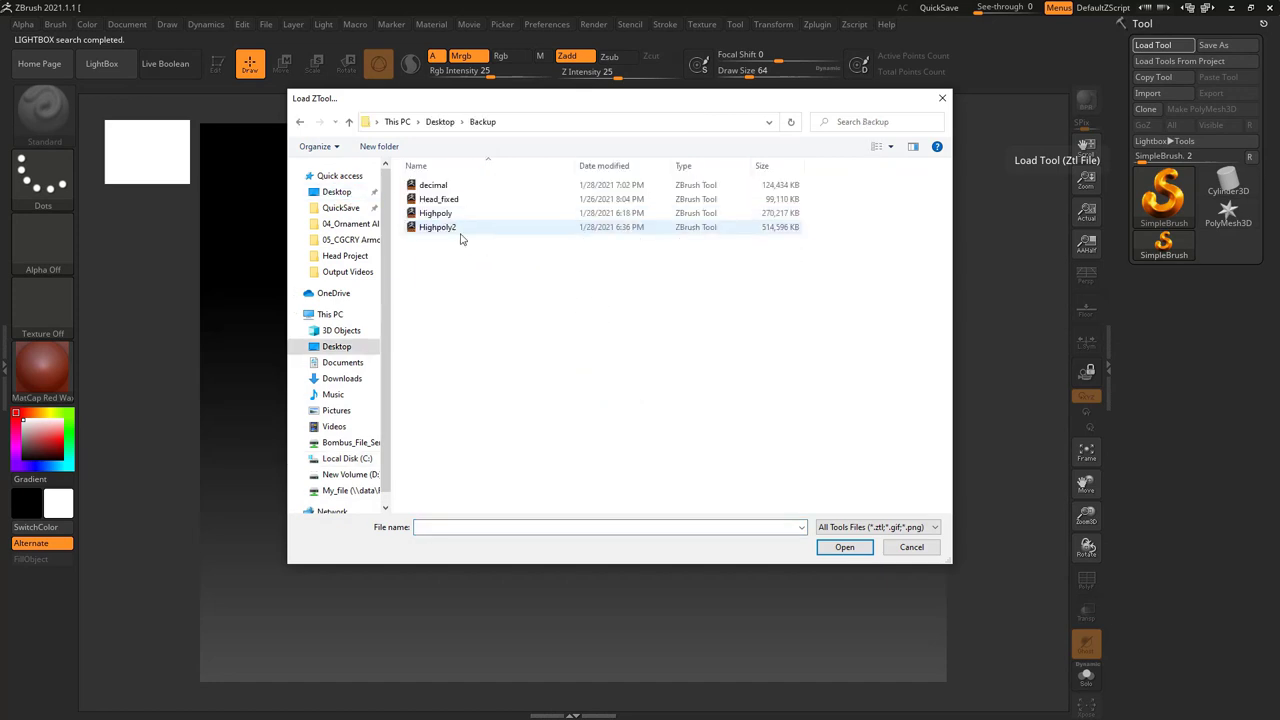
left_click(435, 187)
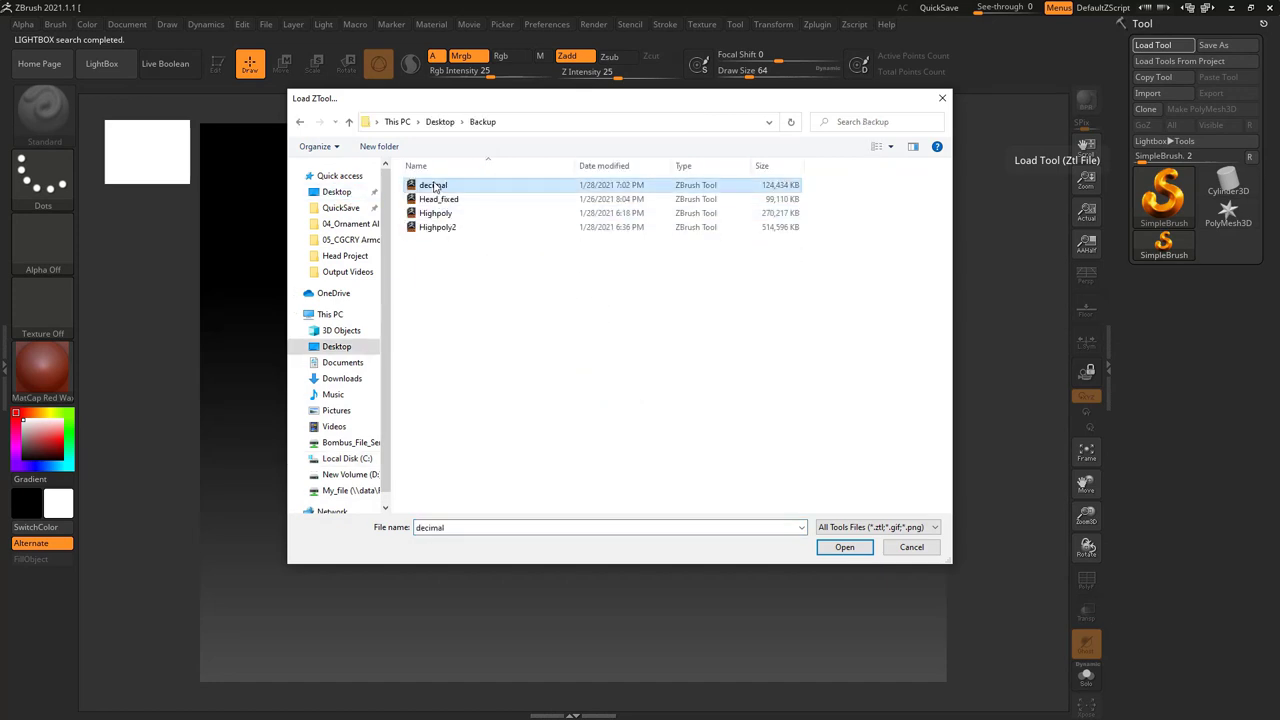
left_click(845, 550)
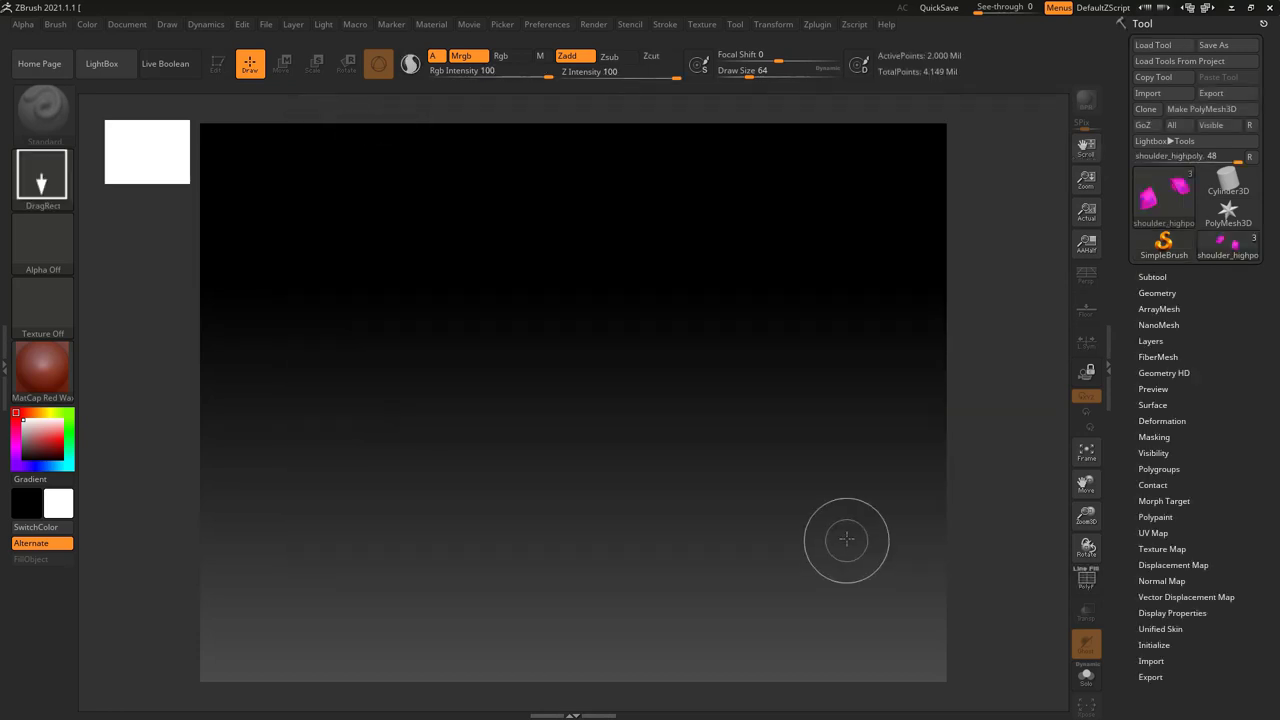
mouse_move(1164, 206)
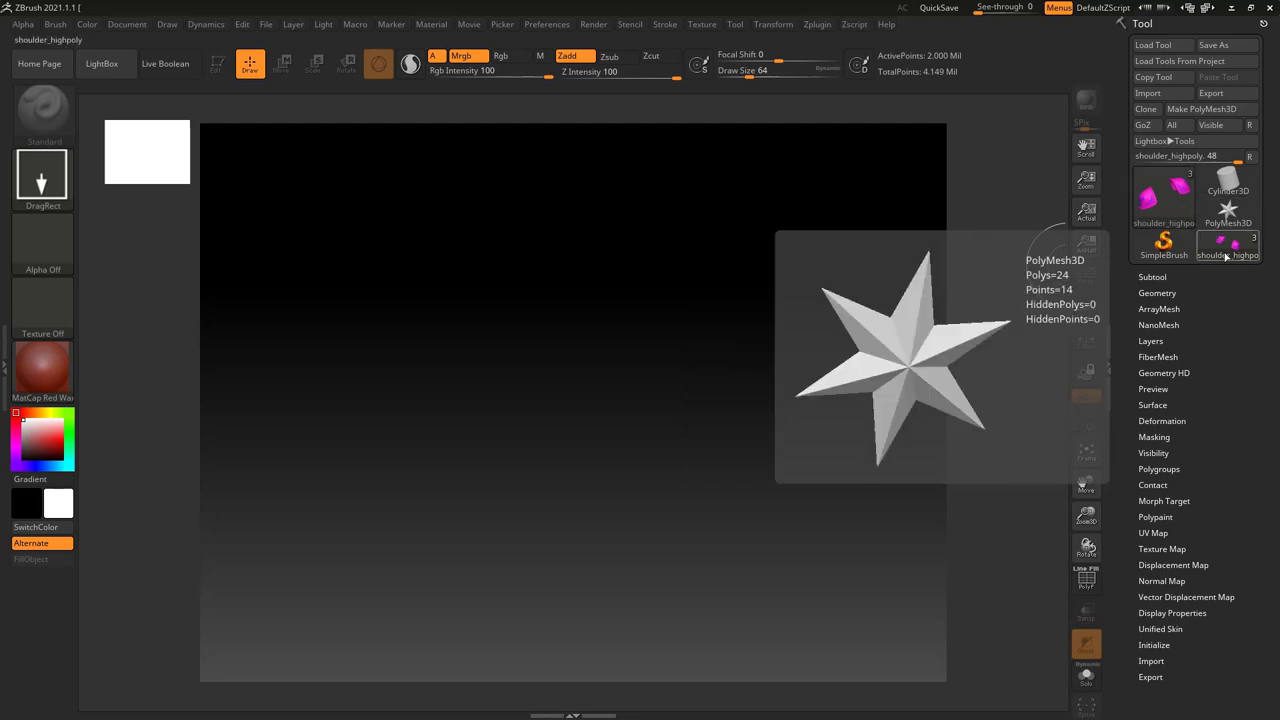
left_click(1152, 277)
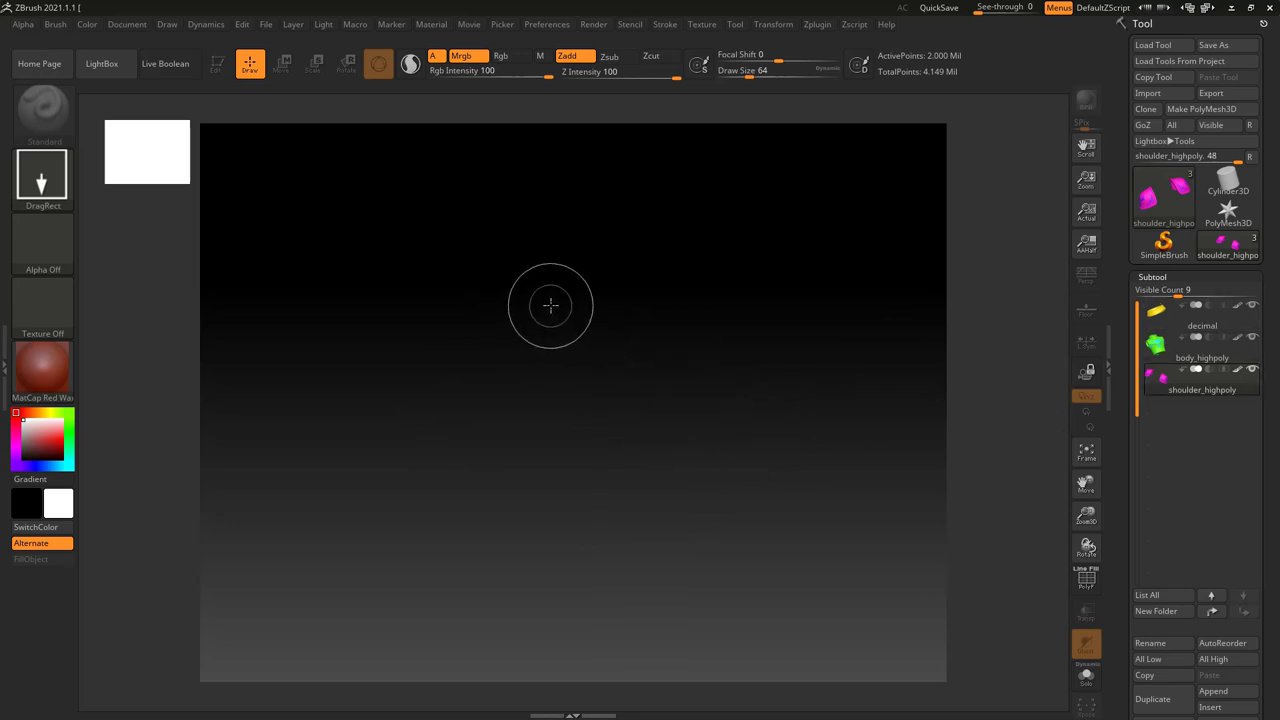
- Draw five copies of the loaded armor on the canvas at different sizes and angles
left_click_drag(550, 305, 727, 300)
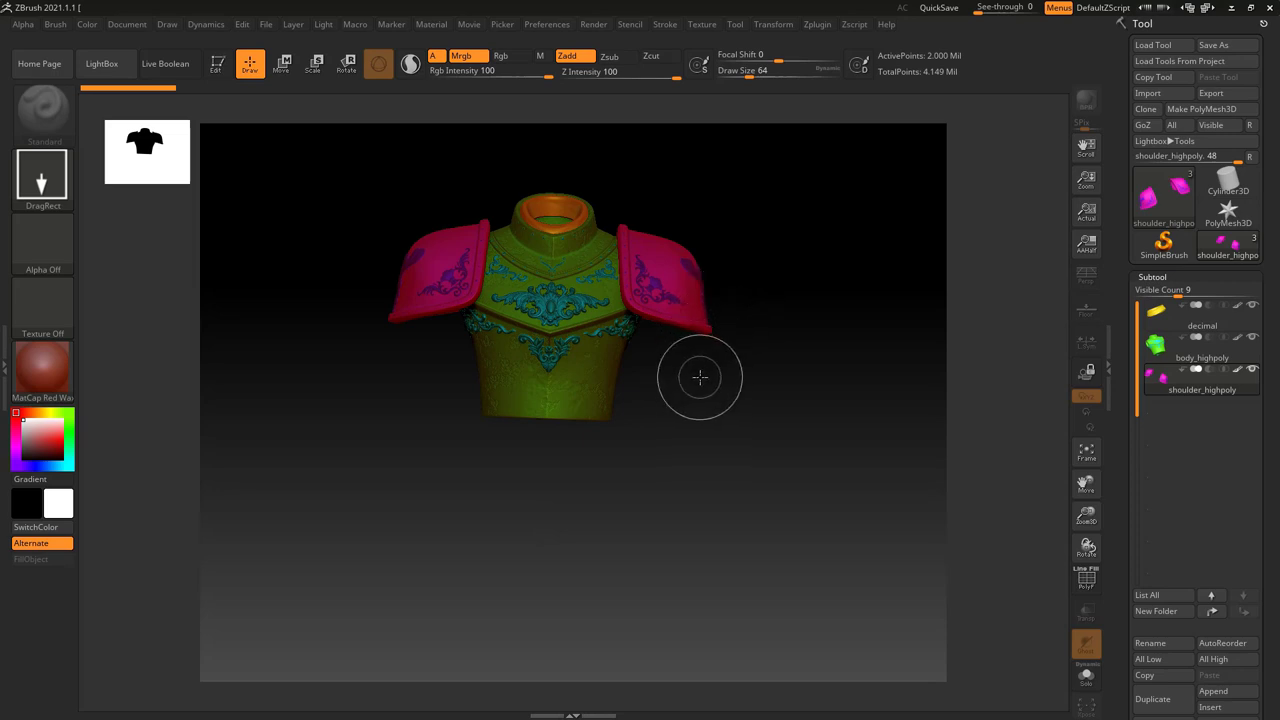
mouse_move(669, 434)
left_mouse_down()
mouse_move(563, 523)
mouse_move(583, 515)
left_mouse_up()
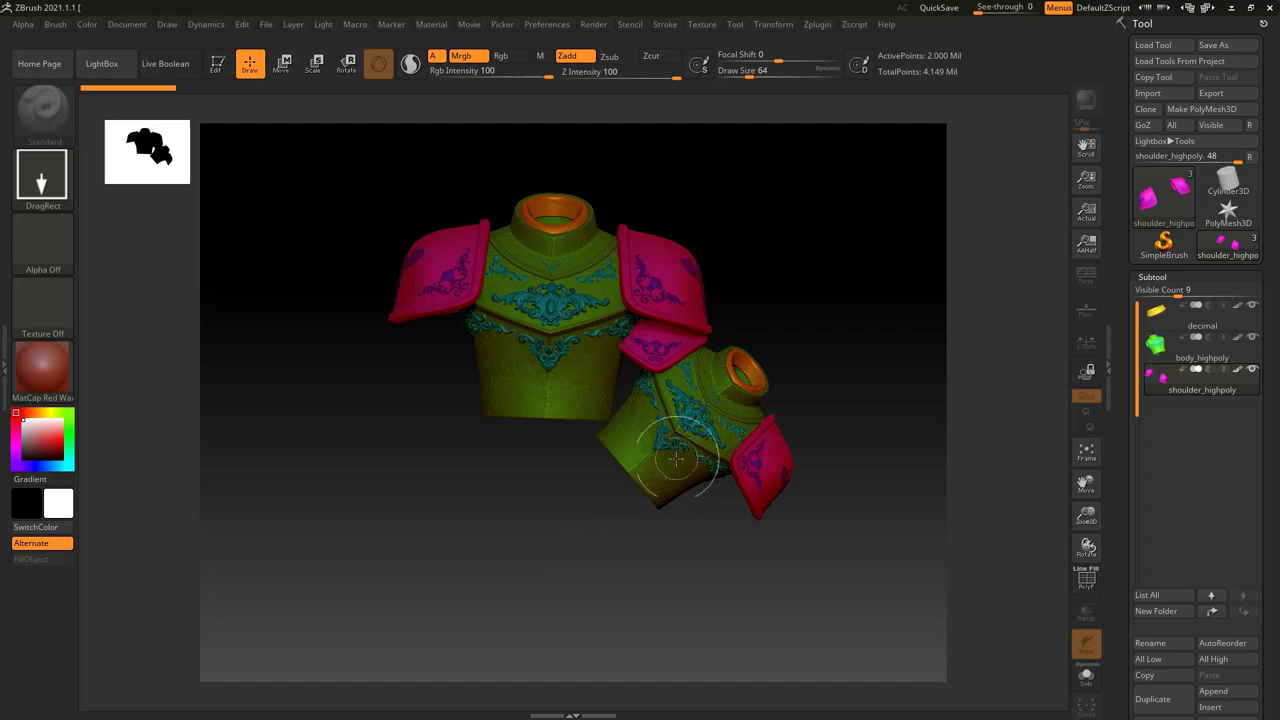
left_click_drag(505, 478, 609, 531)
left_click_drag(795, 288, 749, 303)
left_click_drag(369, 388, 390, 444)
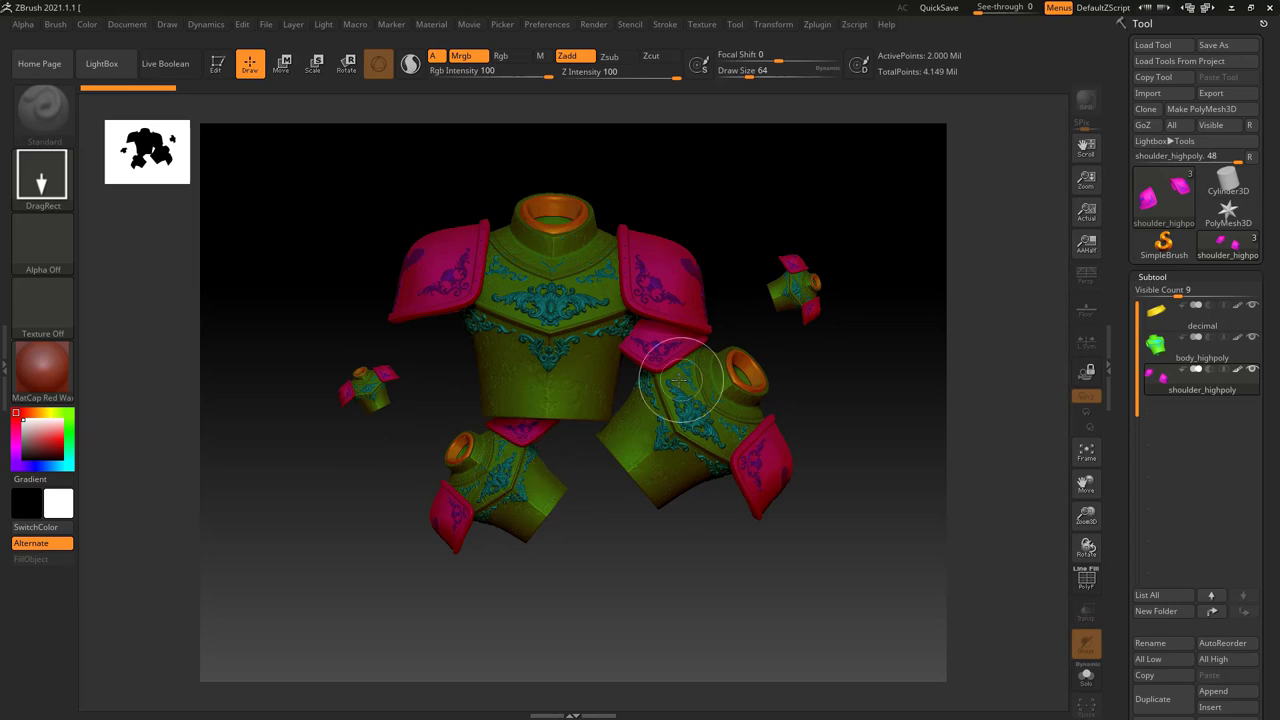
- Write a red on-screen note of the canvas-clearing shortcut and clear all the drawn armor copies
key("ctrl+alt+g")
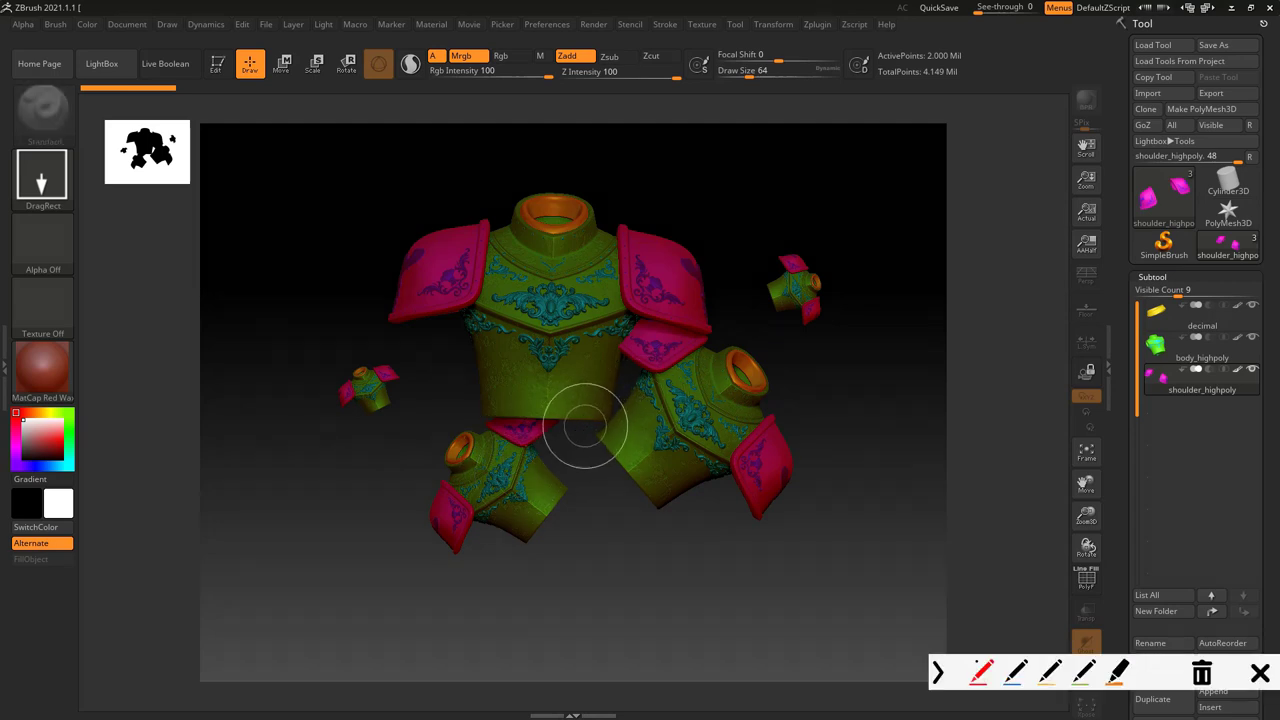
left_click_drag(494, 450, 481, 489)
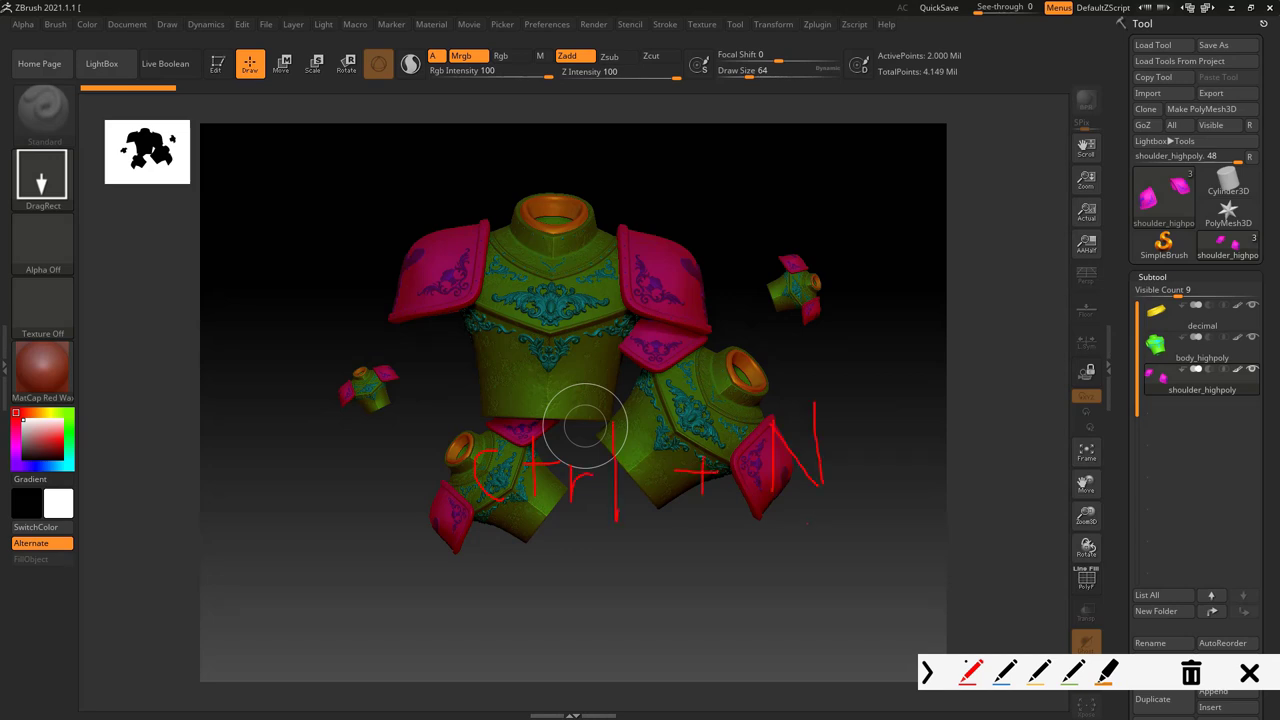
key("ctrl+n")
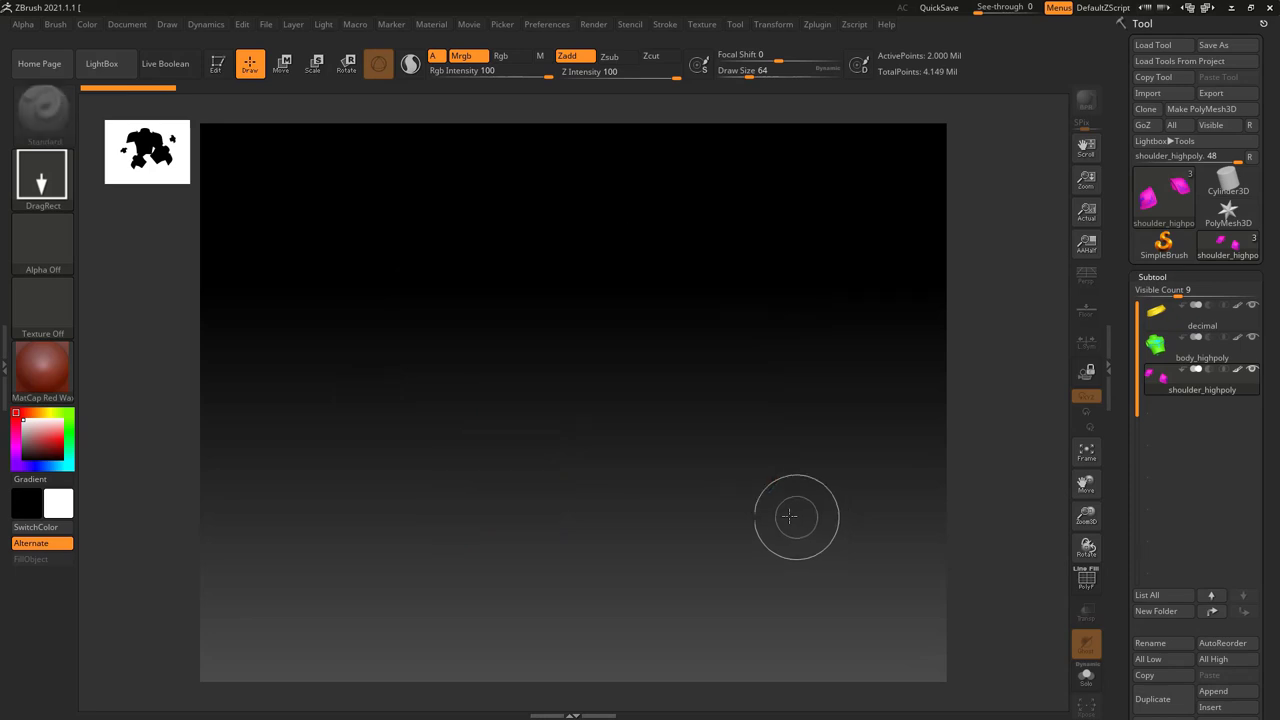
- Draw one upright armor in the middle of the canvas, enter Edit mode, and enlarge the view of it
left_click_drag(609, 378, 600, 480)
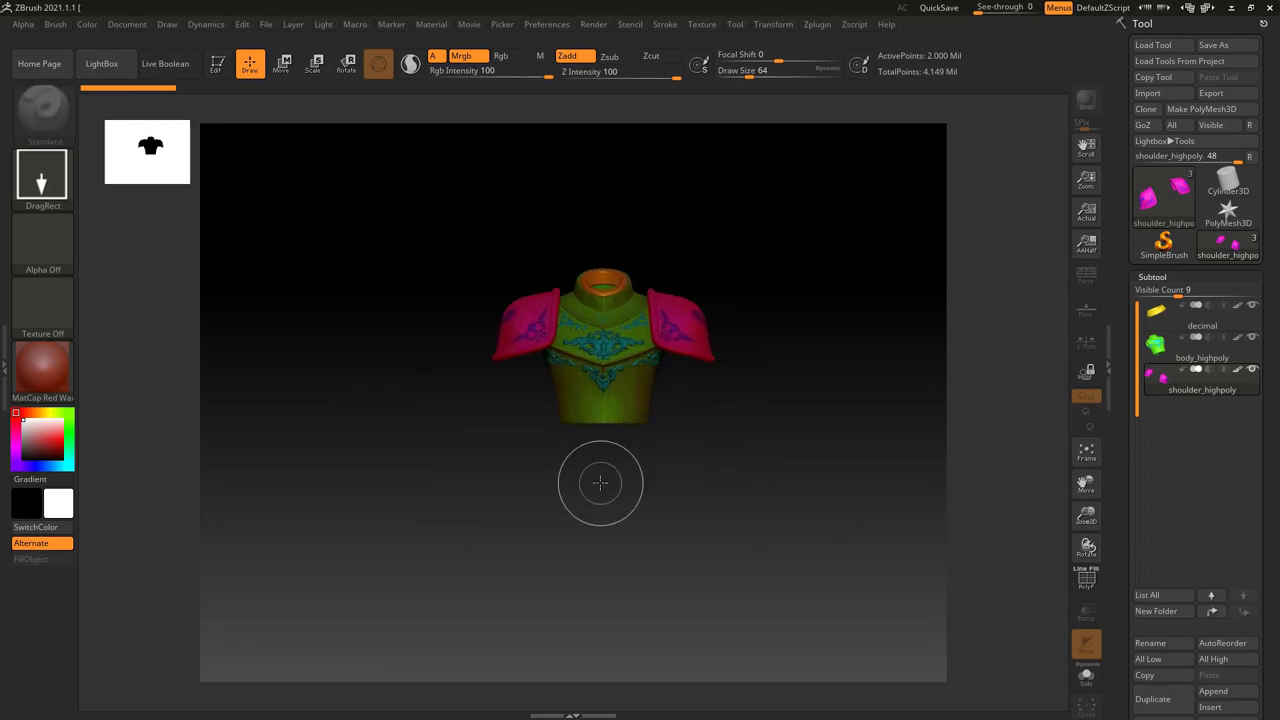
left_click(217, 66)
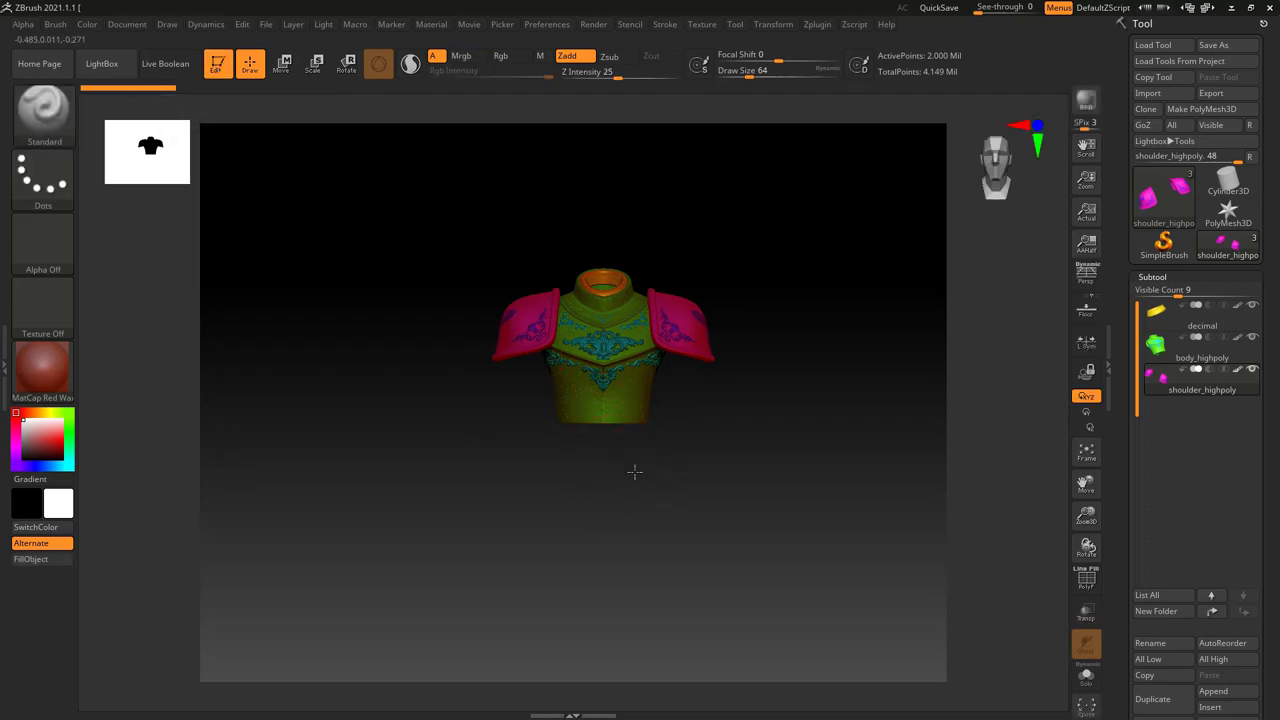
left_click_drag(634, 472, 680, 463)
right_click_drag(680, 463, 690, 505, "ctrl")
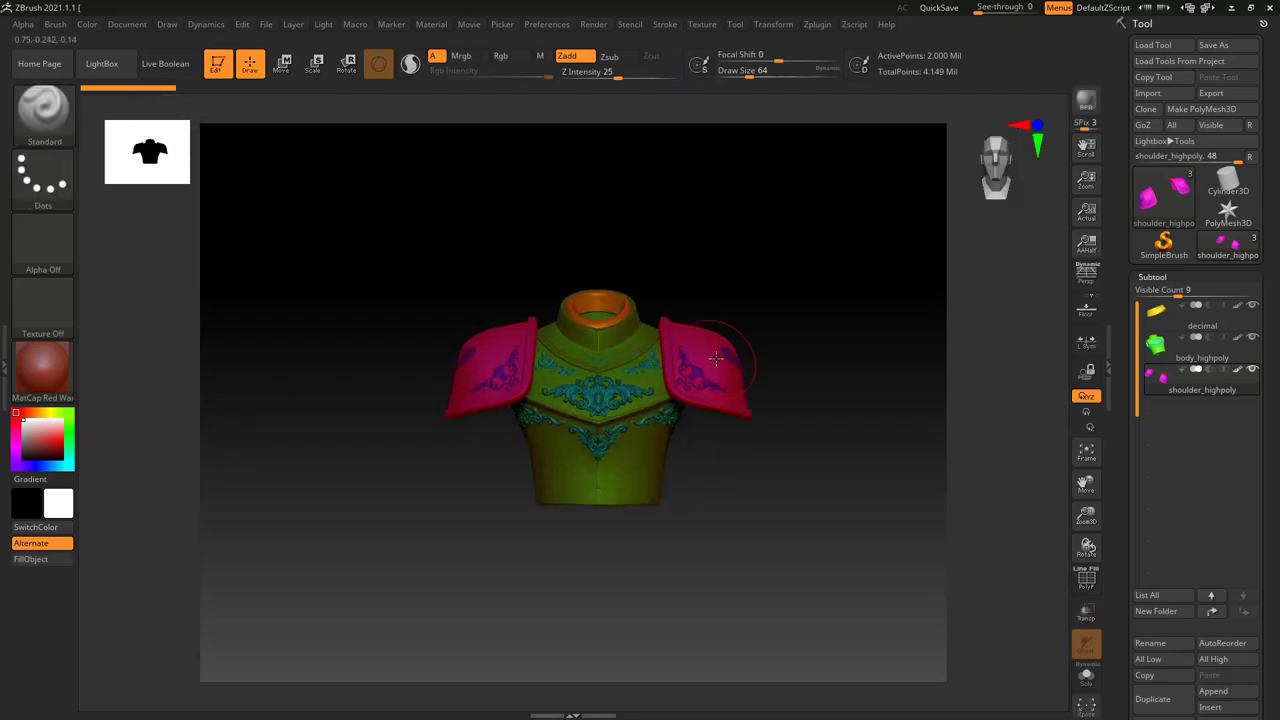
- Redo the shoulder_highpoly edits up to the latest state in the undo history
key("ctrl+shift+z")
key("ctrl+shift+z")
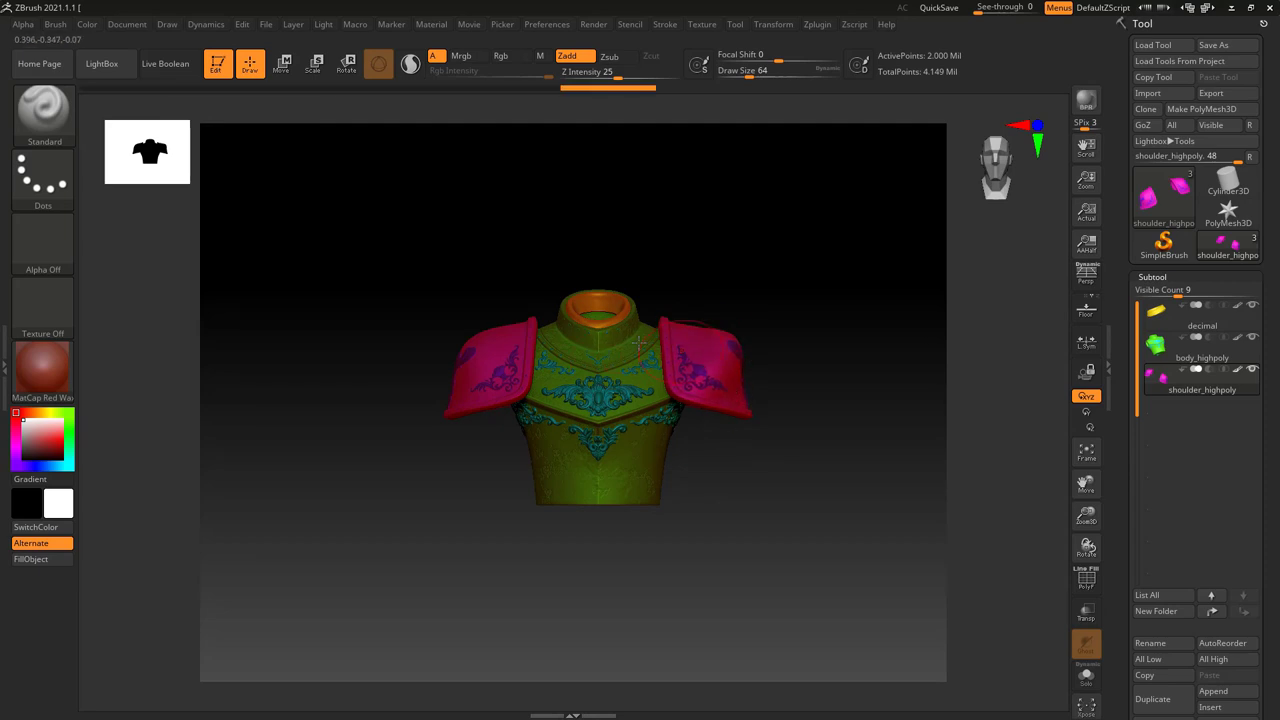
left_click_drag(472, 319, 810, 432)
mouse_move(802, 486)
left_mouse_down()
mouse_move(783, 491)
mouse_move(782, 471)
left_mouse_up()
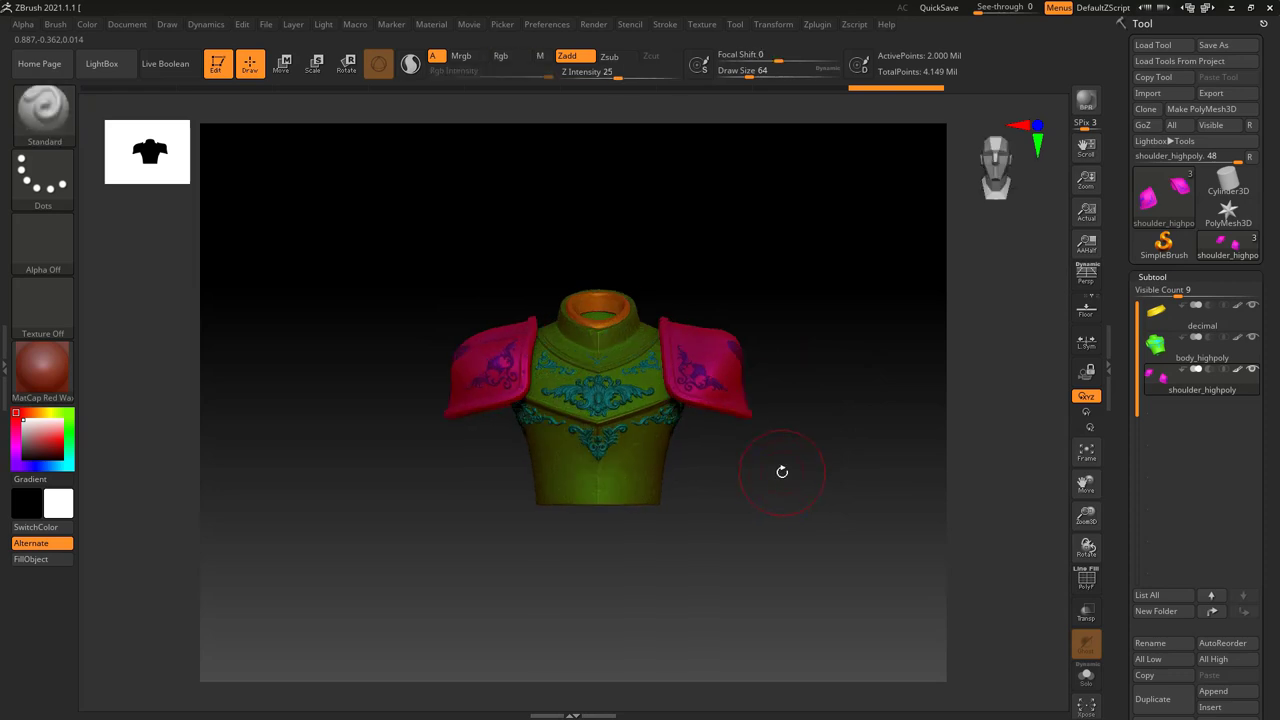
- Change the armor's current material to BasicMaterial and check its shading from the front and at an angle
left_click_drag(275, 524, 257, 523)
left_click_drag(402, 503, 386, 520, "alt")
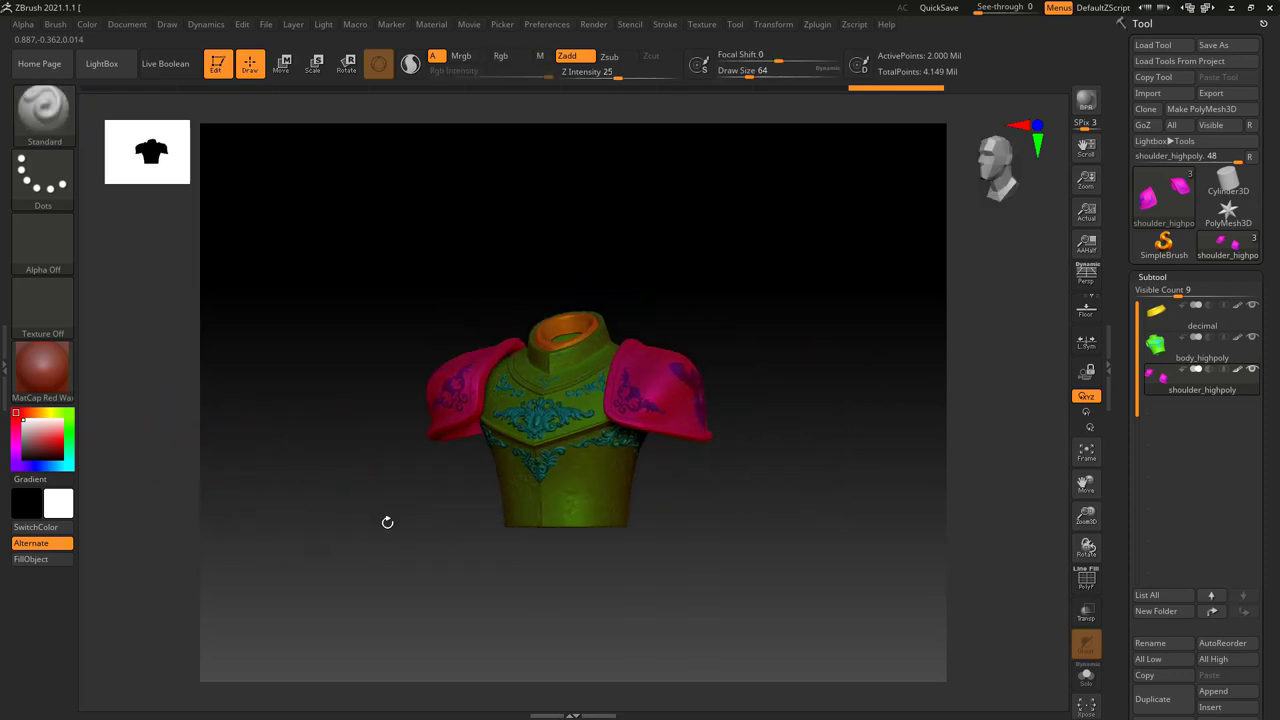
right_click_drag(386, 520, 409, 537, "ctrl")
mouse_move(38, 378)
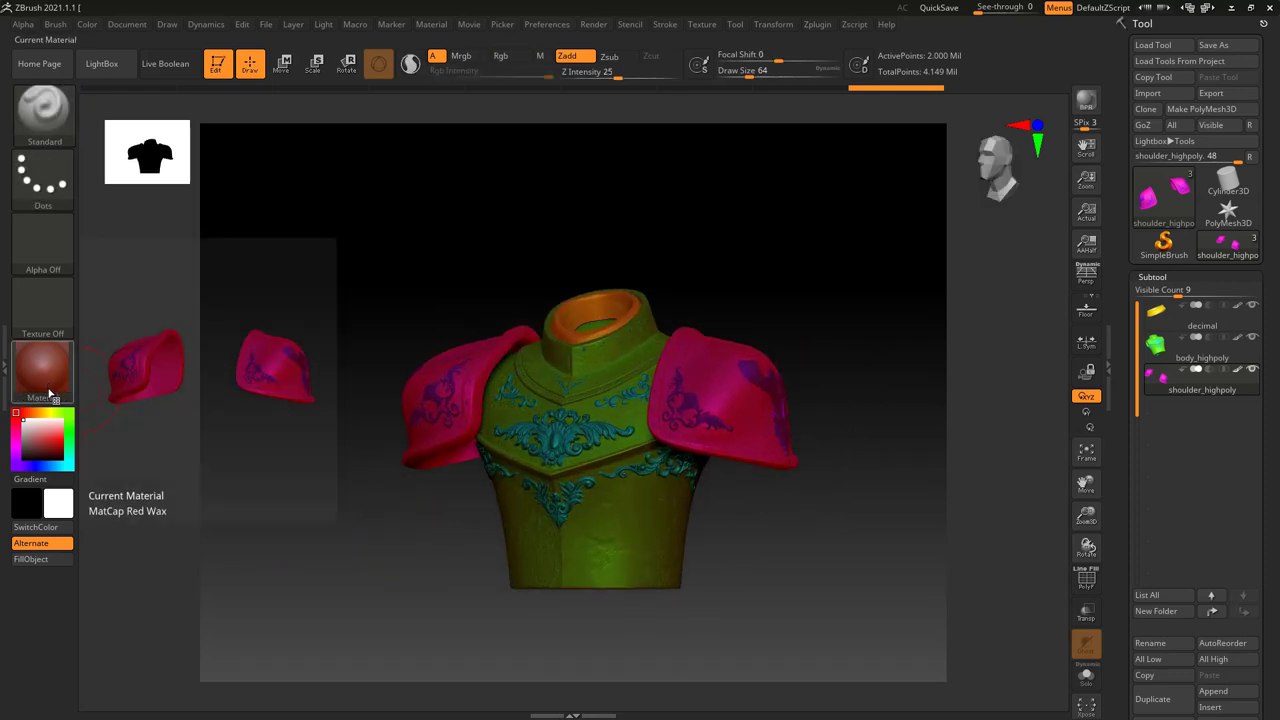
left_click(38, 378)
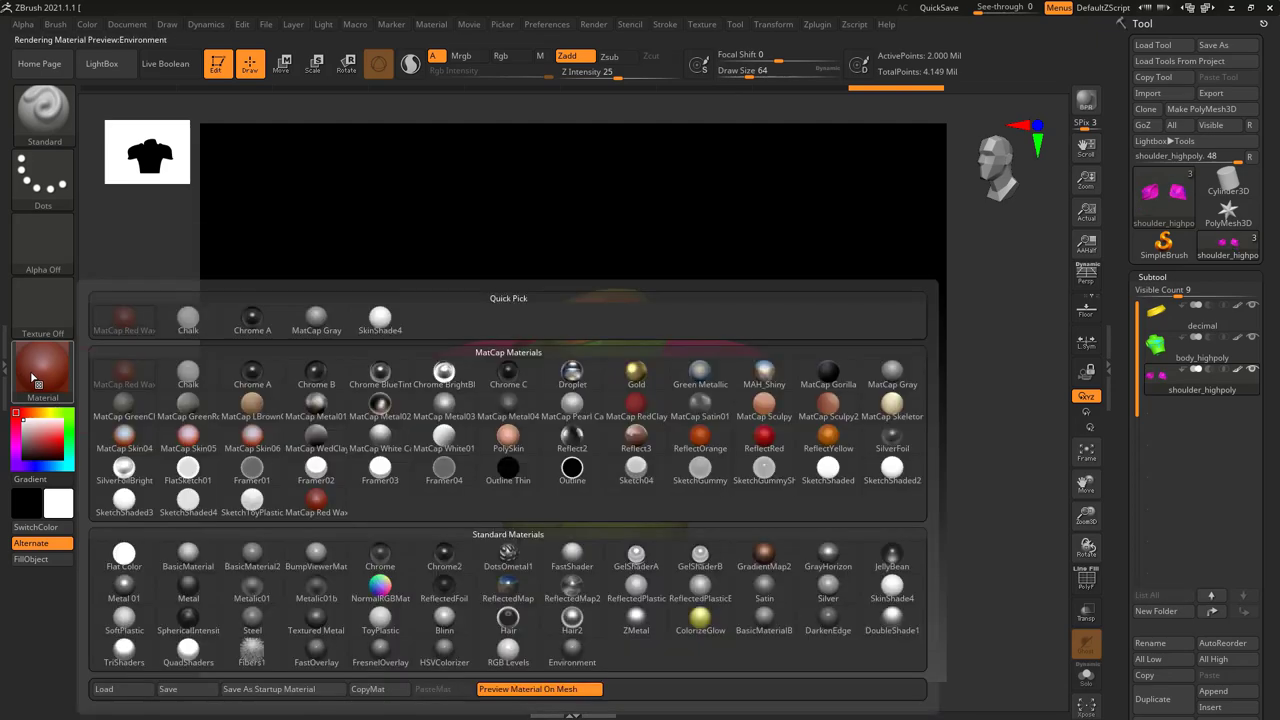
left_click(190, 550)
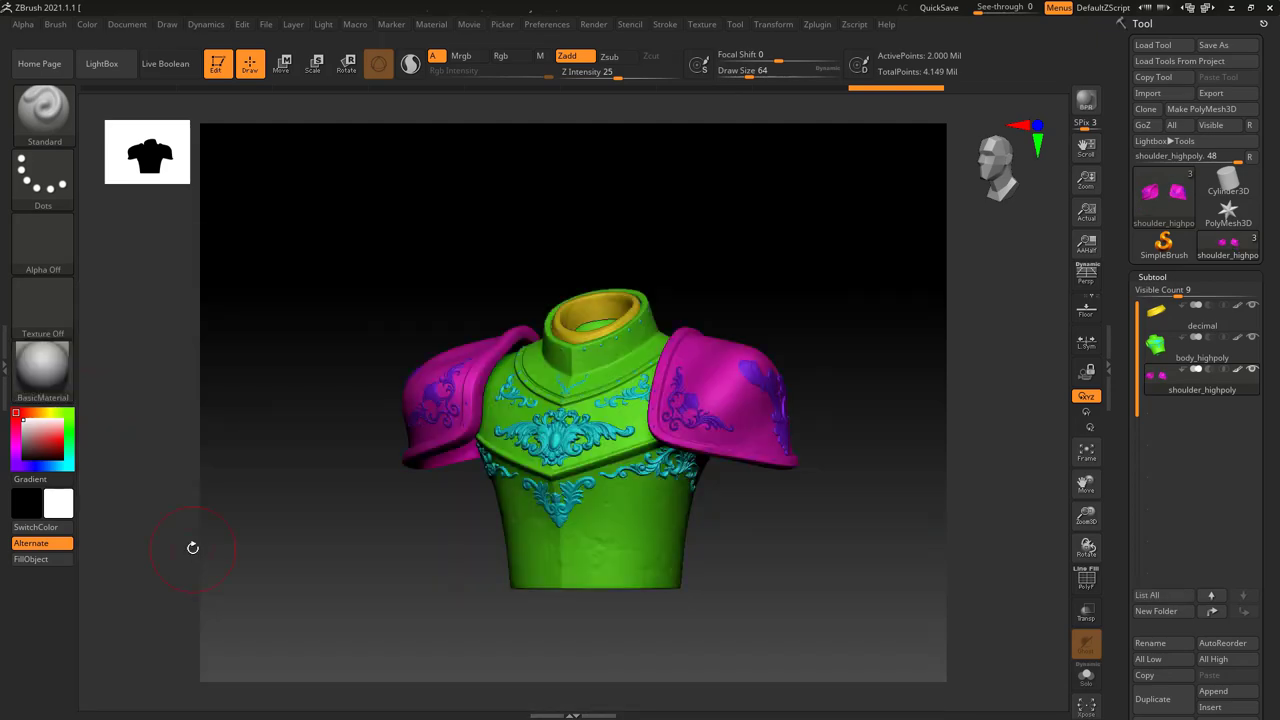
mouse_move(382, 566)
left_mouse_down()
mouse_move(436, 547)
mouse_move(363, 554)
left_mouse_up()
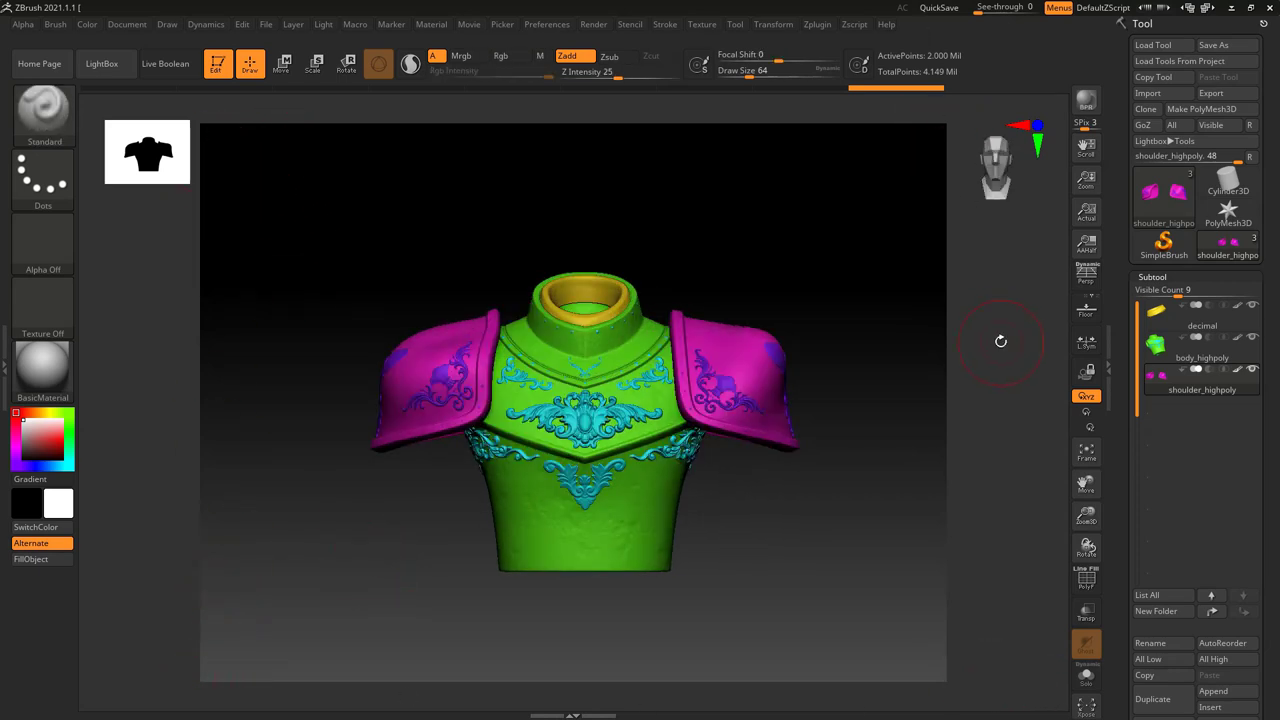
left_click_drag(999, 399, 947, 391)
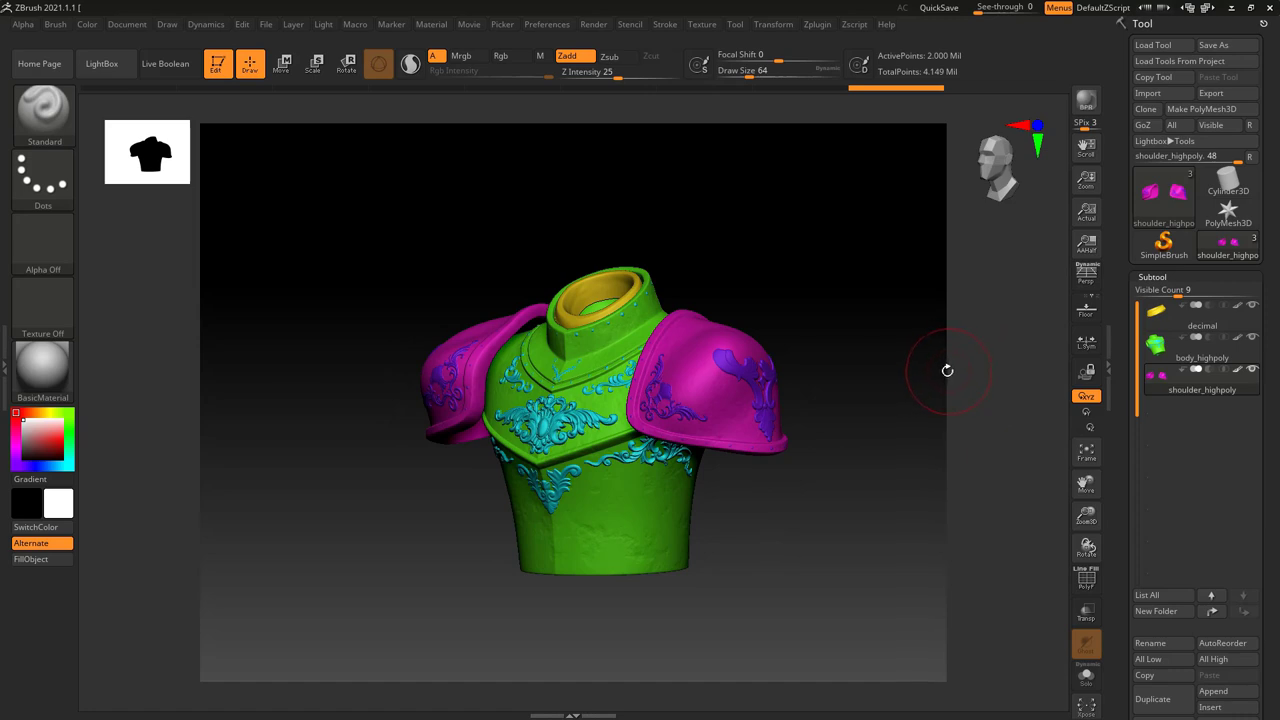
- Outline the canvas borders with red annotation lines, add an arrow beside them, and exit the annotation overlay
key("ctrl+shift+g")
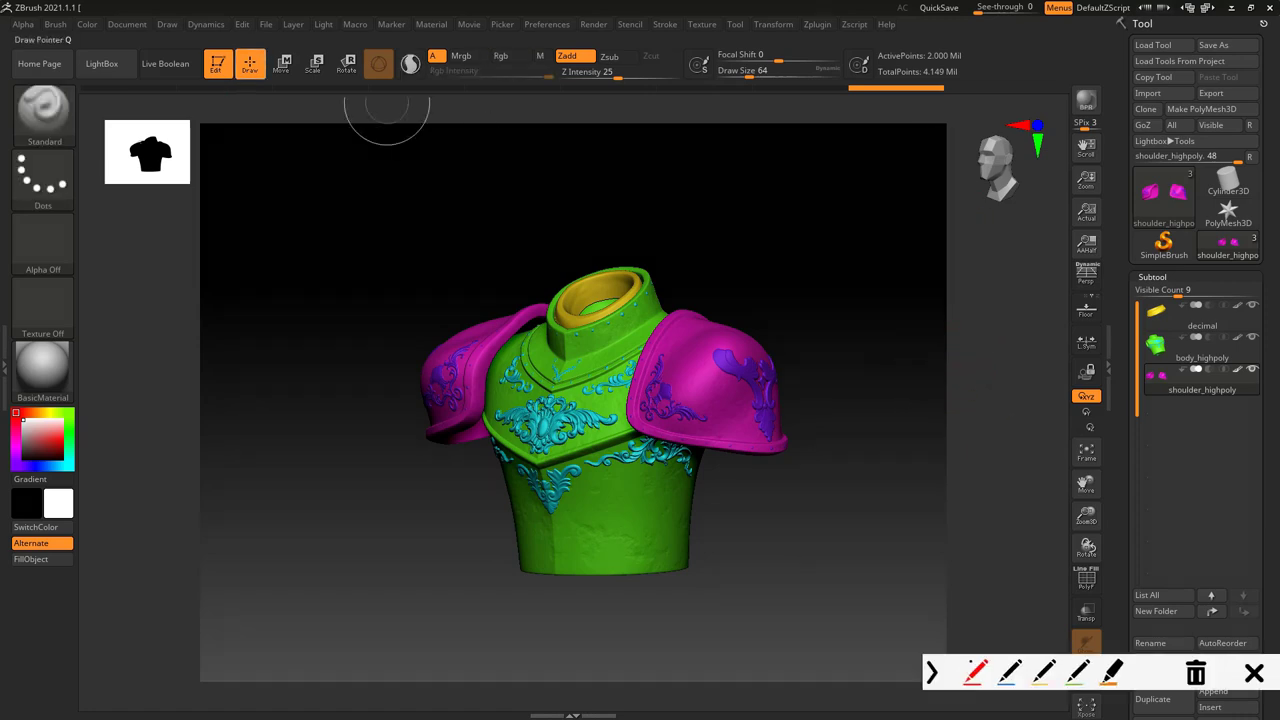
left_click_drag(192, 129, 686, 129)
left_click_drag(906, 122, 942, 127)
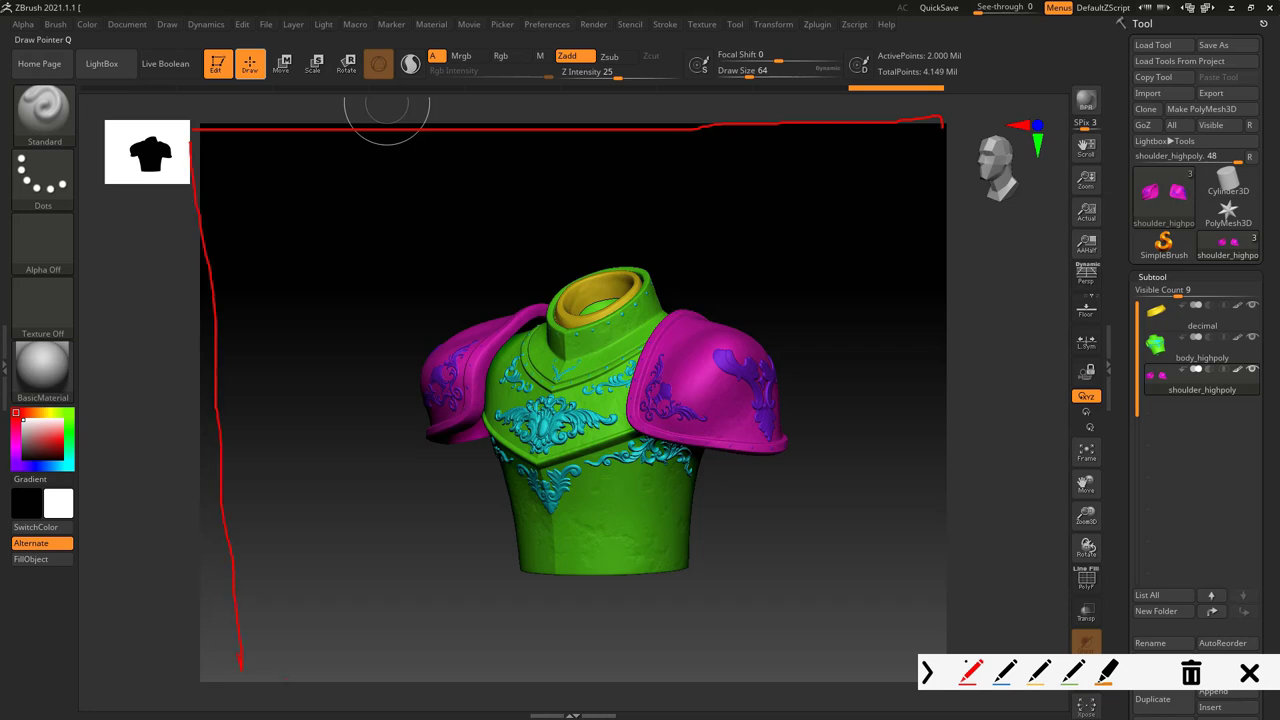
left_click(927, 673)
left_click_drag(948, 682, 958, 382)
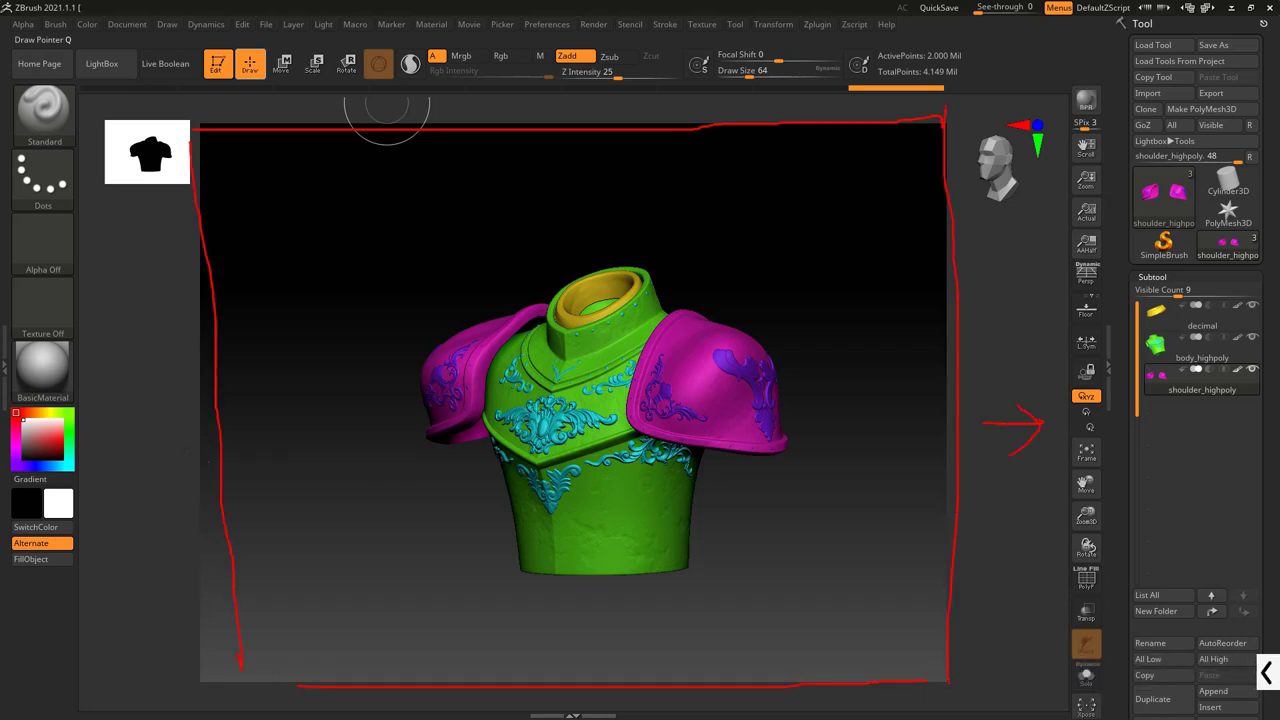
key("Escape")
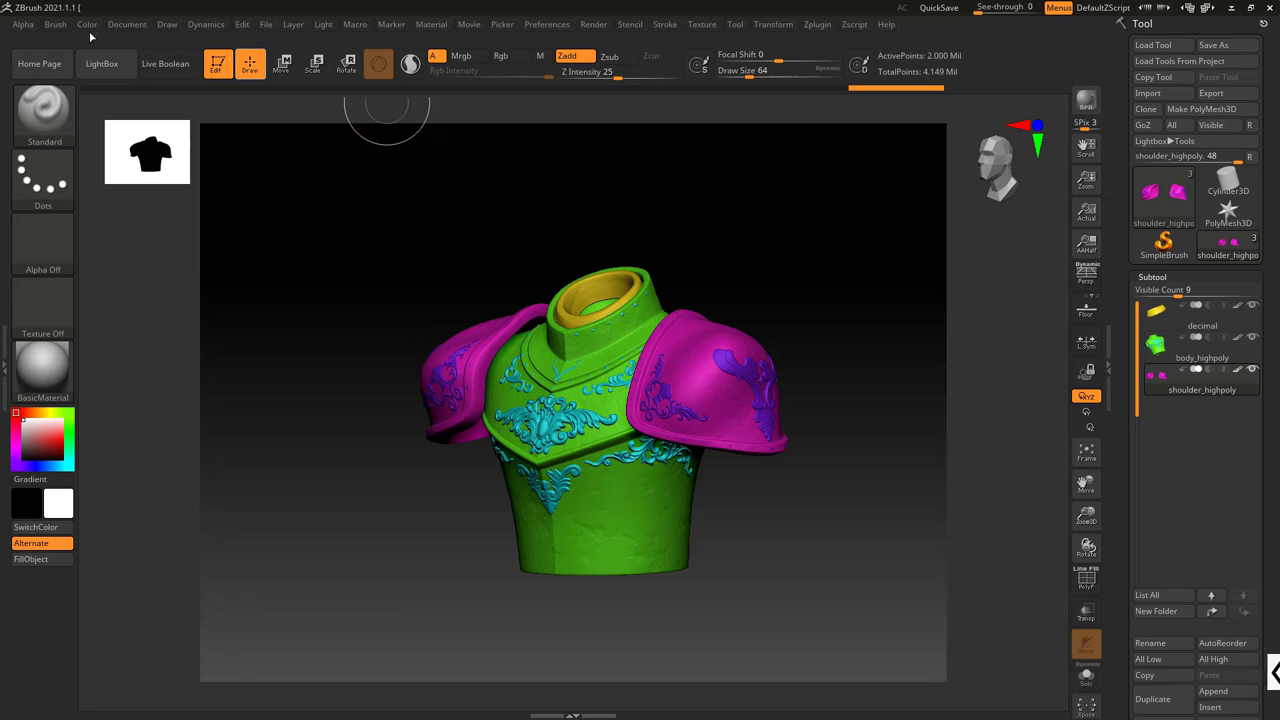
- Double the size of the document and accept the resize
left_click(121, 24)
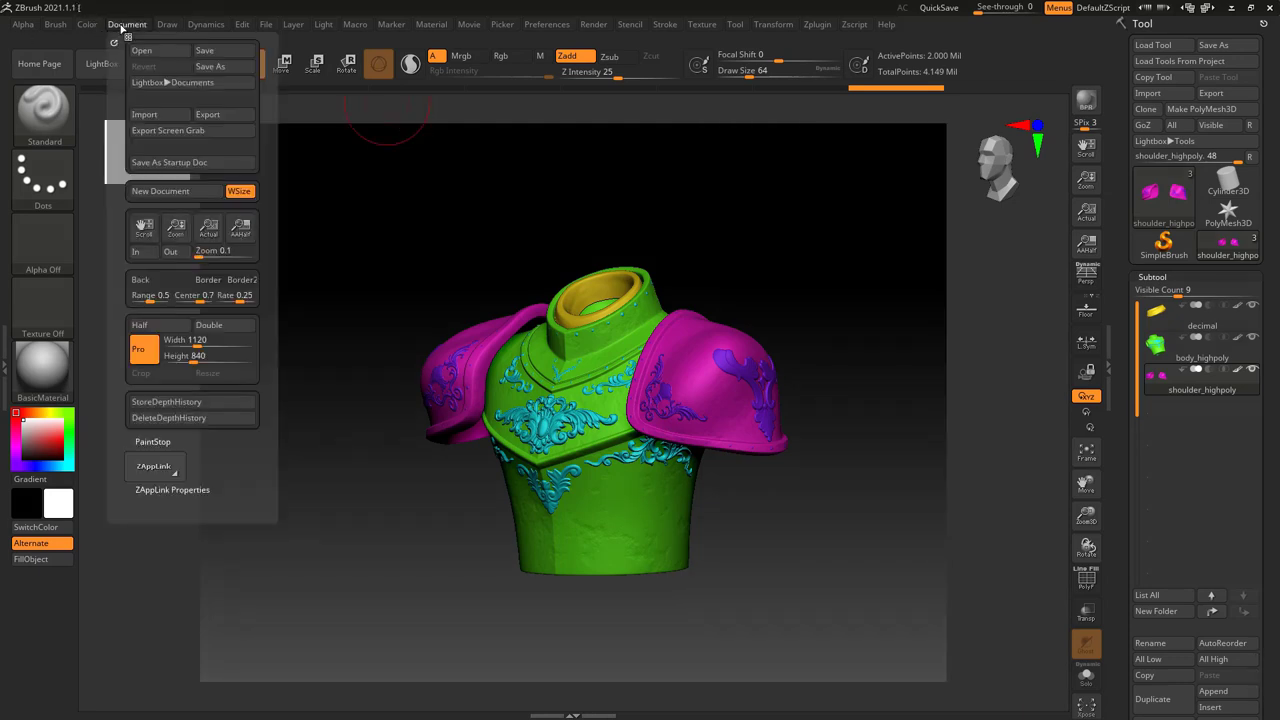
left_click(214, 333)
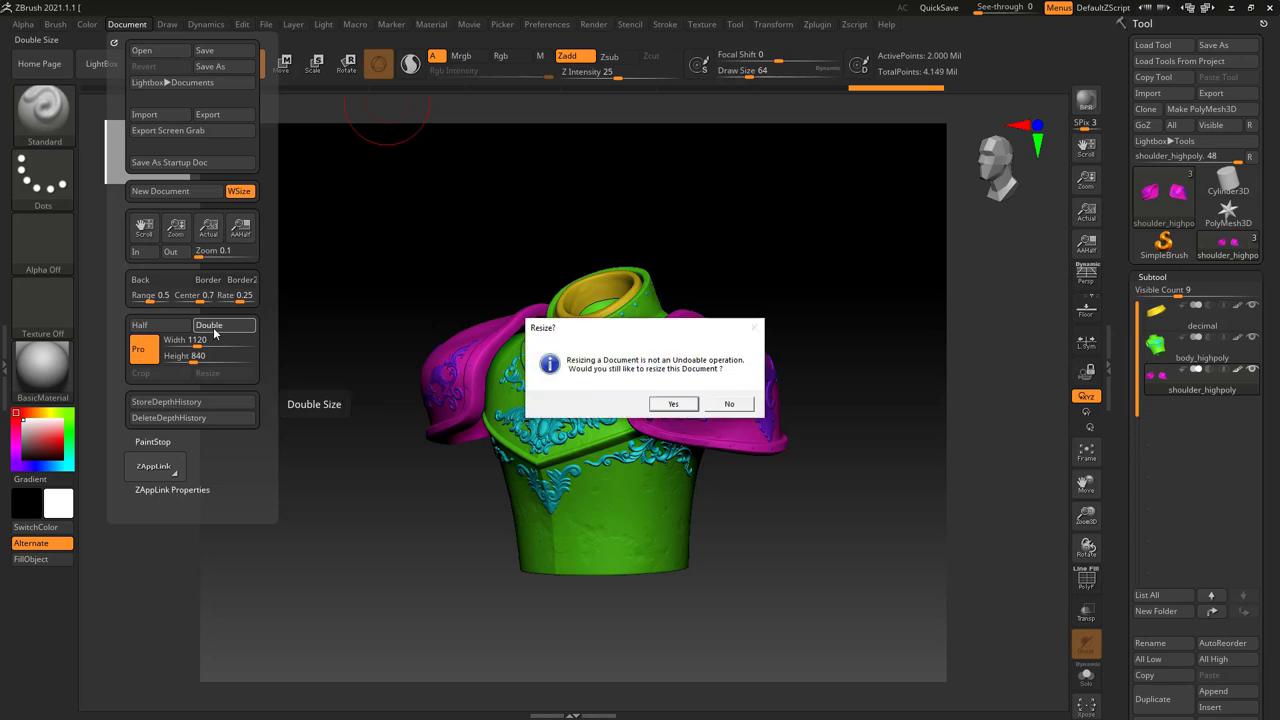
left_click(674, 404)
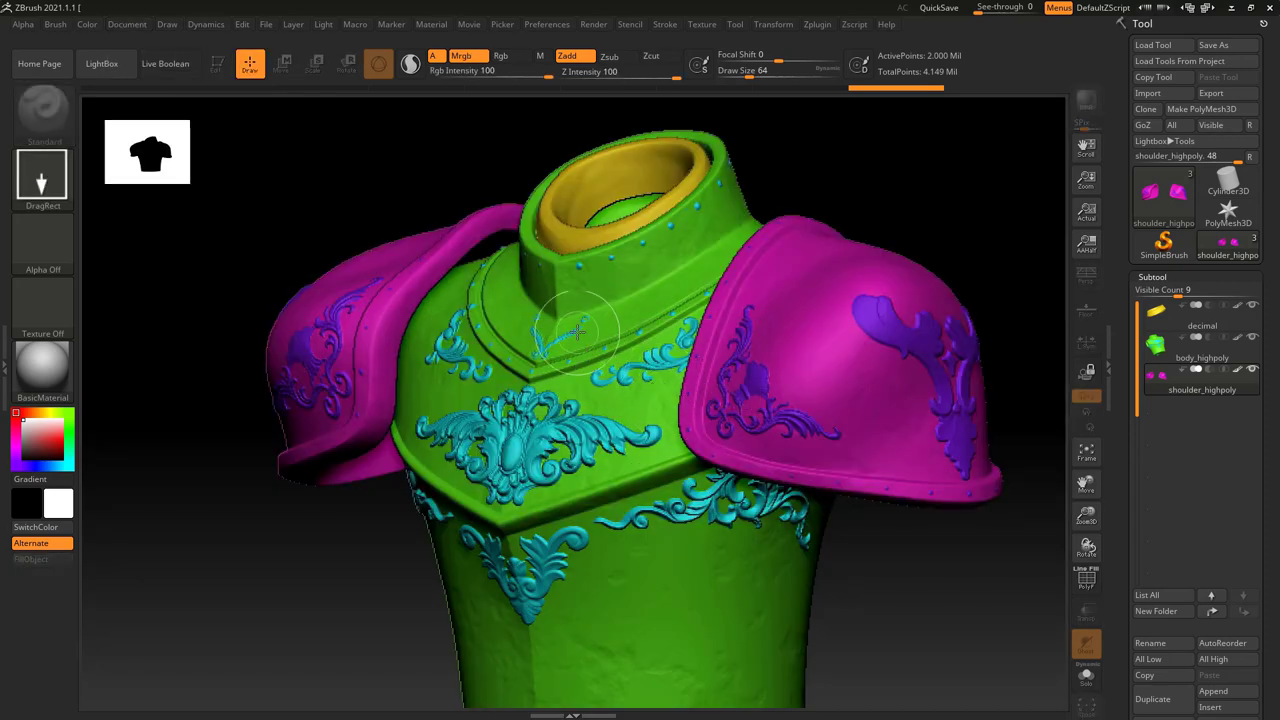
- Clear the canvas, draw one upright armor in its middle, and enter Edit mode with the armor enlarged in front view
key("ctrl")
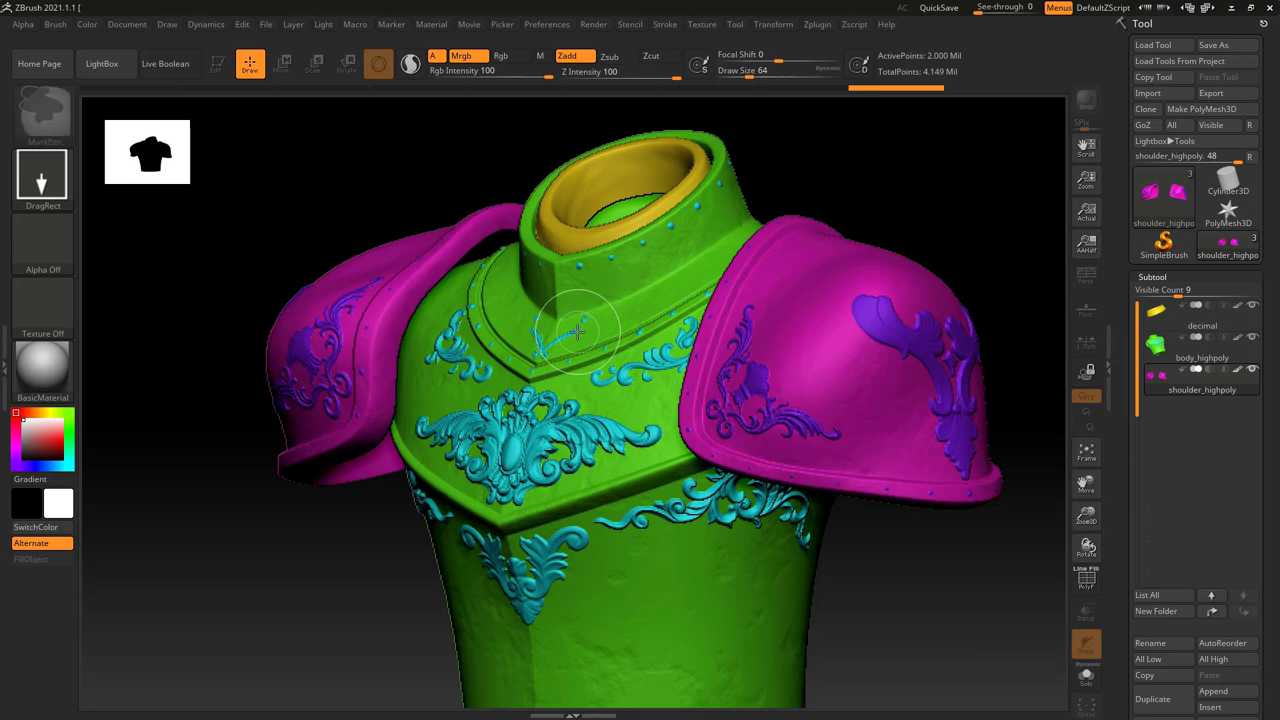
key("ctrl+n")
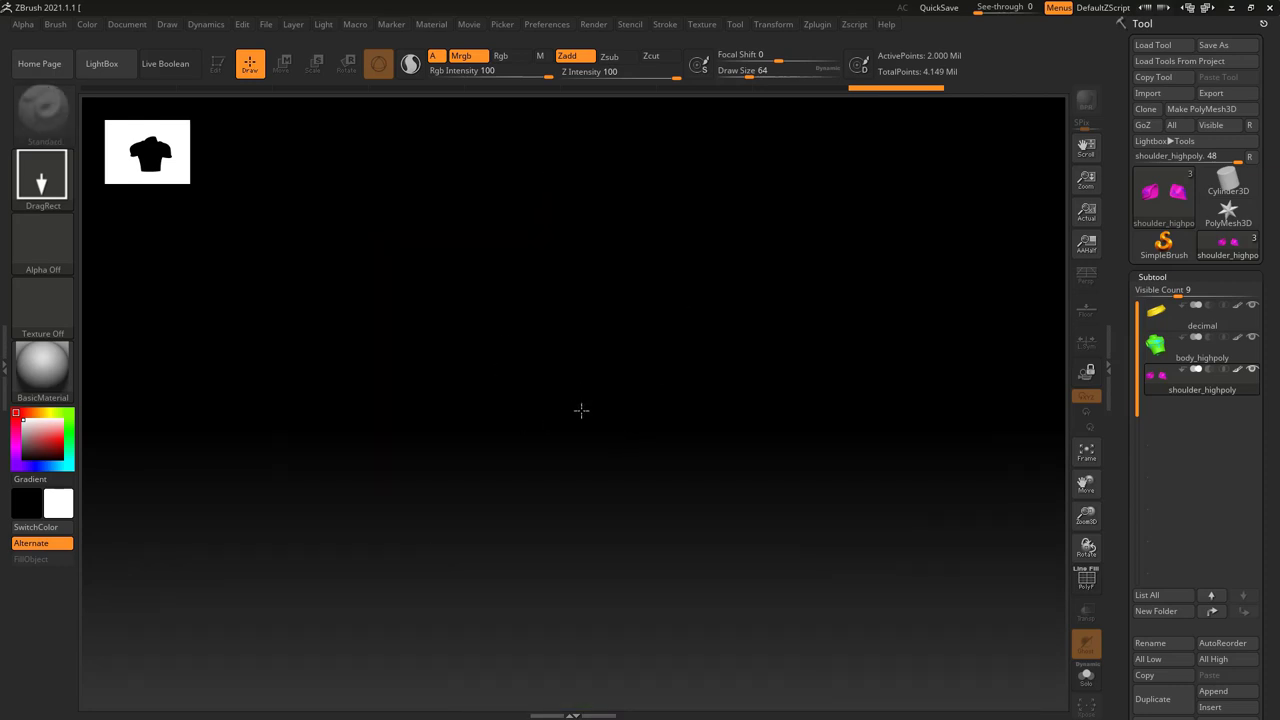
mouse_move(580, 411)
left_mouse_down()
mouse_move(591, 569)
mouse_move(577, 631)
left_mouse_up()
left_click(222, 75)
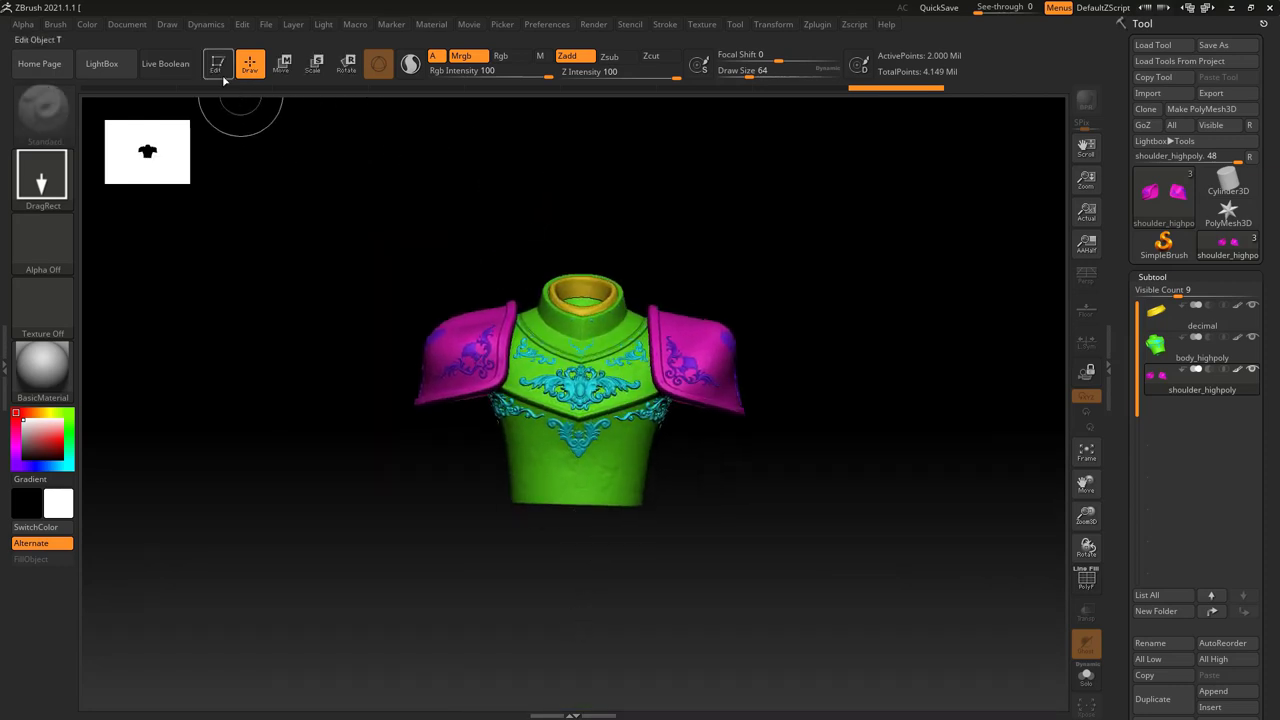
left_click(214, 68)
left_click_drag(663, 206, 662, 267)
right_click_drag(662, 267, 786, 246, "ctrl")
mouse_move(786, 246)
left_mouse_down()
mouse_move(729, 257)
mouse_move(760, 249)
mouse_move(994, 372)
mouse_move(929, 337)
mouse_move(871, 346)
mouse_move(930, 343)
mouse_move(897, 346)
left_mouse_up()
right_click_drag(897, 346, 917, 363, "ctrl")
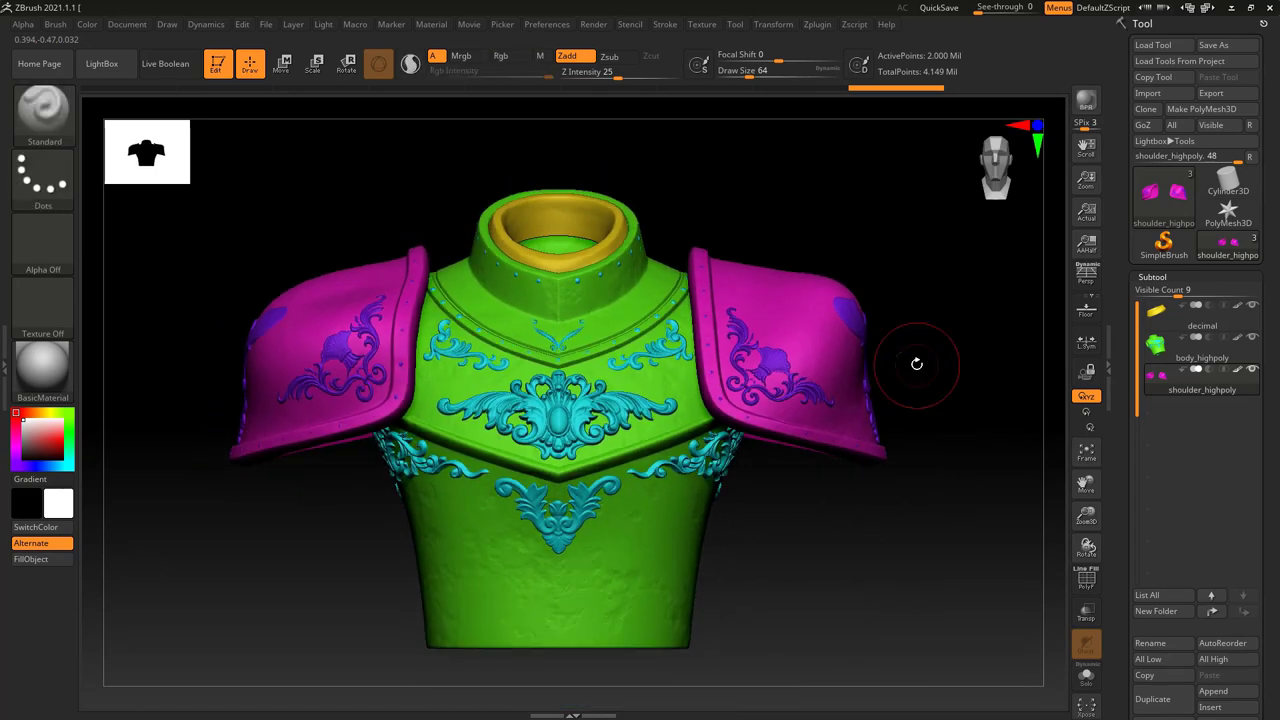
left_click_drag(917, 363, 928, 285)
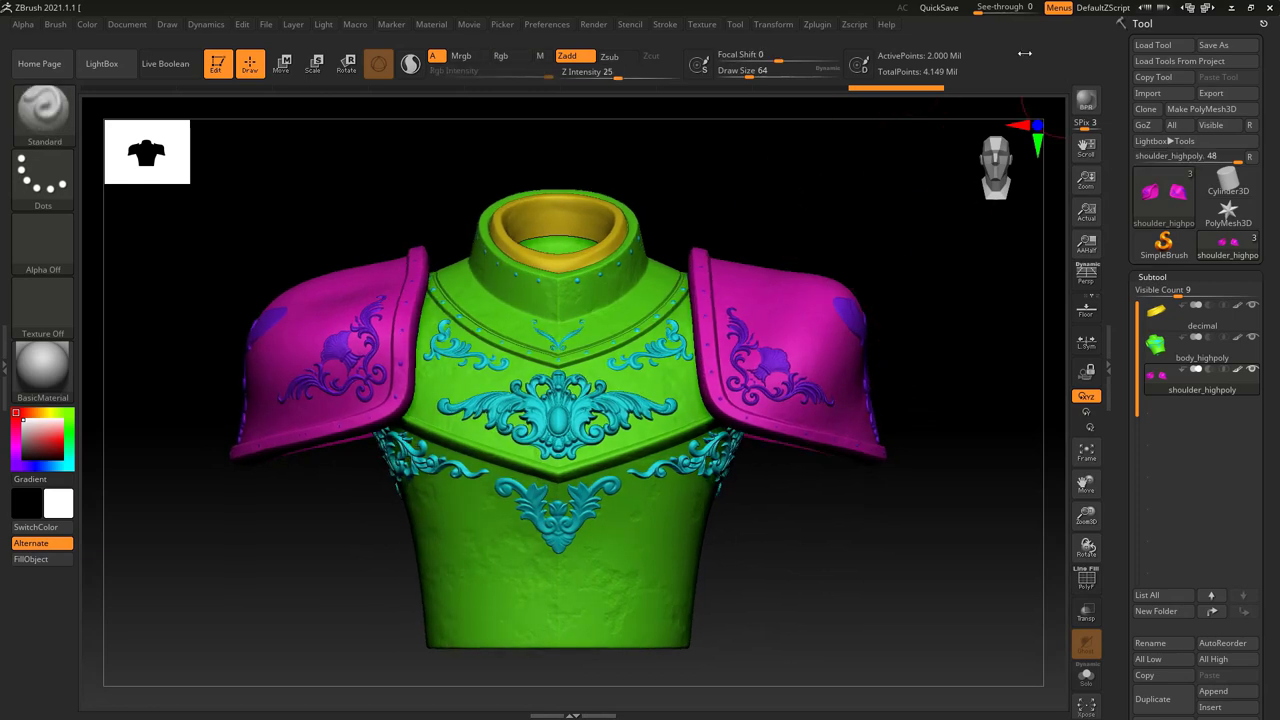
left_click_drag(834, 236, 857, 217, "shift")
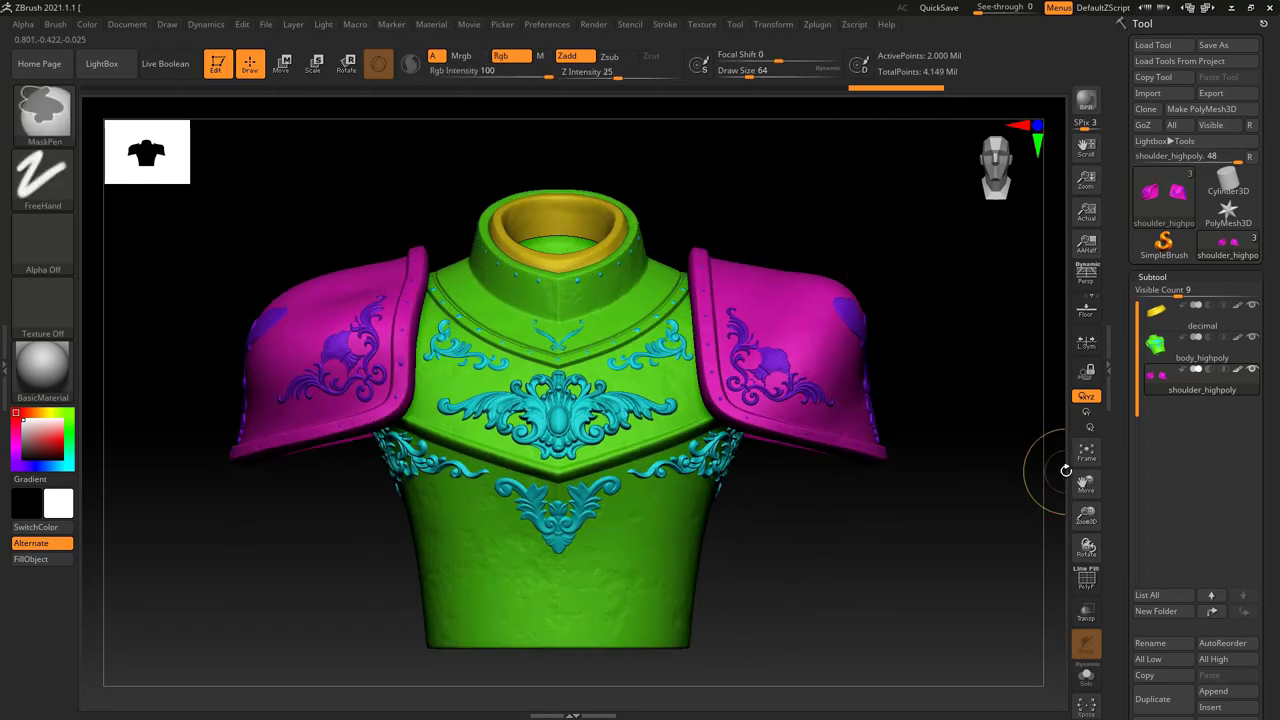
- Look through the full column of view control icons beside the canvas, including those cut off at its ends
key("ctrl")
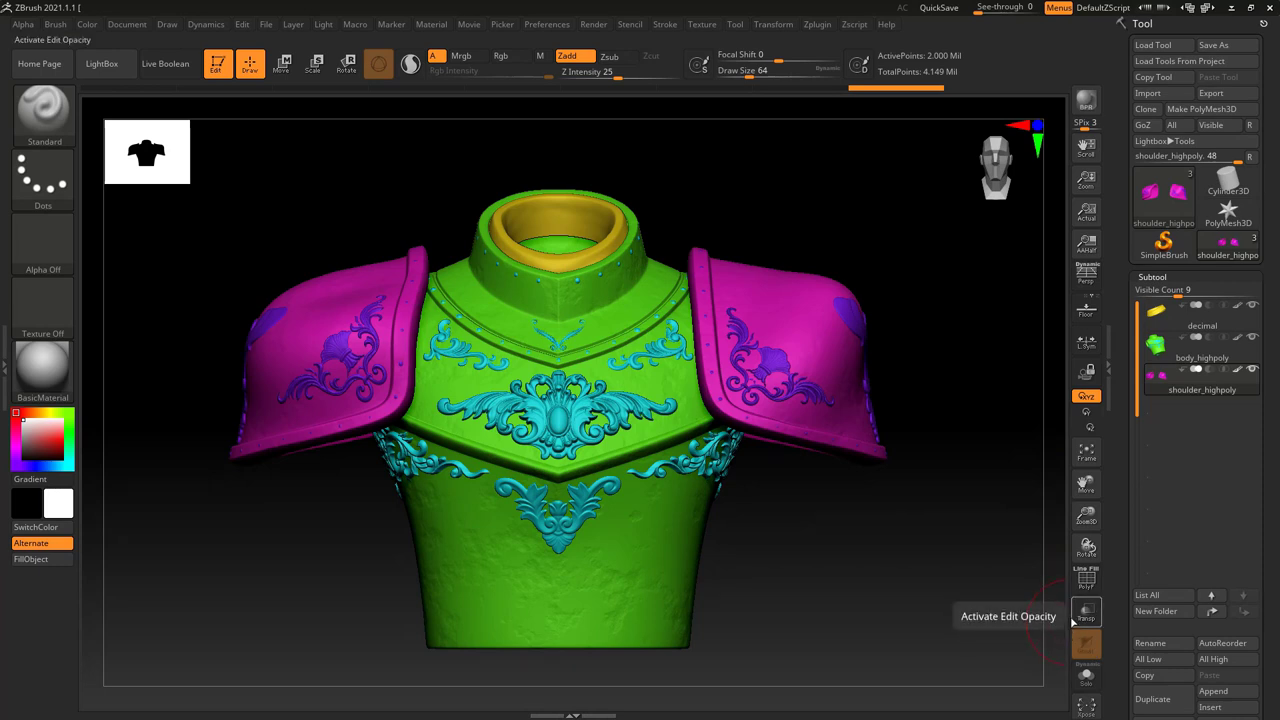
key("ctrl")
scroll(1069, 614, "down", 2)
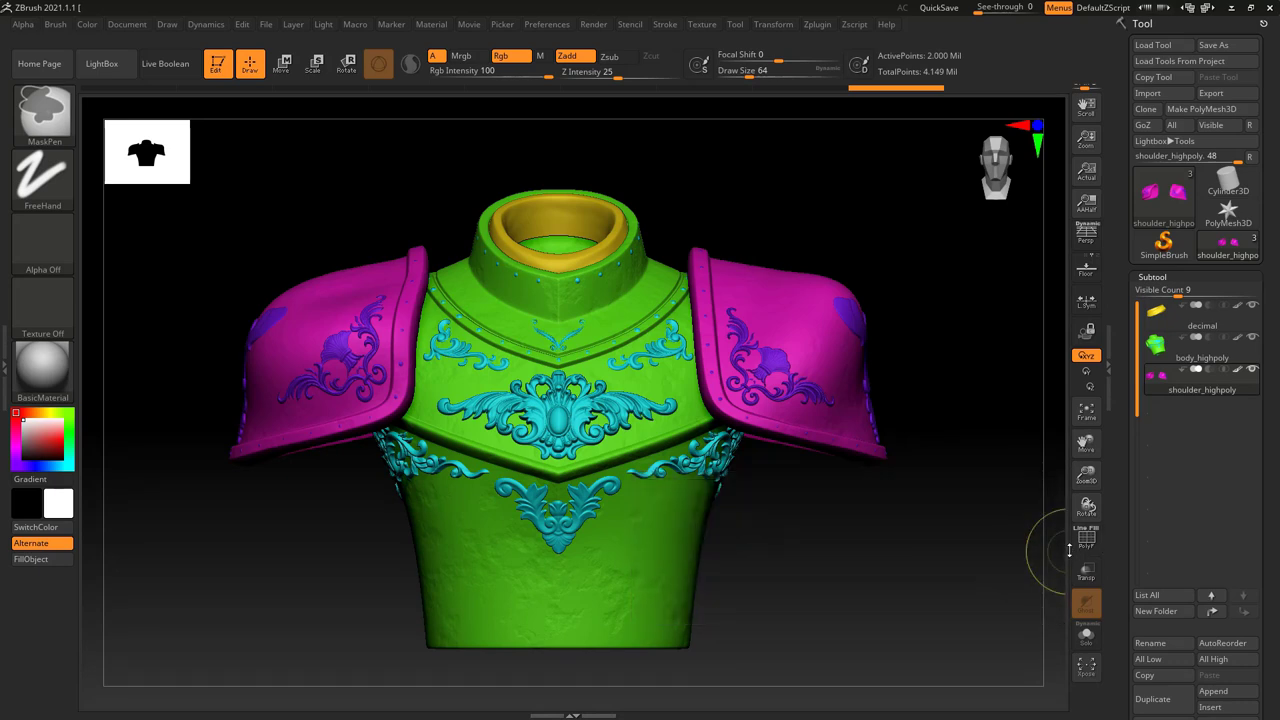
scroll(1069, 549, "up", 4)
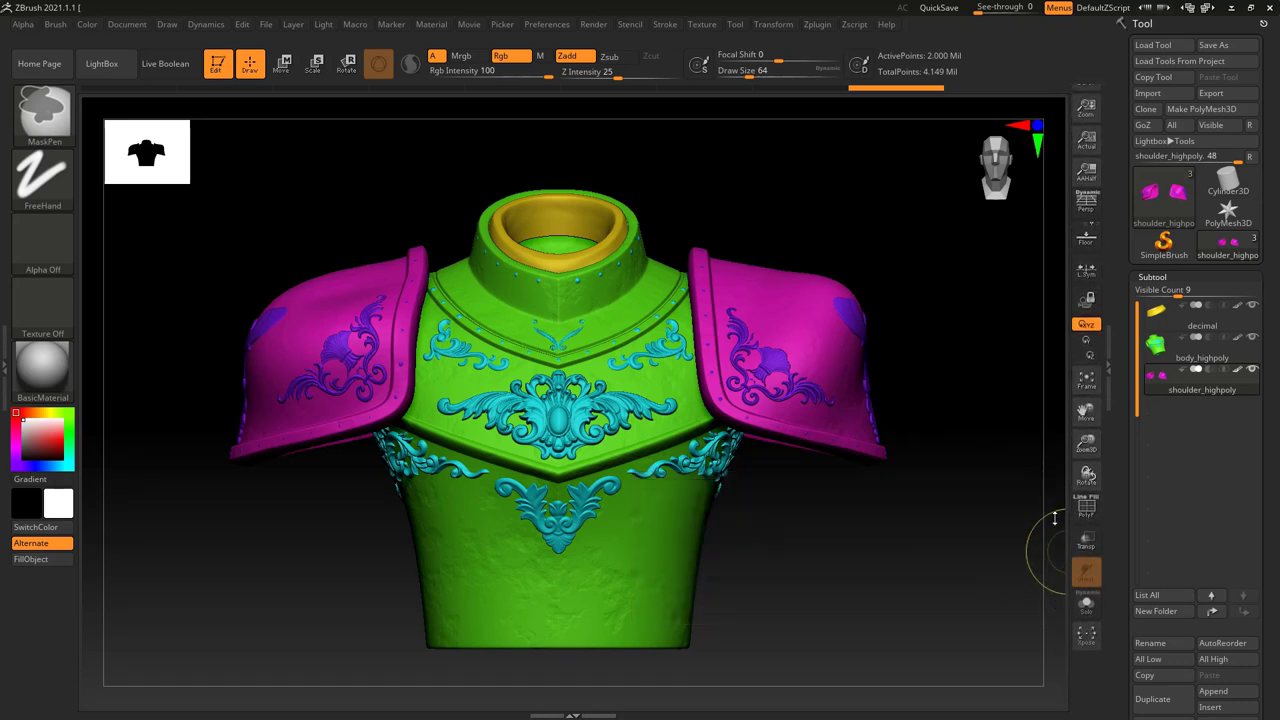
scroll(1045, 625, "down", 4)
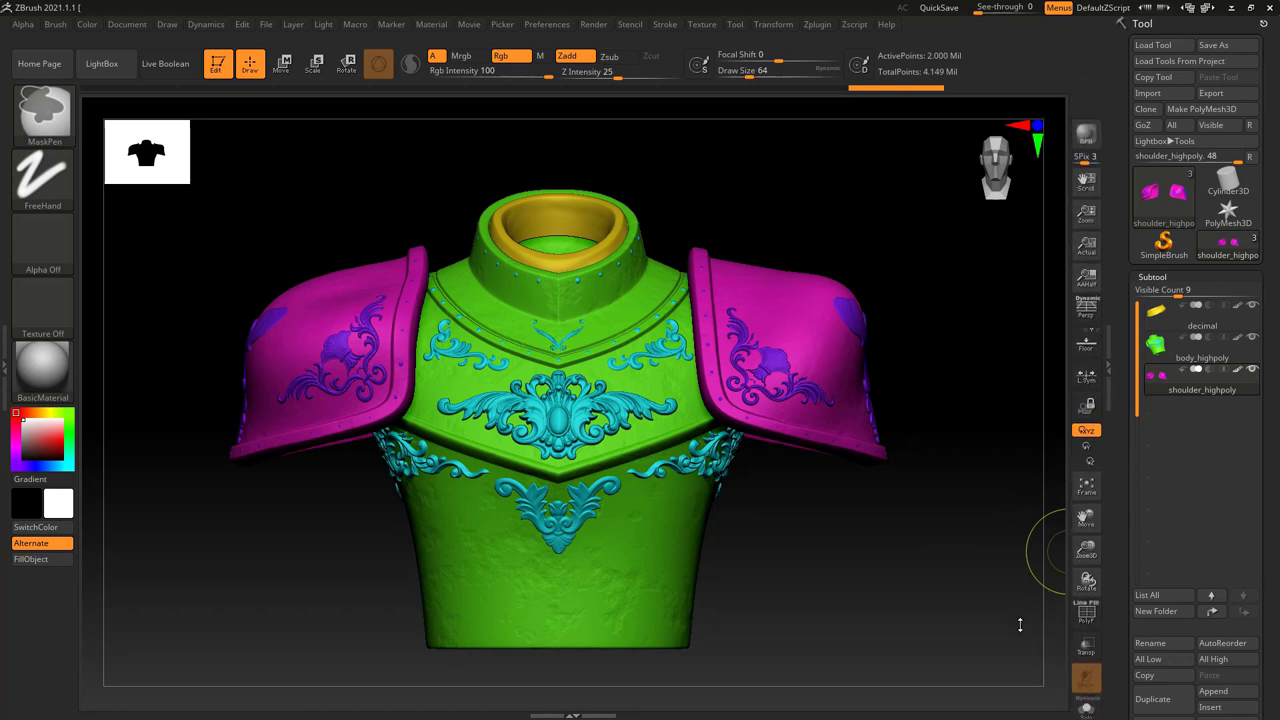
key("ctrl")
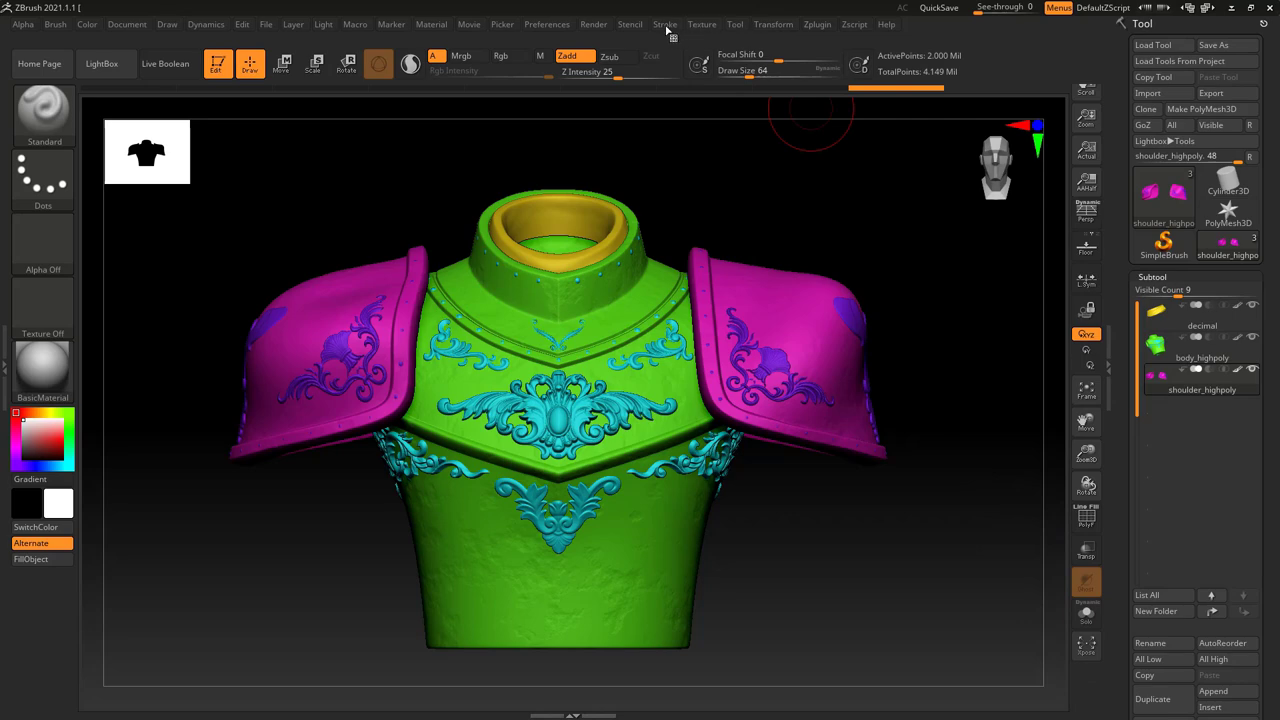
- Examine the UI options within the Interface preferences, including Buttons Size, and collapse them
left_click(597, 26)
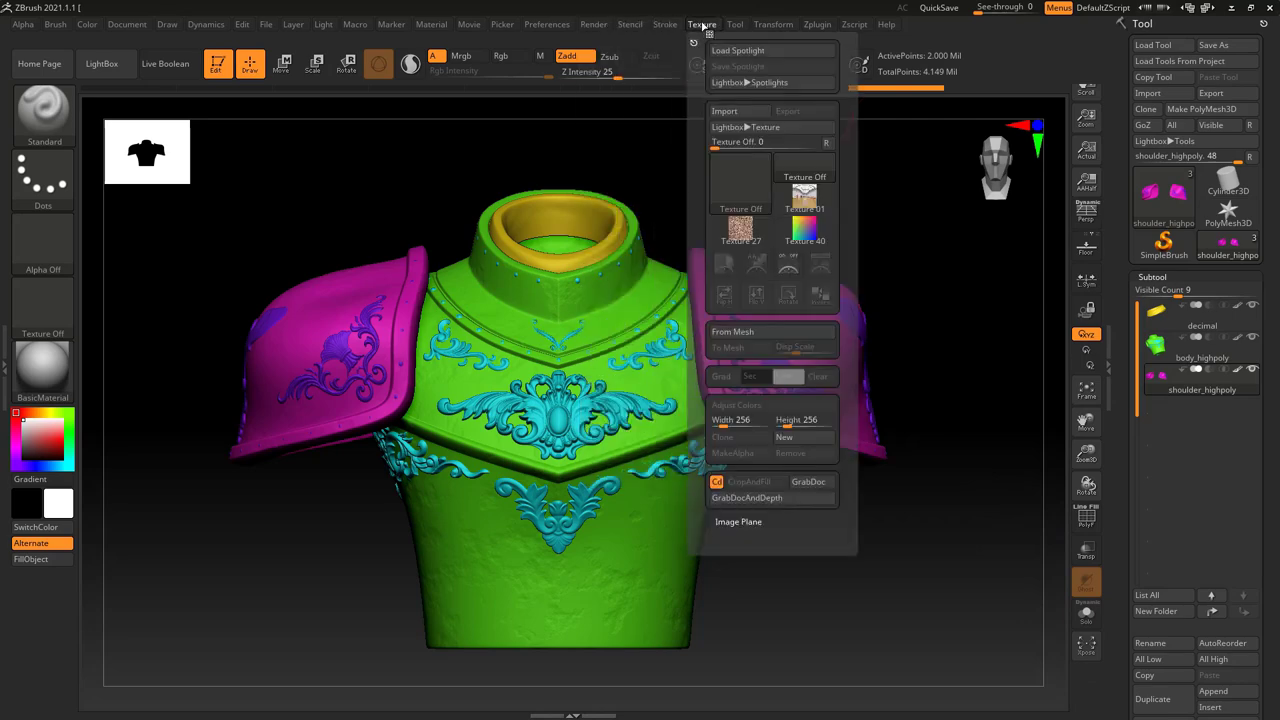
mouse_move(752, 28)
mouse_move(540, 26)
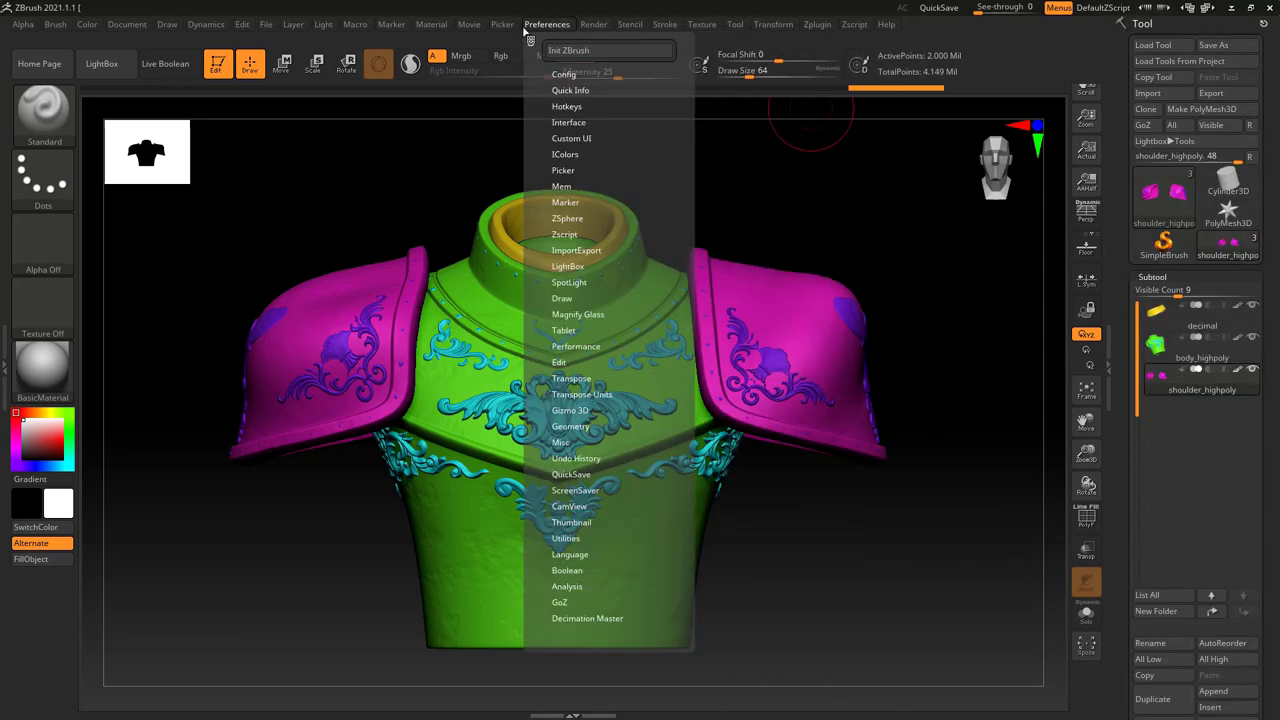
left_click(562, 138)
left_click(566, 122)
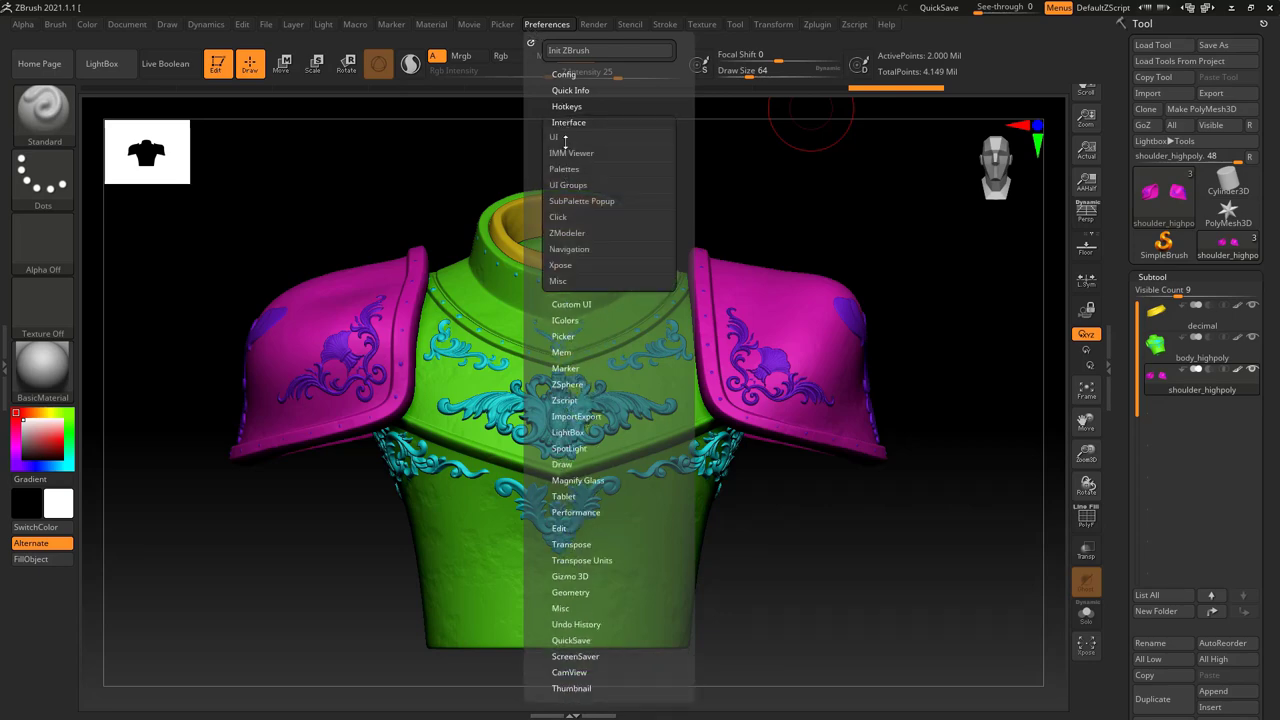
left_click(556, 137)
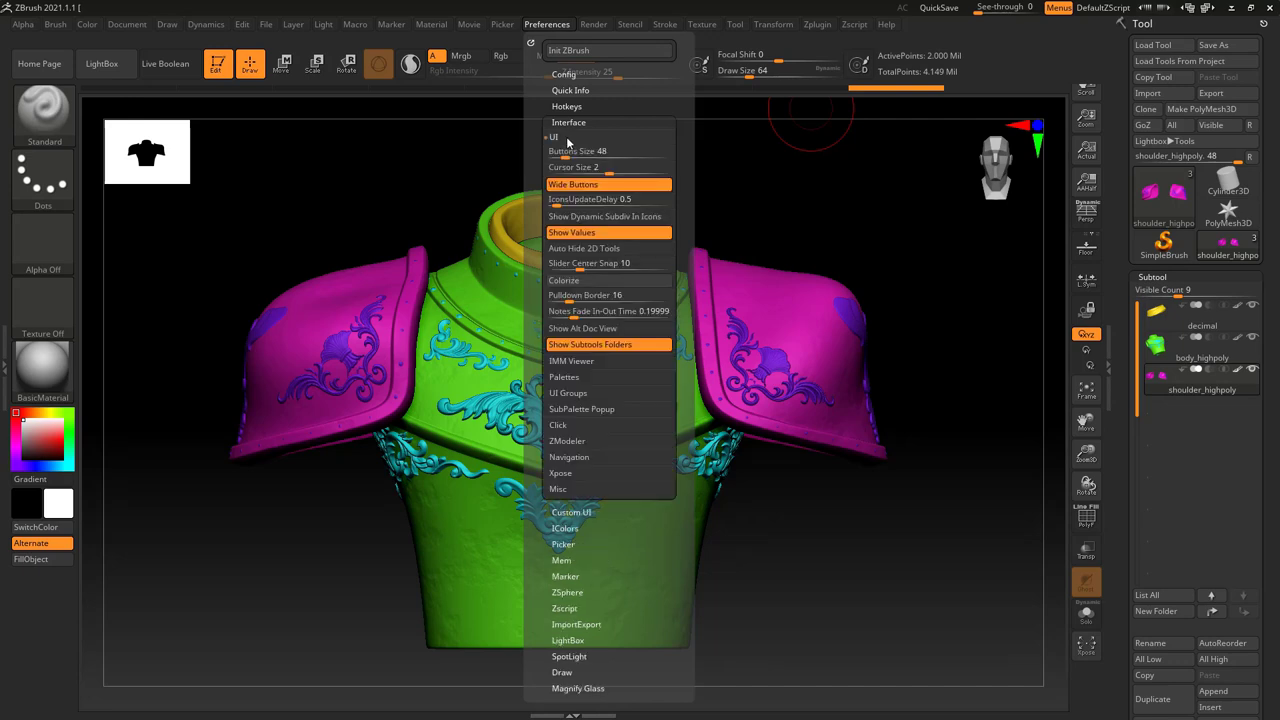
left_click(556, 137)
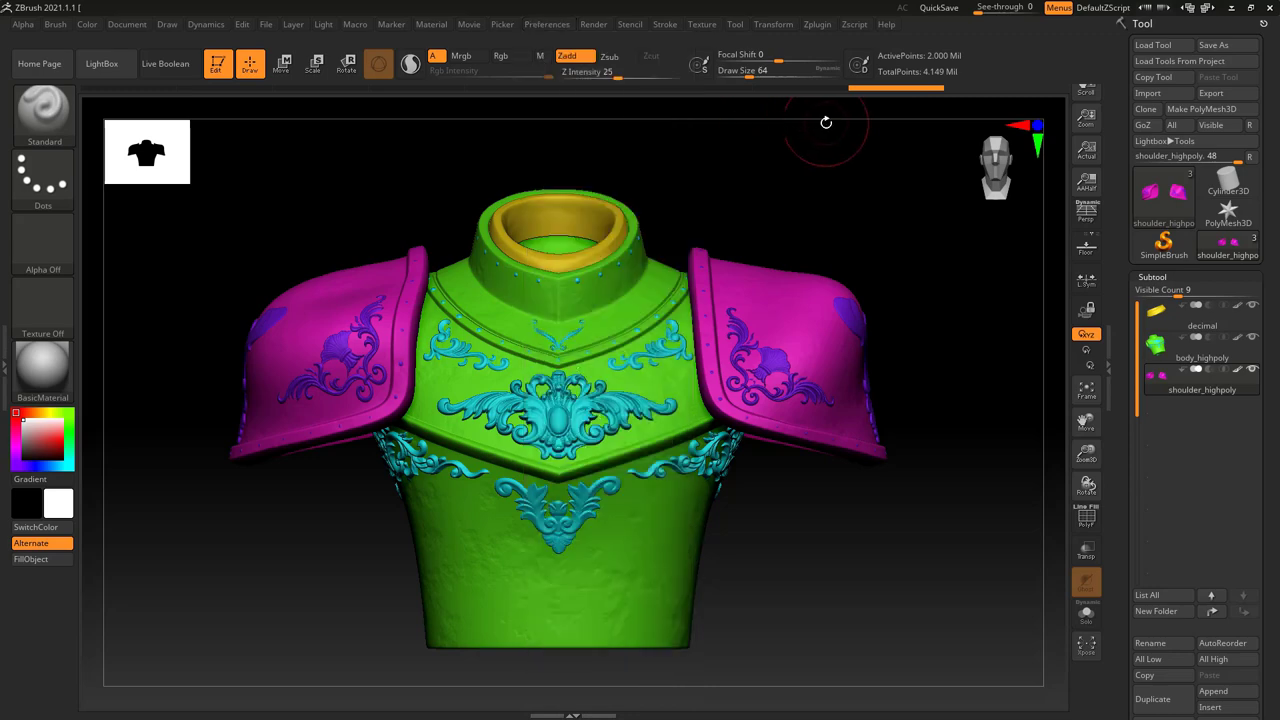
- Reduce the UI Buttons Size in the Interface preferences
left_click(559, 26)
left_click(543, 26)
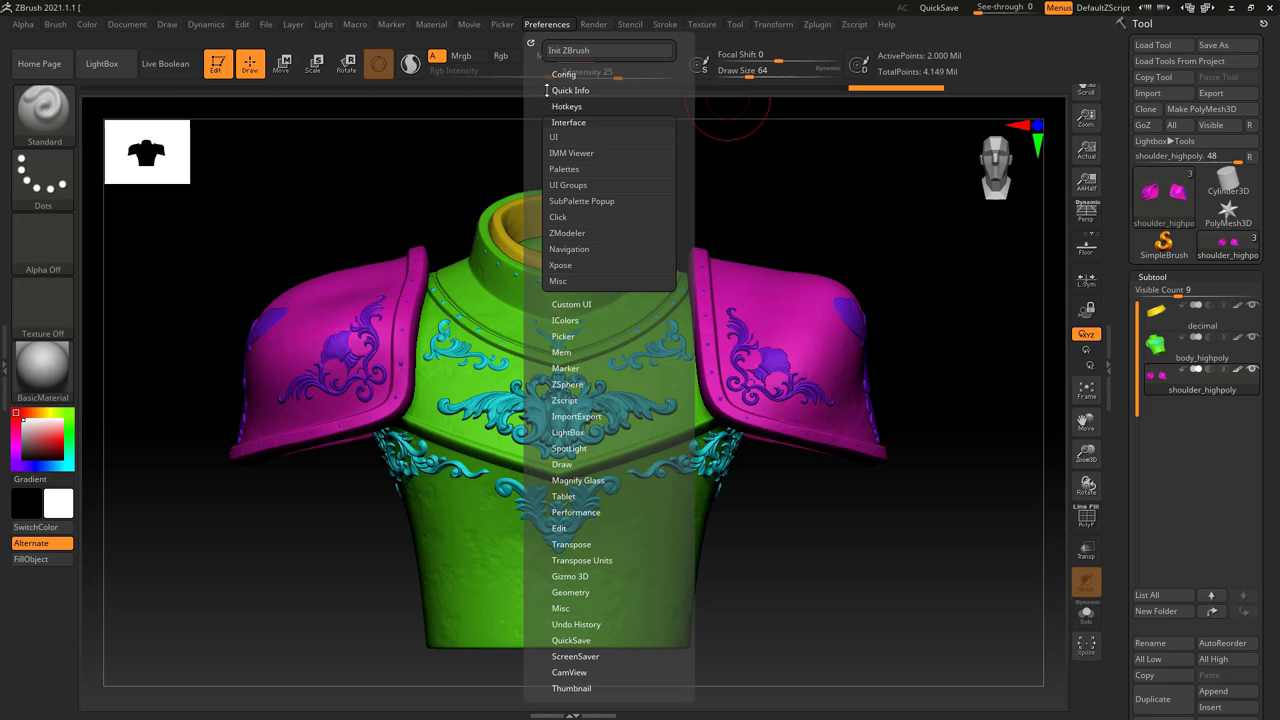
left_click(550, 26)
left_click(565, 141)
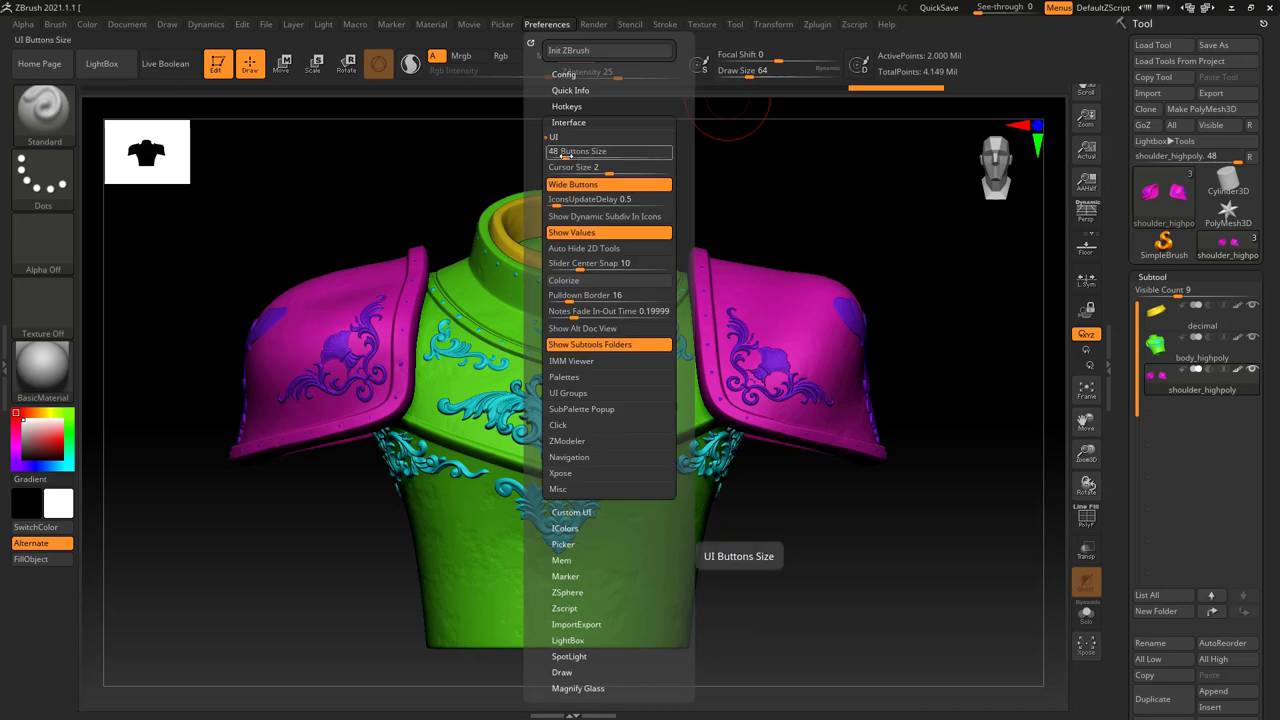
left_click_drag(565, 155, 549, 157)
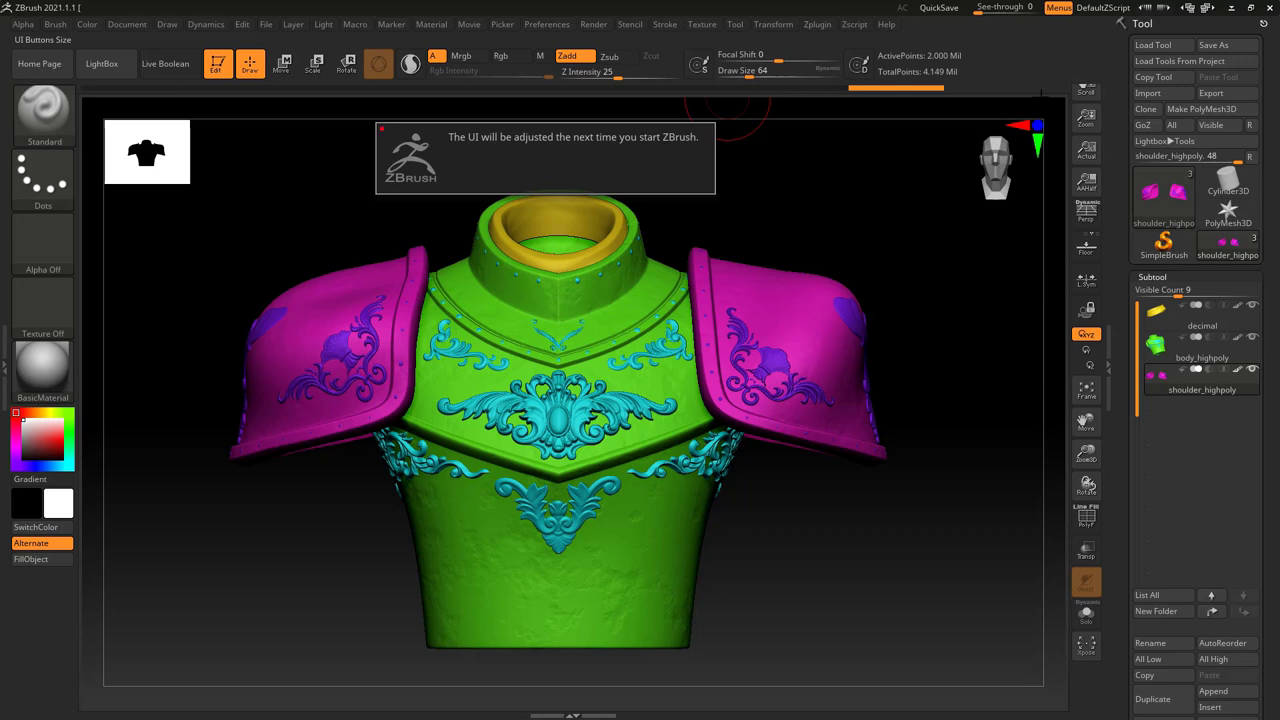
- Restart ZBrush without saving the project and dismiss its Home Page window
left_click(1270, 7)
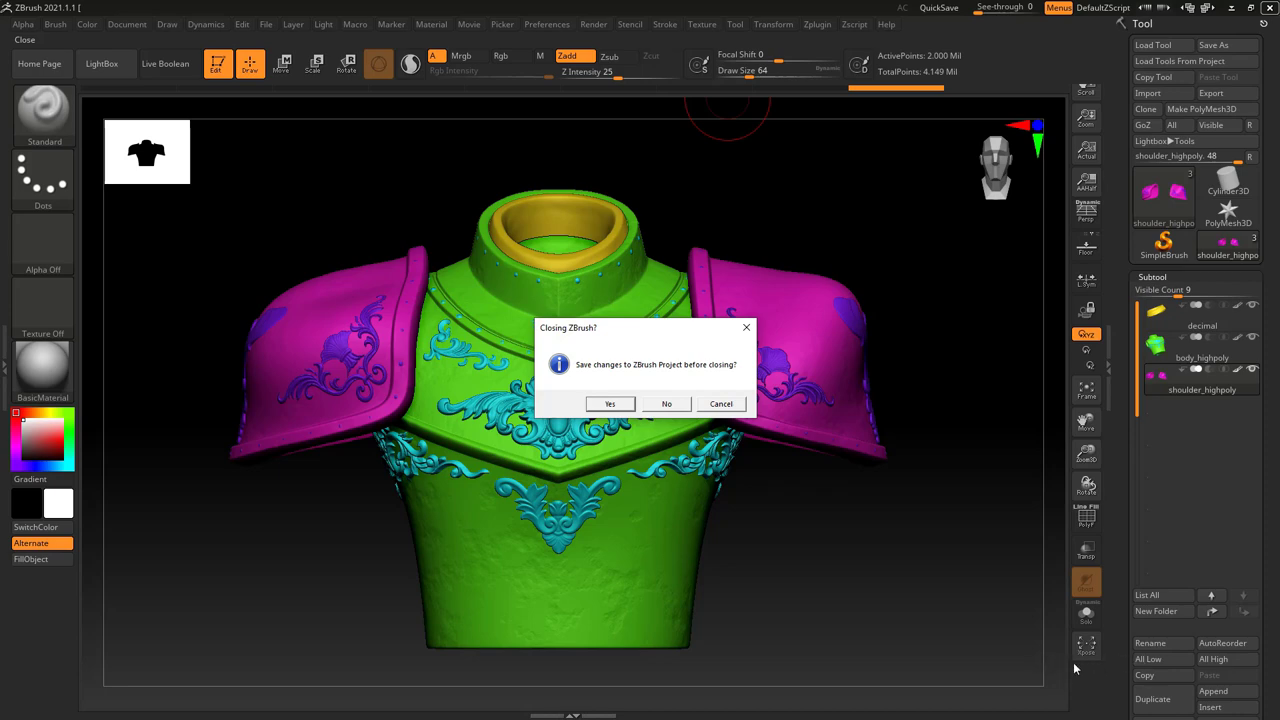
left_click(666, 403)
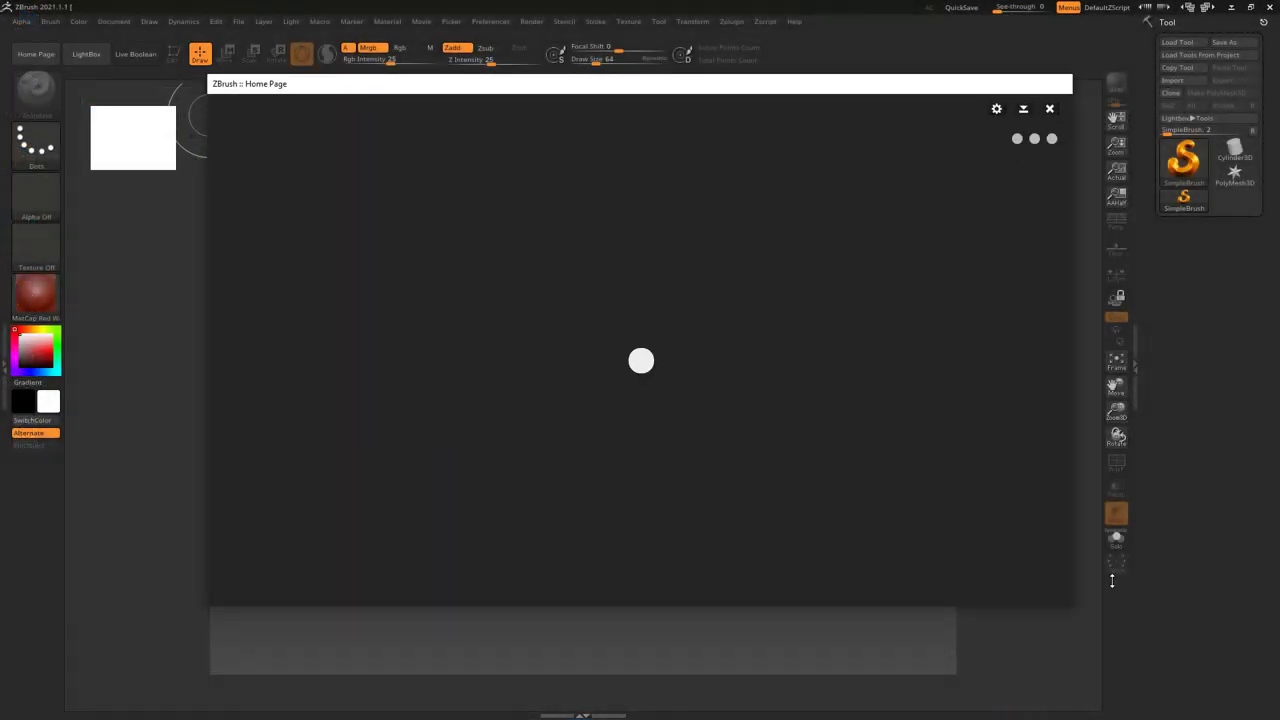
left_click(1049, 109)
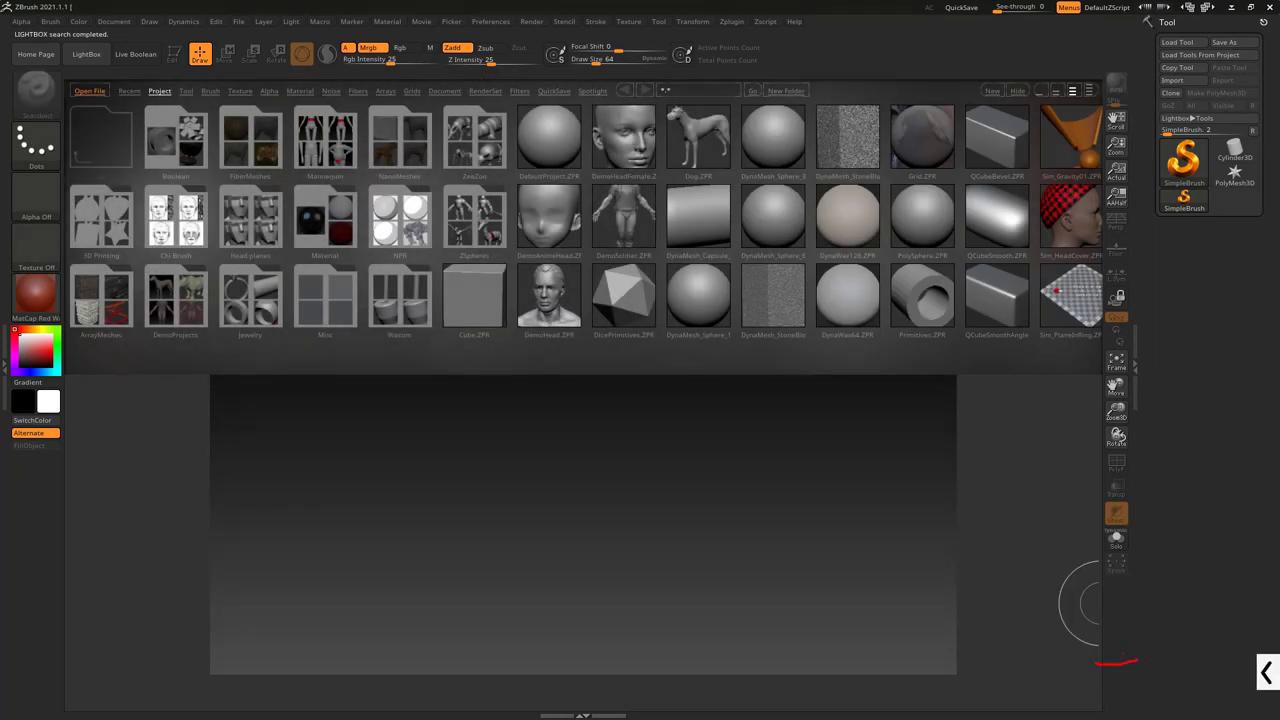
mouse_move(1119, 647)
left_mouse_down()
mouse_move(1119, 586)
mouse_move(1139, 575)
left_mouse_up()
left_click_drag(22, 641, 1168, 612)
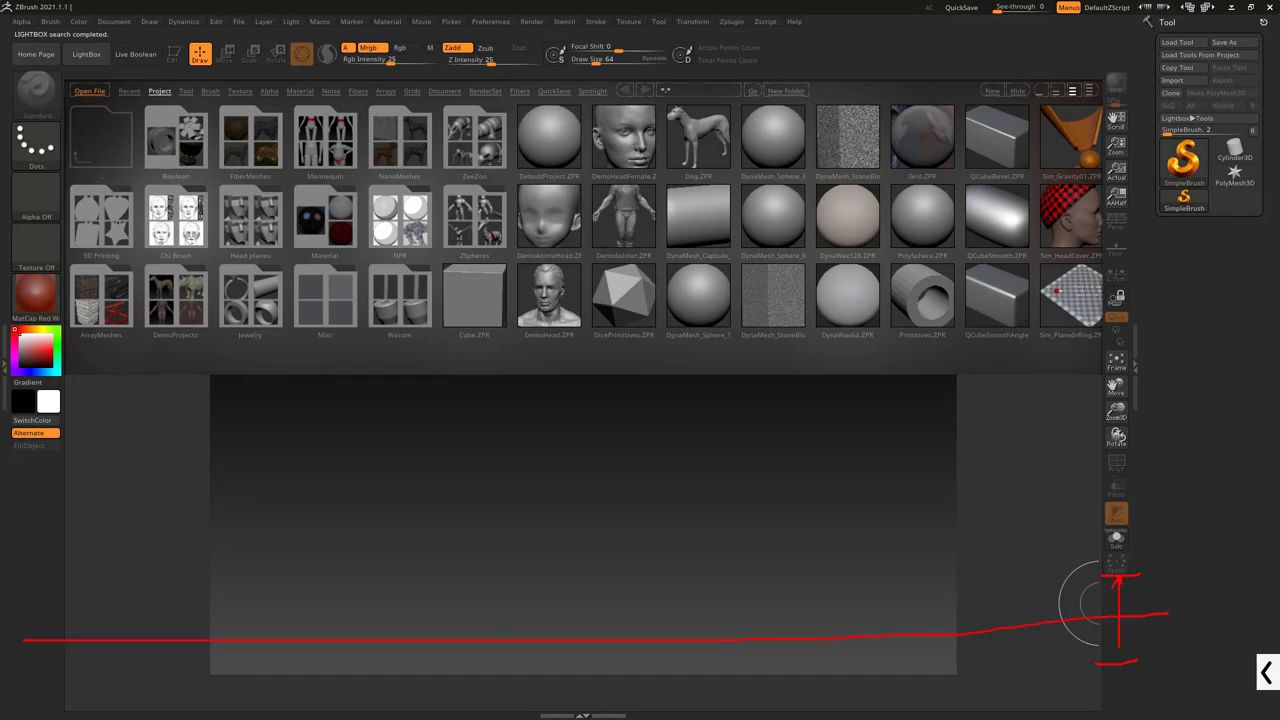
mouse_move(1137, 16)
left_mouse_down()
mouse_move(1152, 528)
mouse_move(1134, 582)
left_mouse_up()
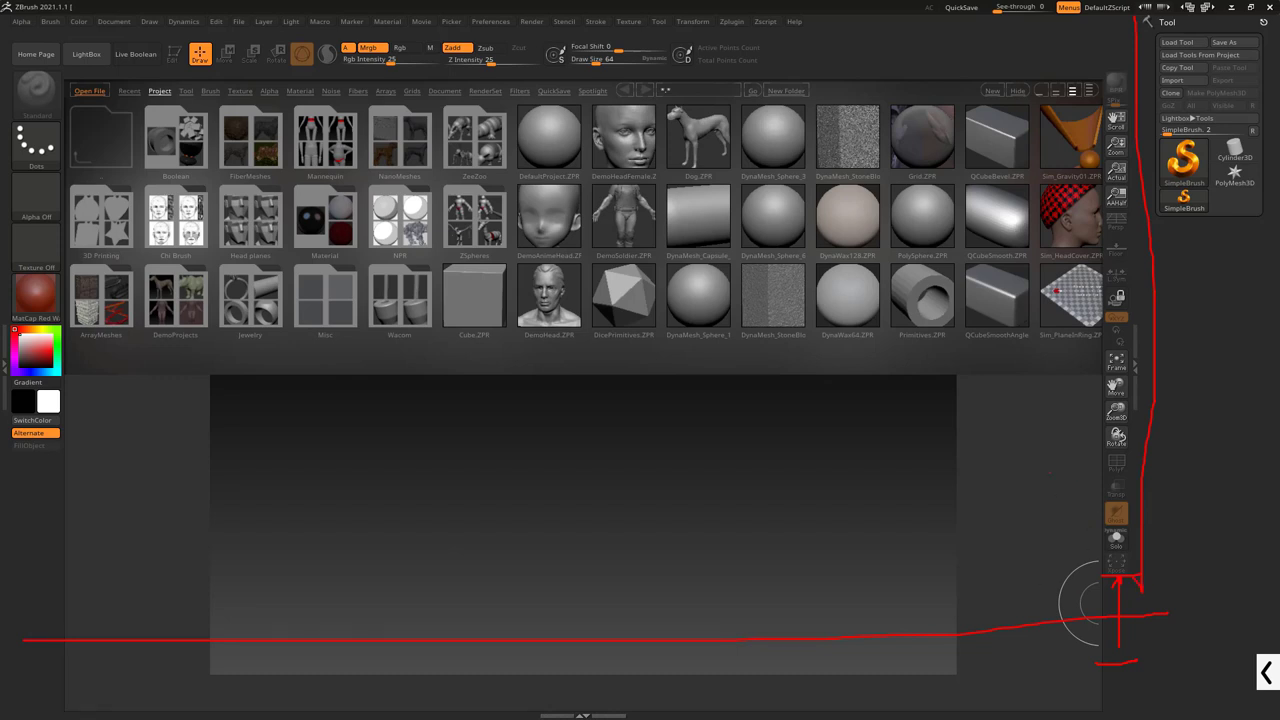
key("Escape")
- Close ZBrush and the Backup folder window, and switch to Autodesk Maya
key("comma")
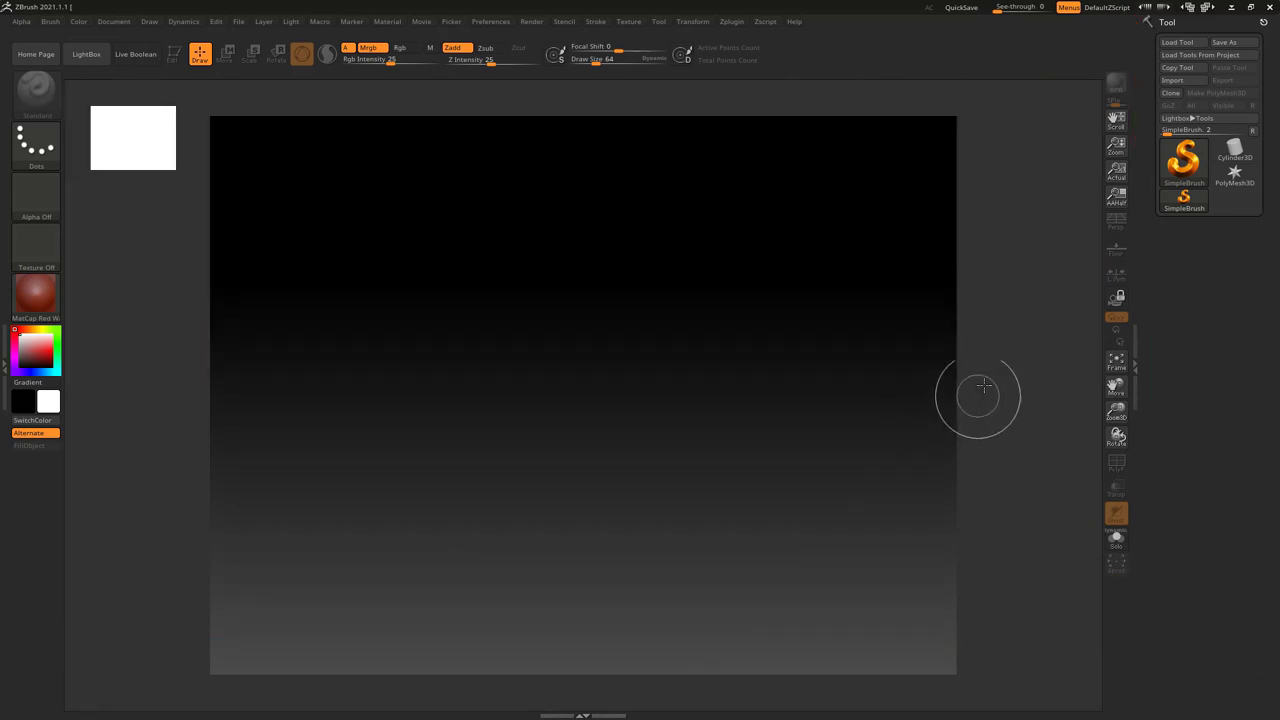
left_click(1249, 8)
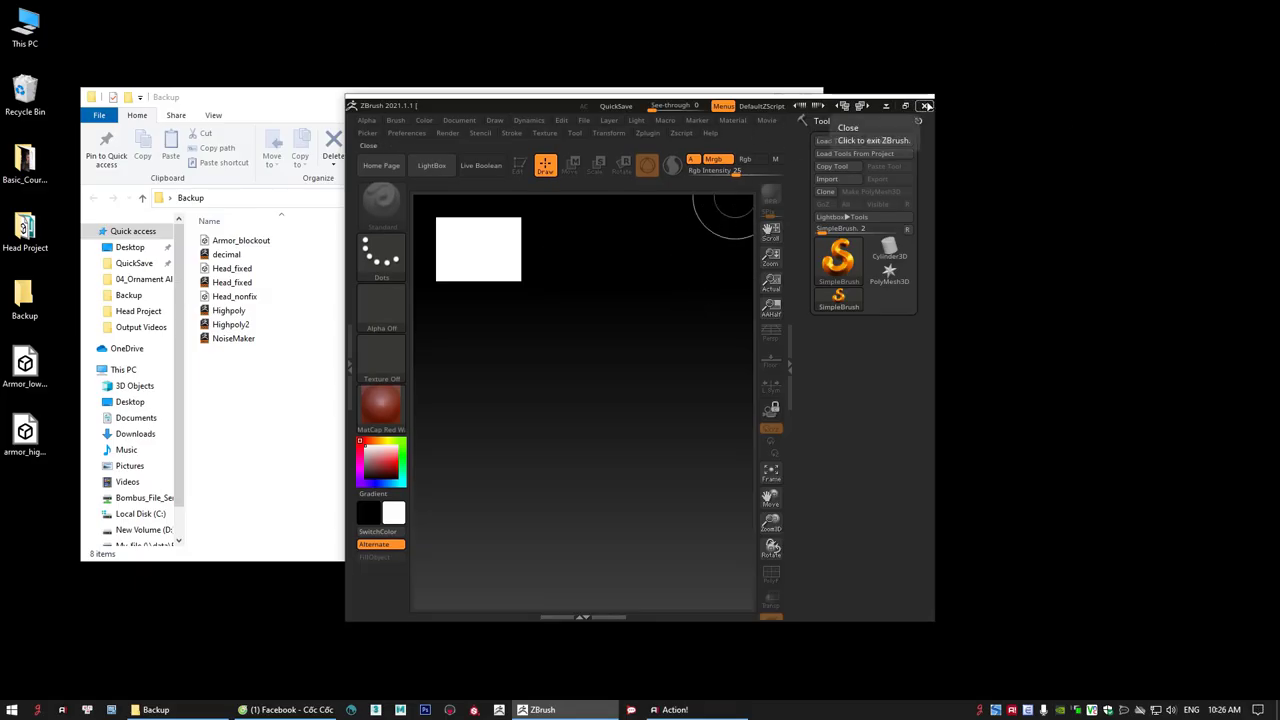
left_click(926, 105)
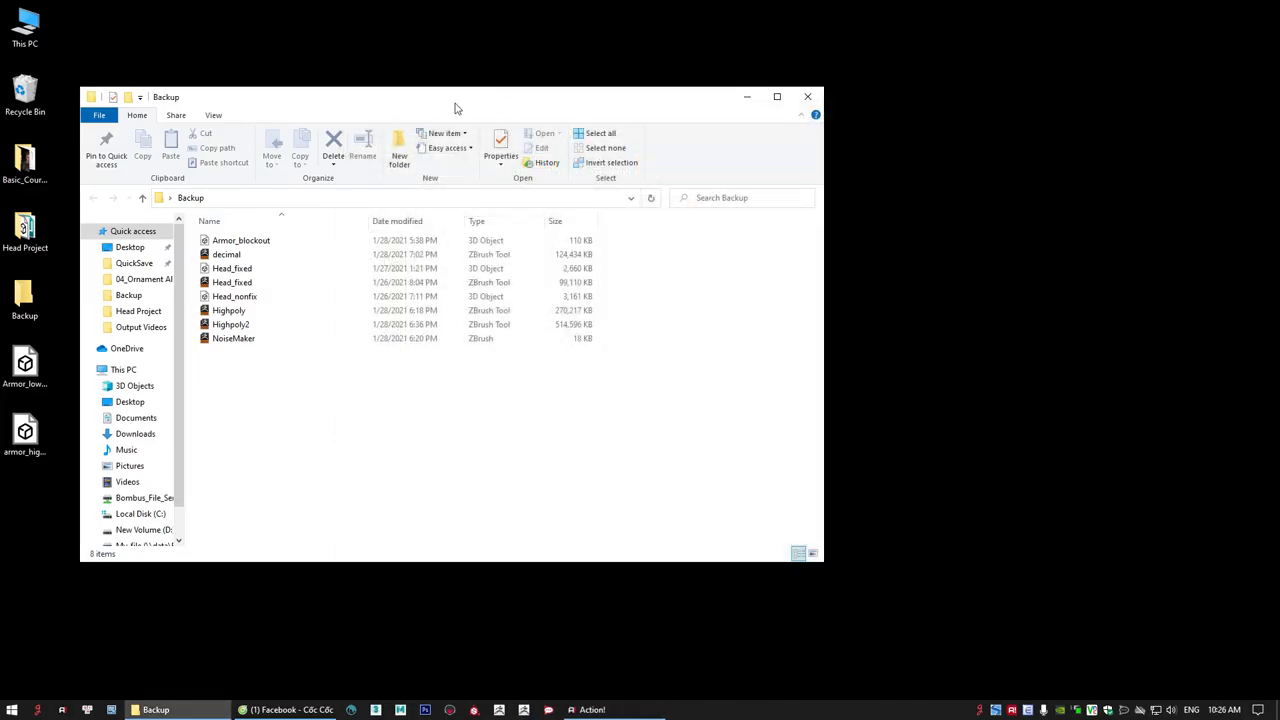
left_click_drag(455, 108, 633, 38)
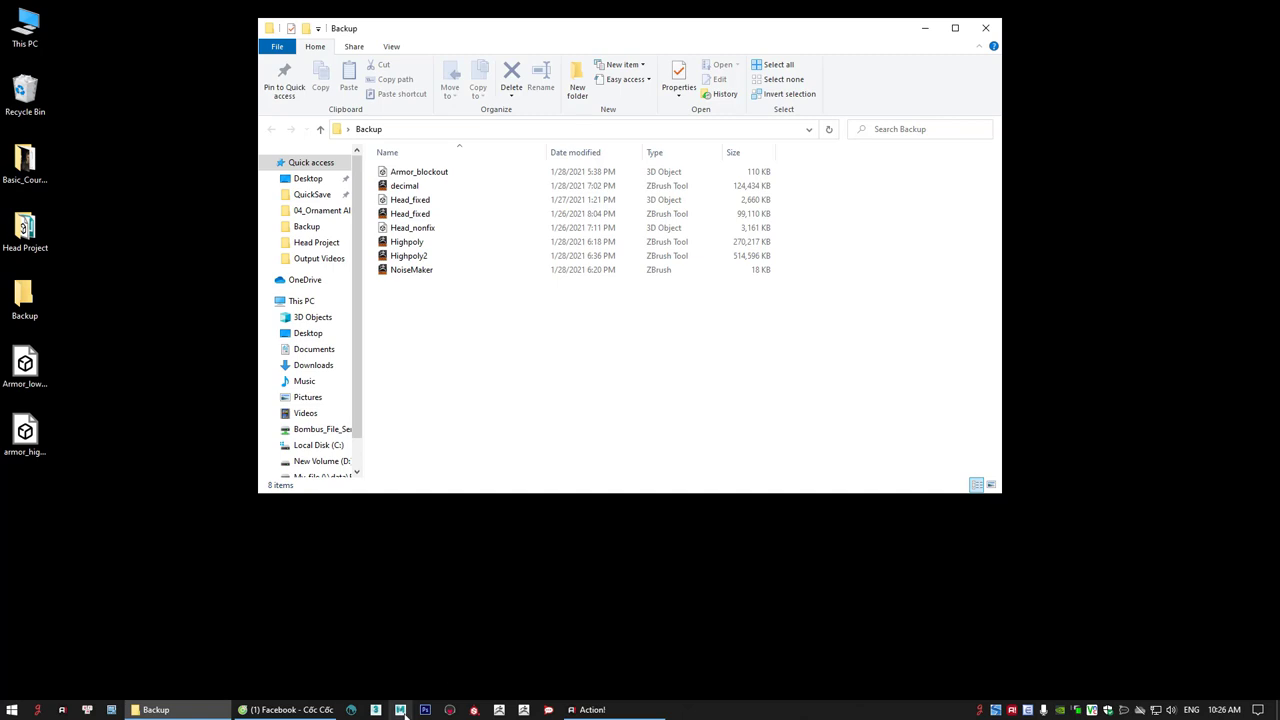
left_click(985, 28)
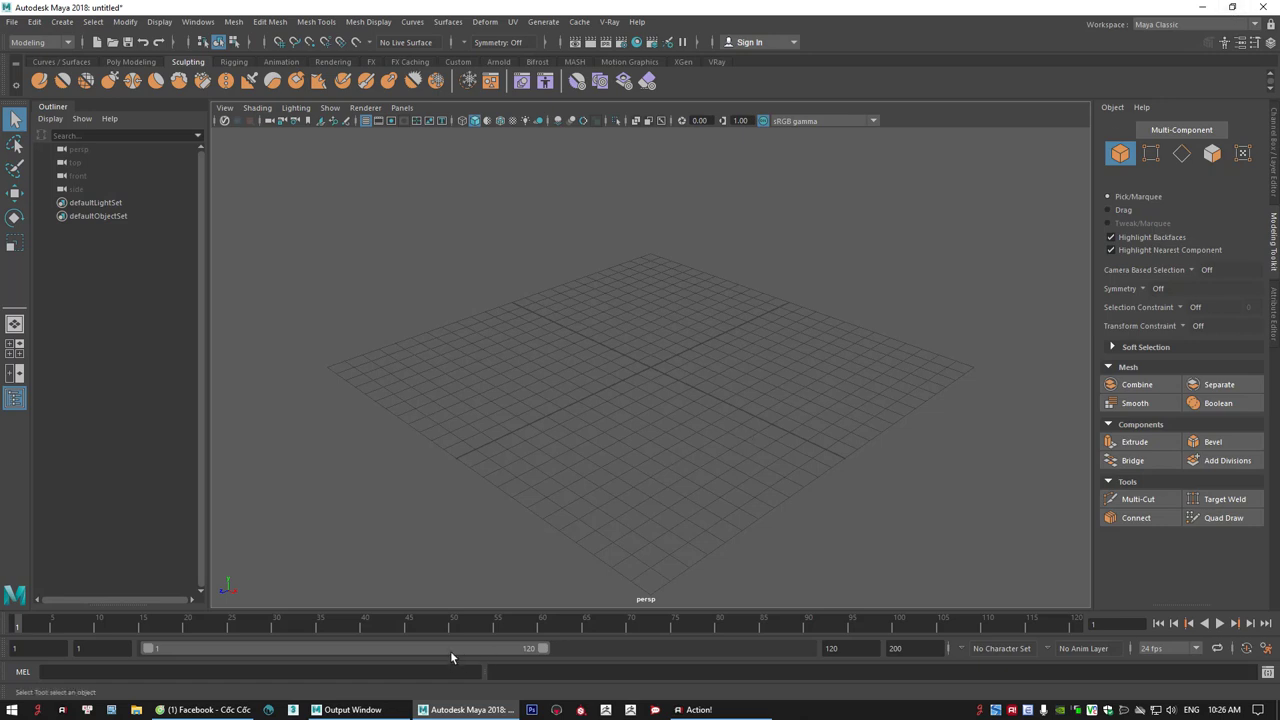
- Open head_project.mb from the Head Project folder, discarding the untitled scene, and maximize the program window
left_click(1233, 8)
left_click_drag(373, 8, 633, 10)
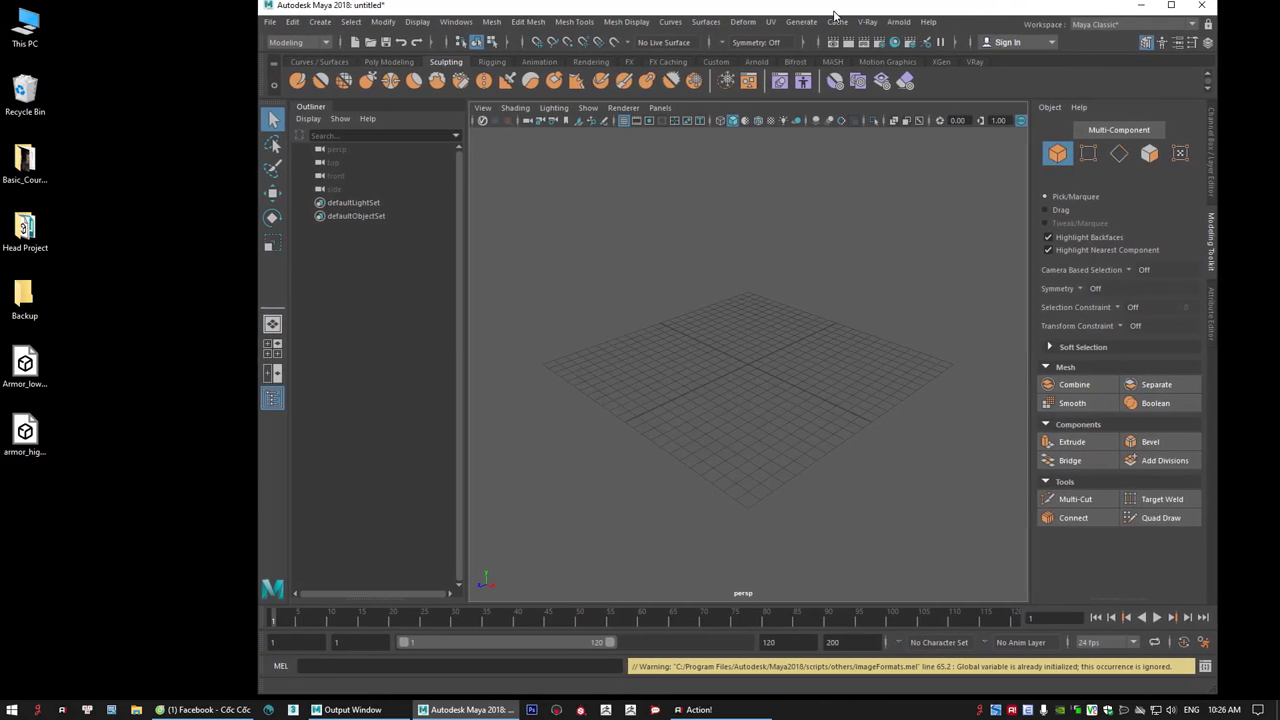
left_click(271, 27)
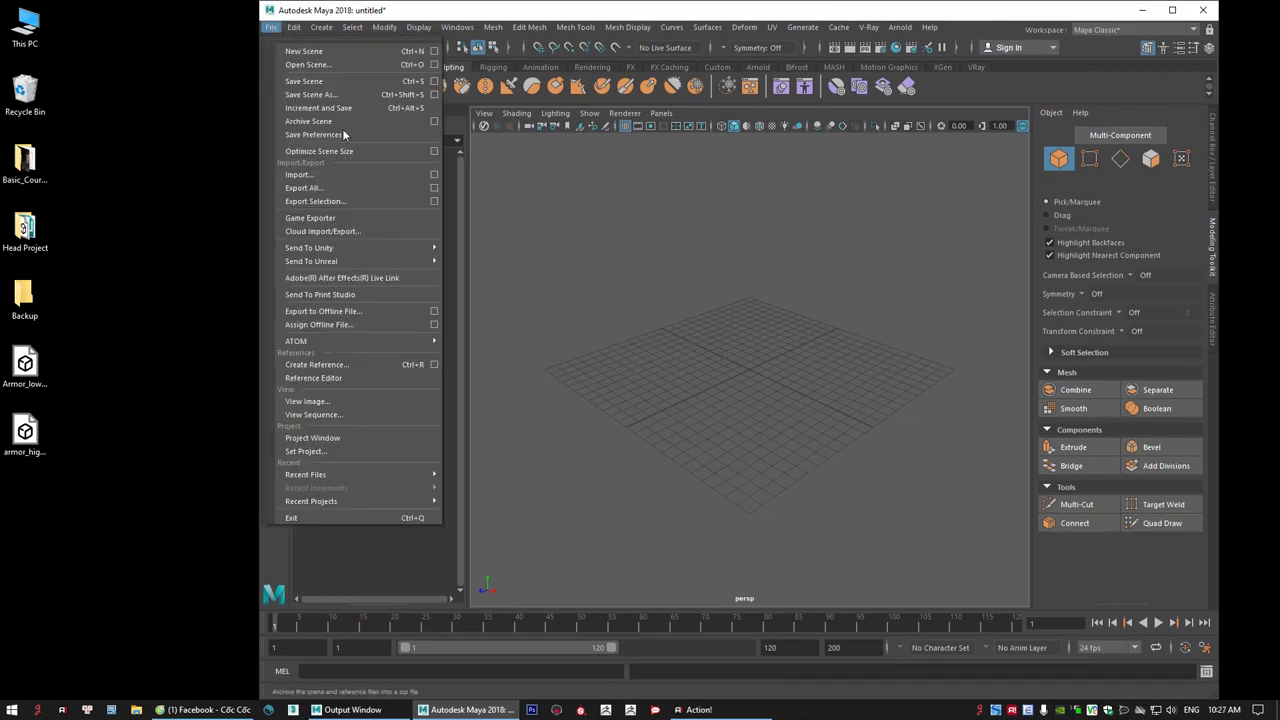
left_click(308, 64)
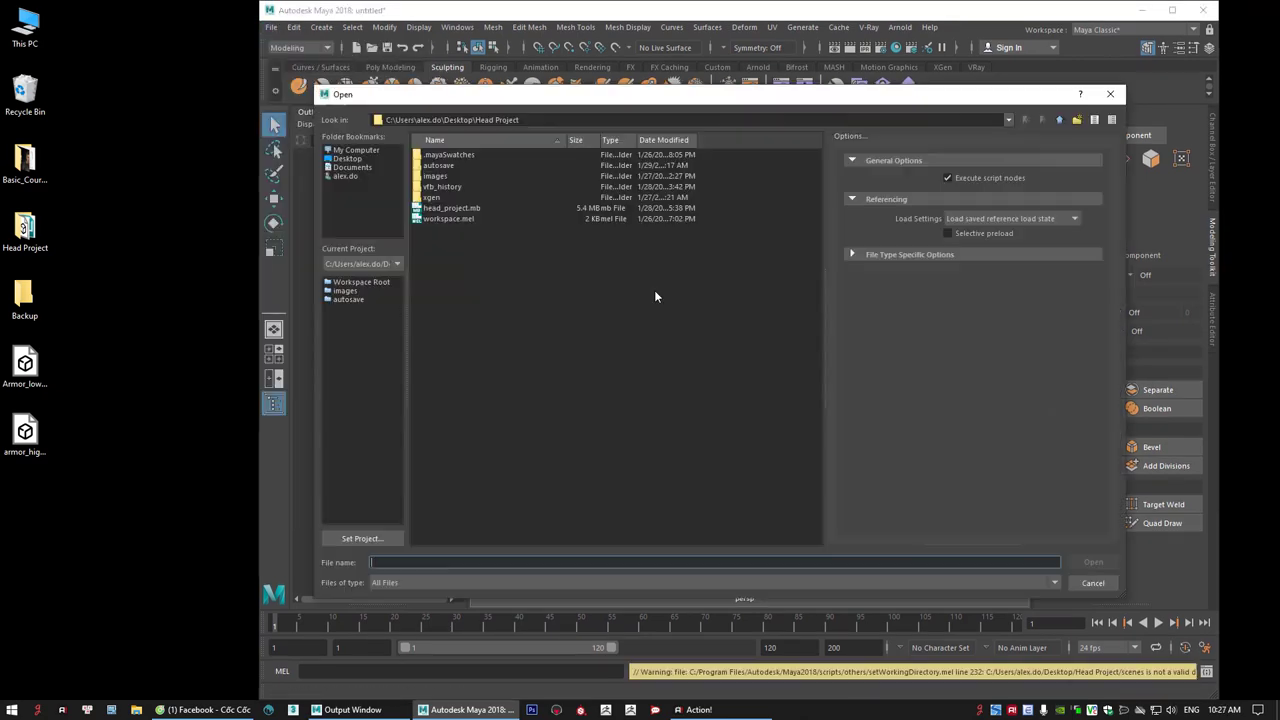
left_click(436, 218)
left_click(462, 208)
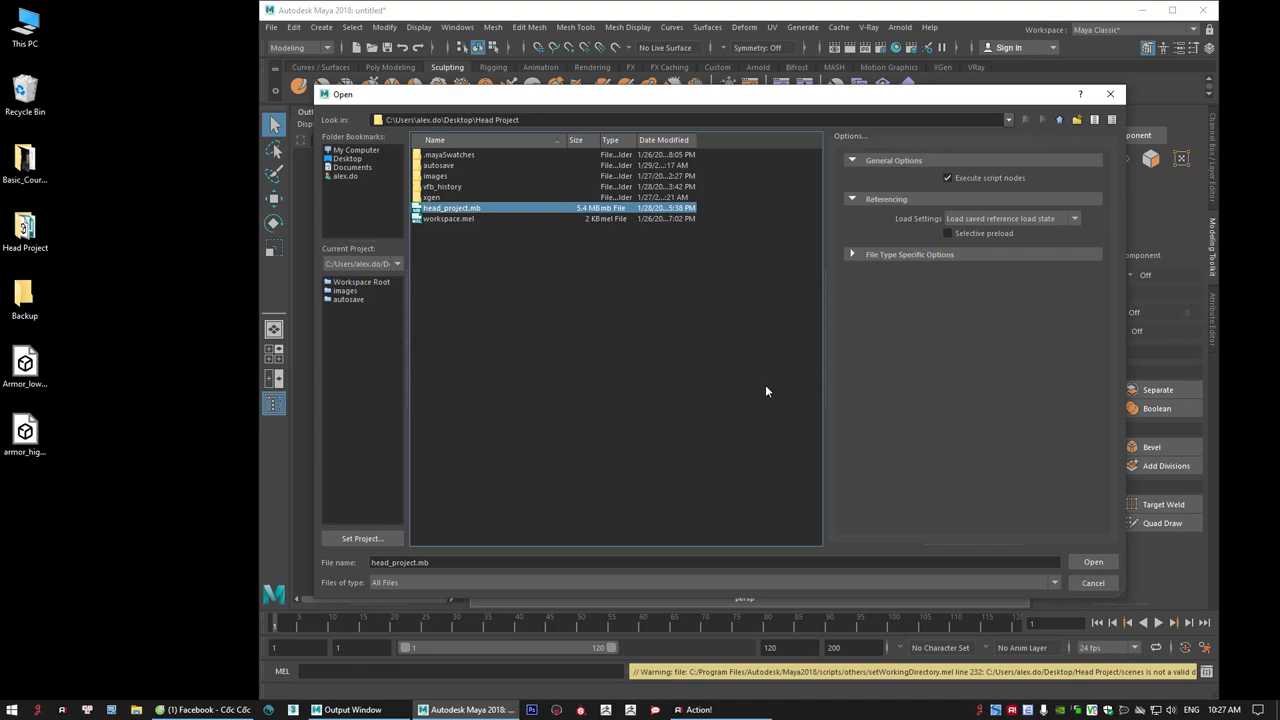
left_click(1092, 563)
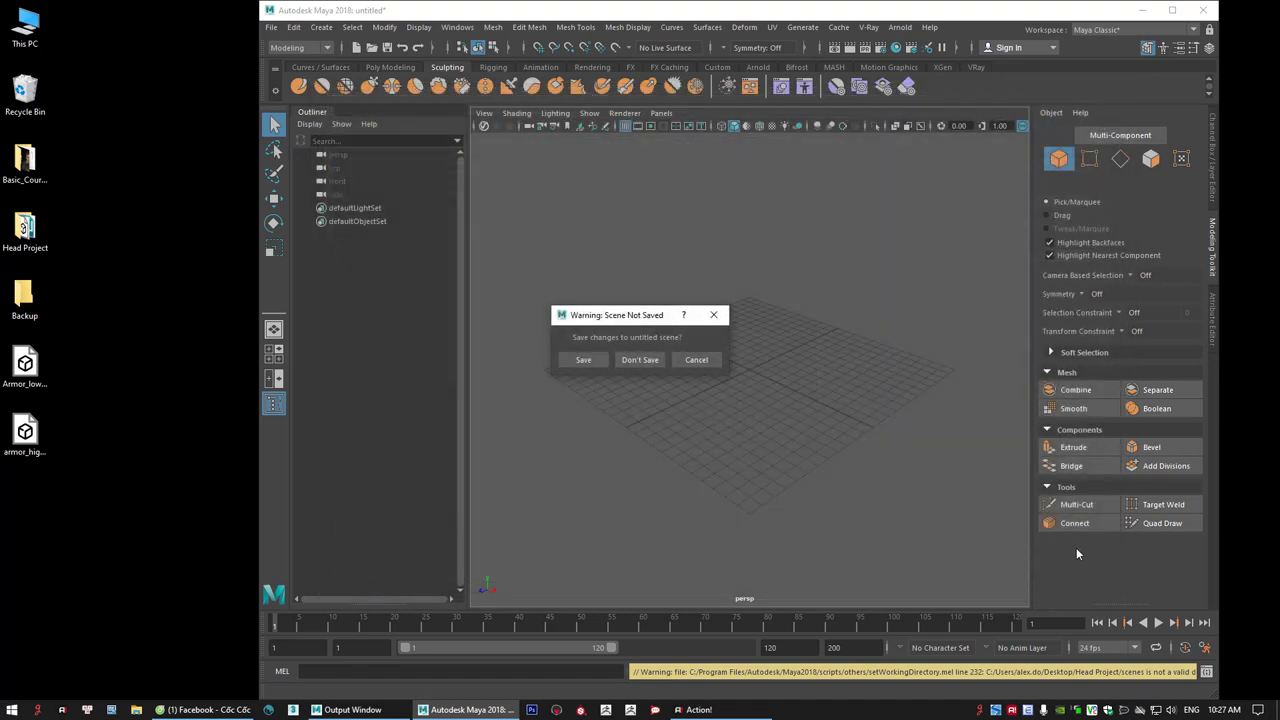
left_click(621, 362)
left_click(1177, 12)
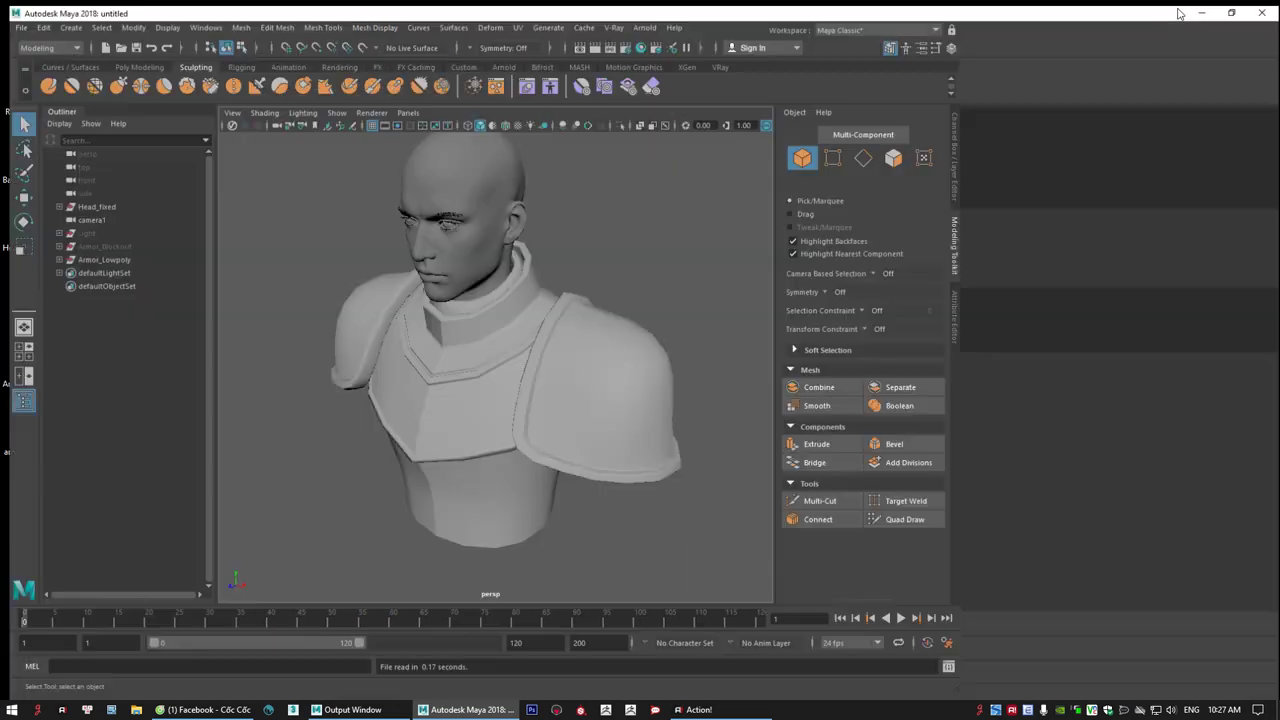
- Display the bust with textures in the perspective view, with the head and armor enlarged
mouse_move(957, 355)
right_mouse_down()
mouse_move(930, 336)
mouse_move(957, 355)
right_mouse_up()
left_click_drag(957, 355, 994, 326, "alt")
right_click_drag(994, 326, 938, 325, "alt")
scroll(938, 325, "down", 3)
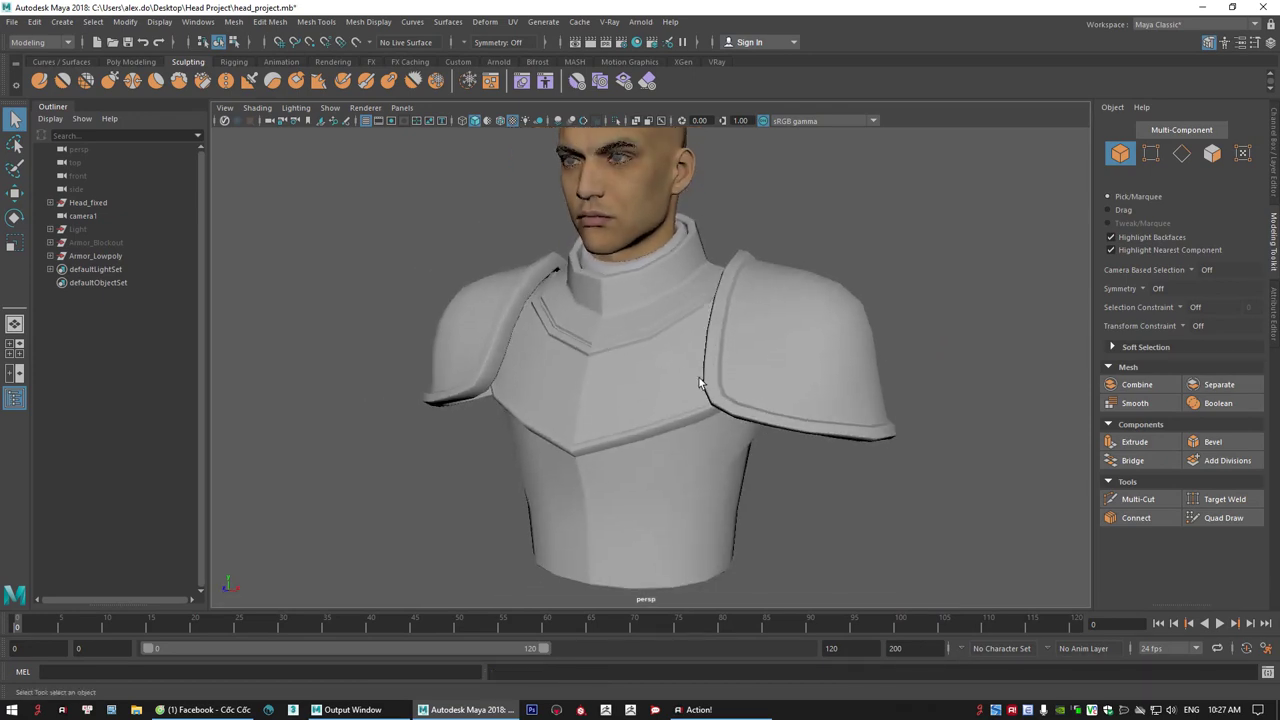
- Inspect the wireframes of the body, collar and shoulder meshes of the low-poly armor from several angles
left_click(753, 338)
left_click(645, 275, "shift")
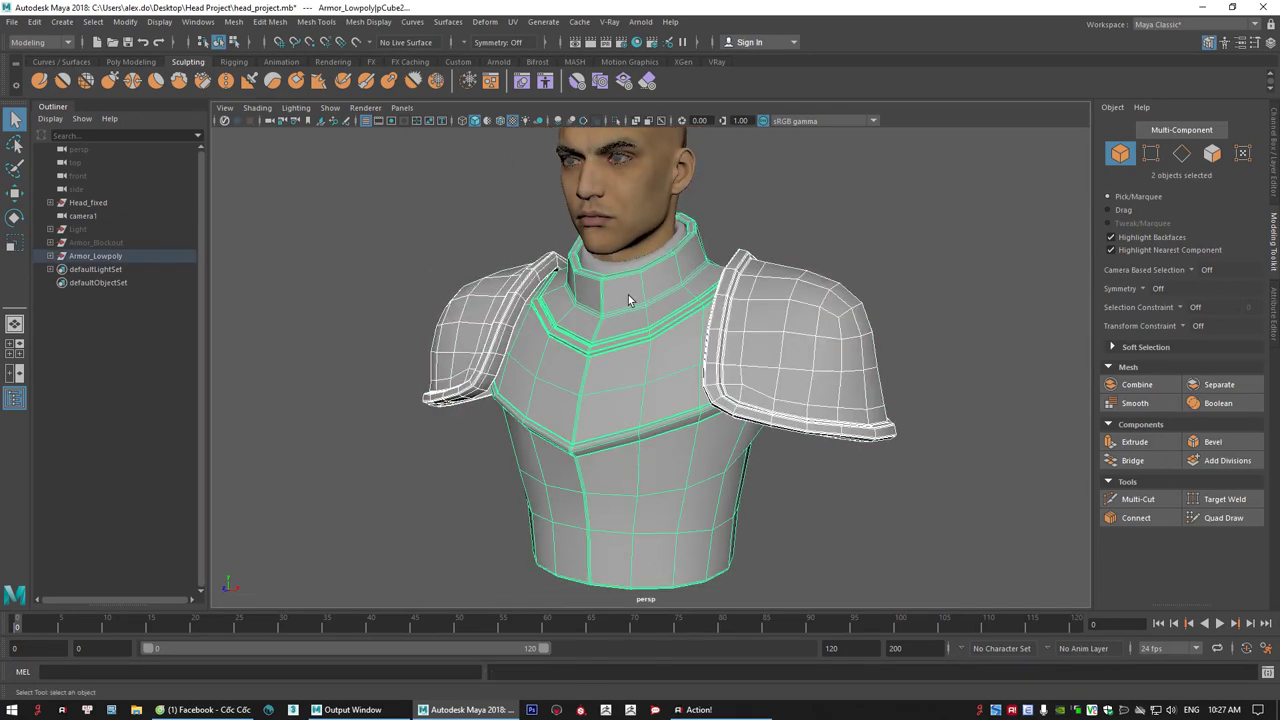
left_click(632, 265, "shift")
left_click_drag(687, 368, 770, 362, "alt")
left_click(781, 251)
left_click(705, 340)
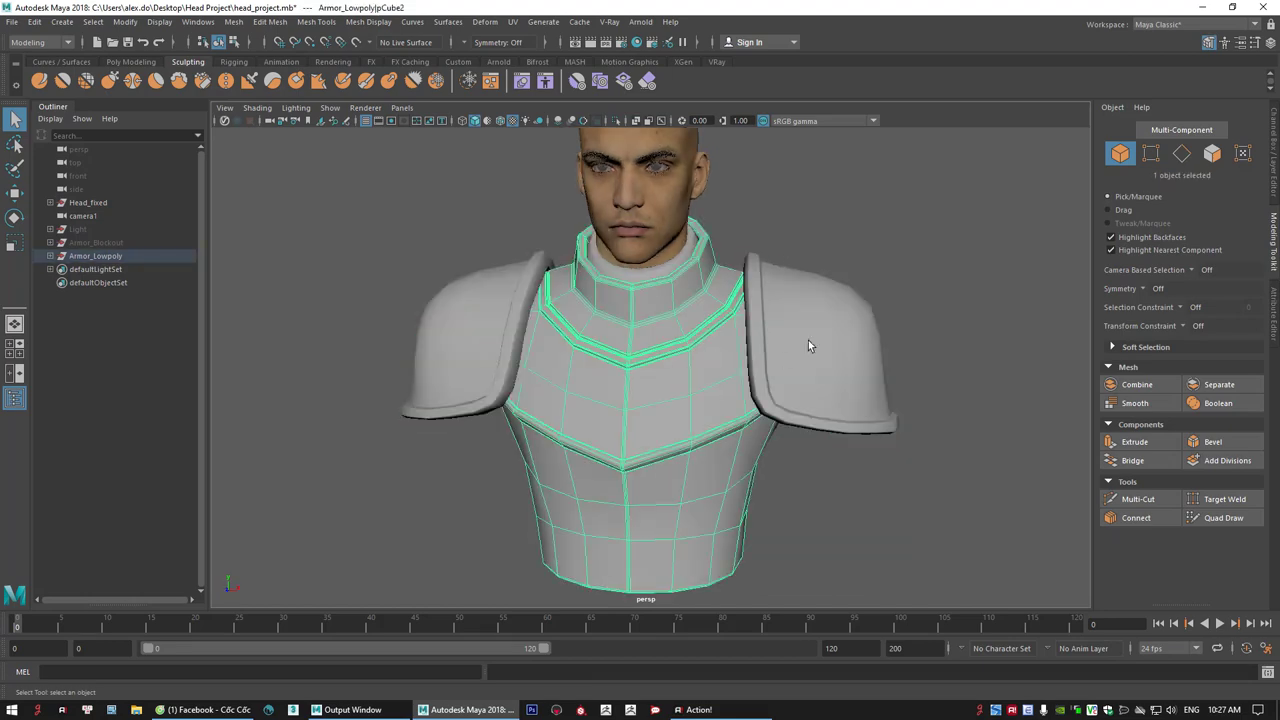
left_click(808, 340, "shift")
left_click_drag(915, 250, 840, 262, "alt")
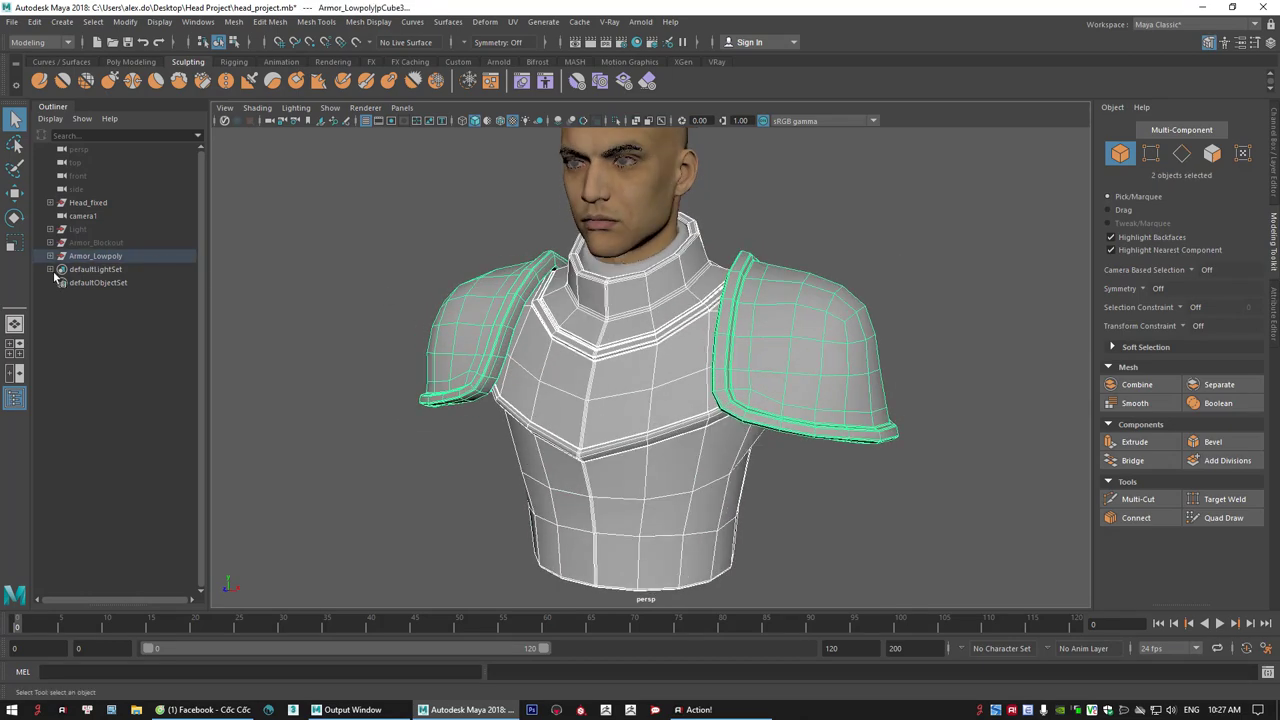
- Rename the Armor_Lowpoly group as Armor_Lowpoly_old and hide it
left_click(120, 257)
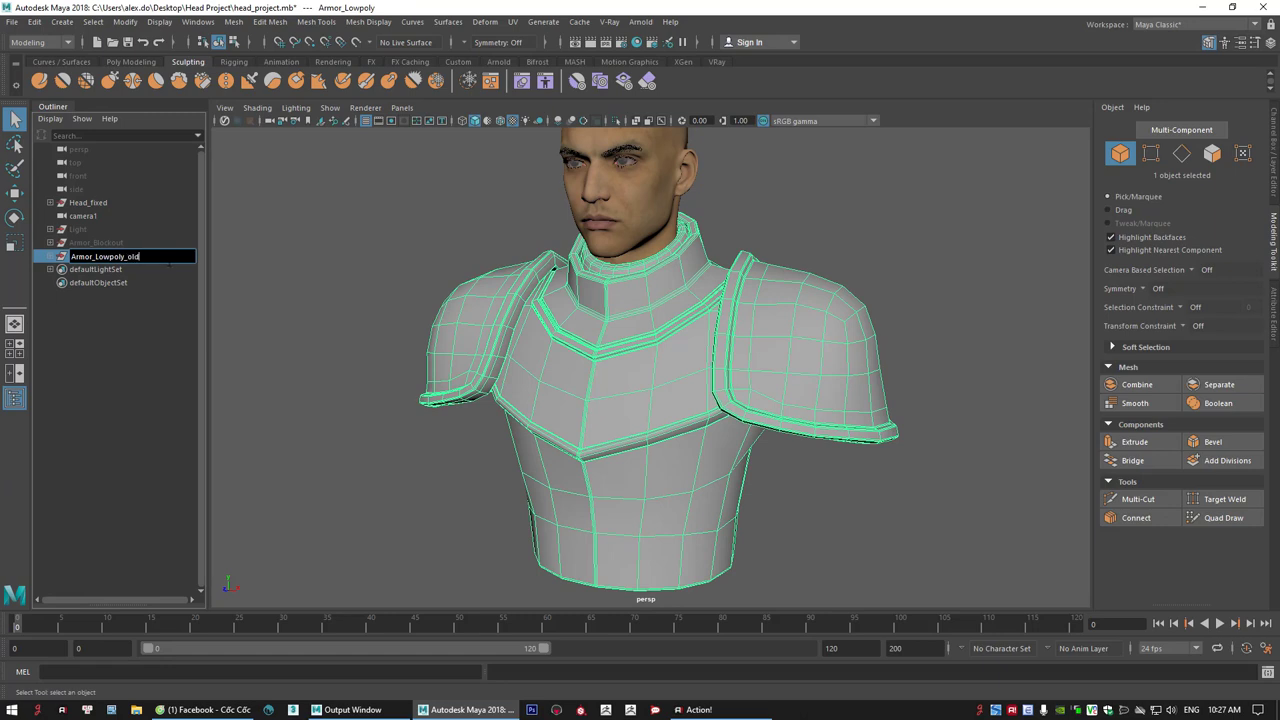
key("Return")
left_click(40, 333)
left_click(85, 258)
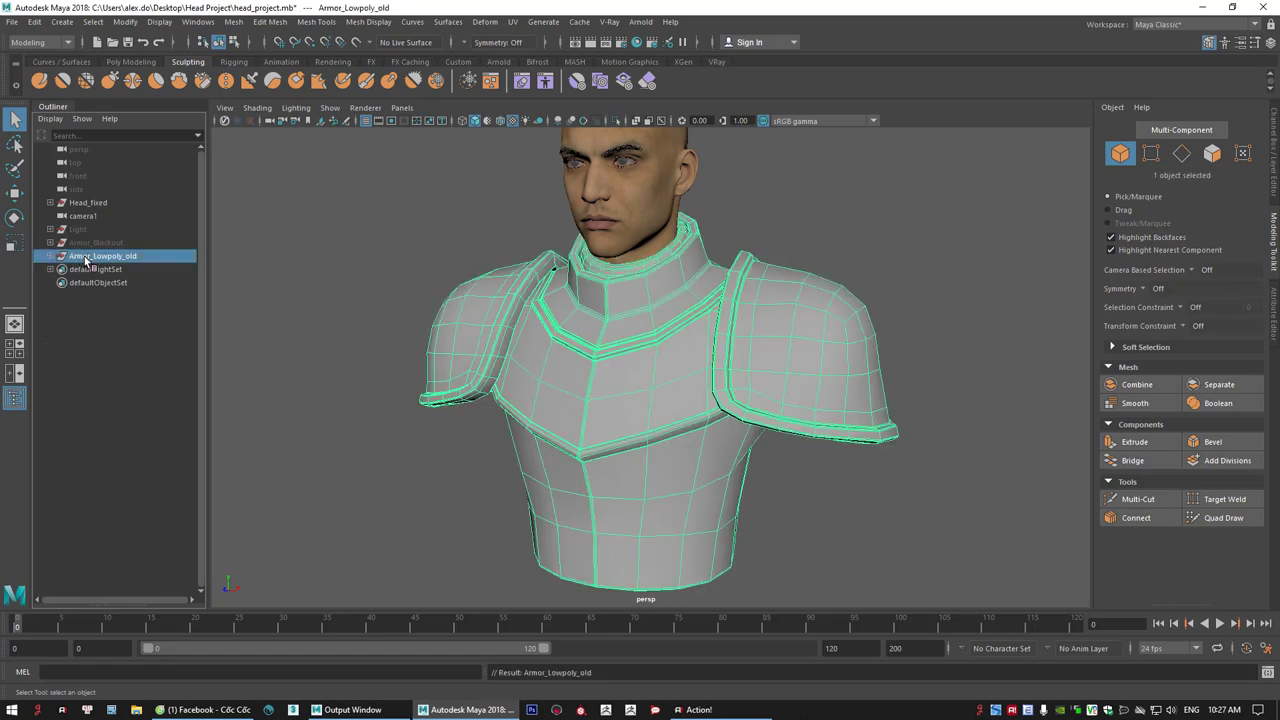
key("ctrl+h")
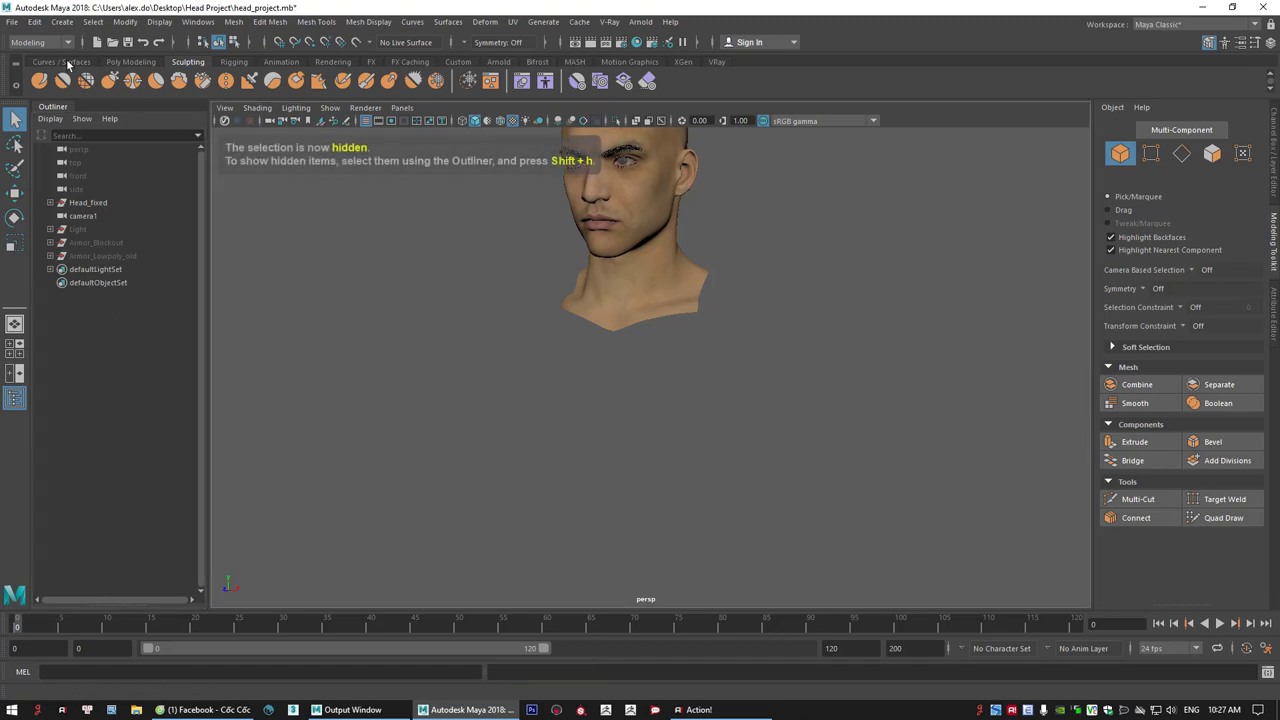
- Import Armor_lowpoly.obj from the Desktop into the scene
left_click(12, 22)
left_click(40, 169)
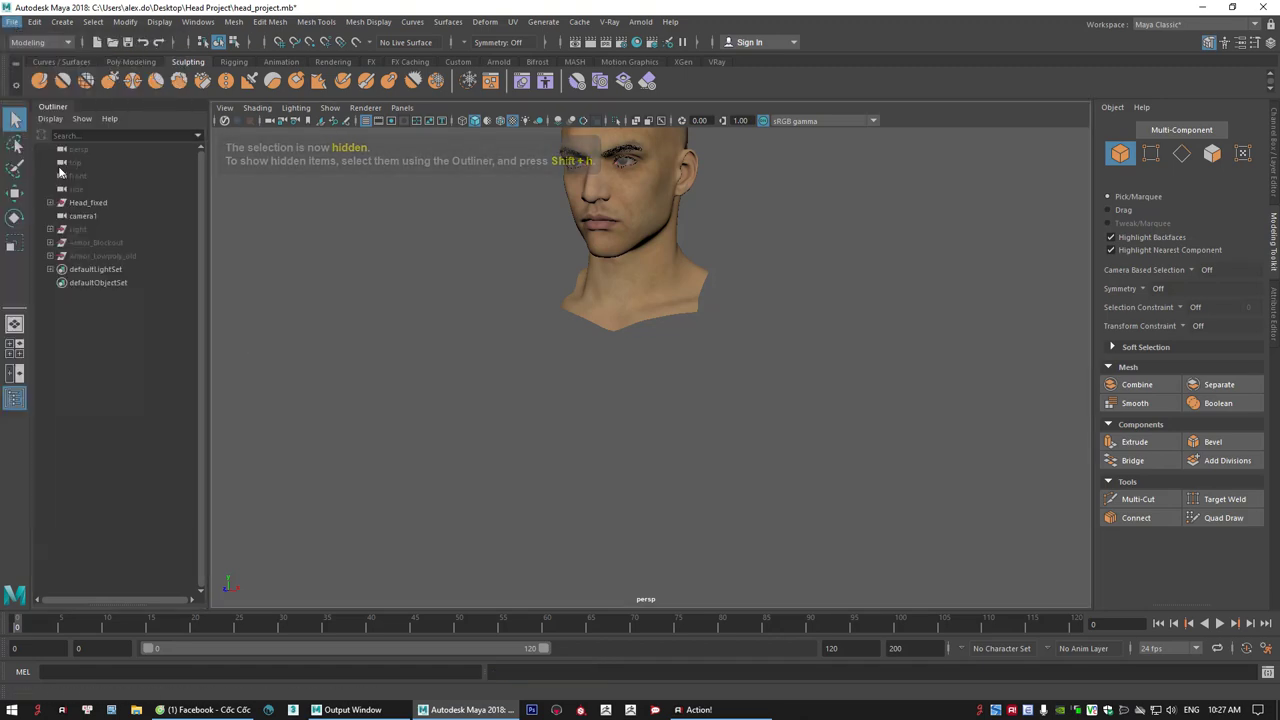
left_click(348, 159)
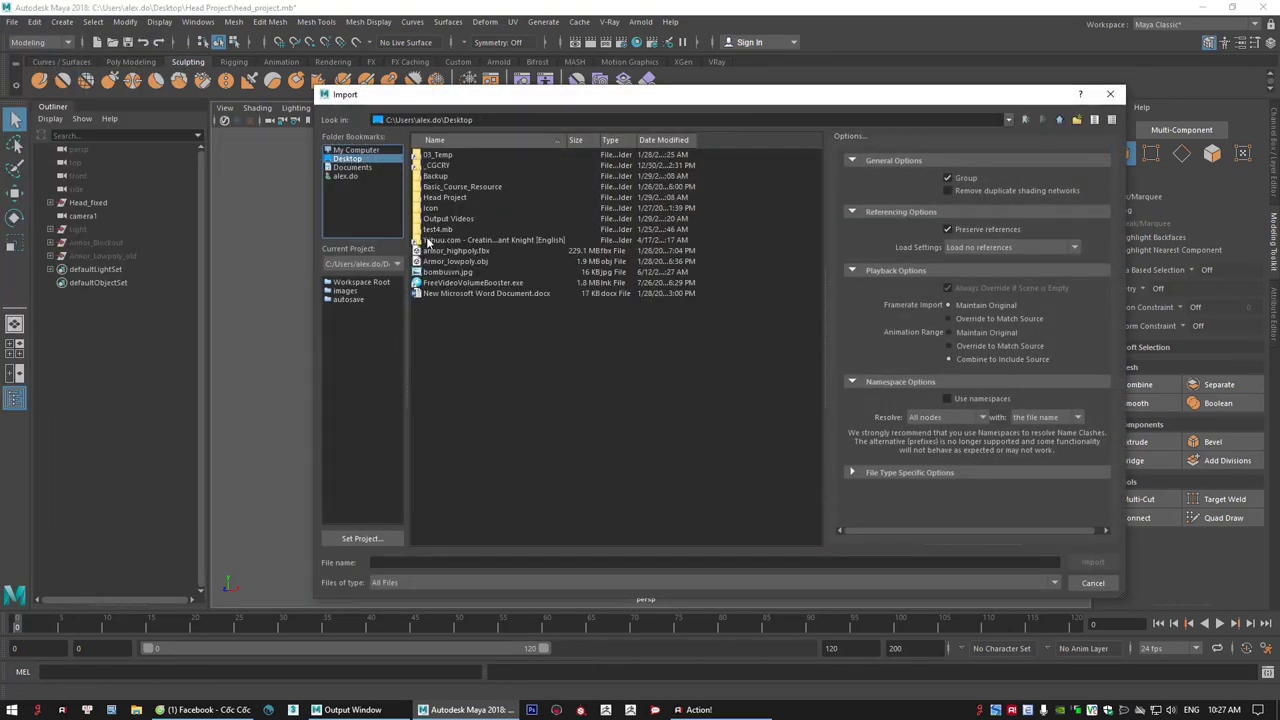
left_click_drag(493, 107, 469, 137)
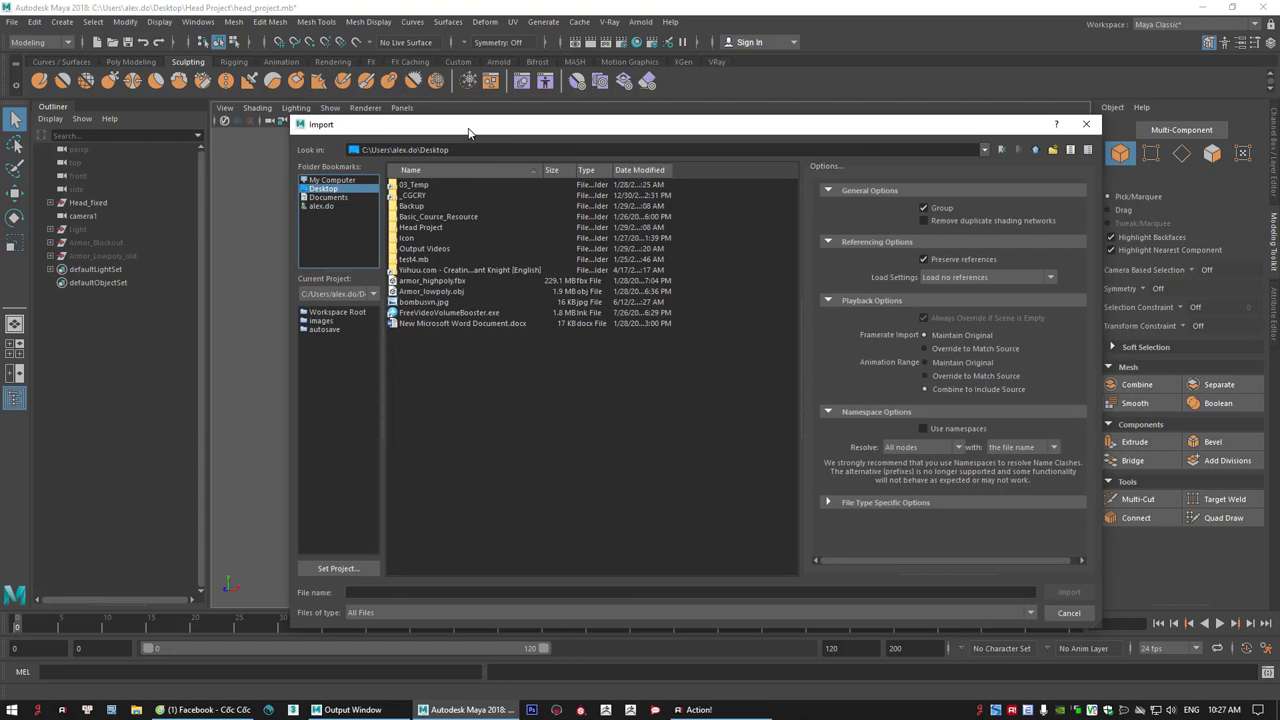
left_click(436, 291)
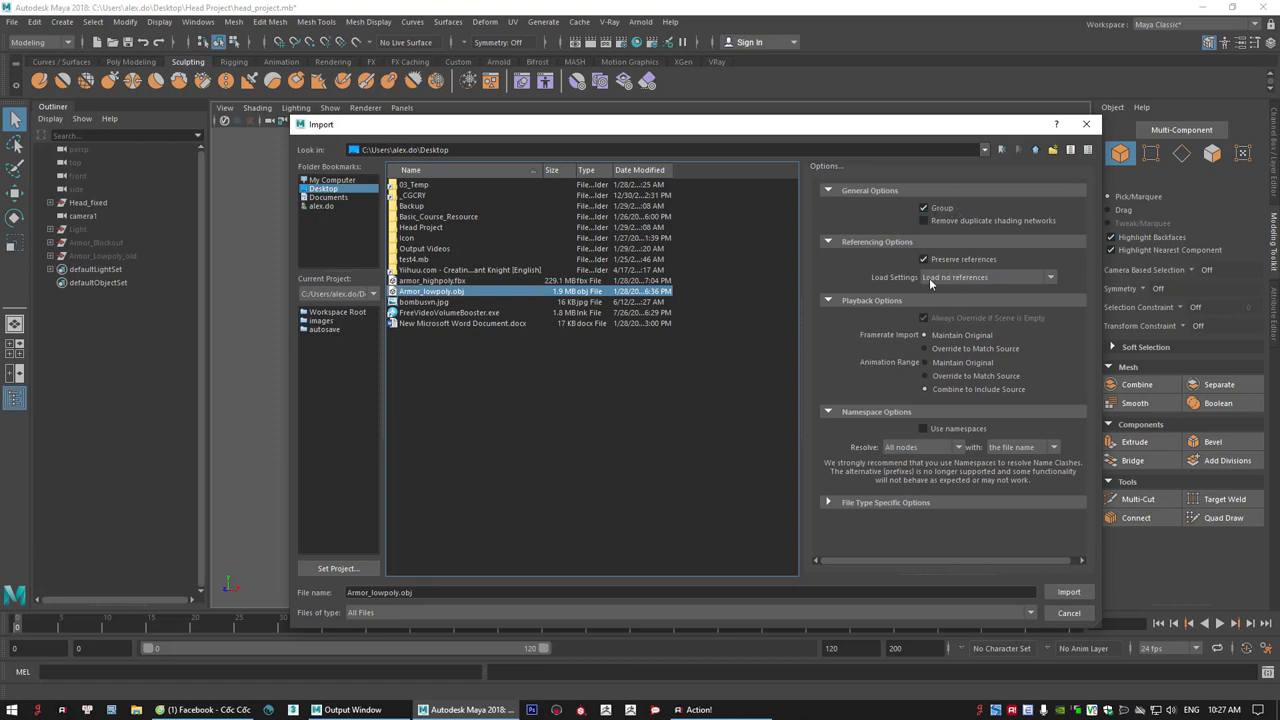
left_click(900, 503)
left_click(1066, 592)
- Expand the imported group and select its meshes one by one to identify the armor parts
left_click(591, 357)
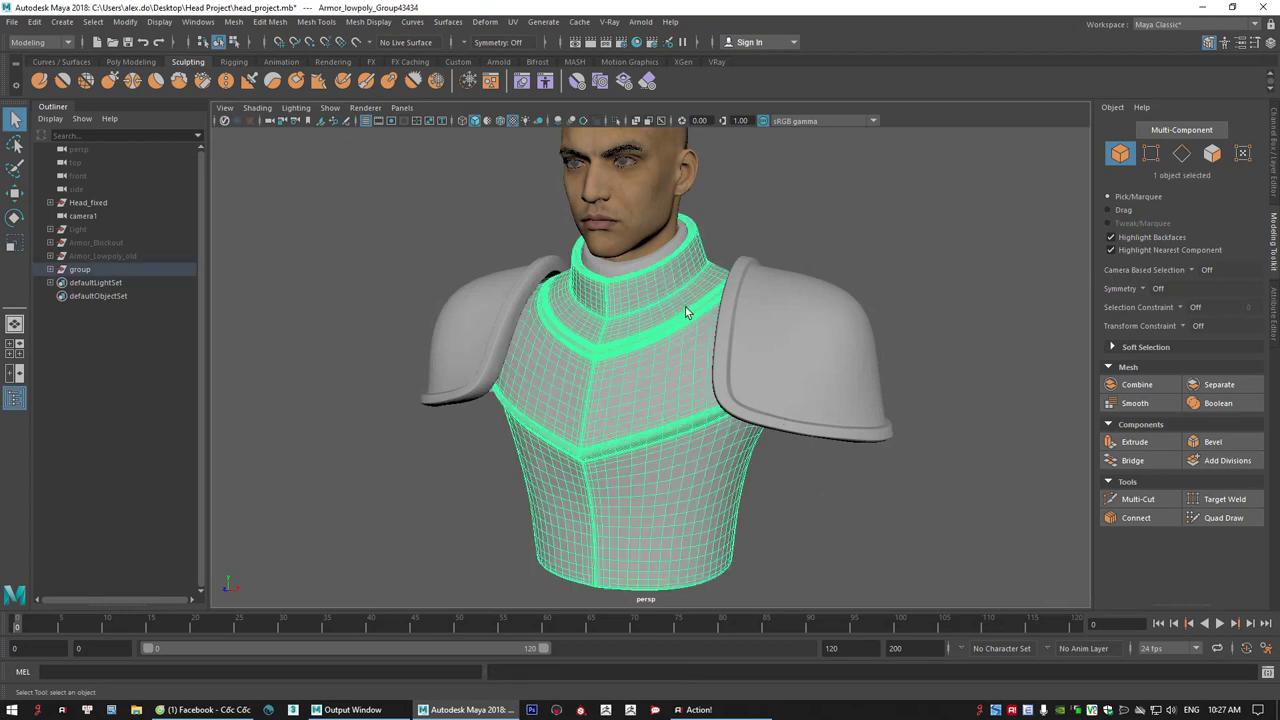
left_click(79, 269)
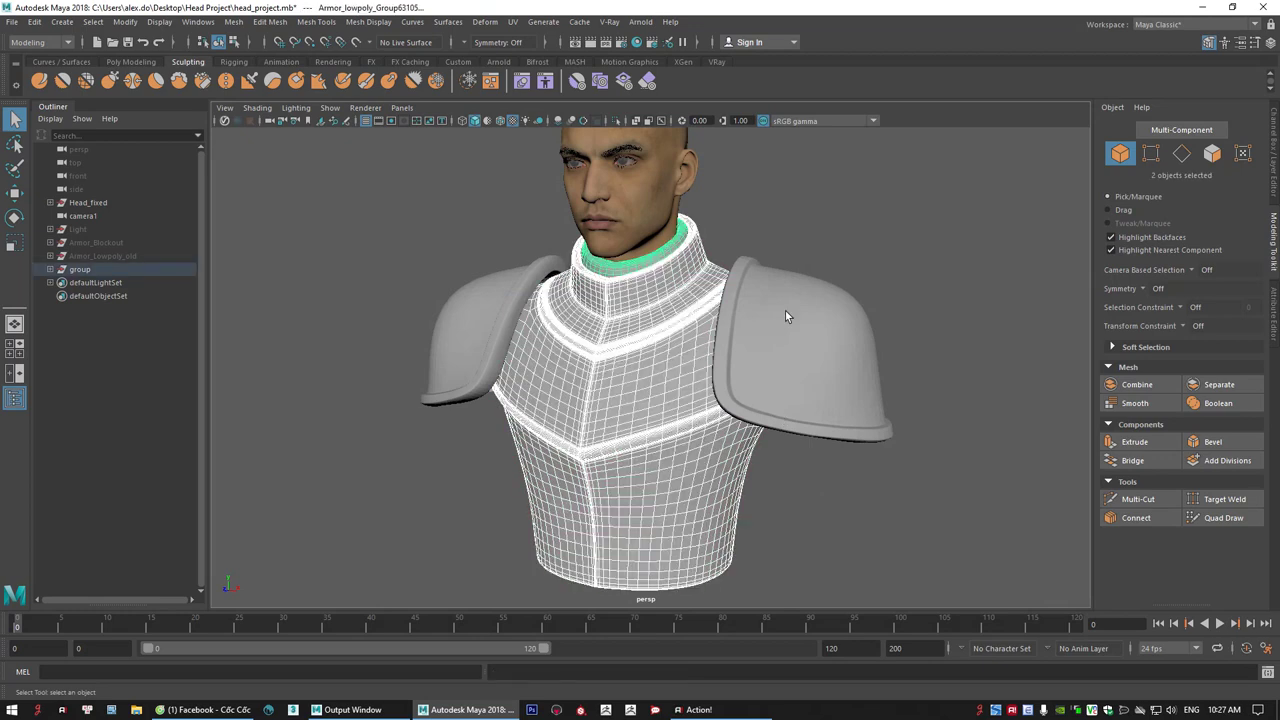
left_click(50, 269)
left_click(130, 295)
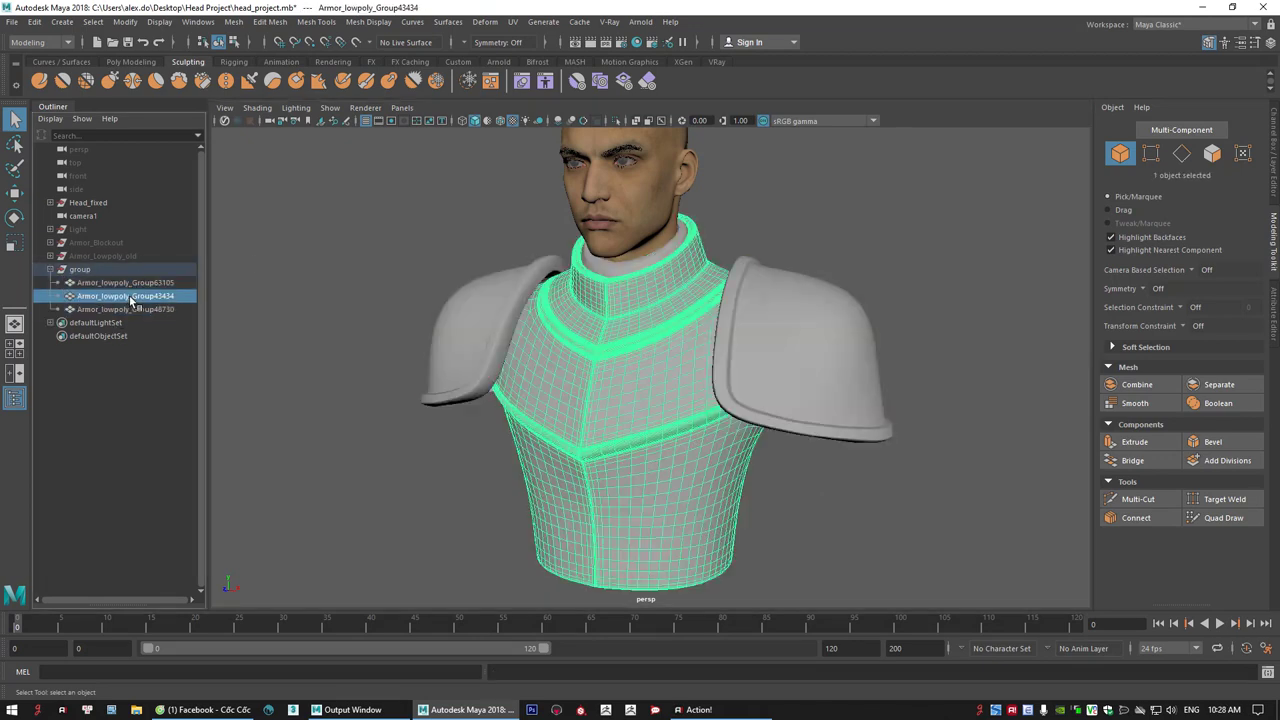
left_click(130, 309)
- Rename the imported armor group as Armor_lowpoly
double_click(81, 269)
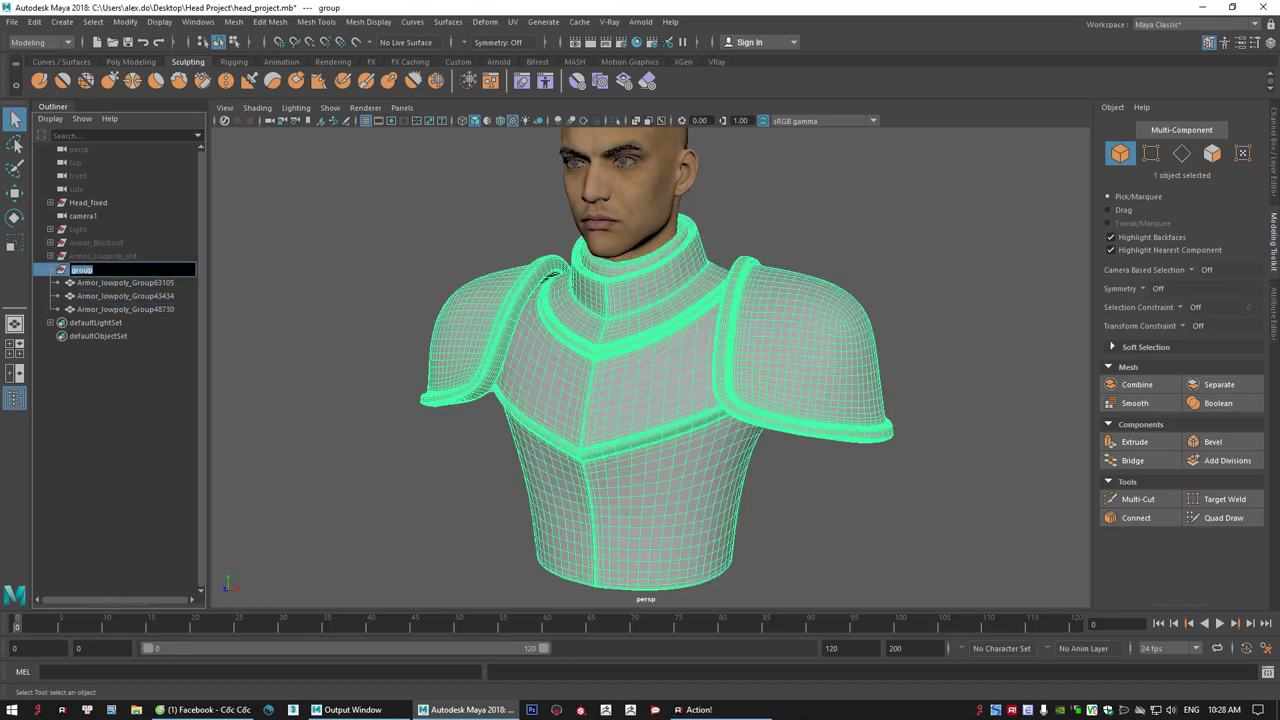
type("Armor_low")
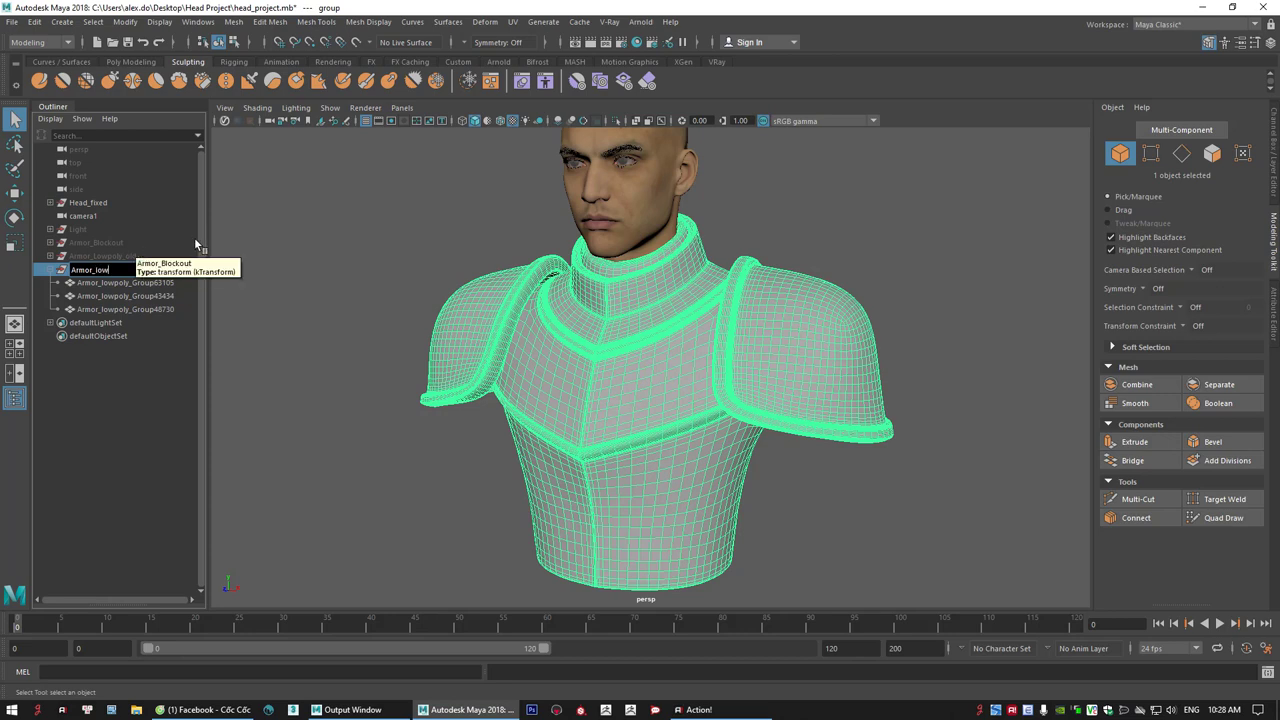
type("poy")
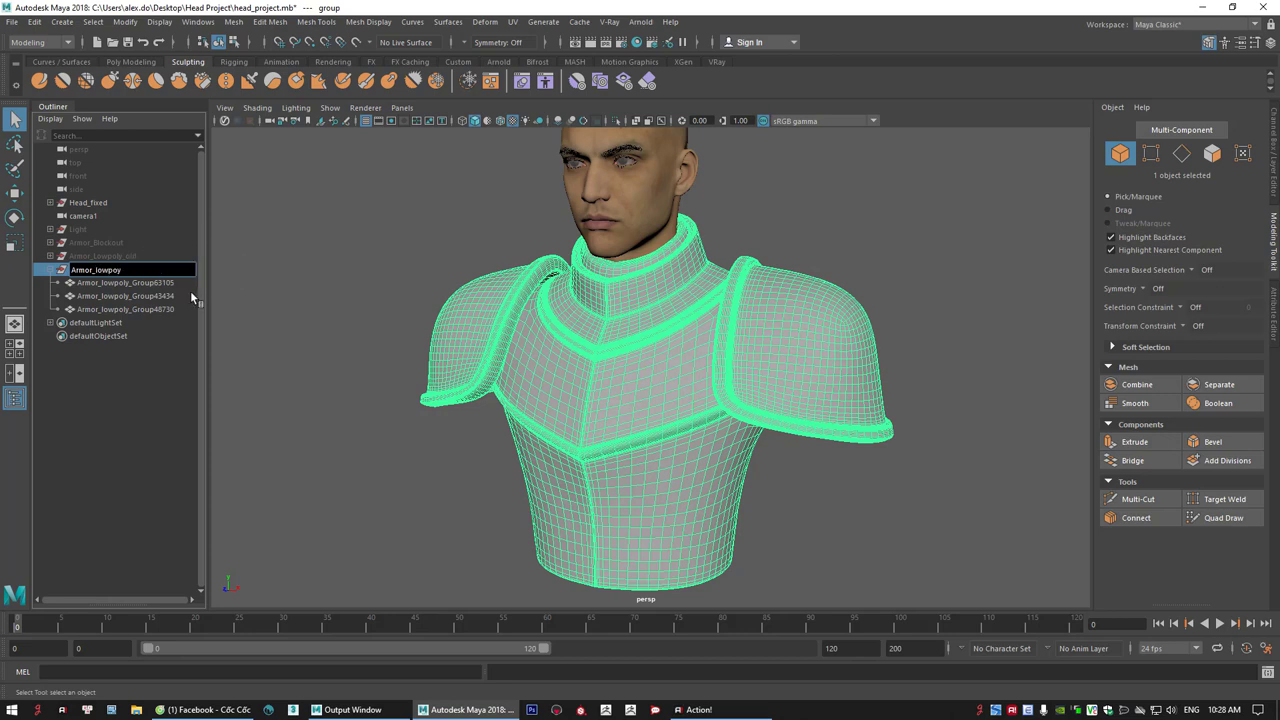
key("BackSpace")
type("ly")
key("Return")
- Rename the imported torso armor mesh as body_lowpoly
left_click(128, 296)
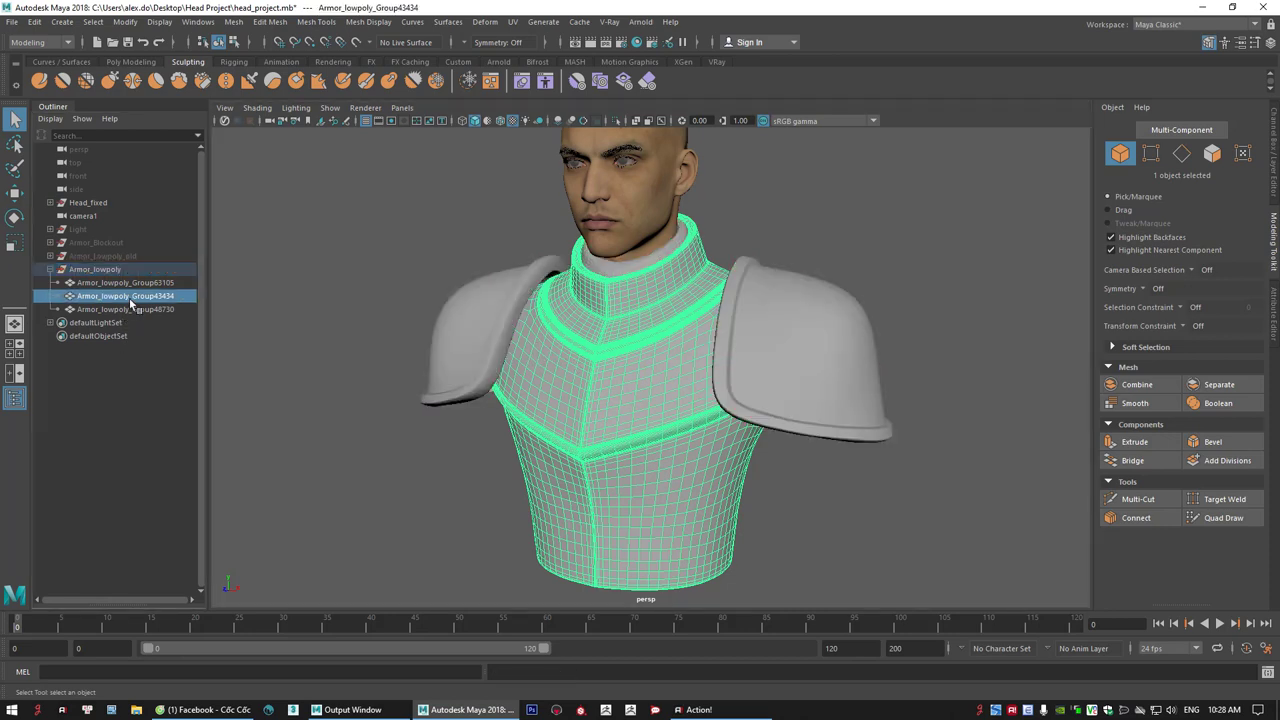
double_click(130, 298)
type("b")
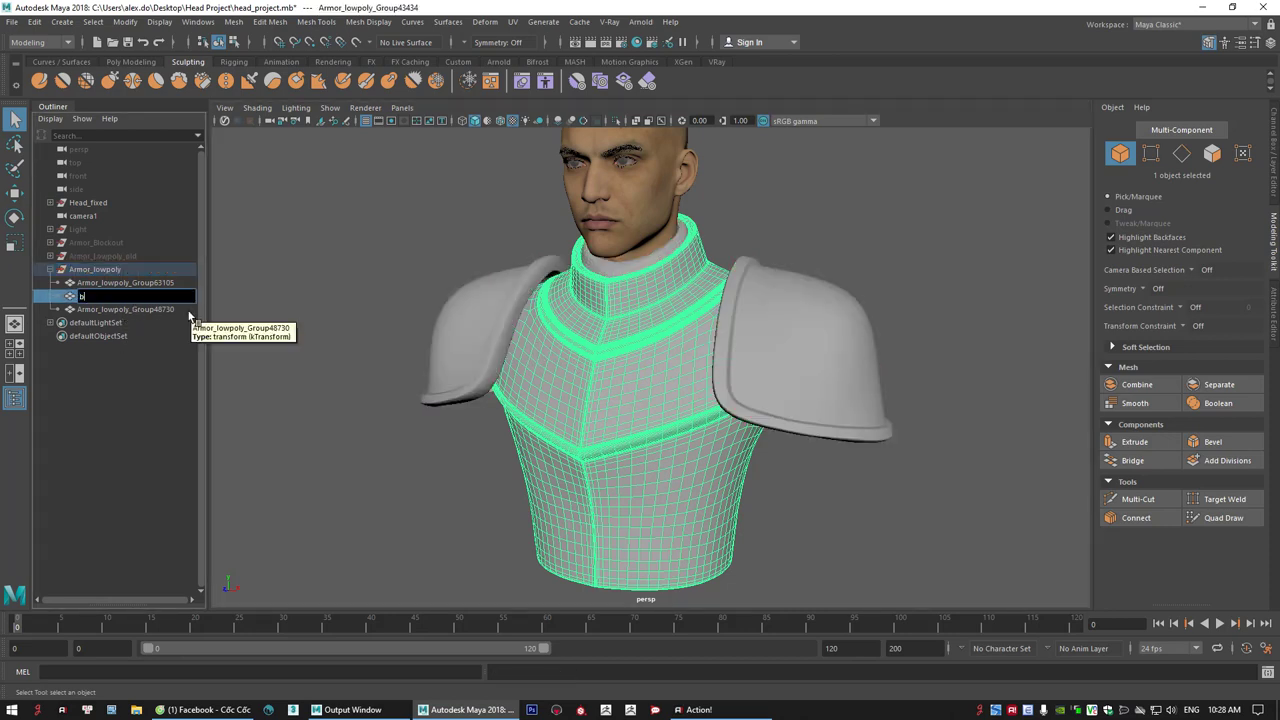
type("ody")
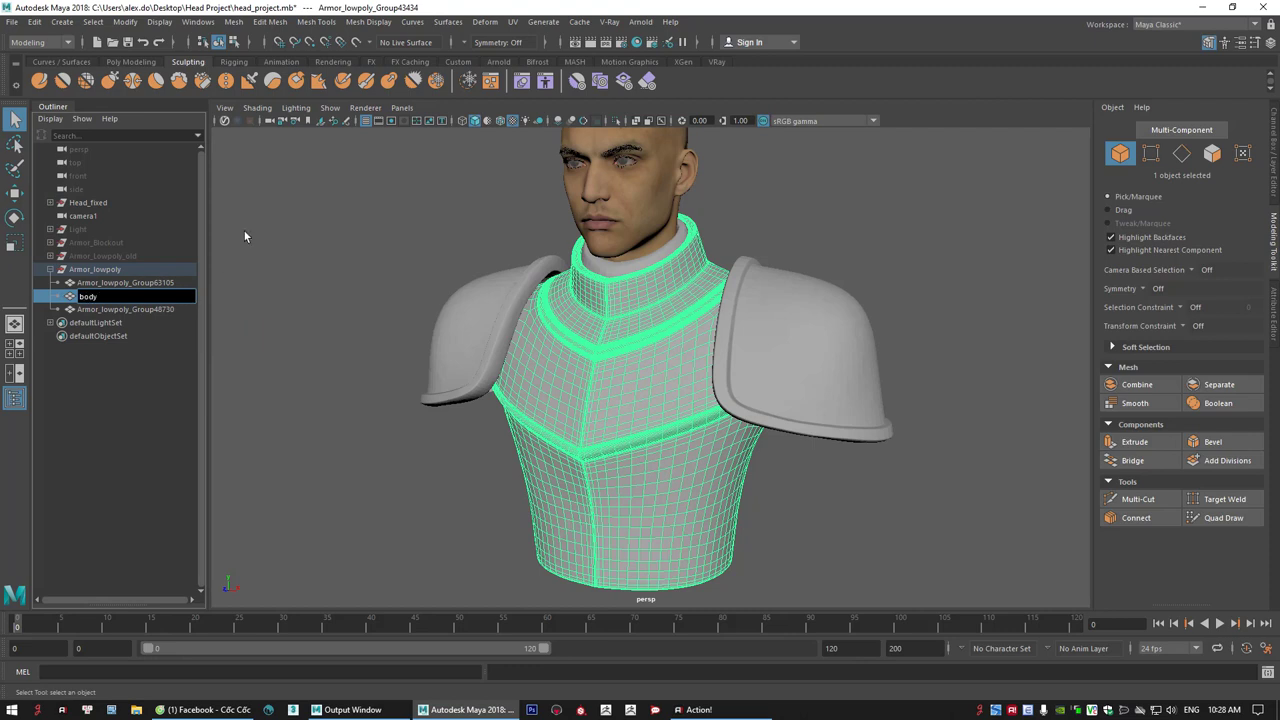
type("_lowpoly")
key("Return")
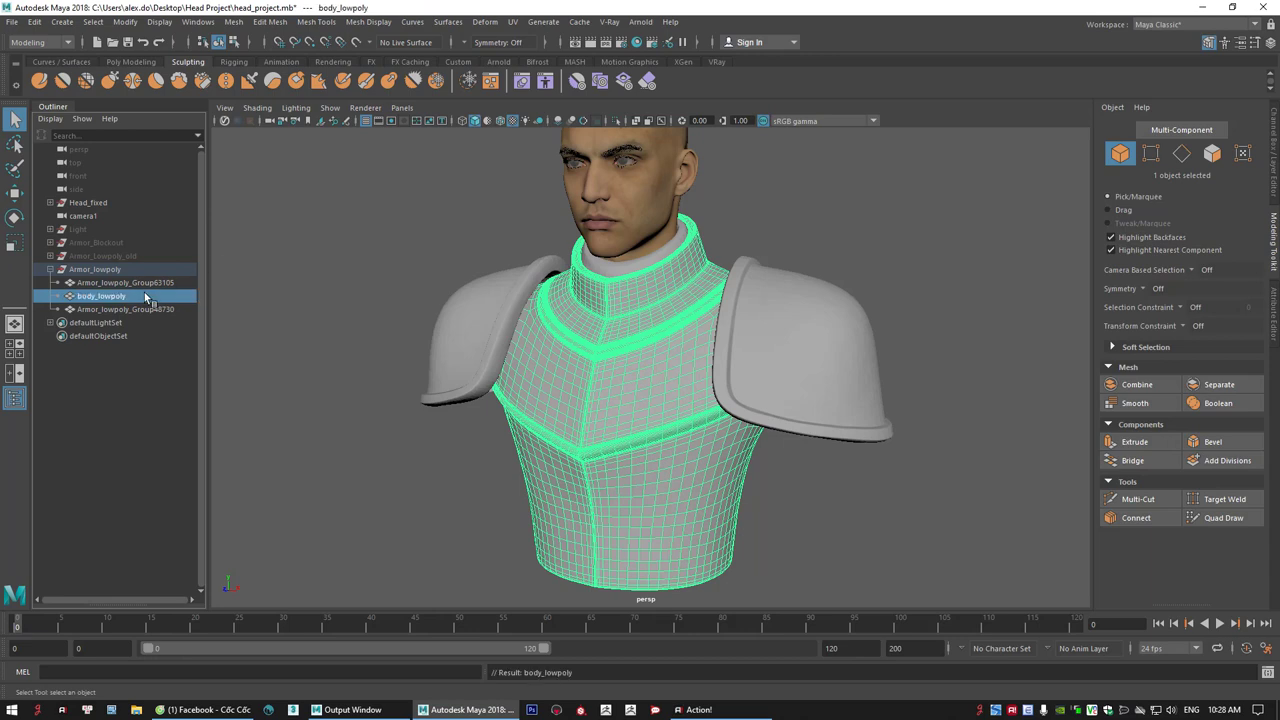
- Rename the mesh of the inner collar around the neck as neck_lowpoly
left_click(128, 282)
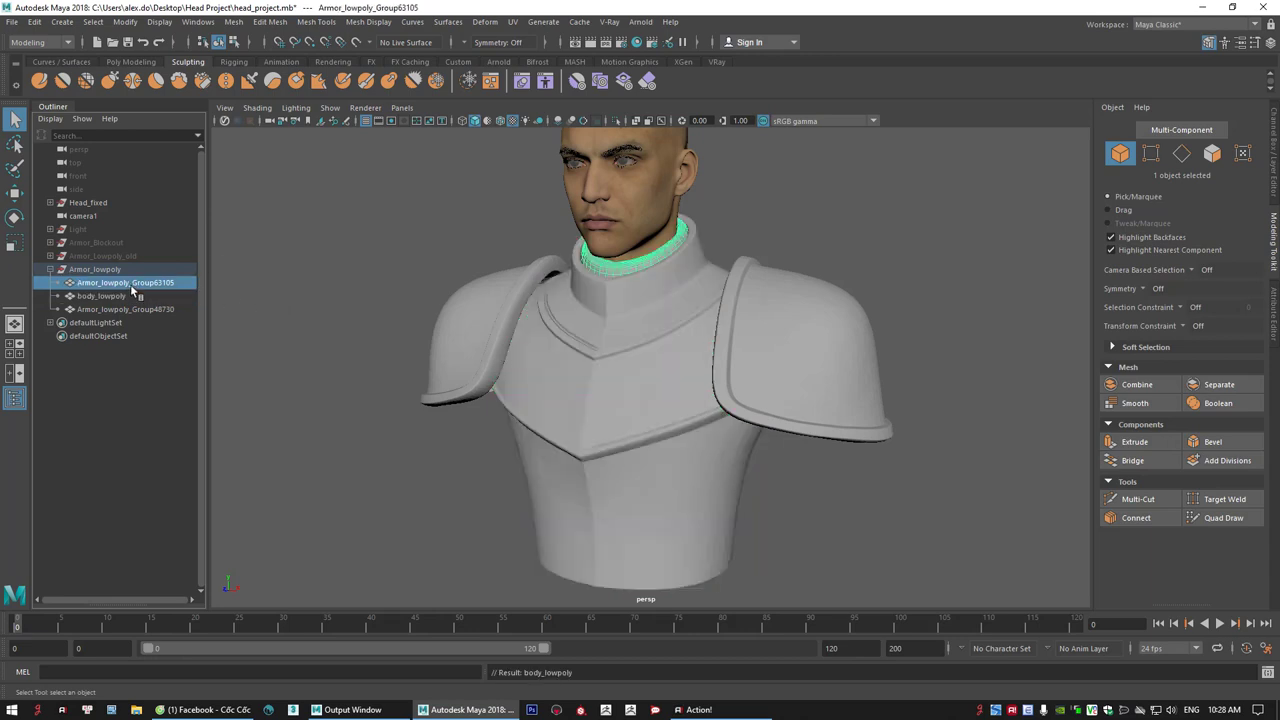
double_click(130, 284)
type("n")
type("eck_lowpoly")
key("Return")
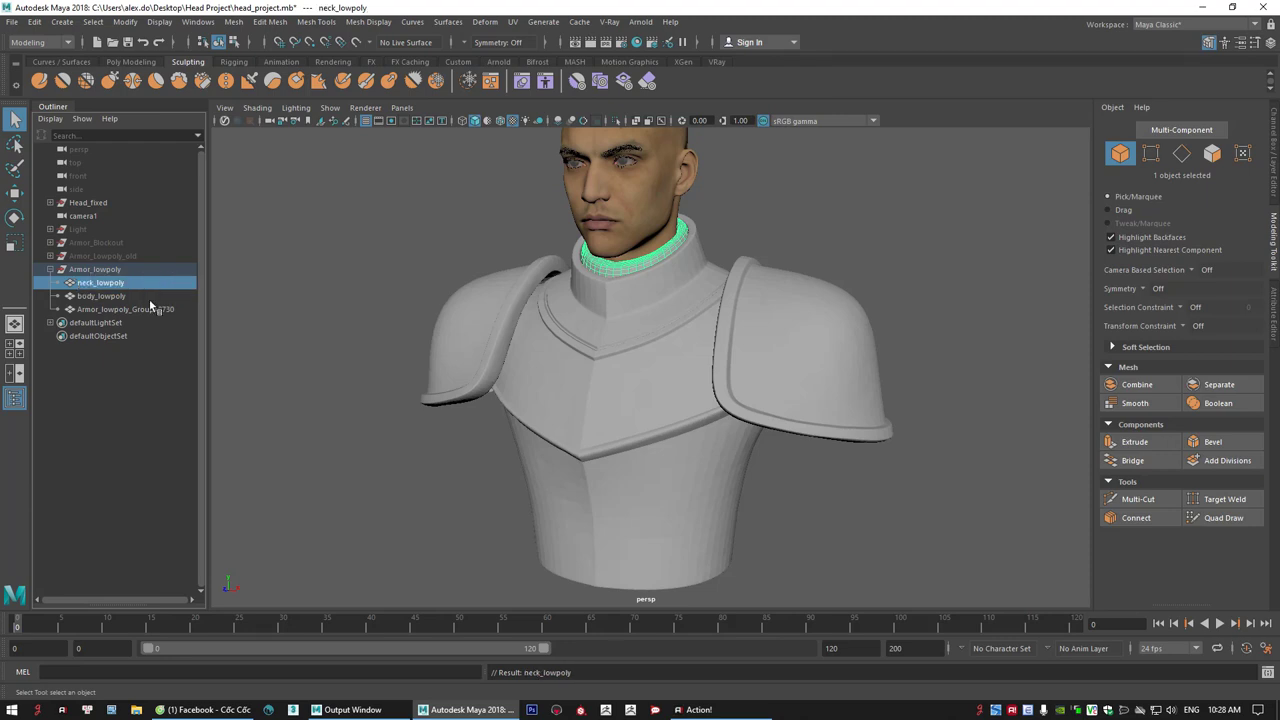
- Rename the mesh containing both shoulder plates as shoulder_lowpoly
double_click(138, 310)
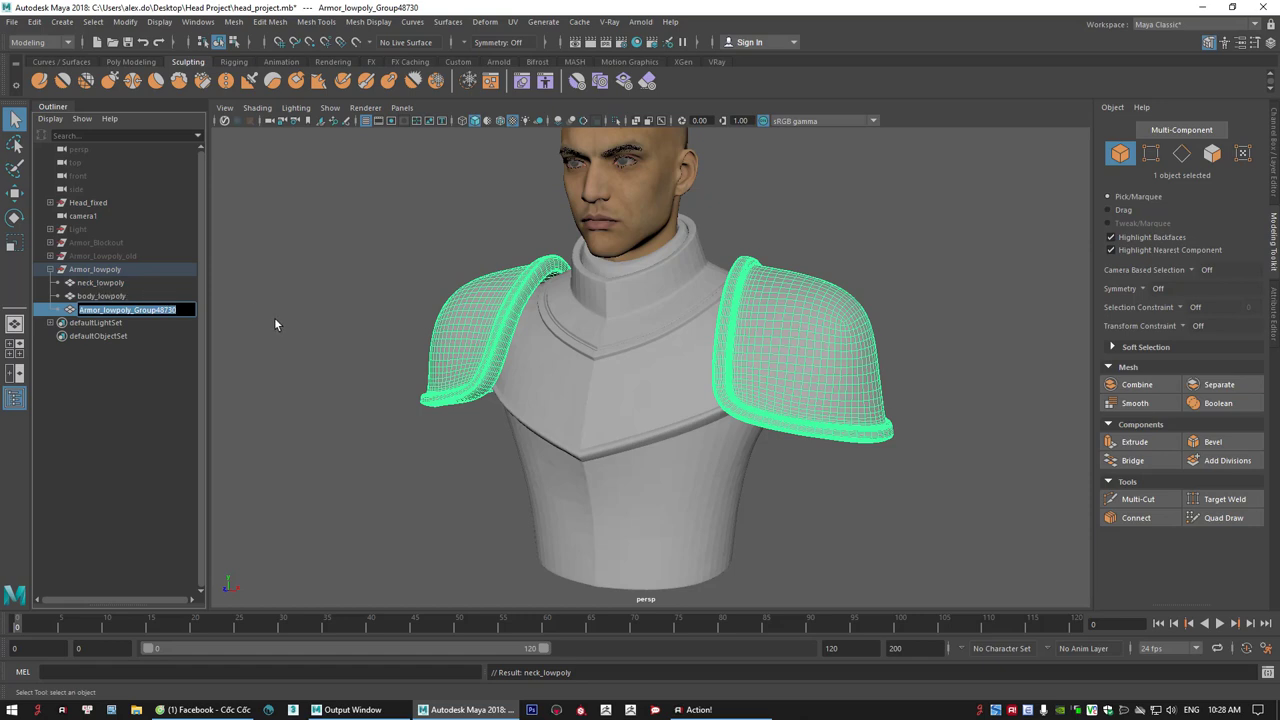
type("shoulder")
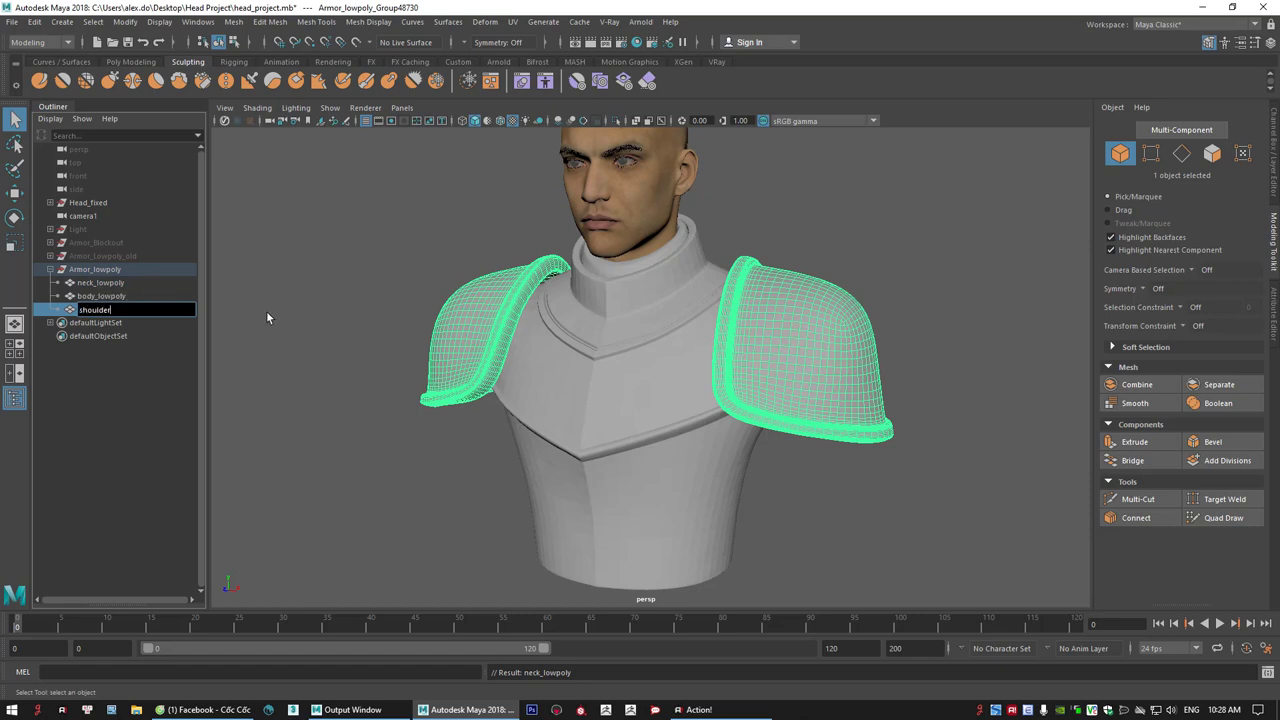
type("_lowpoly")
key("Return")
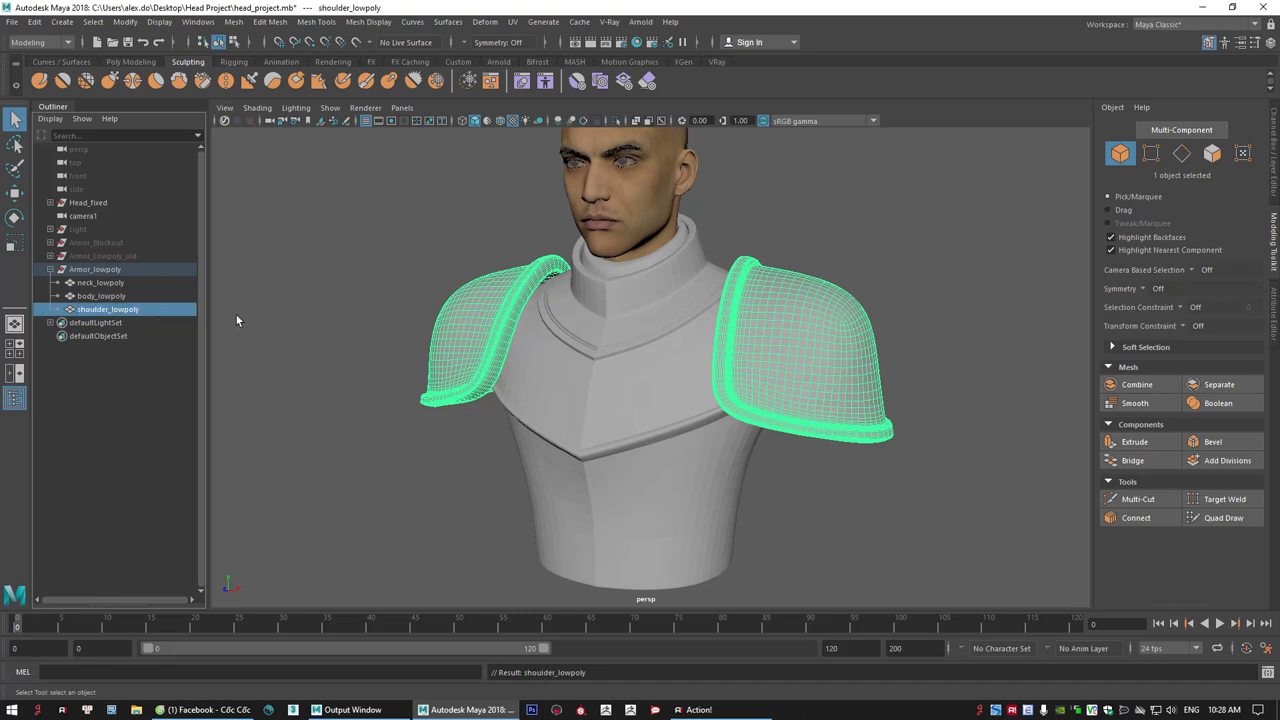
- Check each renamed mesh in the Armor_lowpoly group against its armor part by selecting the neck, body and shoulder in turn
left_click(108, 283)
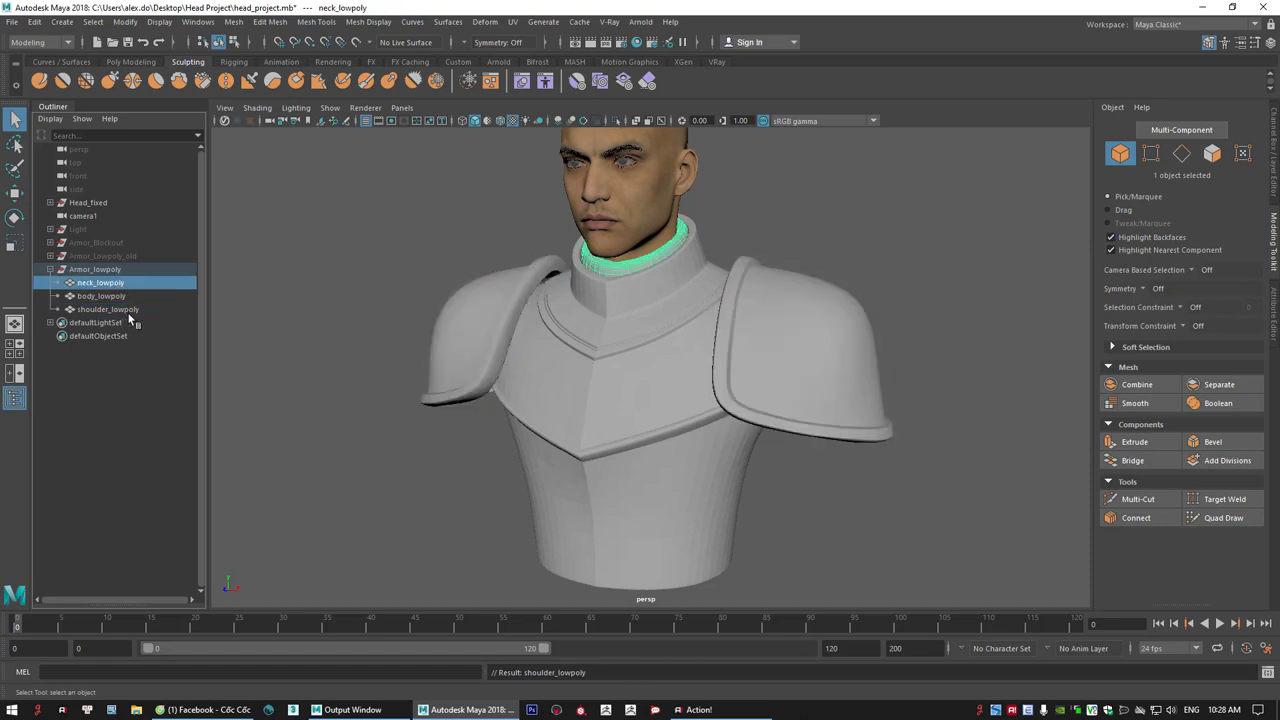
left_click(304, 248)
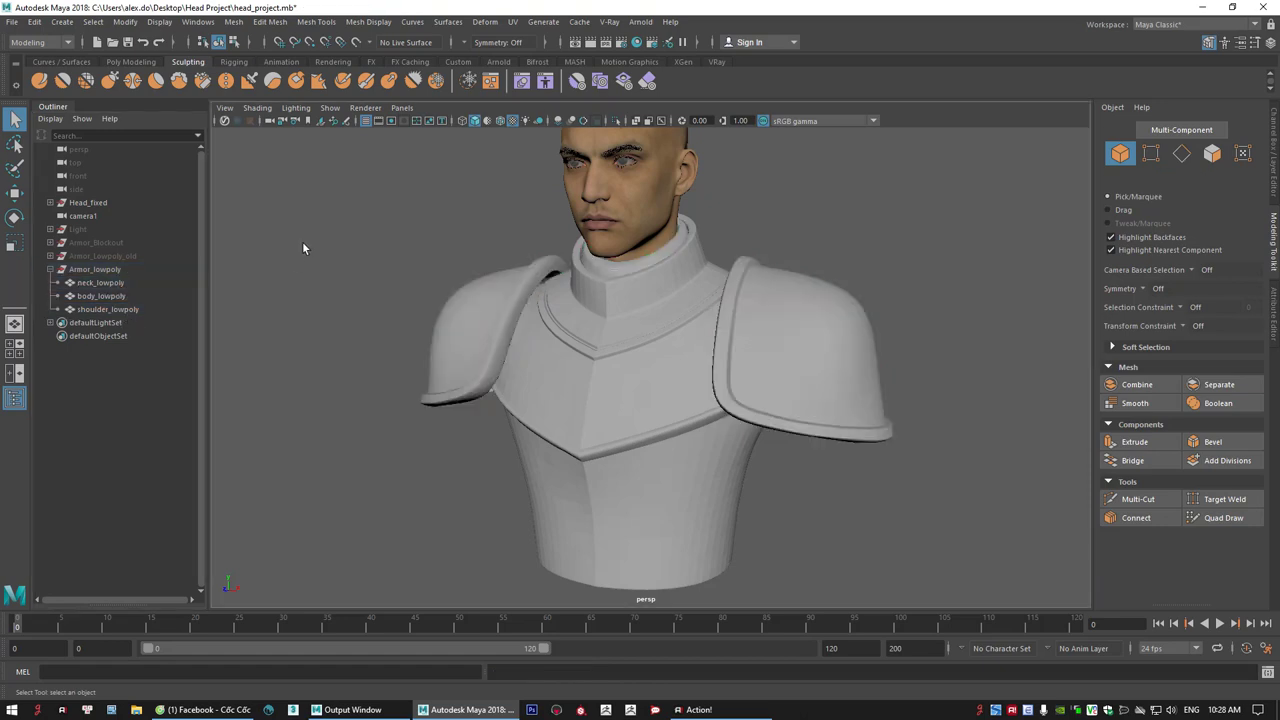
left_click(96, 310)
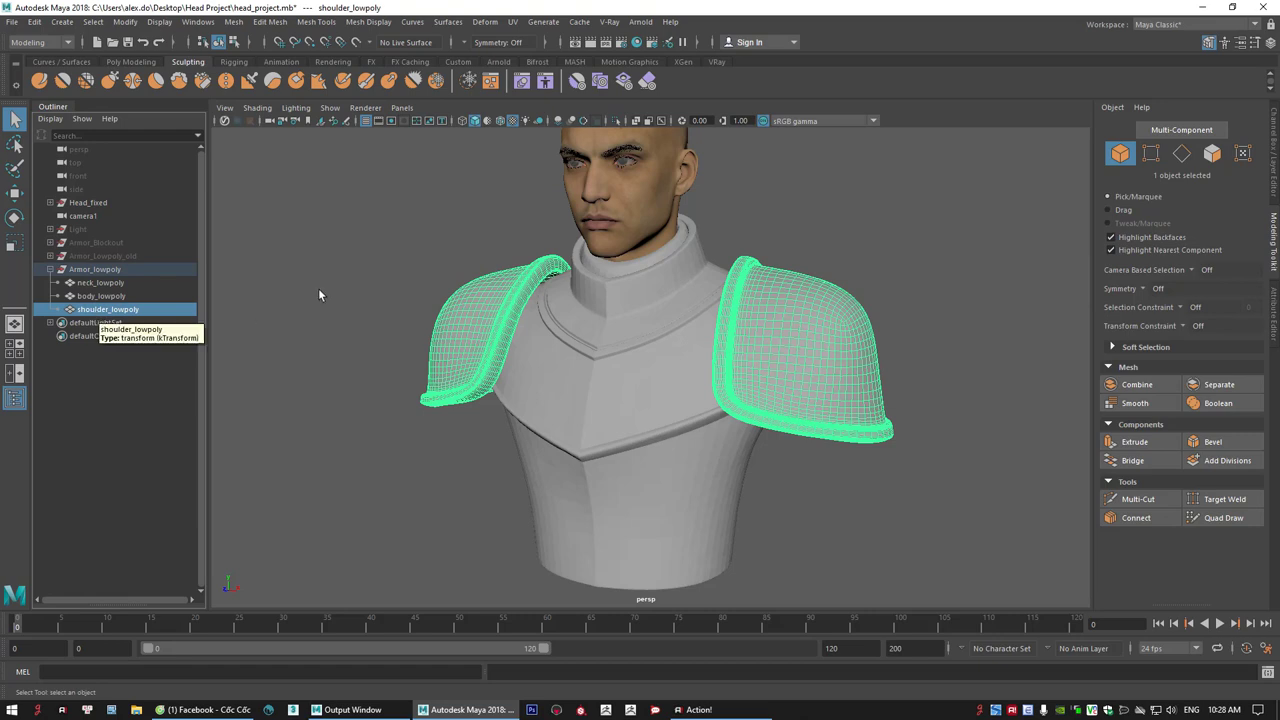
left_click(85, 297)
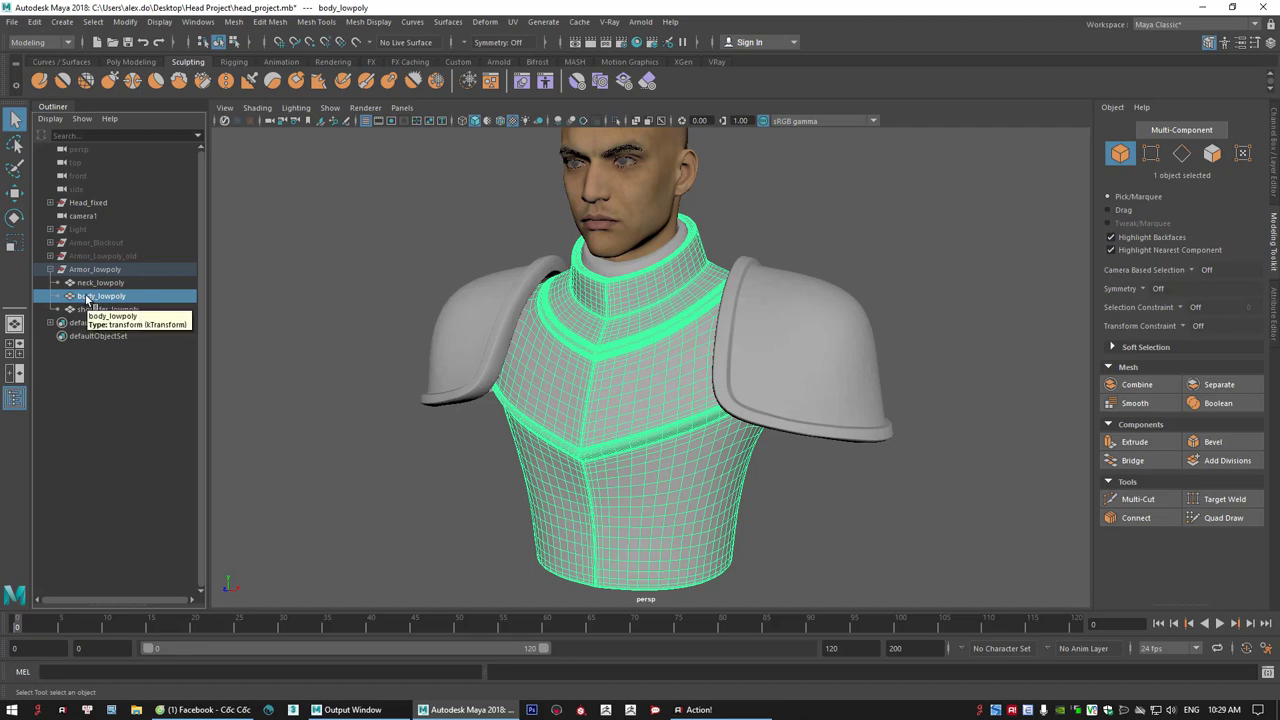
left_click(94, 284)
left_click(96, 310)
left_click(95, 296)
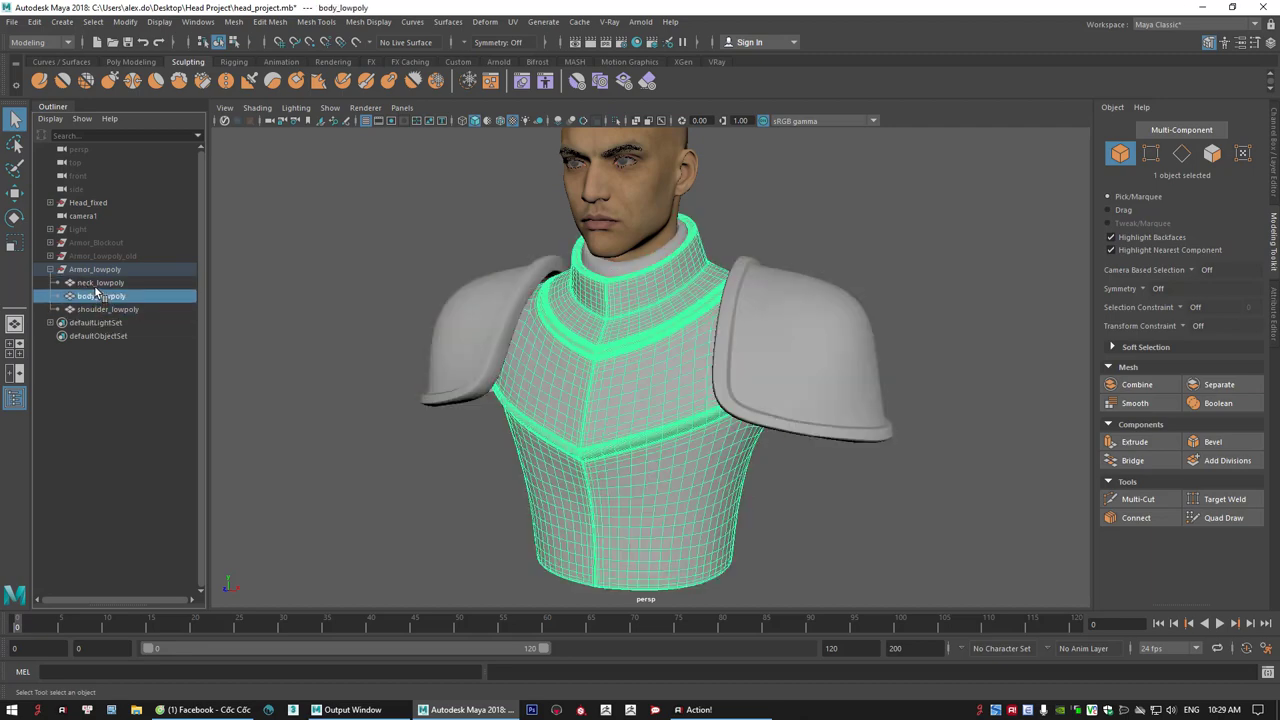
left_click(100, 310)
left_click(732, 248)
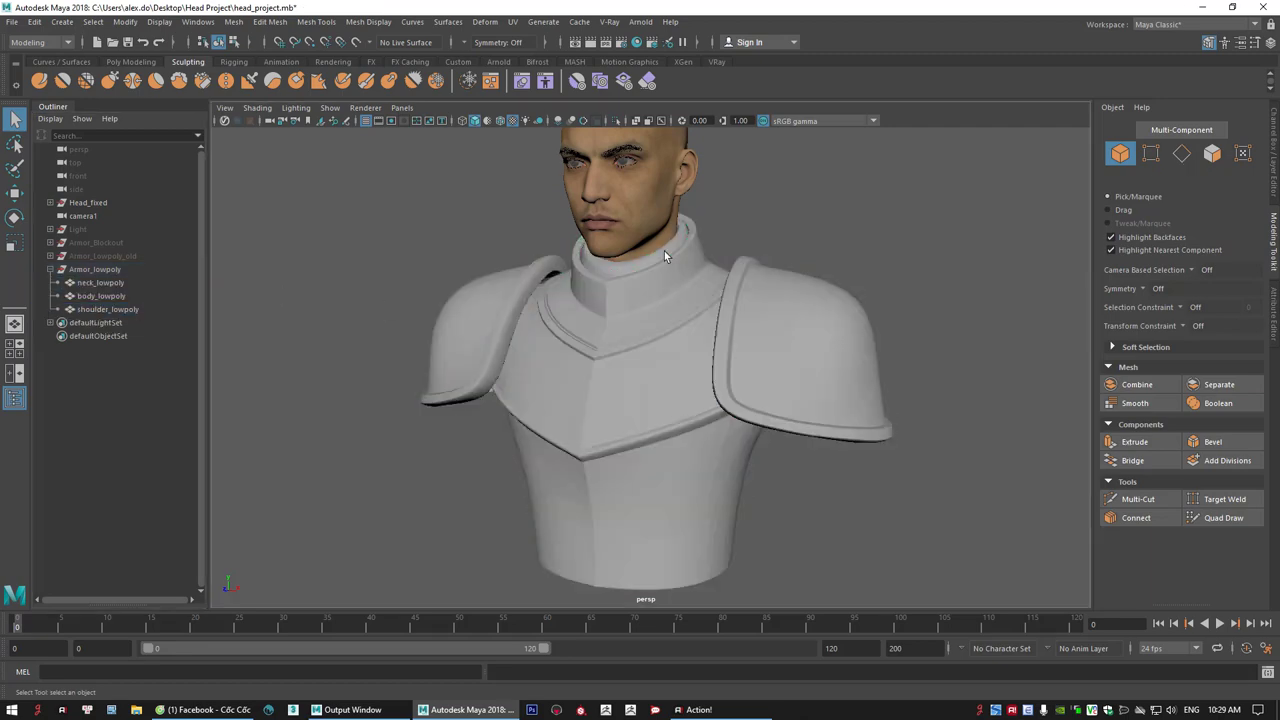
- Select the shoulder, body and neck meshes together and apply Soften Edge to them
left_click(503, 318)
left_click(586, 345, "shift")
left_click(641, 262, "shift")
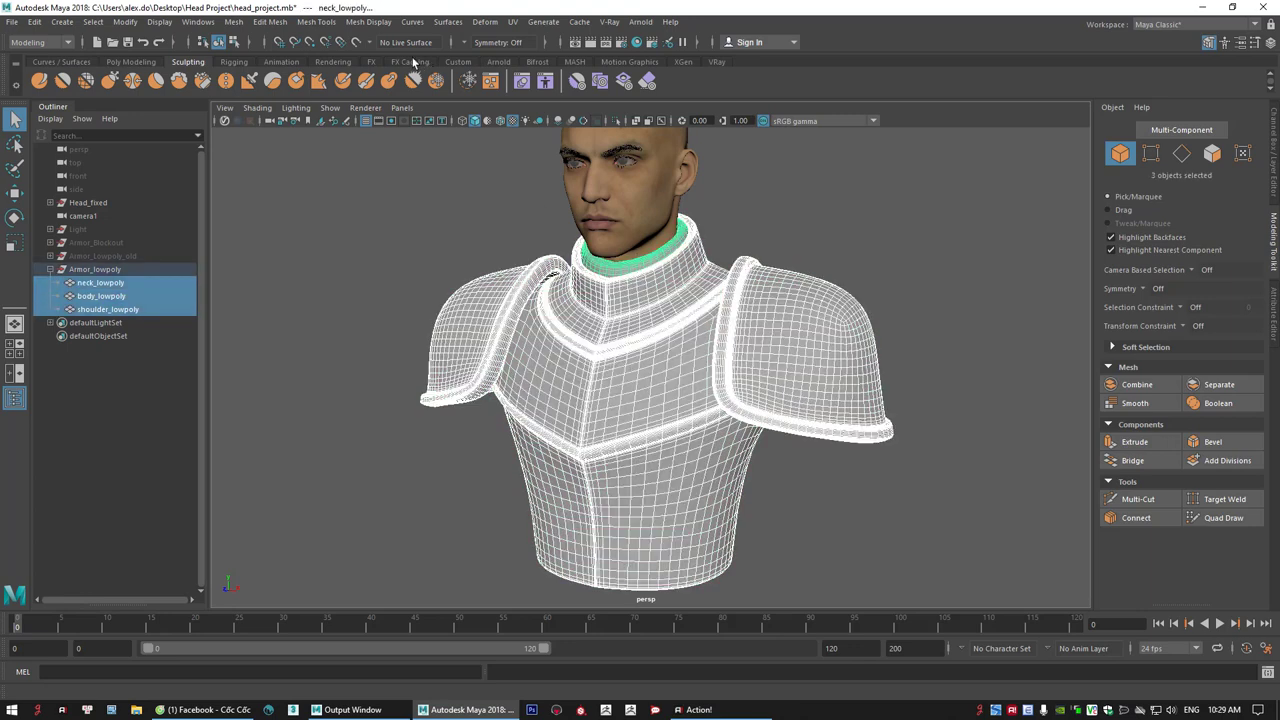
left_click(400, 28)
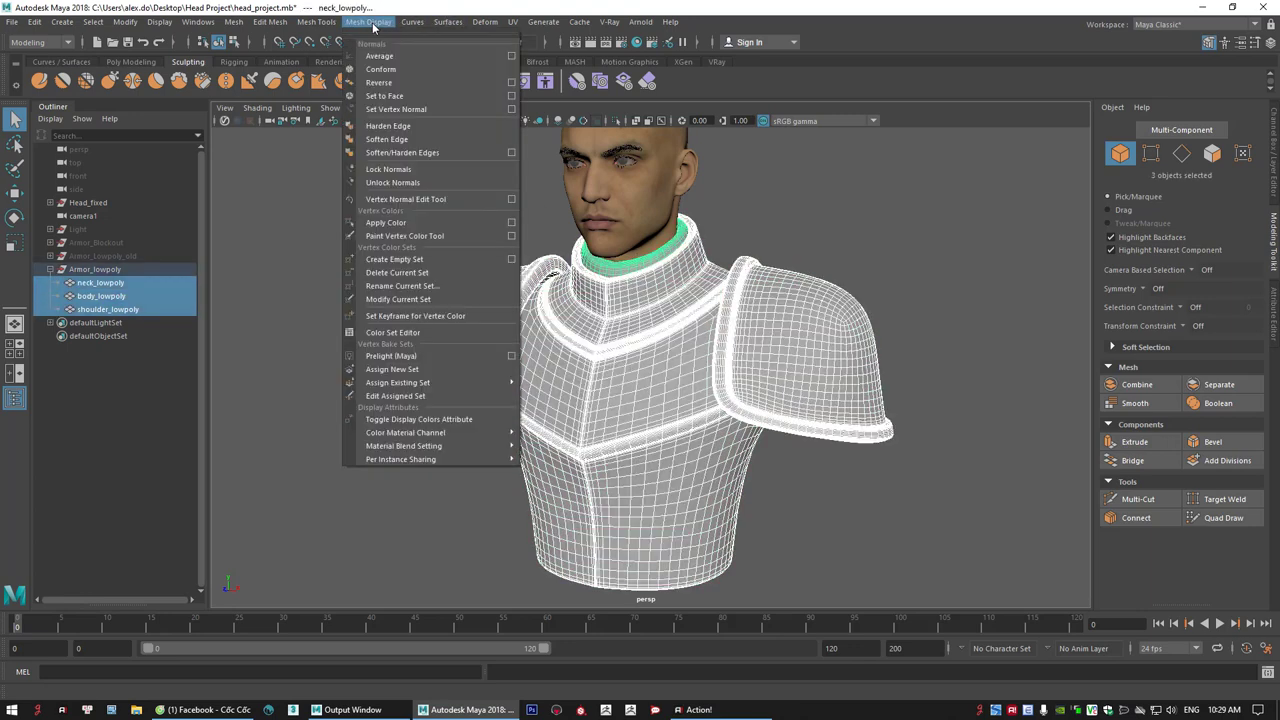
left_click(400, 140)
left_click(855, 189)
- Examine the shading and wireframes of the softened body, shoulder and neck meshes from several angles
mouse_move(778, 249)
left_mouse_down("alt")
mouse_move(866, 263)
mouse_move(800, 265)
mouse_move(777, 248)
mouse_move(649, 277)
mouse_move(643, 232)
mouse_move(746, 209)
mouse_move(780, 230)
left_mouse_up("alt")
left_click(649, 277)
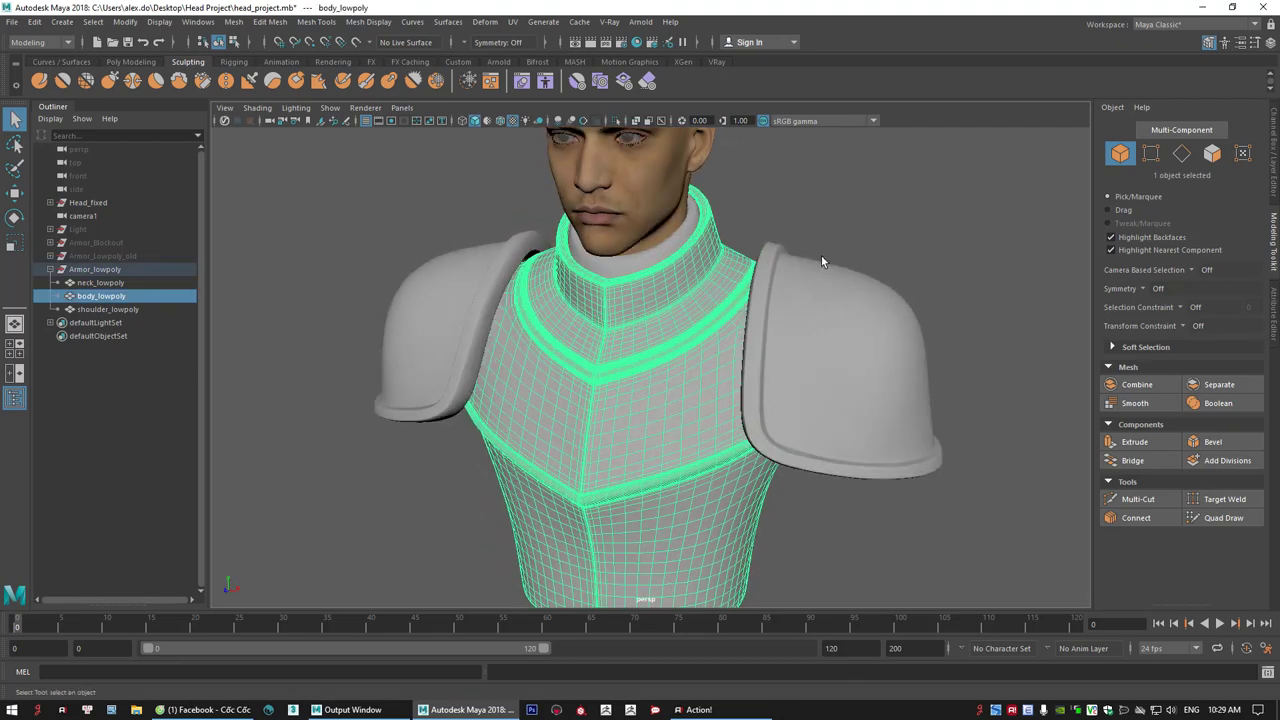
left_click(829, 280)
left_click_drag(829, 280, 866, 263, "alt")
left_click(690, 228)
left_click_drag(816, 201, 741, 206, "alt")
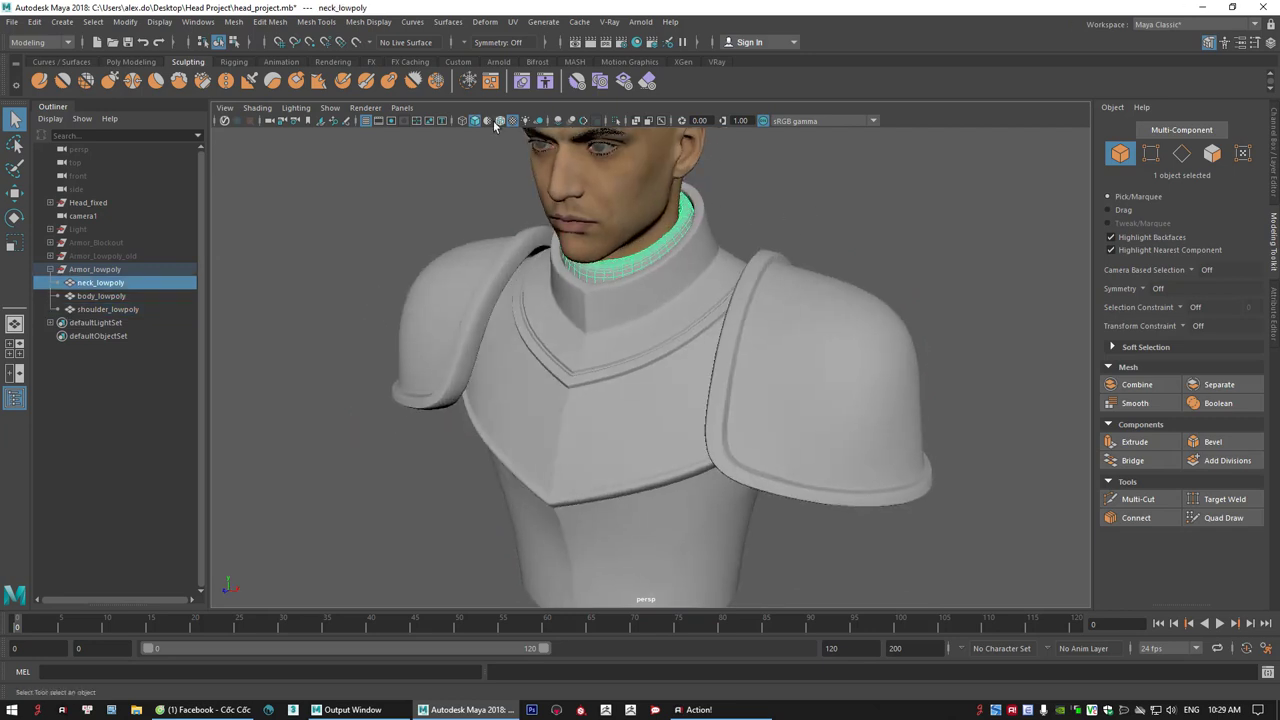
- Examine the edge density of the neck mesh up close, in isolation and together with the rest of the armor
left_click(616, 121)
left_click_drag(811, 223, 836, 232, "alt")
left_click(616, 121)
scroll(742, 228, "up", 3)
middle_click_drag(743, 231, 717, 354, "alt")
scroll(717, 354, "up", 5)
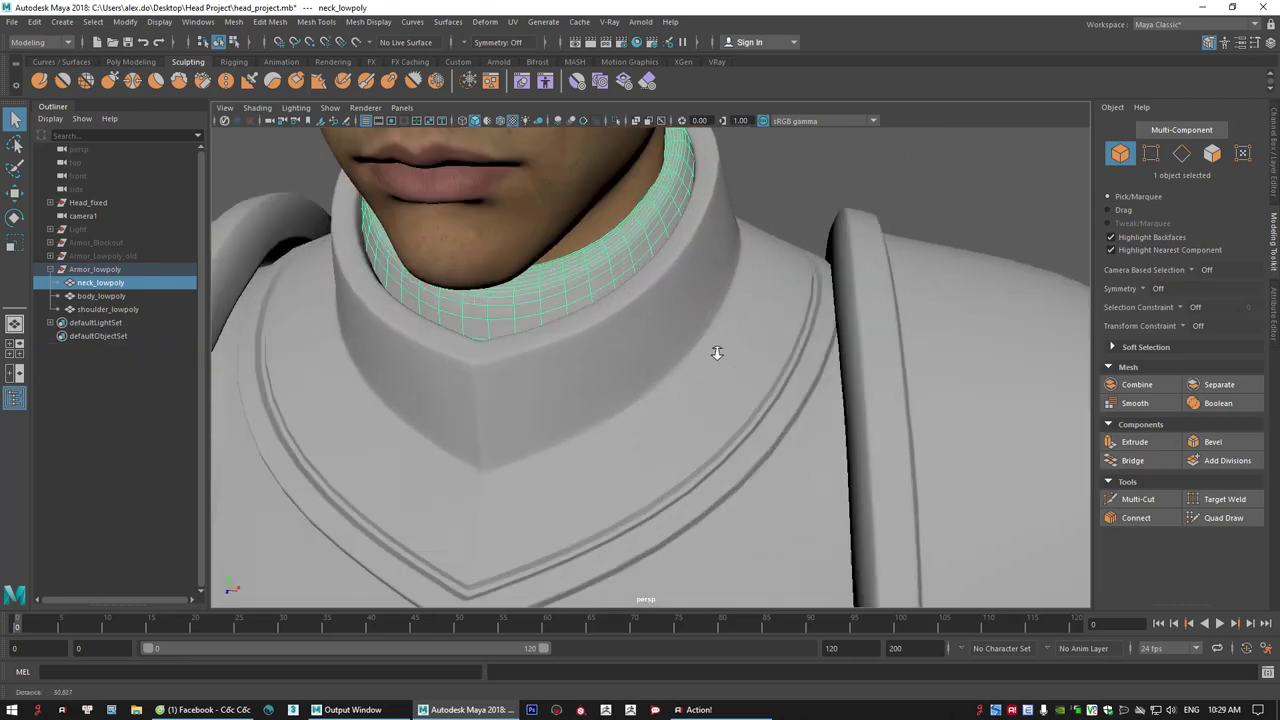
middle_click_drag(655, 230, 648, 318, "alt")
scroll(648, 318, "up", 2)
right_click_drag(648, 309, 646, 280)
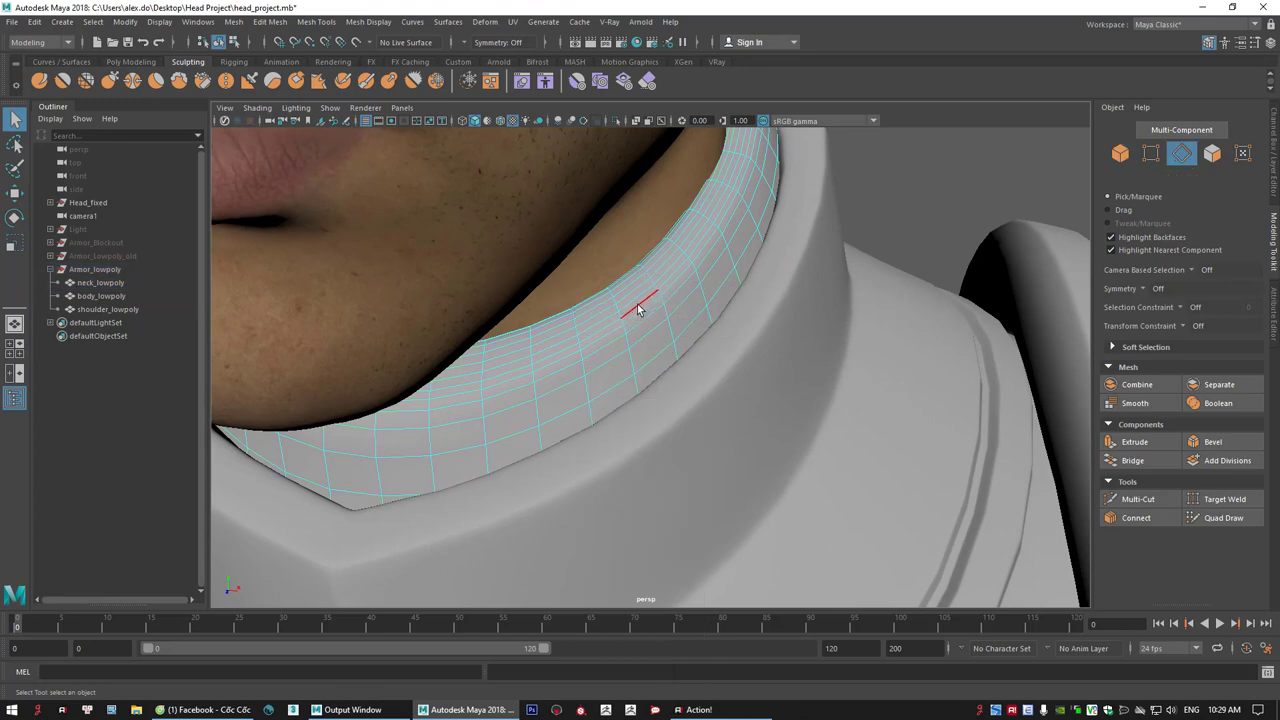
right_click_drag(634, 209, 731, 196)
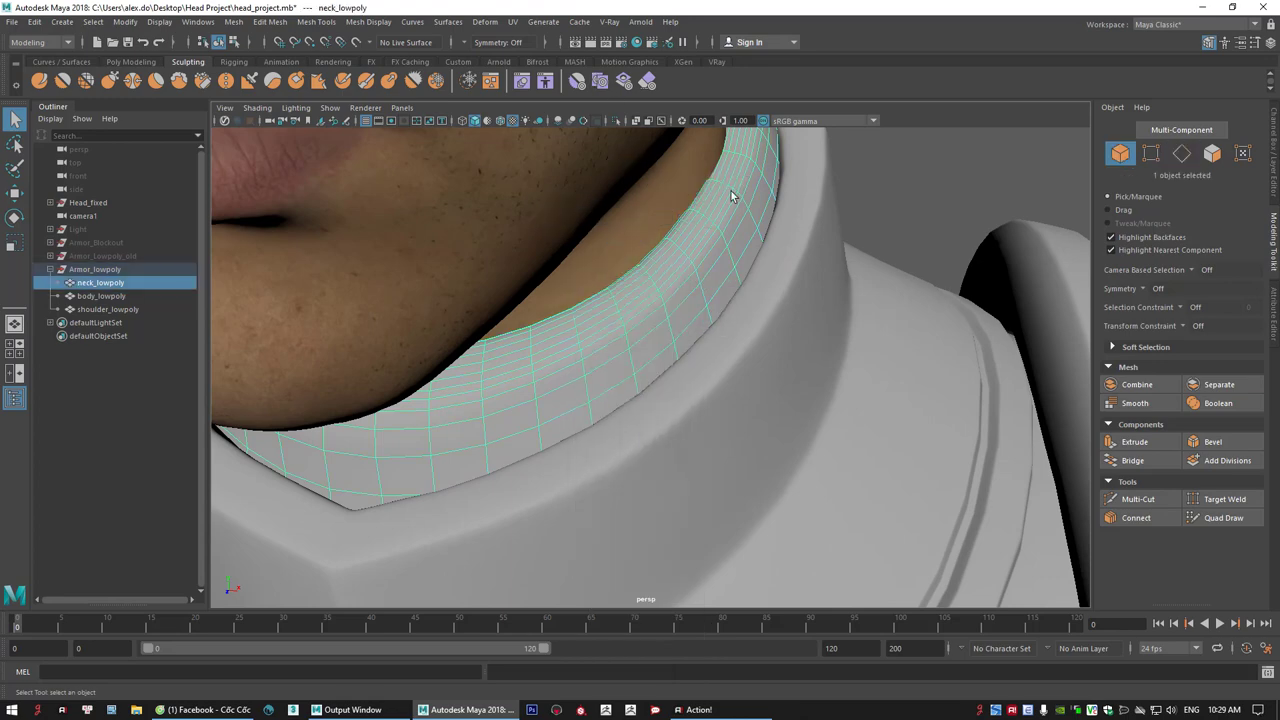
- Isolate neck_lowpoly and examine the closely spaced edges around its upper rim in edge selection mode
left_click(616, 121)
left_click_drag(662, 250, 714, 309, "alt")
right_click_drag(713, 307, 716, 266)
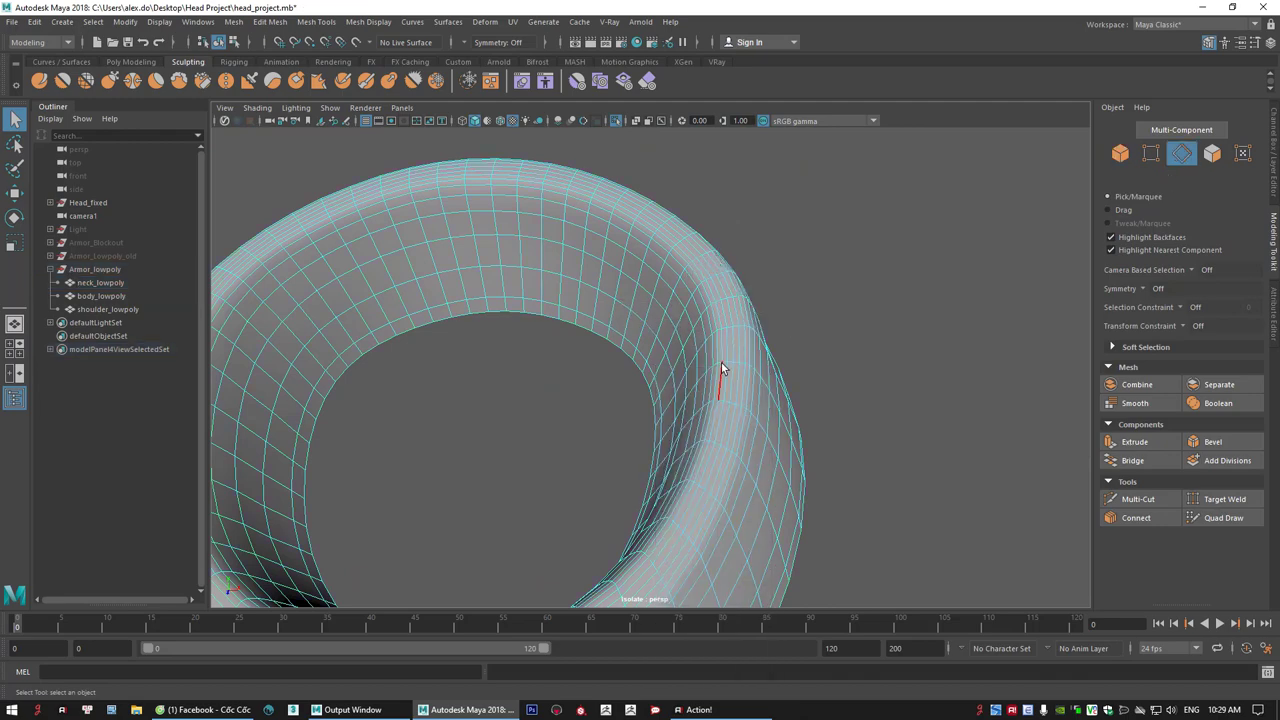
double_click(717, 348)
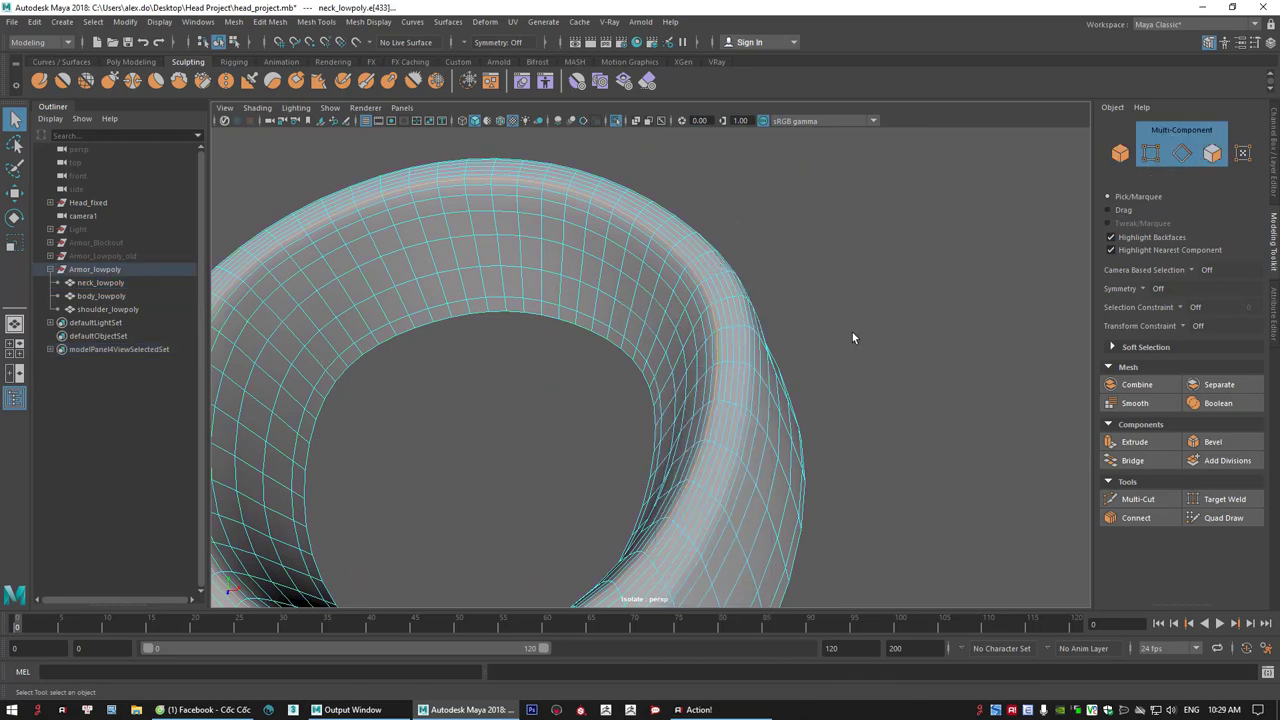
left_click(803, 319)
scroll(805, 322, "up", 3)
double_click(743, 350)
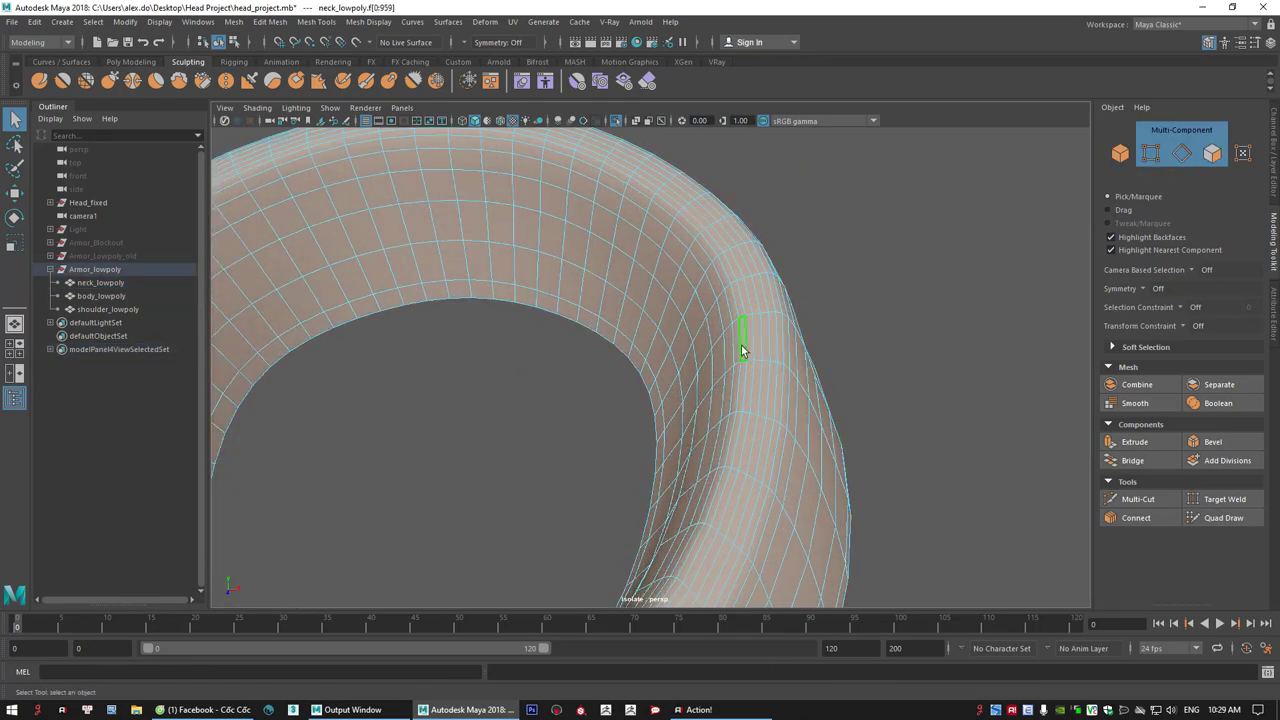
key("F10")
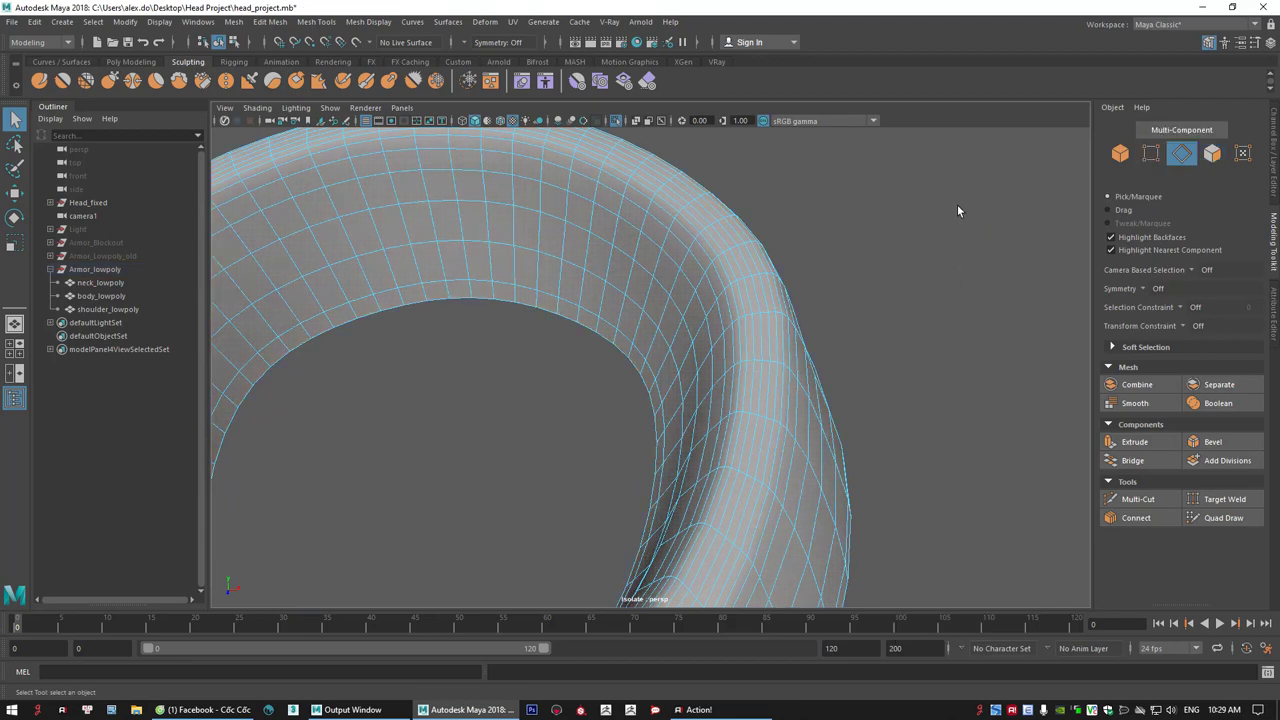
- Highlight several neighbouring edge loops around the neck mesh's upper rim, then return to object mode with nothing selected
double_click(745, 347)
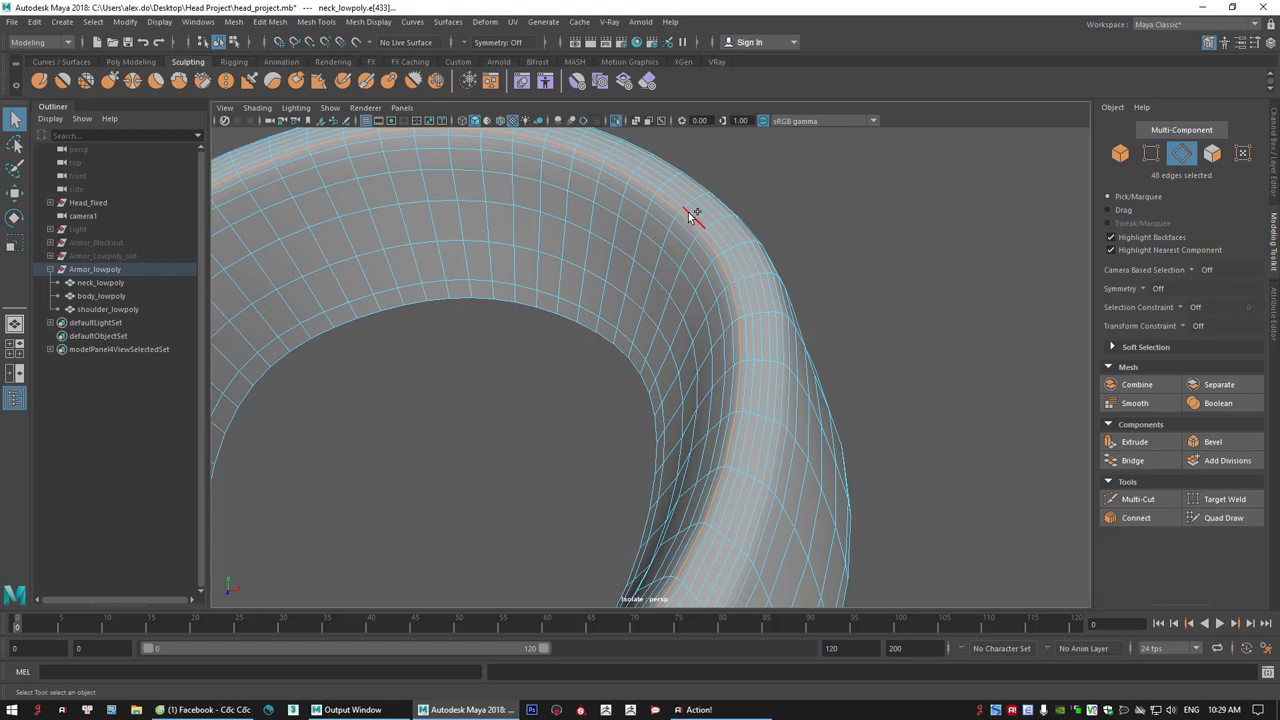
double_click(769, 345, "shift")
double_click(770, 345, "shift")
left_click_drag(886, 366, 856, 278, "alt")
right_click_drag(857, 270, 912, 227)
left_click(912, 227)
scroll(754, 281, "down", 5)
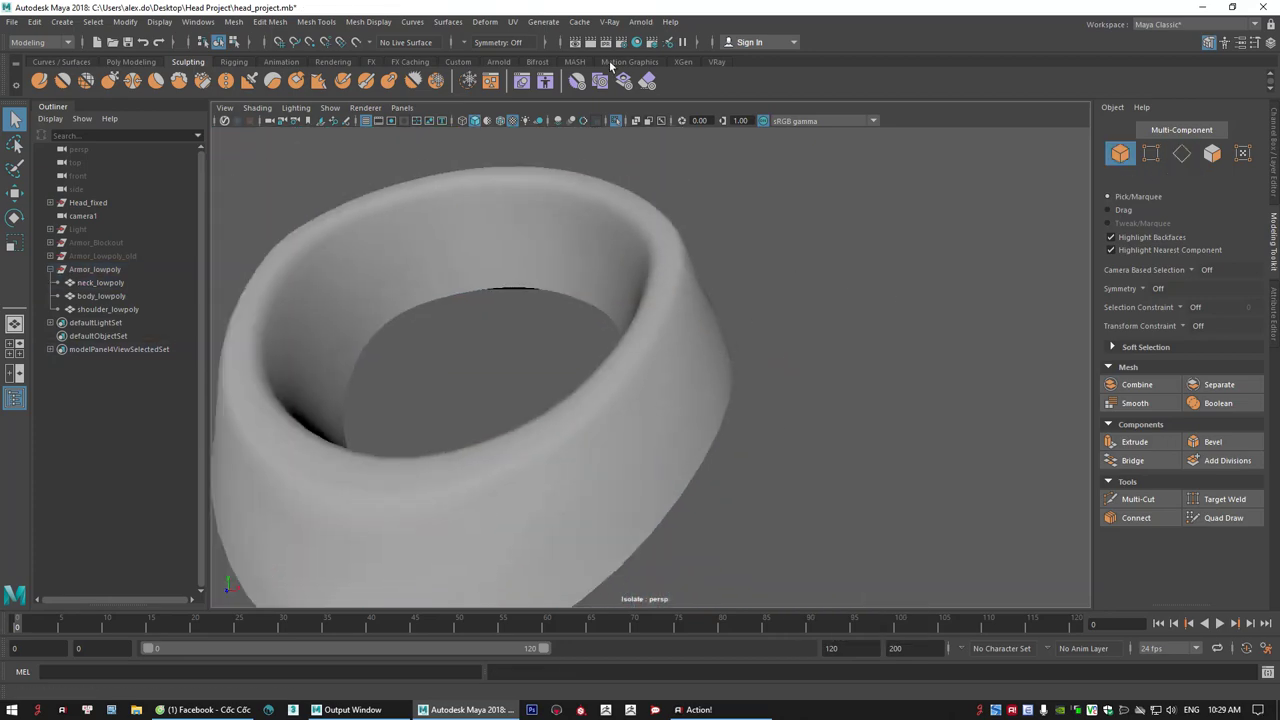
- Show the full scene again and review the wireframes of the body and shoulder meshes
left_click(616, 121)
scroll(778, 269, "down", 4)
left_click(653, 439)
scroll(631, 377, "down", 4)
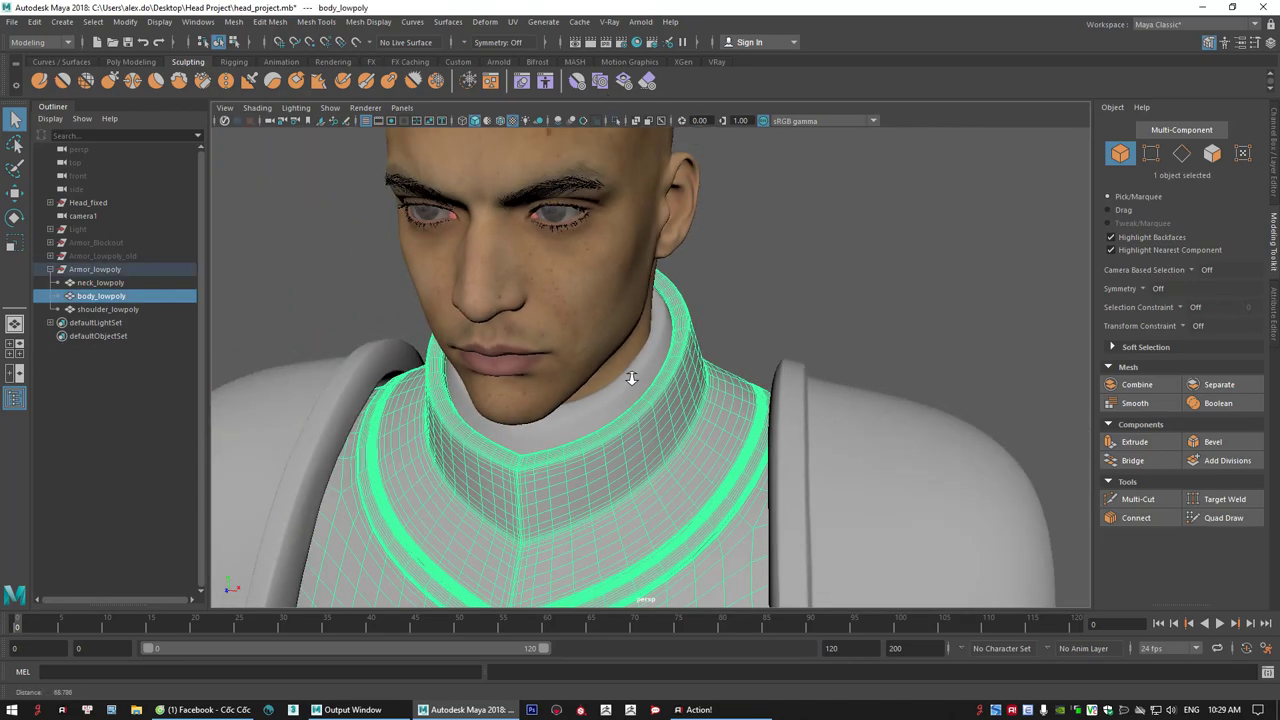
left_click(873, 420)
left_click_drag(872, 420, 688, 254, "alt")
scroll(733, 345, "down", 3)
left_click_drag(733, 347, 743, 349, "alt")
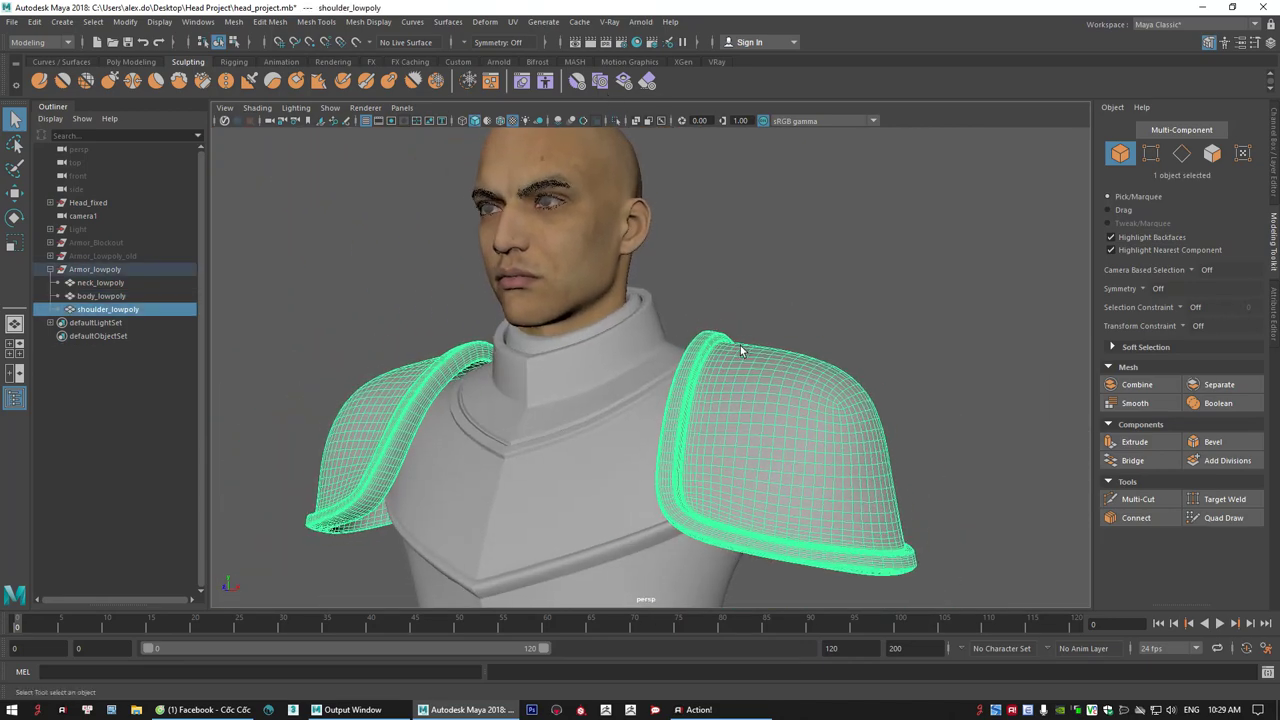
- Isolate shoulder_lowpoly and switch to edge selection mode close to the groove along its rim
left_click(617, 121)
scroll(753, 285, "up", 8)
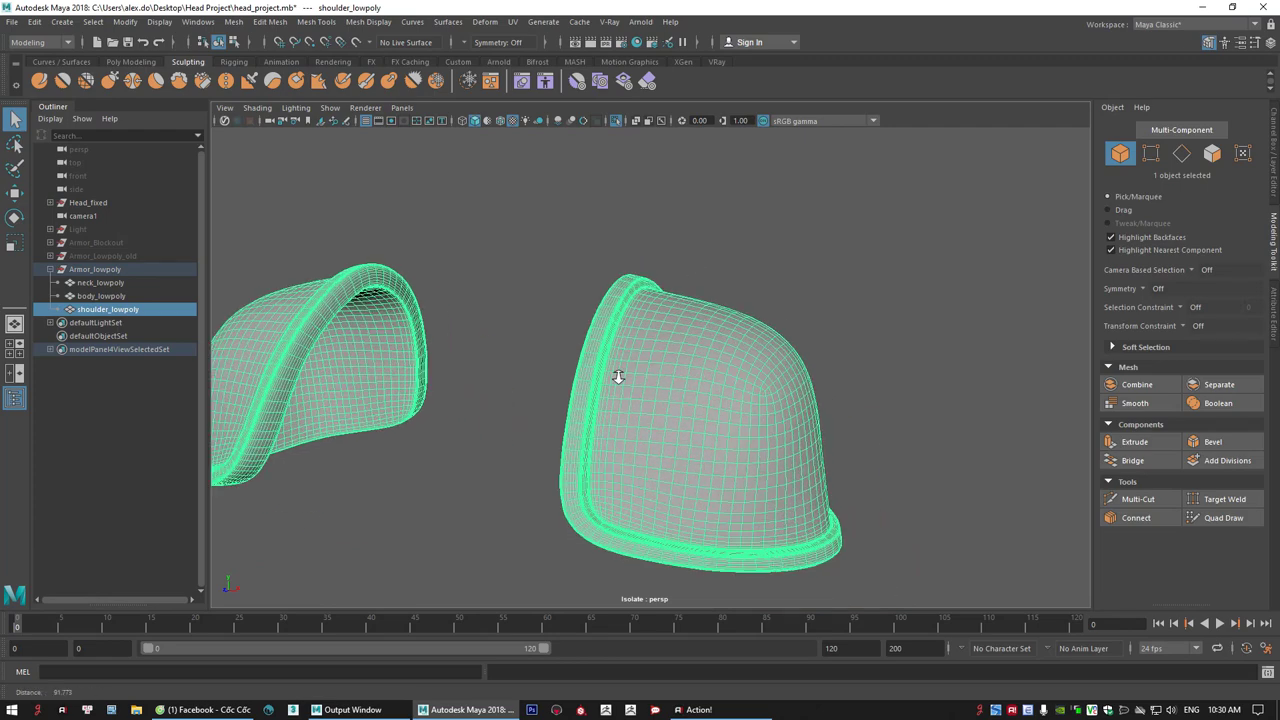
left_click_drag(660, 371, 591, 280, "alt")
right_click_drag(598, 265, 600, 220)
scroll(600, 285, "up", 1)
- Select the redundant closely spaced edge loops in the groove and on the raised rim of the shoulder mesh and delete them
double_click(568, 300)
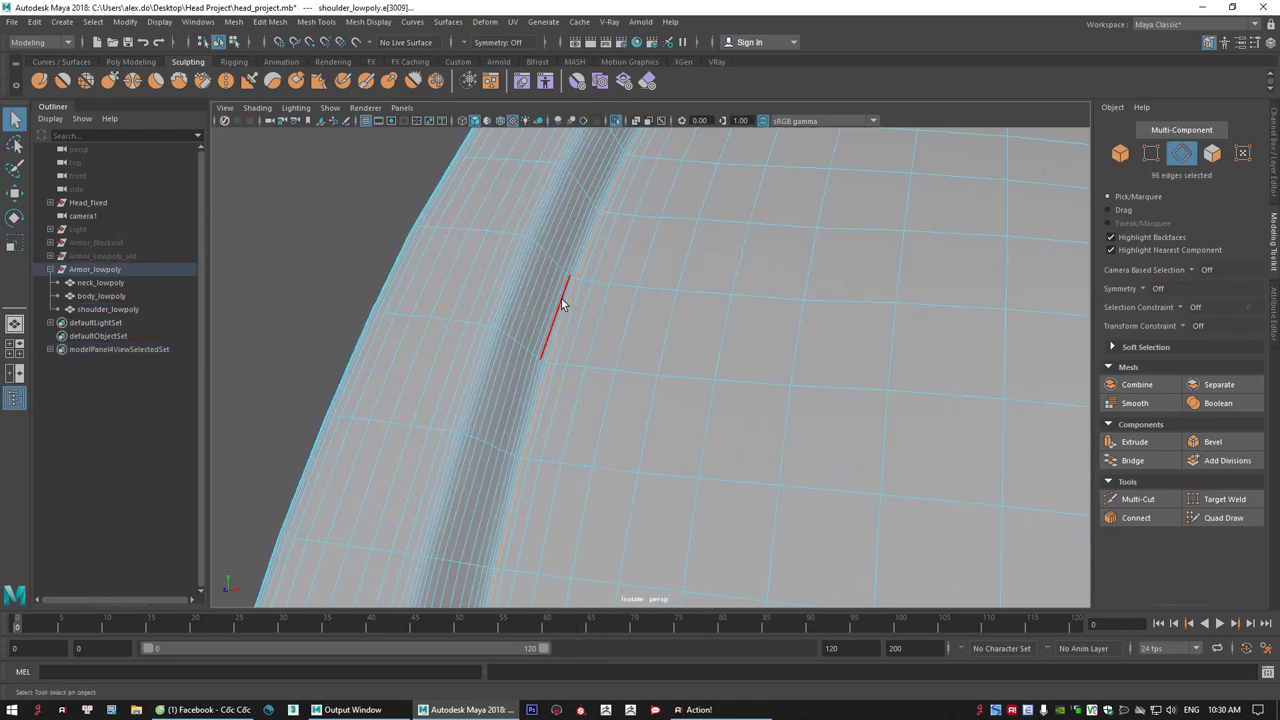
scroll(561, 298, "up", 3)
double_click(506, 281, "shift")
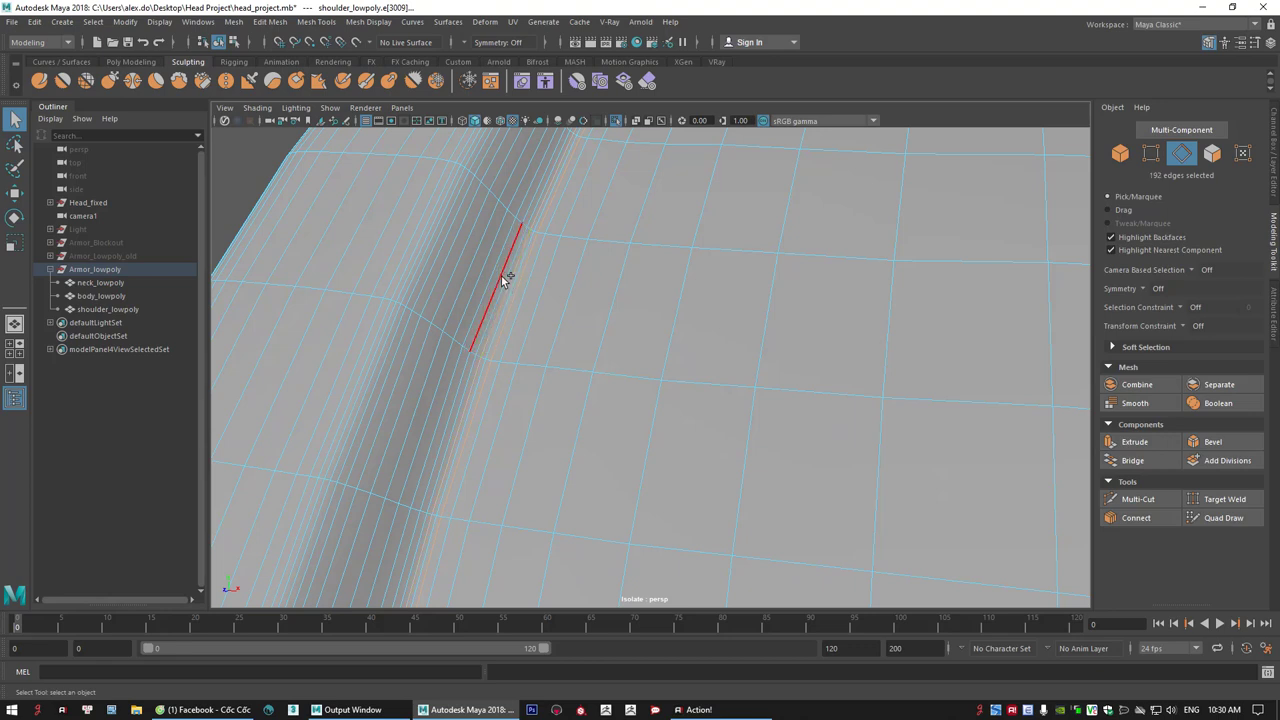
double_click(452, 247, "shift")
double_click(434, 240, "shift")
double_click(432, 235, "shift")
double_click(426, 236, "shift")
double_click(417, 230, "shift")
double_click(353, 237, "shift")
double_click(310, 220, "shift")
left_click_drag(457, 243, 530, 343, "alt")
scroll(601, 373, "up", 10)
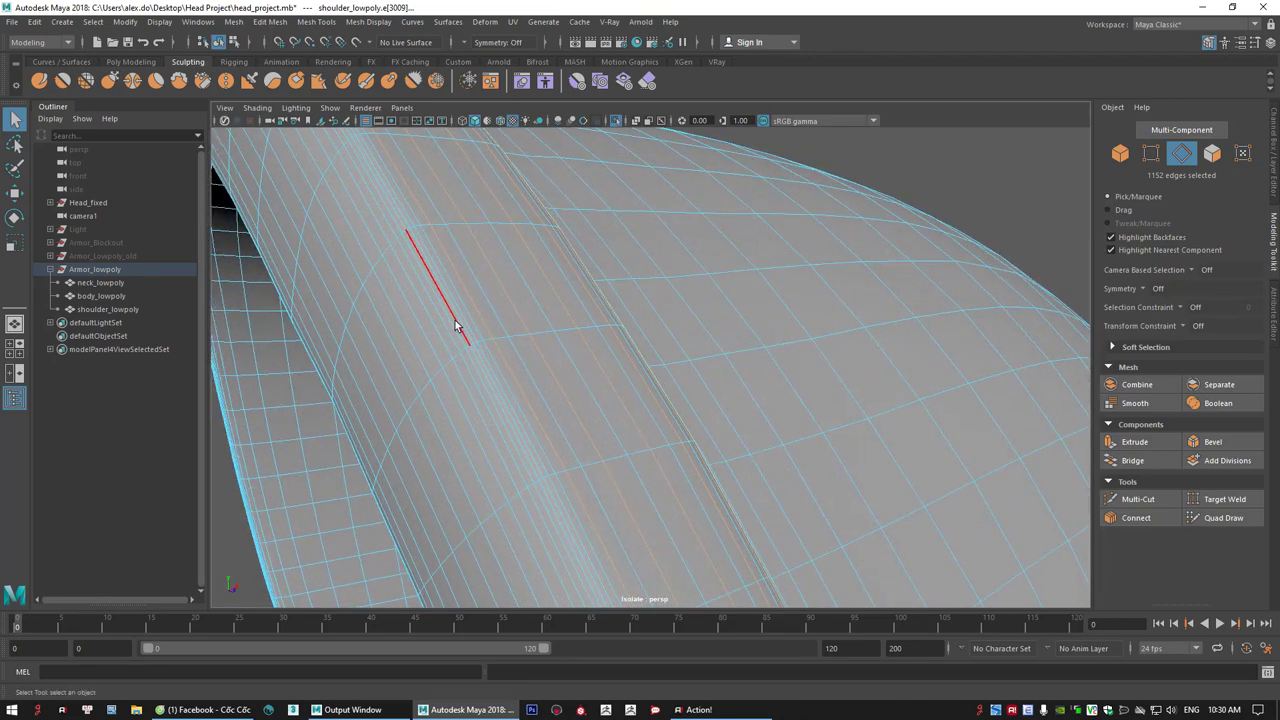
double_click(456, 306, "shift")
double_click(454, 309, "shift")
key("ctrl+Delete")
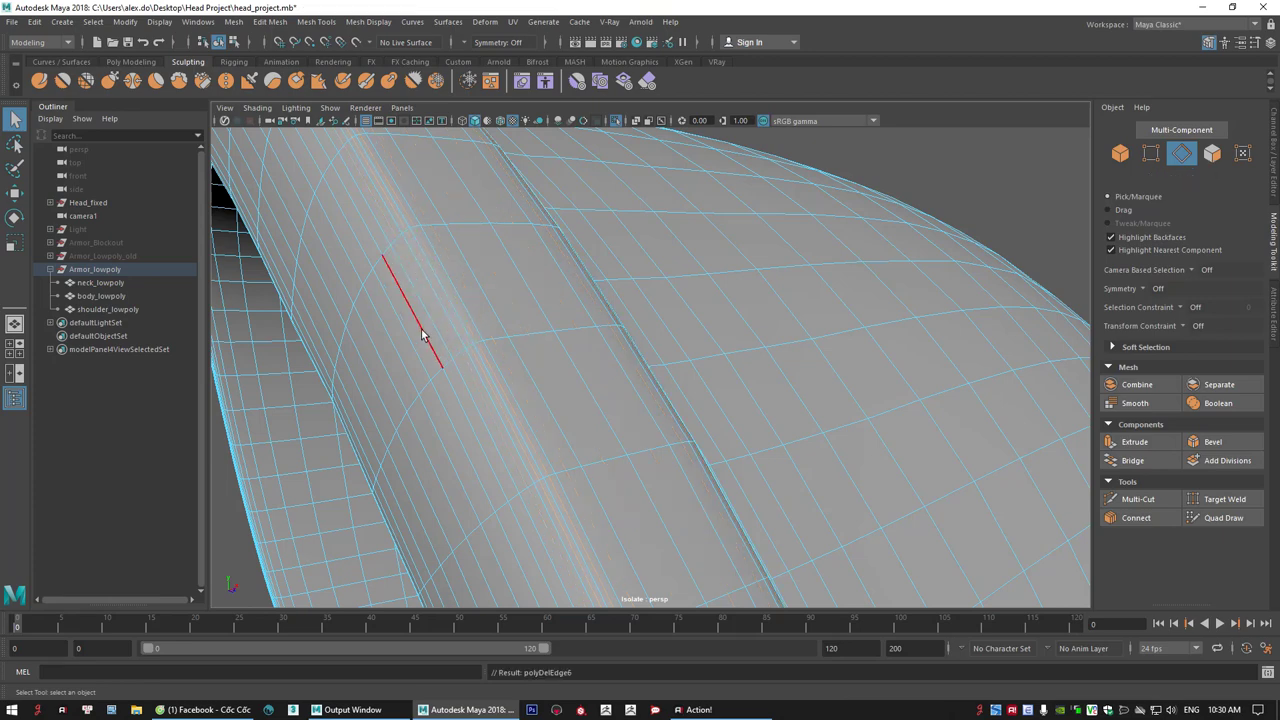
- Delete three more superfluous edge loops running along the broad face of the shoulder mesh's rim
double_click(421, 329)
left_click_drag(414, 374, 715, 429, "alt")
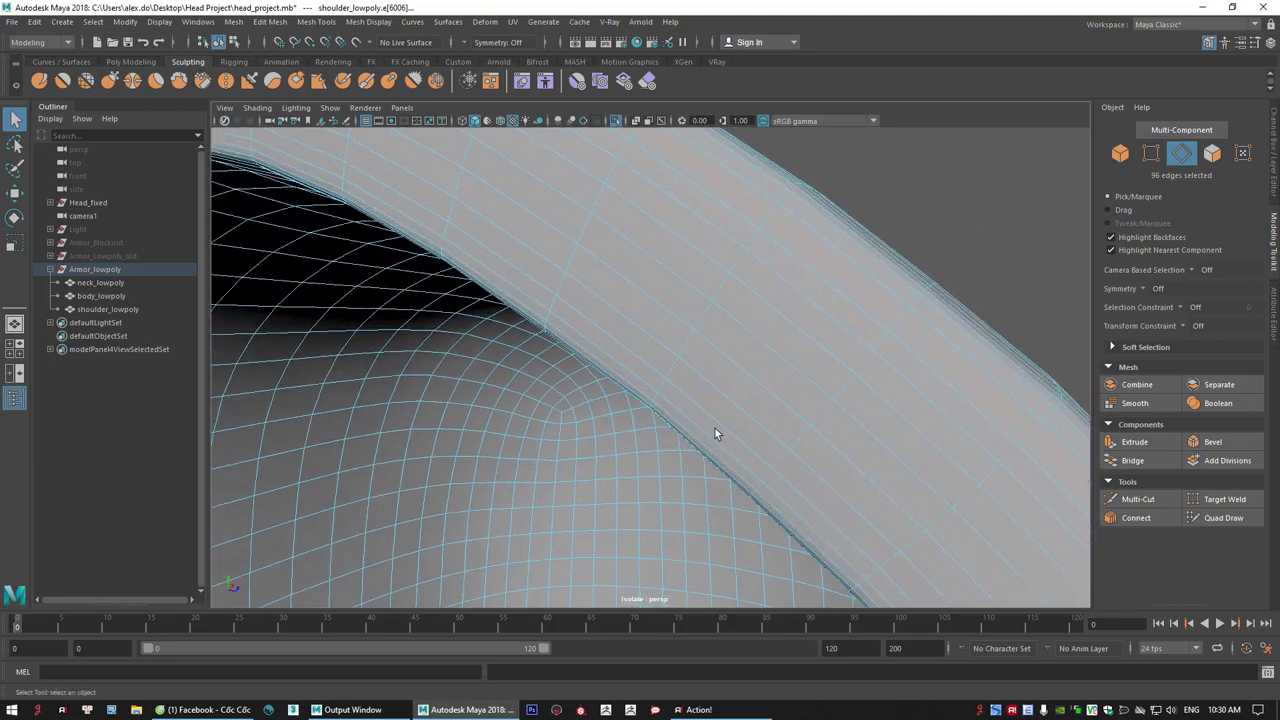
double_click(689, 419, "shift")
double_click(802, 283, "shift")
key("ctrl+Delete")
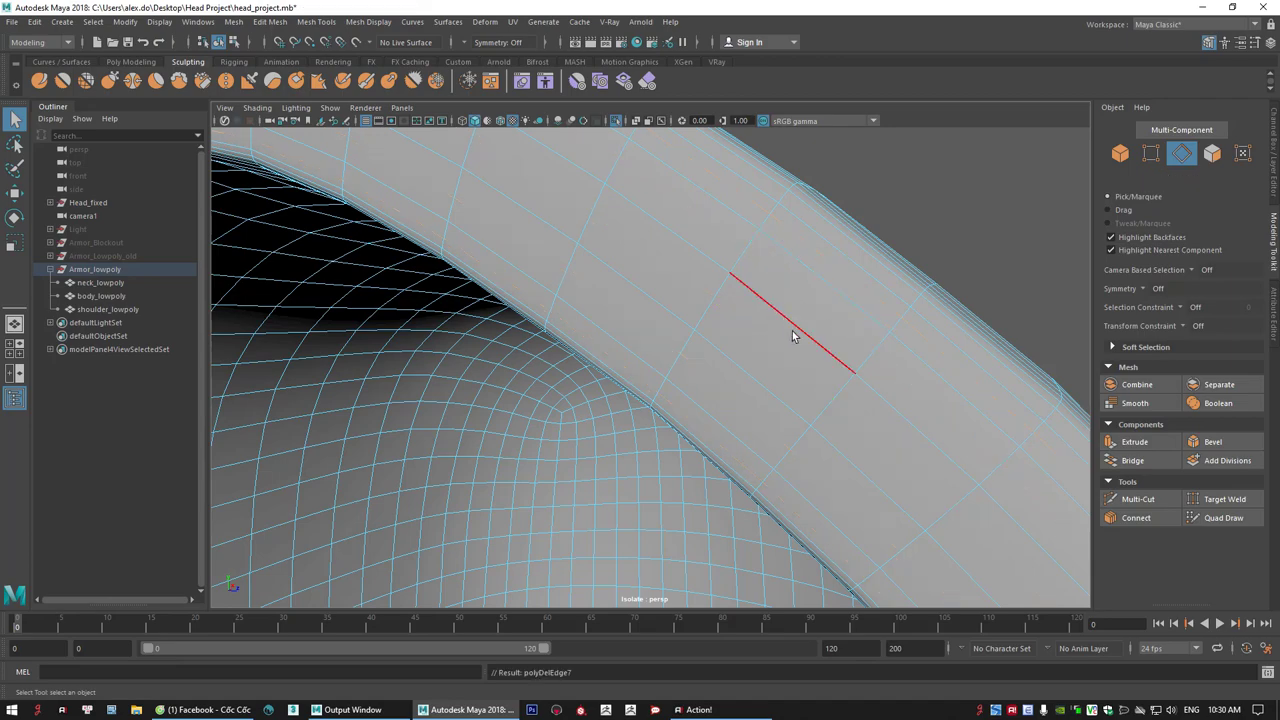
- Delete the tightly spaced edge loop where the shoulder's inner surface meets the rim
scroll(792, 334, "down", 5)
left_click_drag(796, 397, 732, 397, "alt")
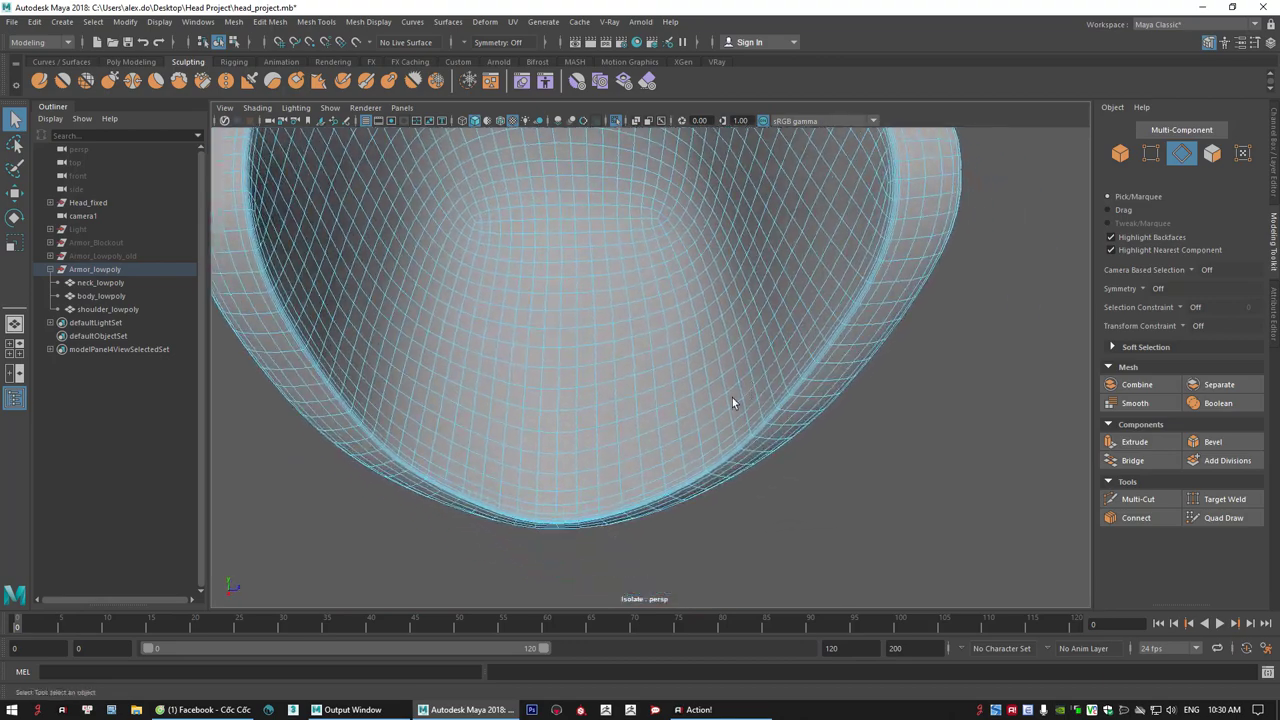
right_click_drag(732, 397, 856, 474, "alt")
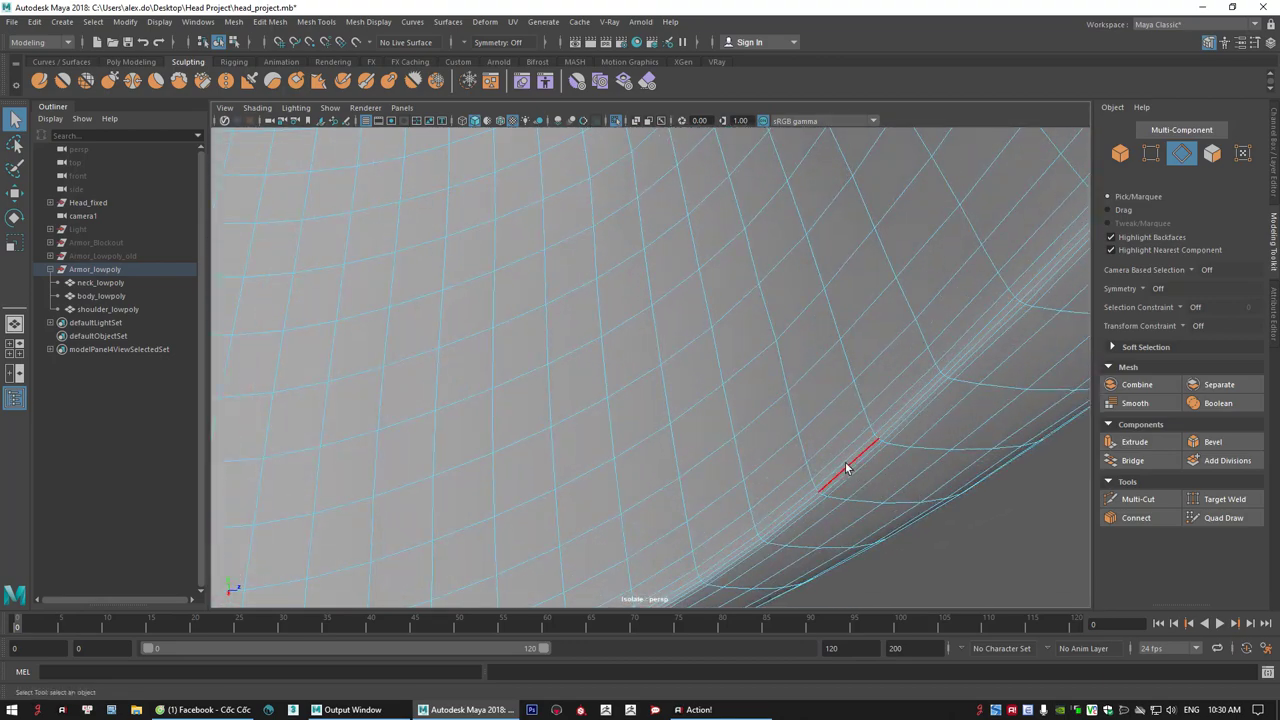
left_click(845, 467)
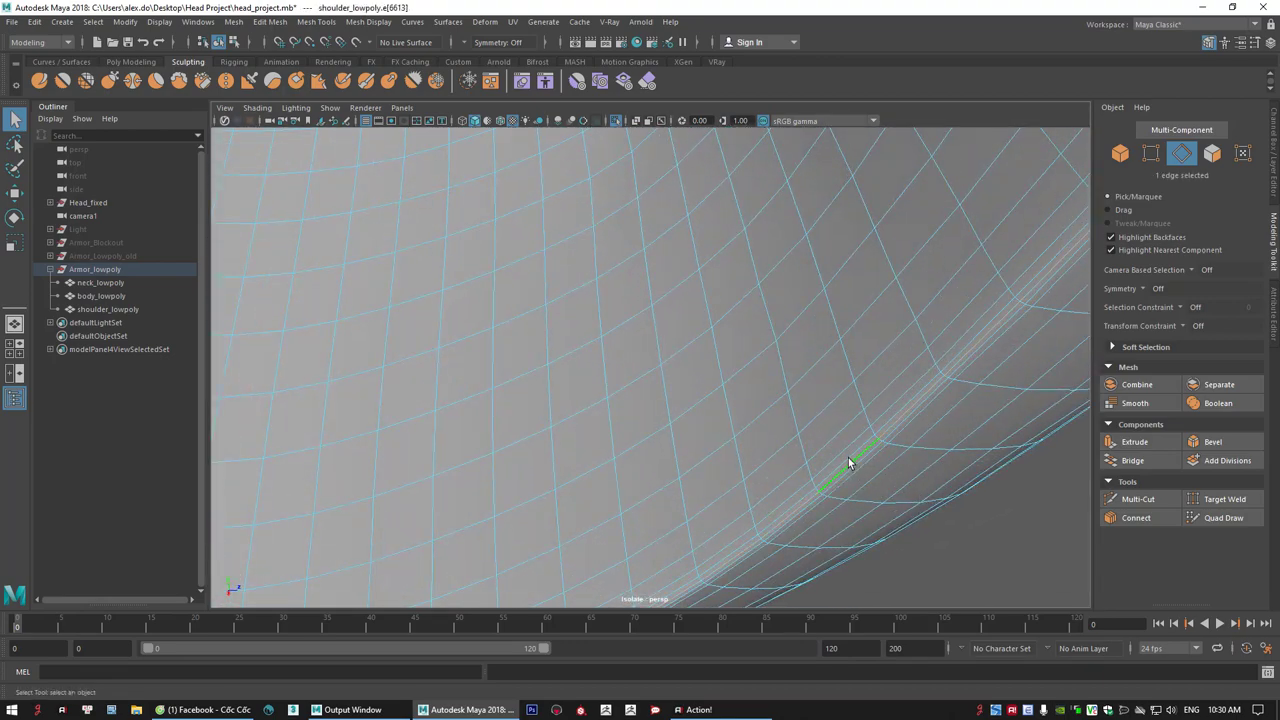
double_click(848, 463)
key("Delete")
- Return the shoulder mesh to object mode and check its shading with nothing selected
right_click_drag(833, 376, 757, 406, "alt")
left_click_drag(757, 406, 648, 408, "alt")
right_click_drag(691, 358, 648, 343)
left_click(795, 281)
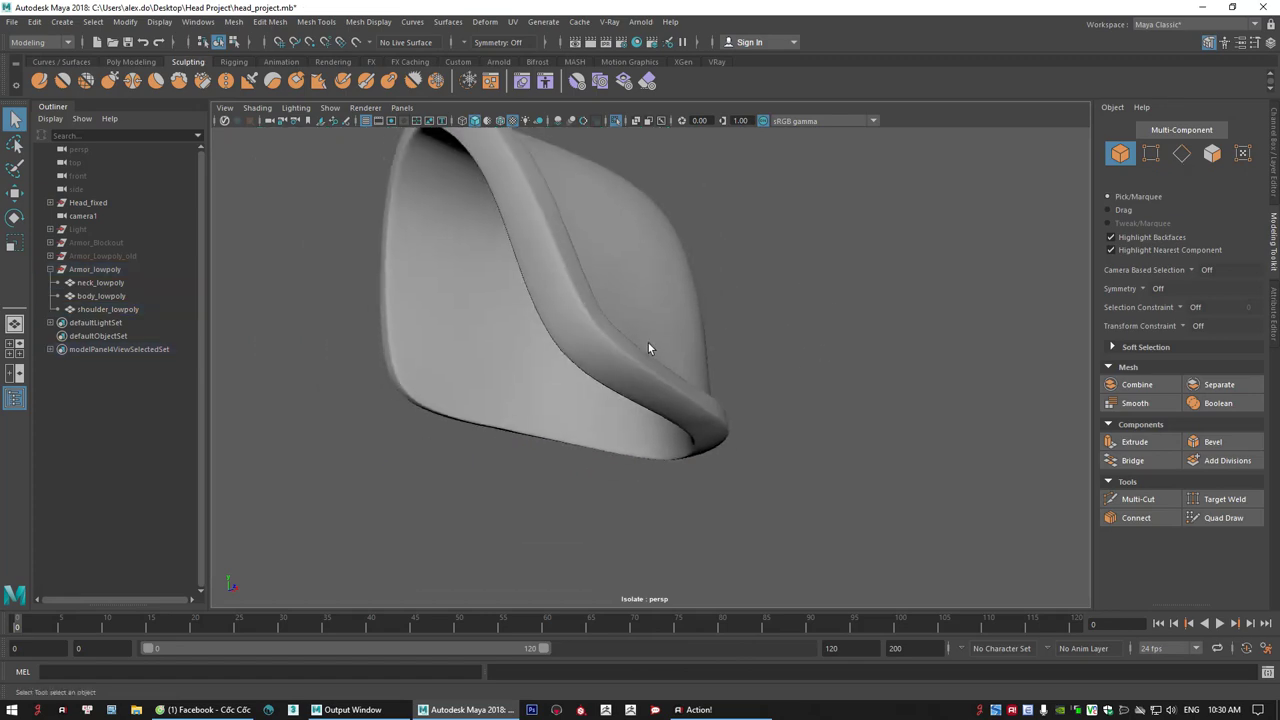
left_click_drag(648, 343, 551, 276, "alt")
left_click(551, 276)
middle_click_drag(504, 274, 551, 369, "alt")
left_click(391, 318)
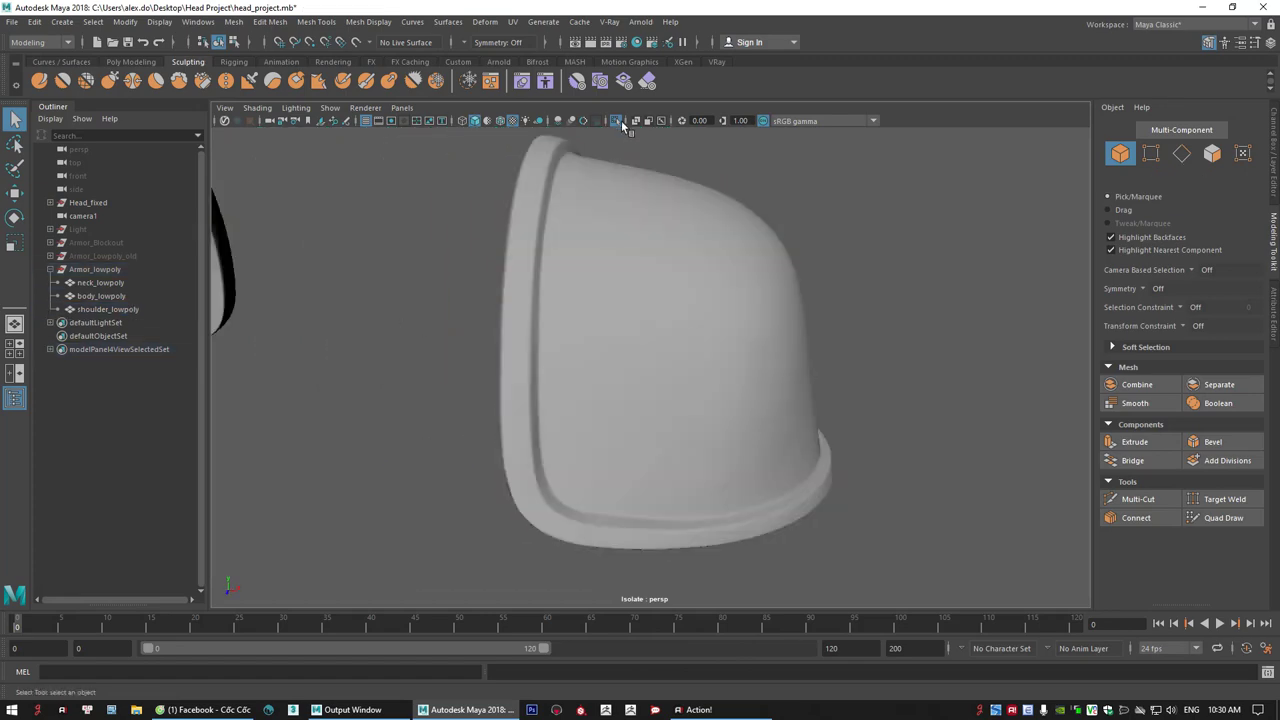
- Show the full scene again, select body_lowpoly and examine the dense edges around its collar
left_click(618, 120)
middle_click_drag(472, 305, 535, 411, "alt")
left_click(535, 411)
left_click_drag(535, 411, 627, 407, "alt")
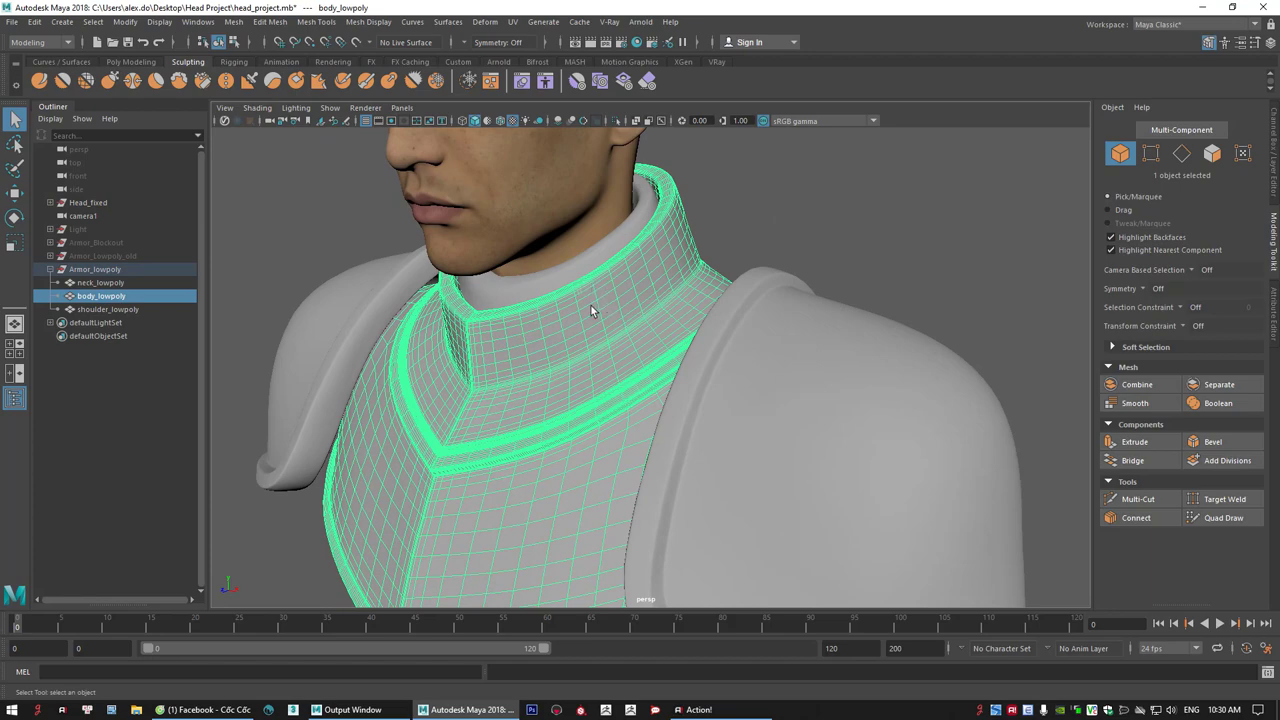
left_click_drag(591, 306, 654, 393, "alt")
left_click_drag(515, 346, 543, 331, "alt")
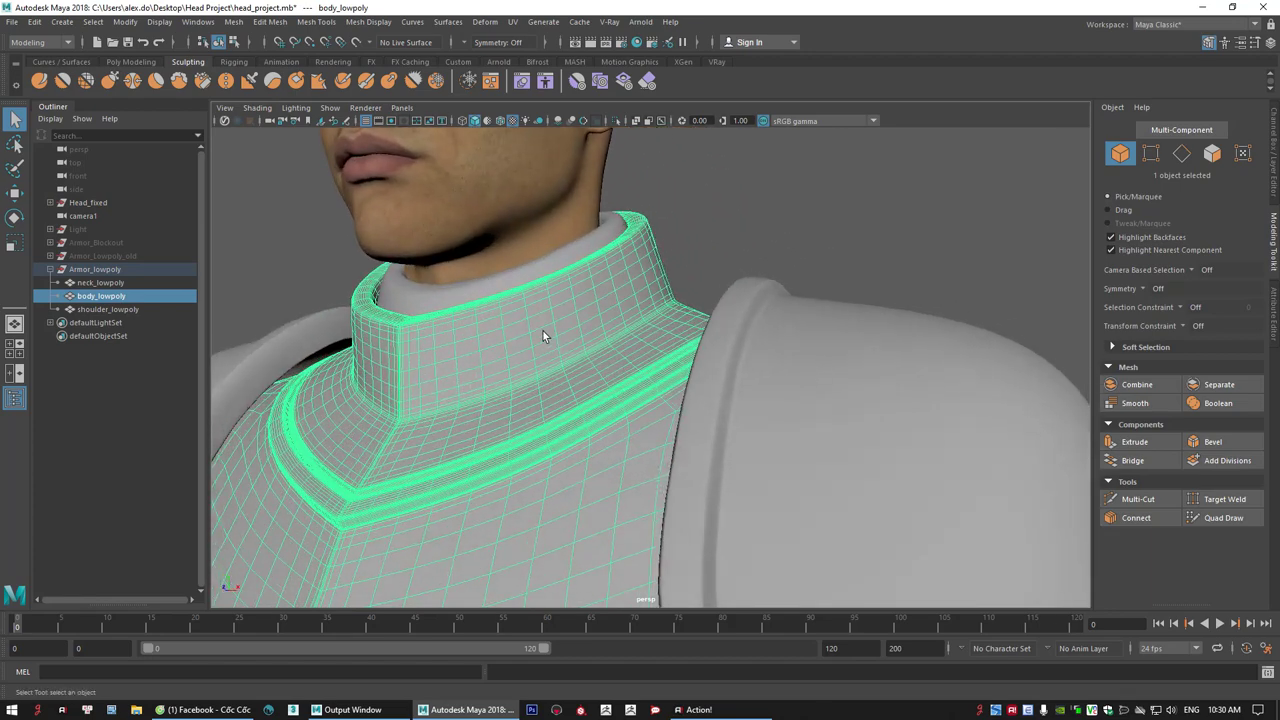
right_click_drag(543, 331, 741, 453, "alt")
middle_click_drag(741, 453, 664, 368, "alt")
right_click_drag(664, 368, 891, 498, "alt")
scroll(800, 460, "up", 4)
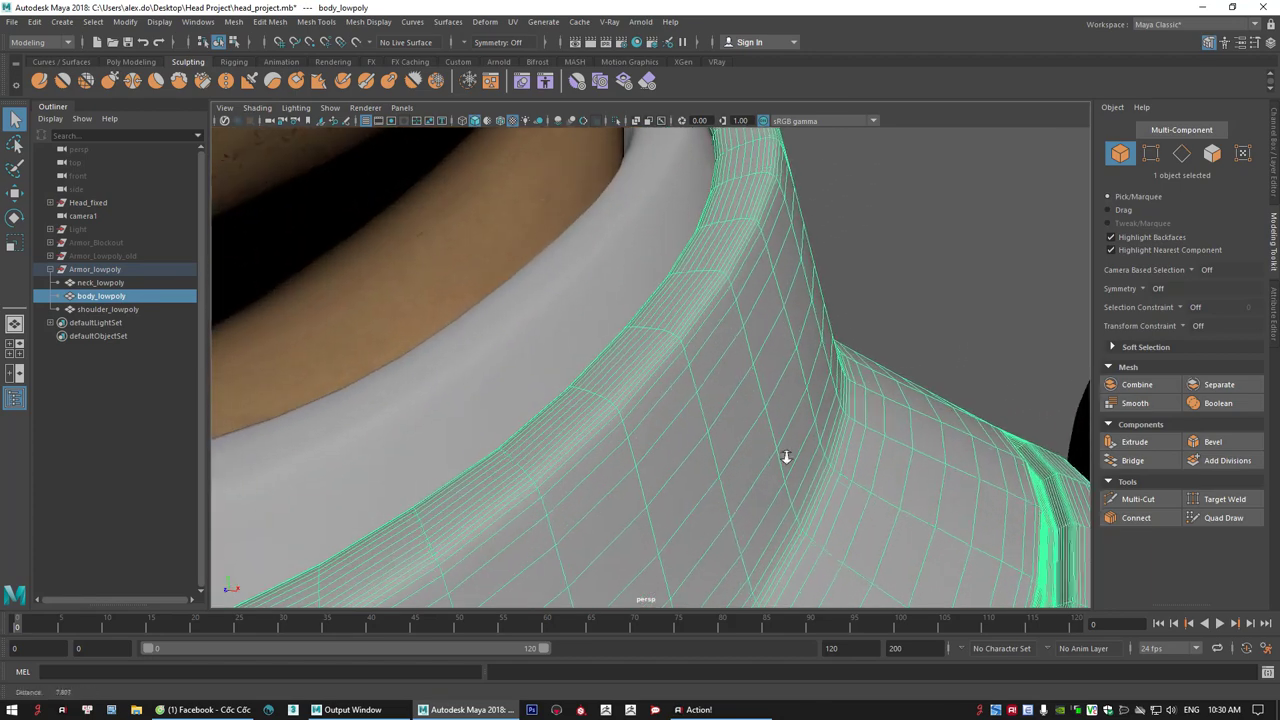
- Inspect the collar rim's loops in edge selection mode, then go back to object mode
right_click_drag(729, 323, 728, 283)
left_click_drag(689, 300, 617, 308, "alt")
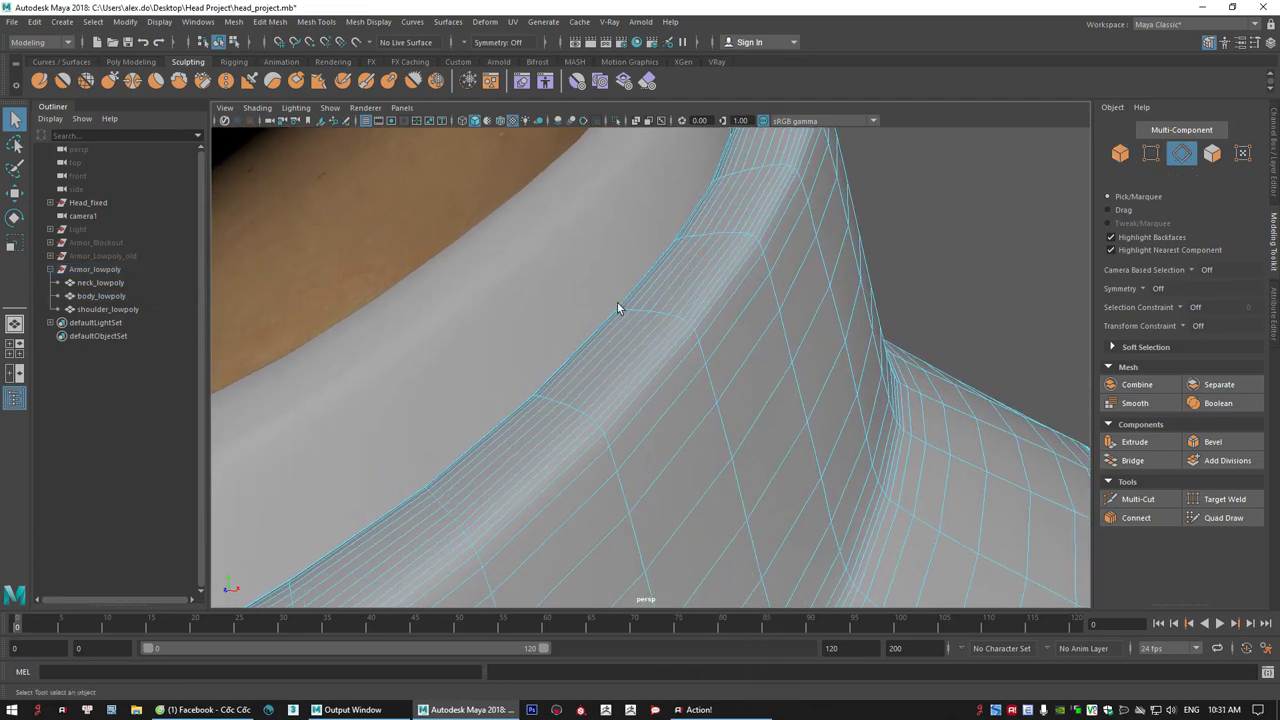
right_click_drag(985, 281, 1053, 224)
left_click(1053, 226)
left_click(866, 314)
right_click_drag(866, 314, 646, 351, "alt")
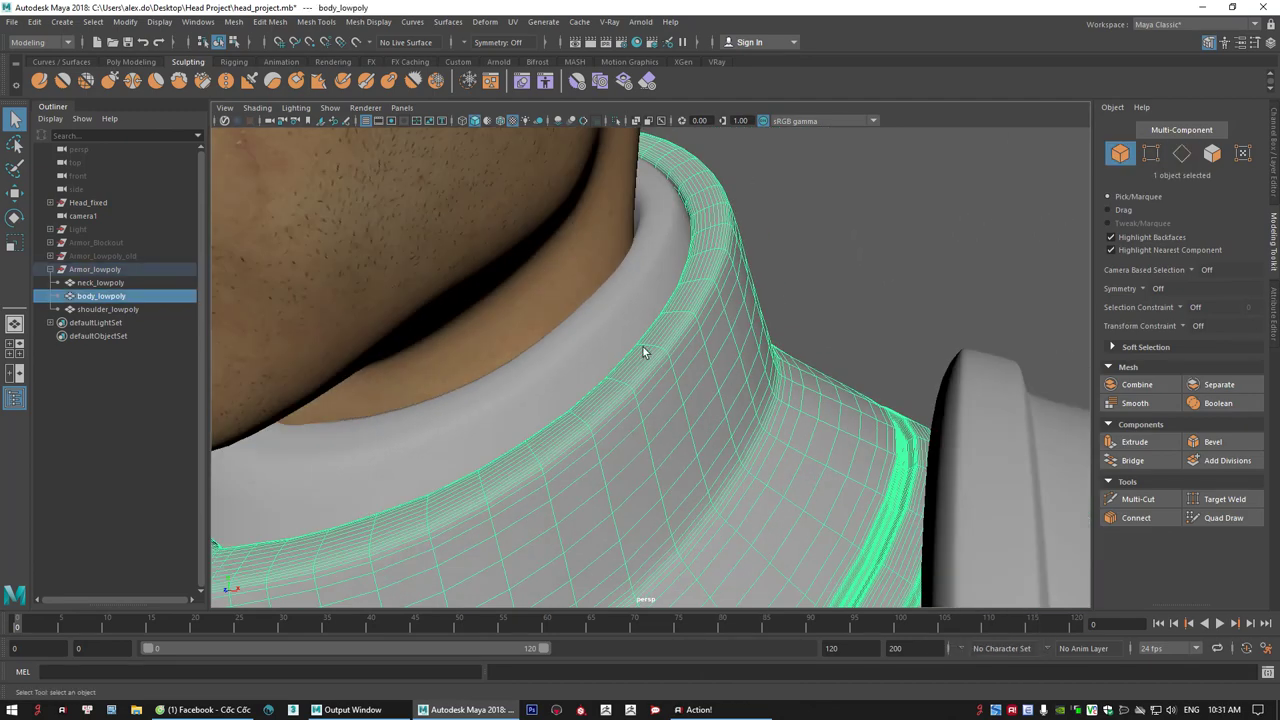
left_click(581, 334)
left_click(581, 334)
- Compare the wireframes of the shoulder and body meshes across the whole bust
scroll(785, 422, "down", 3)
left_click(1040, 495)
right_click_drag(1046, 497, 863, 497, "alt")
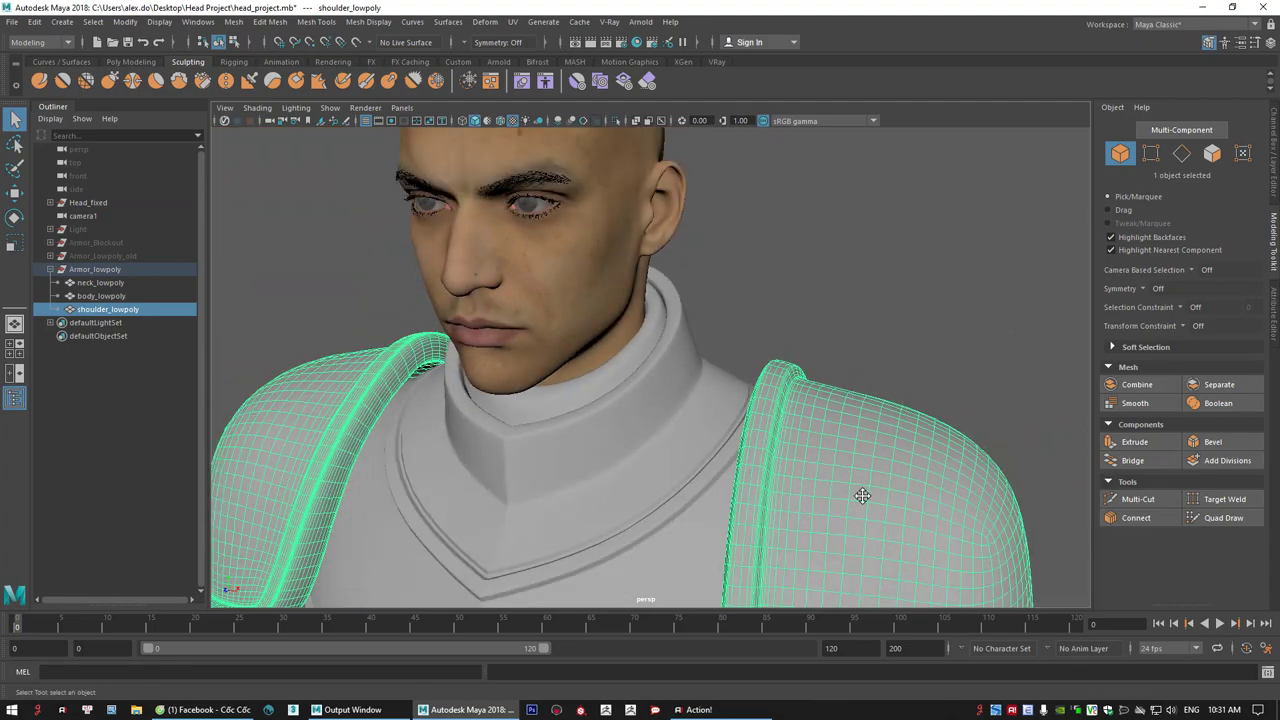
left_click_drag(863, 497, 650, 432, "alt")
left_click(640, 430)
scroll(509, 423, "down", 3)
left_click_drag(509, 423, 685, 400, "alt")
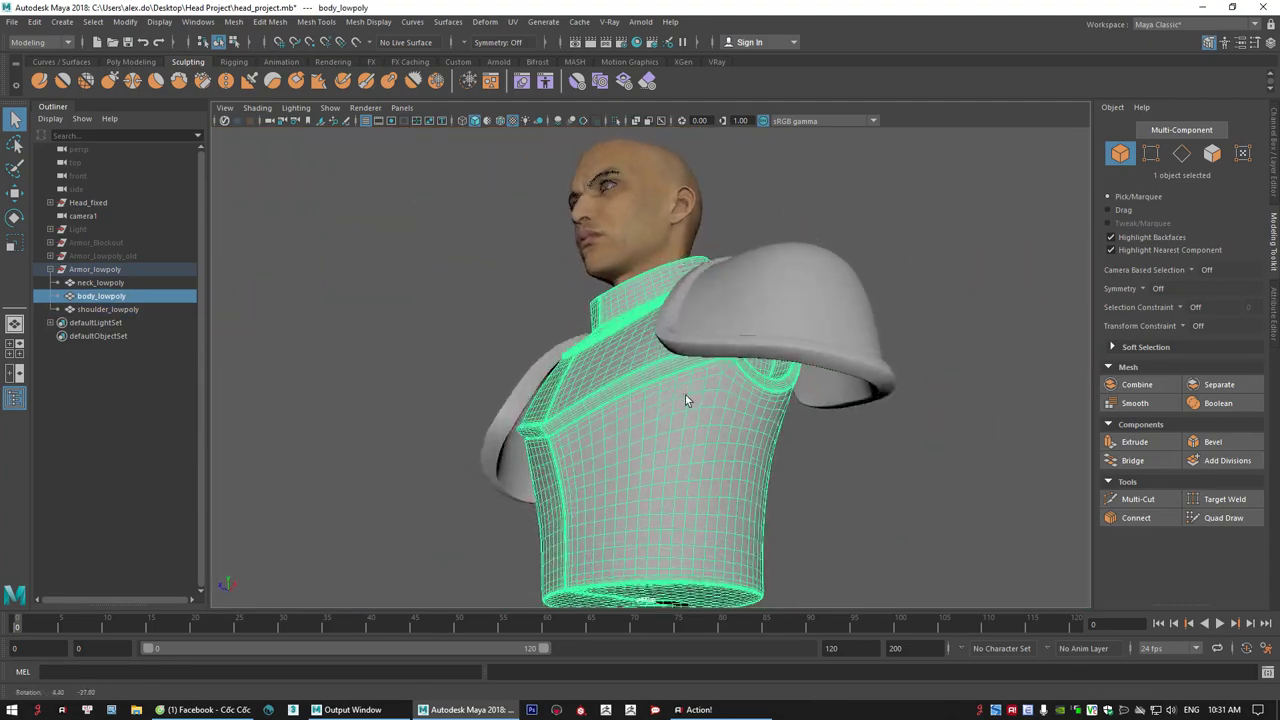
- Isolate body_lowpoly and examine its wireframe around the armhole and chest ridge
left_click(616, 121)
left_click_drag(700, 275, 570, 350, "alt")
left_click(895, 409)
left_click(725, 390)
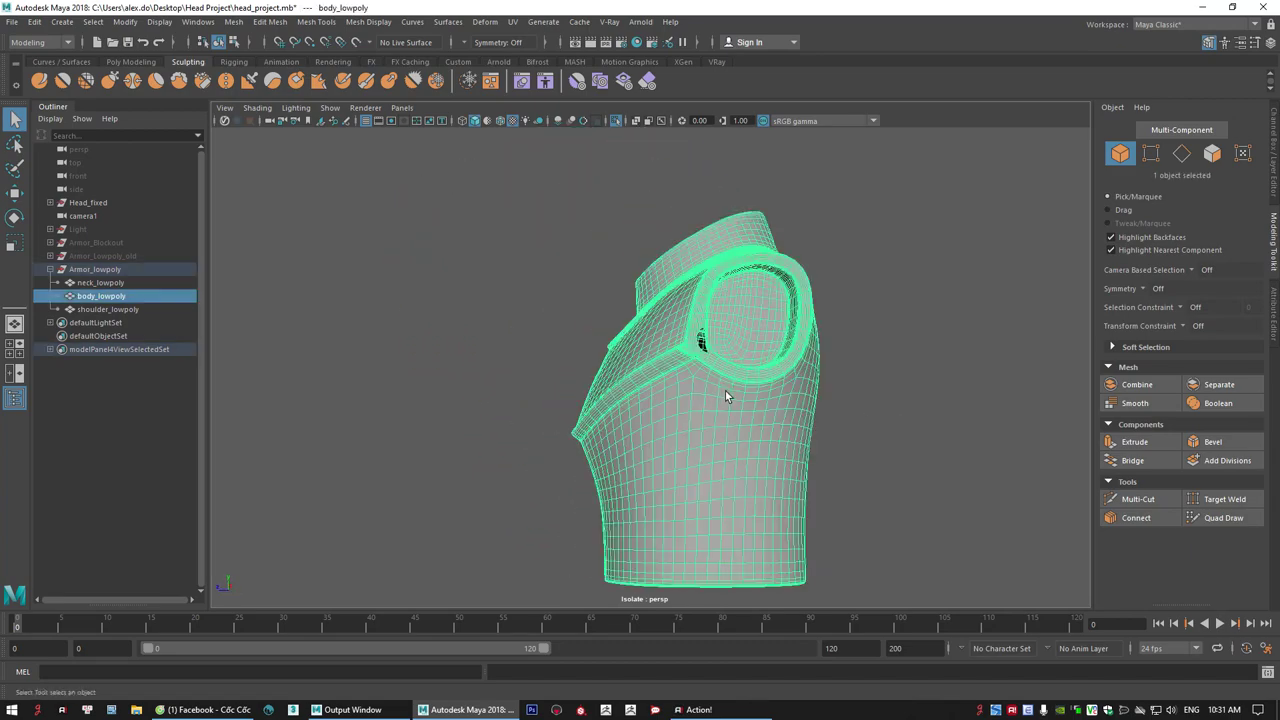
left_click_drag(725, 390, 670, 396, "alt")
right_click_drag(670, 396, 766, 463, "alt")
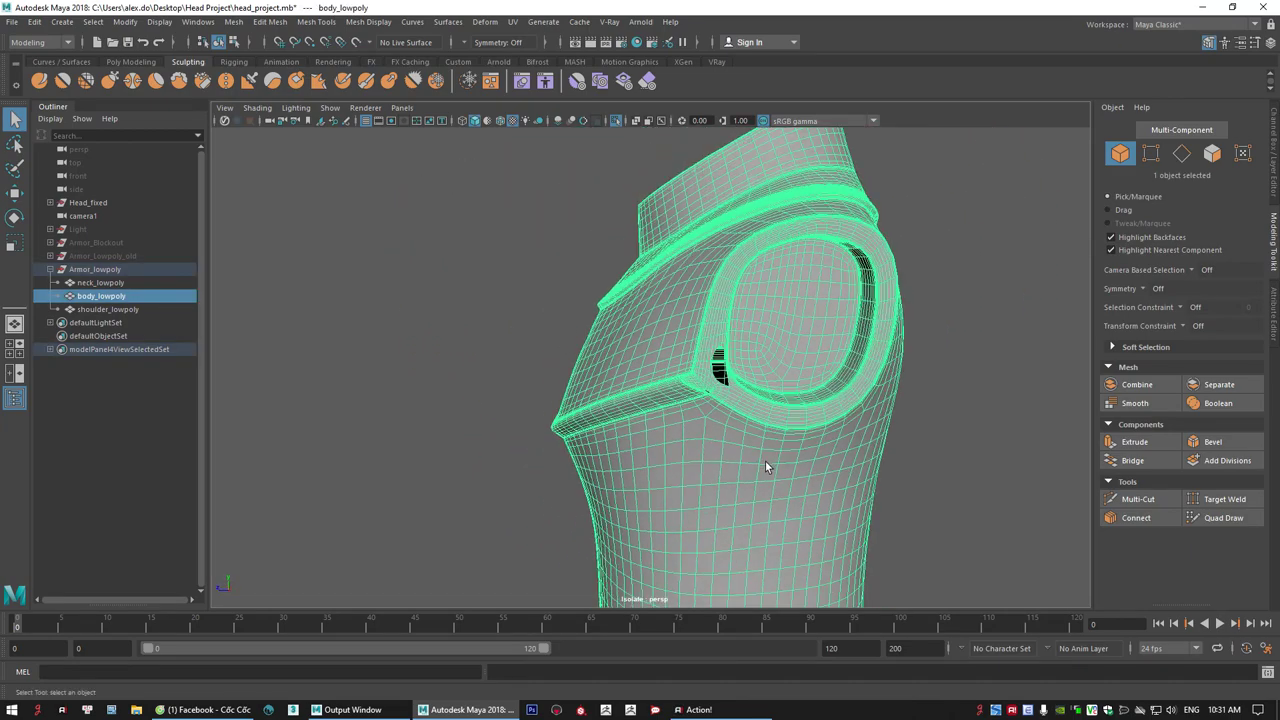
left_click_drag(766, 463, 774, 406, "alt")
middle_click_drag(723, 339, 668, 383, "alt")
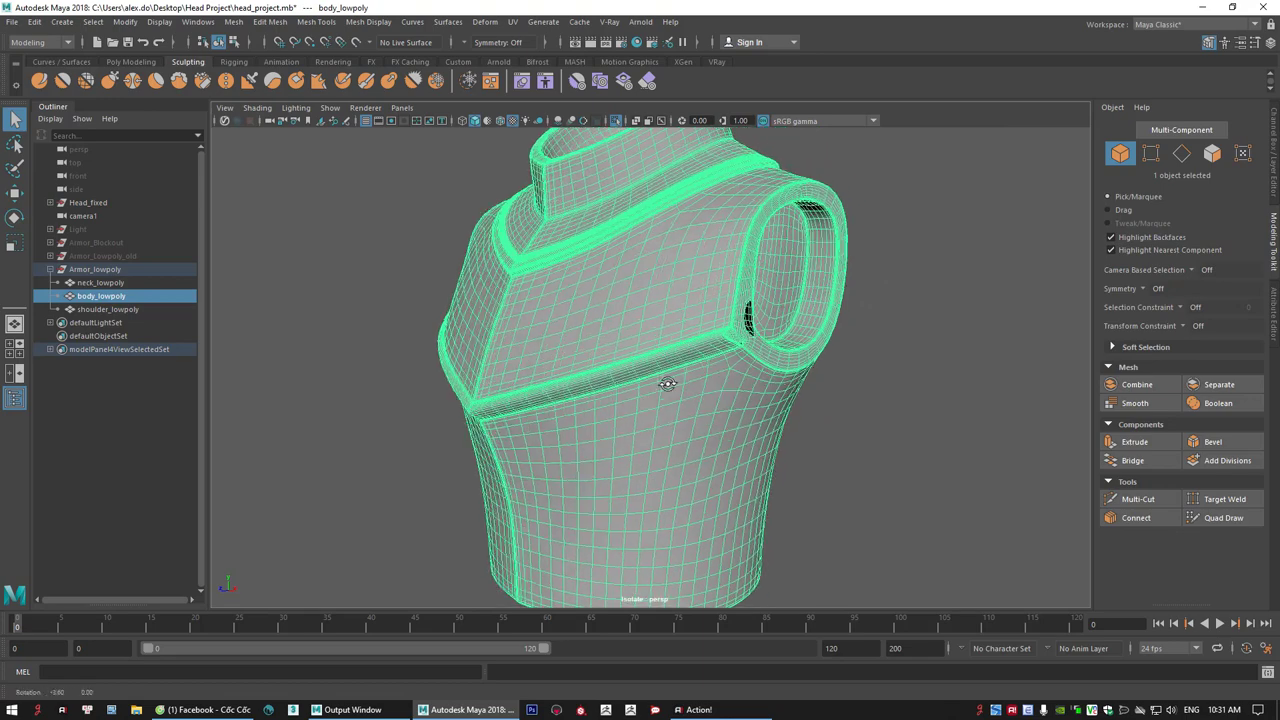
left_click_drag(668, 383, 698, 375, "alt")
- Fill the open hole beside the body mesh's armhole with the Fill Hole command
left_click(275, 24)
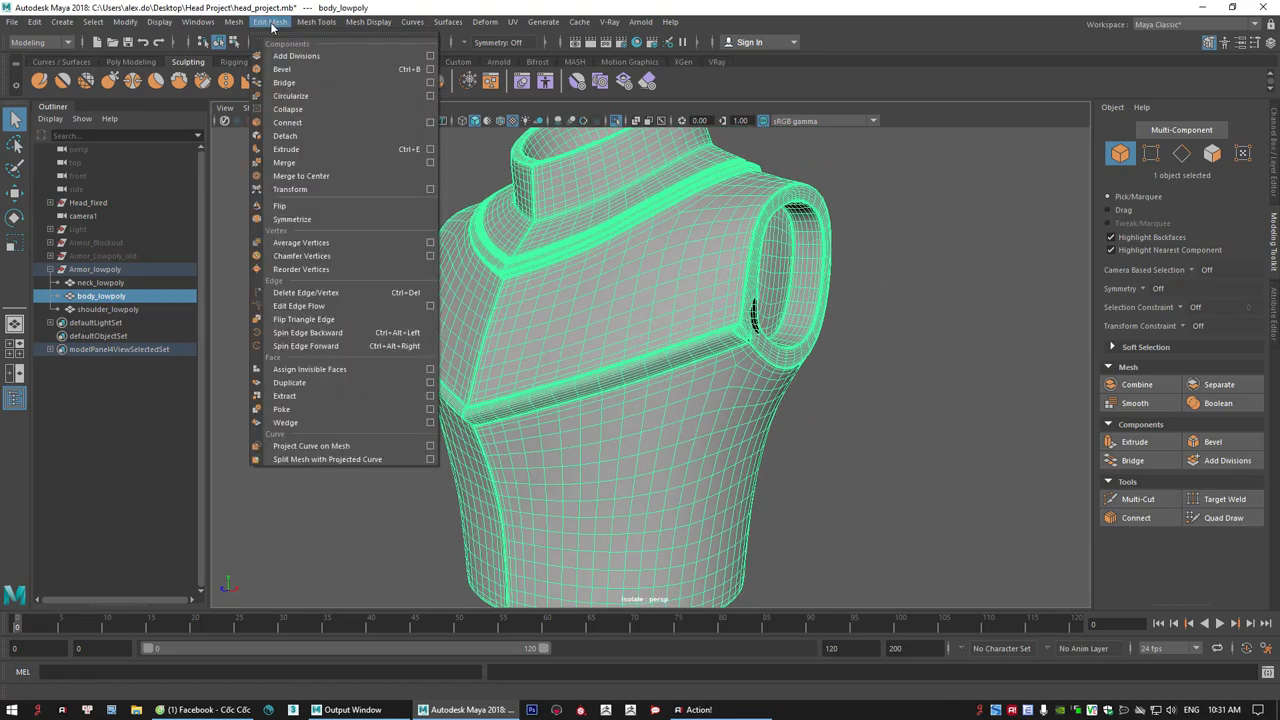
mouse_move(233, 22)
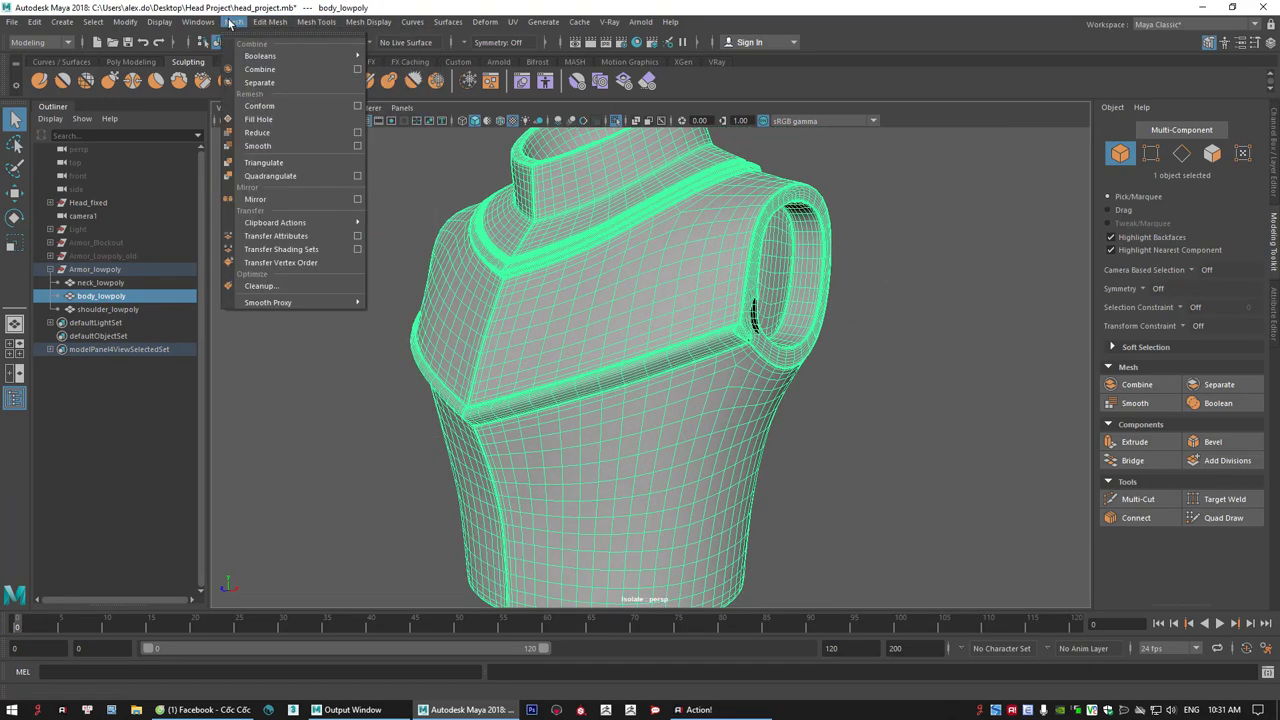
left_click(298, 119)
left_click_drag(385, 151, 836, 345, "alt")
right_click_drag(836, 345, 499, 364, "alt")
left_click_drag(543, 436, 553, 467, "alt")
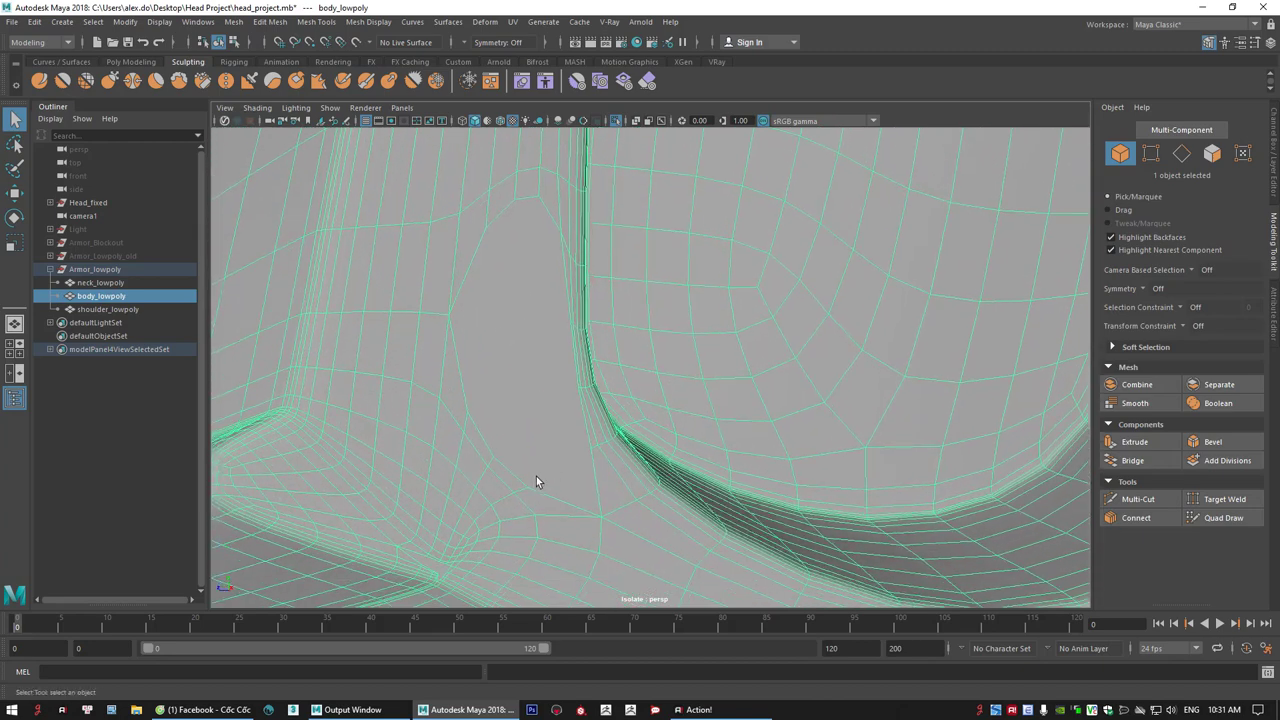
- Join two facing vertices at the narrow lower end of the filled face with a new edge and collapse that edge
right_click_drag(543, 470, 480, 340)
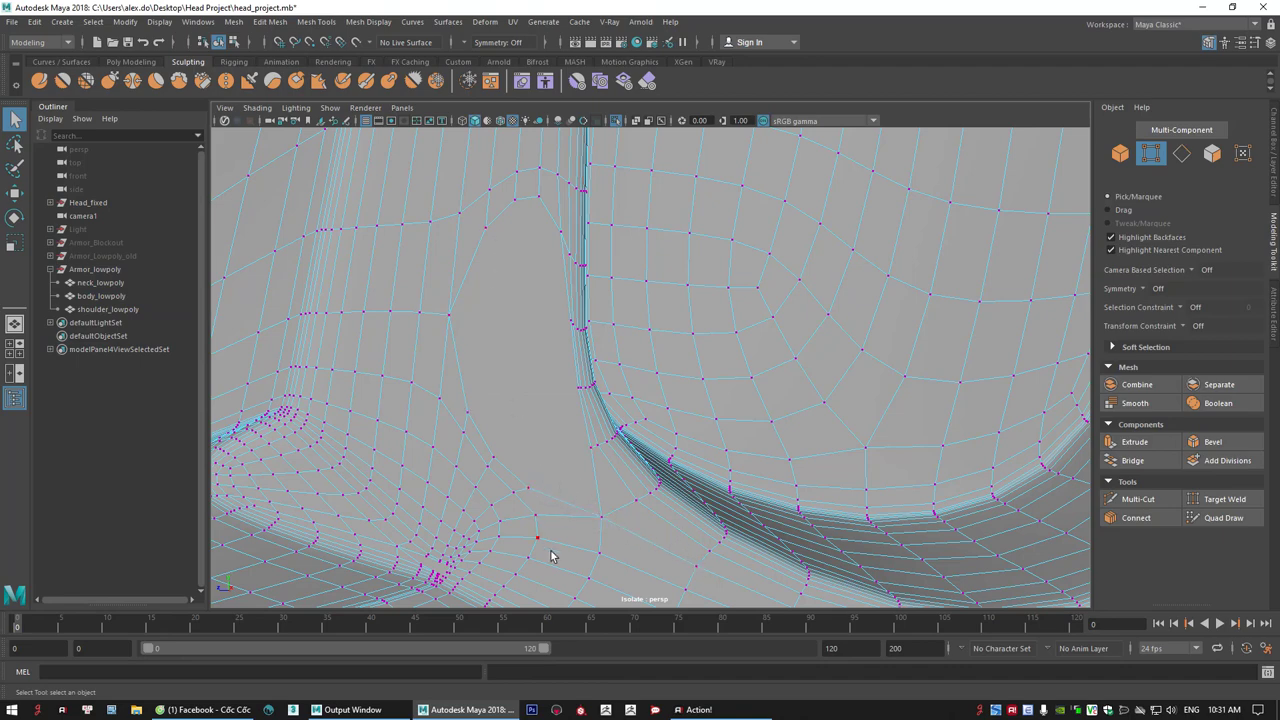
left_click(533, 495)
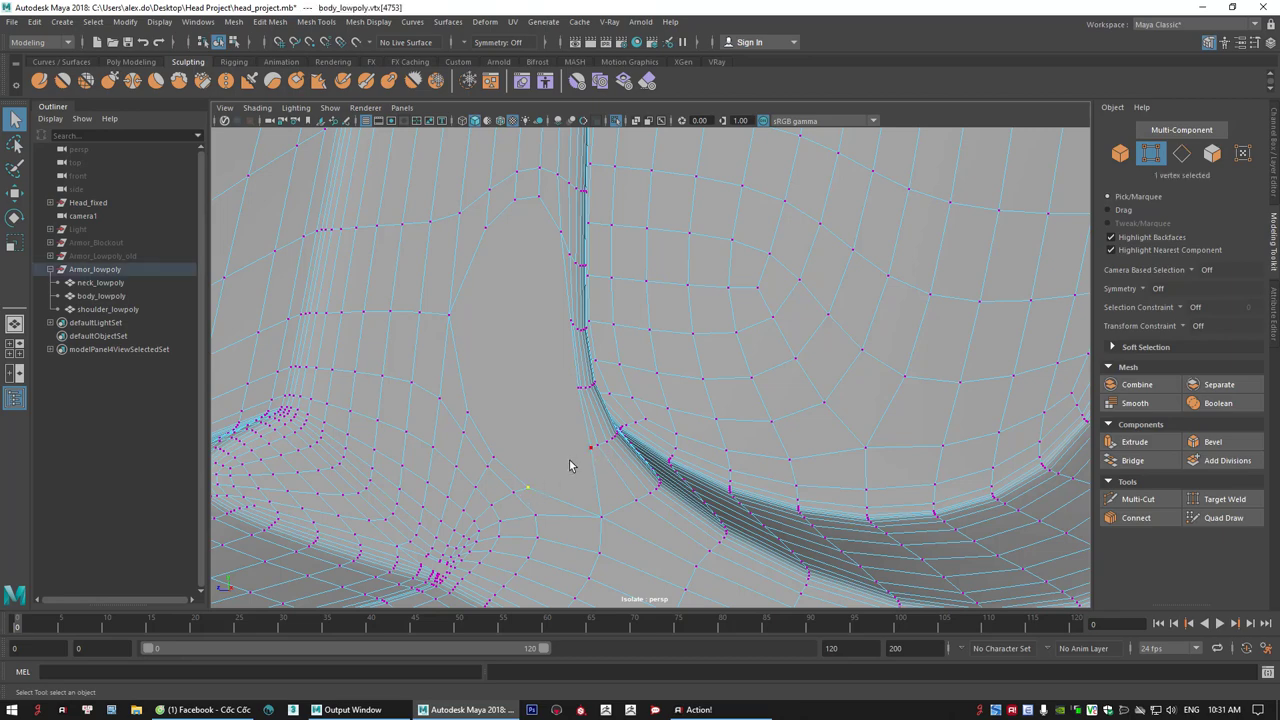
left_click(592, 447, "shift")
left_click(1135, 499)
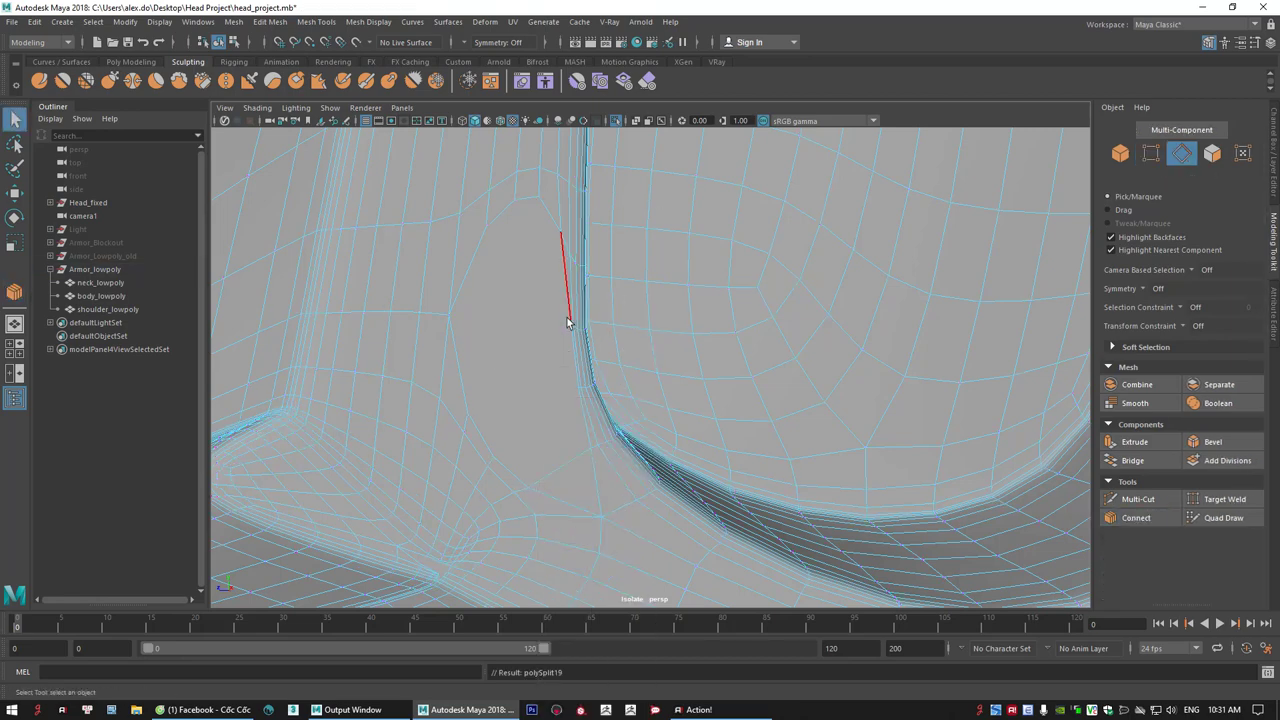
left_click(563, 468)
right_click_drag(563, 468, 545, 364, "shift")
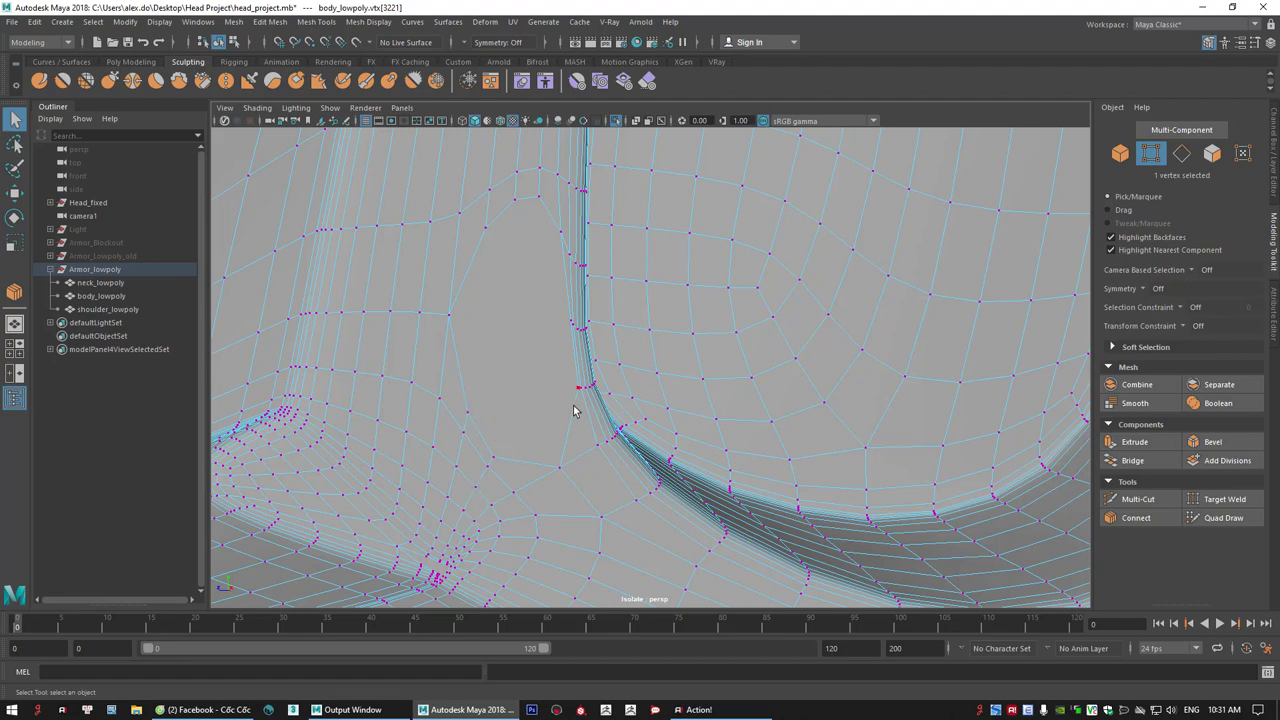
- Merge the next pair of facing vertices across the filled face into one central vertex
left_click_drag(575, 393, 514, 446, "alt")
right_click_drag(512, 441, 466, 192, "shift")
left_click(551, 266)
left_click_drag(500, 289, 495, 409, "alt")
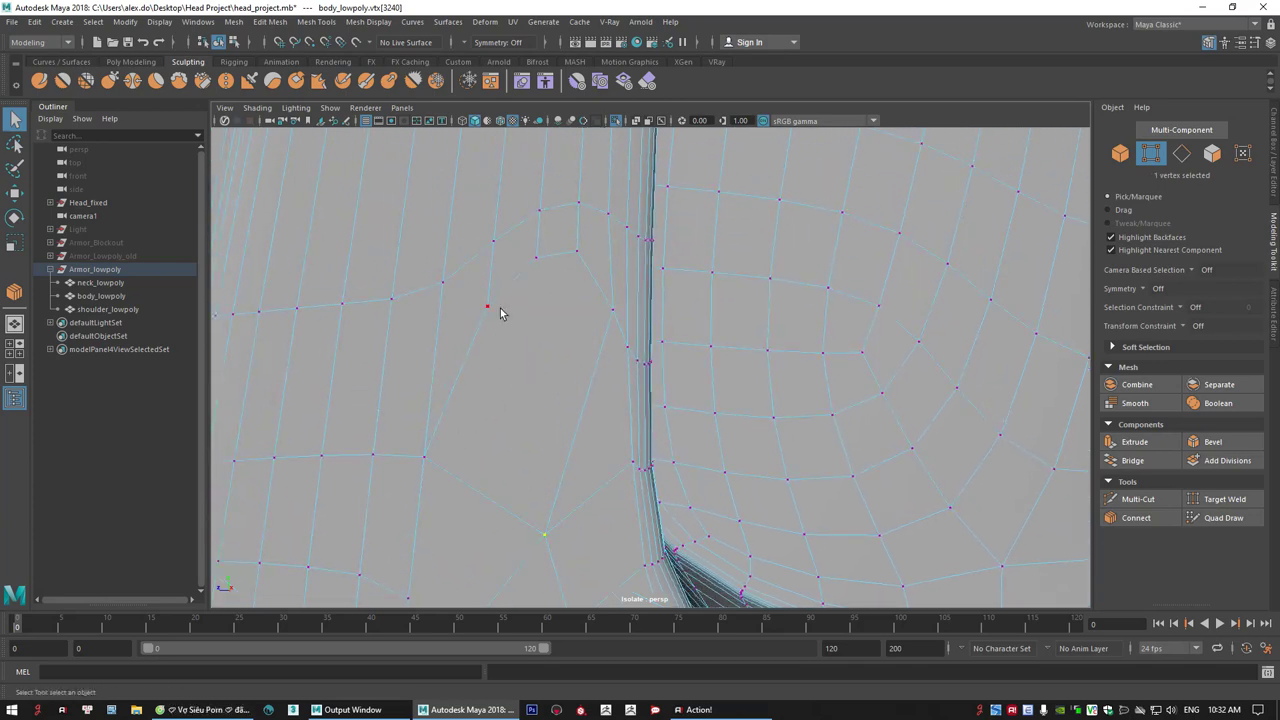
- Move the vertices on both sides of the filled face down and connect the one farther from the armhole to the merged vertex
key("w")
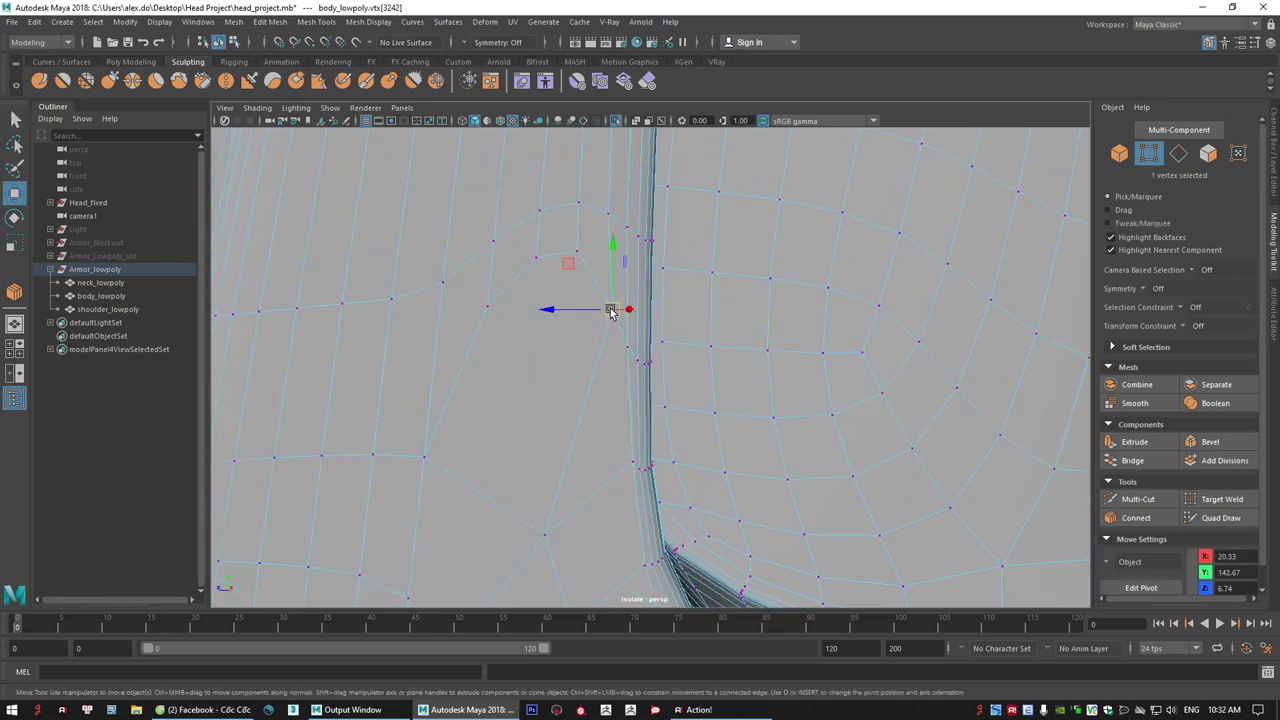
left_click(597, 362)
left_click(487, 307)
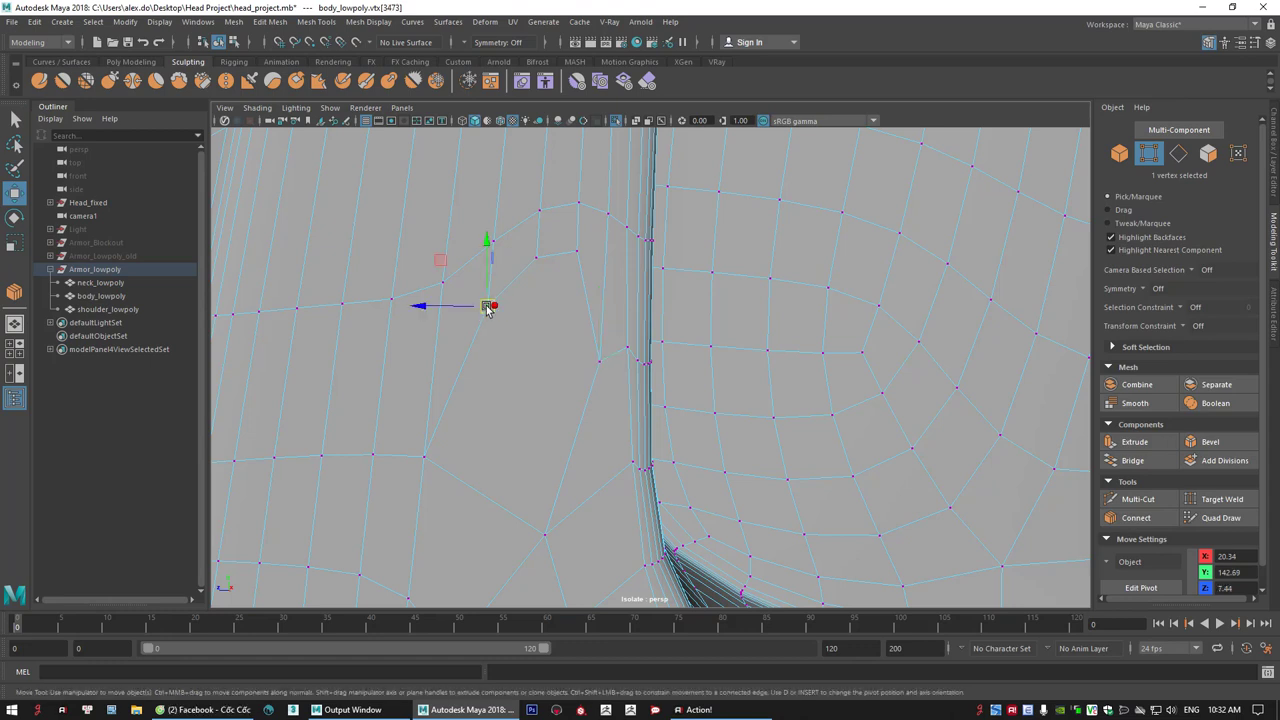
left_click_drag(443, 265, 445, 358)
left_click(545, 534, "shift")
left_click(1135, 518)
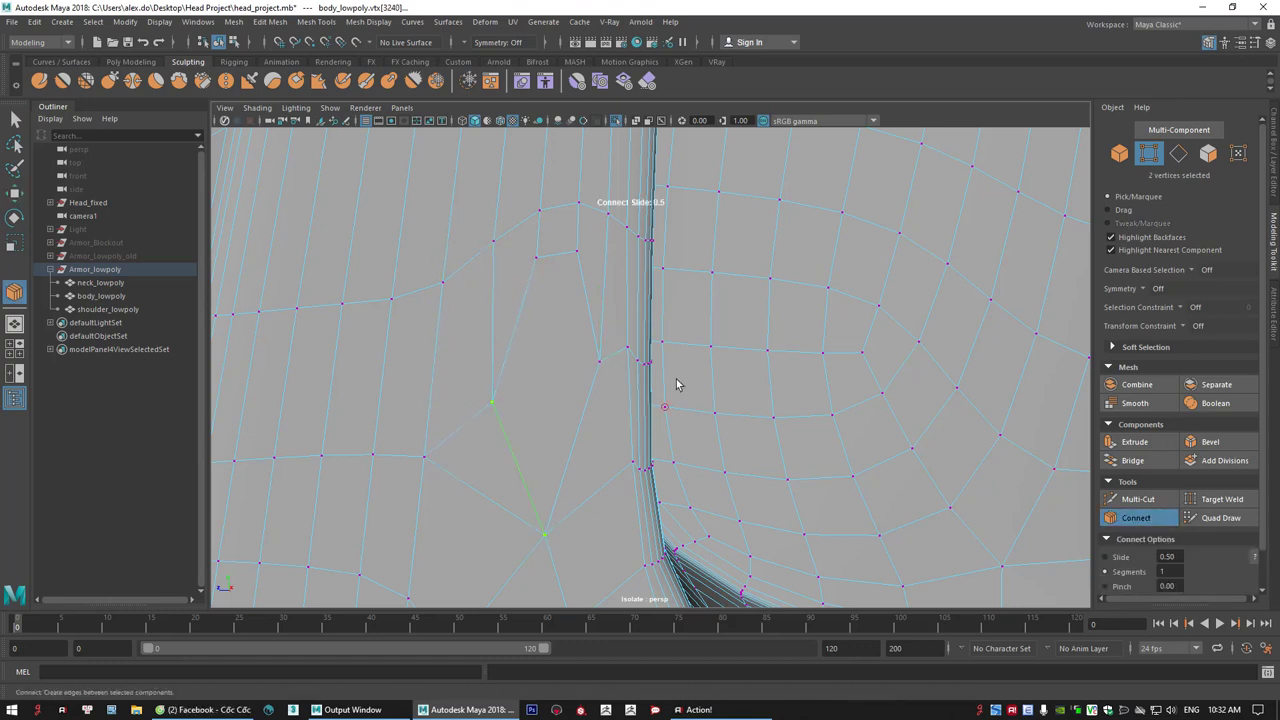
key("q")
- Move the two upper vertices of the filled face down into line with the lowered side vertices
left_click(540, 262)
key("w")
left_click(599, 363)
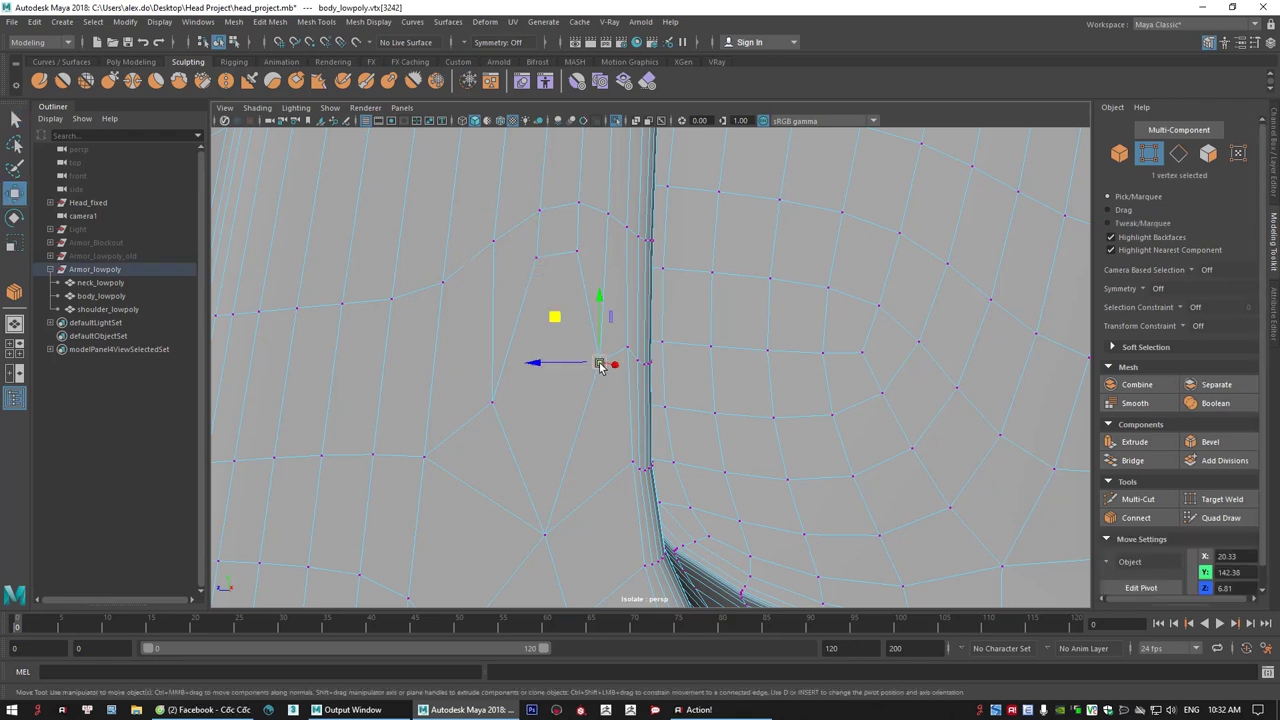
left_click(578, 252)
left_click_drag(532, 208, 528, 319)
left_click(534, 260)
left_click_drag(489, 210, 484, 339)
- Connect the two vertices moved down along the filled face's upper row to the merged vertex below with new edges
left_click(545, 535, "shift")
left_click(574, 363, "shift")
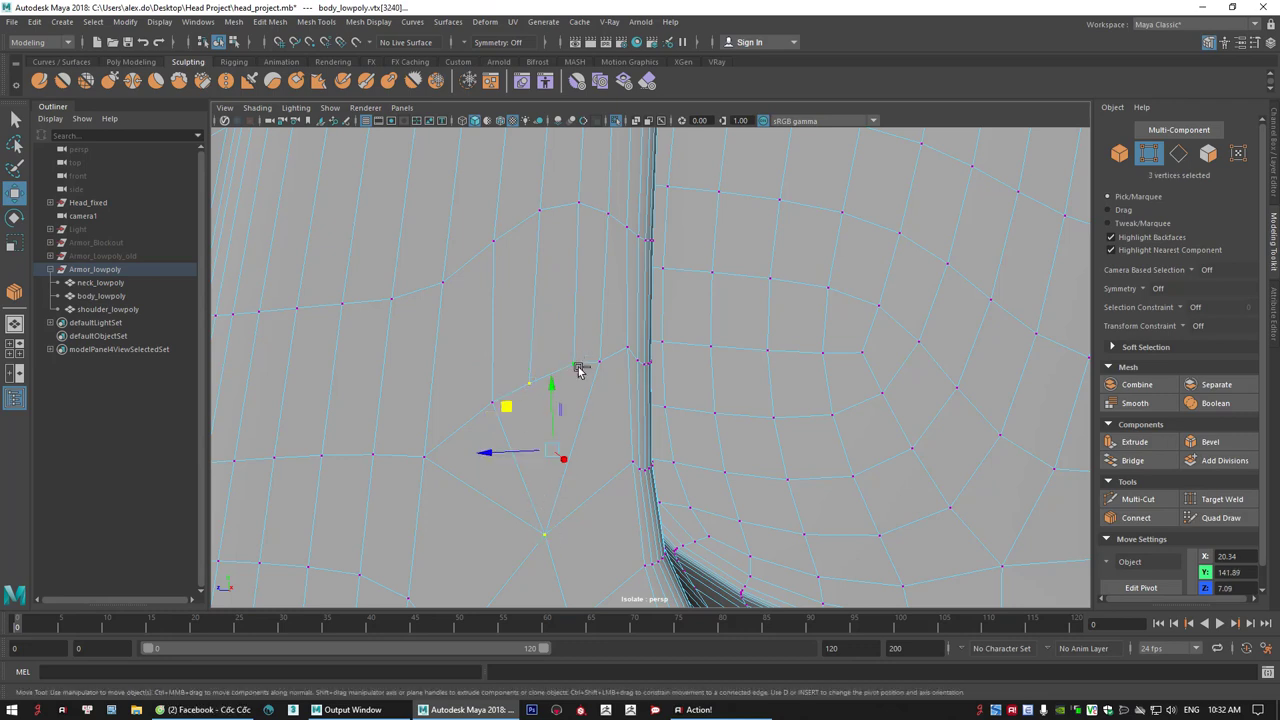
left_click(1138, 519)
key("q")
left_click(531, 384)
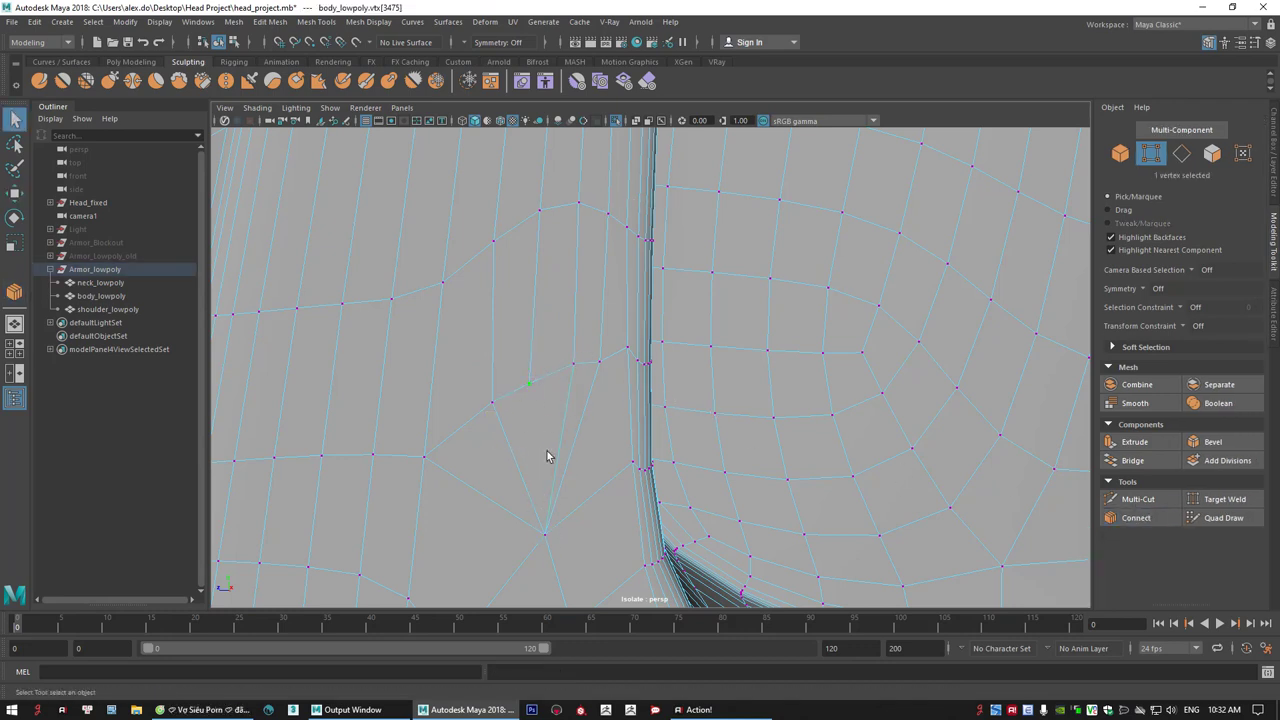
left_click(546, 536, "shift")
left_click(1134, 517)
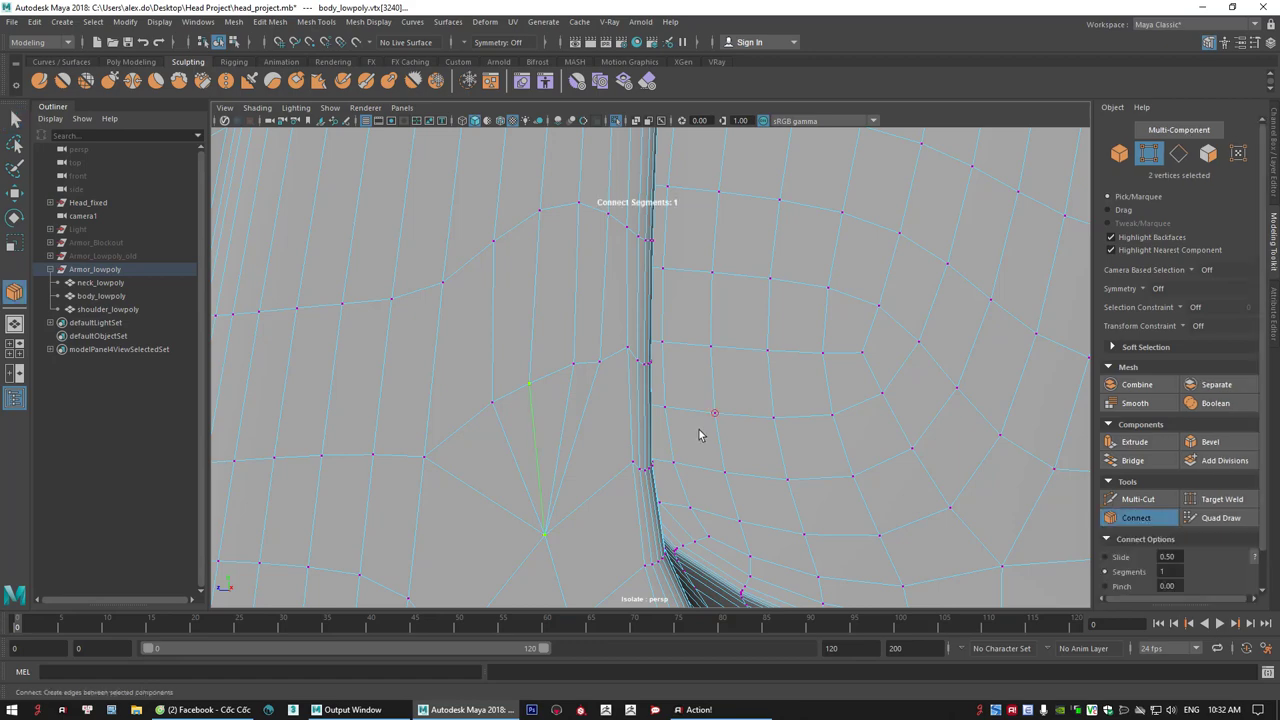
key("q")
right_click_drag(700, 434, 520, 414, "alt")
right_click_drag(603, 424, 643, 438, "alt")
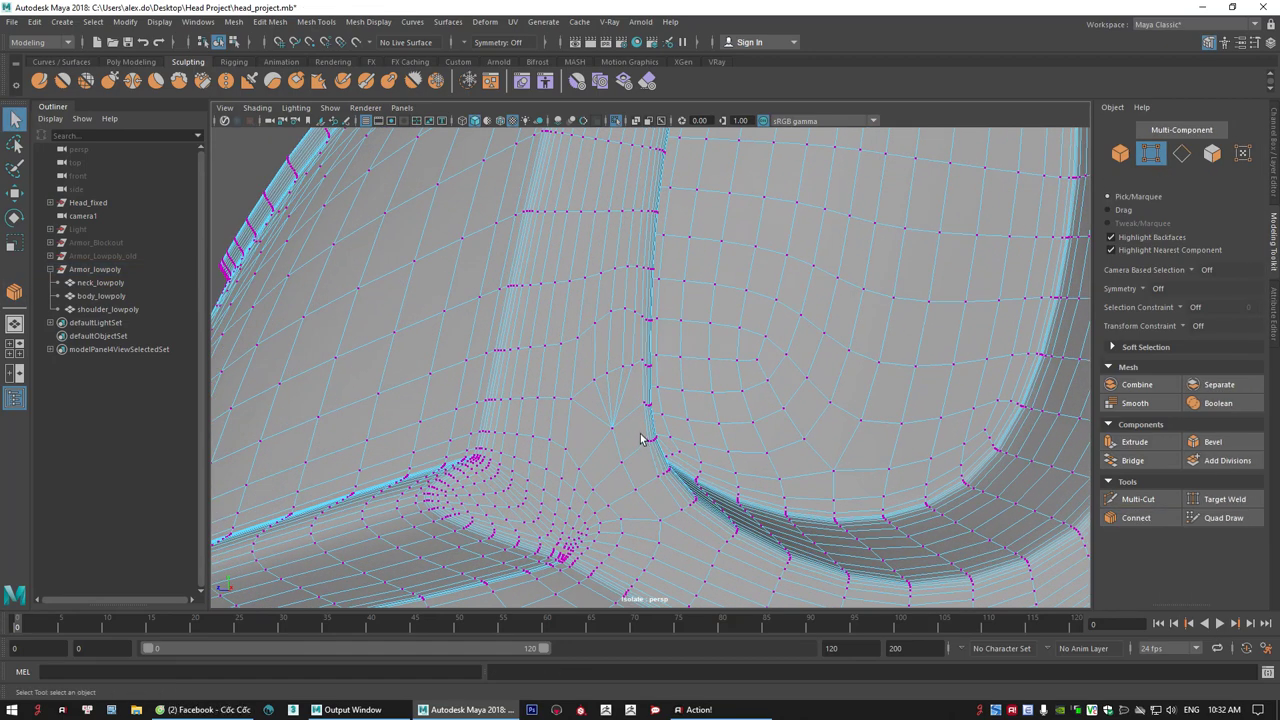
- Merge the closely spaced vertices at the crowded lower corner of the body mesh, below the armhole
left_click_drag(614, 456, 597, 457, "alt")
middle_click_drag(590, 458, 600, 423, "alt")
right_click_drag(600, 423, 435, 389, "alt")
left_click(427, 500)
left_click(440, 476, "shift")
left_click(466, 512)
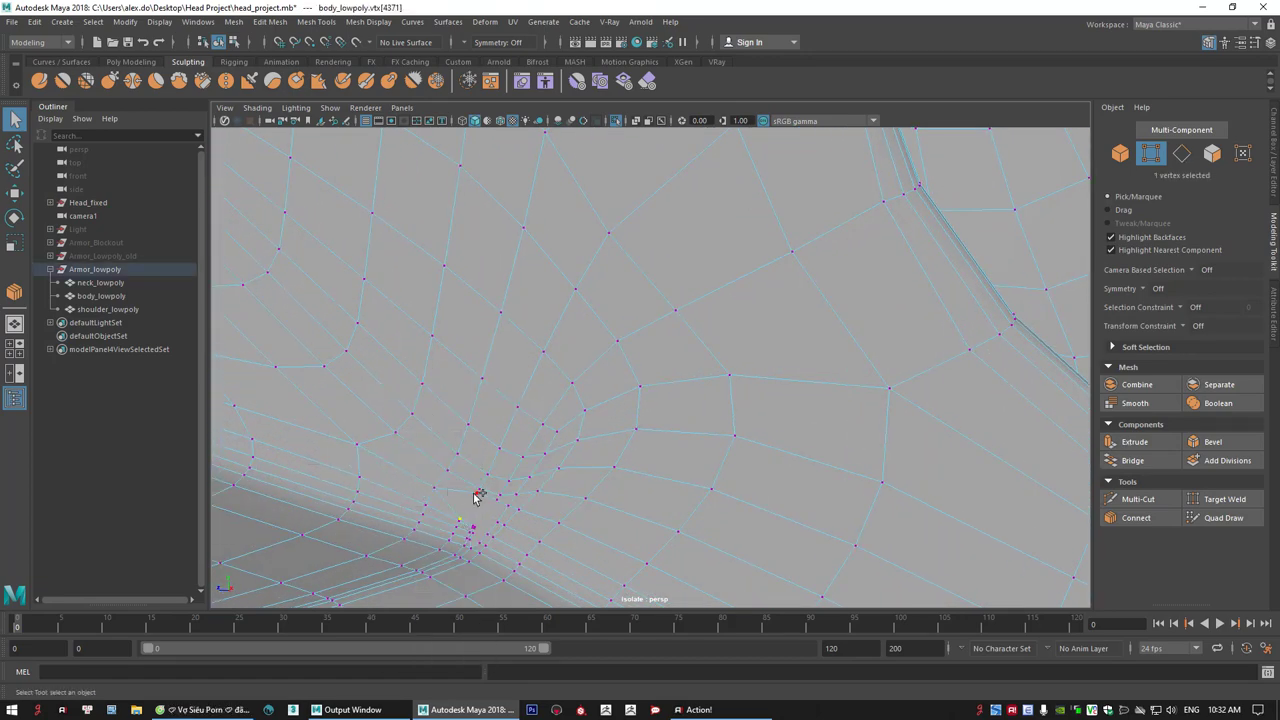
right_click_drag(459, 508, 469, 384, "shift")
left_click_drag(494, 457, 500, 466, "alt")
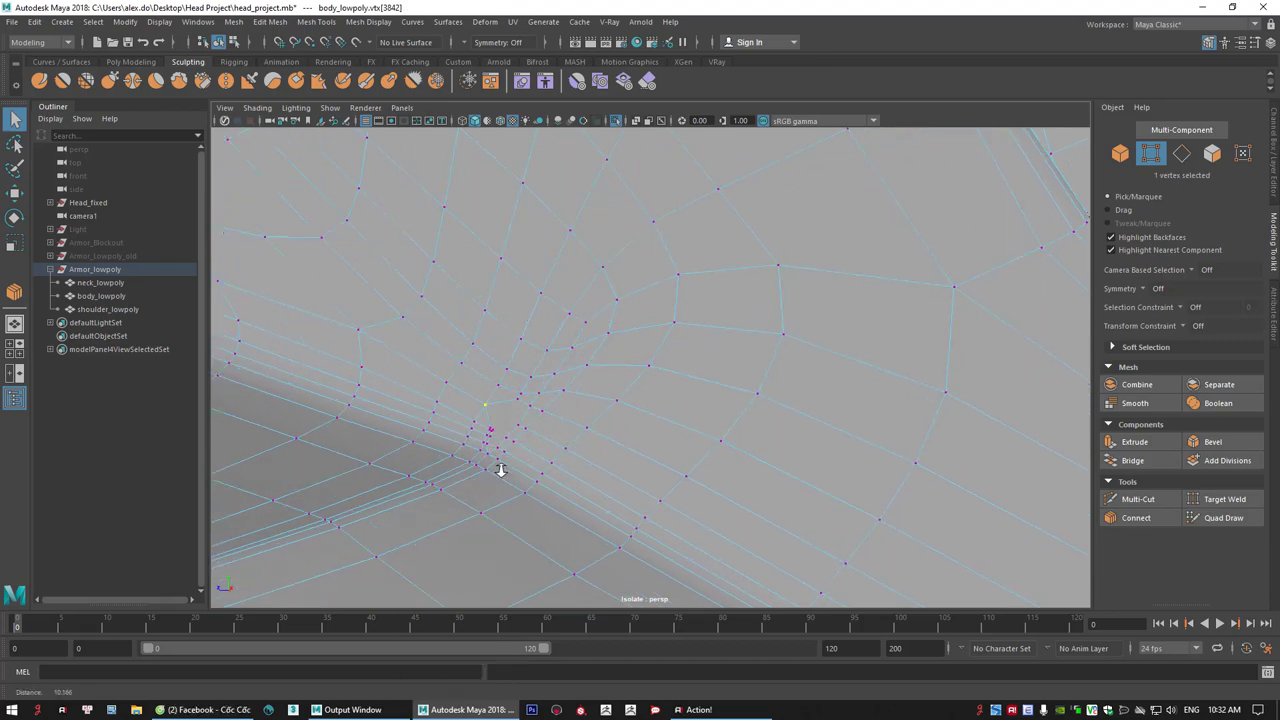
right_click_drag(500, 466, 522, 488, "alt")
middle_click_drag(396, 475, 414, 463, "alt")
right_click_drag(414, 463, 378, 388, "alt")
left_click(352, 460)
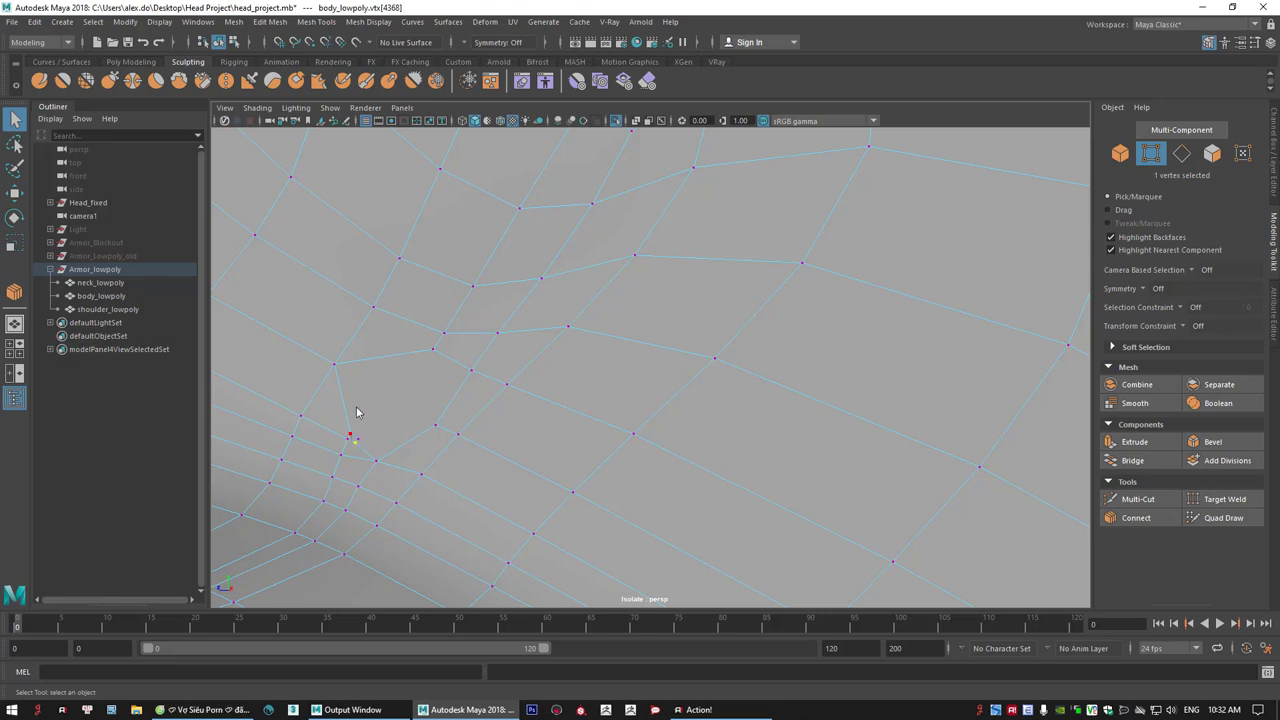
- Delete the stray edges beside the merged vertices at the lower corner of the body mesh
right_click_drag(356, 365, 370, 312)
left_click(388, 334)
left_click(357, 437)
key("ctrl+Delete")
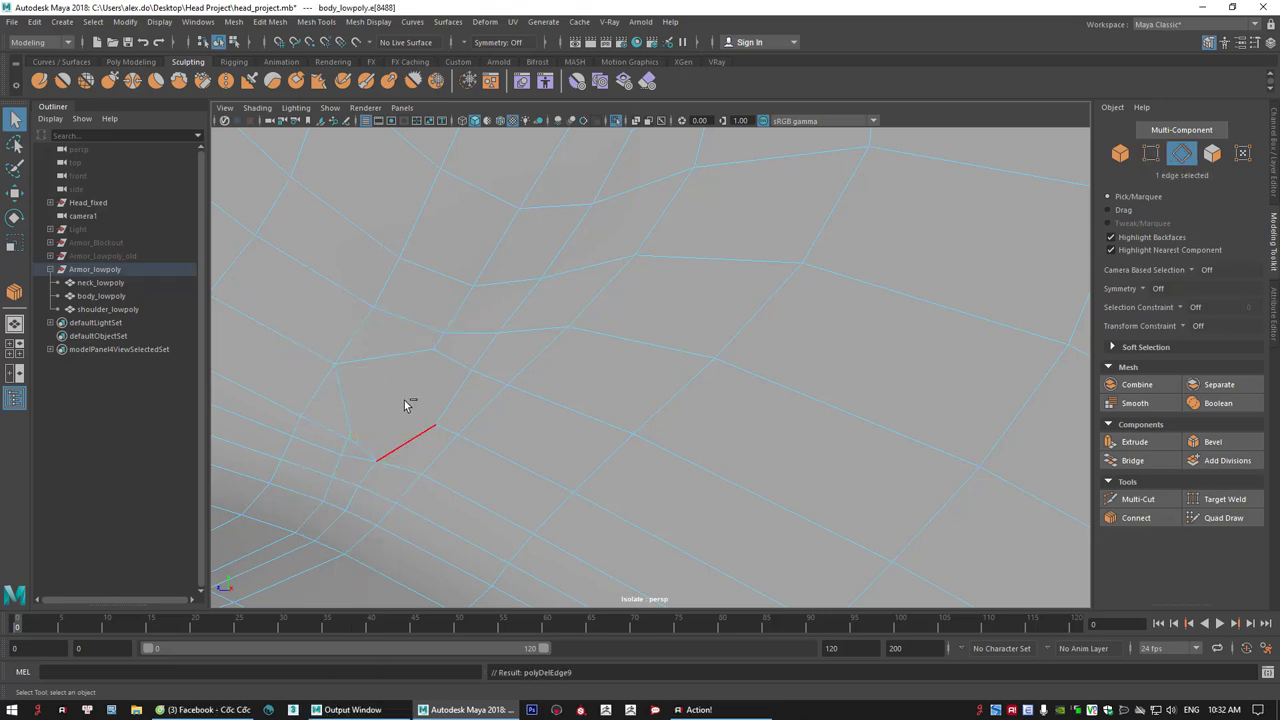
key("Delete")
- Connect the corner vertices across the opened face with two new edges that meet at the vertex nearer the armhole
left_click(343, 408)
right_click_drag(405, 340, 354, 340)
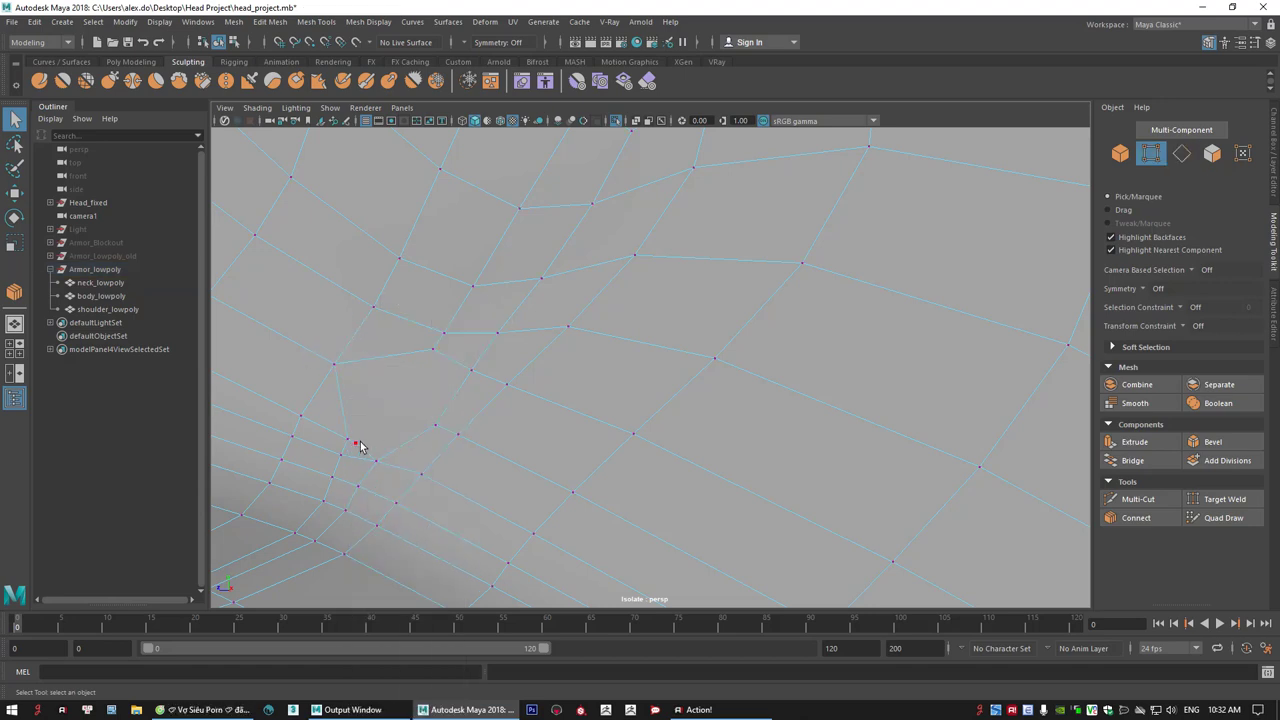
left_click(348, 442)
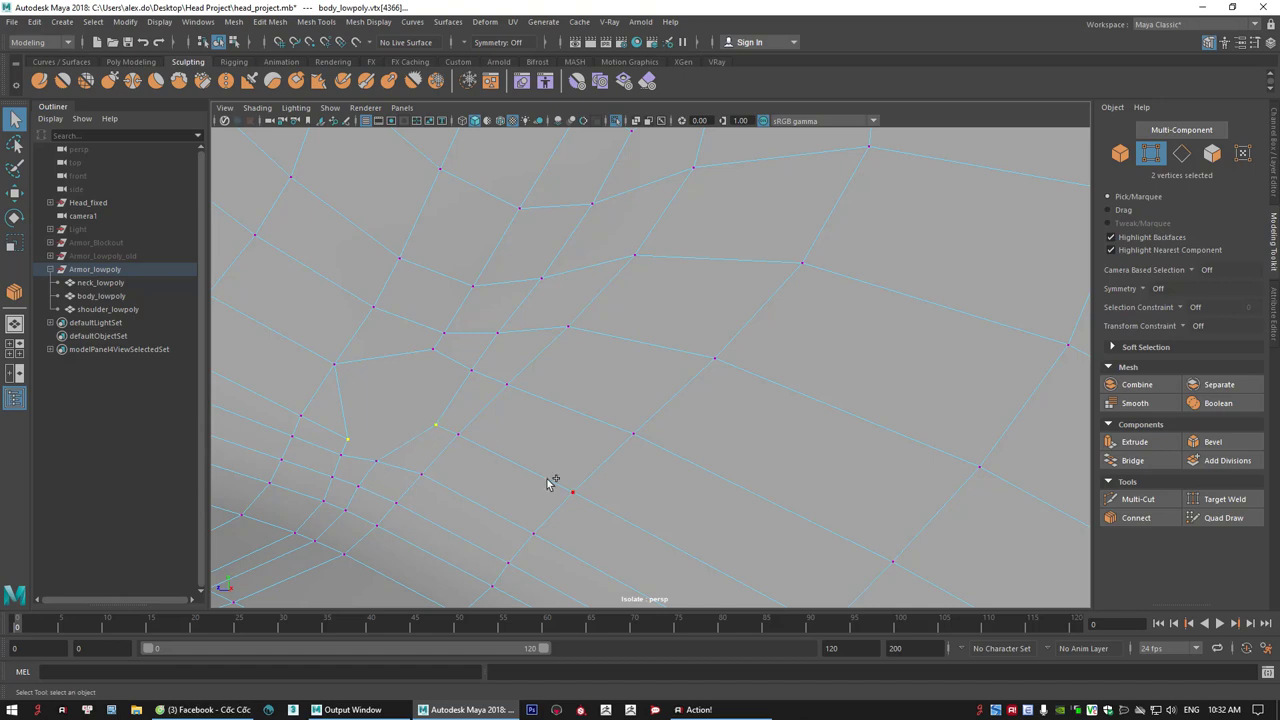
left_click(335, 365)
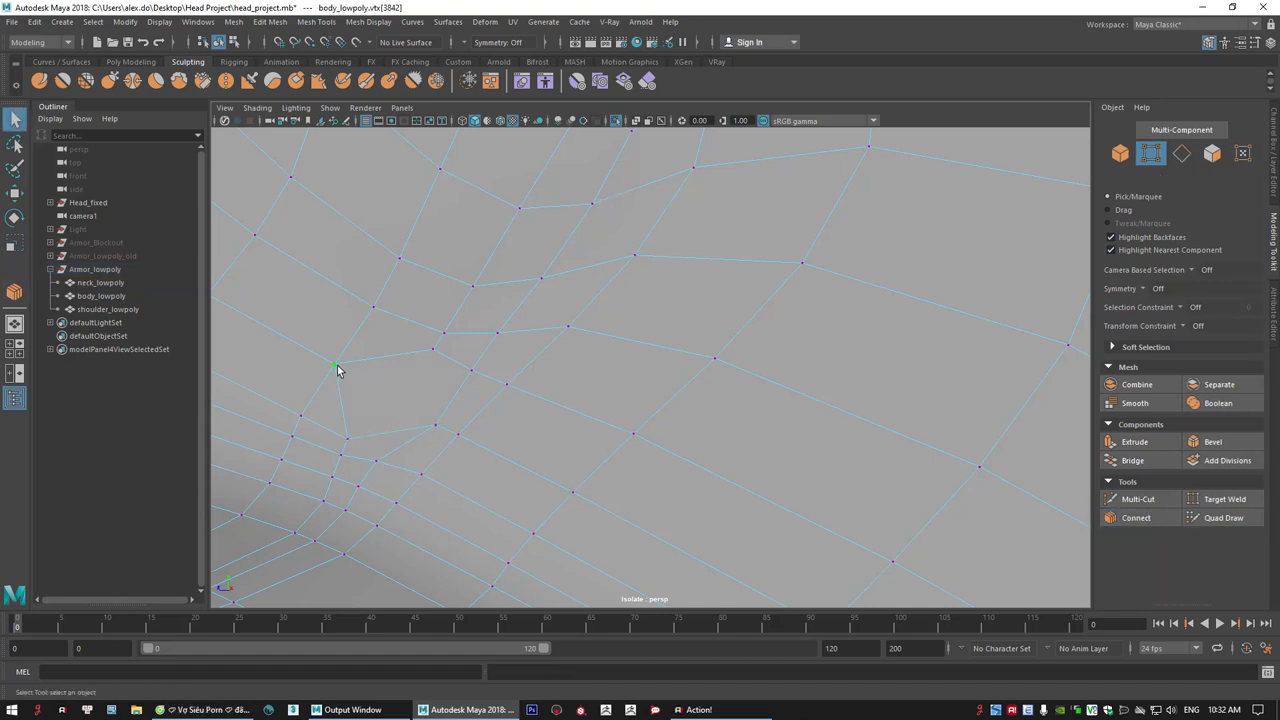
left_click(436, 425, "shift")
left_click(1134, 517)
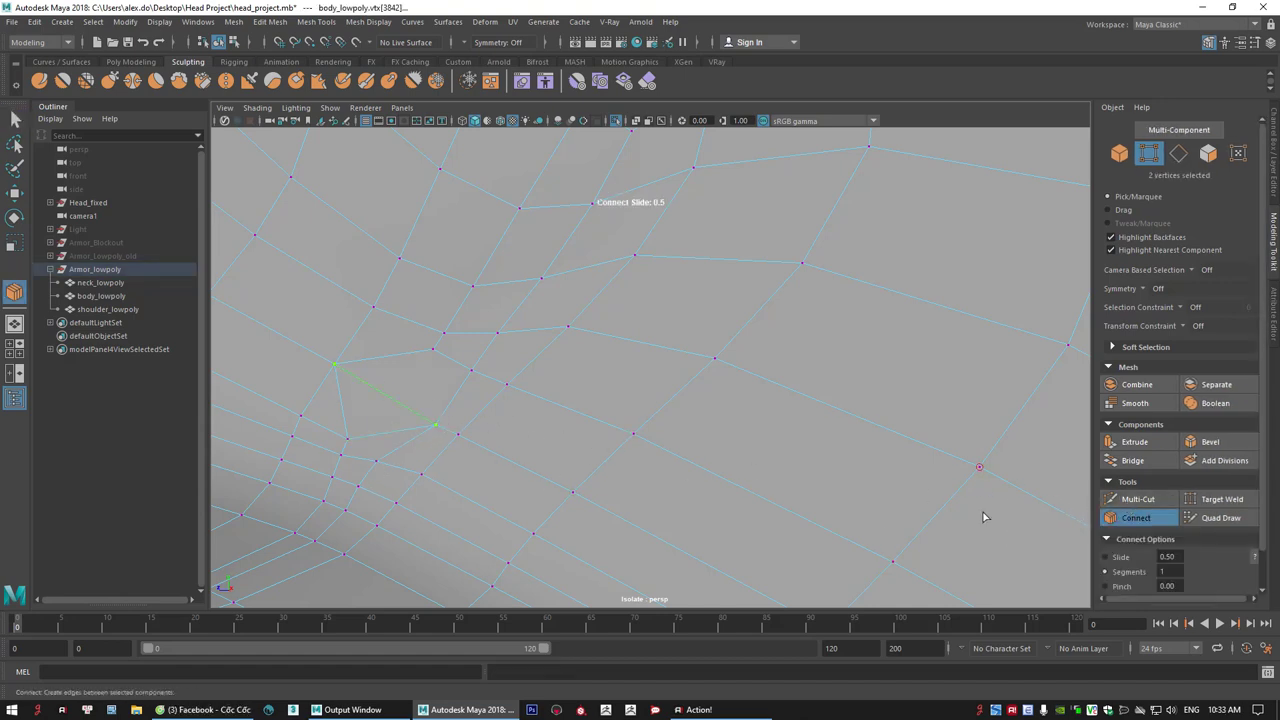
key("q")
- Try to smooth the reworked area beside the armhole with the sculpting Smooth tool and check its brush settings
right_click_drag(568, 413, 486, 403, "alt")
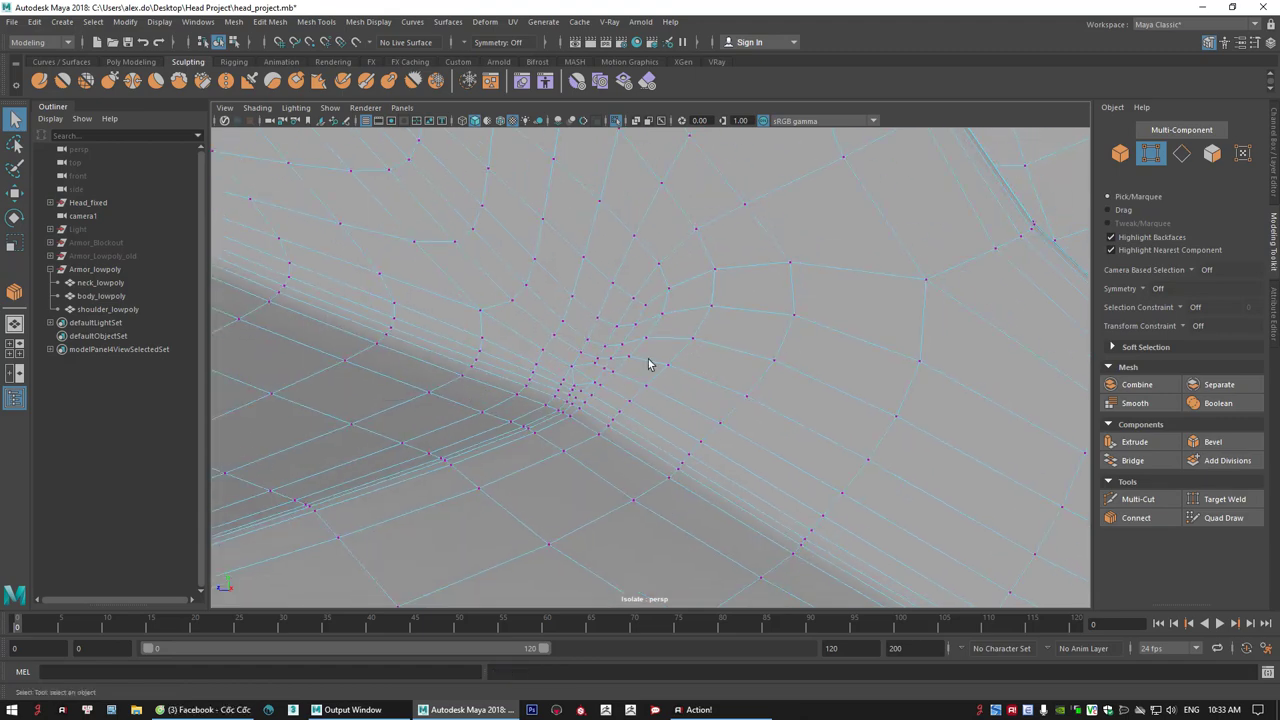
left_click_drag(643, 373, 583, 370, "alt")
right_click_drag(585, 340, 590, 303)
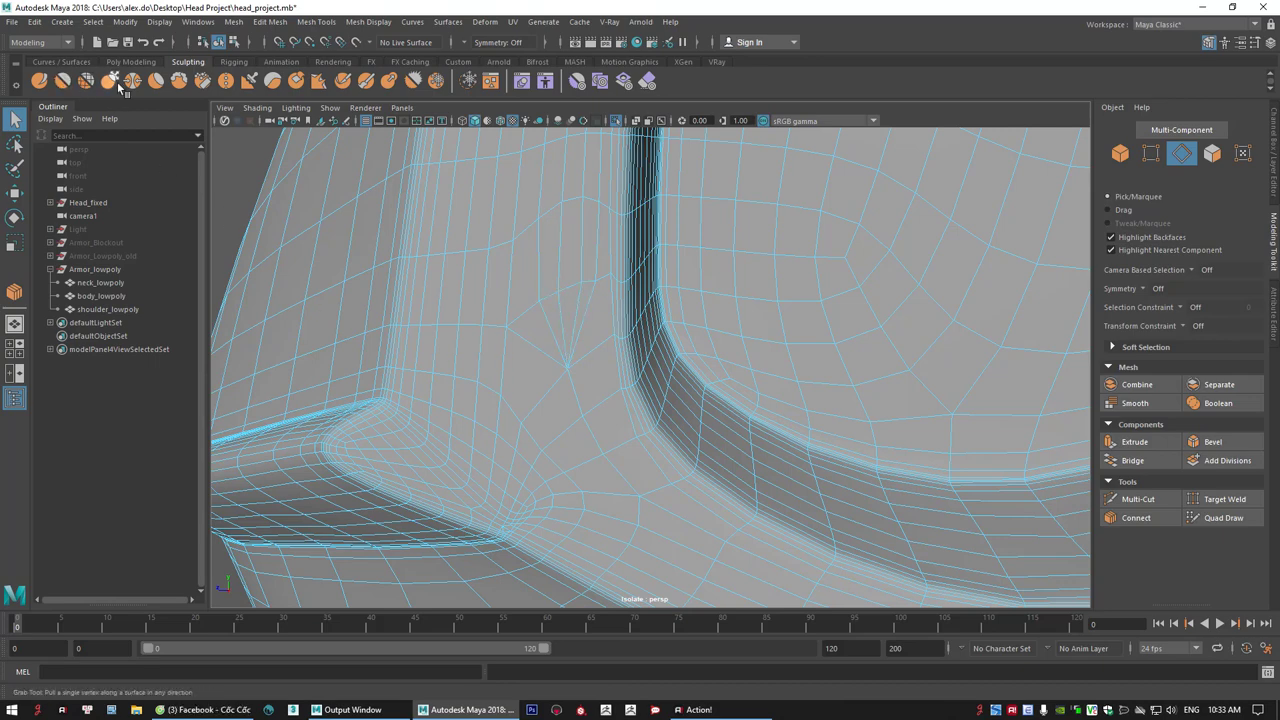
left_click(60, 82)
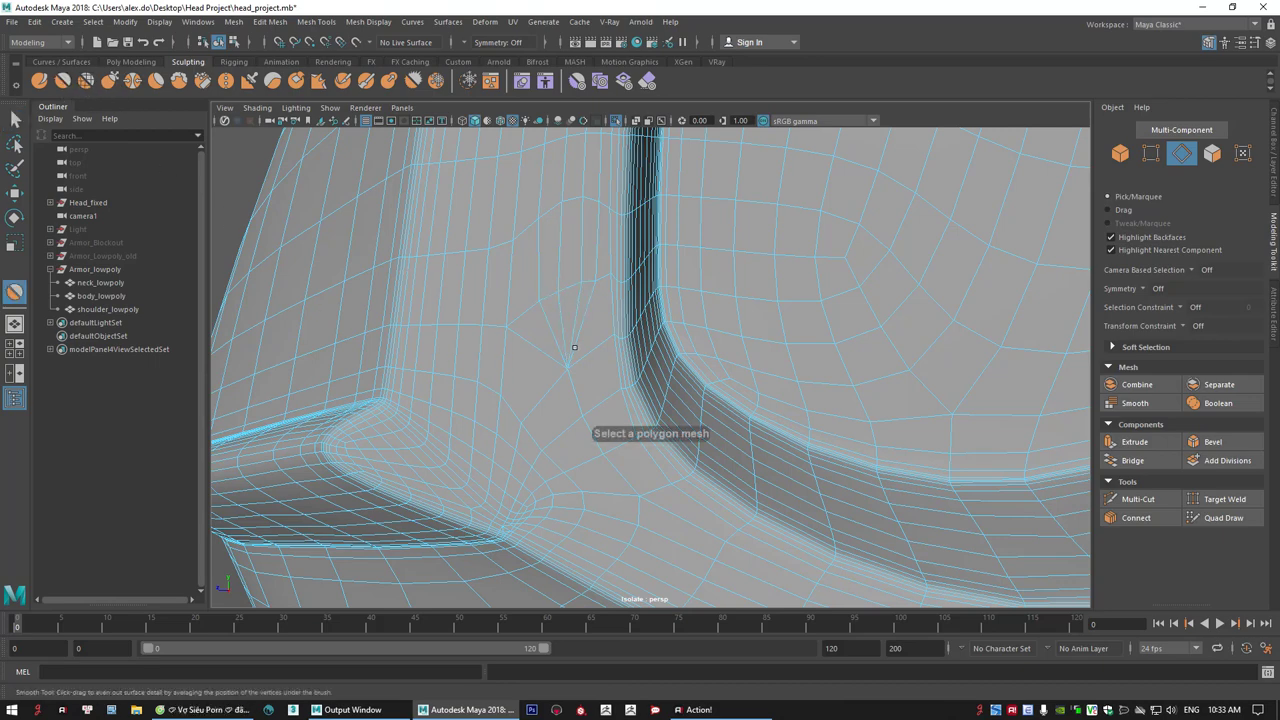
left_click(543, 314)
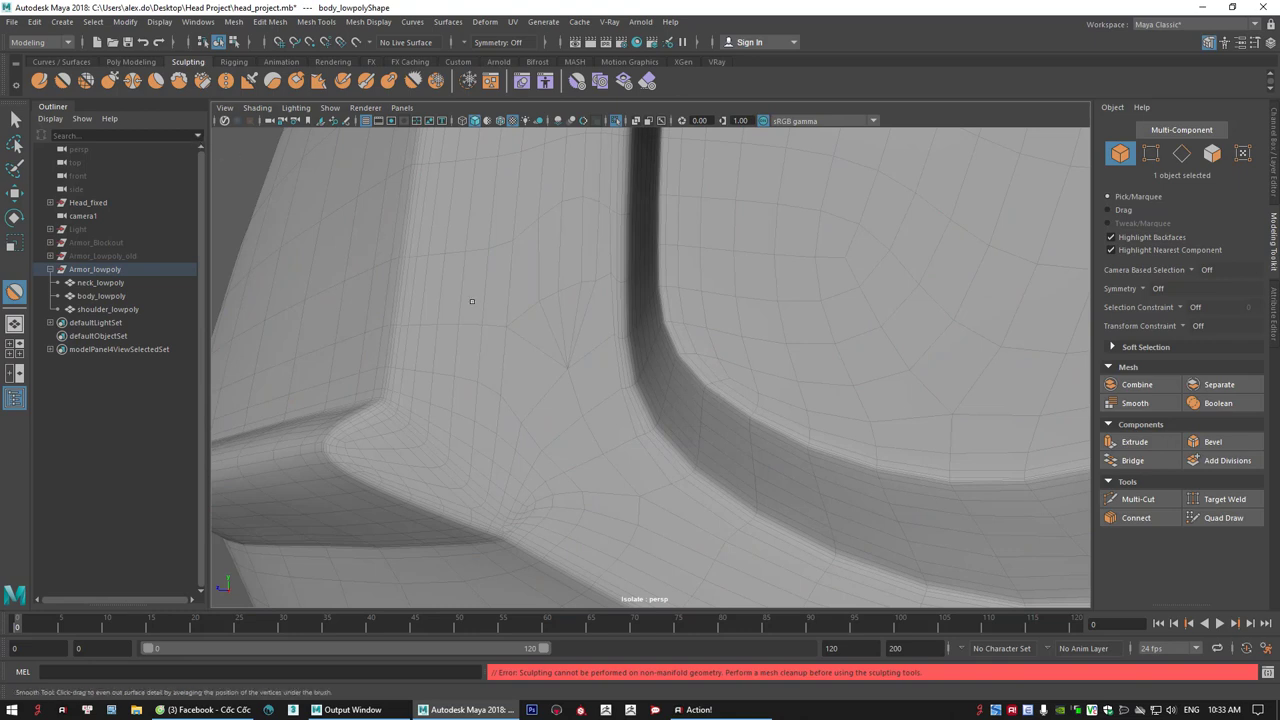
left_click(521, 326)
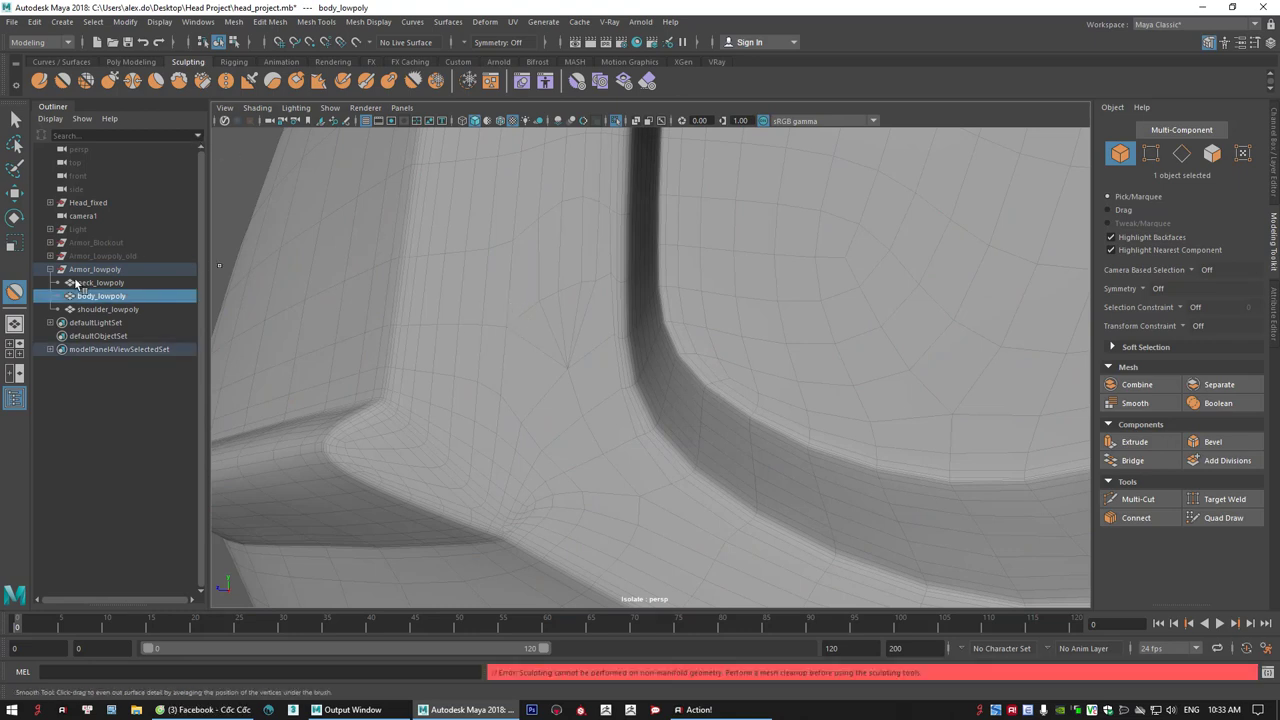
mouse_move(468, 289)
right_mouse_down()
mouse_move(426, 274)
mouse_move(467, 282)
right_mouse_up()
double_click(16, 291)
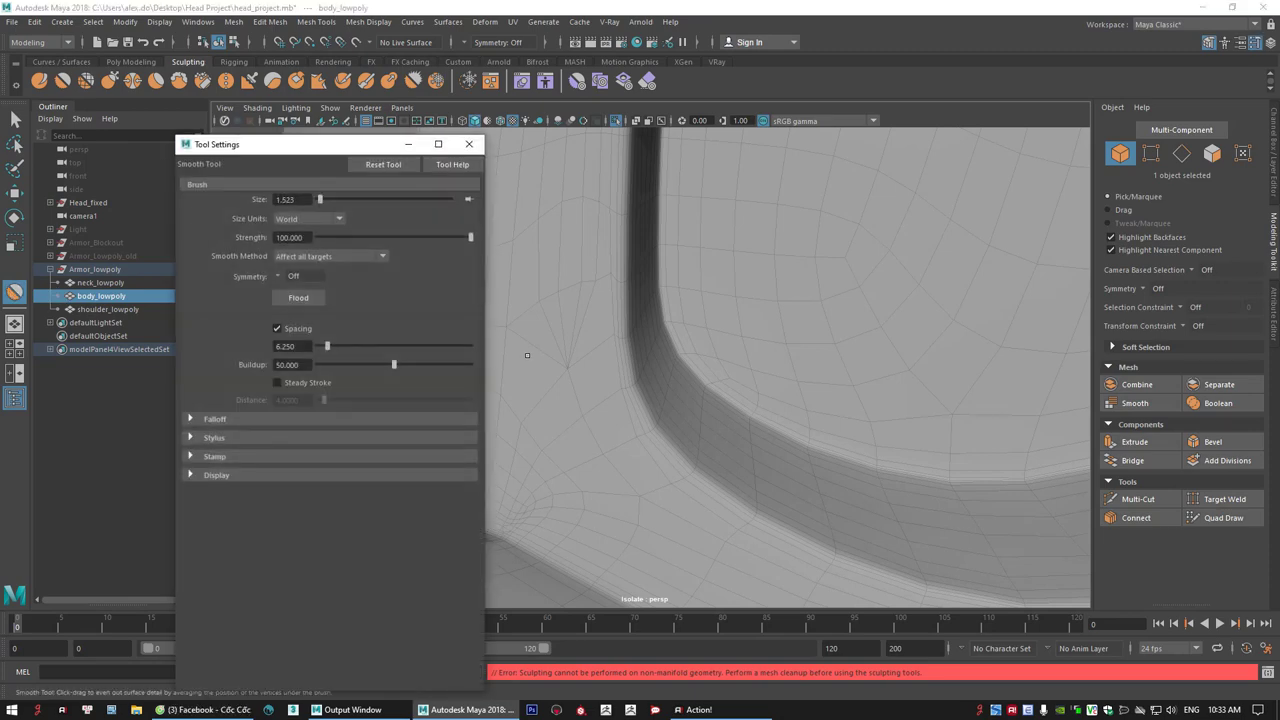
left_click(469, 144)
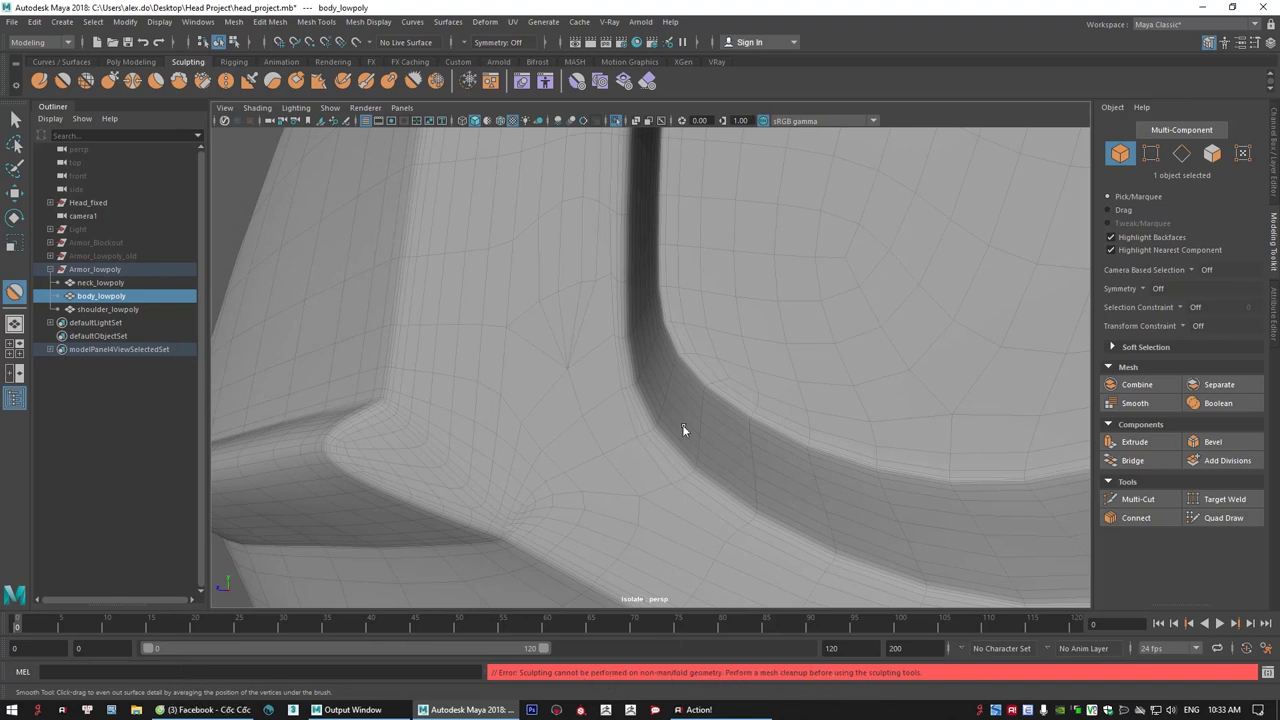
mouse_move(683, 427)
right_mouse_down()
mouse_move(778, 400)
mouse_move(676, 426)
right_mouse_up()
key("q")
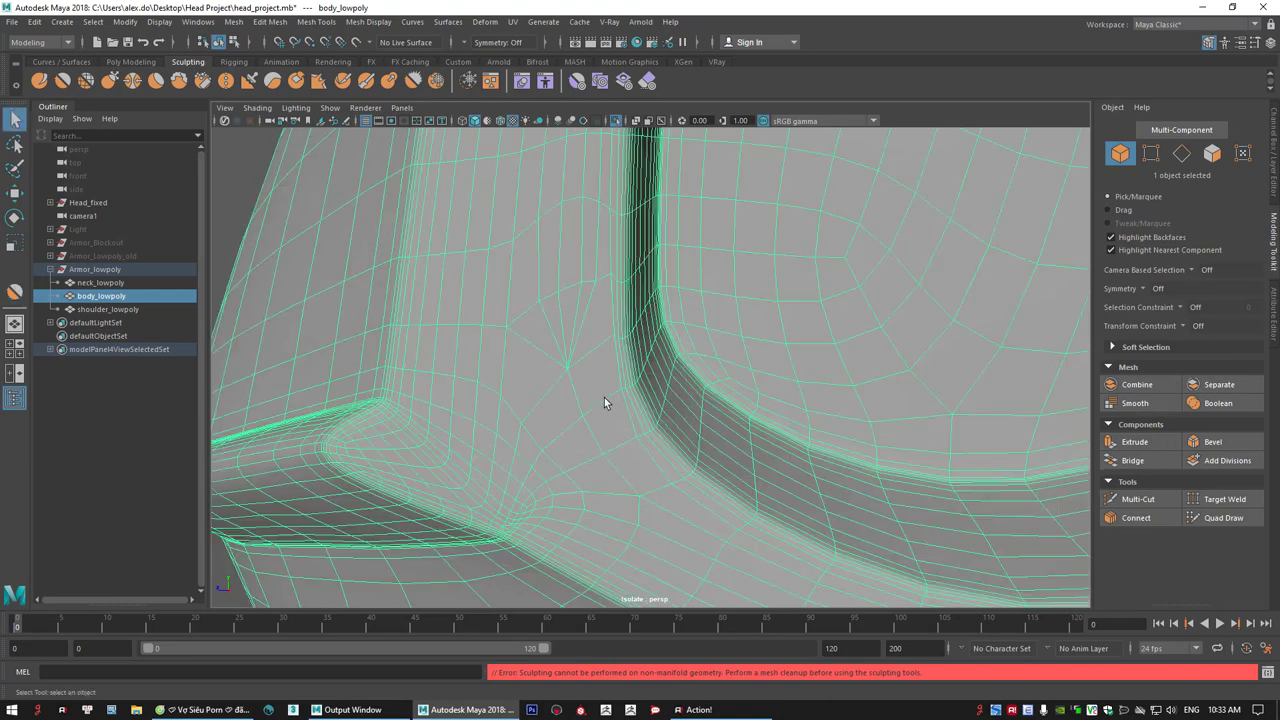
- Delete the construction history of the body mesh
right_click_drag(588, 375, 390, 398, "alt")
right_click_drag(741, 340, 783, 308)
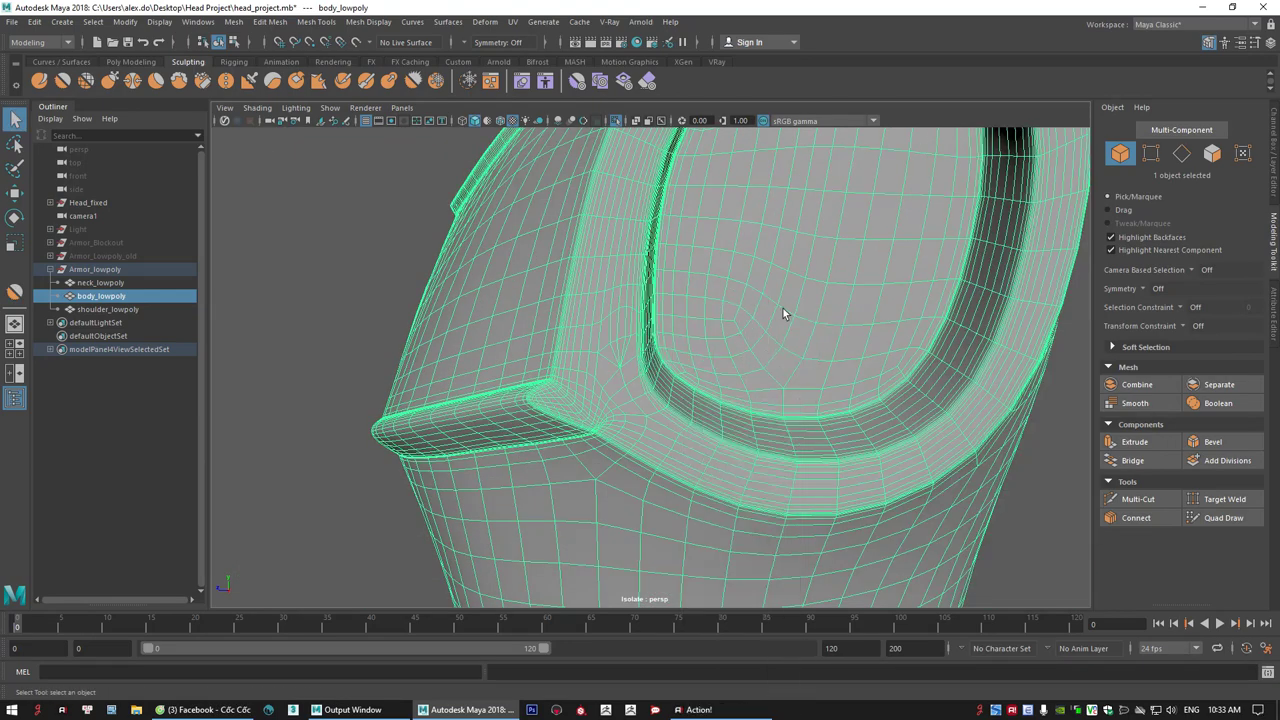
right_click_drag(727, 403, 600, 400, "alt")
left_click(1274, 164)
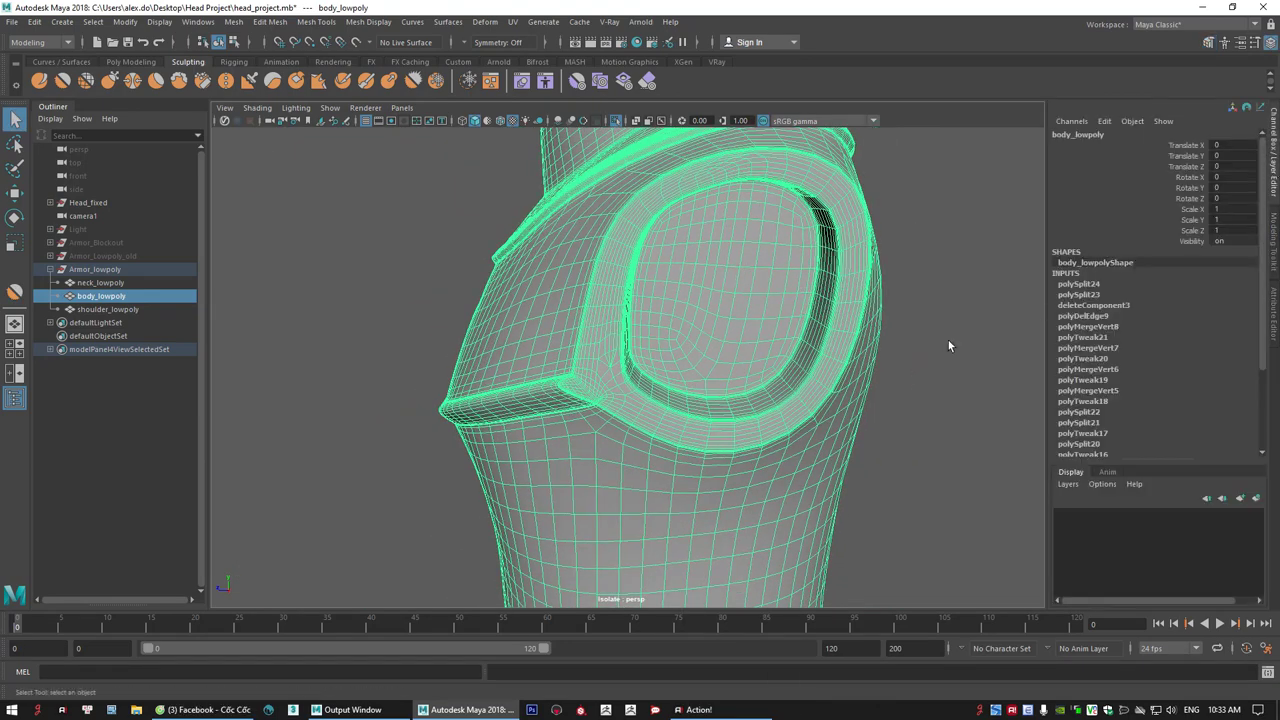
left_click_drag(870, 383, 891, 372, "alt")
left_click(35, 21)
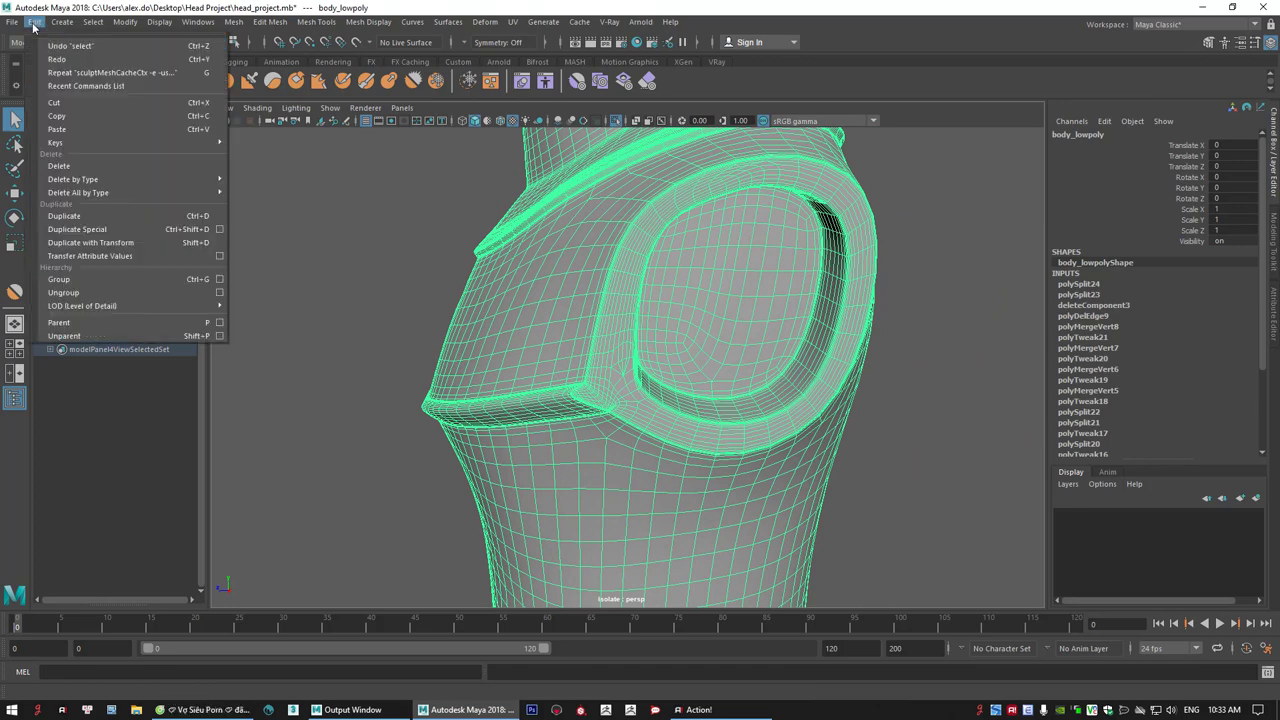
mouse_move(197, 185)
left_click(256, 190)
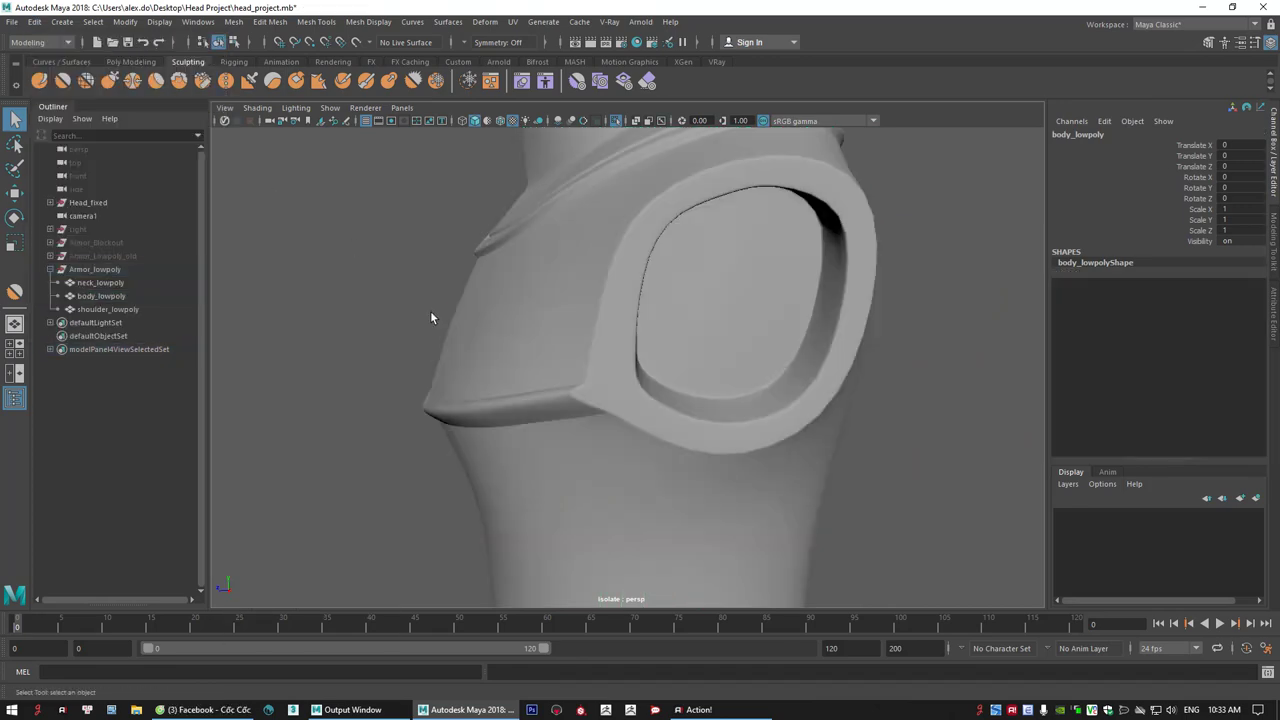
- Retry the sculpting Smooth tool on the body mesh near the lower armhole corner, and exit sculpting
left_click_drag(430, 310, 422, 380, "alt")
right_click_drag(422, 380, 710, 318, "alt")
left_click(673, 406)
scroll(673, 405, "up", 6)
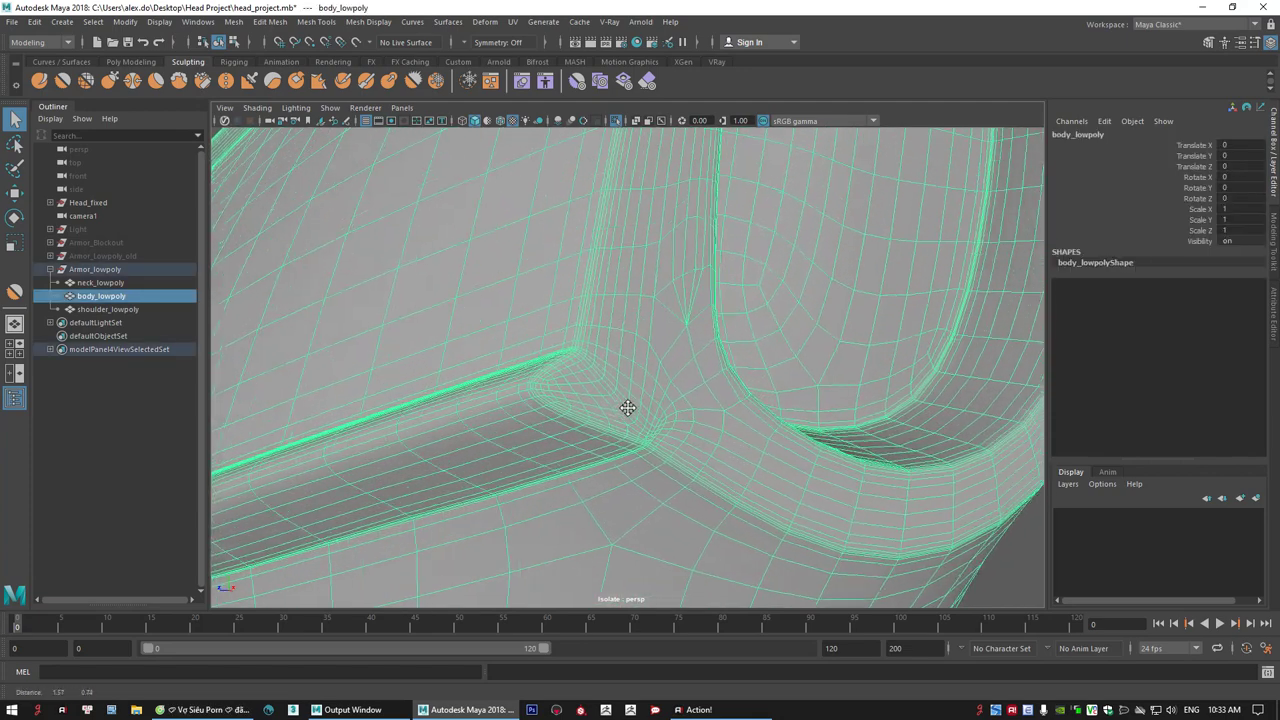
left_click(62, 80)
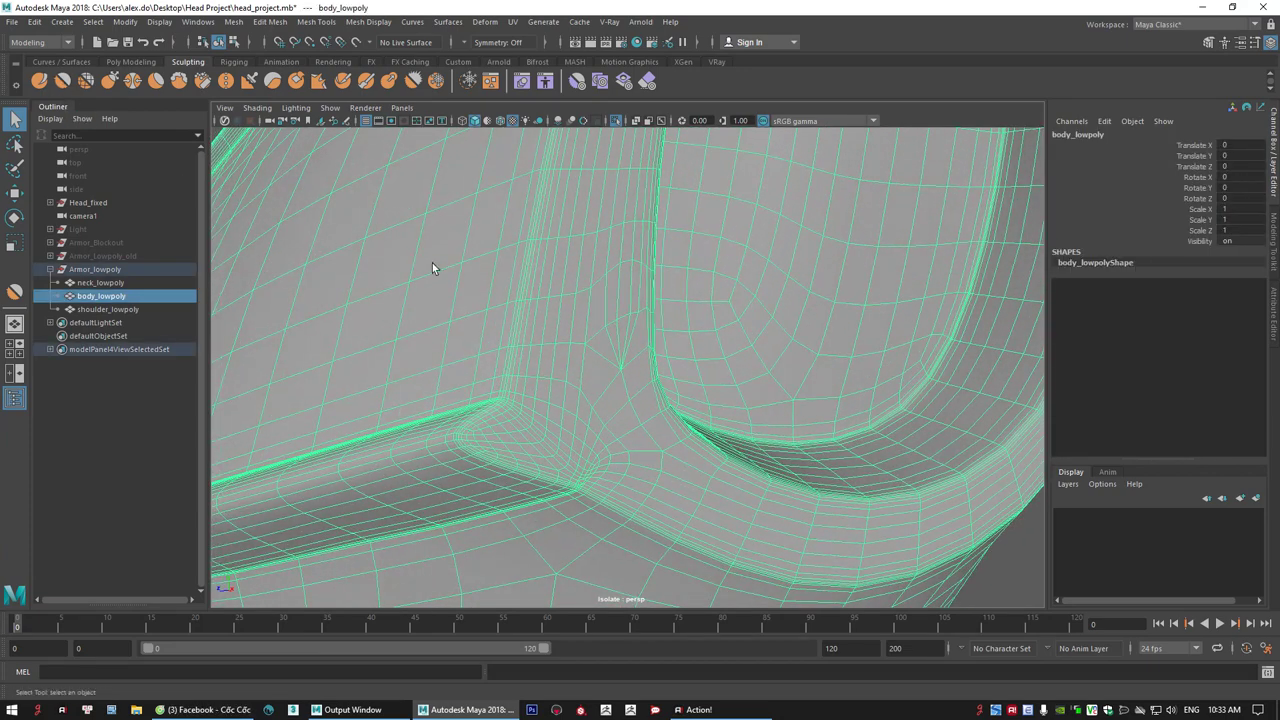
scroll(585, 390, "up", 1)
left_click(587, 399)
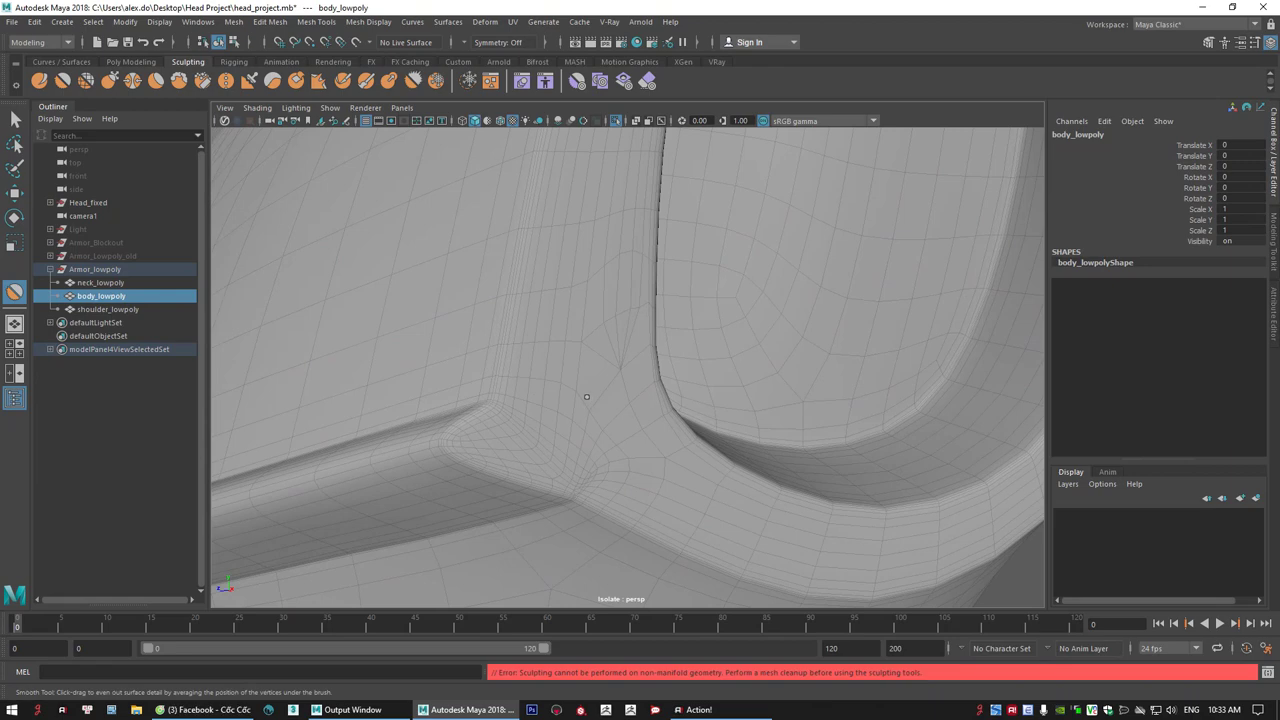
right_click_drag(580, 396, 509, 389, "alt")
right_click(595, 321)
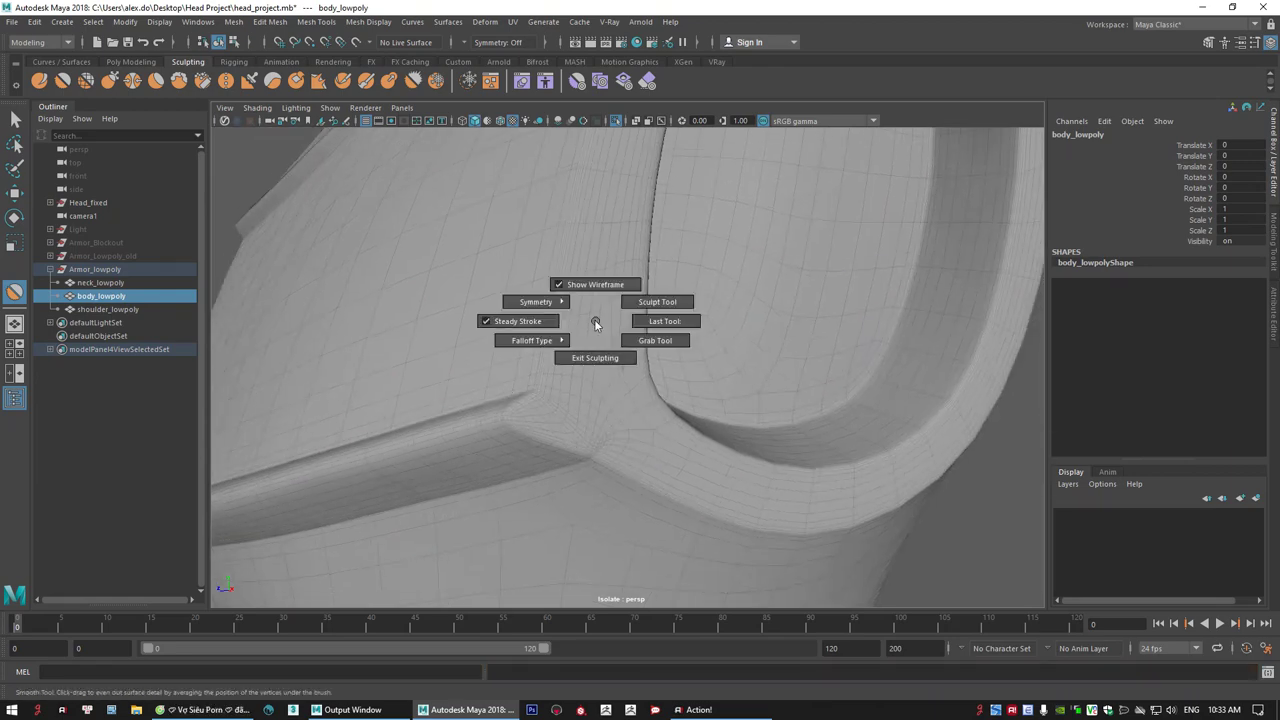
mouse_move(613, 320)
right_mouse_down()
mouse_move(592, 350)
mouse_move(529, 331)
right_mouse_up()
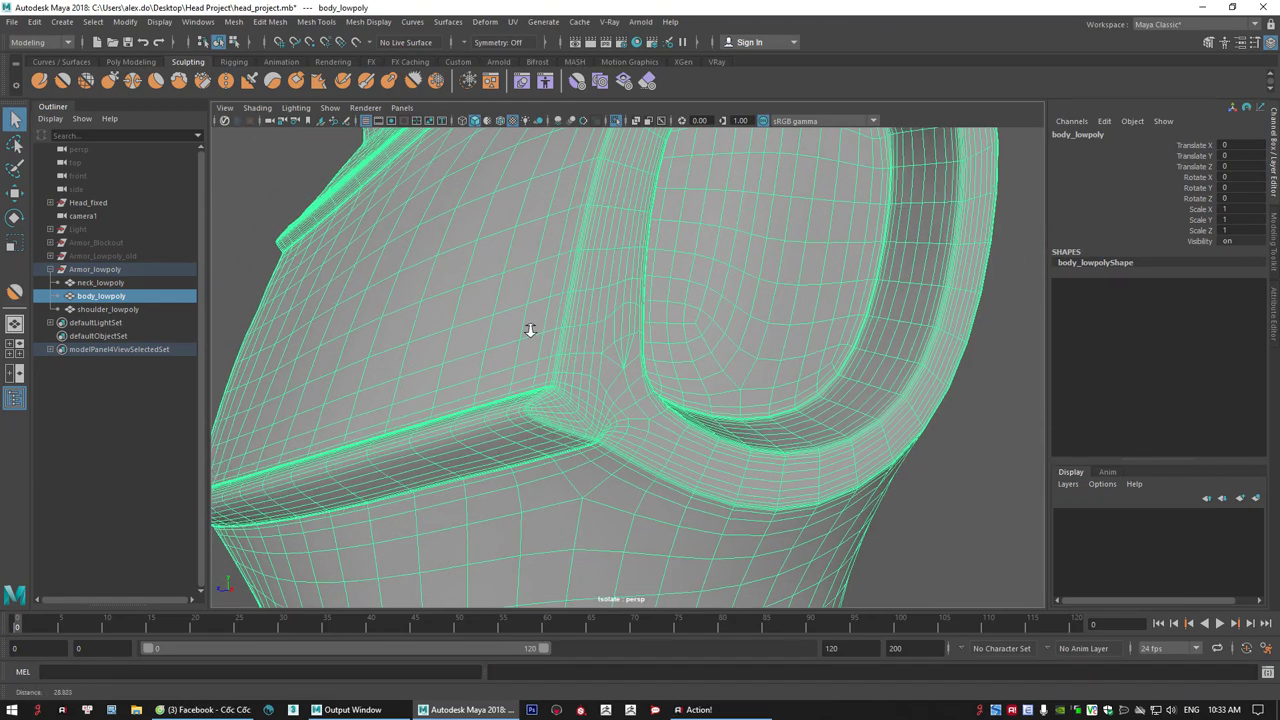
- Check the mesh Cleanup options for the selected body mesh, then dismiss them
left_click_drag(529, 331, 590, 365, "alt")
left_click(234, 21)
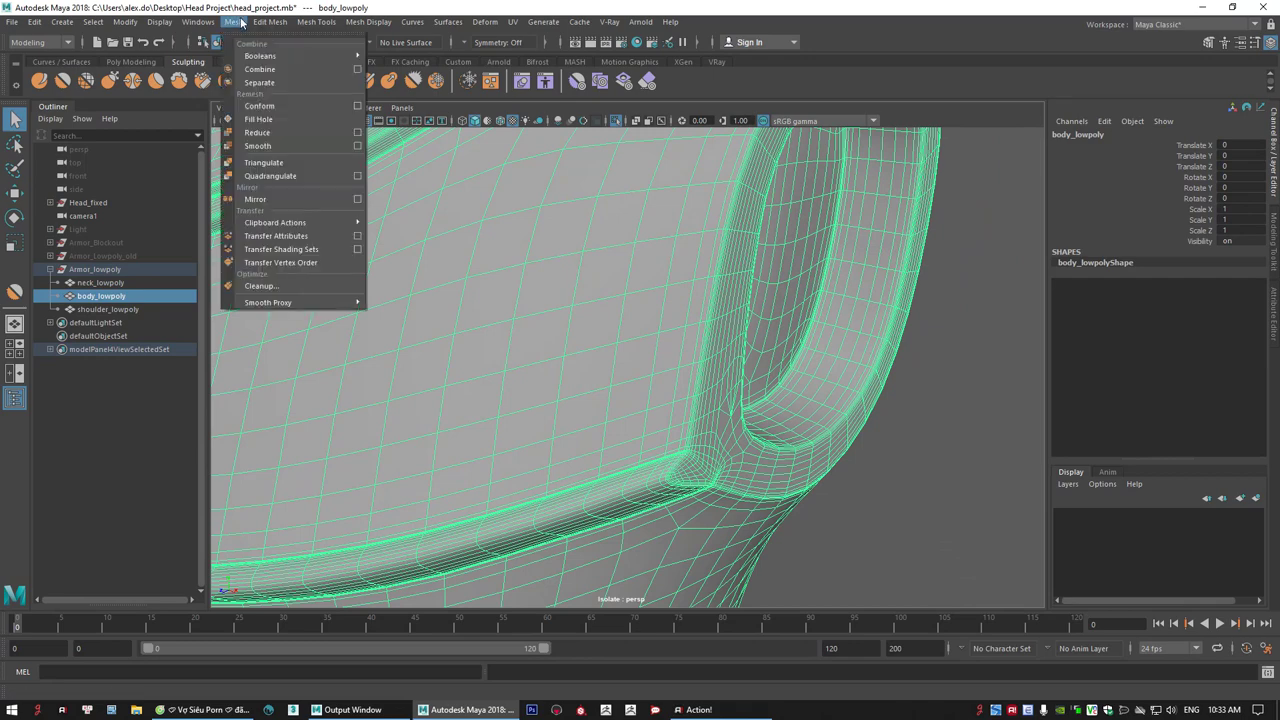
mouse_move(197, 22)
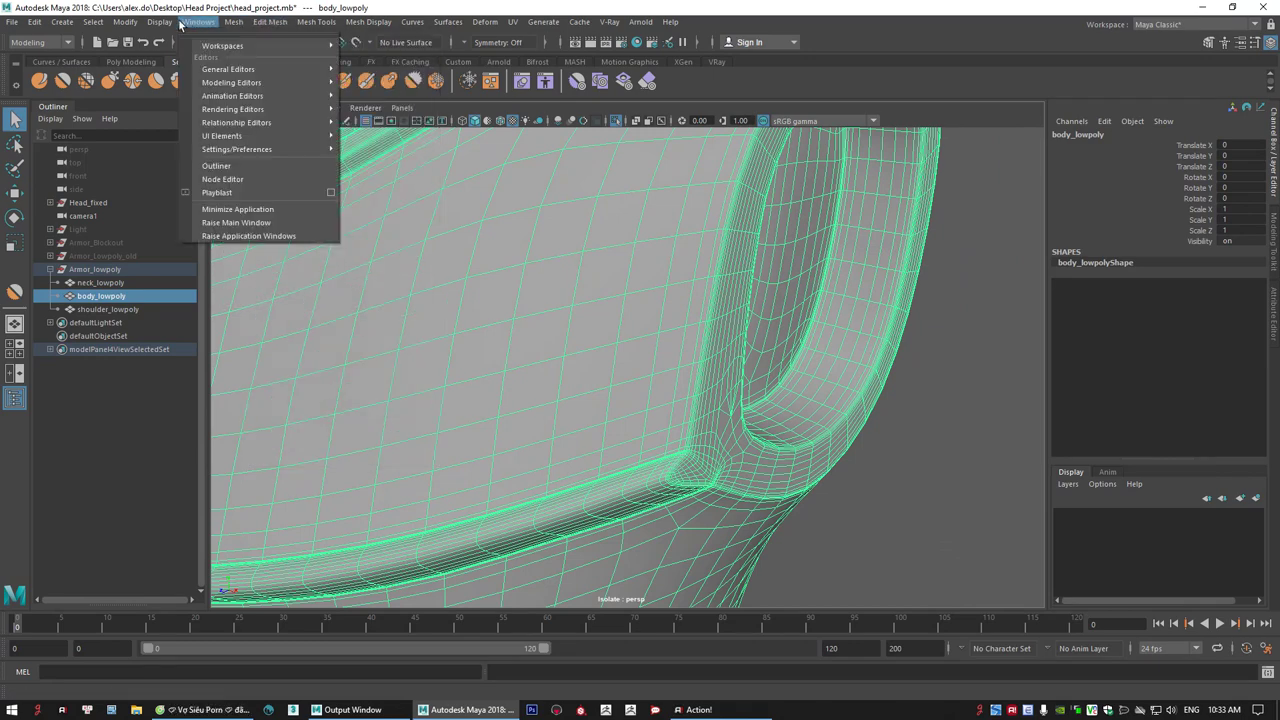
mouse_move(125, 22)
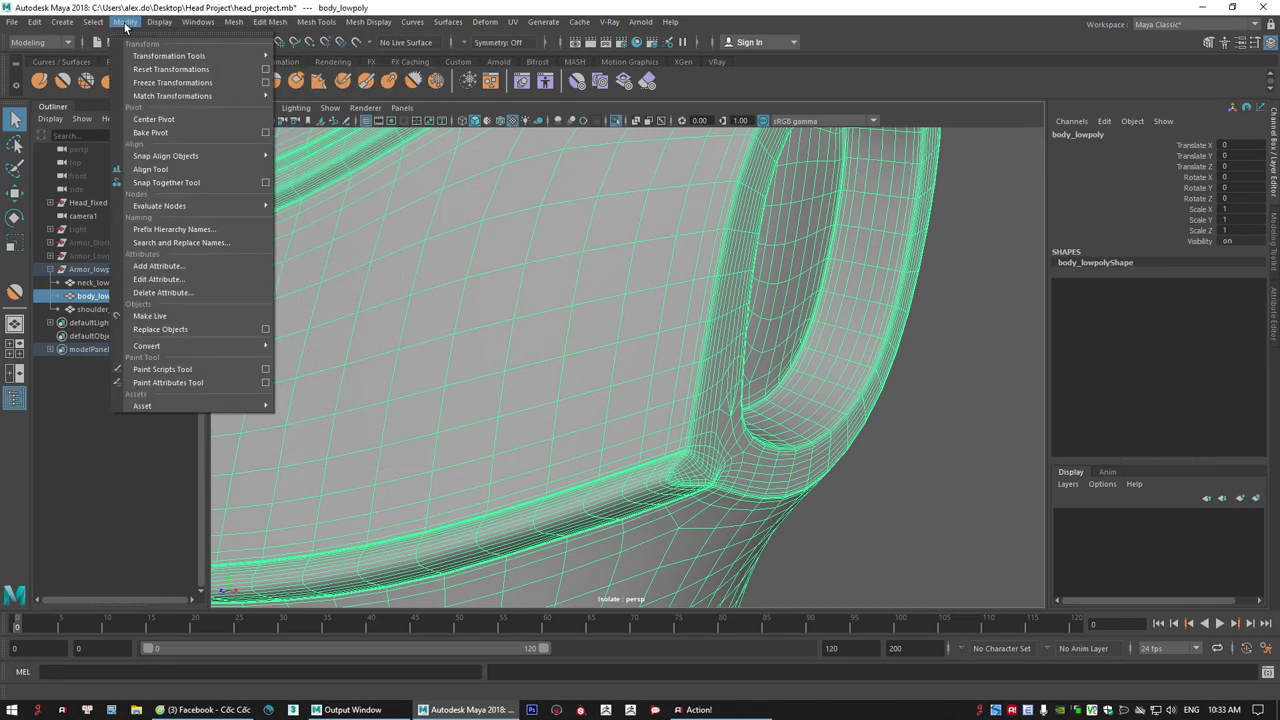
mouse_move(65, 22)
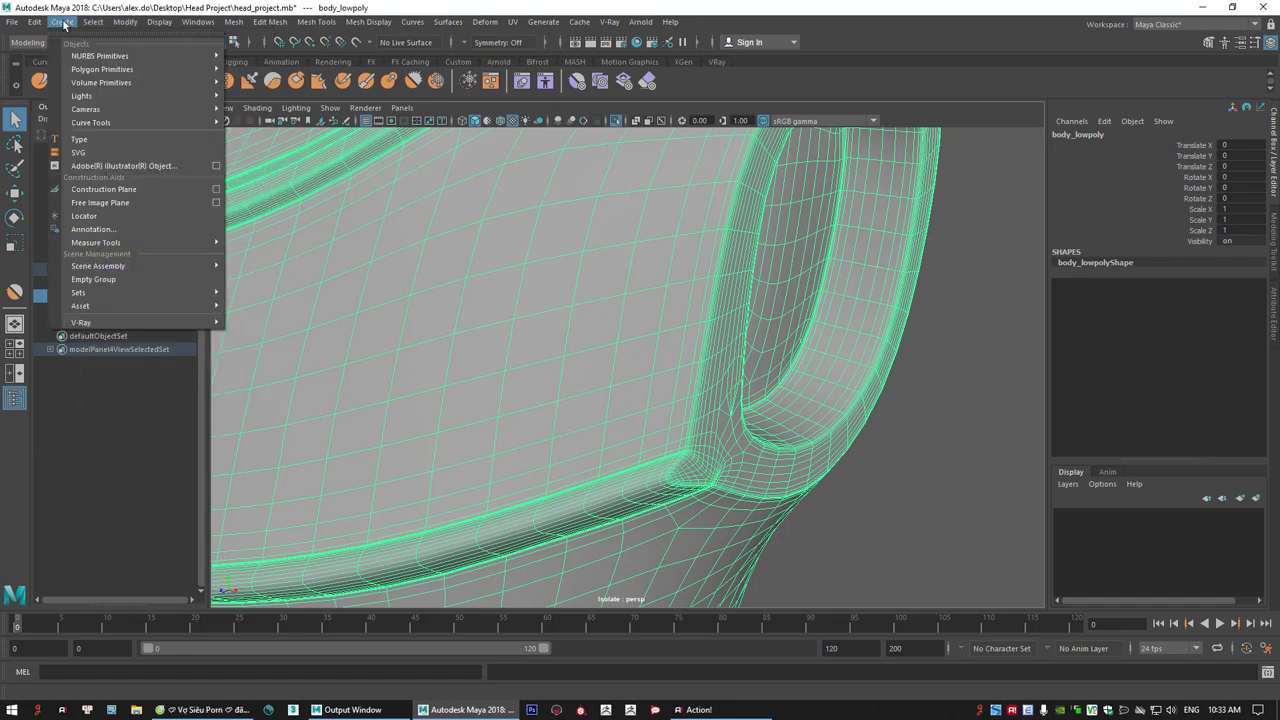
mouse_move(240, 22)
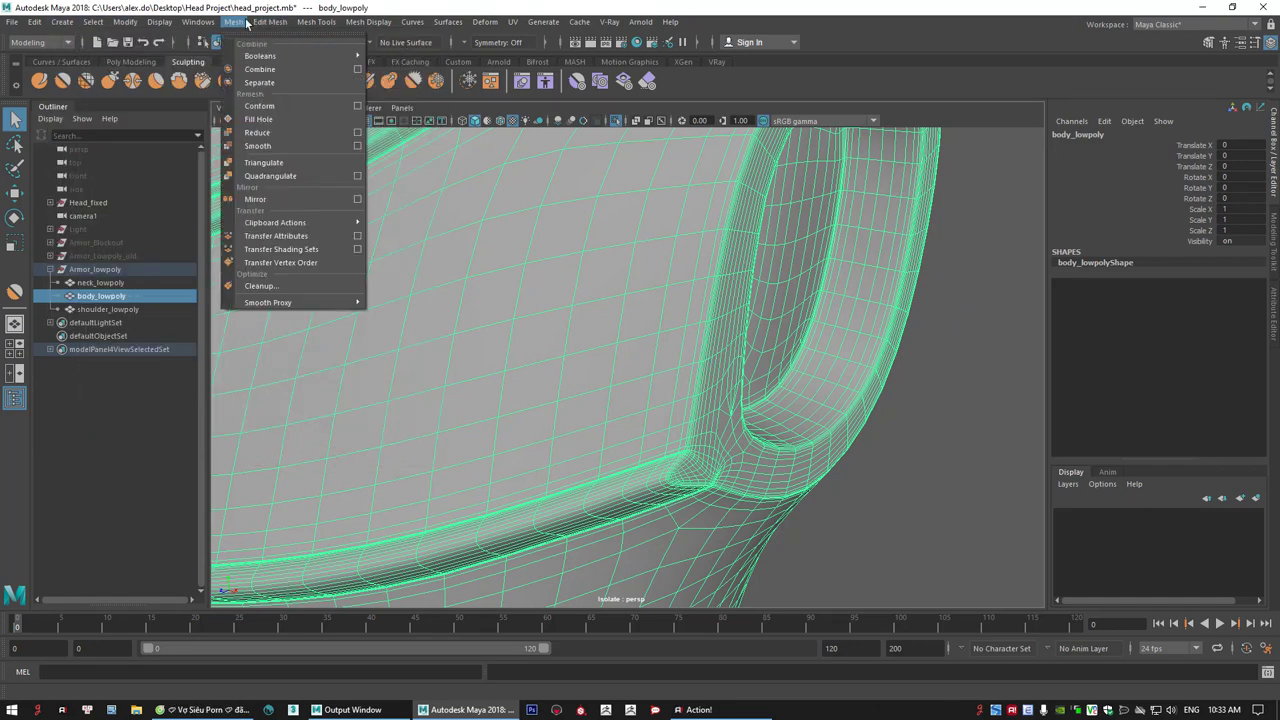
left_click(260, 286)
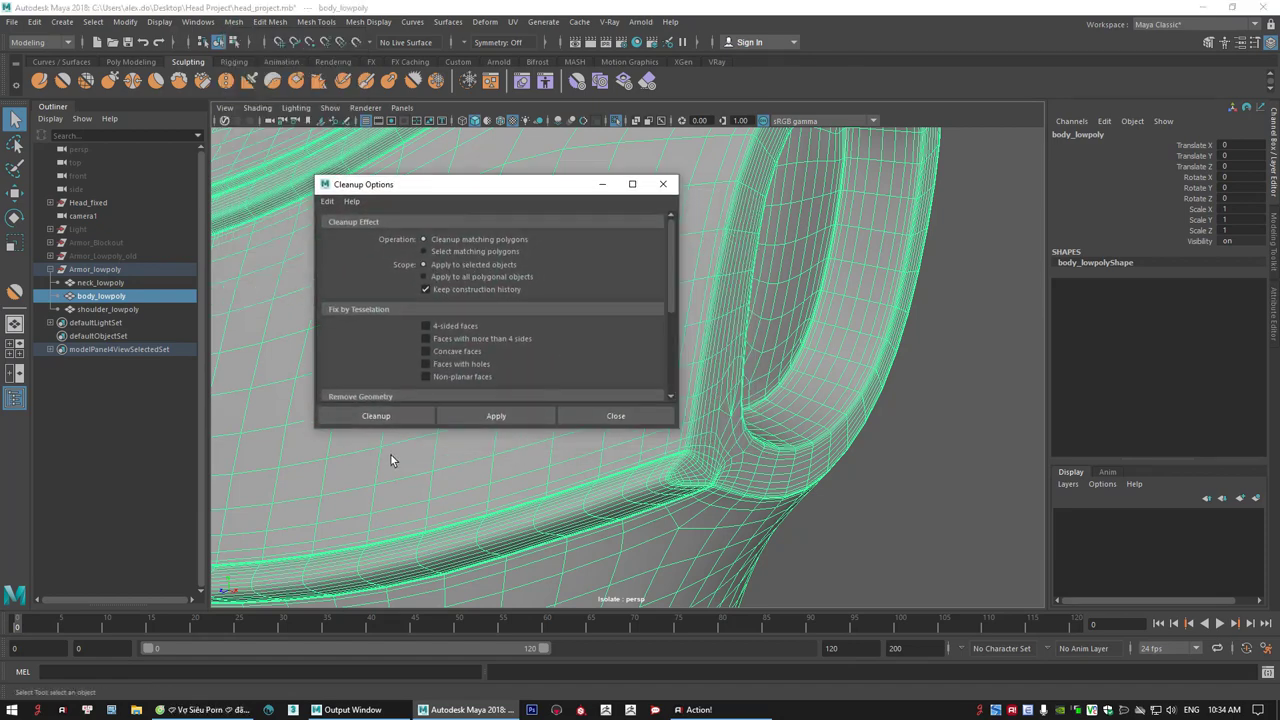
left_click(440, 437)
- Try the sculpting Smooth tool again on the corner below the armhole, and undo back to the plain body mesh selection
mouse_move(524, 392)
left_mouse_down("alt")
mouse_move(604, 405)
mouse_move(530, 395)
left_mouse_up("alt")
left_click(63, 81)
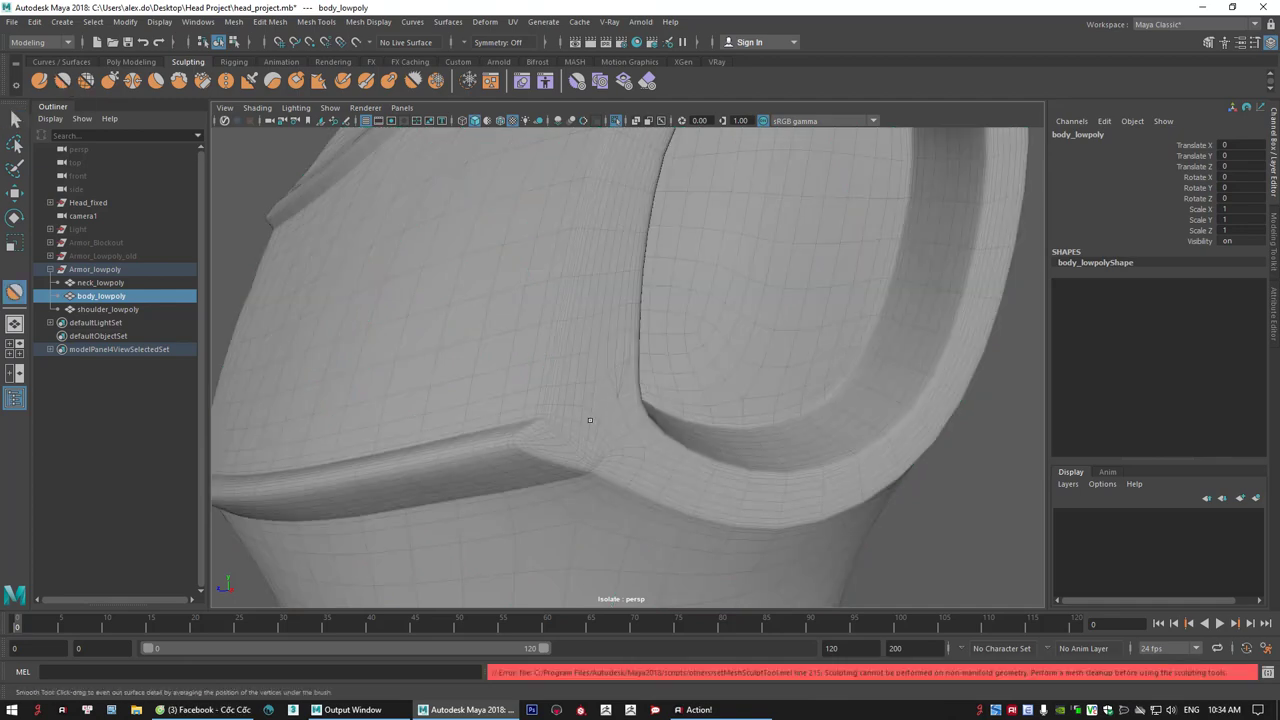
right_click_drag(590, 420, 603, 426, "alt")
left_click_drag(597, 423, 543, 421, "alt")
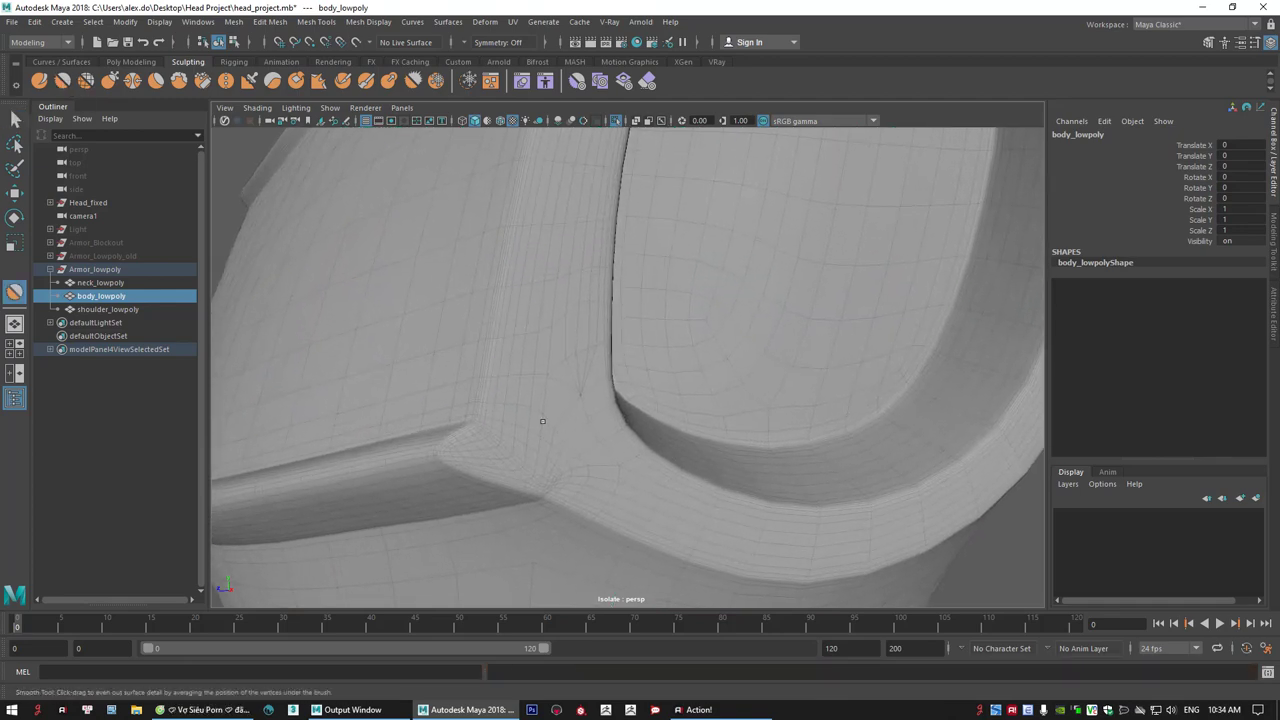
left_click(542, 421)
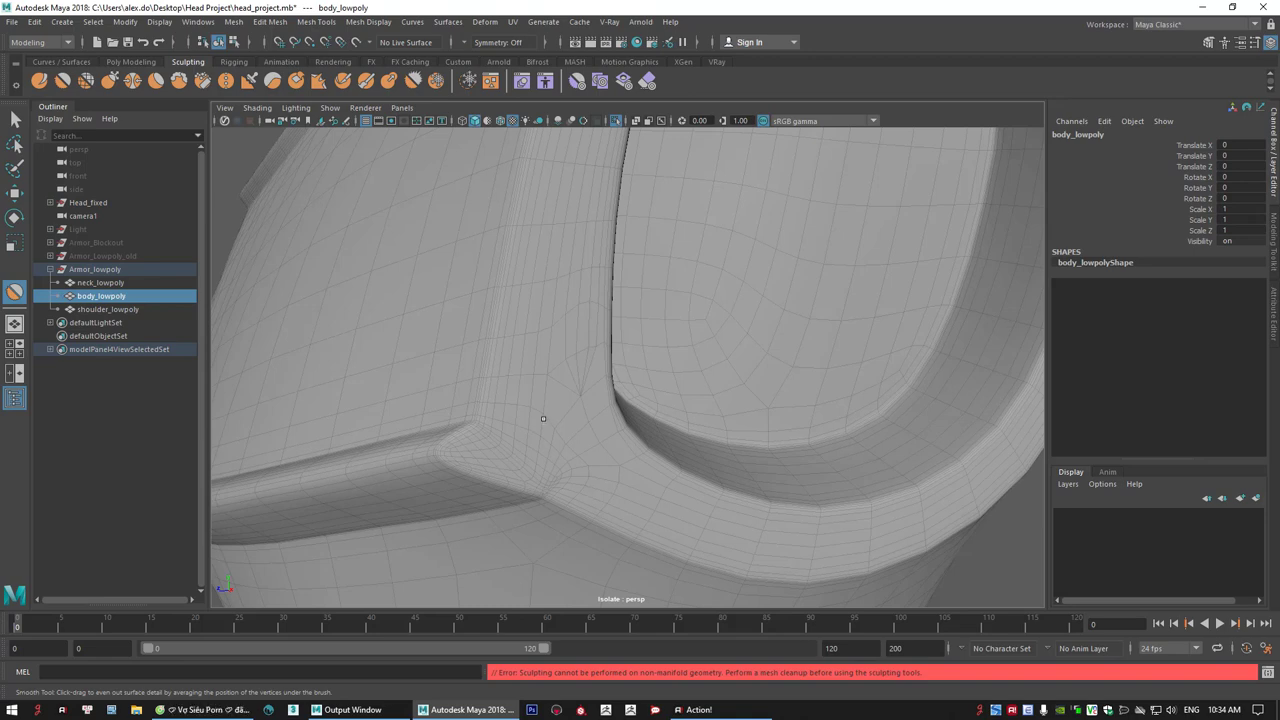
key("ctrl+z")
key("ctrl+z")
key("ctrl+z")
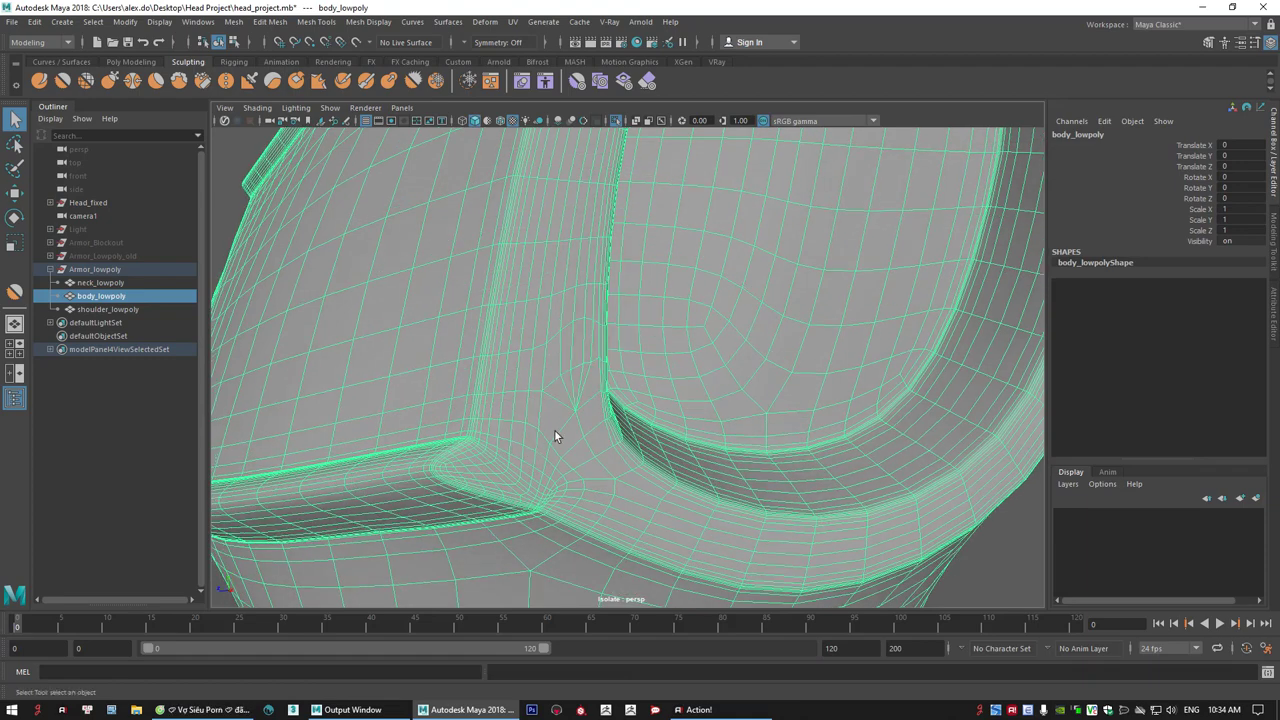
scroll(566, 424, "up", 1)
right_click_drag(582, 394, 580, 335)
key("Down")
scroll(711, 356, "down", 2)
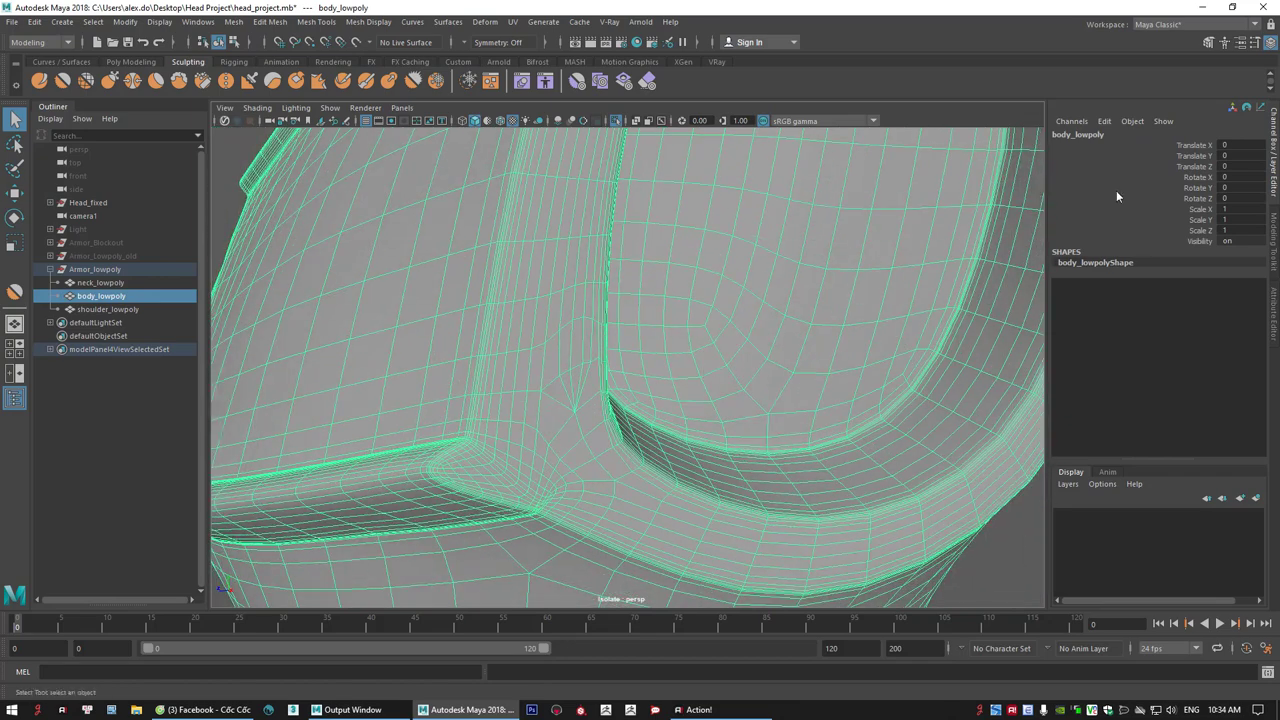
left_click(1195, 148)
left_click(1202, 232, "shift")
right_click(1202, 235)
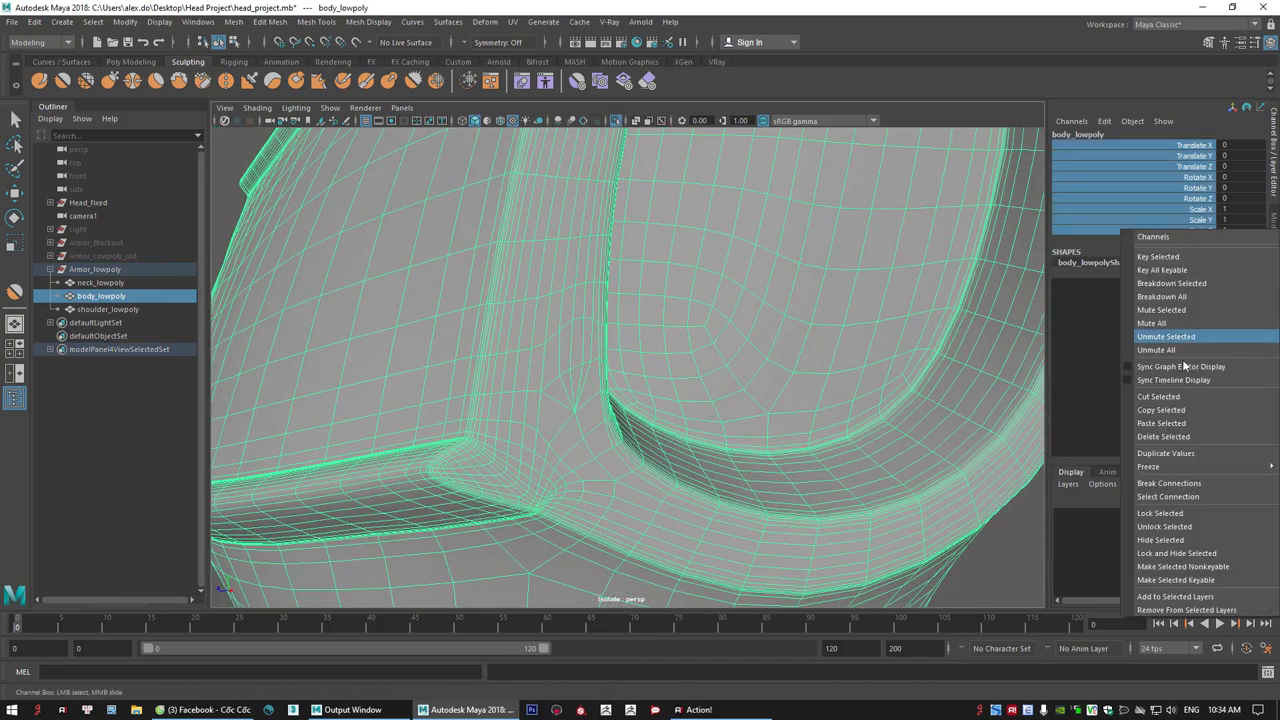
mouse_move(1160, 466)
left_click(1066, 506)
- Merge the three upper pairs of facing vertices across the oval gap beside the opposite armhole at their centers
left_click_drag(823, 423, 595, 416, "alt")
scroll(710, 417, "up", 6)
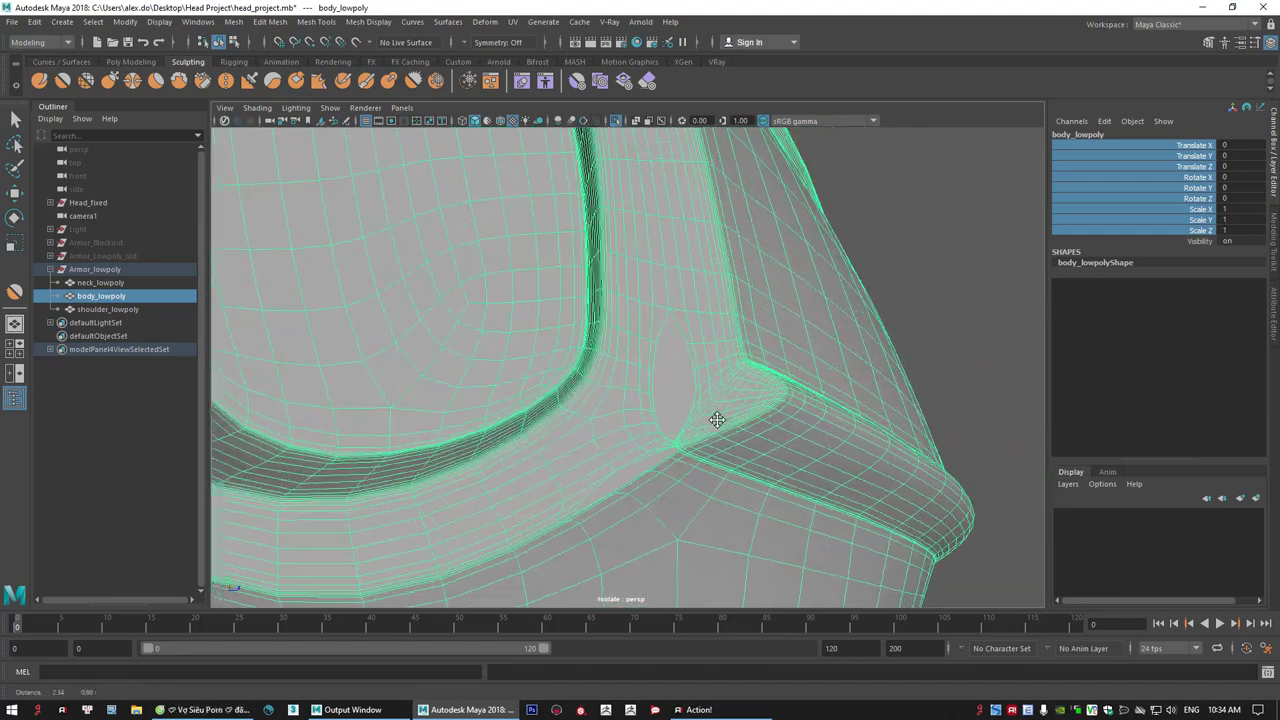
right_click_drag(700, 327, 636, 320)
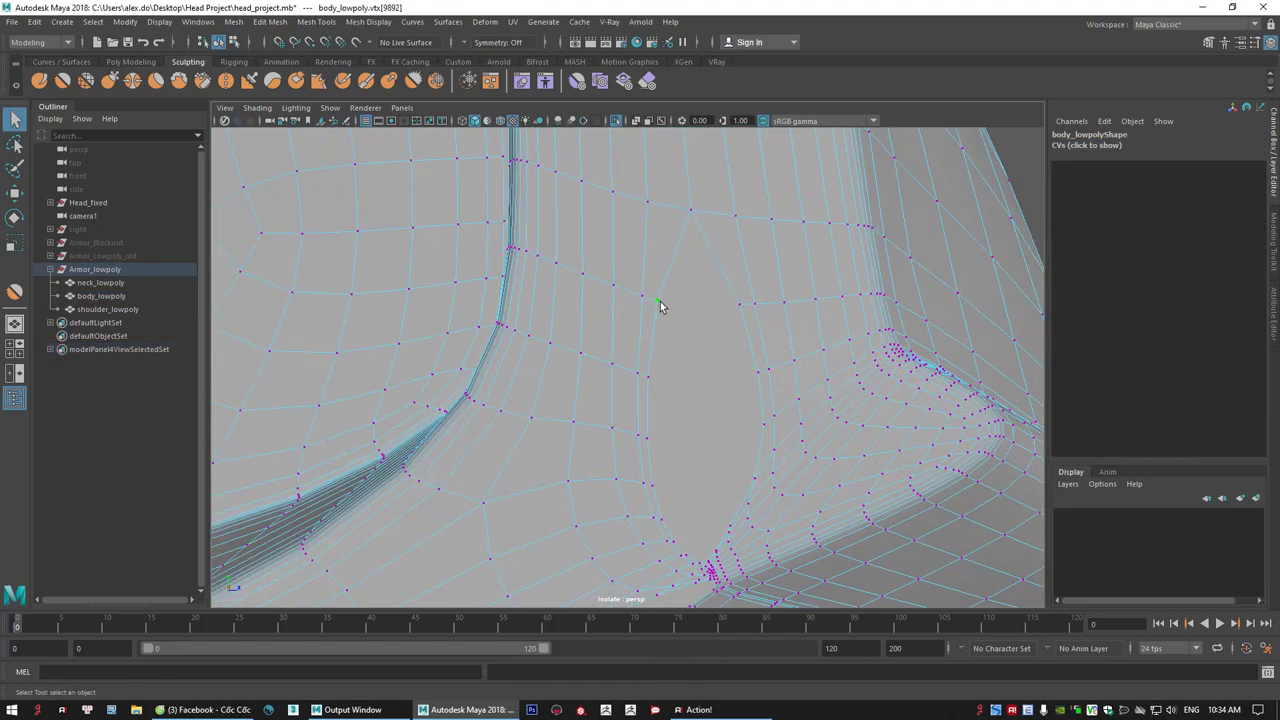
left_click(742, 304)
right_click_drag(689, 308, 690, 216, "shift")
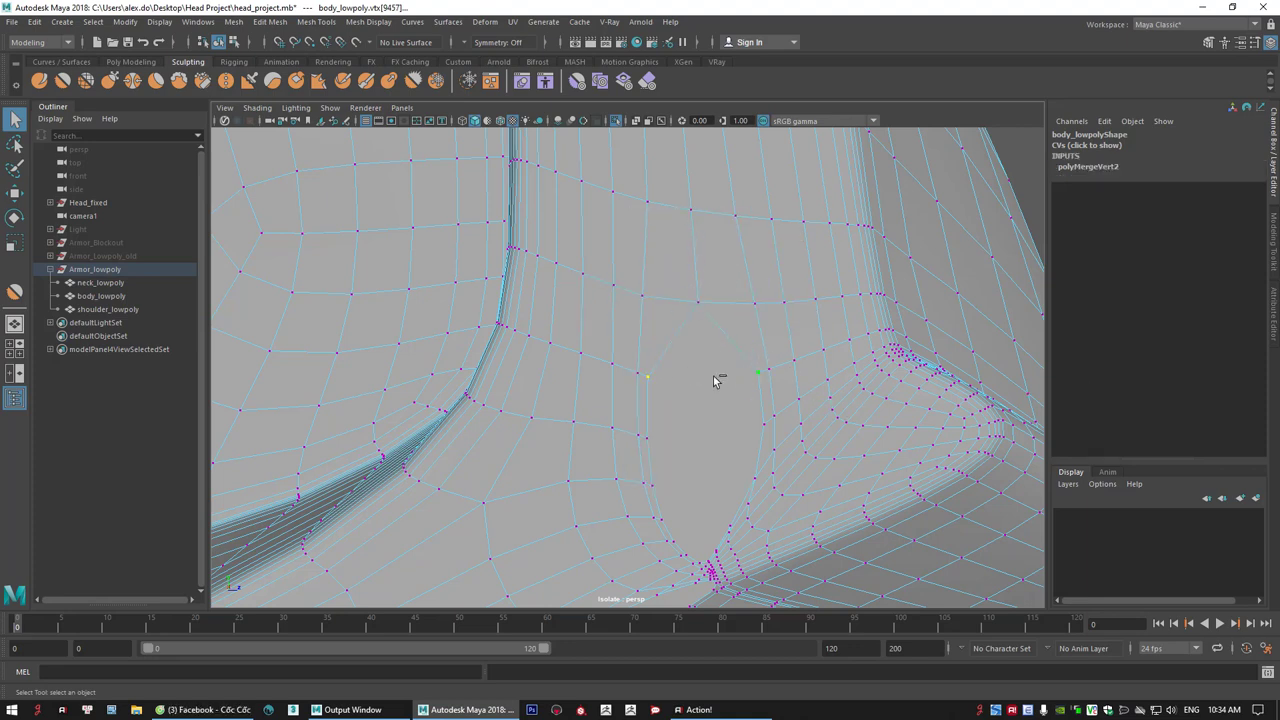
right_click_drag(714, 381, 710, 252, "shift")
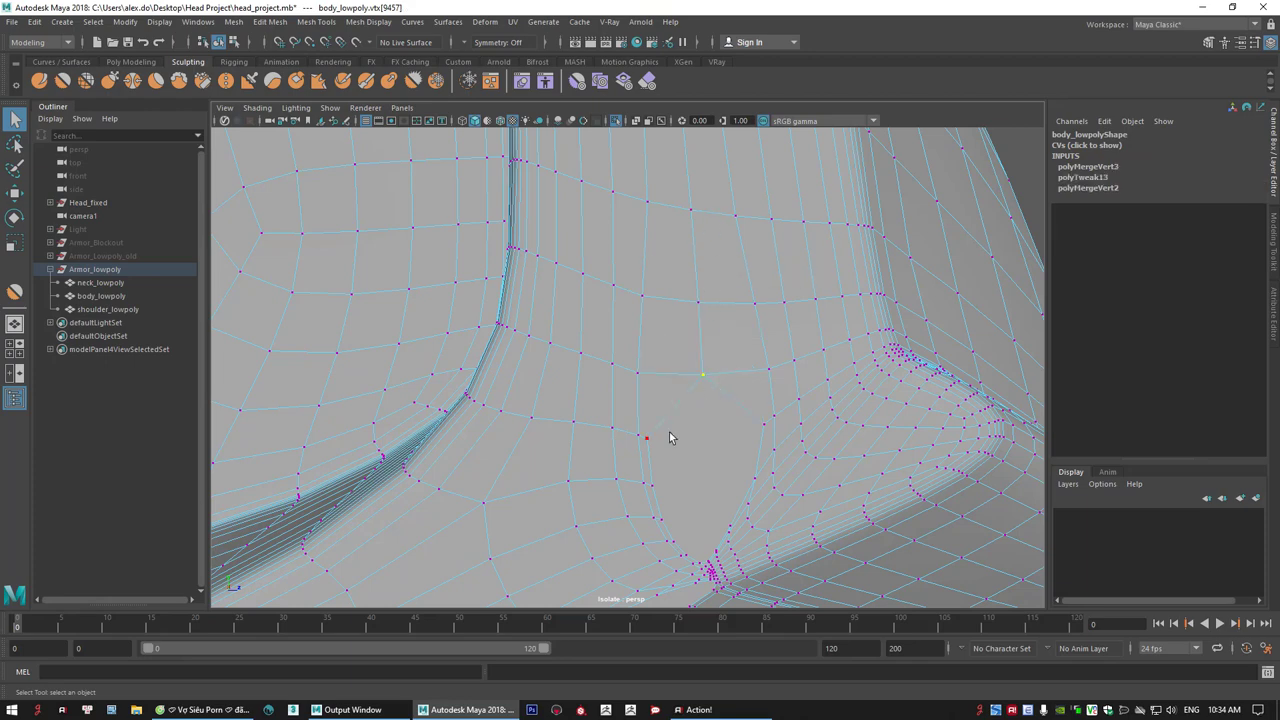
left_click(760, 422, "shift")
right_click_drag(711, 429, 695, 248, "shift")
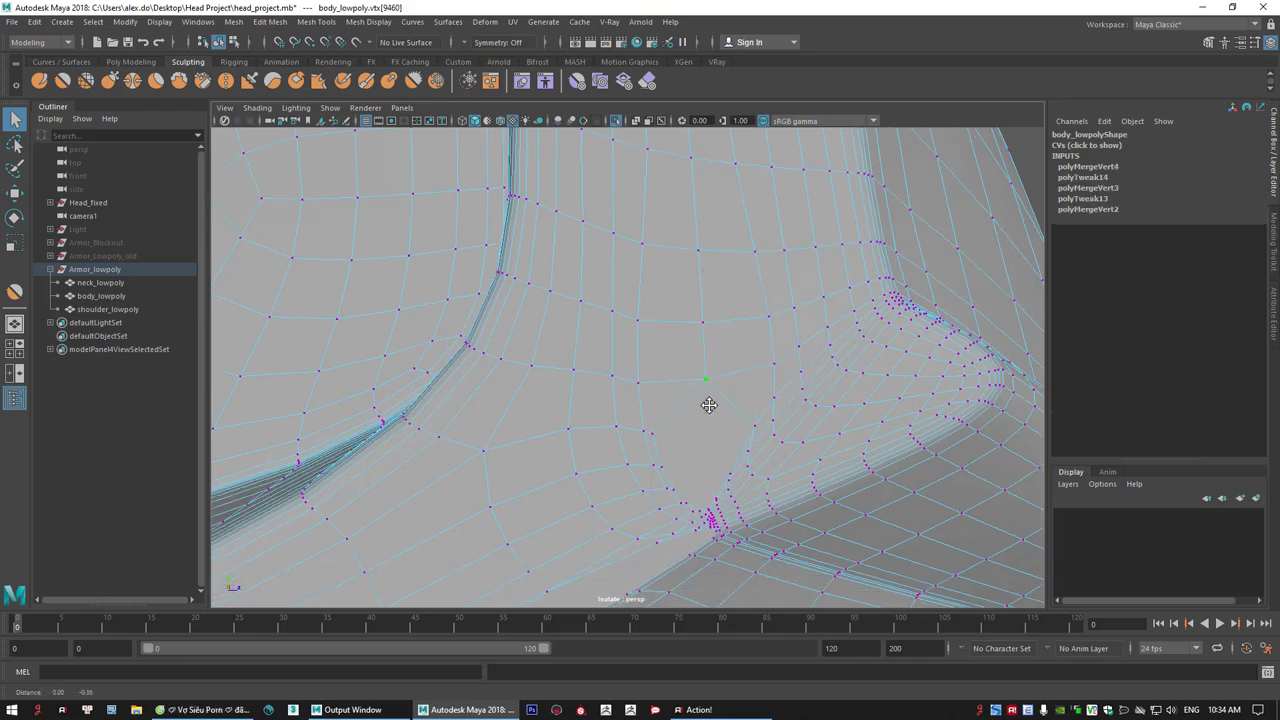
- Merge the remaining four facing vertex pairs down the narrowing gap to close it toward the dense crease corner
middle_click_drag(709, 405, 690, 315, "alt")
scroll(660, 344, "up", 3)
left_click(789, 320, "shift")
right_click_drag(728, 338, 728, 222, "shift")
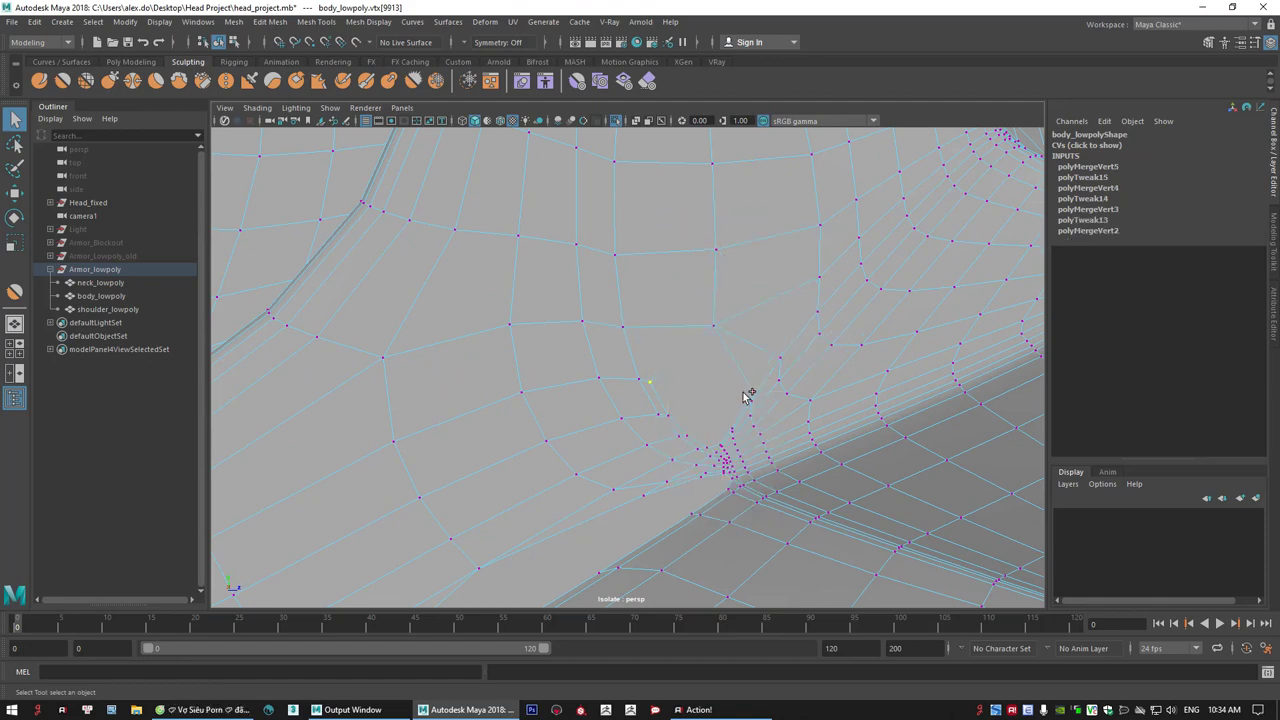
right_click_drag(716, 380, 714, 237, "shift")
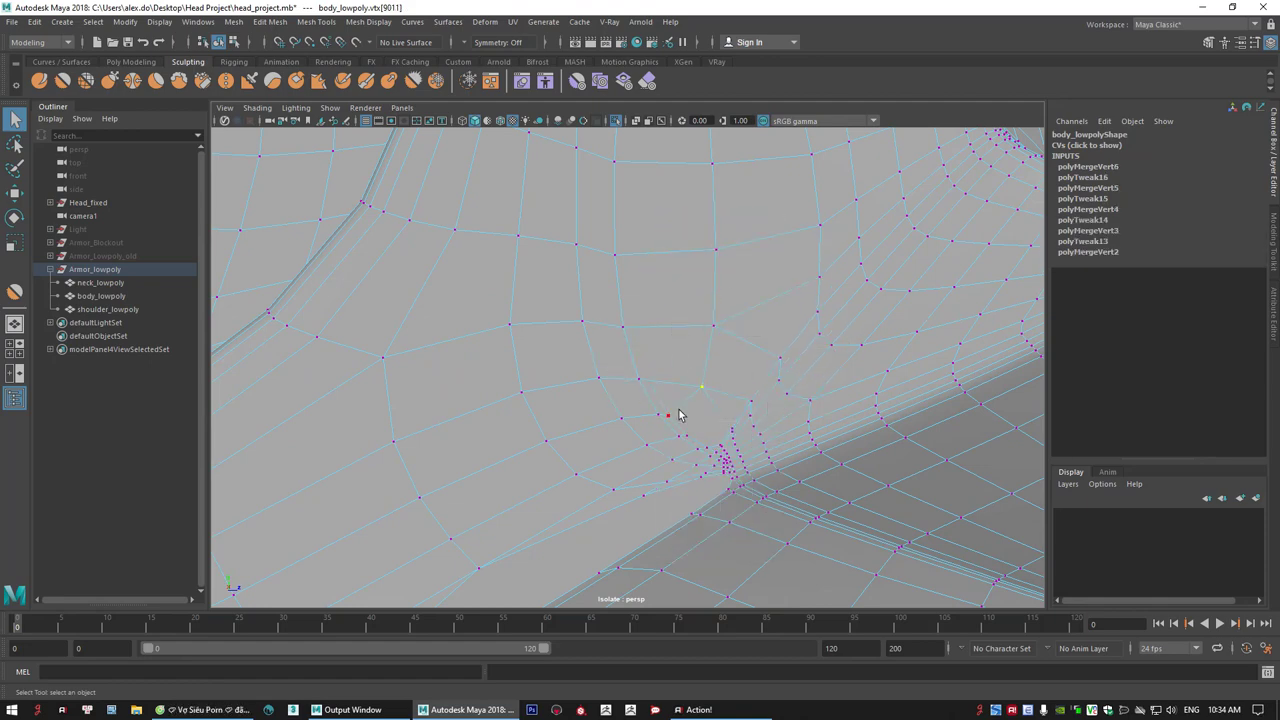
right_click_drag(661, 411, 709, 305, "alt")
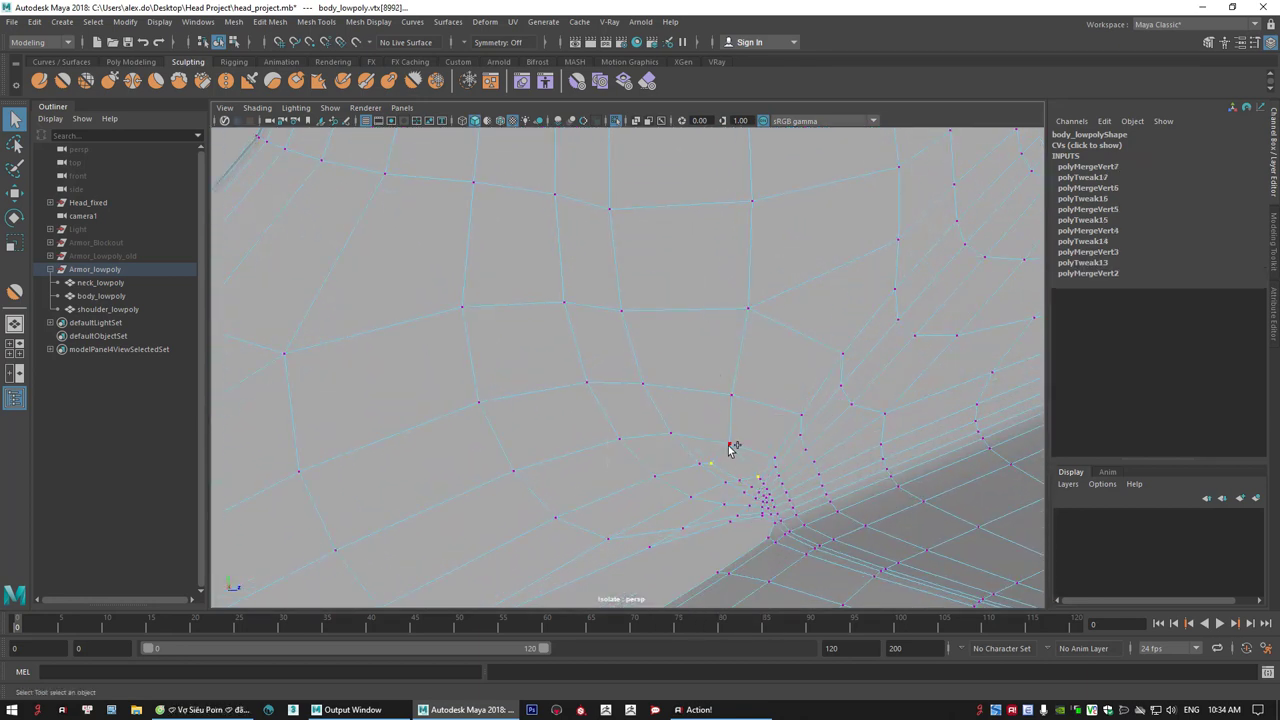
right_click_drag(733, 447, 729, 296, "shift")
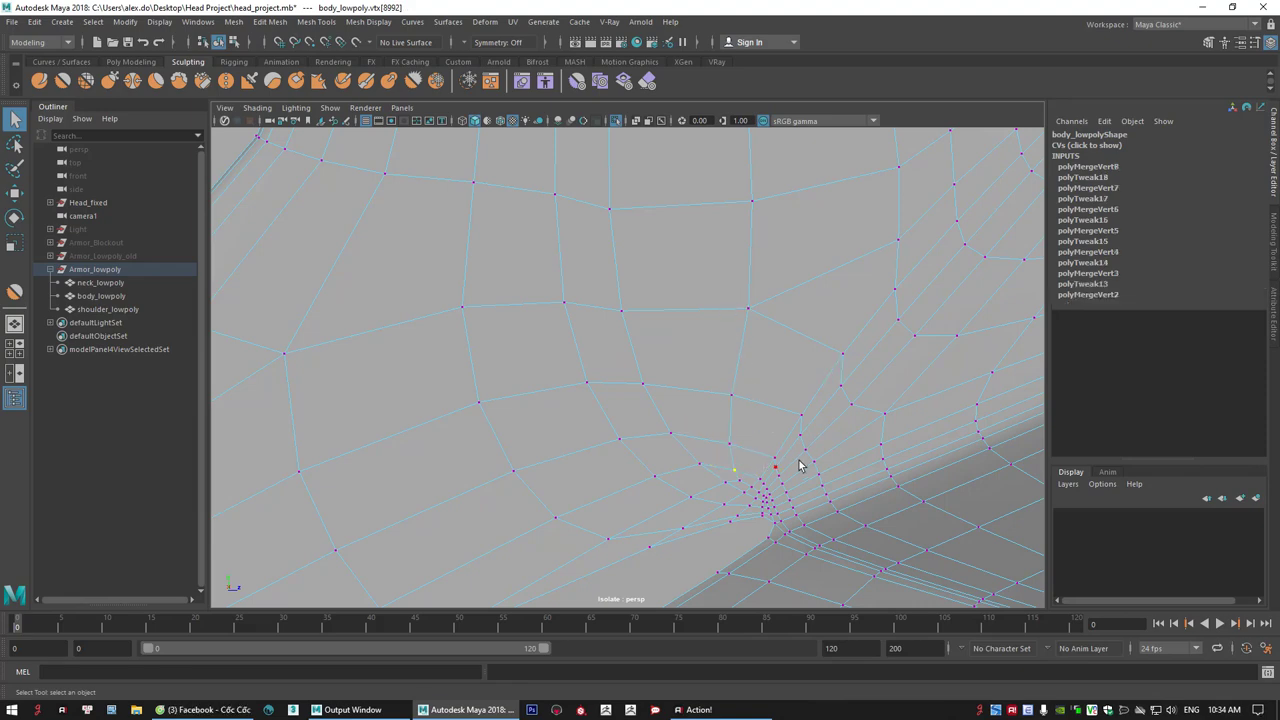
- Connect two vertex pairs with new edges across the long open face below the crease corner
scroll(766, 443, "down", 3)
left_click_drag(631, 451, 667, 475, "alt")
left_click(1271, 242)
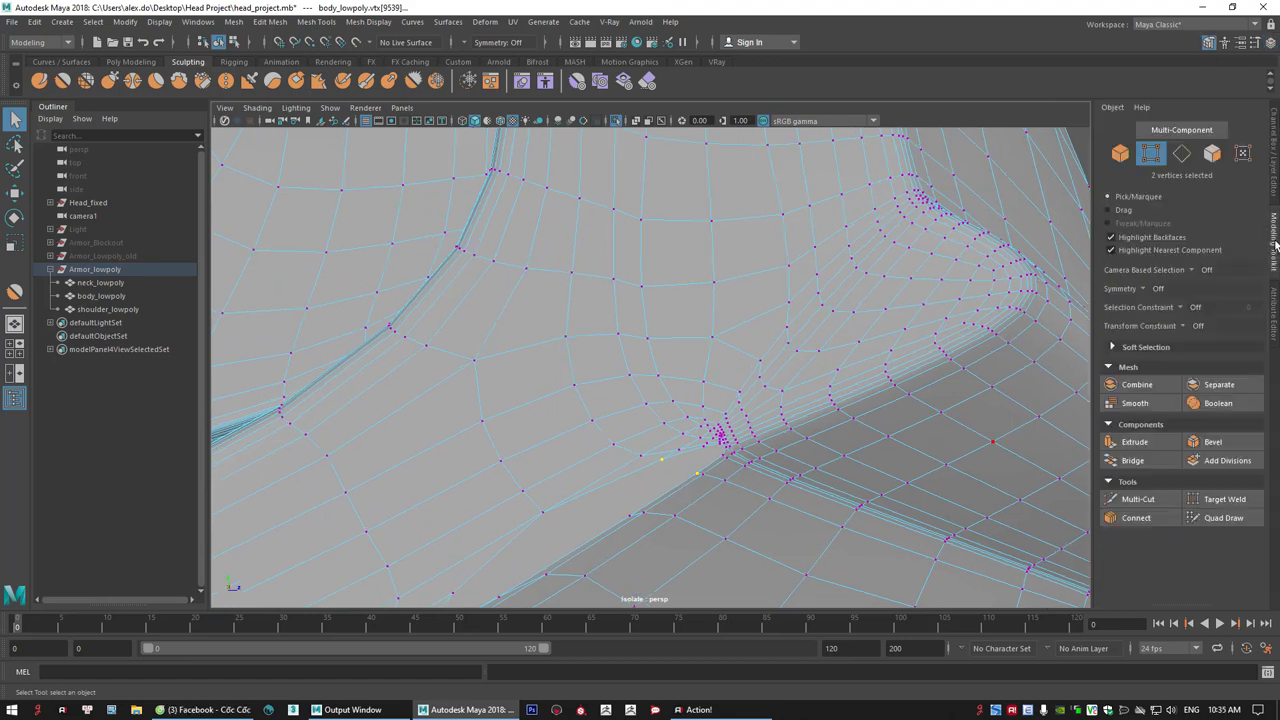
left_click(1147, 523)
key("q")
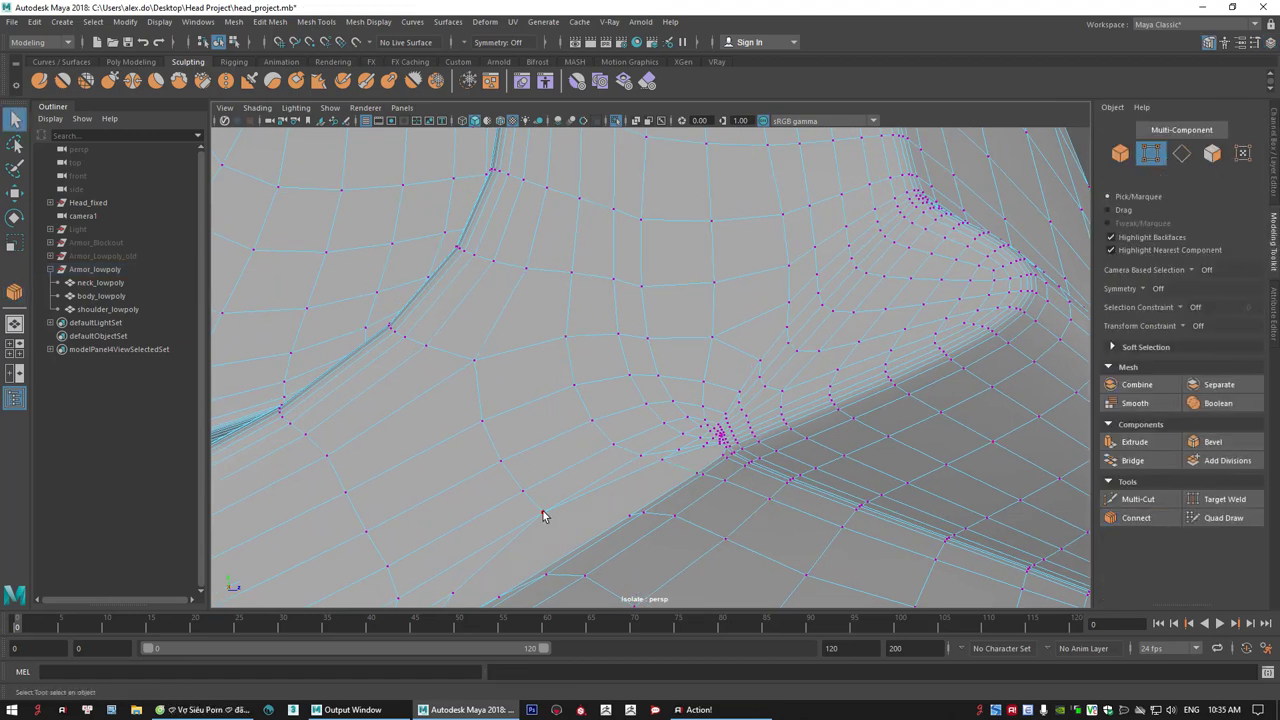
left_click(542, 514)
left_click(1120, 524)
key("q")
- Move the bunched vertices at the lower end of the long face up toward the crease, lining them up in a column
middle_click_drag(626, 486, 657, 449, "alt")
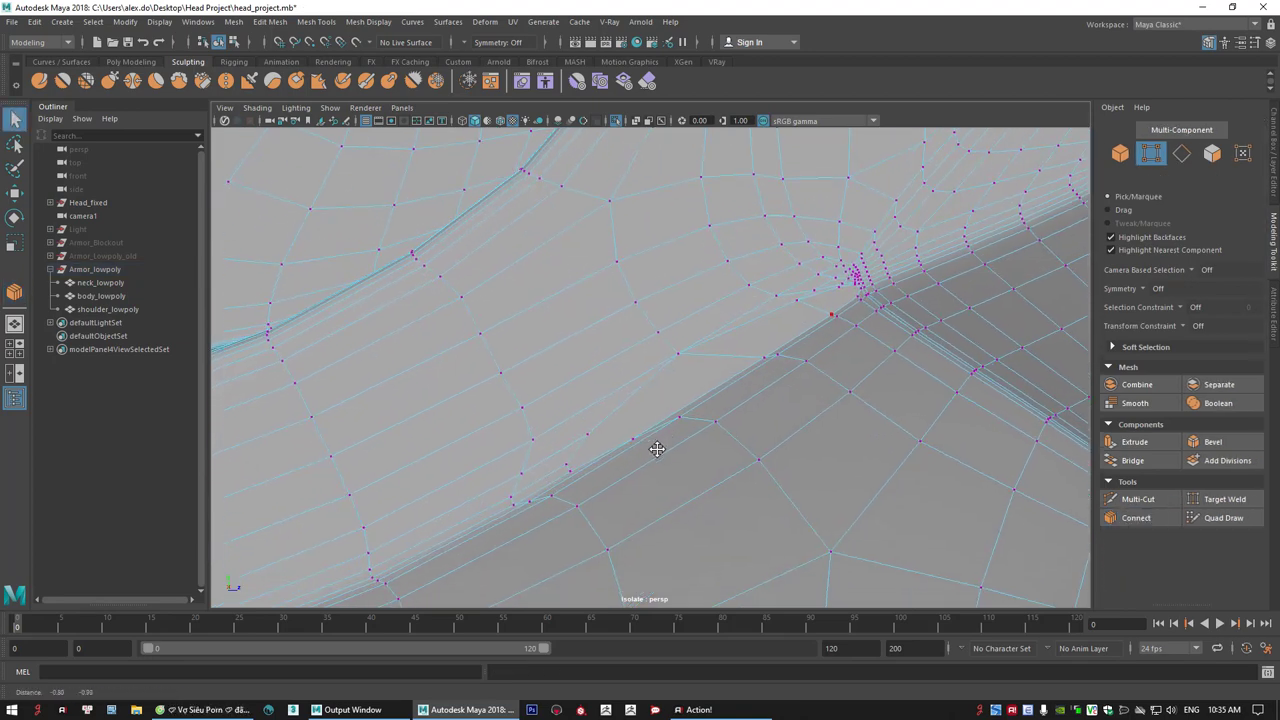
left_click(589, 436)
key("w")
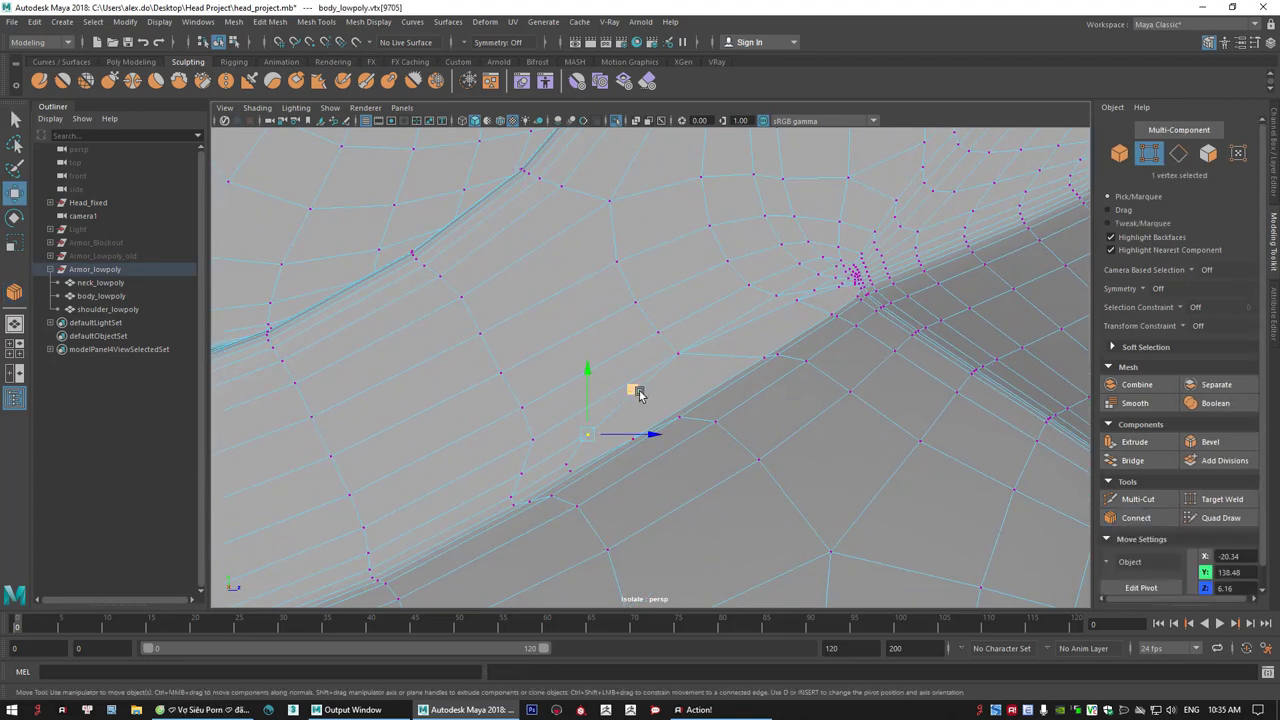
left_click(729, 331)
left_click(566, 464)
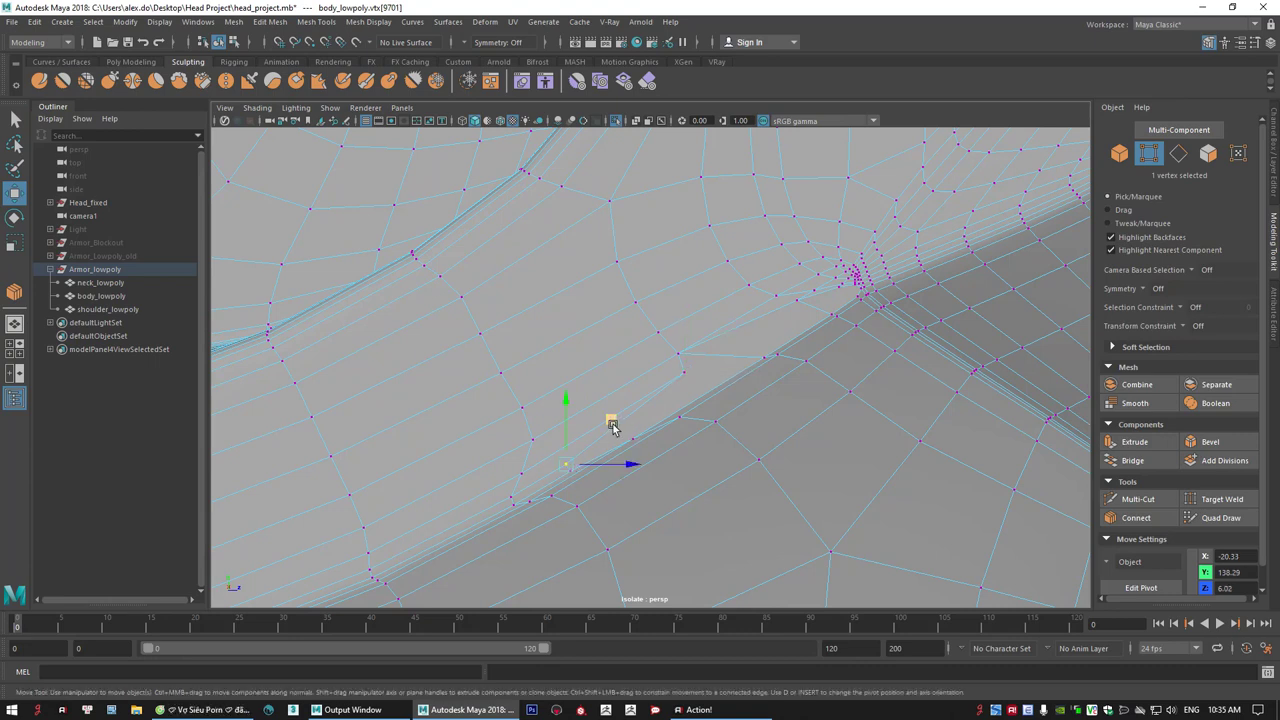
left_click_drag(612, 424, 728, 348)
left_click(569, 472)
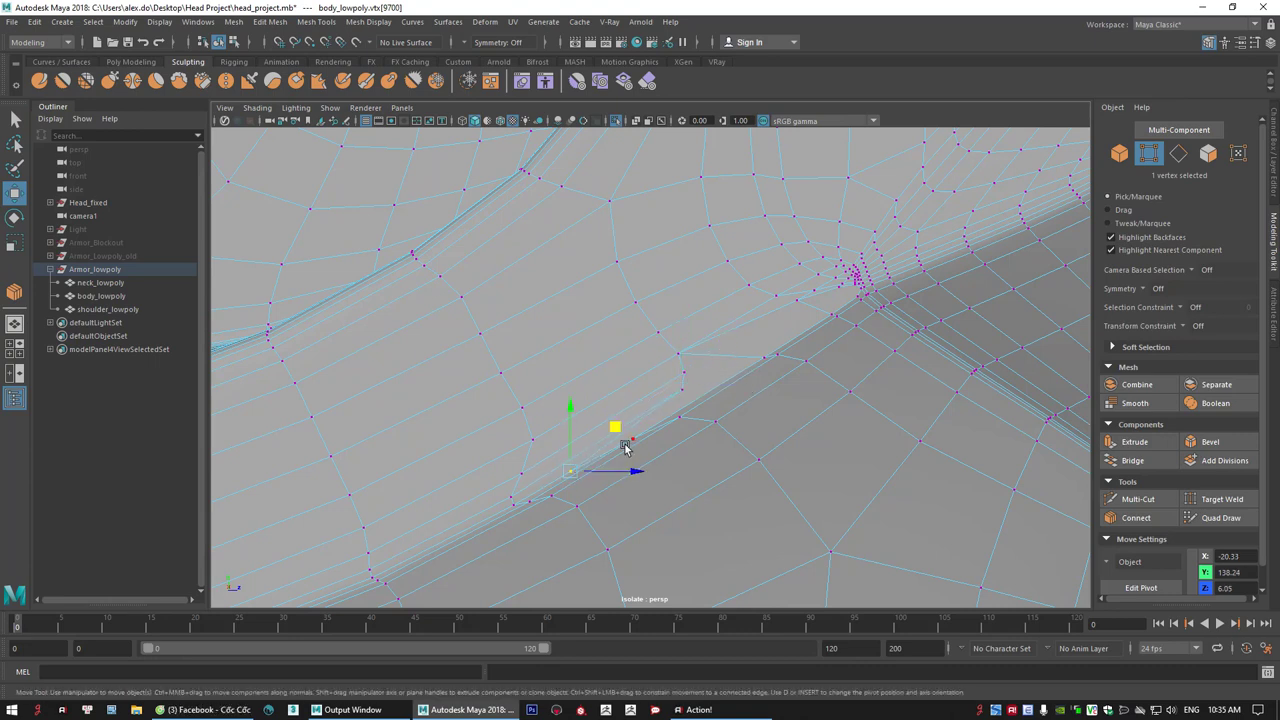
left_click_drag(611, 444, 678, 391)
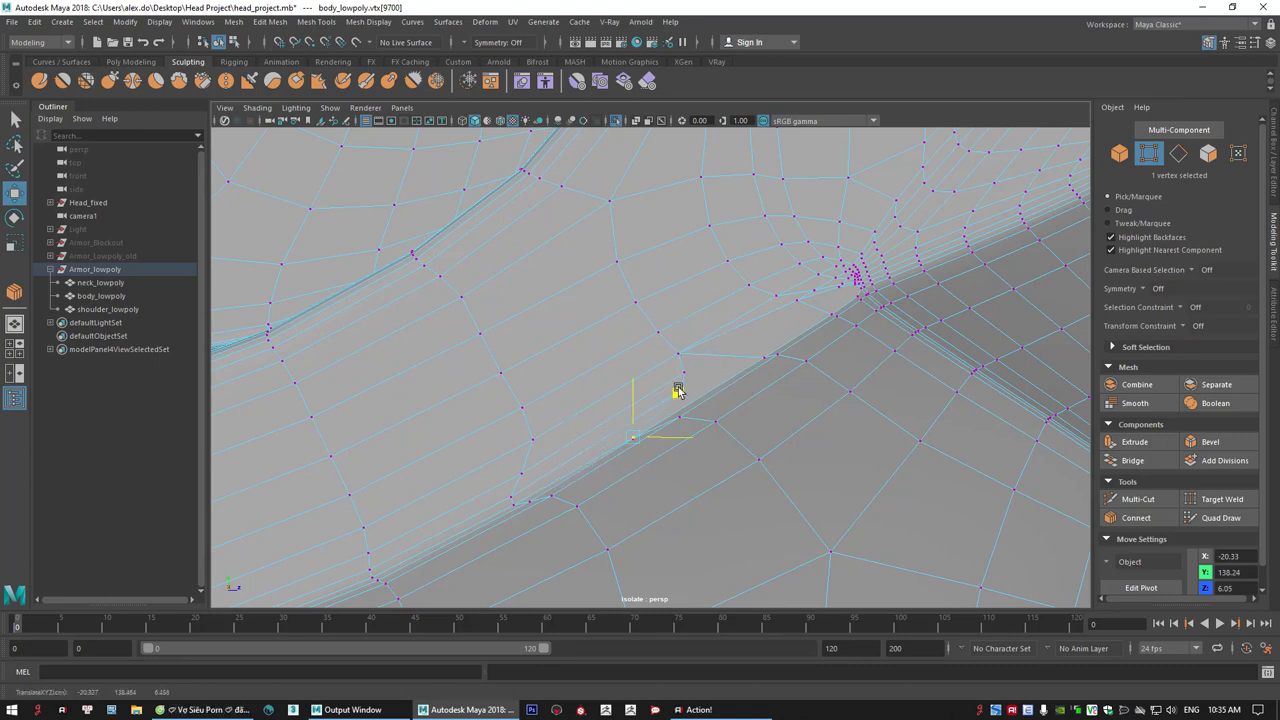
left_click(633, 437)
- Delete the edge crossing the long face at its lower end, and nudge the vertex at its upper end near the crease corner
left_click(750, 290)
right_click_drag(735, 355, 794, 186)
left_click(720, 356)
key("Delete")
left_click(792, 308)
left_click(815, 290)
left_click(799, 300, "shift")
left_click_drag(847, 252, 829, 264)
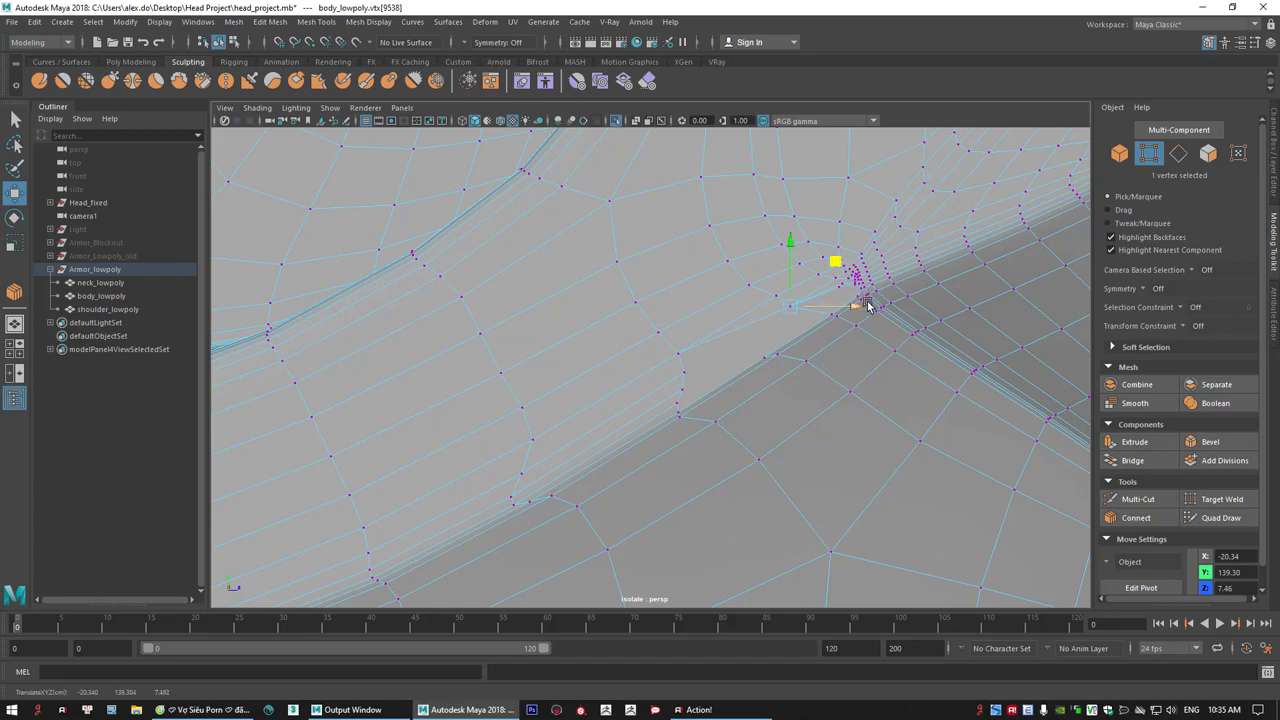
- Connect the second vertex of the realigned column to the vertex at the upper end of the long face
scroll(827, 362, "up", 5)
left_click(722, 379)
scroll(855, 334, "down", 3)
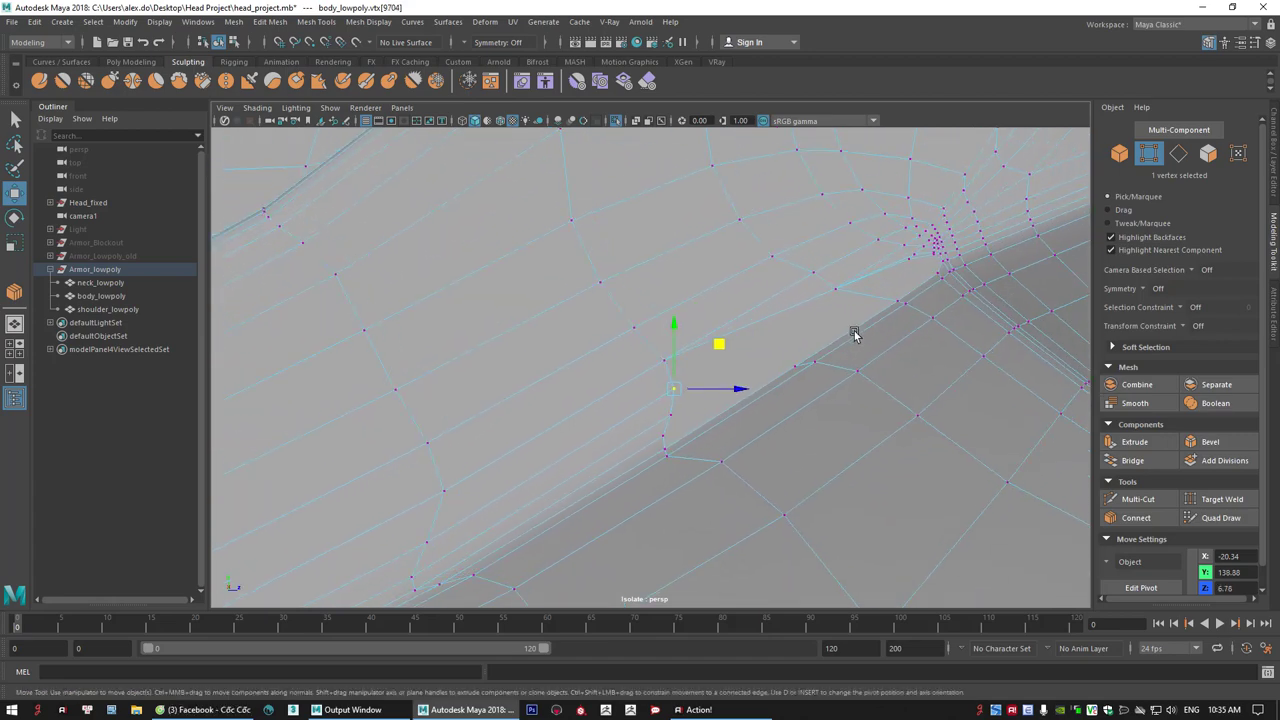
left_click(836, 289, "shift")
left_click(1124, 519)
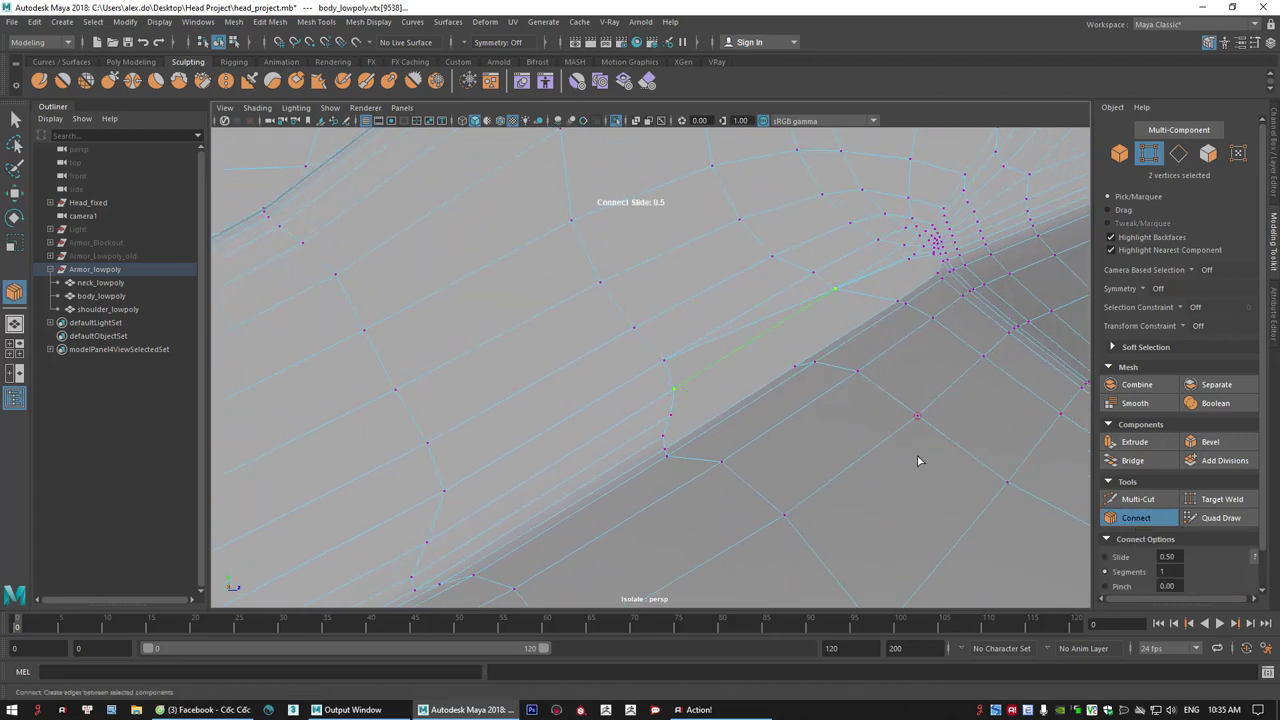
key("q")
- Connect the next two vertices down the column to the same upper vertex with new edges
left_click(671, 414)
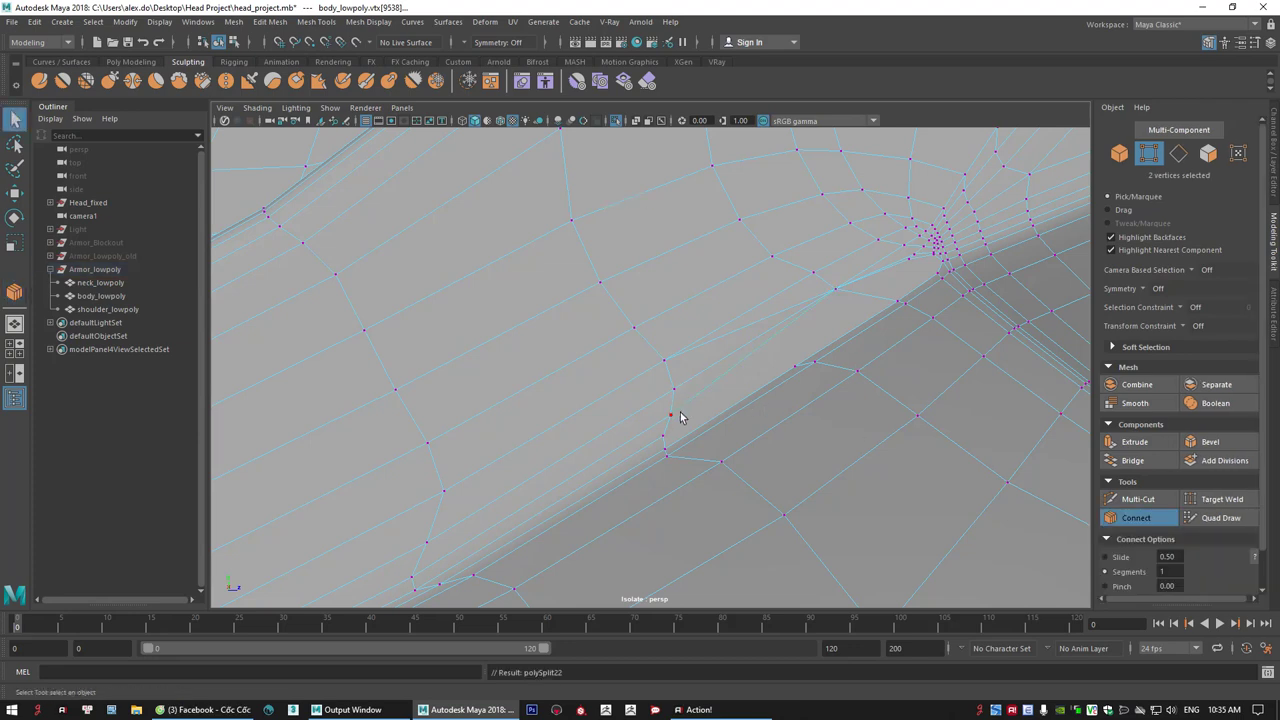
left_click(663, 437)
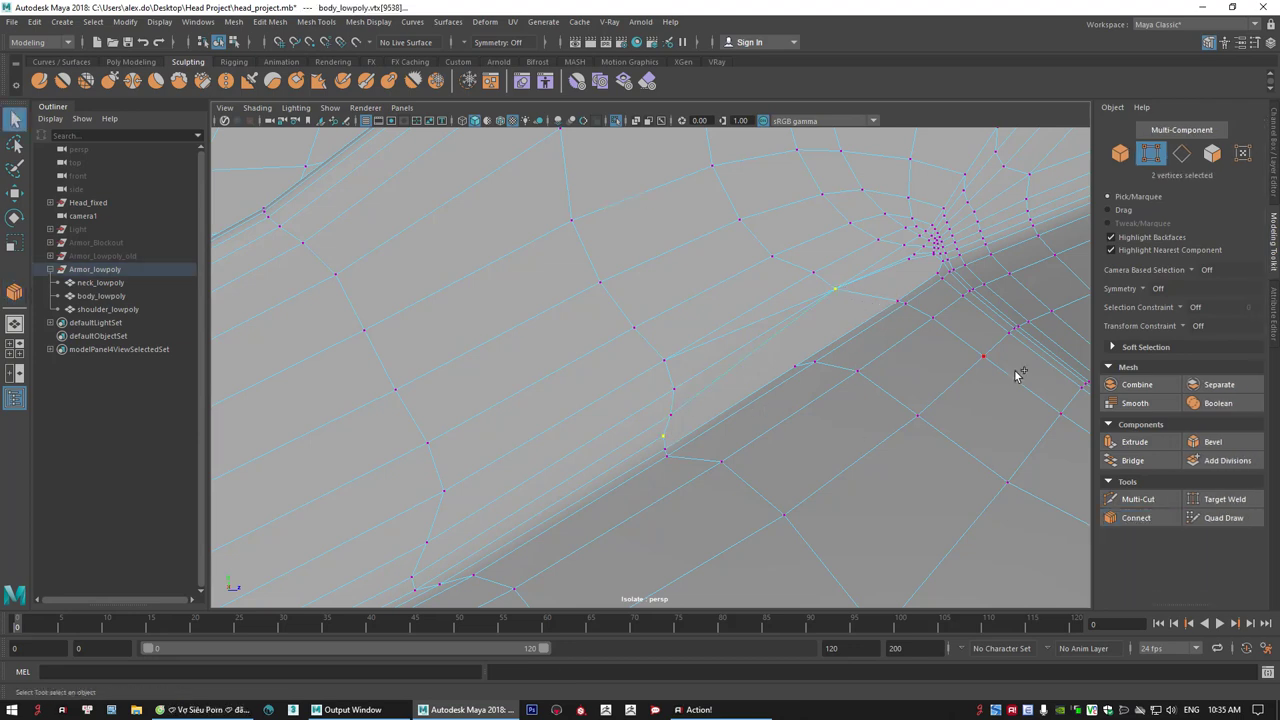
left_click(1135, 517)
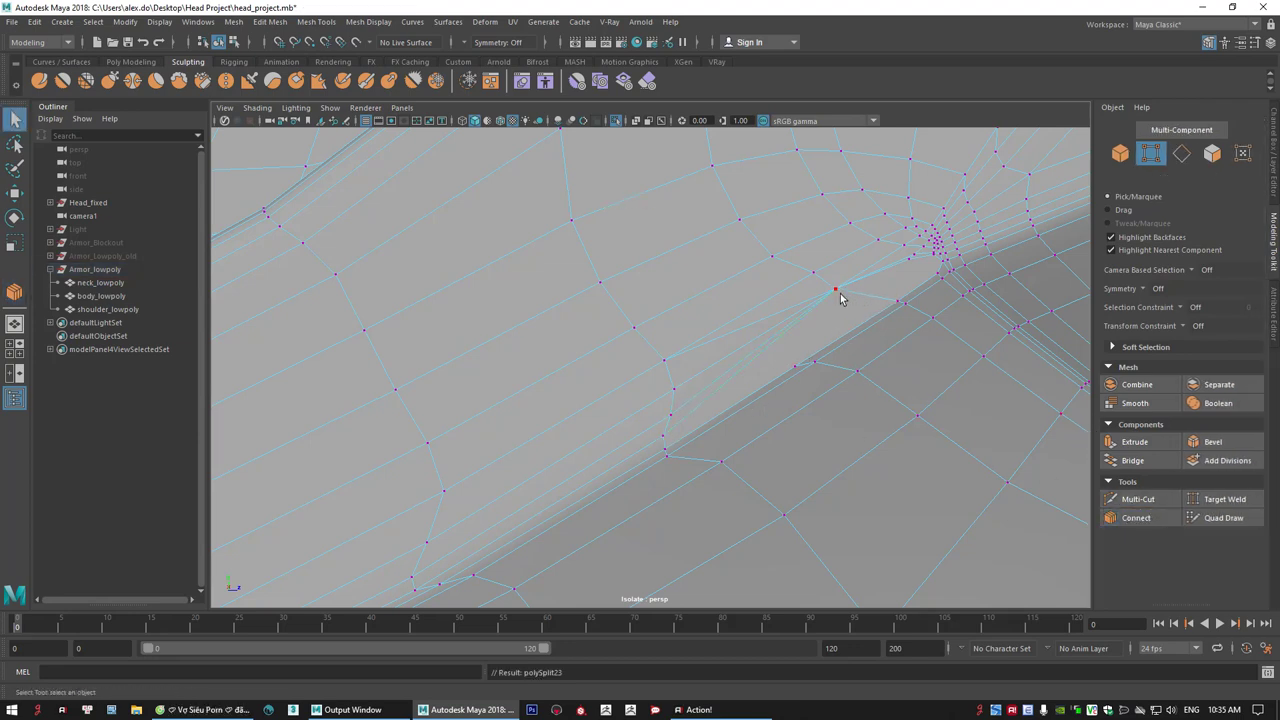
middle_click_drag(833, 297, 832, 309, "alt")
middle_click_drag(755, 372, 776, 359, "alt")
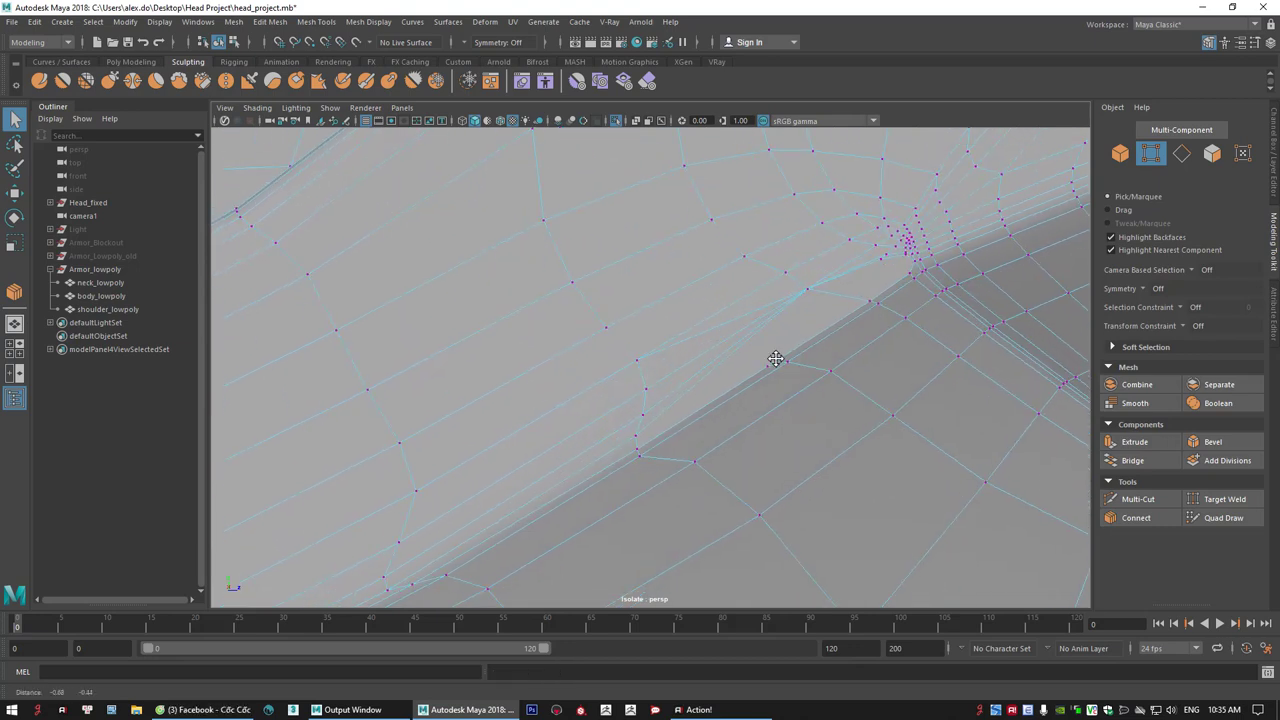
- Connect the crease-corner vertex to the neighbouring vertex on the upper surface with a new edge
left_click(912, 276)
left_click(881, 259, "shift")
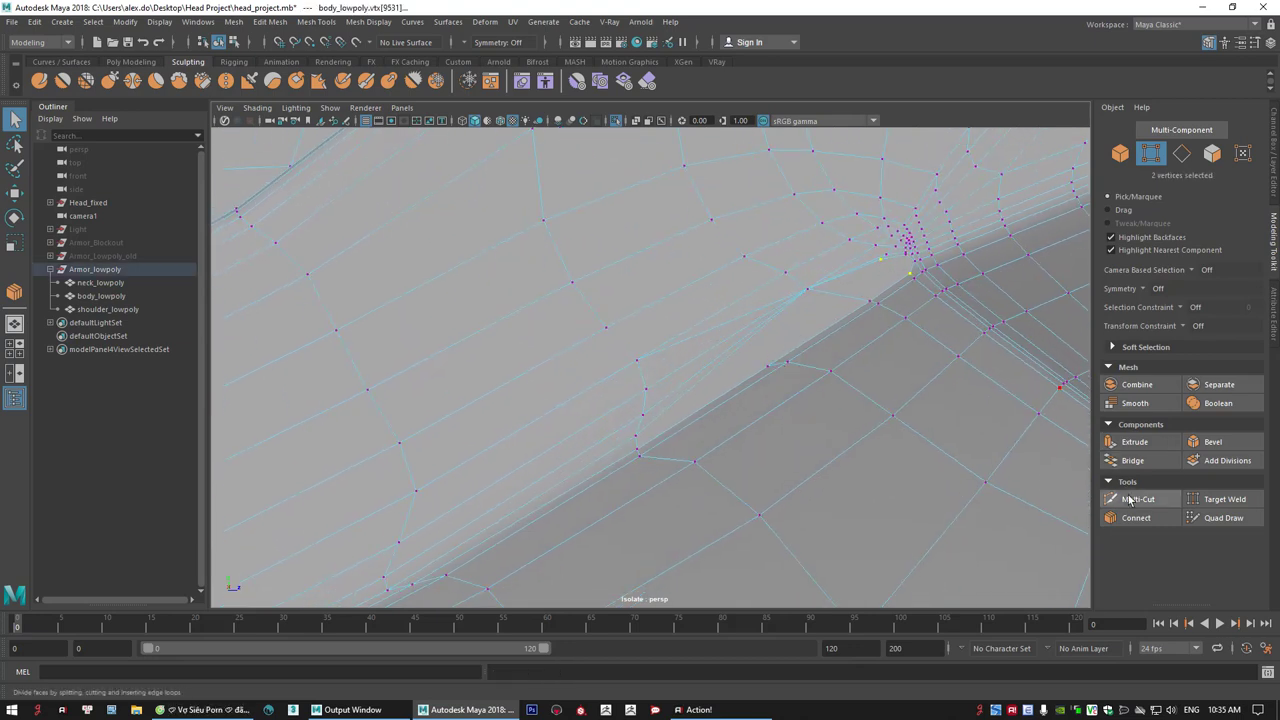
left_click(1135, 517)
key("q")
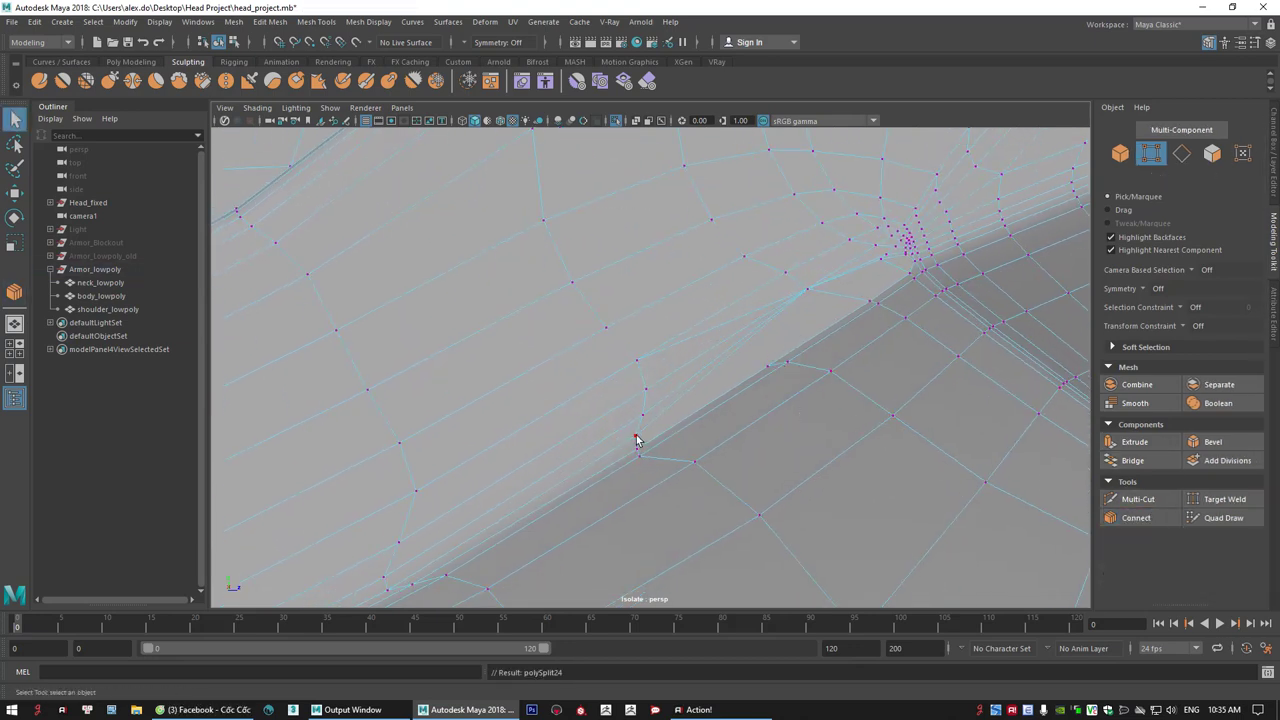
- Connect the upper vertex of the long face to the vertex on the crease just below it
left_click(636, 440)
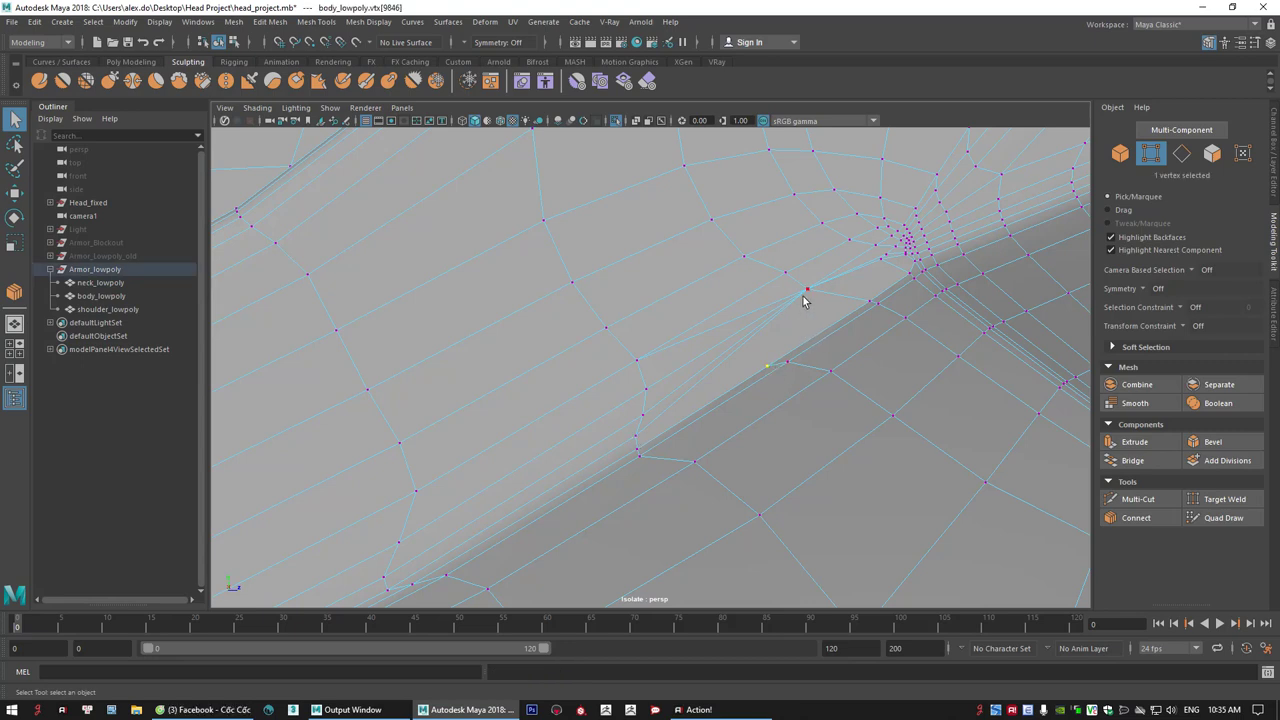
left_click(767, 363, "shift")
left_click(1161, 519)
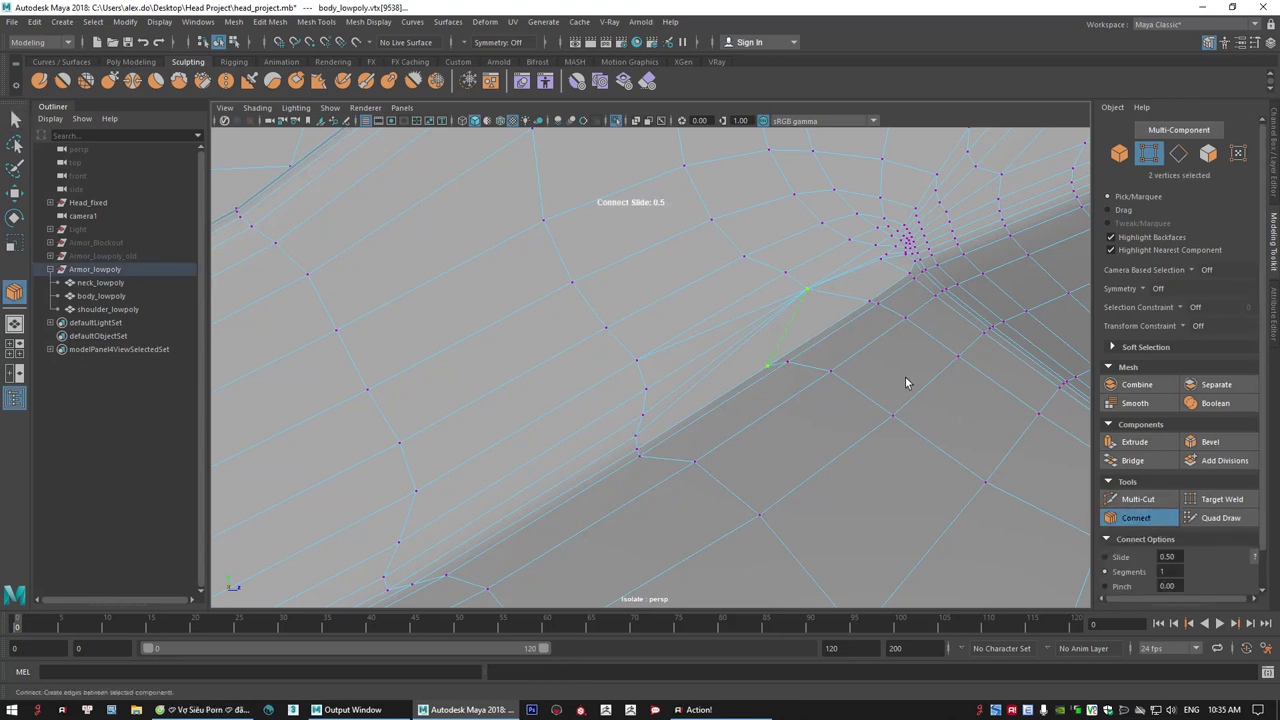
key("q")
- Delete the column of distorted faces bordering the smaller hole on the underside of the body mesh
right_click_drag(906, 383, 598, 331, "alt")
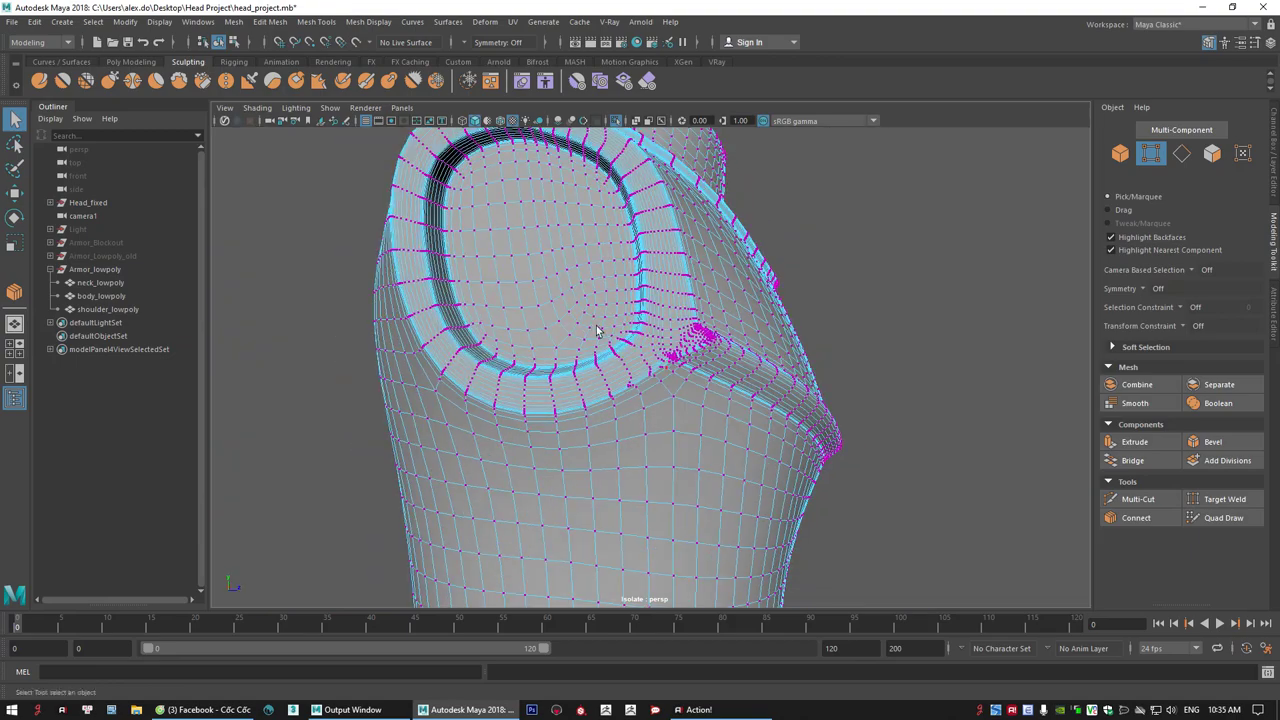
left_click_drag(690, 420, 586, 375, "alt")
middle_click_drag(673, 486, 744, 325, "alt")
left_click_drag(630, 470, 646, 320, "alt")
right_click_drag(648, 318, 648, 343)
left_click(639, 302)
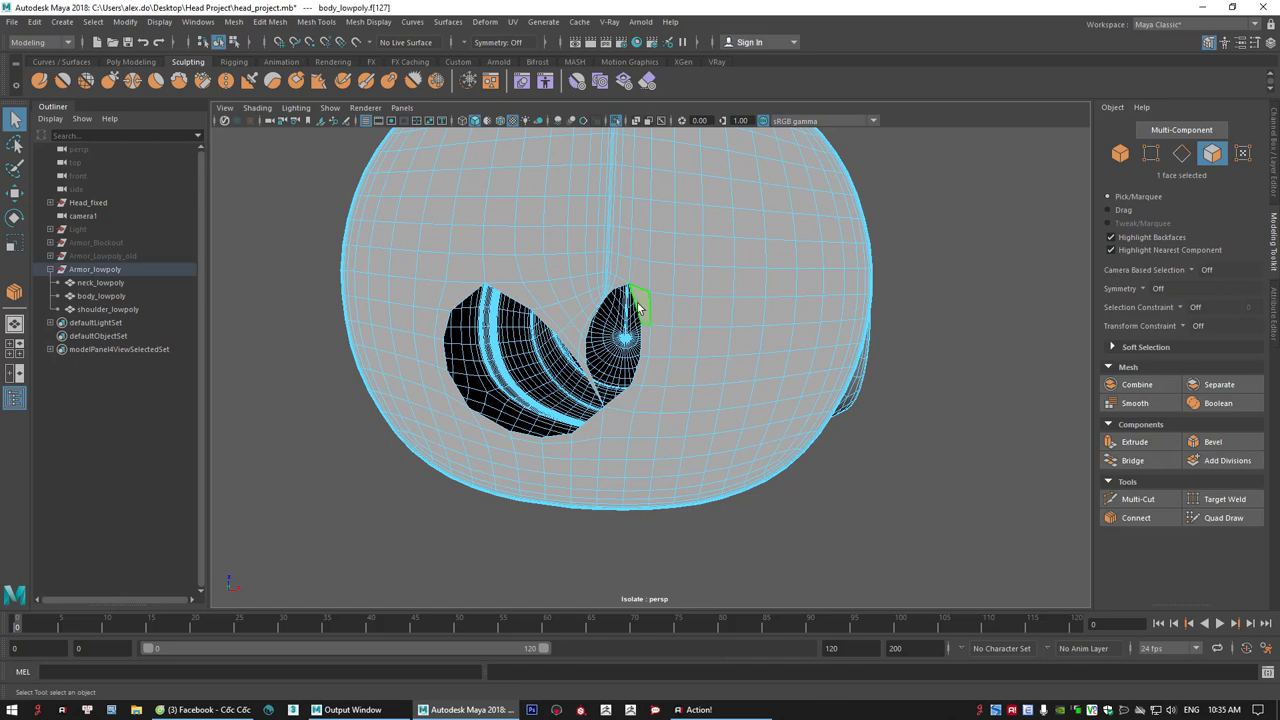
left_click(622, 420, "shift")
left_click(626, 402, "shift")
left_click(642, 370, "shift")
left_click_drag(706, 364, 664, 386, "alt")
key("Delete")
- Delete the row of faces along the upper side of the two underside holes, up to the centre seam
middle_click_drag(580, 410, 610, 405, "alt")
right_click_drag(610, 405, 621, 388, "alt")
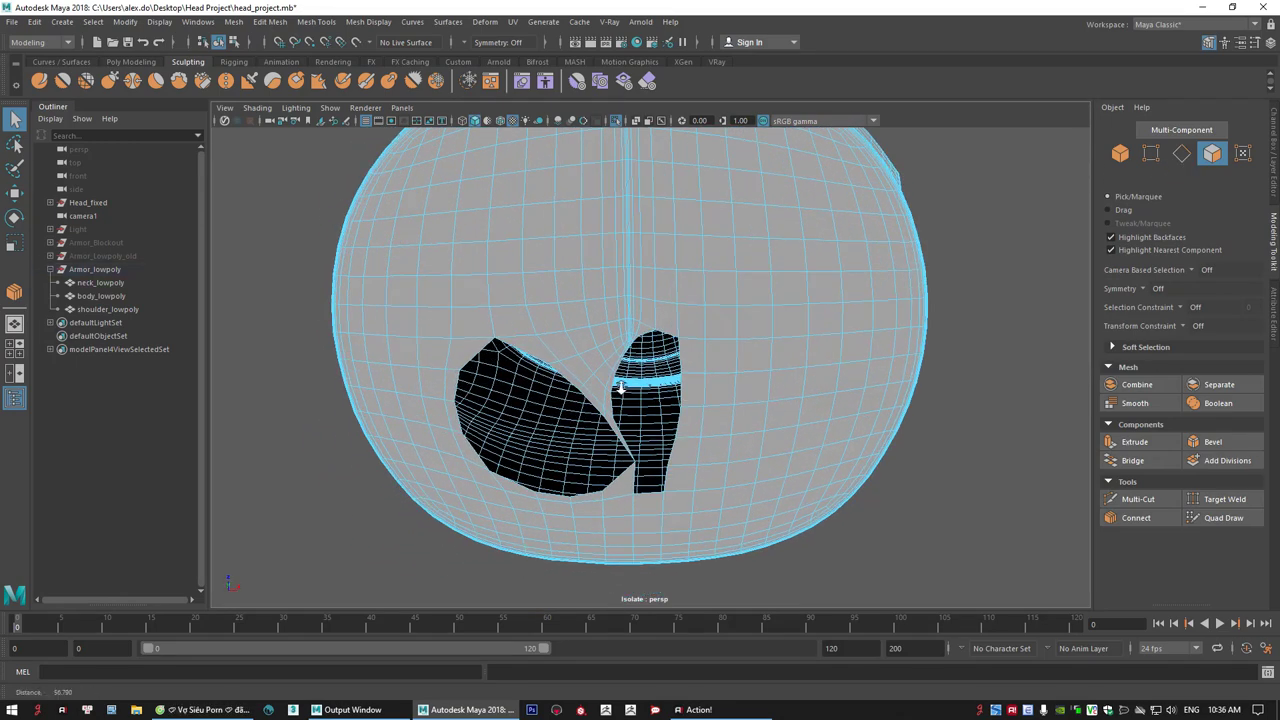
middle_click_drag(621, 388, 663, 384, "alt")
left_click(572, 345)
left_click(604, 341, "shift")
left_click(626, 334, "shift")
left_click(643, 331, "shift")
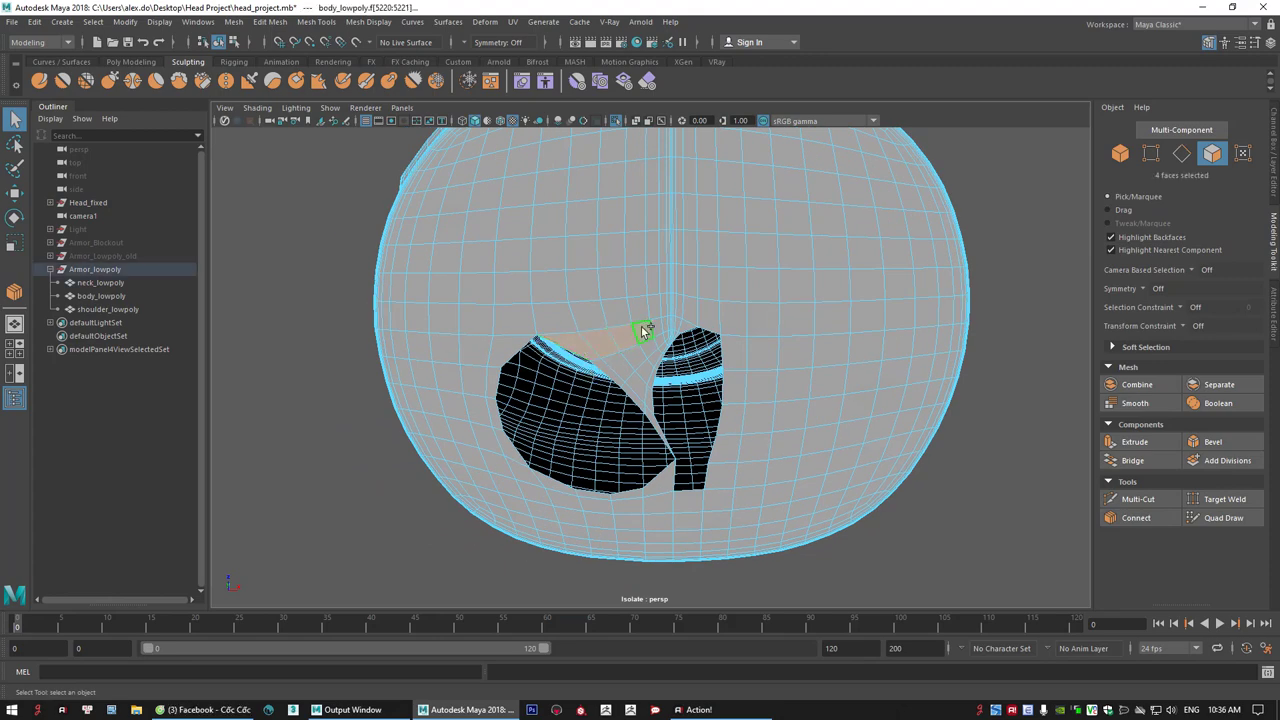
scroll(730, 397, "up", 3)
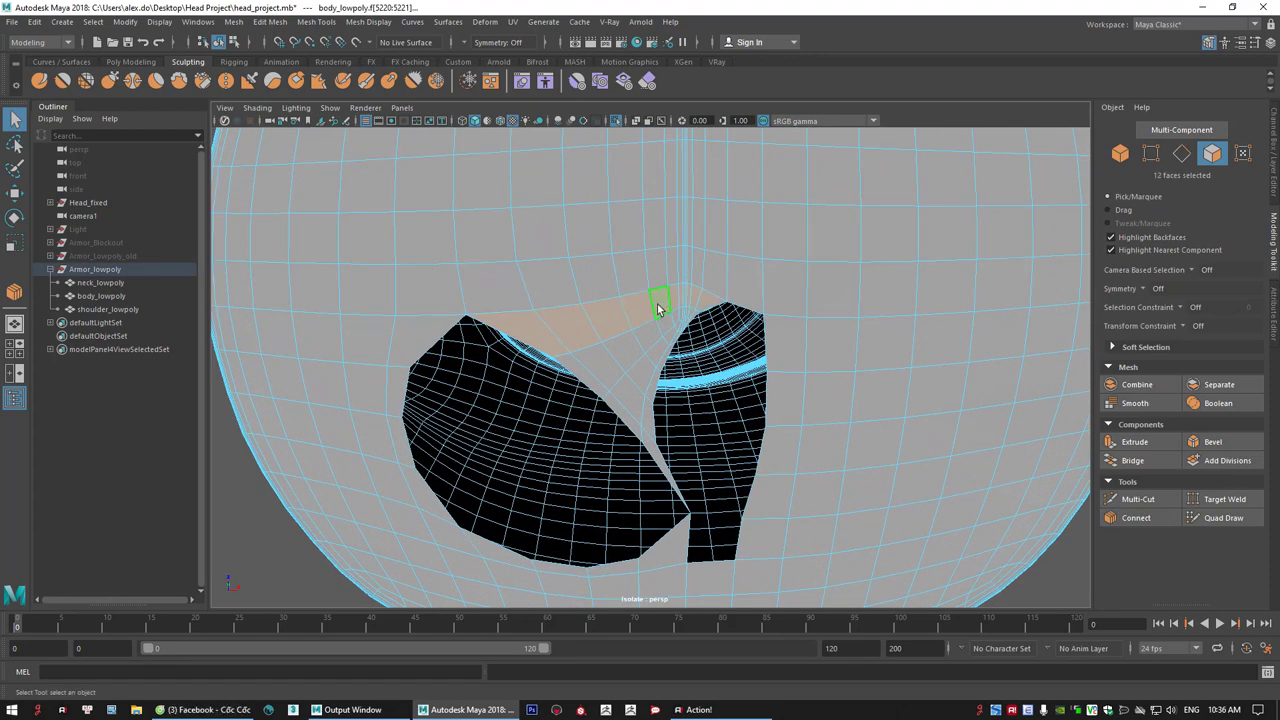
key("Delete")
- Delete the irregular faces along the outer side and lower corner of the larger underside hole
left_click(402, 372)
key("Delete")
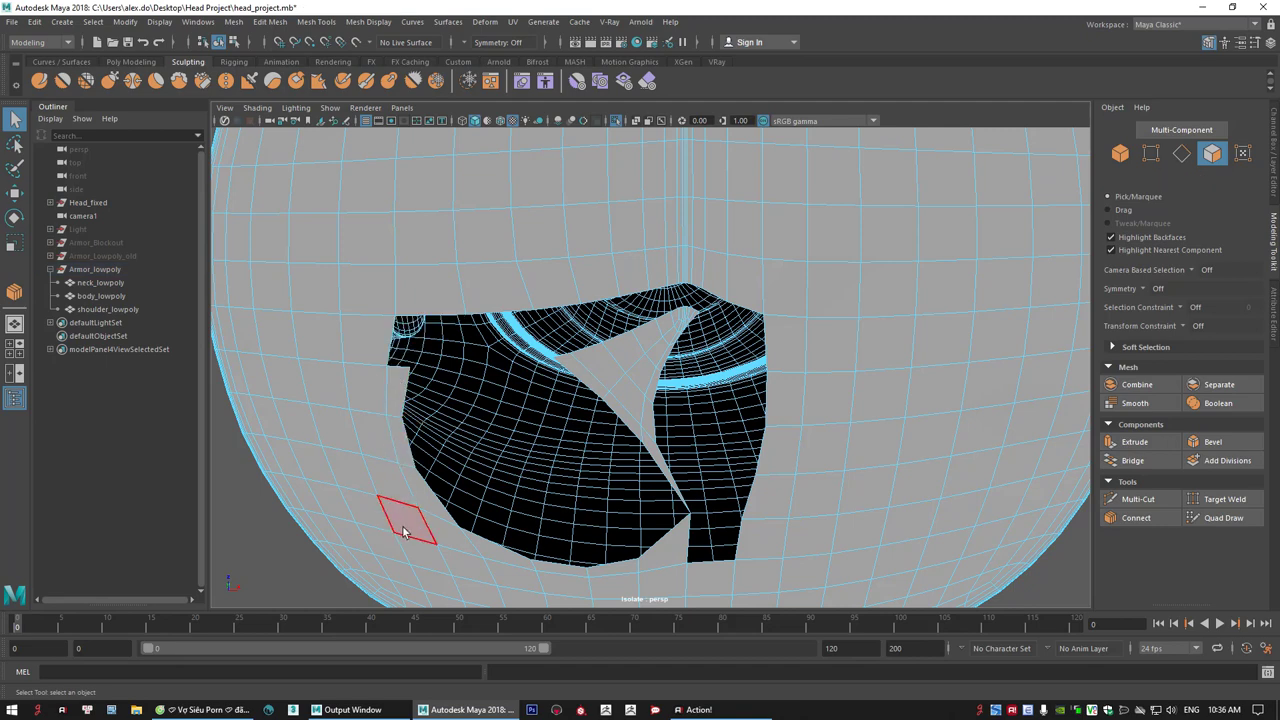
left_click(440, 530)
key("Delete")
left_click(396, 398)
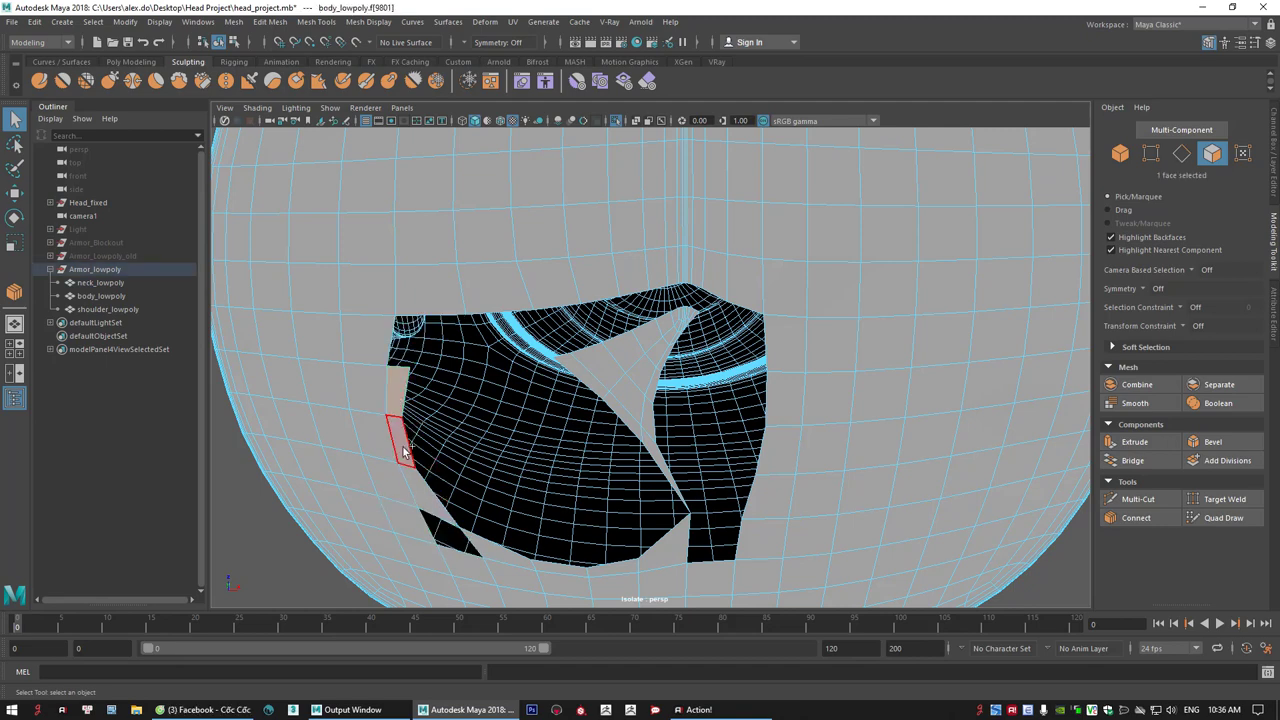
double_click(405, 443, "shift")
right_click_drag(529, 491, 480, 486, "alt")
key("Delete")
- Delete the uneven faces along the hole's lower border and the leftover sliver between the two holes
left_click(528, 545)
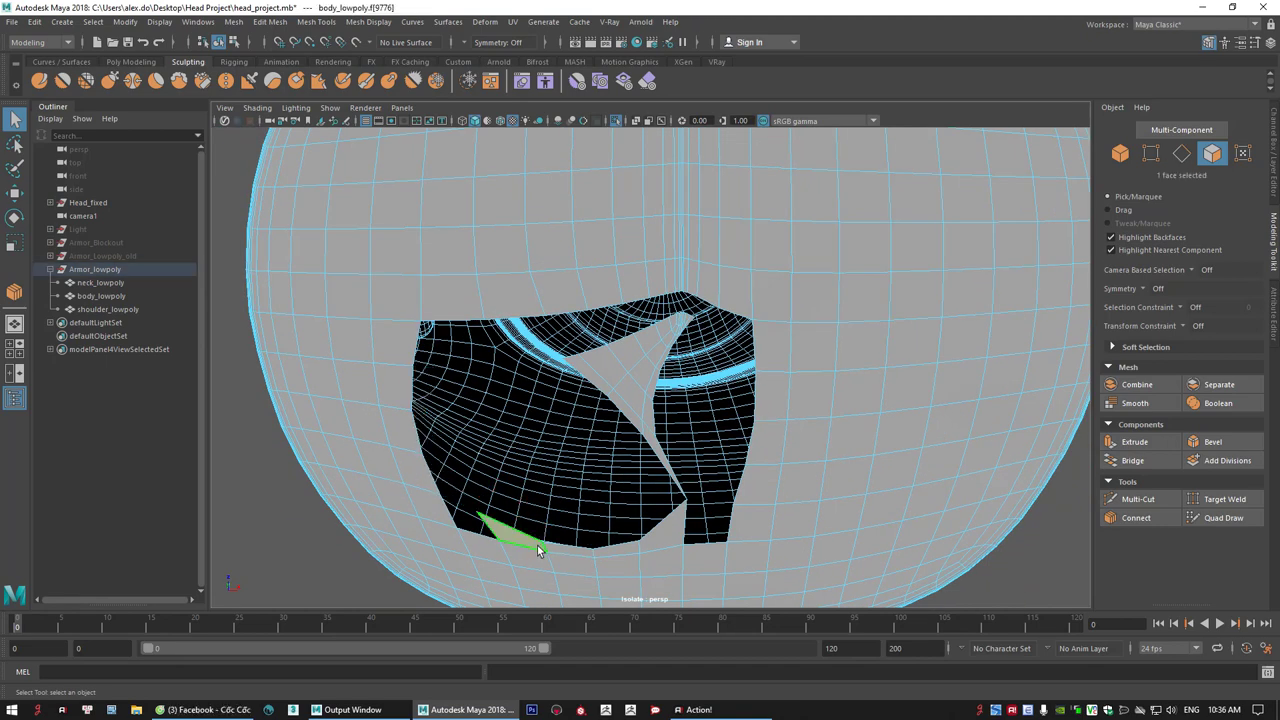
double_click(557, 549, "shift")
key("Delete")
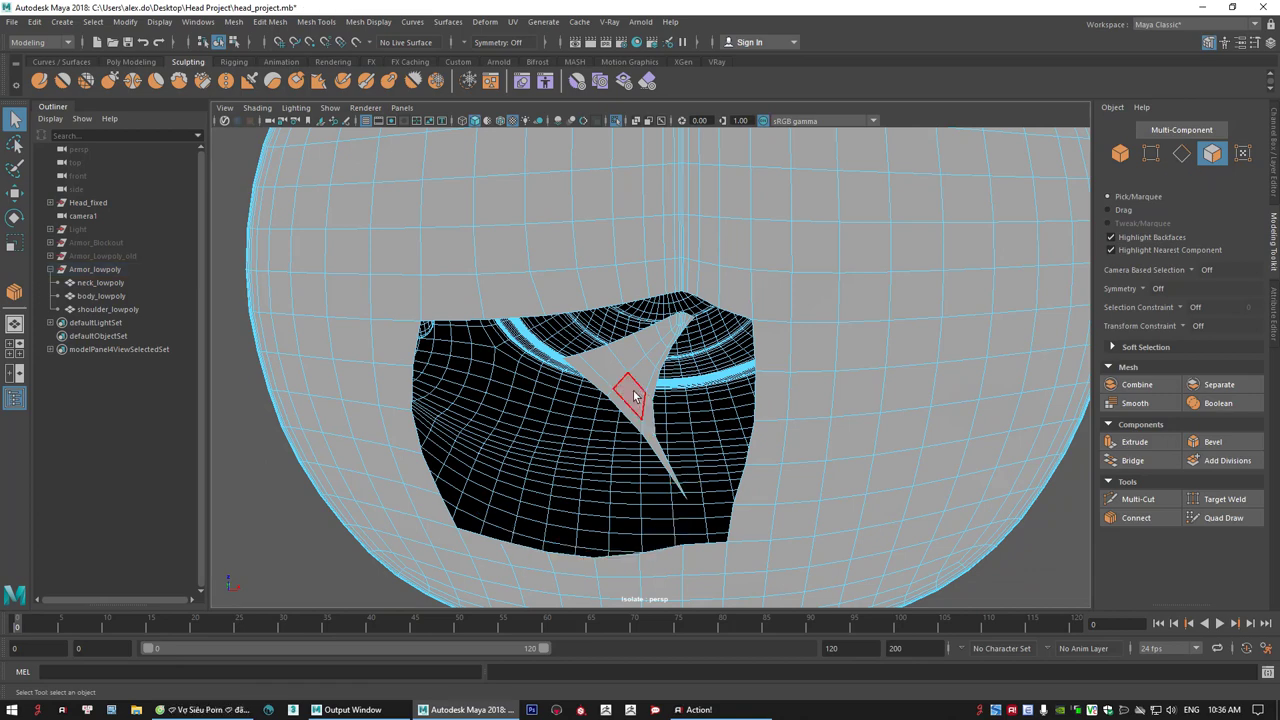
double_click(631, 396)
key("Delete")
right_click_drag(858, 432, 851, 422, "alt")
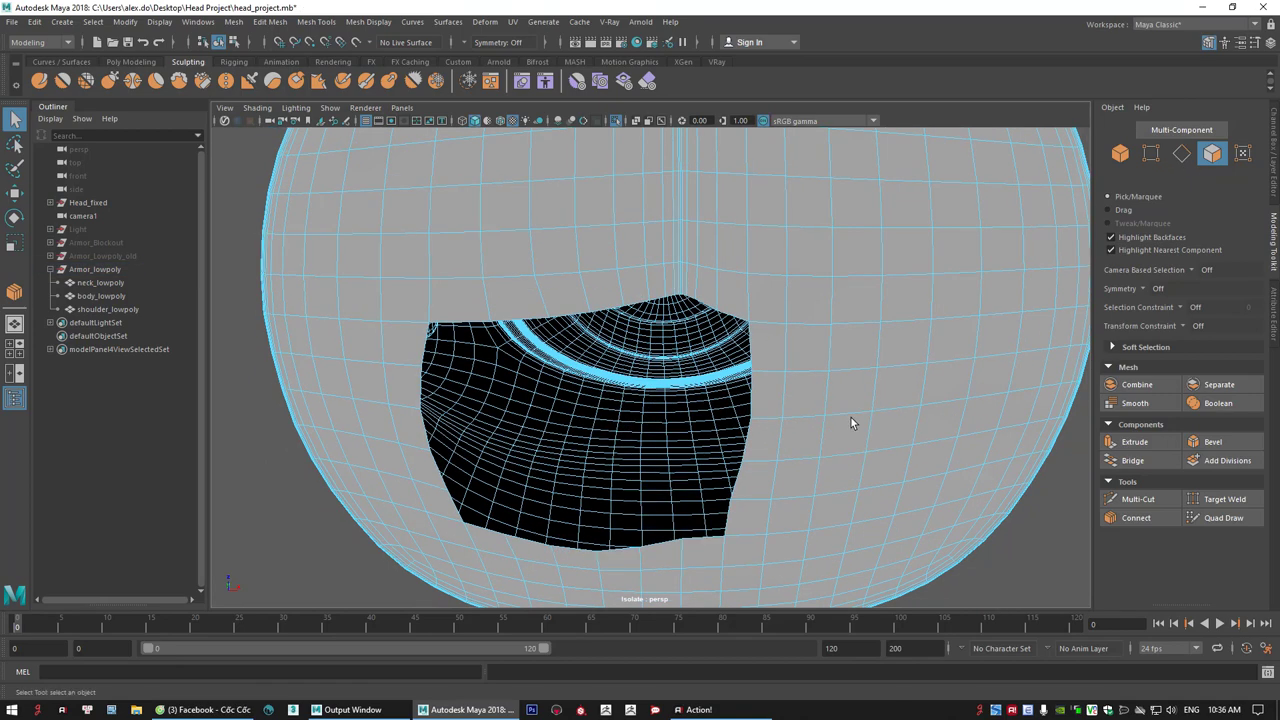
- Fill the underside opening of body_lowpoly with the Fill Hole command
right_click_drag(905, 376, 740, 380, "alt")
left_click_drag(740, 380, 780, 400, "alt")
right_click_drag(788, 339, 826, 322)
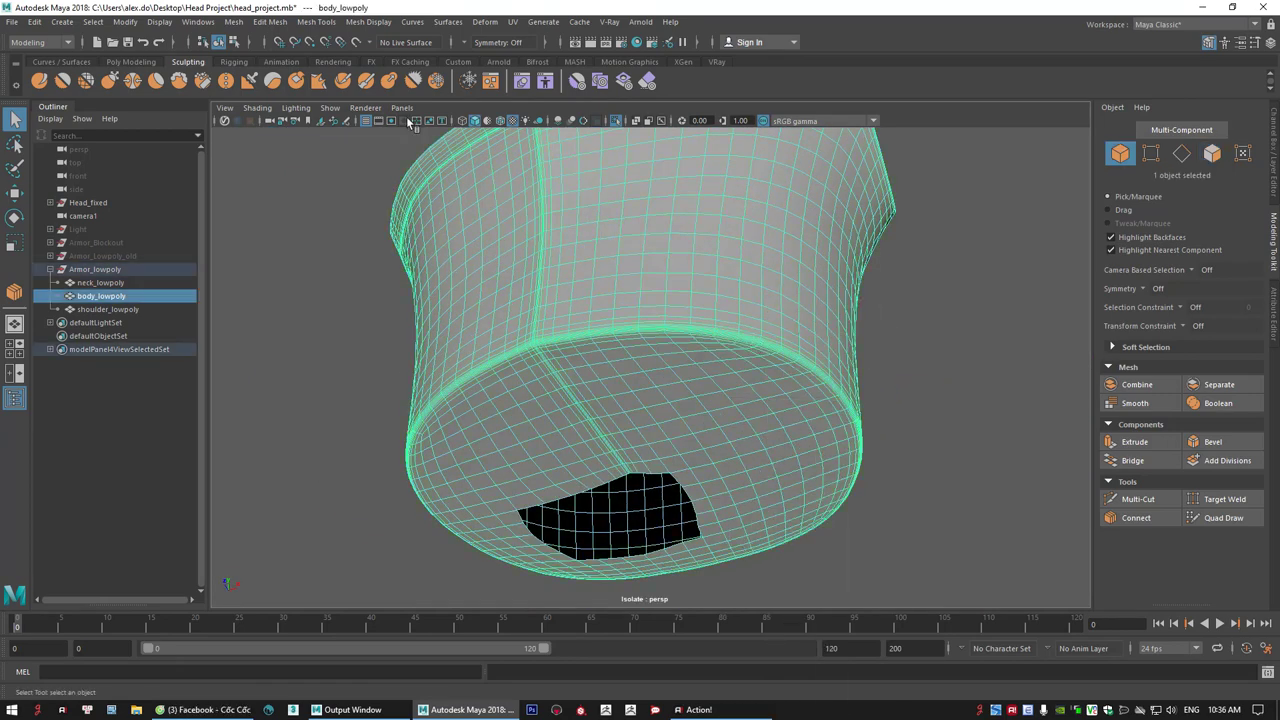
left_click(234, 22)
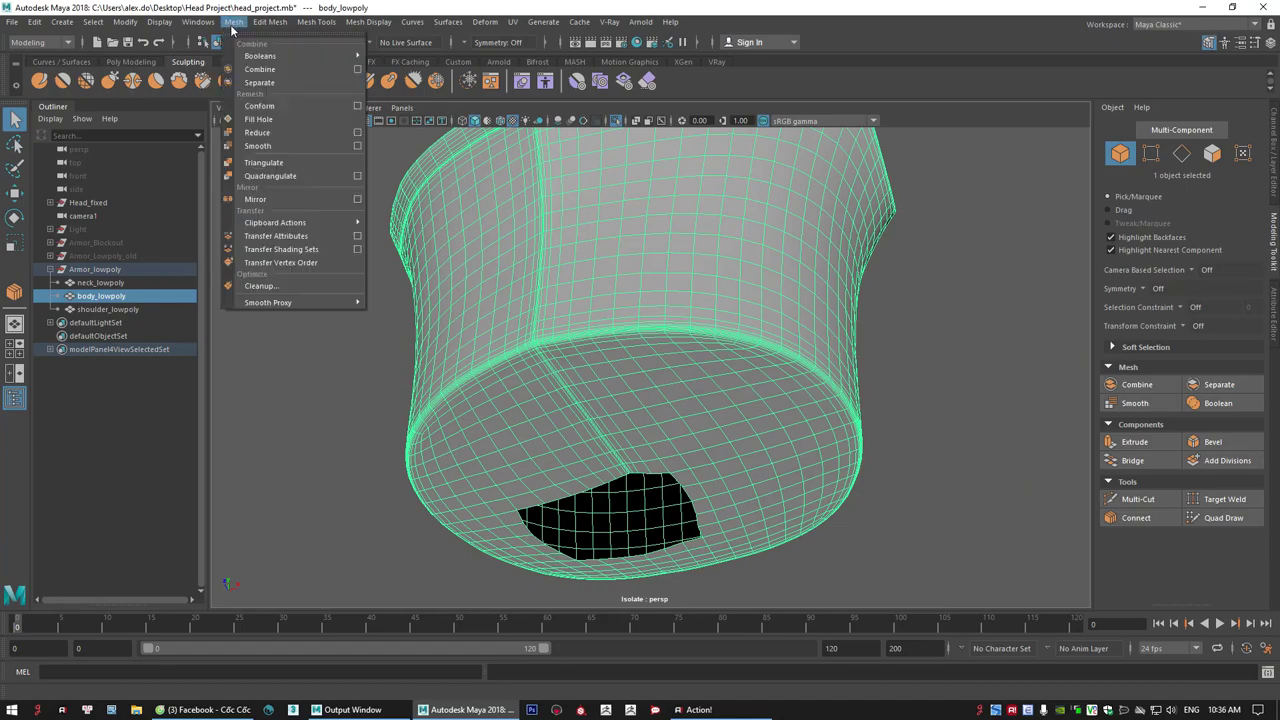
left_click(265, 120)
- Collapse the six short border edges where the centre seam meets the filled face into one vertex
left_click_drag(814, 442, 847, 401, "alt")
scroll(648, 400, "up", 2)
mouse_move(648, 400)
left_mouse_down("alt")
mouse_move(628, 389)
mouse_move(648, 405)
left_mouse_up("alt")
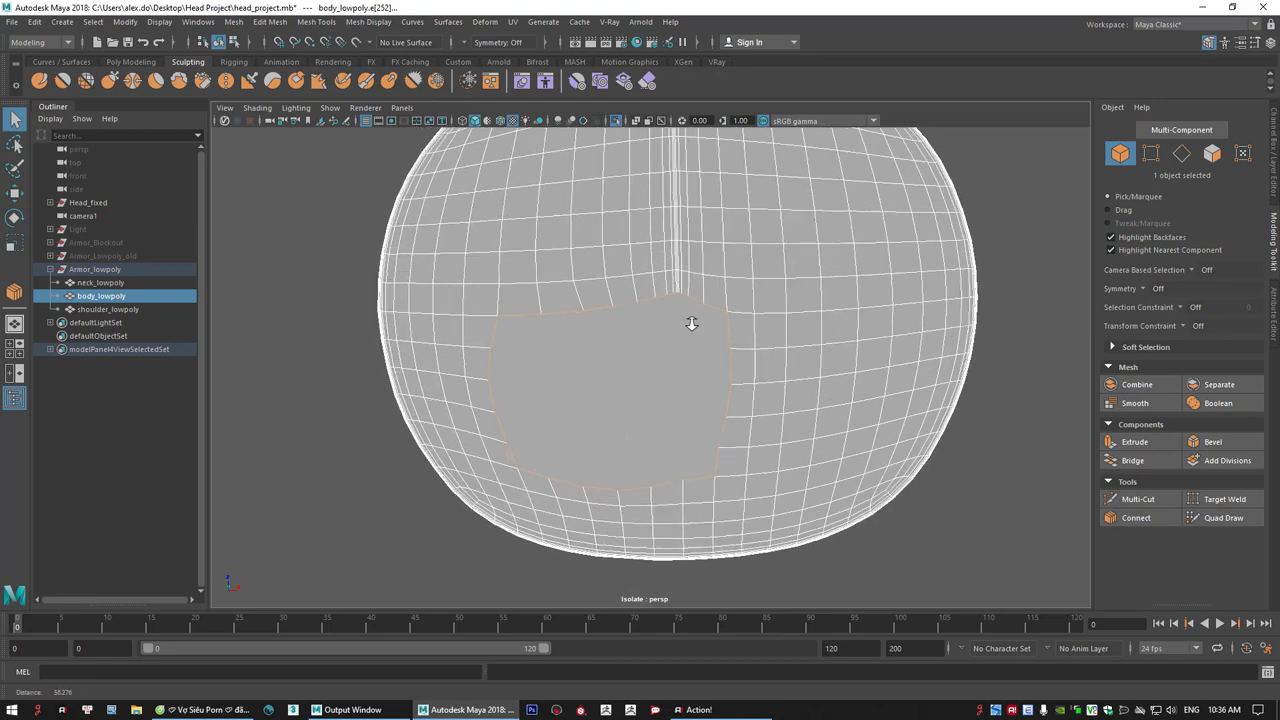
scroll(700, 300, "up", 2)
right_click_drag(707, 291, 677, 214)
scroll(691, 271, "up", 4)
left_click(697, 252)
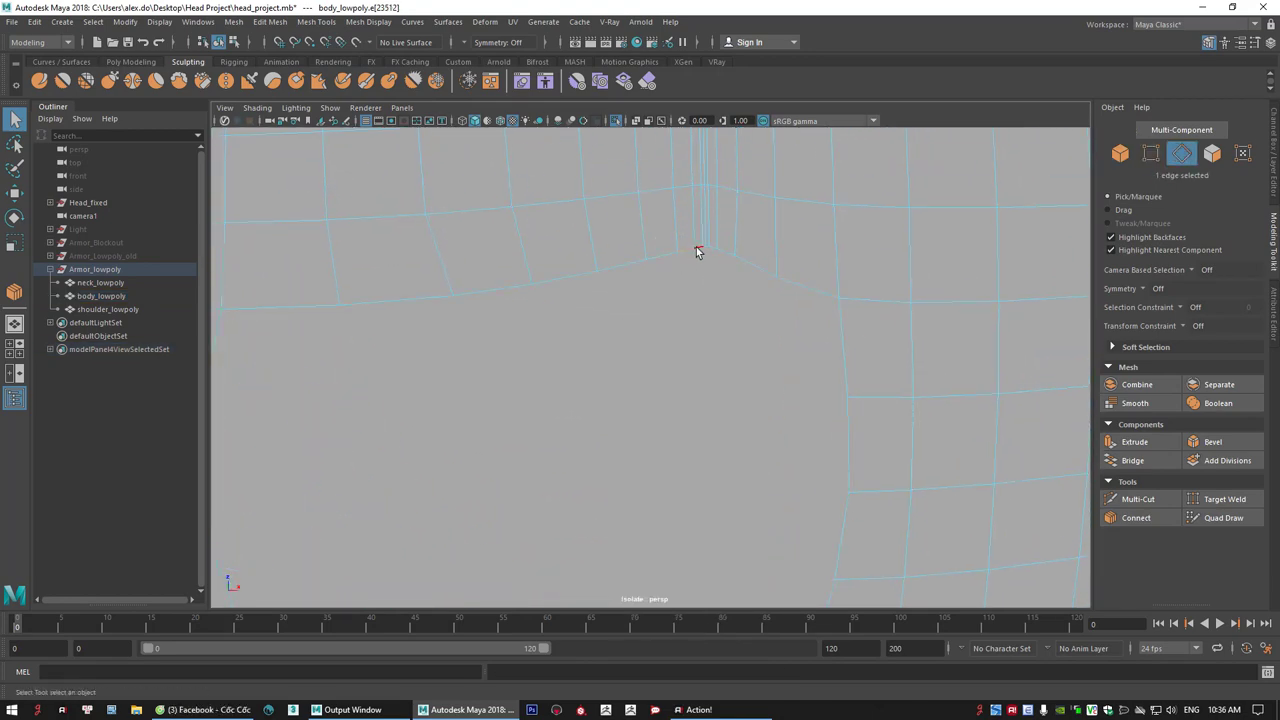
left_click(705, 248, "shift")
left_click(707, 246, "shift")
right_click(713, 257, "shift")
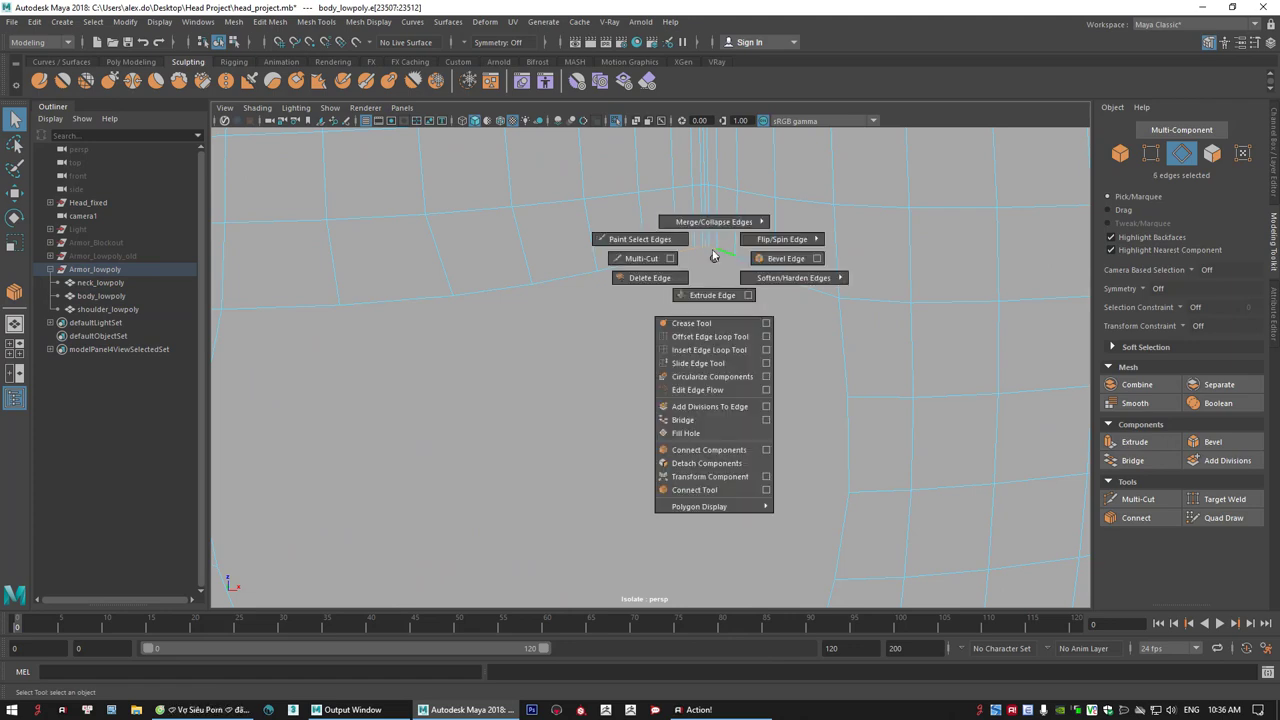
right_click_drag(713, 256, 580, 289, "shift")
- Connect the first two vertices on the filled face's upper border to the matching lower-border vertices
middle_click_drag(655, 400, 676, 340, "alt")
right_click_drag(631, 326, 547, 308)
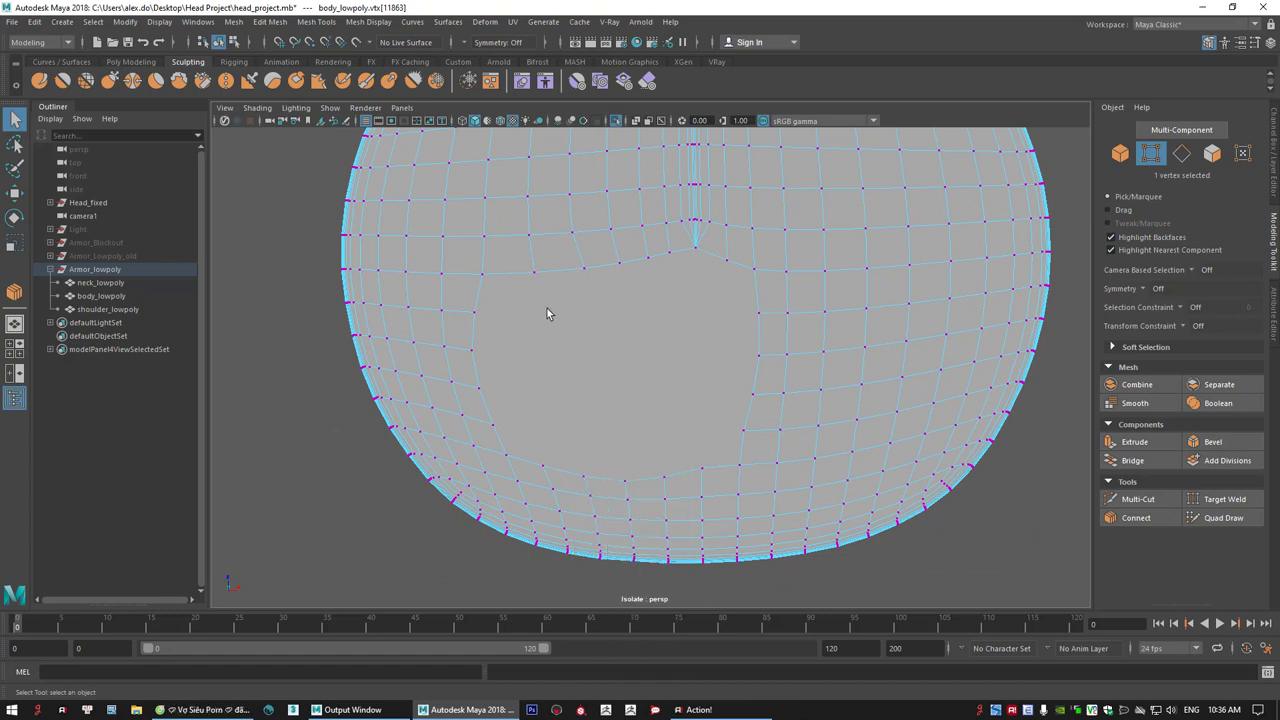
left_click(555, 469, "shift")
left_click(1135, 518)
left_click(590, 272)
left_click(587, 473, "shift")
left_click(1135, 518)
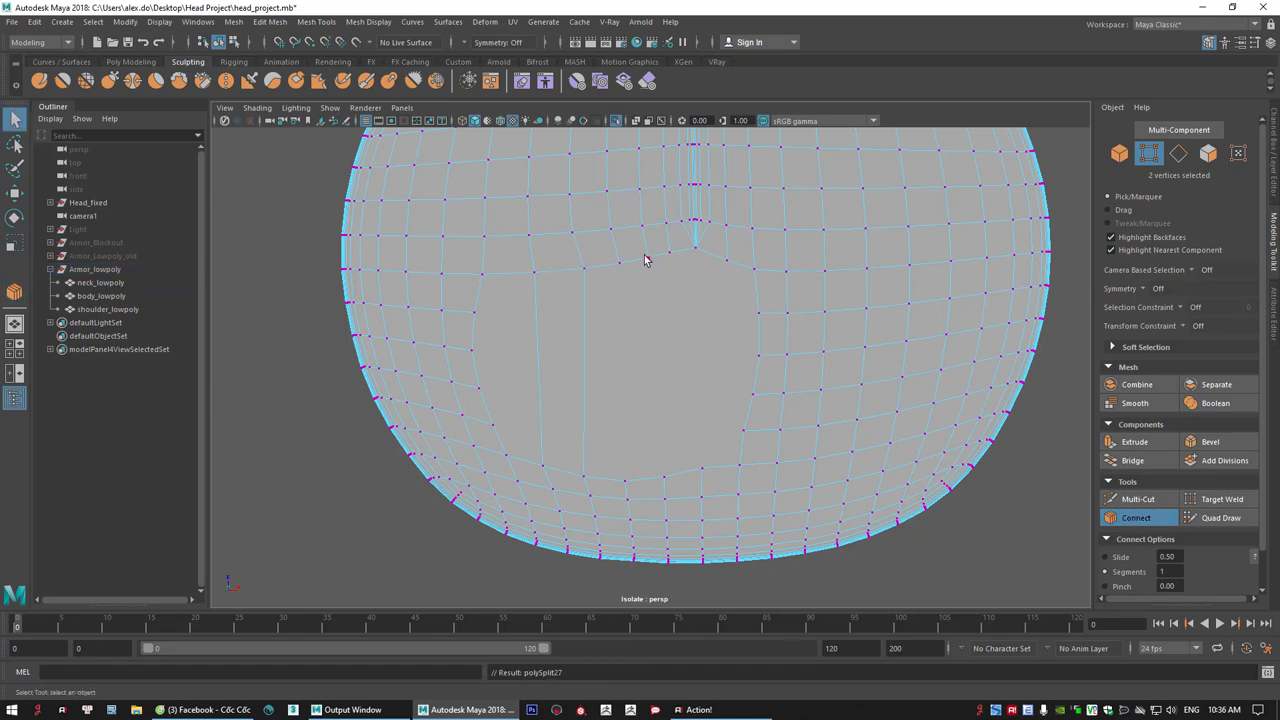
- Connect the next three upper-border vertices, up to the seam, to their lower-border counterparts with new edges
left_click(1137, 499)
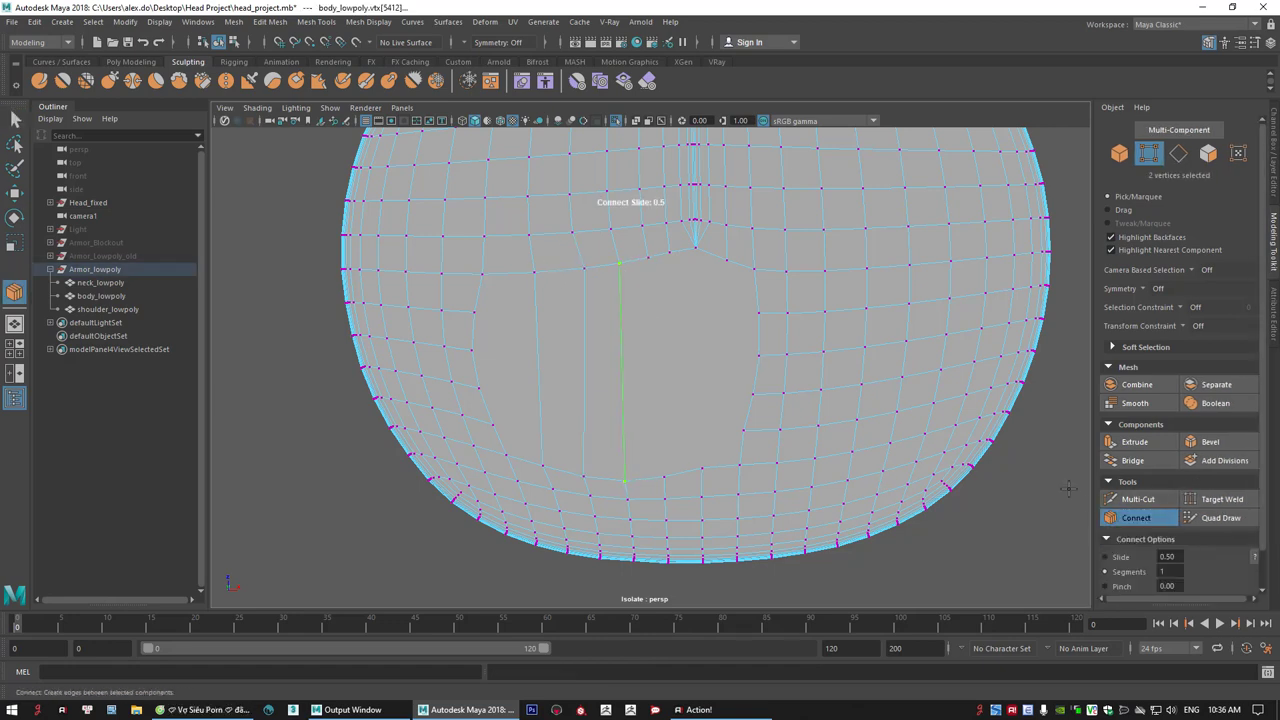
left_click(638, 262)
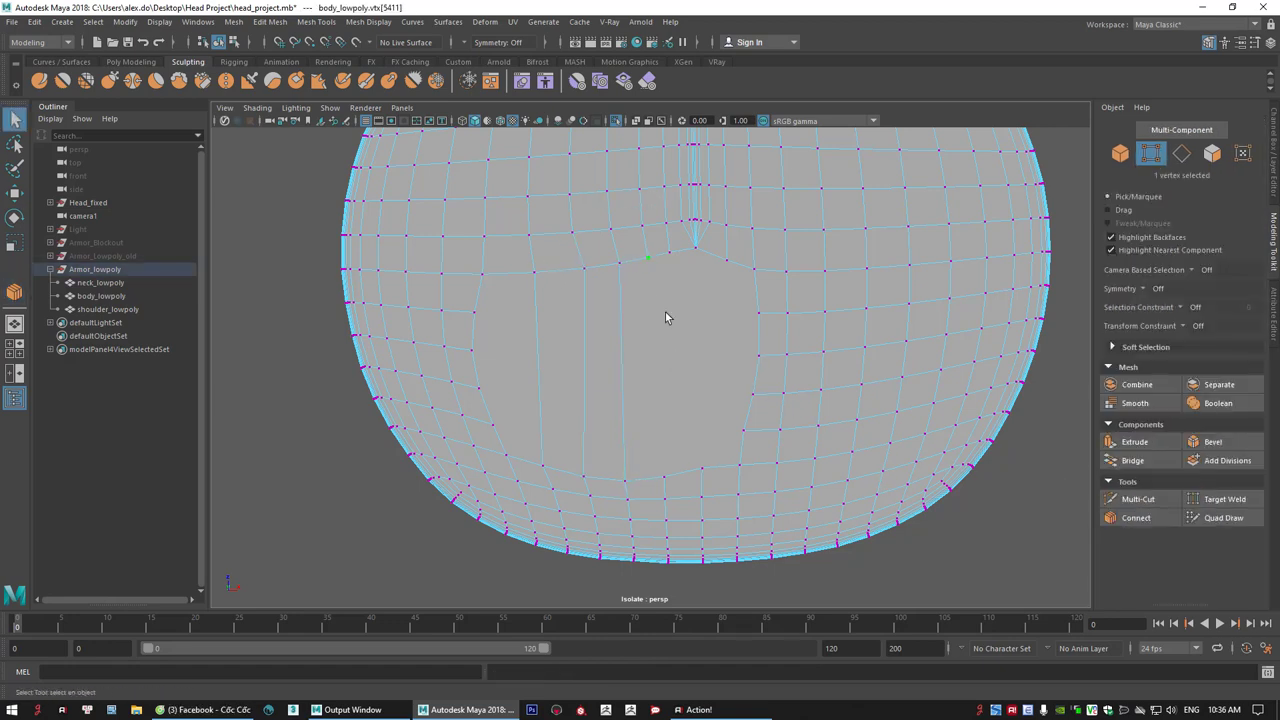
left_click(1148, 519)
key("q")
left_click(672, 252)
- Connect the seam's end vertex and the border vertex beyond it to the same vertex on the lower border
left_click(695, 248)
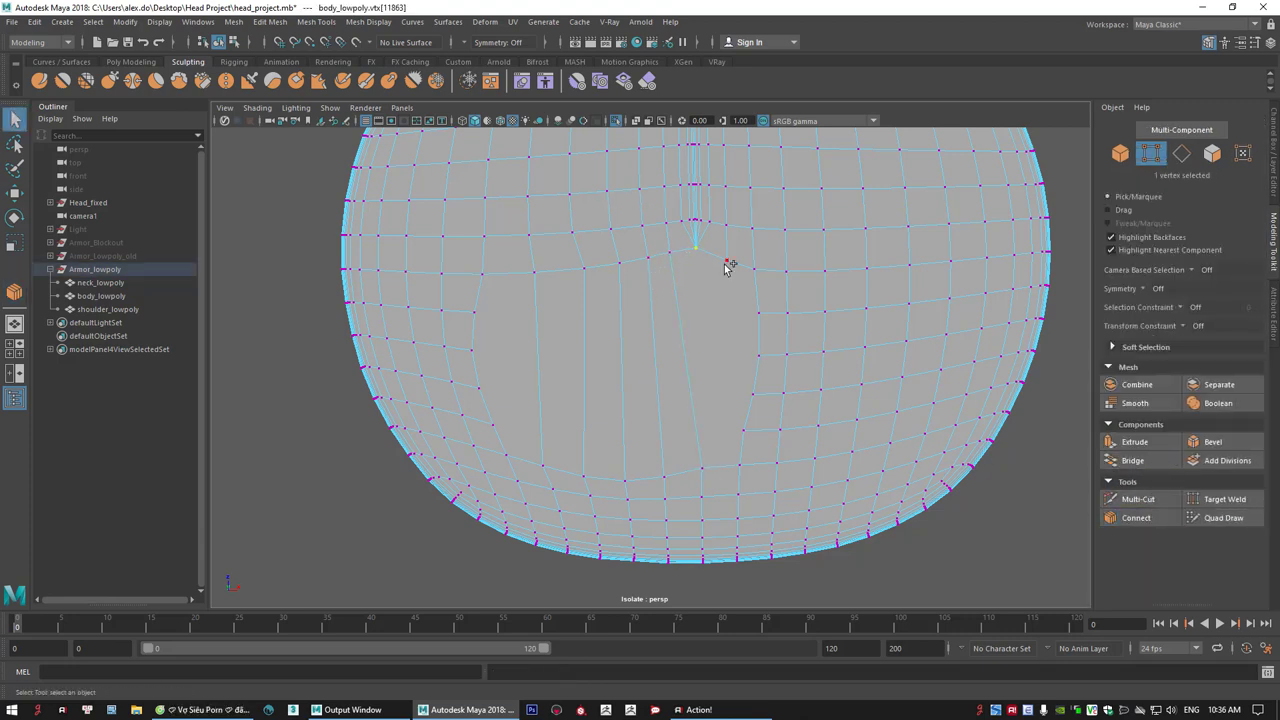
left_click(1133, 517)
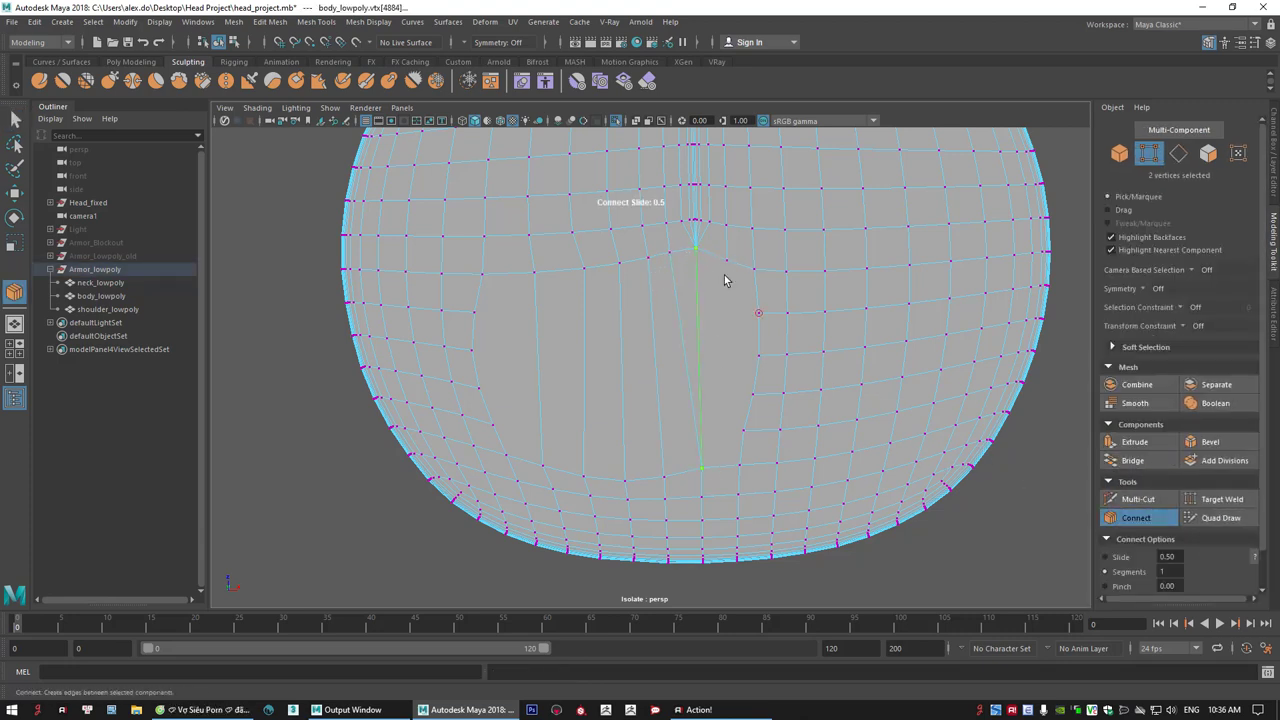
left_click(727, 277)
left_click(704, 468, "shift")
left_click(1133, 517)
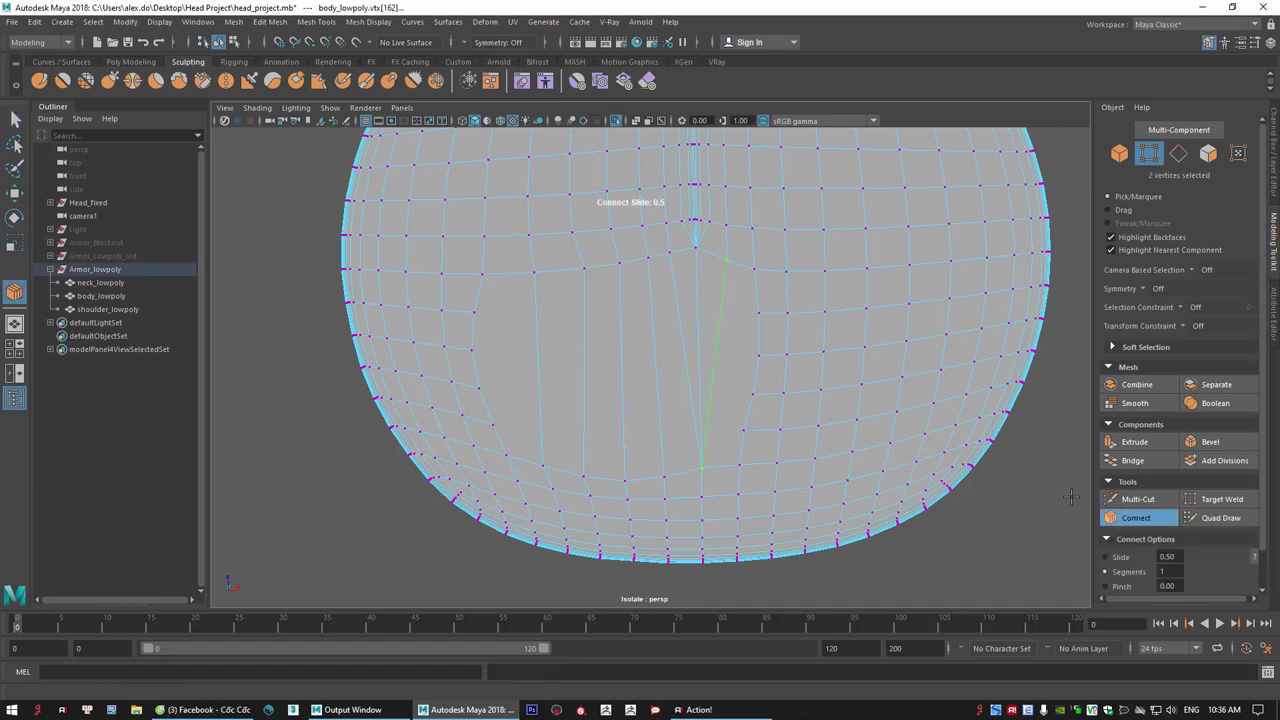
key("q")
- Cut the two uppermost crosswise edges through the filled patch with Multi-Cut, joining matching vertices on its side borders
left_click(1136, 498)
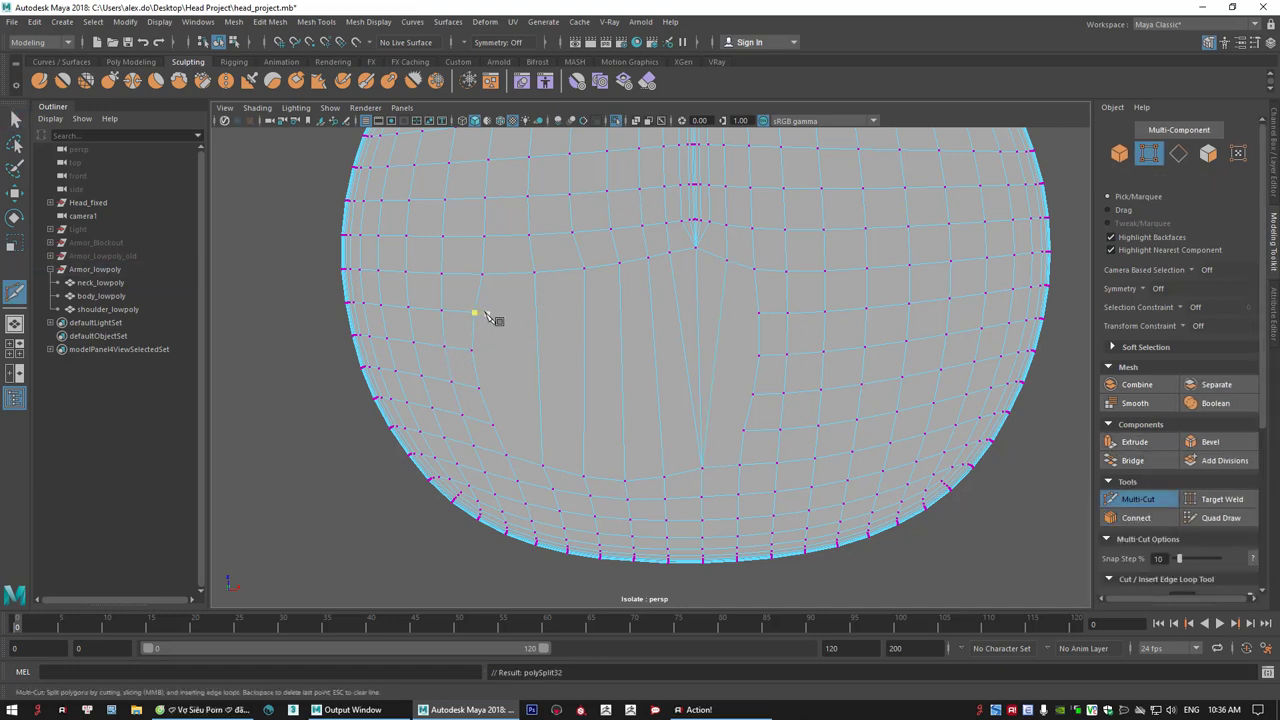
left_click(476, 314)
left_click(760, 314)
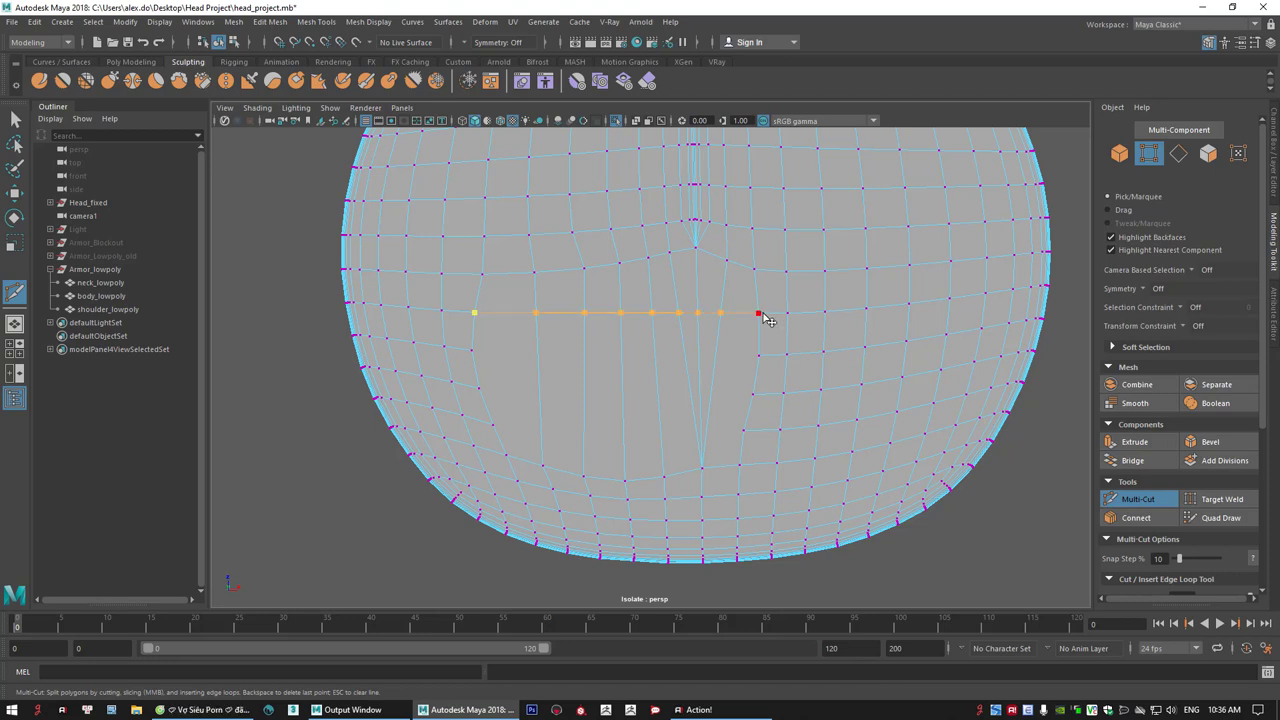
key("q")
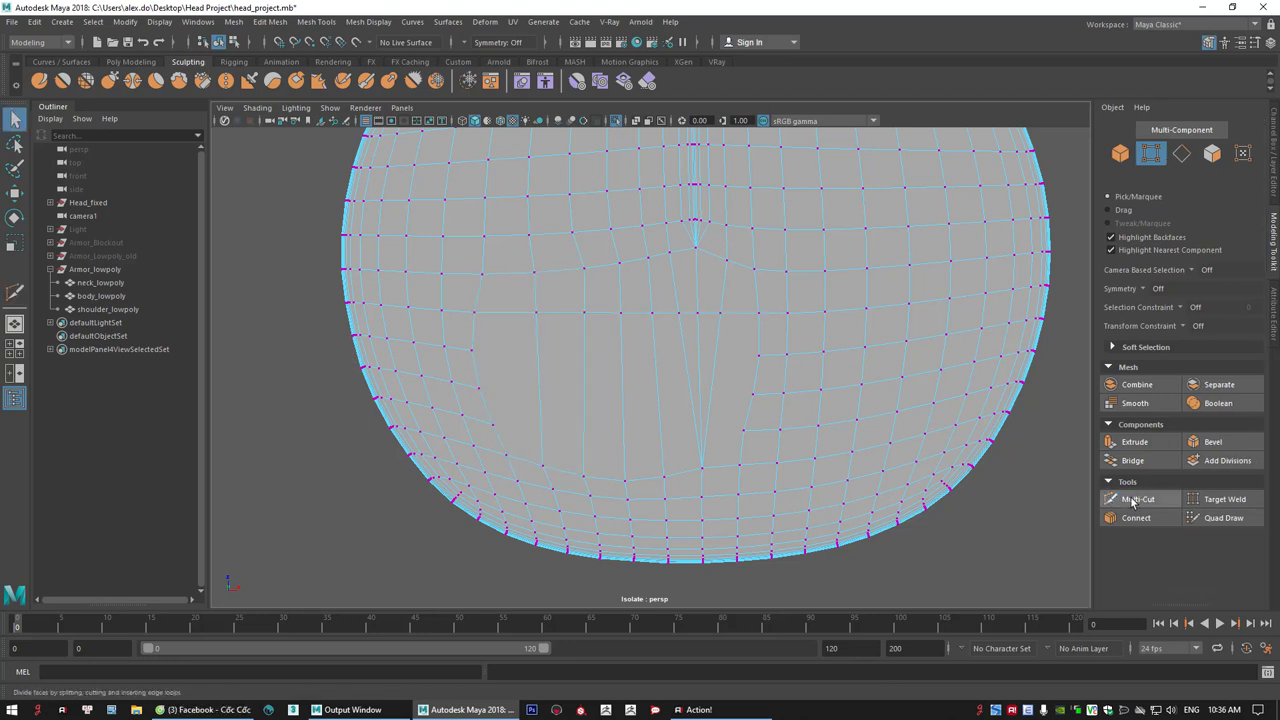
left_click(1134, 499)
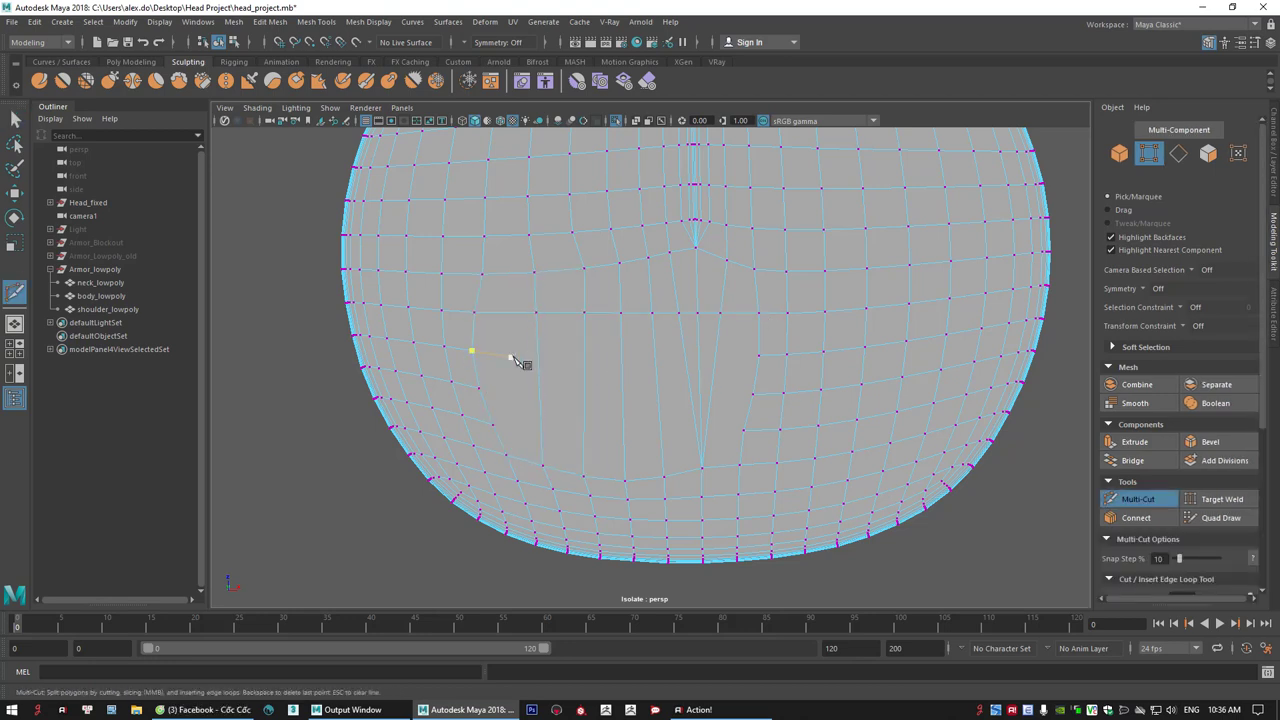
left_click(759, 354)
key("q")
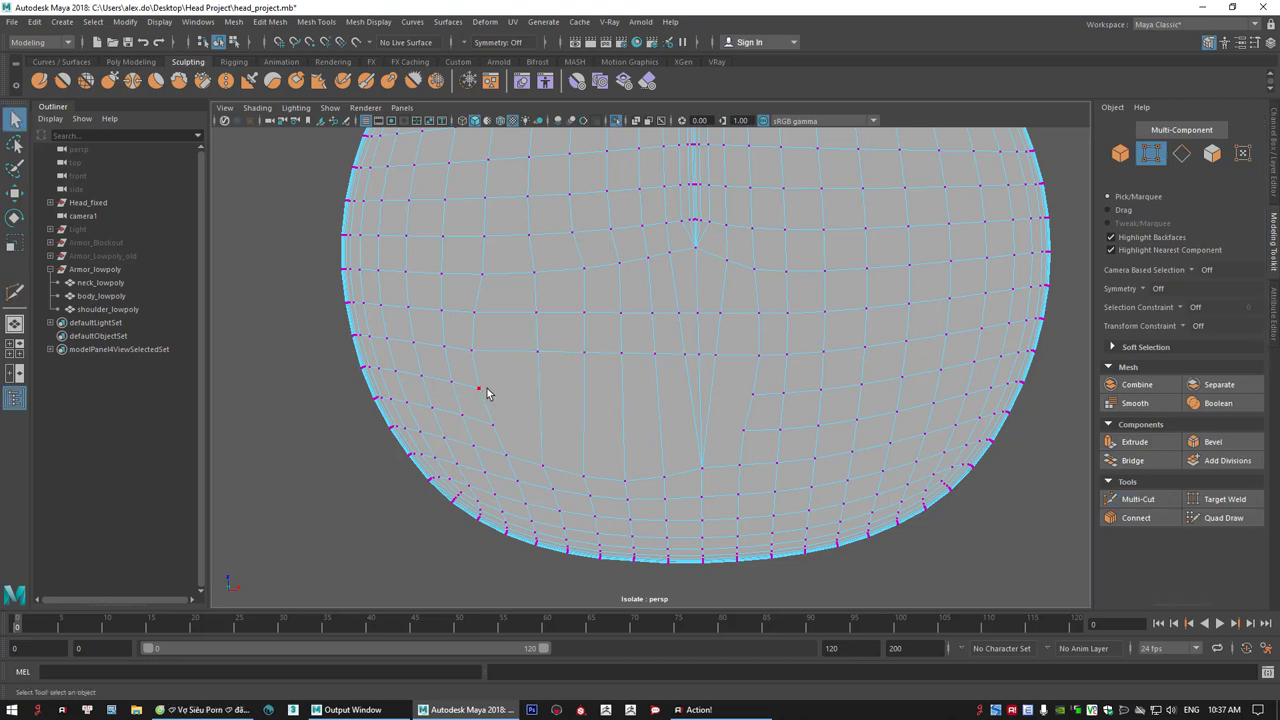
- Cut the two remaining crosswise edges through the filled patch with Multi-Cut, joining matching vertices on its side borders
left_click(15, 290)
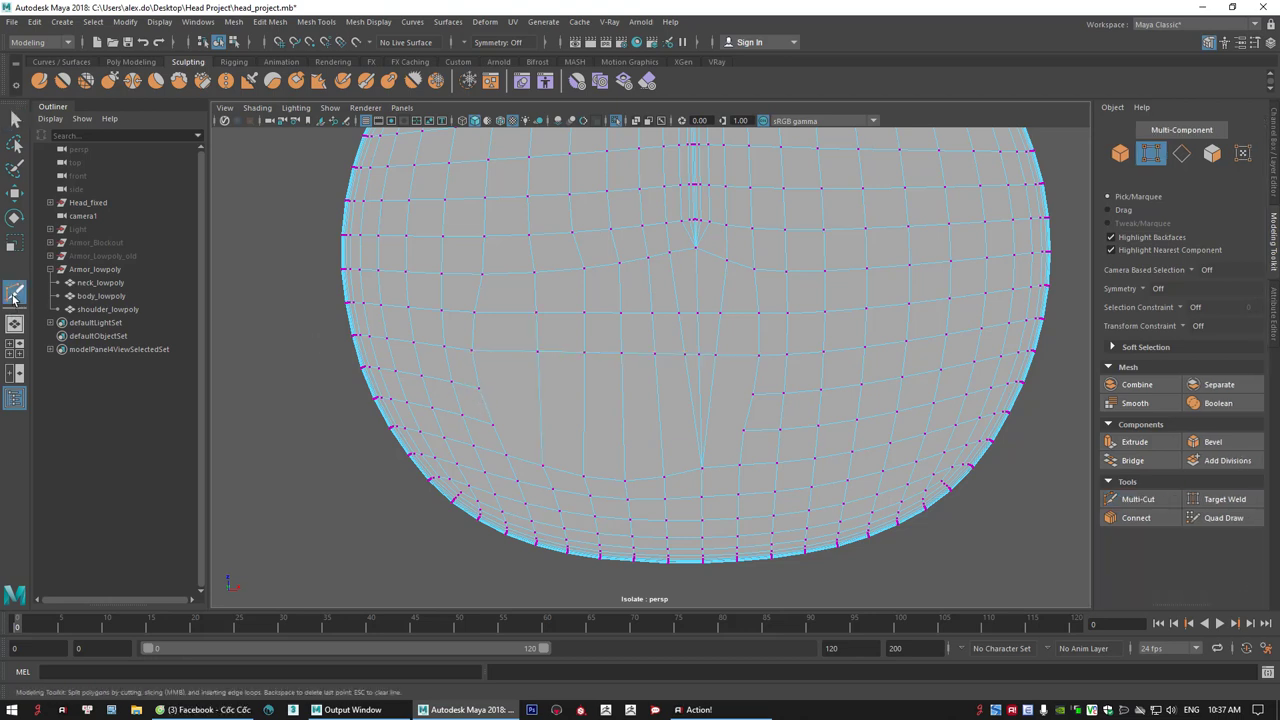
left_click(479, 389)
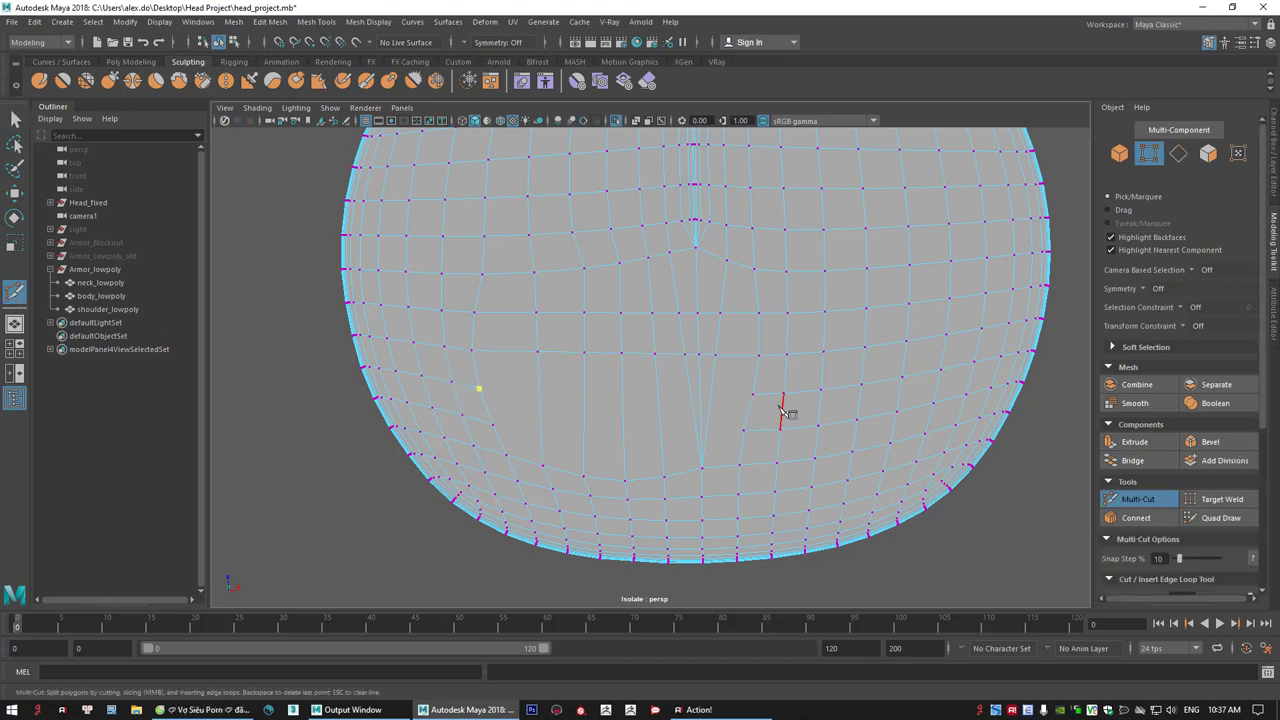
key("q")
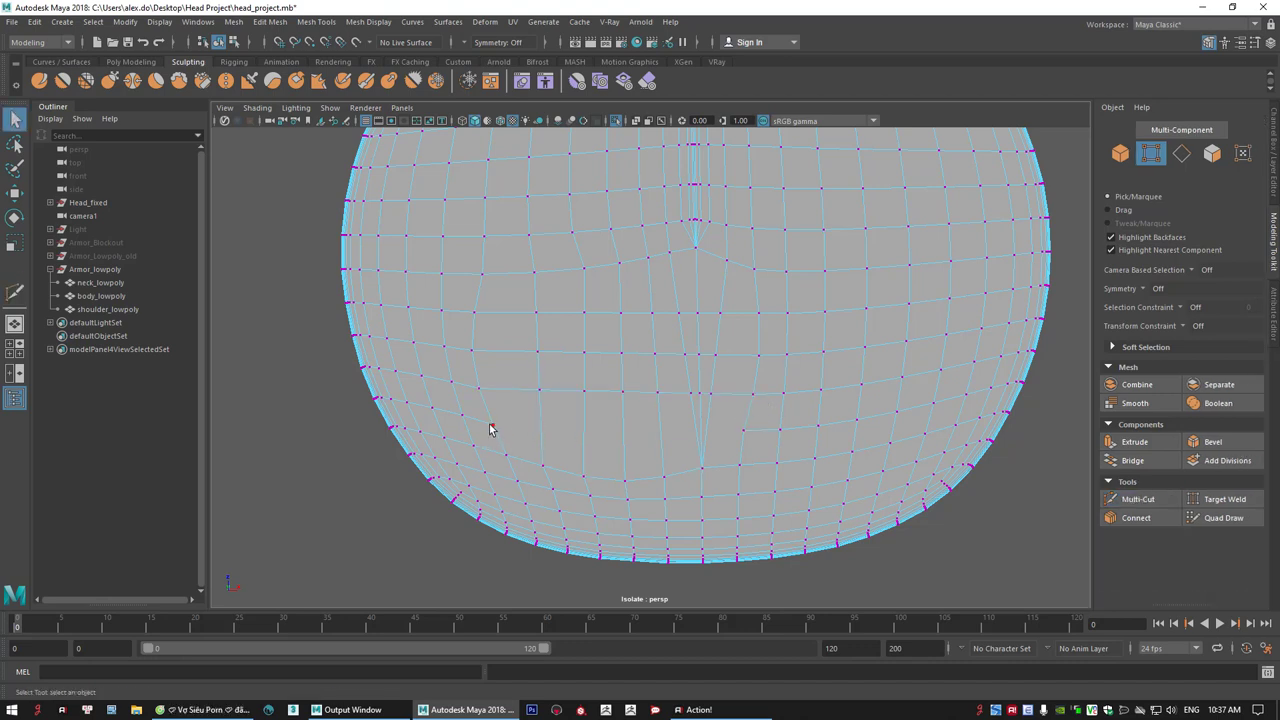
left_click(15, 290)
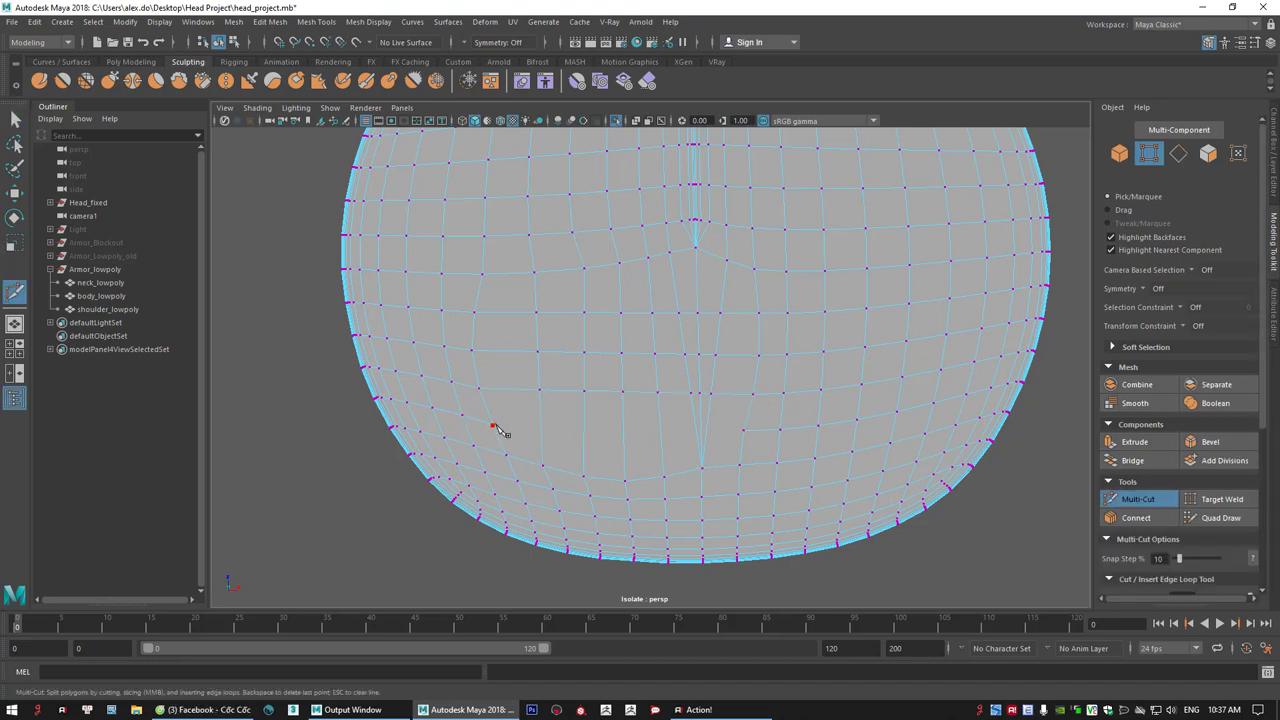
left_click(744, 431)
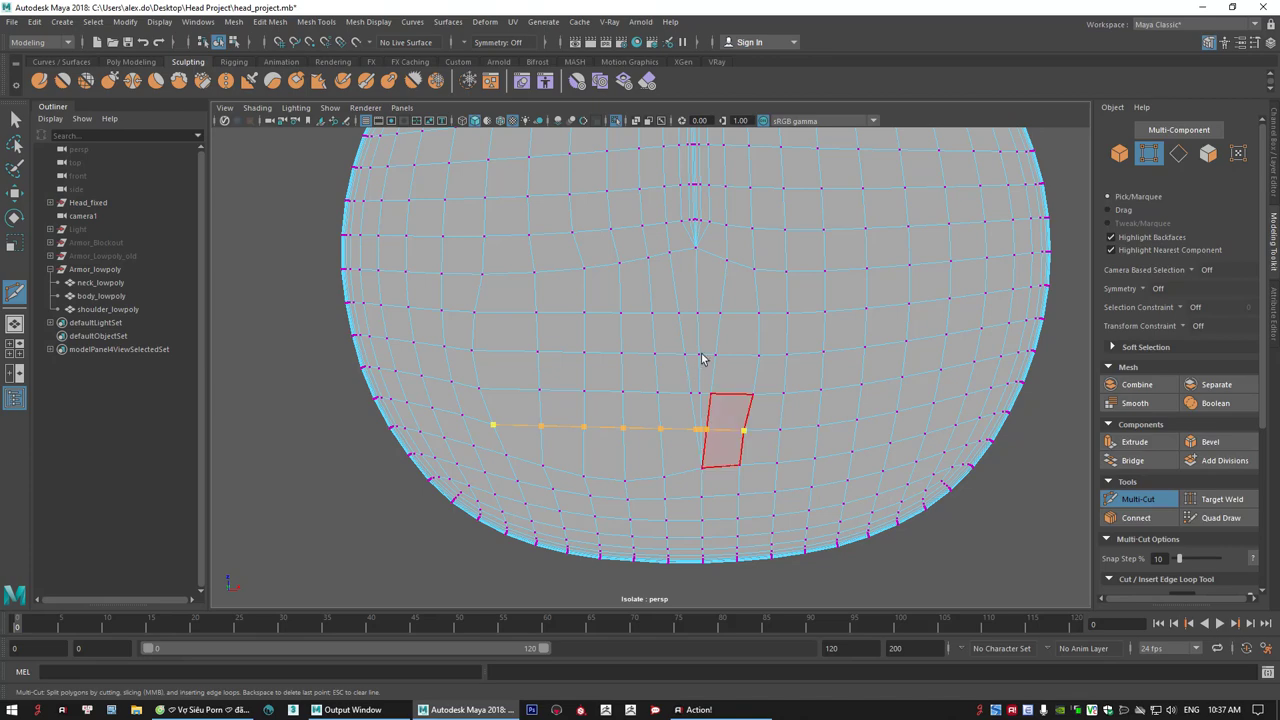
key("q")
- Merge the closely spaced vertices beside the center seam into single seam vertices in the patch's two upper rows
scroll(703, 345, "up", 1)
right_click_drag(727, 320, 726, 215)
left_click(692, 308)
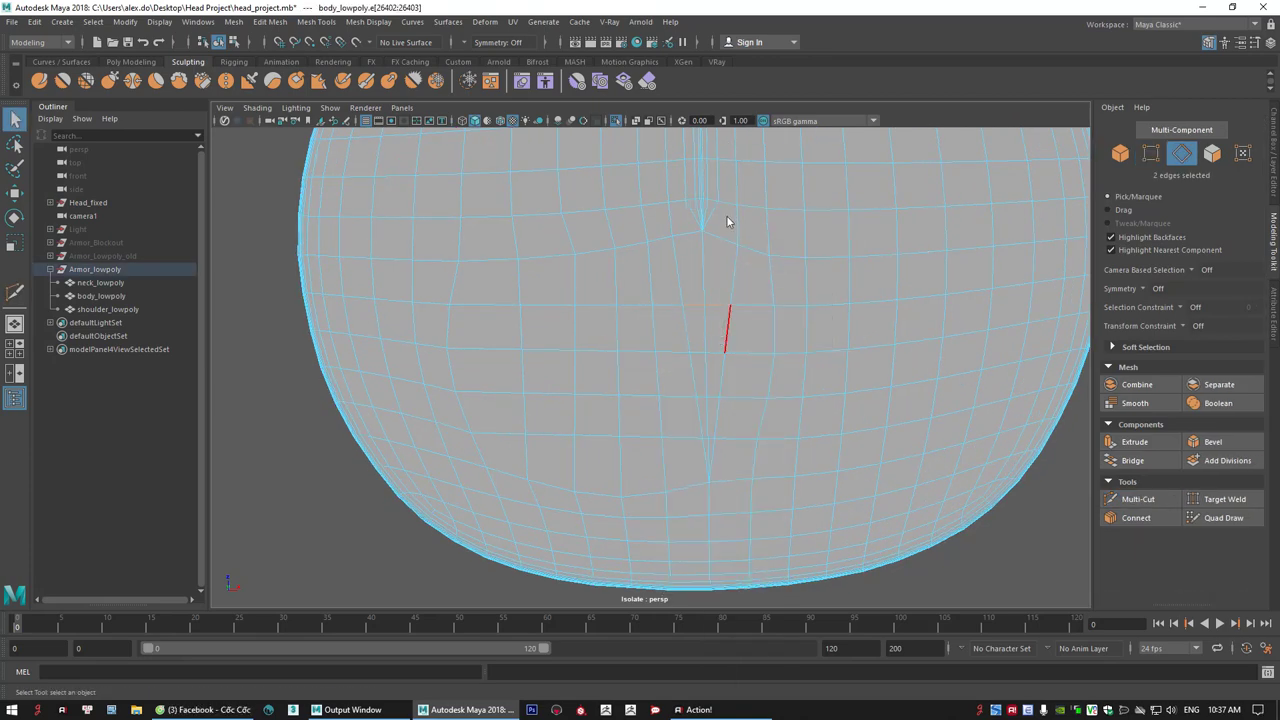
right_click_drag(702, 356, 710, 255)
left_click(709, 354)
left_click(713, 355, "shift")
right_click_drag(701, 402, 703, 330)
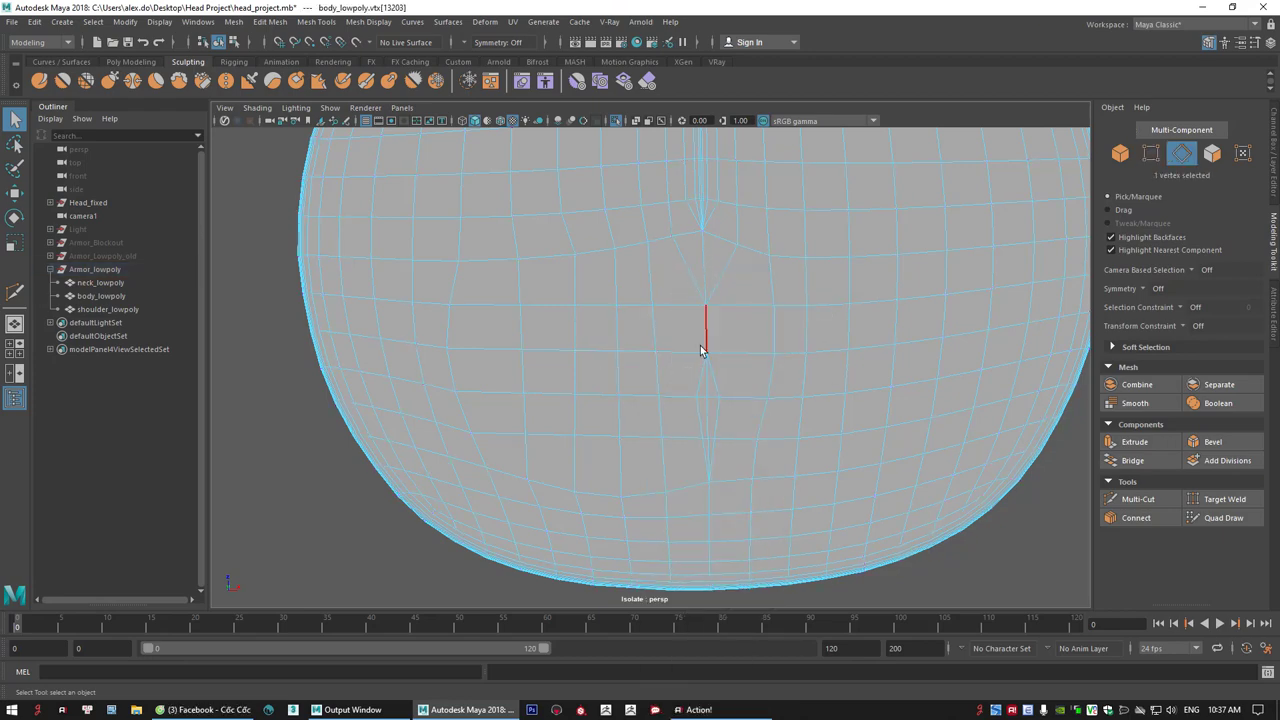
- Collapse the short crosswise edges on both sides of the center seam in the patch's two lower rows
left_click(705, 401)
left_click(714, 403, "shift")
right_click_drag(714, 403, 714, 307, "shift")
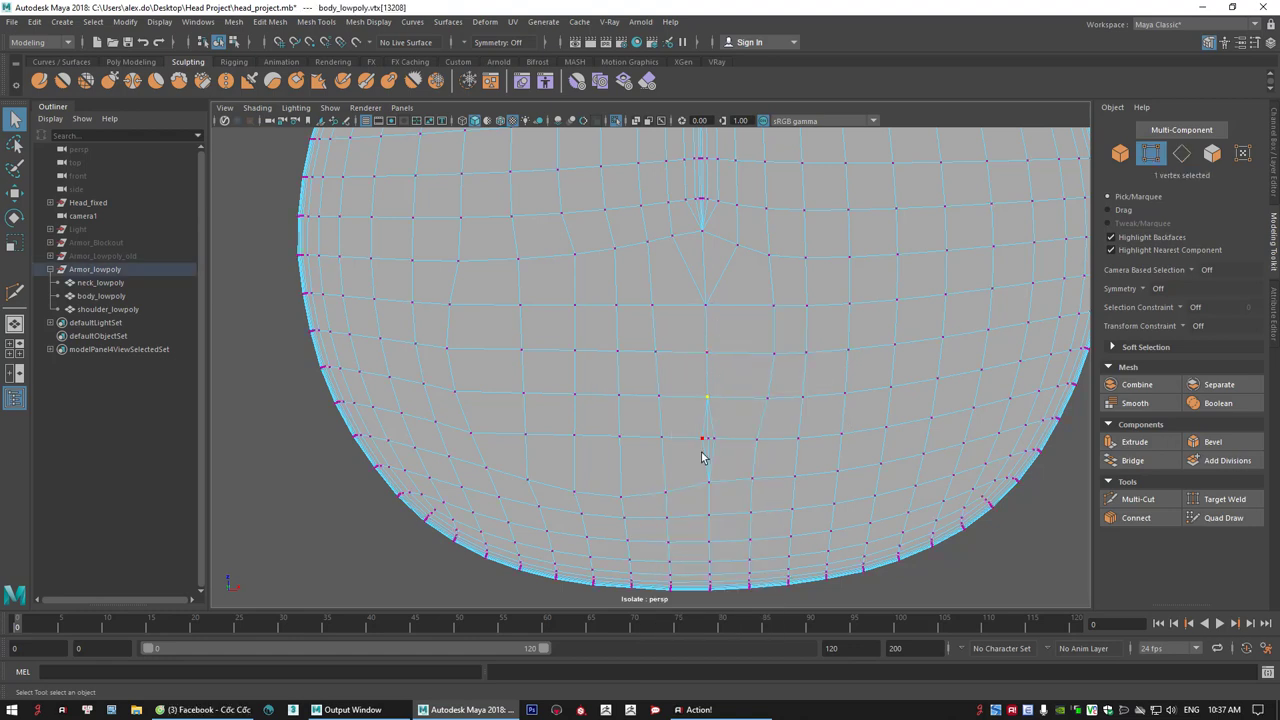
right_click_drag(726, 441, 728, 298)
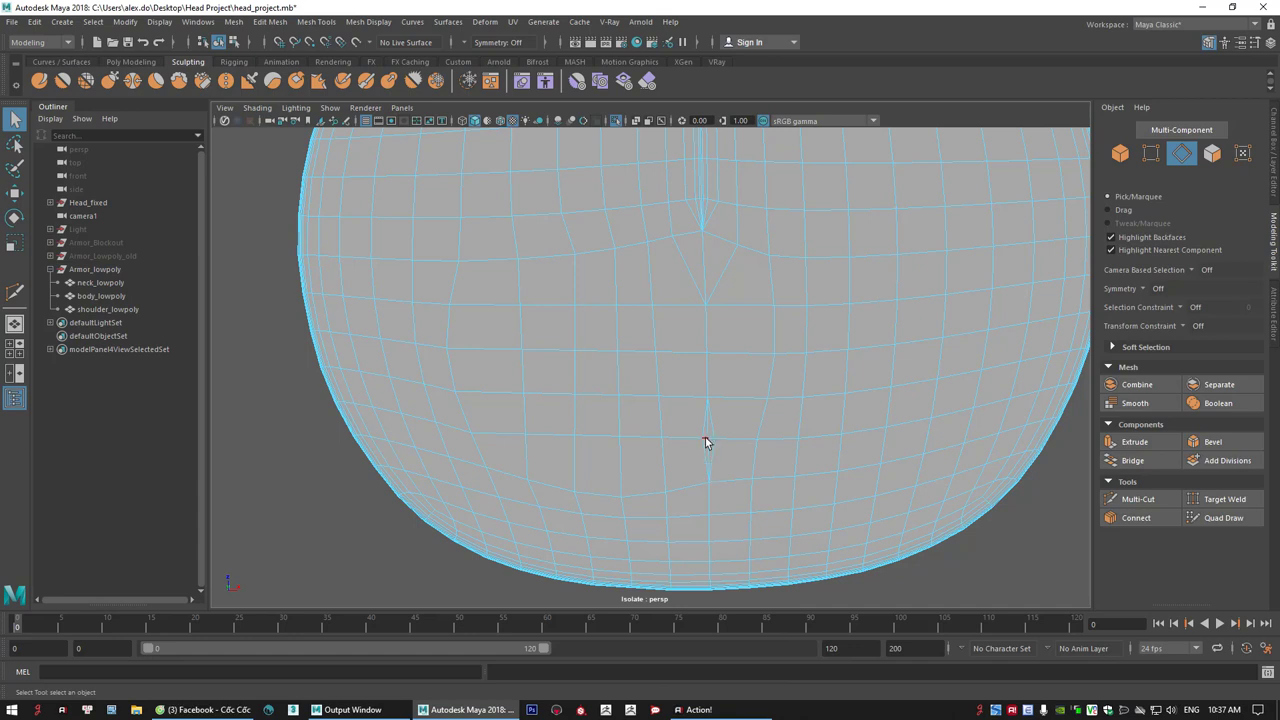
left_click(704, 439)
left_click(711, 439, "shift")
right_click_drag(711, 445, 681, 407, "shift")
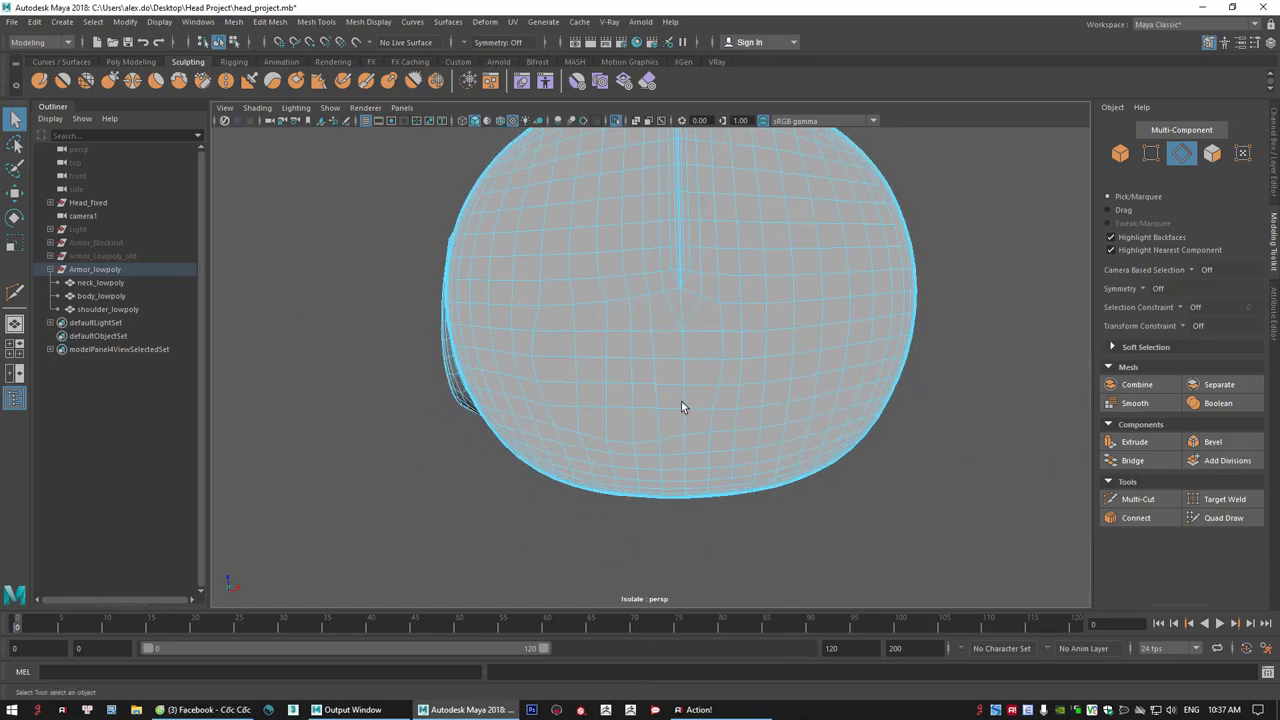
- Set the Smooth tool's brush size to 0.4 for working on body_lowpoly around the armhole's lower front corner
left_click_drag(677, 348, 734, 403, "alt")
left_click_drag(808, 421, 497, 320, "alt")
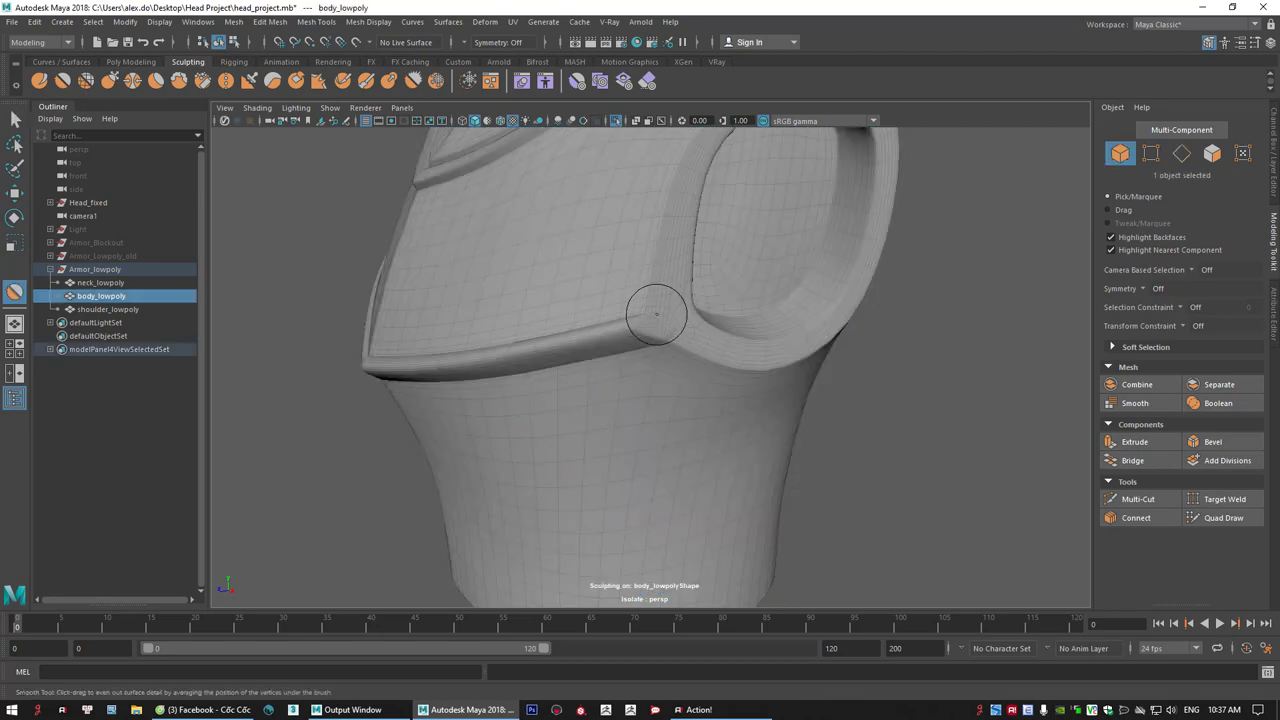
mouse_move(650, 322)
right_mouse_down("alt")
mouse_move(629, 343)
mouse_move(677, 329)
right_mouse_up("alt")
left_click_drag(677, 329, 652, 386, "alt")
middle_click_drag(661, 327, 606, 315, "alt")
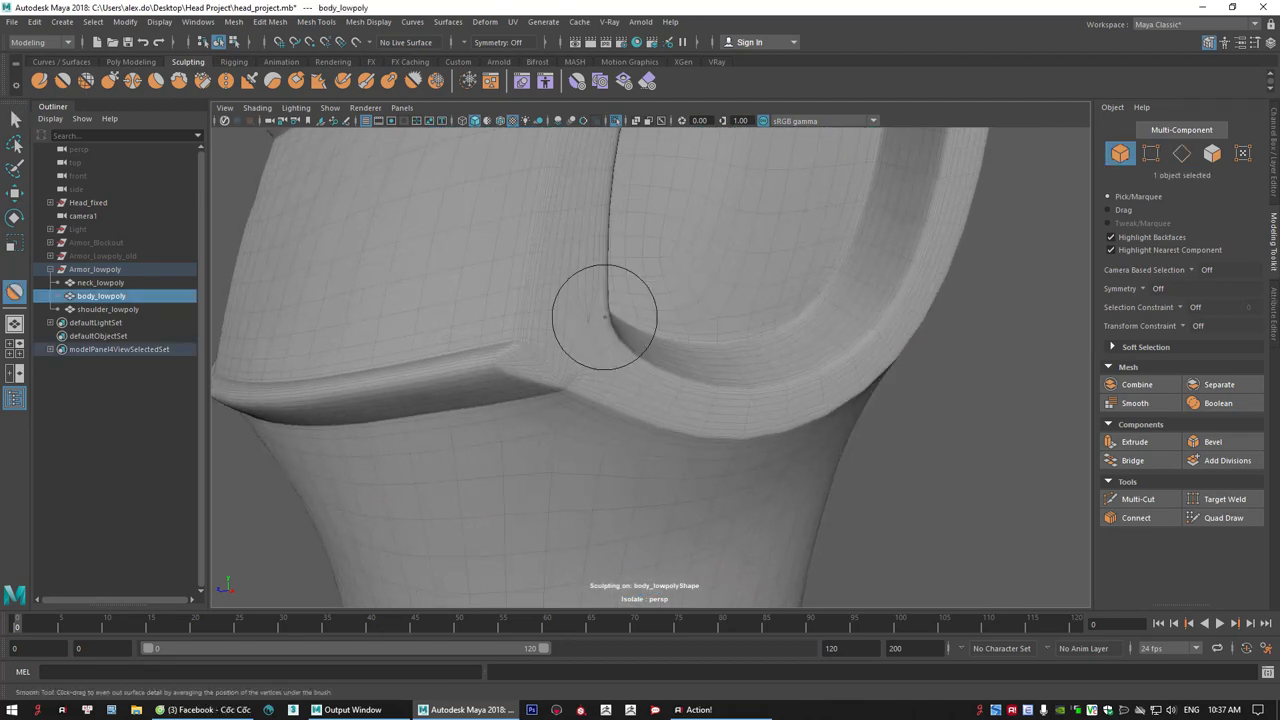
scroll(603, 306, "up", 3)
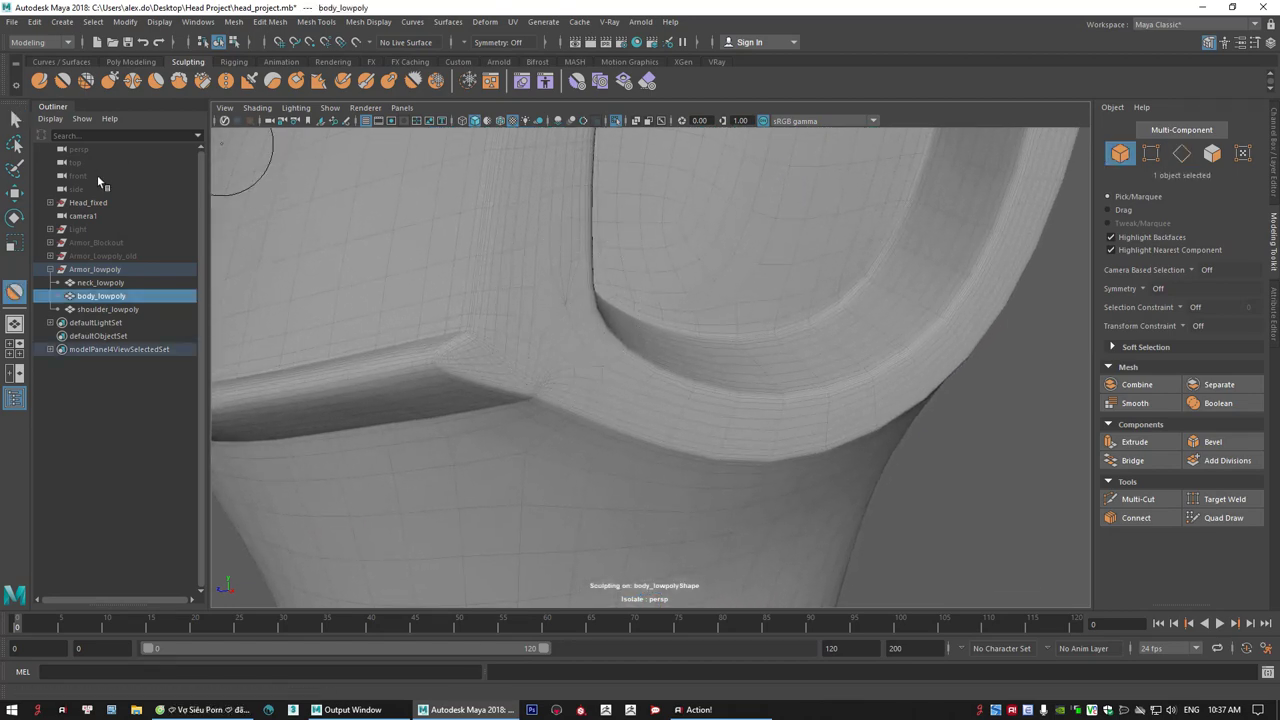
double_click(15, 291)
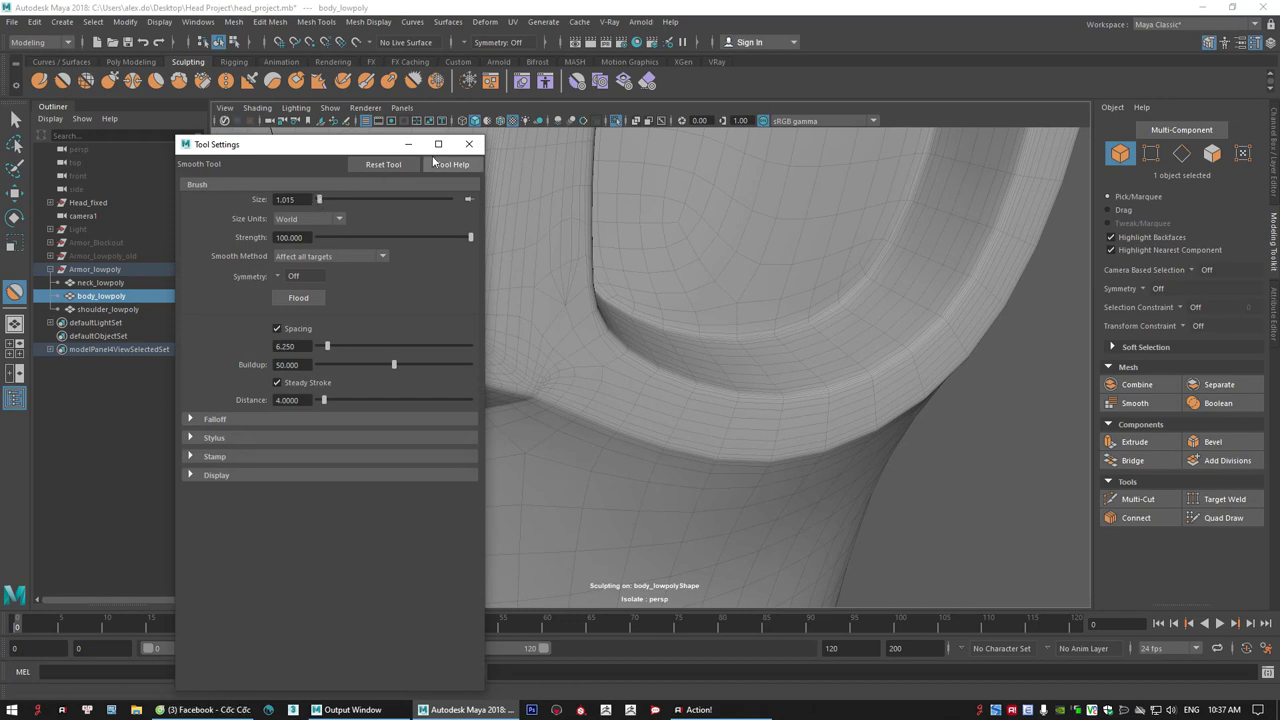
left_click(469, 144)
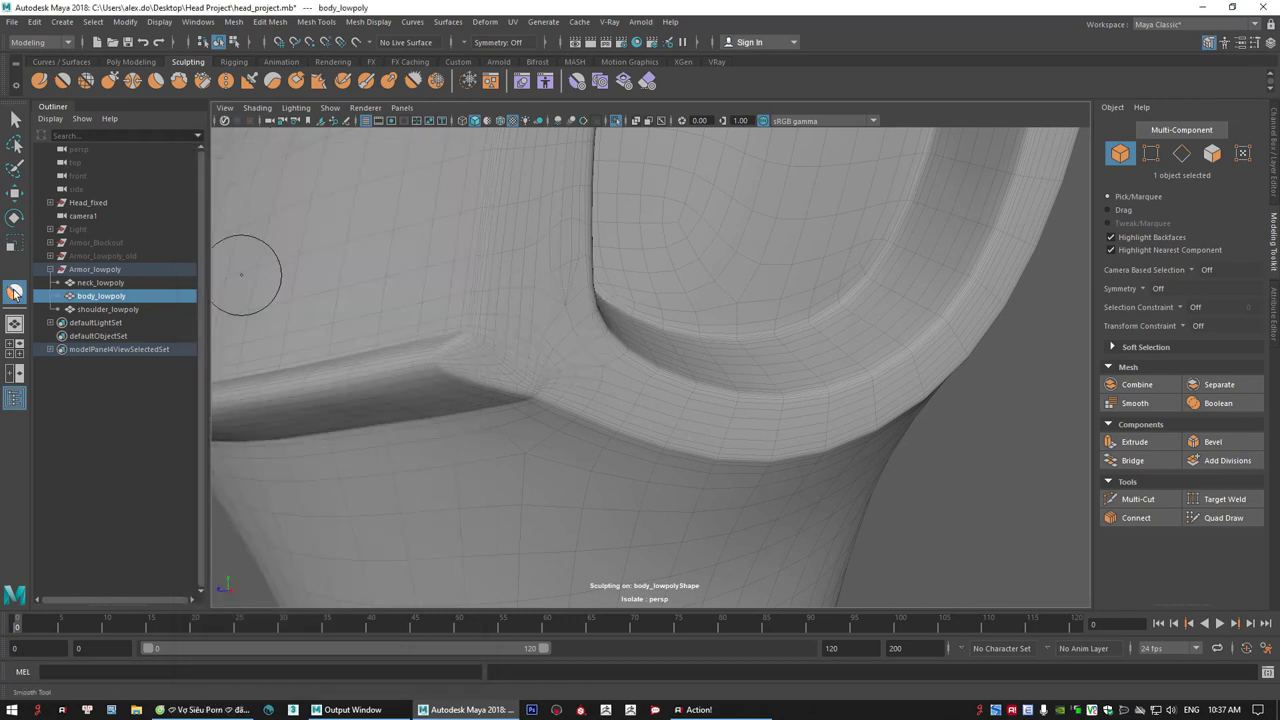
double_click(20, 291)
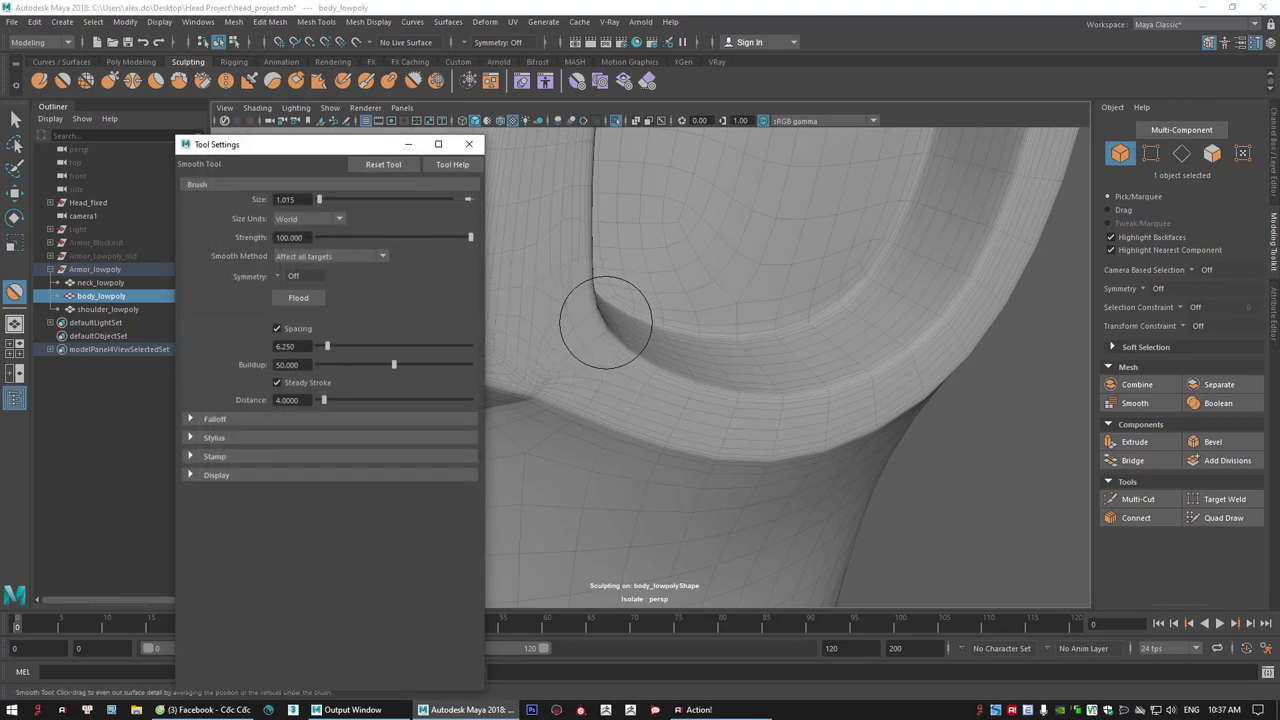
left_click_drag(298, 199, 262, 199)
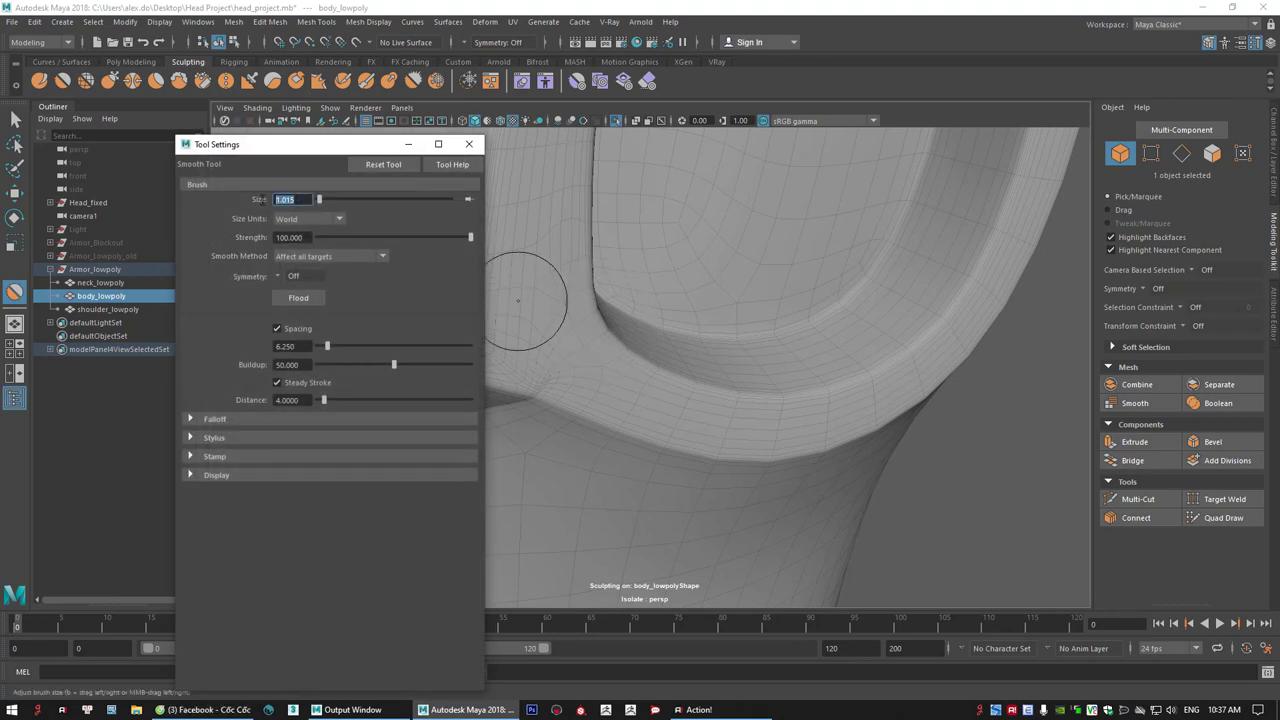
type("0.4")
key("Return")
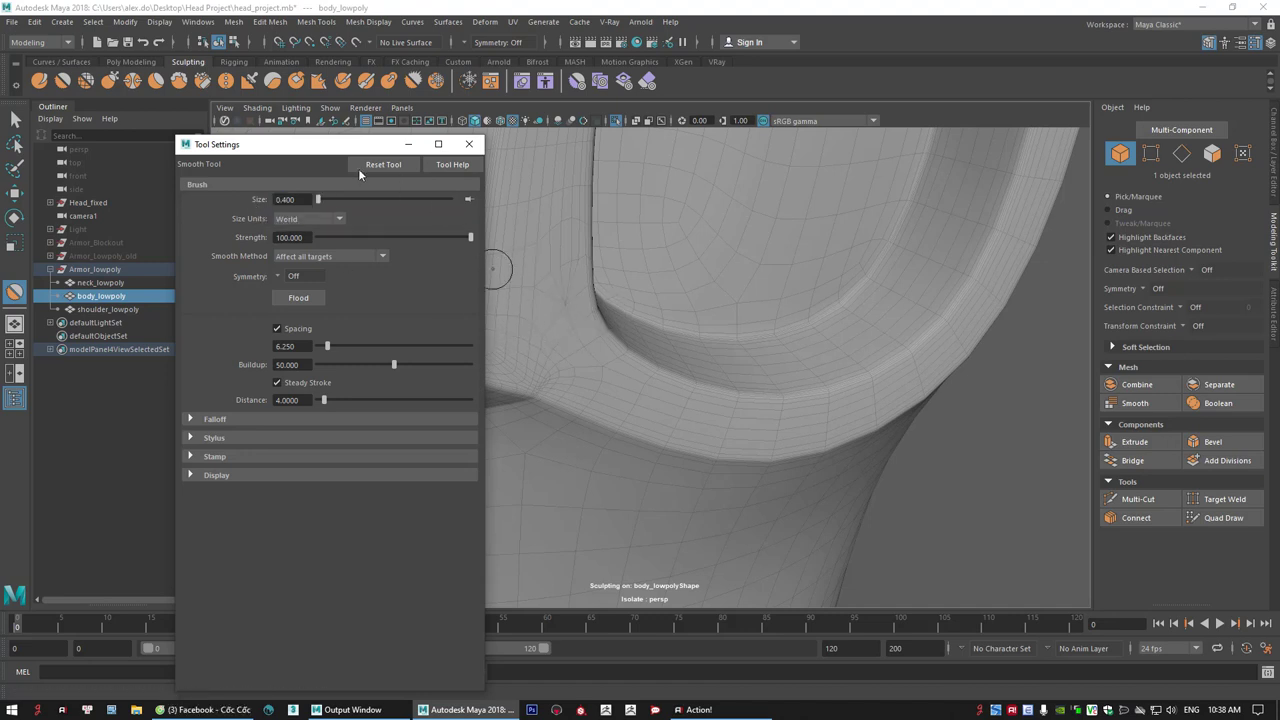
left_click_drag(310, 144, 197, 171)
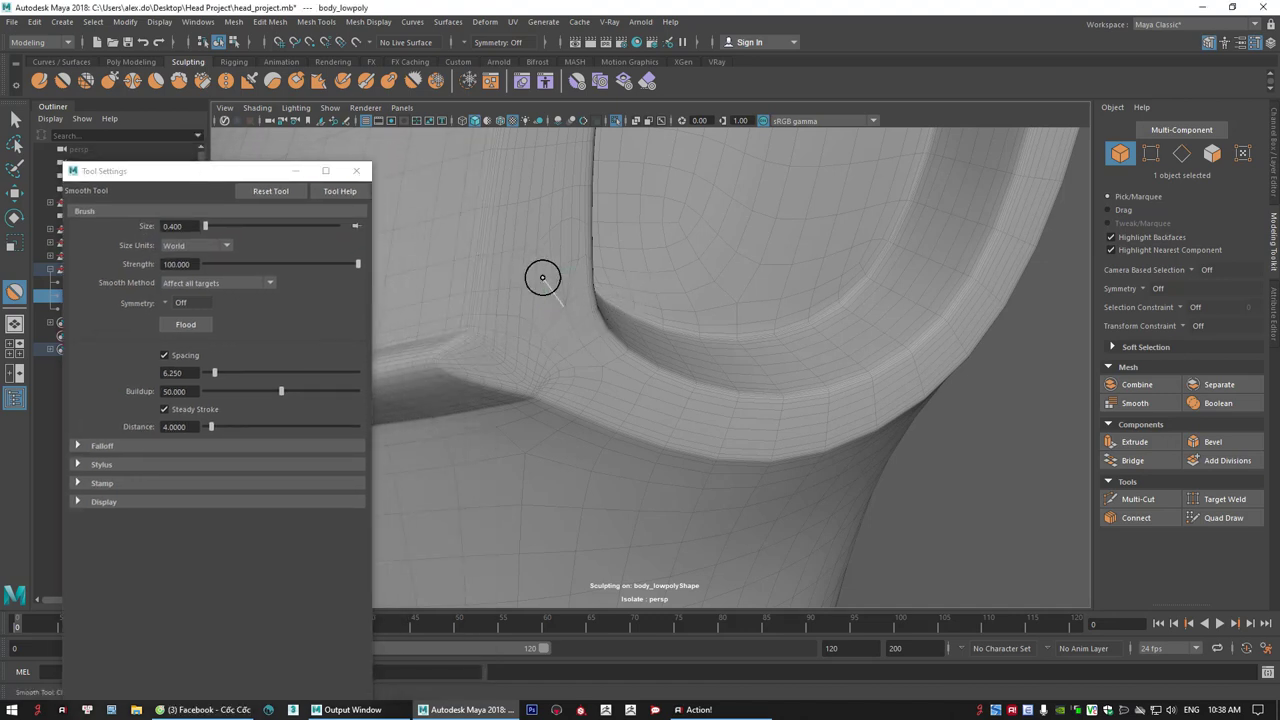
- Turn off Spacing and Steady Stroke for the Smooth brush and smooth the surface at the armhole's lower front corner
mouse_move(542, 277)
left_mouse_down()
mouse_move(563, 289)
mouse_move(574, 340)
mouse_move(558, 314)
left_mouse_up()
left_click(164, 355)
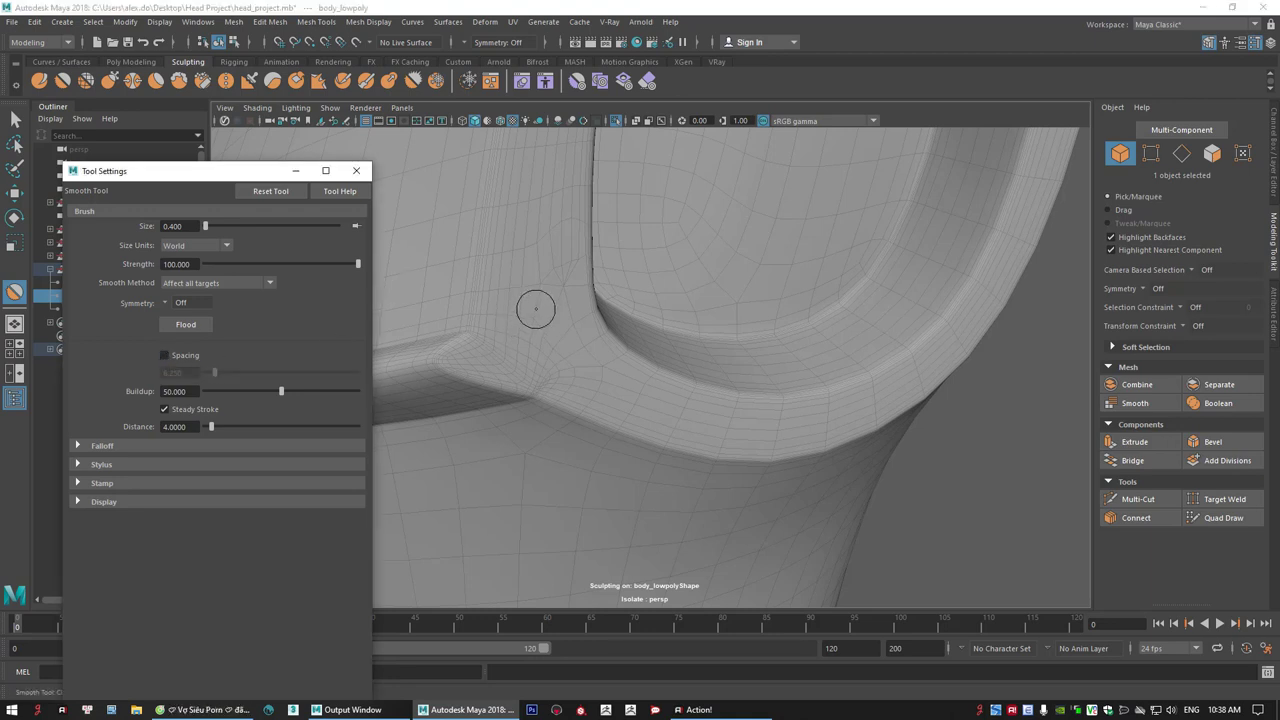
left_click(164, 409)
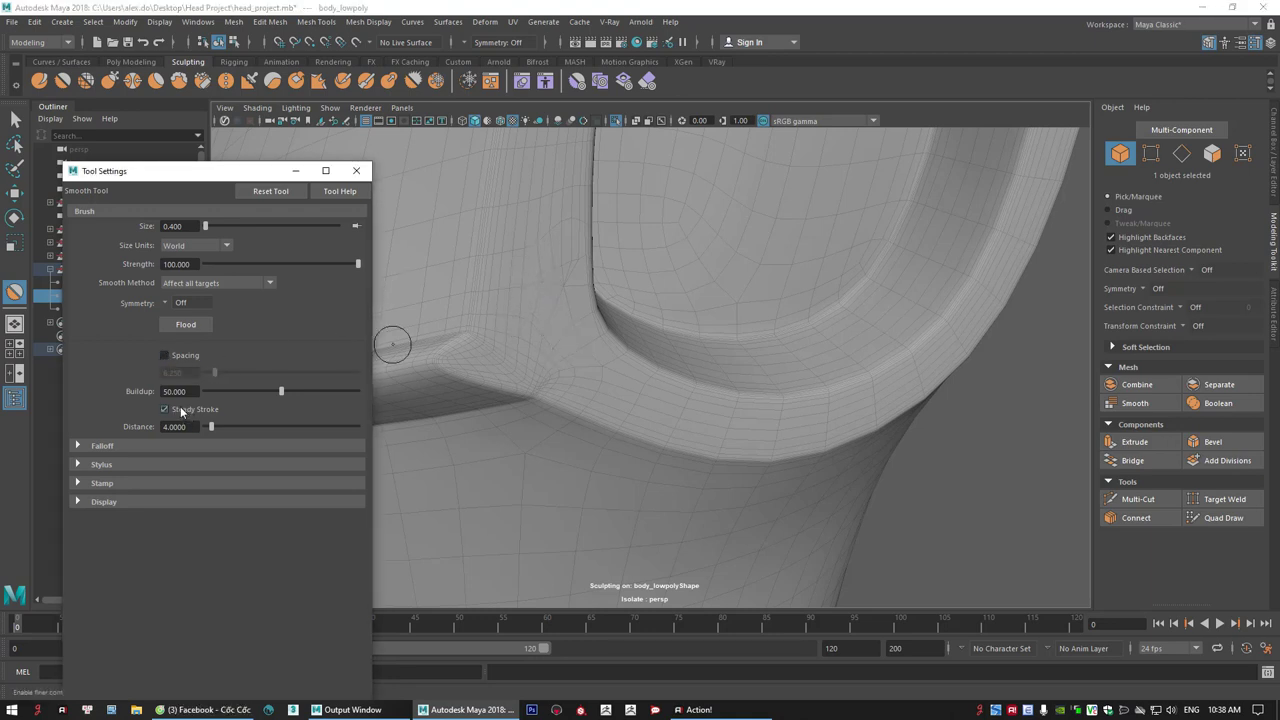
left_click_drag(536, 313, 591, 365)
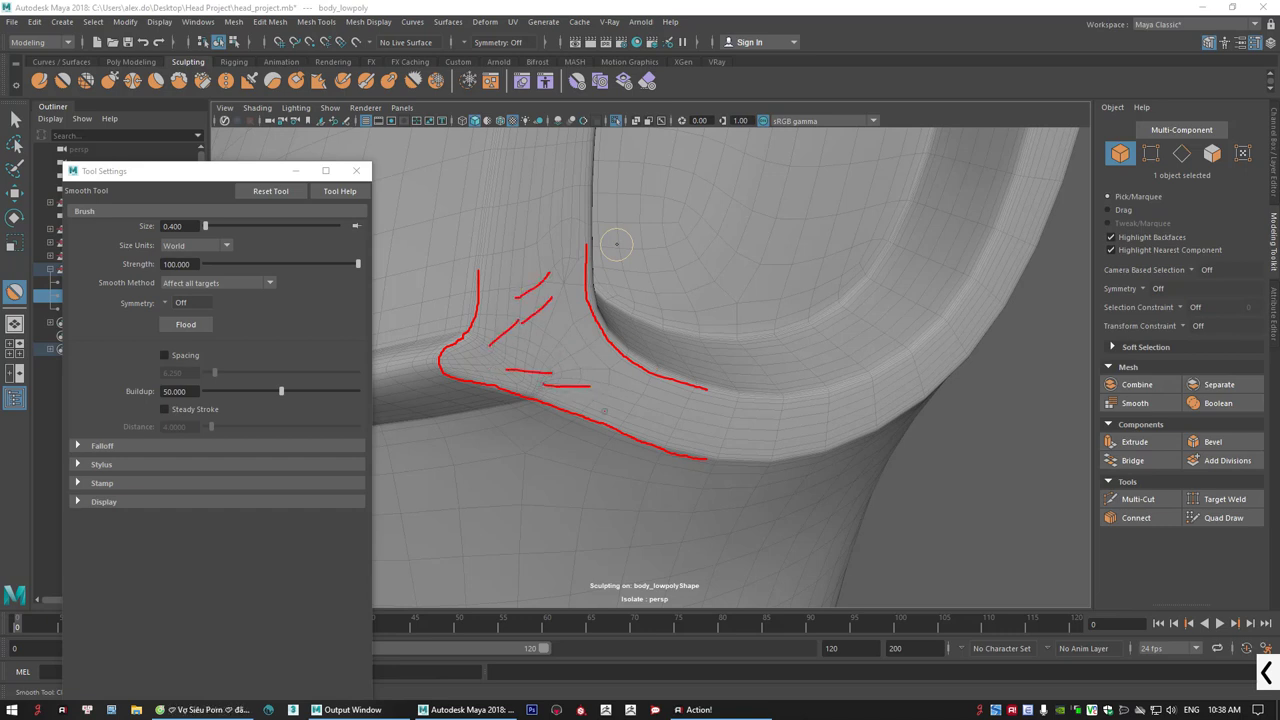
key("Escape")
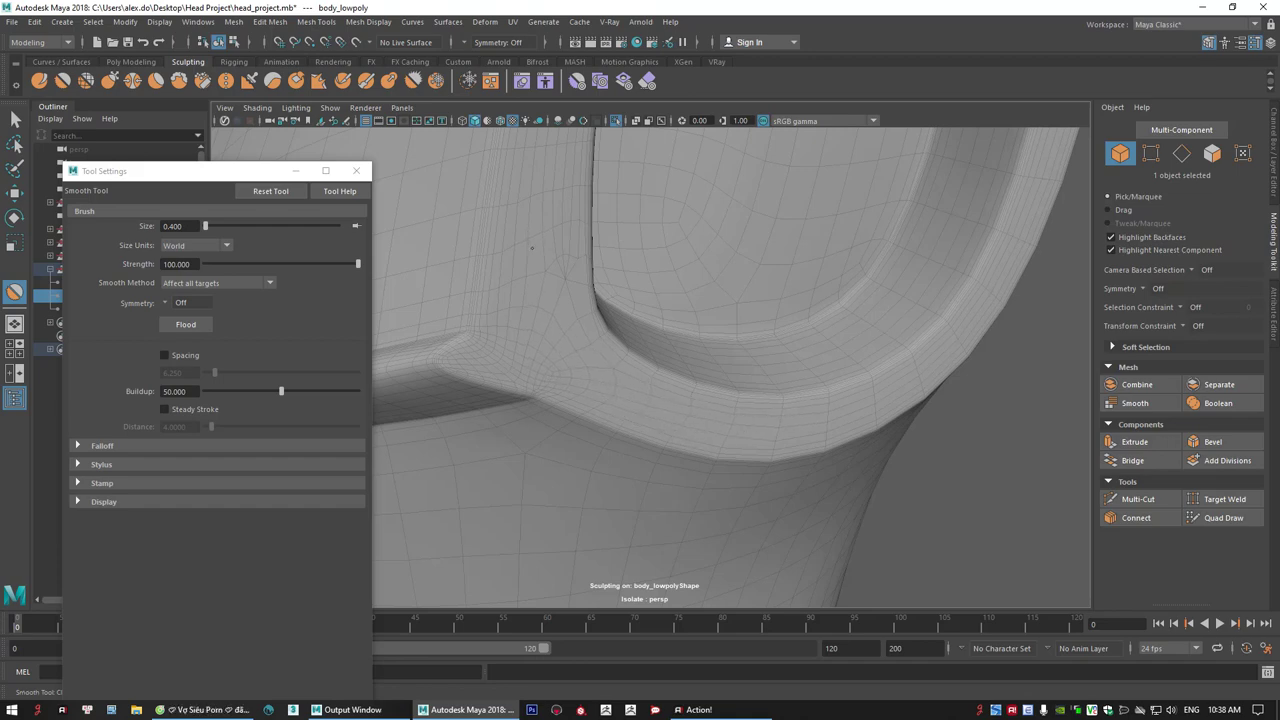
- Examine the edge flow around the lower front corner of the opposite armhole
left_click_drag(663, 354, 803, 334, "alt")
middle_click_drag(803, 334, 788, 385, "alt")
right_click_drag(788, 385, 872, 447, "alt")
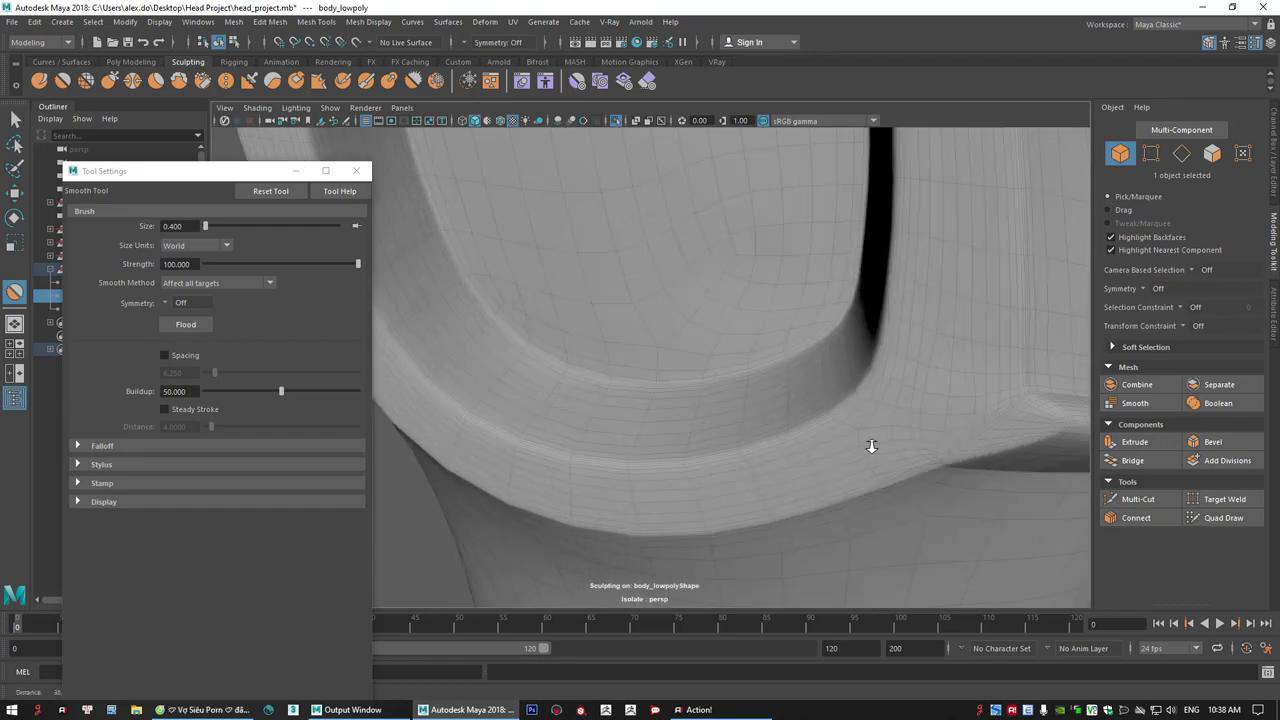
left_click_drag(872, 447, 815, 406, "alt")
right_click_drag(815, 406, 796, 356, "alt")
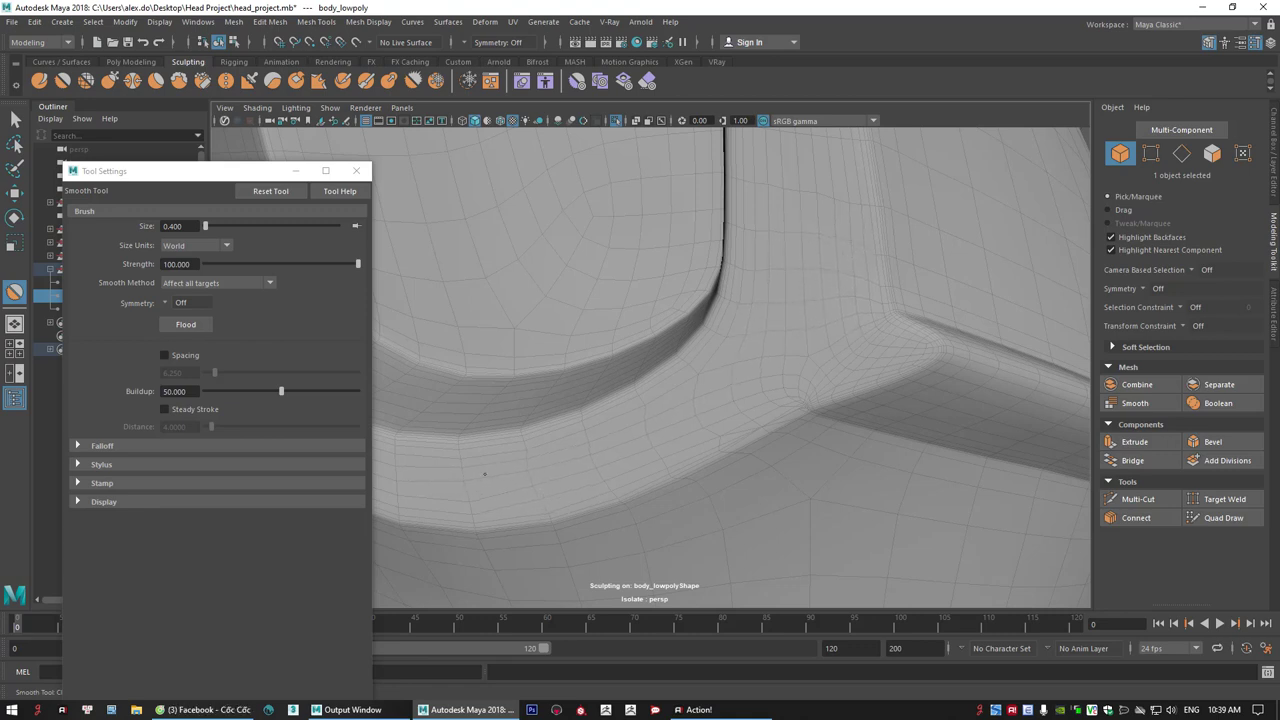
- Enlarge the Smooth brush slightly for the body's underside, close its settings and return to the Select tool
right_click_drag(924, 432, 786, 426, "alt")
left_click_drag(786, 426, 666, 331, "alt")
scroll(660, 350, "up", 3)
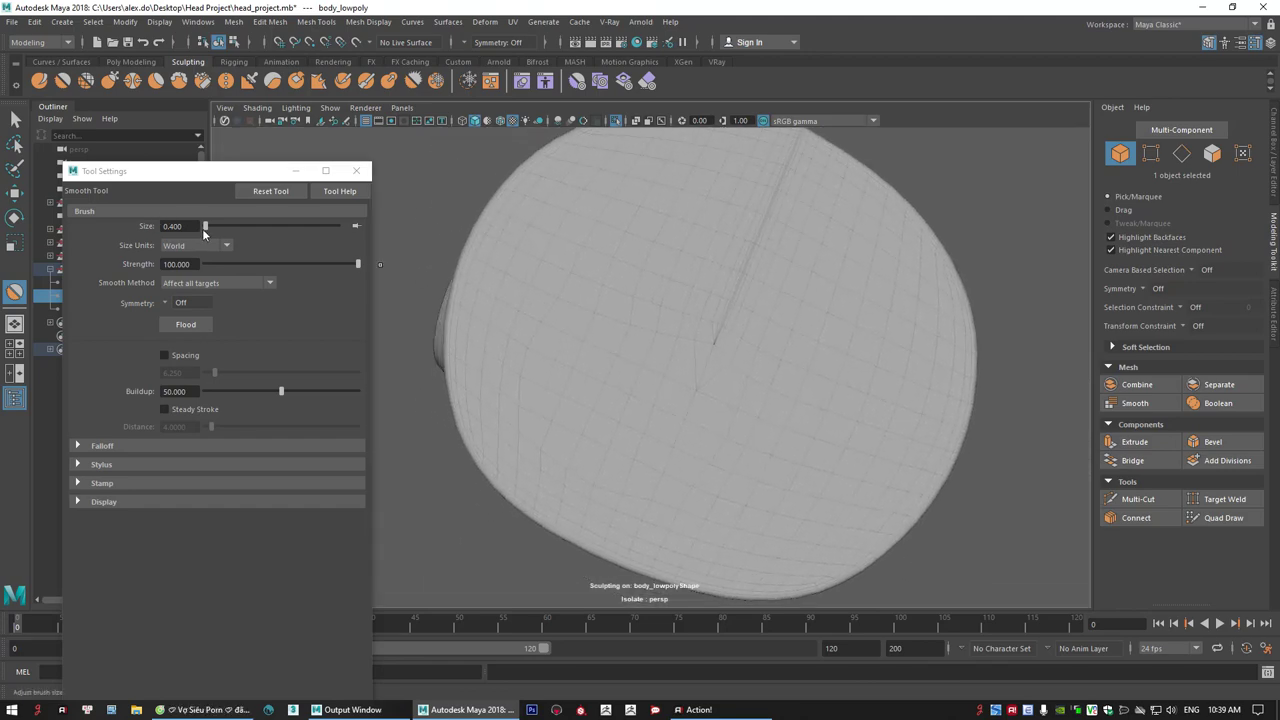
left_click_drag(205, 227, 212, 227)
left_click(356, 171)
key("q")
- Switch body_lowpoly to edge selection and bring the rim of the neck collar into close view
left_click_drag(740, 383, 688, 385, "alt")
right_click_drag(688, 385, 685, 444, "alt")
right_click_drag(717, 308, 720, 271)
right_click_drag(722, 300, 777, 366, "alt")
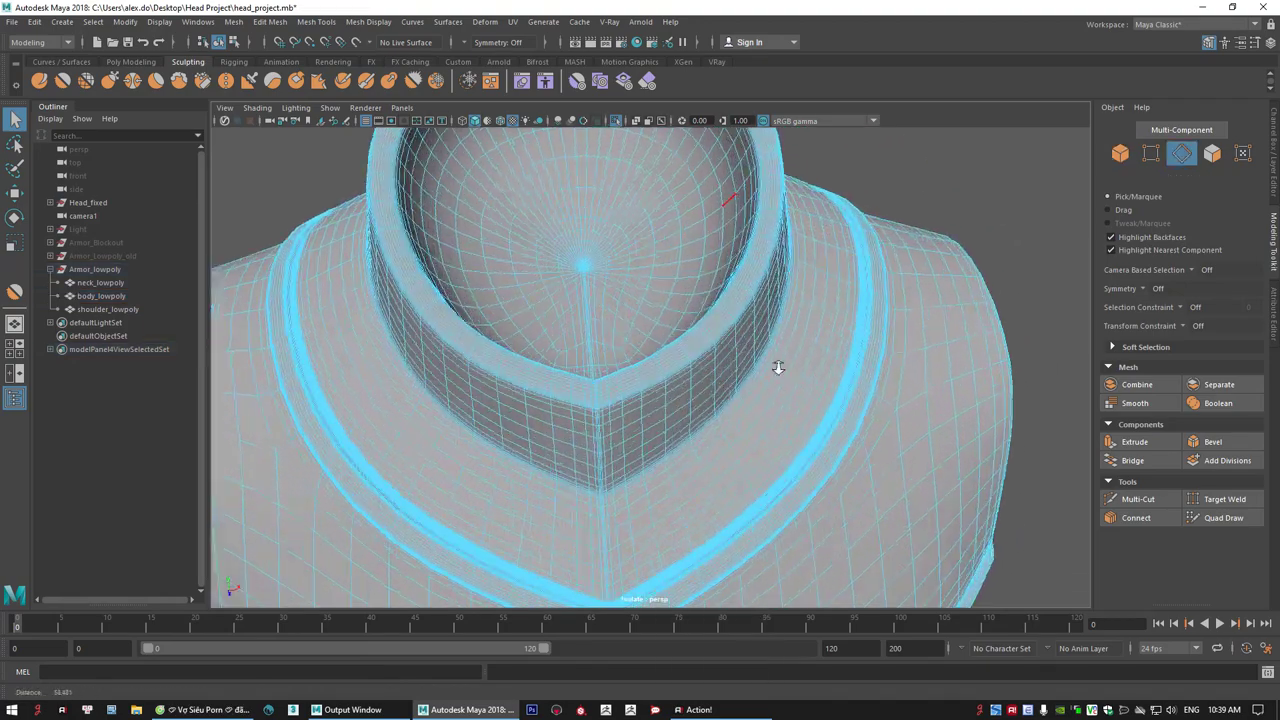
left_click_drag(777, 366, 674, 309, "alt")
scroll(640, 283, "up", 3)
left_click_drag(605, 258, 666, 351, "alt")
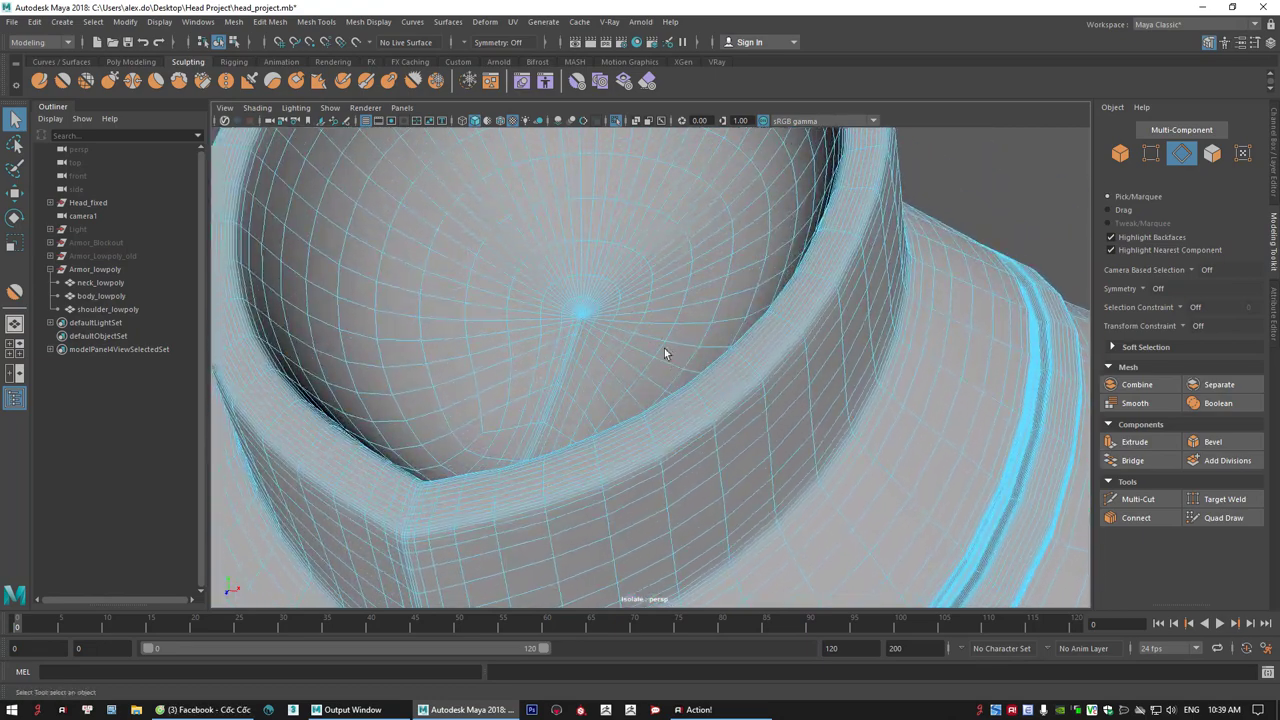
double_click(688, 437)
right_click_drag(688, 437, 771, 534, "alt")
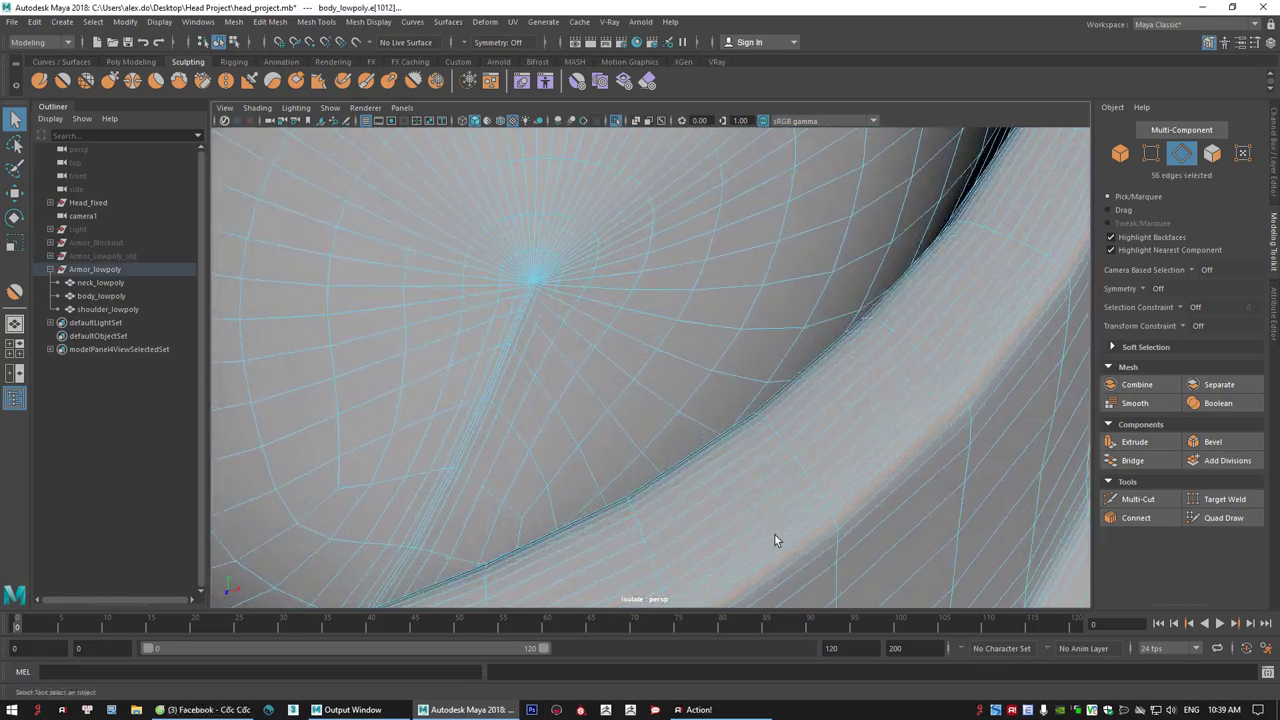
double_click(775, 543, "shift")
double_click(753, 506, "shift")
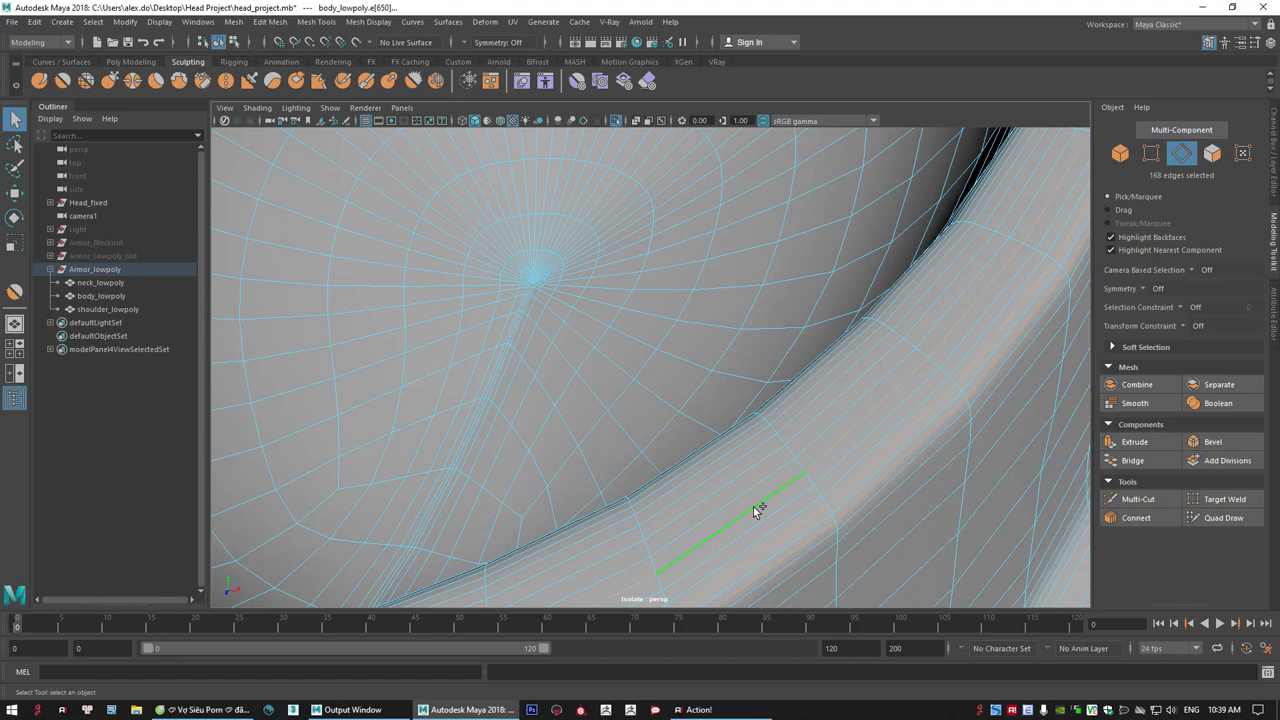
double_click(768, 549)
middle_click_drag(779, 560, 716, 480, "alt")
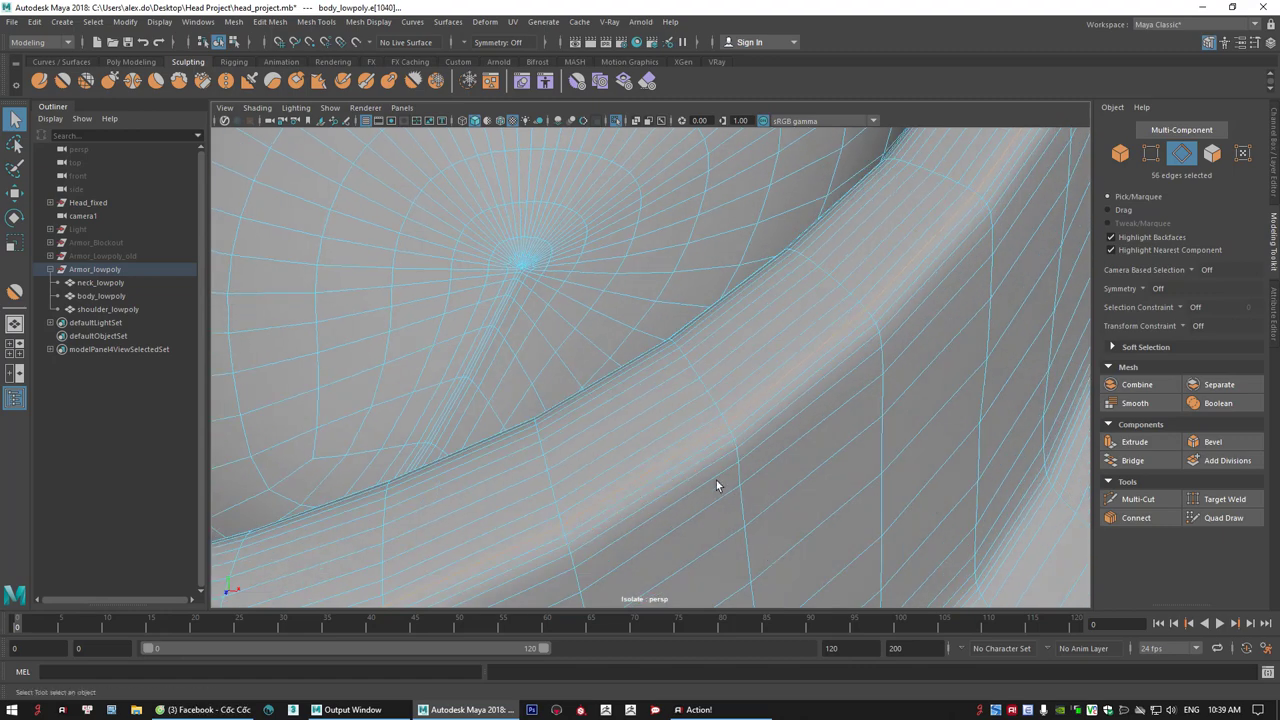
right_click_drag(716, 480, 752, 529, "alt")
double_click(742, 524, "shift")
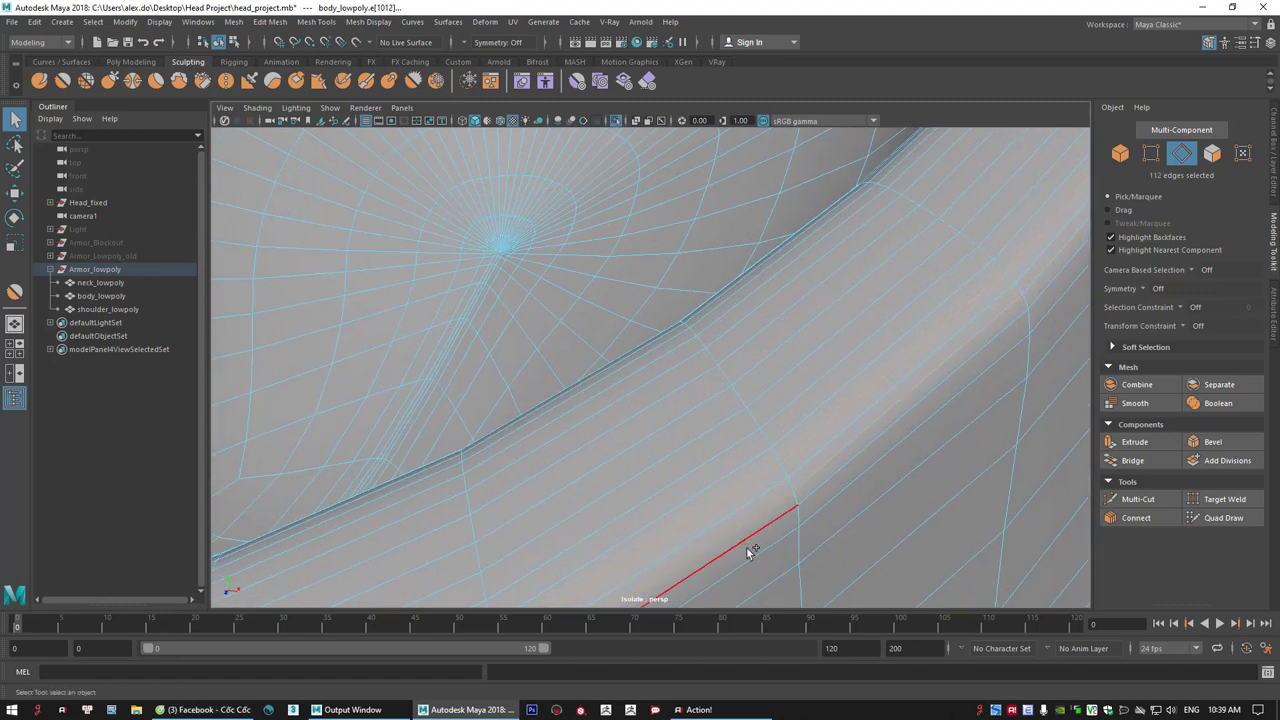
- Select alternate edge loops running around the neck collar's rim and delete them together with their vertices
double_click(741, 486)
double_click(712, 456, "shift")
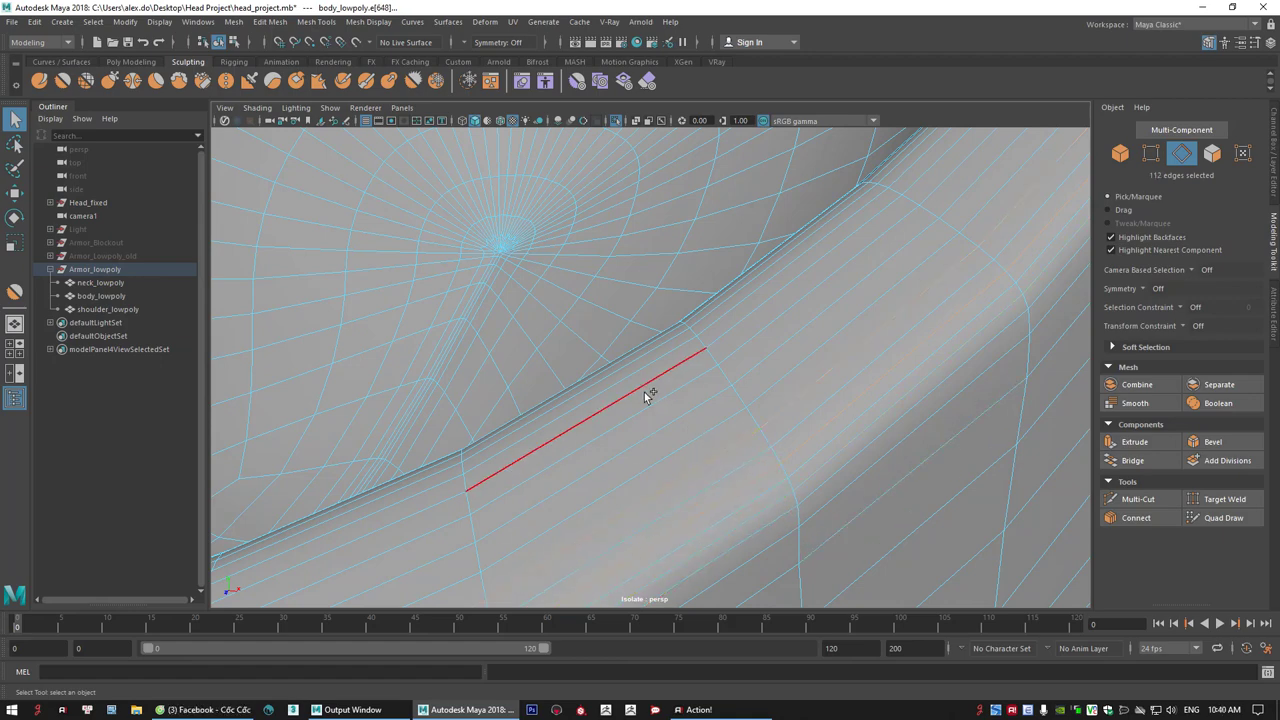
double_click(652, 380, "shift")
left_click_drag(652, 380, 923, 309, "alt")
right_click_drag(923, 309, 677, 504, "alt")
left_click_drag(677, 504, 588, 404, "alt")
double_click(611, 372, "shift")
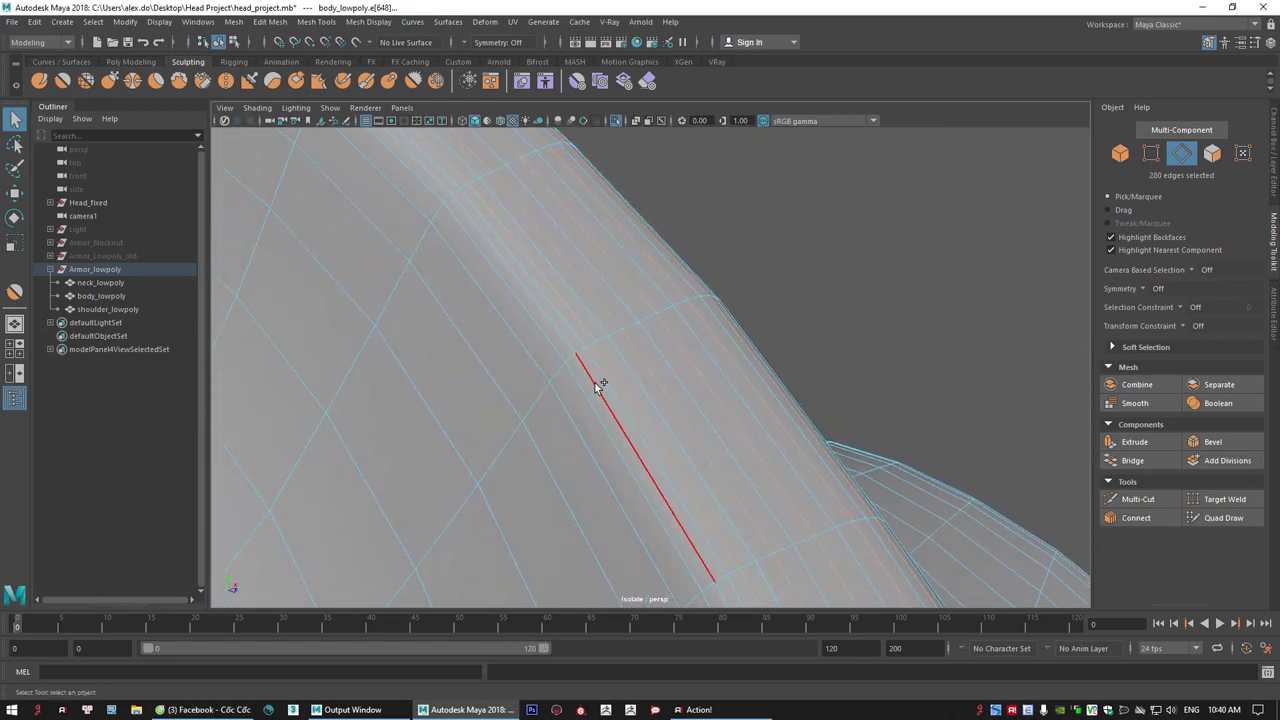
double_click(566, 415, "shift")
key("ctrl+Delete")
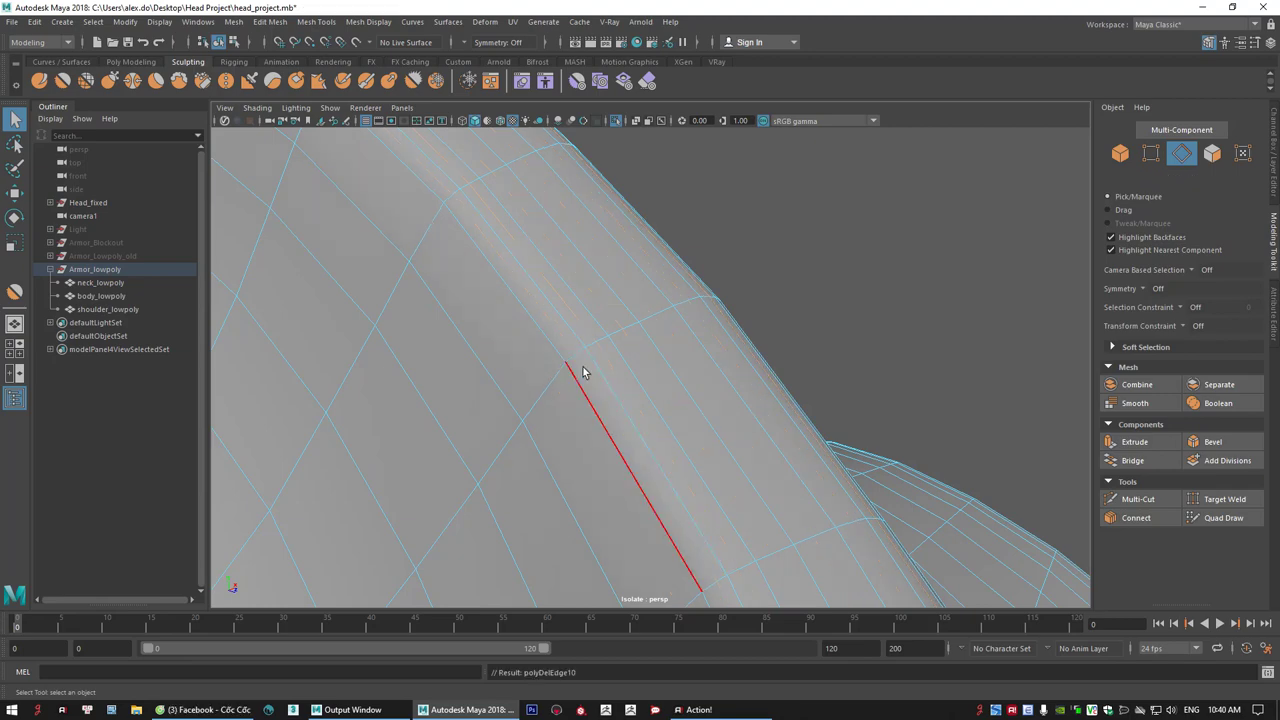
- Select alternate edge loops along the rounded upper edge of the V-shaped groove below the neck collar on body_lowpoly
right_click_drag(623, 397, 551, 428, "alt")
right_click_drag(729, 380, 667, 397, "alt")
left_click_drag(667, 397, 546, 386, "alt")
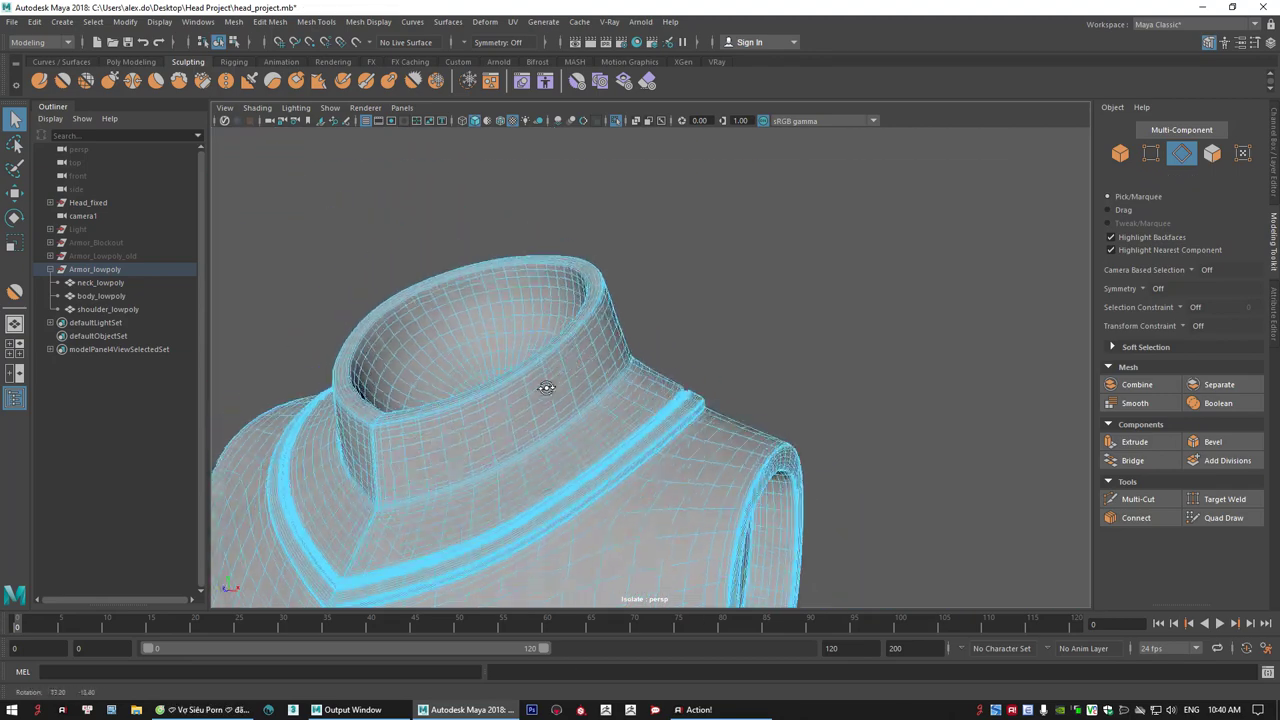
middle_click_drag(546, 386, 589, 362, "alt")
right_click_drag(589, 362, 616, 453, "alt")
left_click_drag(616, 457, 467, 385, "alt")
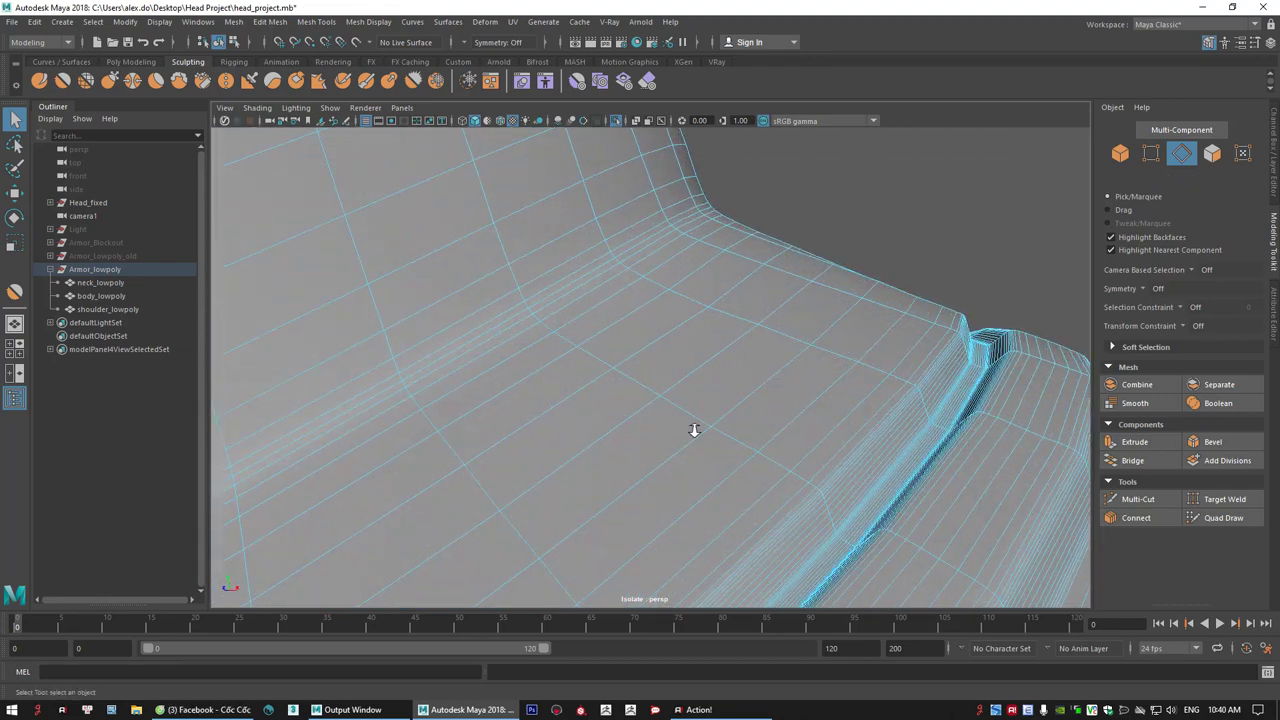
left_click_drag(694, 430, 923, 349, "alt")
left_click(827, 410)
left_click(825, 330)
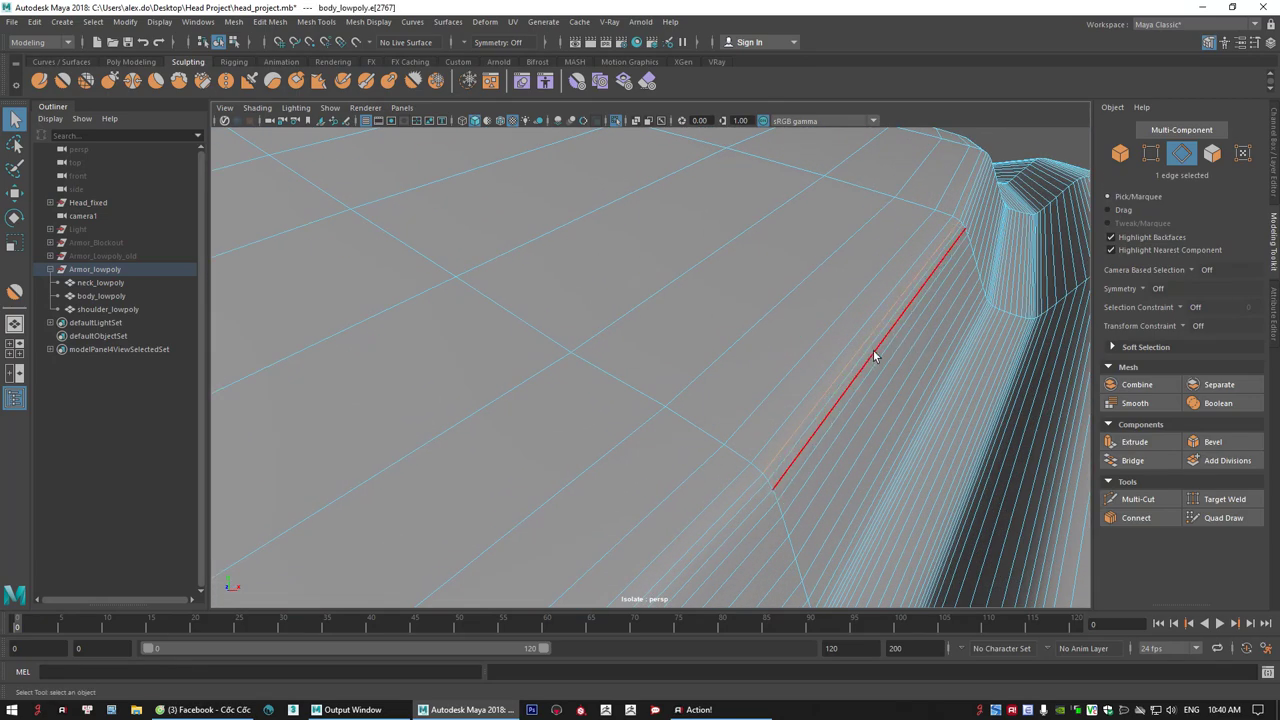
double_click(875, 350)
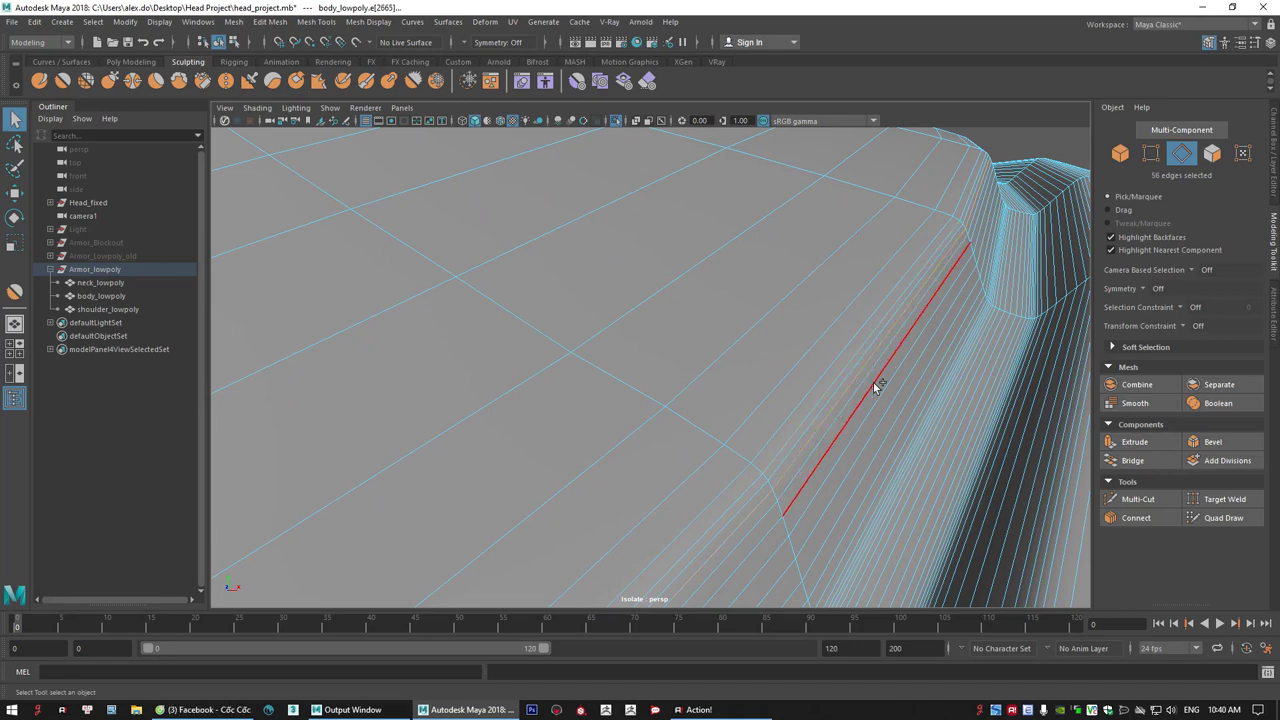
double_click(873, 383, "shift")
double_click(887, 408, "shift")
double_click(902, 424, "shift")
- Add alternate edge loops in the dense band just inside the collar groove to the current edge selection
middle_click_drag(942, 440, 917, 422, "alt")
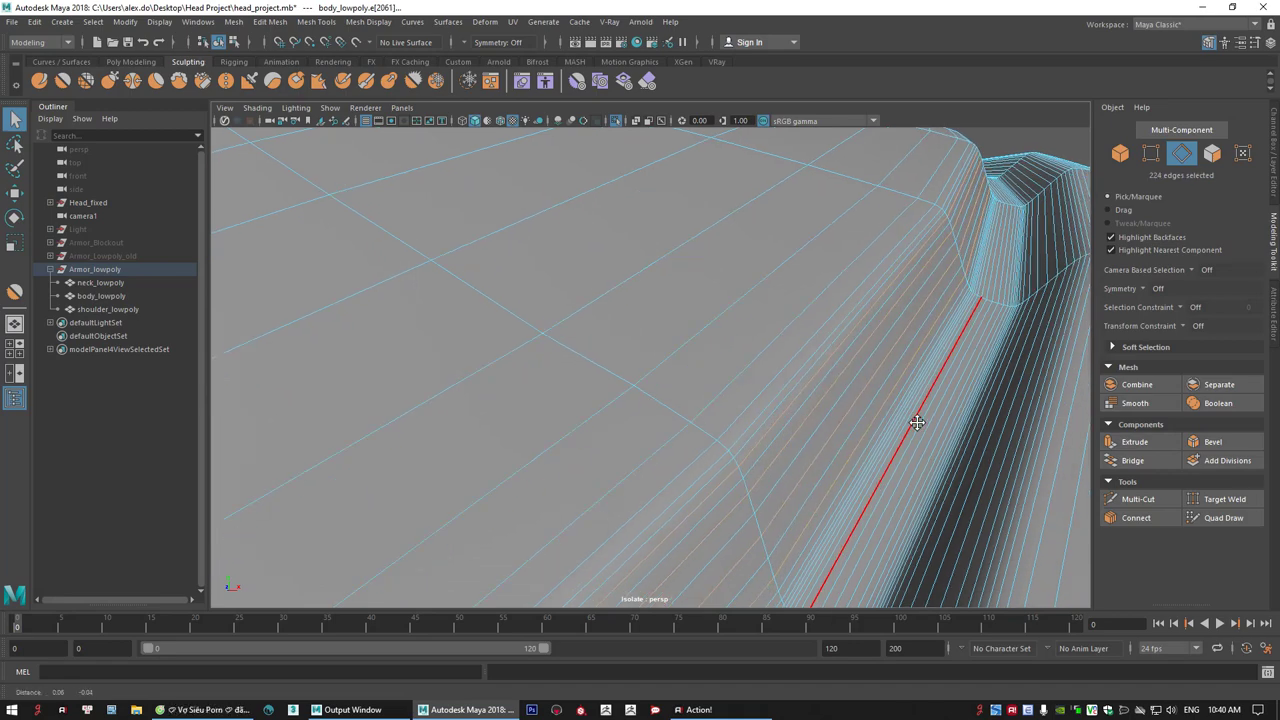
left_click_drag(917, 422, 871, 397, "alt")
double_click(874, 405, "shift")
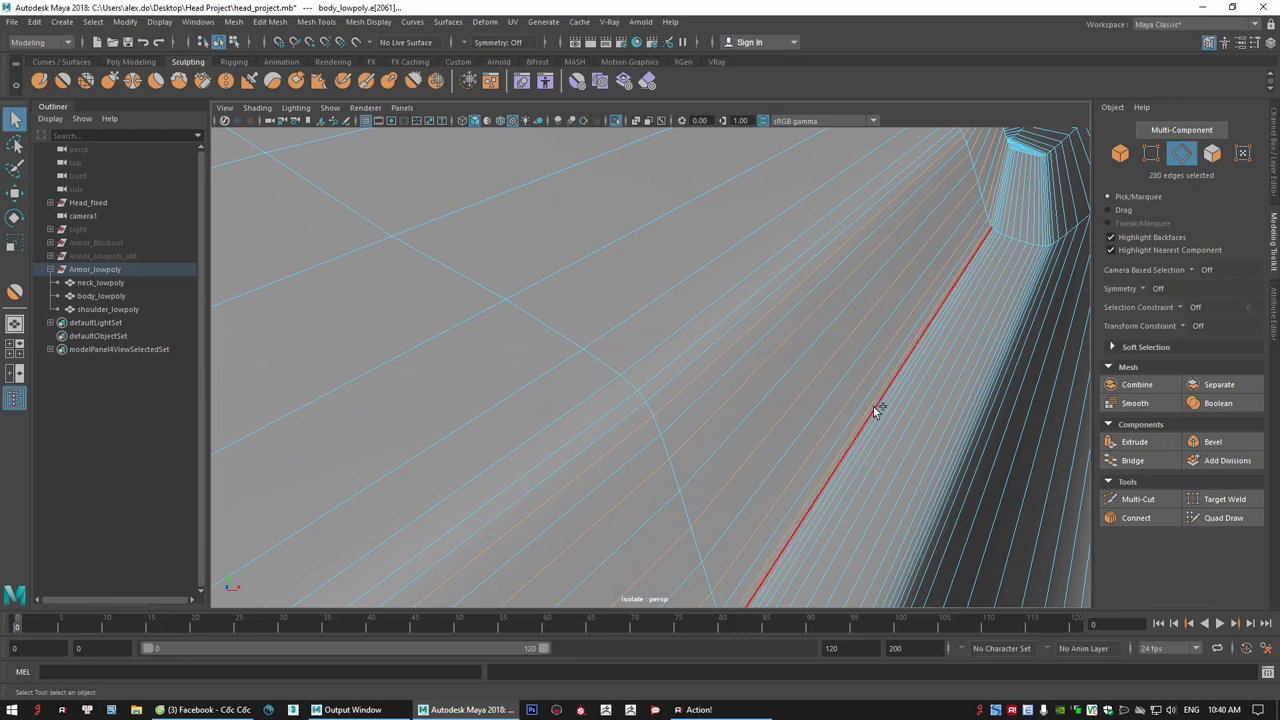
double_click(875, 415, "shift")
double_click(882, 418, "shift")
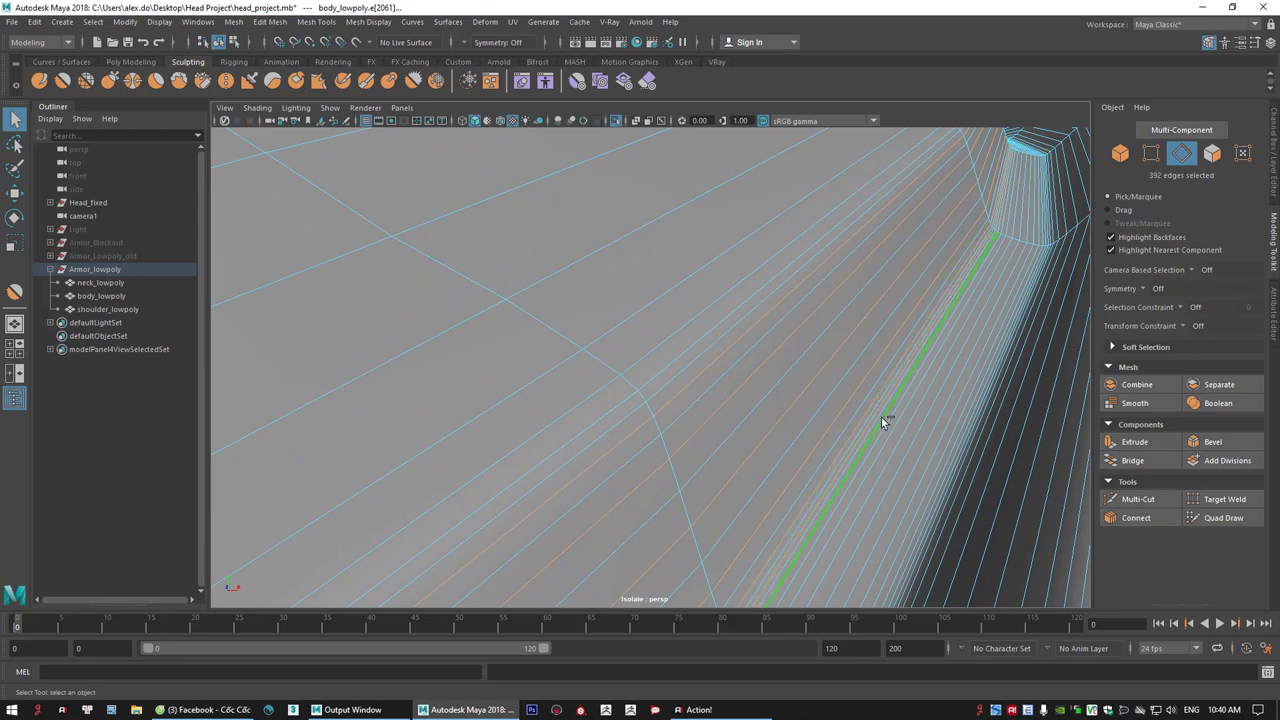
- Select alternate lengthwise edge loops across the raised trim below the collar on body_lowpoly and delete them with their vertices
double_click(891, 429, "shift")
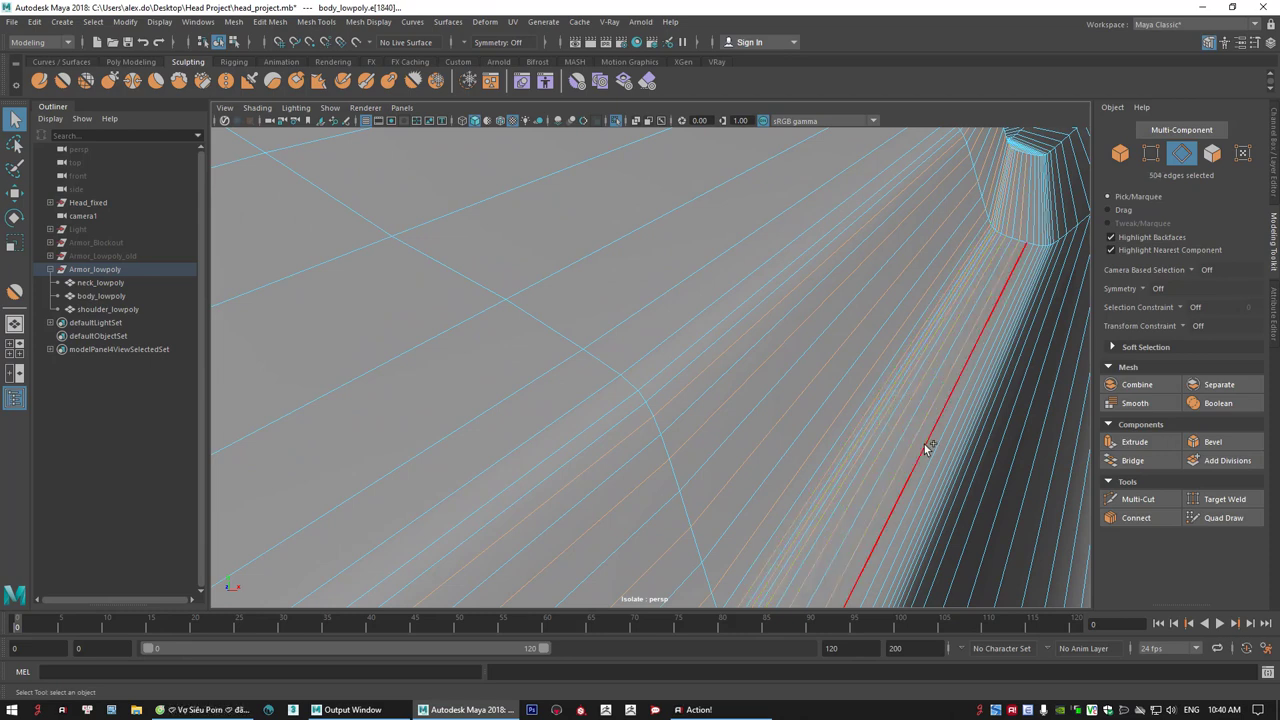
double_click(951, 461, "shift")
left_click_drag(951, 463, 624, 364, "alt")
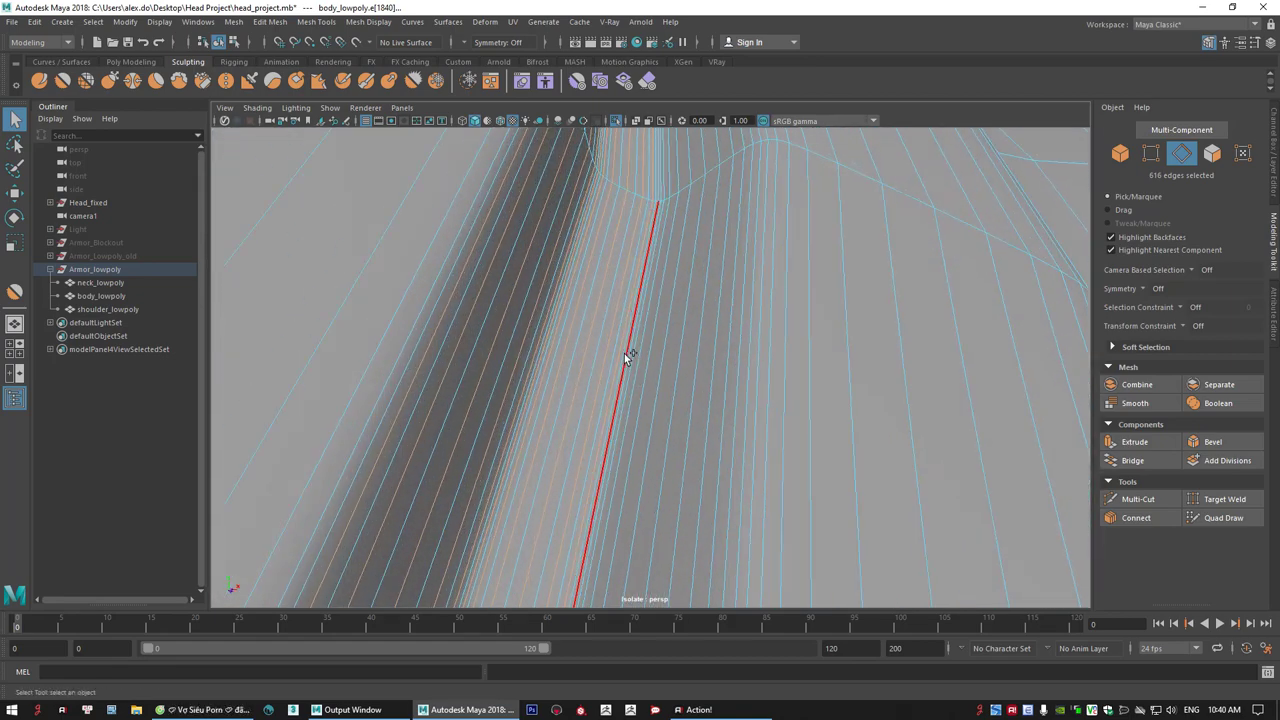
double_click(624, 353, "shift")
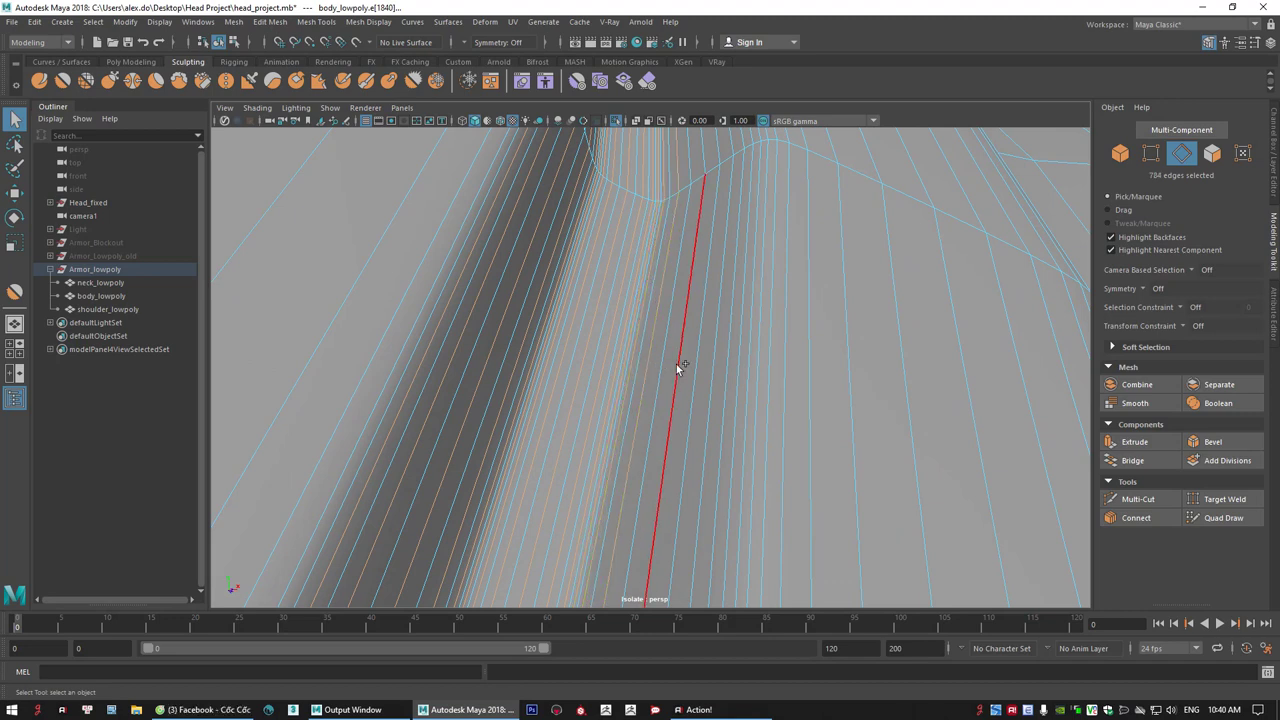
double_click(682, 360, "shift")
double_click(713, 359, "shift")
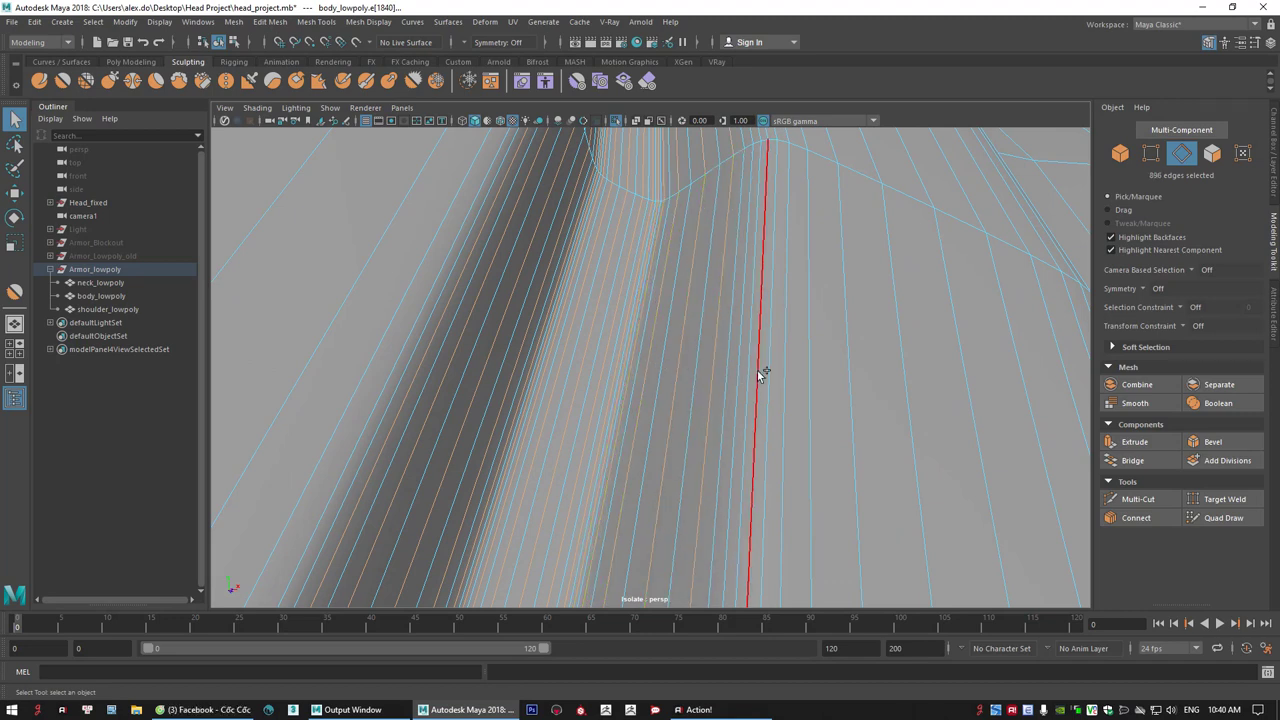
double_click(740, 364, "shift")
double_click(760, 360, "shift")
scroll(766, 355, "down", 2)
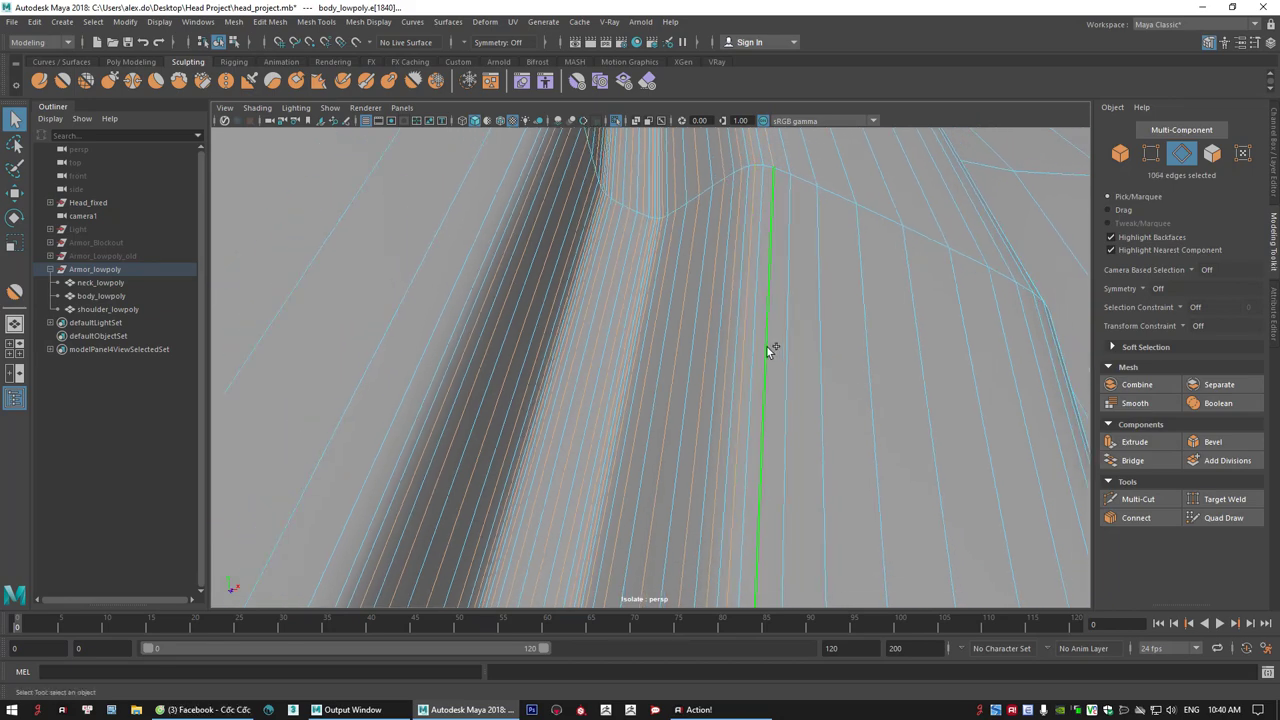
double_click(822, 352, "shift")
scroll(840, 366, "down", 2)
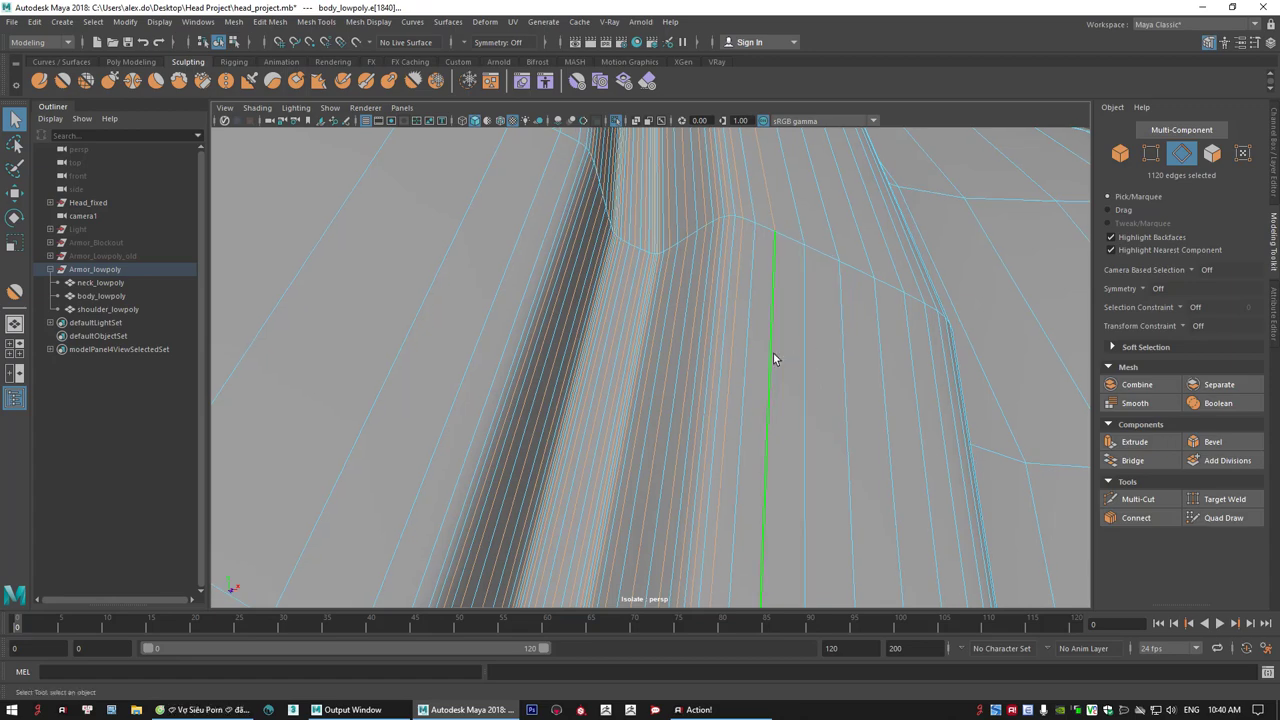
mouse_move(771, 352)
left_mouse_down("alt")
mouse_move(803, 357)
mouse_move(790, 352)
left_mouse_up("alt")
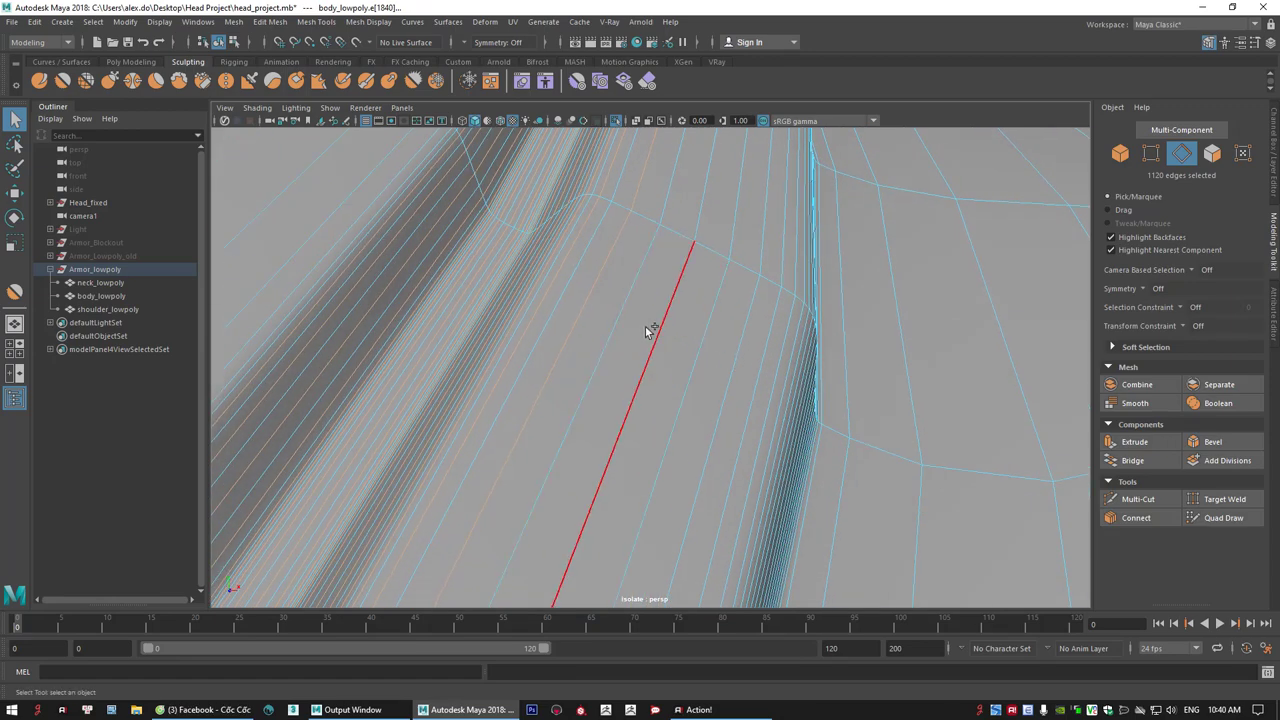
mouse_move(657, 334)
left_mouse_down("alt")
mouse_move(677, 349)
mouse_move(687, 325)
mouse_move(654, 334)
left_mouse_up("alt")
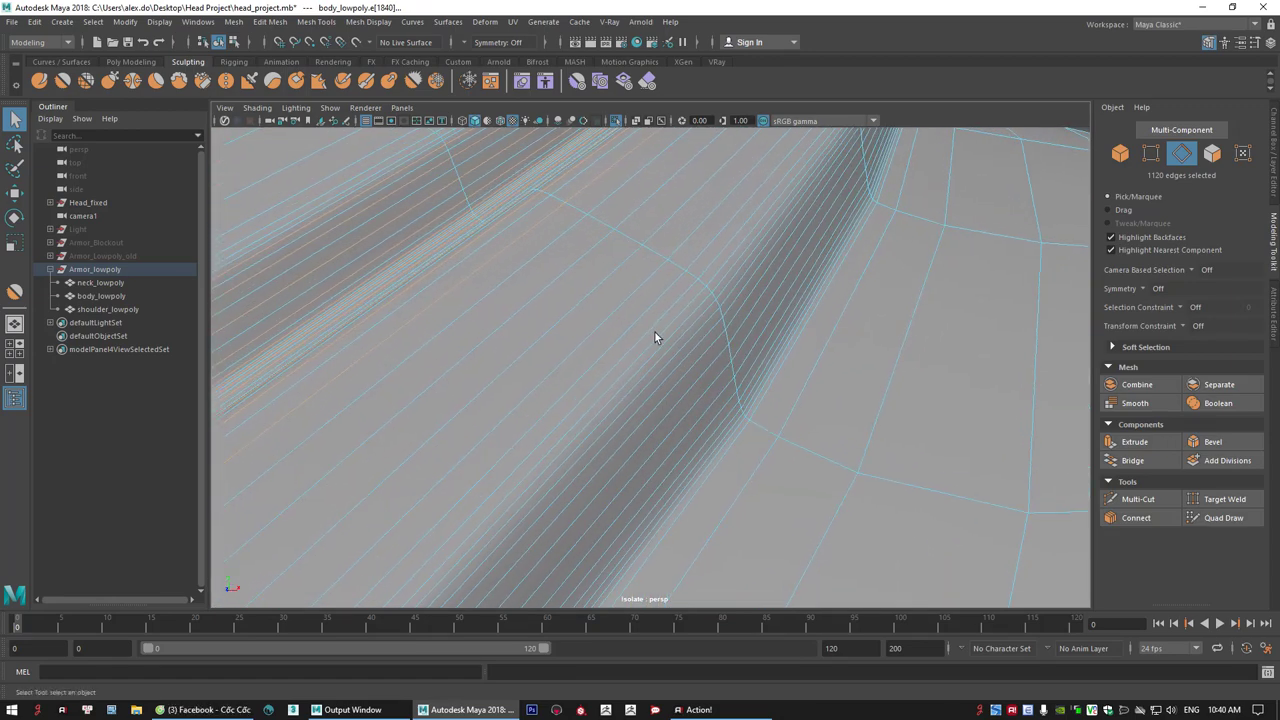
double_click(681, 342, "shift")
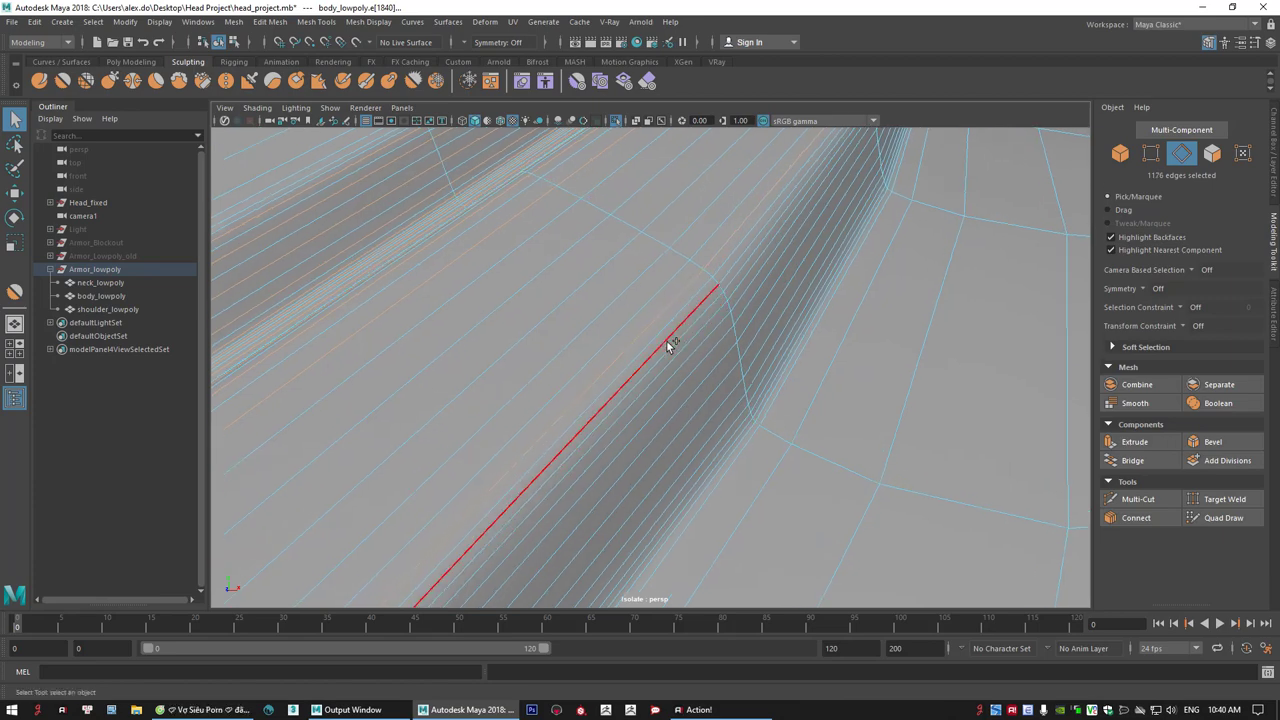
double_click(686, 355, "shift")
left_click_drag(686, 355, 689, 358, "alt")
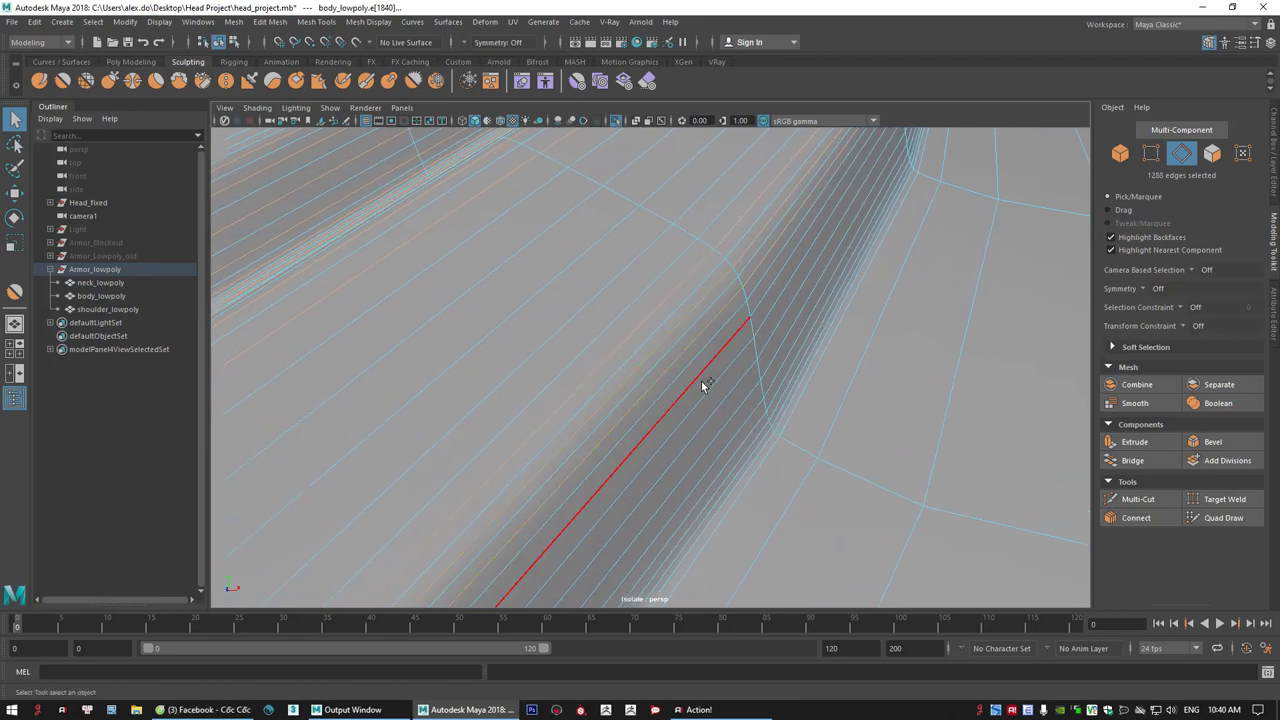
double_click(700, 380, "shift")
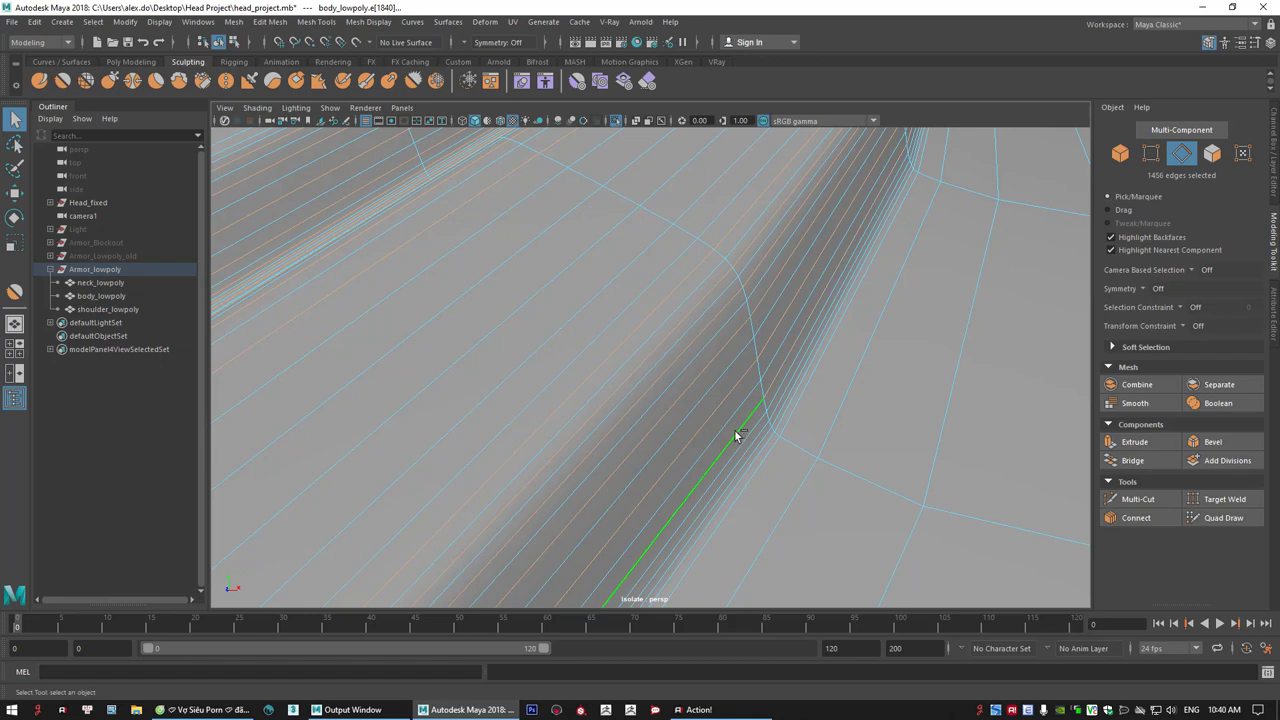
double_click(735, 436, "shift")
left_click_drag(735, 436, 636, 376, "alt")
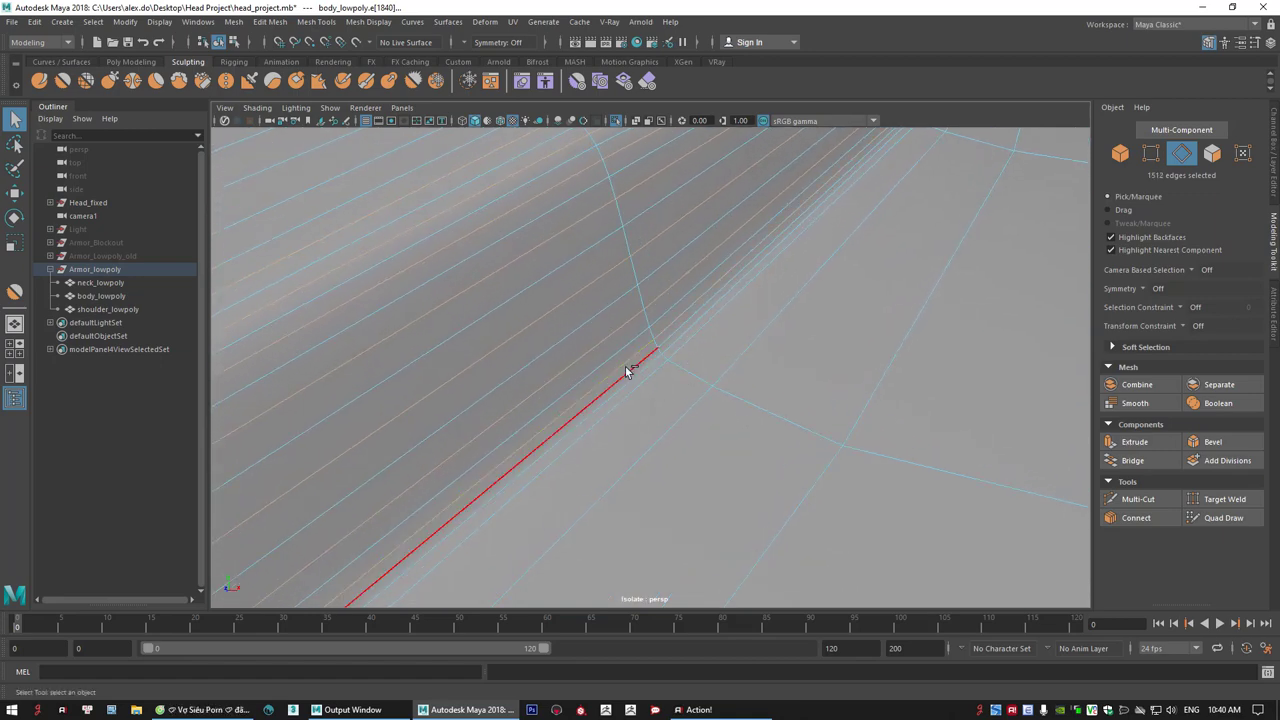
right_click_drag(688, 348, 570, 345, "alt")
left_click_drag(590, 345, 673, 377, "alt")
key("ctrl+Delete")
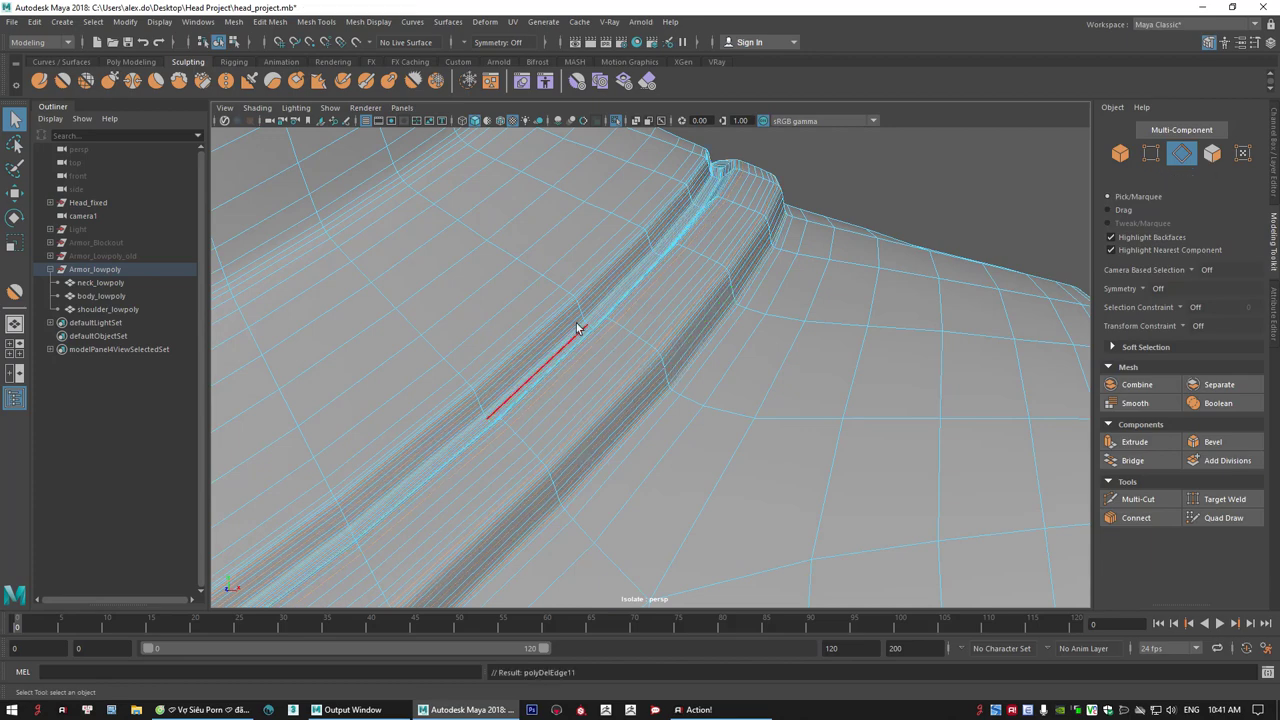
- Delete the surplus edge loops inside the groove between the two ridges of the collar trim
right_click_drag(576, 323, 631, 400, "alt")
left_click_drag(631, 400, 588, 329, "alt")
scroll(447, 272, "up", 3)
right_click_drag(447, 277, 551, 351, "alt")
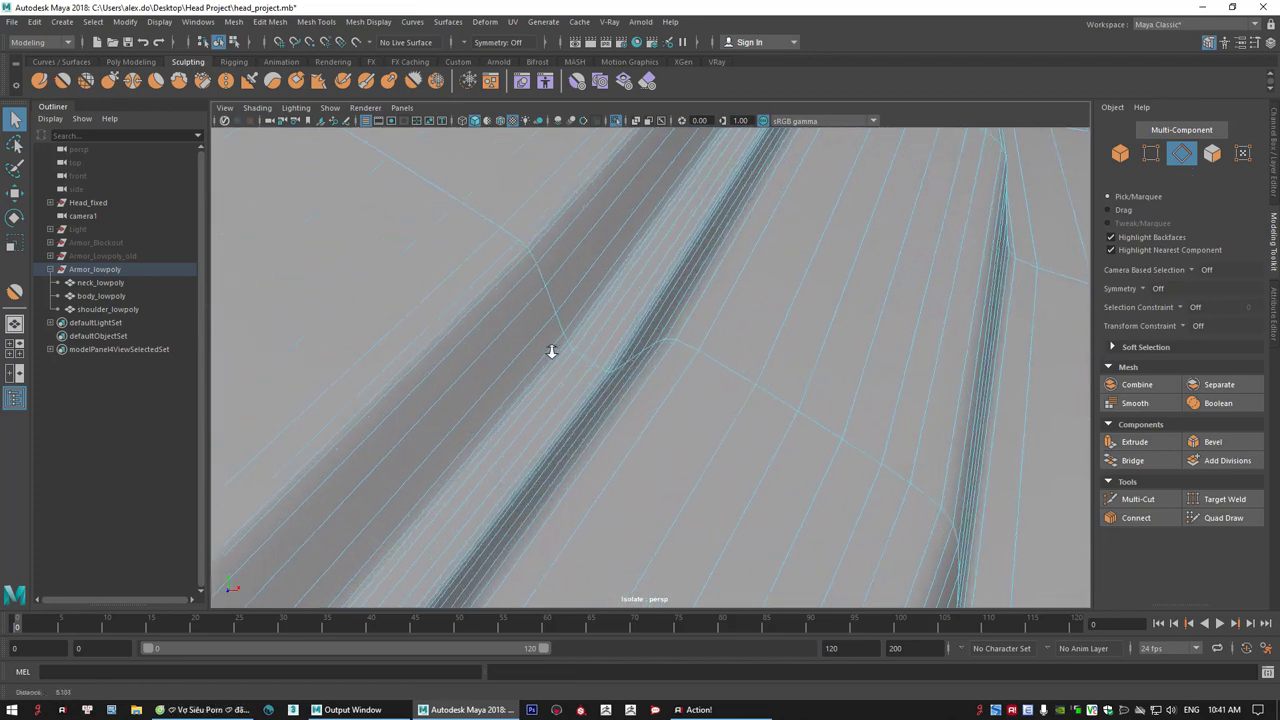
double_click(556, 372)
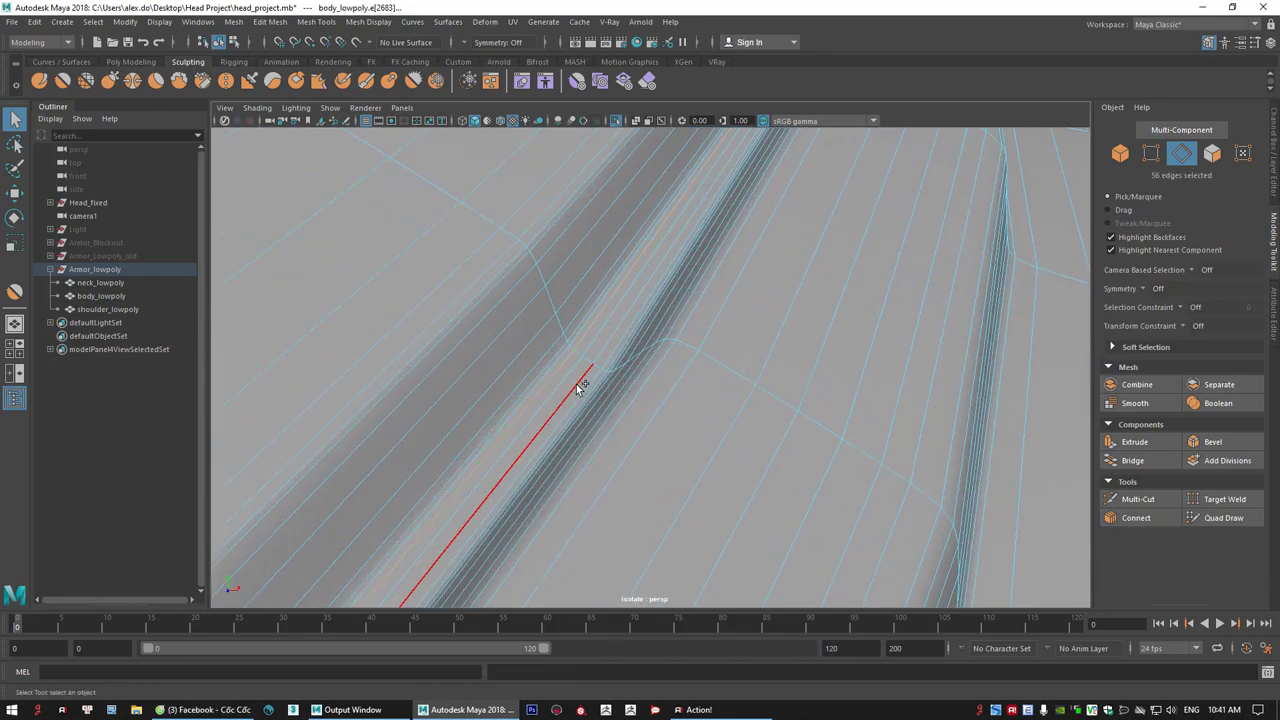
left_click_drag(580, 388, 664, 378, "alt")
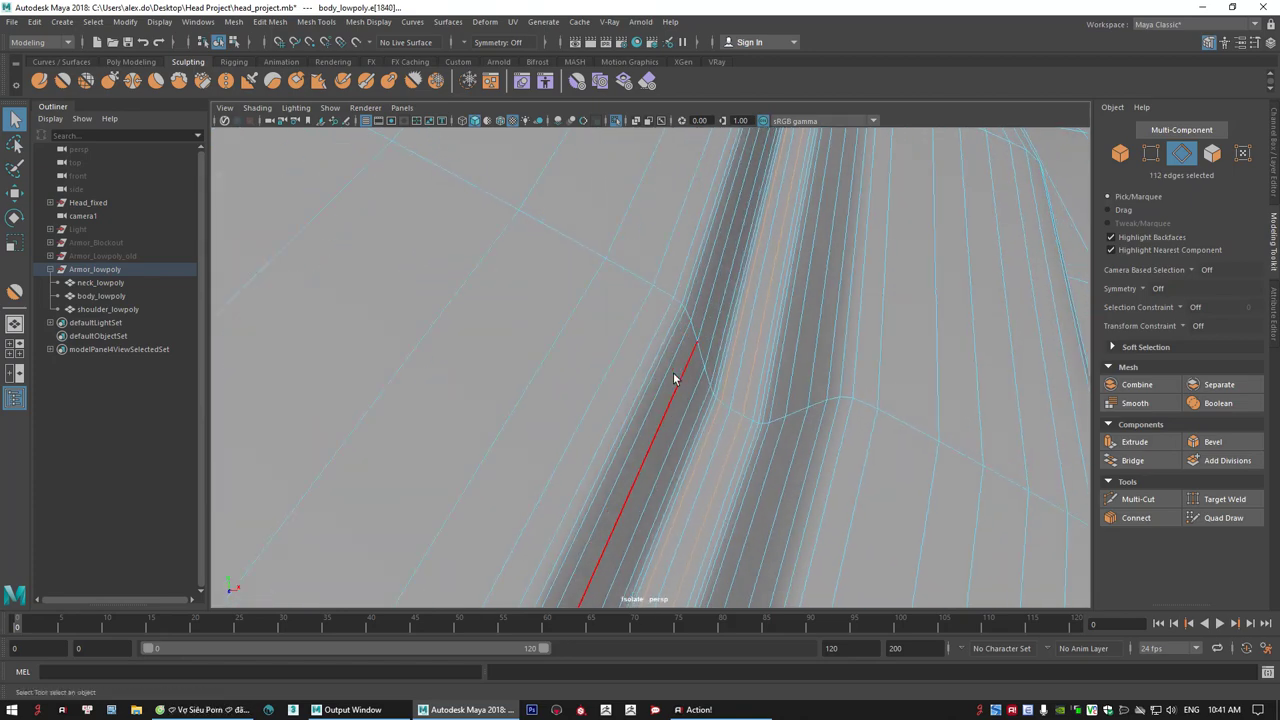
key("Delete")
double_click(759, 415)
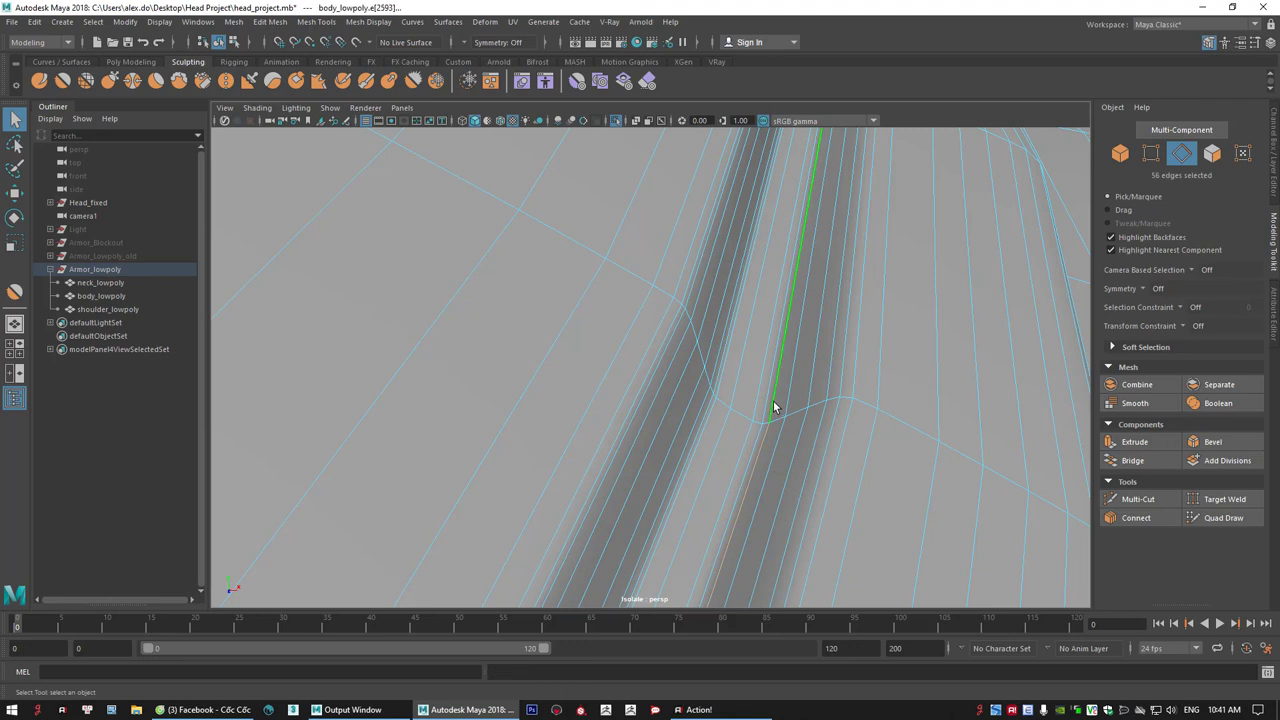
key("Delete")
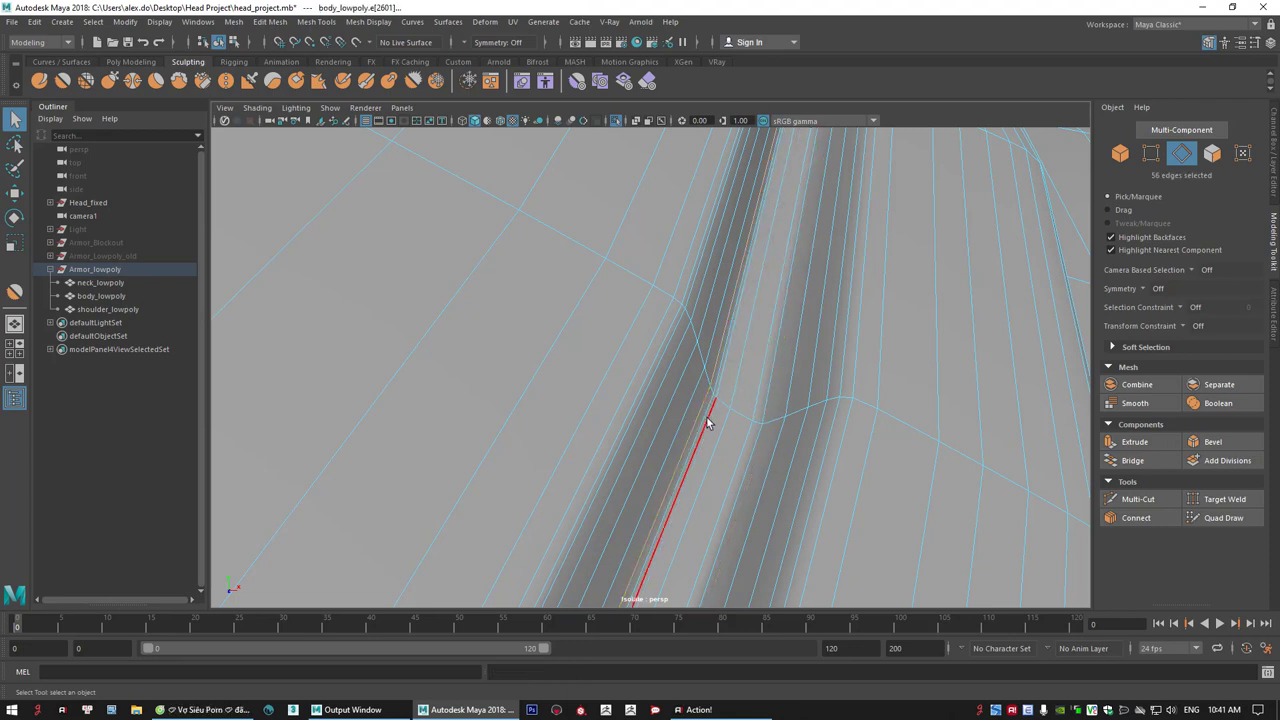
key("Delete")
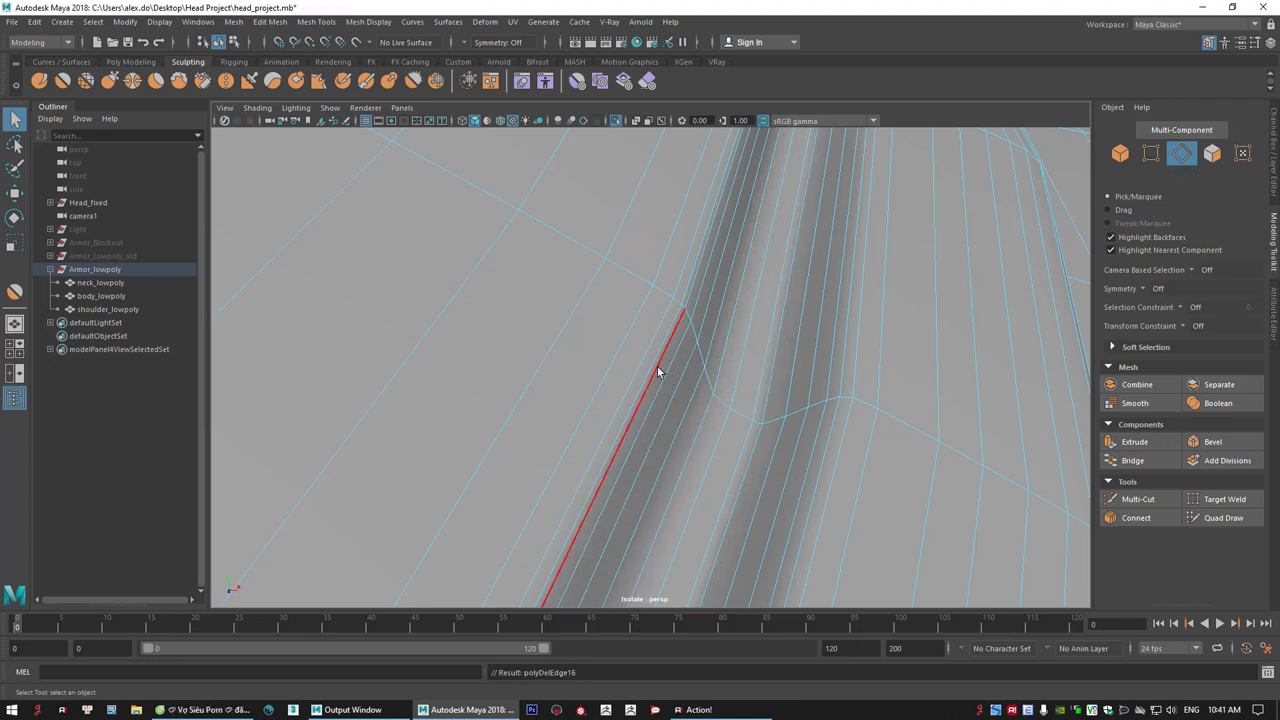
double_click(657, 372)
- Delete the closely spaced surplus edge loop along the inner rim of the armhole
scroll(797, 402, "down", 3)
left_click_drag(797, 402, 682, 370, "alt")
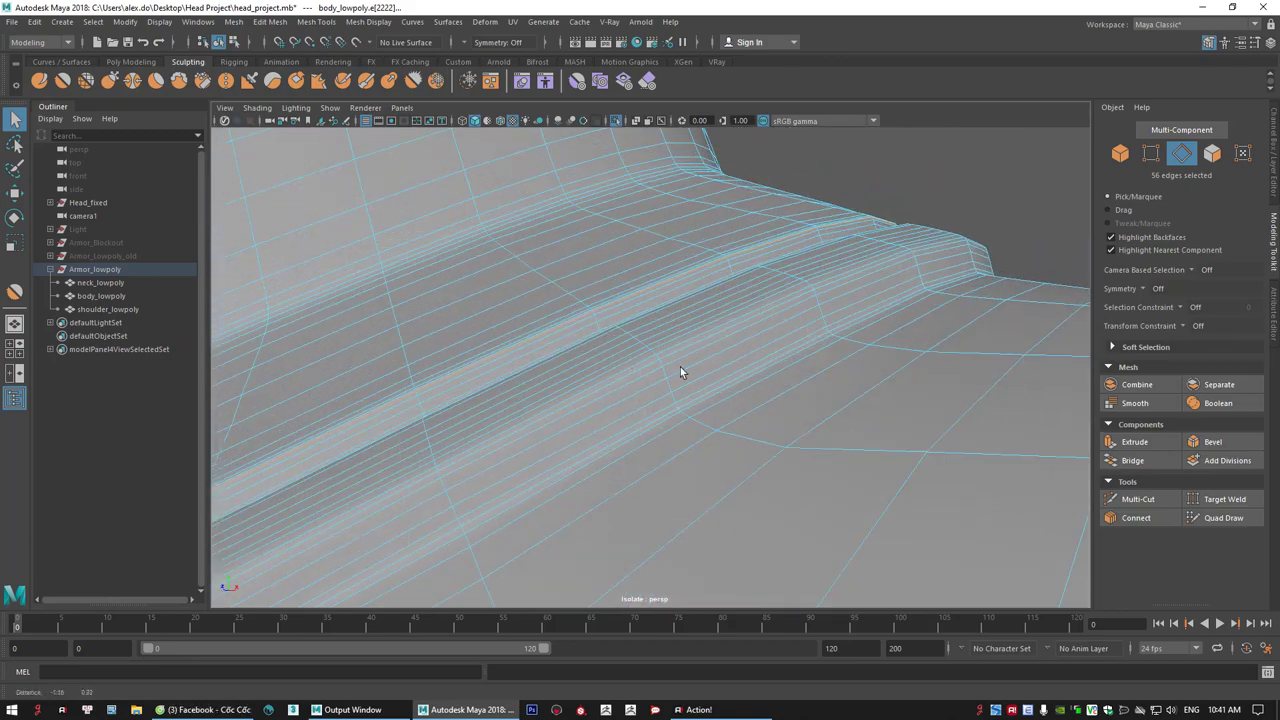
right_click_drag(682, 370, 700, 394, "alt")
mouse_move(700, 394)
left_mouse_down("alt")
mouse_move(852, 418)
mouse_move(700, 414)
left_mouse_up("alt")
scroll(828, 409, "down", 6)
middle_click_drag(700, 414, 708, 322, "alt")
right_click_drag(860, 365, 810, 368, "alt")
left_click_drag(810, 368, 734, 386, "alt")
right_click_drag(734, 386, 786, 434, "alt")
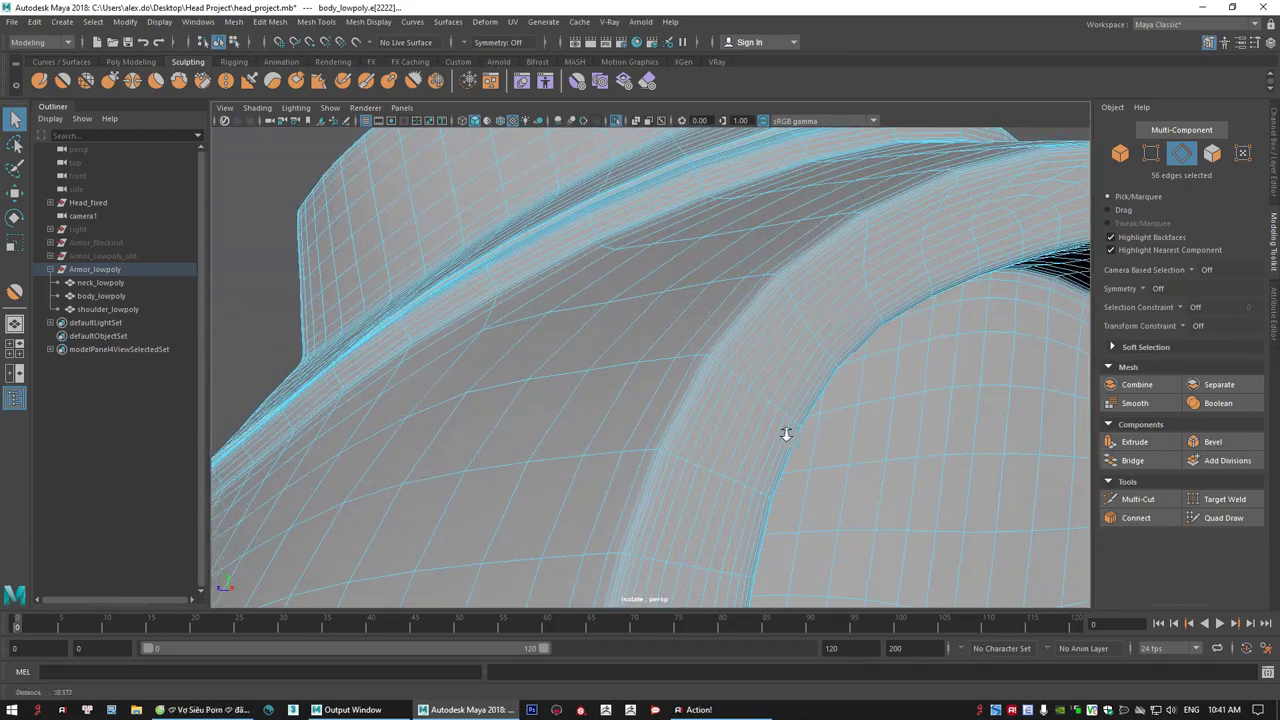
left_click_drag(708, 405, 649, 354, "alt")
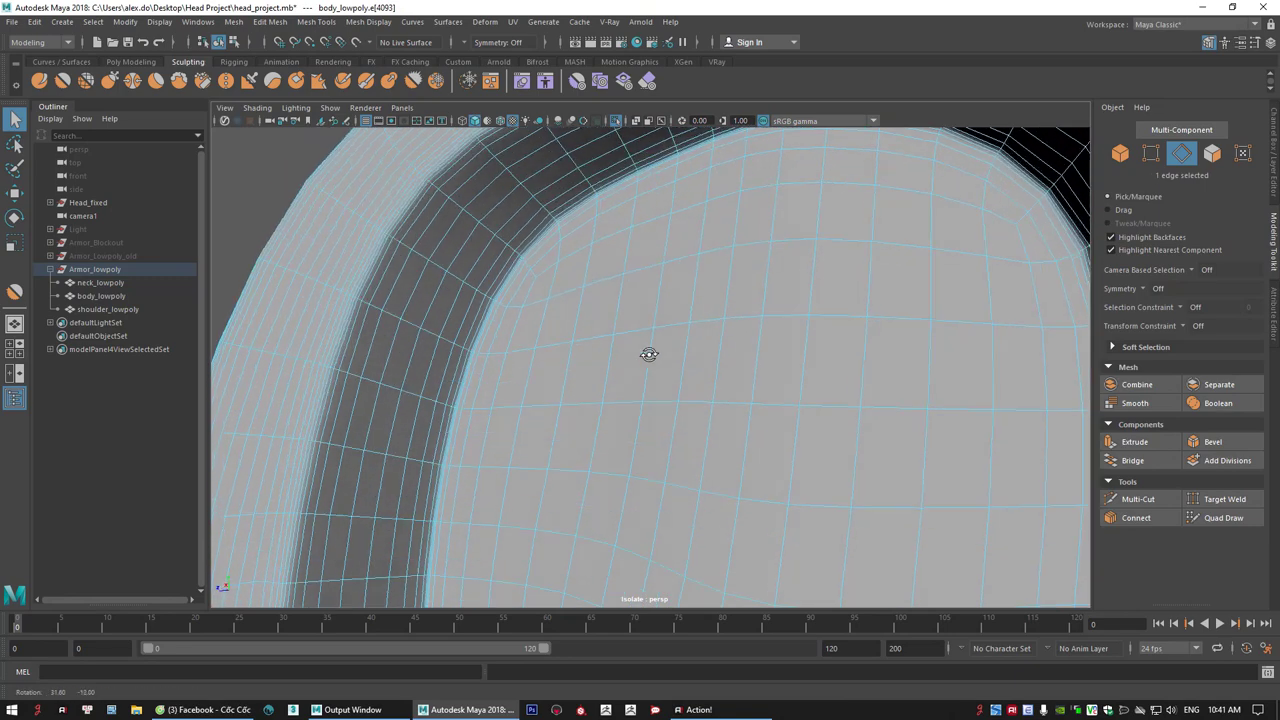
right_click_drag(486, 380, 540, 417, "alt")
middle_click_drag(540, 417, 394, 319, "alt")
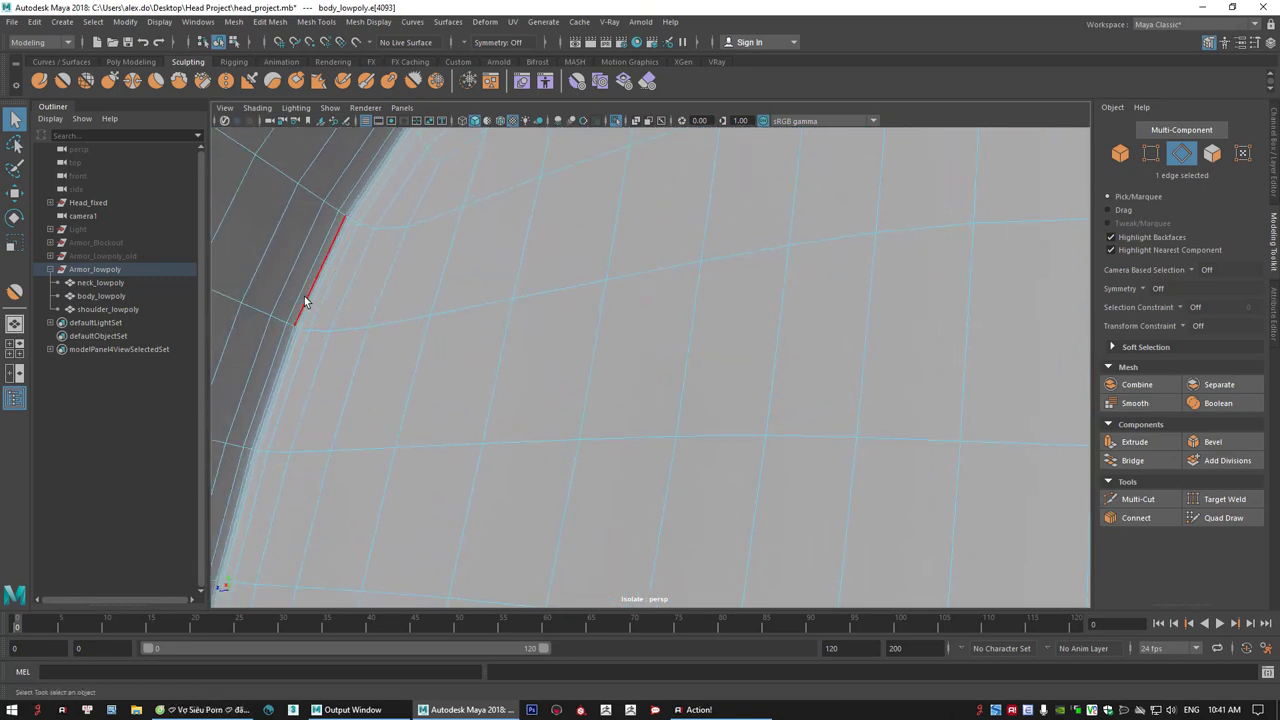
double_click(304, 296)
left_click_drag(313, 298, 517, 357, "alt")
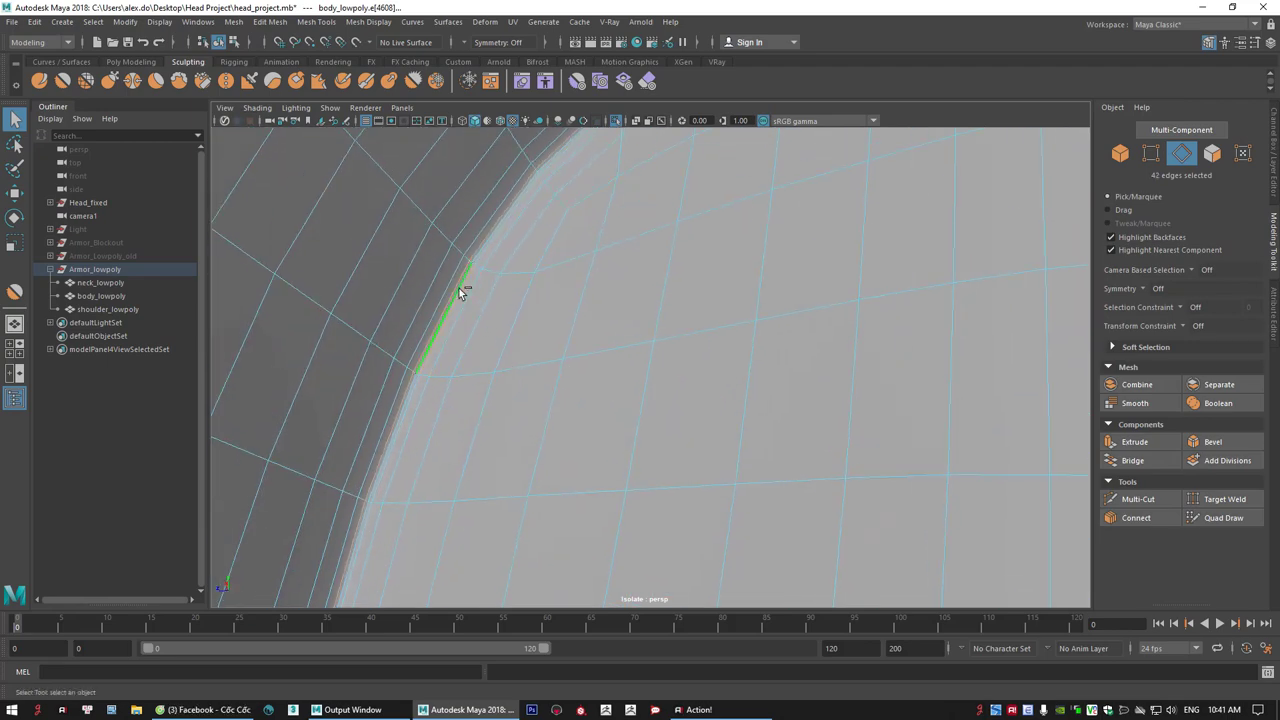
scroll(420, 292, "up", 2)
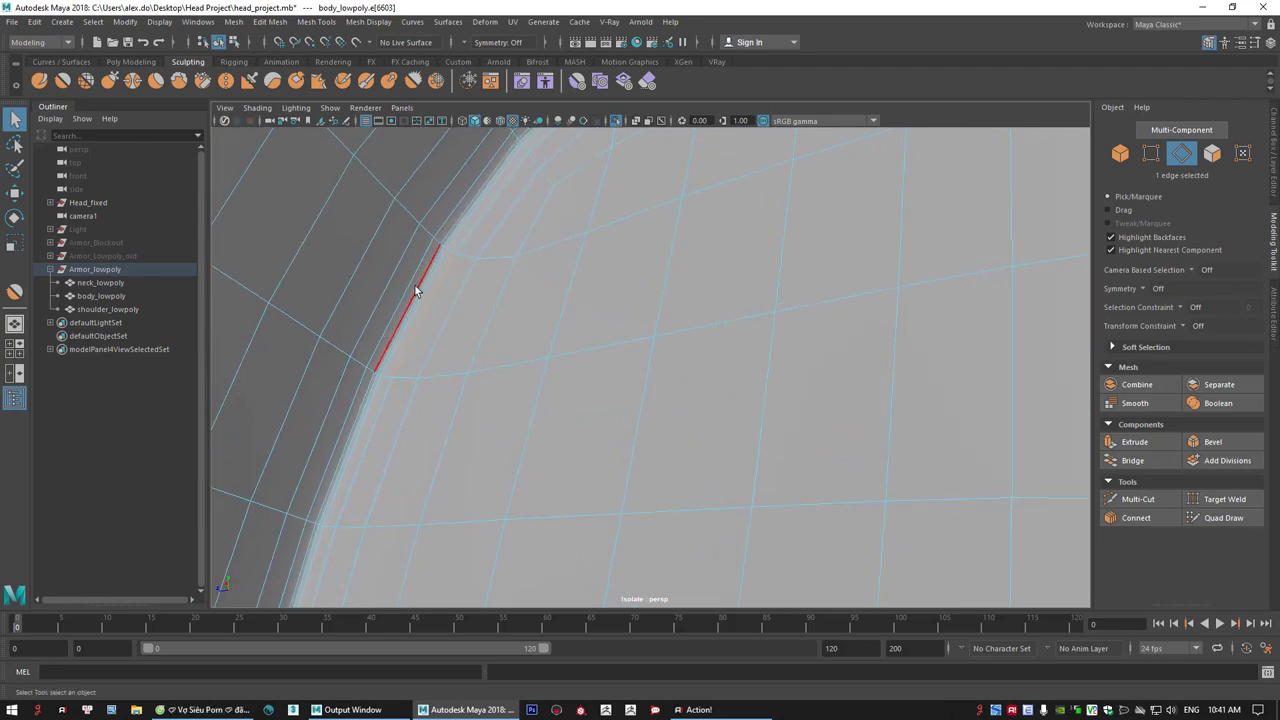
double_click(417, 287)
scroll(420, 292, "up", 1)
scroll(601, 322, "down", 4)
key("Delete")
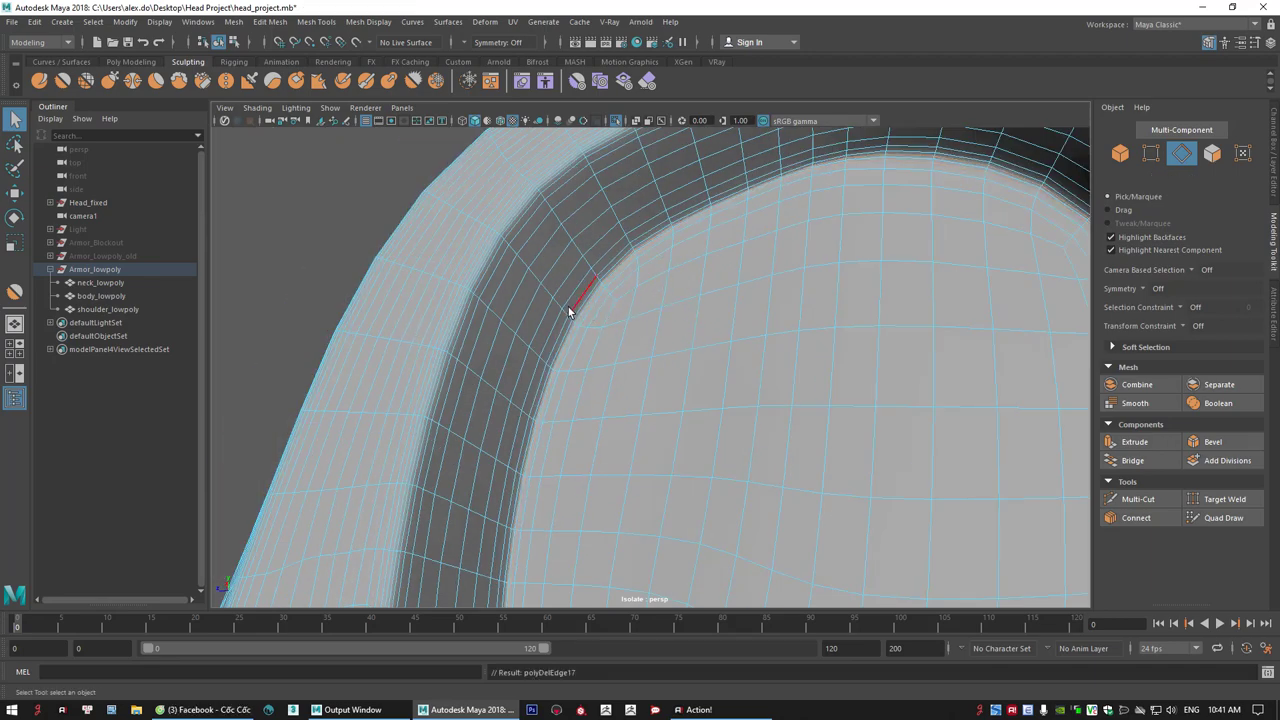
- Select the tight edge loops along the outer rim of the armhole
scroll(523, 286, "up", 4)
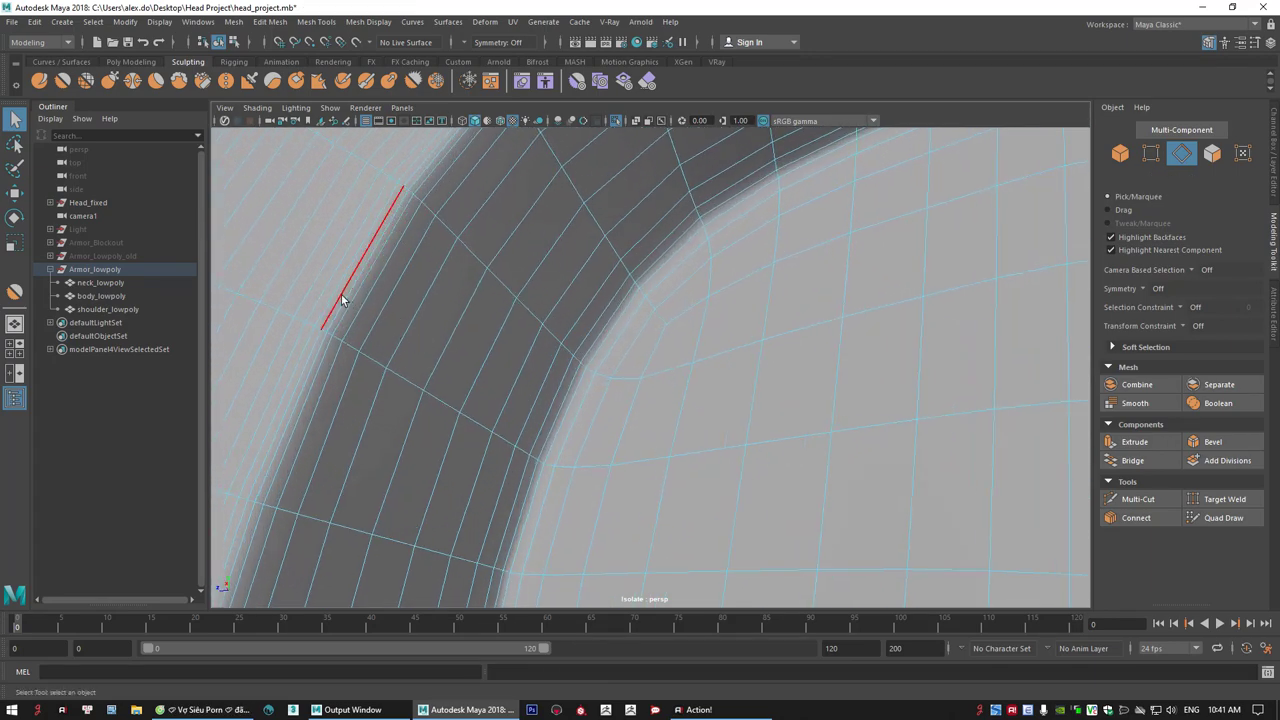
double_click(341, 294)
left_click_drag(430, 298, 528, 284, "alt")
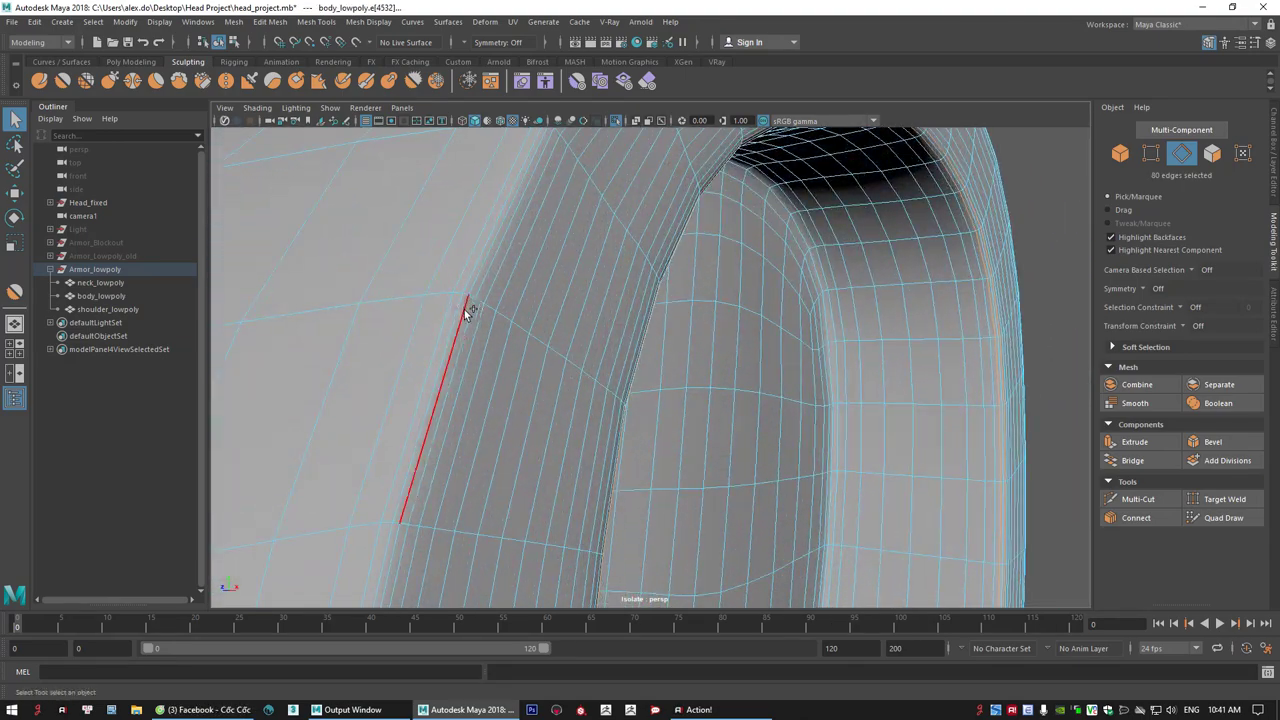
- Select alternate edge loops along the ridge below the chest plate and delete them with their vertices
scroll(680, 286, "down", 5)
left_click_drag(680, 286, 567, 329, "alt")
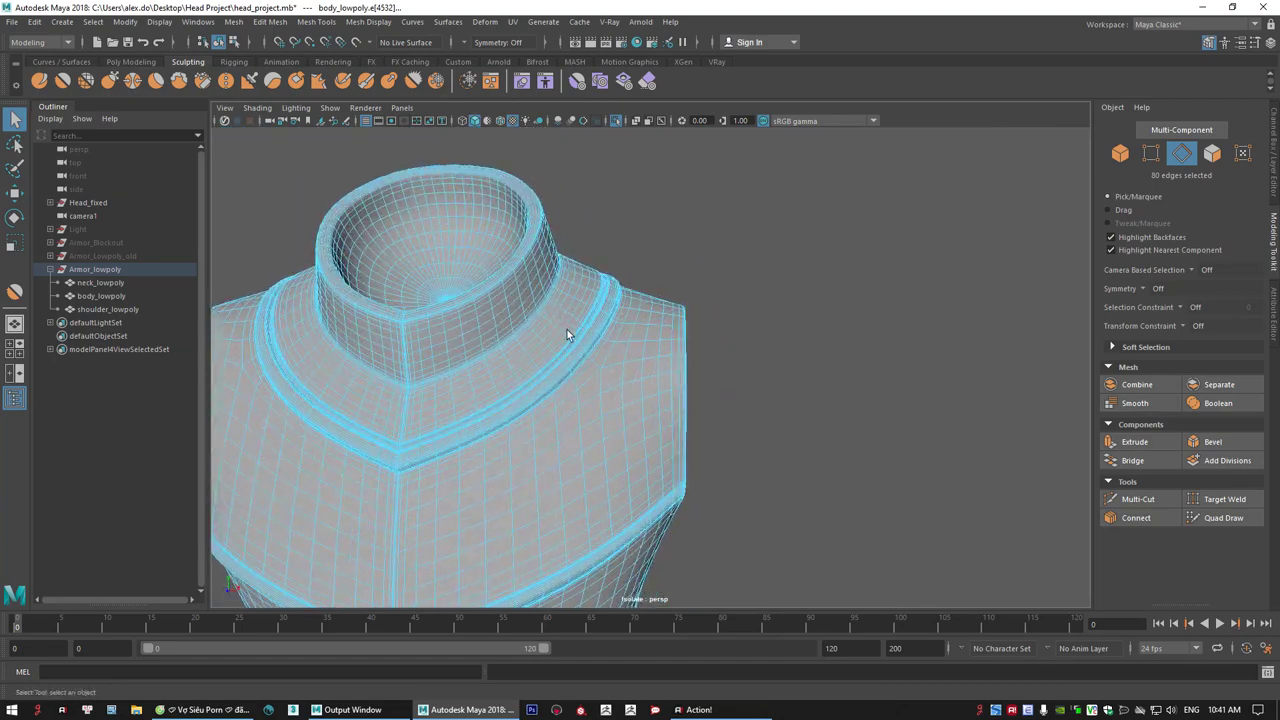
middle_click_drag(567, 329, 666, 246, "alt")
left_click_drag(666, 246, 555, 187, "alt")
left_click_drag(606, 348, 851, 309, "alt")
scroll(851, 309, "up", 10)
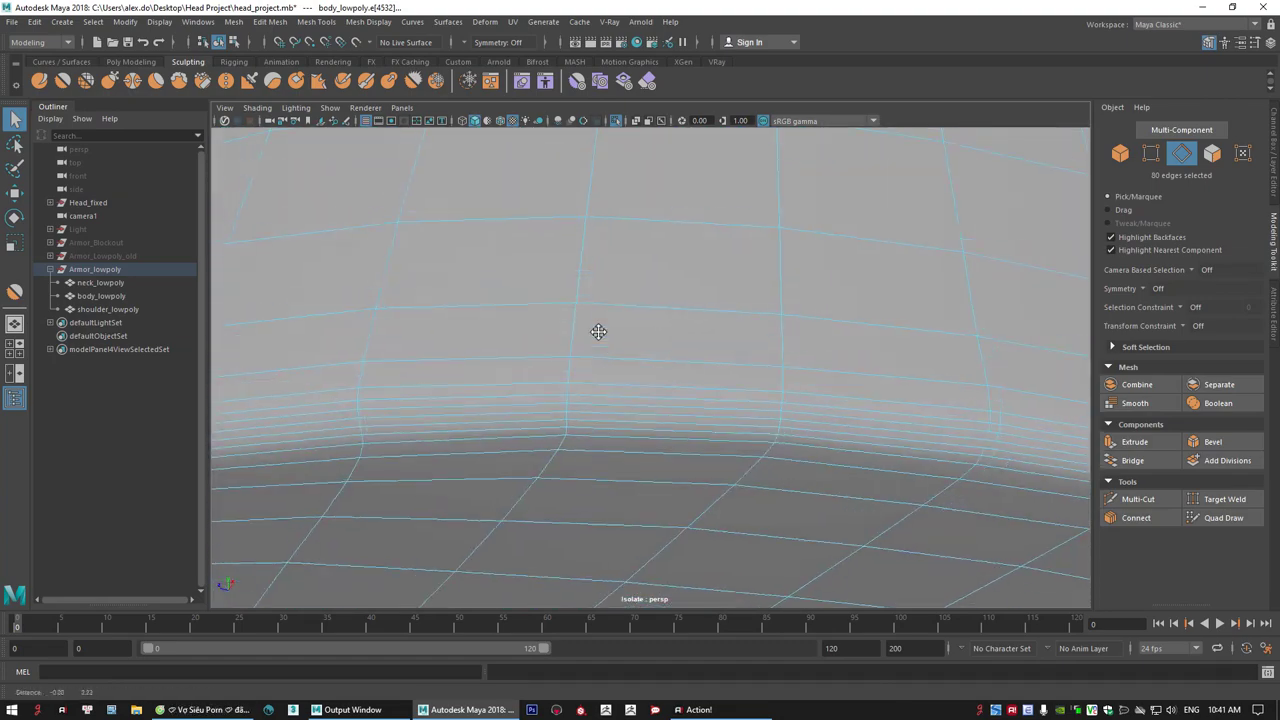
middle_click_drag(598, 332, 608, 369, "alt")
double_click(504, 439, "shift")
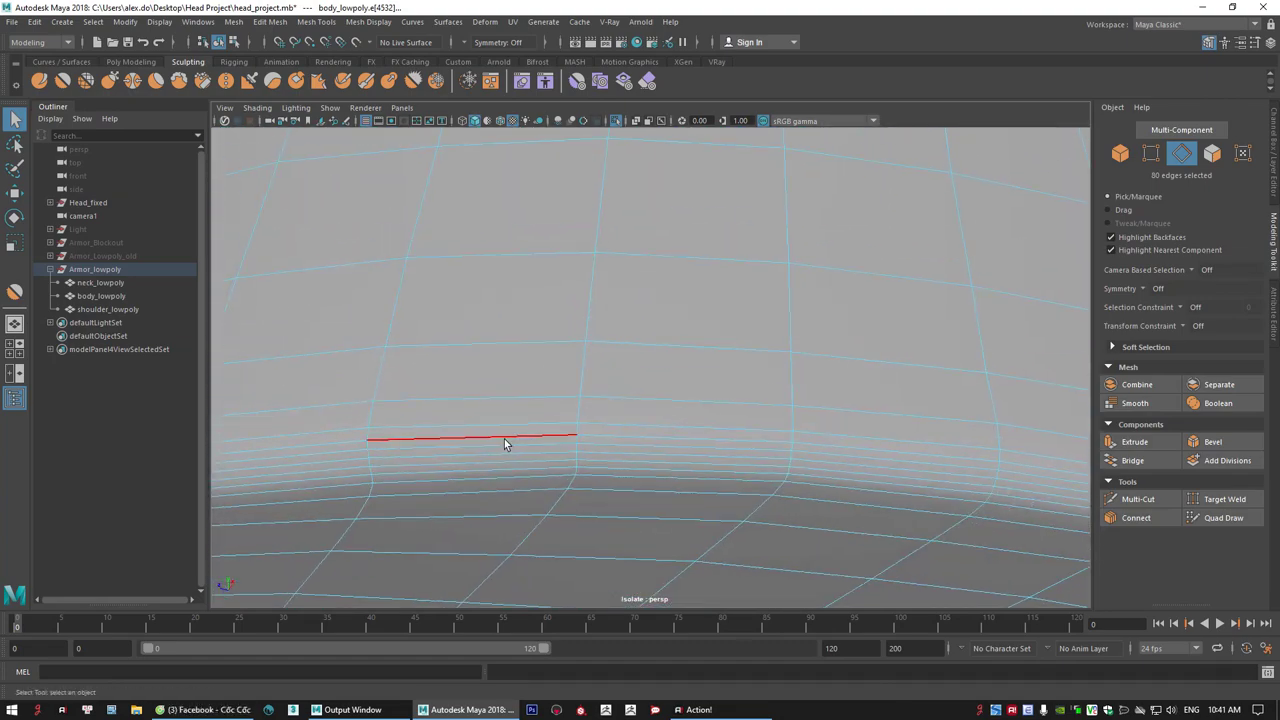
double_click(504, 453, "shift")
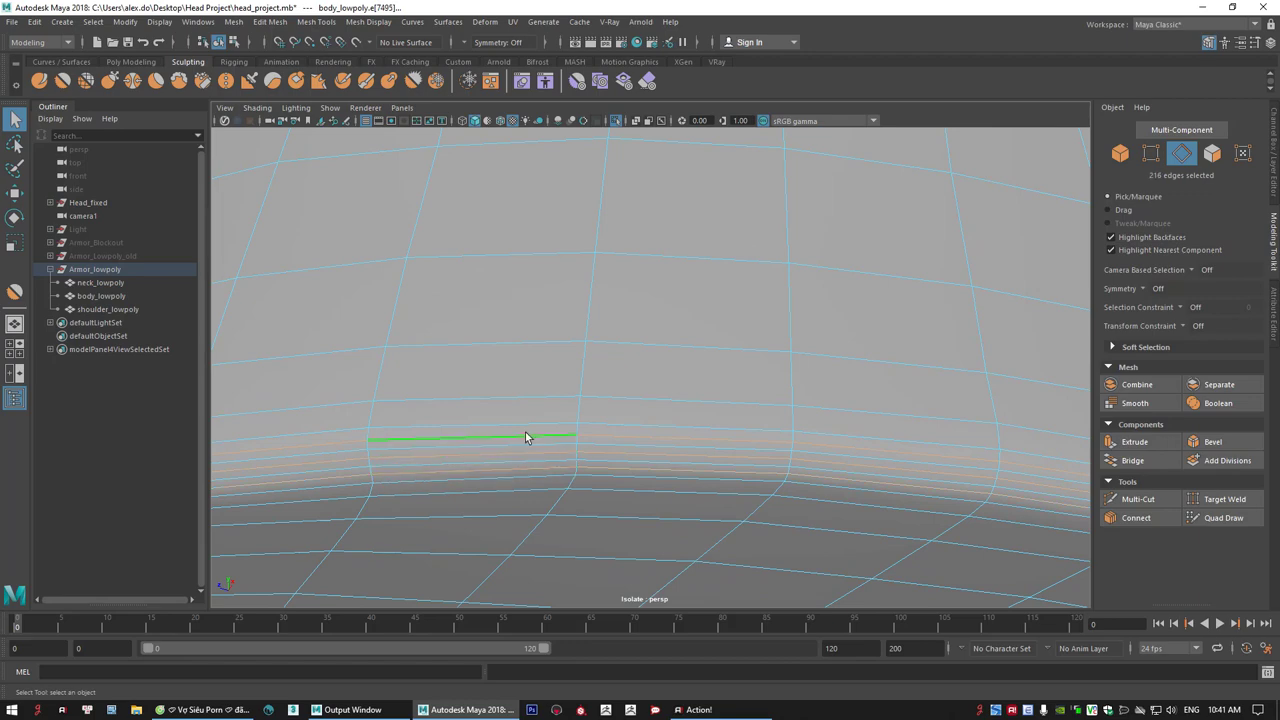
key("ctrl+Delete")
- Examine the wireframe of the whole torso from the front and the side
right_click_drag(812, 374, 522, 335, "alt")
left_click_drag(522, 335, 688, 449, "alt")
middle_click_drag(660, 300, 632, 427, "alt")
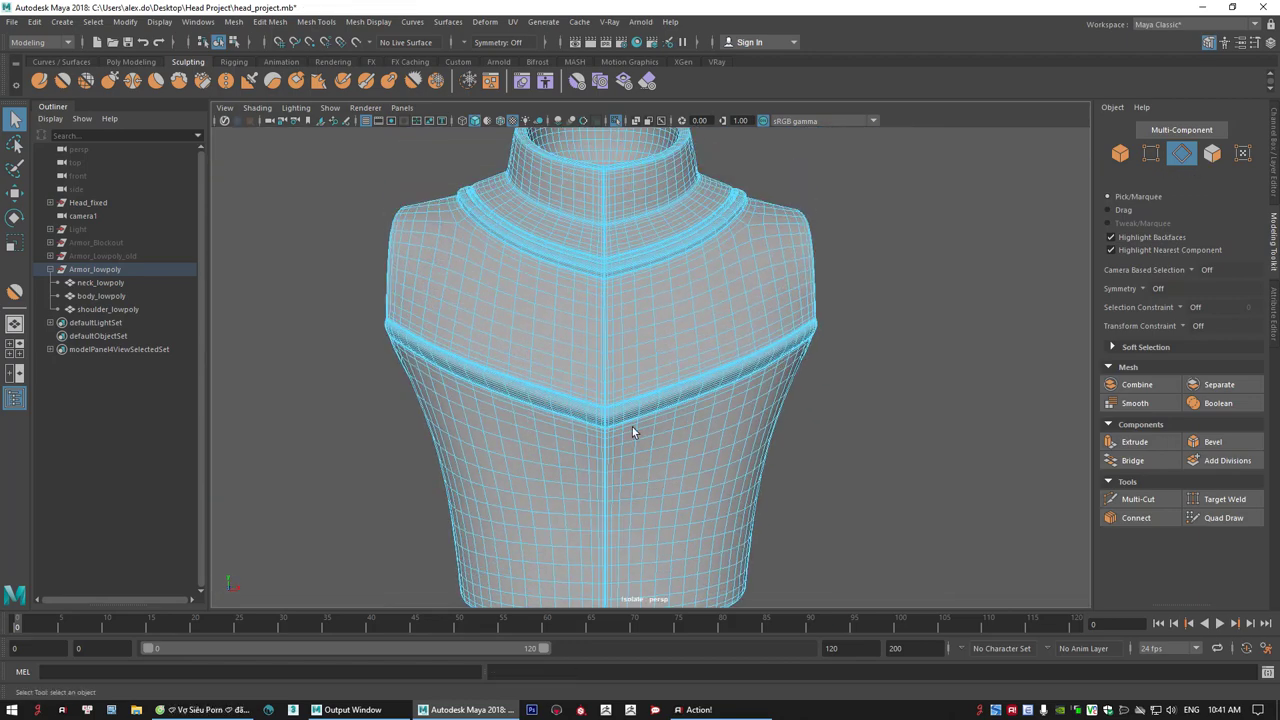
right_click_drag(632, 427, 905, 533, "alt")
left_click(780, 518)
left_click_drag(780, 518, 628, 374, "alt")
key("f")
right_click_drag(628, 374, 485, 389, "alt")
left_click_drag(640, 400, 771, 420, "alt")
- Switch body_lowpoly back to object mode and review the complete mesh from several angles
right_click(992, 302)
right_click_drag(992, 302, 1056, 282)
left_click_drag(990, 292, 941, 272, "alt")
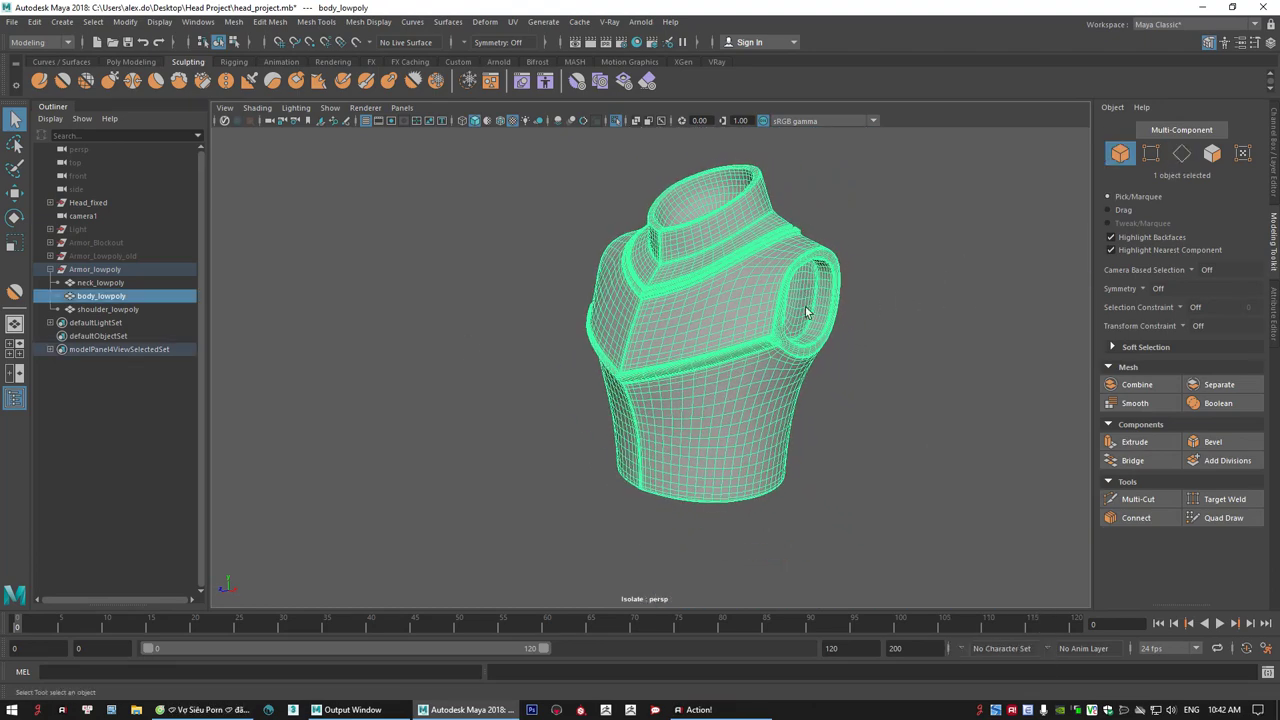
right_click_drag(806, 308, 890, 325, "alt")
left_click_drag(920, 325, 790, 342, "alt")
right_click_drag(770, 345, 753, 347, "alt")
left_click_drag(753, 347, 535, 223, "alt")
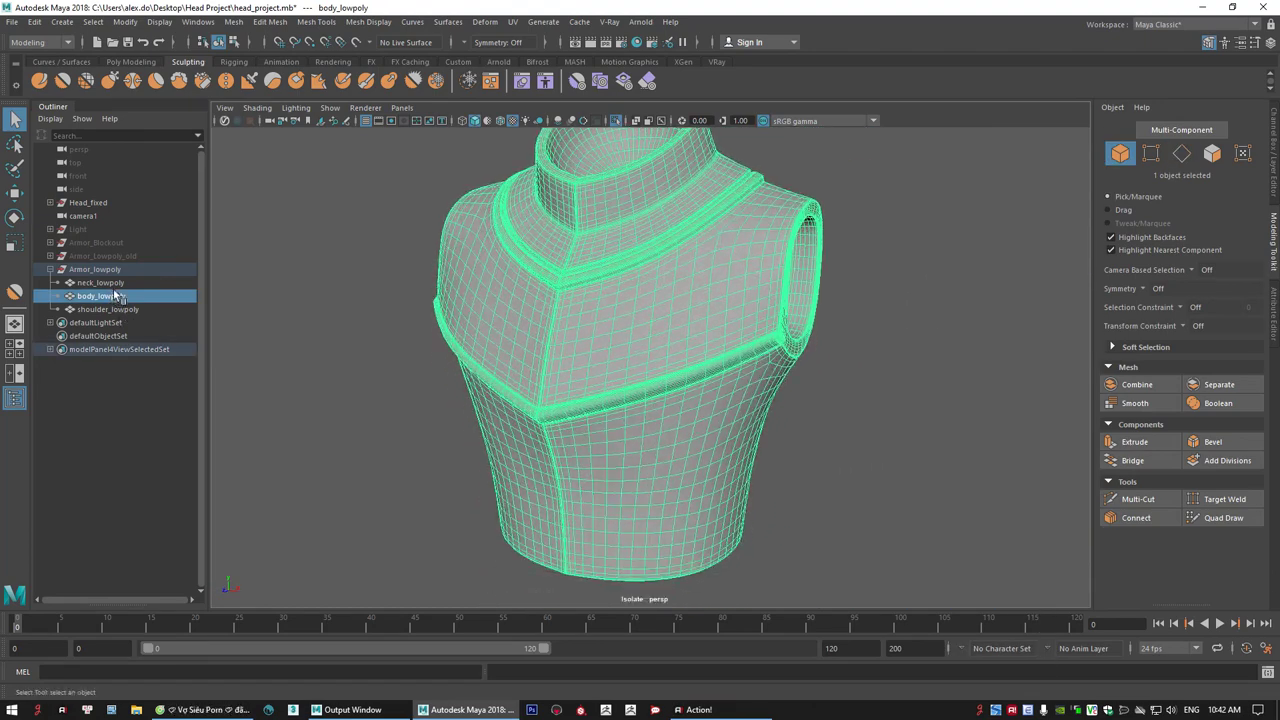
- Turn off isolate mode for body_lowpoly and show the whole armor together with the head
left_click(255, 328)
left_click(100, 283)
left_click(818, 193)
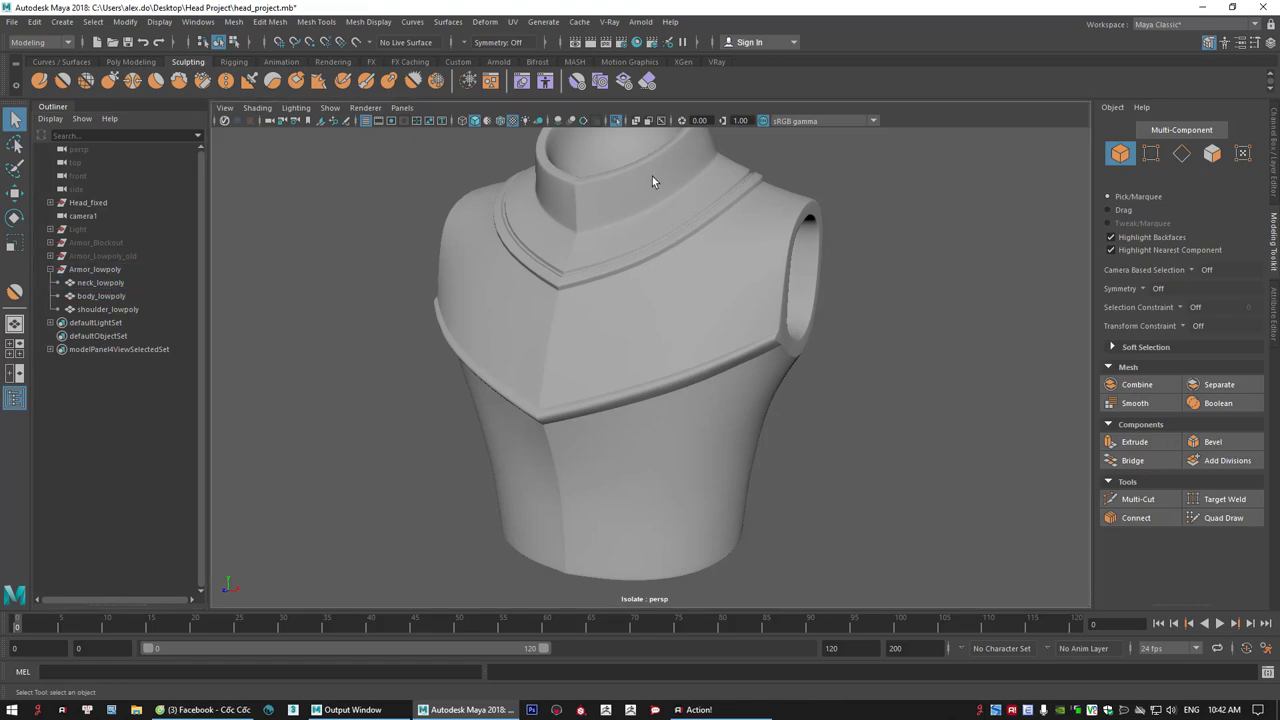
left_click(616, 120)
left_click_drag(628, 281, 651, 282, "alt")
middle_click_drag(651, 282, 636, 340, "alt")
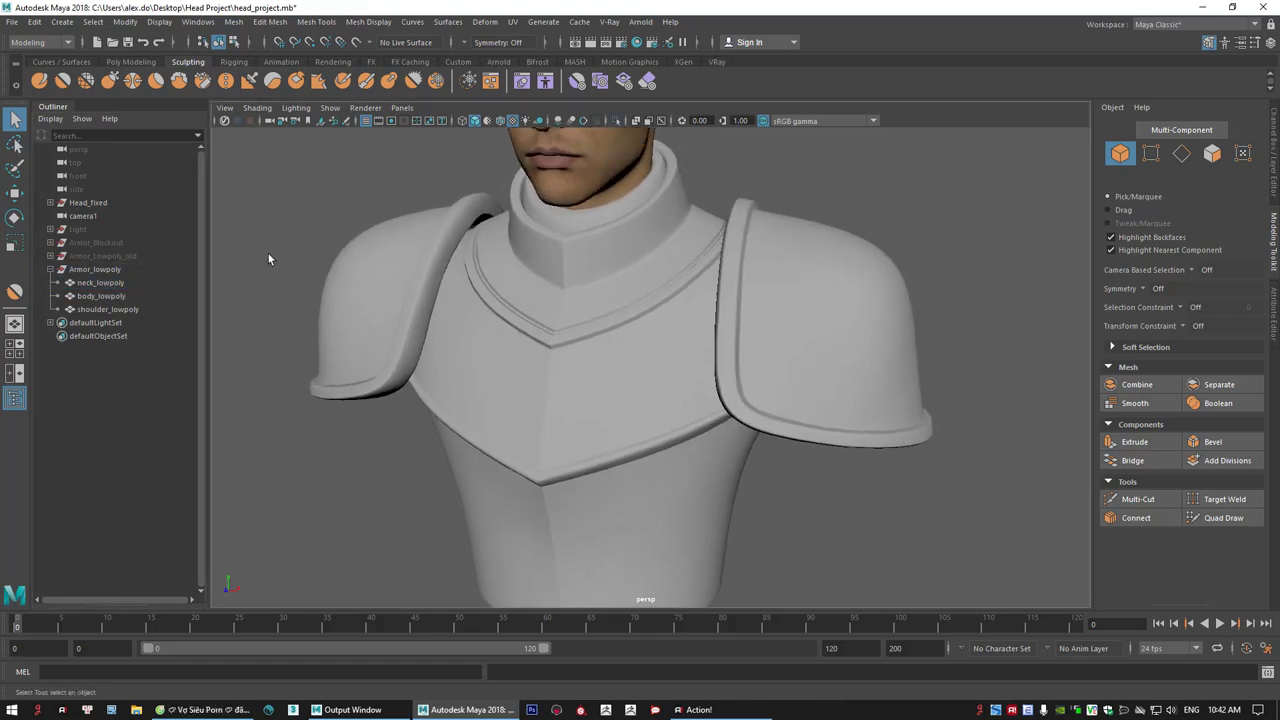
- Hide Head_fixed and camera1 and collapse the Armor_lowpoly group, leaving only the low-poly armor in view
left_click(86, 203)
key("ctrl+h")
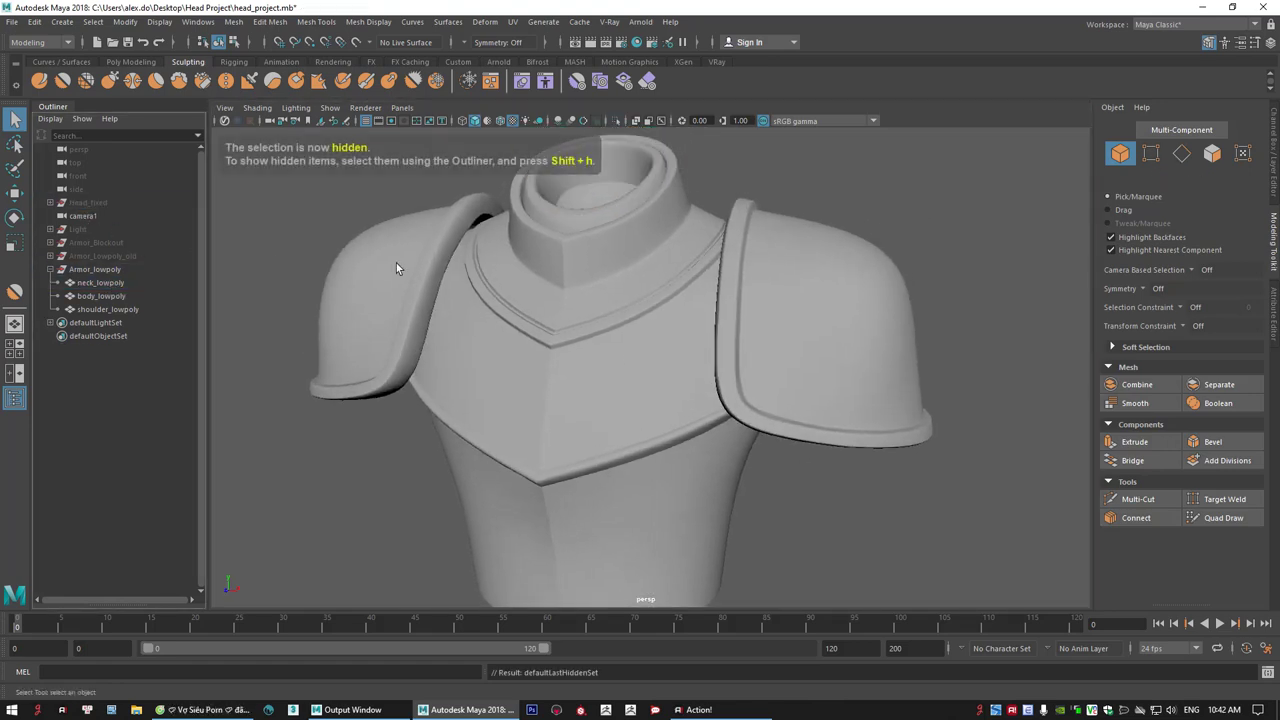
left_click(691, 259)
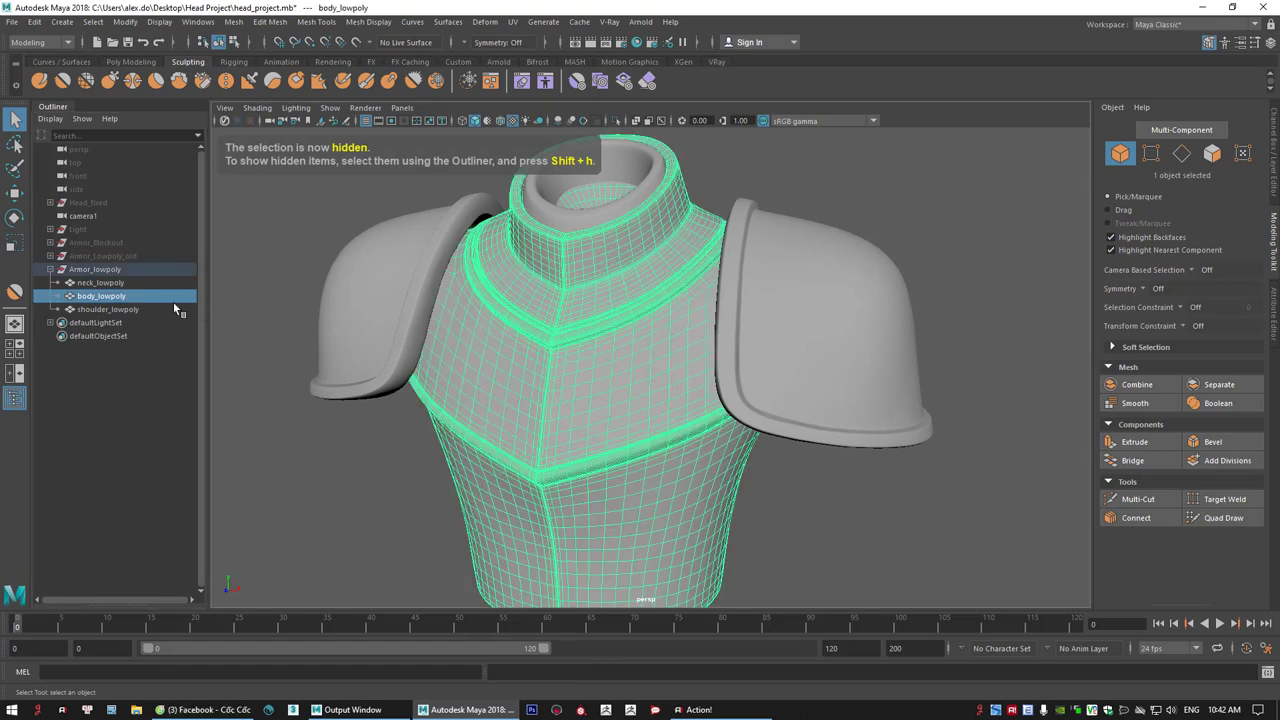
left_click(50, 269)
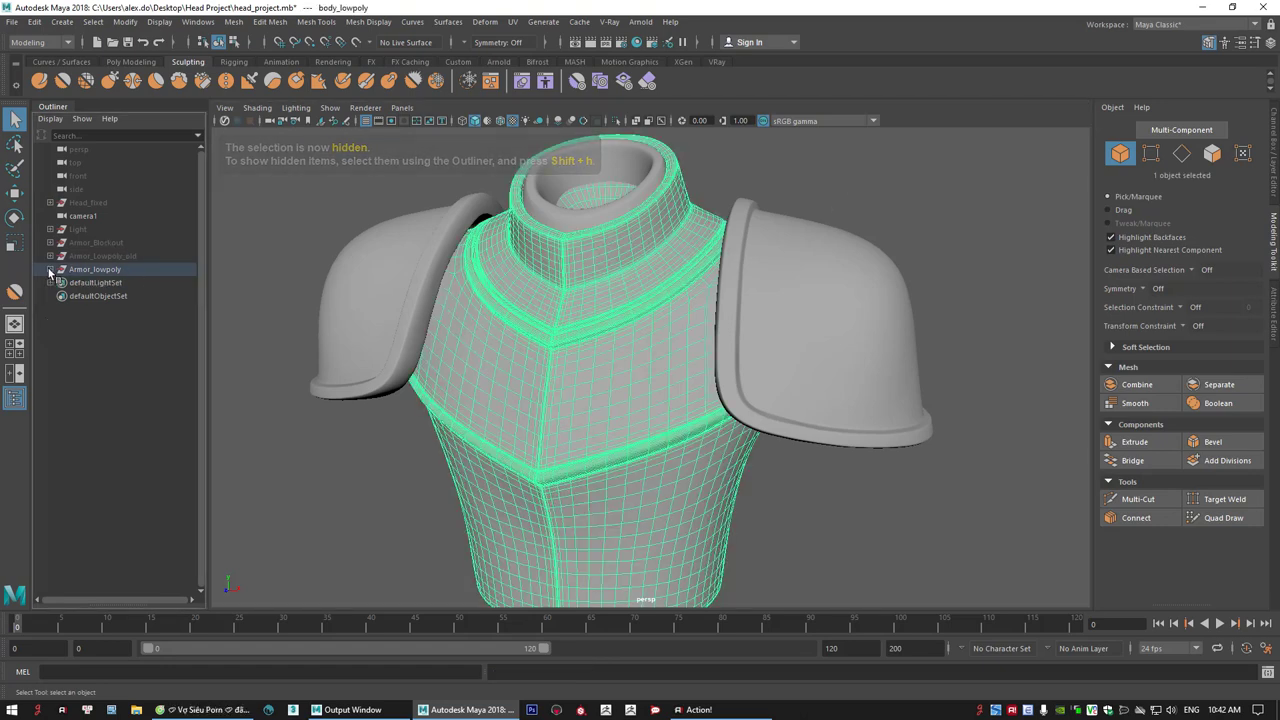
left_click(84, 216)
key("ctrl+h")
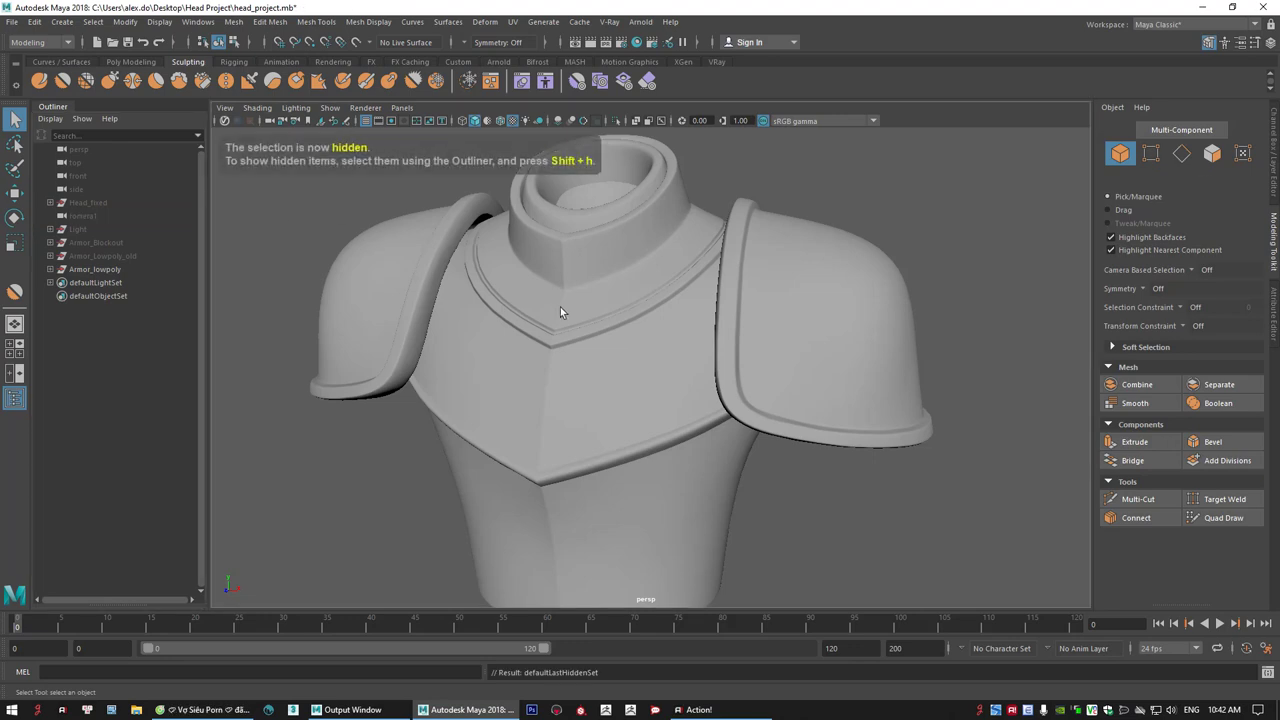
- Select the neck, body and shoulder meshes, bring up the UV Editor and apply a camera-based UV projection to them
left_click_drag(284, 228, 629, 251, "alt")
left_click(629, 251)
scroll(812, 326, "down", 3)
left_click_drag(449, 211, 736, 492)
left_click(510, 23)
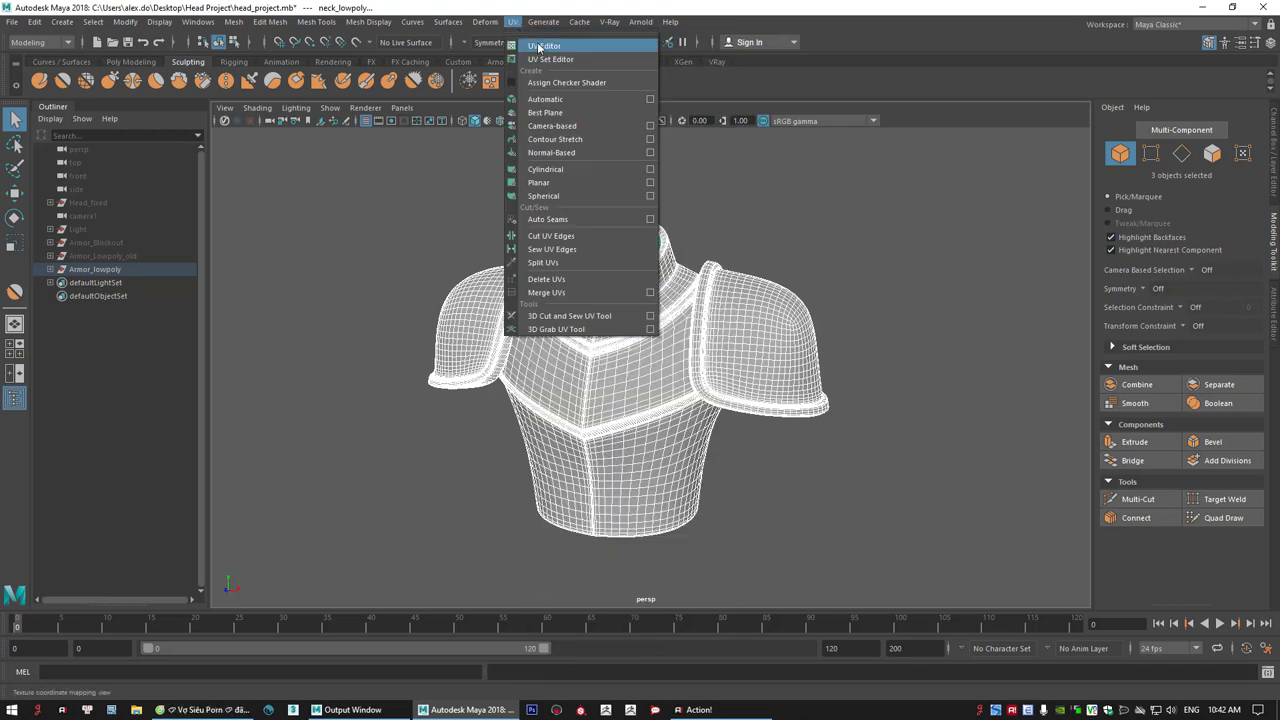
left_click(540, 46)
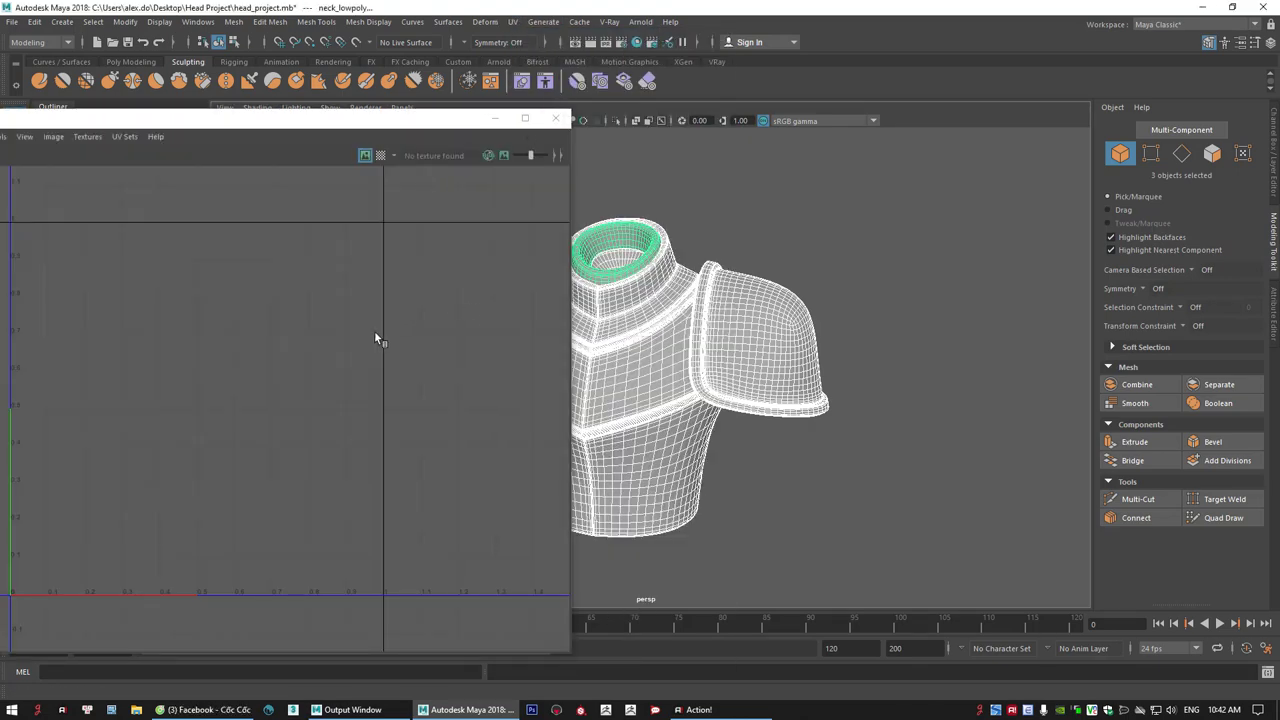
left_click(513, 23)
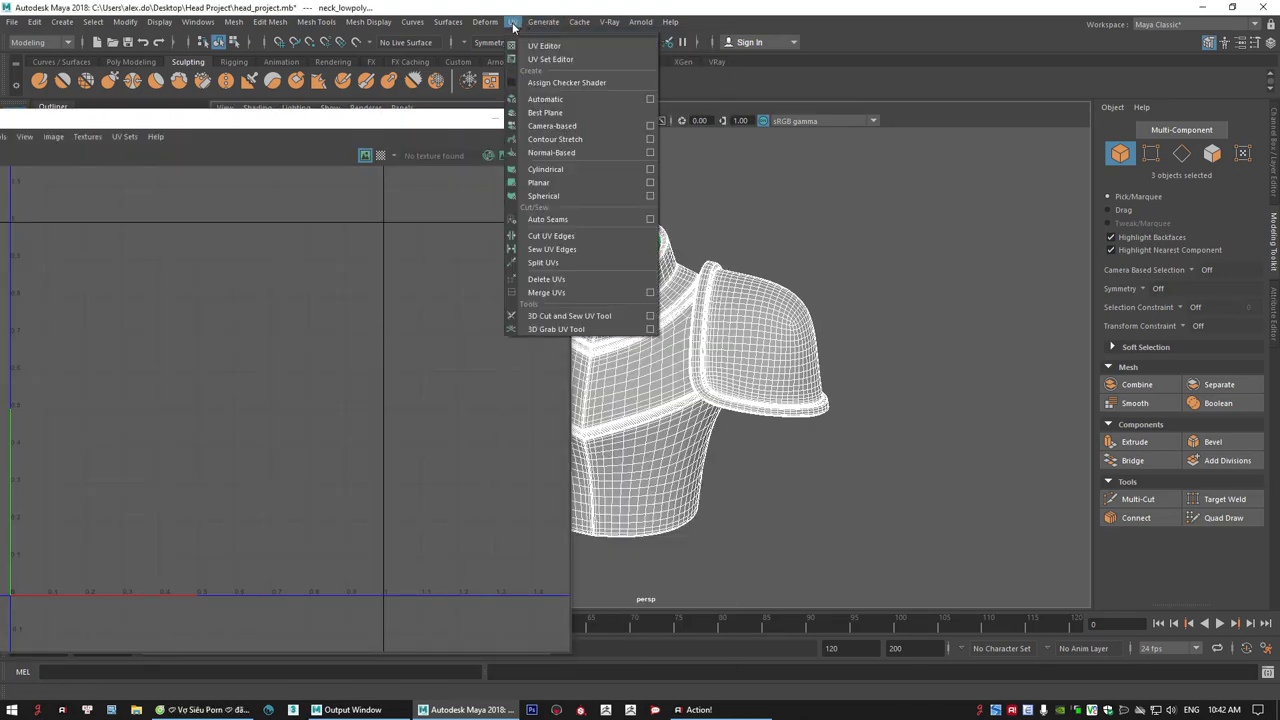
left_click(553, 126)
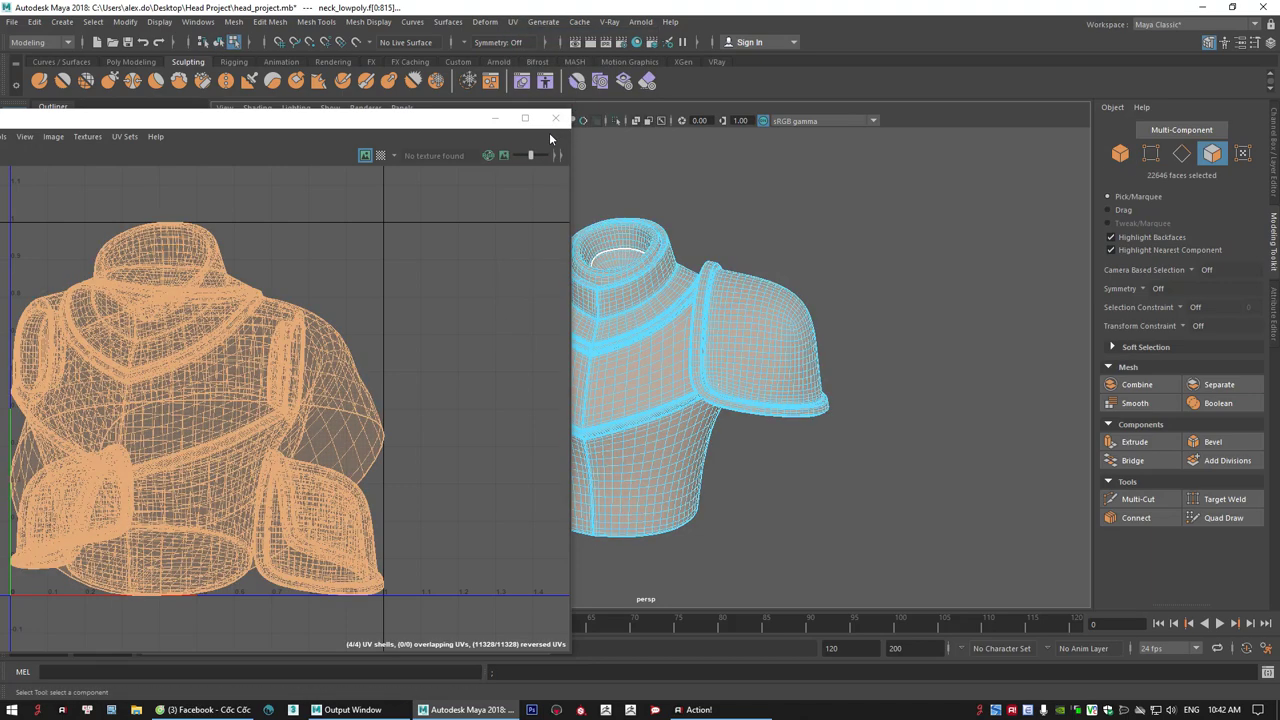
- Select the neck ring's UV shell and move it out of the overlapping layout to an empty area
left_click(406, 358)
scroll(420, 361, "down", 2)
right_click_drag(340, 341, 283, 323)
left_click(283, 323)
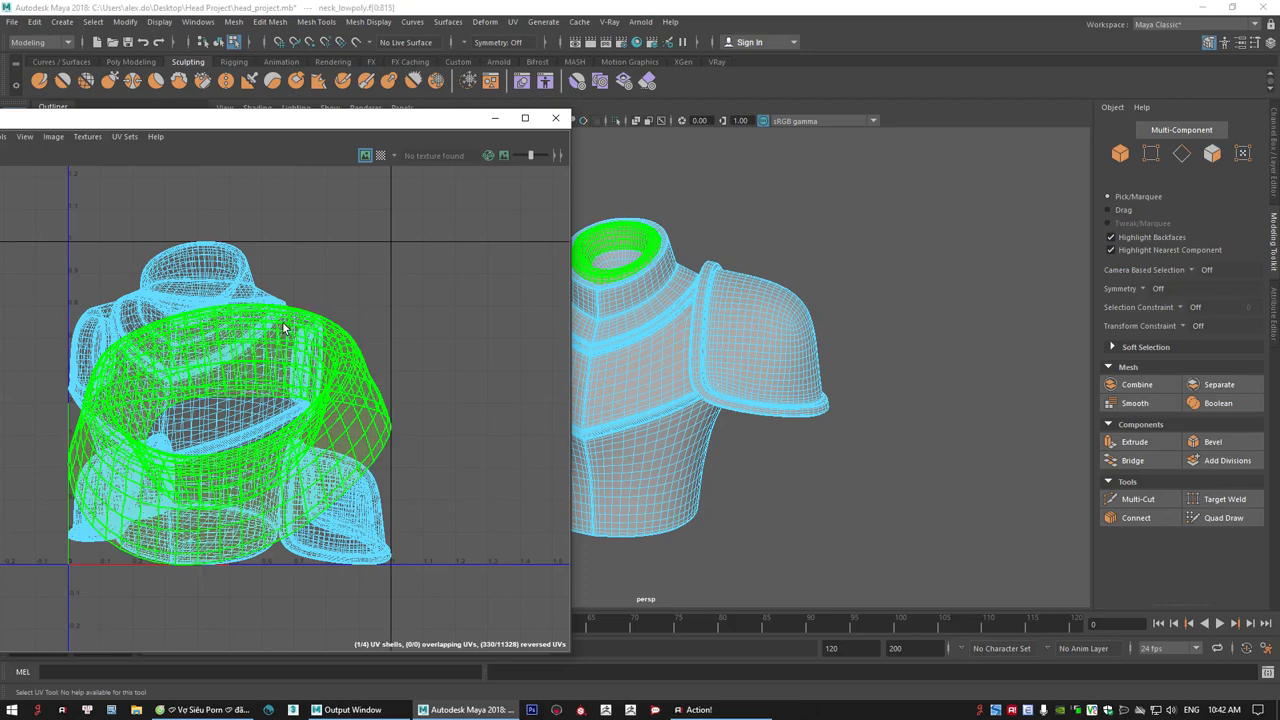
scroll(382, 346, "down", 2)
key("w")
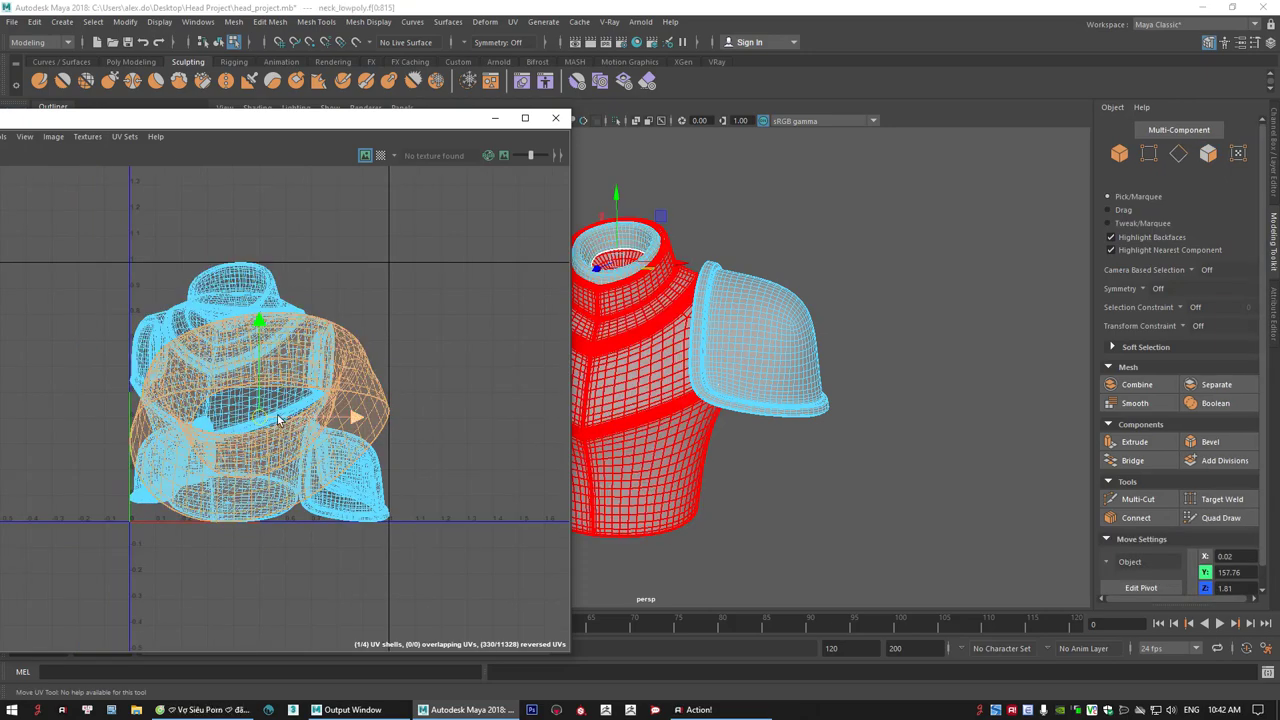
left_click_drag(261, 417, 464, 322)
- Move the torso's and one shoulder's UV shells apart so that they no longer overlap the others
left_click(237, 349)
left_click_drag(233, 392, 113, 235)
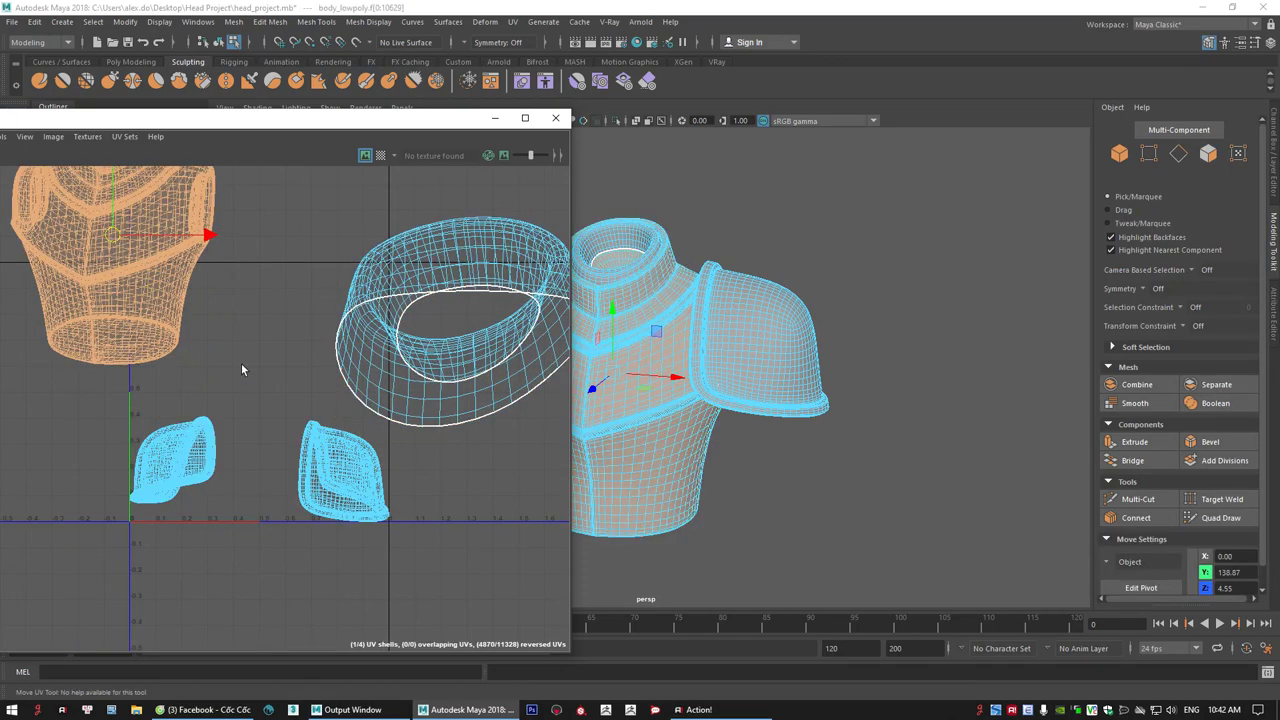
left_click(329, 480)
left_click_drag(336, 487, 326, 505)
left_click(161, 448)
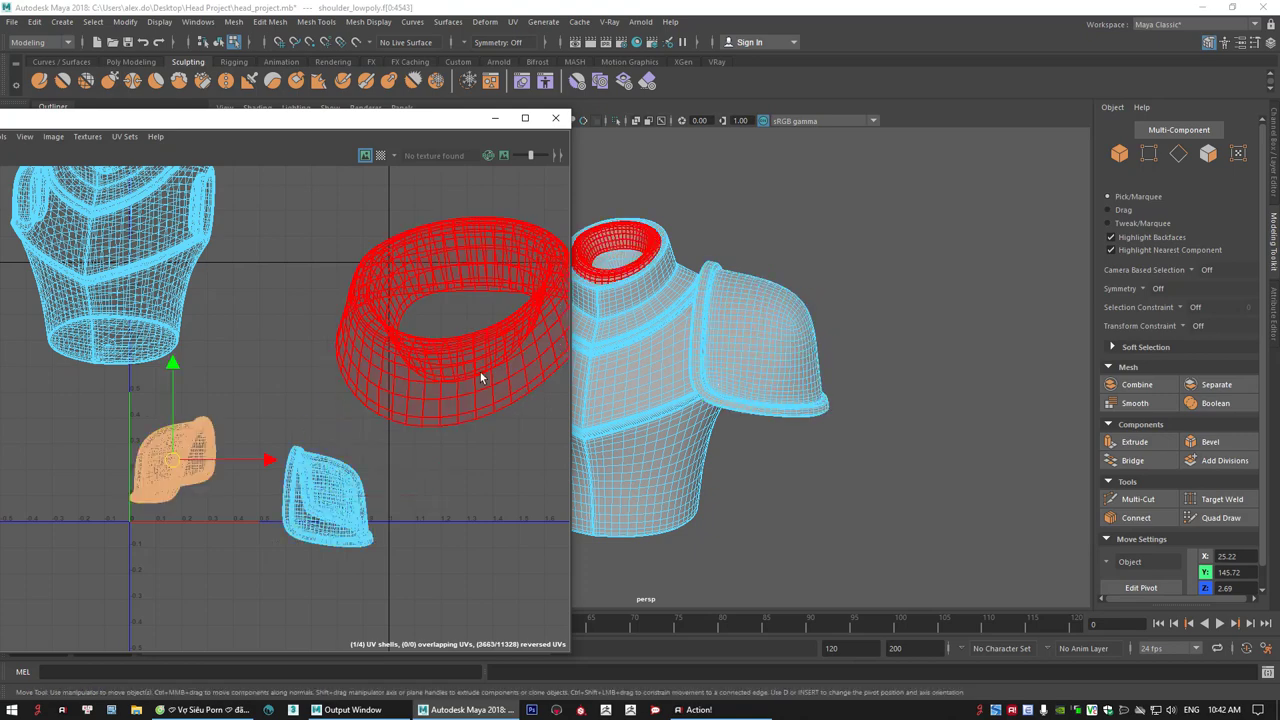
- Show the UV Toolkit, return the armor to object mode and select only neck_lowpoly, framing its UVs
left_click_drag(866, 215, 1215, 372)
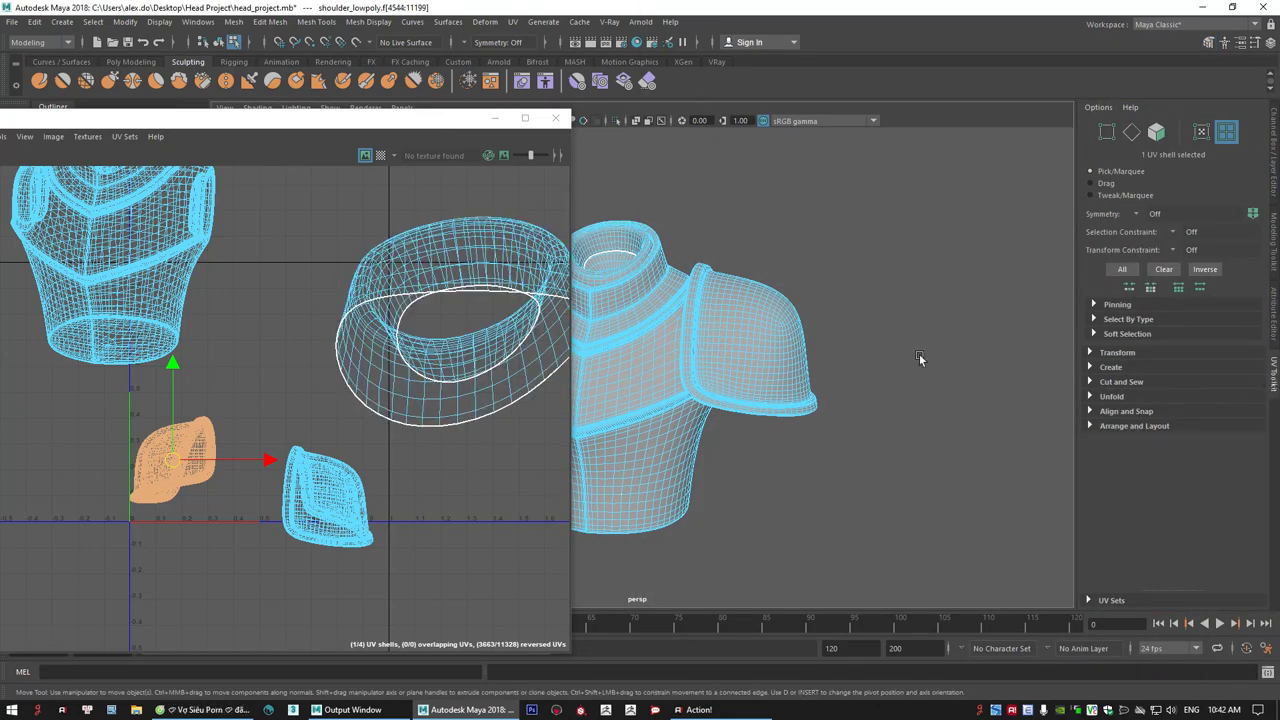
left_click_drag(919, 353, 800, 384, "alt")
left_click(892, 229)
right_click_drag(857, 183, 919, 160)
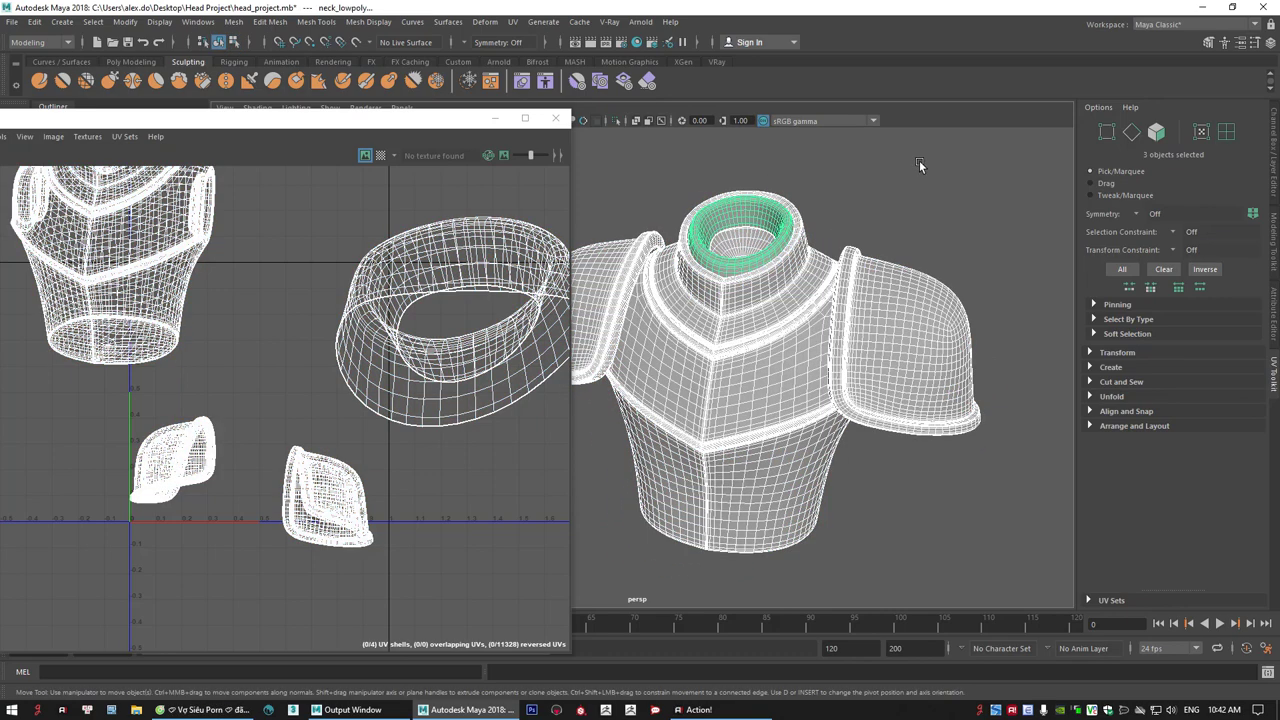
left_click(768, 253)
left_click_drag(770, 245, 783, 292, "alt")
key("f")
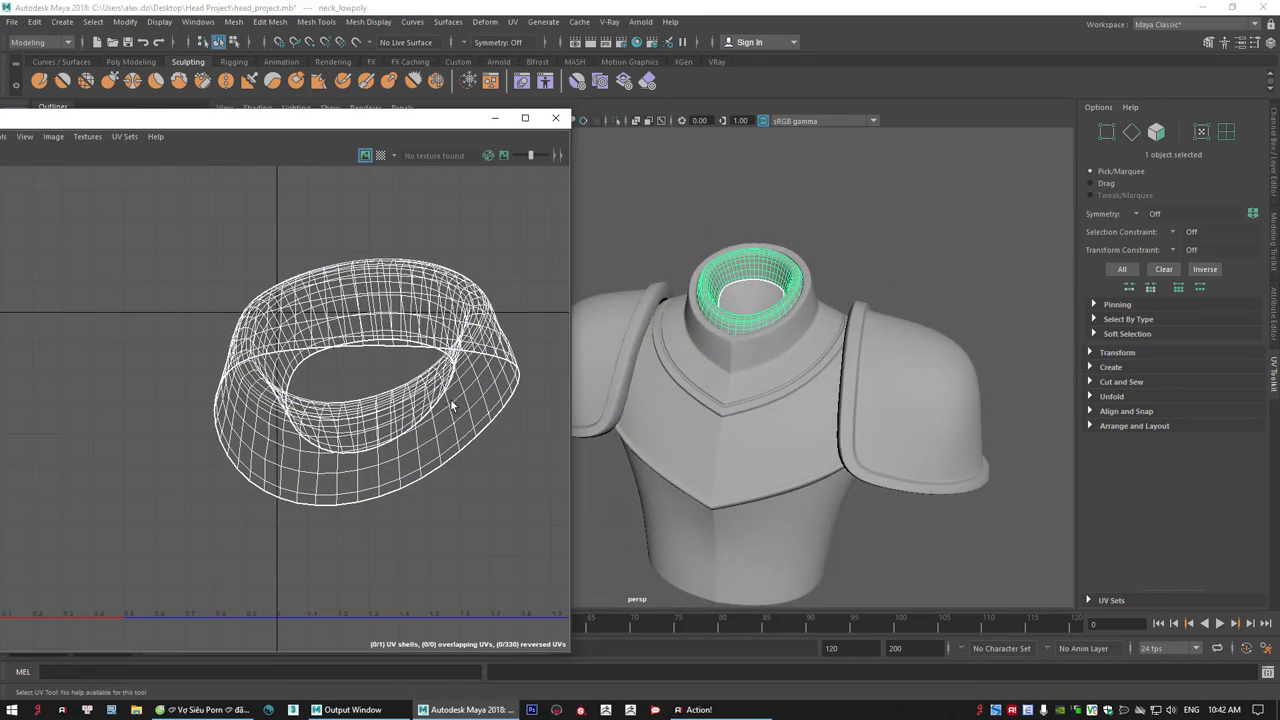
- Unfold the UVs of neck_lowpoly
left_click(1091, 397)
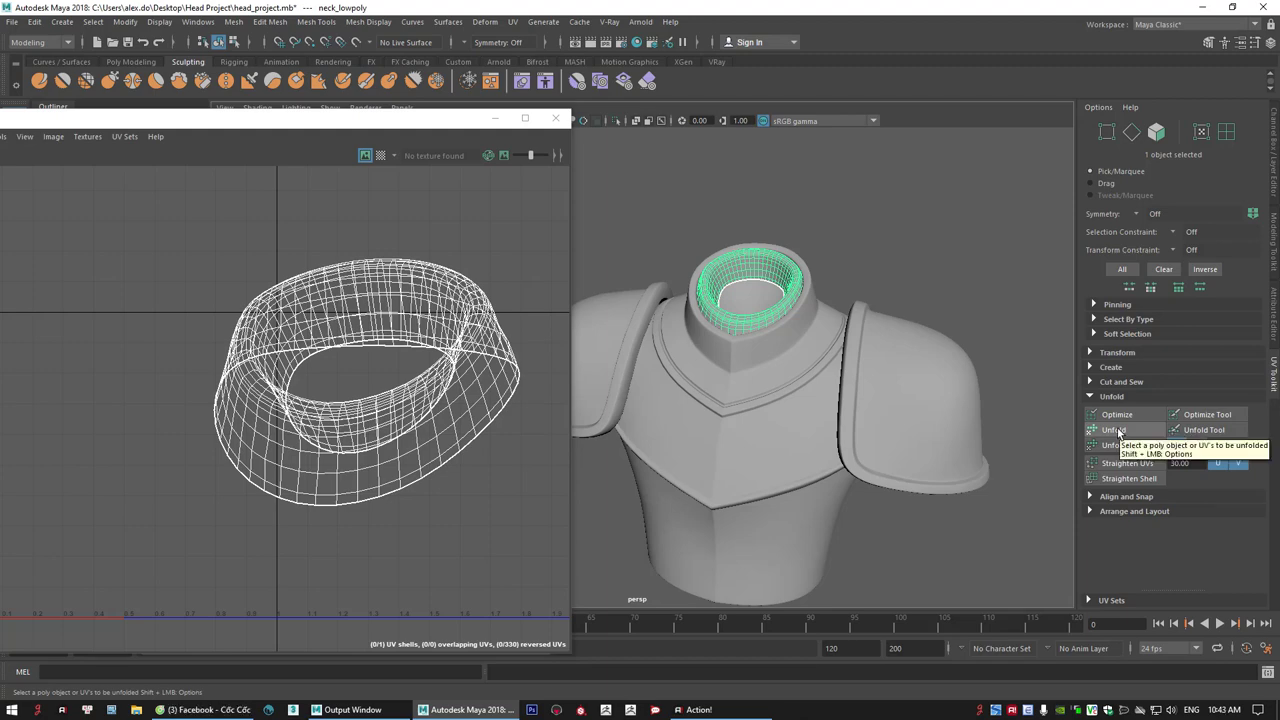
left_click(1119, 434)
right_click_drag(467, 458, 400, 430, "alt")
middle_click_drag(400, 430, 364, 456, "alt")
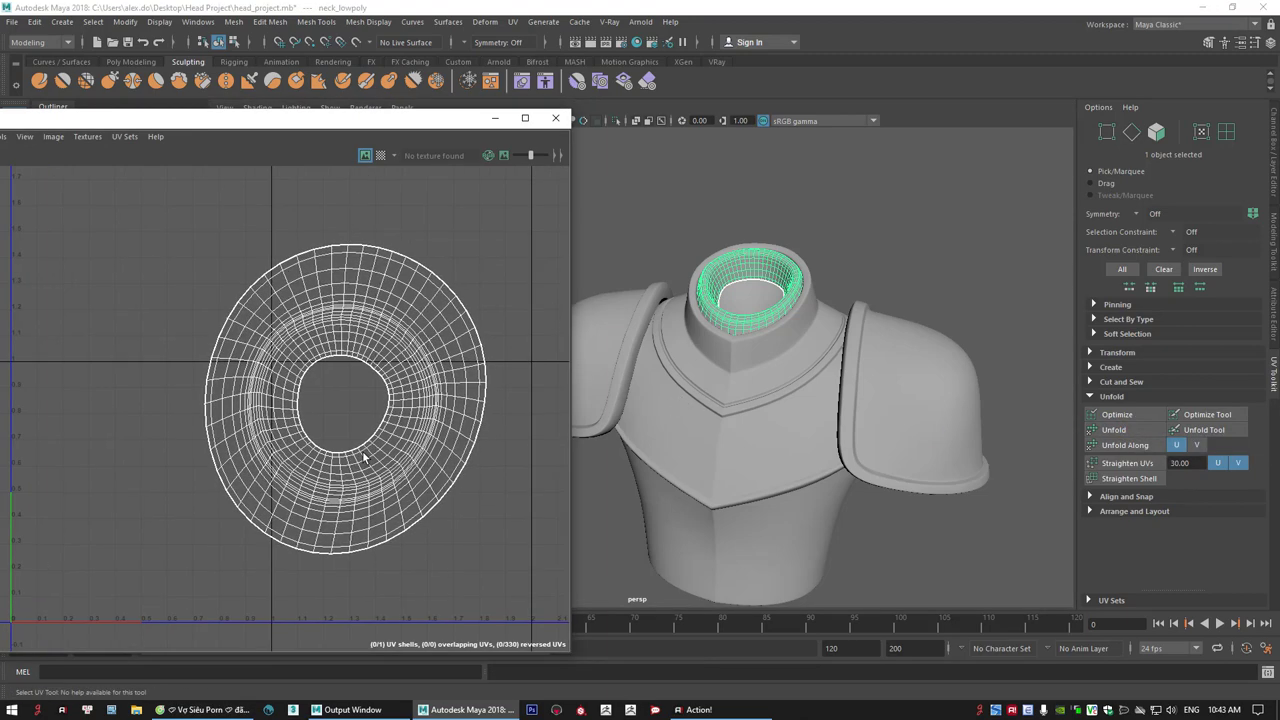
- Turn on the checker map display and inspect the pattern on the neck ring
left_click_drag(444, 122, 444, 162)
left_click(396, 197)
right_click_drag(714, 248, 809, 226, "alt")
left_click_drag(809, 226, 745, 252, "alt")
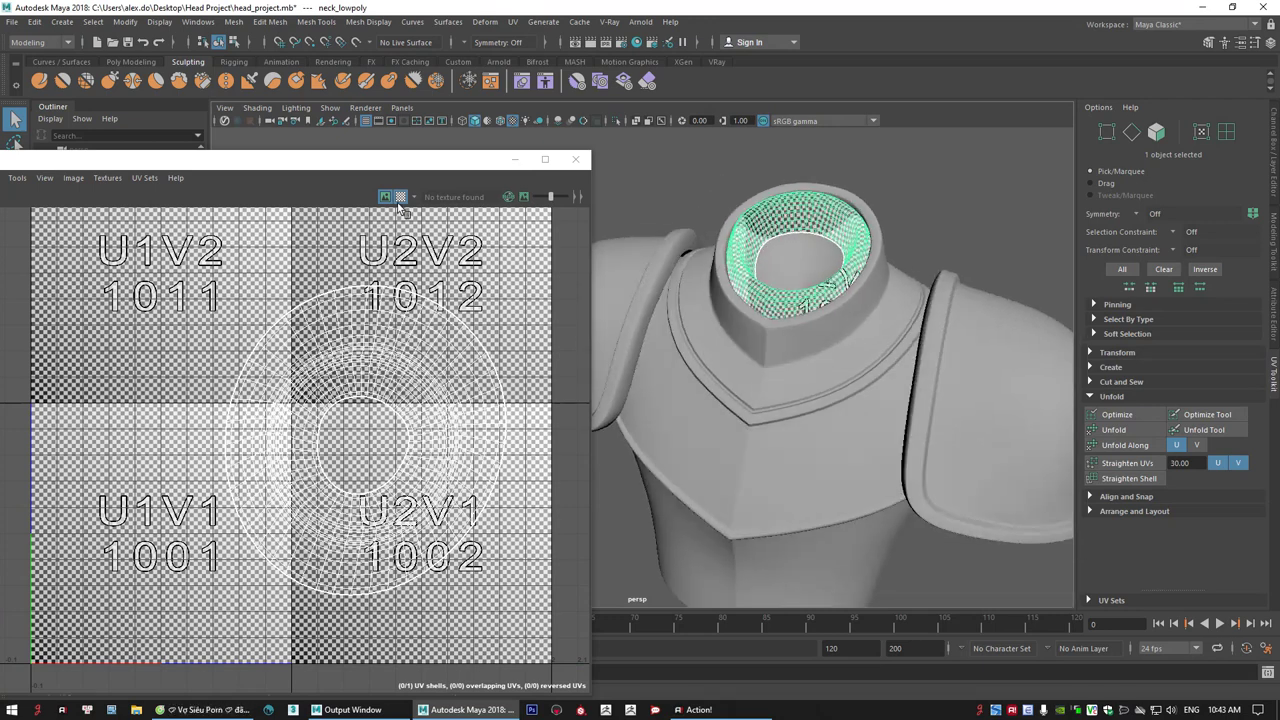
left_click_drag(930, 243, 845, 314, "alt")
right_click_drag(845, 314, 926, 334, "alt")
middle_click_drag(926, 334, 894, 386, "alt")
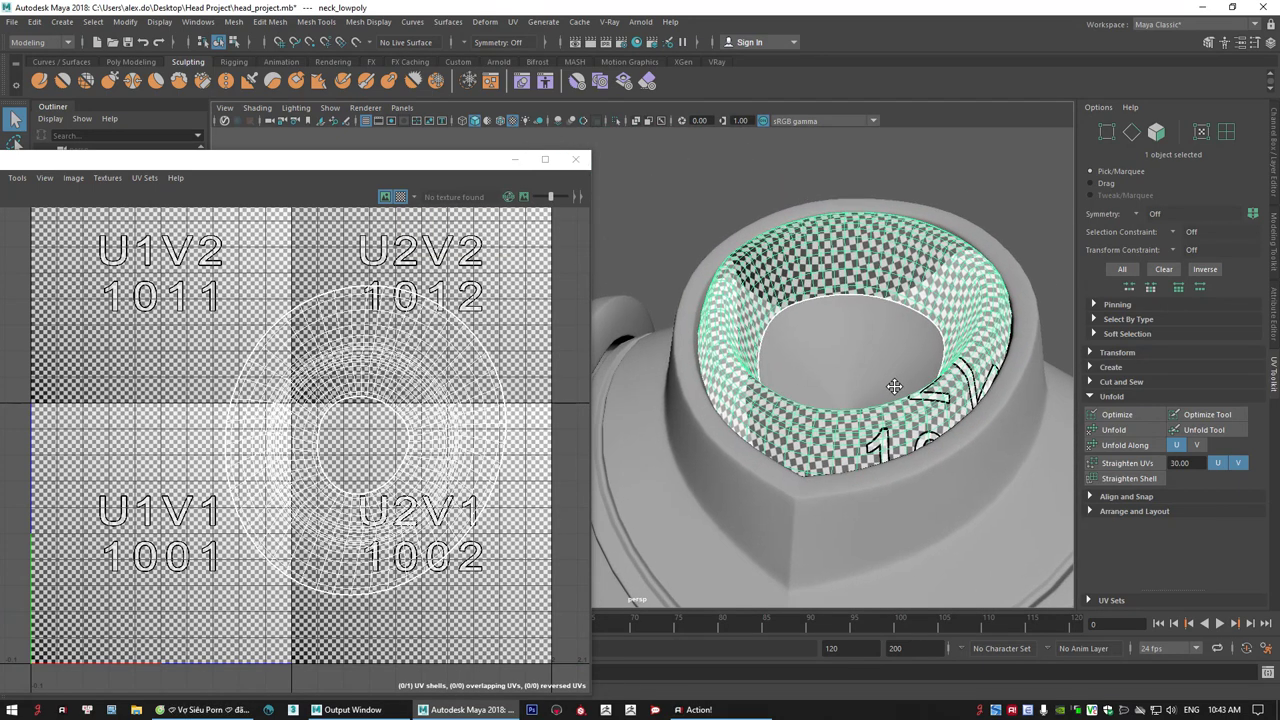
- Scale the neck ring's UV shell down uniformly to about half its size
right_click_drag(475, 339, 418, 318)
left_click(416, 364)
key("r")
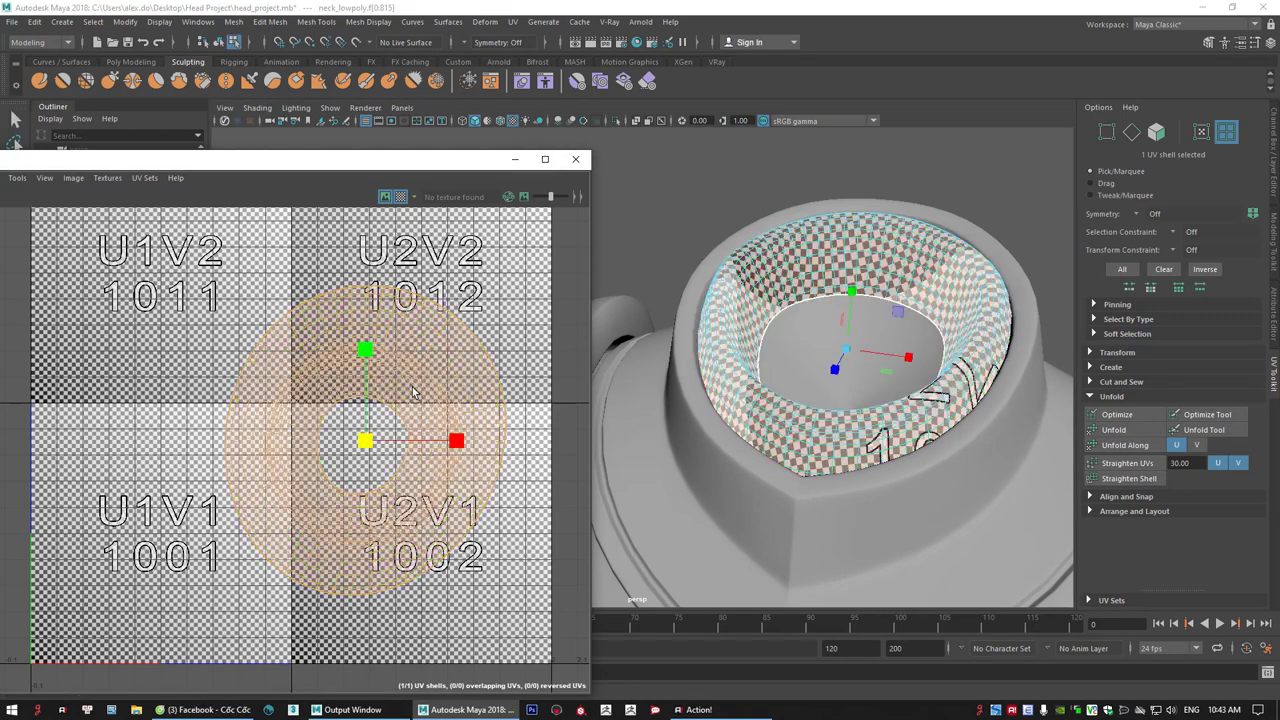
left_click_drag(375, 445, 320, 475)
mouse_move(811, 370)
left_mouse_down("alt")
mouse_move(847, 396)
mouse_move(772, 354)
mouse_move(880, 348)
mouse_move(822, 363)
left_mouse_up("alt")
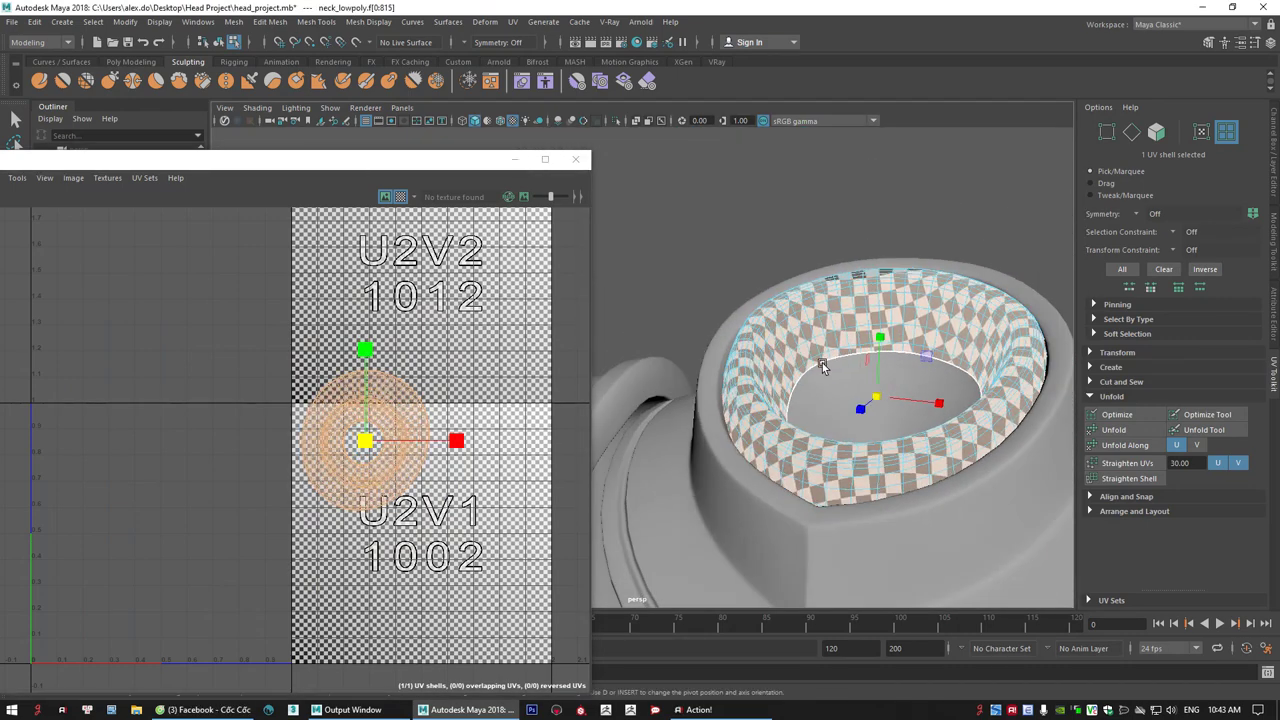
- Examine the checker pattern around the inside of the neck ring for stretching
scroll(751, 317, "down", 3)
left_click(906, 277)
middle_click_drag(877, 357, 822, 270, "alt")
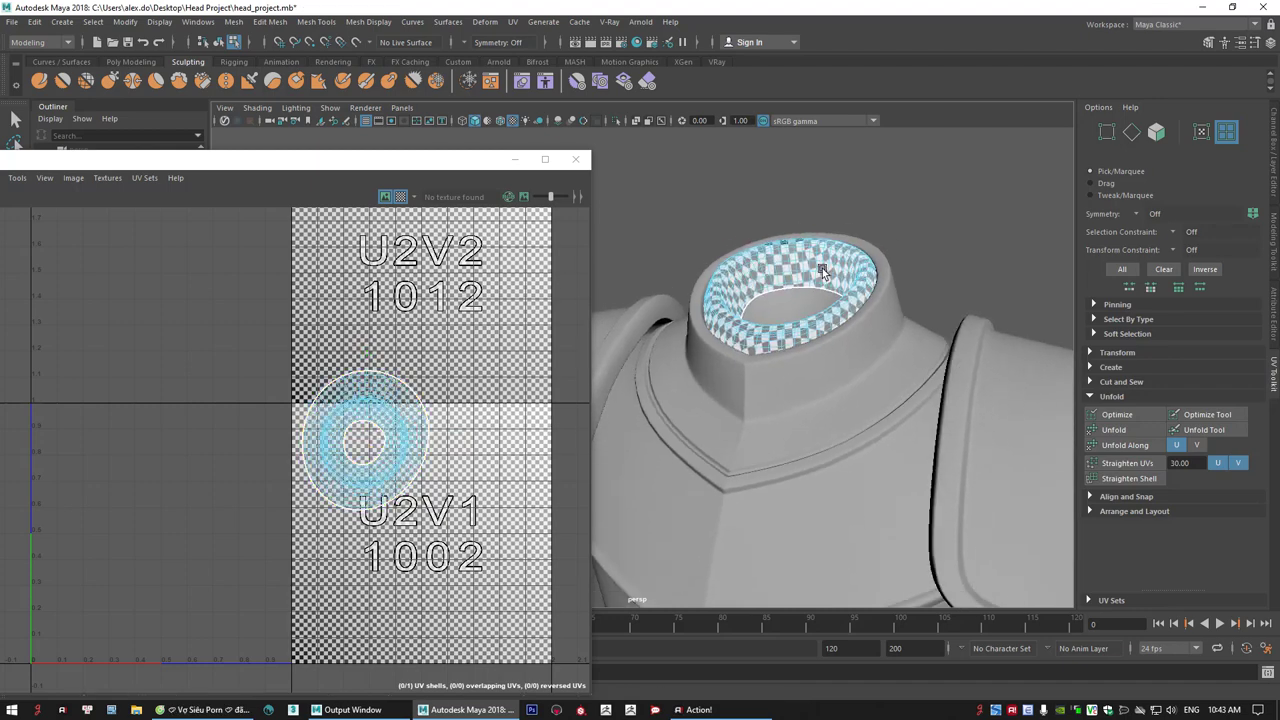
right_click_drag(829, 291, 920, 349, "alt")
left_click_drag(920, 349, 853, 240, "alt")
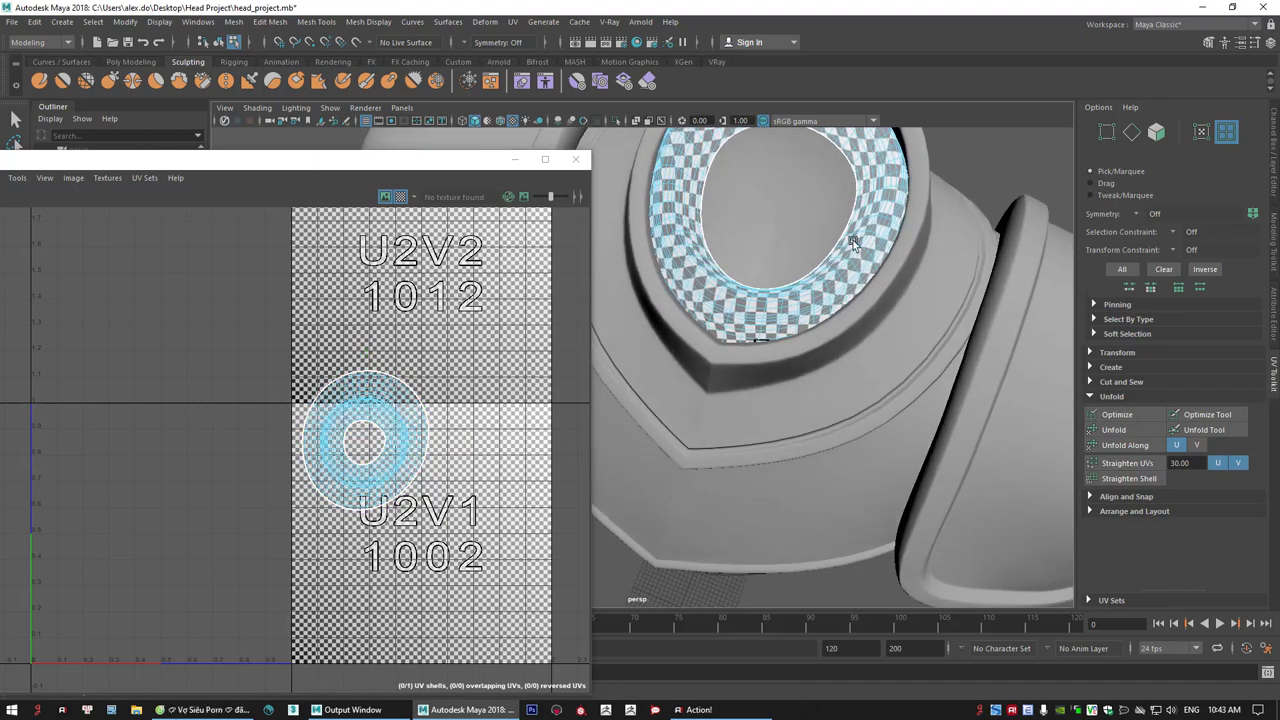
middle_click_drag(853, 240, 891, 376, "alt")
scroll(891, 376, "up", 2)
middle_click_drag(858, 268, 803, 308, "alt")
- Select the line of edges running across the back of the neck ring and cut its UVs along them
right_click_drag(803, 308, 805, 262)
scroll(805, 262, "up", 2)
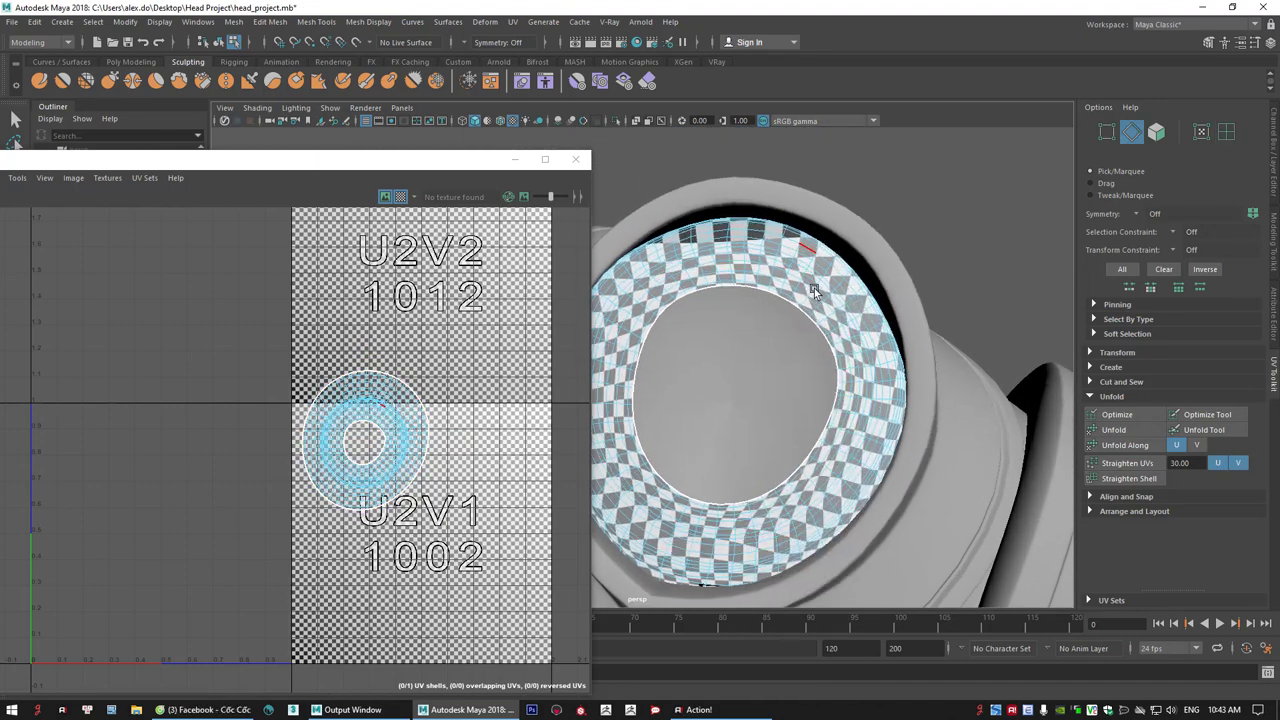
middle_click_drag(802, 268, 764, 309, "alt")
right_click_drag(764, 309, 844, 302, "alt")
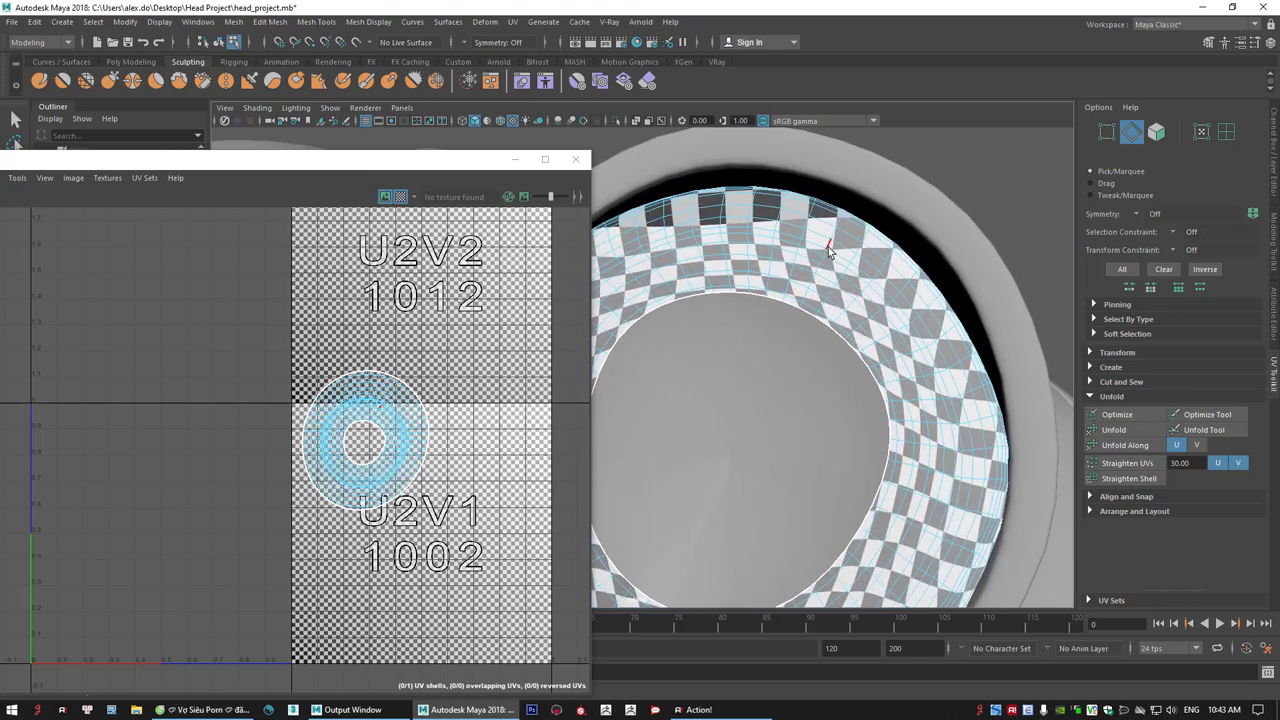
left_click_drag(825, 249, 757, 302, "alt")
scroll(811, 365, "down", 3)
middle_click_drag(811, 365, 859, 376, "alt")
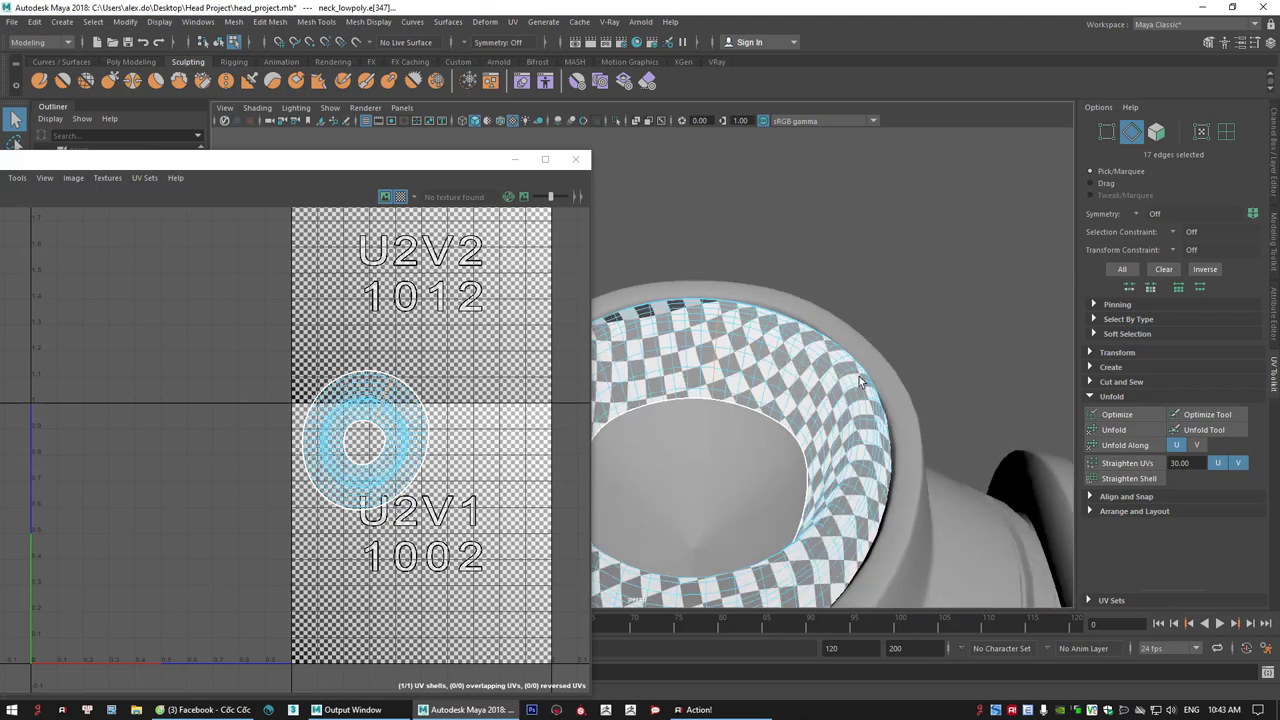
left_click(1091, 382)
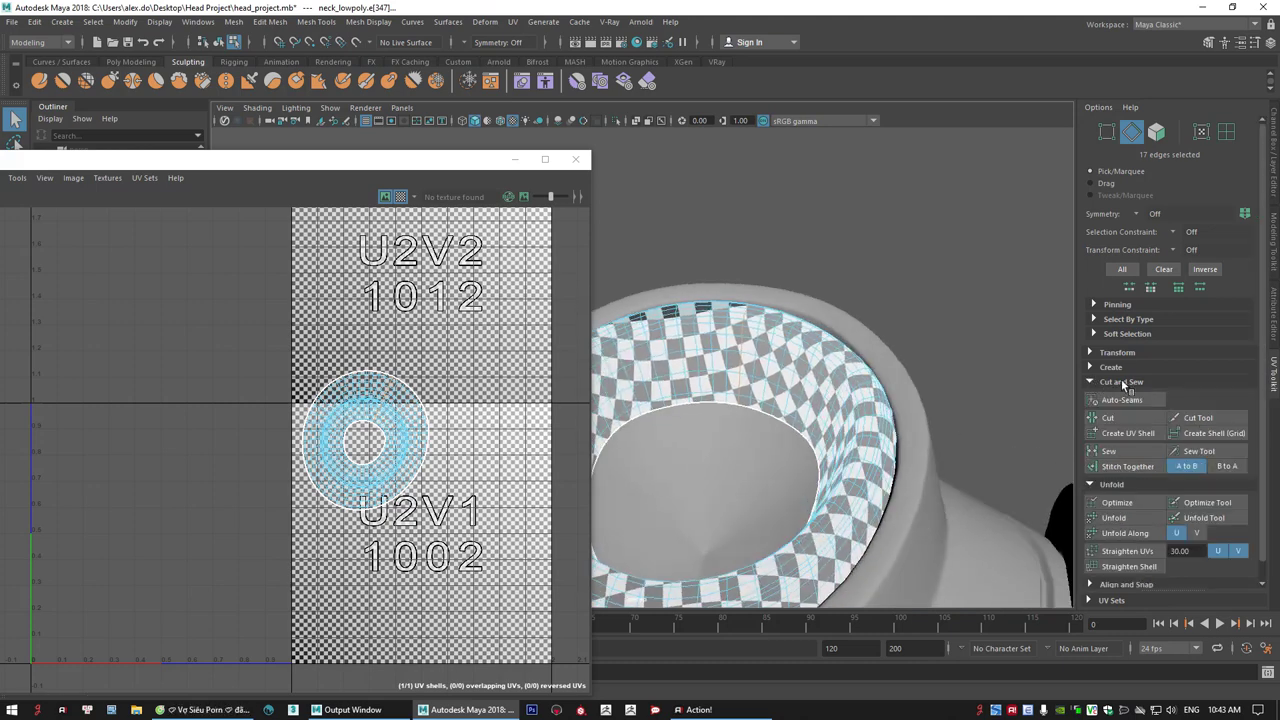
- Select the neck ring's cut UV shell and unfold it into an open strip
right_click(561, 376)
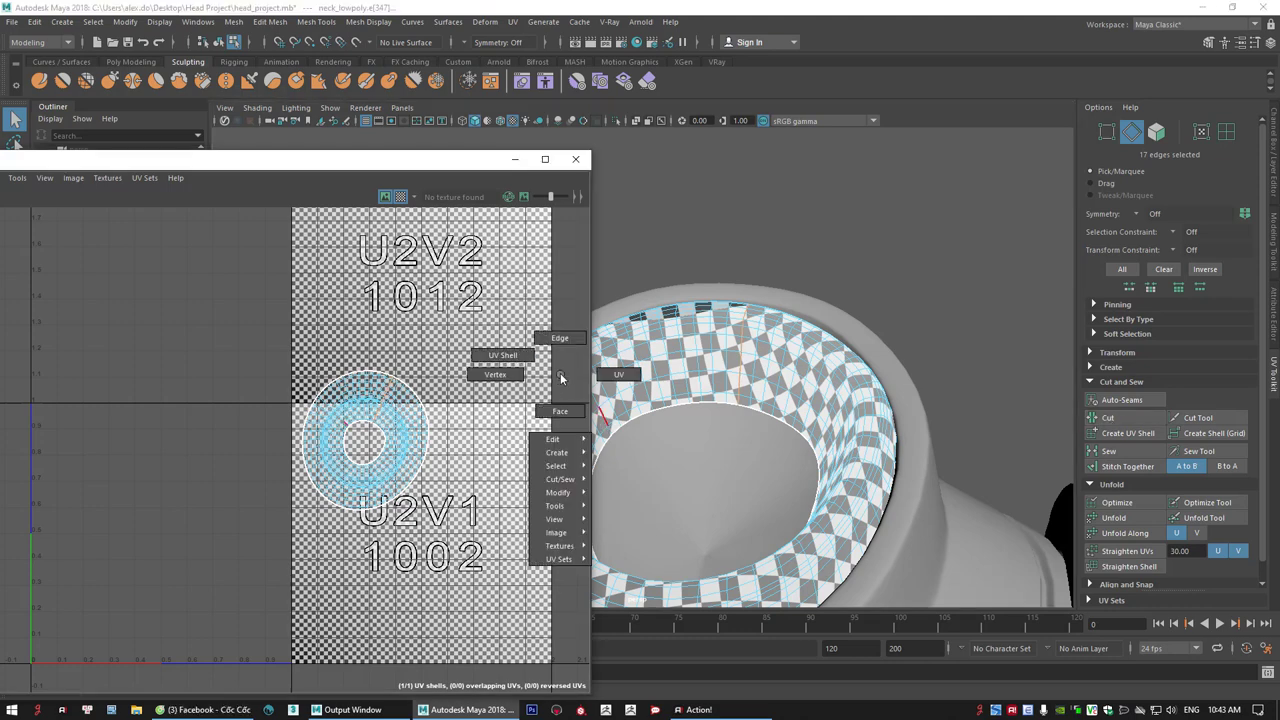
left_click(525, 355)
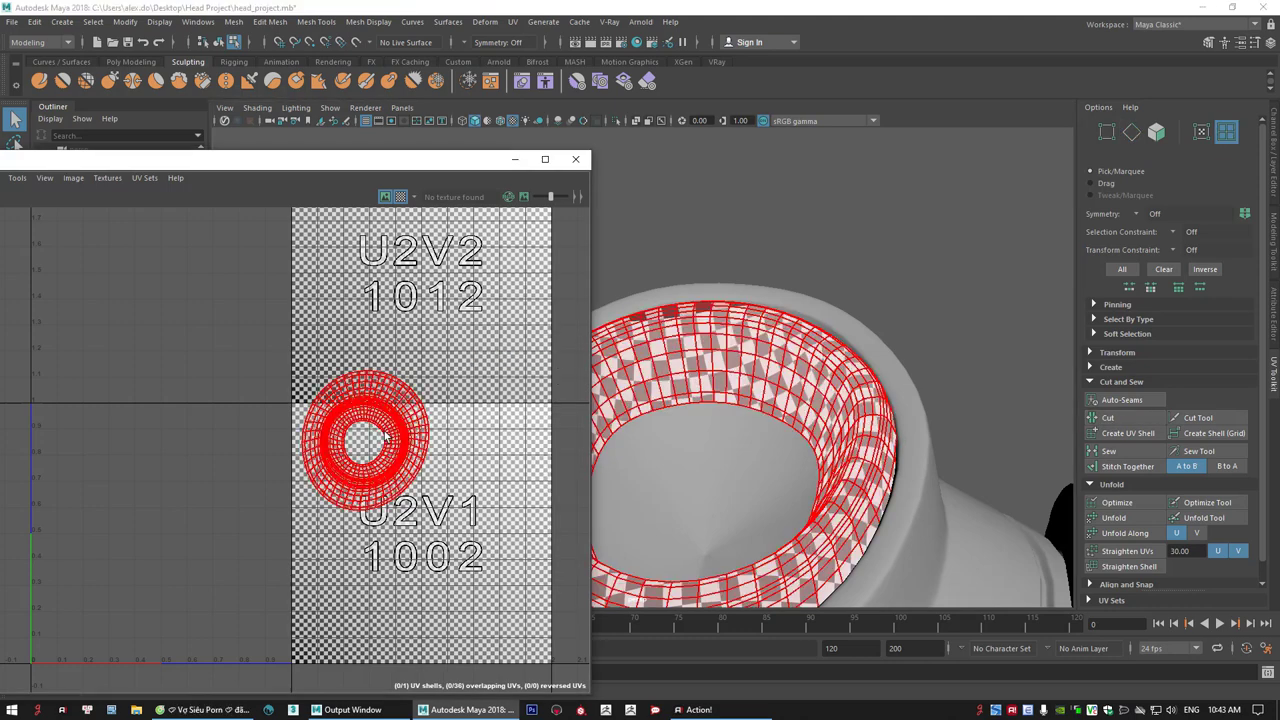
left_click(1110, 517)
left_click(369, 537)
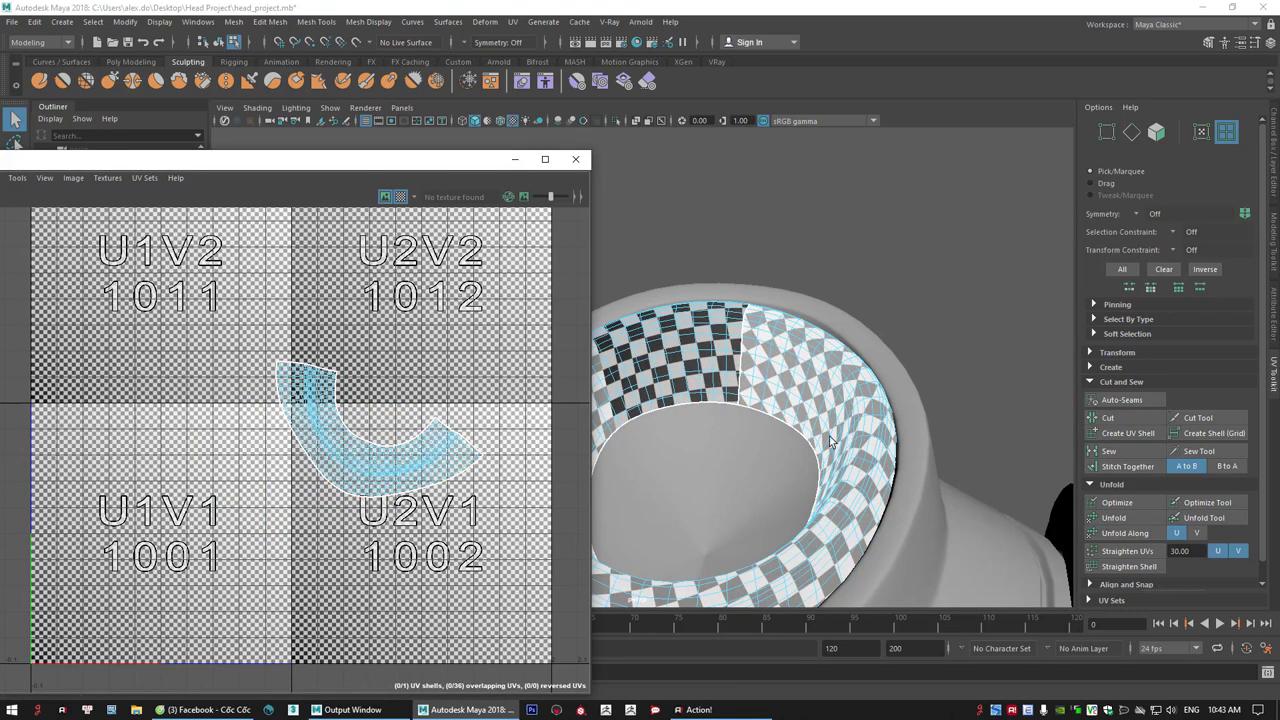
- Check the unfolded neck ring along its new seam and turn off the checker map display
left_click_drag(831, 437, 836, 365, "alt")
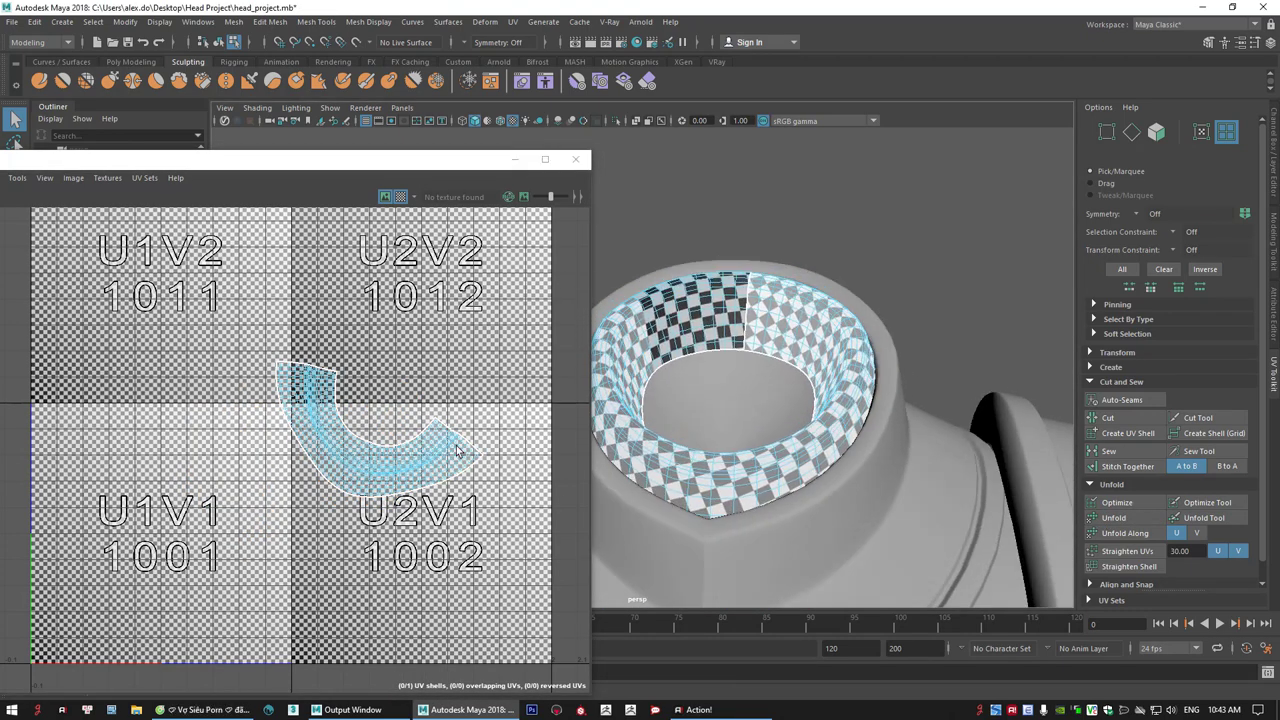
scroll(366, 453, "down", 2)
left_click(366, 453)
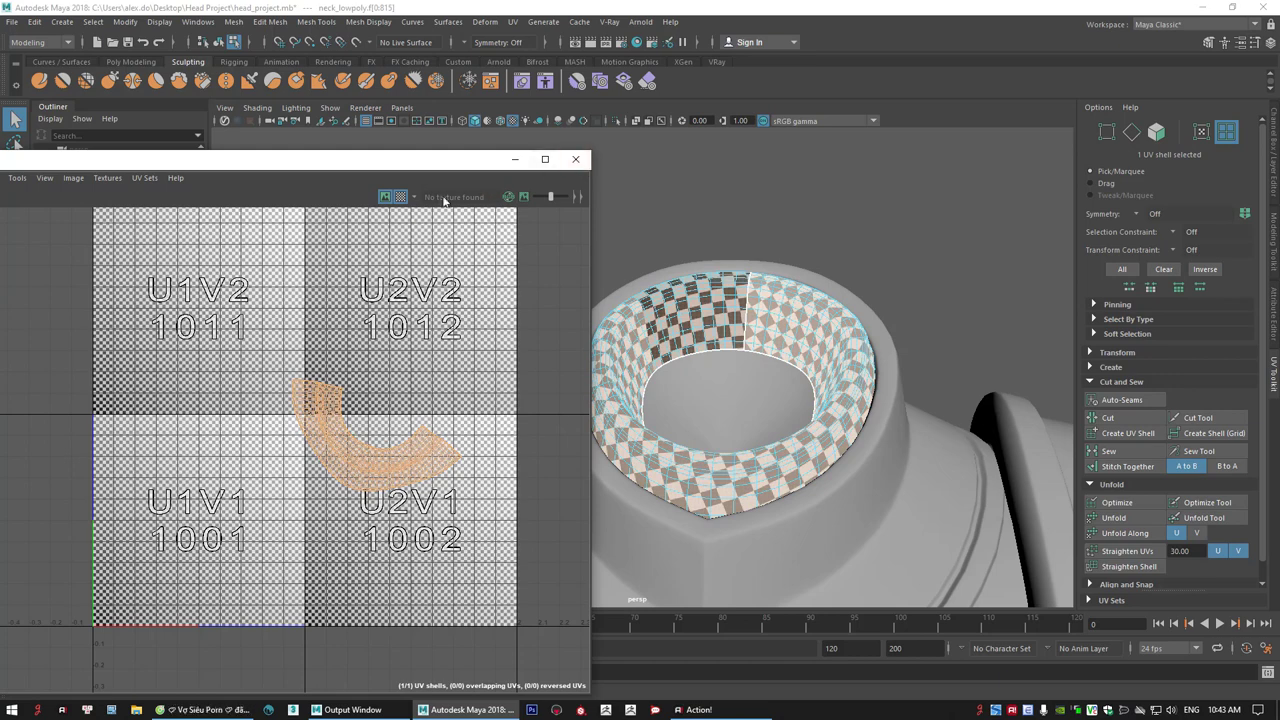
left_click(400, 196)
left_click(656, 186)
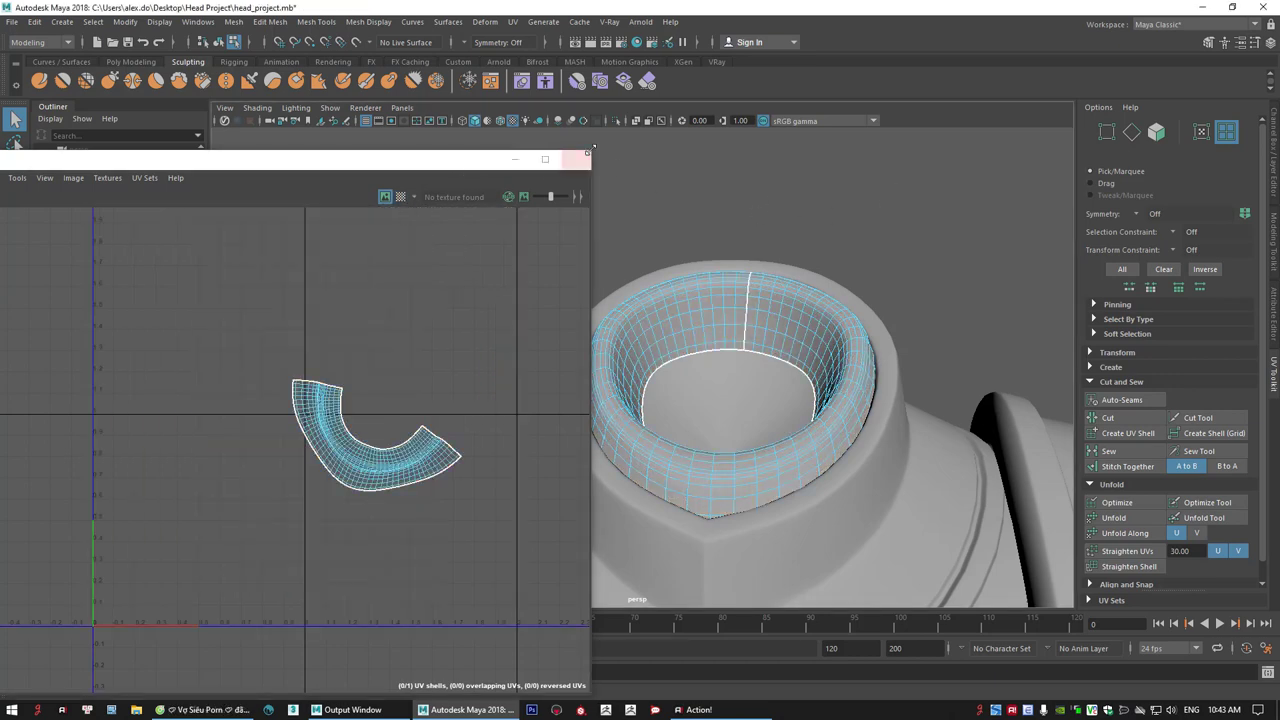
- Leave the neck ring's UV shell selection, return to object selection and select the shoulder armor mesh
left_click_drag(588, 152, 349, 286)
left_click_drag(206, 291, 257, 229)
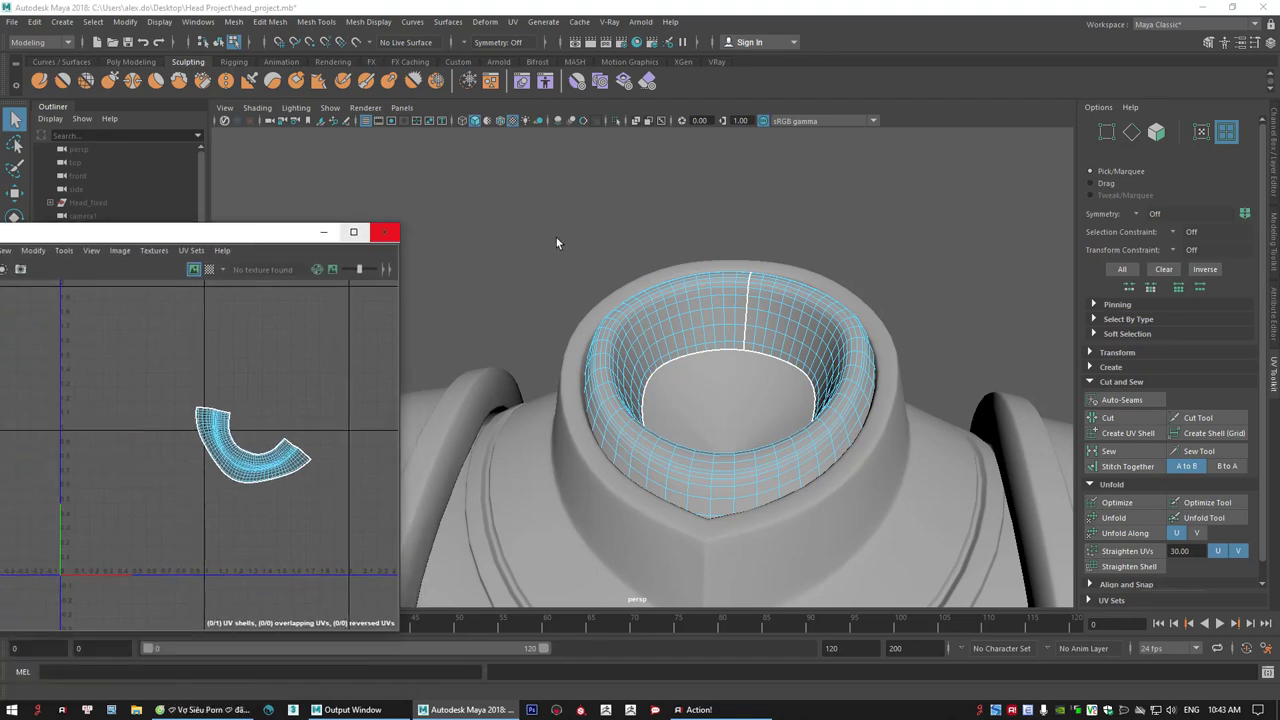
scroll(890, 276, "down", 2)
right_click_drag(864, 266, 937, 240)
left_click(953, 225)
scroll(654, 310, "down", 5)
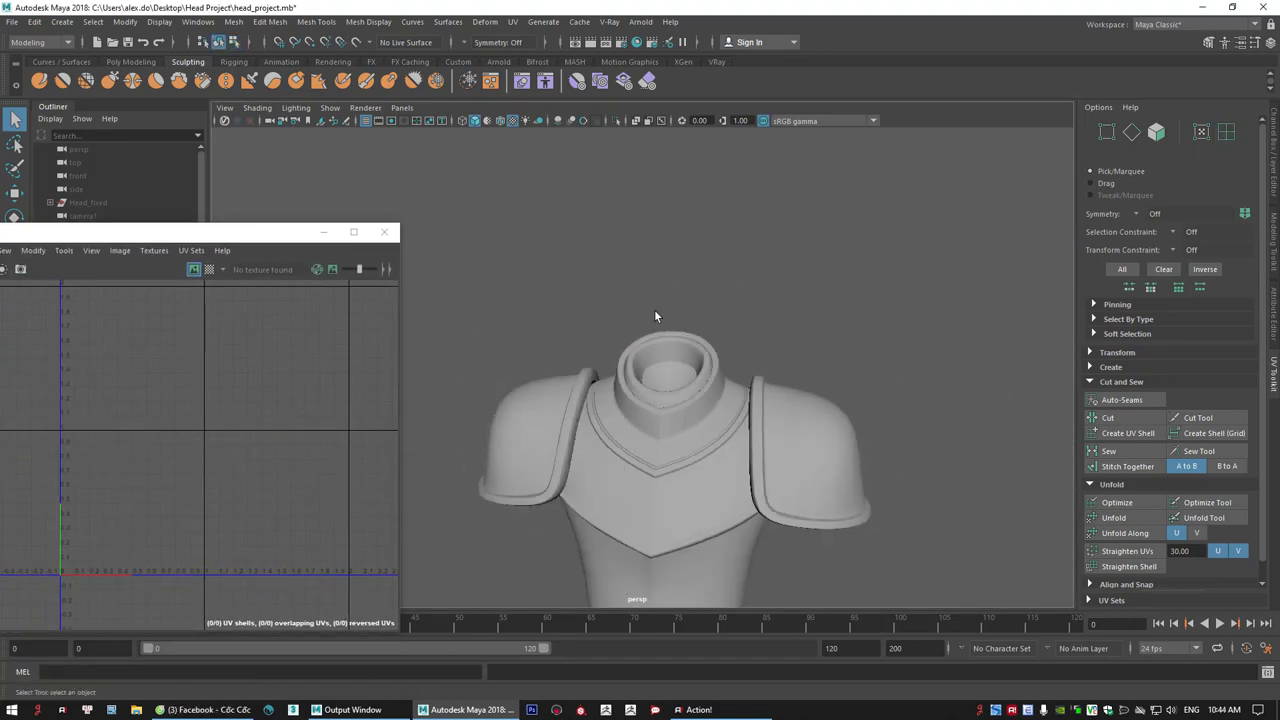
middle_click_drag(800, 366, 764, 302, "alt")
left_click(768, 372)
left_click_drag(768, 372, 820, 329, "alt")
scroll(721, 358, "up", 3)
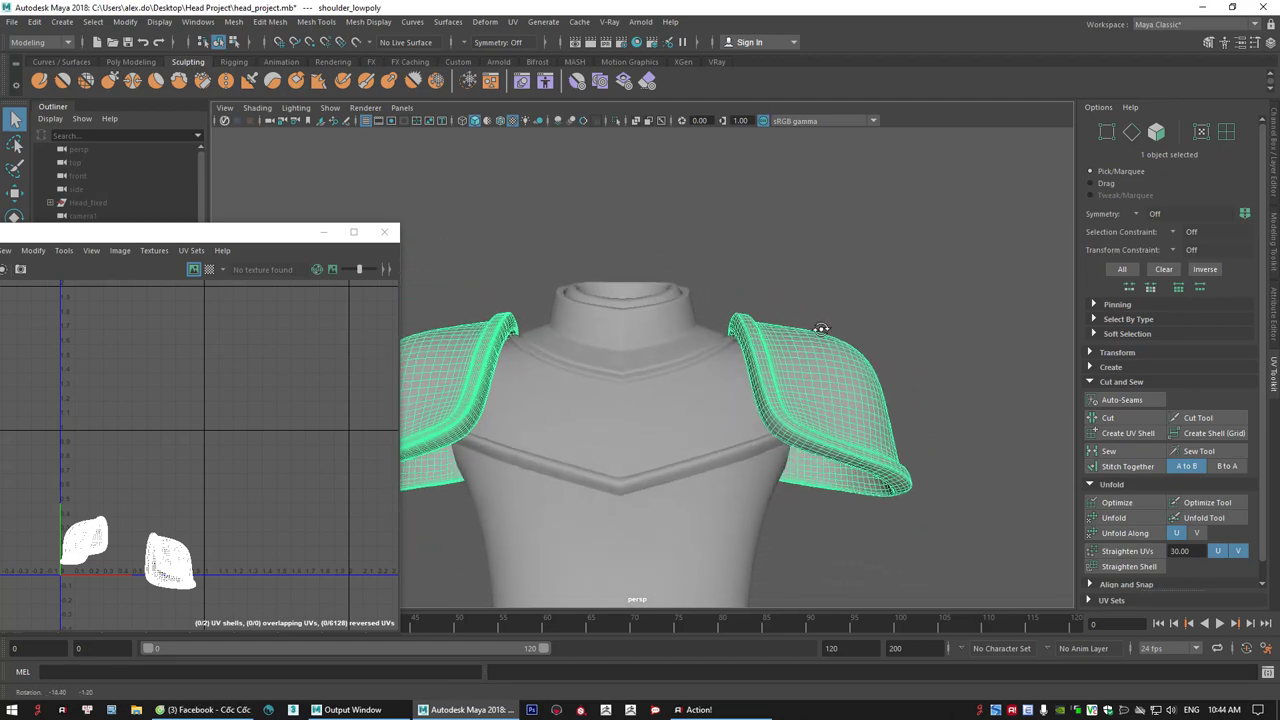
- Select the edge loop where the outer face of one shoulder pad meets its raised rim
right_click_drag(805, 337, 852, 435)
left_click_drag(852, 435, 745, 448, "alt")
right_click_drag(640, 466, 687, 476, "alt")
middle_click_drag(687, 476, 617, 420, "alt")
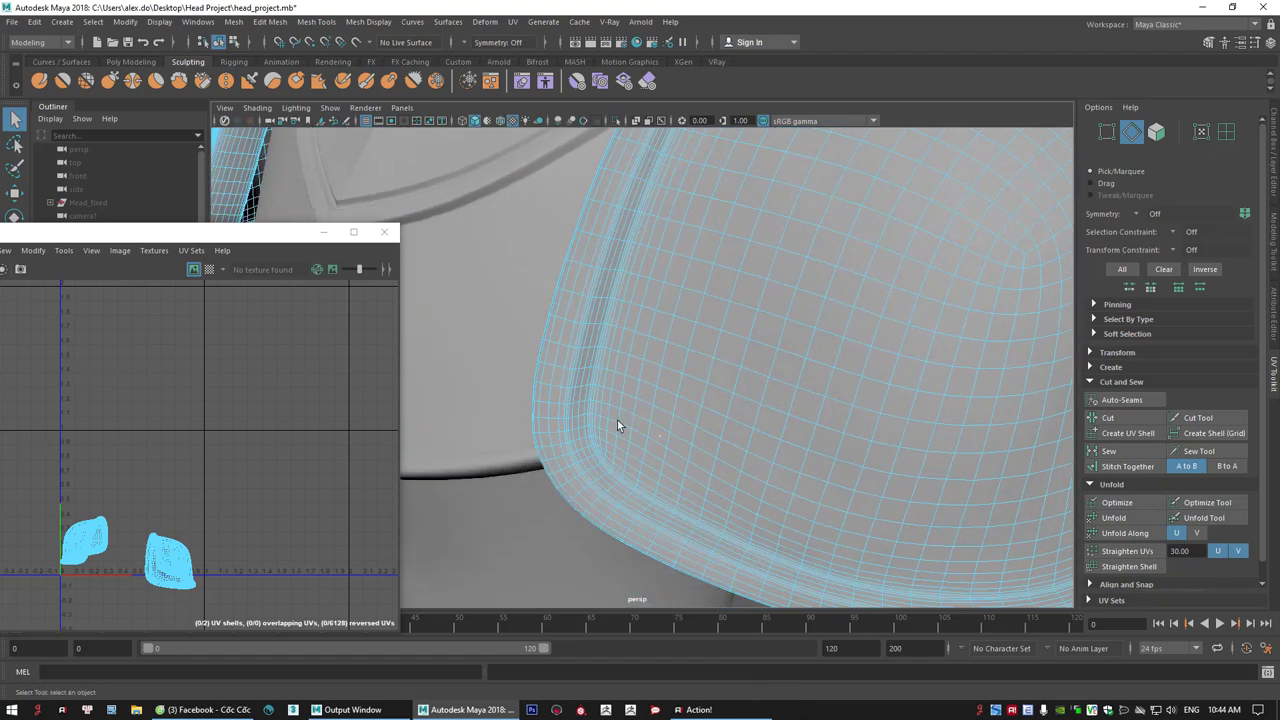
right_click_drag(617, 420, 654, 538, "alt")
middle_click_drag(507, 544, 519, 499, "alt")
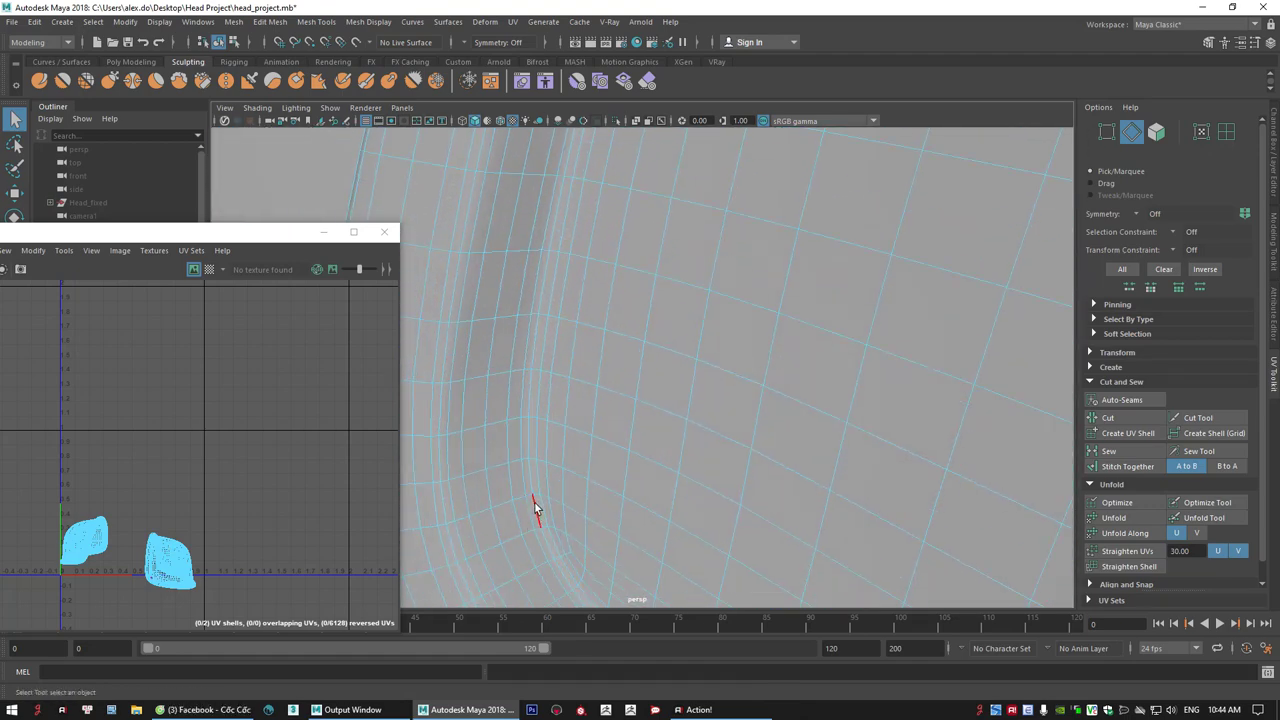
double_click(535, 505)
scroll(806, 431, "down", 6)
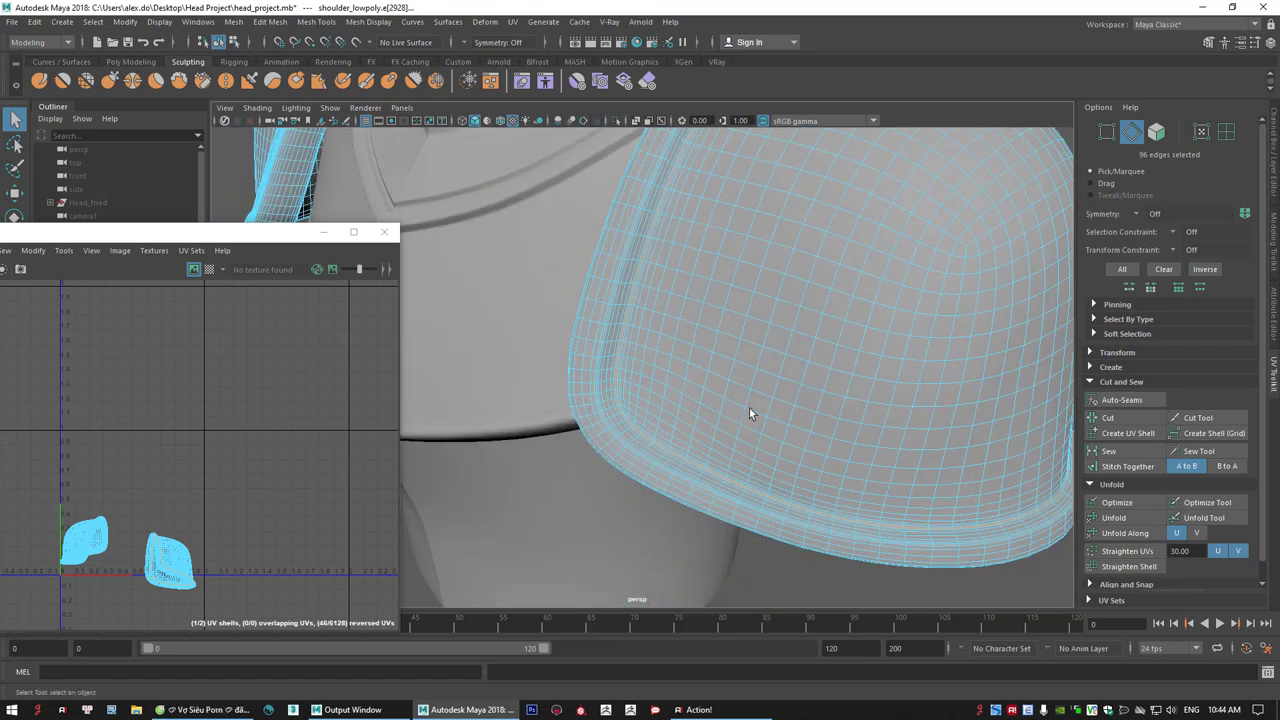
- Add the matching edge loop on the underside of the same shoulder pad and cut the UVs along both loops
mouse_move(715, 431)
left_mouse_down("alt")
mouse_move(585, 353)
mouse_move(783, 300)
mouse_move(863, 409)
mouse_move(877, 371)
mouse_move(926, 461)
left_mouse_up("alt")
right_click_drag(926, 461, 950, 410, "alt")
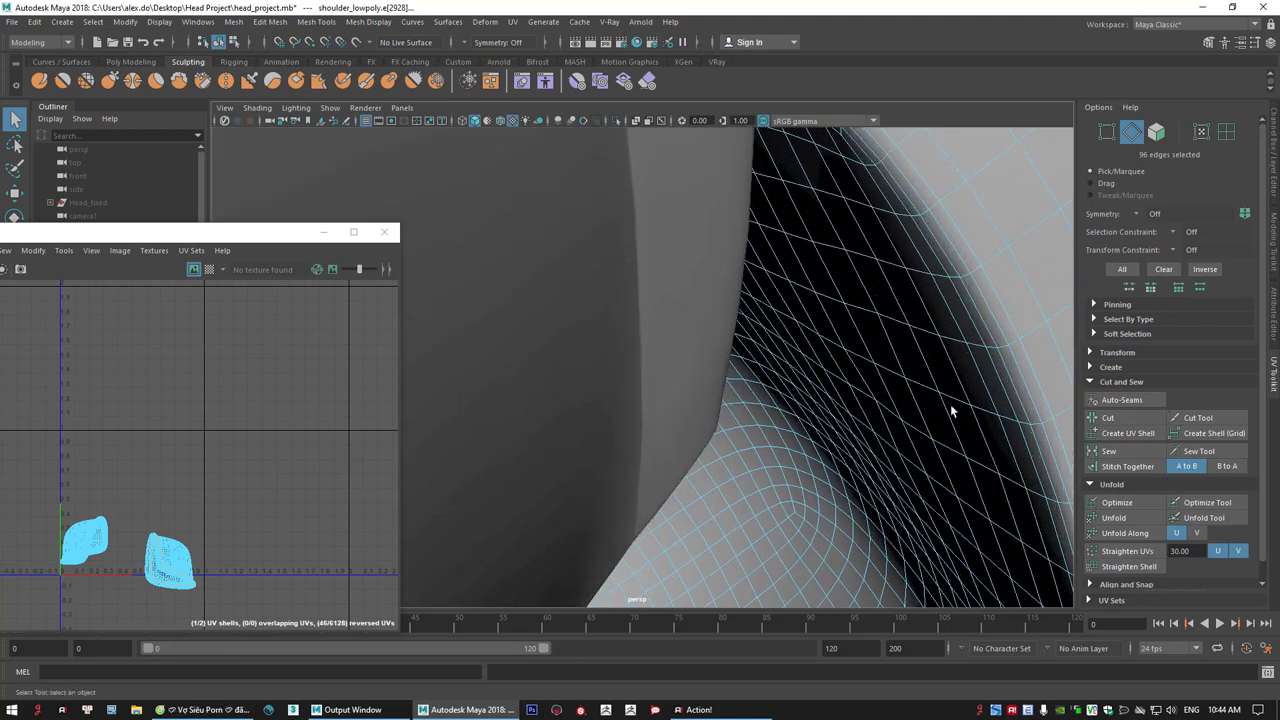
double_click(974, 312, "shift")
right_click_drag(974, 312, 612, 363, "alt")
left_click_drag(612, 363, 665, 460, "alt")
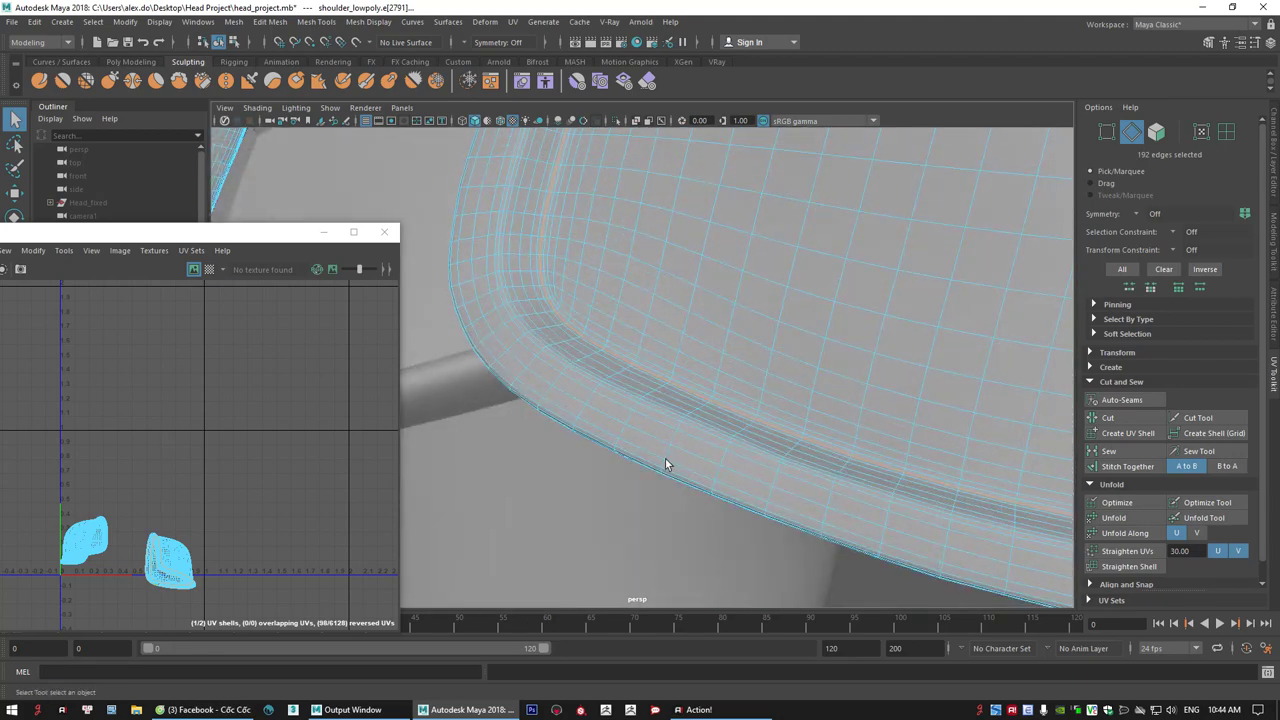
right_click_drag(665, 460, 698, 409, "alt")
middle_click_drag(211, 398, 257, 425, "alt")
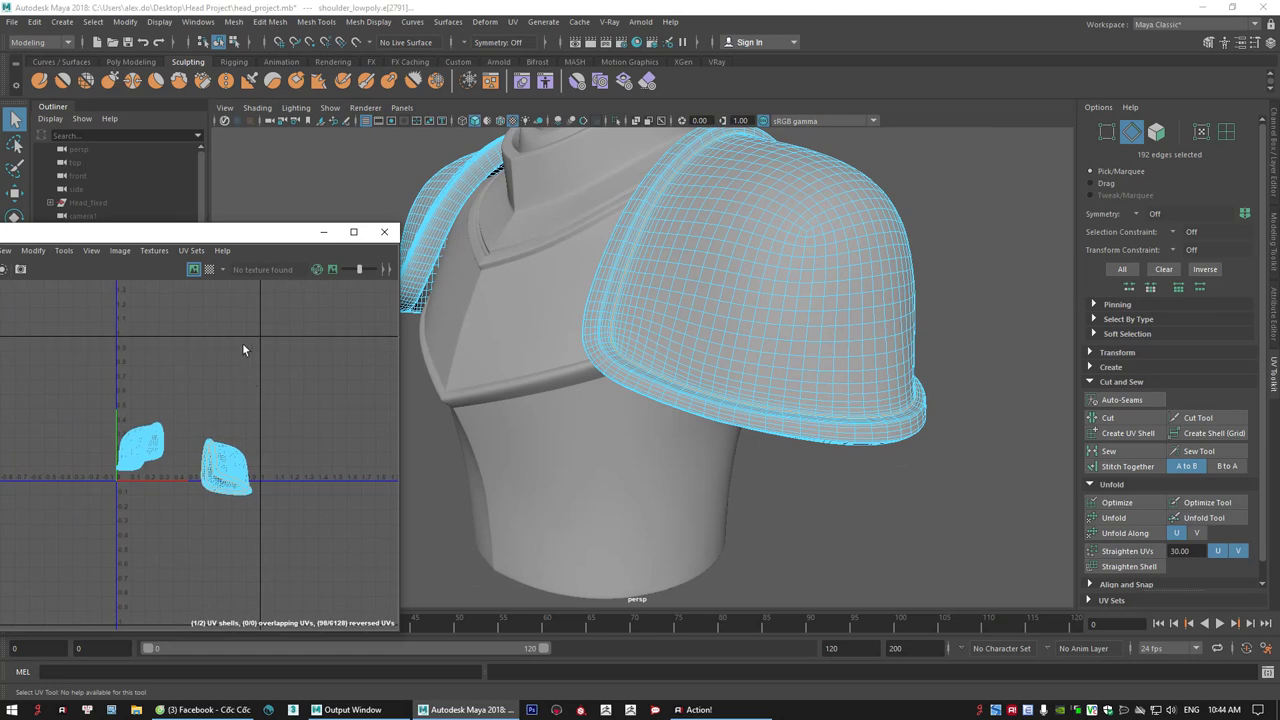
left_click_drag(210, 238, 270, 212)
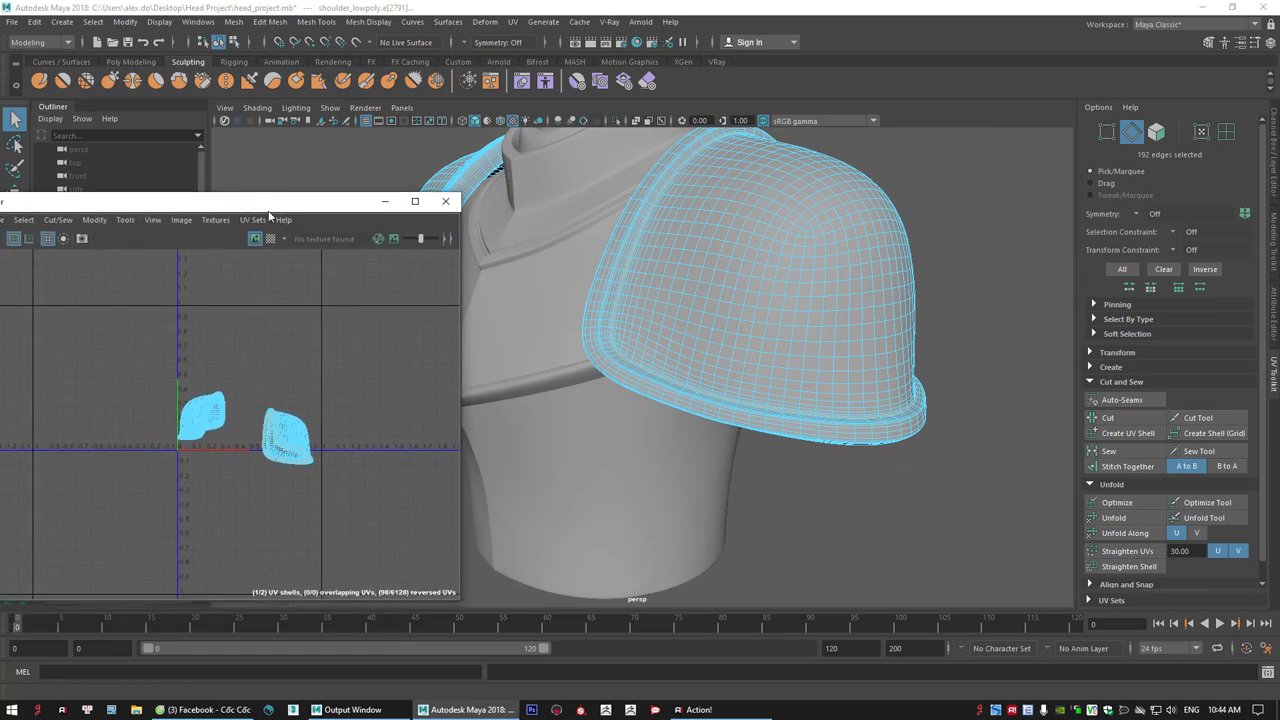
left_click(1110, 418)
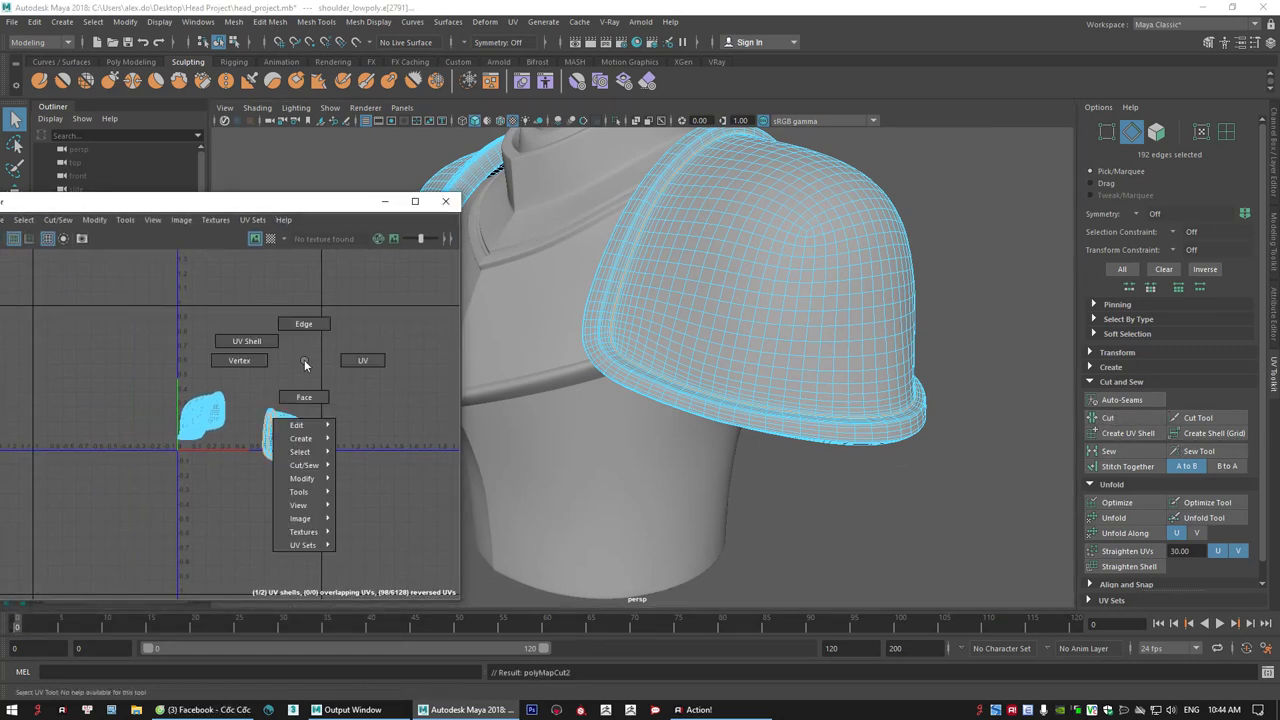
- Move the cut shoulder pad's outer face, inner face and rim UV shells apart from one another
right_click_drag(261, 343, 262, 344)
left_click(287, 432)
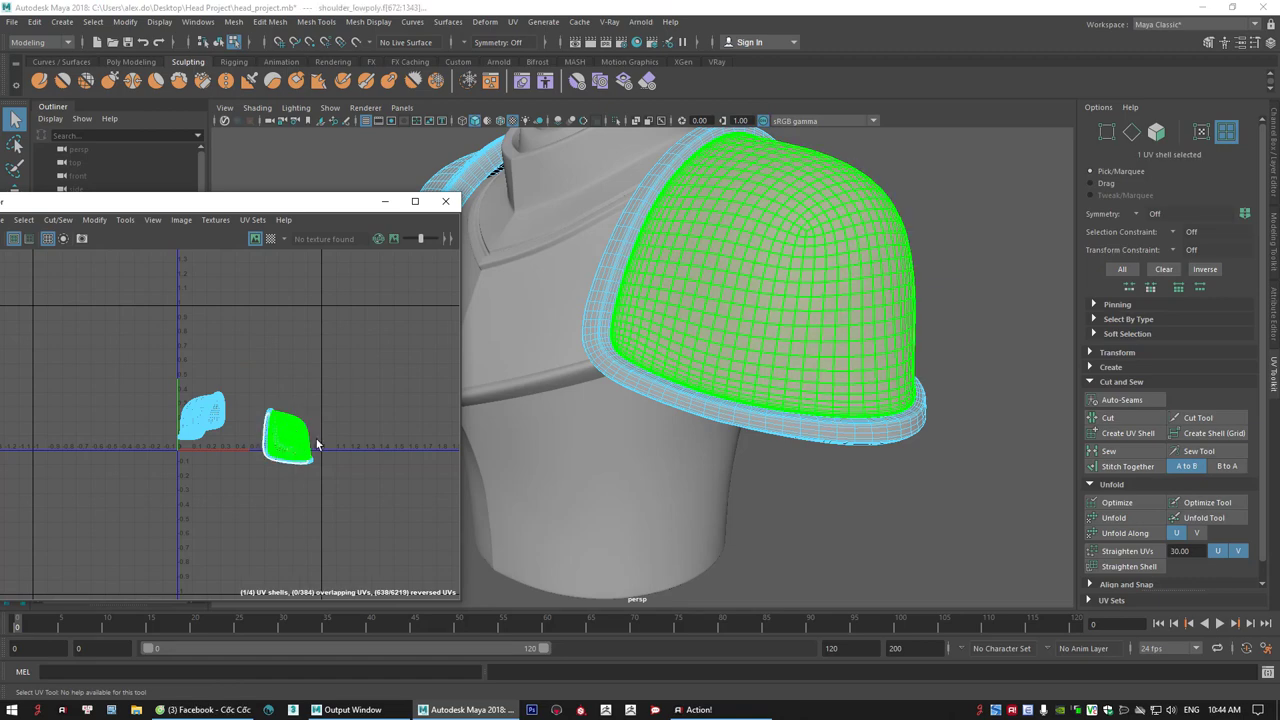
key("w")
mouse_move(834, 451)
left_mouse_down("alt")
mouse_move(803, 457)
mouse_move(814, 454)
left_mouse_up("alt")
left_click(302, 447)
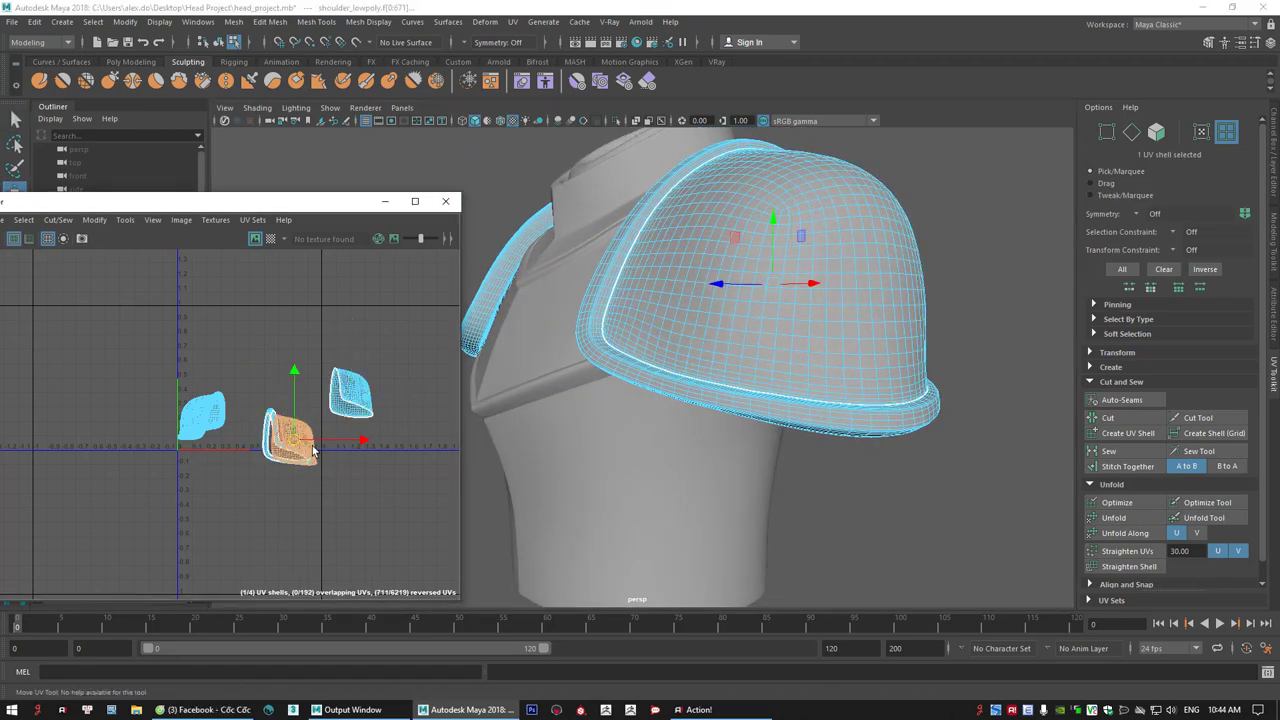
left_click_drag(313, 451, 382, 484)
left_click(287, 459)
left_click_drag(289, 439, 298, 451)
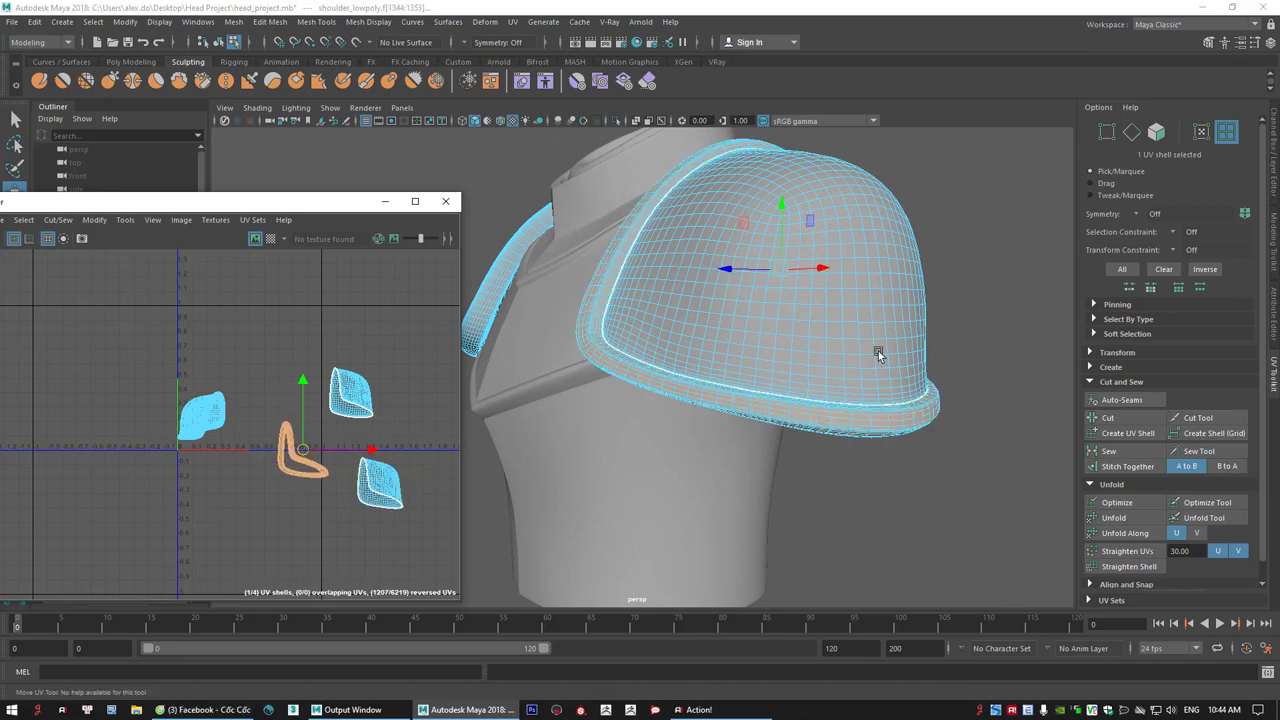
- On the opposite shoulder pad, select the edge loop separating the outer face from the rim
left_click_drag(878, 351, 1015, 380, "alt")
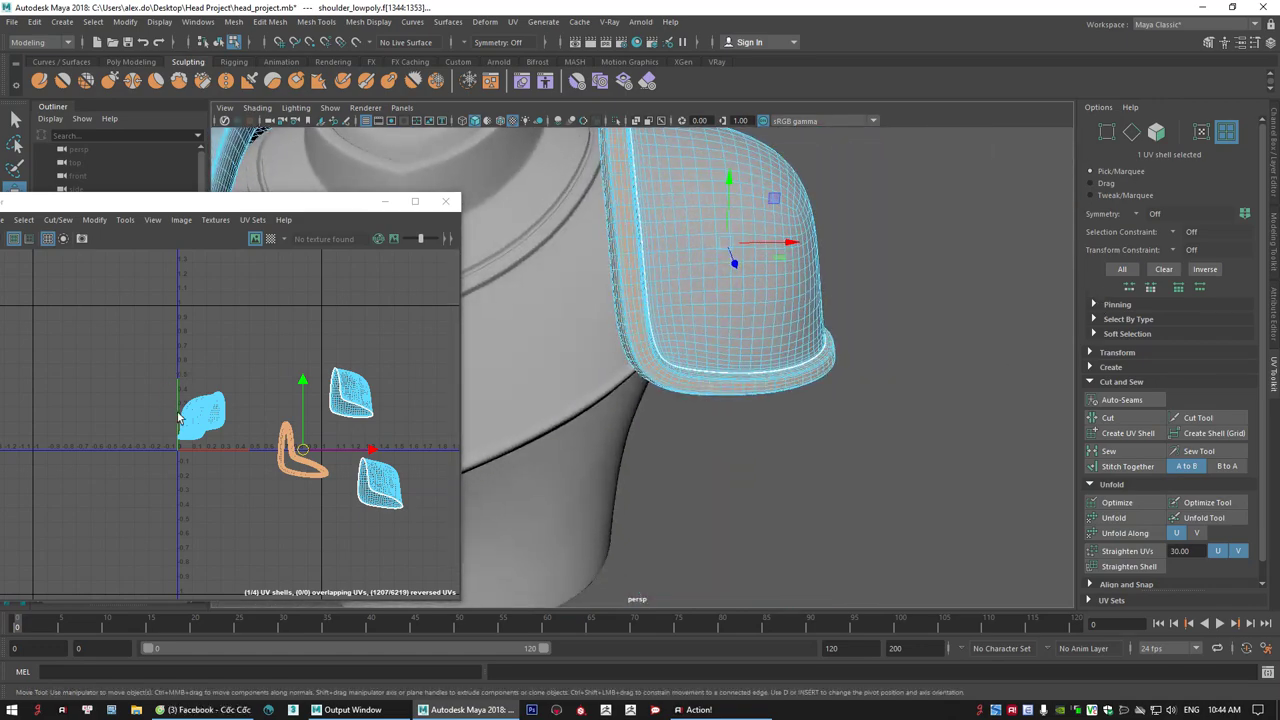
left_click(204, 418)
left_click_drag(668, 373, 763, 430, "alt")
right_click_drag(737, 418, 731, 305)
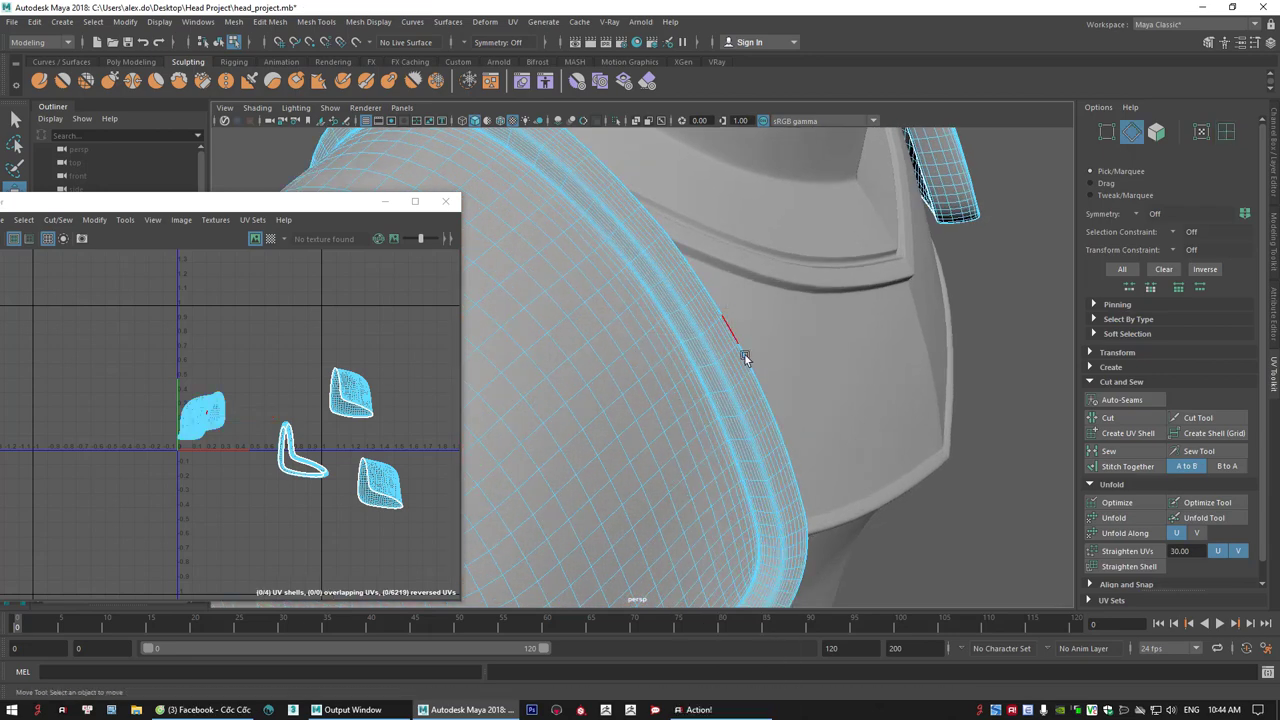
left_click_drag(743, 354, 686, 433, "alt")
right_click_drag(686, 433, 856, 524, "alt")
left_click_drag(856, 524, 748, 345, "alt")
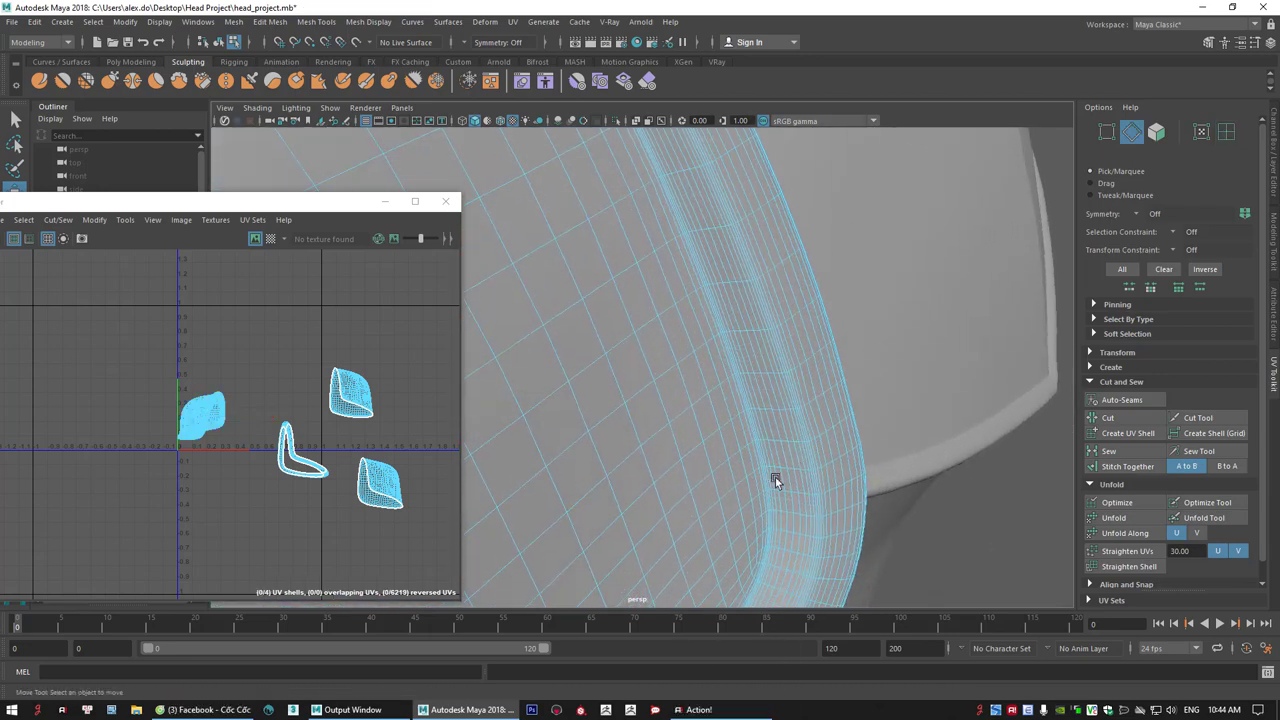
right_click_drag(775, 480, 859, 527, "alt")
middle_click_drag(859, 527, 810, 501, "alt")
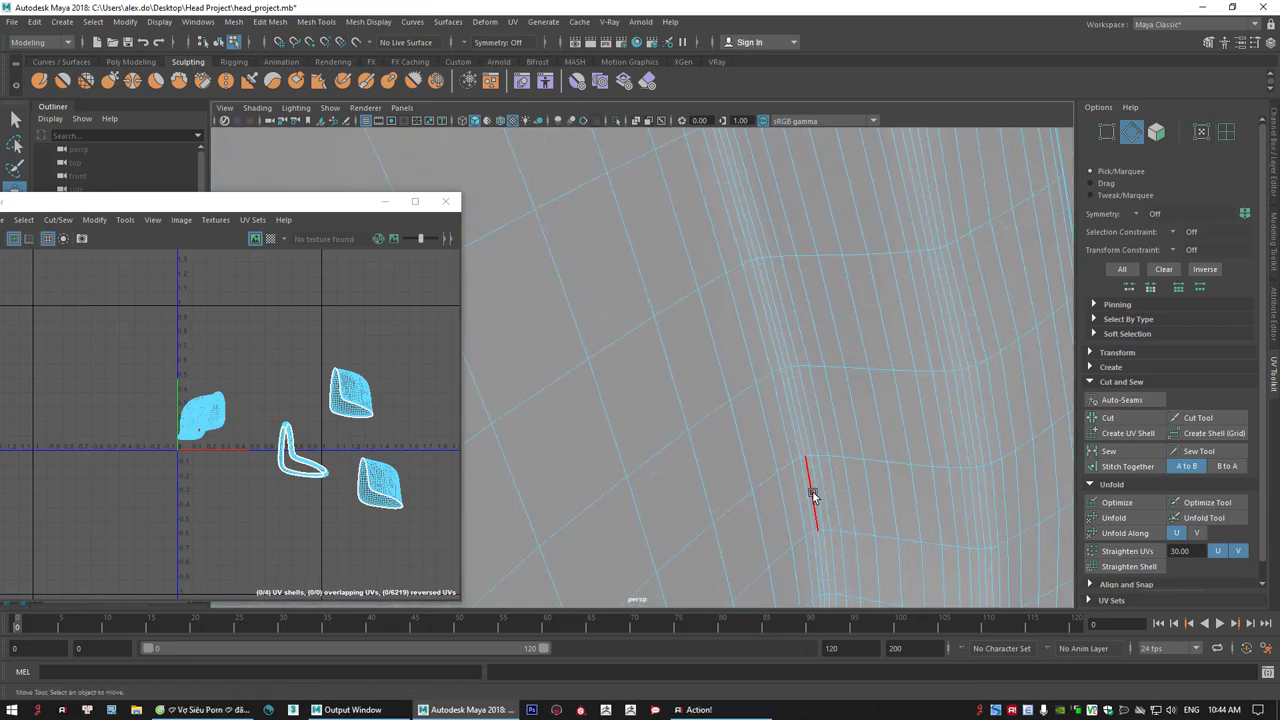
- Add the inner edge loop of the opposite pad's rim to the selection and cut the UVs along both loops
right_click_drag(866, 491, 735, 428, "alt")
left_click_drag(735, 428, 714, 370, "alt")
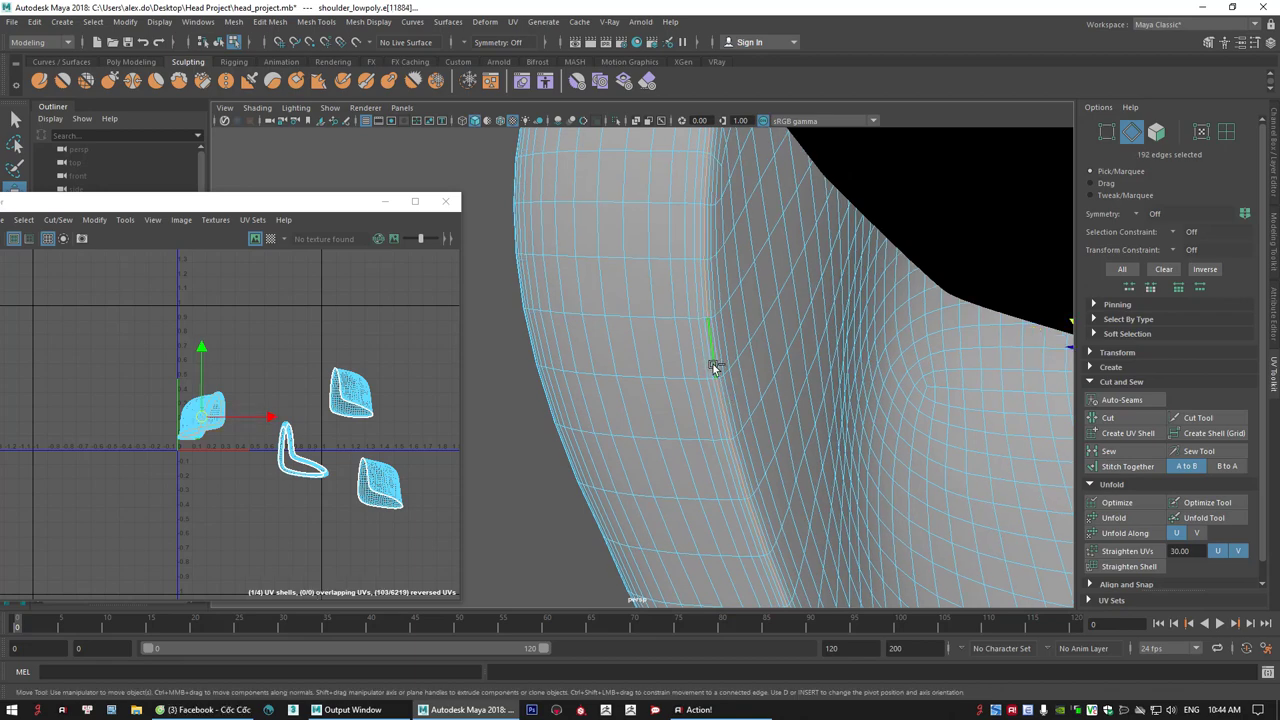
left_click_drag(802, 417, 683, 366, "alt")
scroll(686, 345, "up", 5)
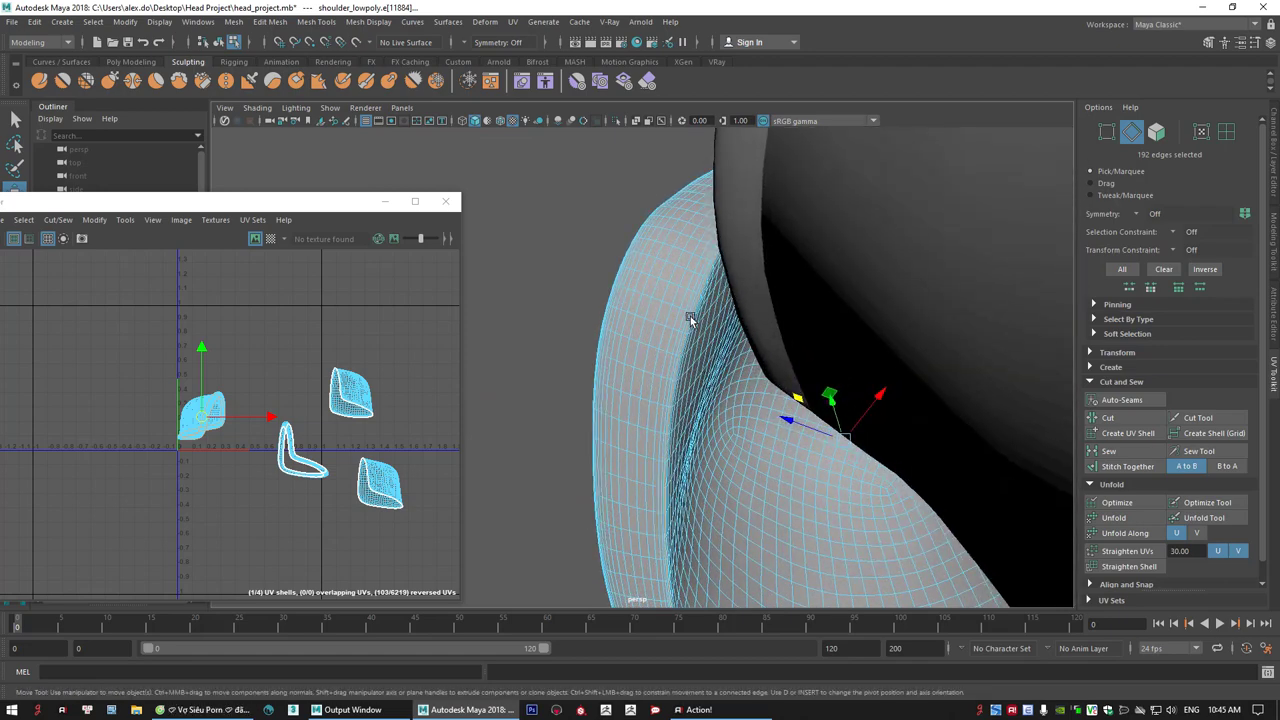
left_click_drag(745, 298, 729, 368, "alt")
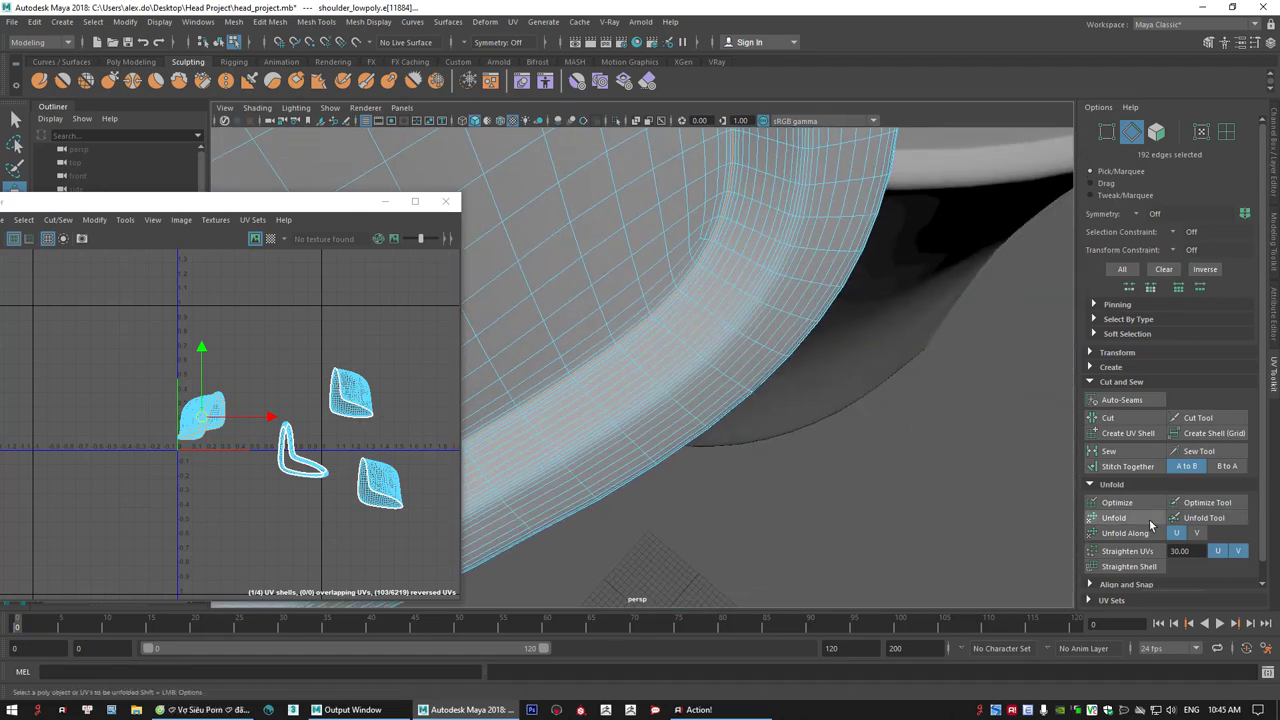
- Move the opposite pad's outer and inner face UV shells away from its rim shell
right_click_drag(231, 366, 222, 362)
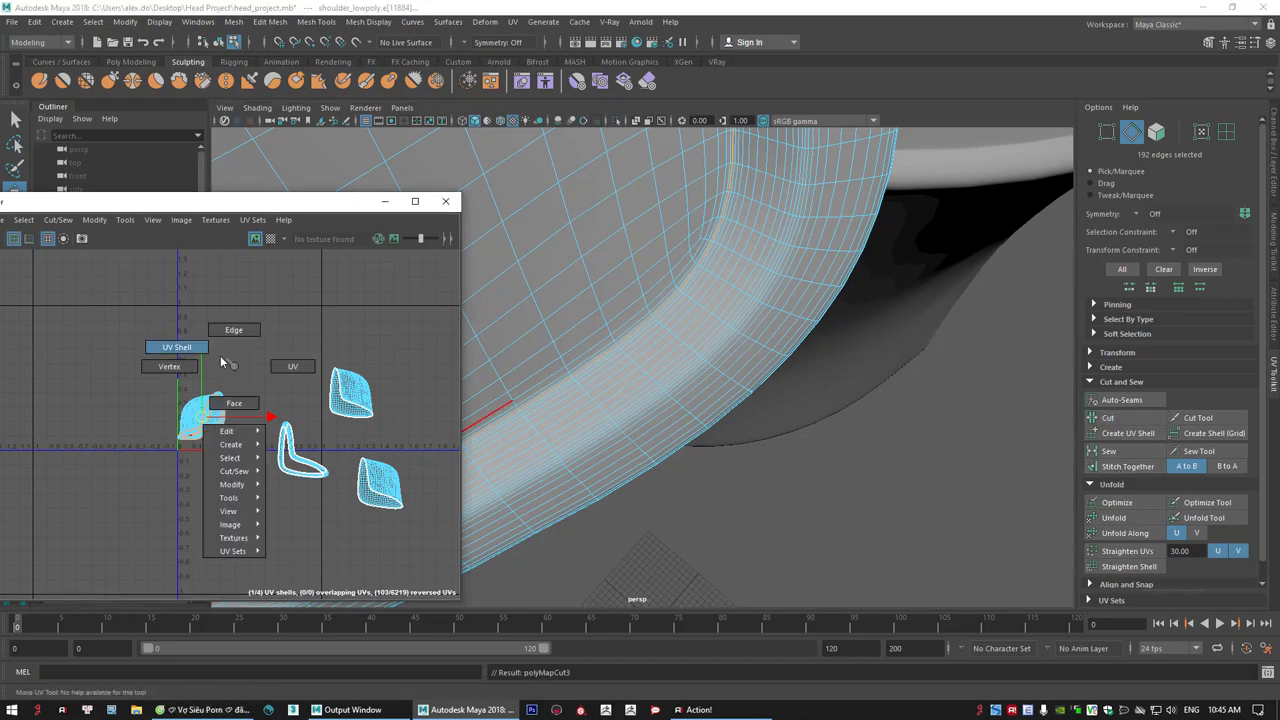
left_click(194, 410)
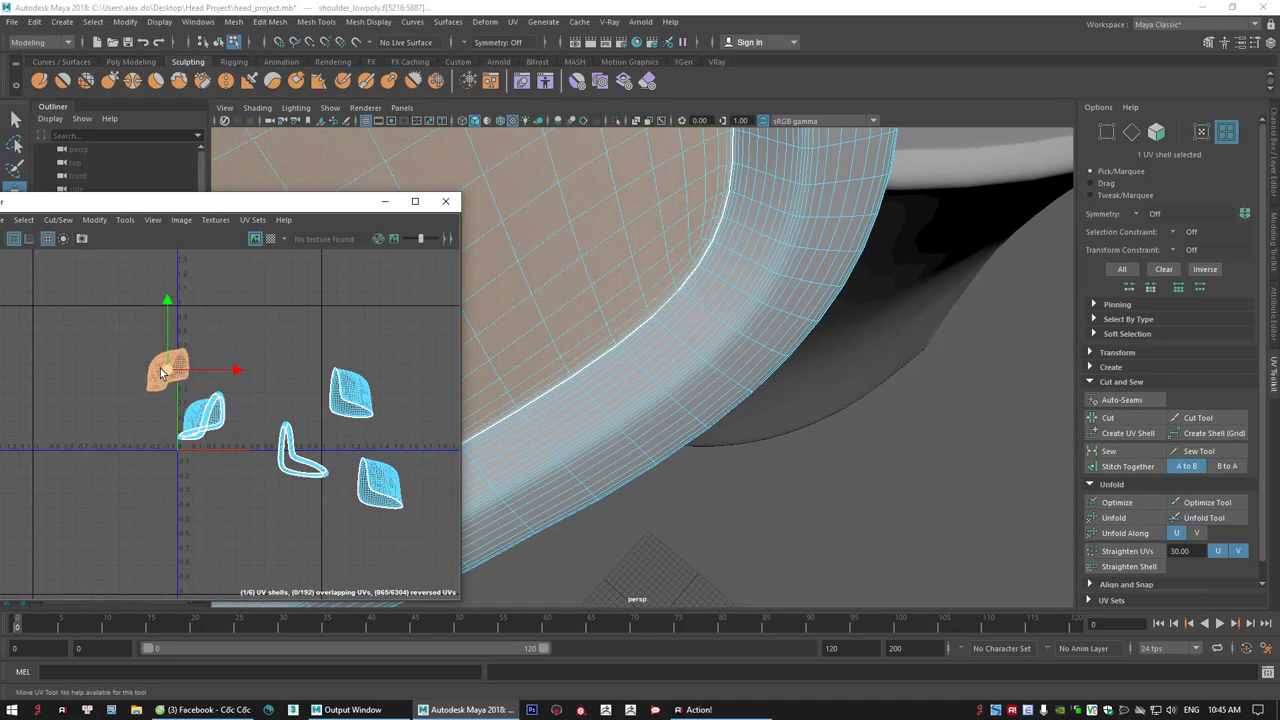
left_click(186, 424)
left_click_drag(193, 467, 176, 510)
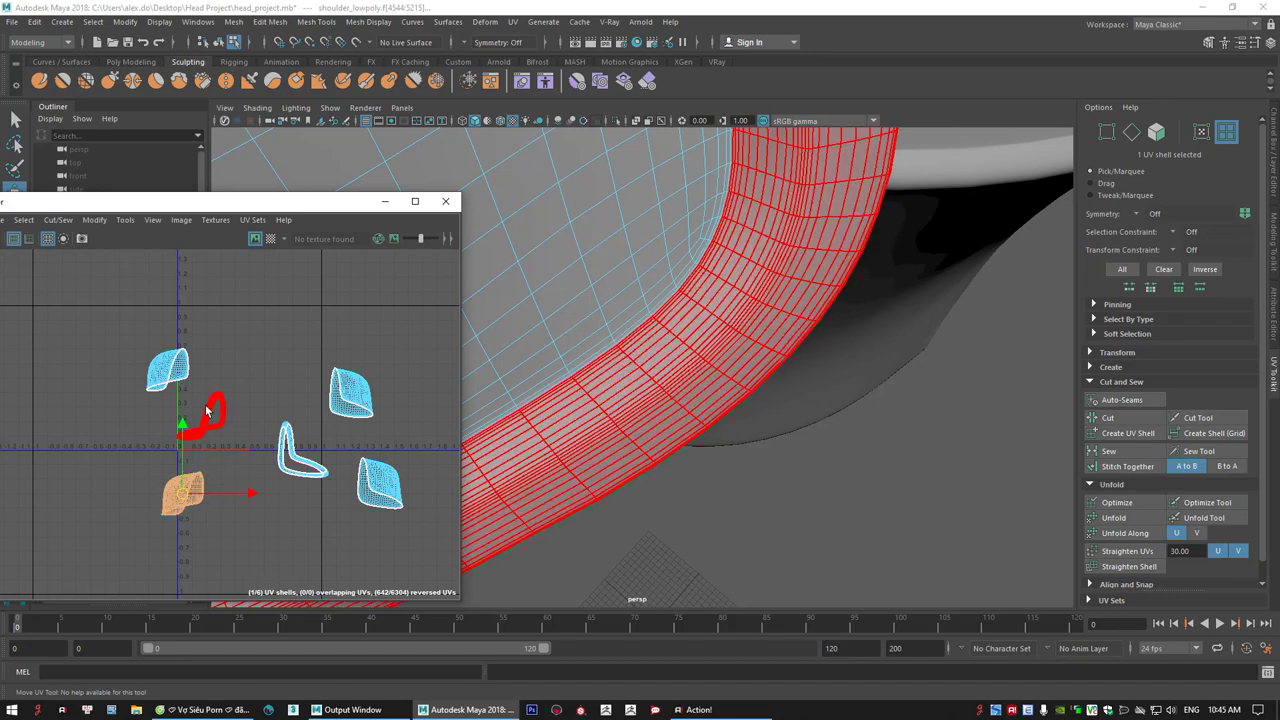
left_click(208, 410)
- Select all six UV shells of the shoulder armor and unfold them
right_click_drag(367, 459, 202, 443, "alt")
left_click_drag(415, 517, 410, 519)
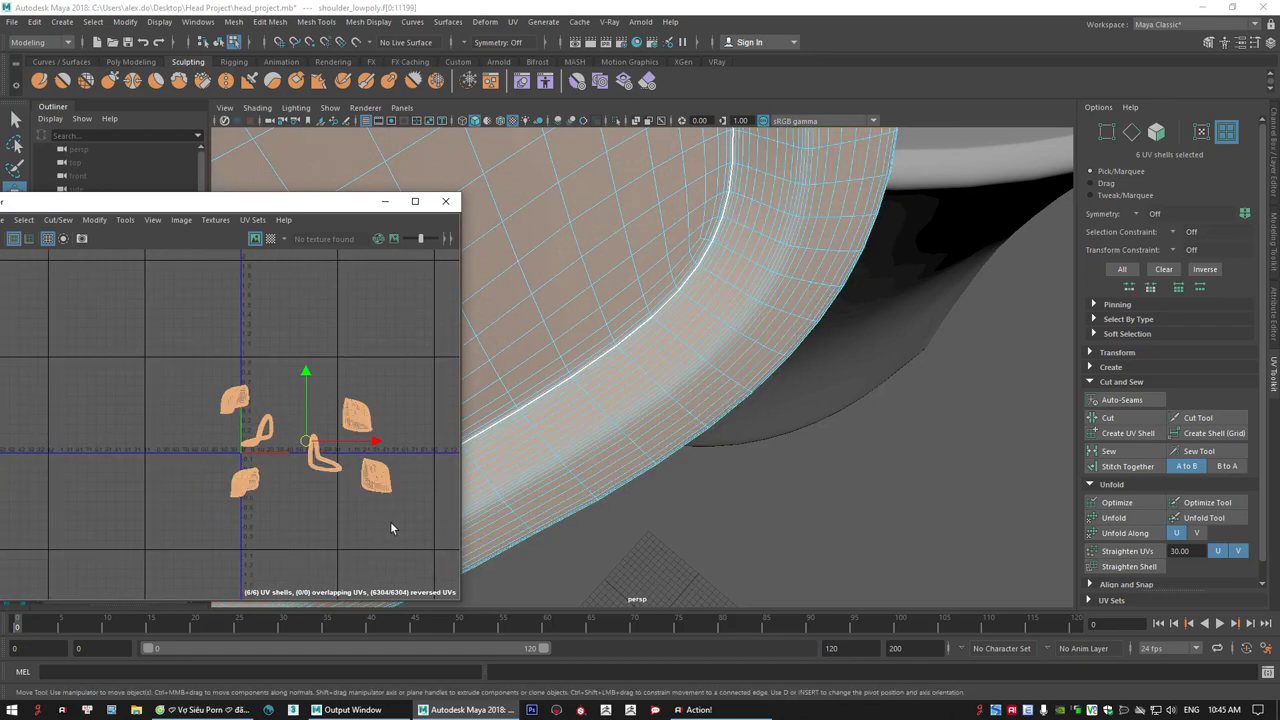
middle_click_drag(360, 493, 322, 489, "alt")
left_click_drag(290, 203, 309, 234)
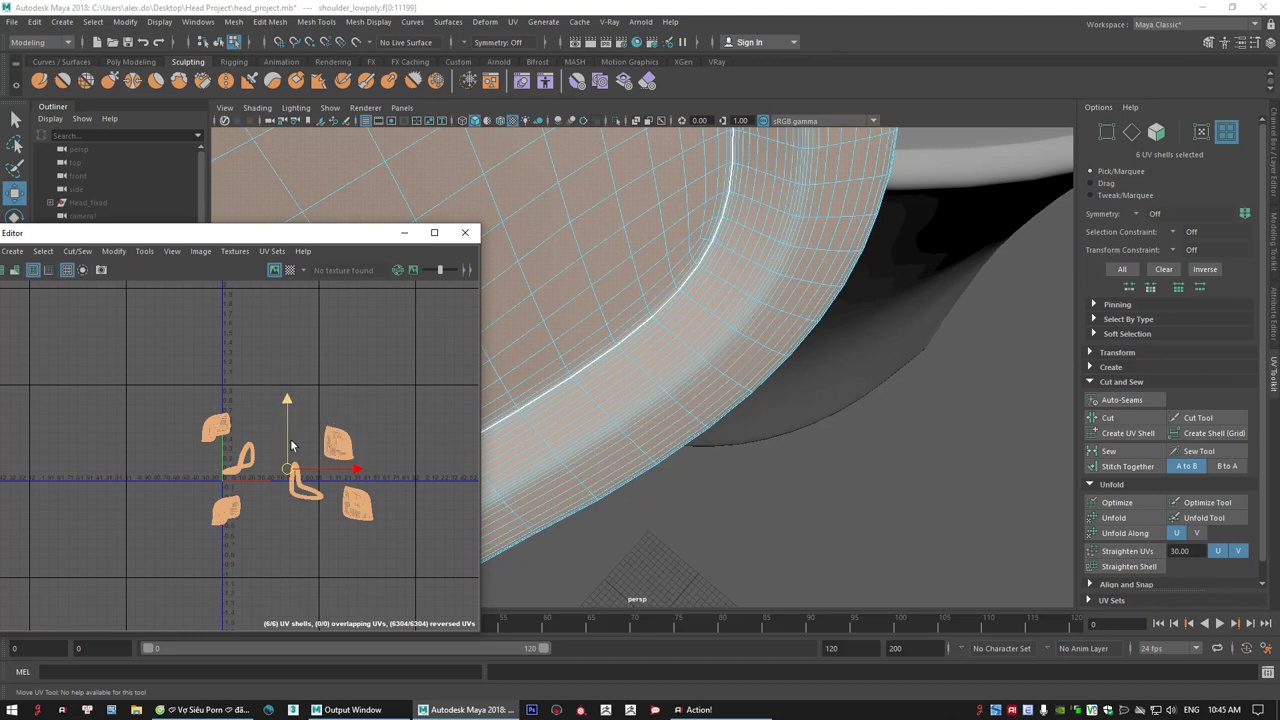
left_click(1110, 517)
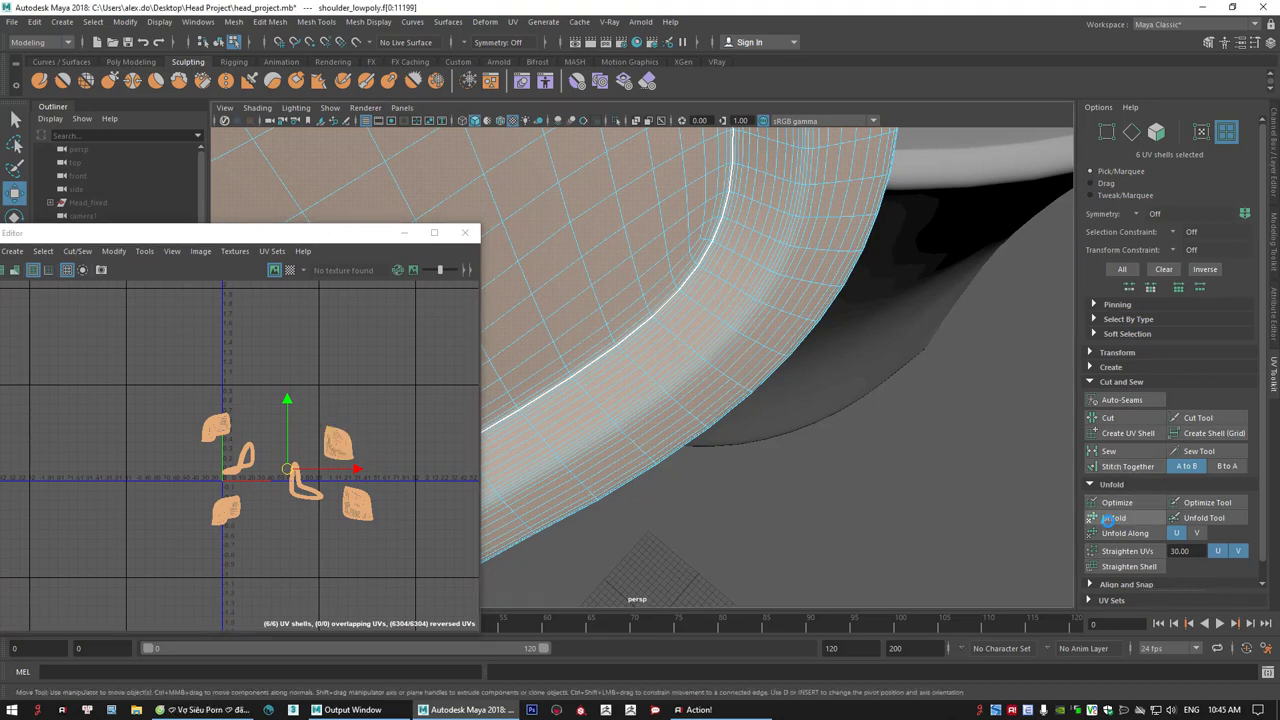
left_click(285, 548)
- Turn on the checker map and examine the pattern on both shoulder pads and their rims for stretching
right_click_drag(257, 522, 376, 596, "alt")
left_click(290, 270)
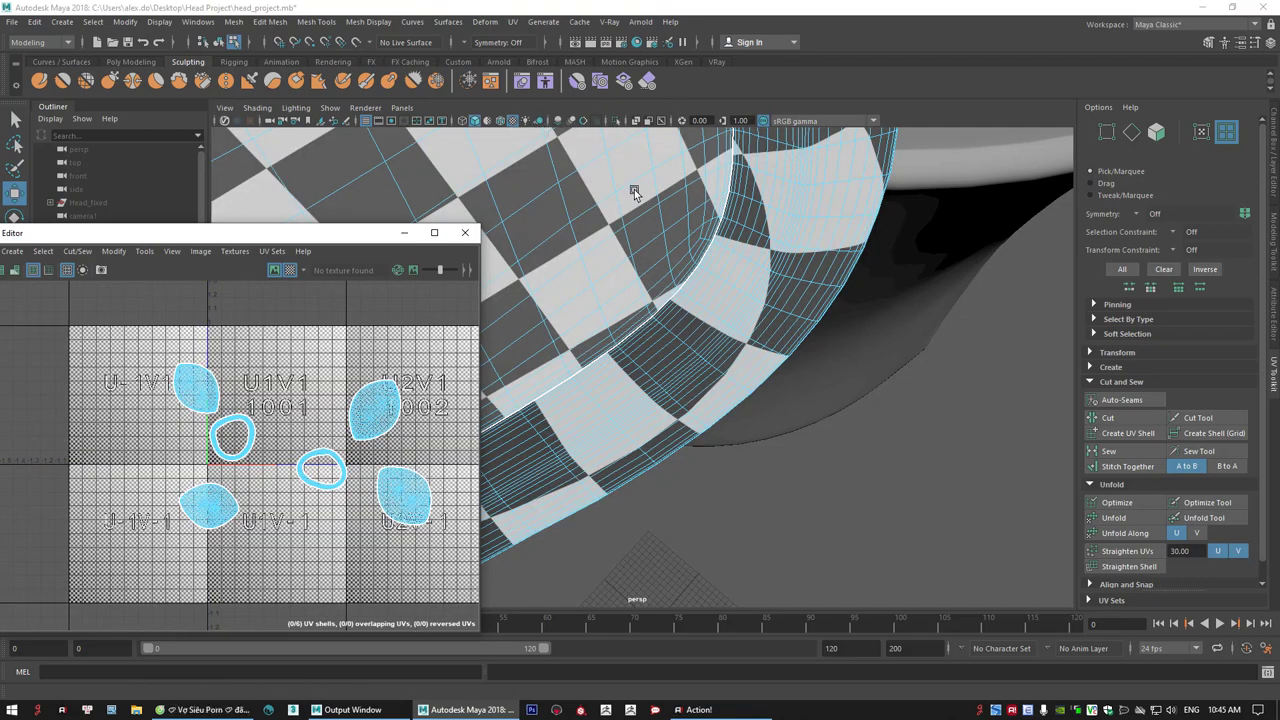
right_click_drag(800, 360, 677, 283, "alt")
left_click_drag(677, 283, 519, 289, "alt")
left_click_drag(780, 385, 737, 594, "alt")
right_click_drag(737, 594, 1000, 462, "alt")
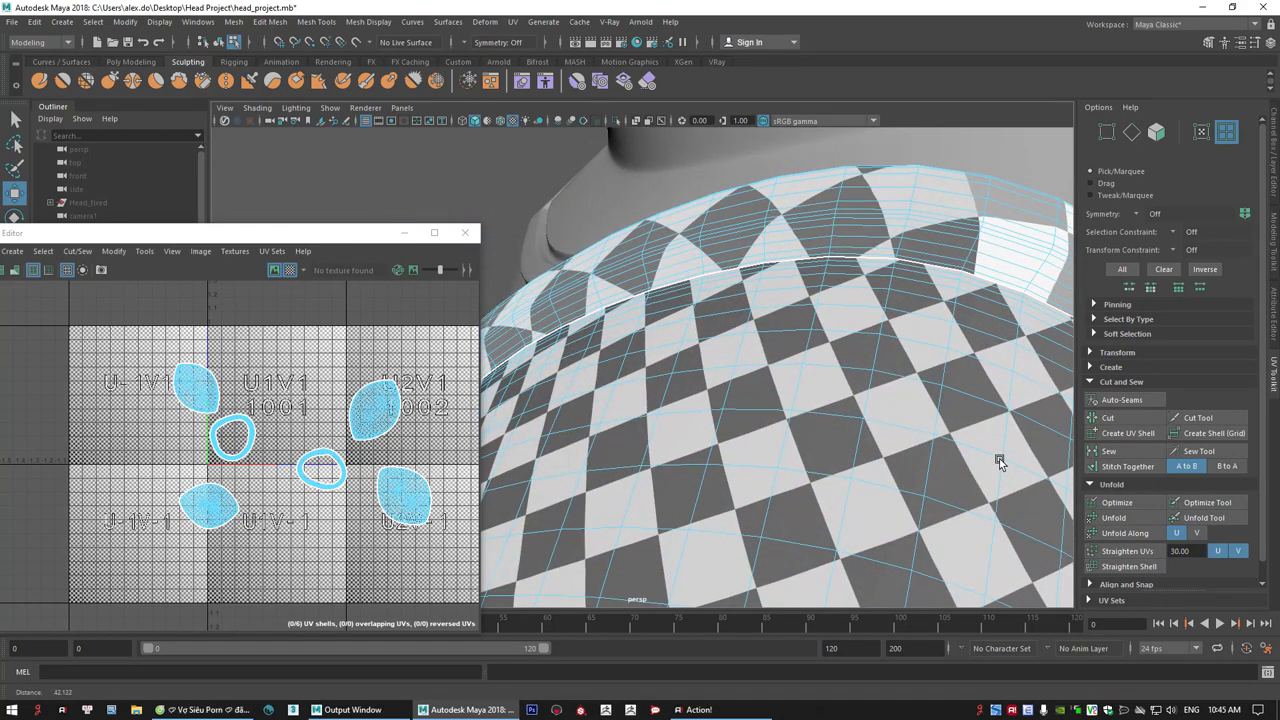
left_click_drag(1000, 462, 815, 413, "alt")
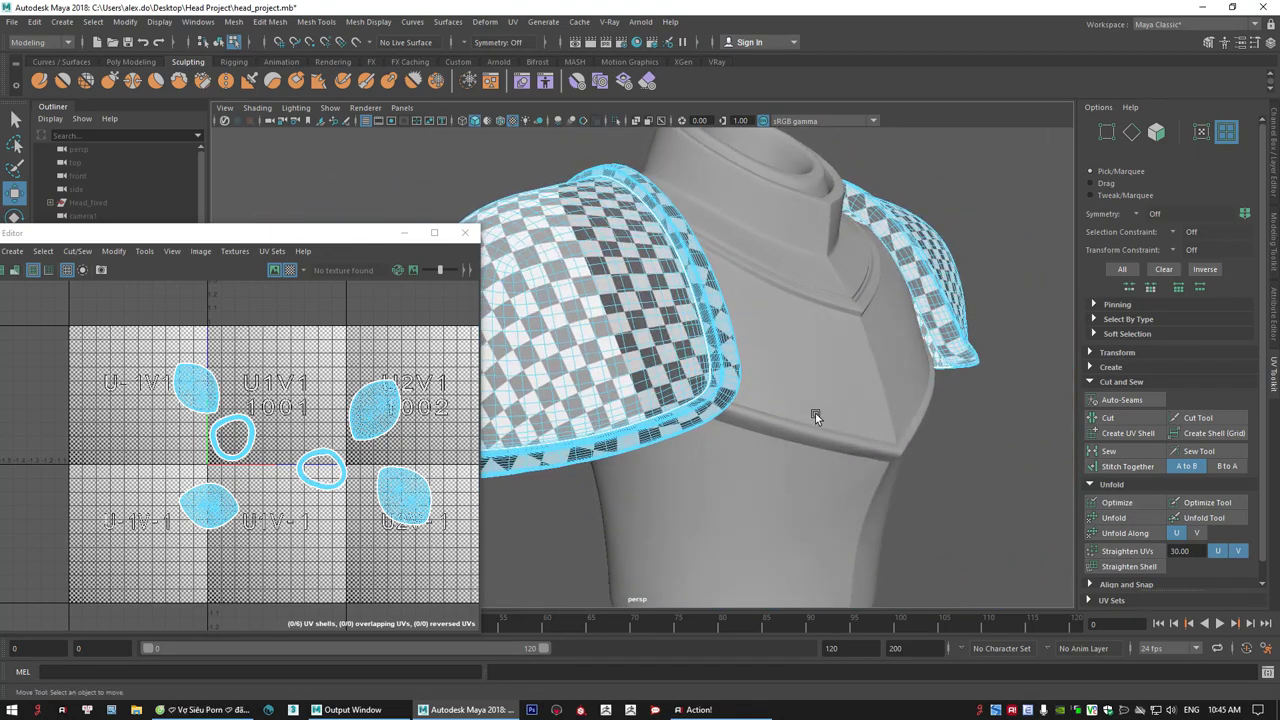
left_click_drag(729, 420, 912, 438, "alt")
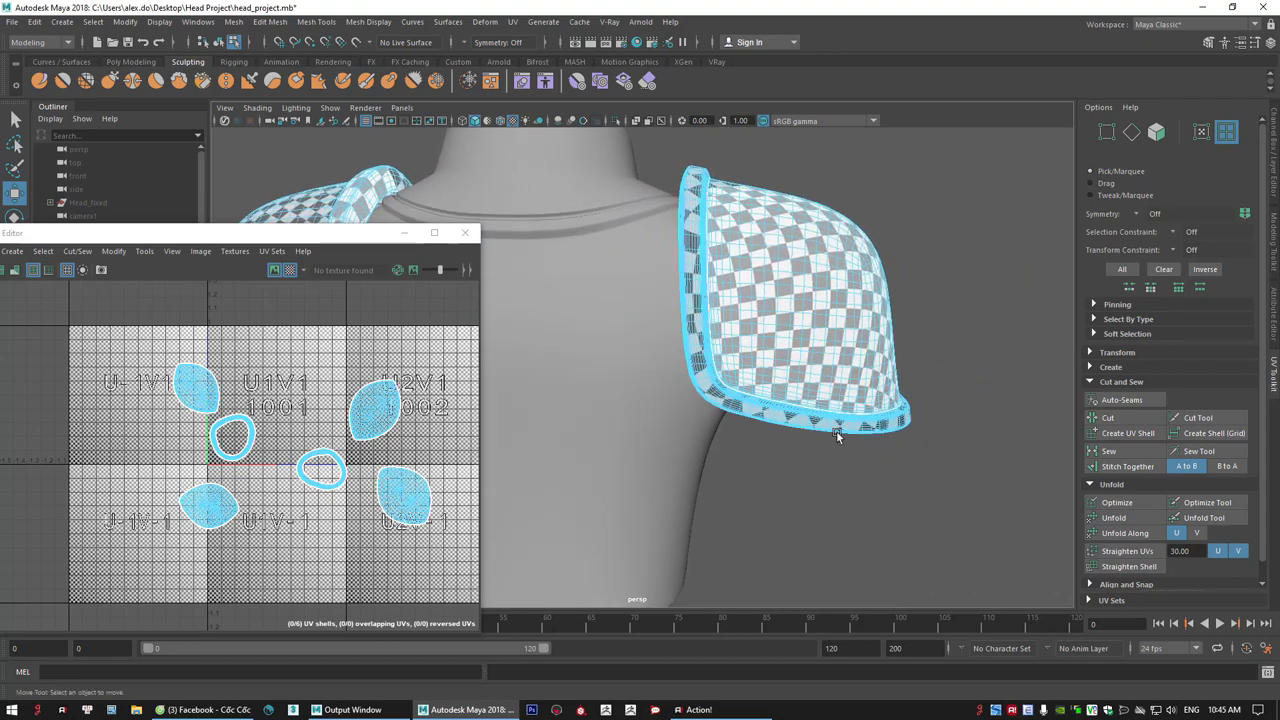
left_click_drag(832, 439, 806, 189, "alt")
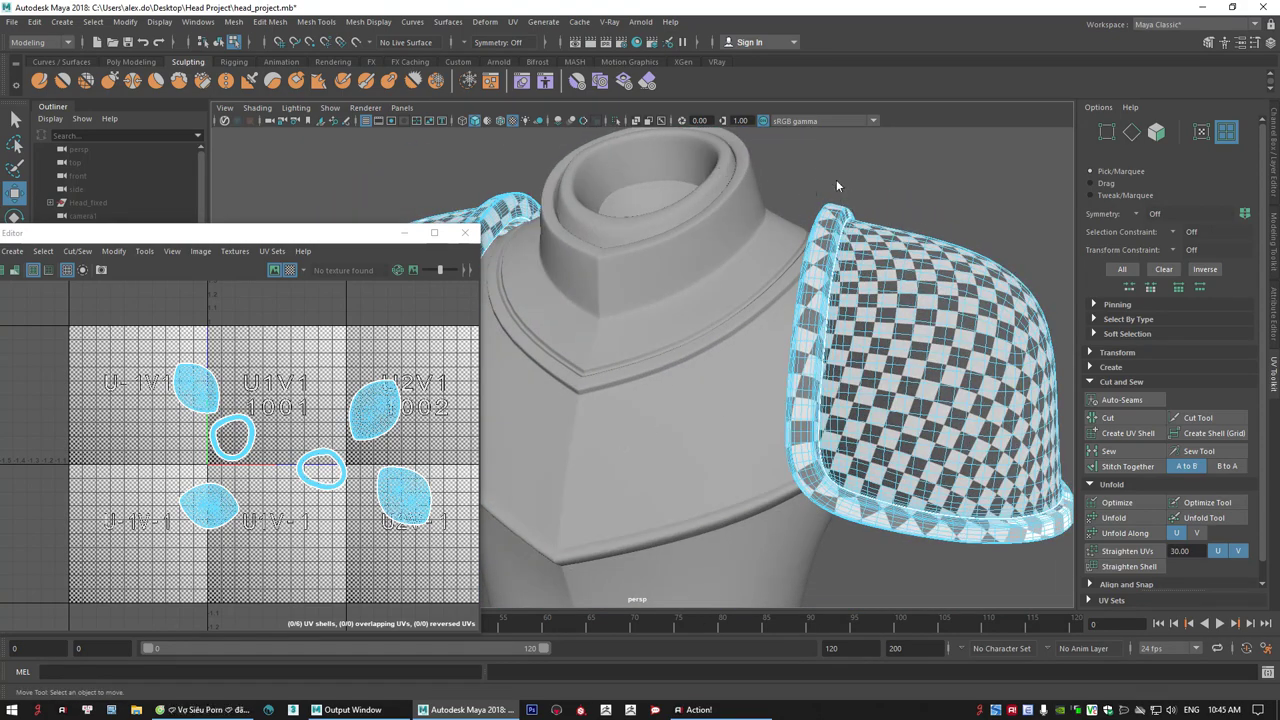
- Select the shoulder armor and scale up one rim's UV shell so its checker size matches the pad faces
right_click_drag(836, 186, 950, 143)
left_click(930, 186)
left_click(886, 275)
left_click_drag(810, 243, 757, 245, "alt")
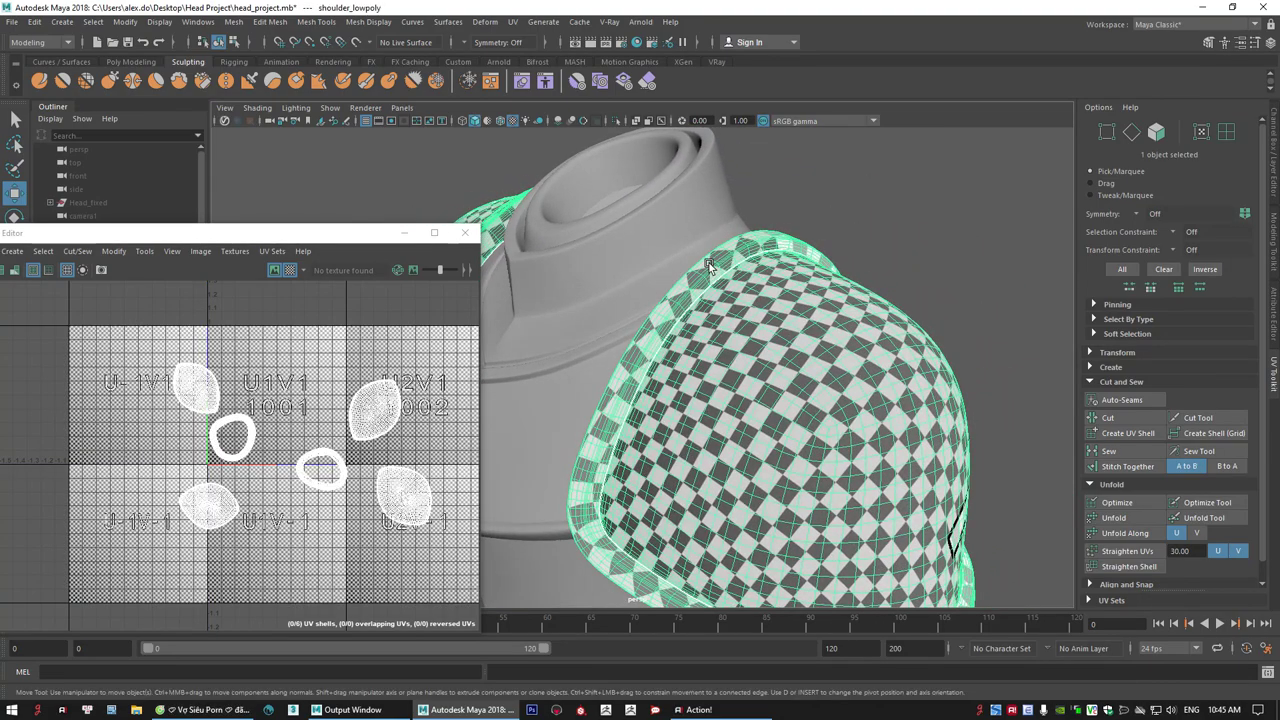
left_click(298, 540)
right_click_drag(322, 484, 304, 432)
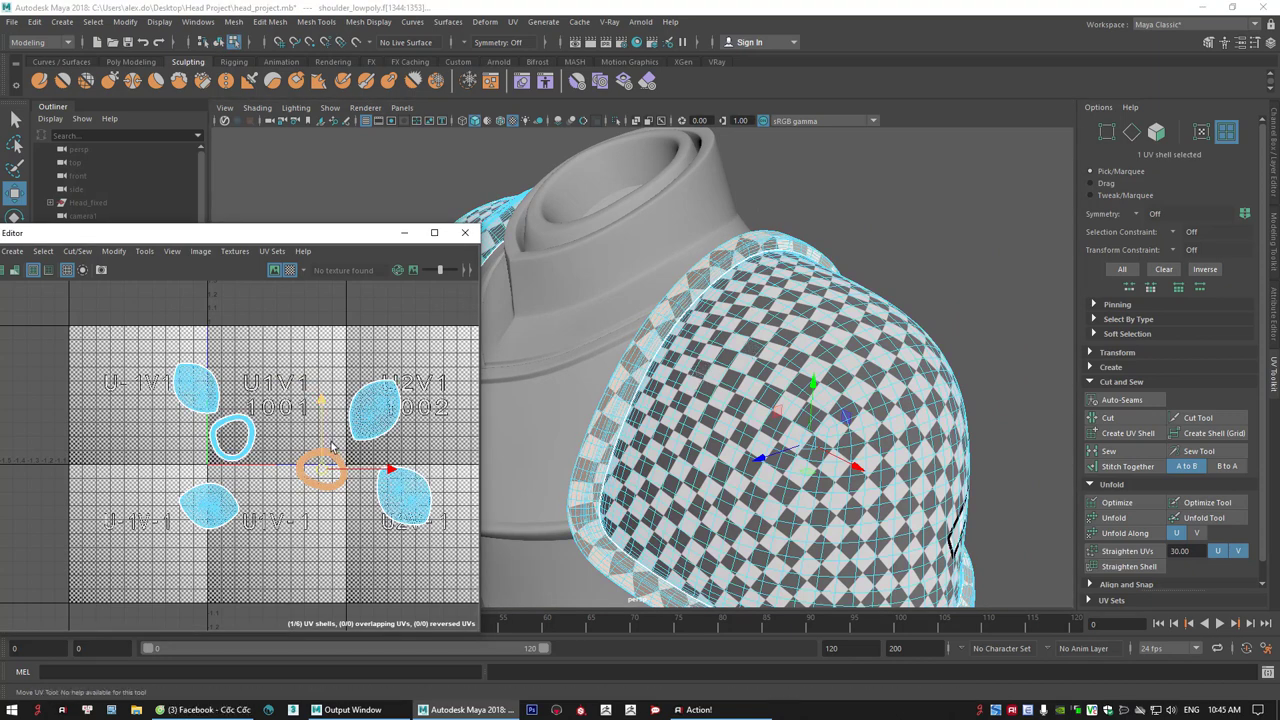
key("r")
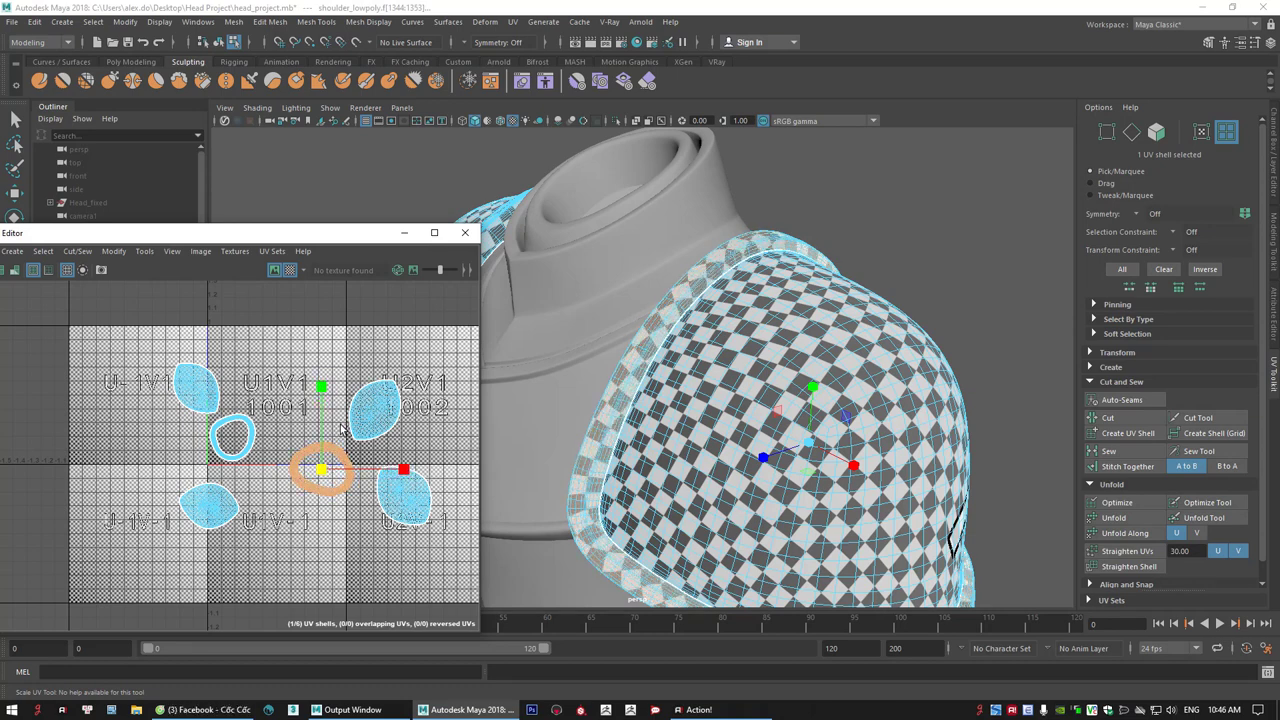
- Scale up the opposite rim's UV shell and compare the checker pattern across both shoulder pads
left_click_drag(600, 400, 547, 409, "alt")
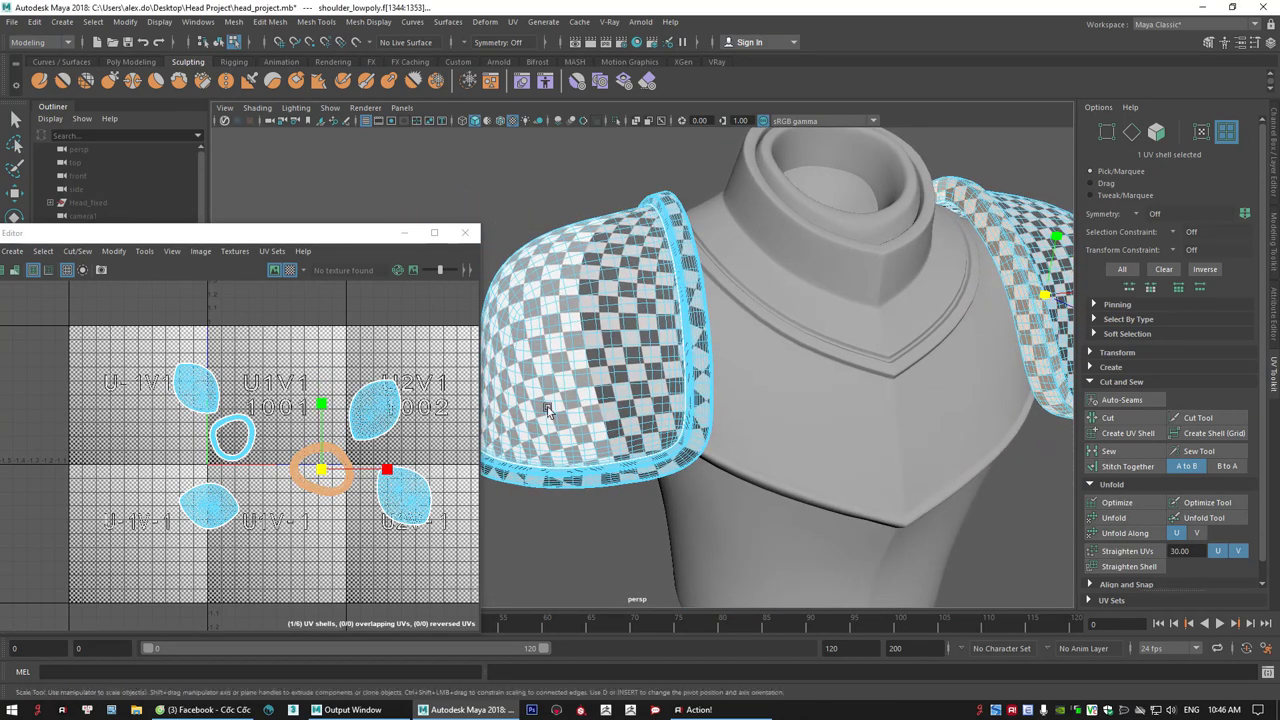
left_click(233, 437)
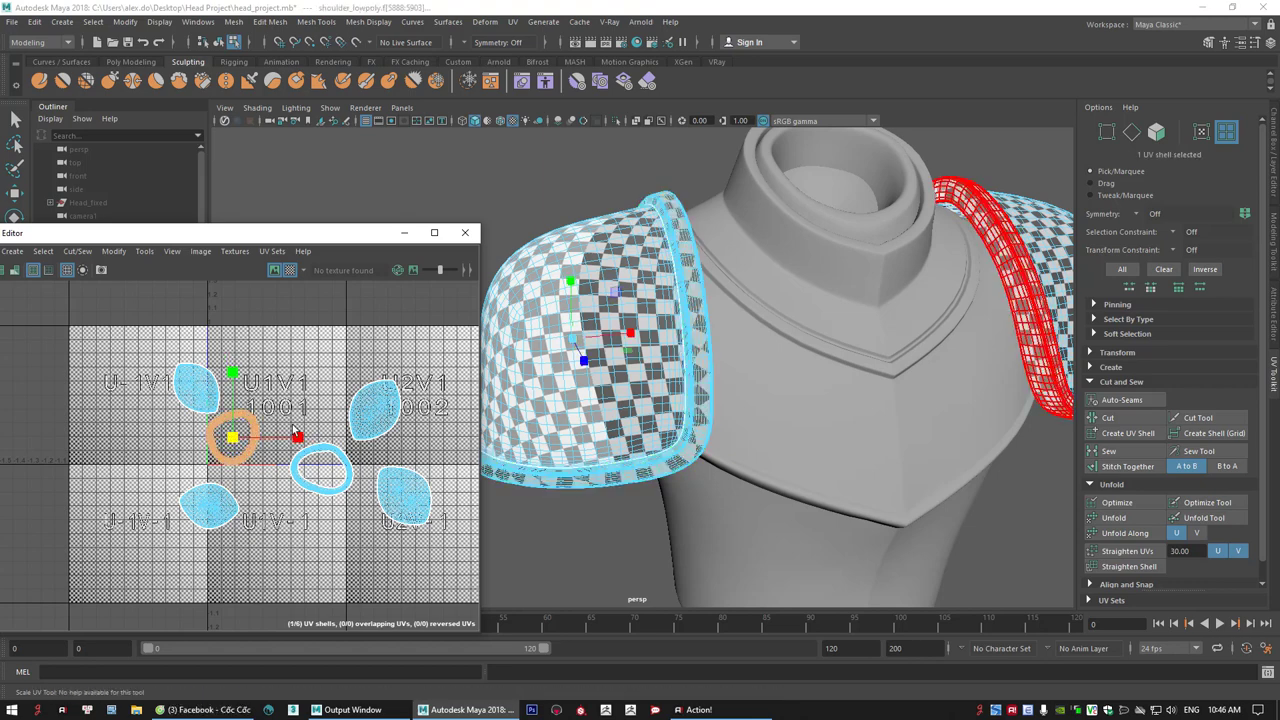
left_click_drag(899, 376, 887, 384, "alt")
scroll(887, 384, "down", 3)
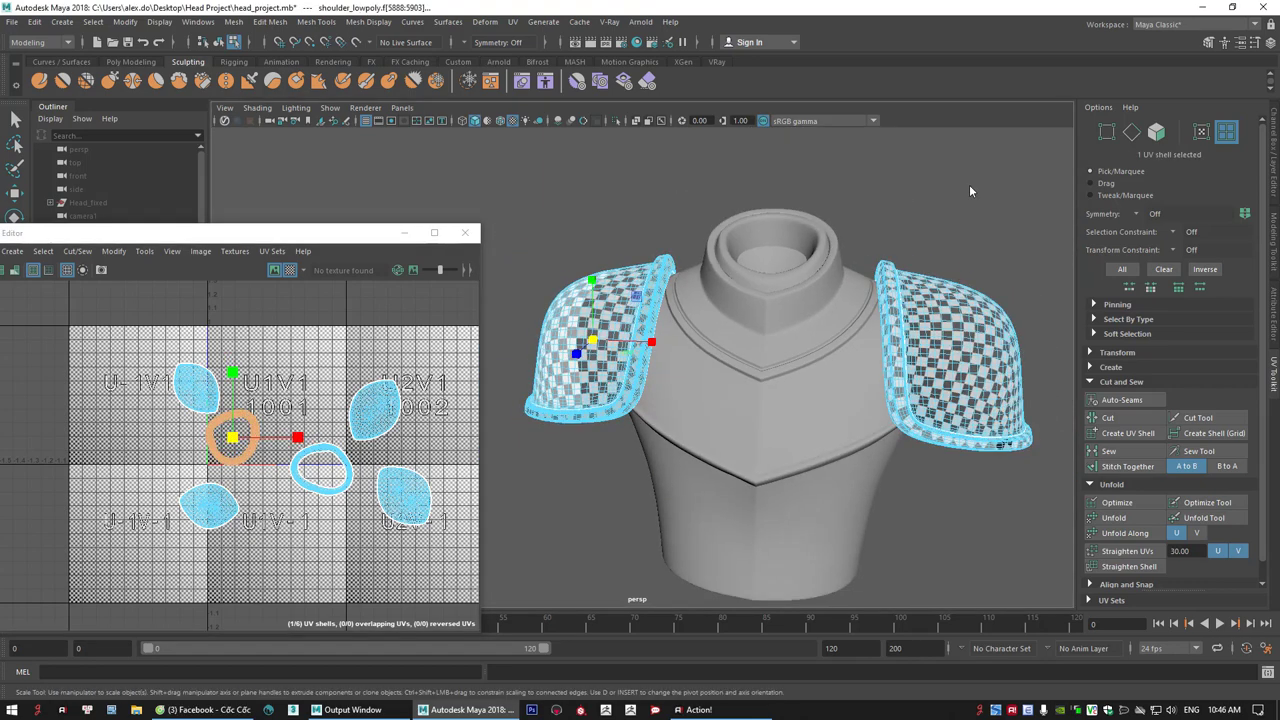
- Return to object selection, close the UV Editor, and select and isolate the body mesh
right_click_drag(969, 184, 1031, 154)
left_click(1031, 154)
left_click(469, 232)
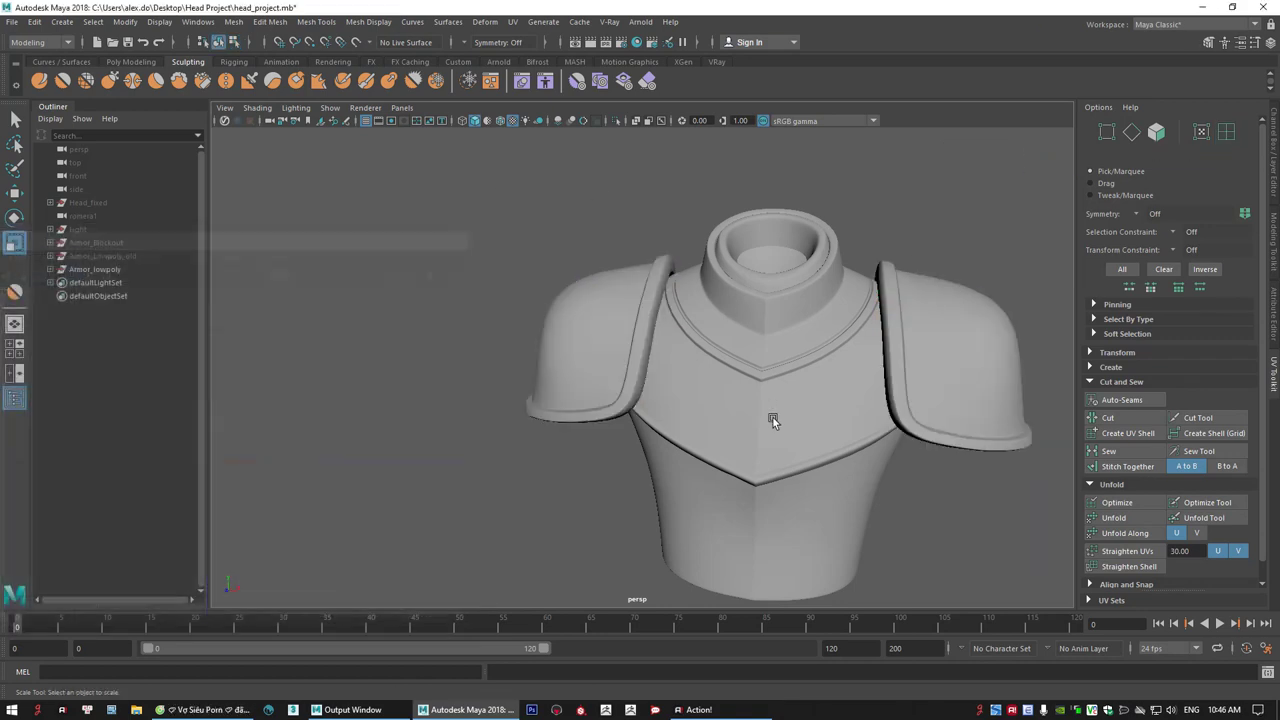
left_click(772, 416)
left_click_drag(772, 416, 607, 155, "alt")
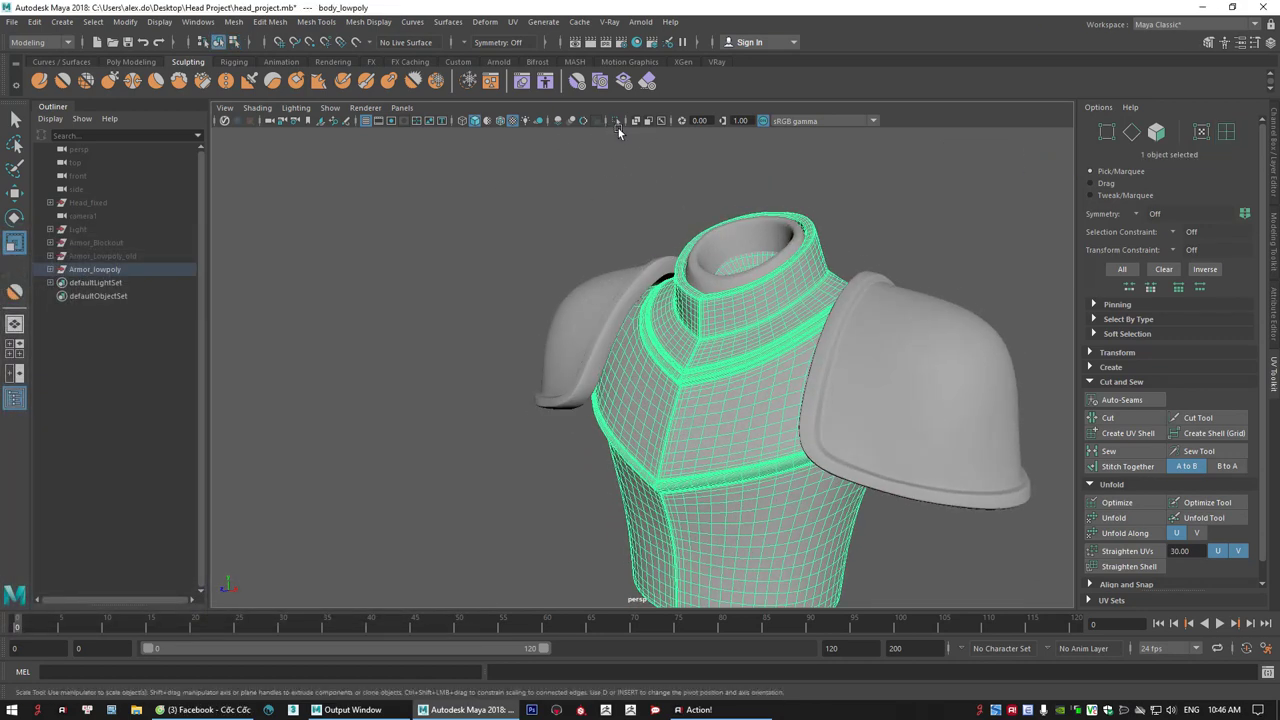
left_click_drag(549, 37, 603, 133, "alt")
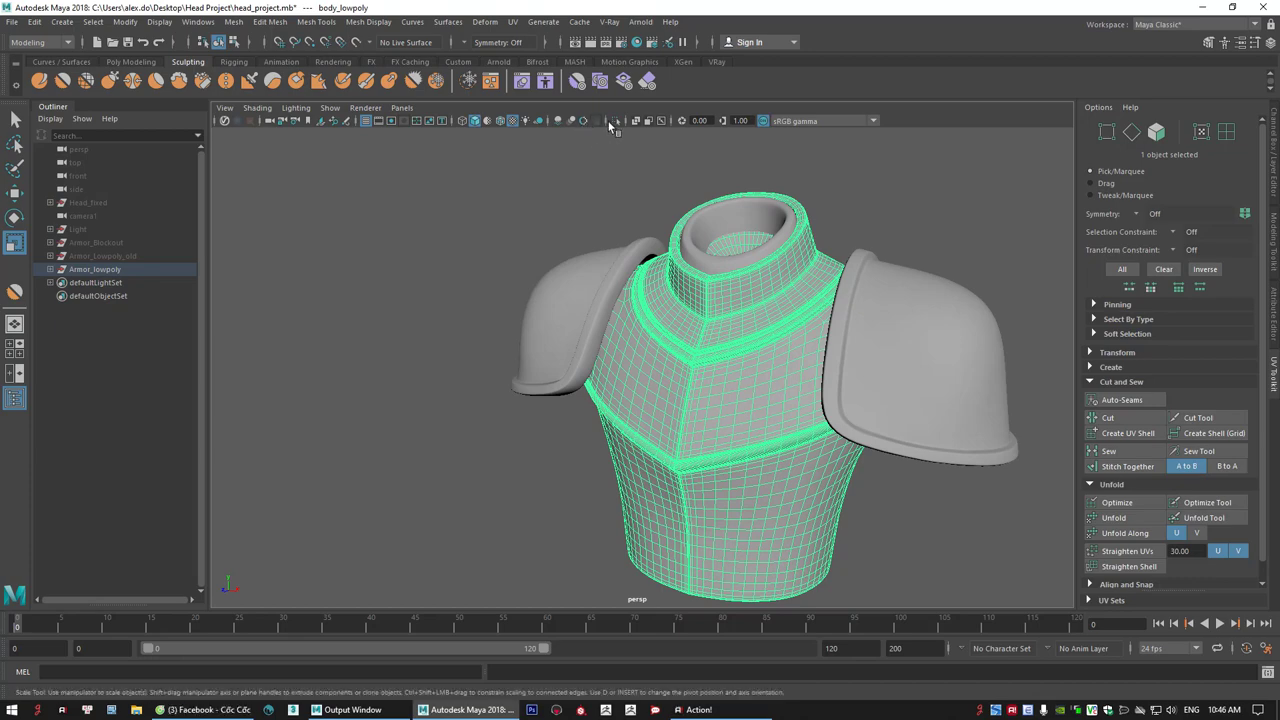
left_click(615, 121)
- Open the UV Editor for the body, frame its UVs and turn off the checker map
left_click(512, 22)
left_click(518, 48)
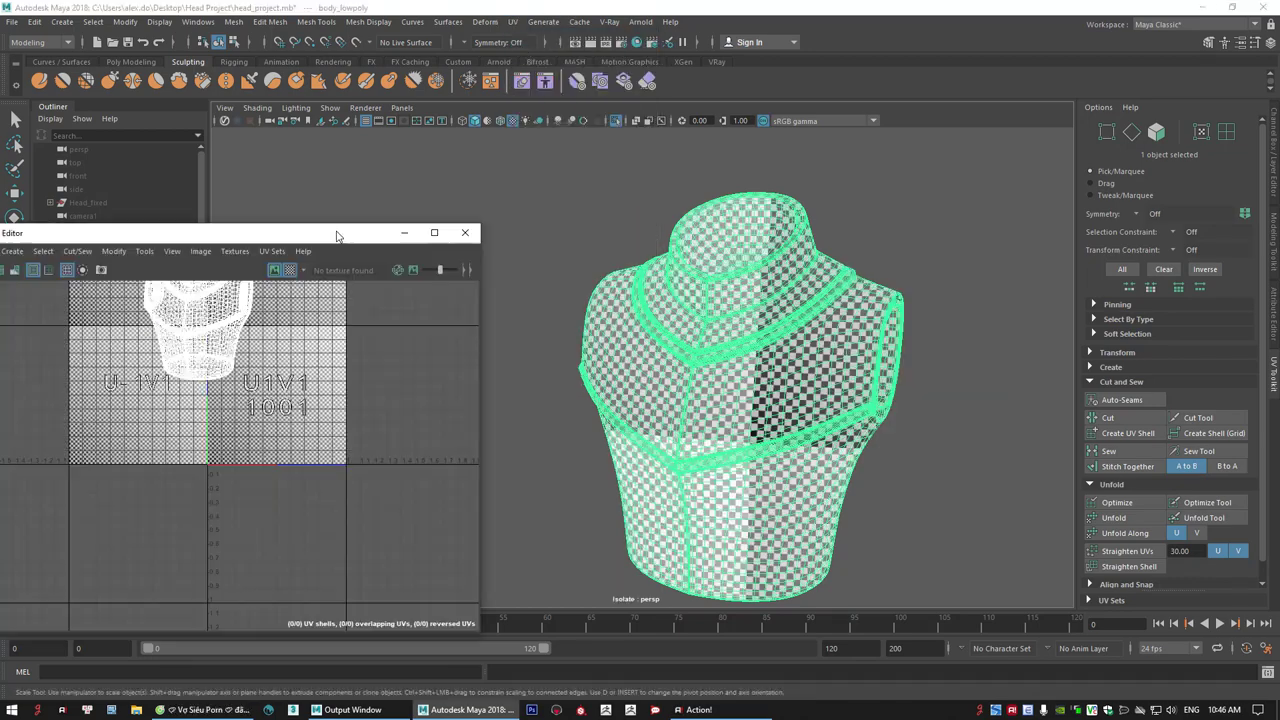
key("f")
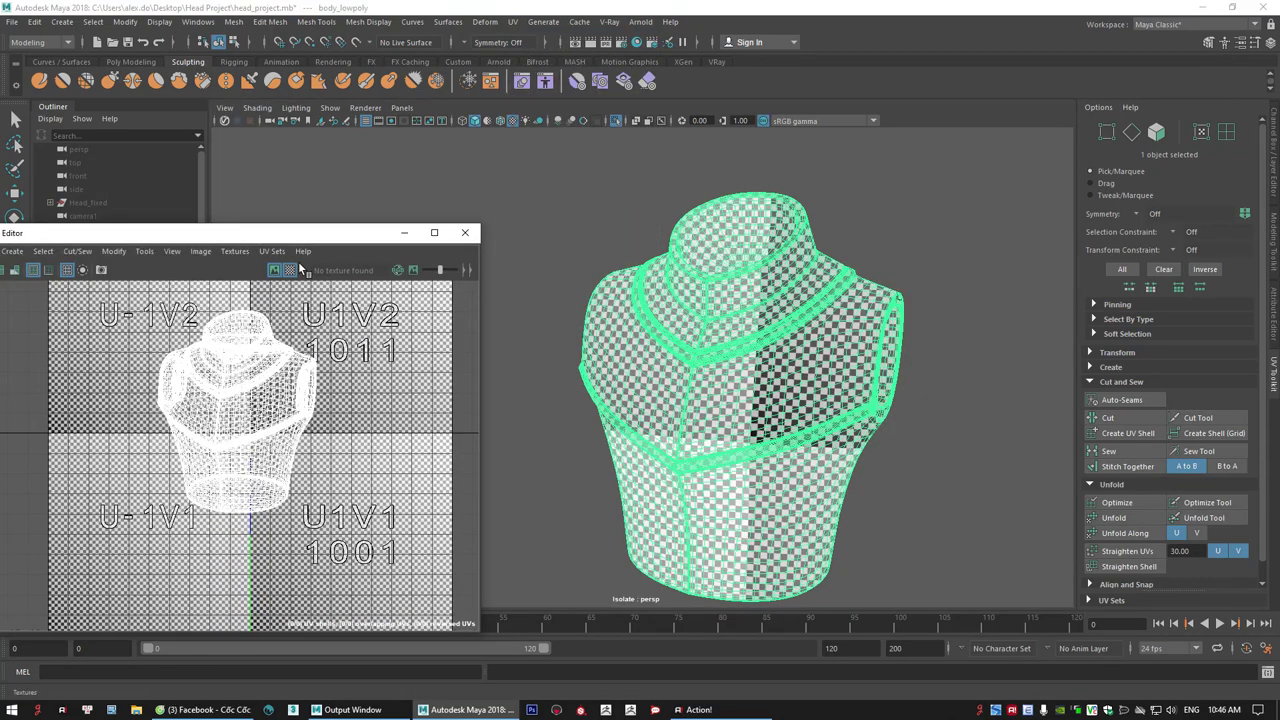
left_click(290, 270)
- Select the full edge loop around the base of the body's collar and cut the UVs along it
scroll(320, 368, "up", 2)
left_click_drag(800, 286, 654, 351, "alt")
scroll(782, 401, "up", 5)
right_click_drag(692, 271, 692, 232)
left_click_drag(812, 515, 815, 457, "alt")
scroll(815, 457, "up", 3)
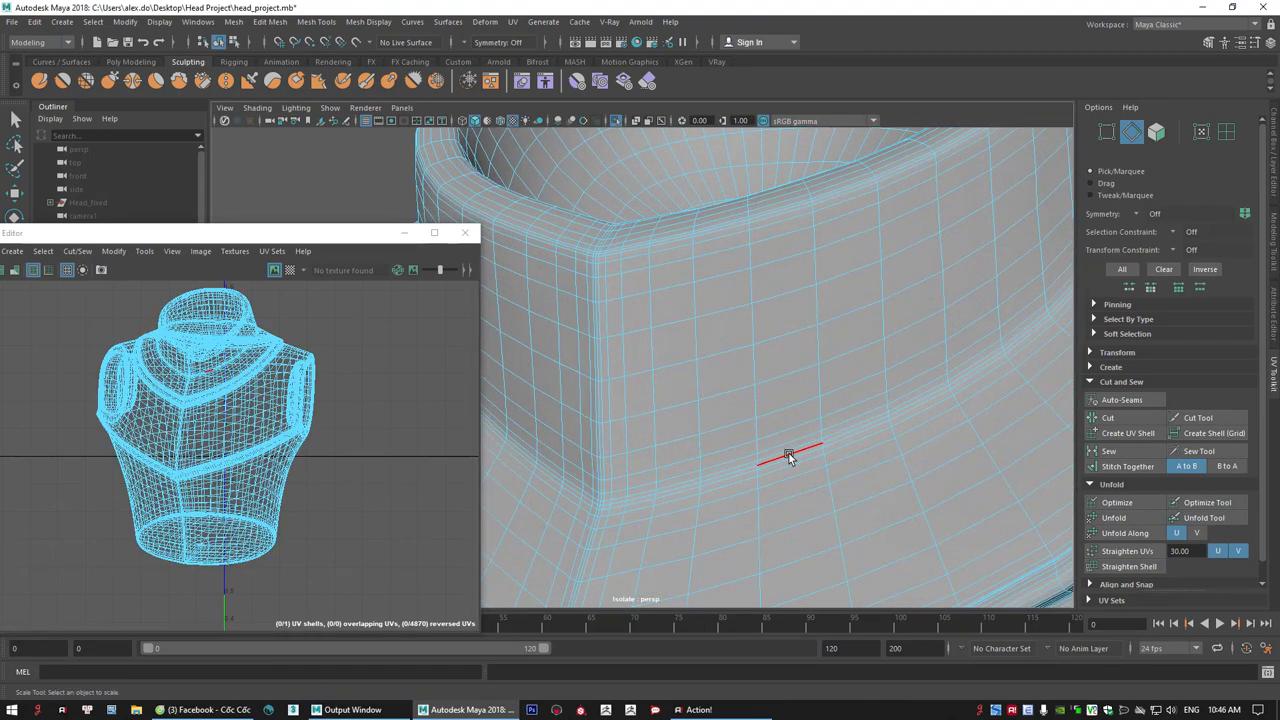
double_click(788, 452)
key("q")
left_click_drag(877, 410, 489, 437, "alt")
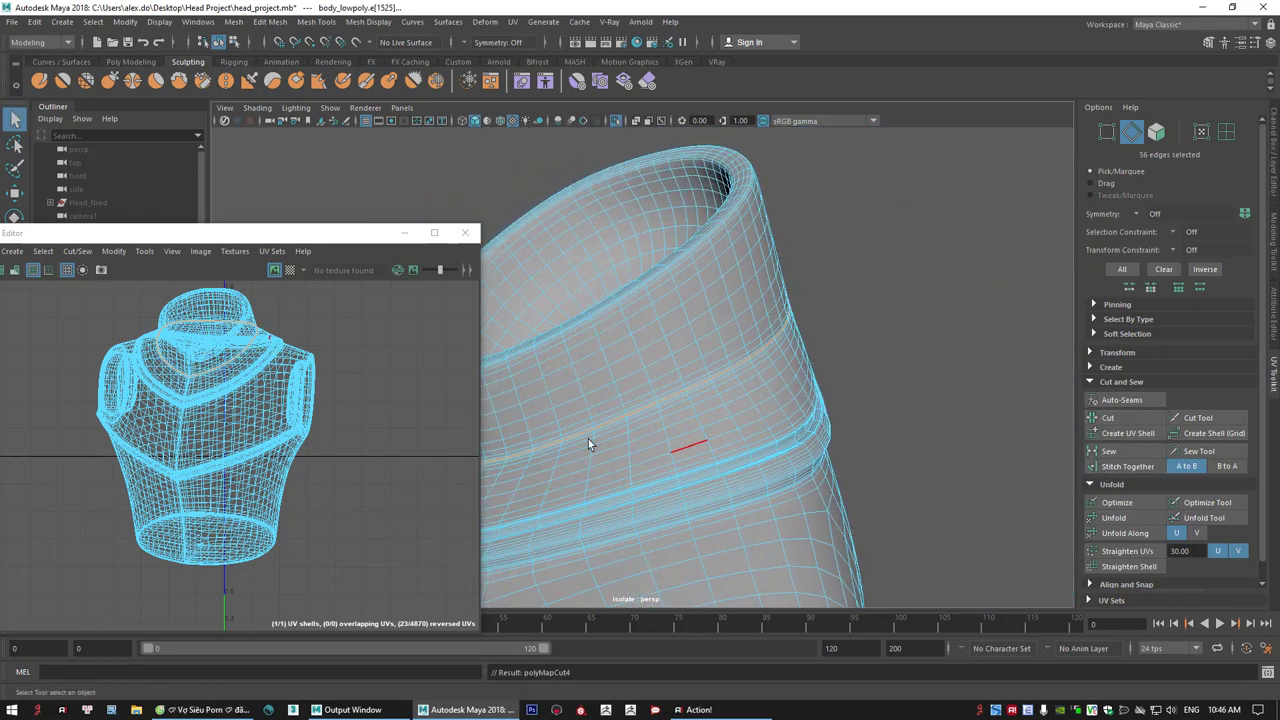
- Select the inner edge loop around the collar's opening and cut the UVs along it
left_click_drag(816, 344, 923, 360, "alt")
middle_click_drag(743, 249, 717, 341, "alt")
right_click_drag(717, 341, 866, 358, "alt")
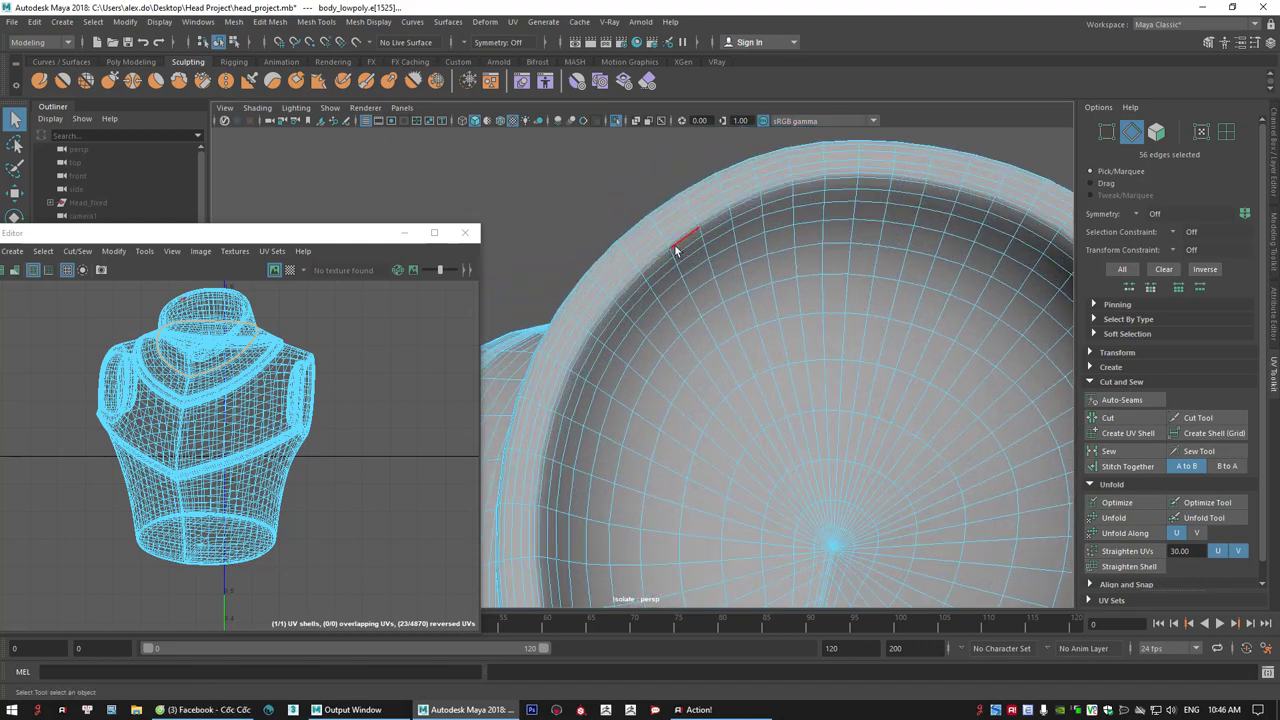
double_click(676, 240)
scroll(724, 307, "down", 3)
left_click_drag(724, 307, 722, 325, "alt")
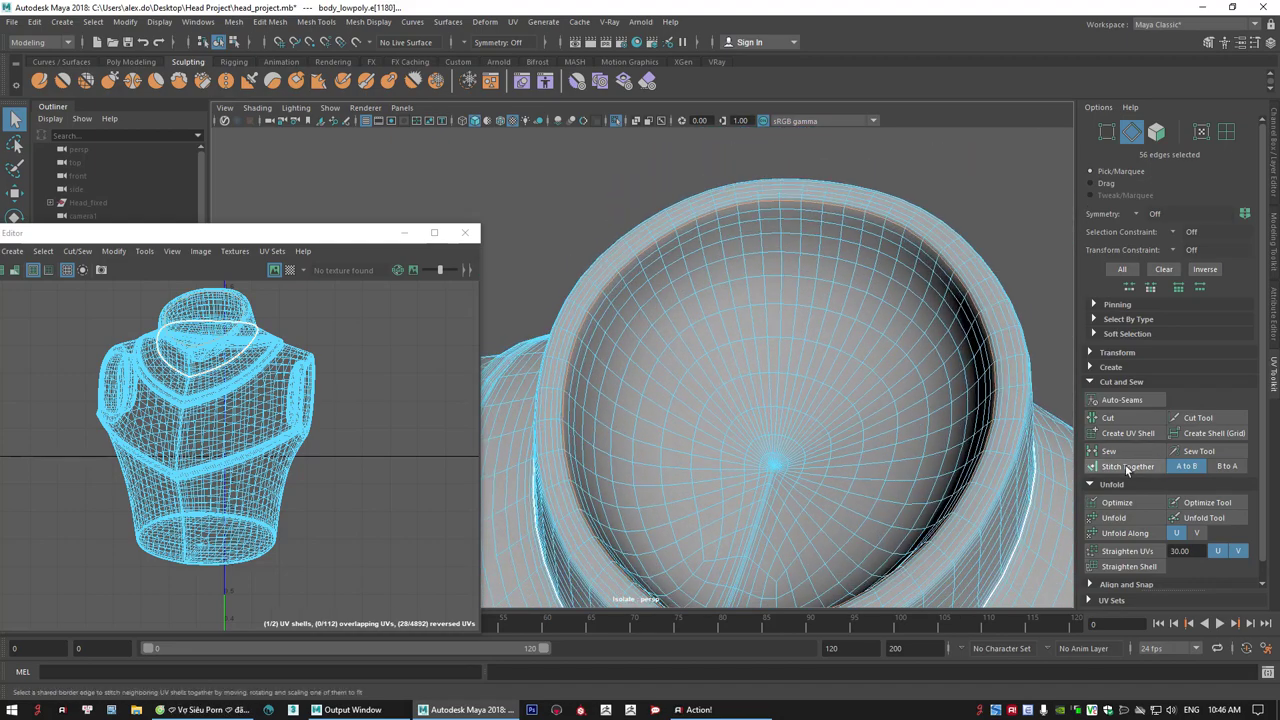
scroll(276, 437, "down", 1)
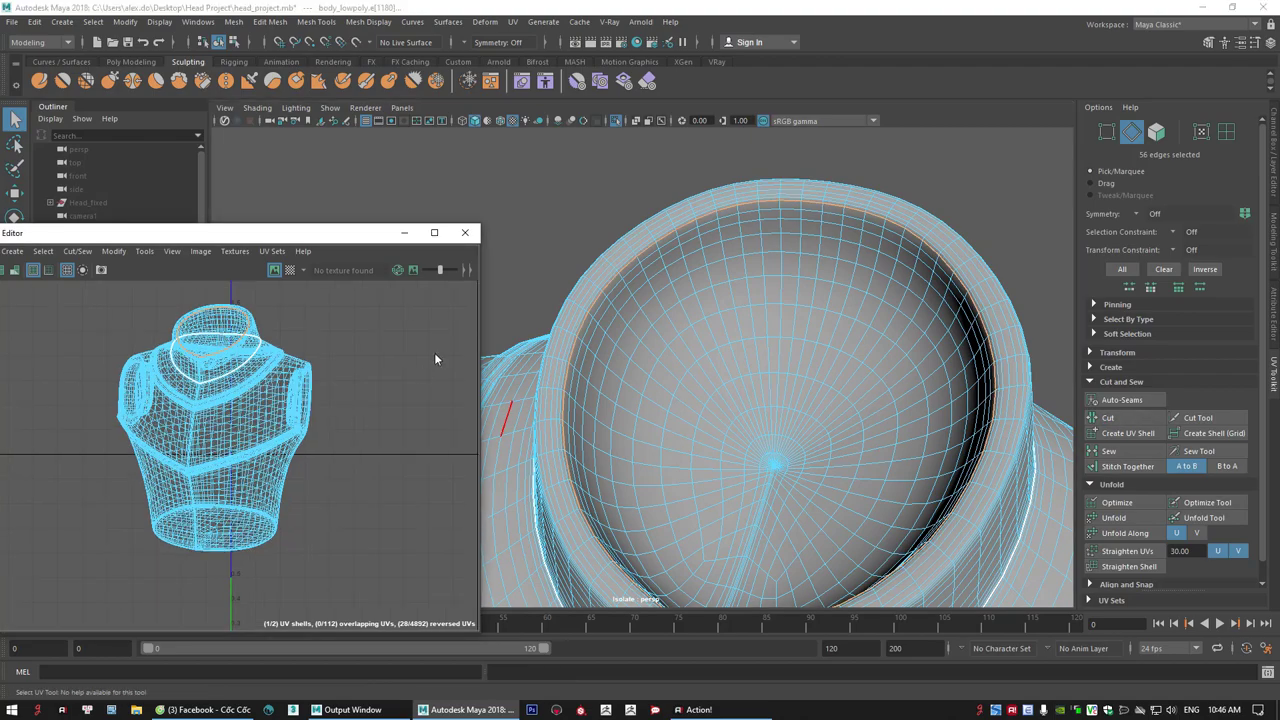
- Move the collar band's UV shell and the inner neck's UV shell away from the torso shell
right_click_drag(432, 358, 322, 312)
left_click(210, 330)
key("w")
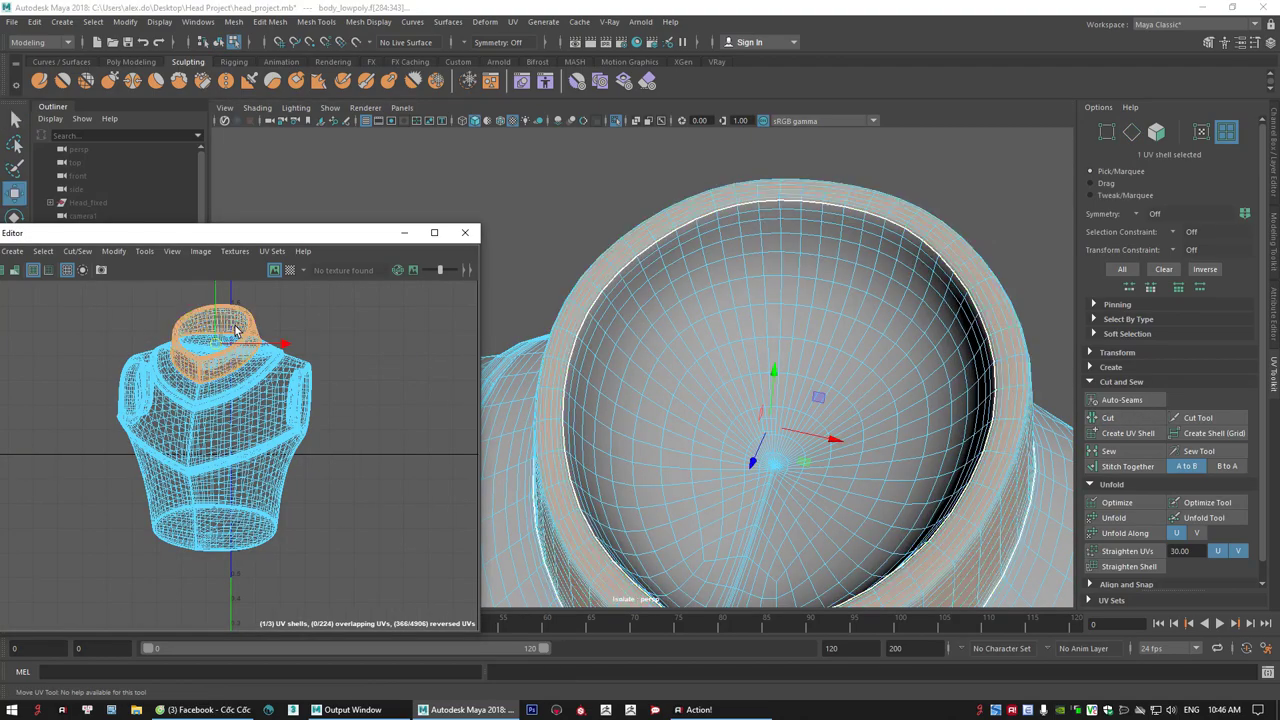
left_click_drag(212, 343, 376, 326)
left_click(220, 323)
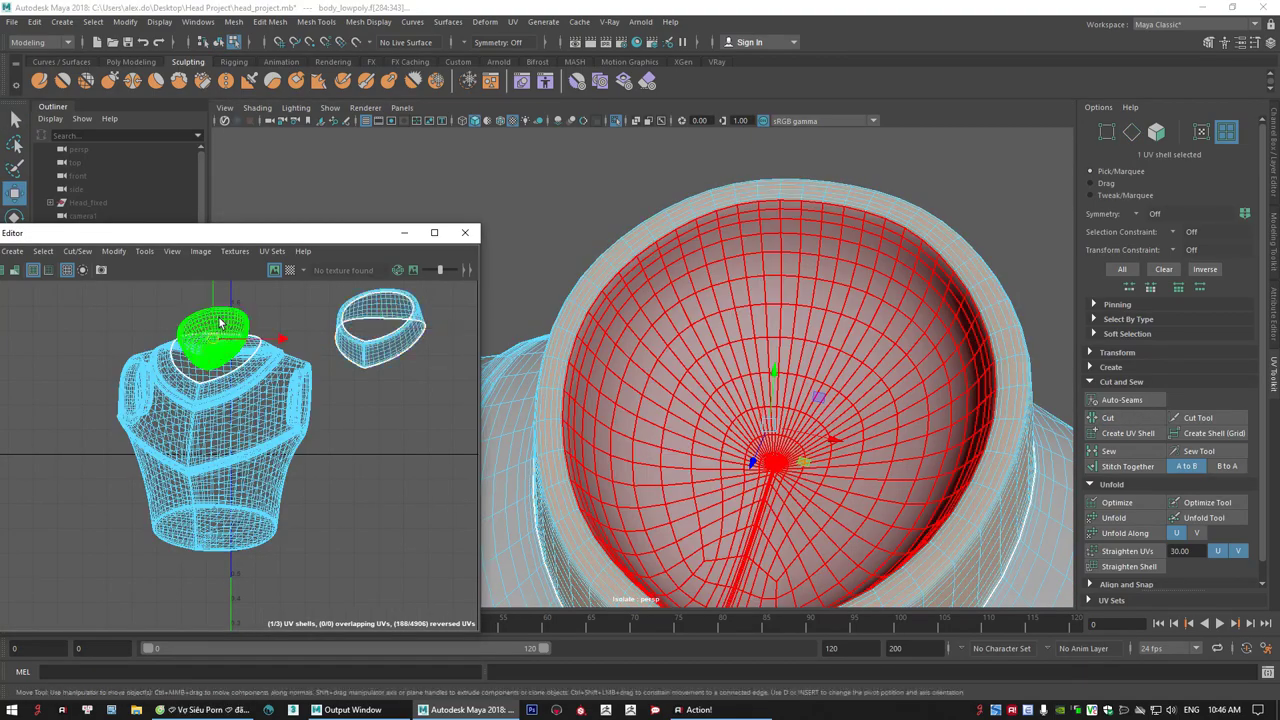
middle_click_drag(250, 349, 228, 388, "alt")
left_click_drag(189, 377, 301, 305)
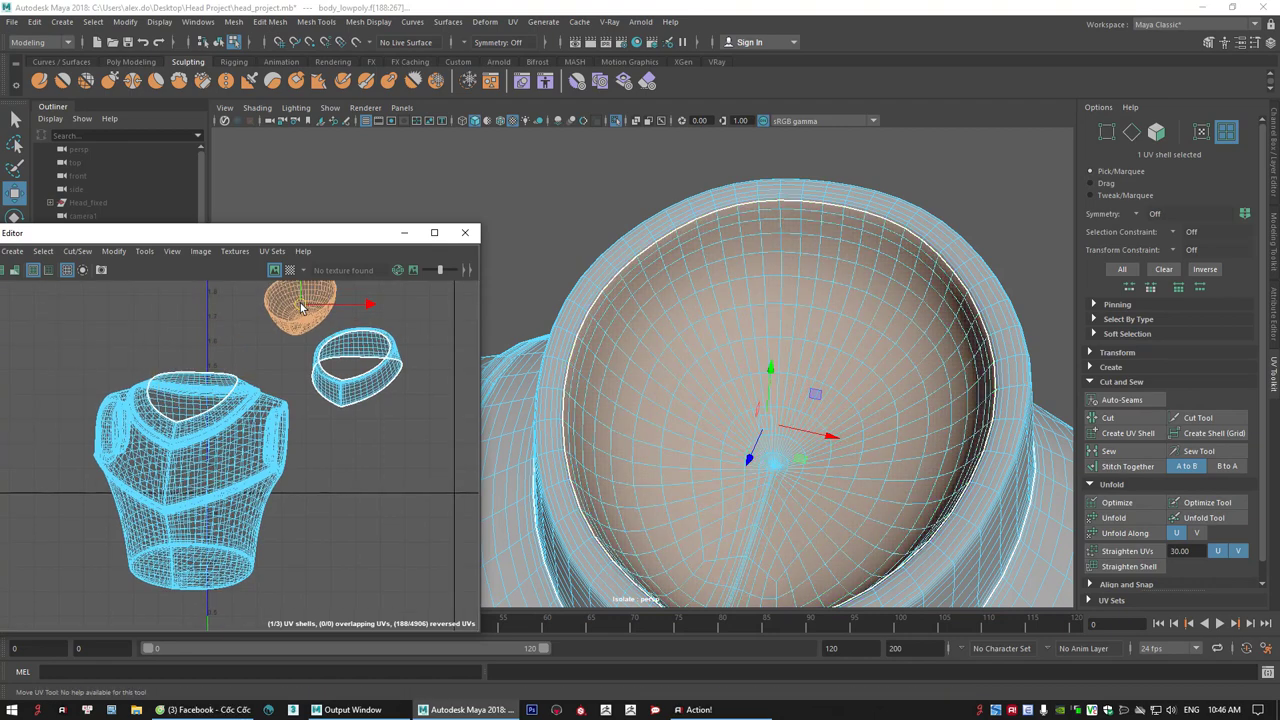
left_click(361, 389)
- Select the outer edge loop around one armhole of the body and cut the UVs along it
left_click_drag(814, 402, 754, 391, "alt")
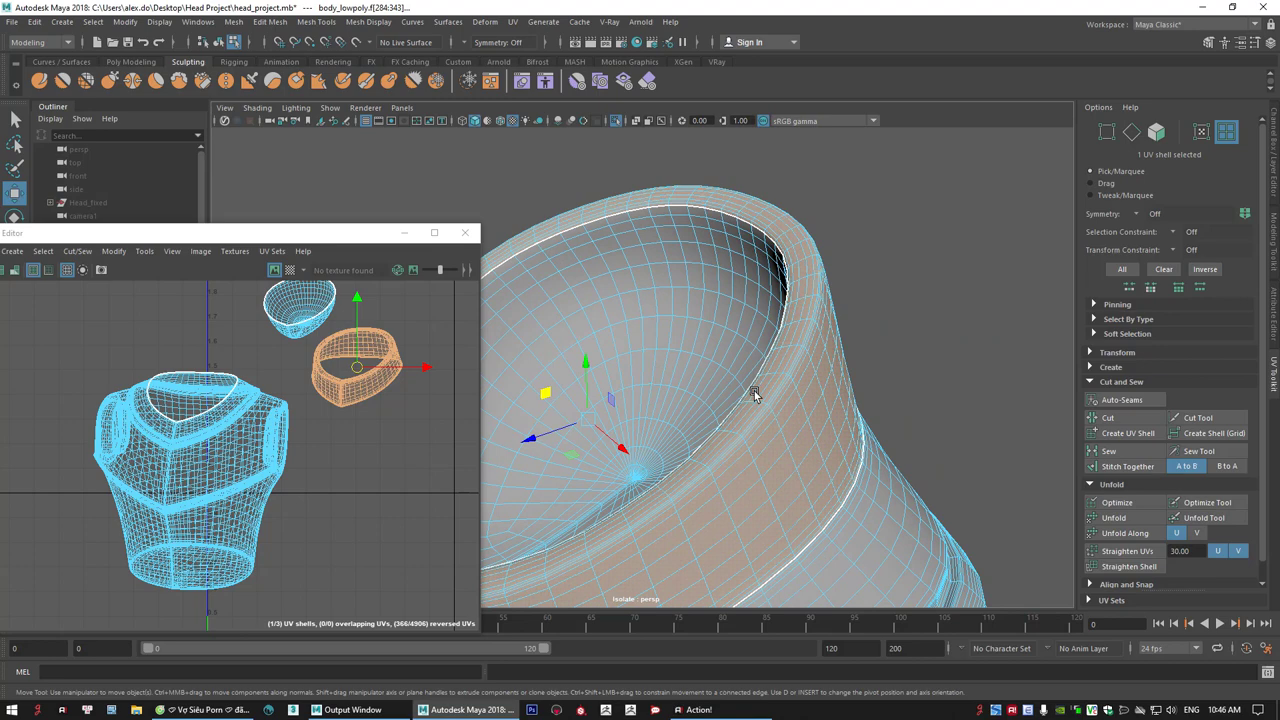
right_click_drag(823, 425, 694, 486, "alt")
middle_click_drag(694, 486, 699, 335, "alt")
right_click_drag(699, 335, 849, 457, "alt")
left_click_drag(849, 457, 720, 385, "alt")
right_click_drag(712, 271, 712, 232)
left_click_drag(695, 263, 690, 274, "alt")
key("q")
right_click_drag(737, 352, 674, 361, "alt")
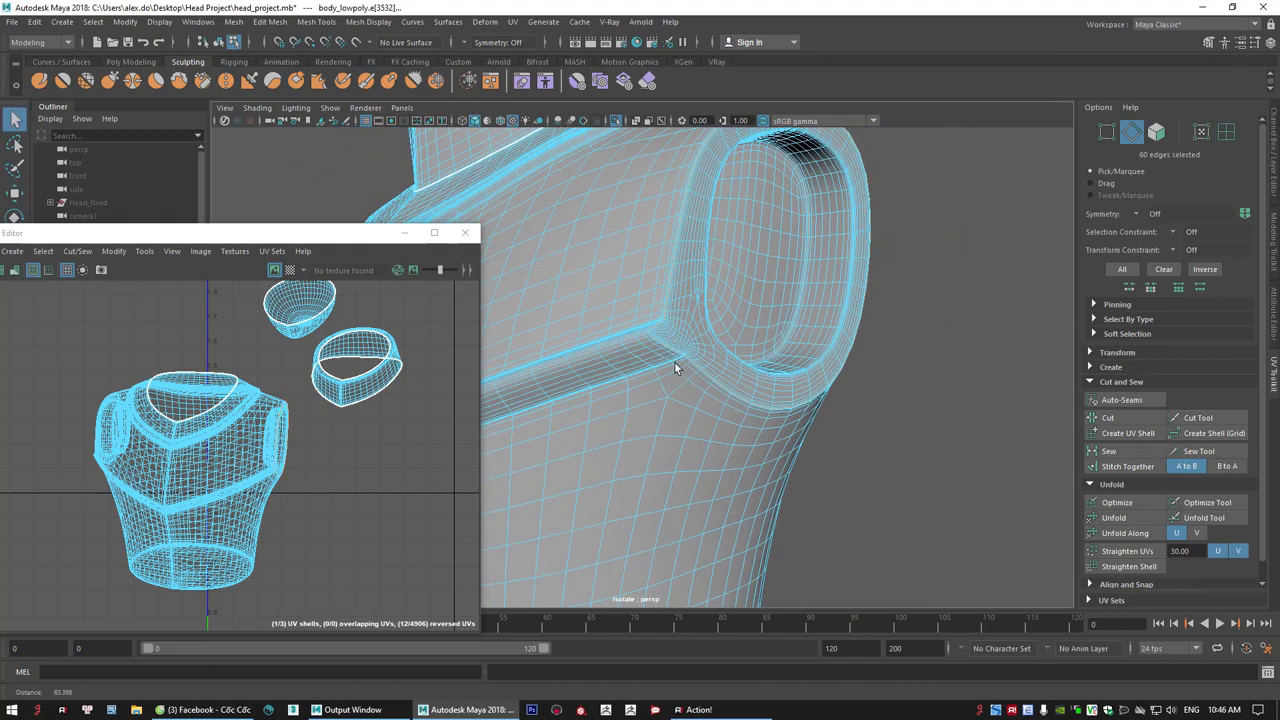
left_click_drag(674, 361, 700, 345, "alt")
- Select the matching outer edge loop around the opposite armhole and cut the UVs along it
left_click_drag(686, 390, 1001, 371, "alt")
right_click_drag(690, 330, 792, 298, "alt")
left_click(749, 238)
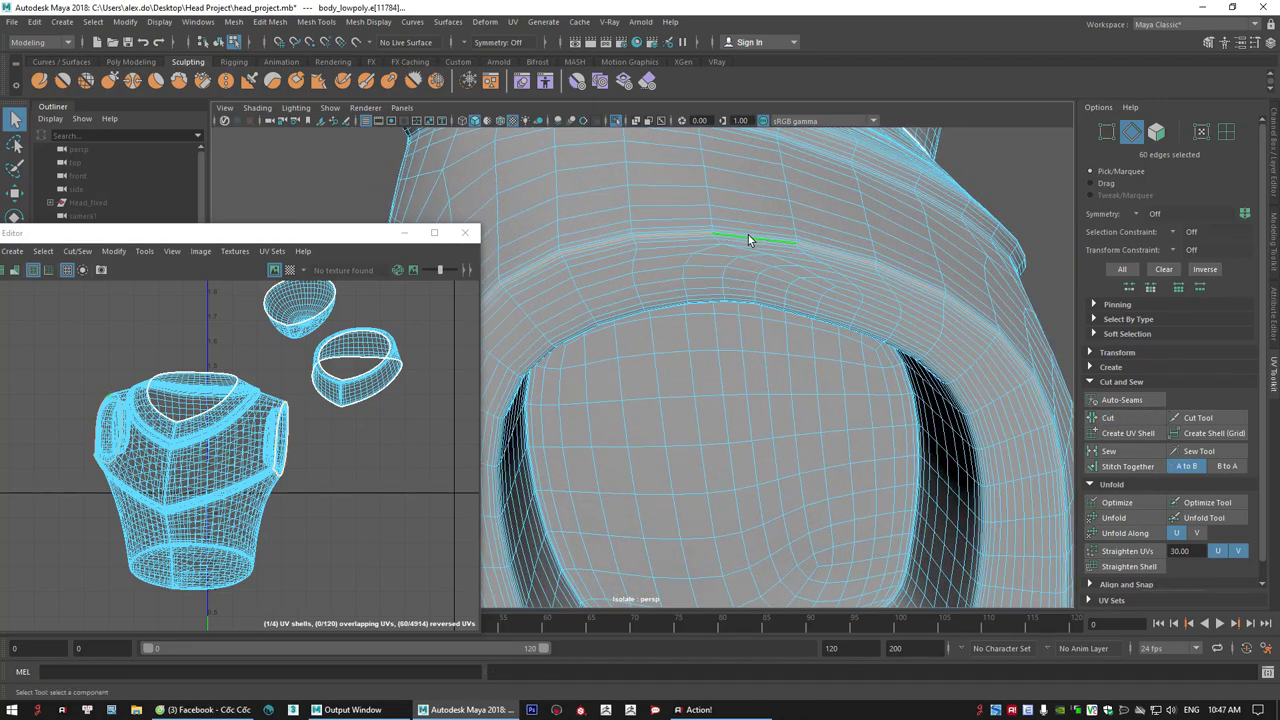
left_click_drag(748, 237, 771, 316, "alt")
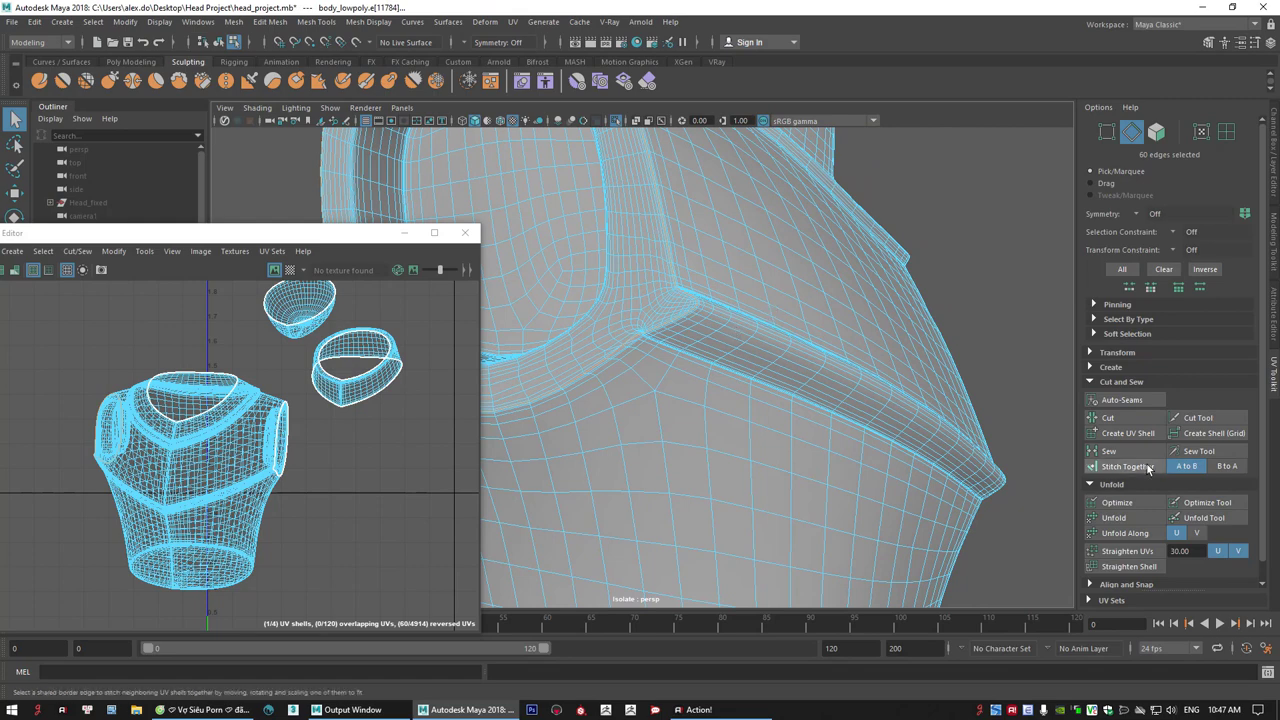
left_click_drag(765, 400, 698, 442, "alt")
middle_click_drag(618, 388, 694, 404, "alt")
right_click_drag(694, 404, 723, 444, "alt")
mouse_move(610, 397)
right_mouse_down("alt")
mouse_move(683, 434)
mouse_move(581, 412)
mouse_move(593, 411)
right_mouse_up("alt")
middle_click_drag(593, 411, 668, 384, "alt")
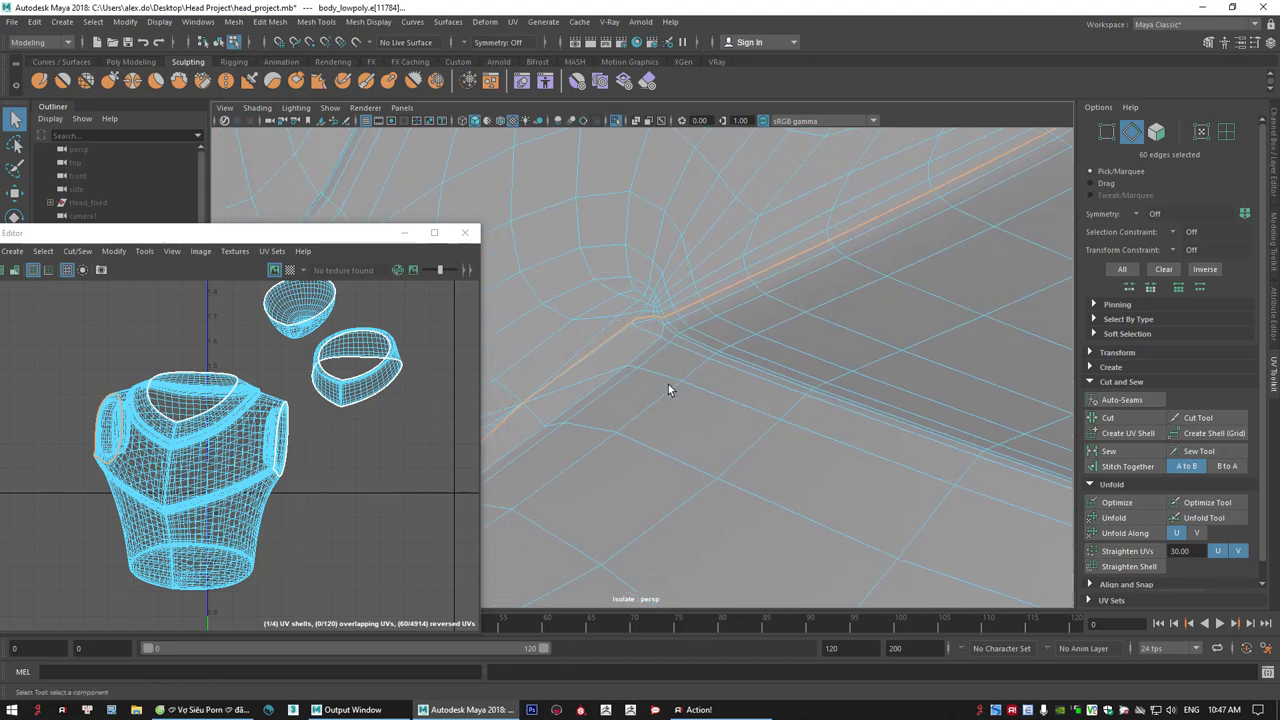
- Select the edge loop along the chest ridge's lower side, deselect the stray edge at the armhole corner, and cut the UVs
left_click(688, 341)
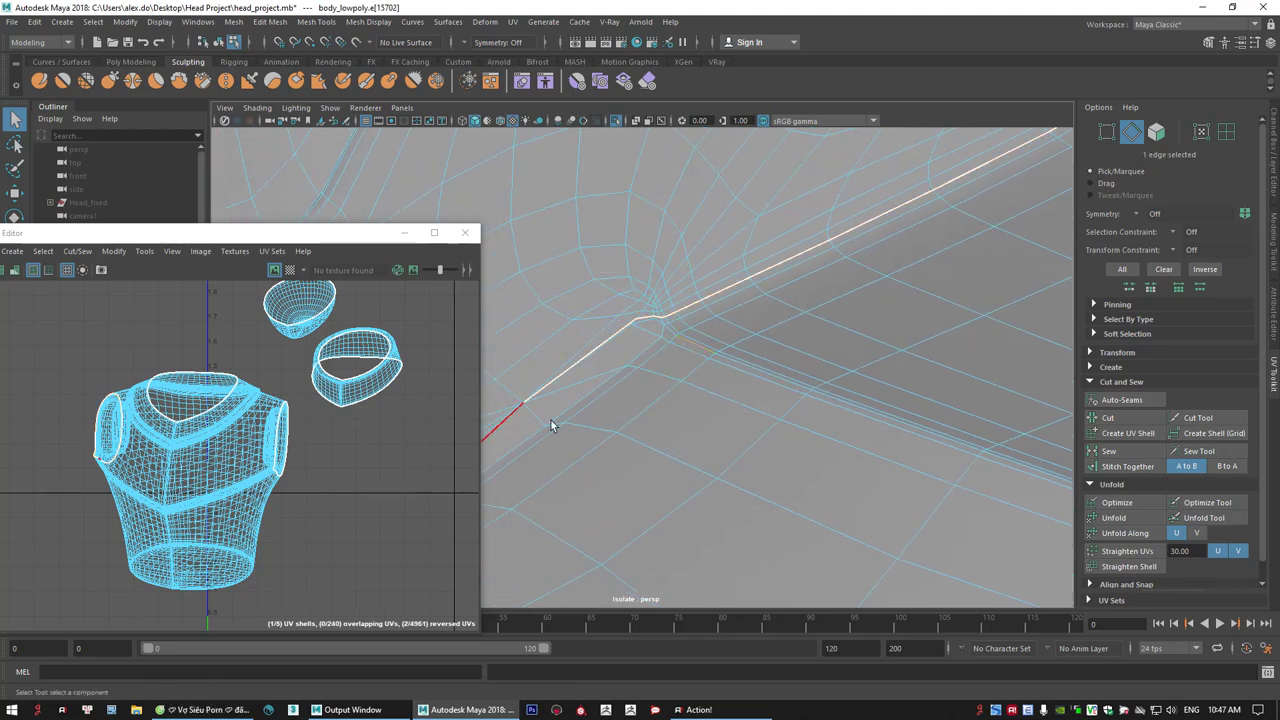
scroll(362, 404, "up", 10)
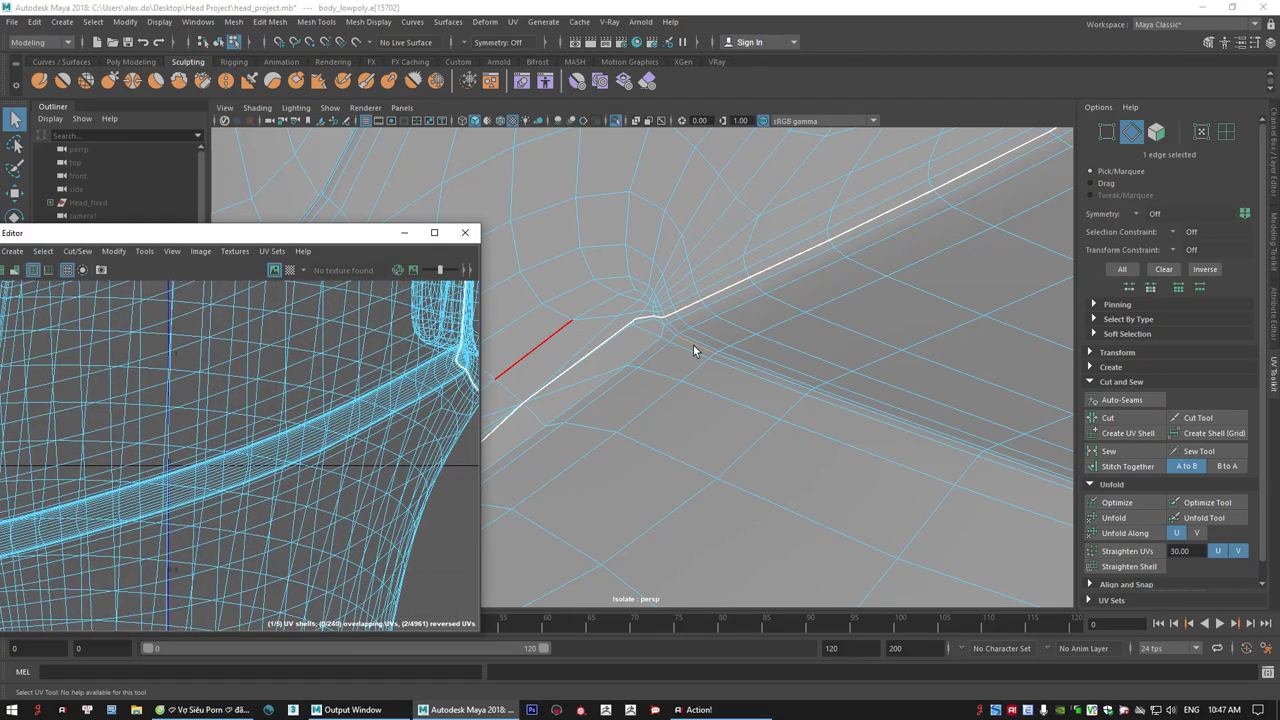
double_click(693, 343)
scroll(580, 292, "down", 5)
left_click_drag(580, 292, 580, 337, "alt")
middle_click_drag(580, 337, 650, 340, "alt")
right_click_drag(660, 345, 809, 420, "alt")
left_click_drag(610, 385, 656, 366, "alt")
middle_click_drag(656, 366, 663, 425, "alt")
right_click_drag(665, 360, 741, 421, "alt")
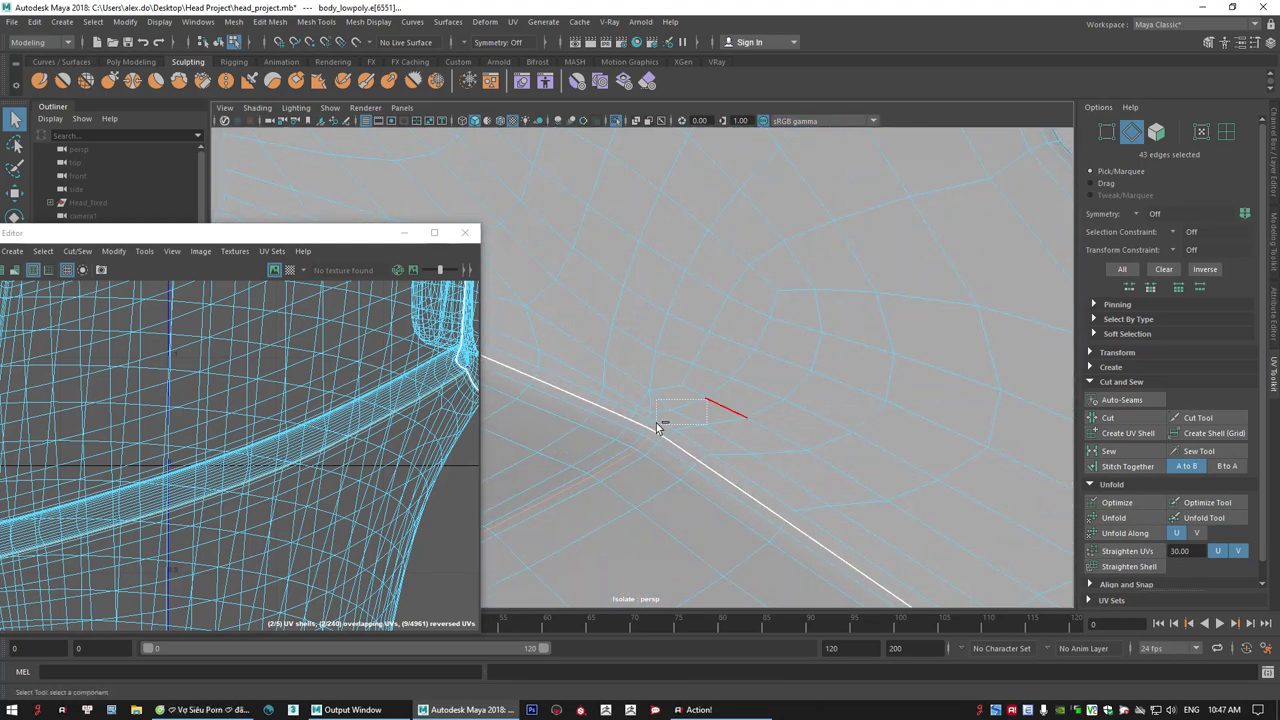
right_click_drag(826, 398, 936, 378, "alt")
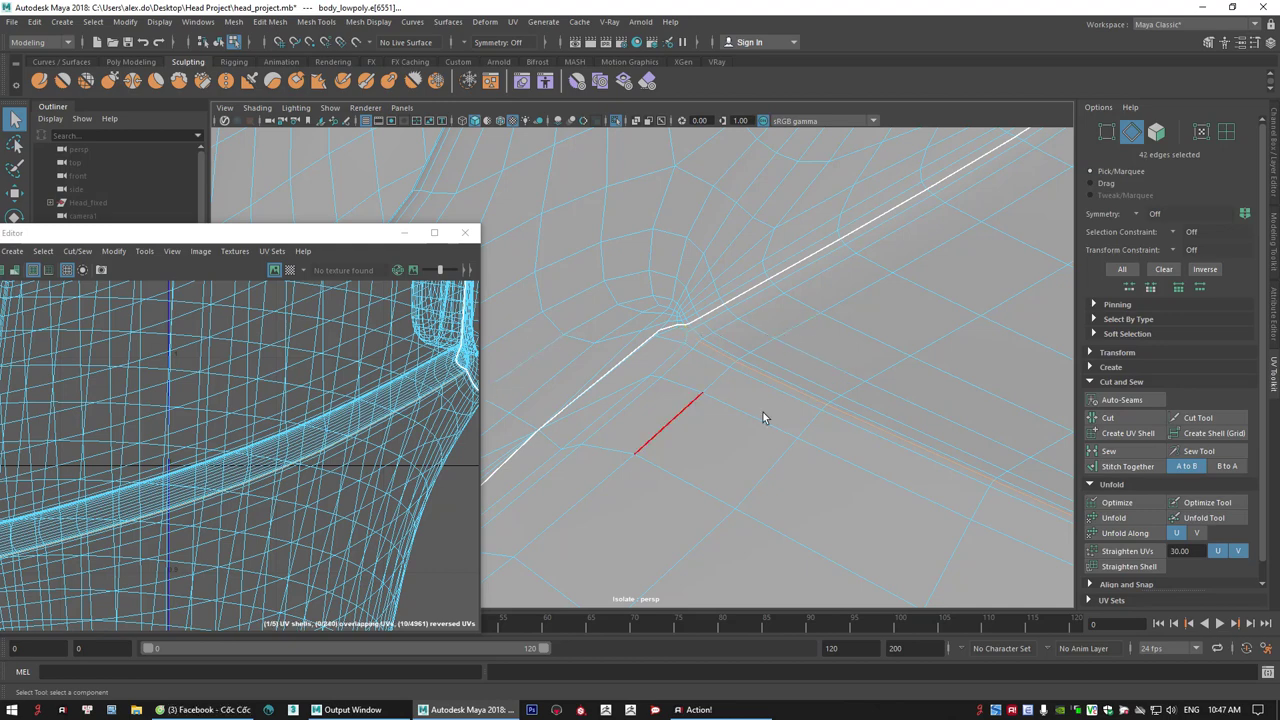
scroll(268, 392, "down", 4)
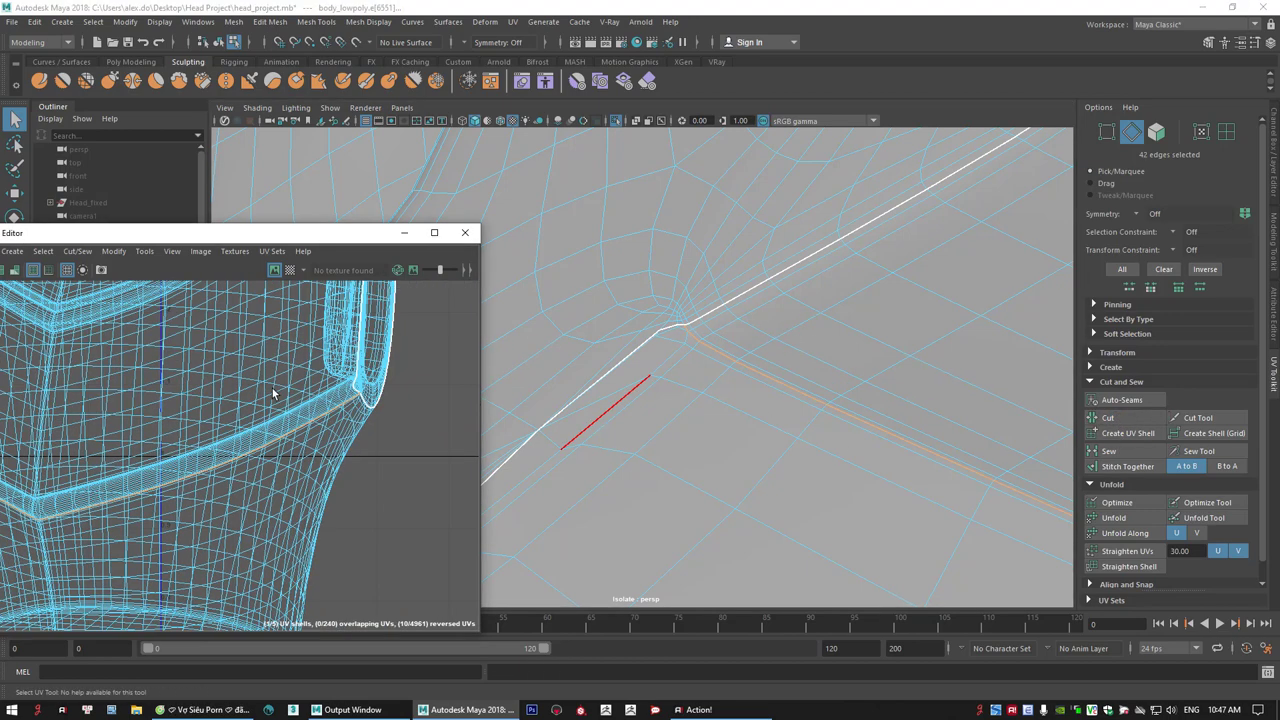
- Select the edge loop along the lower side of the neckline trim and cut the UVs along it
left_click_drag(647, 370, 694, 413, "alt")
right_click_drag(694, 413, 850, 410, "alt")
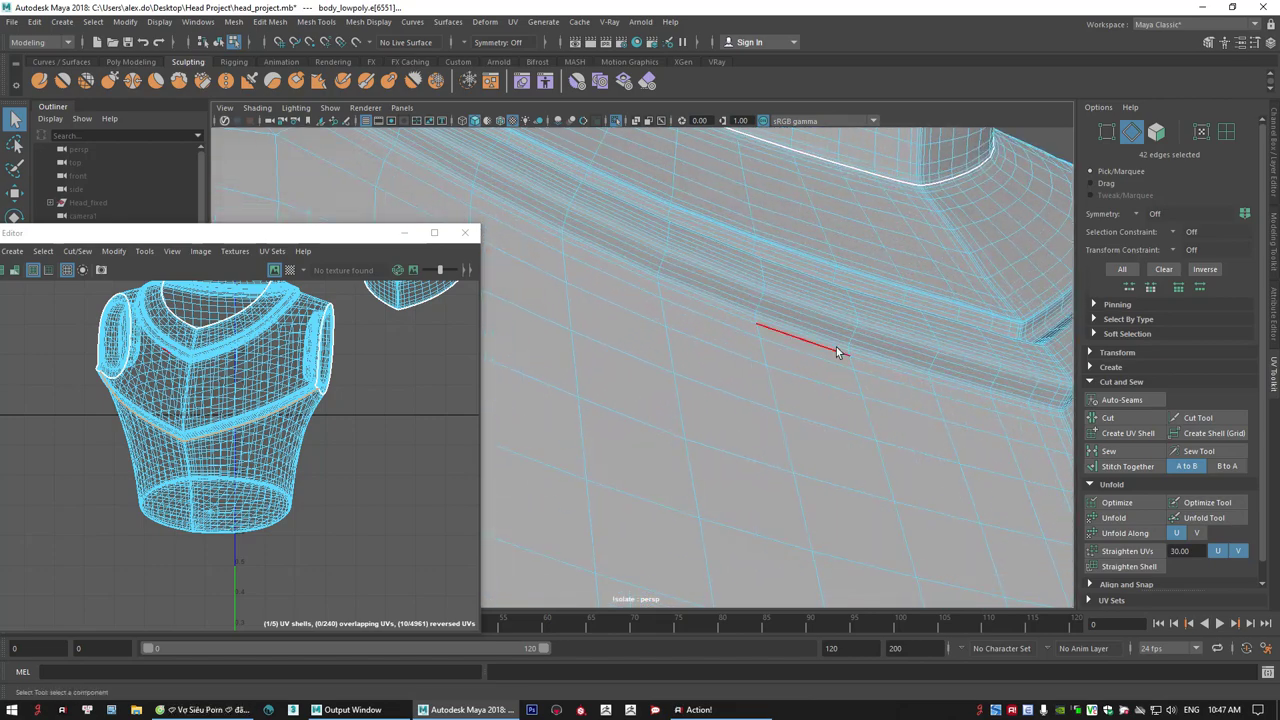
double_click(825, 340)
left_click_drag(576, 337, 710, 365, "alt")
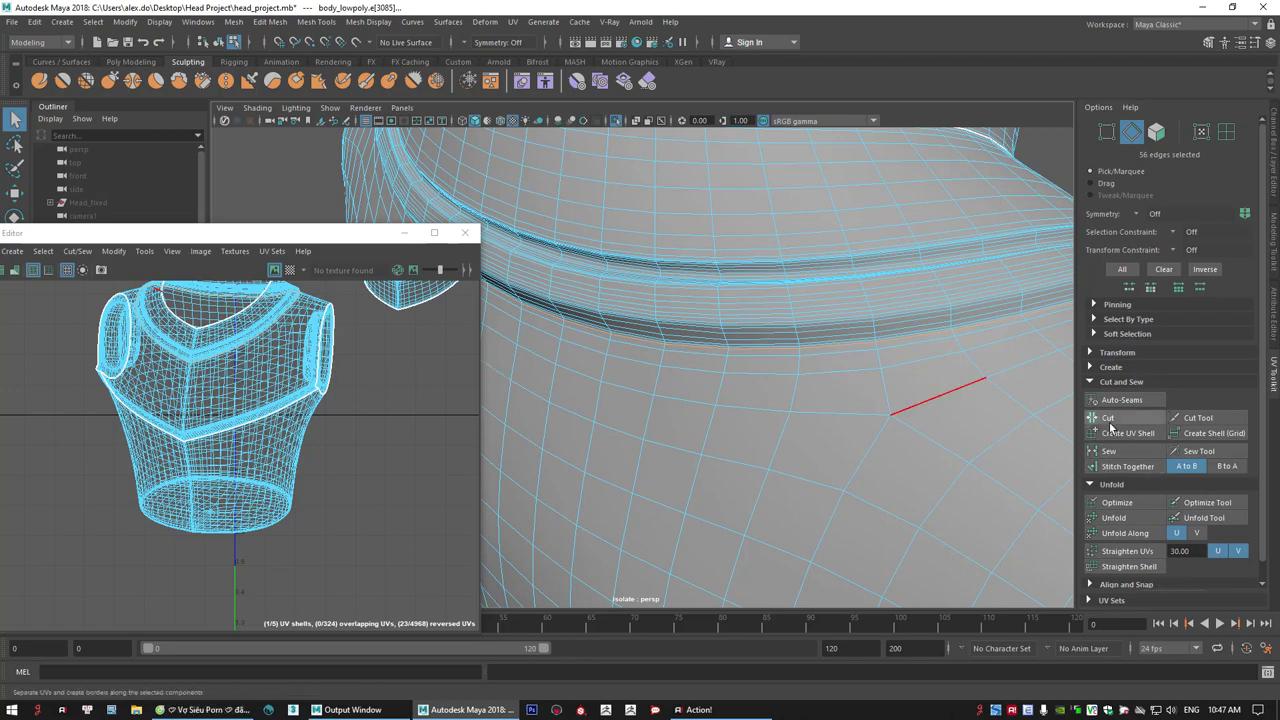
- Move the neckline UV shell above the torso and the torso shell below the two armhole shells, then clear the selection
middle_click_drag(369, 338, 366, 390, "alt")
right_click_drag(366, 390, 249, 373)
left_click(251, 353)
right_click_drag(347, 369, 237, 361, "alt")
key("w")
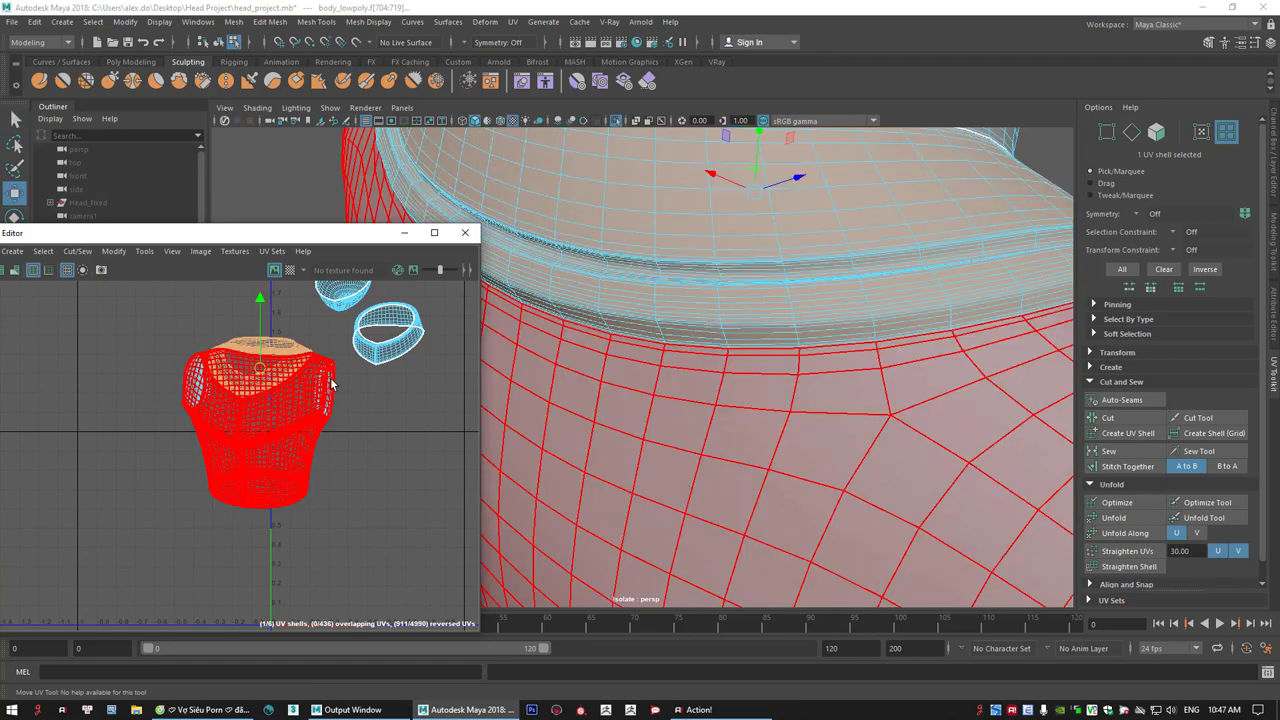
left_click_drag(260, 368, 172, 274)
left_click(266, 389)
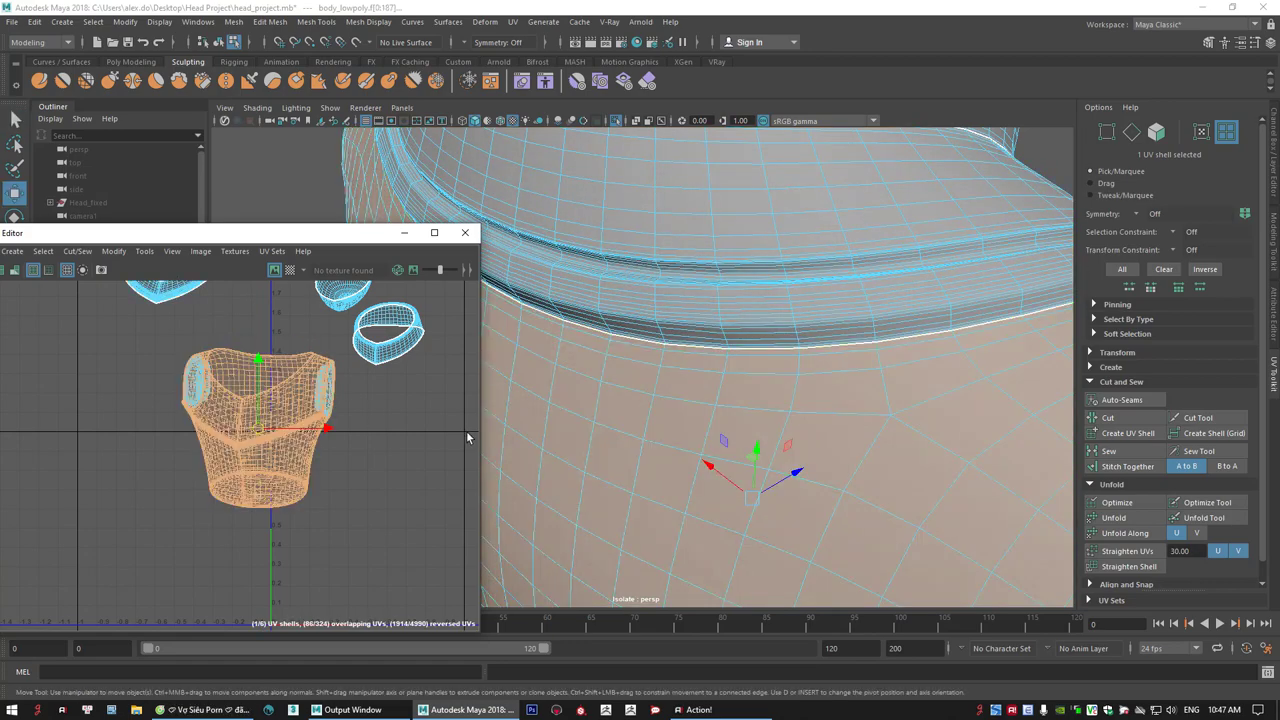
left_click_drag(250, 428, 192, 526)
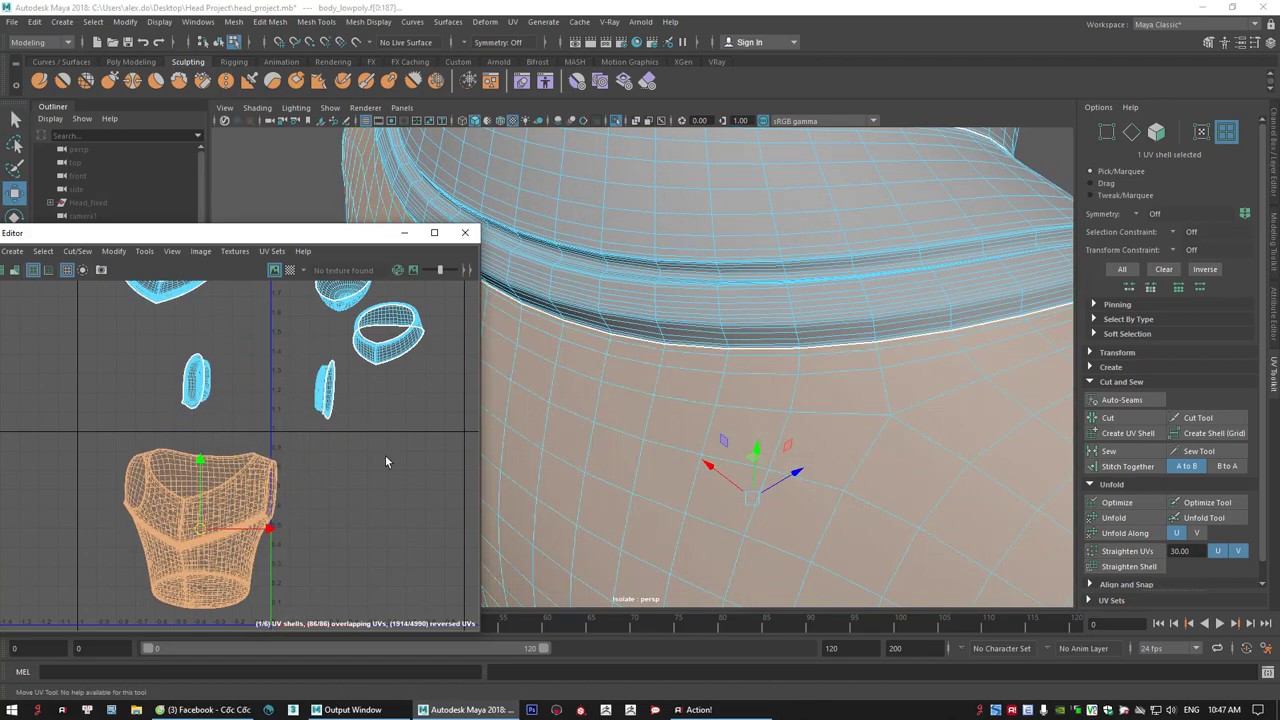
left_click(385, 455)
- Select the inner edge loop where the armhole rim meets its recessed face and cut the UVs along it
right_click_drag(640, 410, 522, 405, "alt")
left_click_drag(522, 405, 690, 381, "alt")
right_click_drag(690, 381, 850, 297, "alt")
right_click_drag(850, 320, 893, 428, "alt")
middle_click_drag(887, 419, 809, 392, "alt")
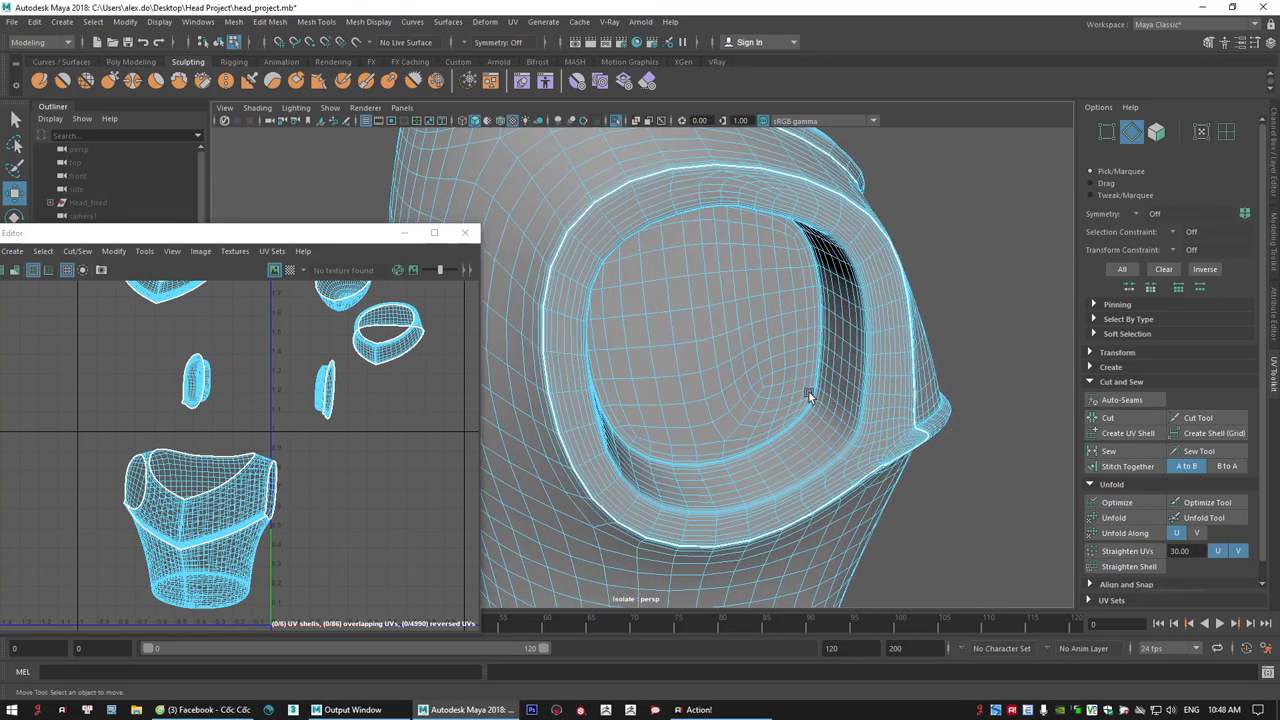
right_click_drag(809, 392, 944, 437, "alt")
middle_click_drag(944, 437, 901, 414, "alt")
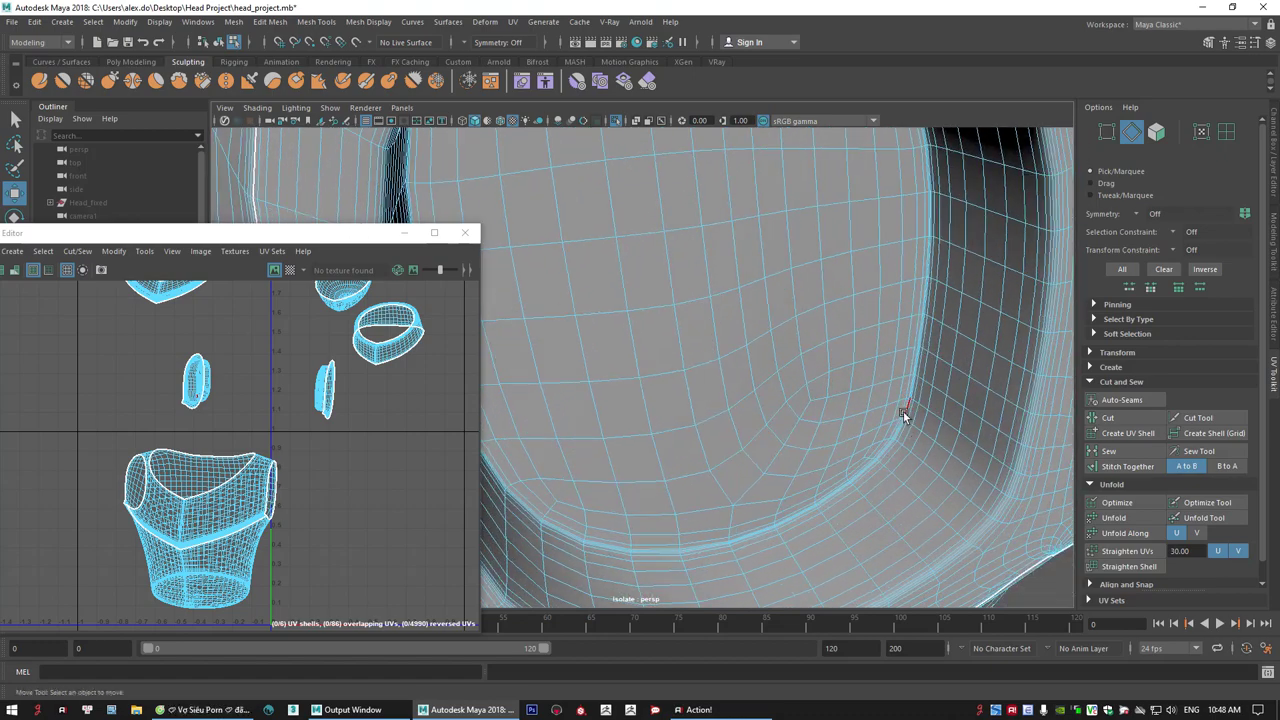
double_click(903, 414)
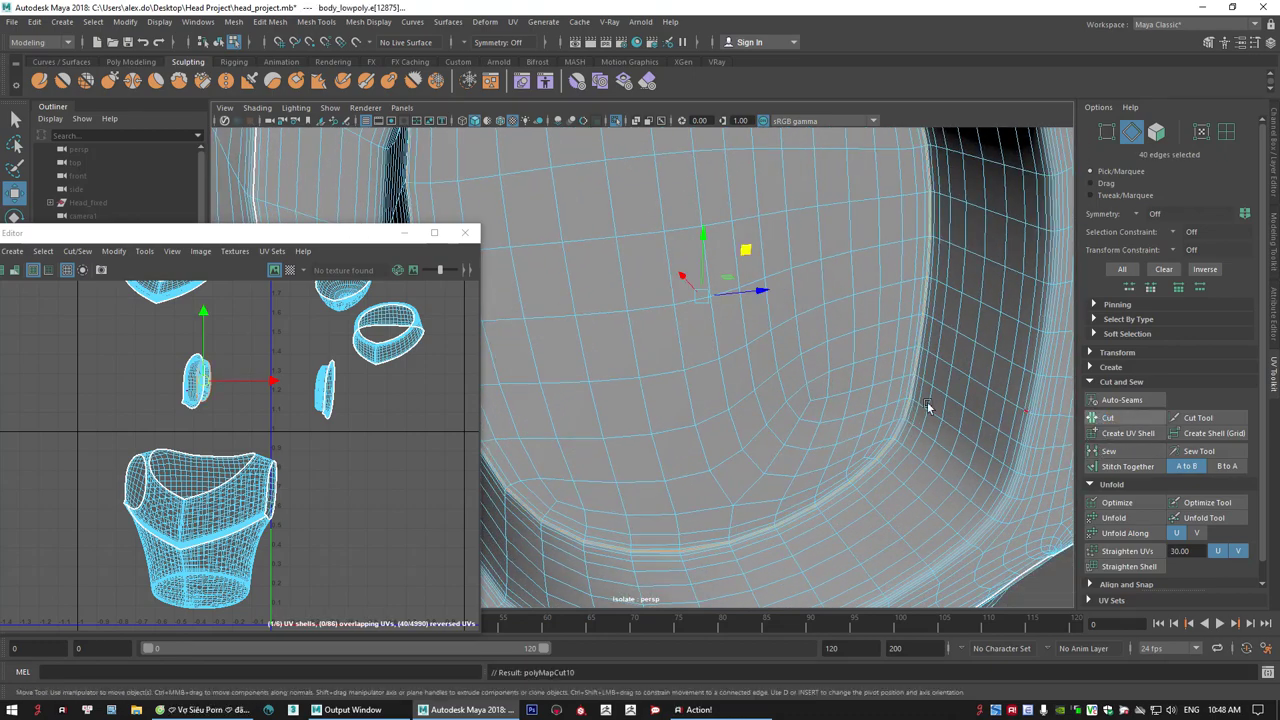
- Select the matching inner edge loop in the opposite armhole and cut the UVs to separate the recessed cap
right_click_drag(927, 401, 766, 397, "alt")
left_click_drag(766, 397, 950, 497, "alt")
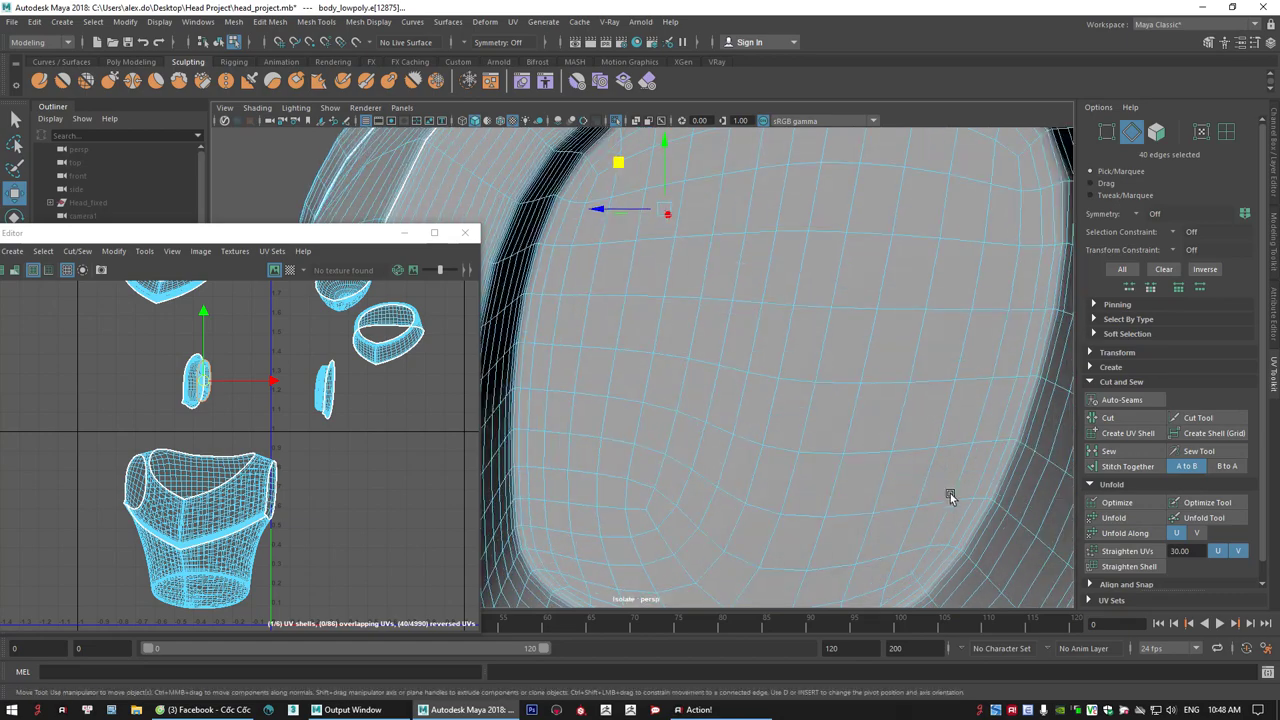
double_click(983, 510)
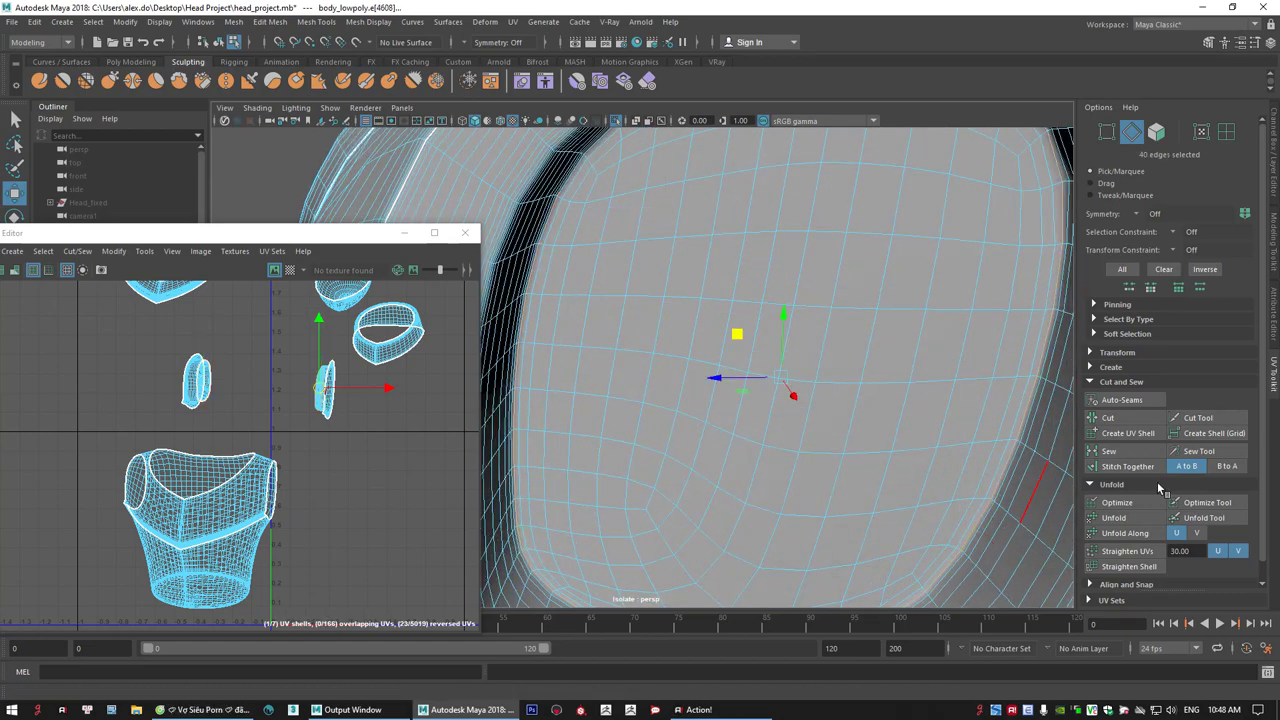
left_click(1108, 417)
- Select the edge loop around the torso's bottom rim and cut the UVs to separate the bottom cap
right_click_drag(950, 434, 763, 409, "alt")
middle_click_drag(740, 560, 711, 409, "alt")
left_click_drag(711, 409, 684, 345, "alt")
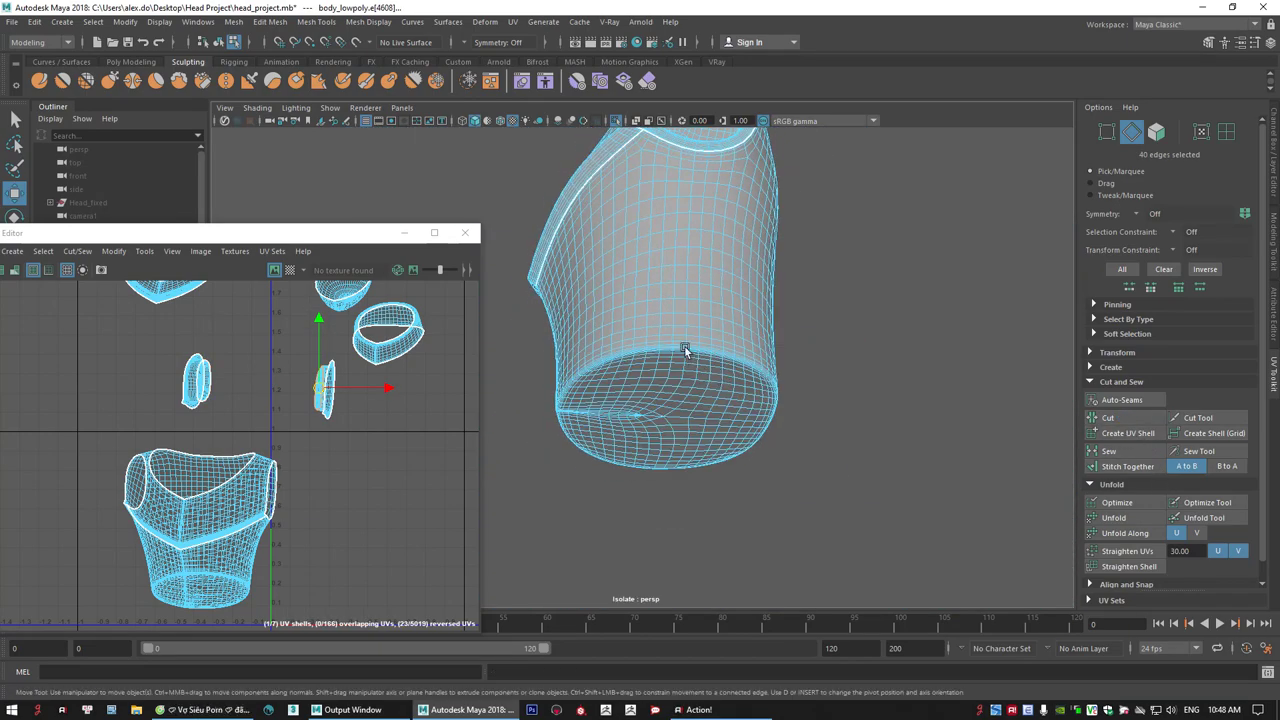
right_click_drag(684, 345, 990, 498, "alt")
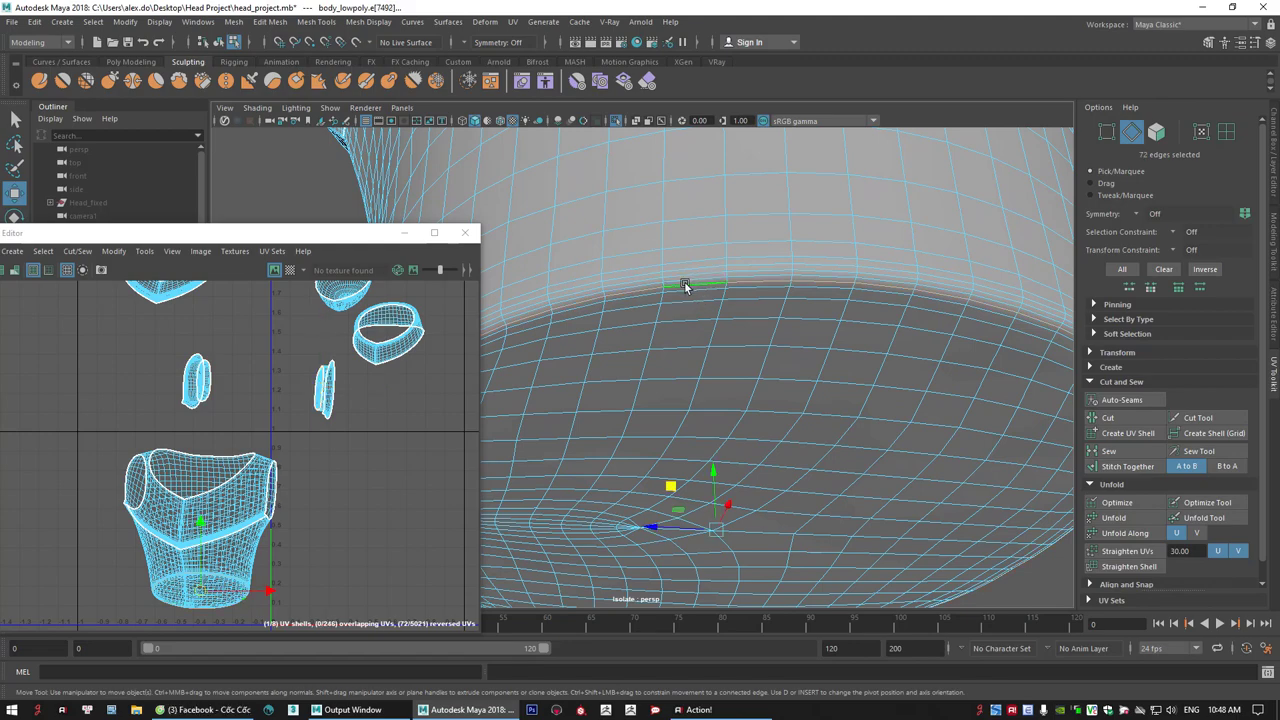
left_click(1113, 420)
- Examine the torso's shoulders, sides and back from several angles to decide where the side seams should run
right_click_drag(945, 390, 868, 379, "alt")
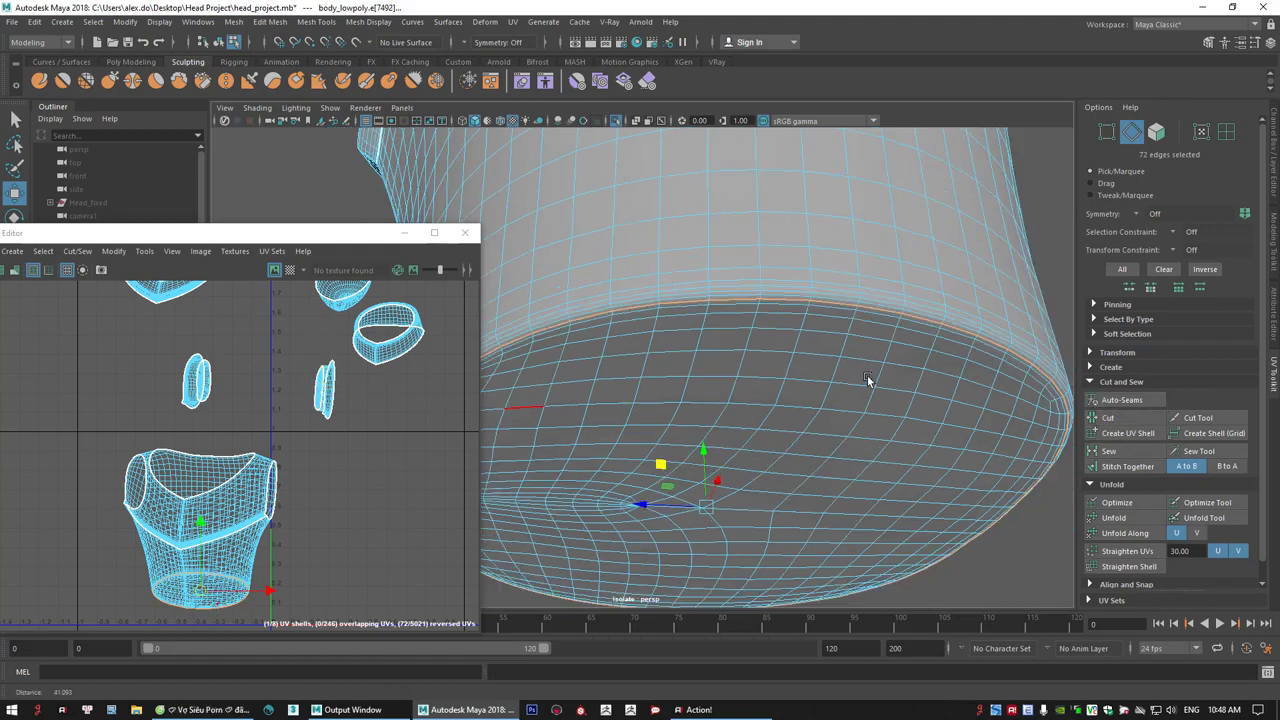
left_click_drag(868, 380, 840, 260, "alt")
left_click(686, 271)
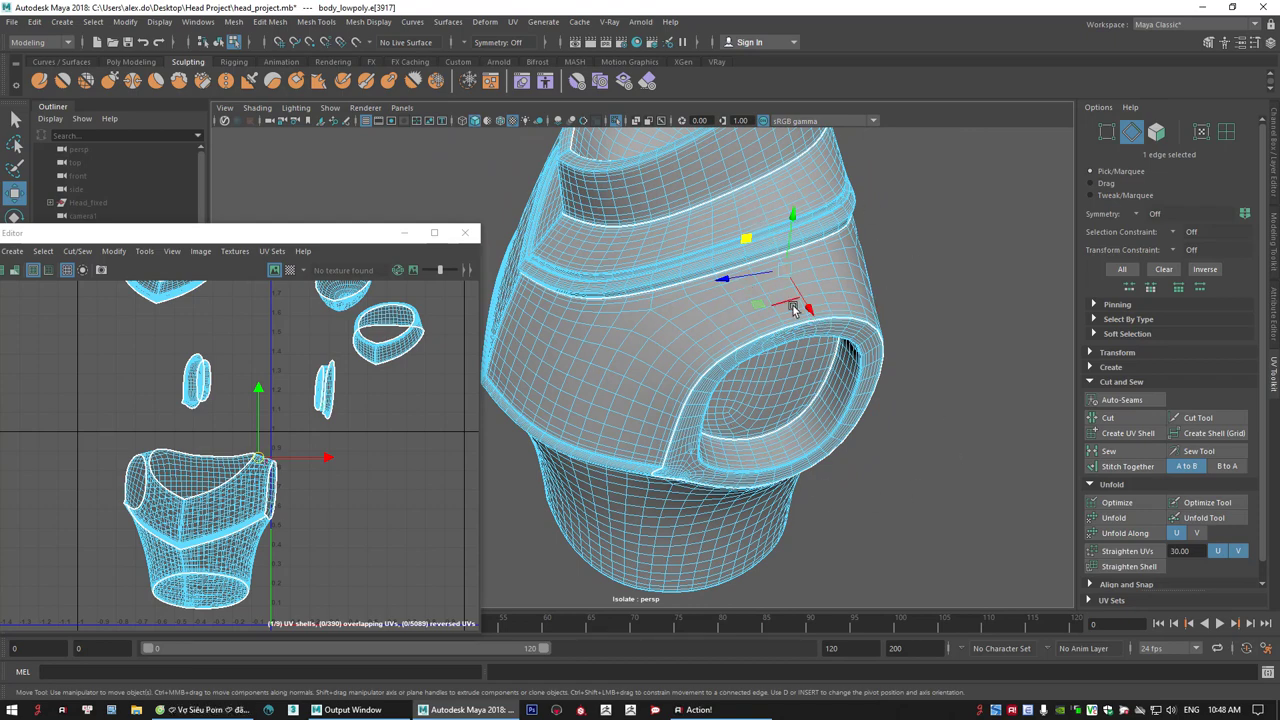
key("q")
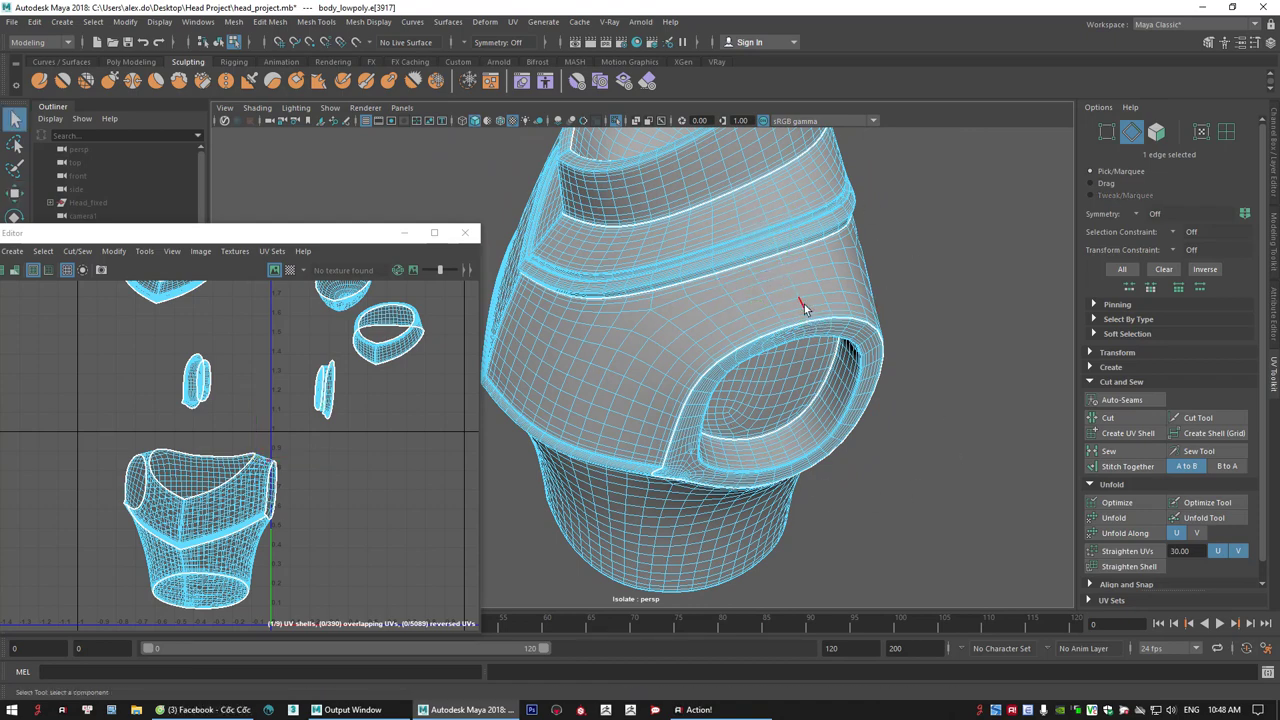
left_click_drag(870, 364, 778, 328, "alt")
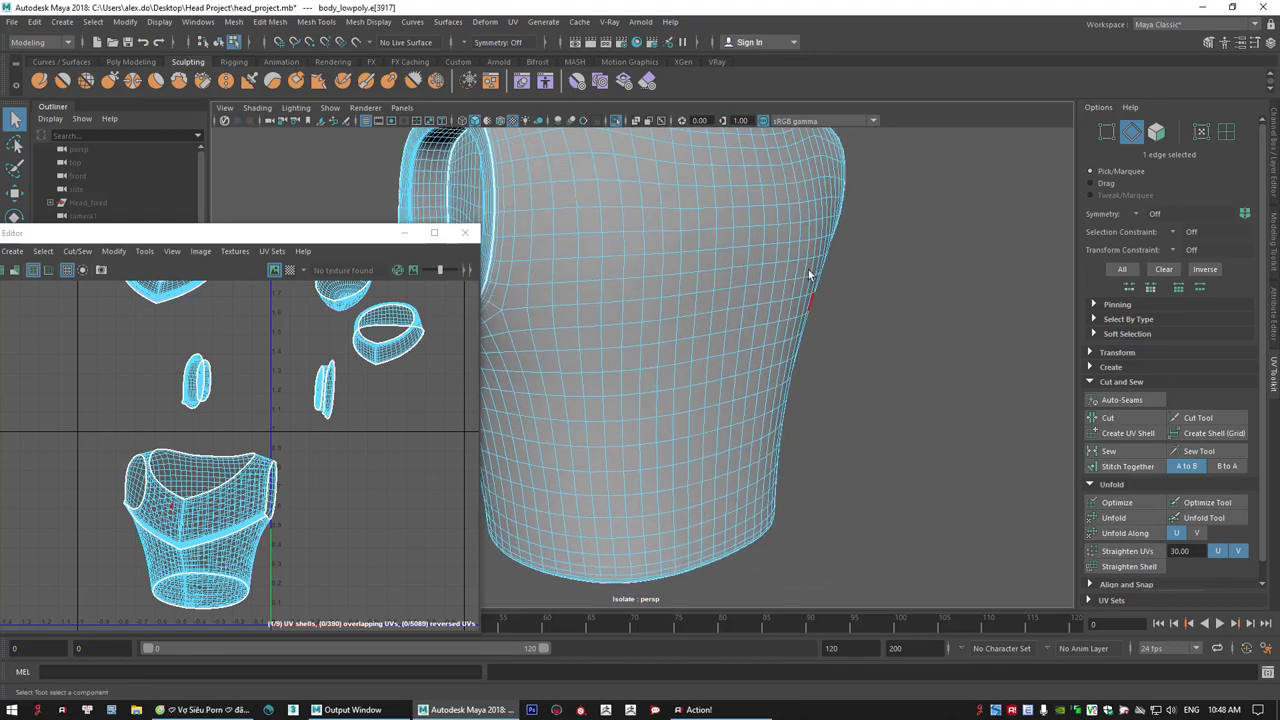
left_click_drag(810, 275, 822, 486, "alt")
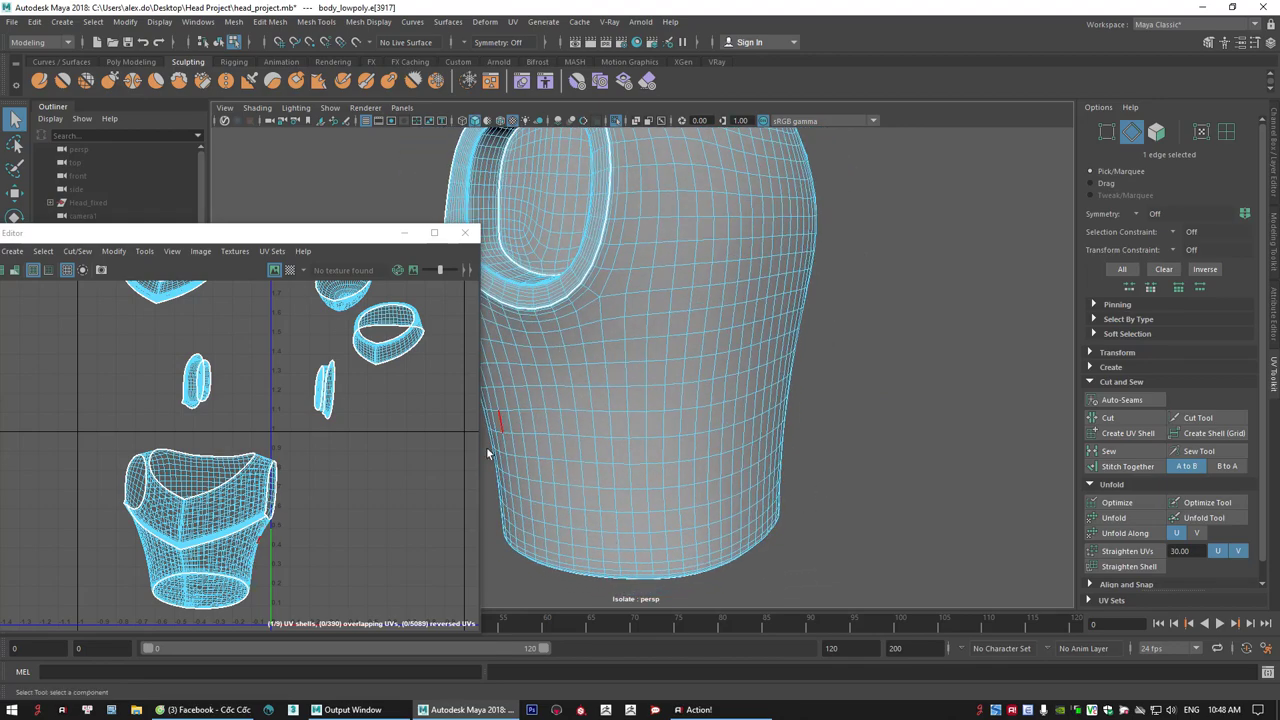
left_click_drag(708, 492, 785, 251, "alt")
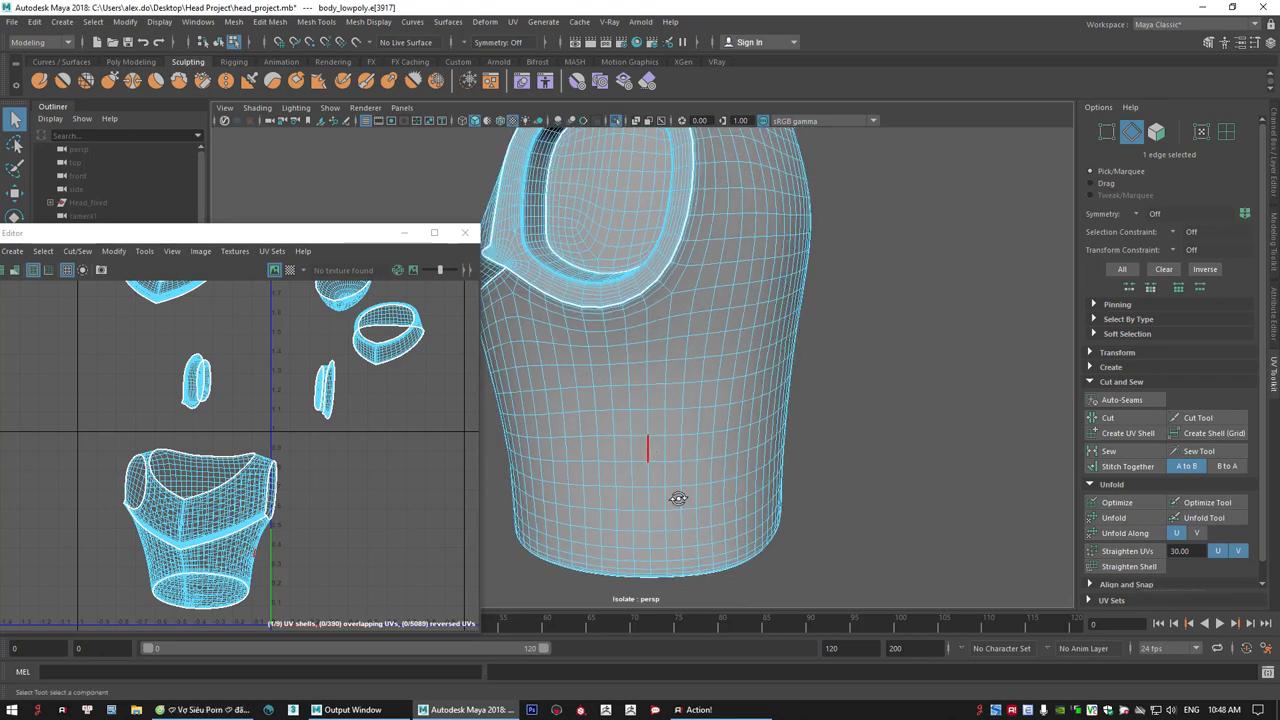
left_click_drag(678, 498, 717, 409, "alt")
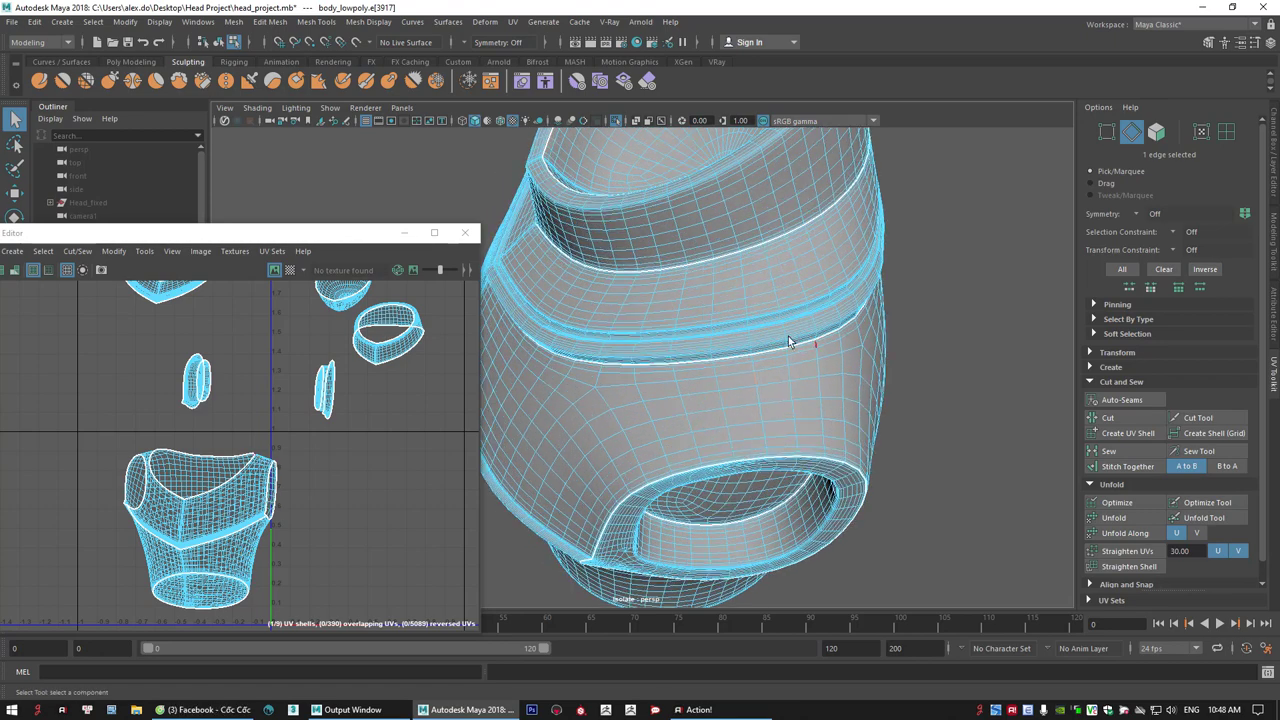
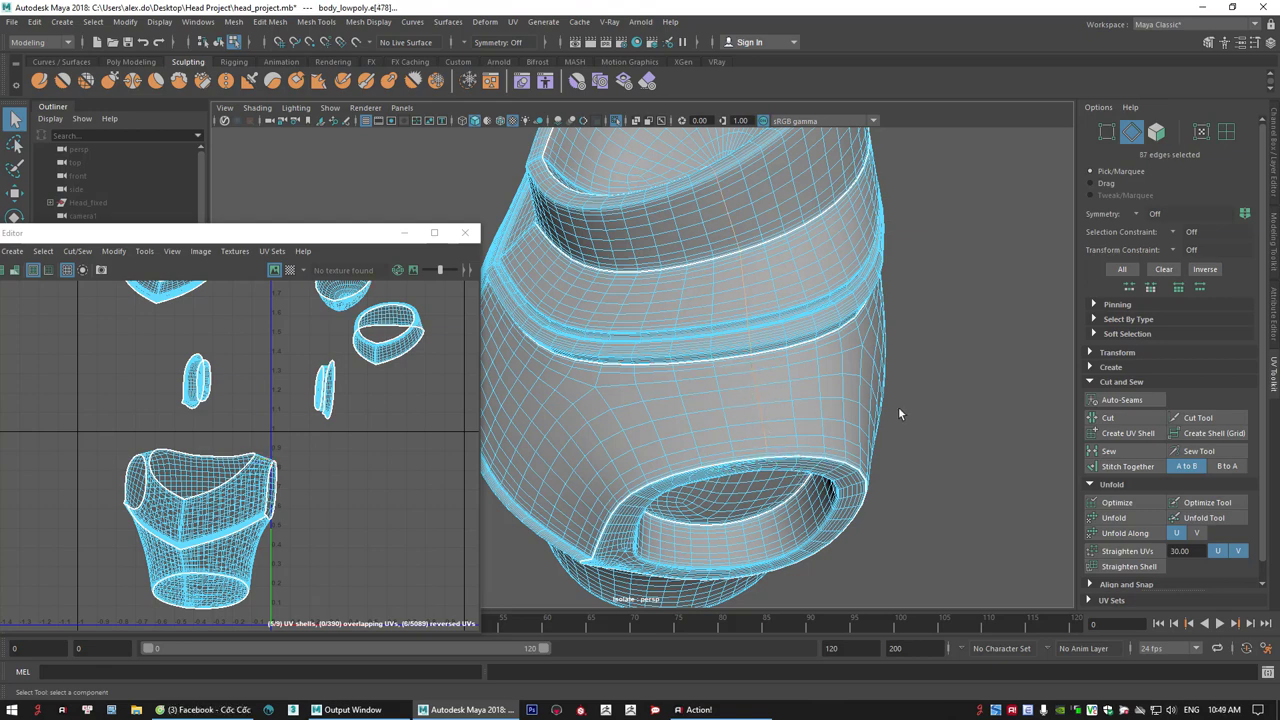
left_click_drag(862, 432, 780, 436, "alt")
scroll(783, 330, "up", 3)
left_click_drag(783, 331, 703, 416, "alt")
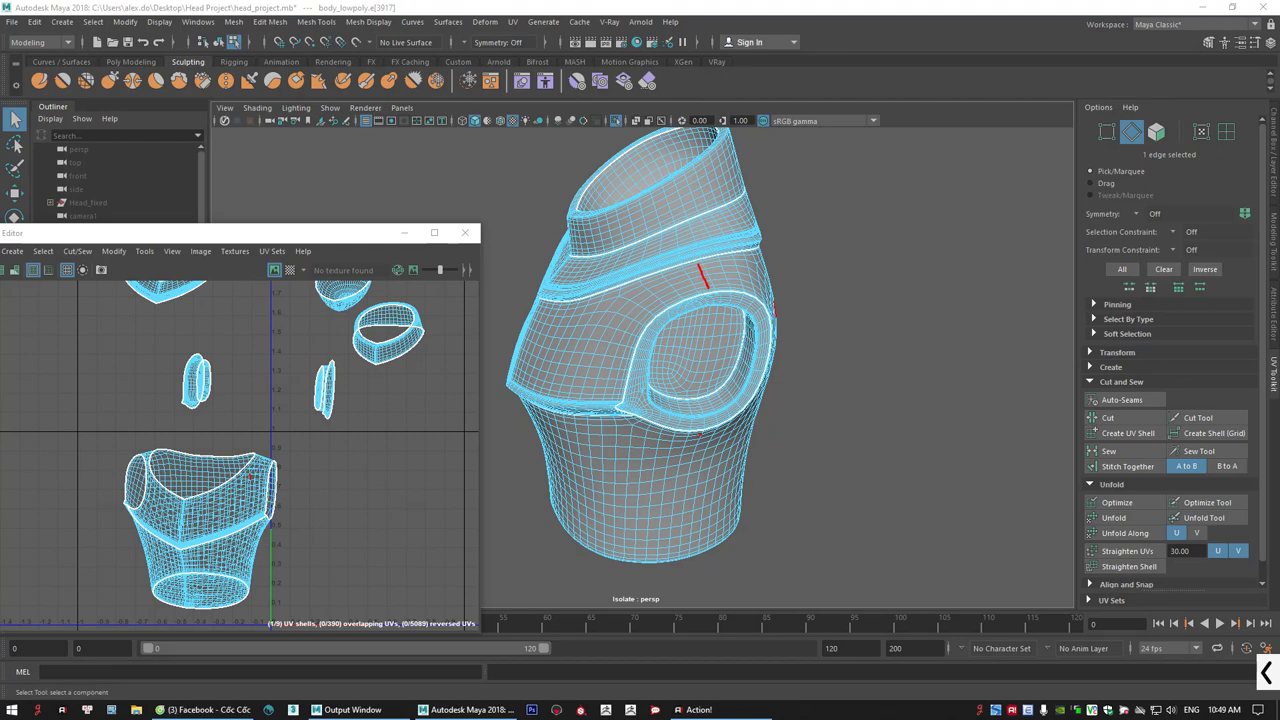
key("Escape")
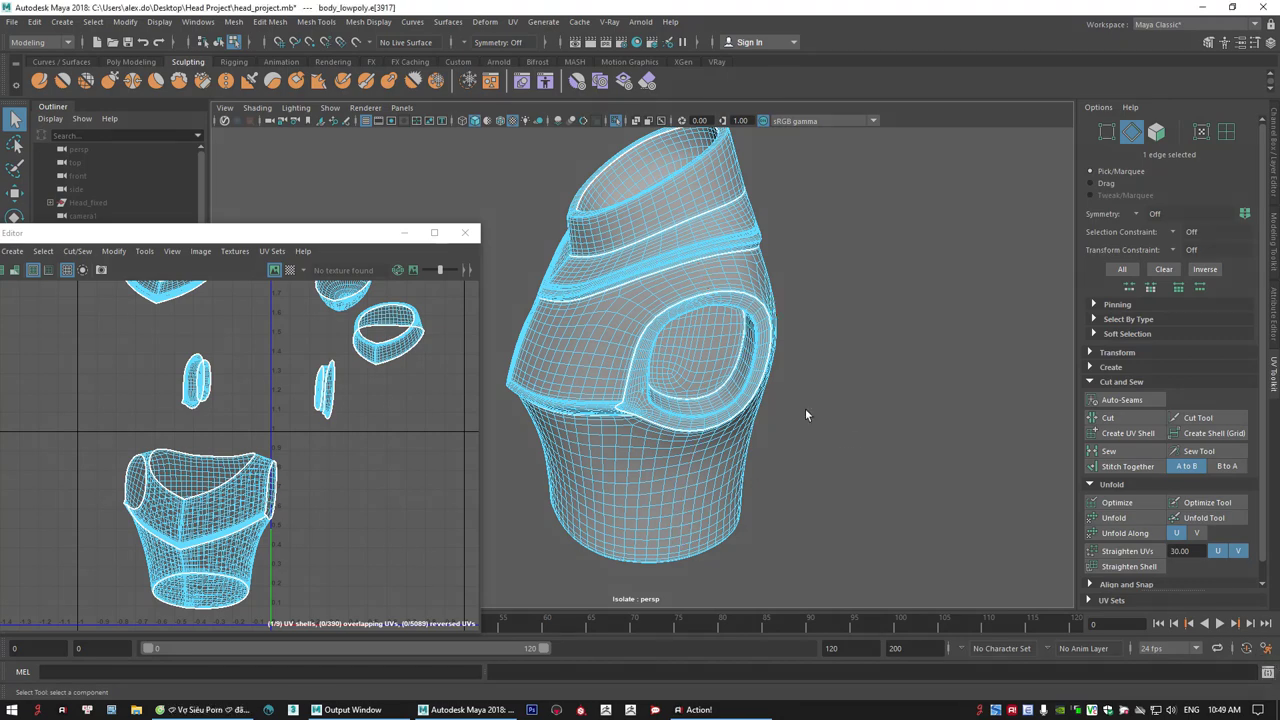
mouse_move(806, 414)
left_mouse_down("alt")
mouse_move(791, 351)
mouse_move(737, 330)
left_mouse_up("alt")
right_click_drag(737, 330, 1040, 216, "alt")
left_click_drag(1040, 215, 1061, 217, "alt")
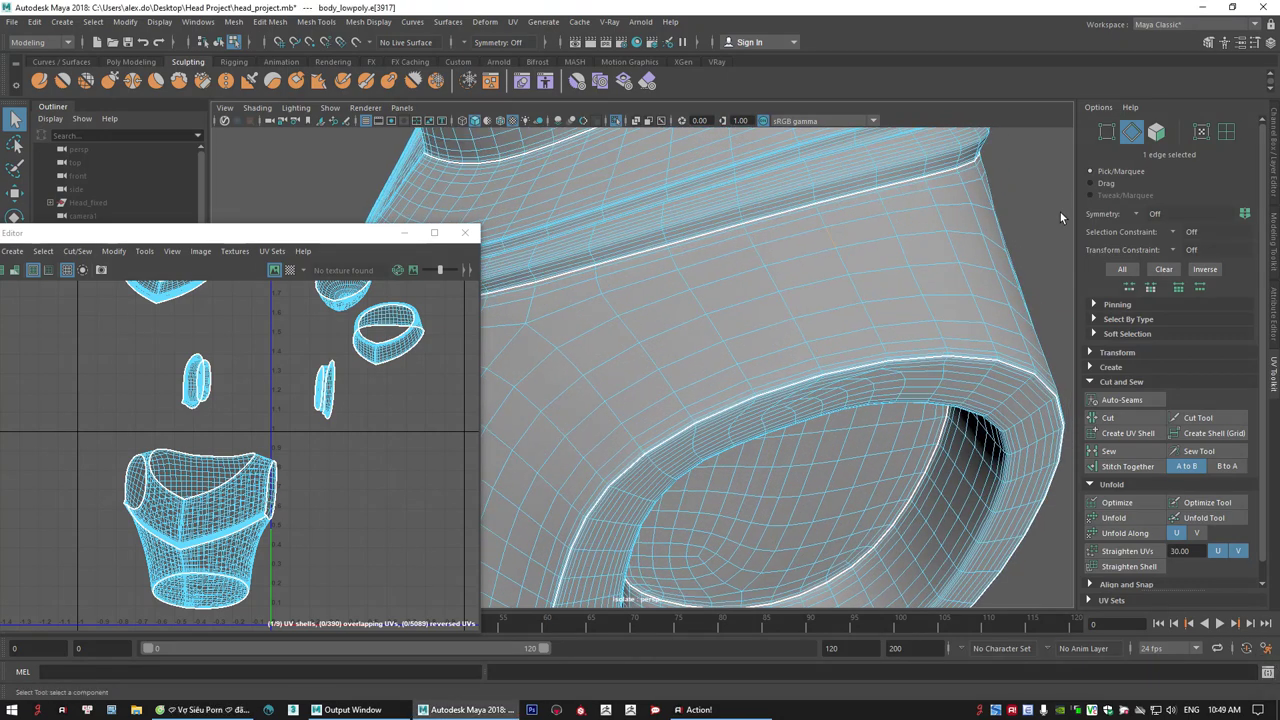
- Select the shoulder edge loop between the neckline and the armhole on the torso shell in the UV Editor
right_click_drag(268, 462, 417, 534, "alt")
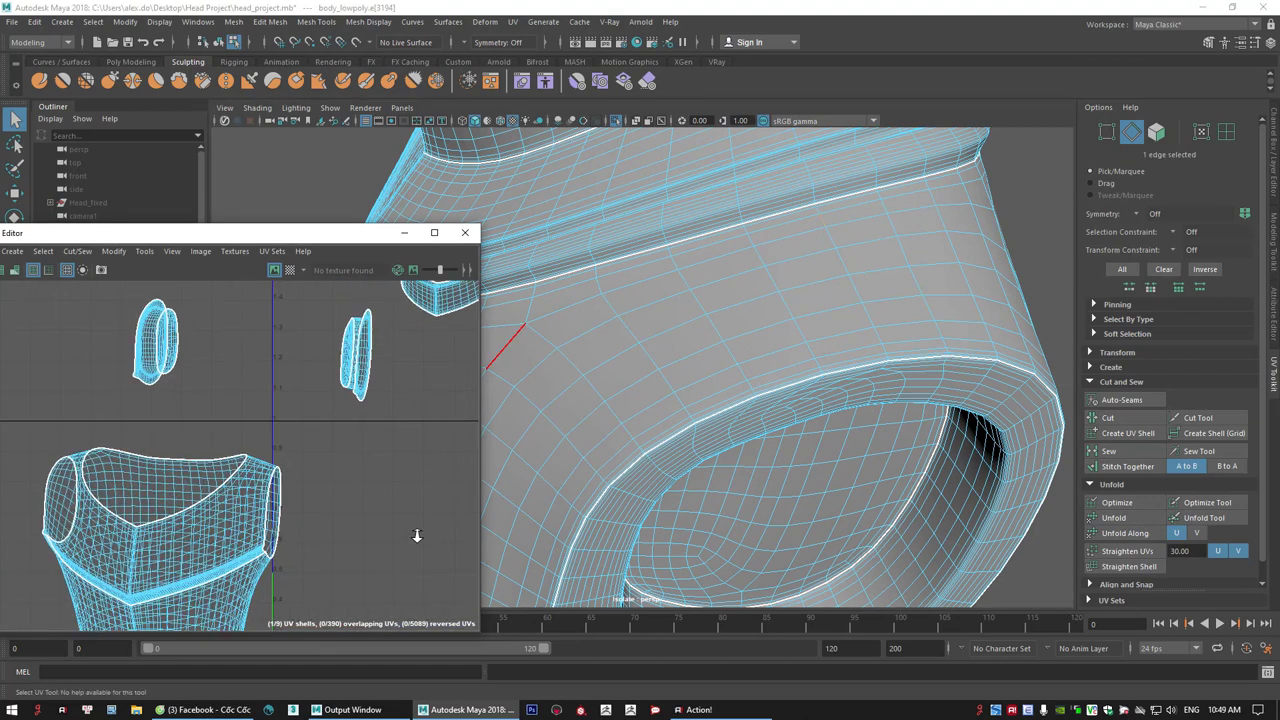
right_click_drag(170, 471, 414, 462, "alt")
middle_click_drag(414, 462, 219, 454, "alt")
right_click_drag(225, 466, 397, 474, "alt")
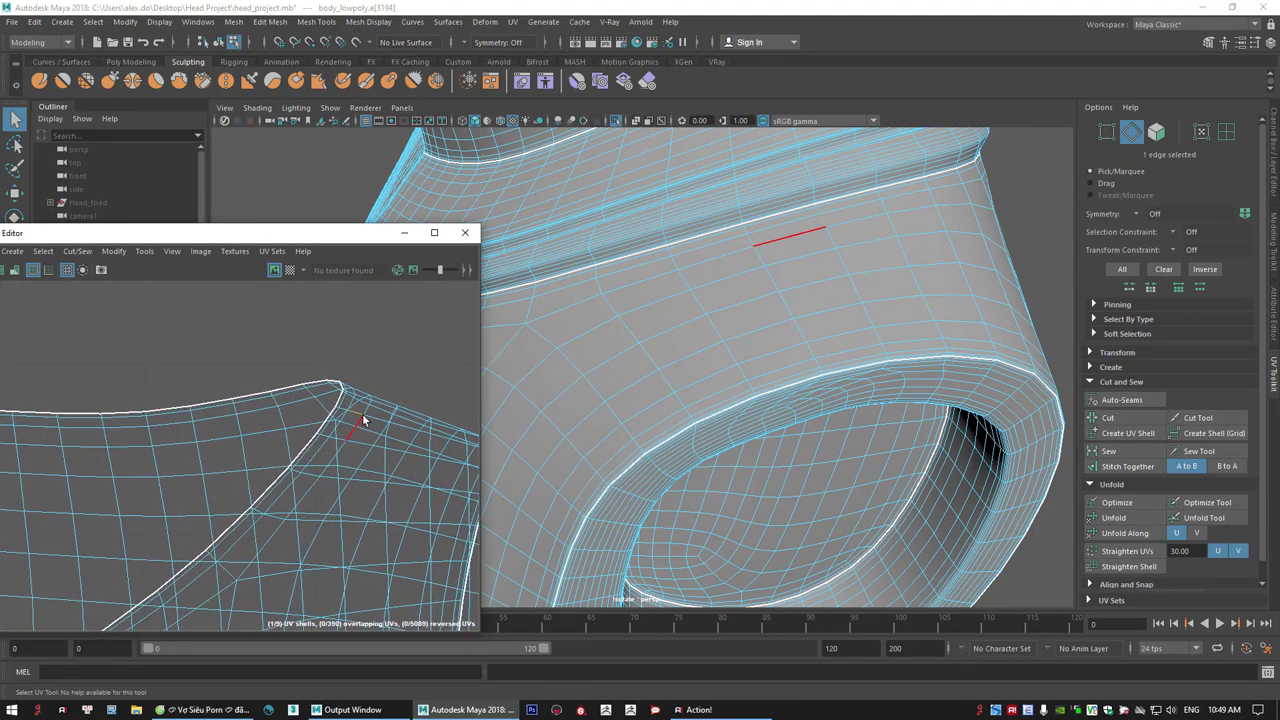
scroll(373, 421, "down", 10)
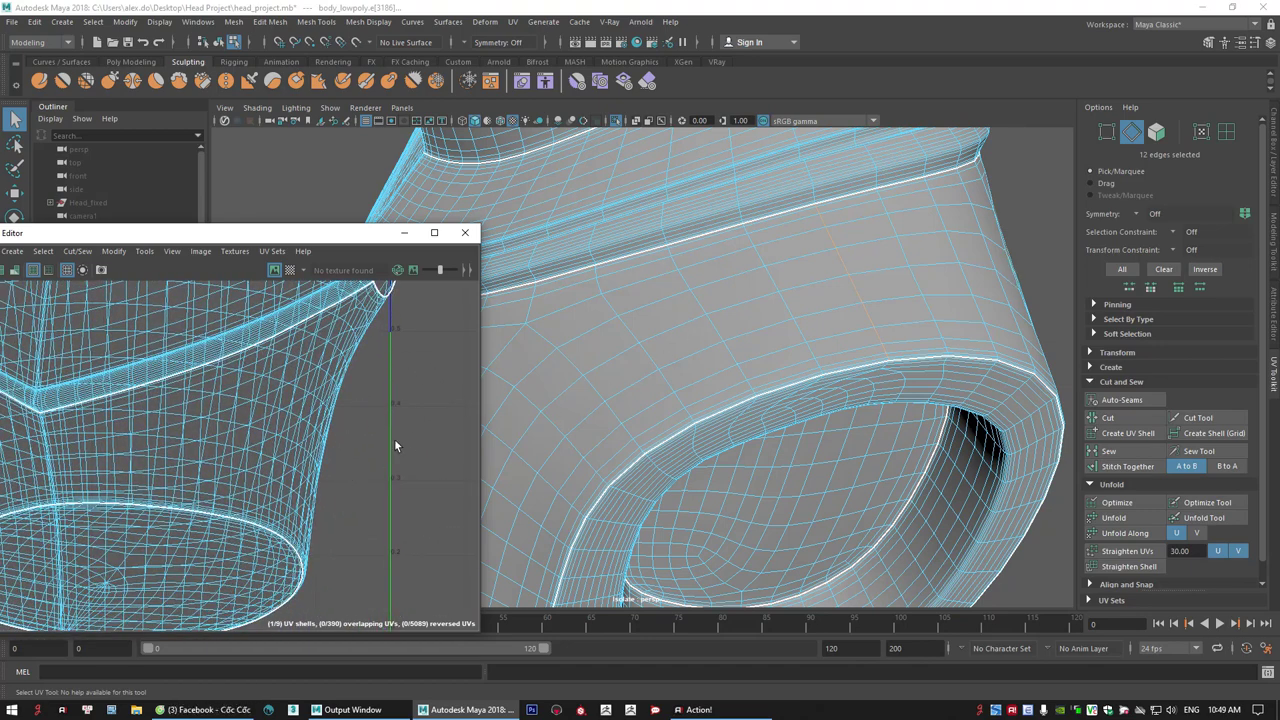
- Try selecting the same shoulder edge loop directly on the 3D model to compare how far it runs
left_click(857, 268)
middle_click_drag(837, 260, 825, 330, "alt")
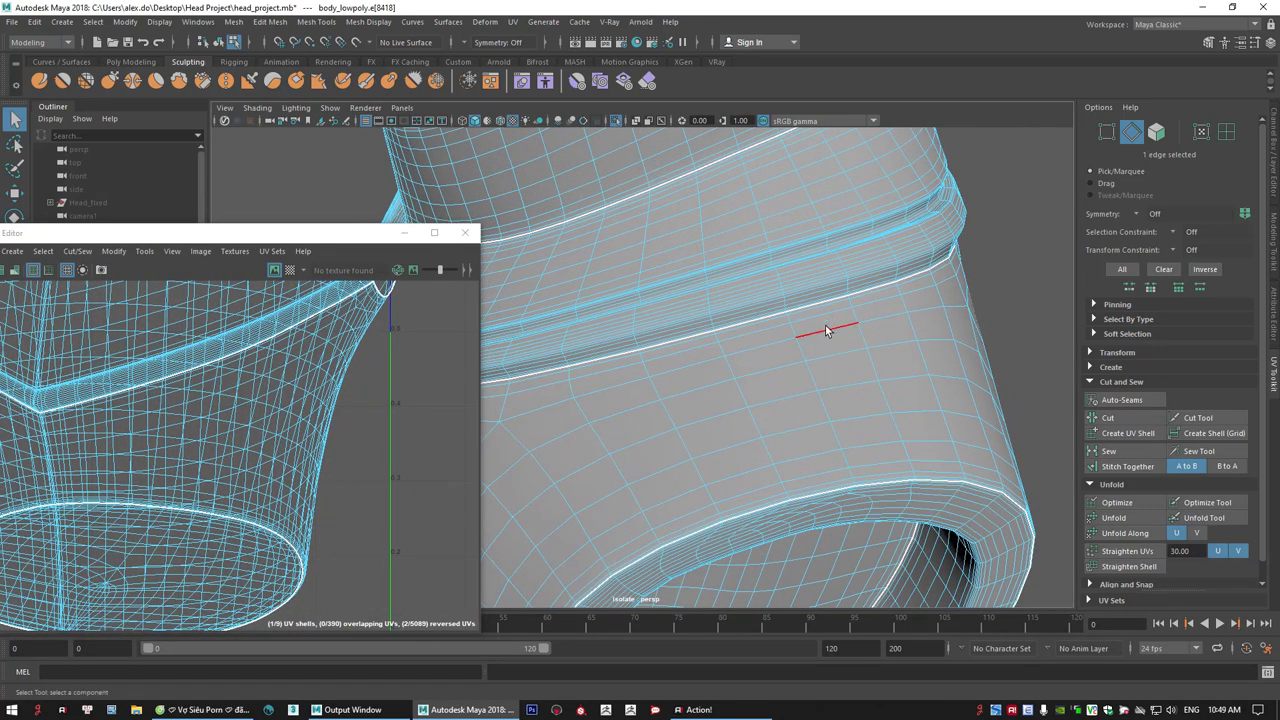
double_click(809, 372)
left_click_drag(809, 372, 582, 342, "alt")
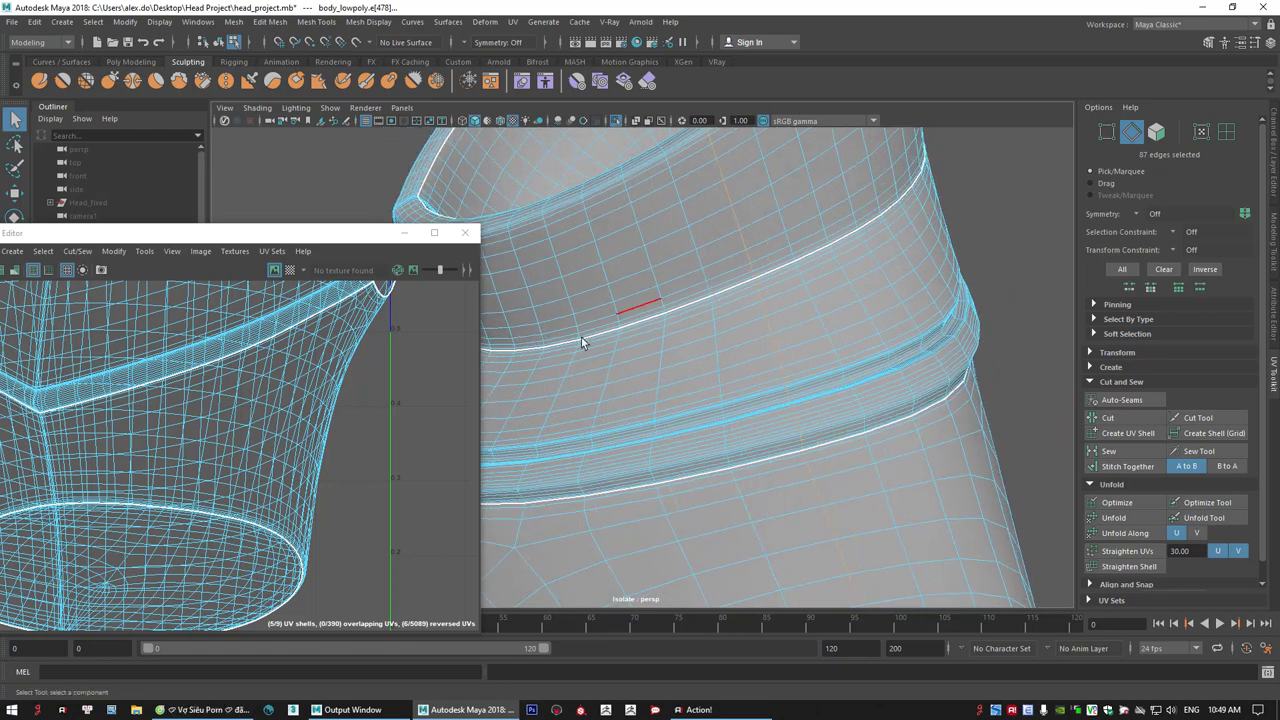
left_click_drag(1037, 344, 760, 285, "alt")
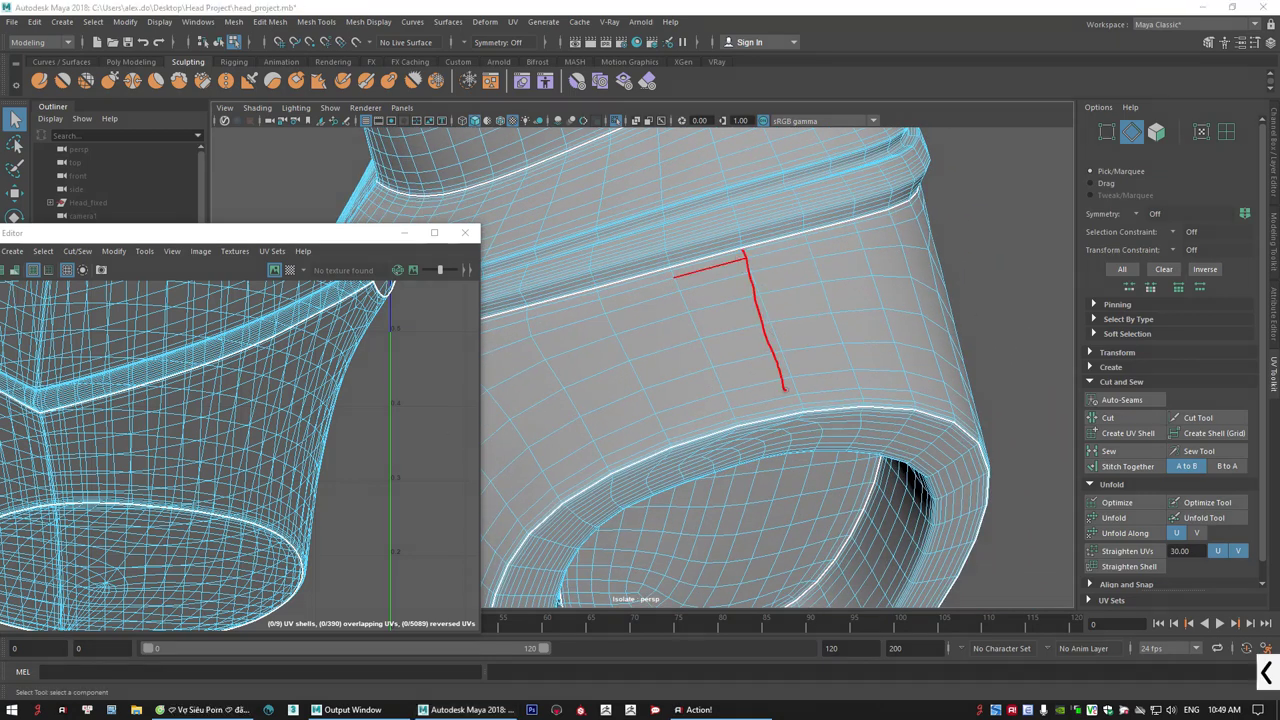
- Reselect the shoulder edge loop between the neckline and armhole in the UV Editor and cut the UVs along it
key("Escape")
middle_click_drag(349, 354, 301, 464, "alt")
scroll(283, 391, "up", 4)
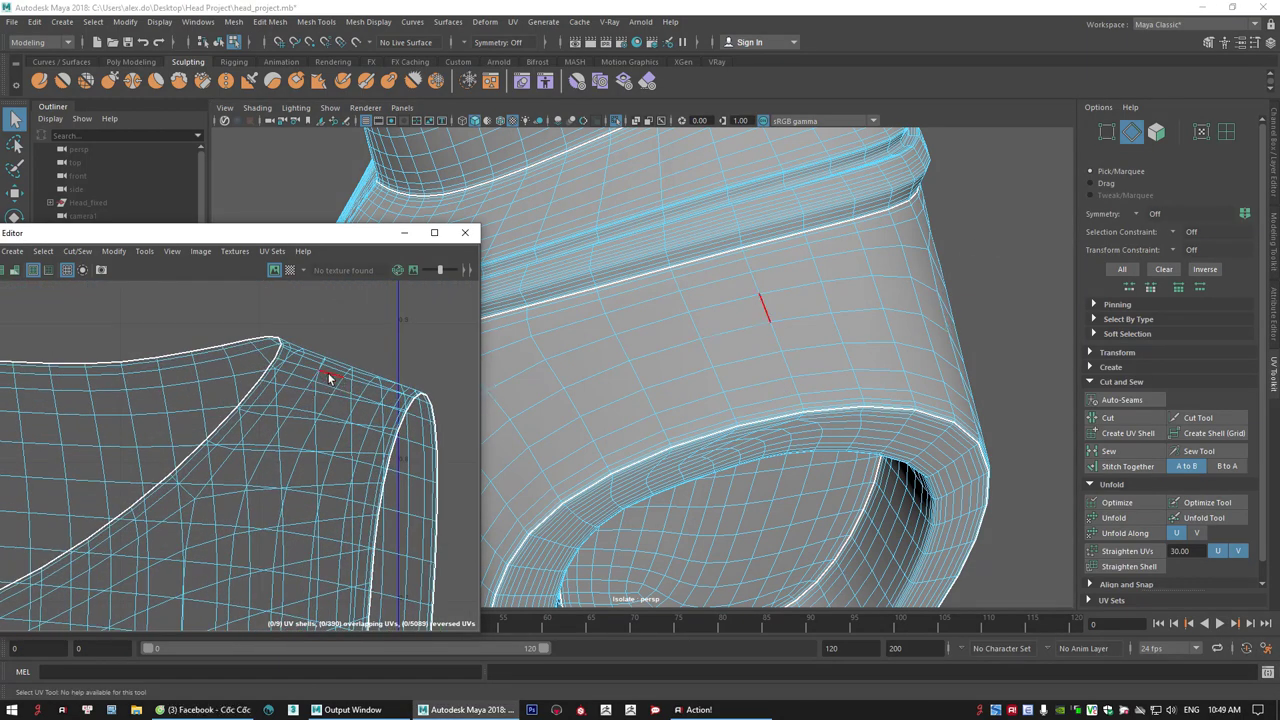
left_click(1107, 420)
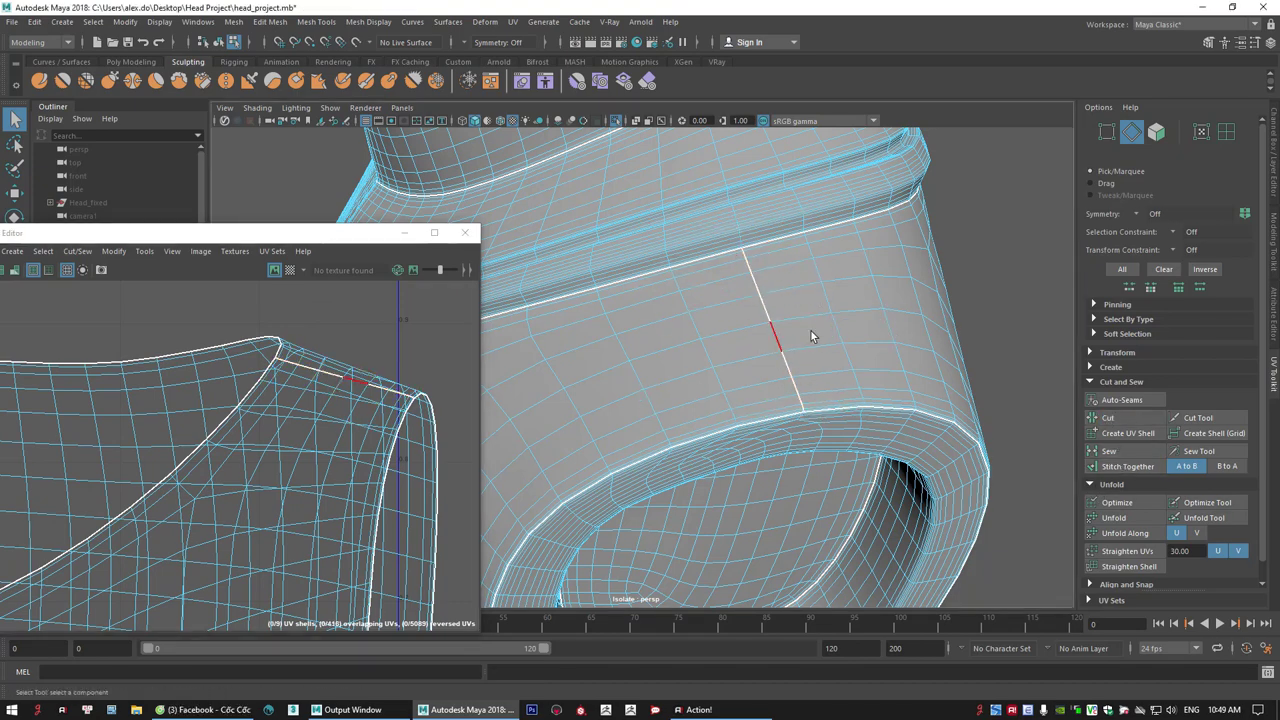
- Select the side edge loop running from beneath the armhole to the torso's bottom in the UV Editor and cut it
right_click_drag(760, 383, 635, 420, "alt")
left_click_drag(635, 420, 649, 367, "alt")
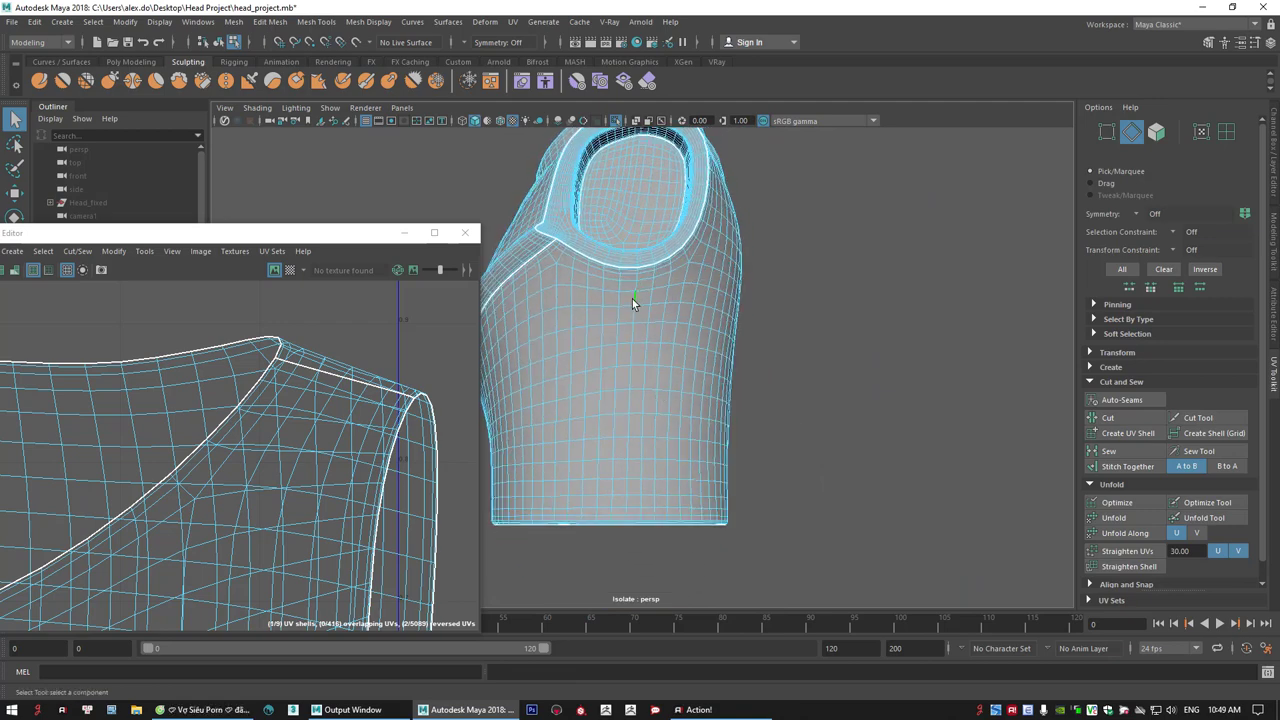
left_click(497, 393)
middle_click_drag(326, 590, 231, 223, "alt")
right_click_drag(253, 373, 515, 462, "alt")
middle_click_drag(255, 370, 360, 380, "alt")
right_click_drag(360, 380, 410, 398, "alt")
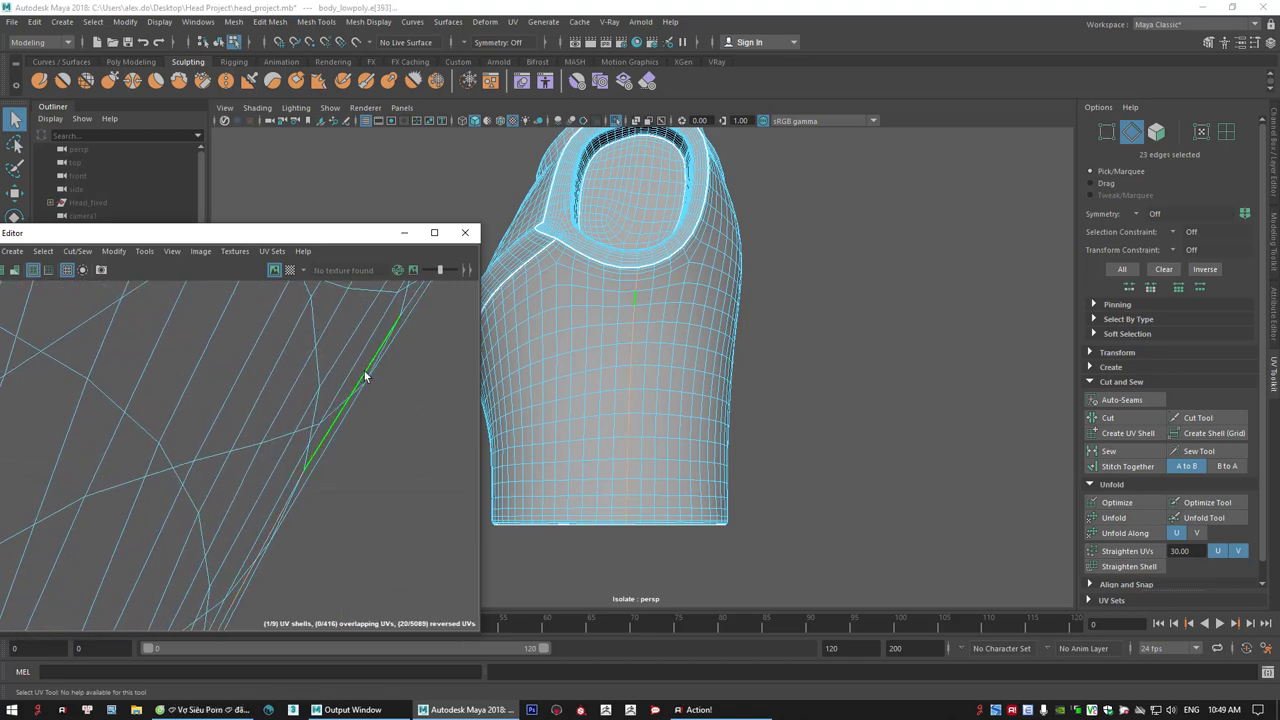
left_click(1124, 421)
- Select the opposite shoulder's edge loop between the neckline and armhole in the UV Editor and cut the UVs
mouse_move(825, 379)
left_mouse_down("alt")
mouse_move(829, 417)
mouse_move(821, 401)
left_mouse_up("alt")
left_click_drag(608, 340, 694, 398, "alt")
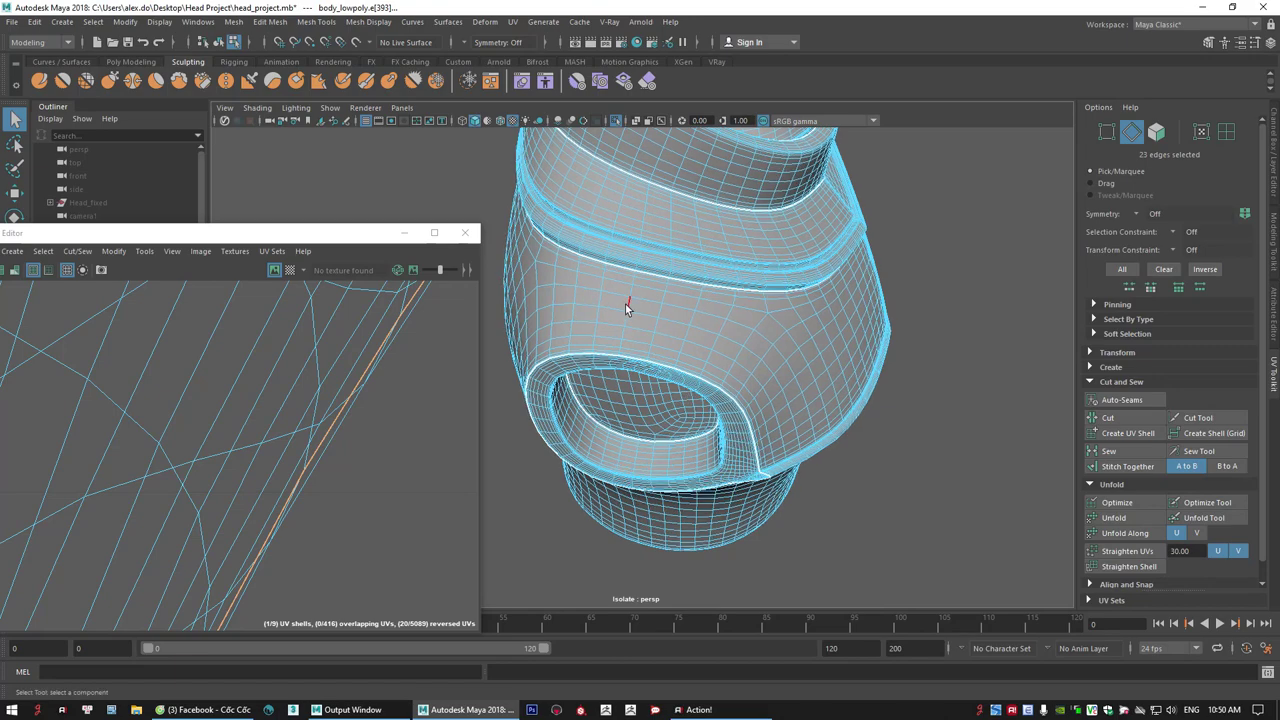
left_click(601, 298)
right_click_drag(298, 406, 230, 404, "alt")
scroll(187, 394, "down", 10)
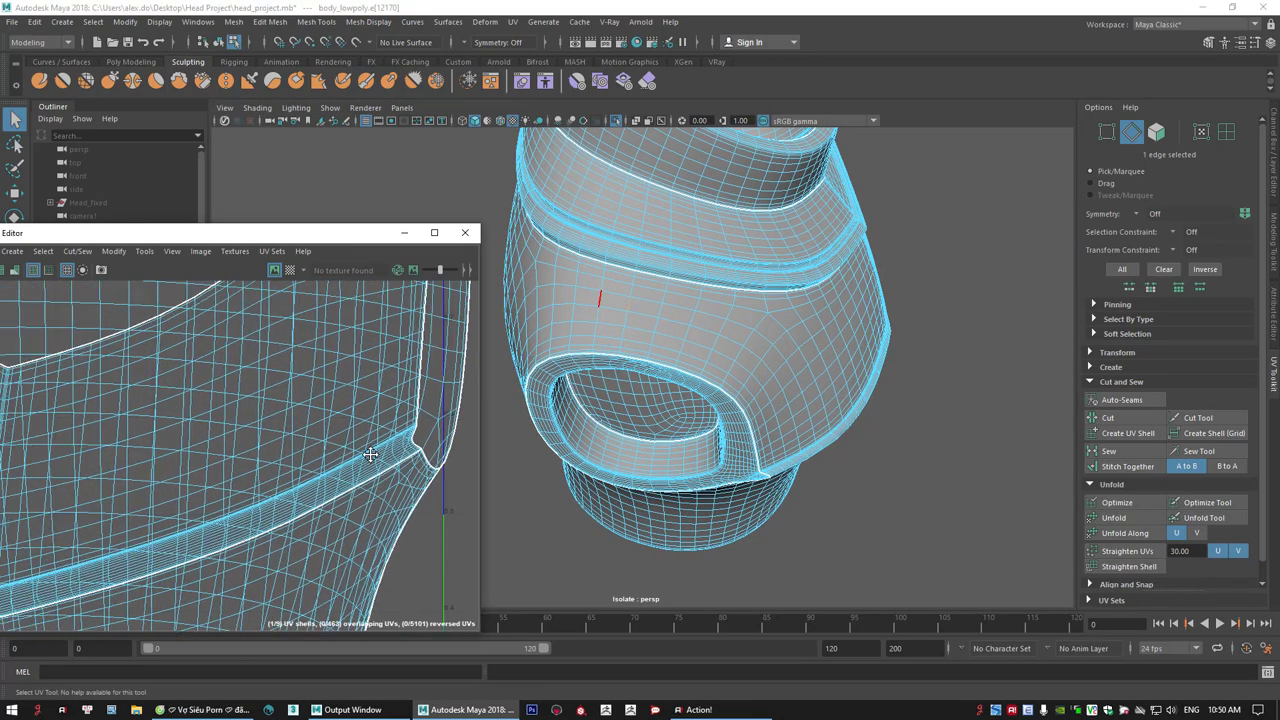
scroll(187, 394, "up", 10)
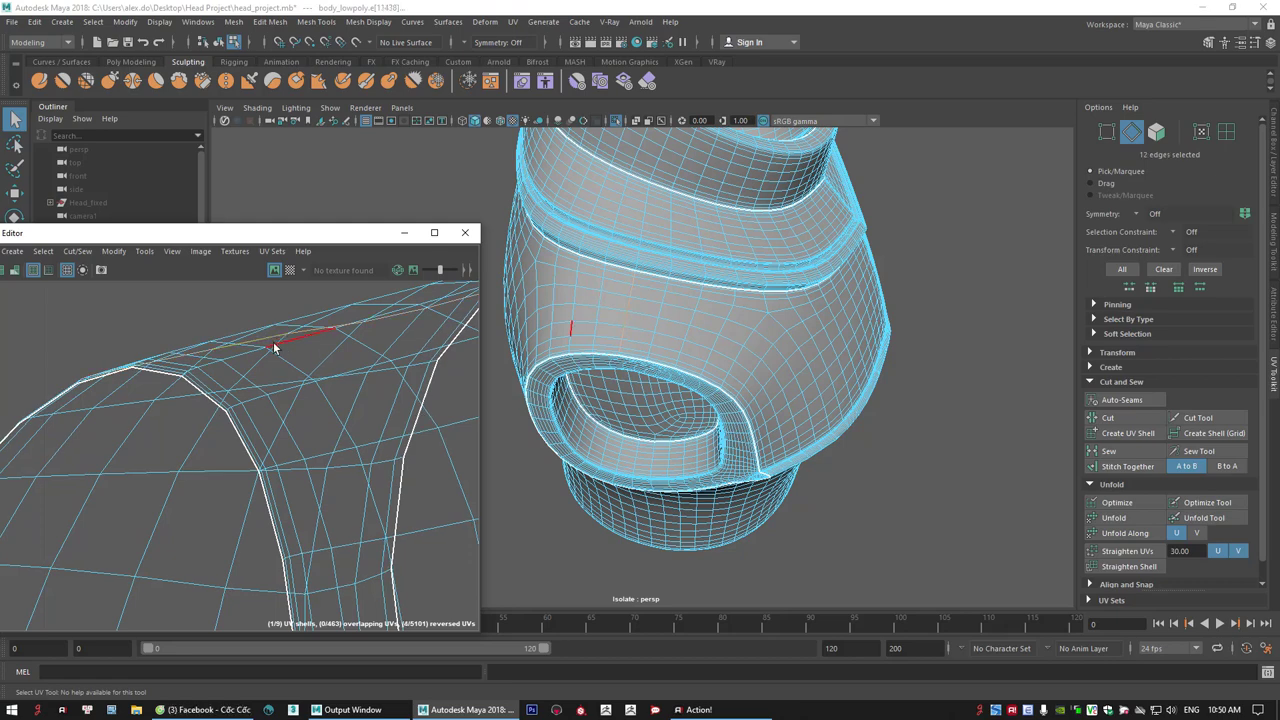
left_click(1100, 419)
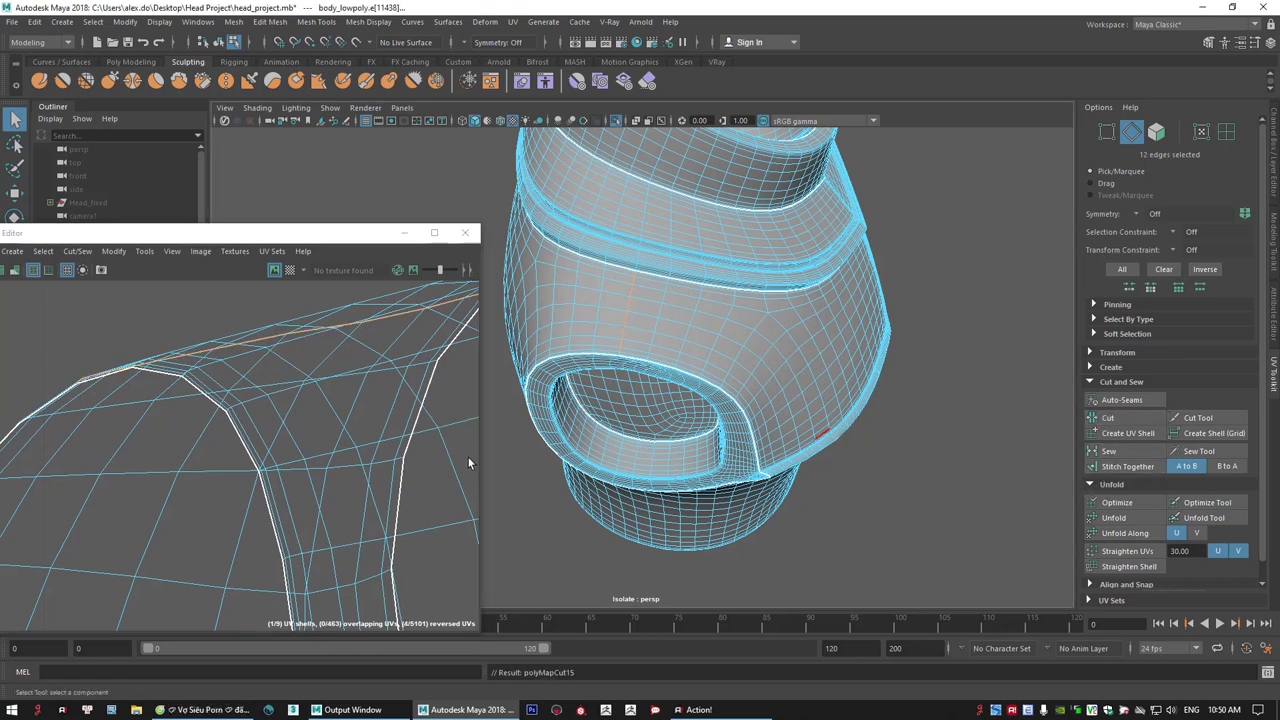
- Select the other side's edge loop running from beneath the armhole to the torso's bottom and cut the UVs along it
left_click_drag(701, 452, 665, 413, "alt")
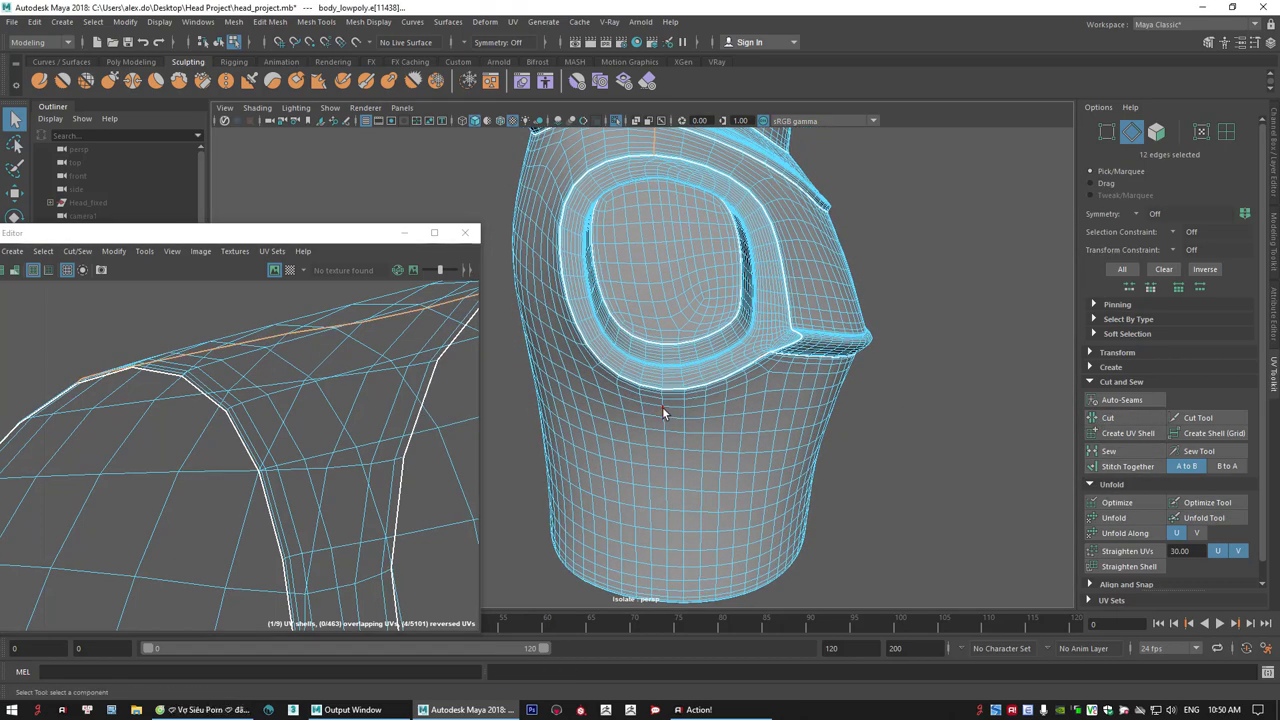
left_click(662, 412)
scroll(185, 451, "down", 6)
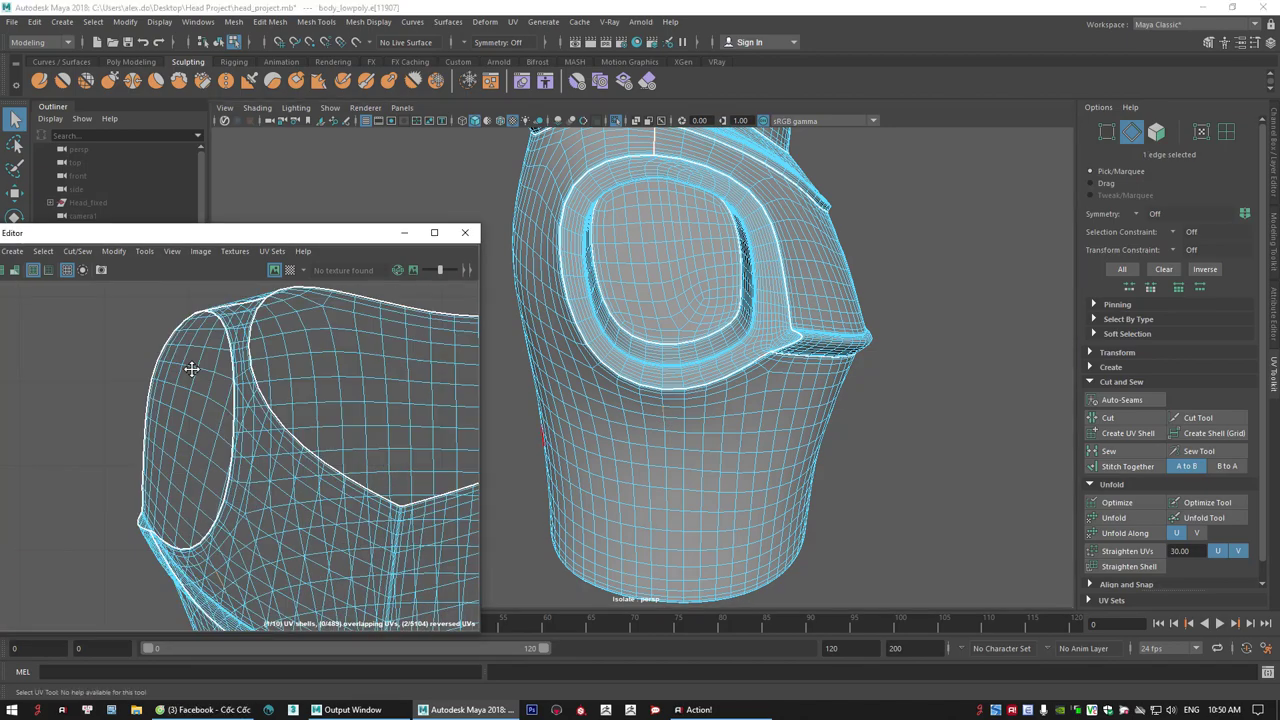
scroll(215, 360, "up", 8)
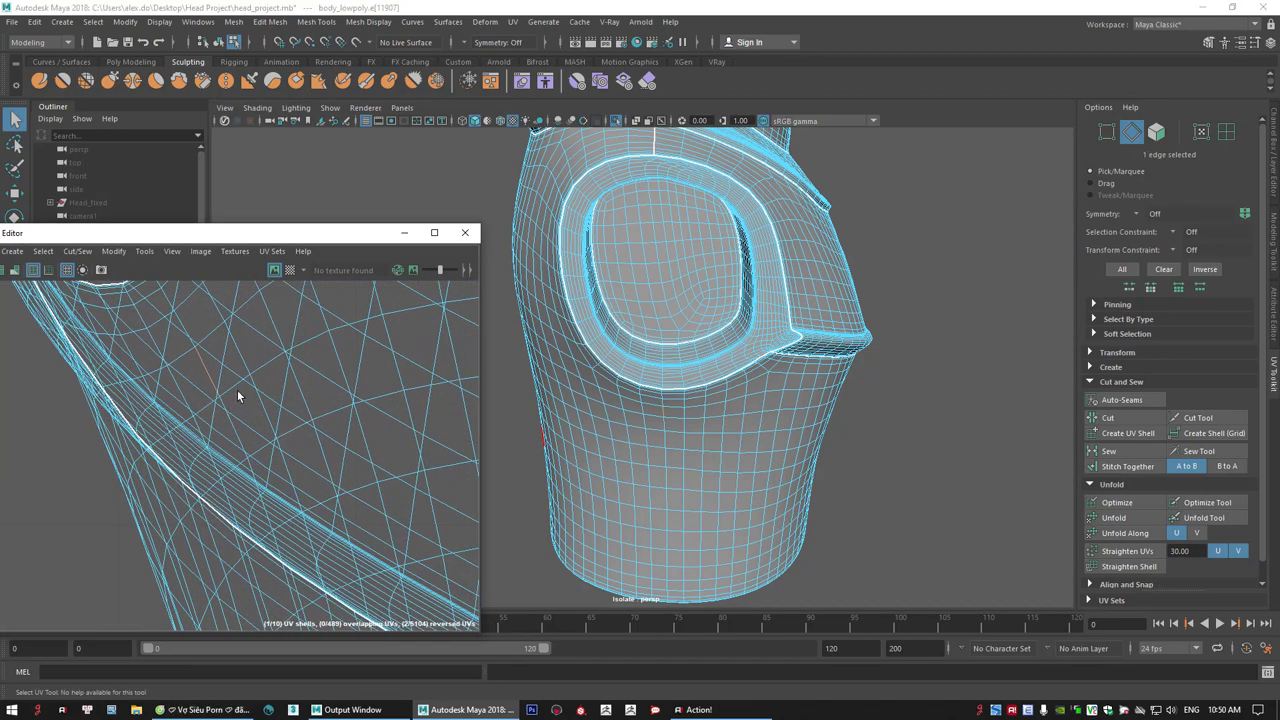
left_click(1112, 418)
left_click_drag(672, 418, 760, 380, "alt")
- Select the upper chest UV shell and move it away from the overlapping body shells
right_click_drag(335, 403, 291, 386)
scroll(291, 386, "down", 3)
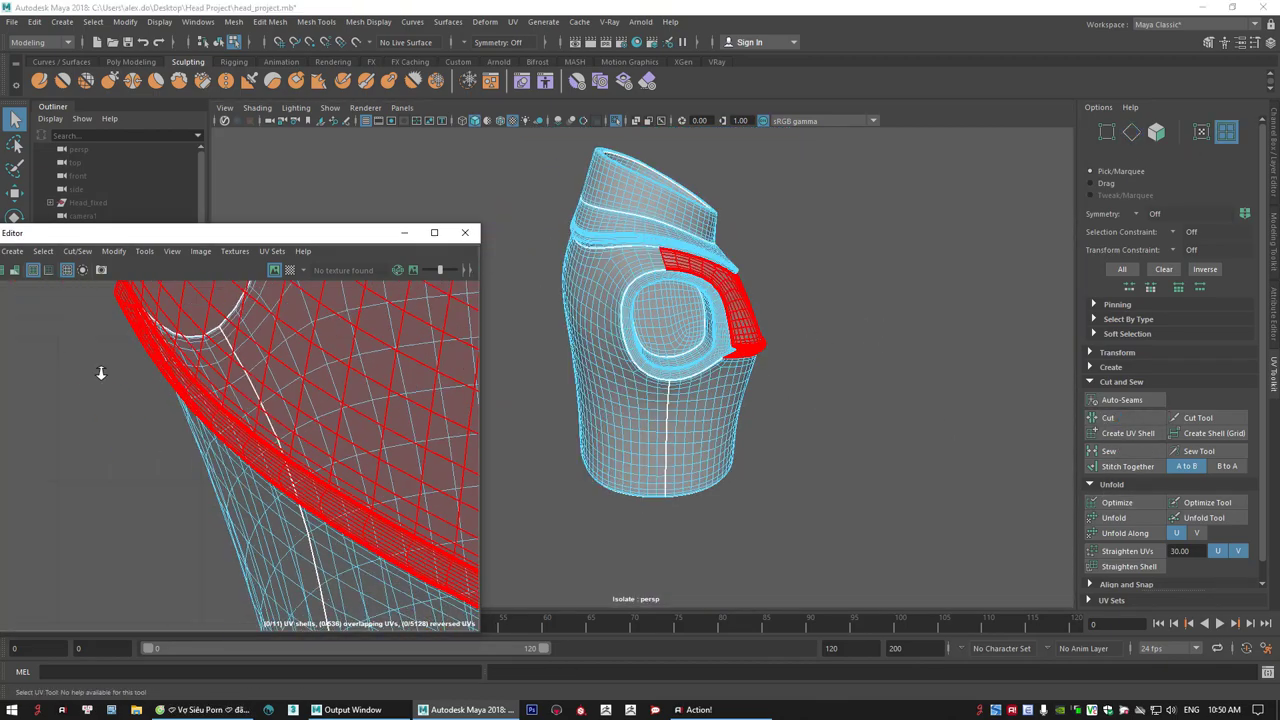
scroll(291, 420, "down", 8)
middle_click_drag(100, 374, 184, 438, "alt")
left_click(267, 423)
key("w")
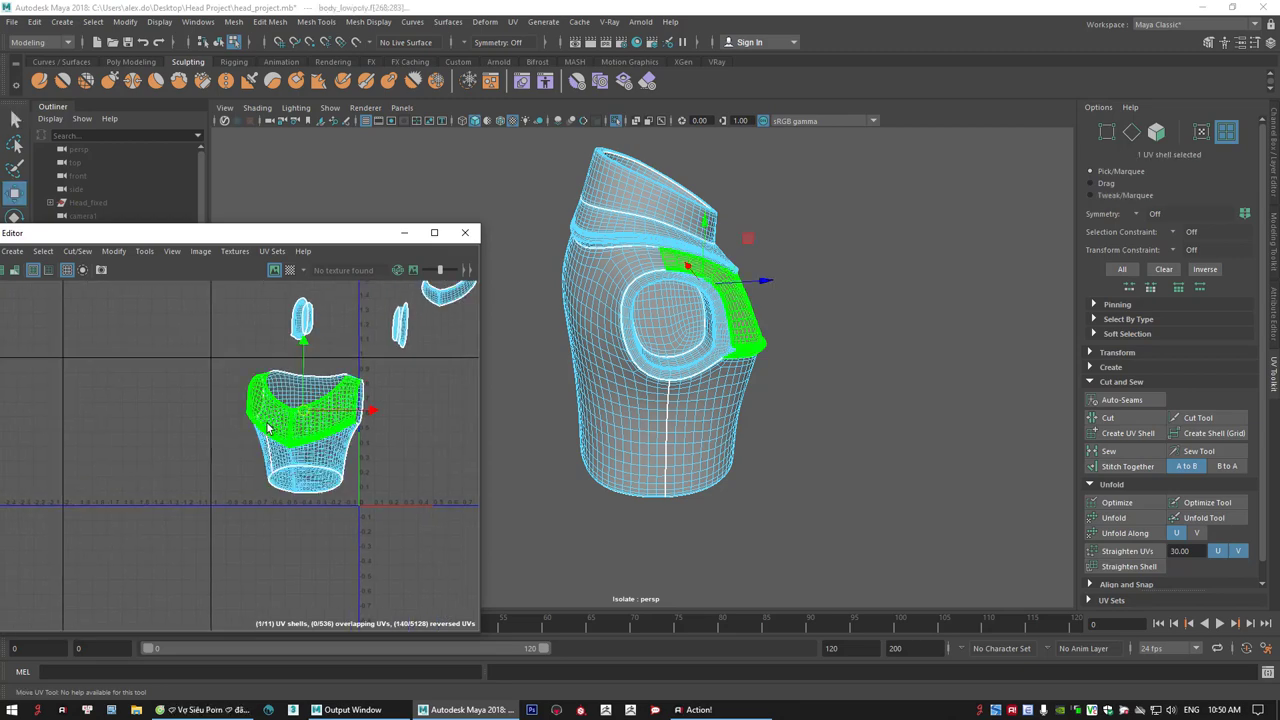
left_click_drag(298, 410, 161, 385)
- Move the back, lower front and round bottom-cap UV shells apart so they no longer overlap
left_click(316, 472)
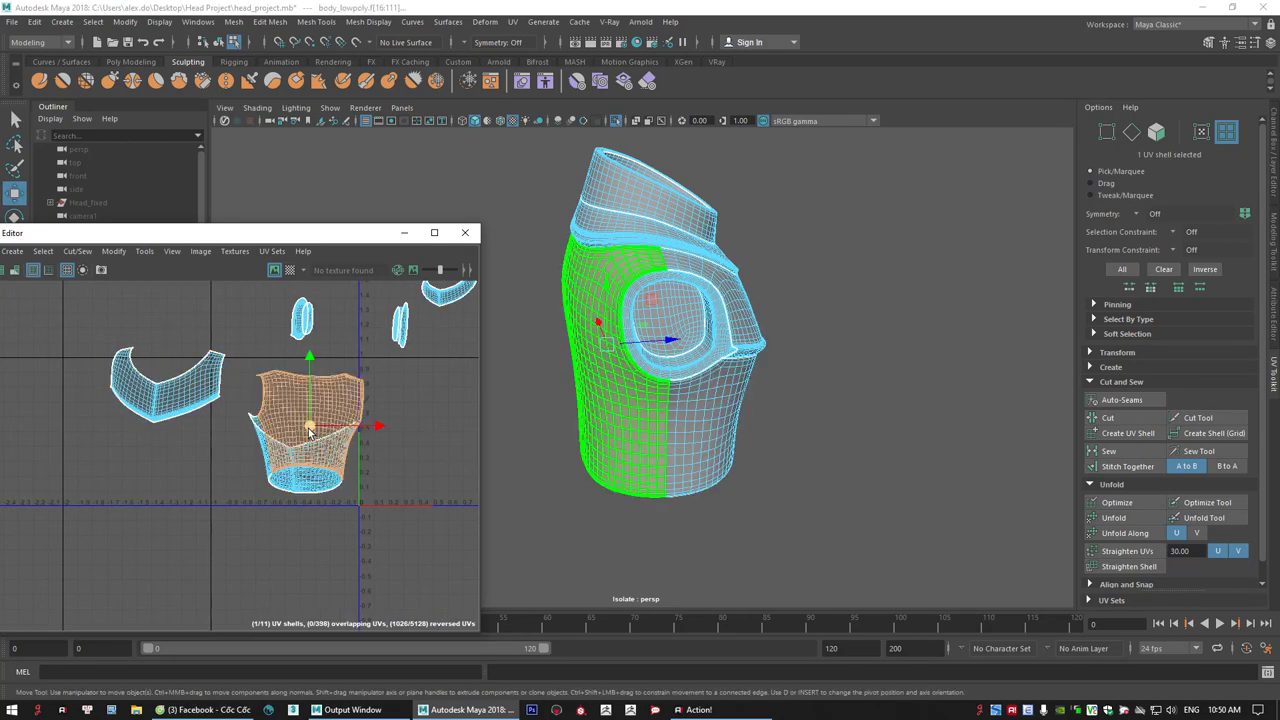
left_click_drag(308, 426, 404, 401)
left_click(289, 468)
left_click_drag(304, 455, 220, 491)
left_click(320, 489)
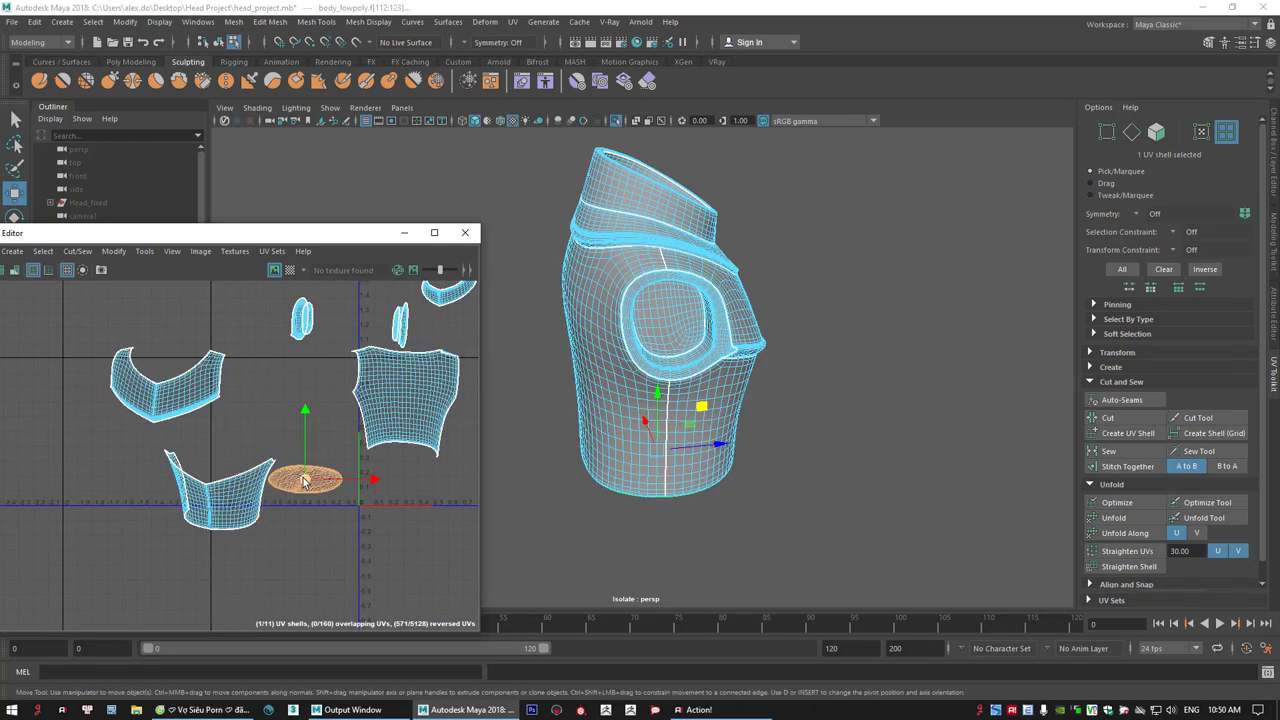
left_click_drag(305, 466, 305, 501)
- Select all of the body's UV shells and unfold them together
scroll(372, 544, "down", 3)
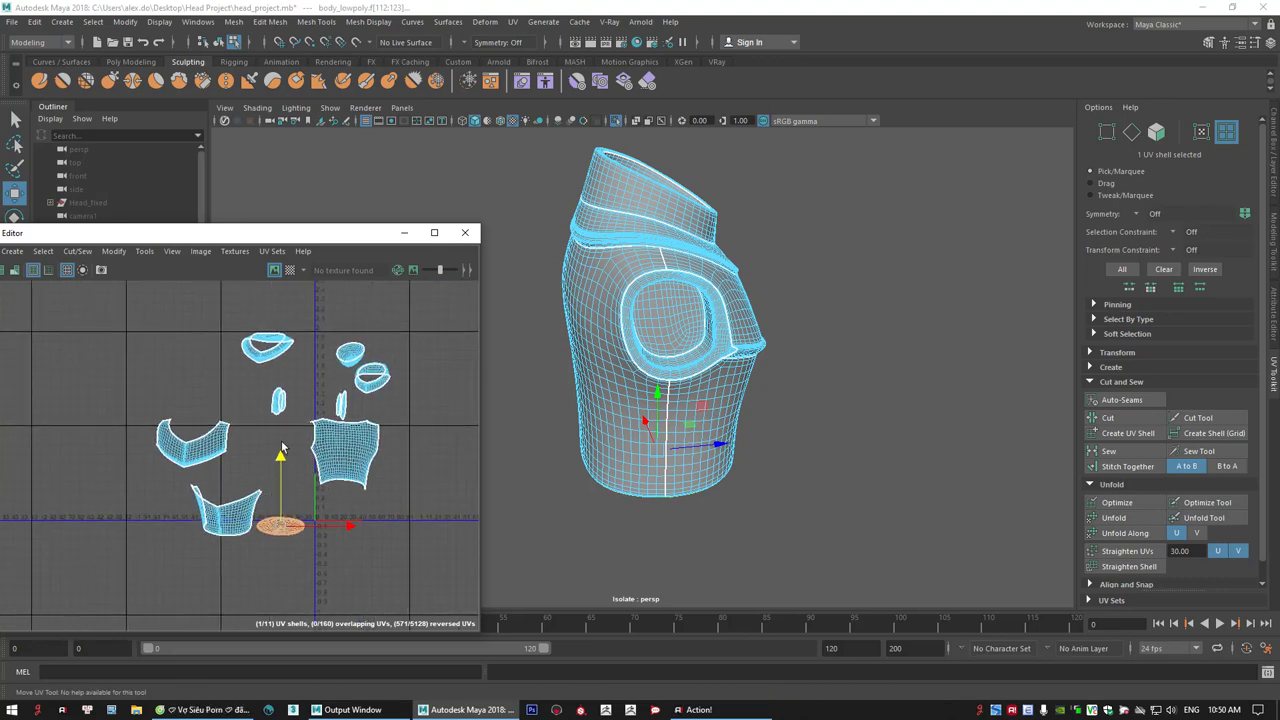
right_click_drag(194, 339, 130, 322)
left_click_drag(106, 314, 438, 535)
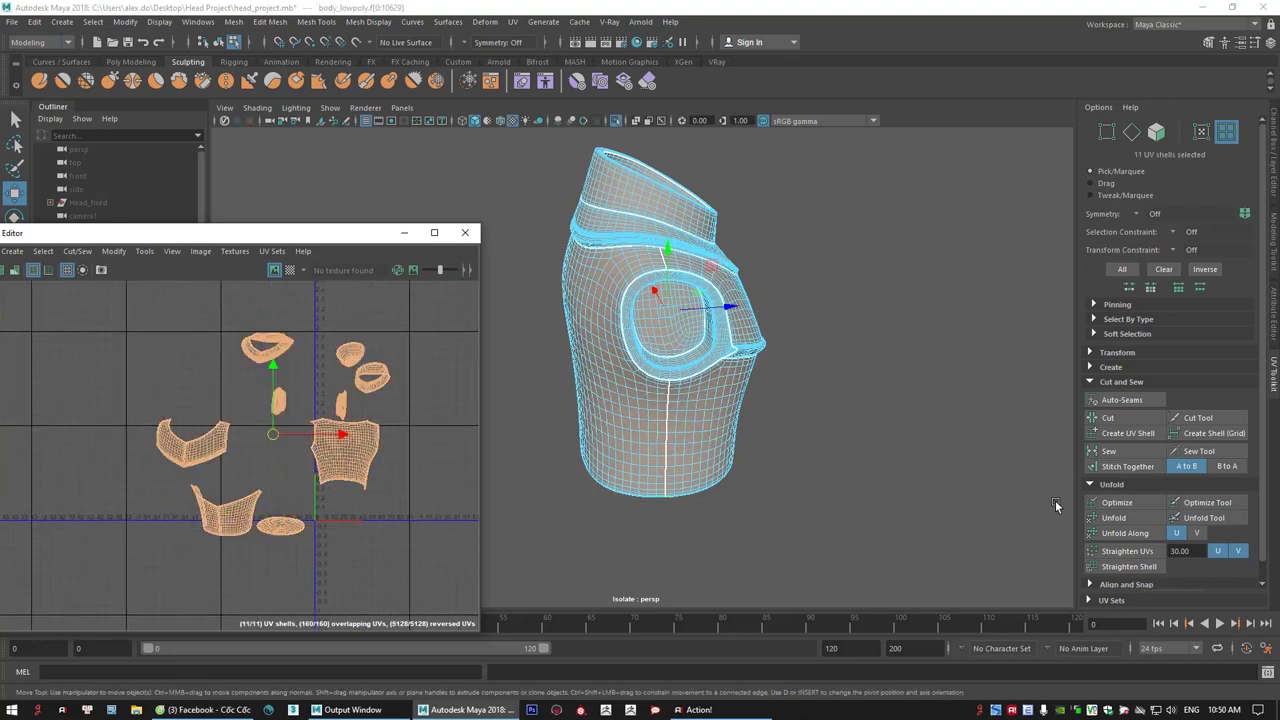
left_click(1115, 517)
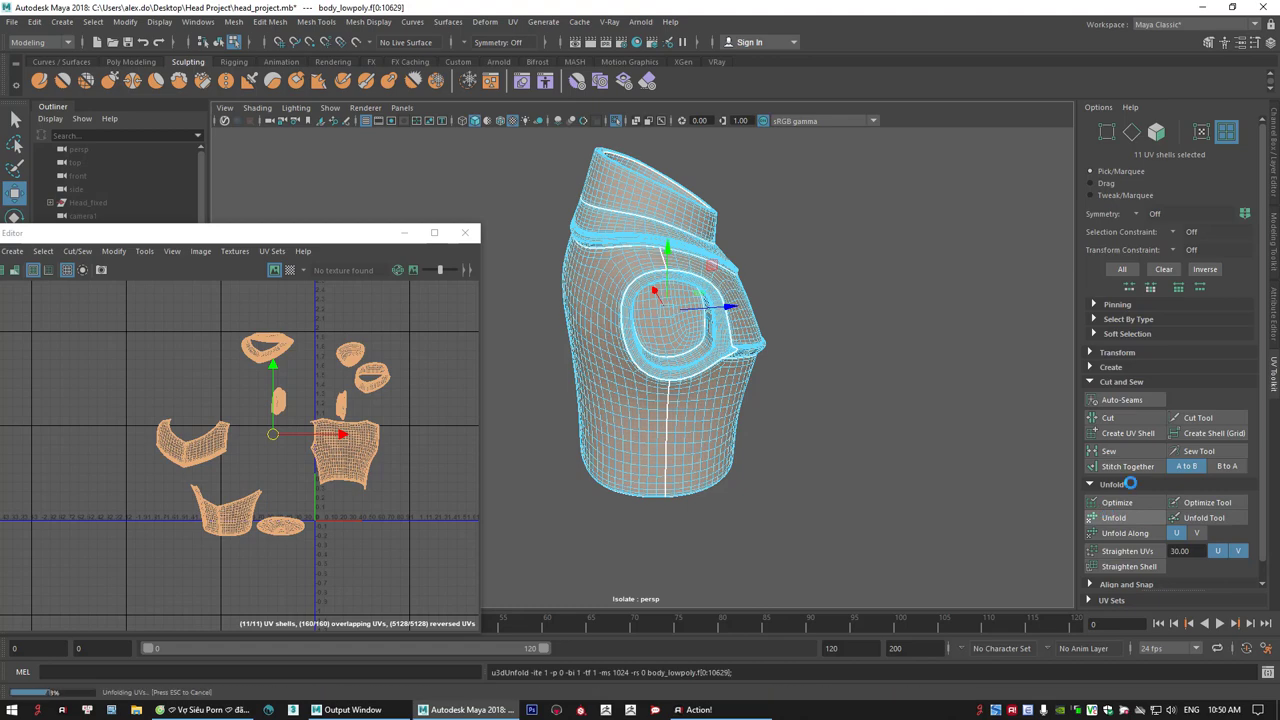
left_click(389, 500)
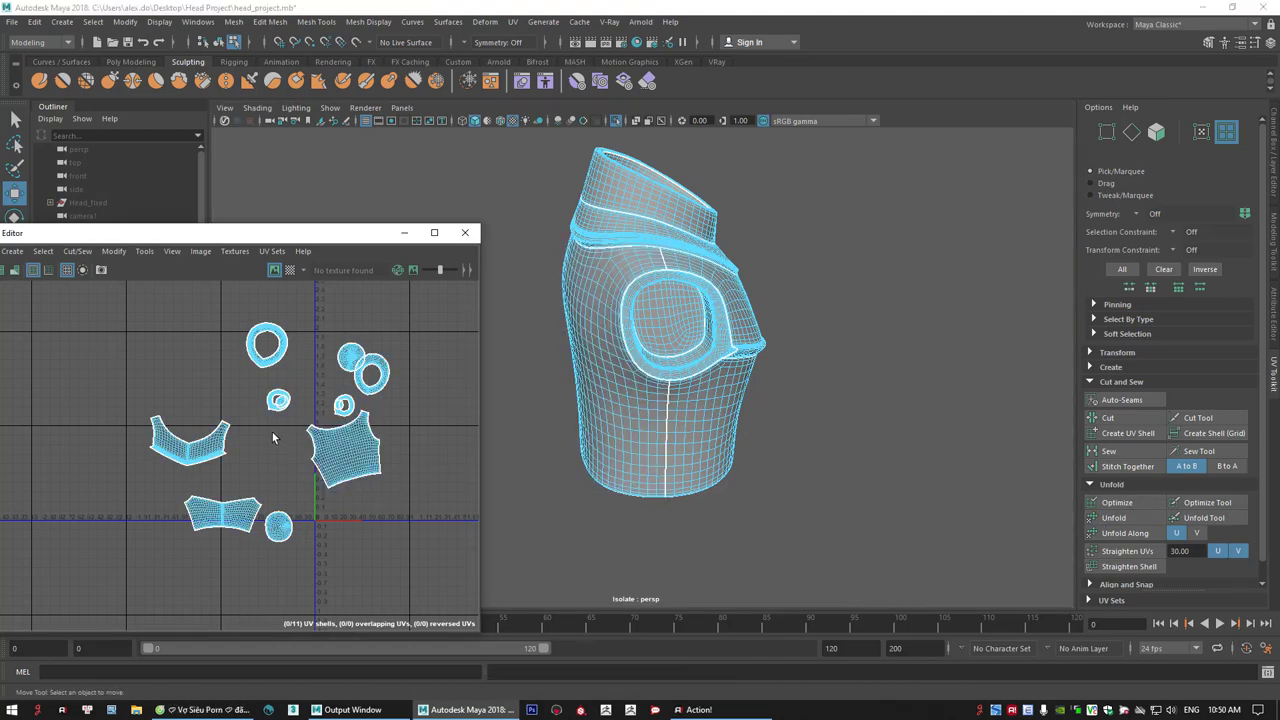
scroll(272, 432, "up", 3)
scroll(250, 438, "down", 3)
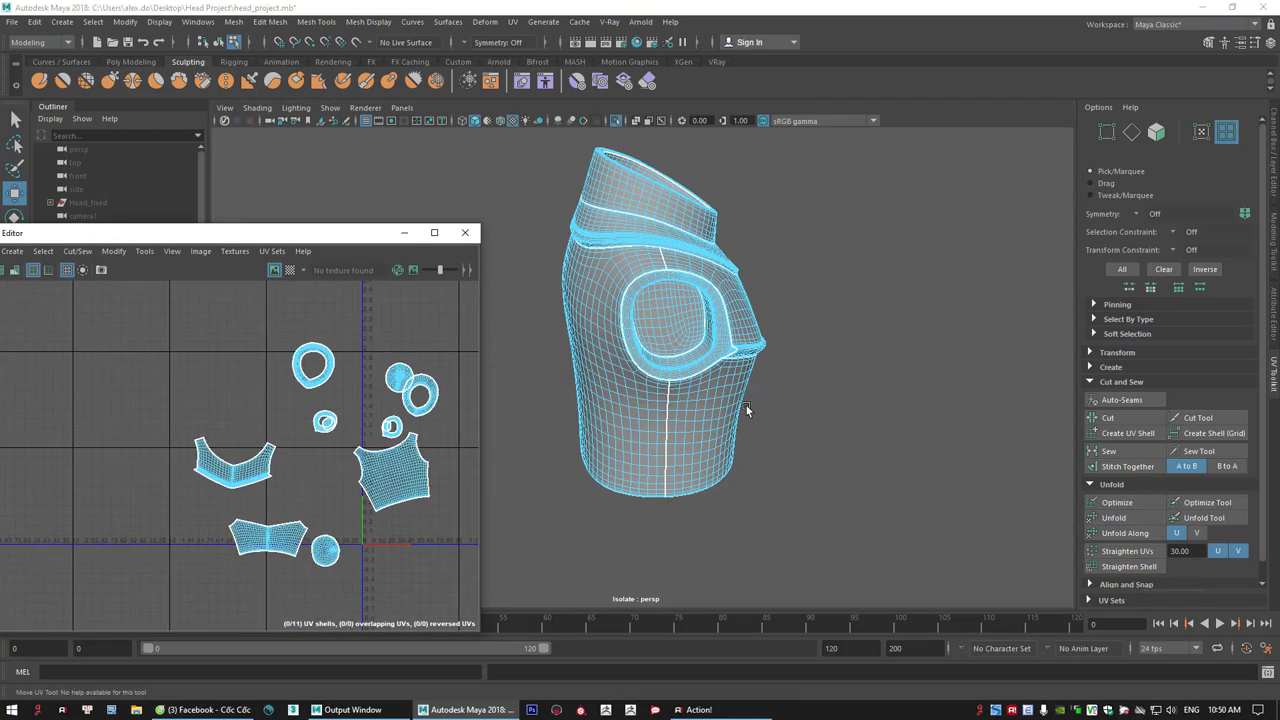
- Return to object mode, close the UV Editor, exit isolation and select the shoulder, body and neck low-poly meshes
right_click_drag(929, 337, 951, 301)
left_click(951, 301)
left_click(465, 233)
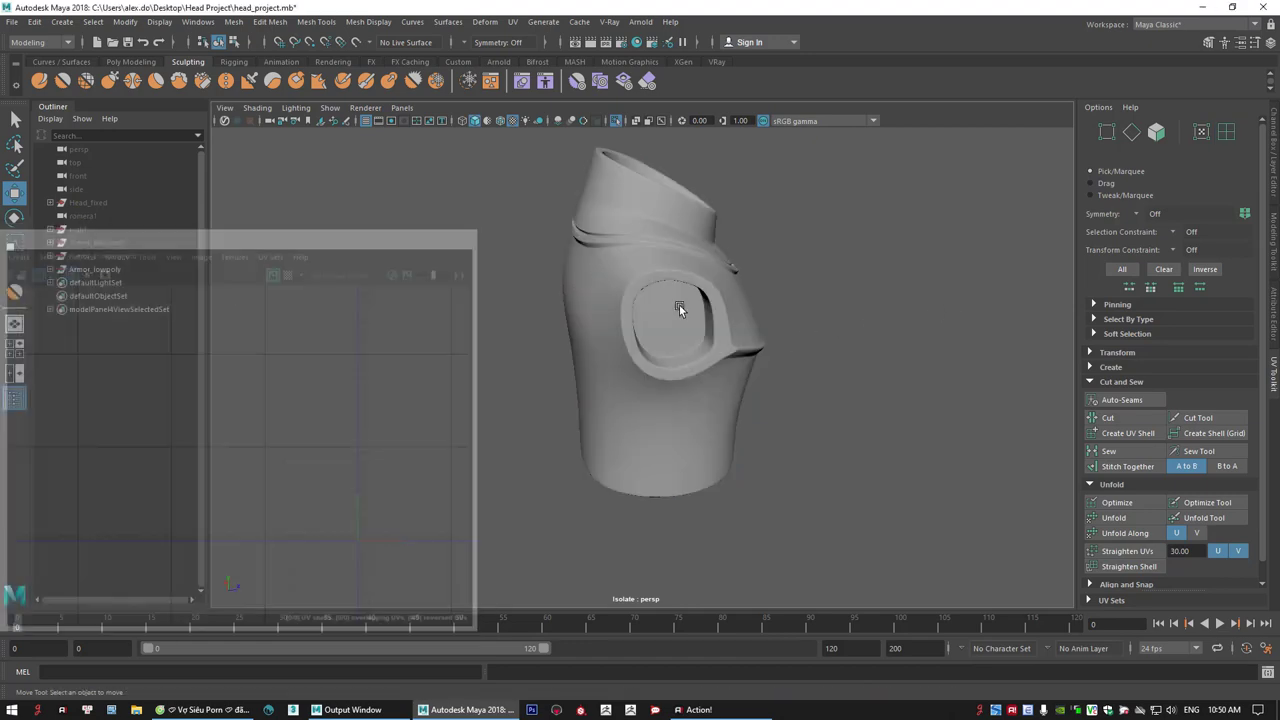
left_click_drag(679, 305, 617, 331, "alt")
left_click(617, 121)
left_click_drag(470, 188, 863, 483)
key("3")
key("f")
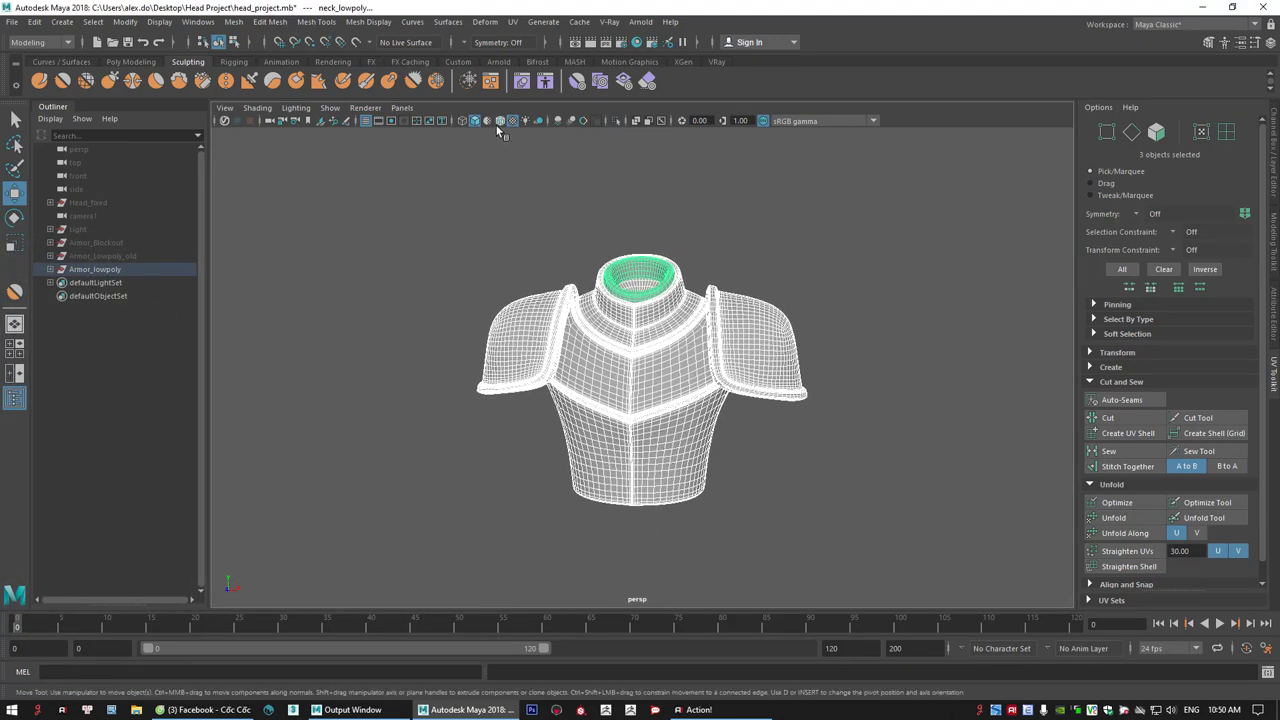
- Open the UV Editor for the three selected armor meshes and reposition its window to show all their shells
left_click(512, 21)
left_click(540, 43)
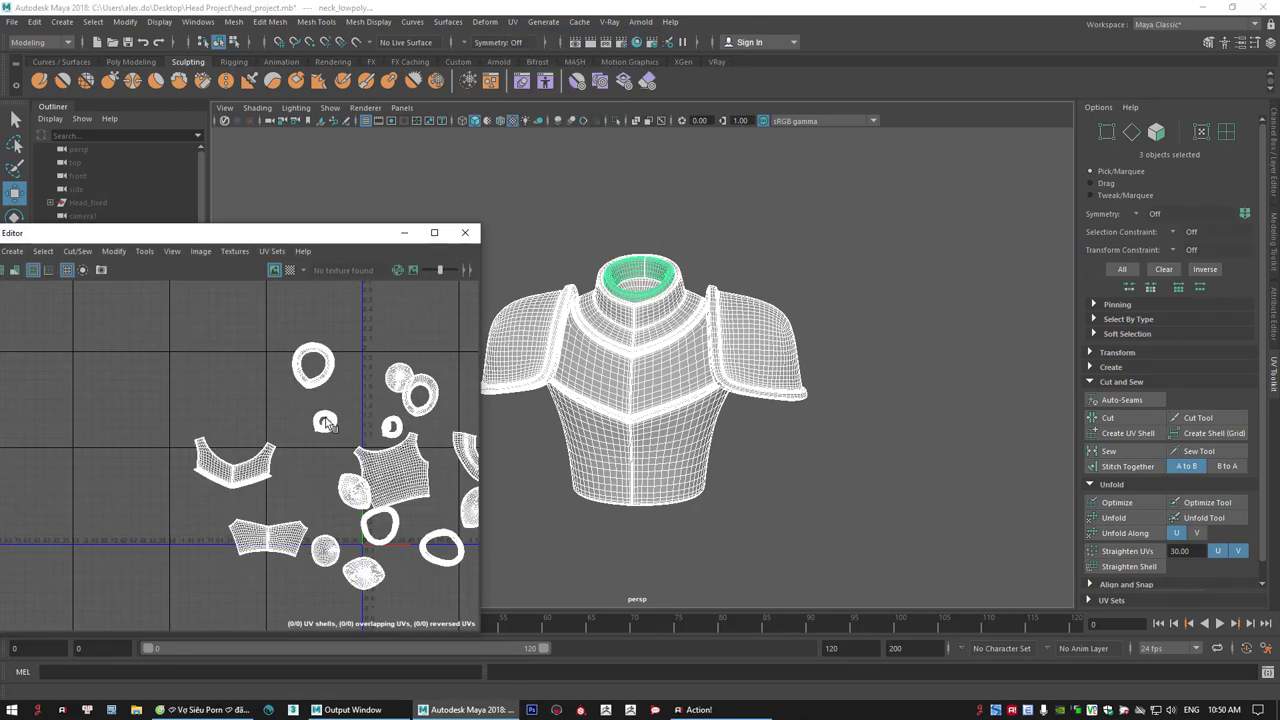
middle_click_drag(356, 417, 198, 394, "alt")
left_click_drag(145, 224, 223, 192)
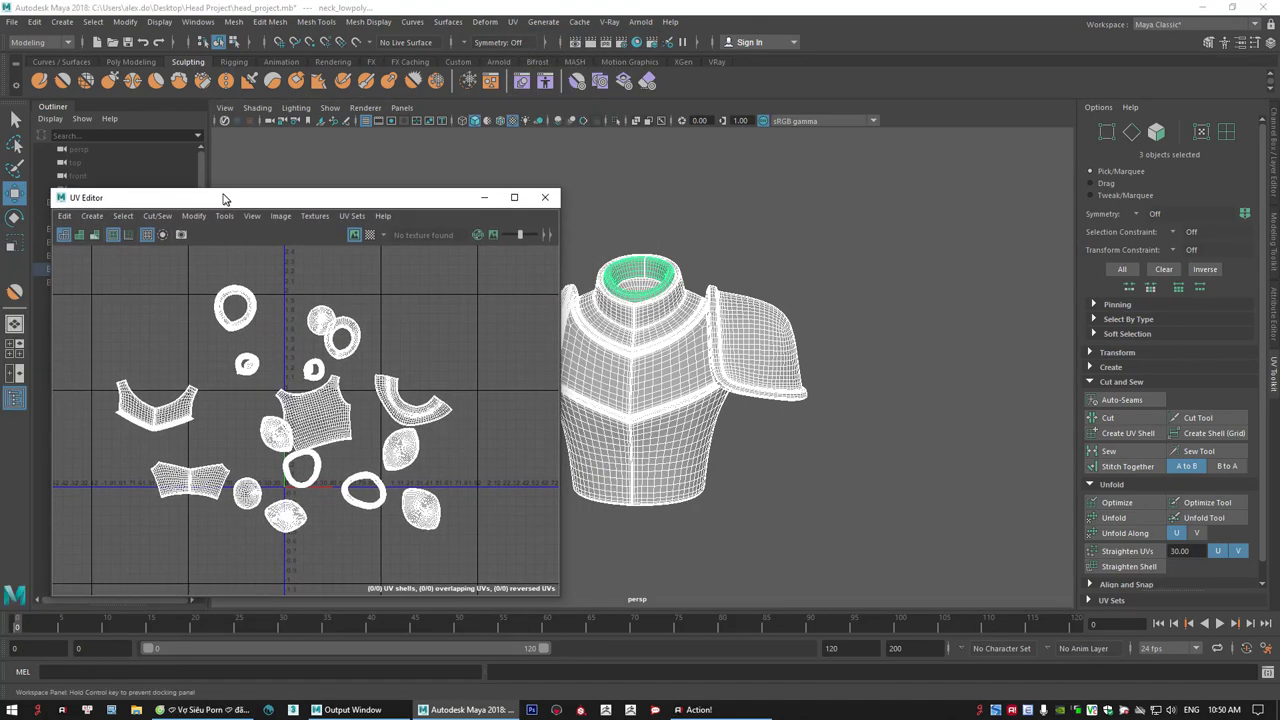
middle_click_drag(306, 302, 299, 303, "alt")
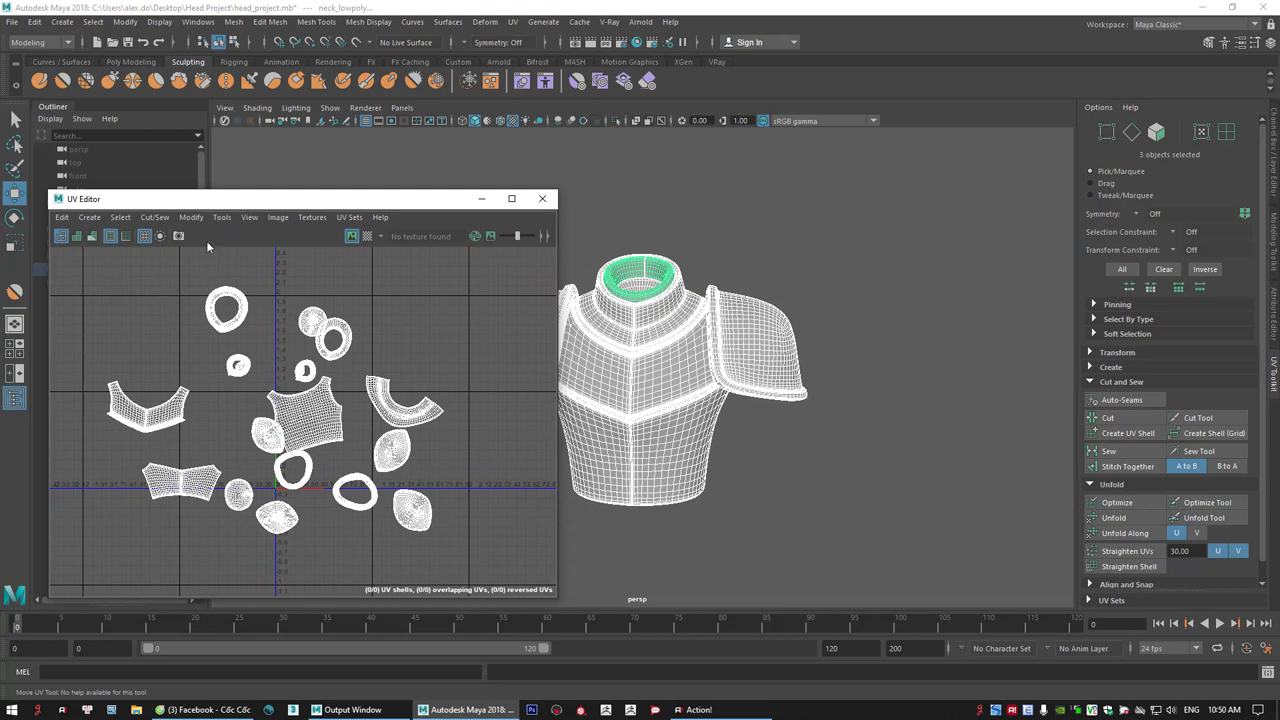
- Lay out the shoulder, body and neck UV shells together within the 0–1 UV tile
left_click(192, 217)
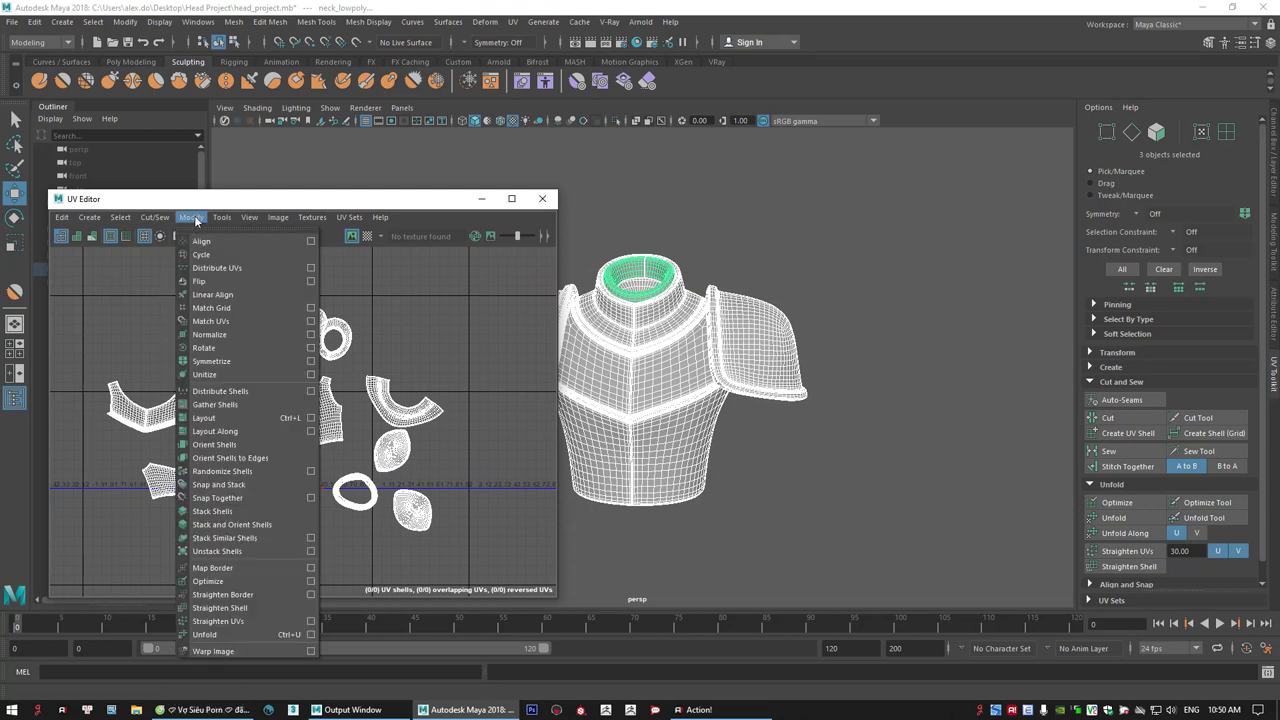
left_click(205, 418)
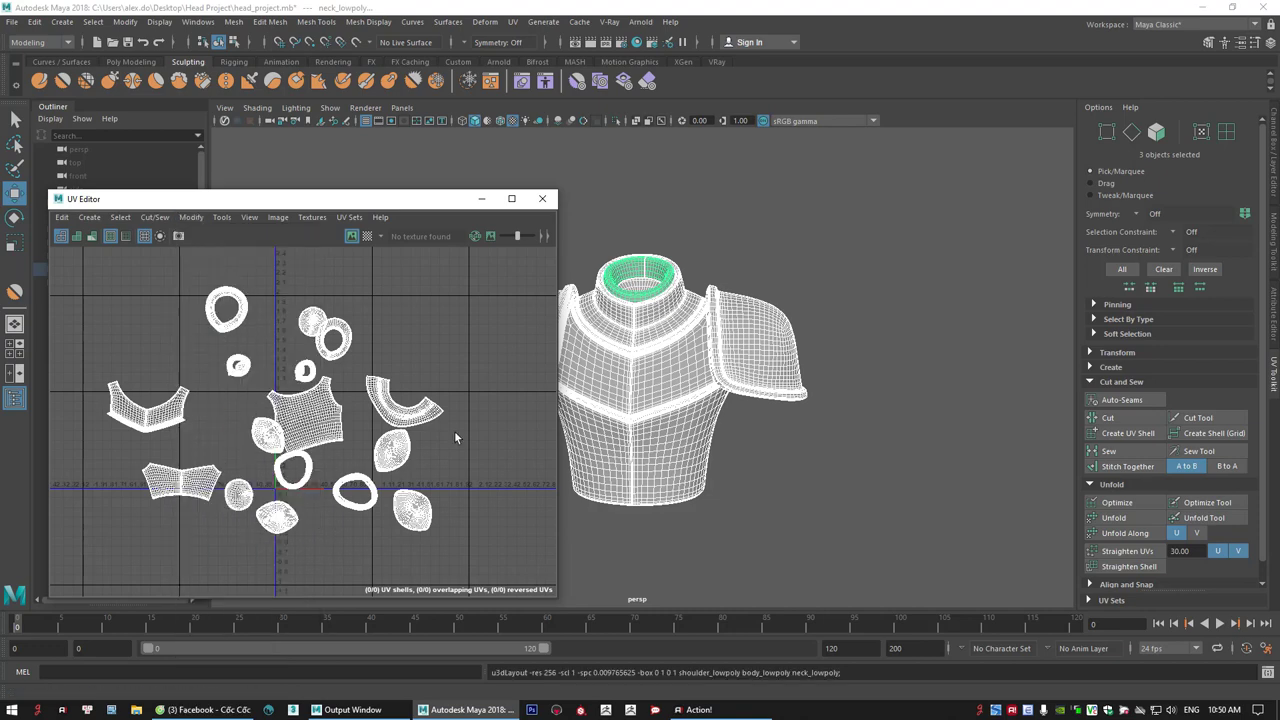
right_click_drag(312, 445, 586, 570, "alt")
middle_click_drag(479, 523, 435, 493, "alt")
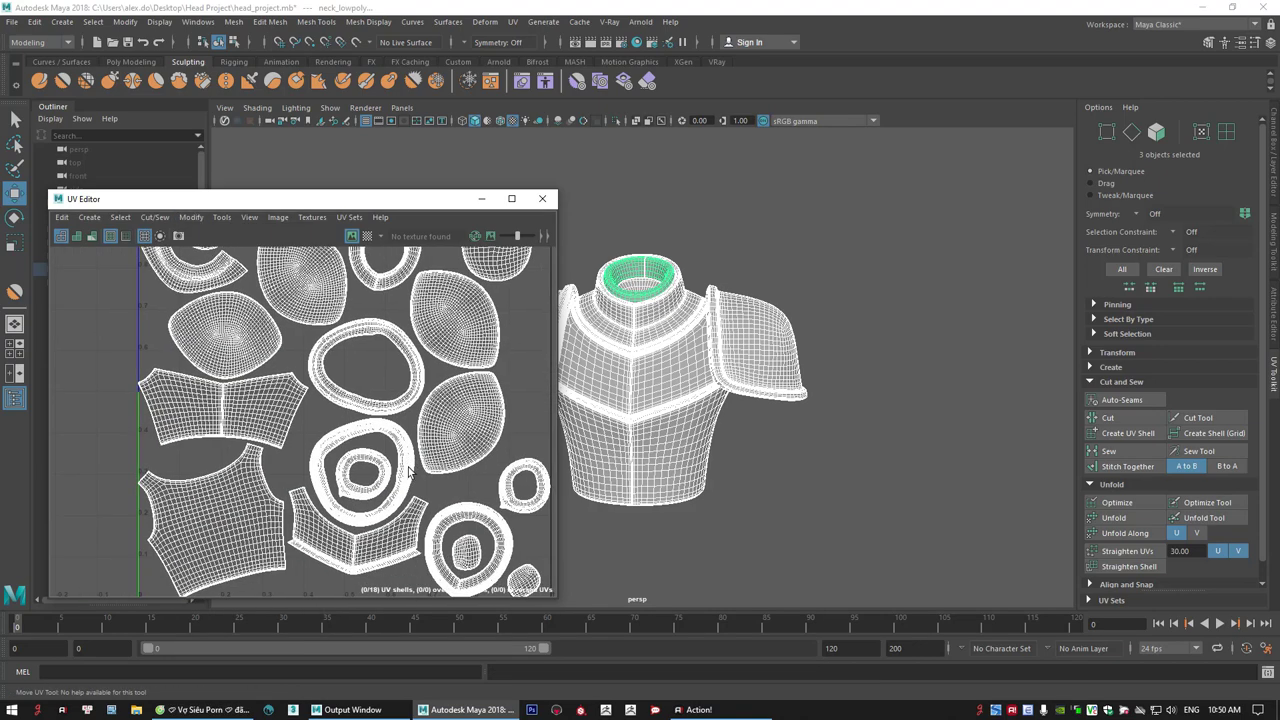
right_click_drag(426, 463, 406, 451, "alt")
- Move and enlarge the UV Editor window so the packed shells can be inspected closely
left_click_drag(405, 204, 711, 1)
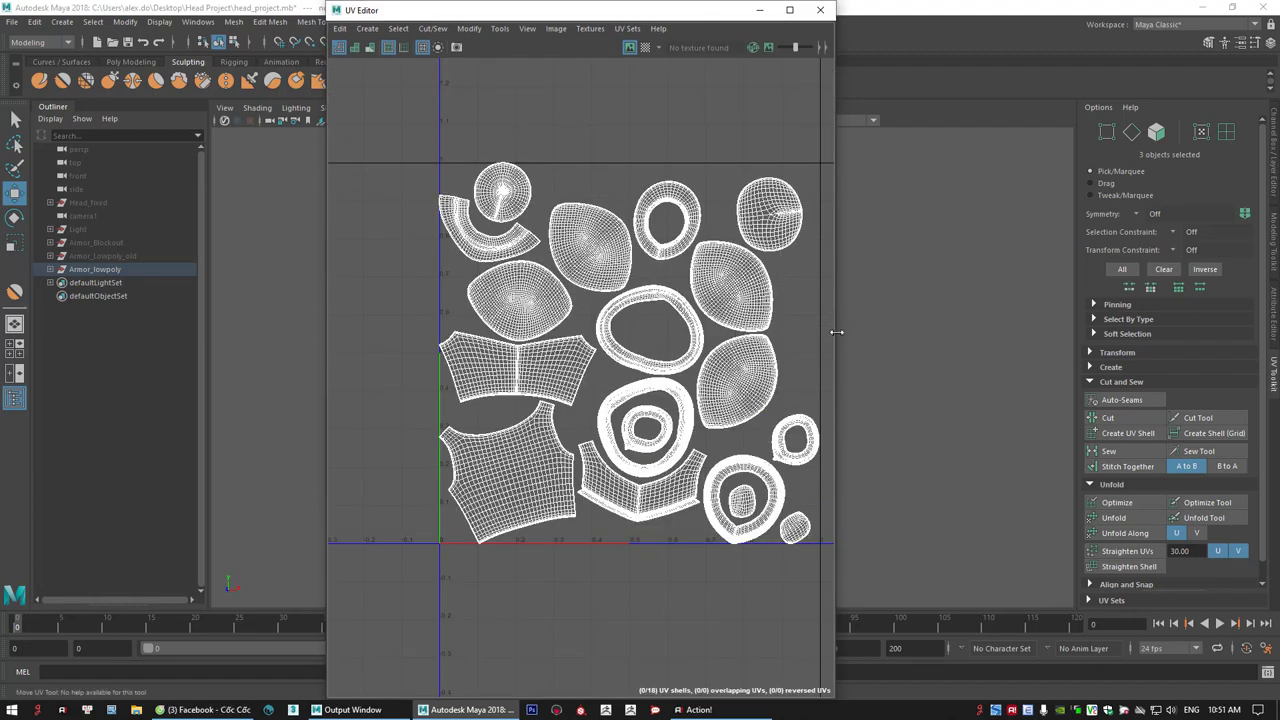
left_click_drag(836, 332, 916, 326)
middle_click_drag(628, 405, 550, 388, "alt")
right_click_drag(560, 285, 609, 275, "alt")
middle_click_drag(642, 565, 632, 469, "alt")
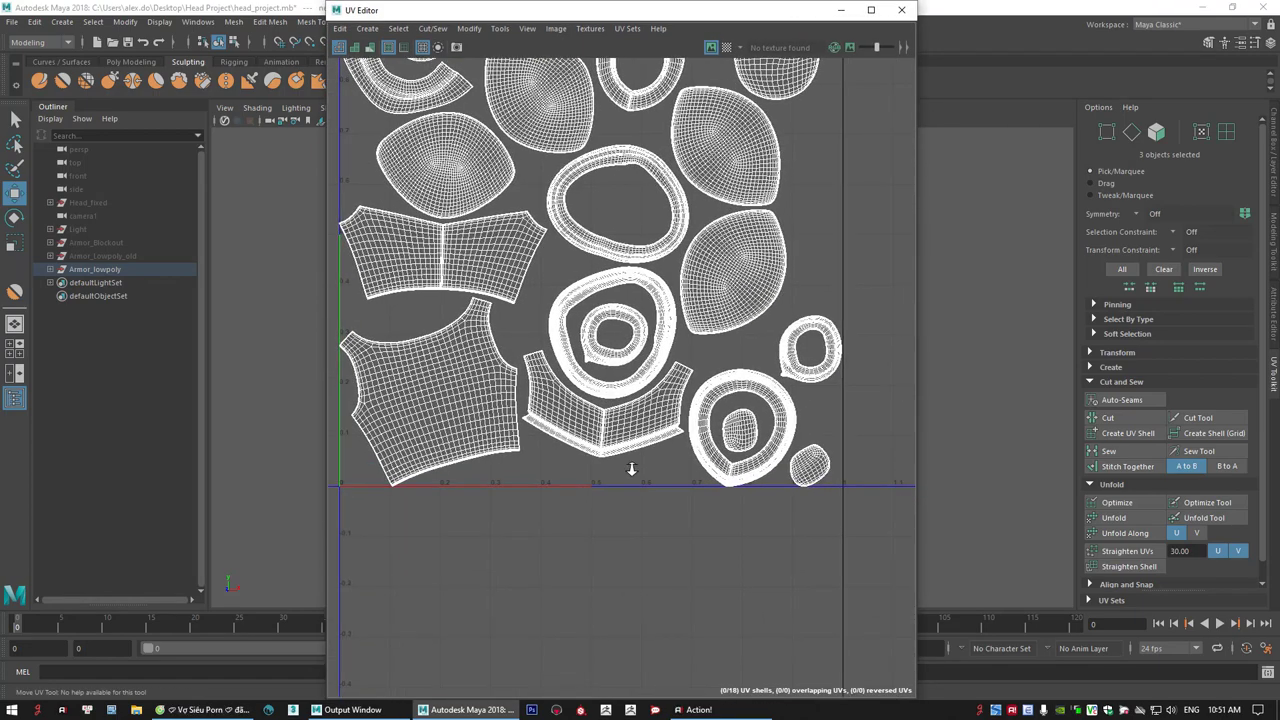
- Select the V-shaped upper chest UV shell and rotate it slightly by hand to level it
scroll(632, 469, "up", 2)
right_click_drag(618, 398, 570, 374)
left_click(626, 418)
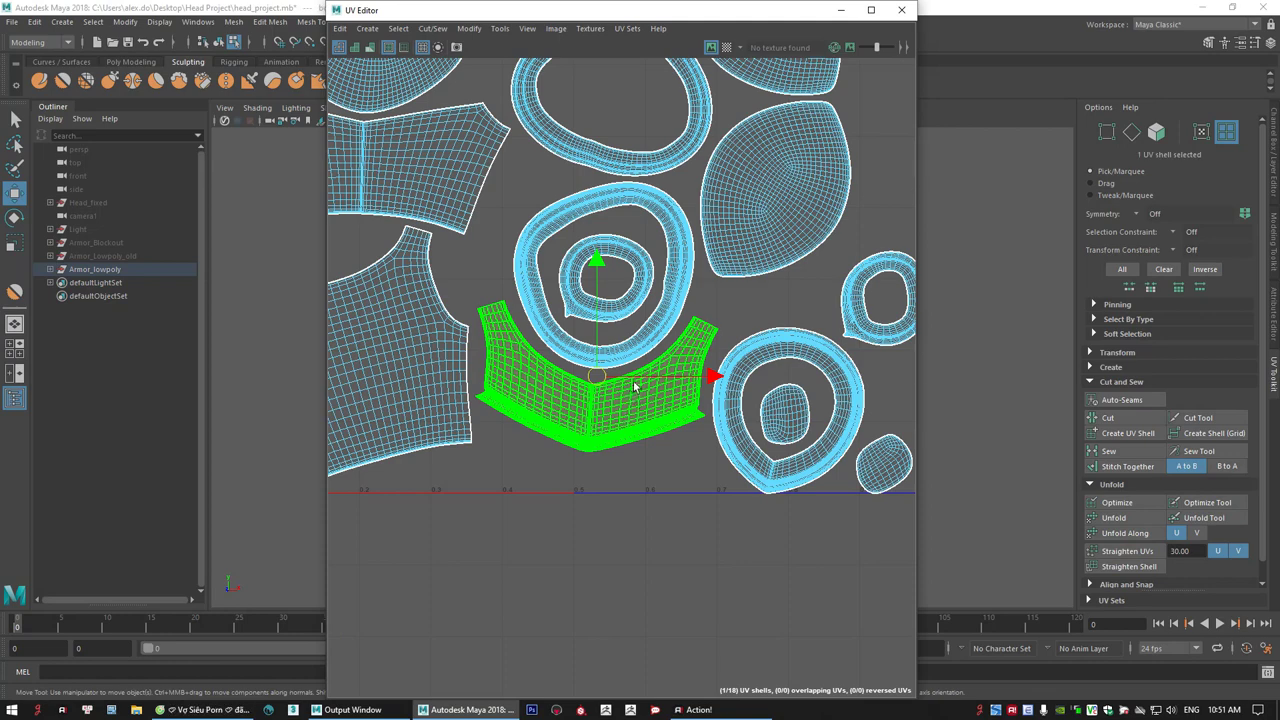
key("e")
left_click_drag(666, 369, 702, 350)
- Select an edge on the upper chest shell's vertical centre line and orient the shell to that edge
right_click_drag(650, 410, 651, 377)
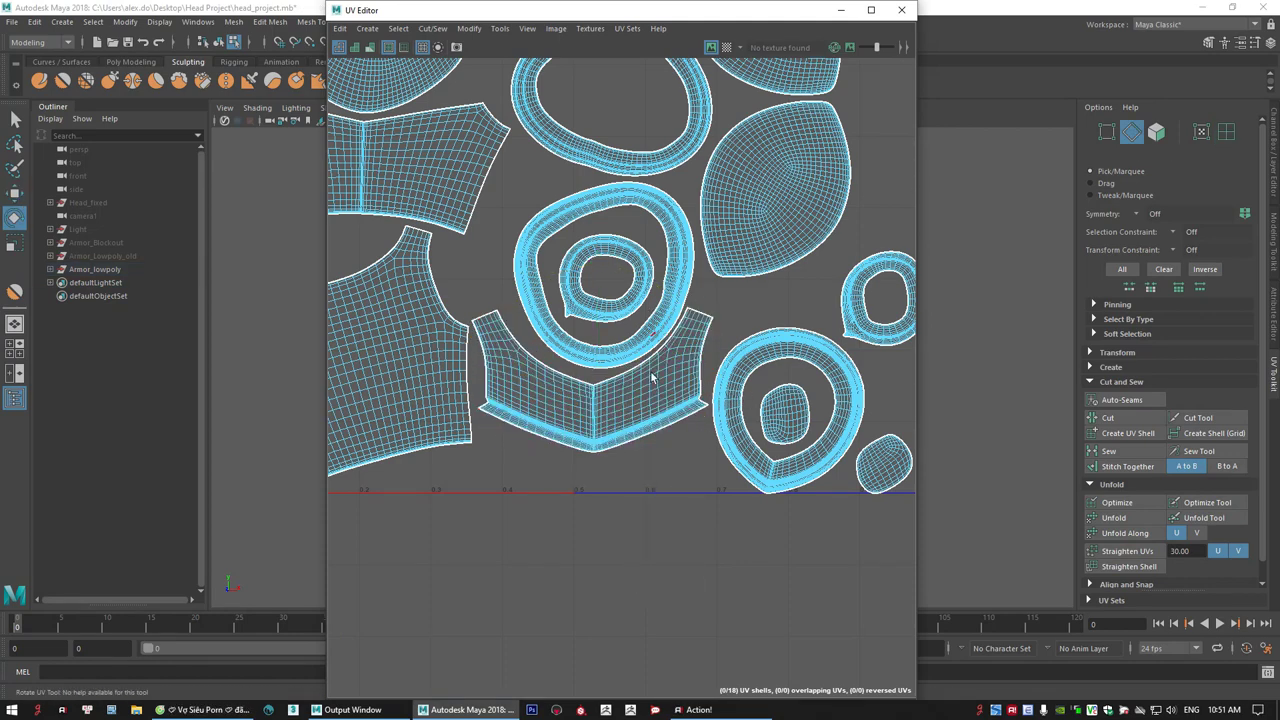
scroll(548, 424, "up", 3)
scroll(657, 381, "up", 3)
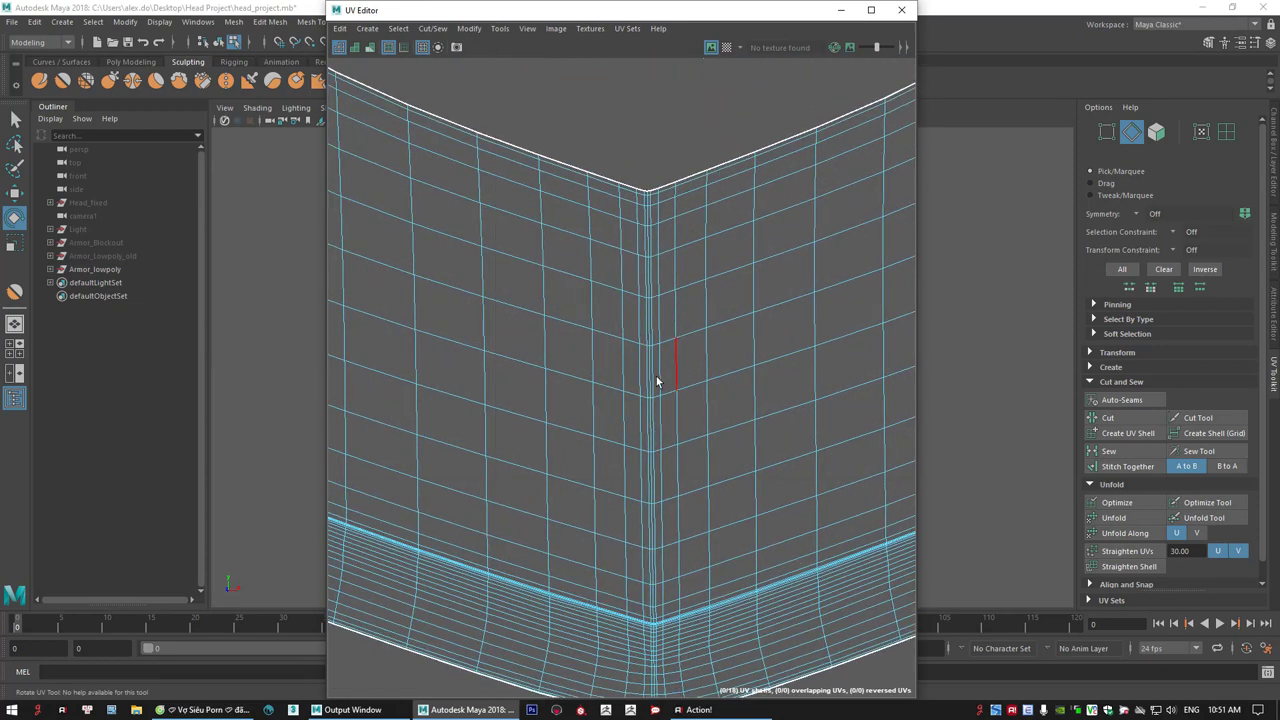
left_click(651, 380)
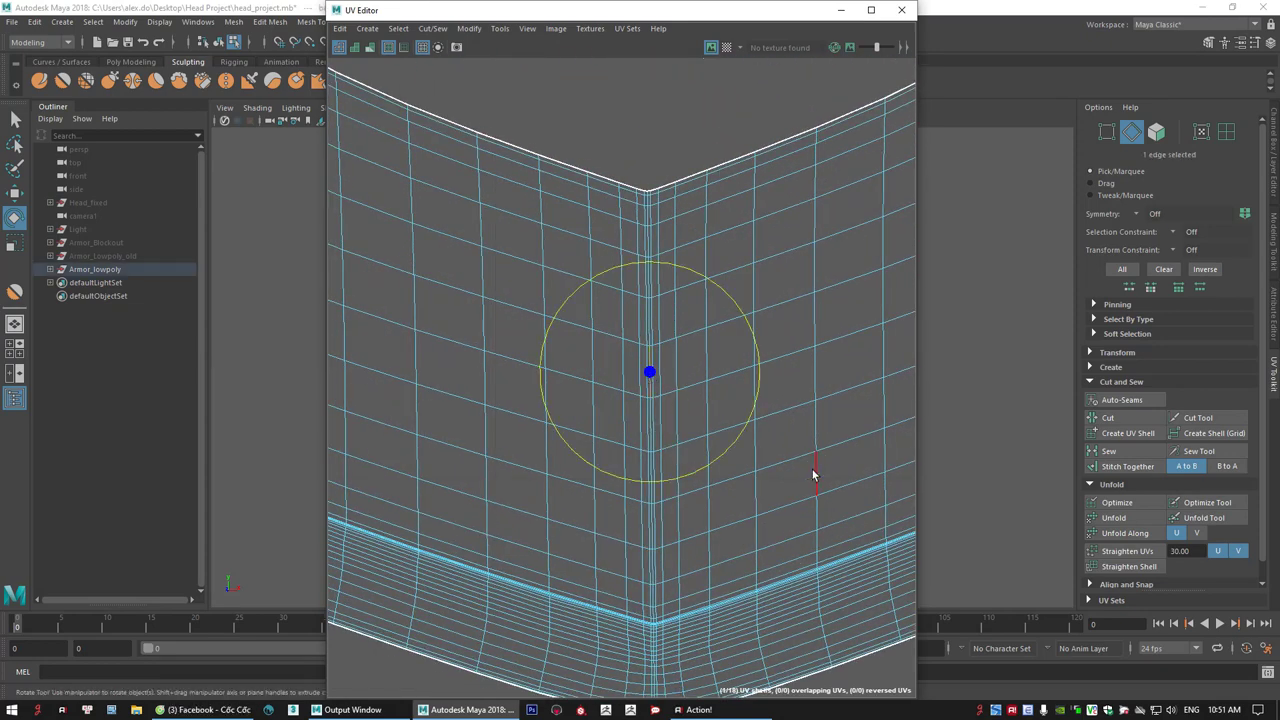
left_click_drag(1264, 412, 1263, 455)
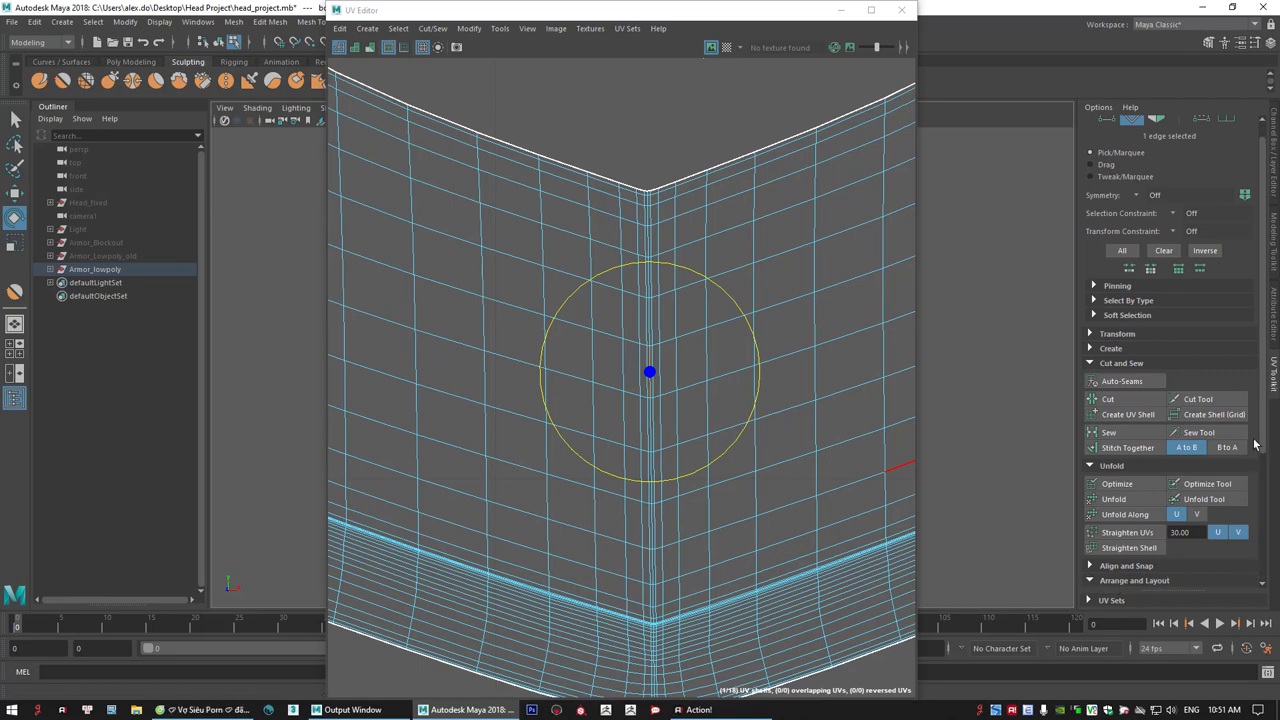
scroll(1264, 441, "down", 3)
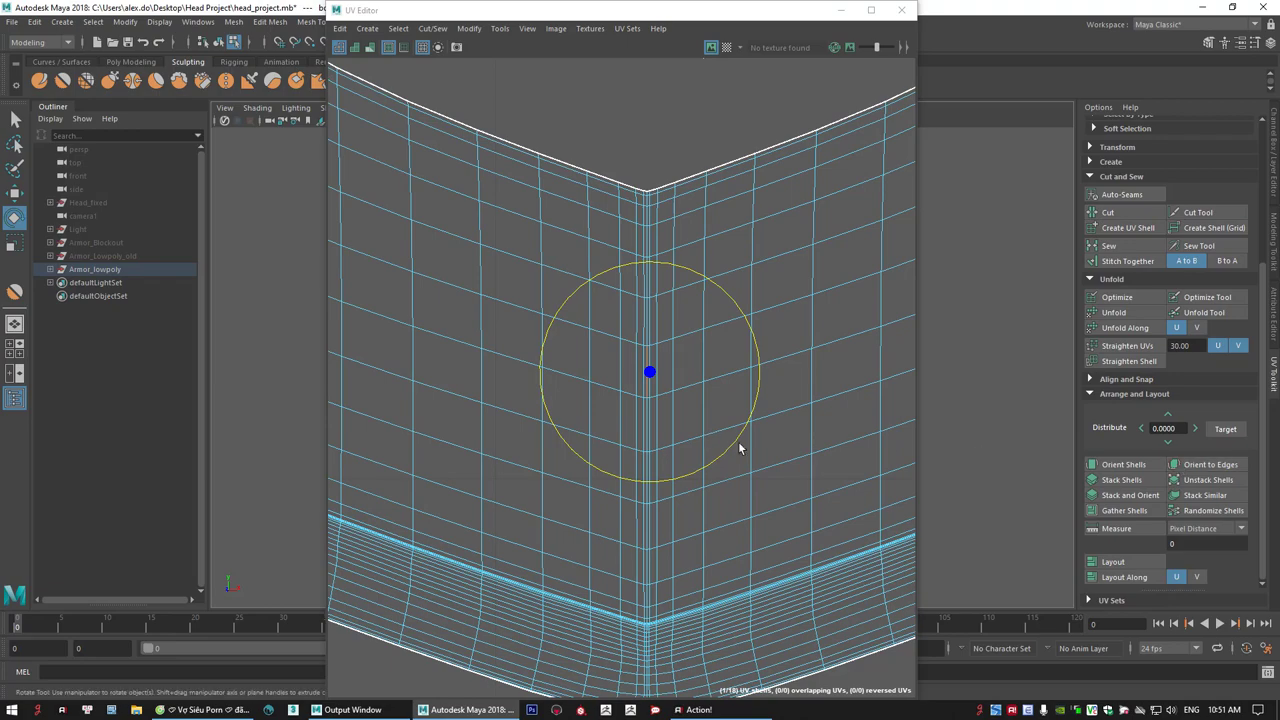
- Straighten the tilted back shell by orienting it to vertical edges near the middle of its neckline
scroll(597, 417, "down", 6)
scroll(733, 388, "down", 3)
middle_click_drag(381, 380, 568, 414, "alt")
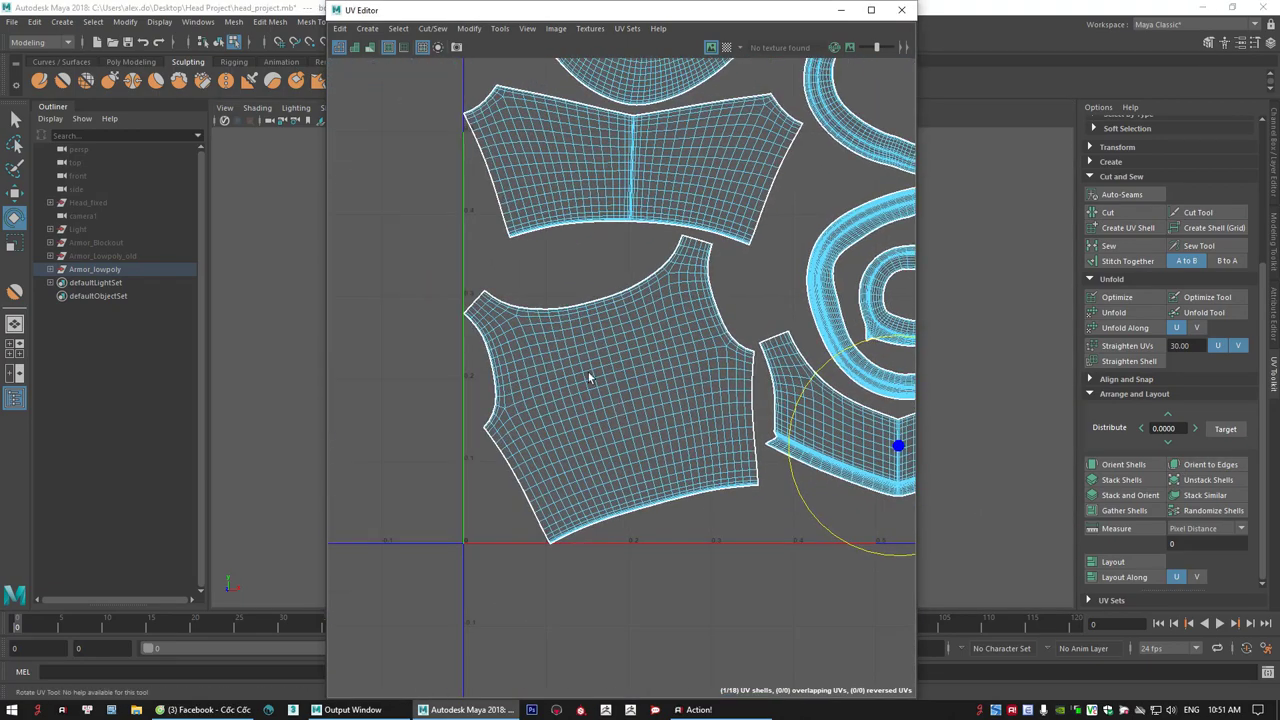
scroll(603, 359, "up", 4)
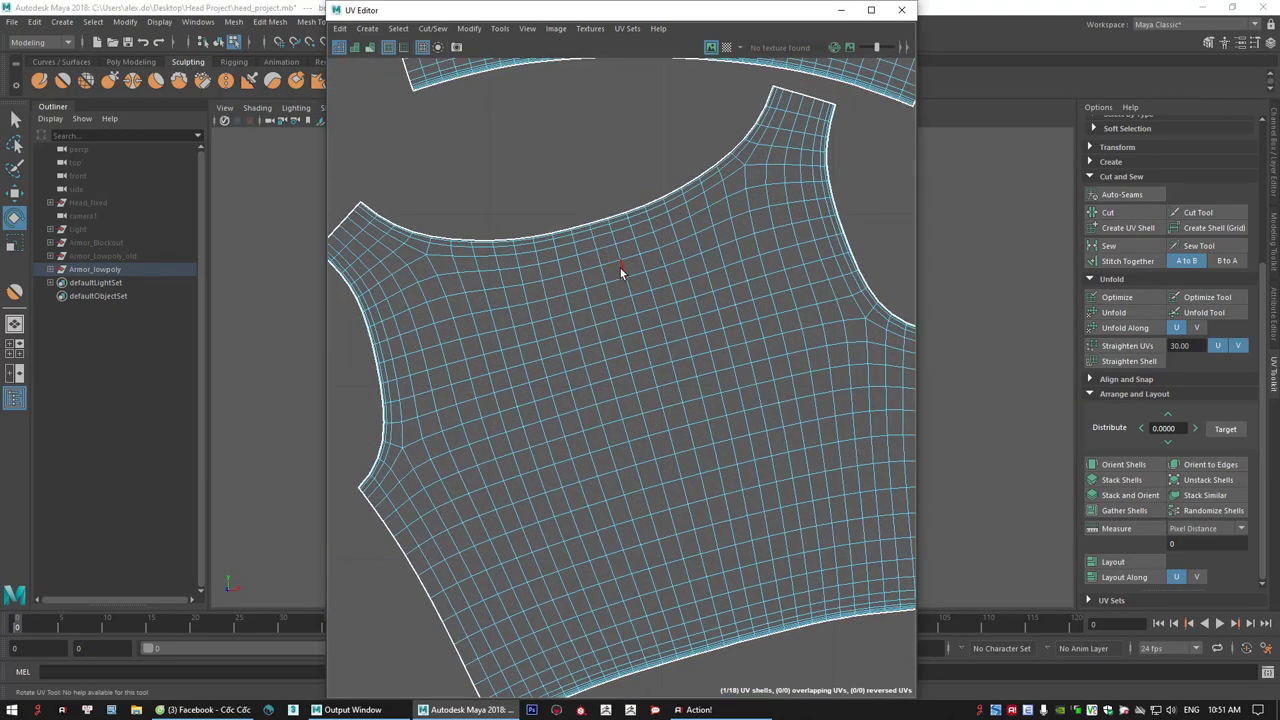
left_click(621, 268)
left_click(1206, 468)
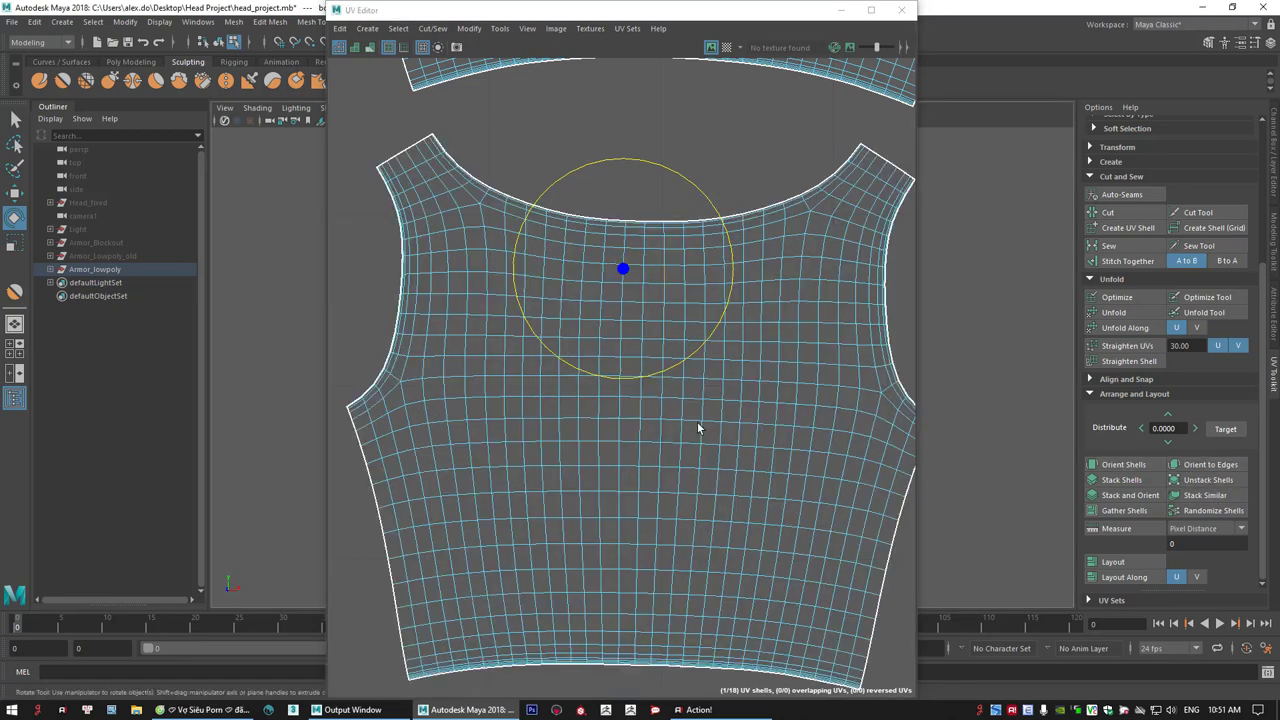
left_click(649, 262)
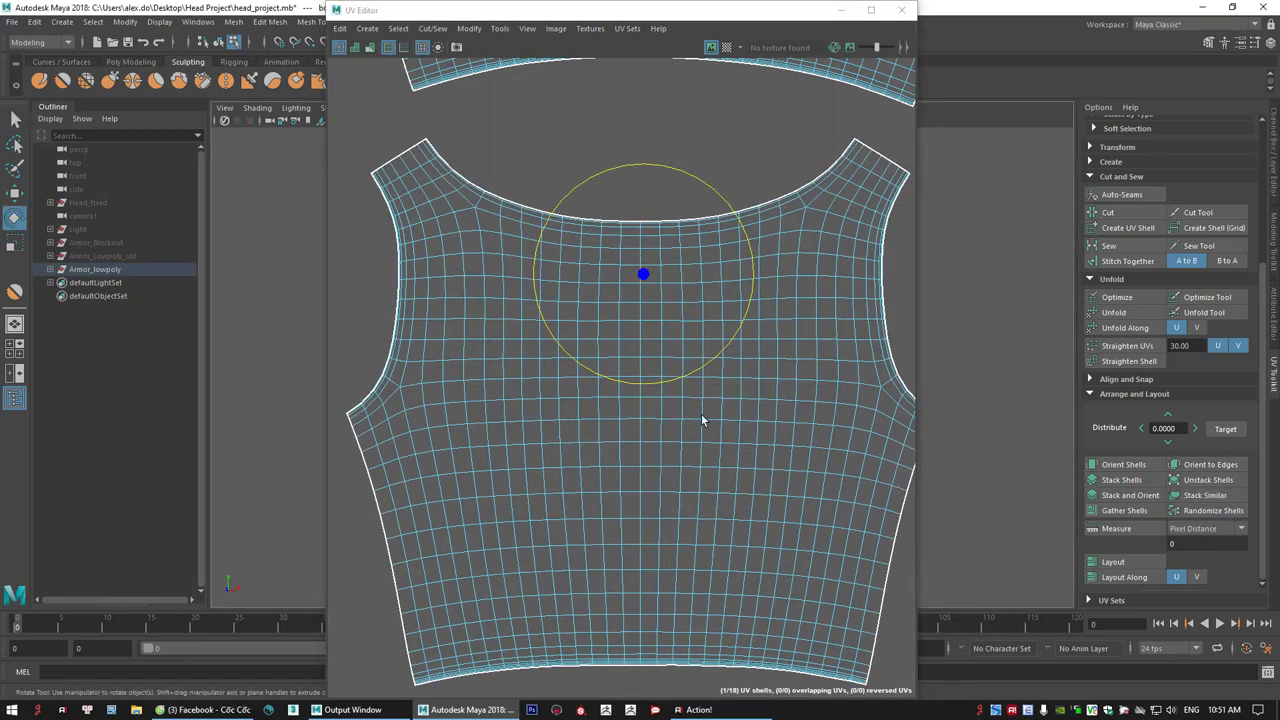
- Select an edge on the lower front shell's vertical centre line and orient the shell to it
scroll(701, 413, "down", 2)
middle_click_drag(645, 252, 628, 500, "alt")
right_click_drag(640, 350, 900, 540, "alt")
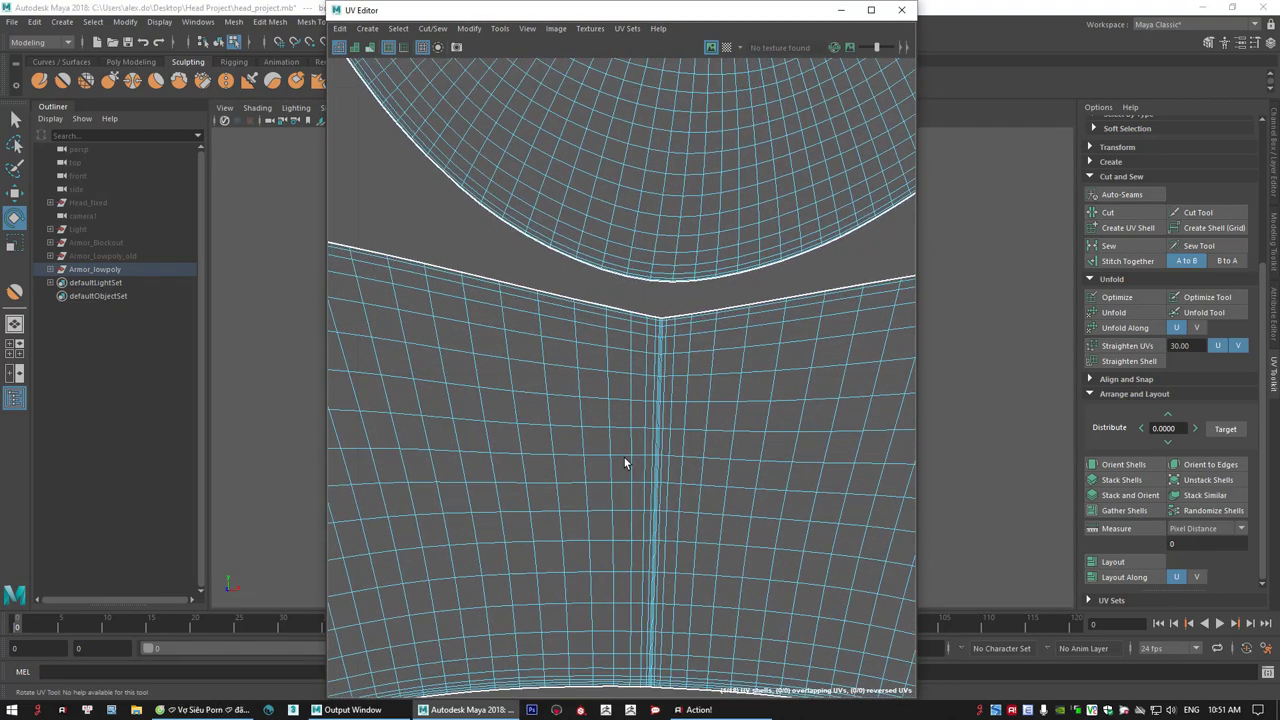
right_click_drag(624, 457, 837, 568, "alt")
left_click(686, 333)
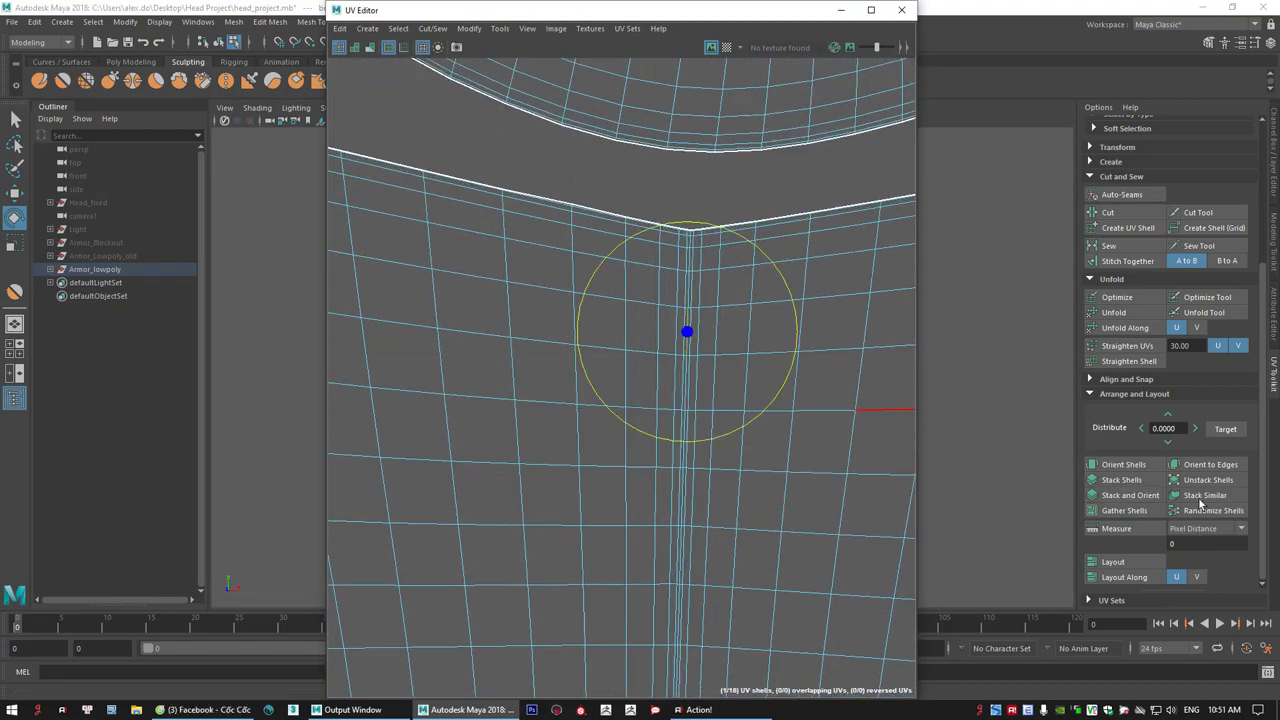
left_click(1197, 465)
right_click_drag(755, 473, 720, 369, "alt")
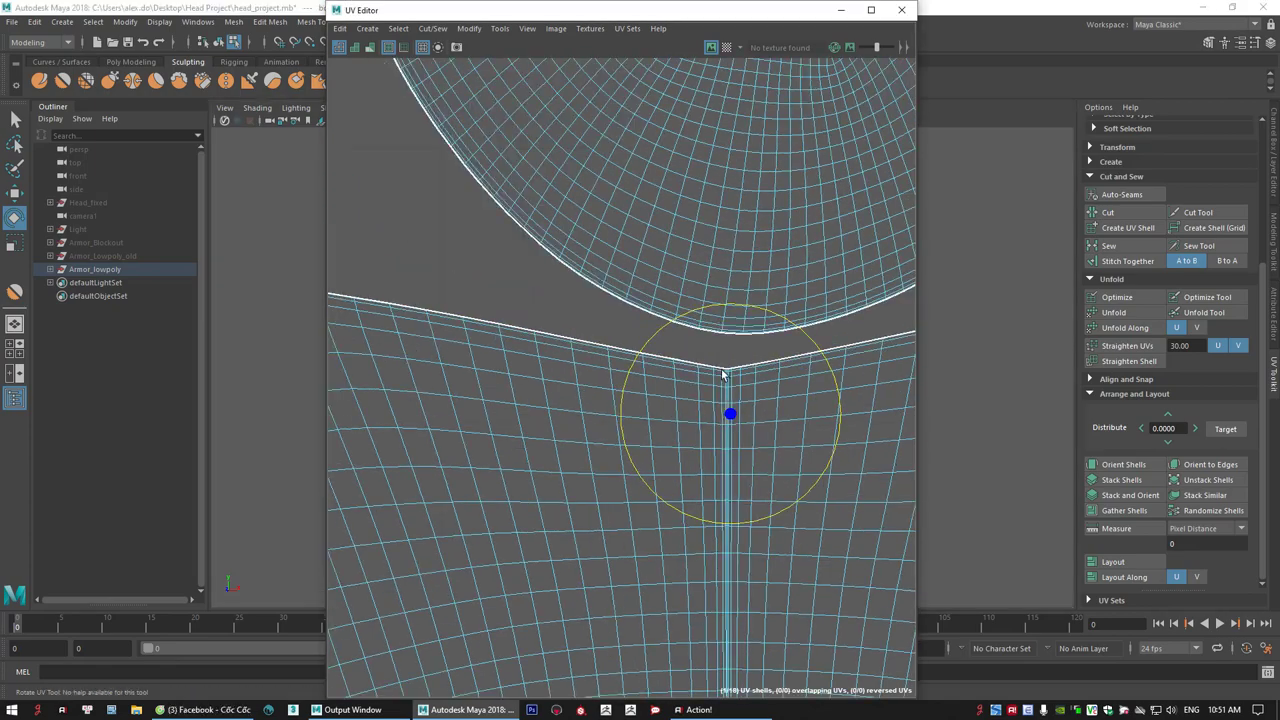
- Select an edge at the centre of the lens-shaped shell above the front body shell and orient the shell to it
middle_click_drag(788, 127, 677, 379, "alt")
left_click(634, 316)
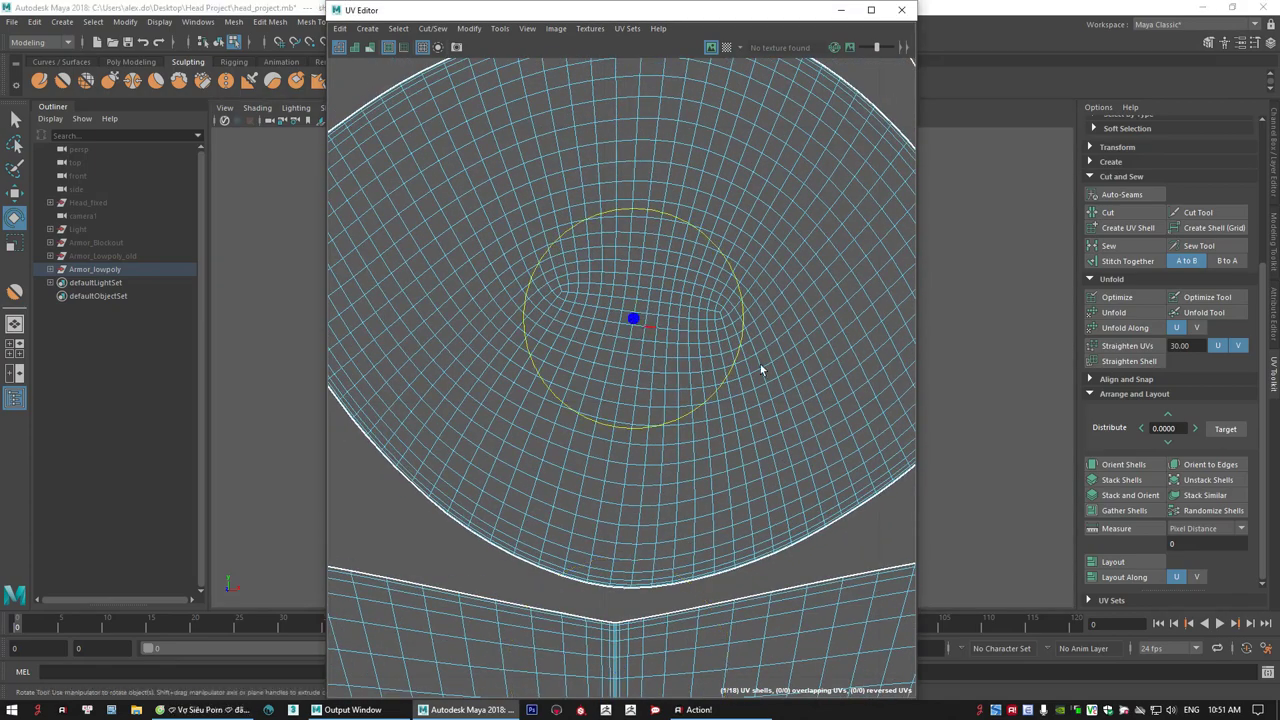
left_click(1198, 465)
scroll(689, 486, "down", 6)
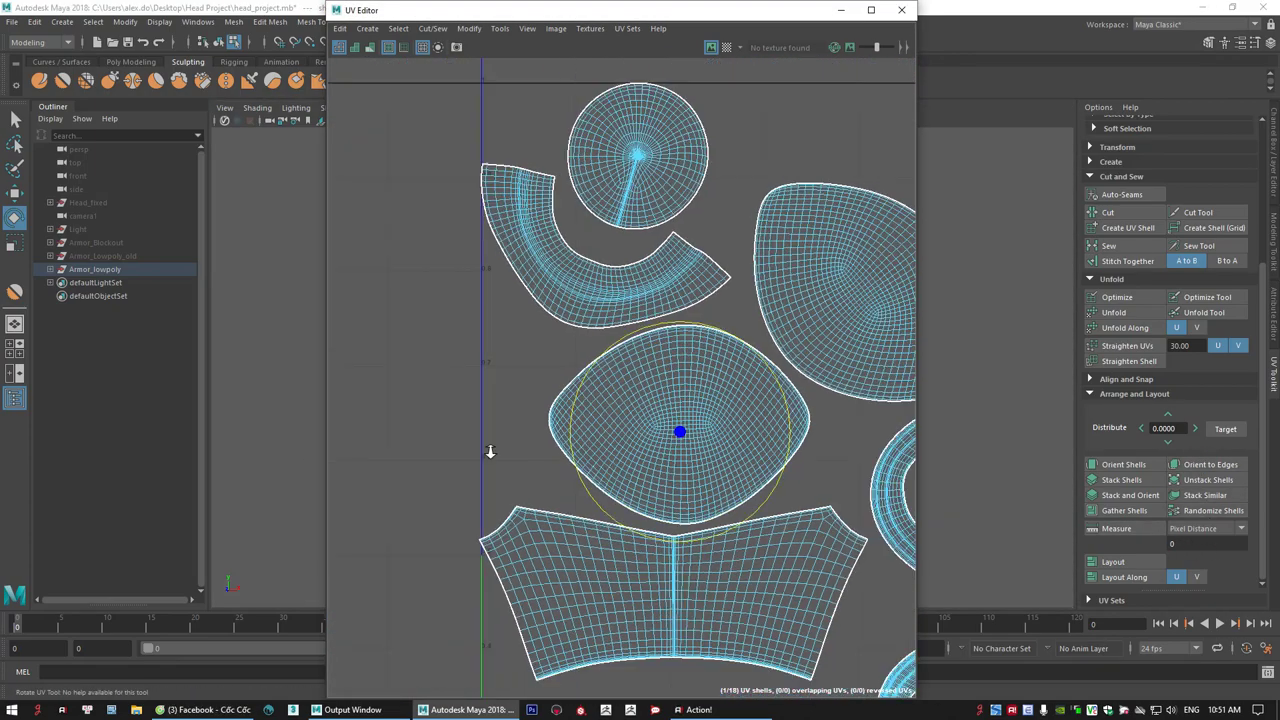
- Select a crosswise edge near the middle of the curved U-shaped strip shell and orient the shell to it
scroll(541, 385, "up", 6)
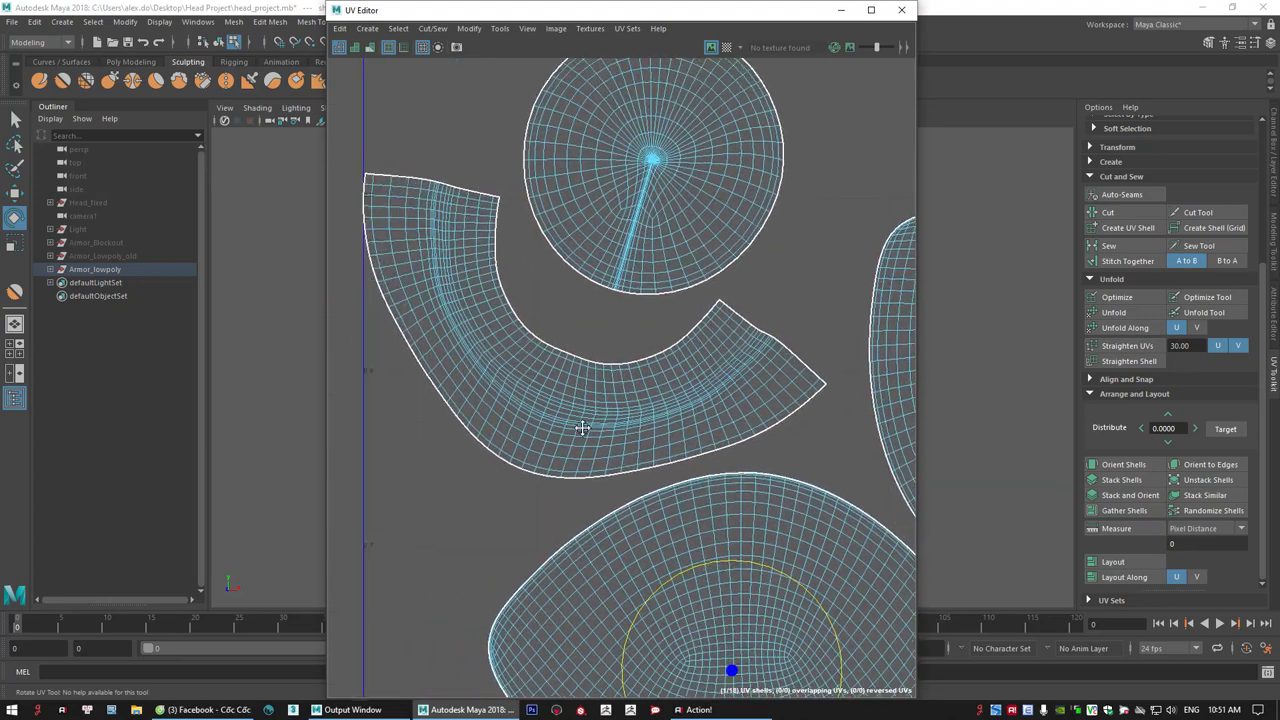
left_click(563, 361)
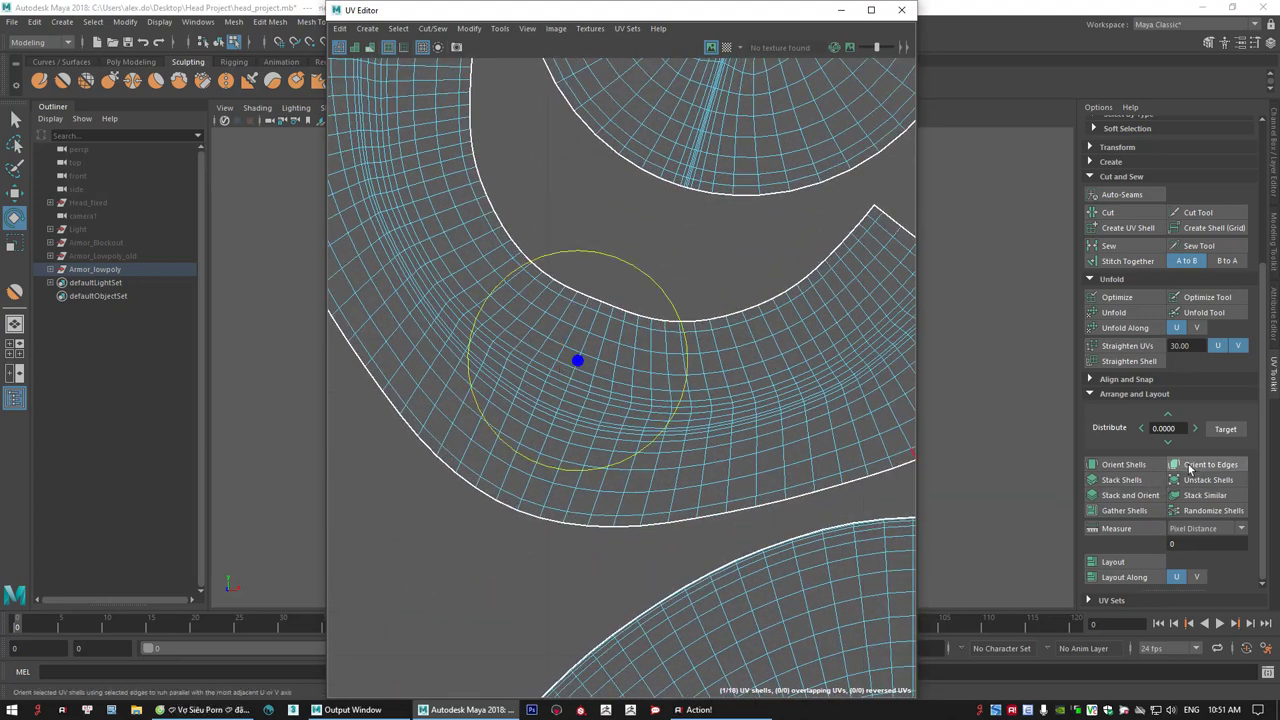
left_click(1187, 465)
- Select an edge on the dense radial line of the round shell above the curved strip and orient the shell to it
right_click_drag(843, 420, 295, 381, "alt")
middle_click_drag(739, 242, 588, 282, "alt")
right_click_drag(588, 282, 682, 349, "alt")
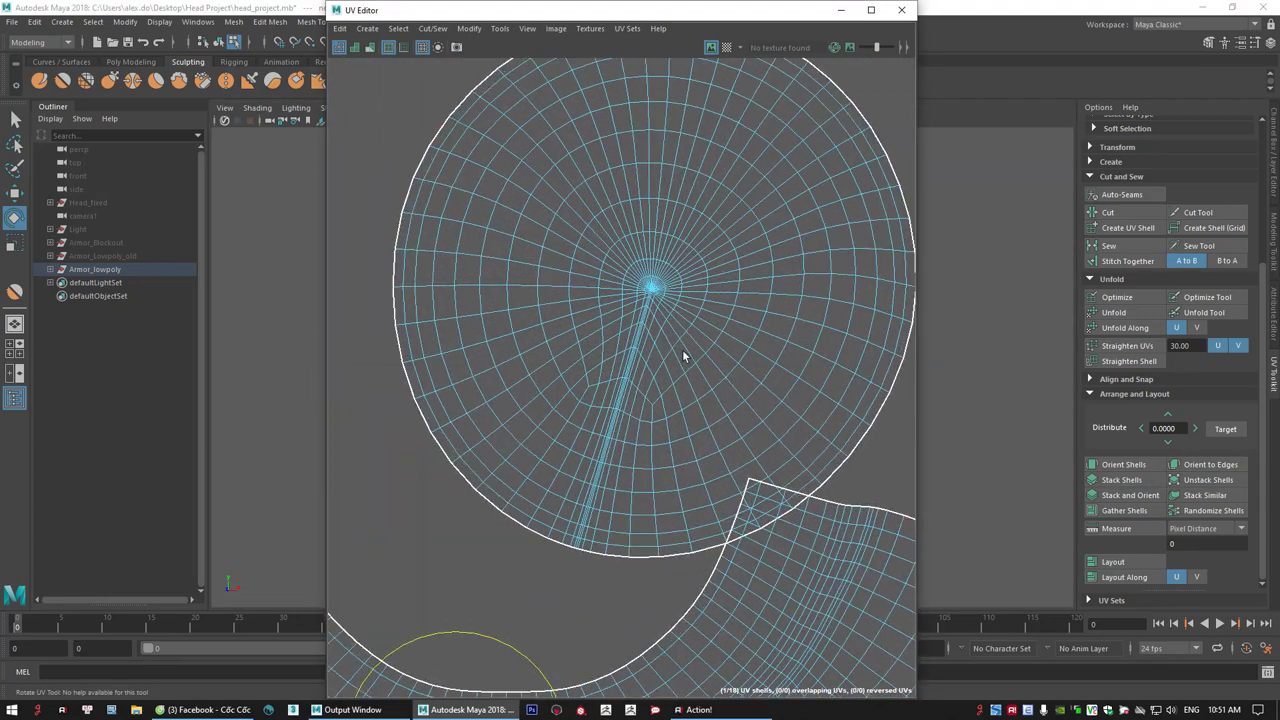
scroll(612, 427, "up", 5)
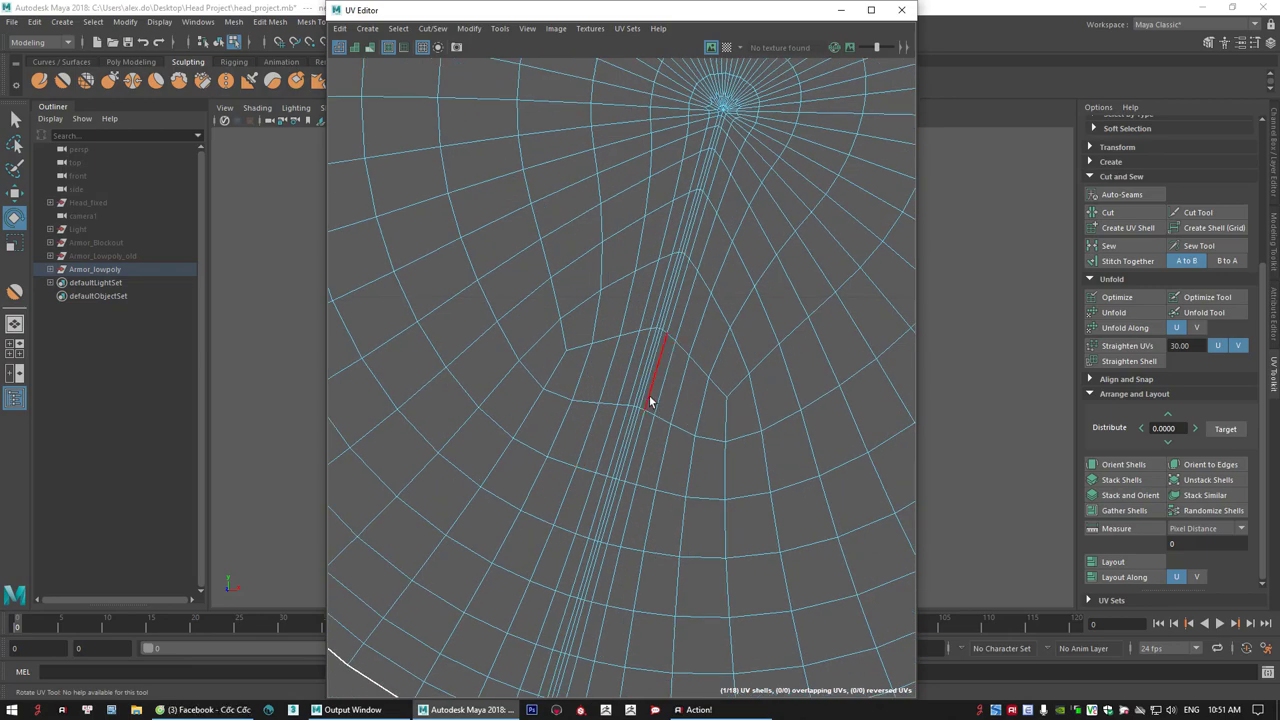
left_click(640, 388)
left_click(1195, 470)
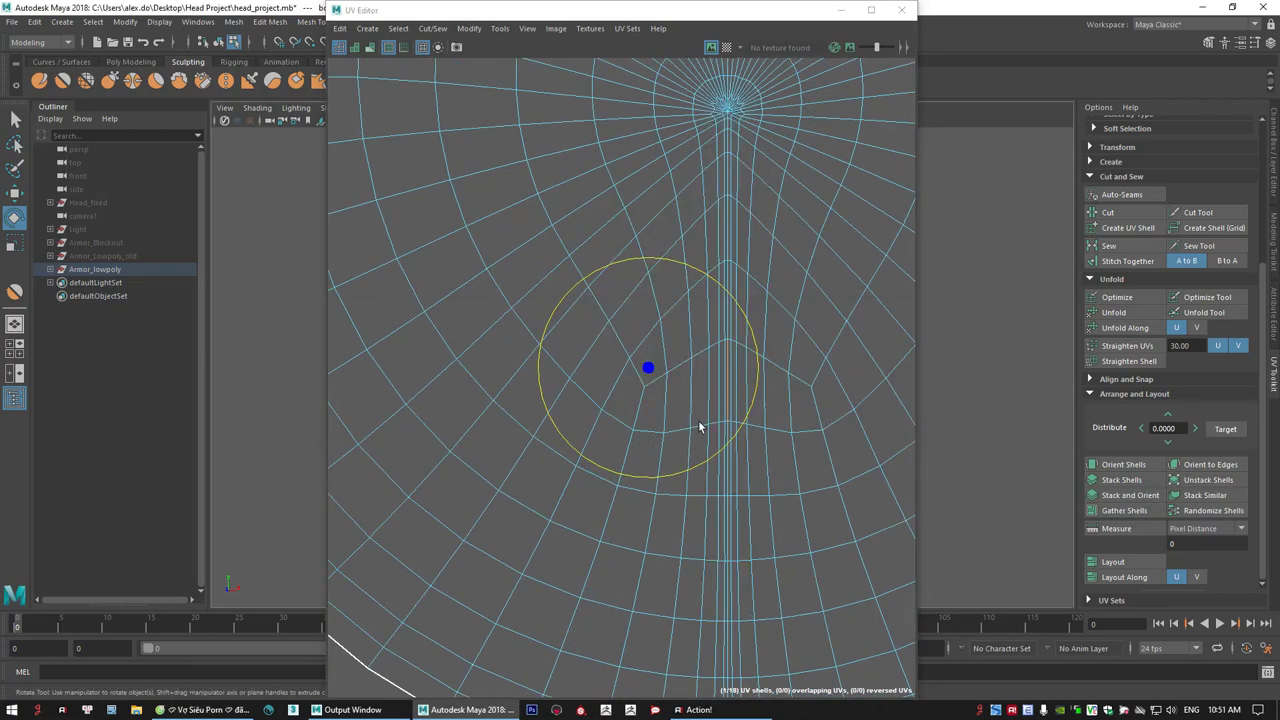
- Straighten the large tilted shoulder shell beside the round shell by orienting it to an edge at its centre
right_click_drag(701, 428, 400, 345, "alt")
middle_click_drag(700, 470, 355, 421, "alt")
middle_click_drag(727, 515, 560, 366, "alt")
scroll(714, 511, "up", 5)
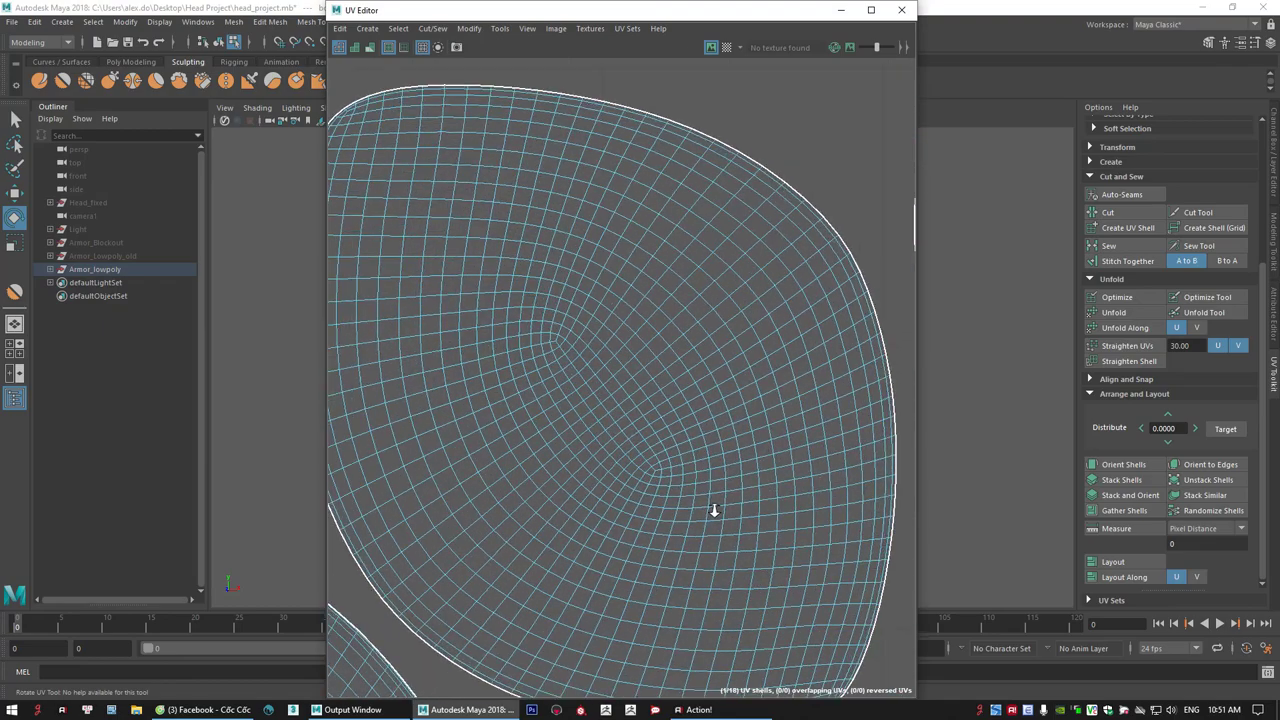
scroll(954, 439, "down", 4)
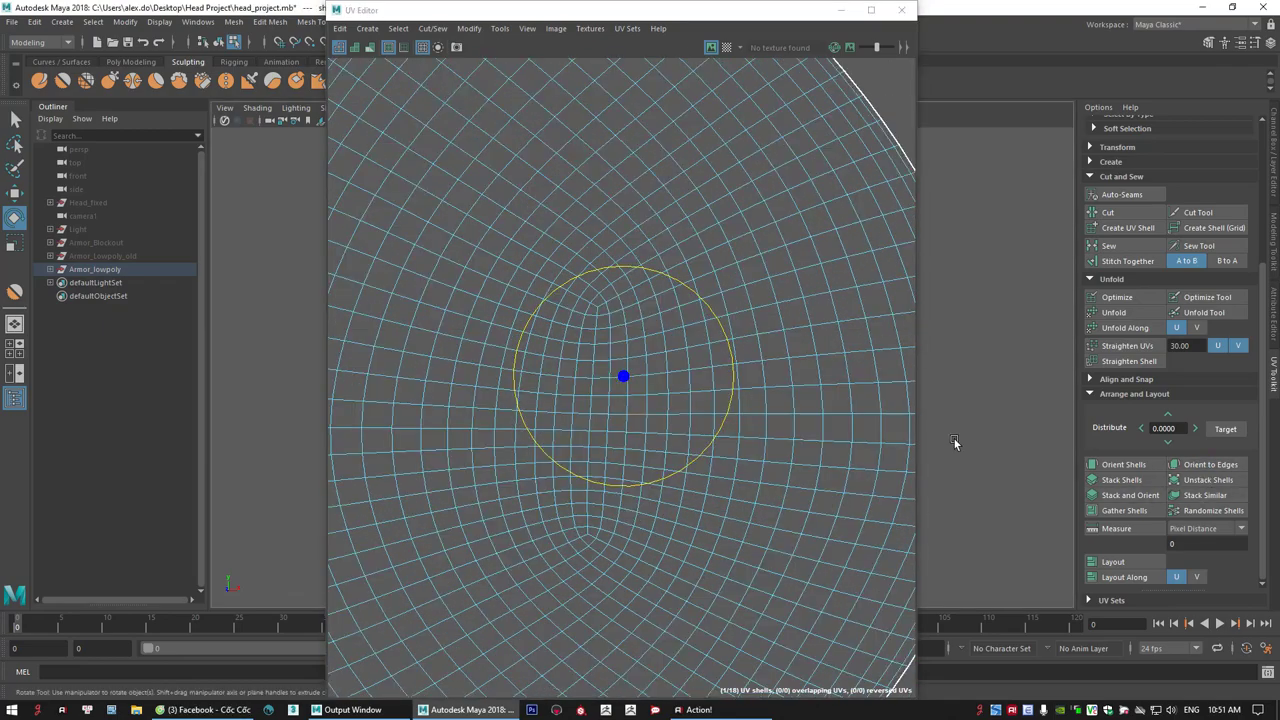
- Select an edge on the corner seam of the upper ring shell and orient the ring to it
scroll(470, 372, "down", 3)
scroll(776, 405, "up", 8)
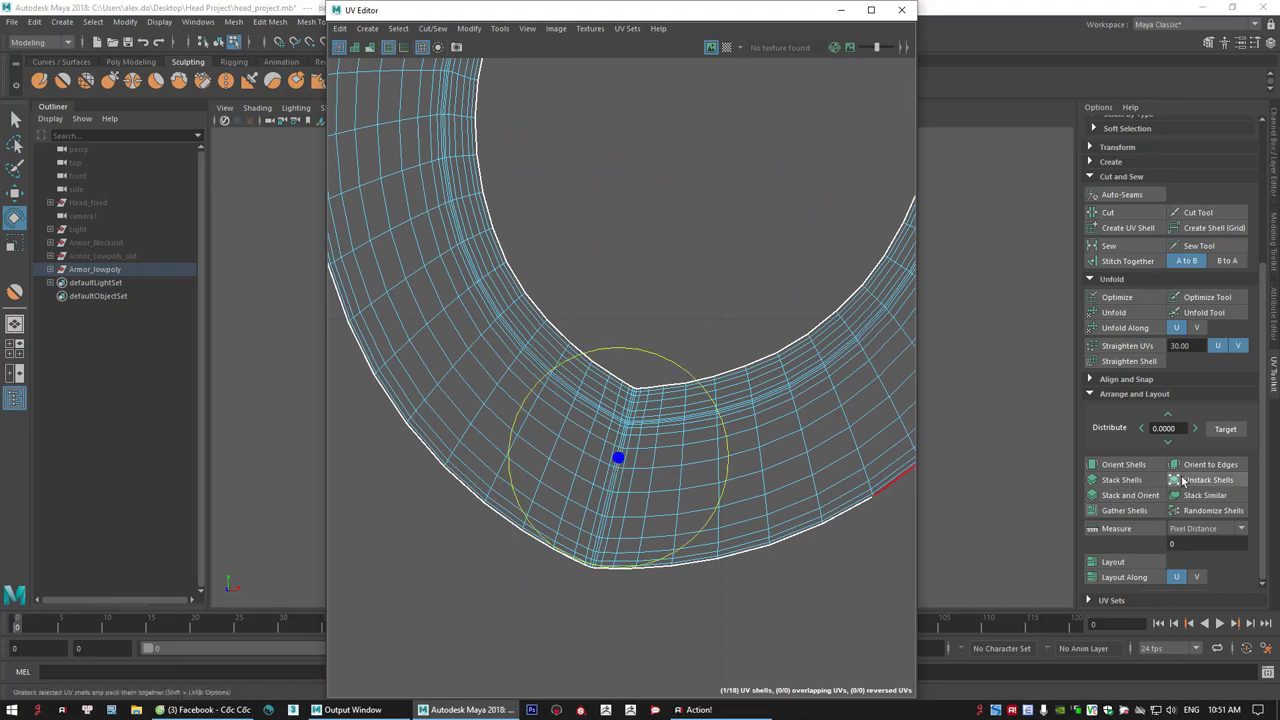
scroll(810, 478, "down", 6)
- Orient the tilted shoulder shell beside the large ring shells to an edge at its centre
middle_click_drag(746, 552, 620, 376, "alt")
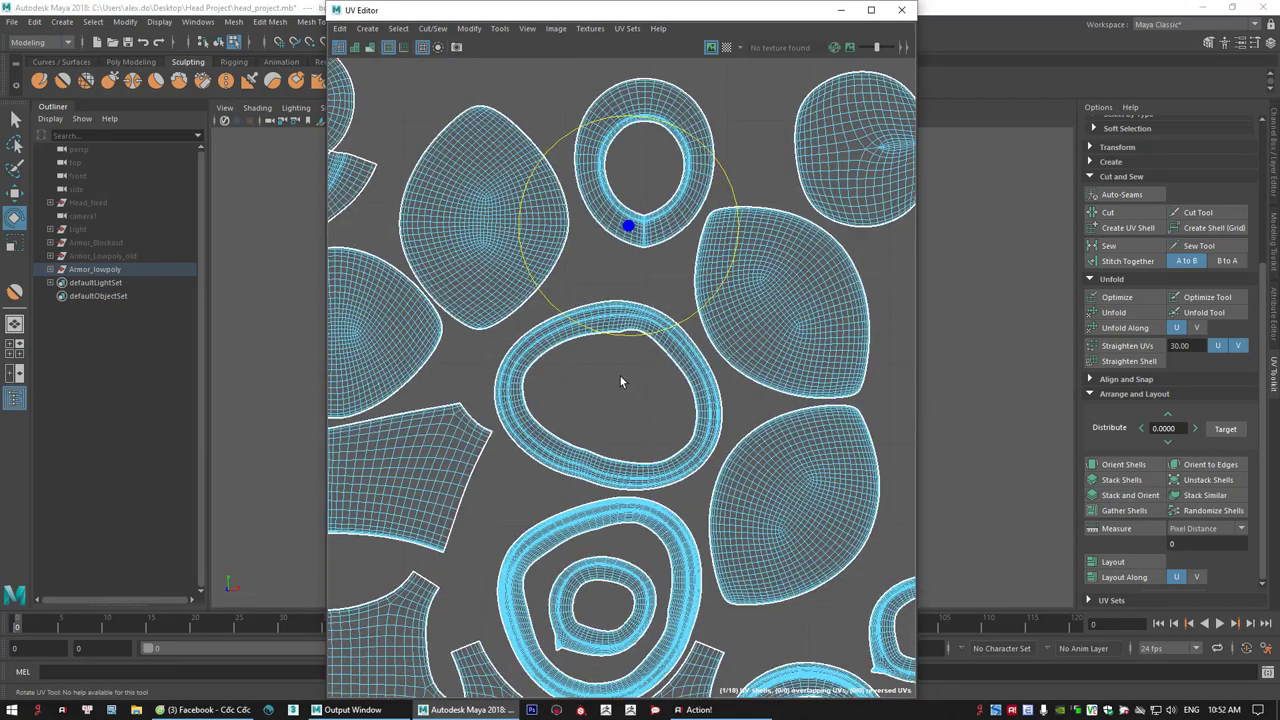
scroll(693, 429, "up", 3)
middle_click_drag(805, 363, 548, 460, "alt")
scroll(817, 482, "up", 3)
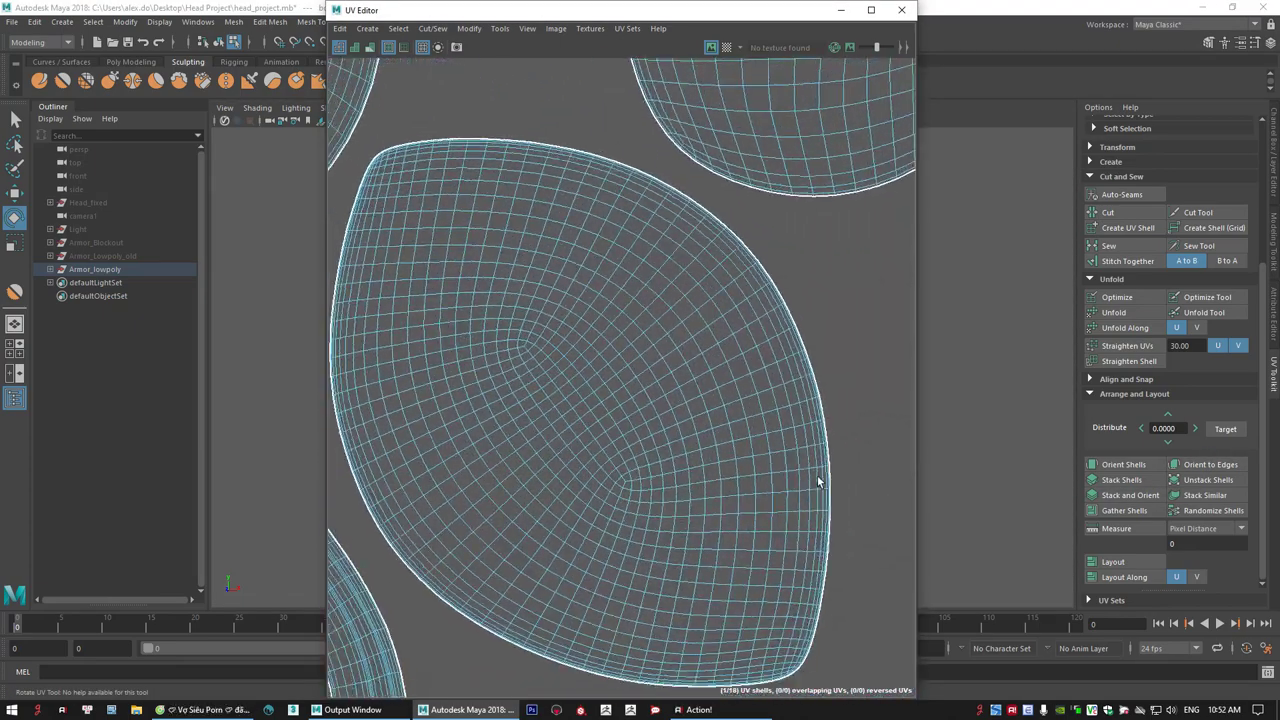
left_click(1210, 464)
- Select an edge on the horizontal pinch line of the upper round shell and orient the shell to it
right_click_drag(718, 393, 665, 213, "alt")
middle_click_drag(665, 213, 535, 399, "alt")
right_click_drag(730, 278, 1050, 464, "alt")
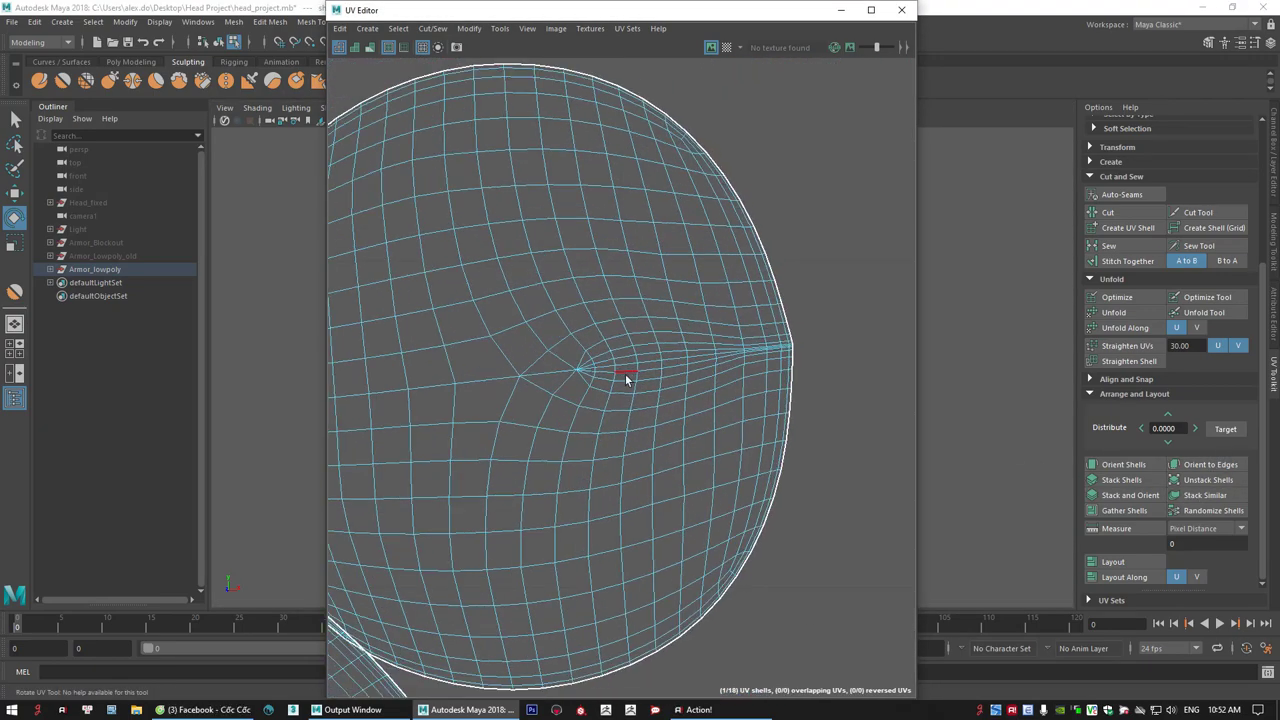
left_click(625, 362)
left_click(1203, 465)
- Select an edge in the middle of the lower tilted shoulder shell and orient the shell to it
right_click_drag(676, 487, 330, 400, "alt")
middle_click_drag(632, 528, 594, 260, "alt")
right_click_drag(554, 432, 880, 610, "alt")
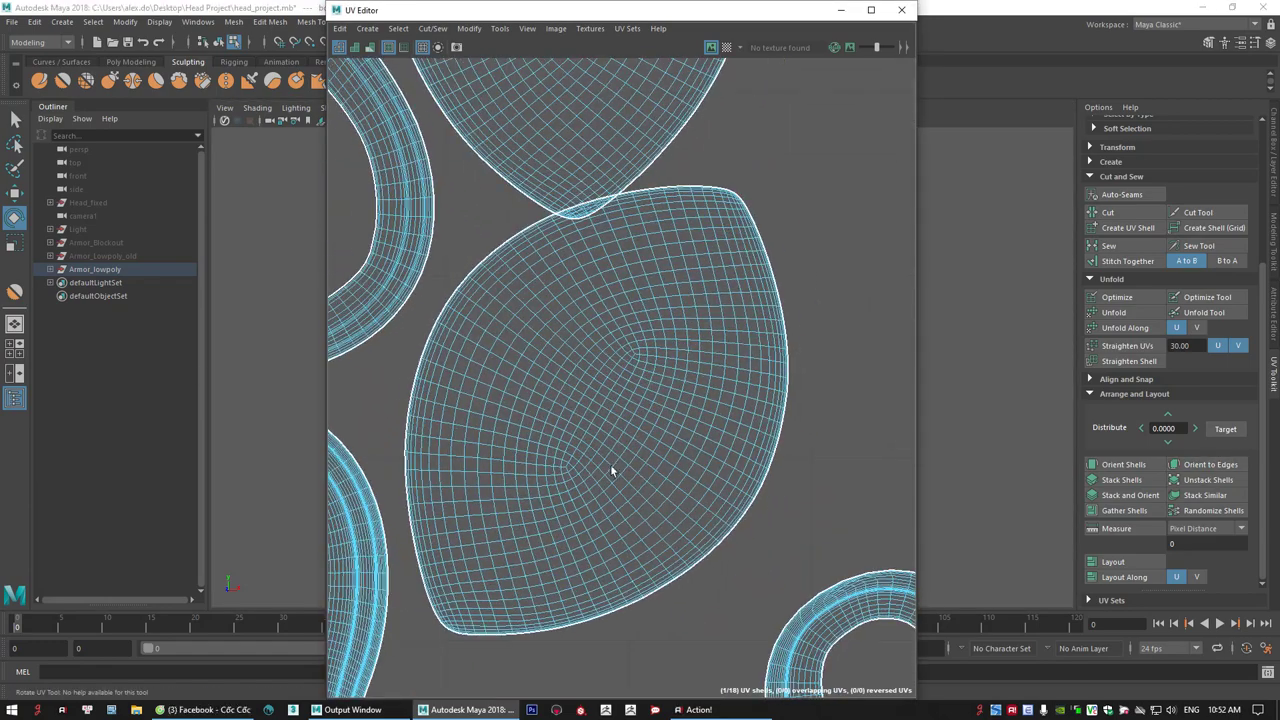
left_click(589, 408)
left_click(1207, 464)
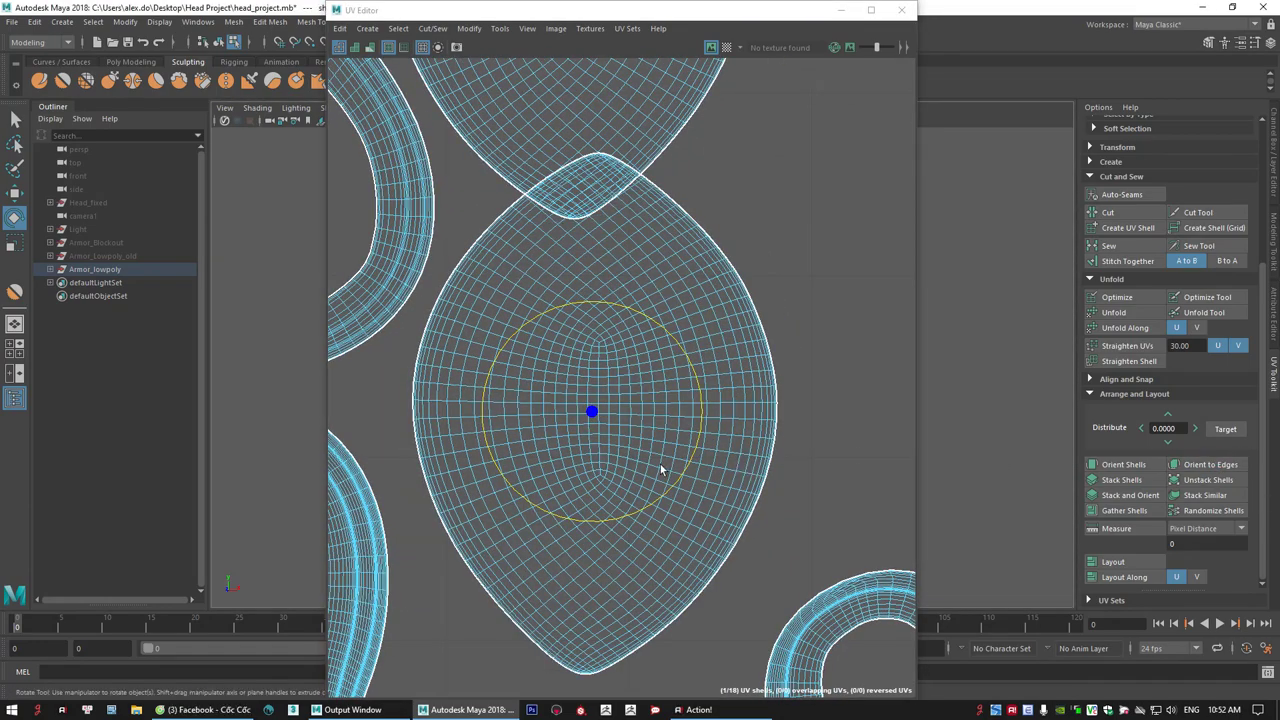
- Select an edge on the seam of the pointed ring shell near the tile's lower border and orient the ring to it
right_click_drag(740, 500, 600, 440, "alt")
middle_click_drag(691, 543, 648, 326, "alt")
right_click_drag(645, 462, 800, 545, "alt")
middle_click_drag(632, 568, 629, 296, "alt")
right_click_drag(586, 447, 880, 620, "alt")
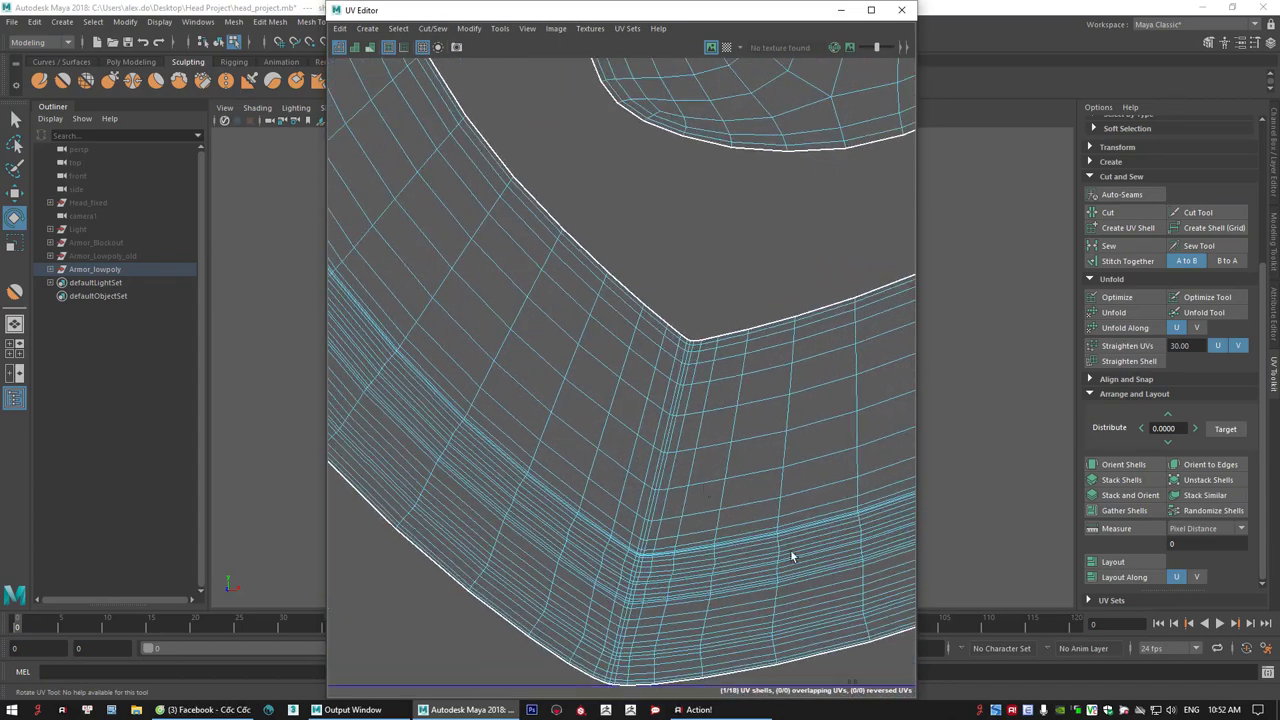
left_click(669, 442)
left_click(1200, 463)
- Select all the armor's UV shells and repack them inside the 0–1 tile with Layout
right_click_drag(703, 410, 150, 310, "alt")
middle_click_drag(845, 391, 547, 437, "alt")
right_click_drag(540, 428, 293, 428, "alt")
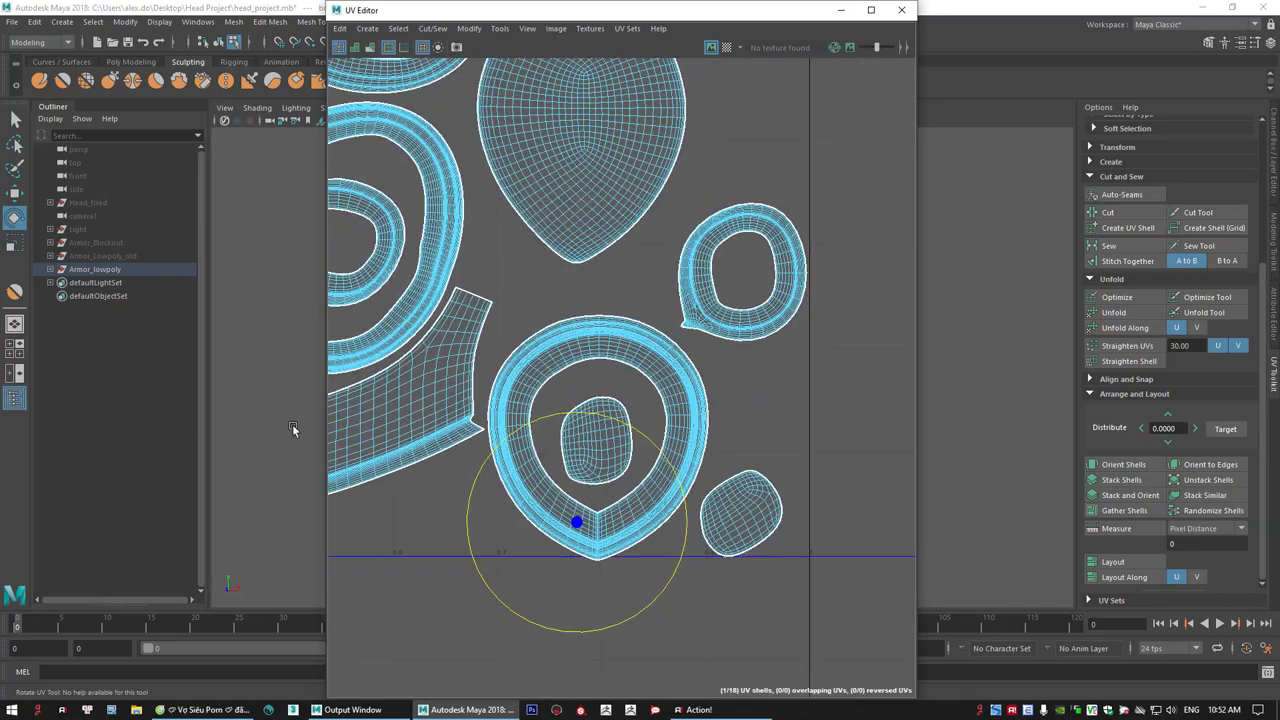
middle_click_drag(540, 405, 856, 452, "alt")
middle_click_drag(702, 370, 663, 447, "alt")
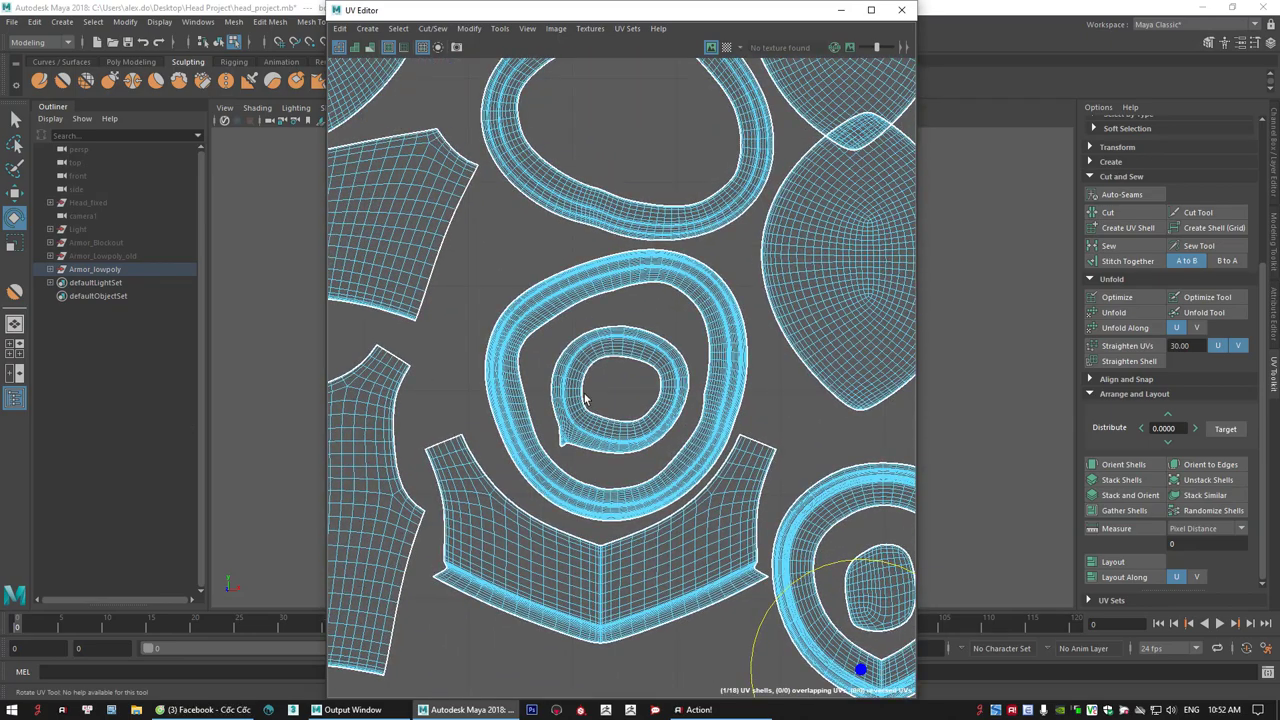
right_click_drag(776, 424, 515, 355, "alt")
middle_click_drag(515, 355, 429, 363, "alt")
right_click_drag(737, 286, 640, 245)
left_click_drag(435, 163, 855, 529)
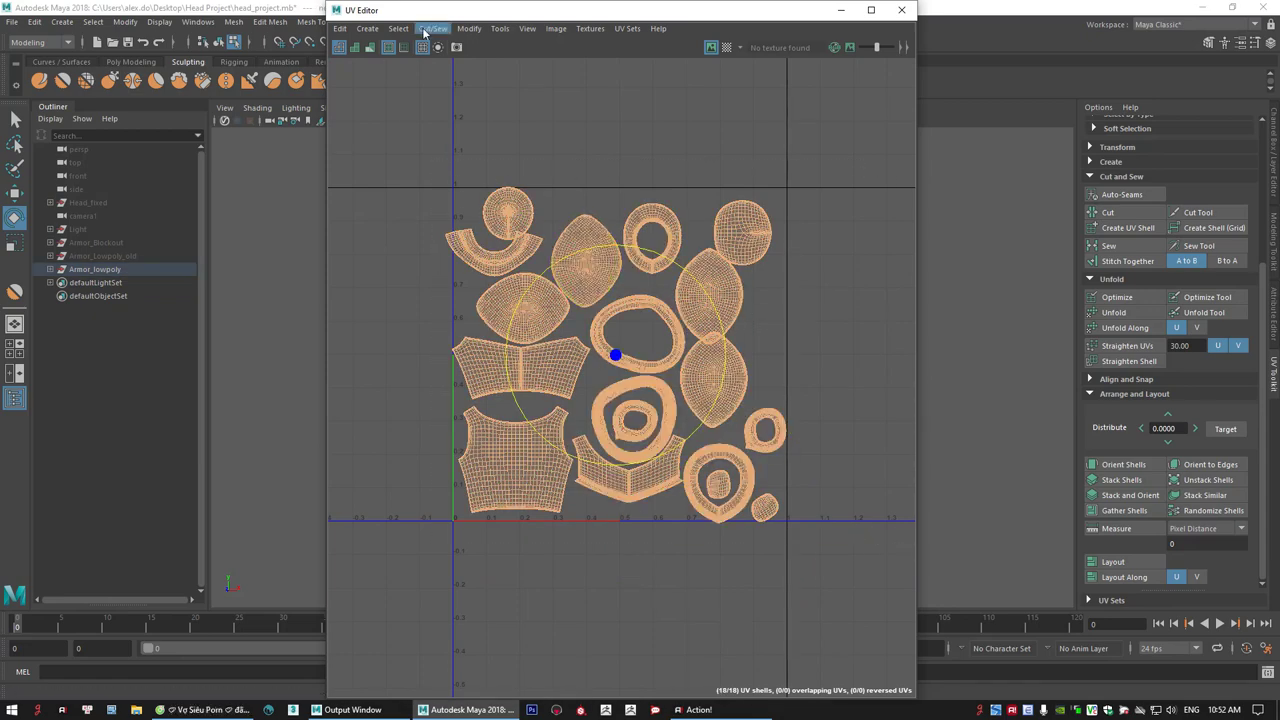
left_click(475, 29)
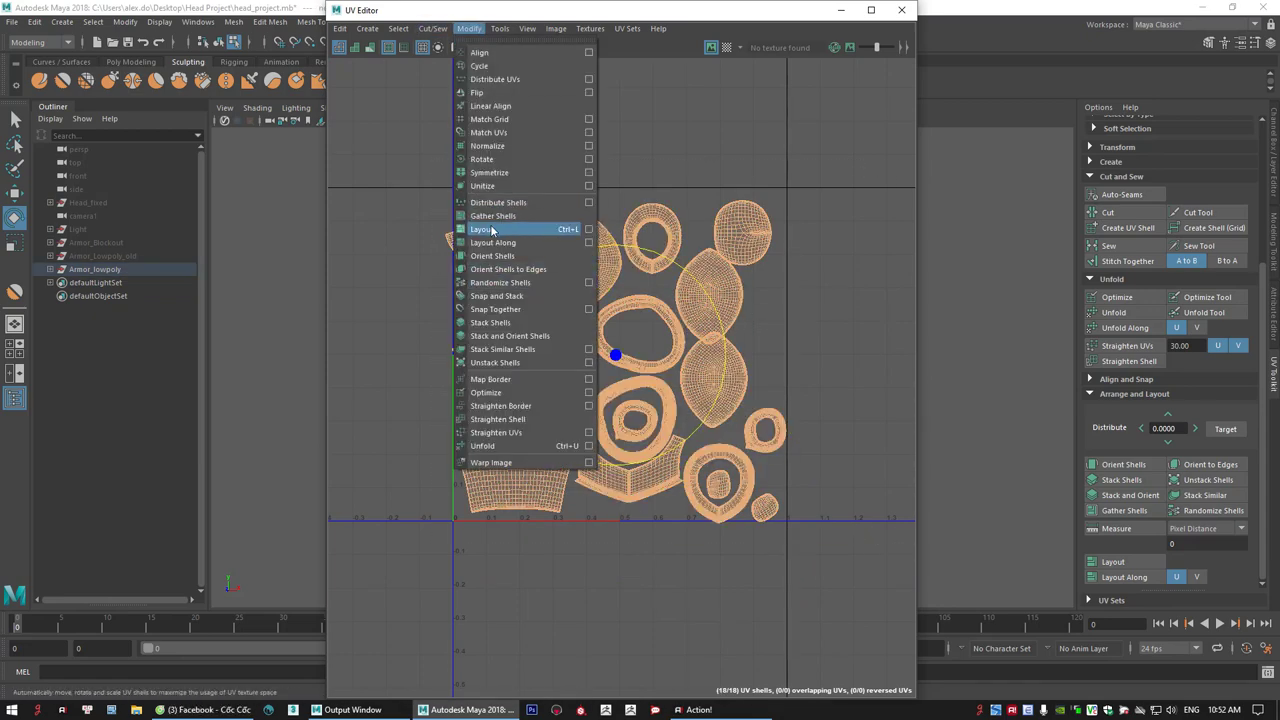
left_click(530, 227)
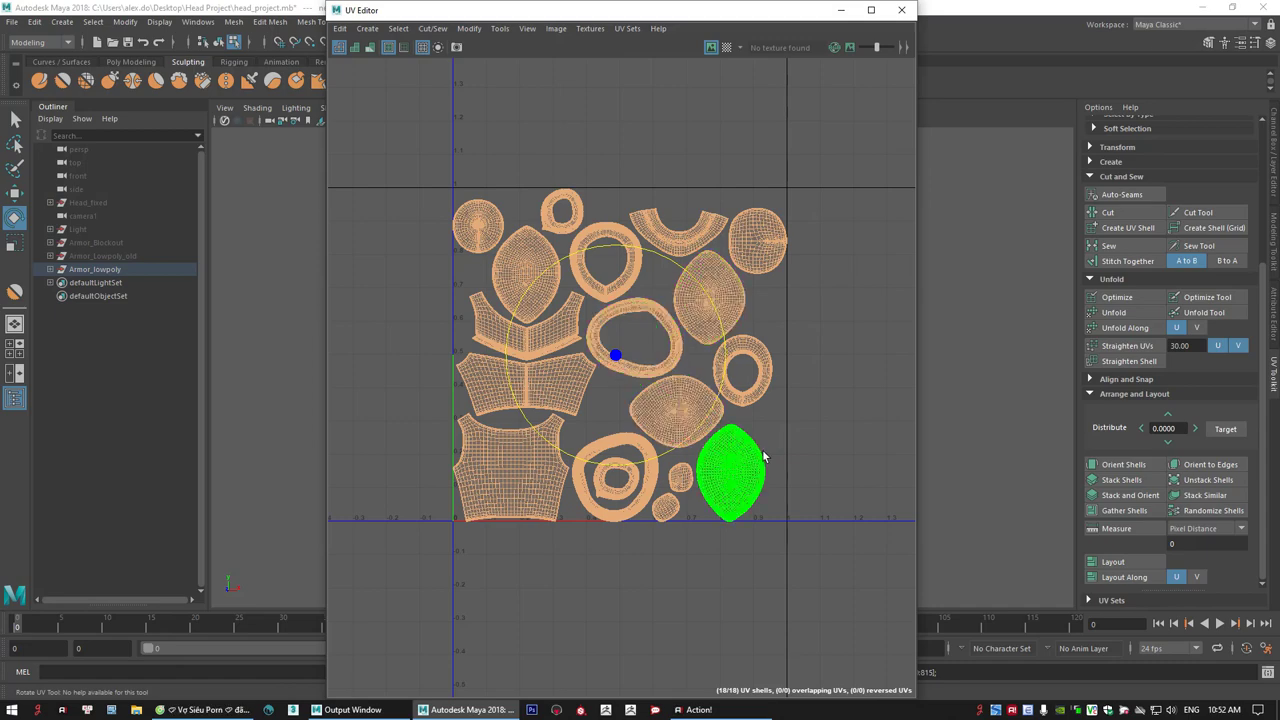
- Review the packing, shell padding and other settings in the Layout UVs options, and close them without applying
middle_click_drag(750, 421, 732, 435, "alt")
scroll(732, 435, "up", 1)
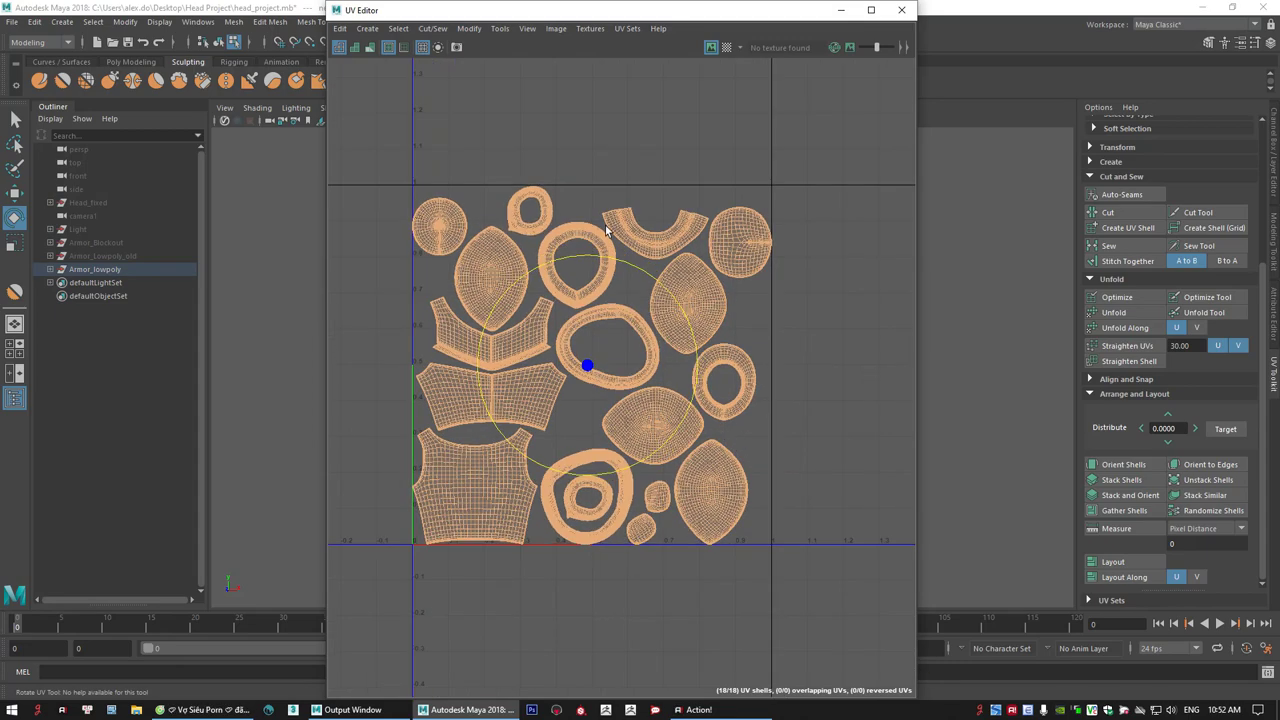
left_click(469, 28)
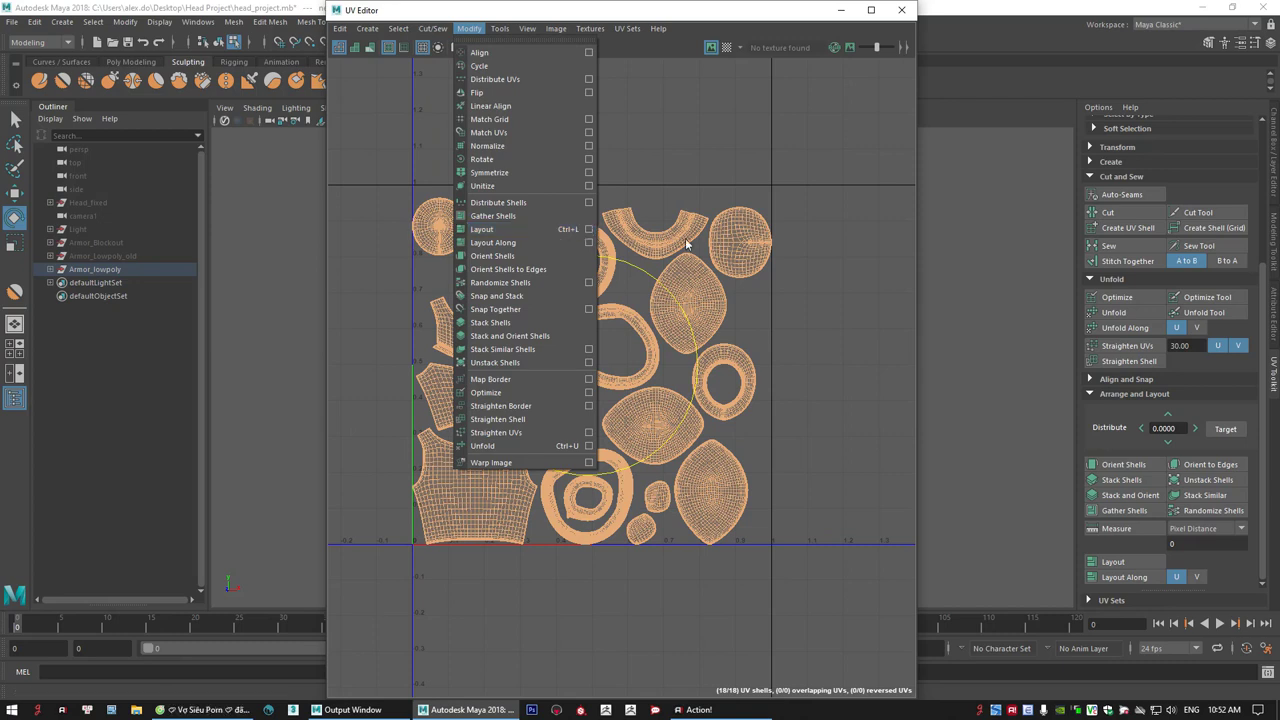
left_click(588, 229)
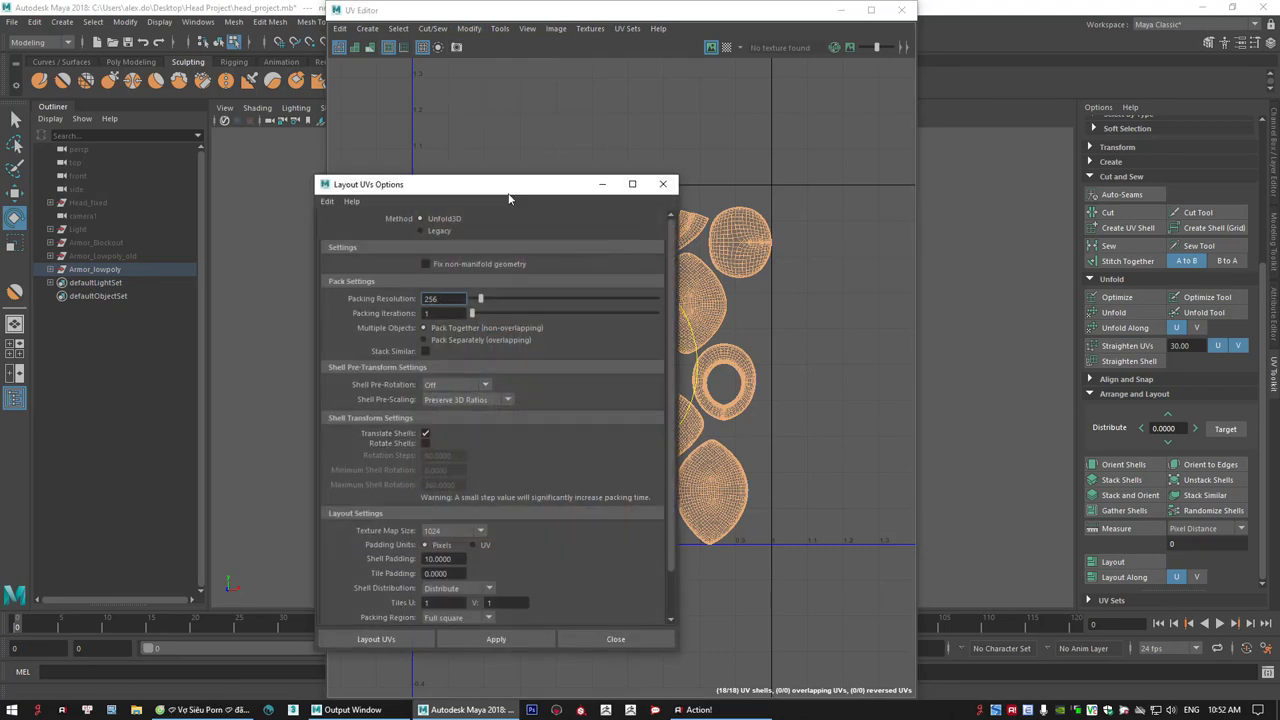
left_click_drag(490, 191, 383, 185)
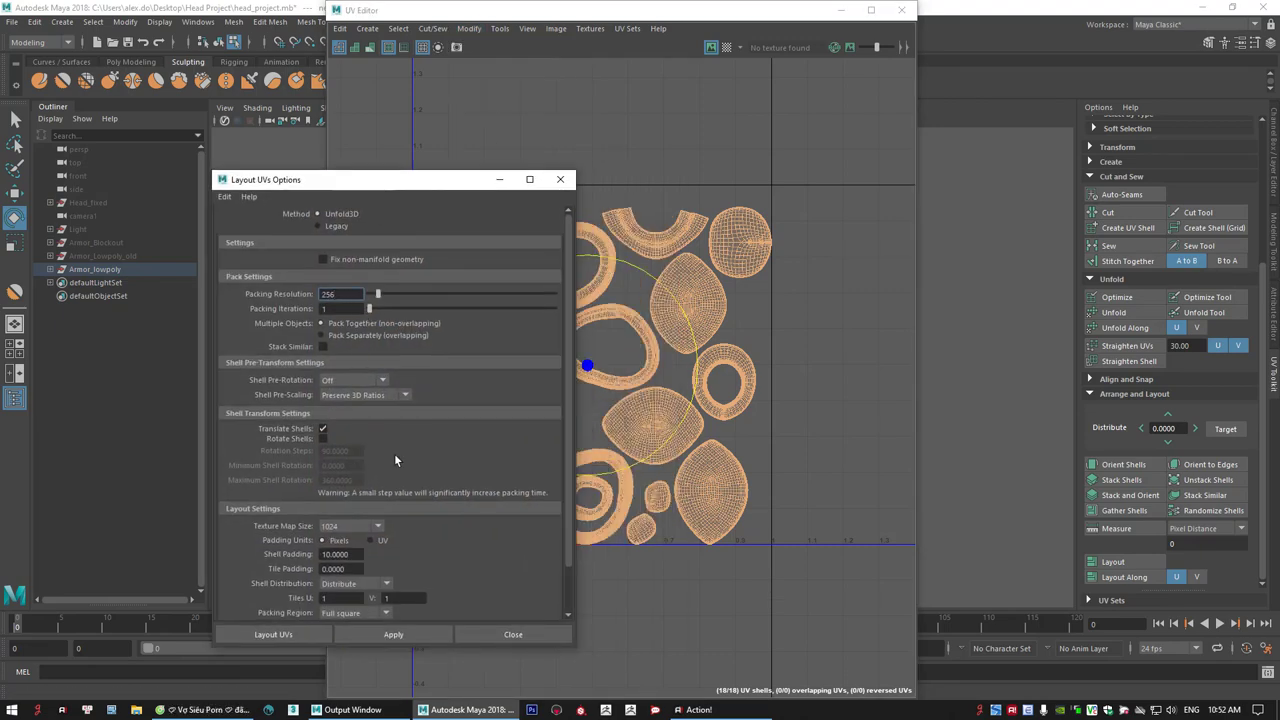
scroll(417, 445, "down", 1)
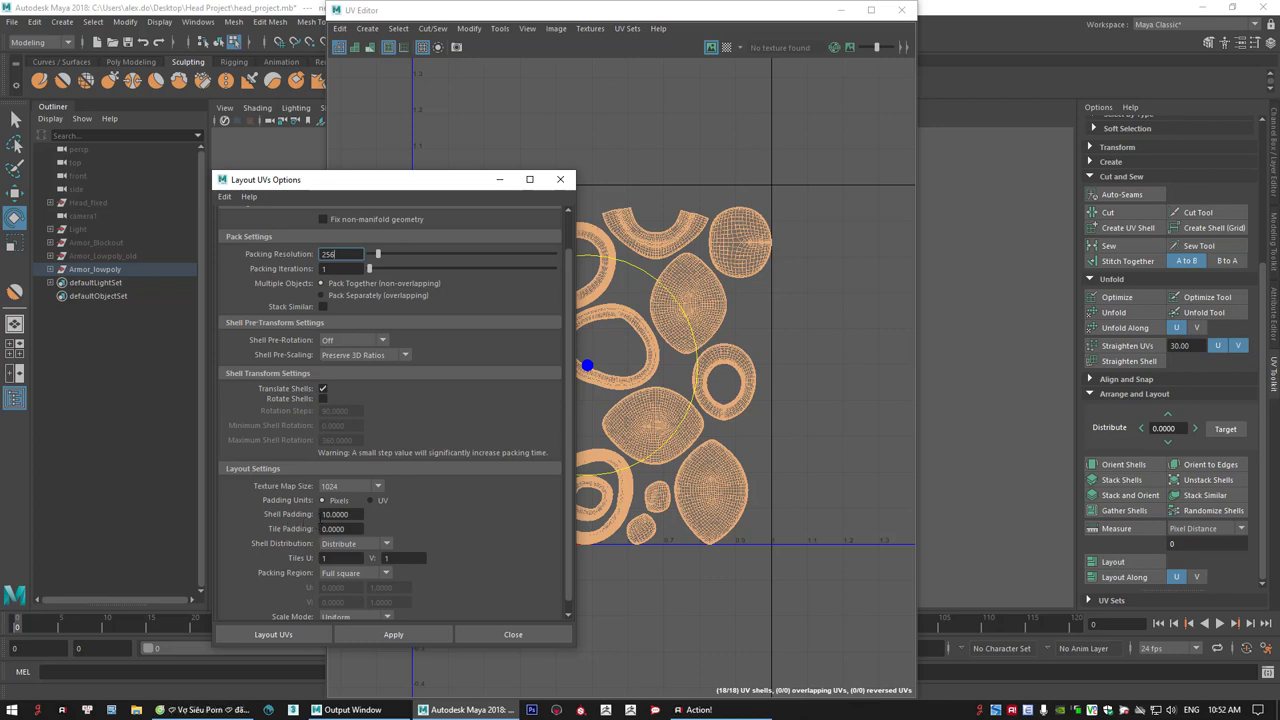
double_click(356, 514)
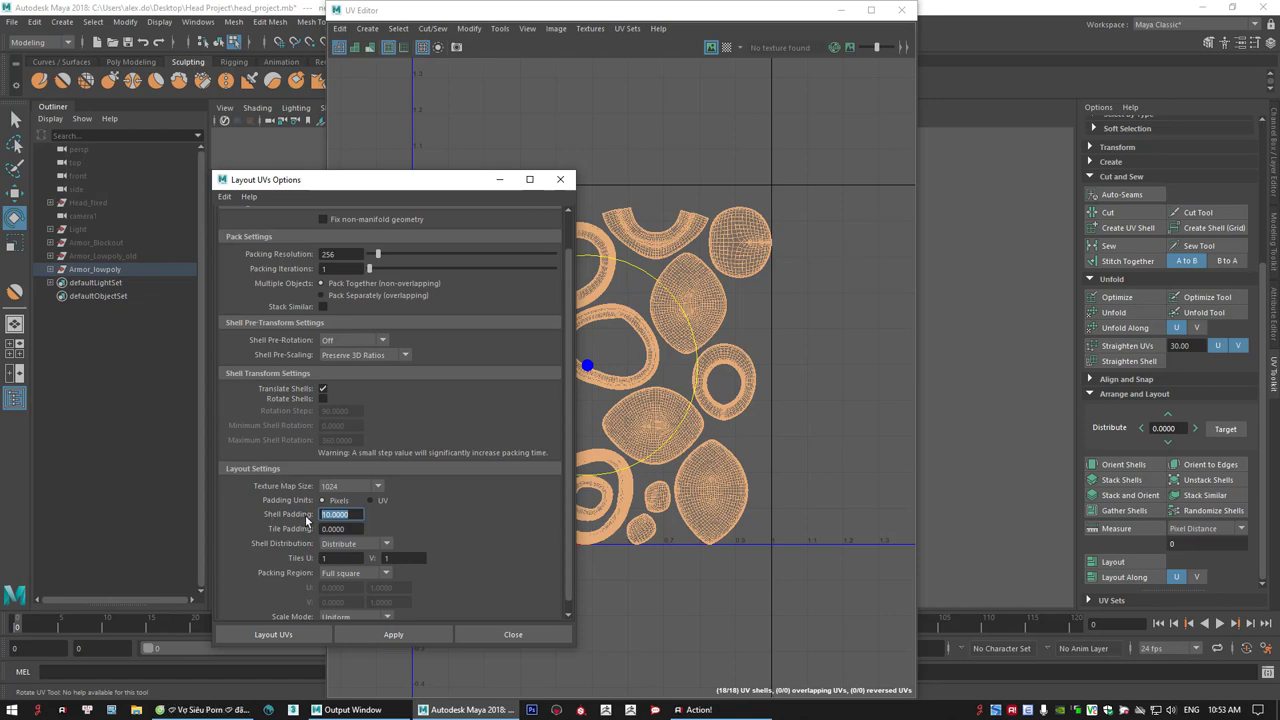
left_click(560, 180)
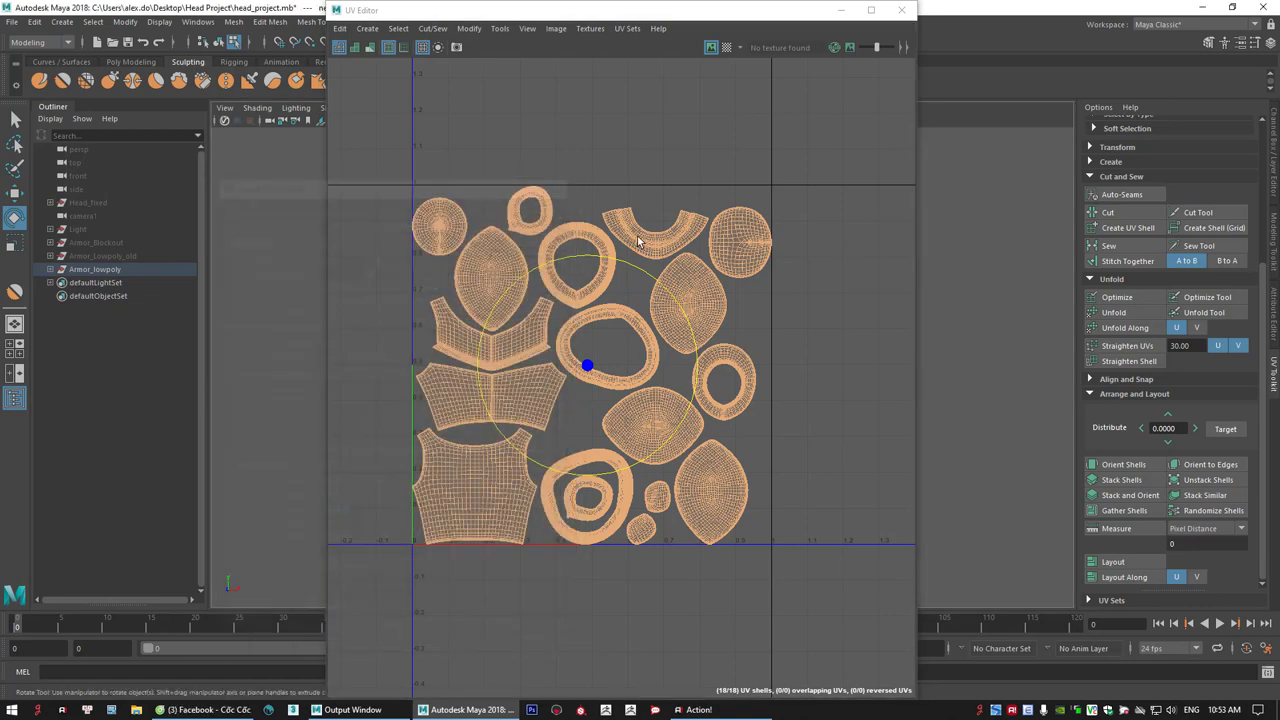
- Select all UV shells, scale them down slightly and uniformly to leave a margin inside the tile borders, and clear the selection
right_click_drag(802, 247, 740, 226)
left_click_drag(379, 169, 806, 548)
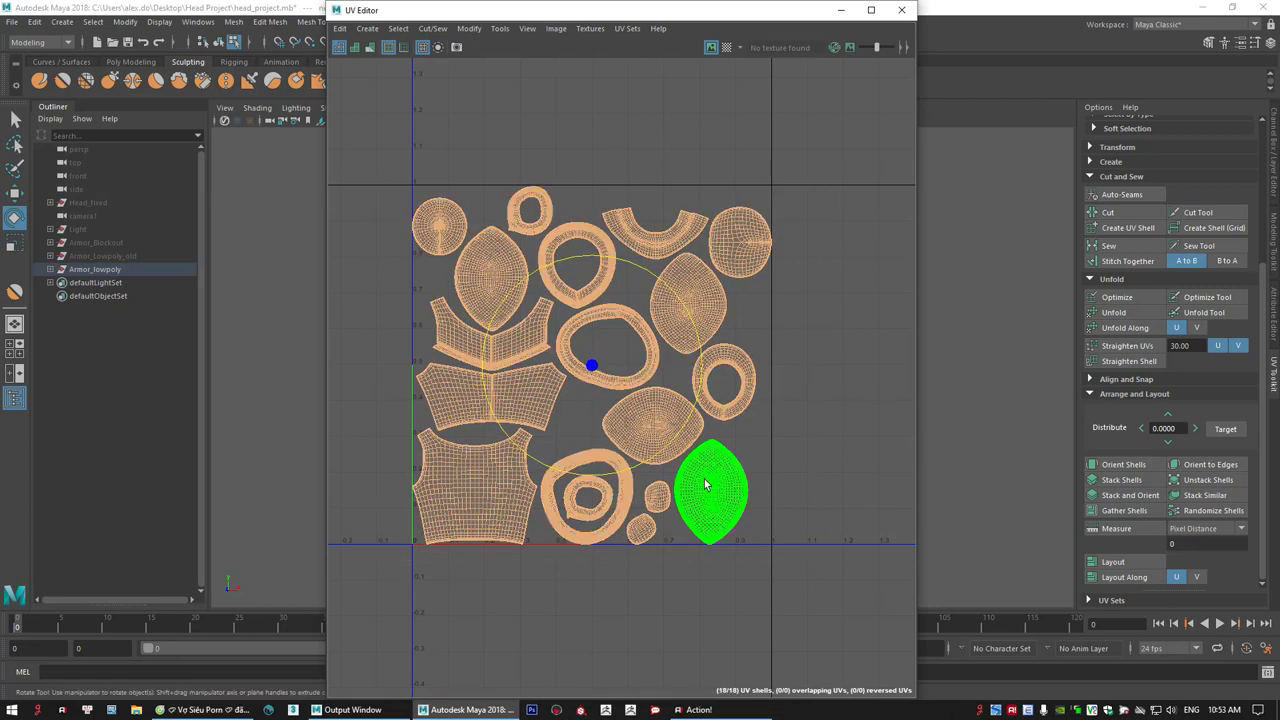
key("r")
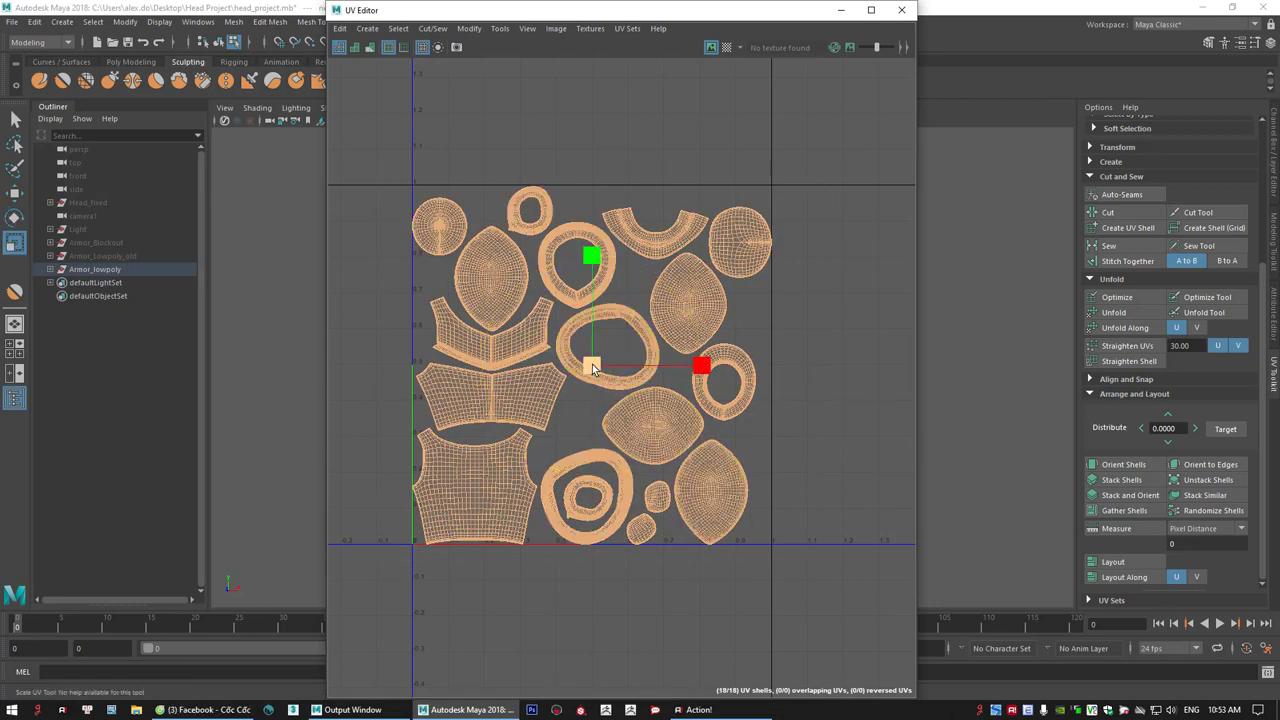
left_click_drag(590, 367, 589, 370)
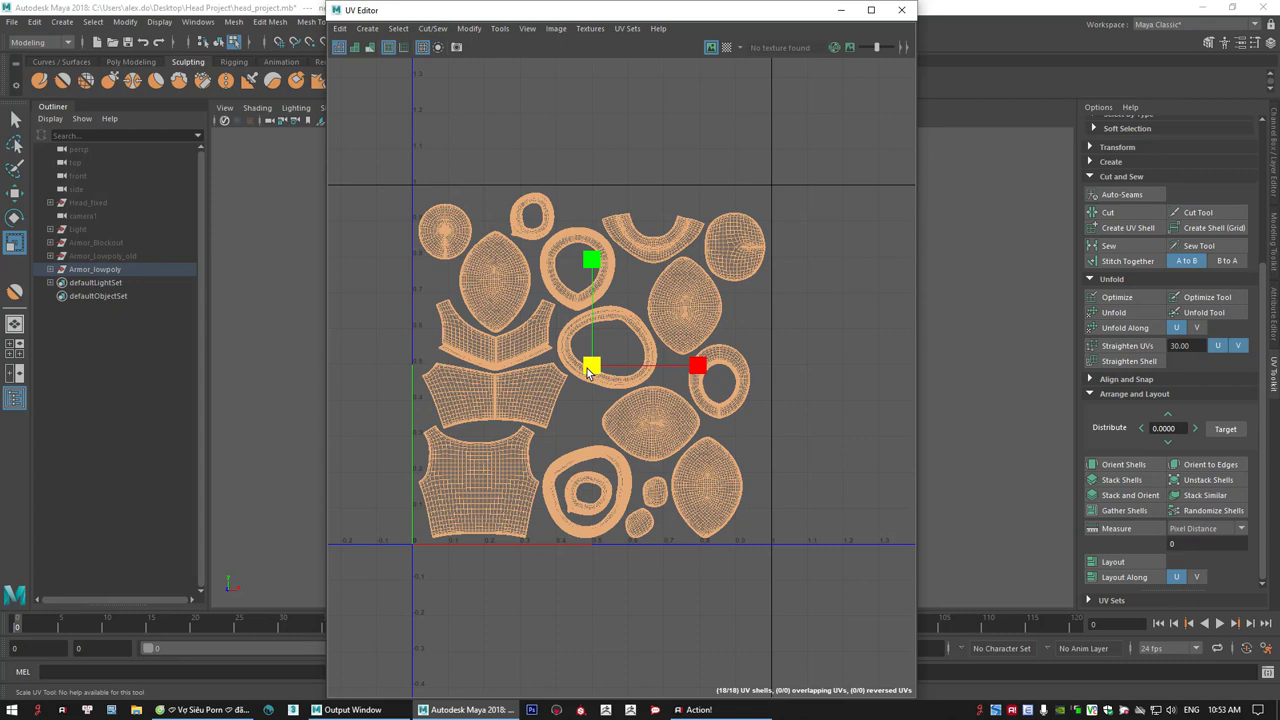
key("q")
left_click(864, 451)
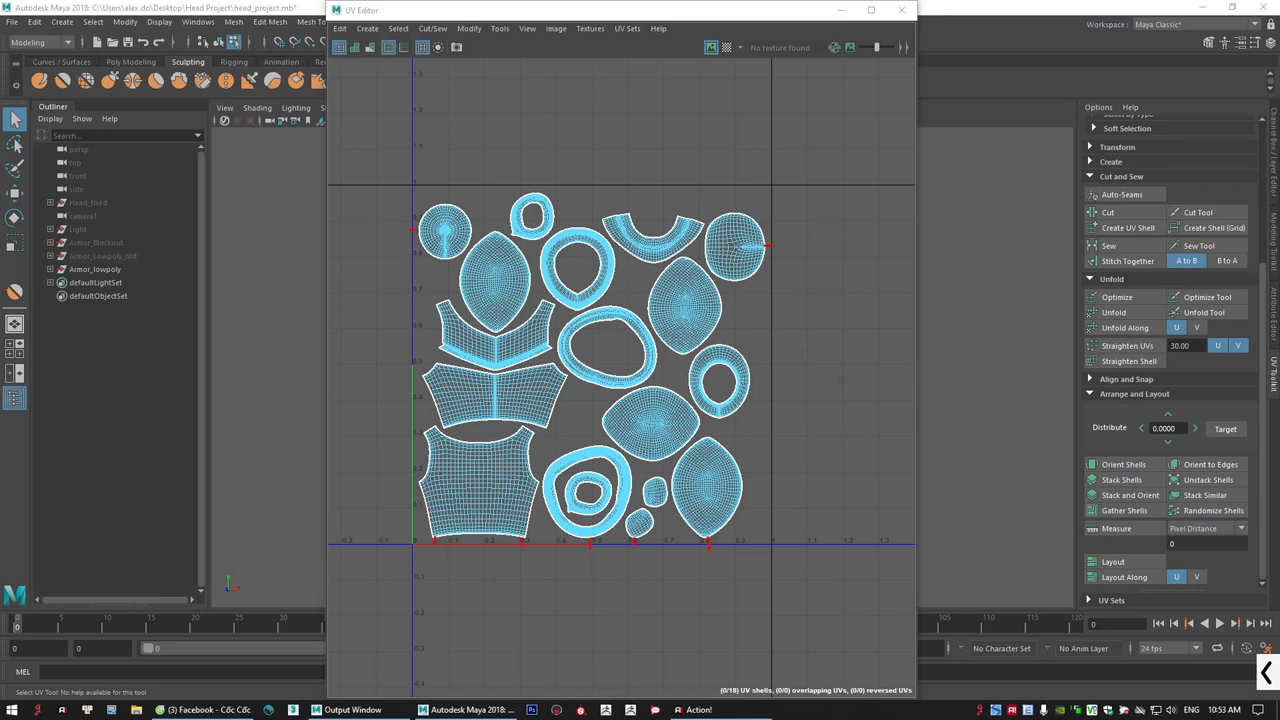
left_click(844, 449)
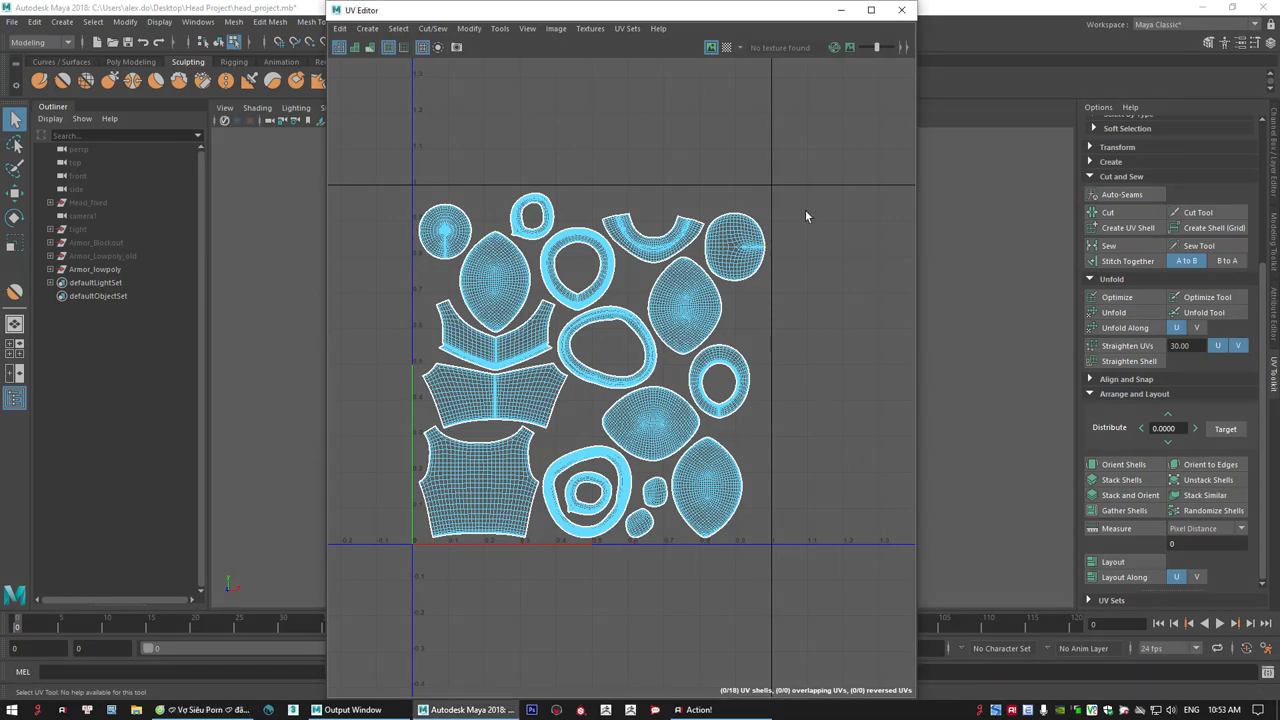
- Close the UV Editor and select all the low-poly armor meshes as whole objects in the viewport
left_click(900, 11)
left_click_drag(881, 276, 828, 266, "alt")
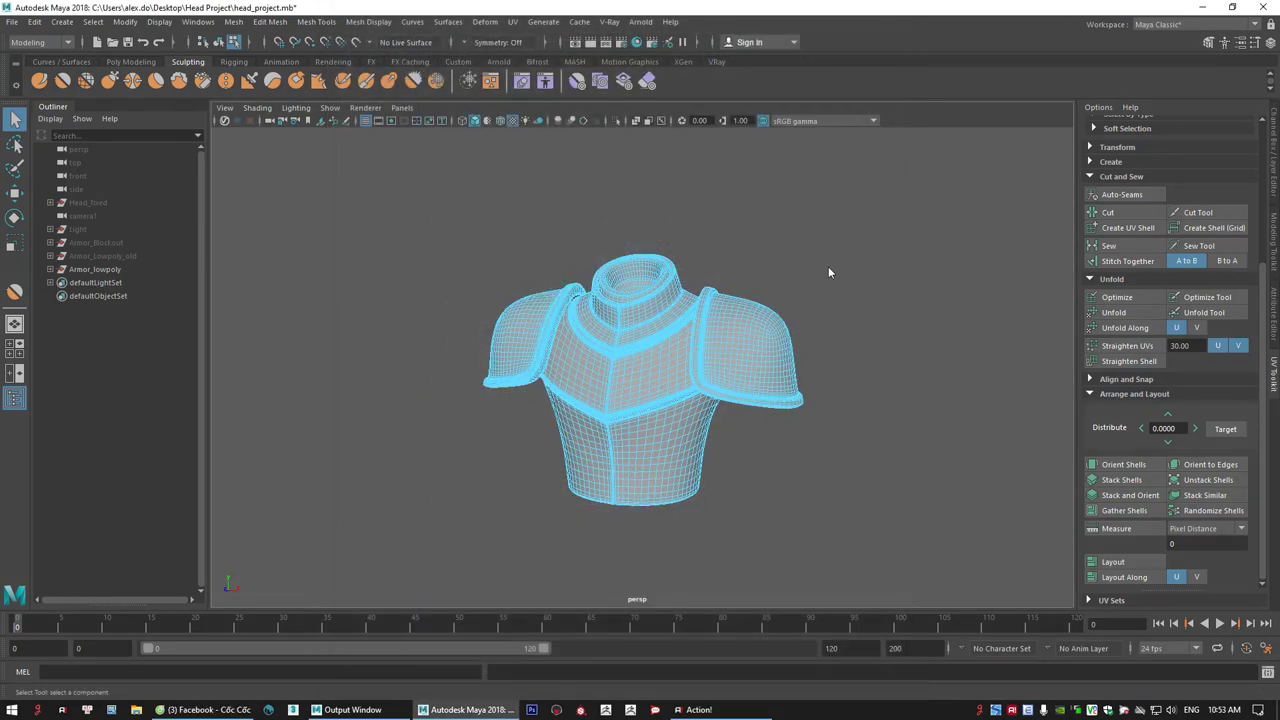
right_click_drag(828, 266, 926, 220)
left_click(926, 220)
left_click_drag(496, 236, 776, 406)
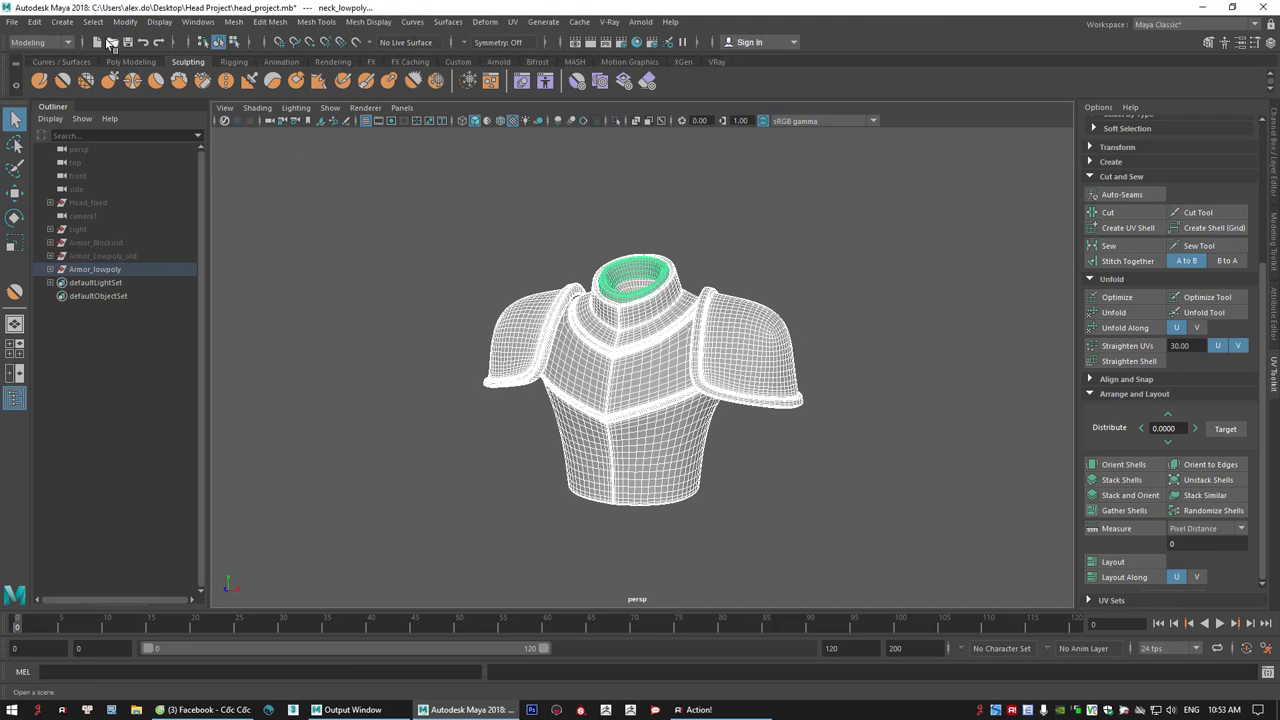
- Delete the construction history of the selected low-poly armor meshes
left_click(35, 22)
mouse_move(105, 179)
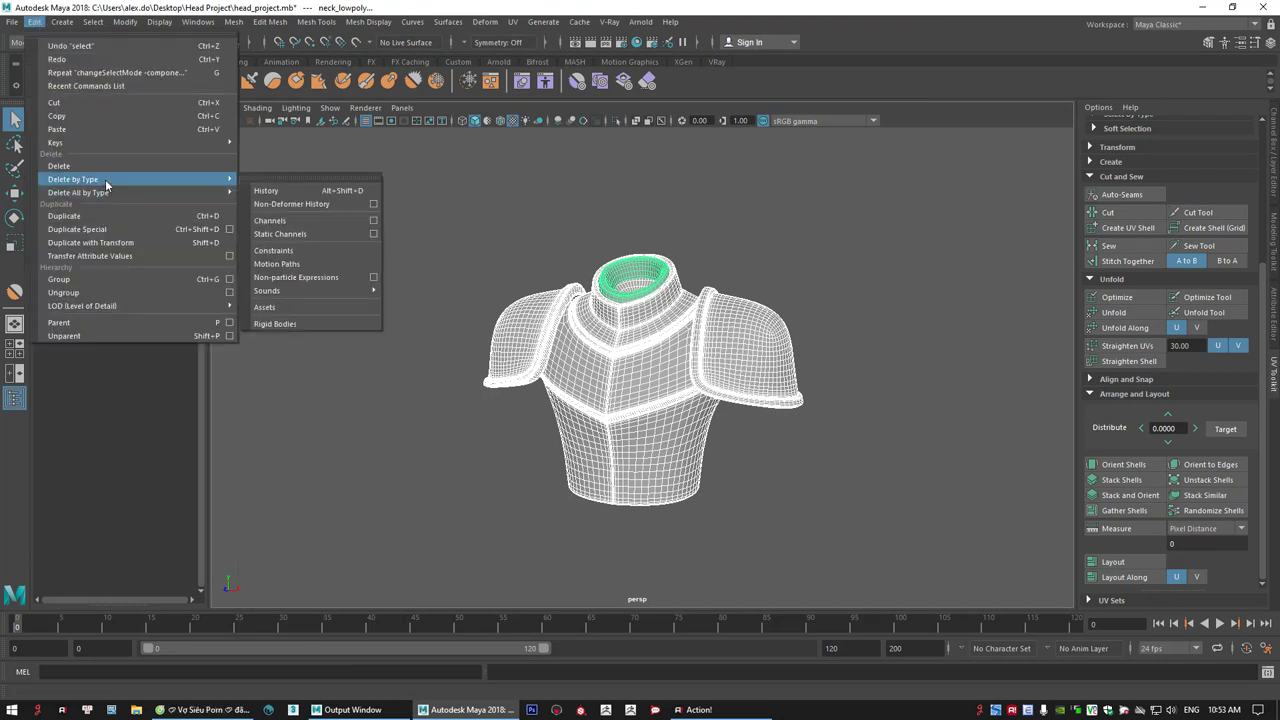
left_click(268, 192)
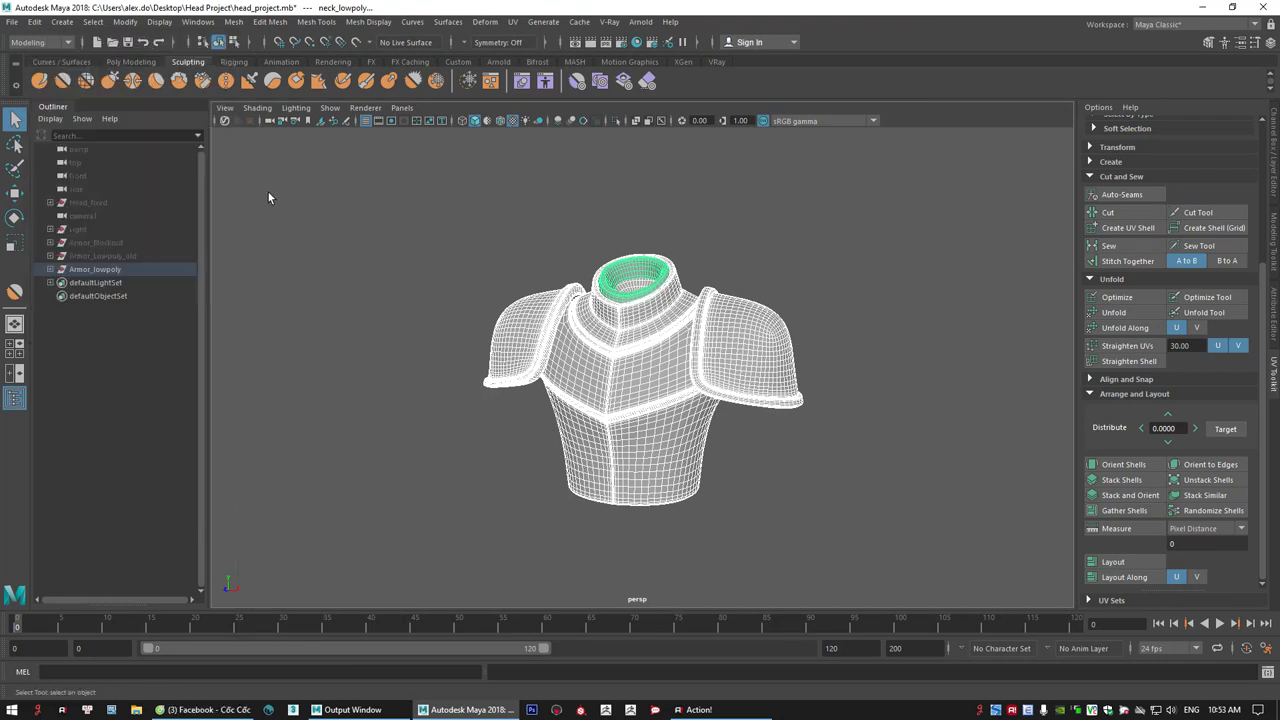
- Freeze the translate, rotate and scale channels of the selected armor meshes
left_click(1274, 328)
left_click(1274, 245)
left_click(1274, 187)
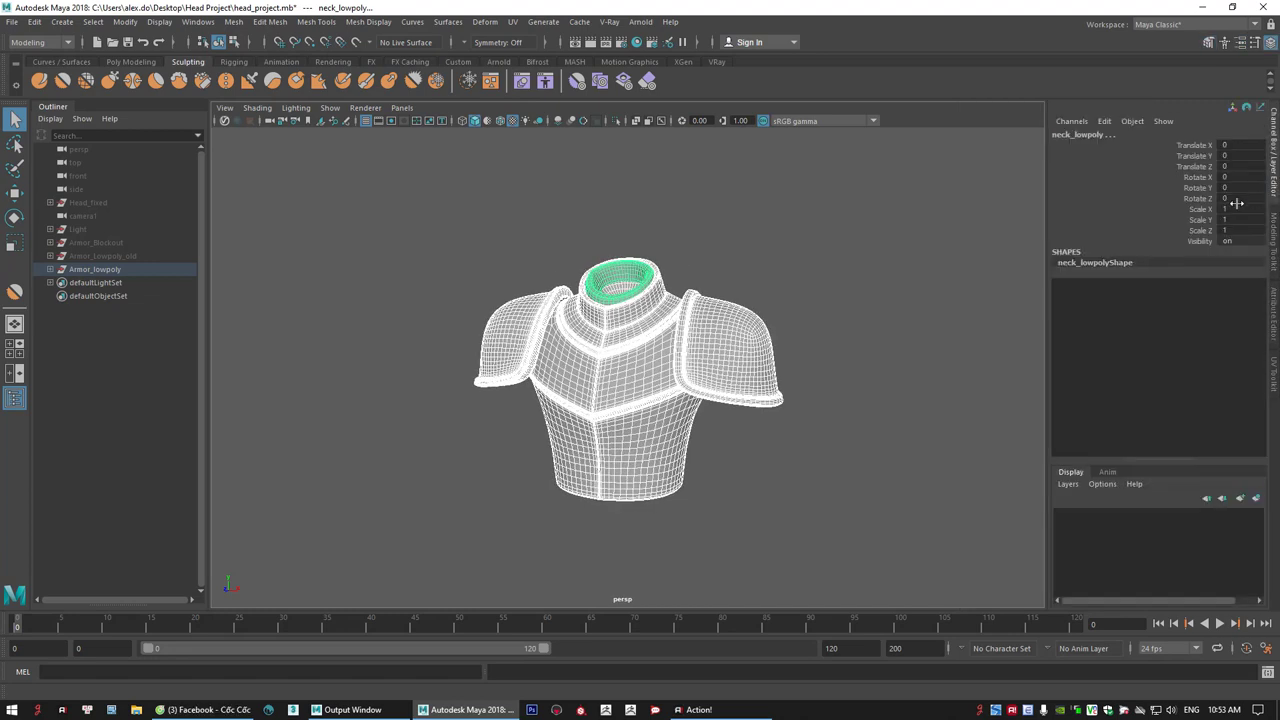
left_click_drag(1197, 146, 1205, 231)
right_click(1205, 231)
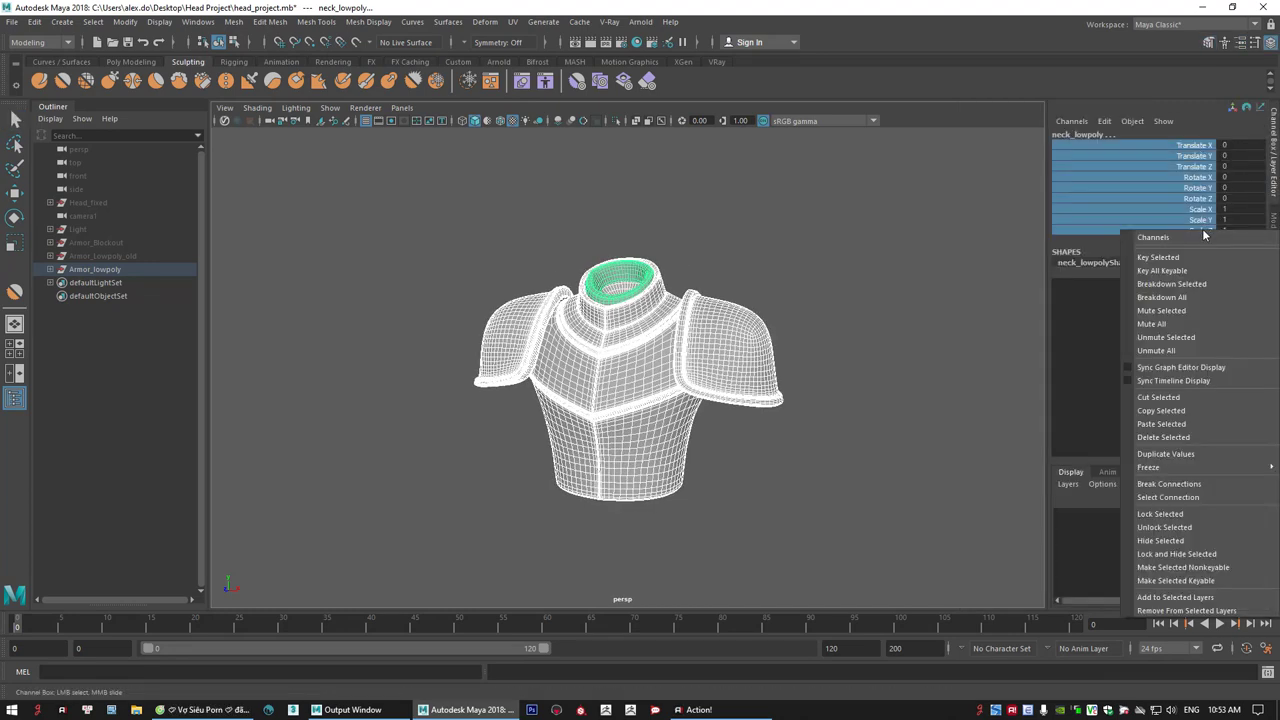
mouse_move(1169, 474)
left_click(1055, 505)
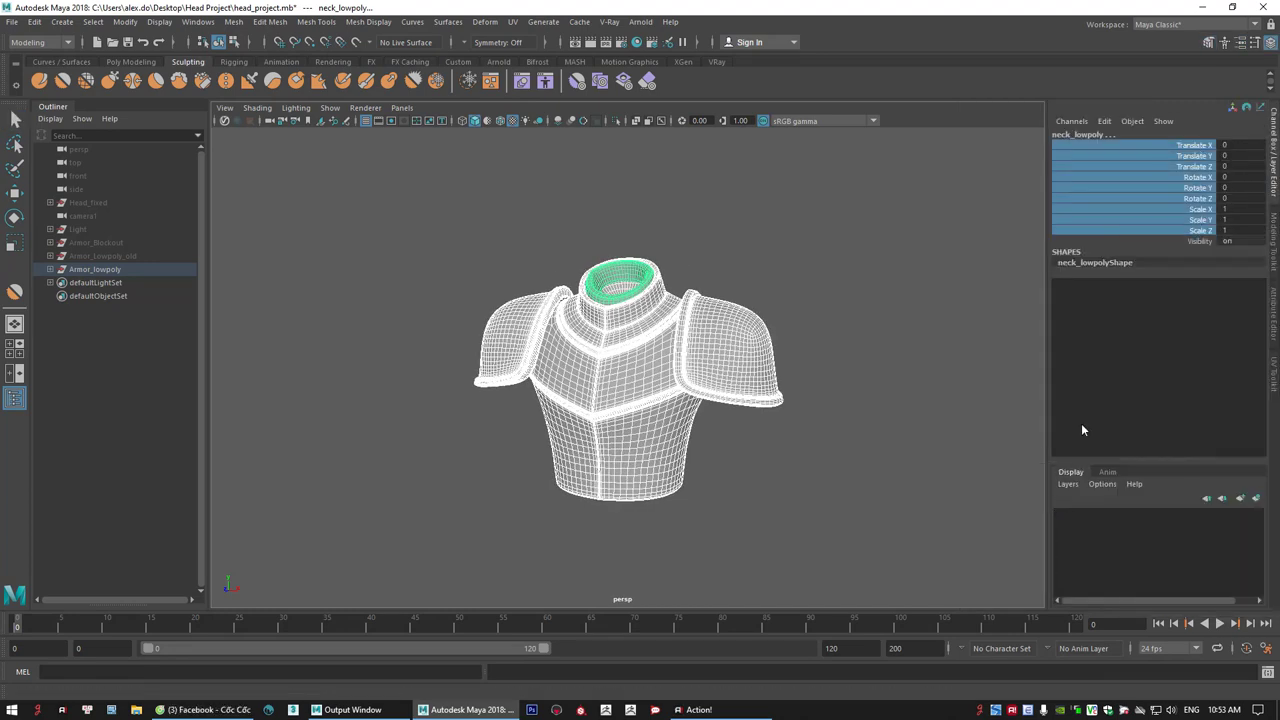
left_click(923, 269)
key("ctrl+z")
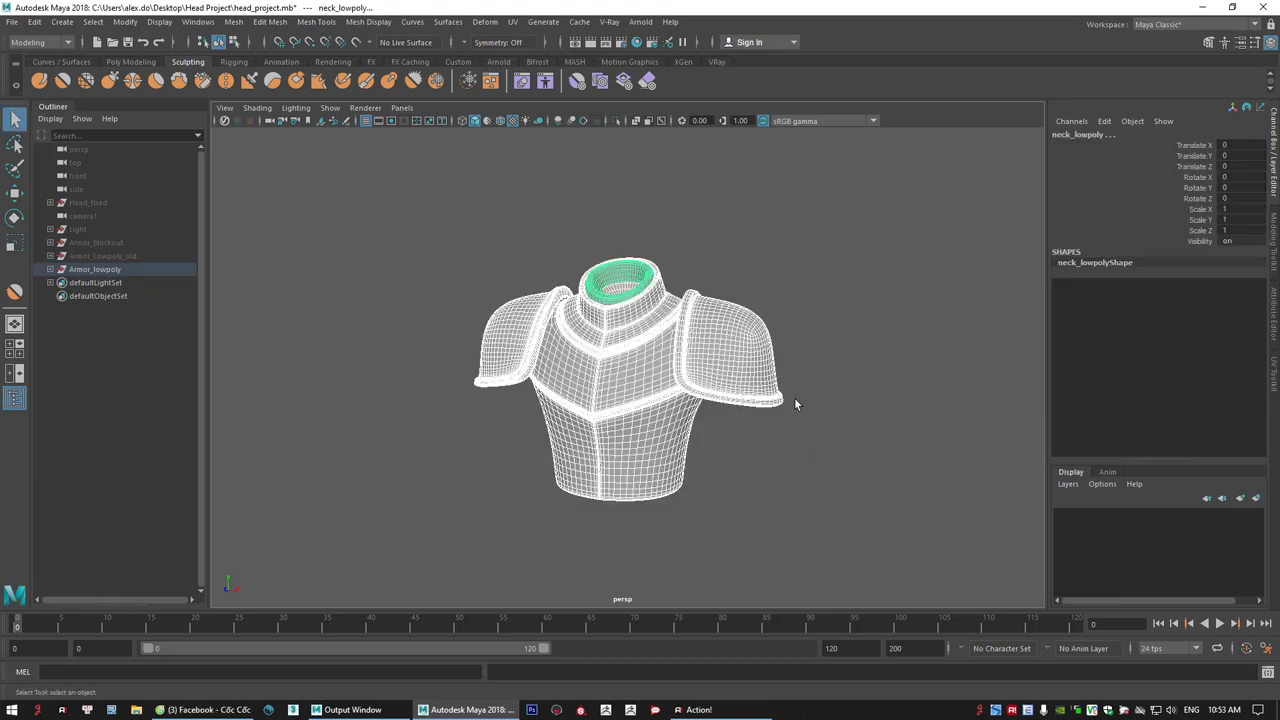
left_click(808, 279)
key("ctrl+z")
left_click_drag(692, 410, 709, 429, "alt")
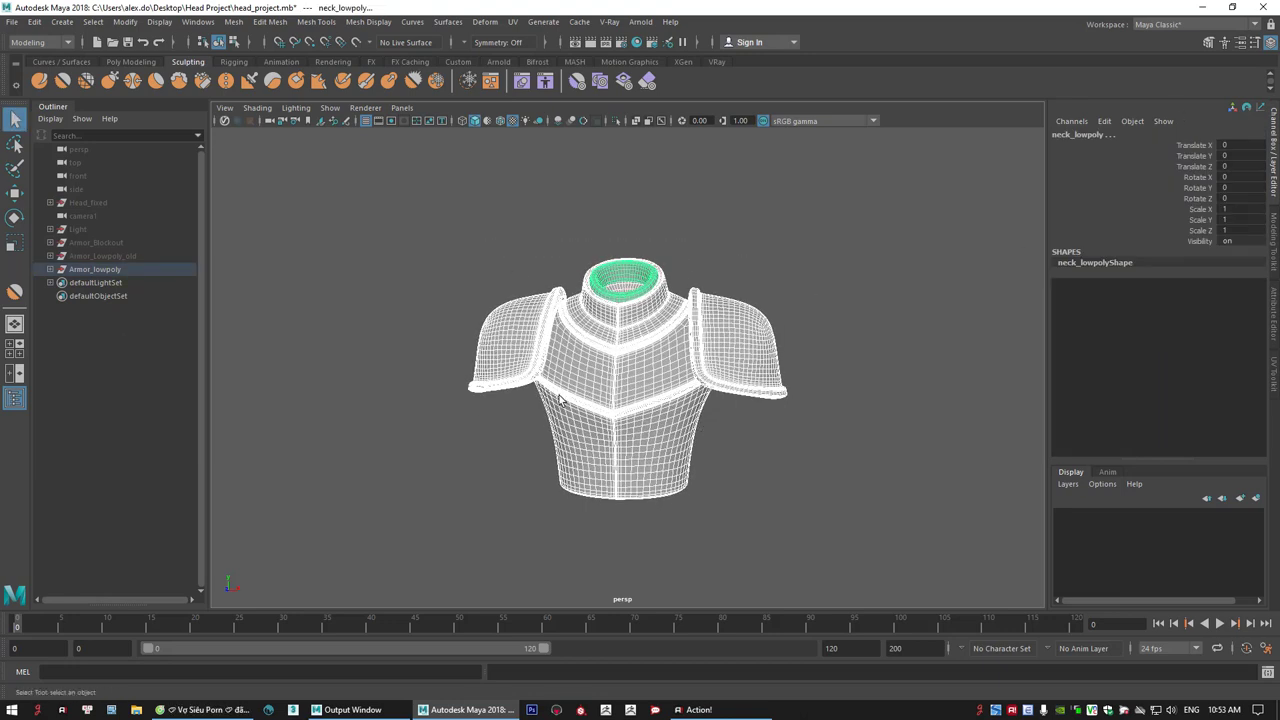
- Expand the Armor_lowpoly group in the Outliner and select its neck_lowpoly, body_lowpoly and shoulder_lowpoly meshes
left_click(50, 269)
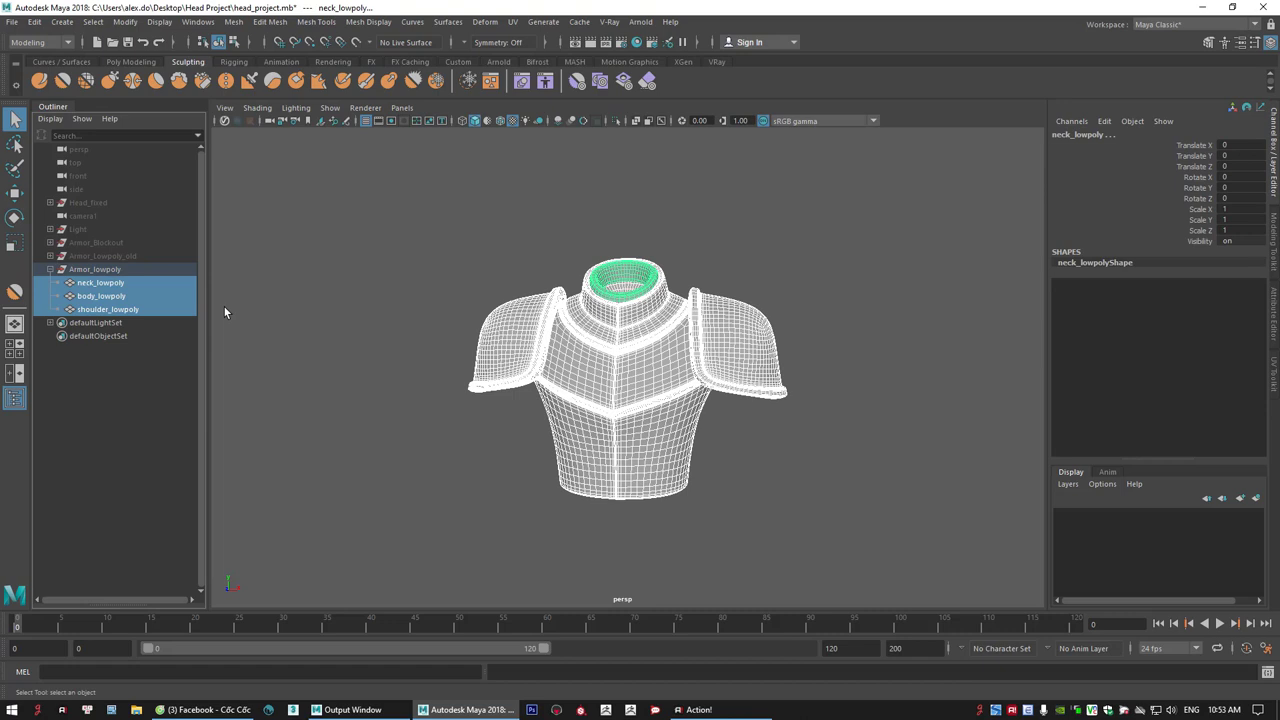
left_click(100, 283)
left_click(97, 305, "shift")
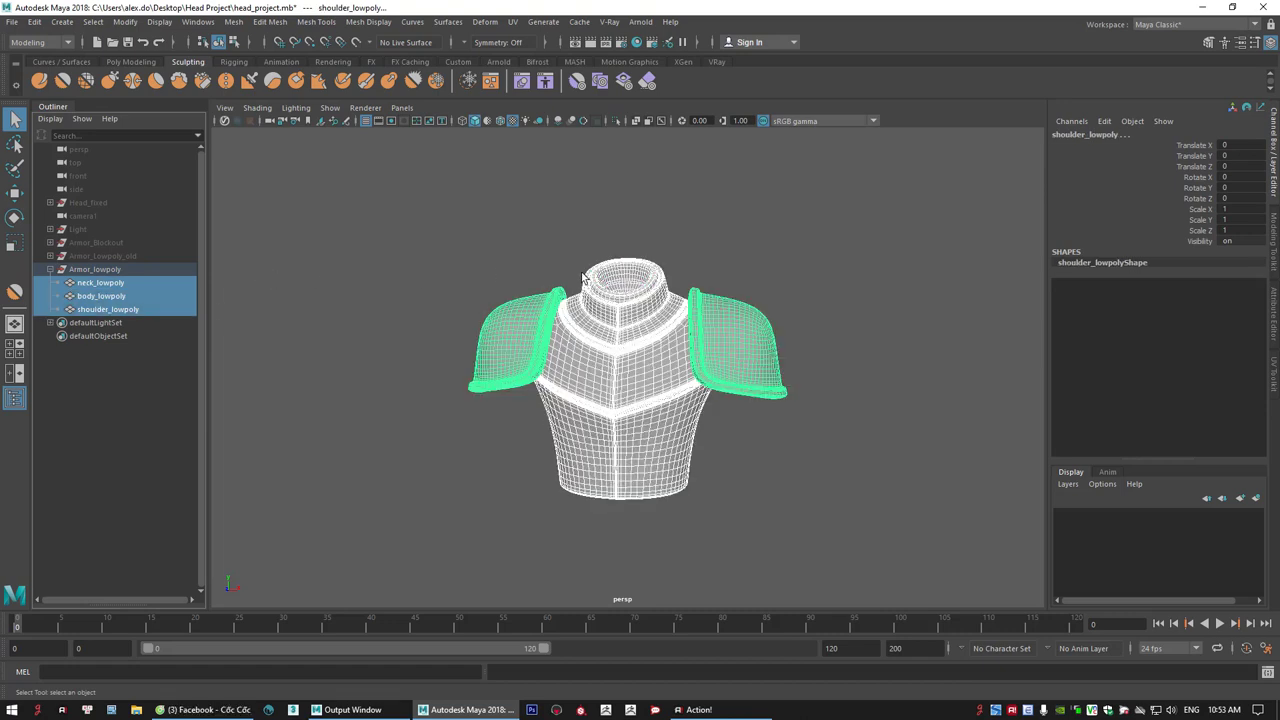
left_click(96, 283)
left_click(96, 296, "shift")
left_click(100, 309, "shift")
- Export the selected low-poly meshes to the Desktop as an FBX file named armor_lowpoly, and clear the selection
left_click(11, 21)
left_click(86, 197)
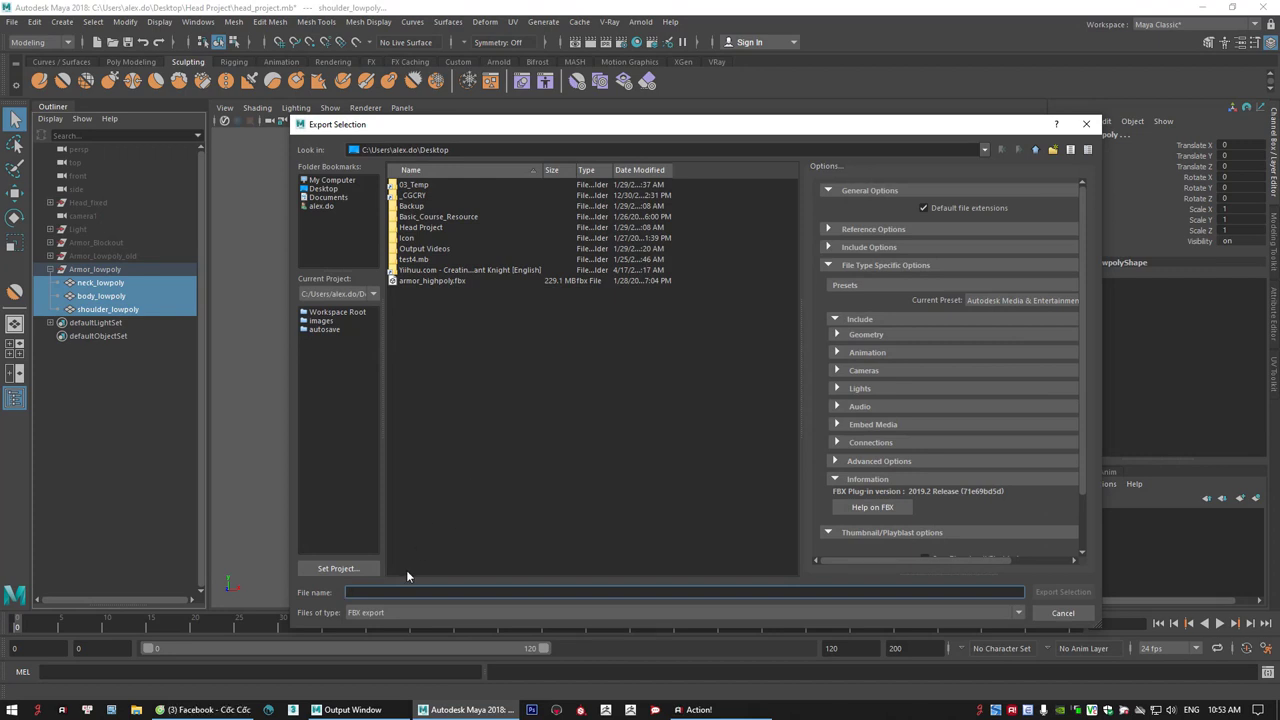
type("ar")
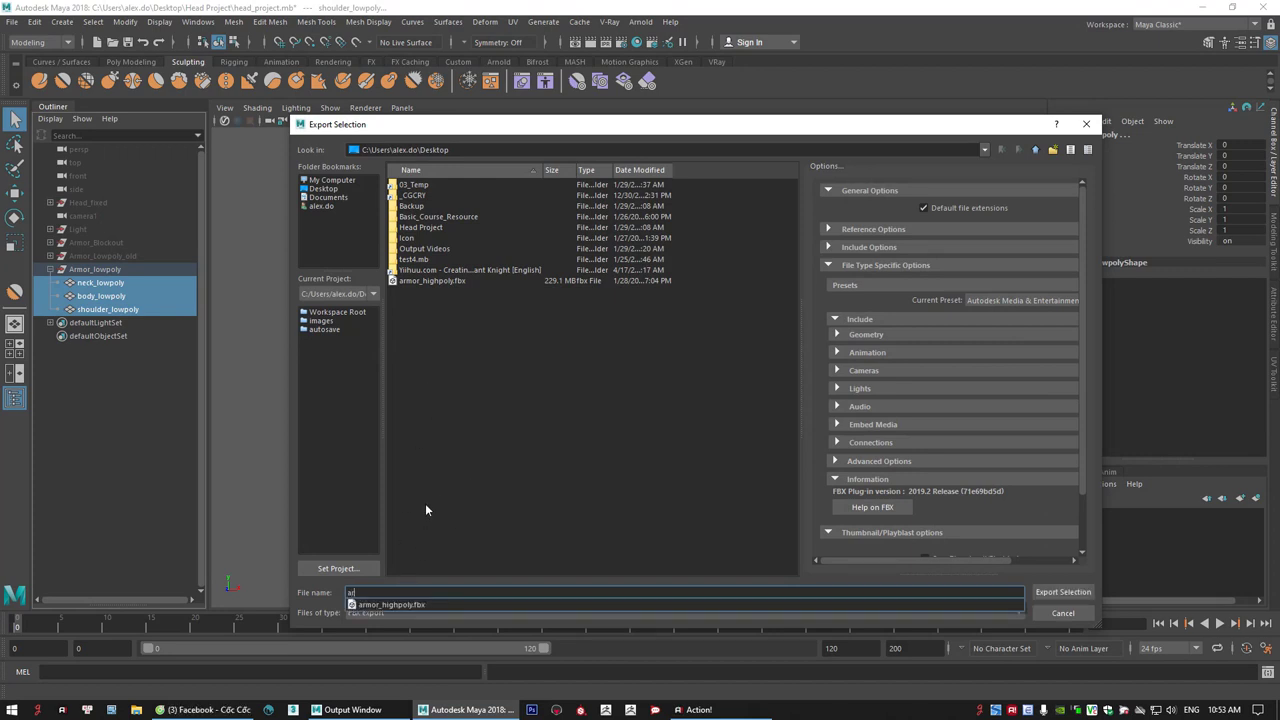
type("mor_lo")
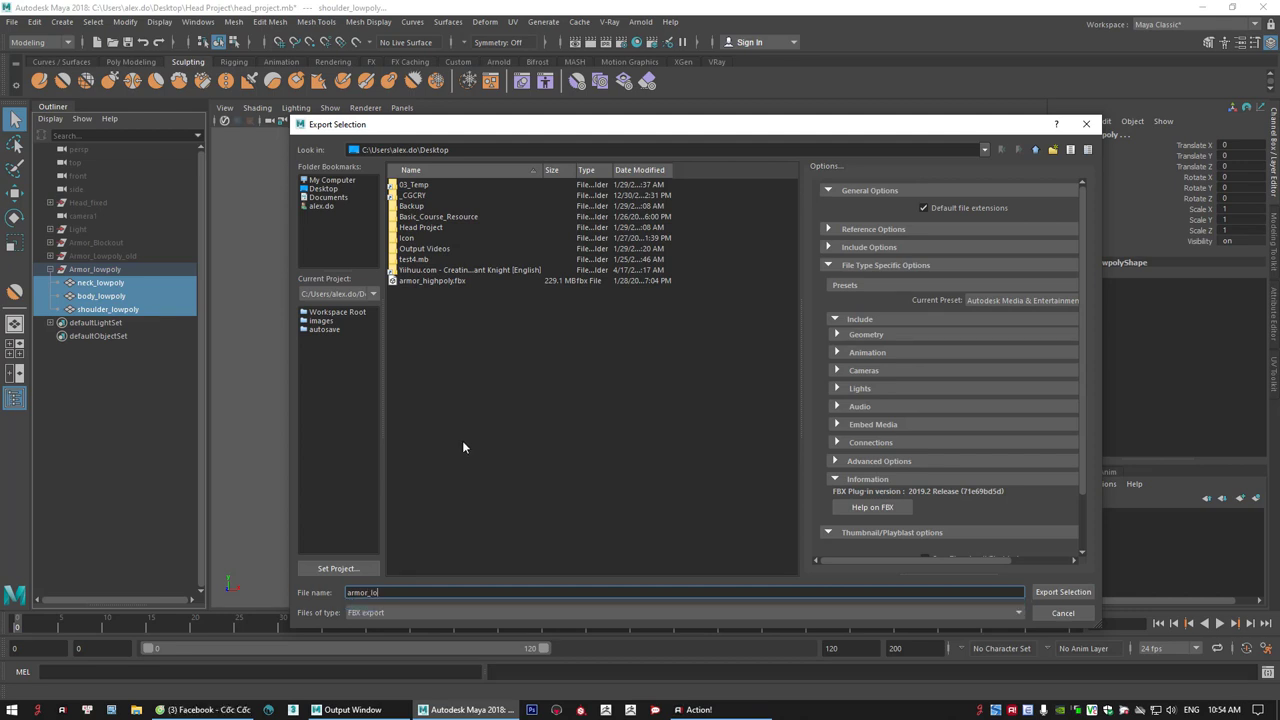
type("wpoly")
scroll(1082, 463, "down", 2)
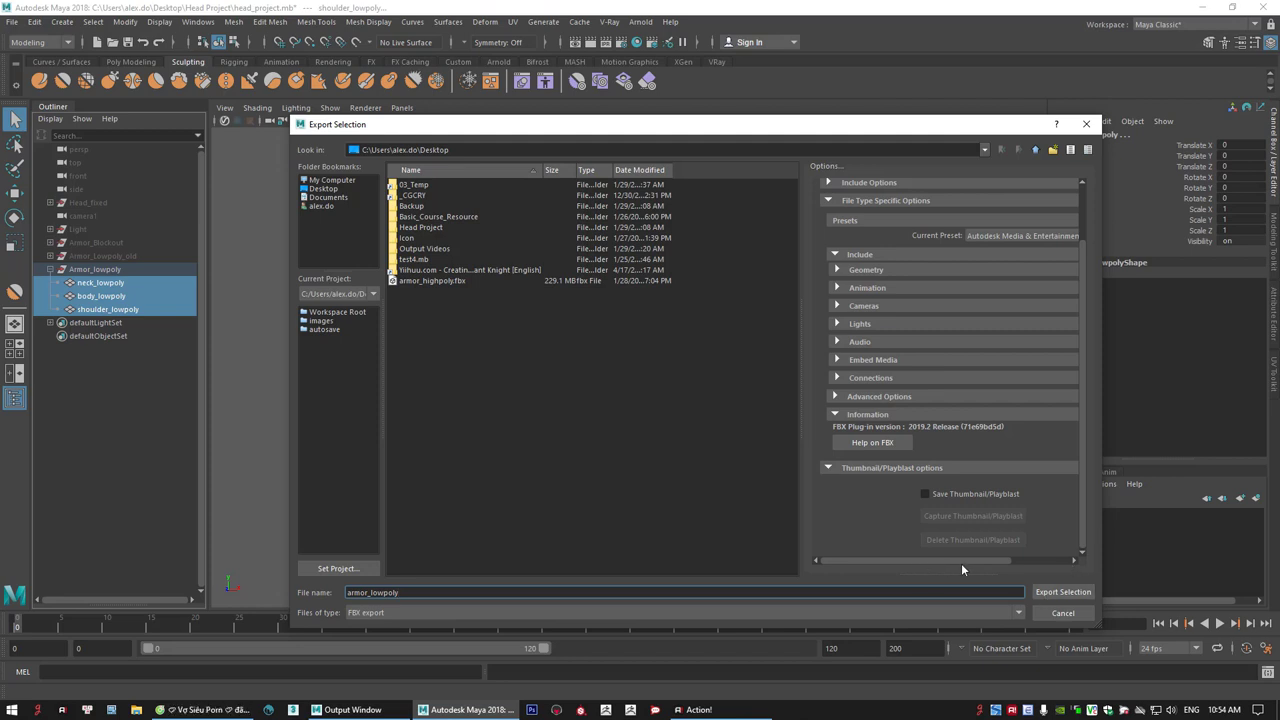
left_click(1064, 592)
left_click(850, 437)
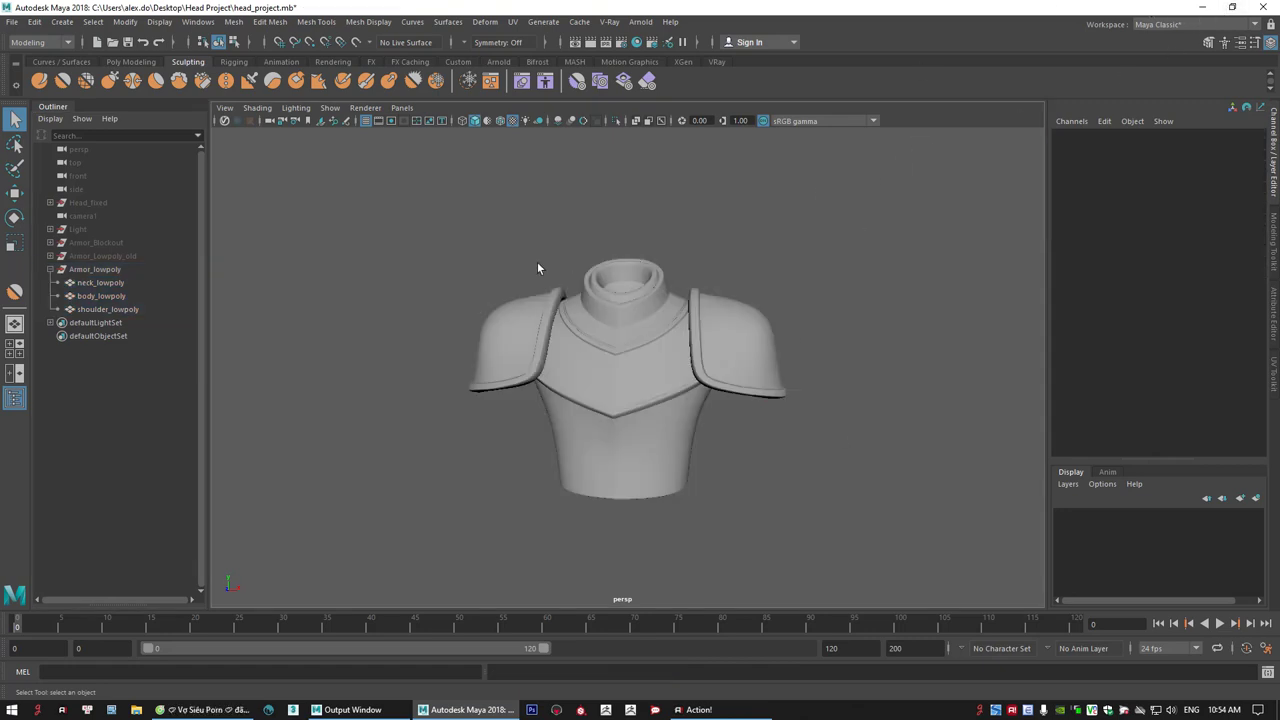
- Assign the lambert1 material to all three low-poly armor meshes in the Hypershade, and minimize that window
left_click_drag(541, 269, 846, 471)
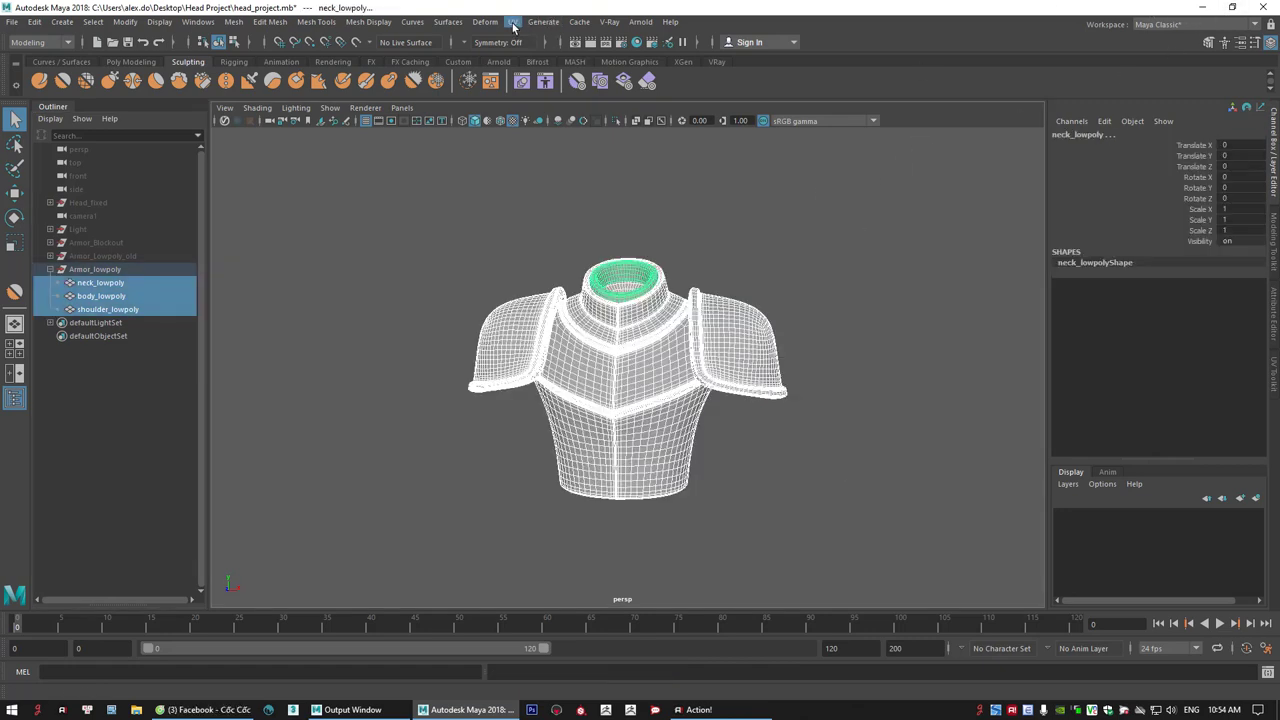
left_click(636, 43)
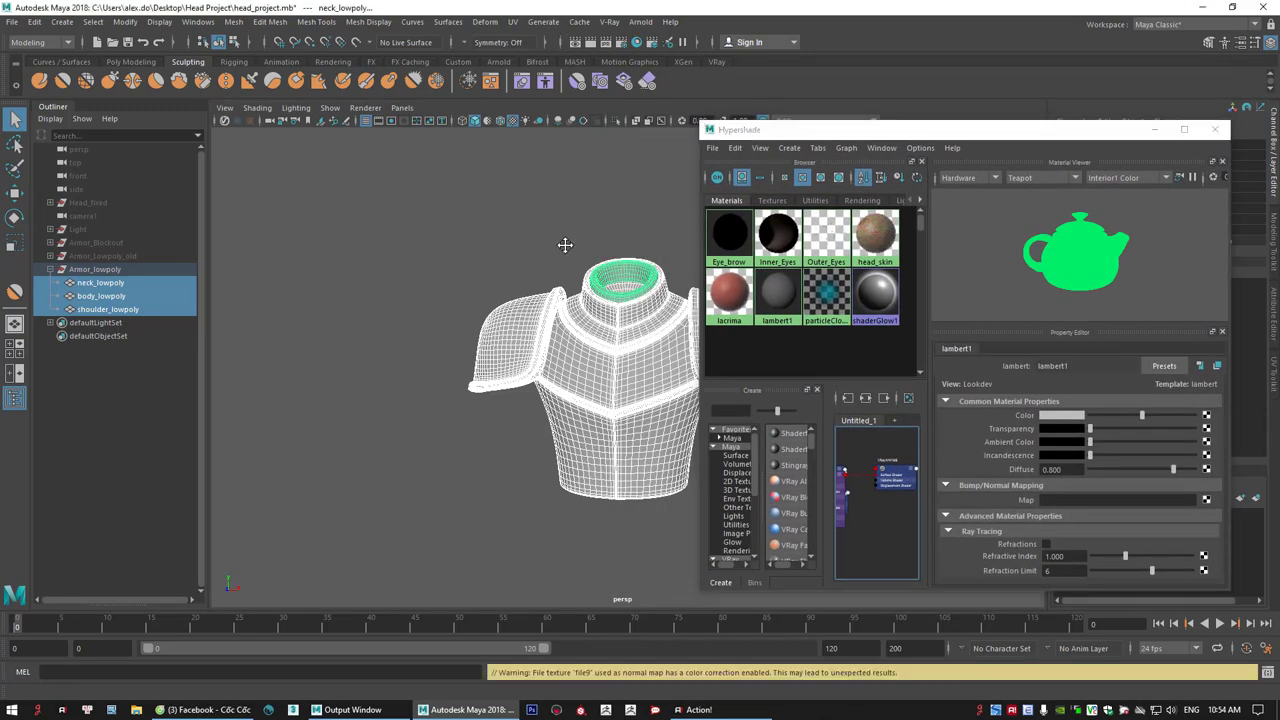
left_click_drag(700, 378, 545, 378)
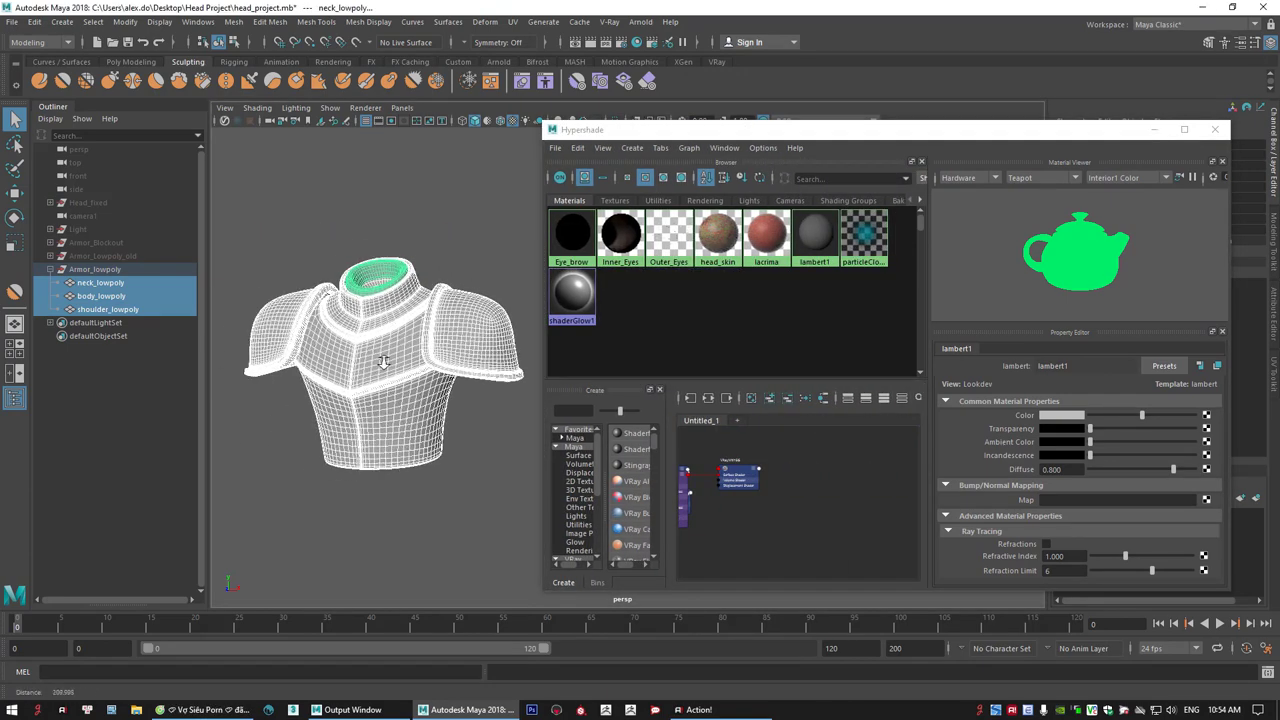
right_click(812, 232)
right_click_drag(812, 231, 811, 203)
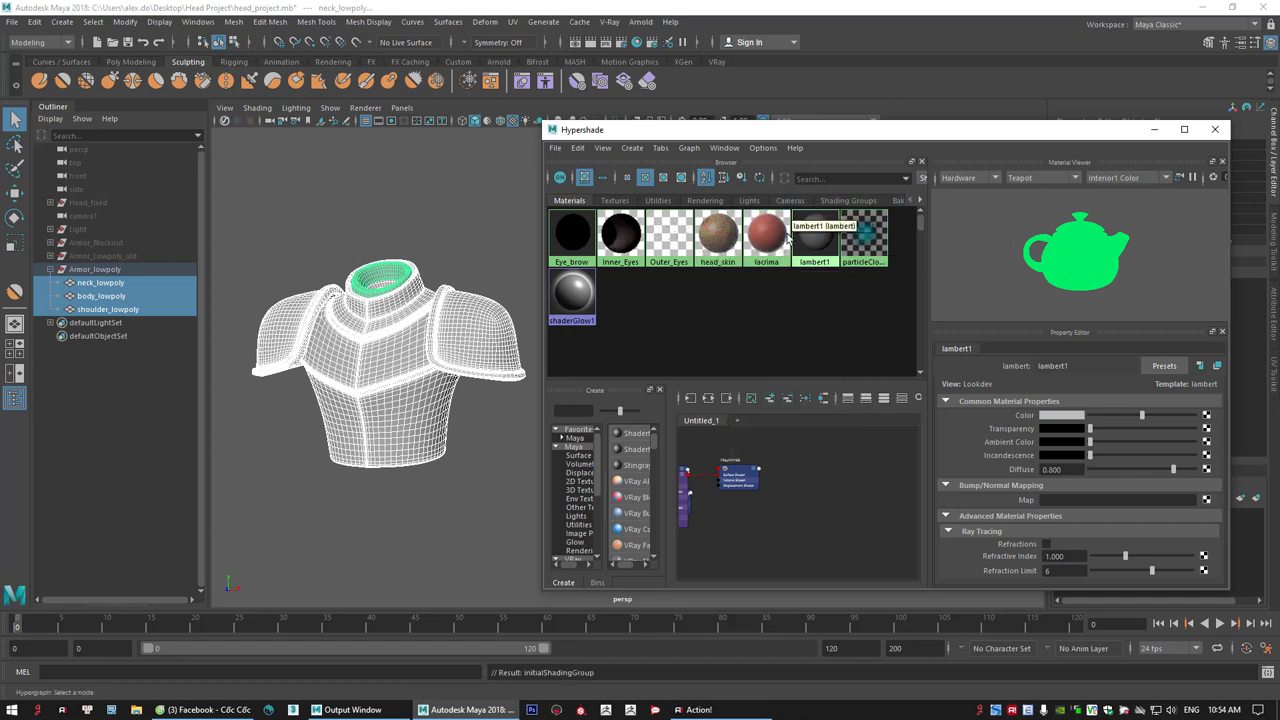
left_click(392, 183)
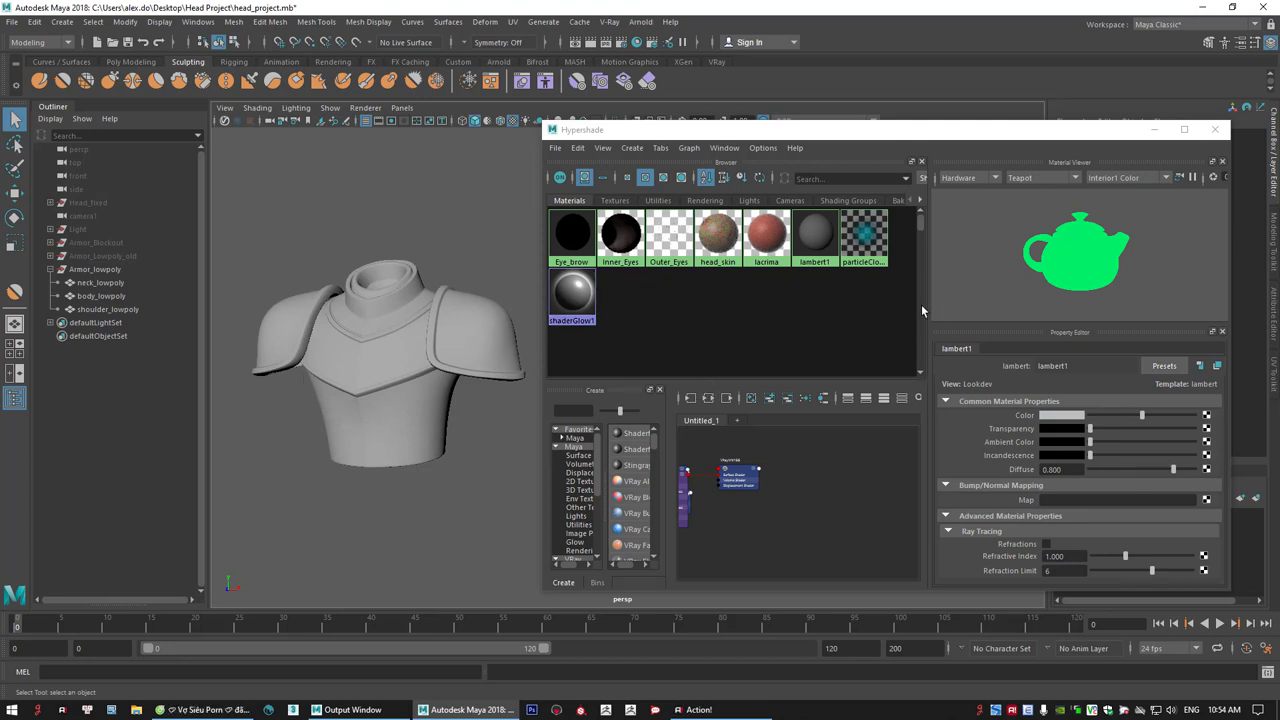
left_click(1154, 130)
- Export all the low-poly armor meshes over the existing armor_lowpoly.fbx on the Desktop, and clear the selection
middle_click_drag(605, 355, 643, 360, "alt")
left_click_drag(353, 242, 644, 432)
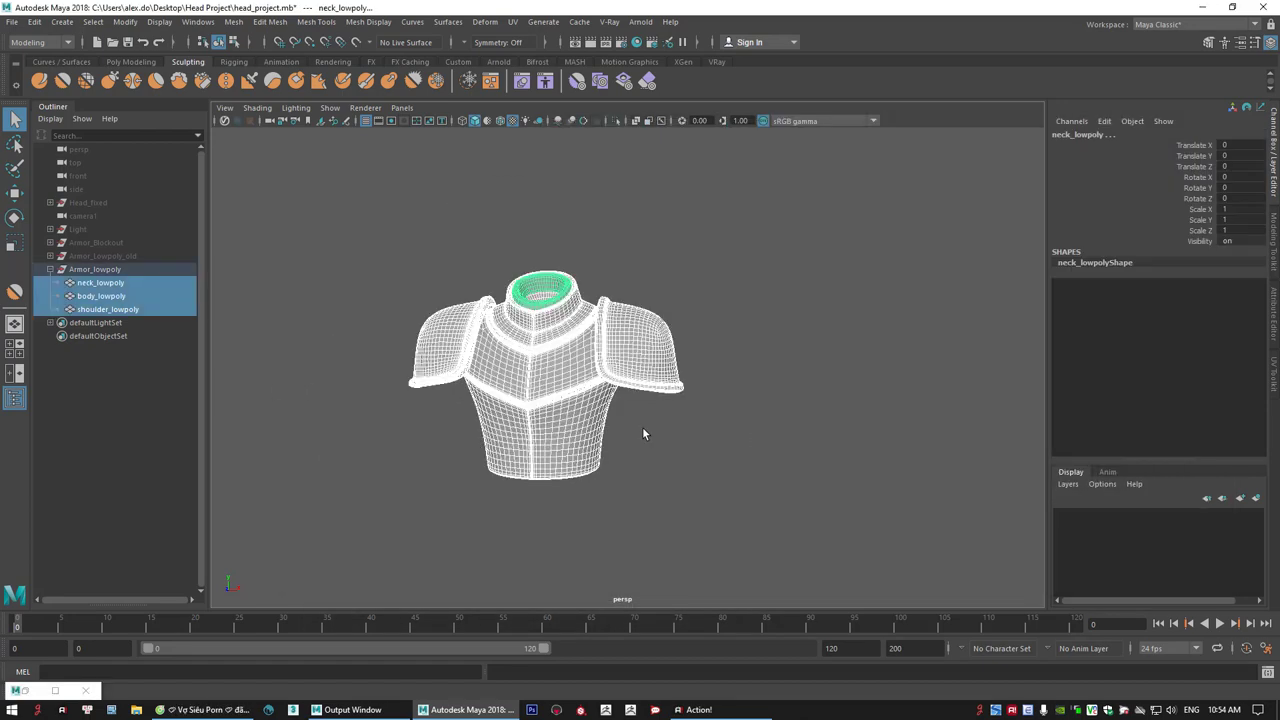
left_click(11, 21)
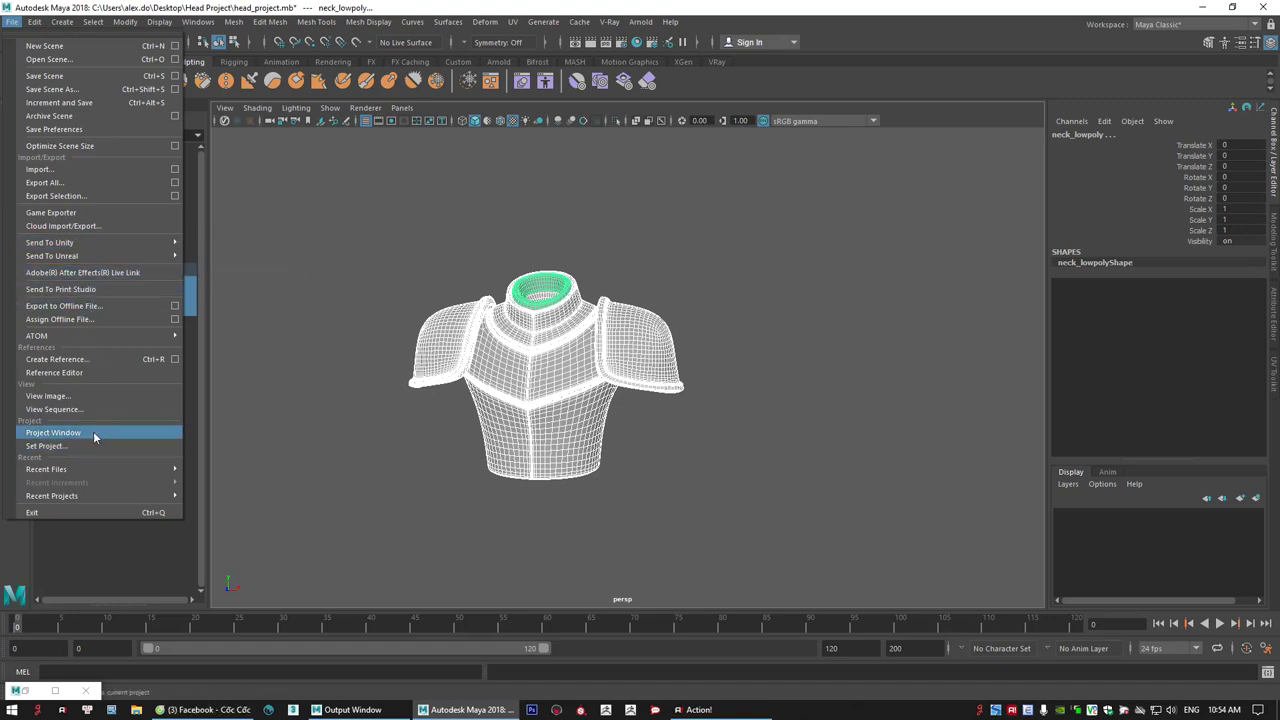
left_click(91, 197)
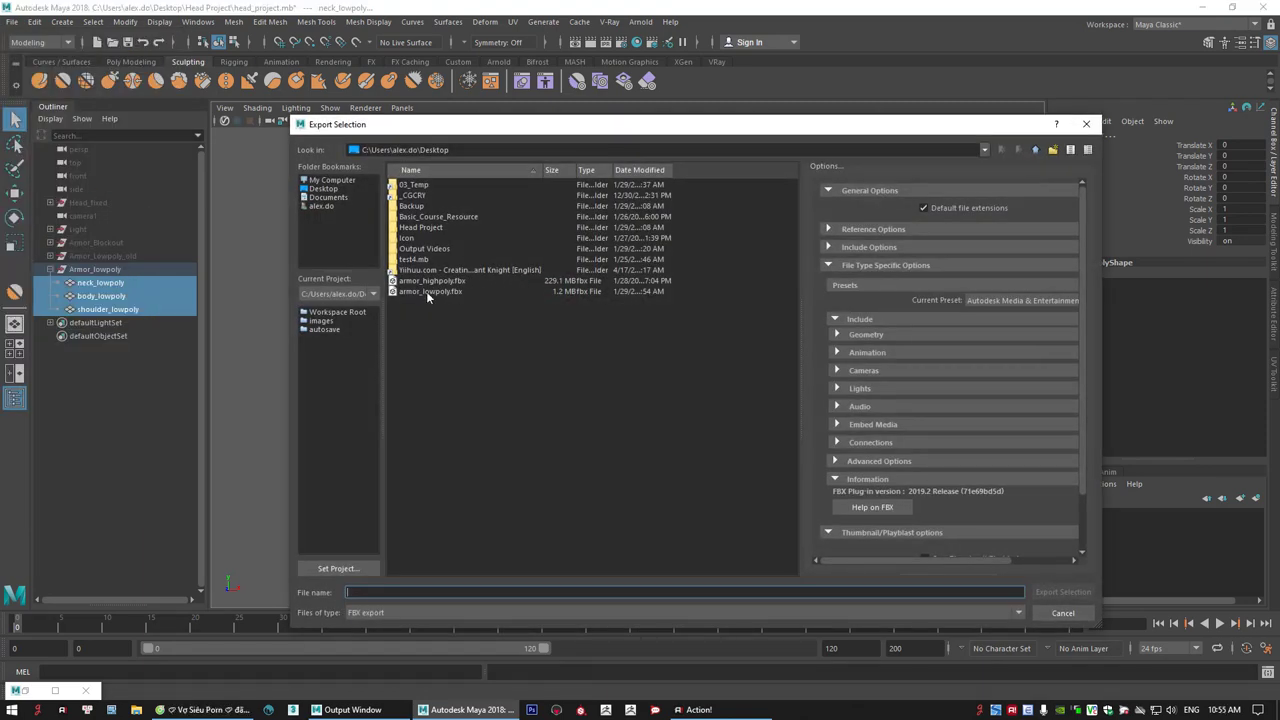
left_click(428, 291)
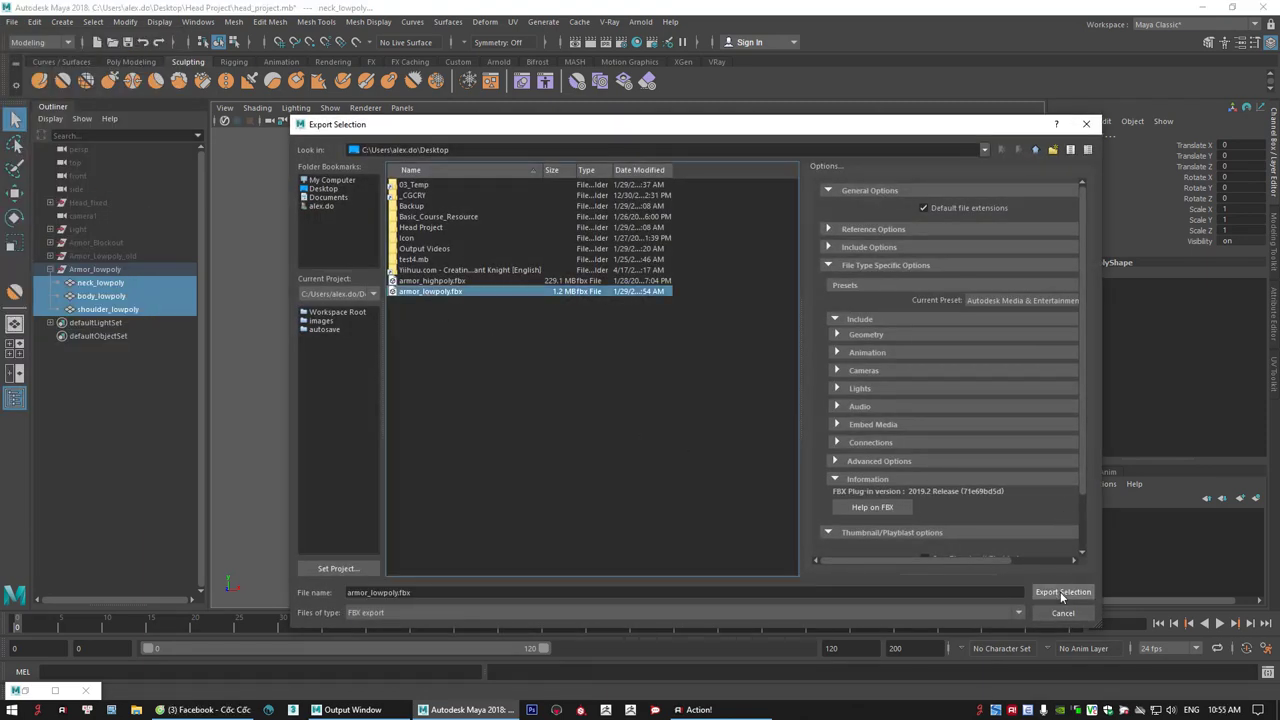
left_click(1060, 590)
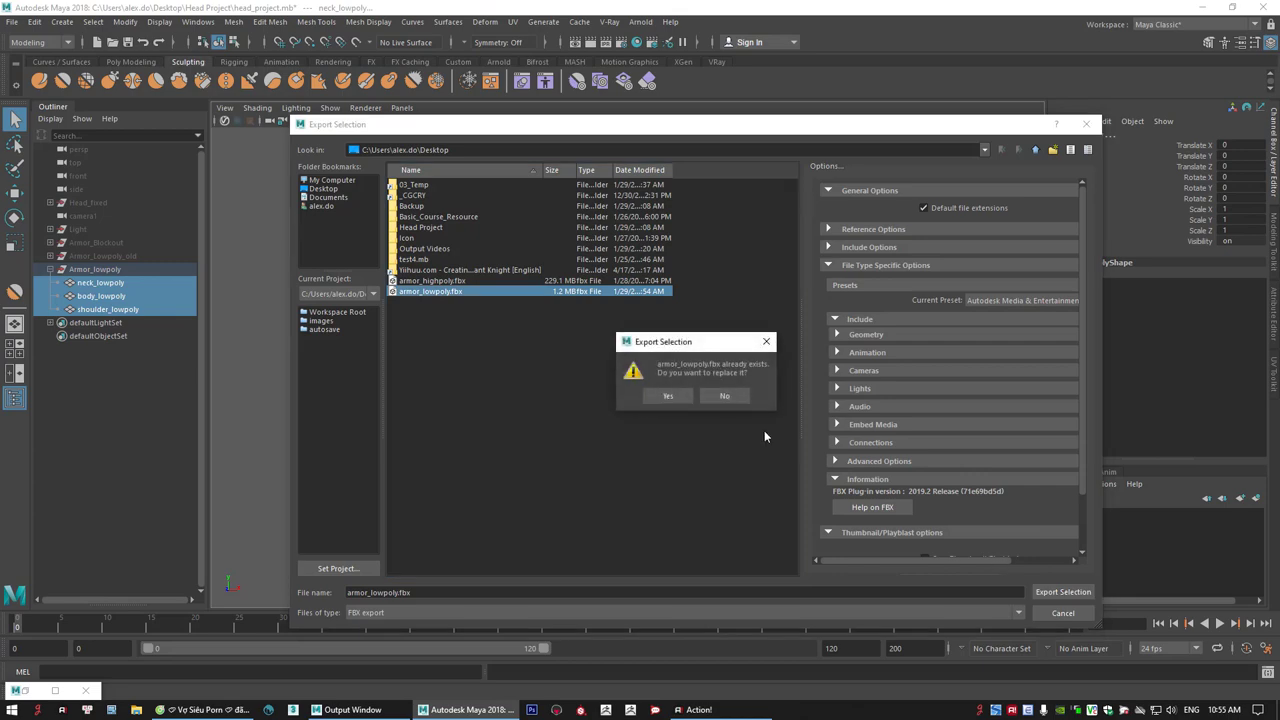
left_click(667, 396)
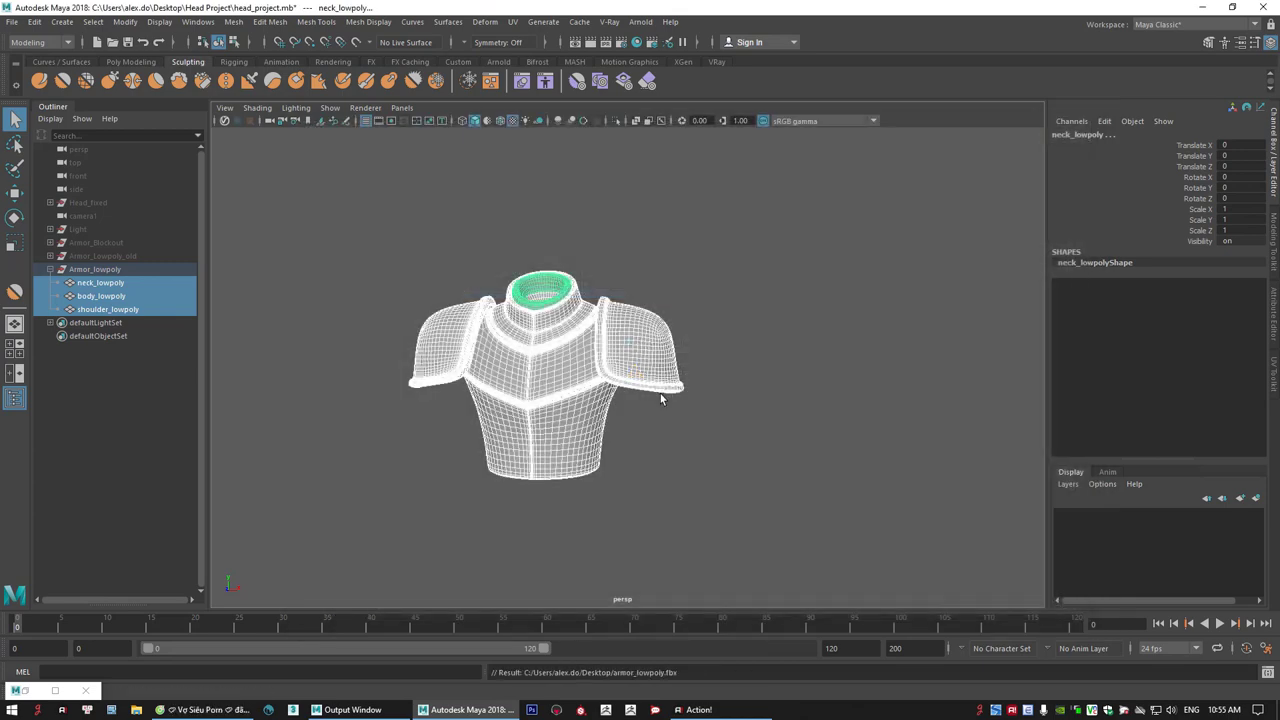
left_click(767, 285)
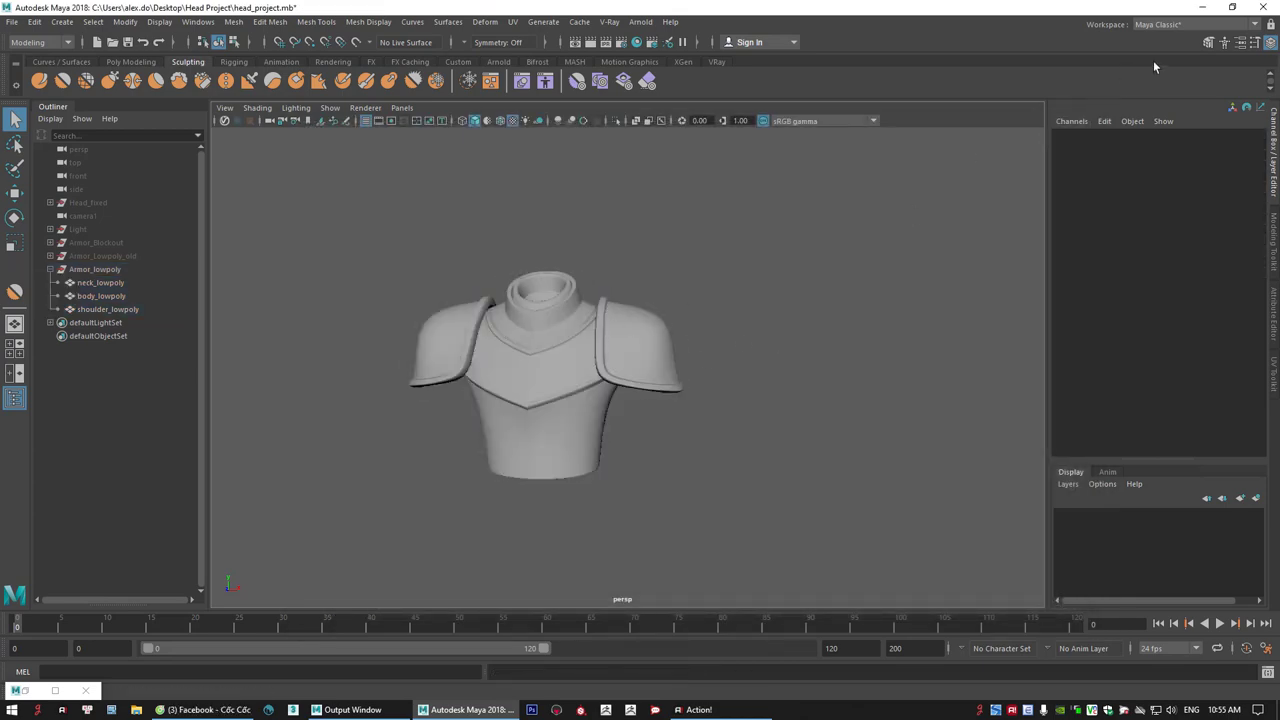
- Shrink and reposition the Maya window so the exported files on the desktop can be seen beside the armor
left_click(1232, 7)
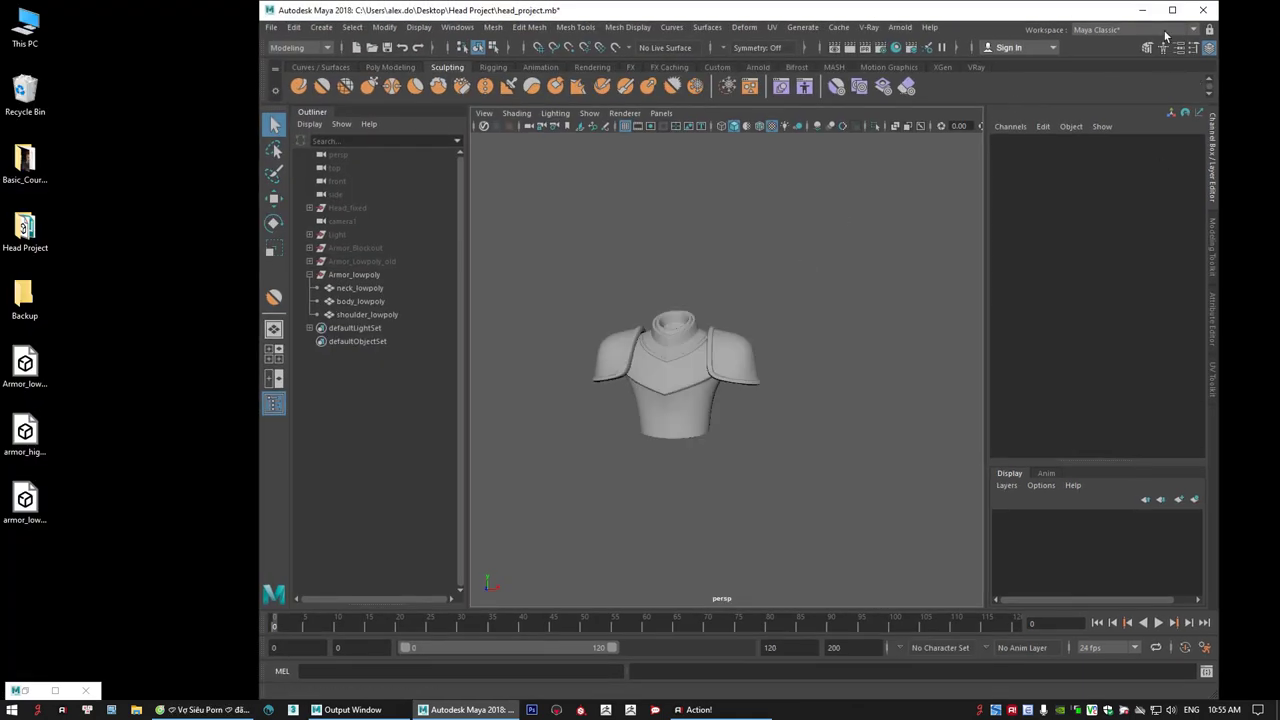
left_click_drag(262, 5, 319, 104)
right_click_drag(748, 420, 860, 469, "alt")
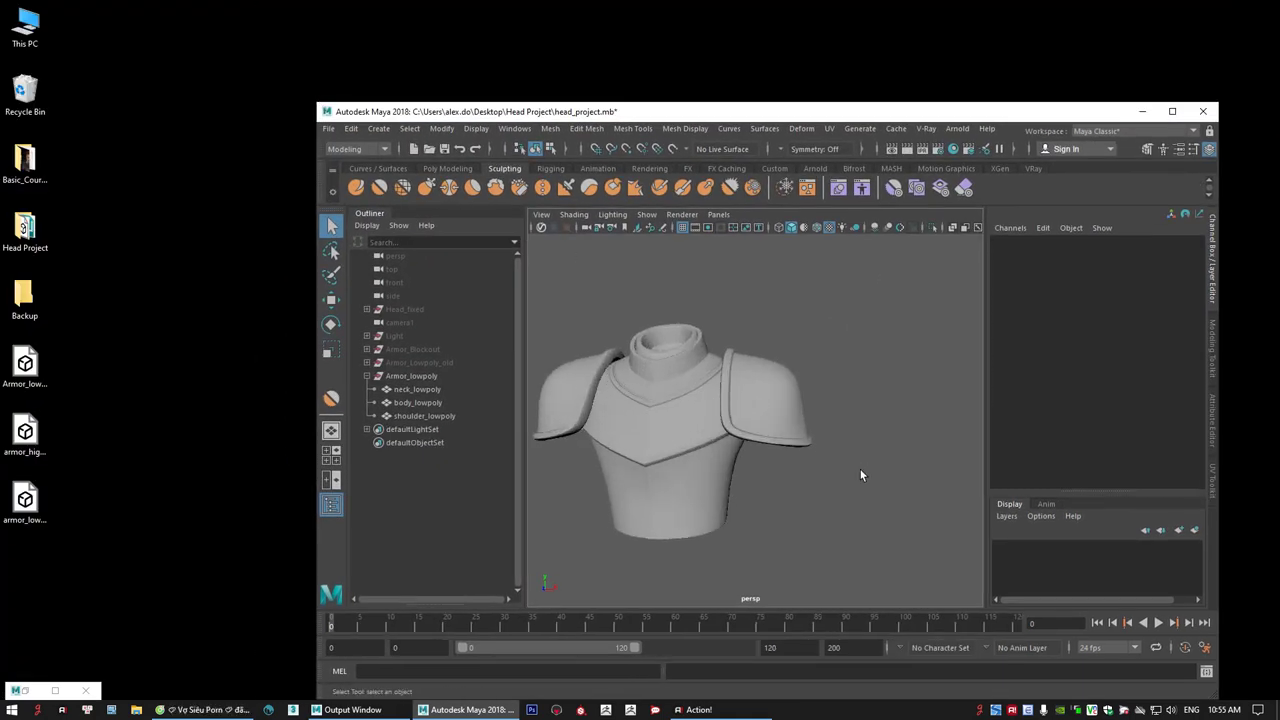
middle_click_drag(722, 411, 765, 393, "alt")
left_click_drag(609, 318, 930, 360)
left_click(930, 360)
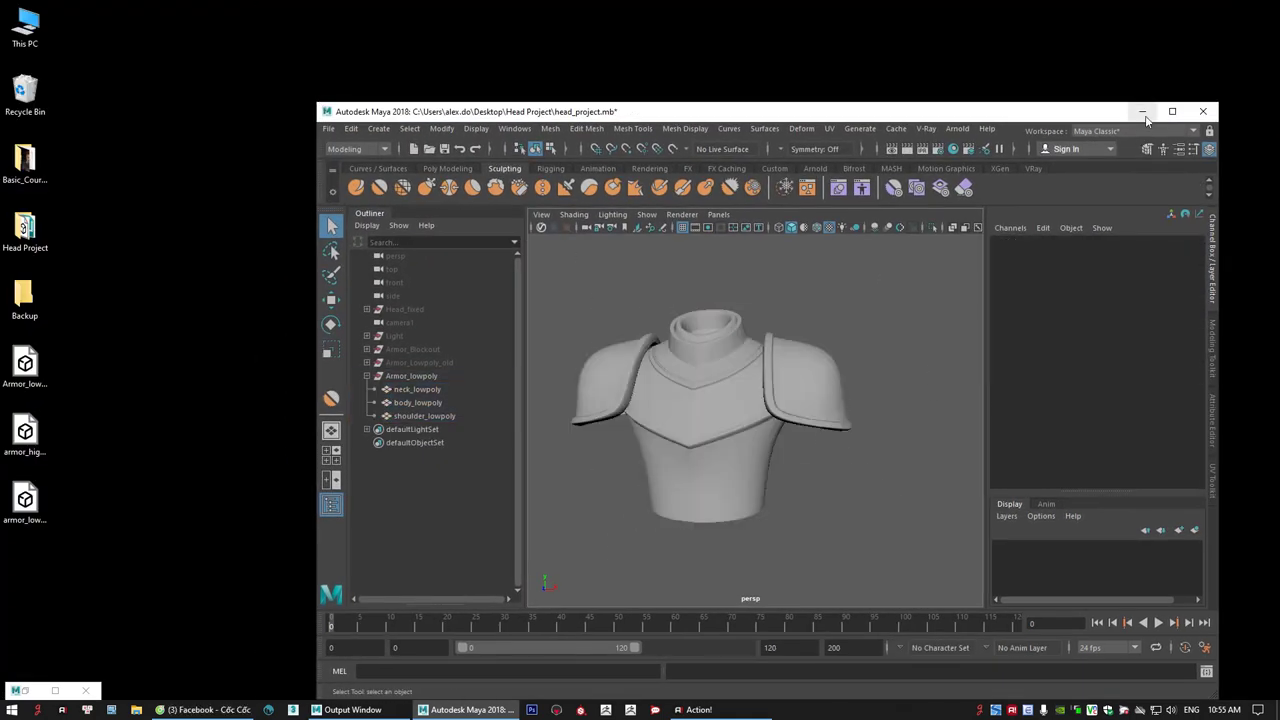
- Minimize Maya, launch Substance Painter and decline the download of the newer version
left_click(1143, 111)
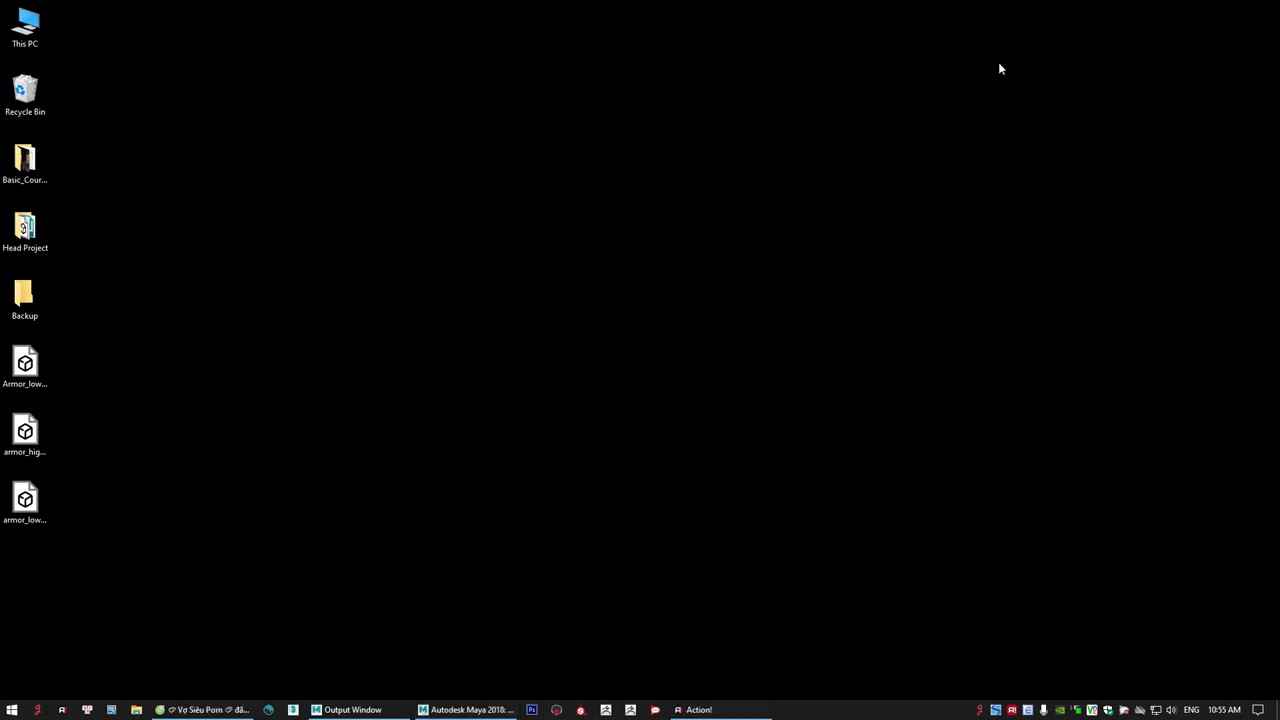
left_click(582, 709)
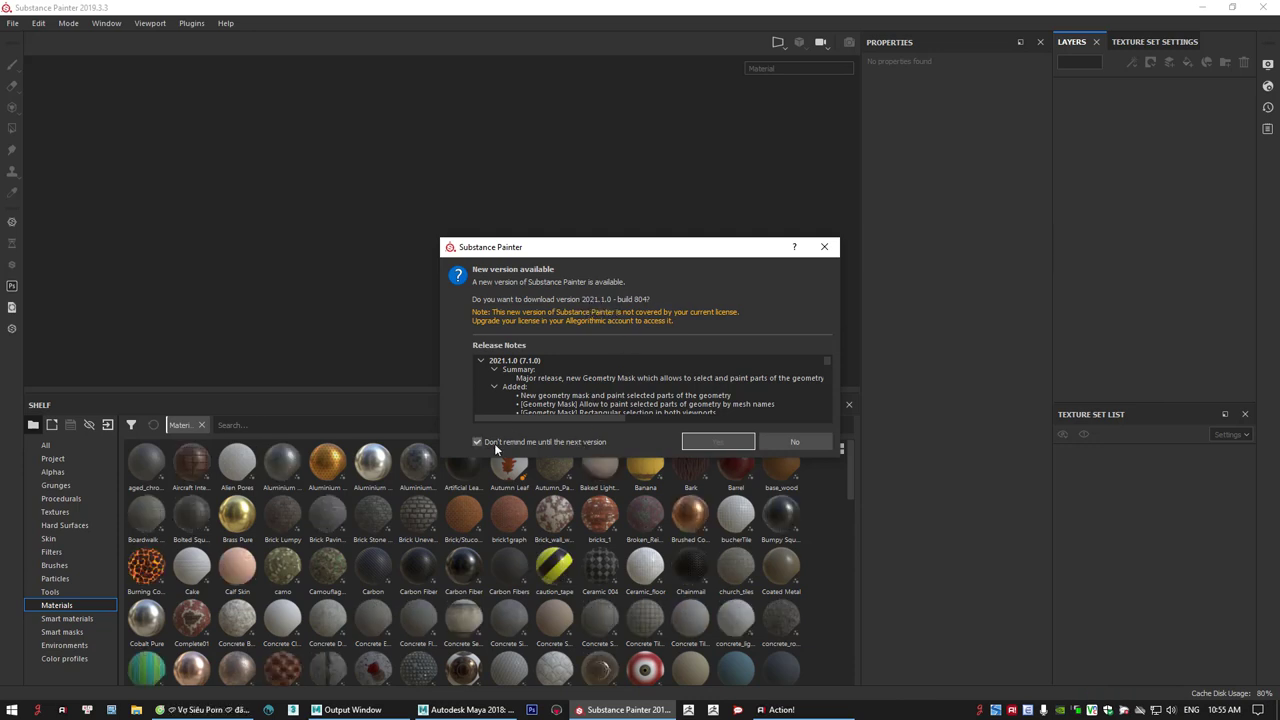
left_click(806, 440)
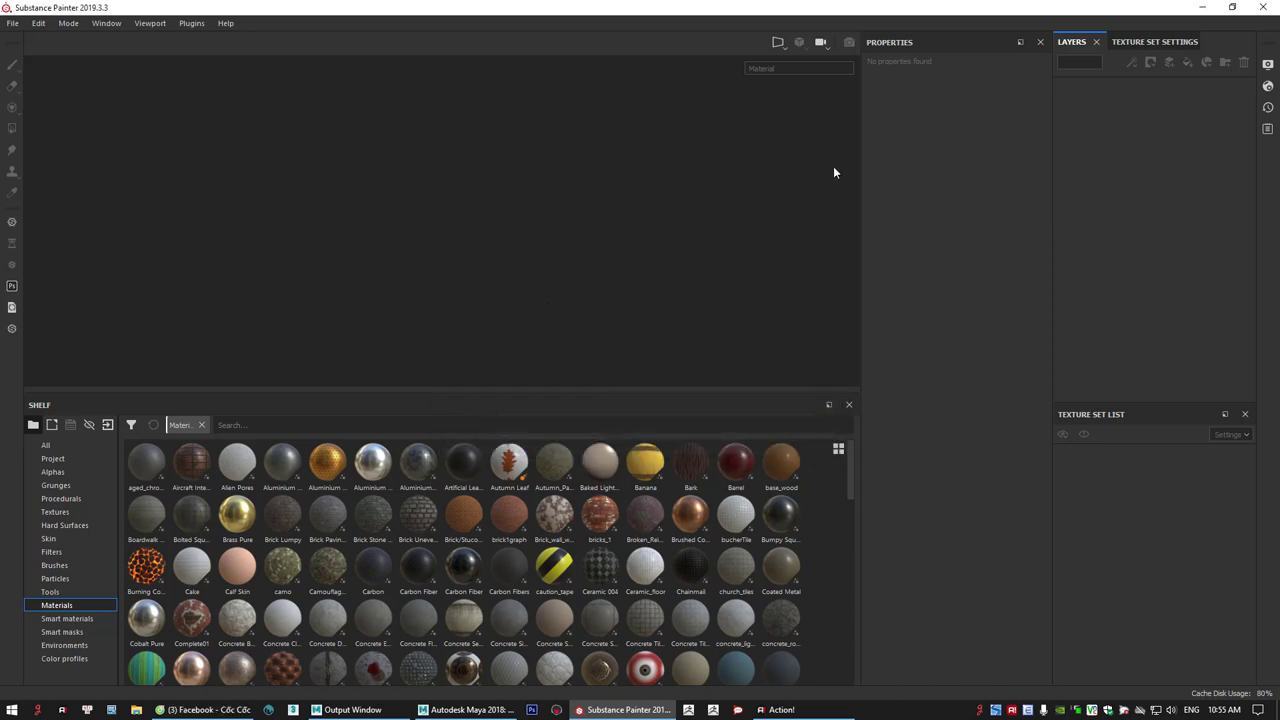
- Create a new project from armor_lowpoly.fbx on the Desktop with 4096 document resolution and OpenGL normal map format
left_click(12, 23)
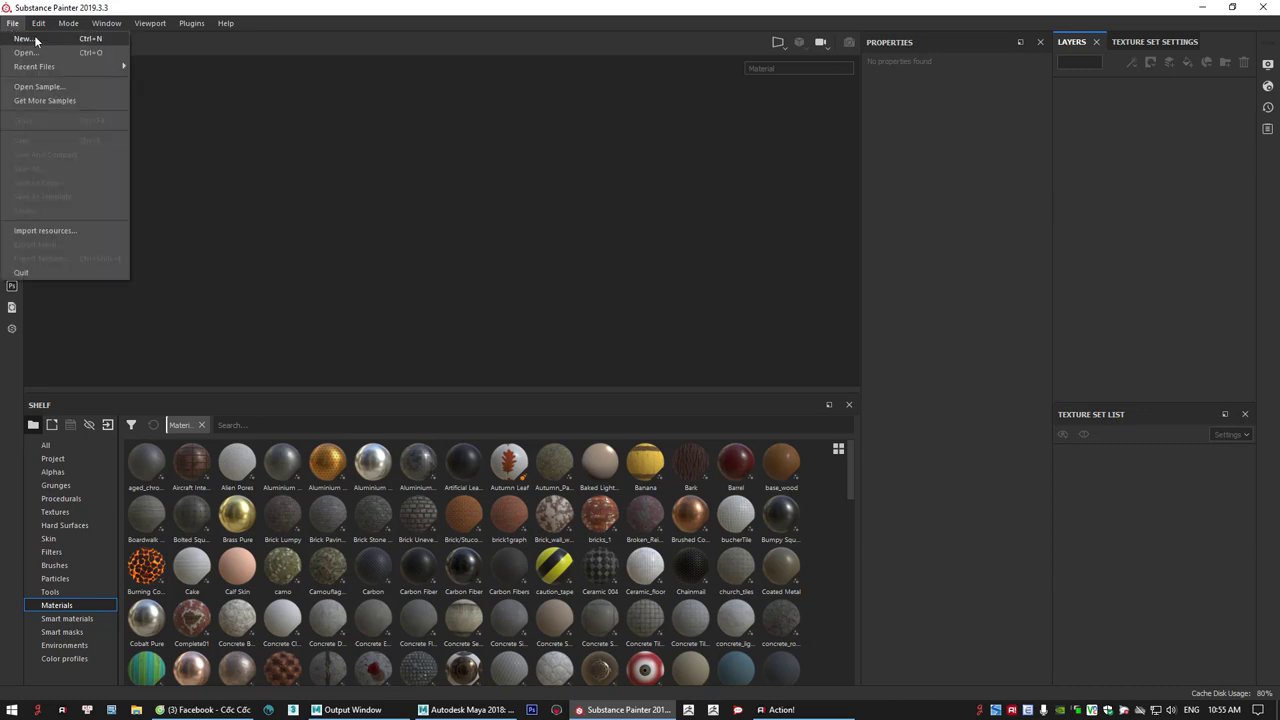
left_click(43, 46)
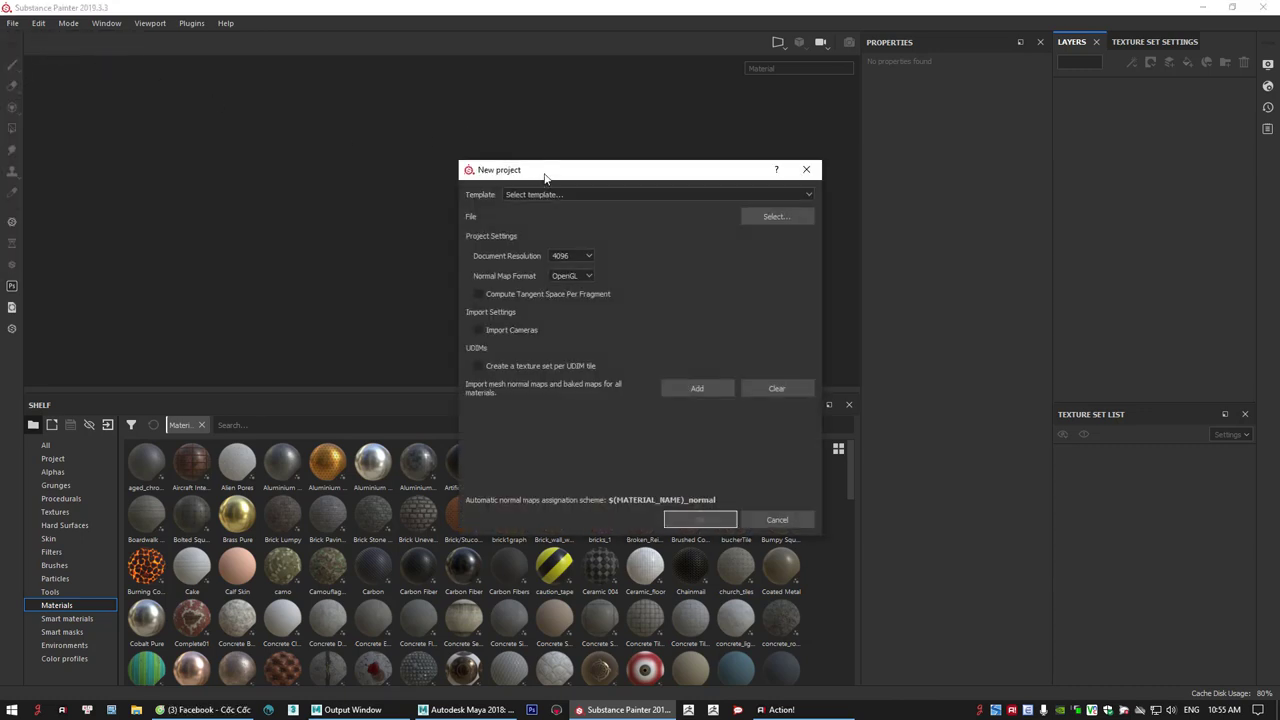
left_click(757, 216)
left_click_drag(744, 196, 626, 214)
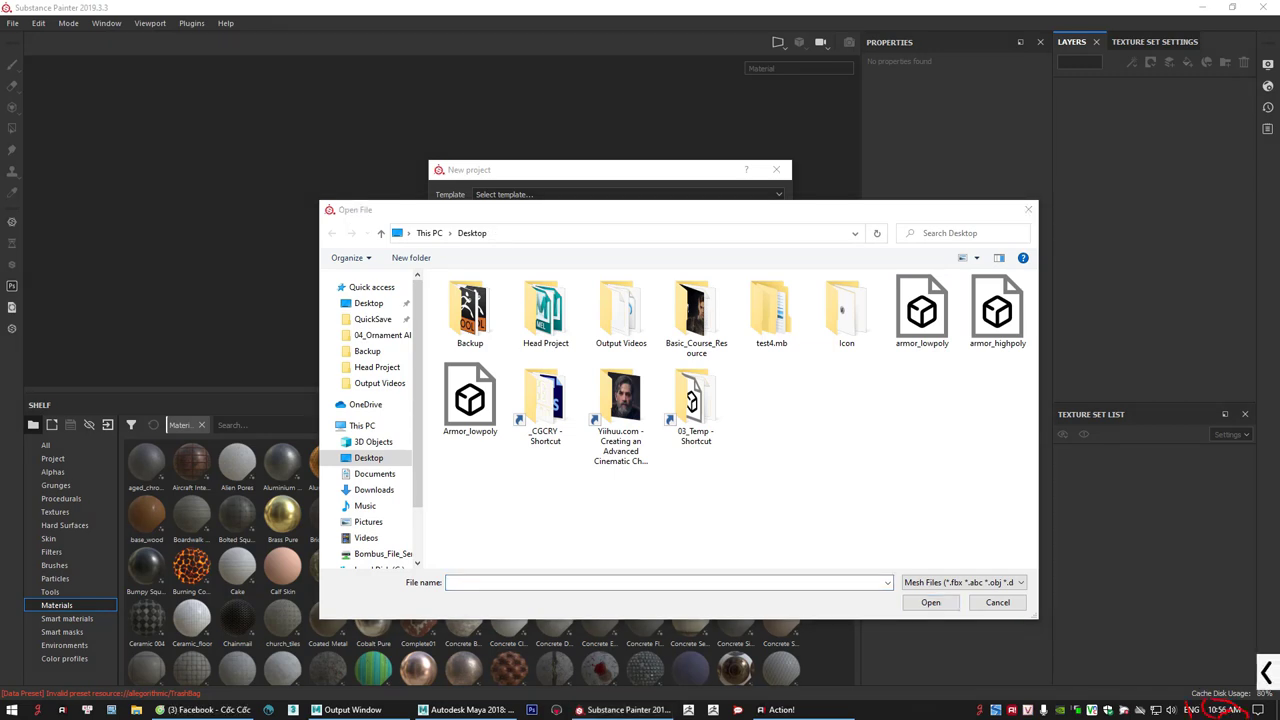
key("Escape")
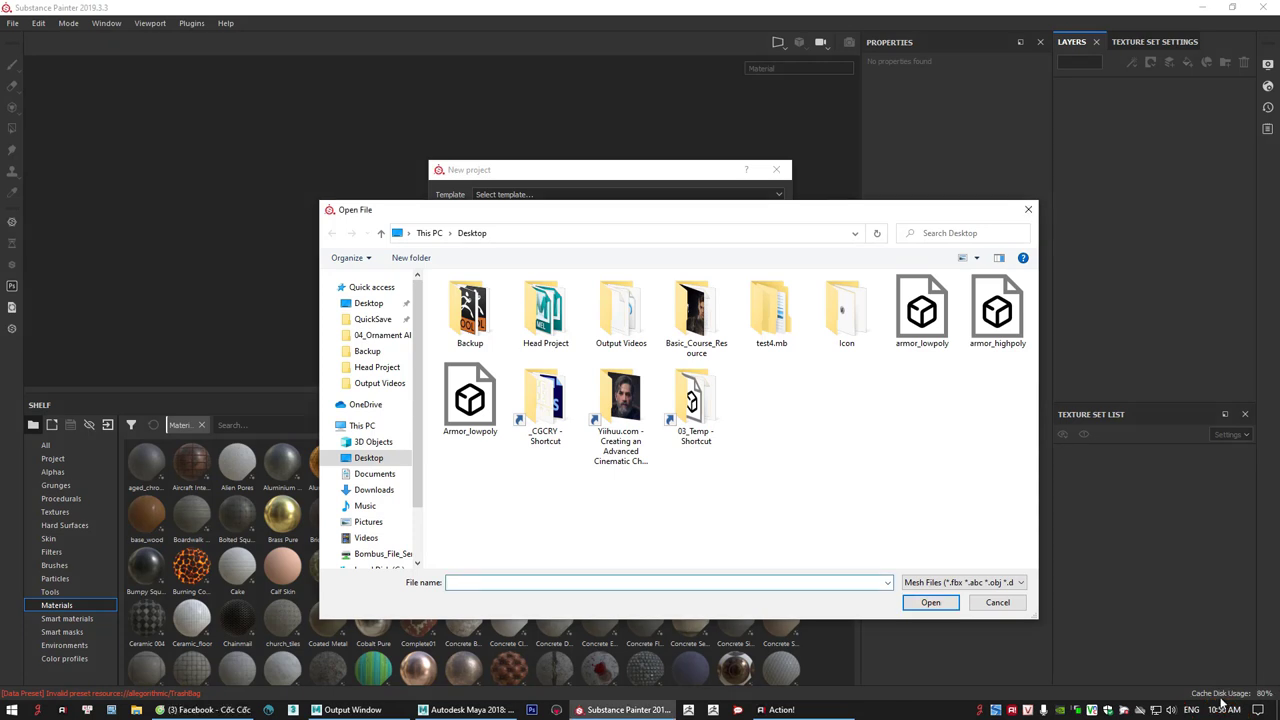
key("F8")
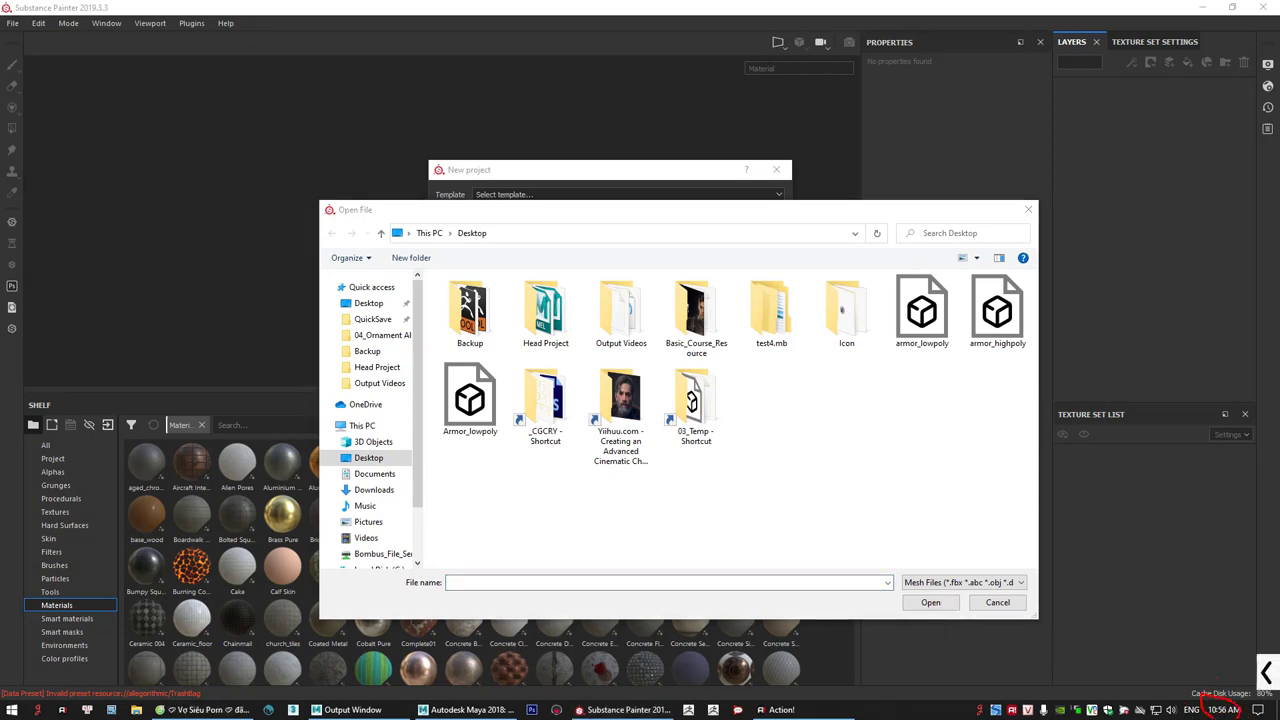
key("Escape")
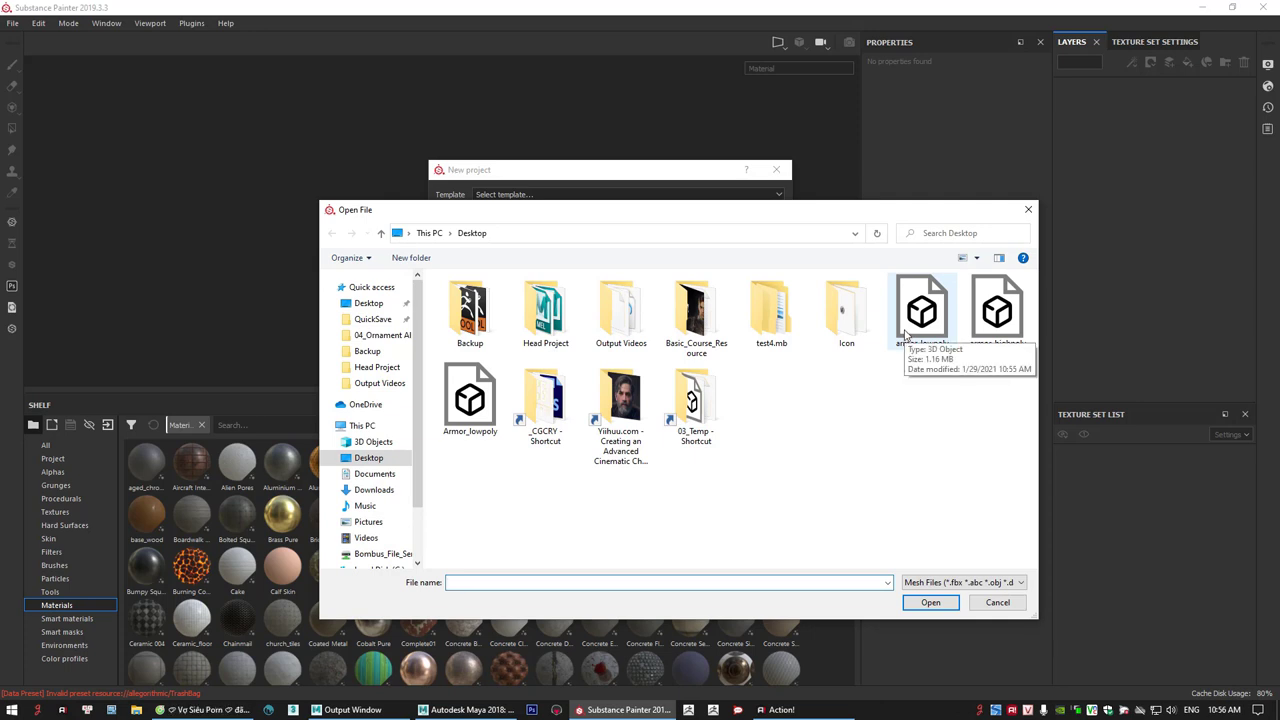
key("ctrl+alt+g")
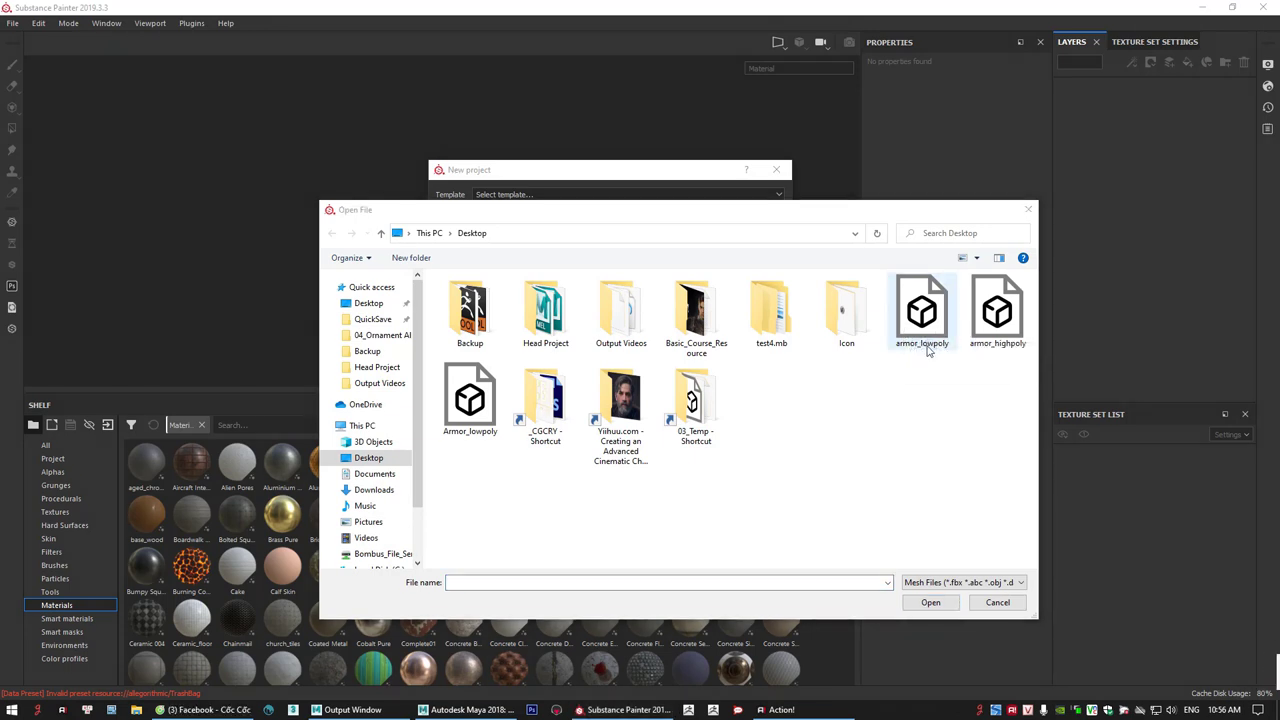
left_click(921, 312)
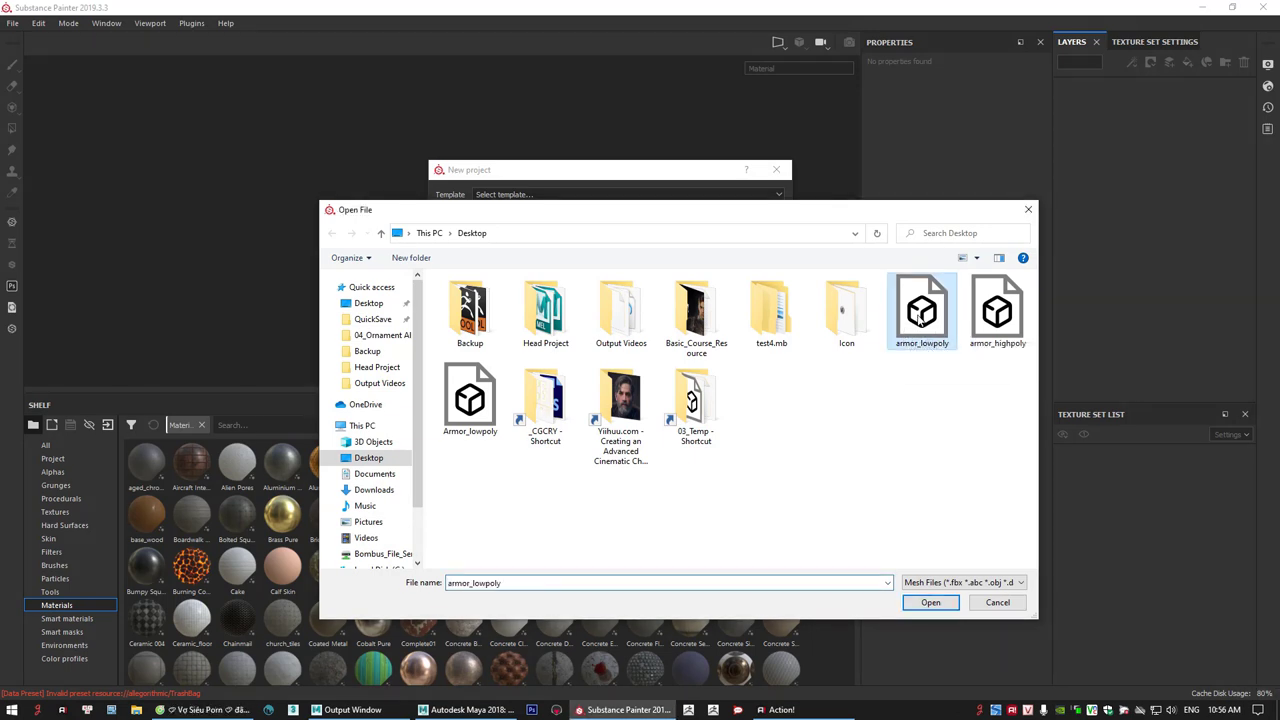
left_click(930, 603)
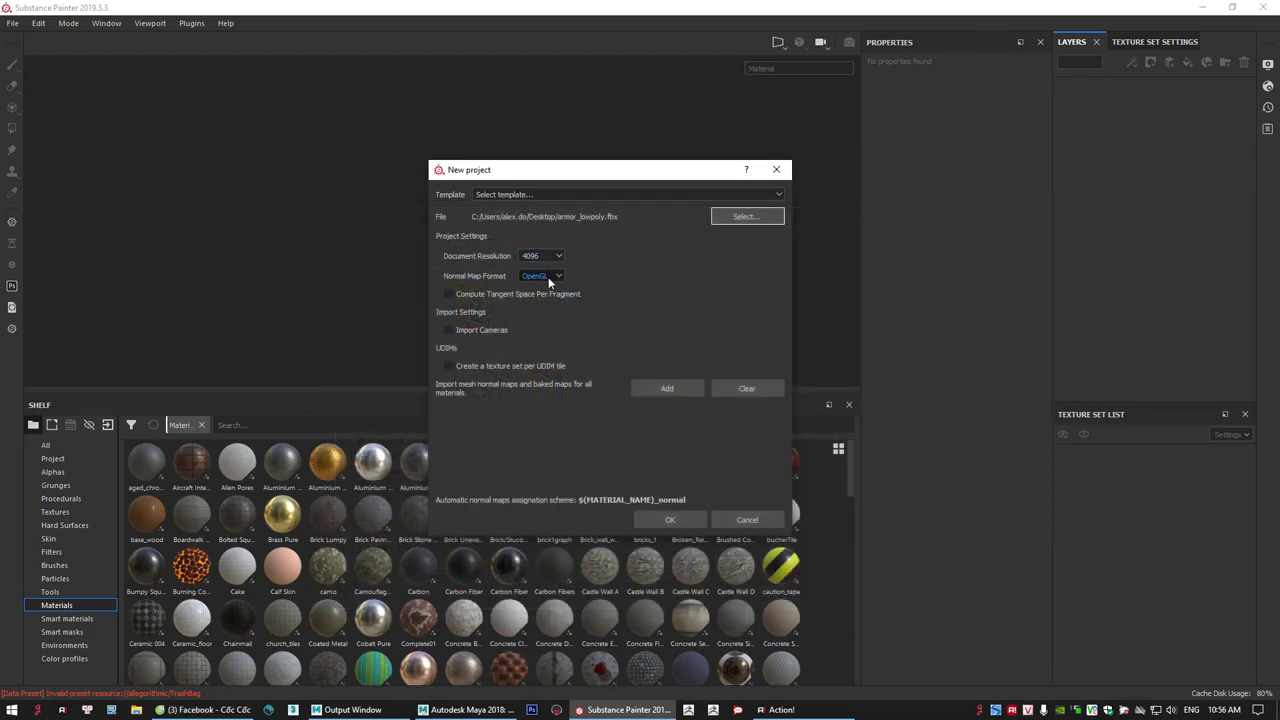
left_click(672, 524)
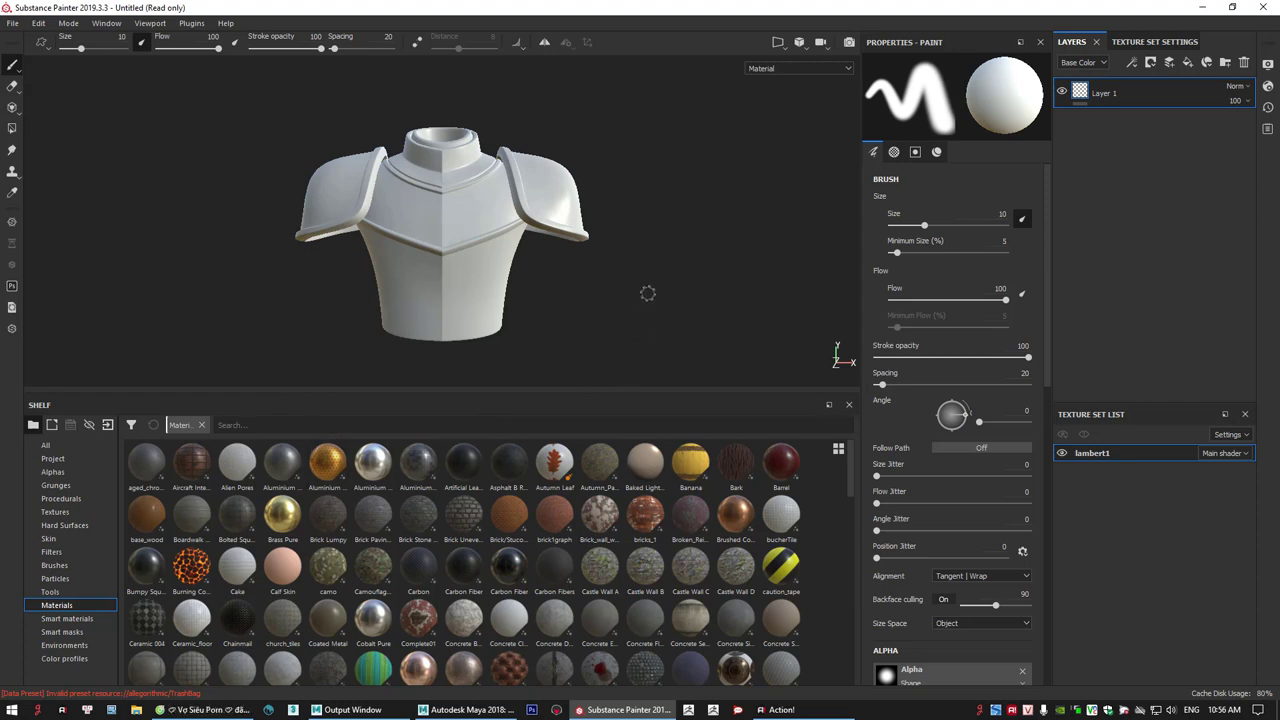
- Shrink the texture set list and the shelf to give the layer stack and the armor viewport more room
left_click_drag(648, 299, 597, 286, "alt")
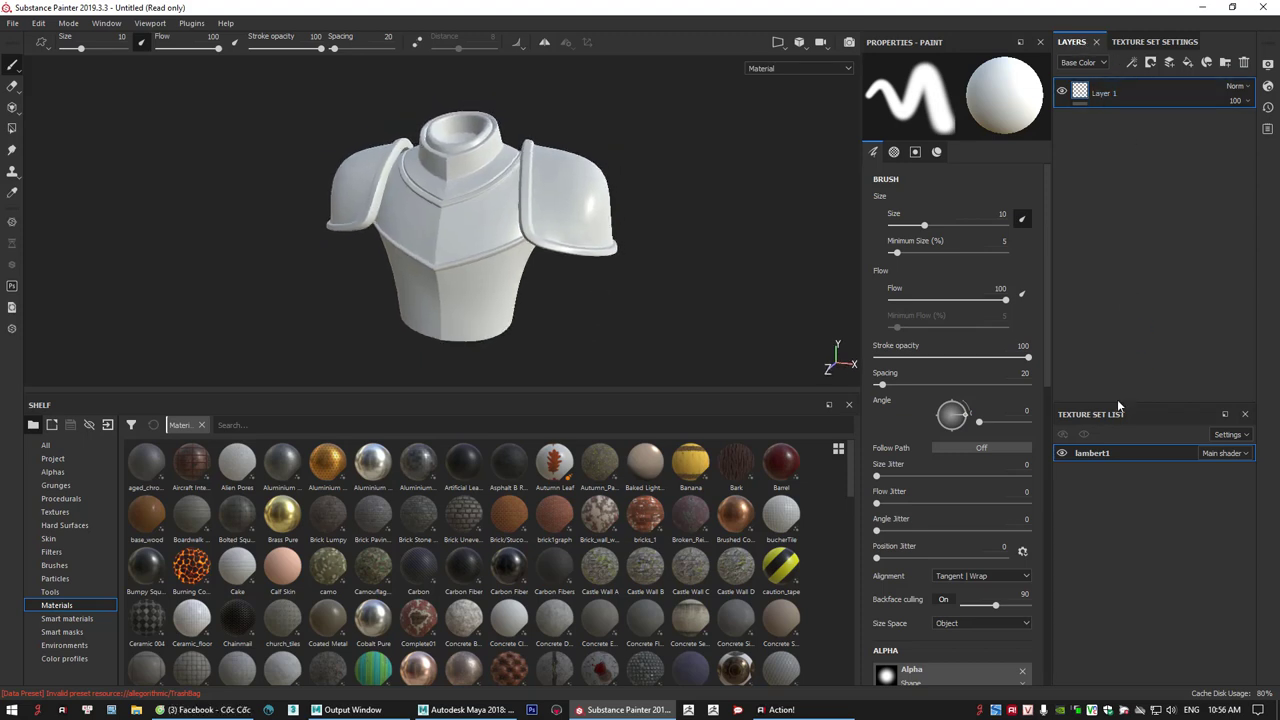
double_click(1100, 455)
left_click(1141, 418)
left_click_drag(1139, 401, 1136, 583)
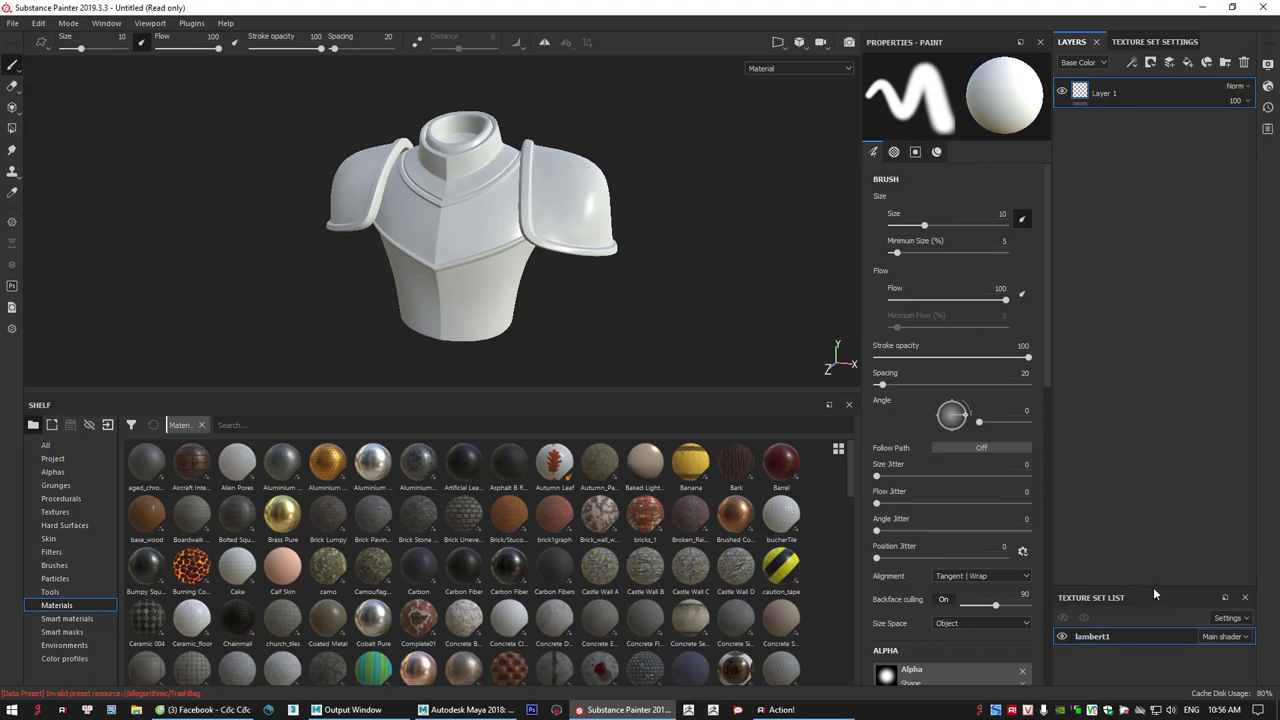
left_click_drag(1153, 590, 1152, 605)
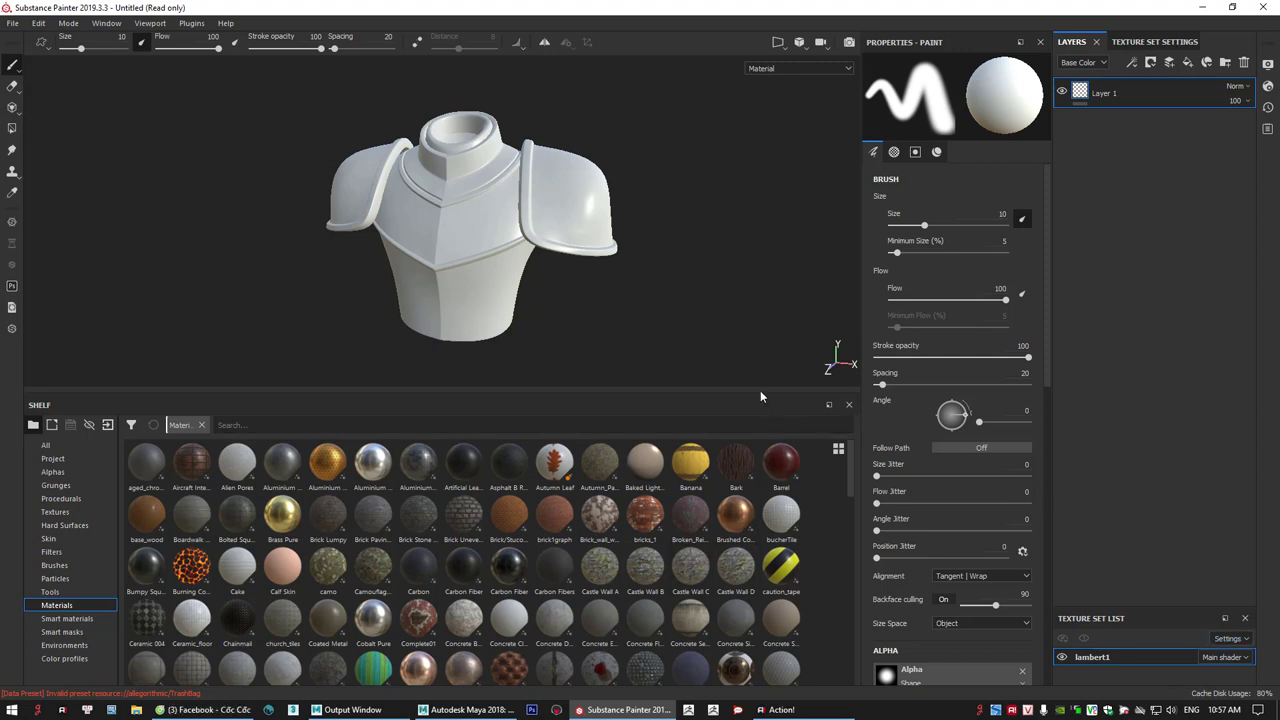
left_click_drag(760, 394, 760, 468)
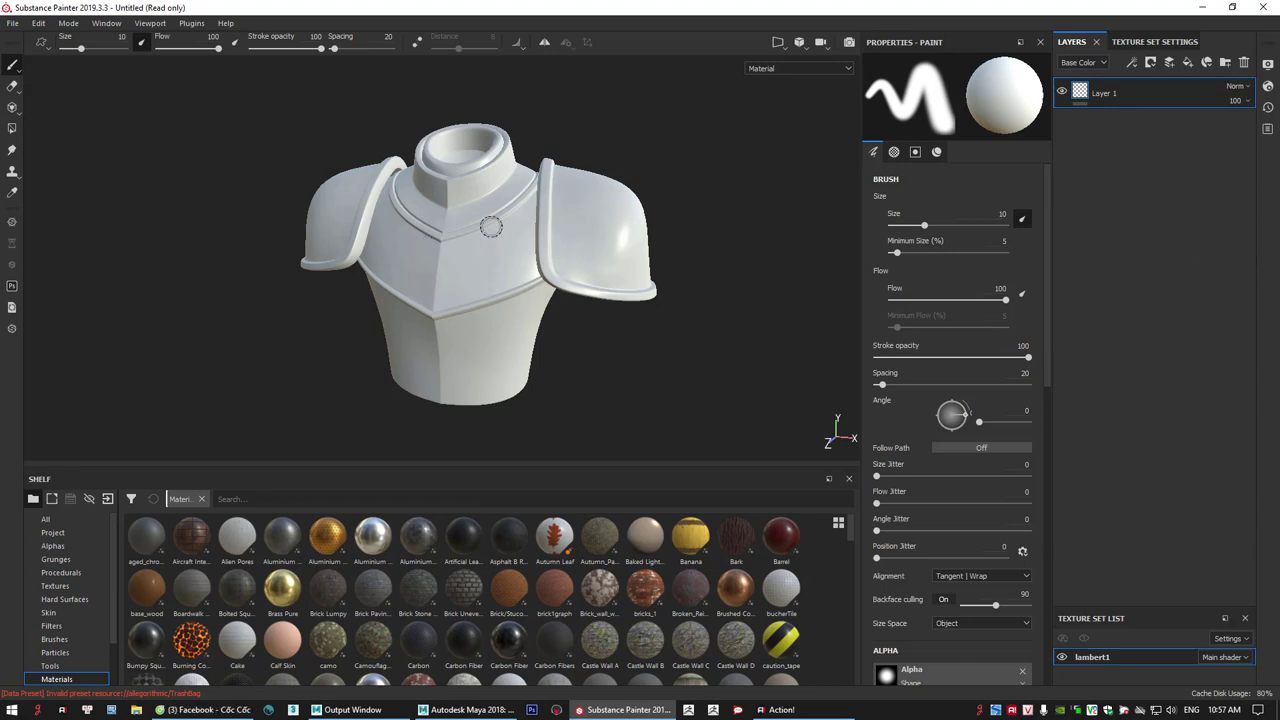
- Examine the layer stack, the texture set settings with their size options, and the shelf's smart materials and materials
left_click(1153, 42)
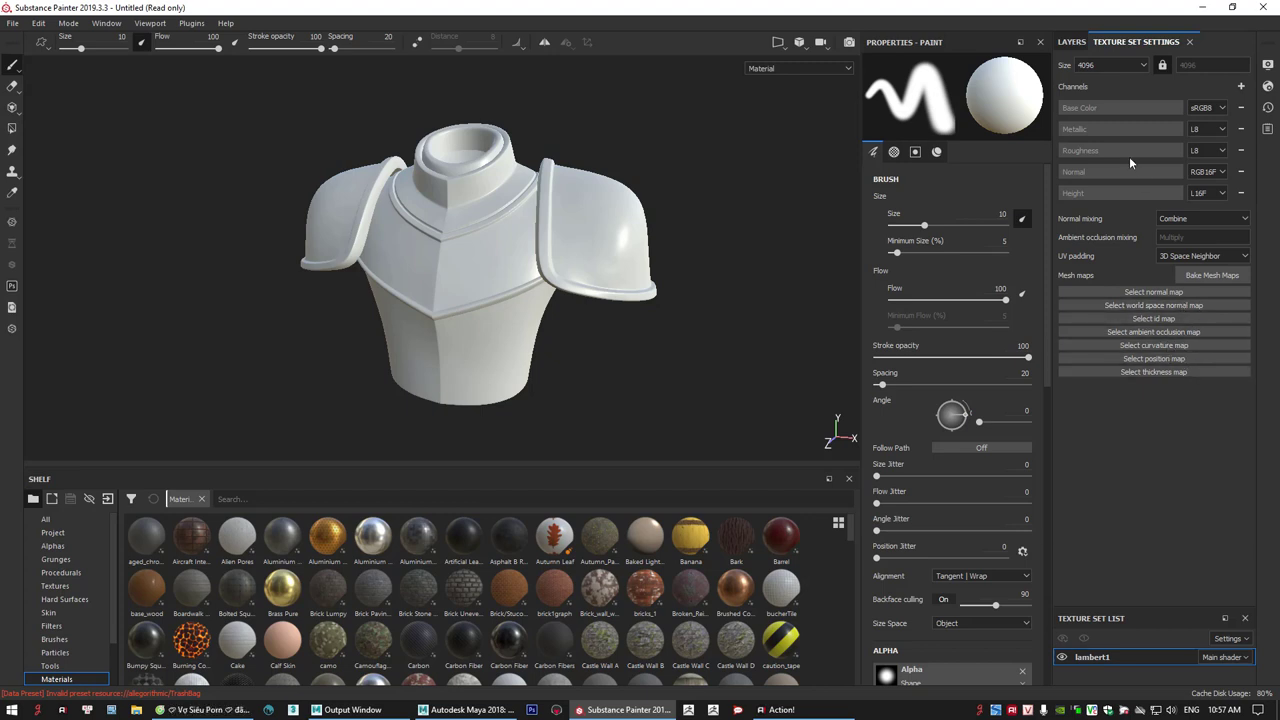
left_click(1072, 42)
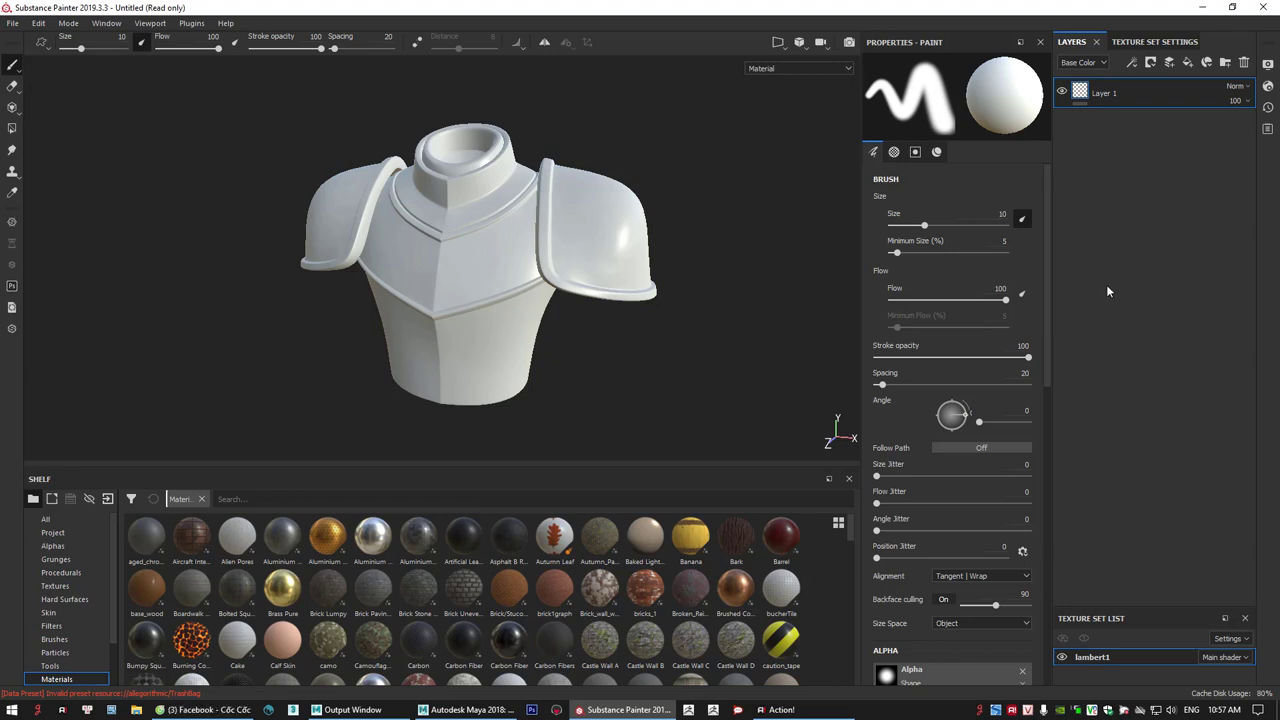
left_click(1144, 42)
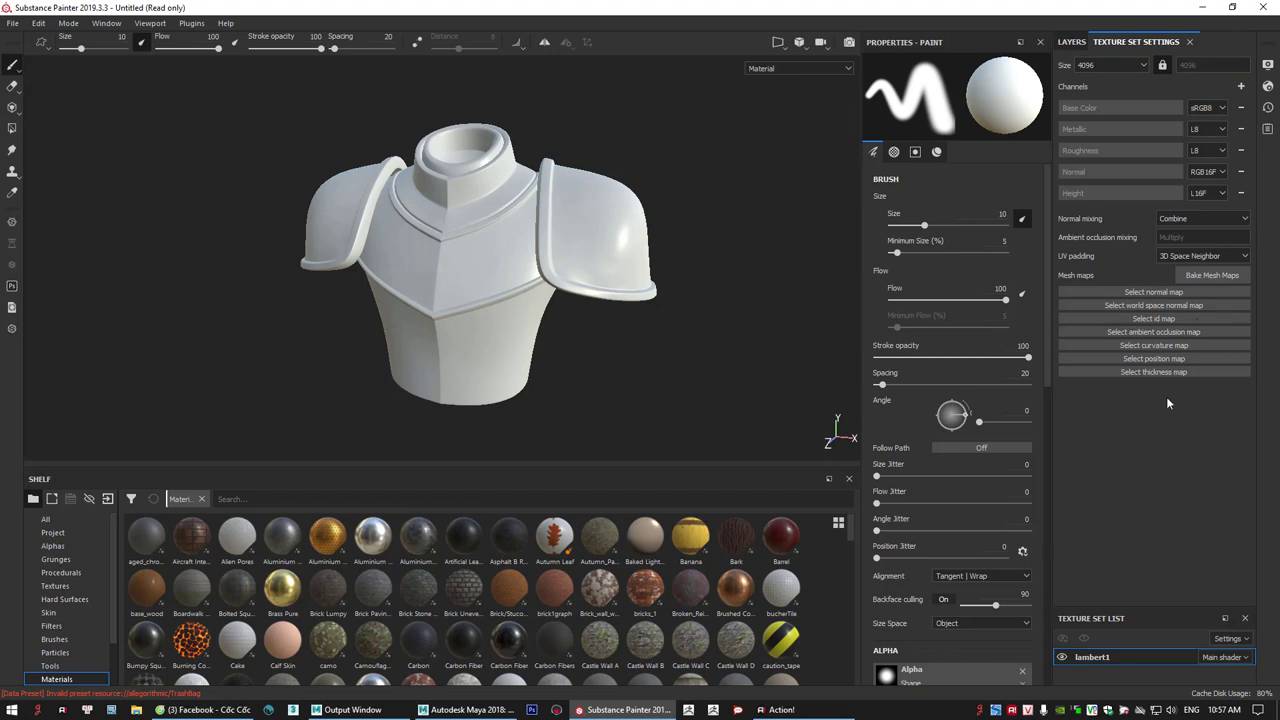
left_click(1072, 42)
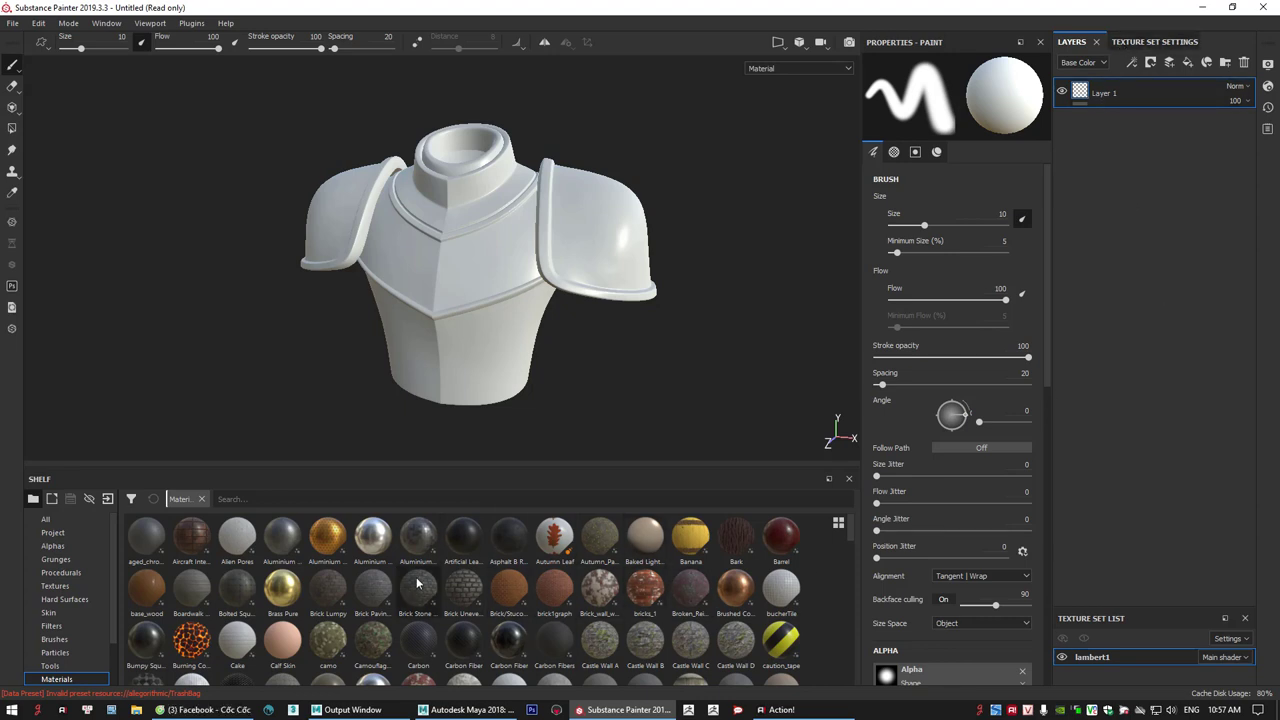
left_click(1155, 42)
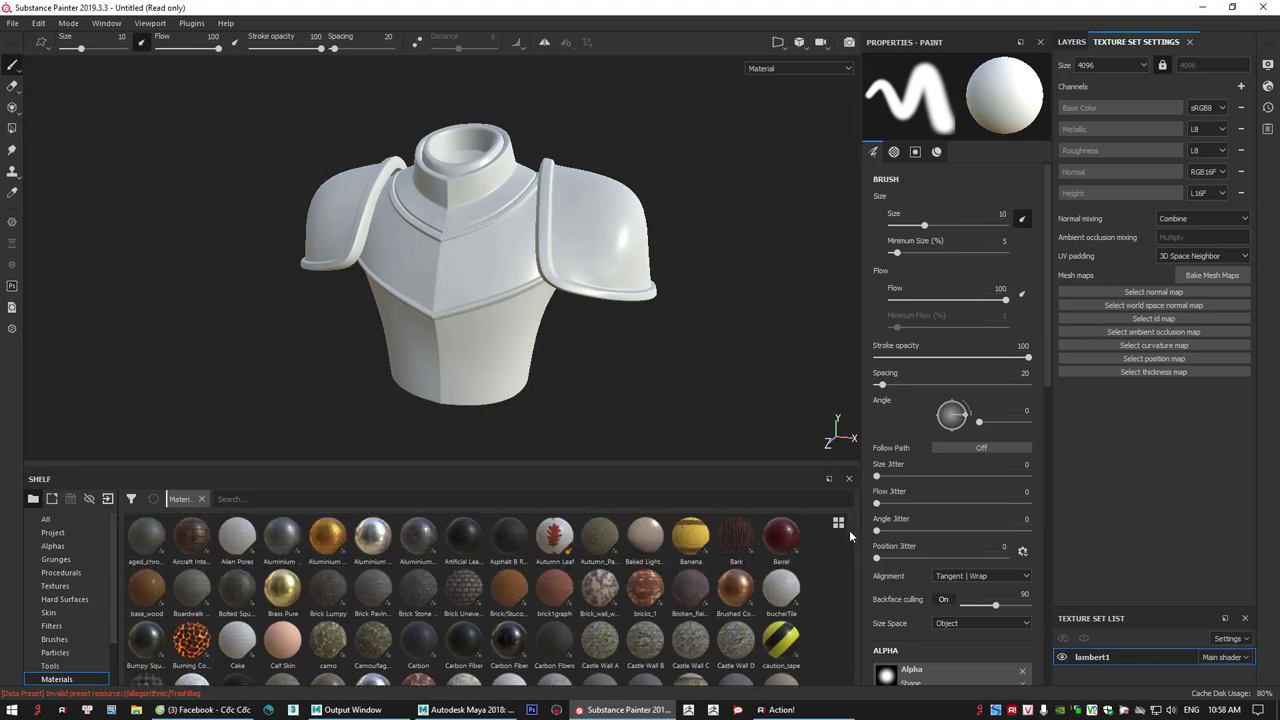
scroll(109, 624, "down", 2)
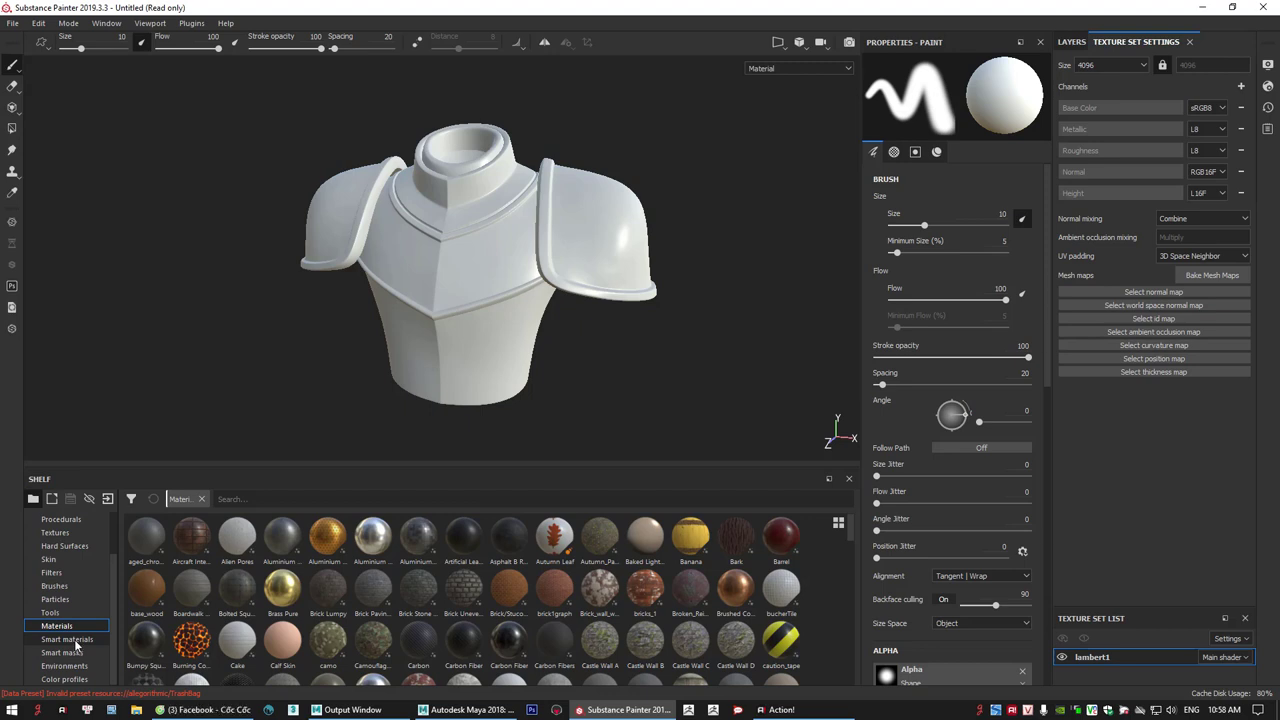
left_click(62, 639)
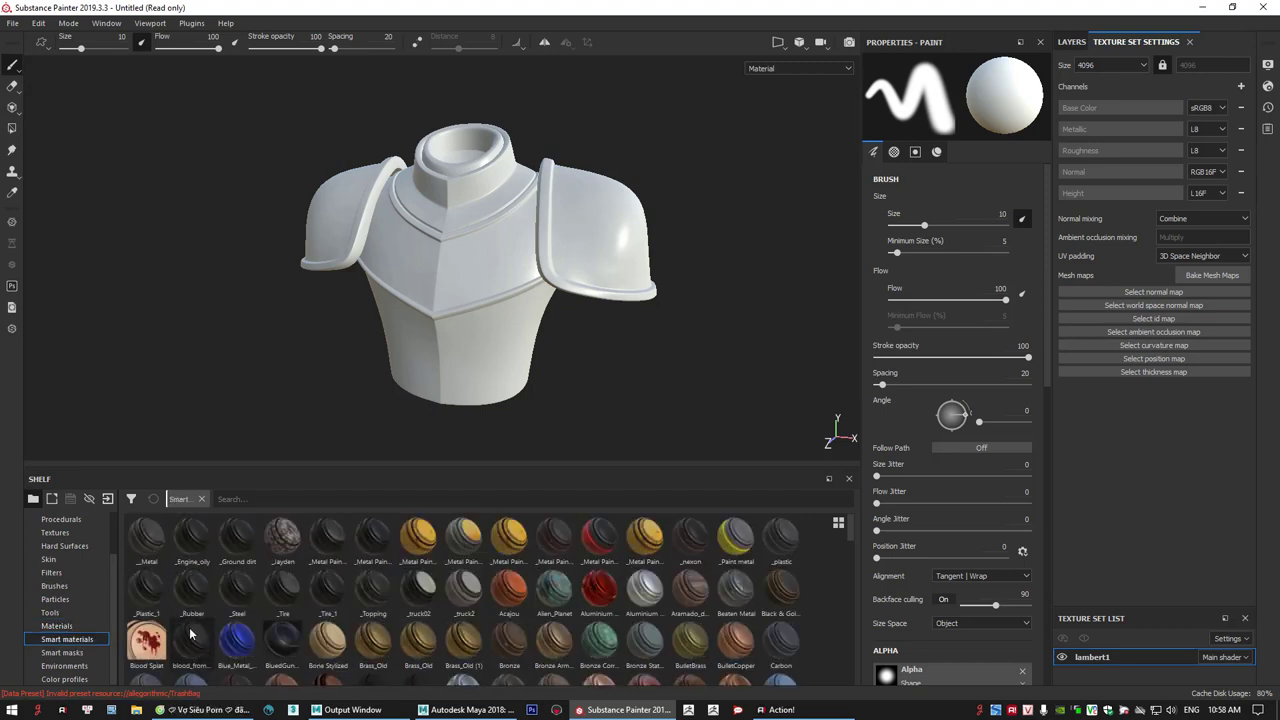
left_click(60, 626)
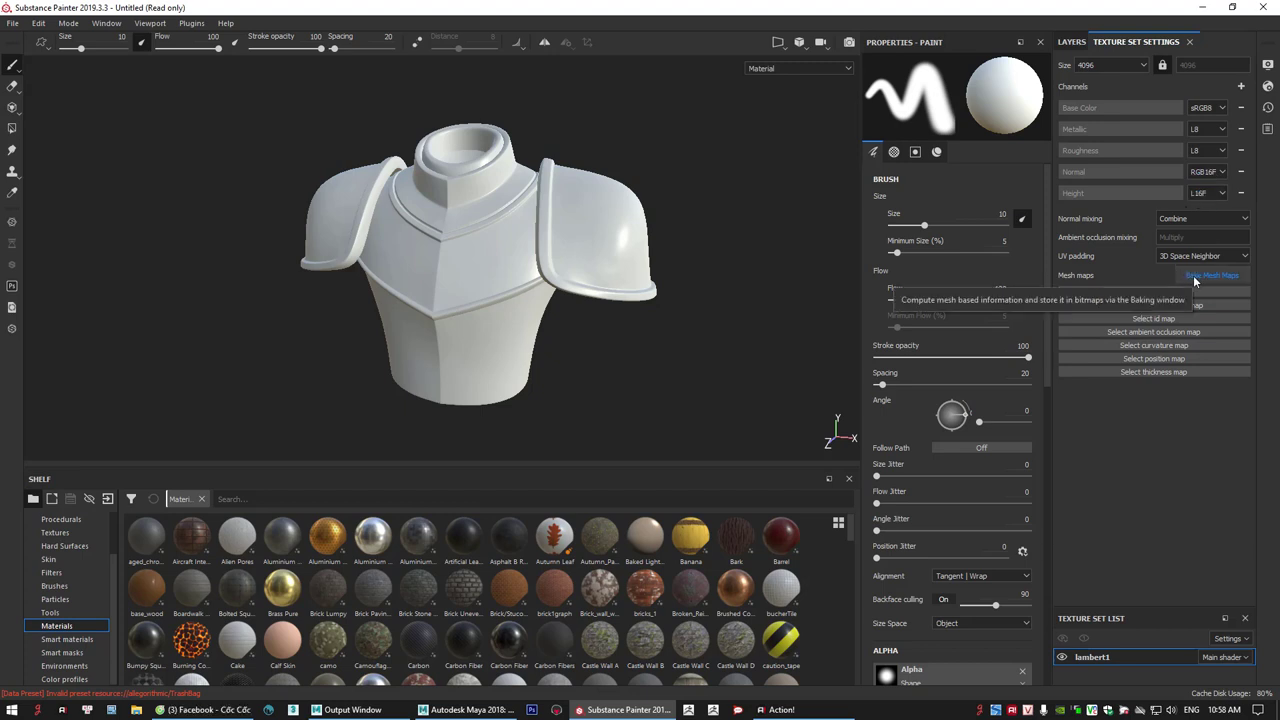
left_click(1142, 64)
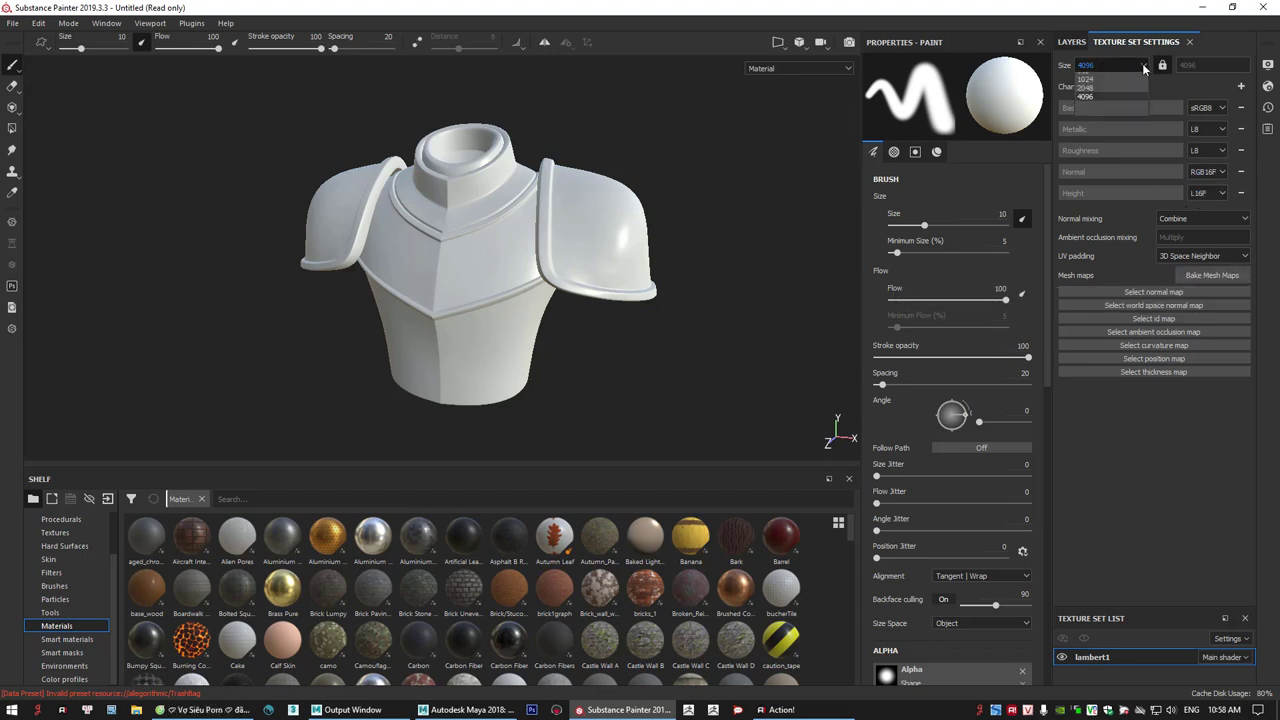
left_click(1096, 121)
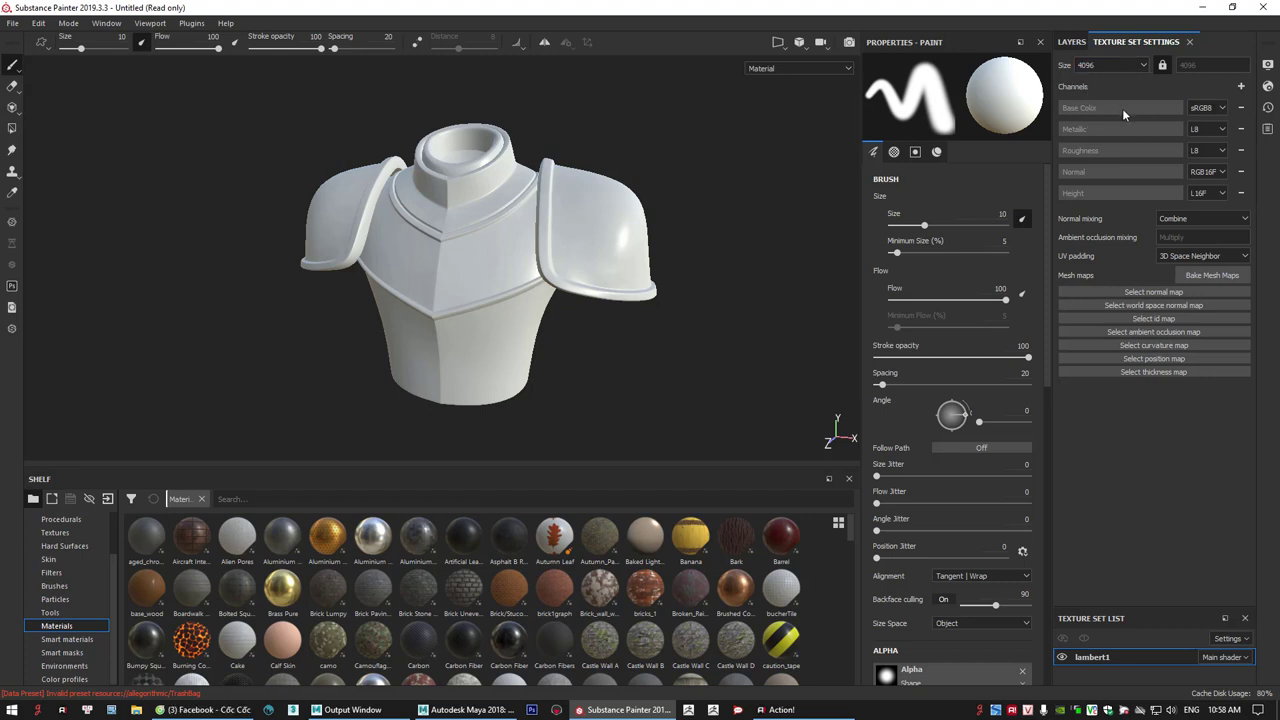
- Open the mesh map baking settings, set the output size to 4096 and enable only the Normal map
left_click(1200, 276)
left_click(1213, 276)
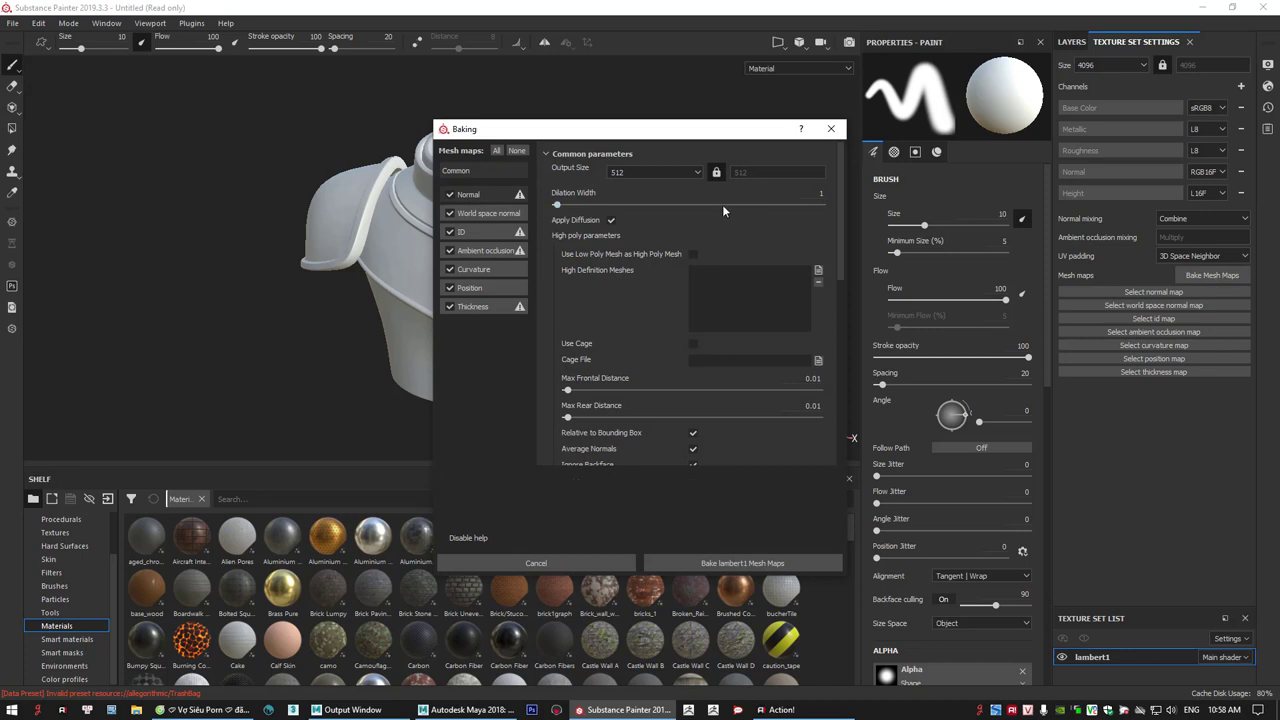
left_click(690, 173)
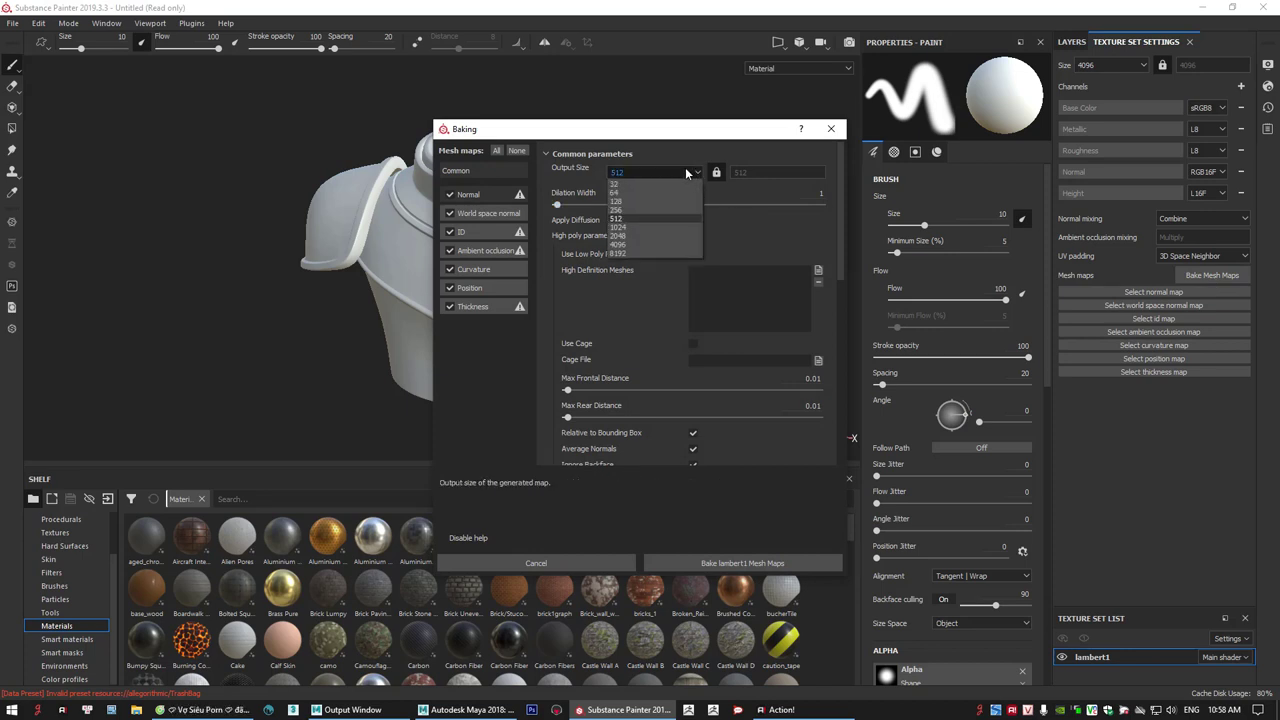
left_click(661, 243)
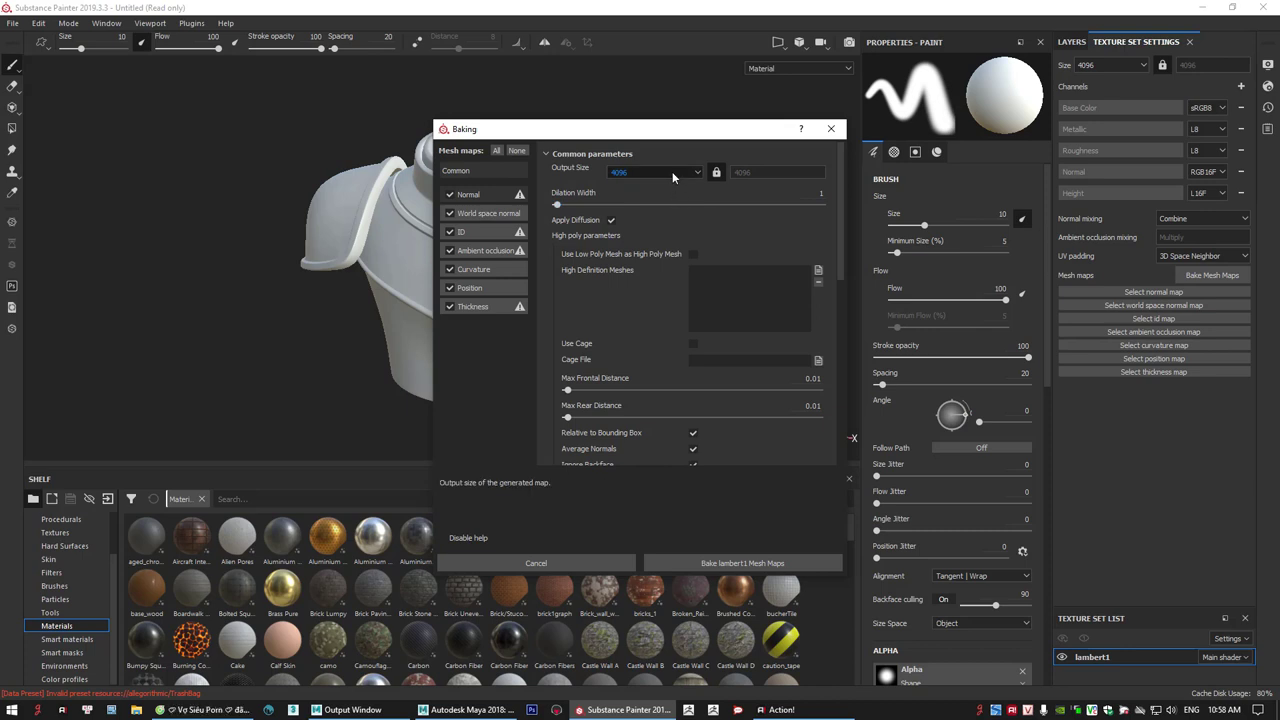
left_click(516, 152)
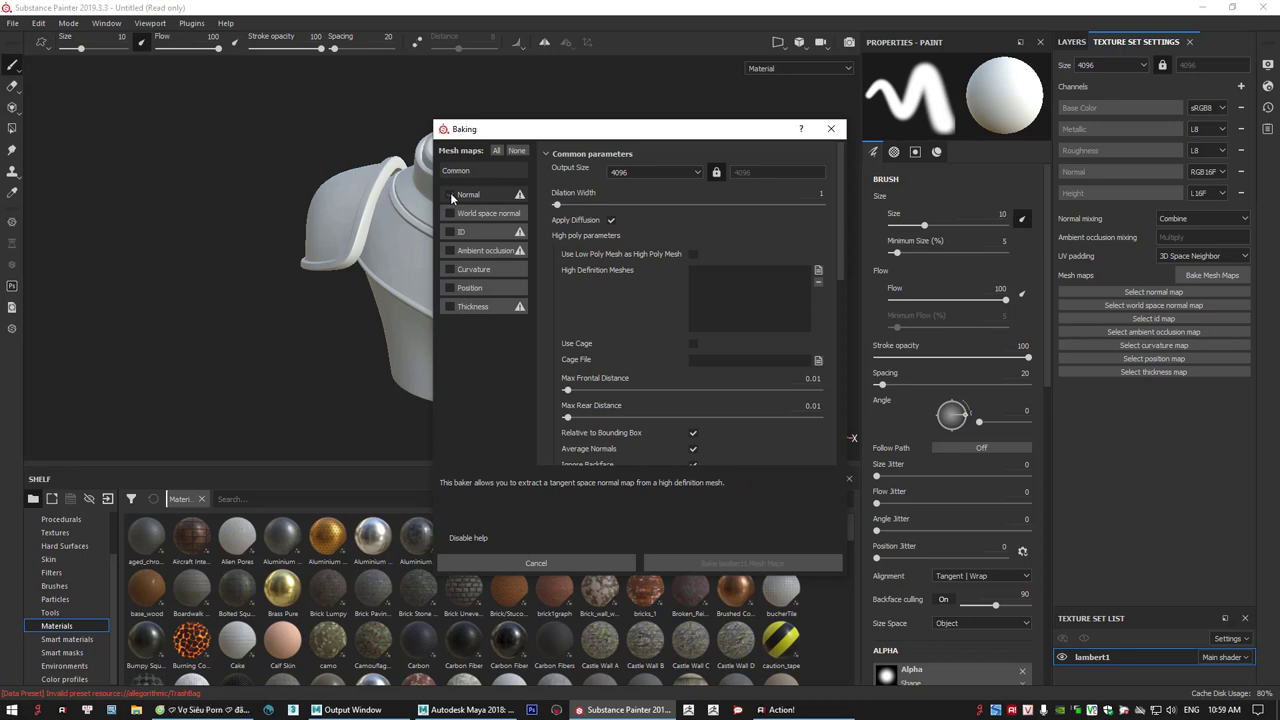
left_click(450, 195)
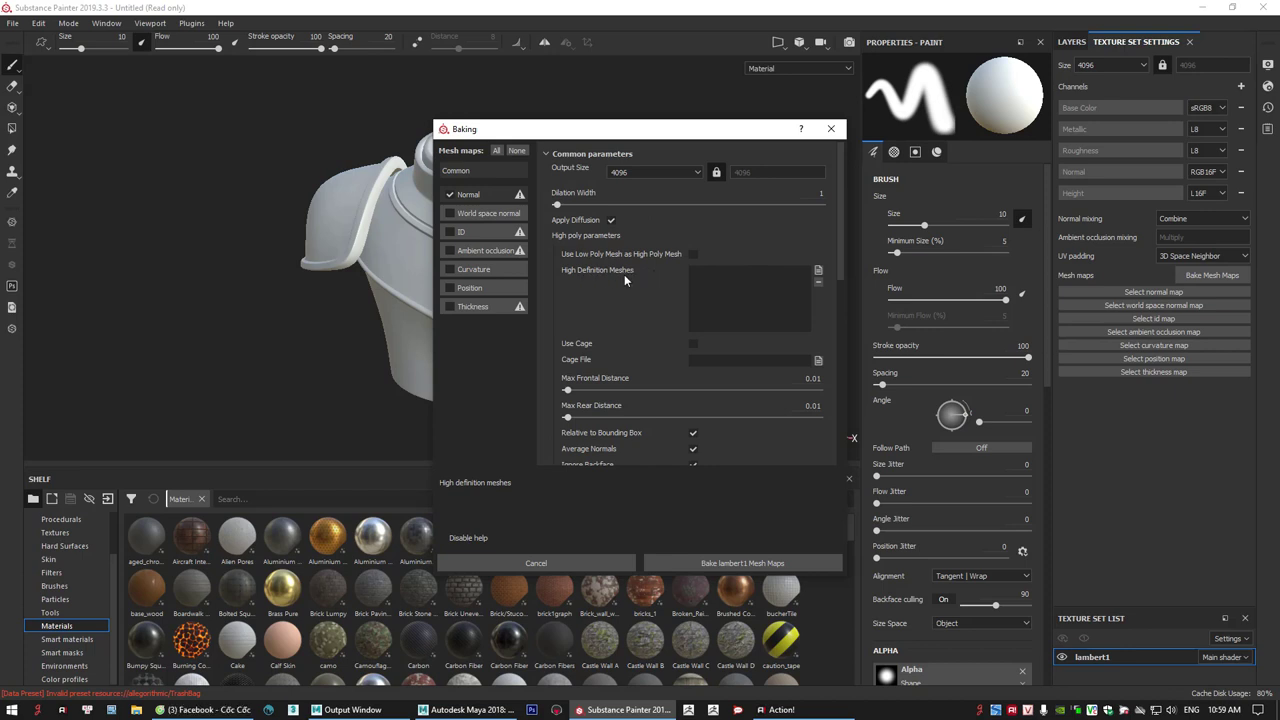
- Load armor_highpoly from the Desktop as the high definition mesh for the bake
left_click(818, 272)
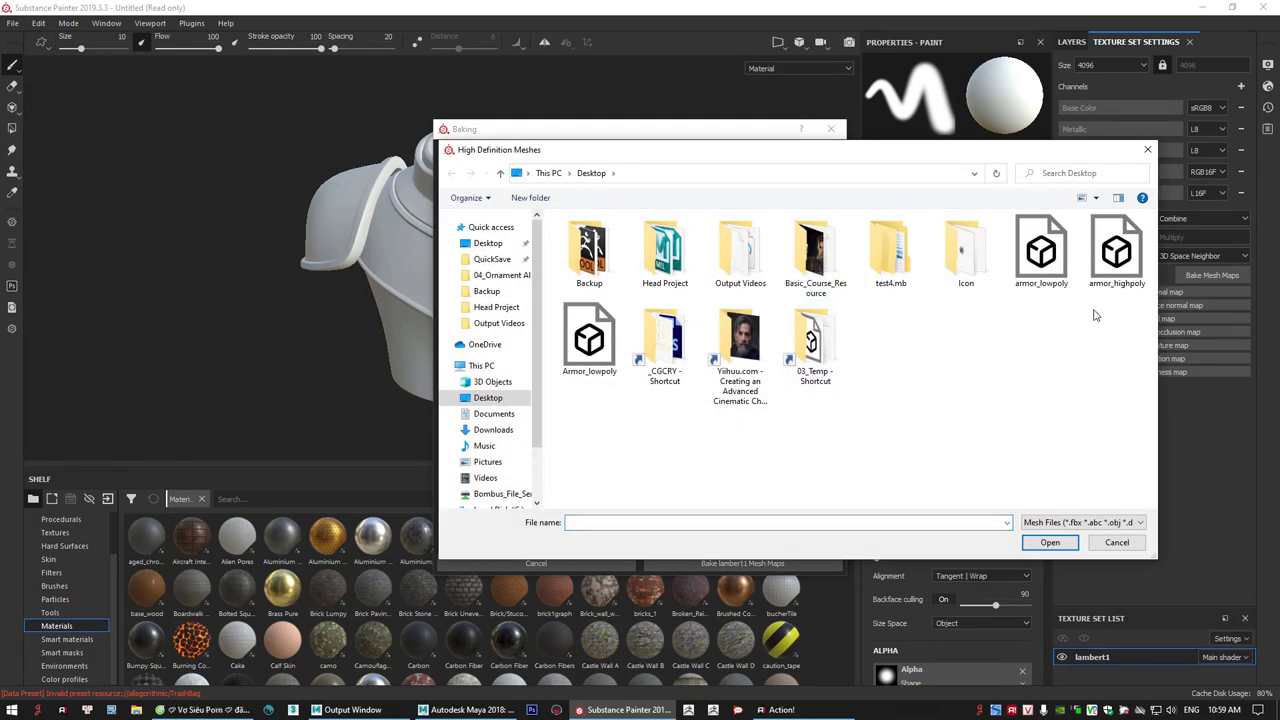
left_click(1114, 262)
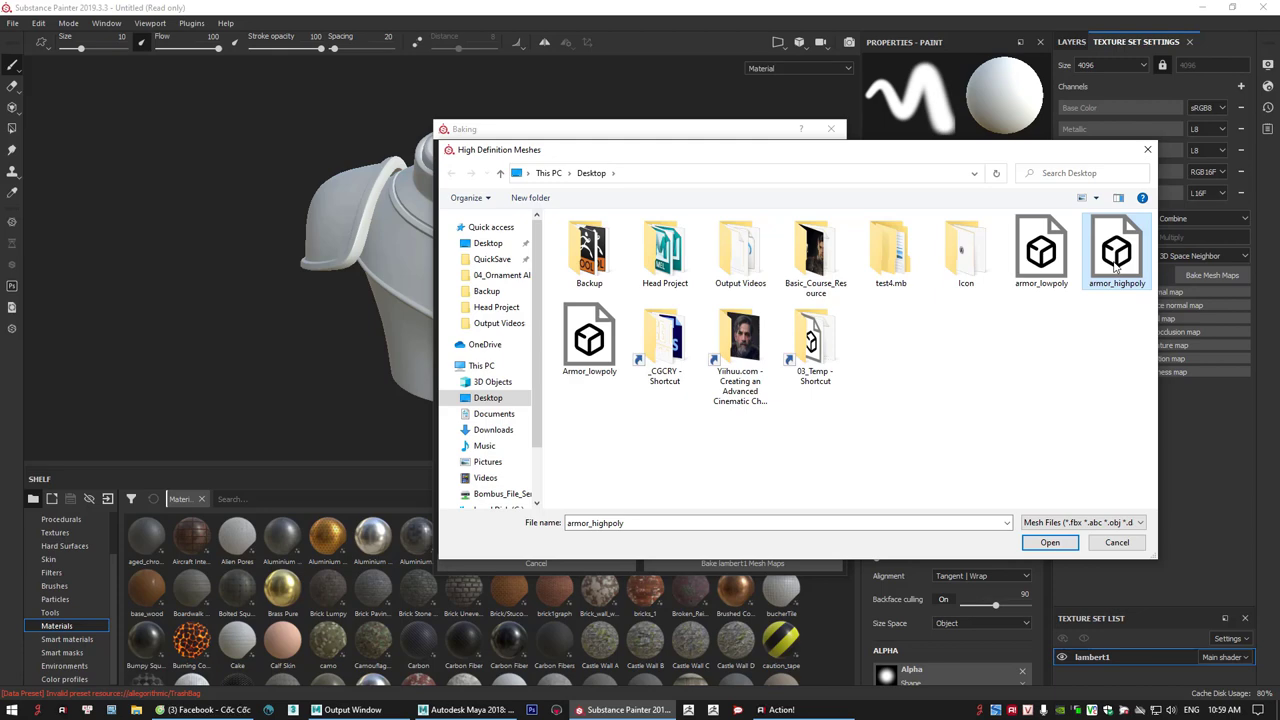
left_click(1050, 542)
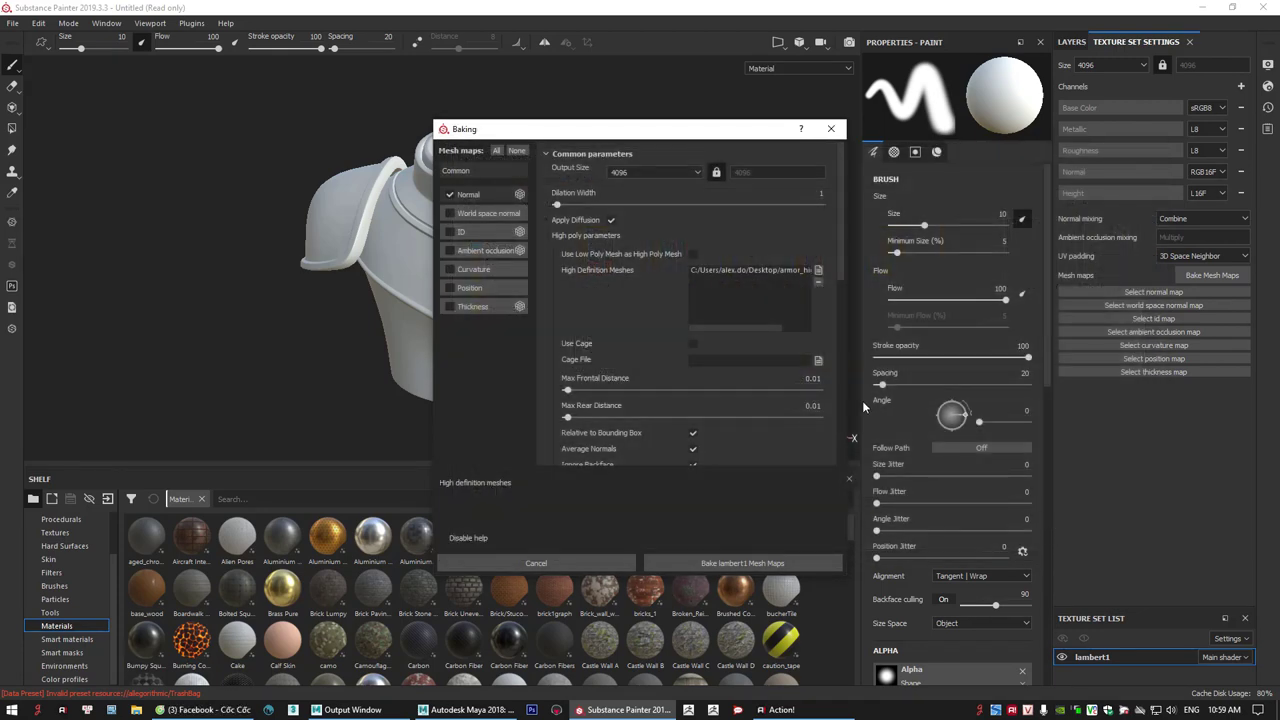
scroll(840, 285, "down", 1)
scroll(841, 295, "down", 1)
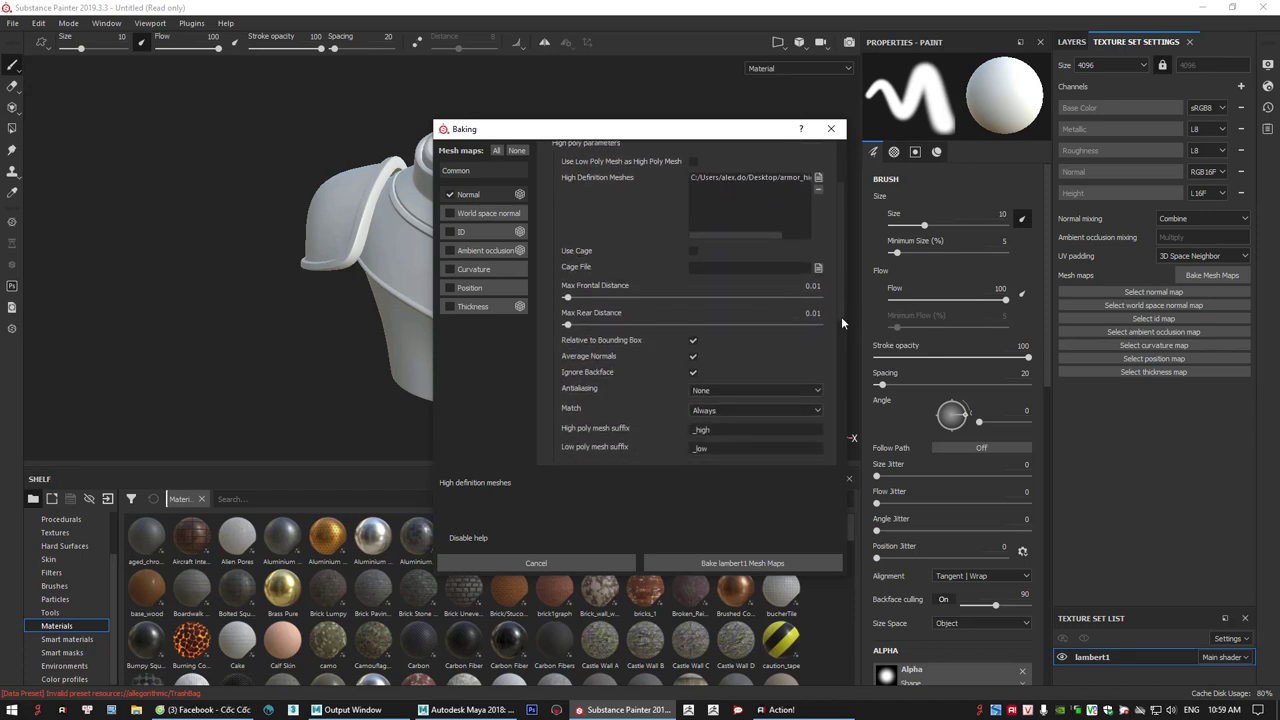
- Set the high poly baking antialiasing to Subsampling 4x4 and the matching method to By Mesh Name
scroll(841, 316, "down", 1)
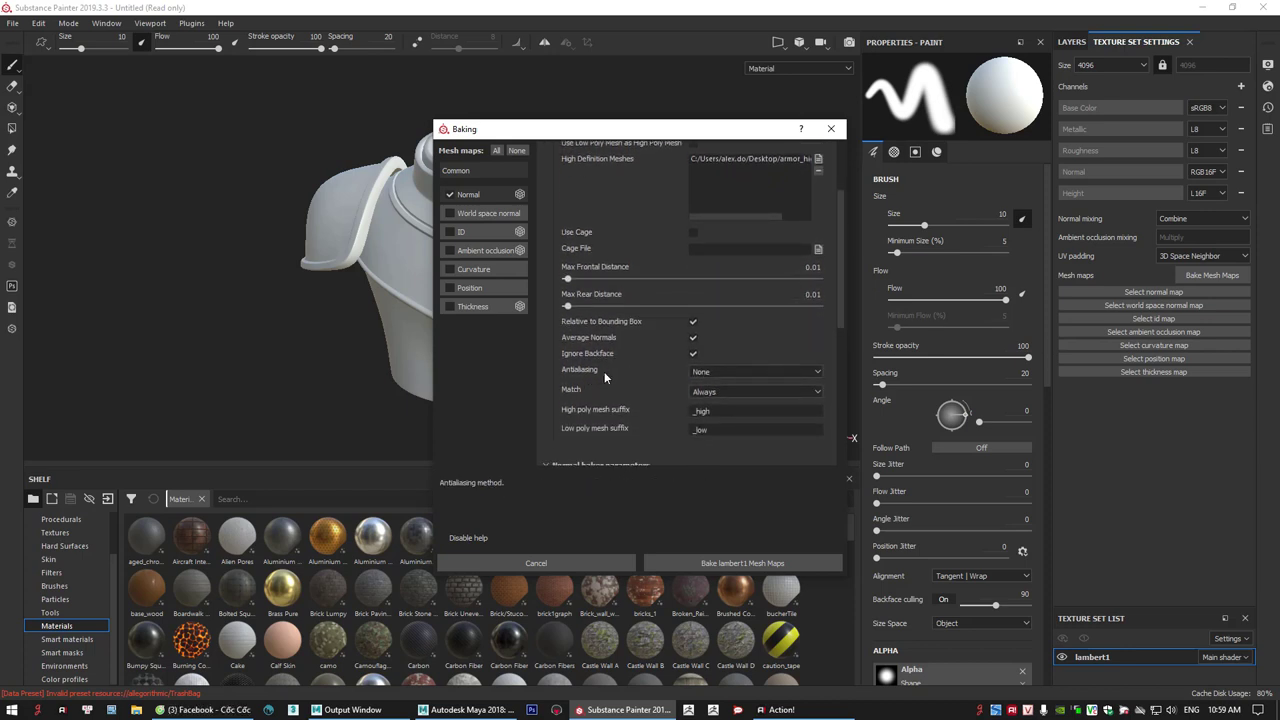
left_click(706, 376)
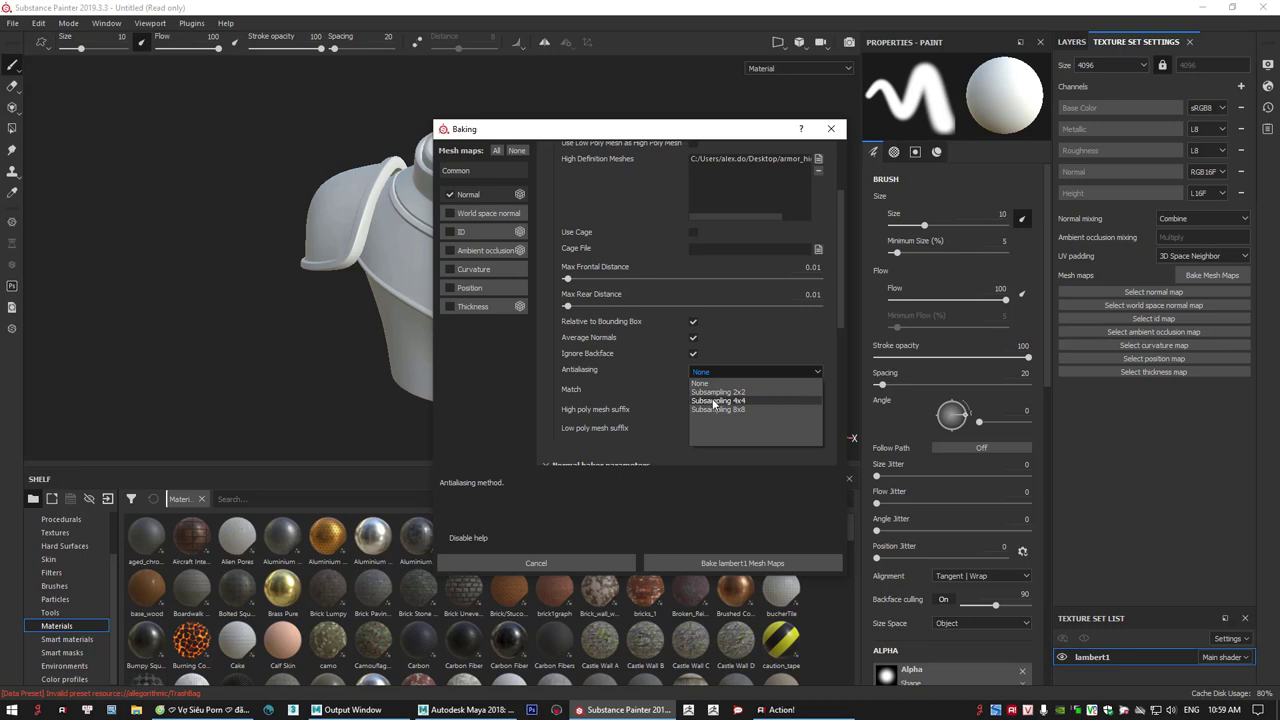
left_click(714, 401)
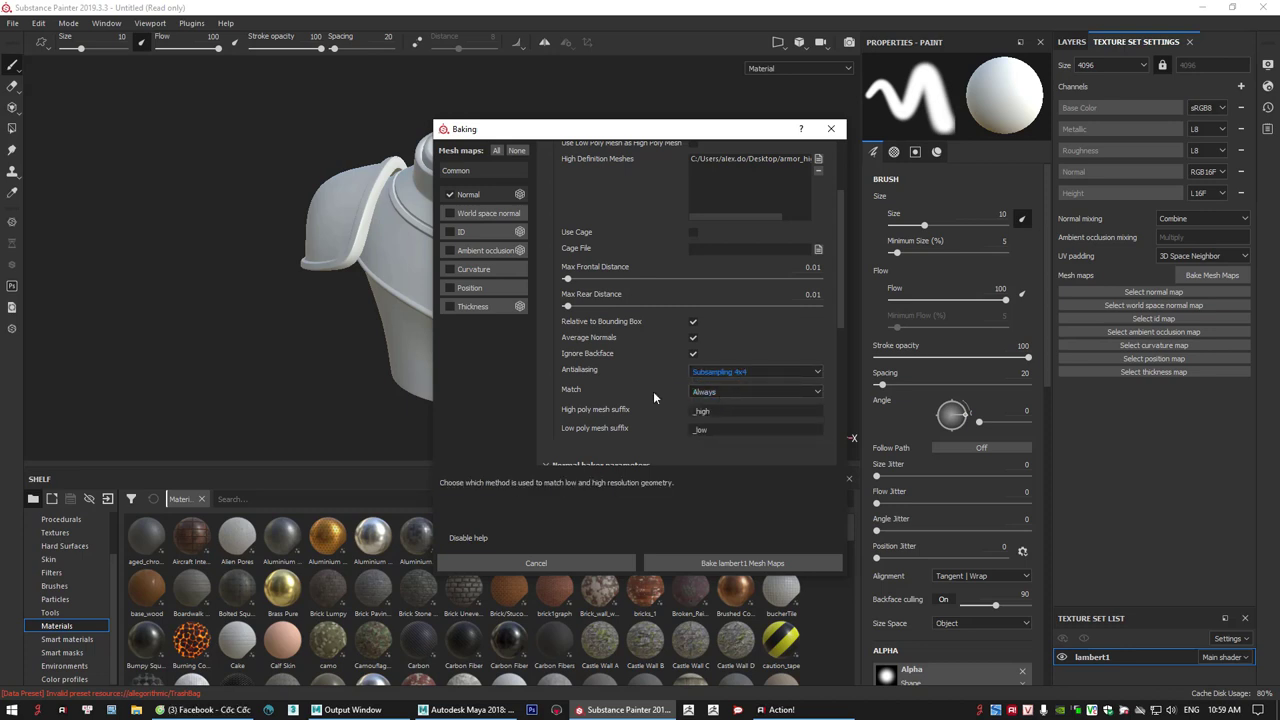
left_click(737, 392)
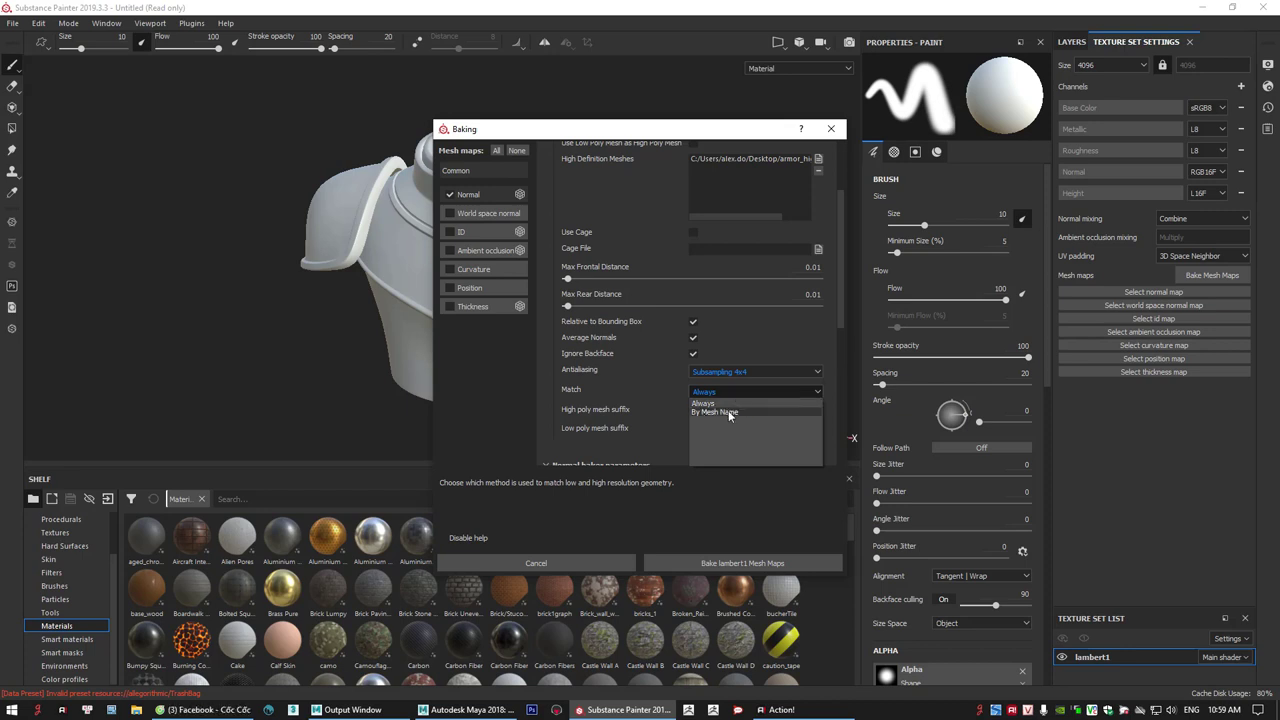
left_click(728, 411)
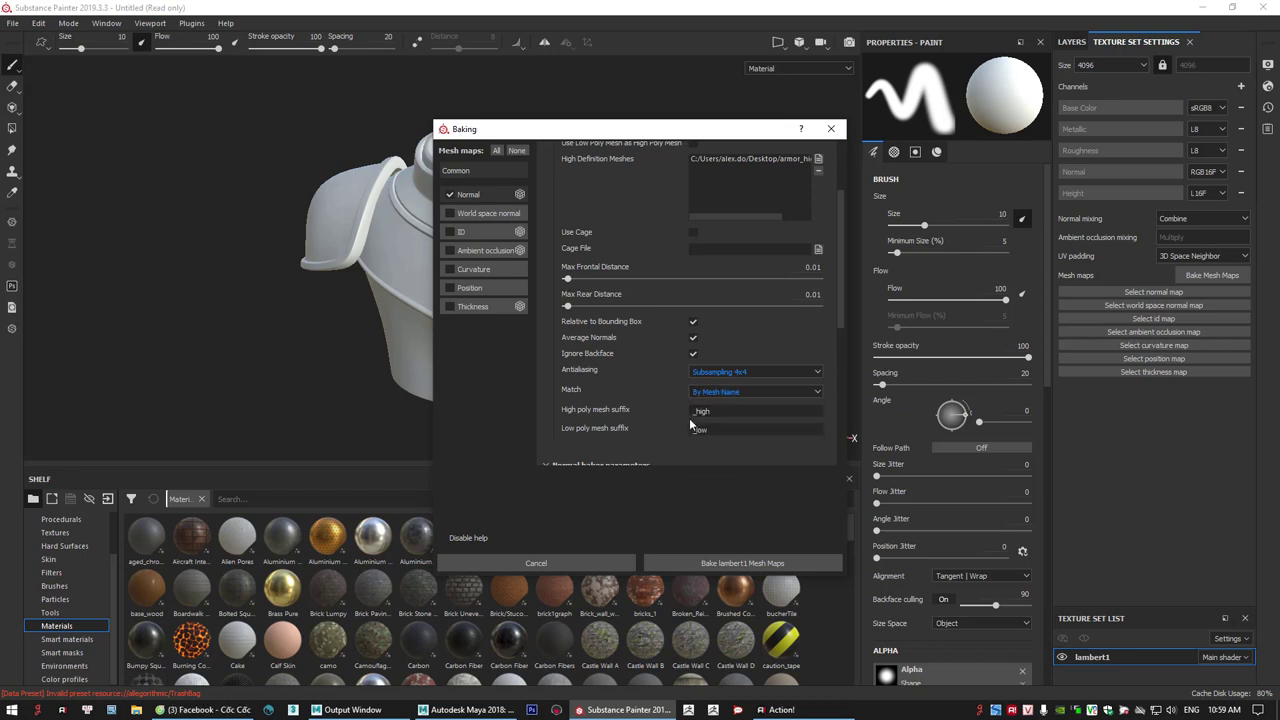
- Set the high poly mesh suffix to _highpoly and the low poly mesh suffix to _lowpoly
left_click(717, 409)
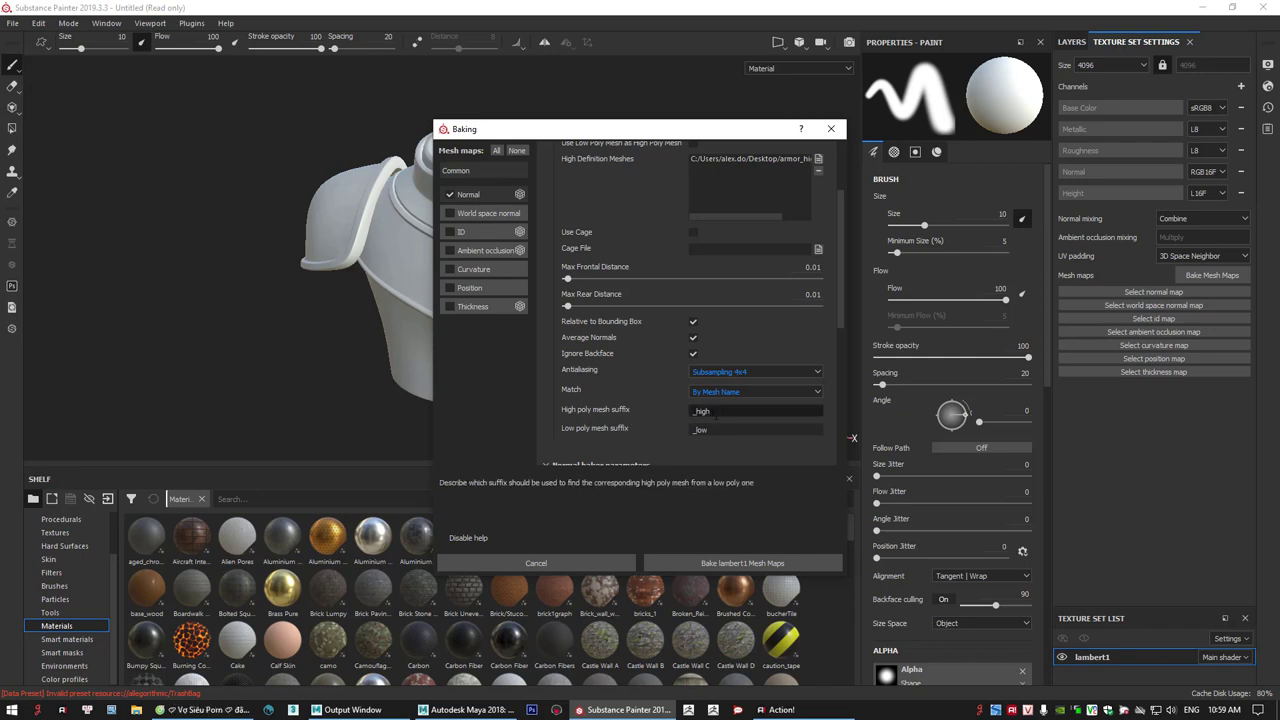
double_click(697, 412)
left_click(712, 411)
type("poly")
left_click(716, 428)
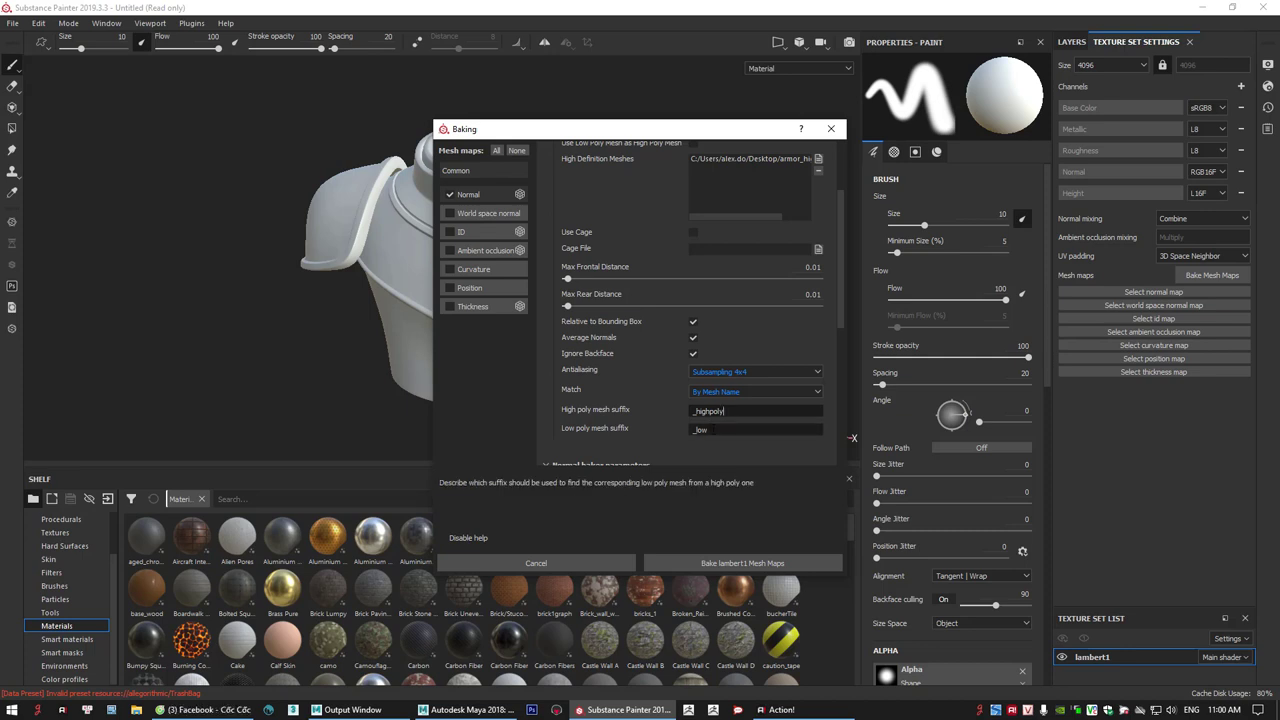
type("po")
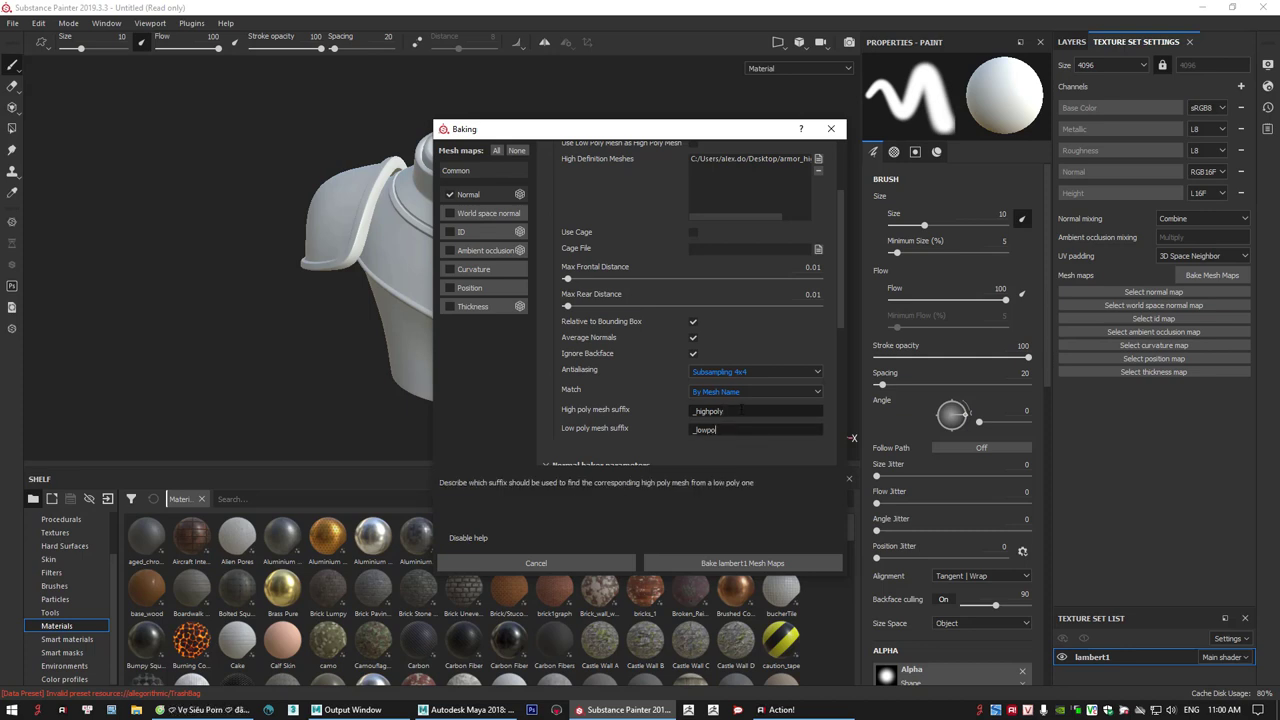
type("ly")
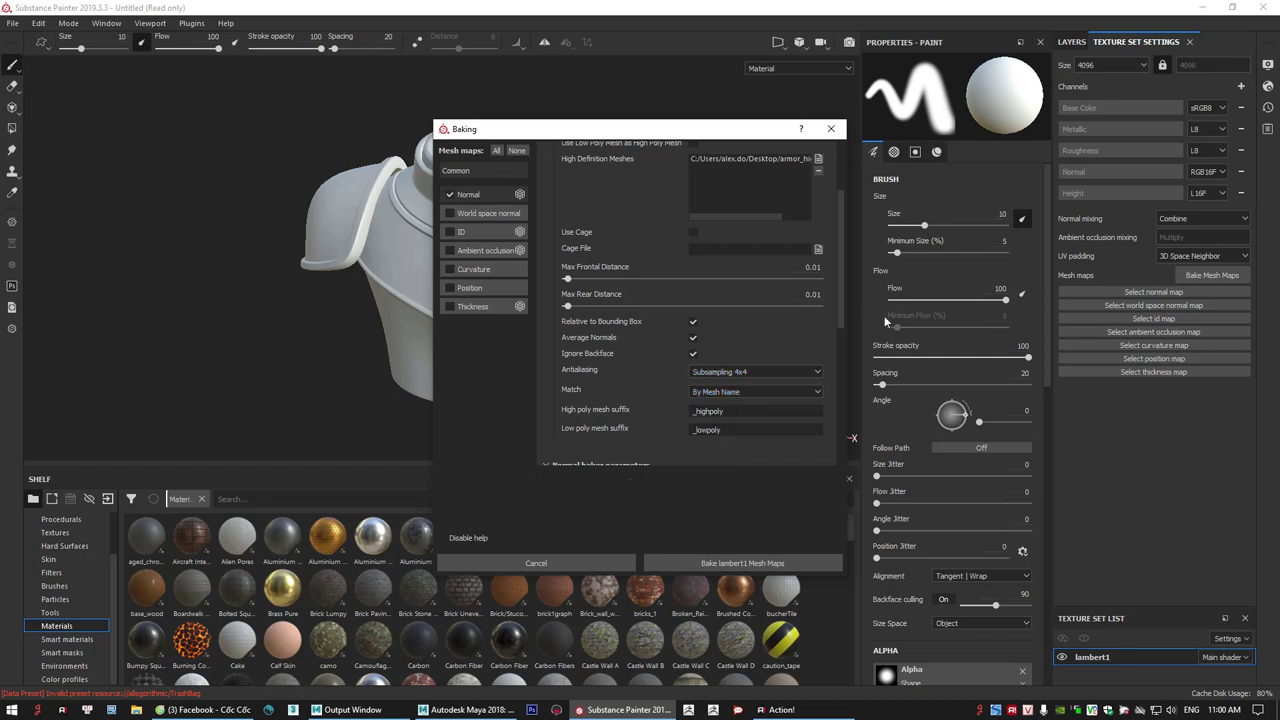
- Bake the normal map for lambert1 with the current high poly parameters and close the baking report
scroll(836, 319, "down", 2)
scroll(829, 303, "up", 4)
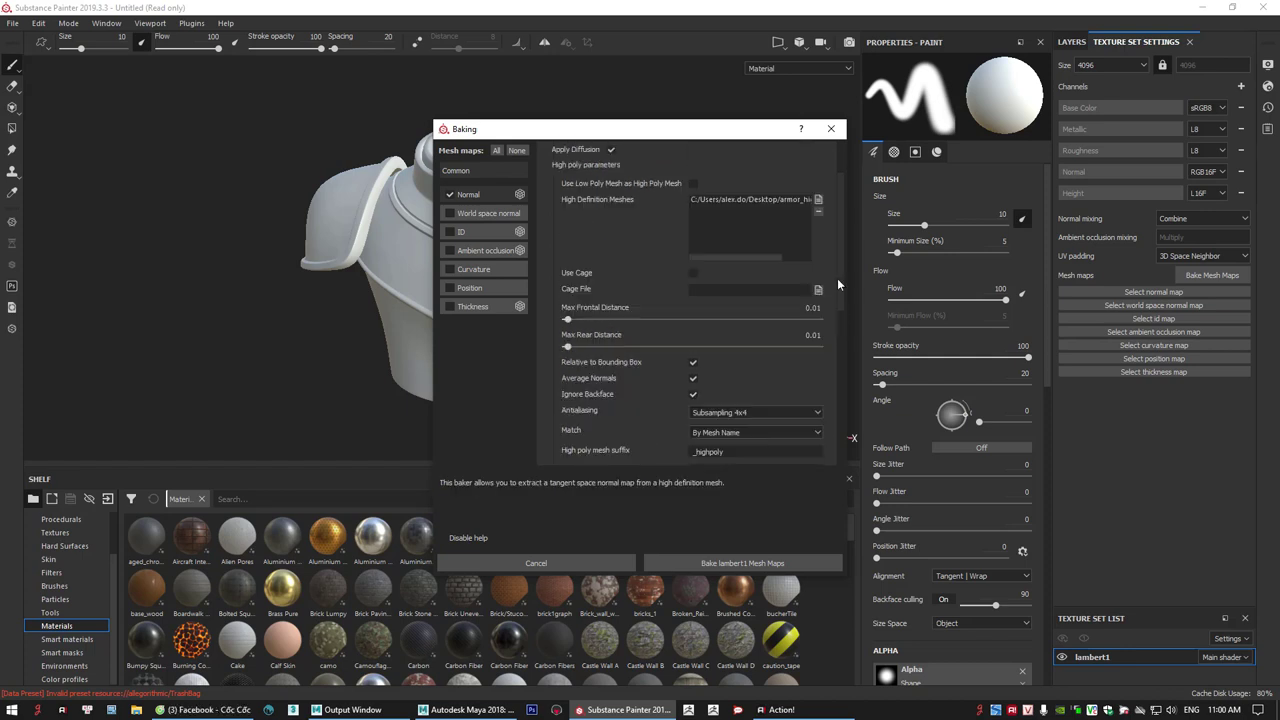
scroll(841, 320, "down", 3)
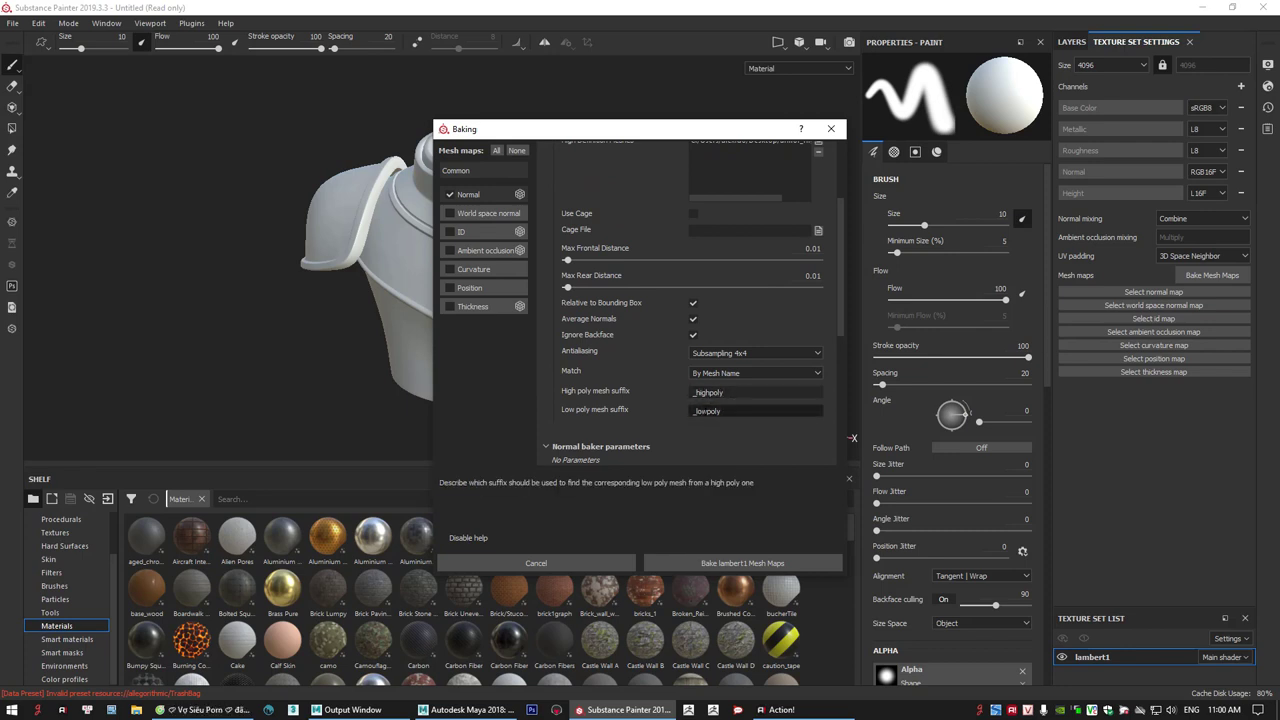
scroll(841, 327, "down", 3)
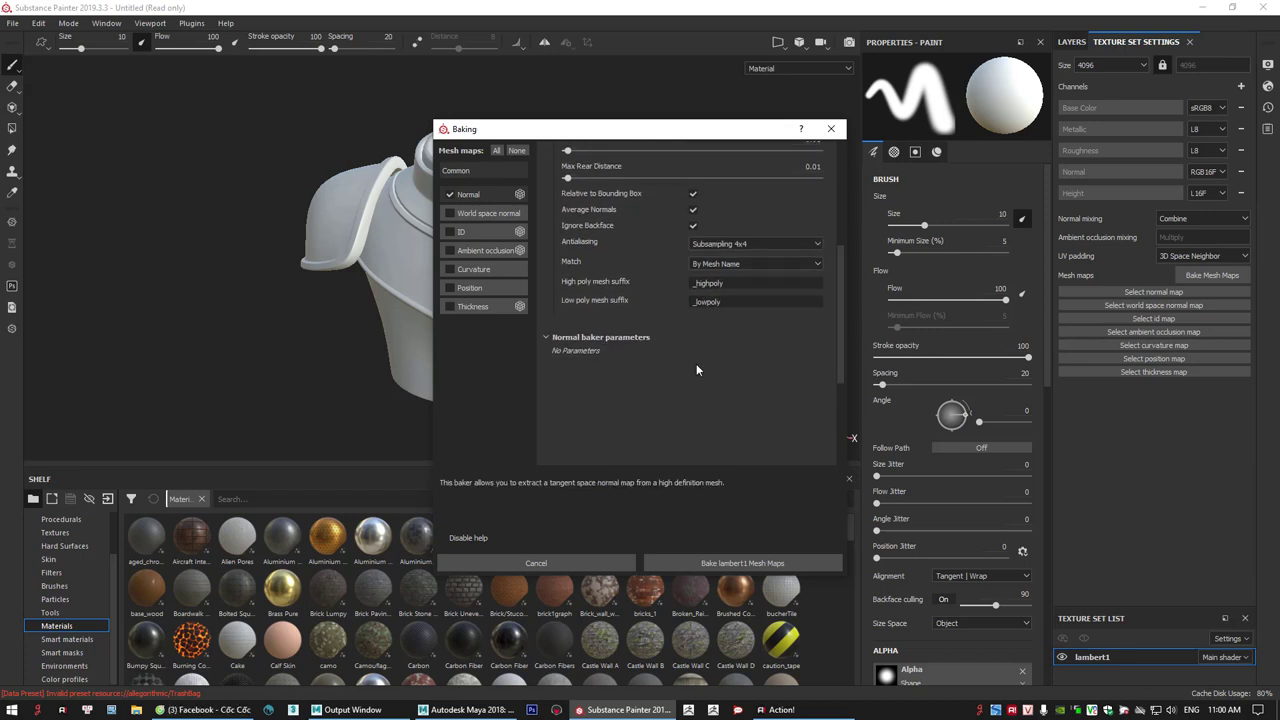
scroll(696, 363, "up", 2)
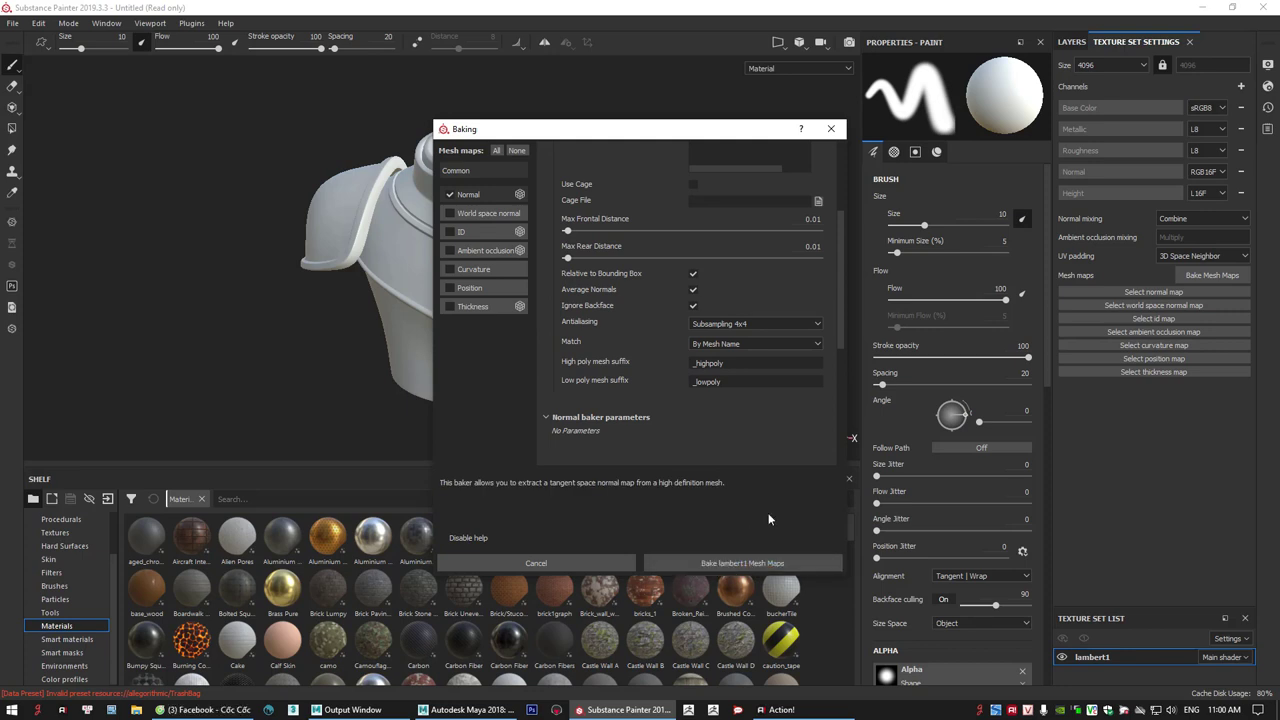
left_click(729, 563)
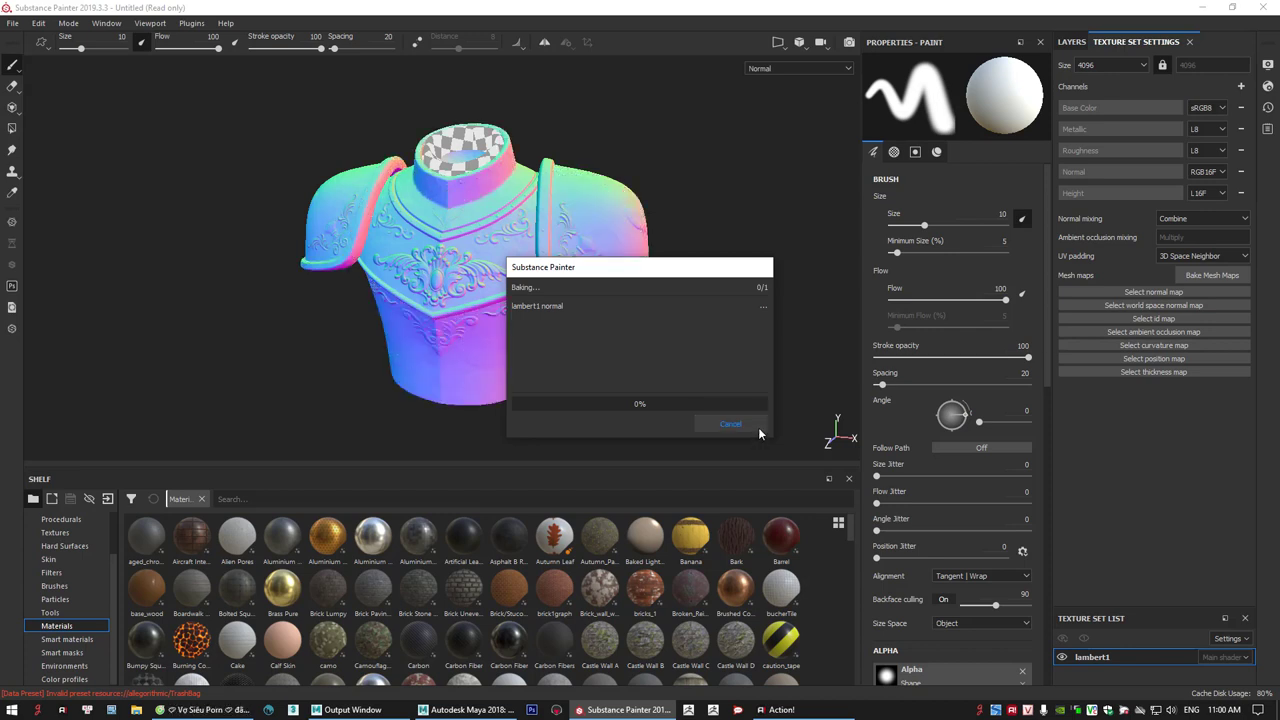
left_click(733, 424)
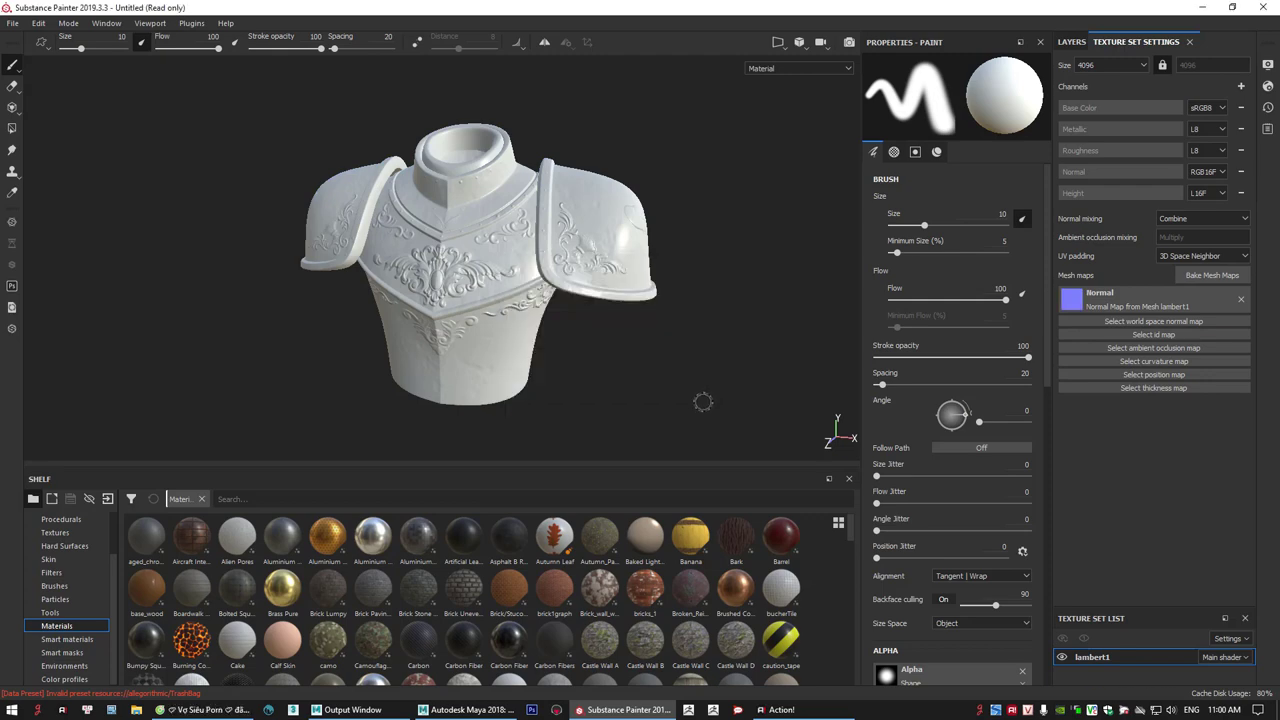
- Examine the baked normal detail on the armor's back, front and shoulder plates under different environment lighting angles
mouse_move(555, 369)
left_mouse_down("alt")
mouse_move(663, 380)
mouse_move(750, 365)
mouse_move(780, 335)
mouse_move(500, 314)
mouse_move(514, 334)
mouse_move(767, 328)
mouse_move(674, 263)
mouse_move(360, 266)
mouse_move(515, 312)
mouse_move(280, 277)
left_mouse_up("alt")
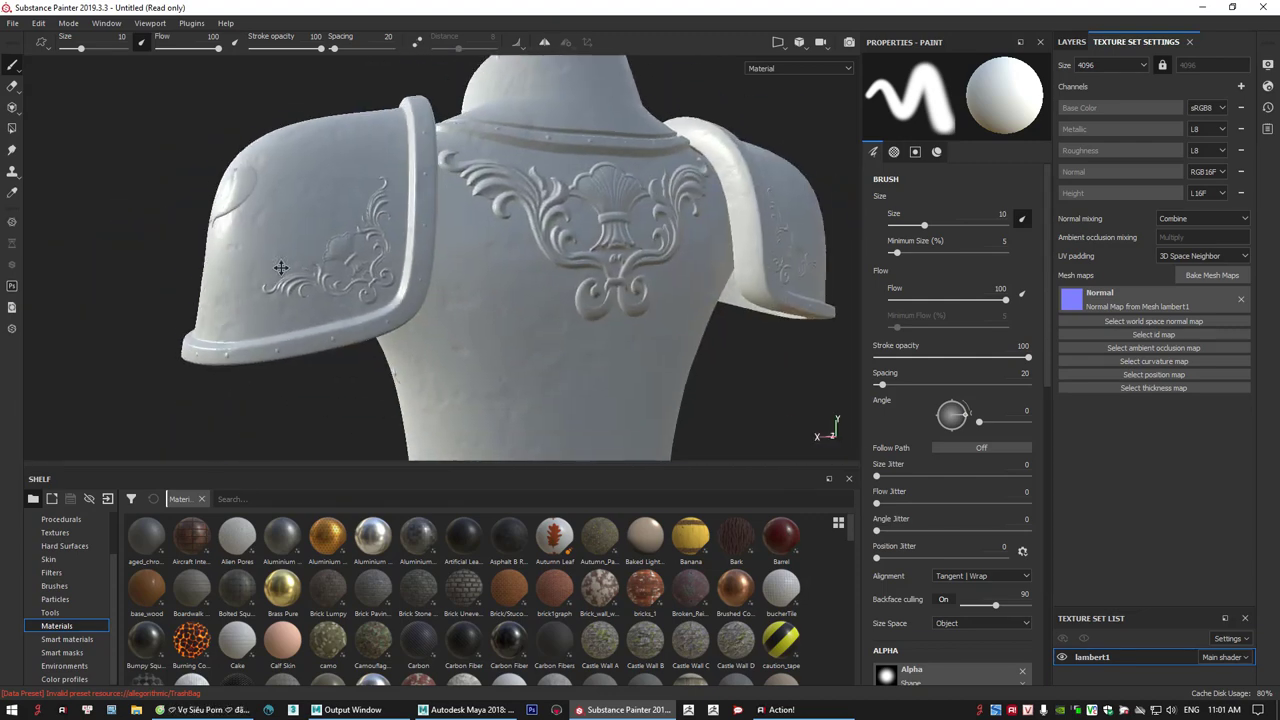
mouse_move(382, 352)
right_mouse_down("shift")
mouse_move(309, 352)
mouse_move(328, 374)
mouse_move(316, 376)
mouse_move(343, 390)
mouse_move(296, 388)
mouse_move(316, 386)
right_mouse_up("shift")
left_click_drag(262, 390, 586, 376, "alt")
right_click_drag(586, 376, 194, 314, "alt")
middle_click_drag(600, 425, 637, 340, "alt")
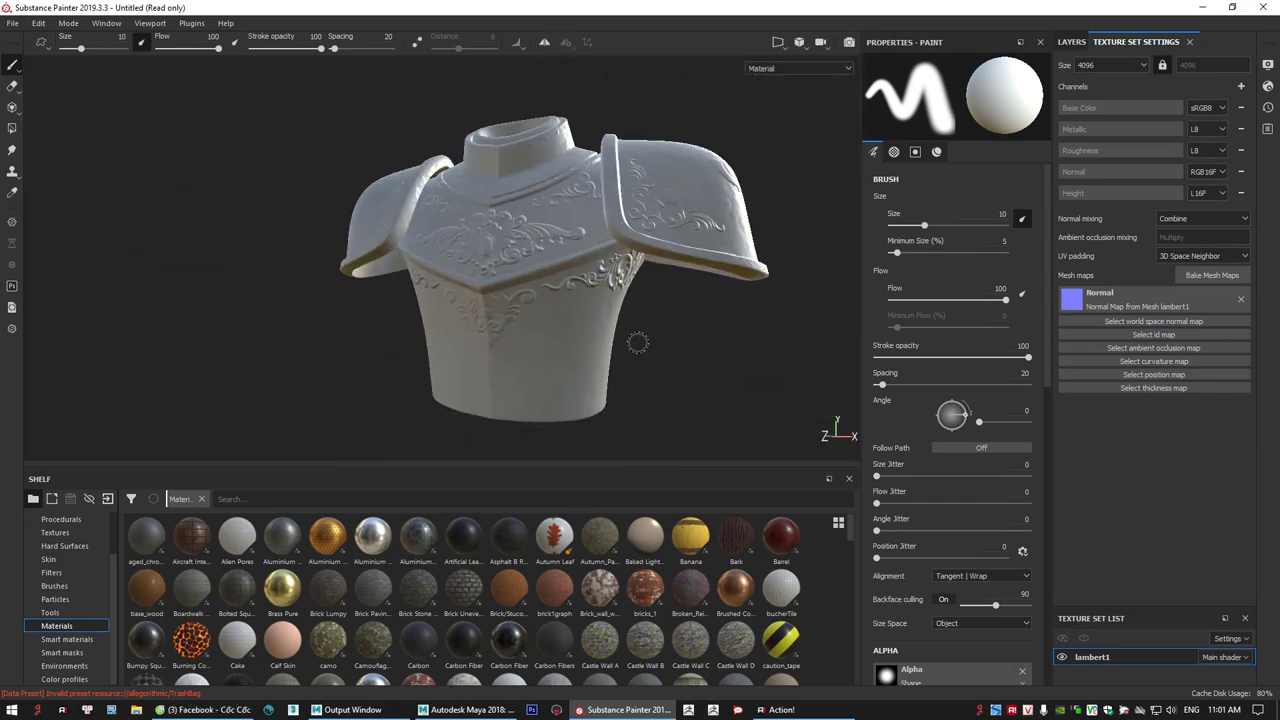
left_click_drag(637, 340, 360, 363, "alt")
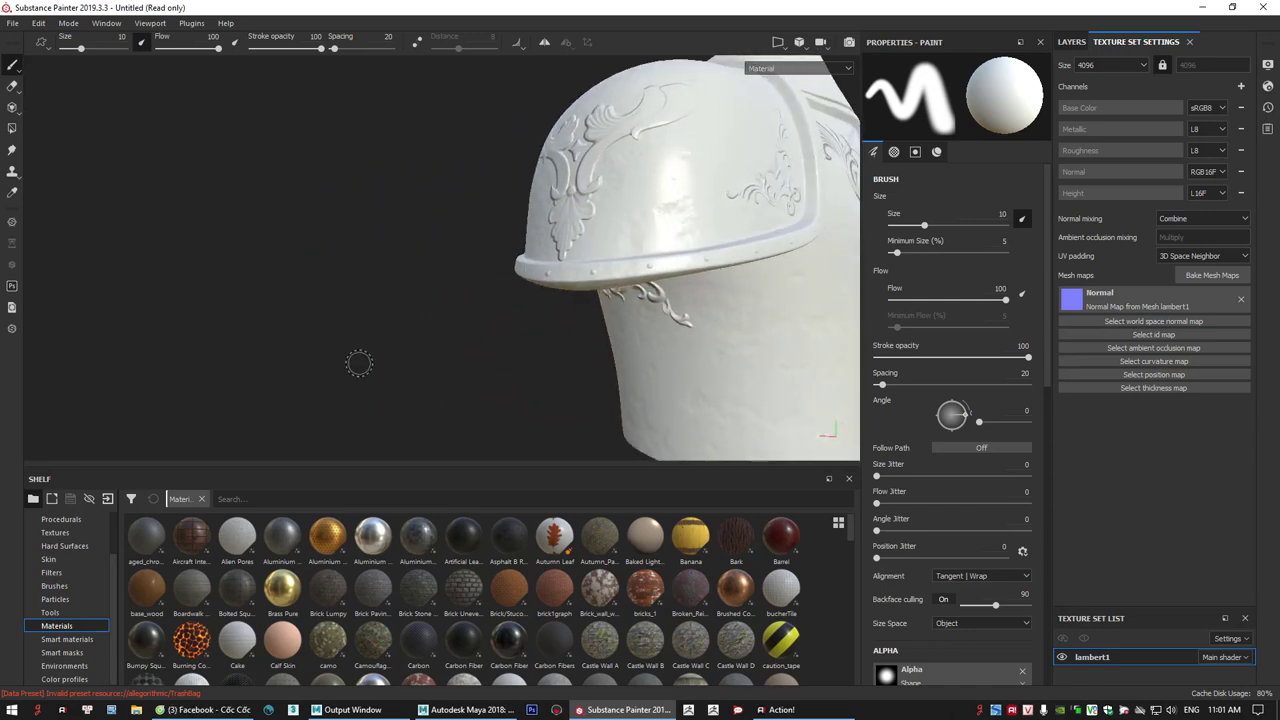
right_click_drag(360, 363, 523, 397, "alt")
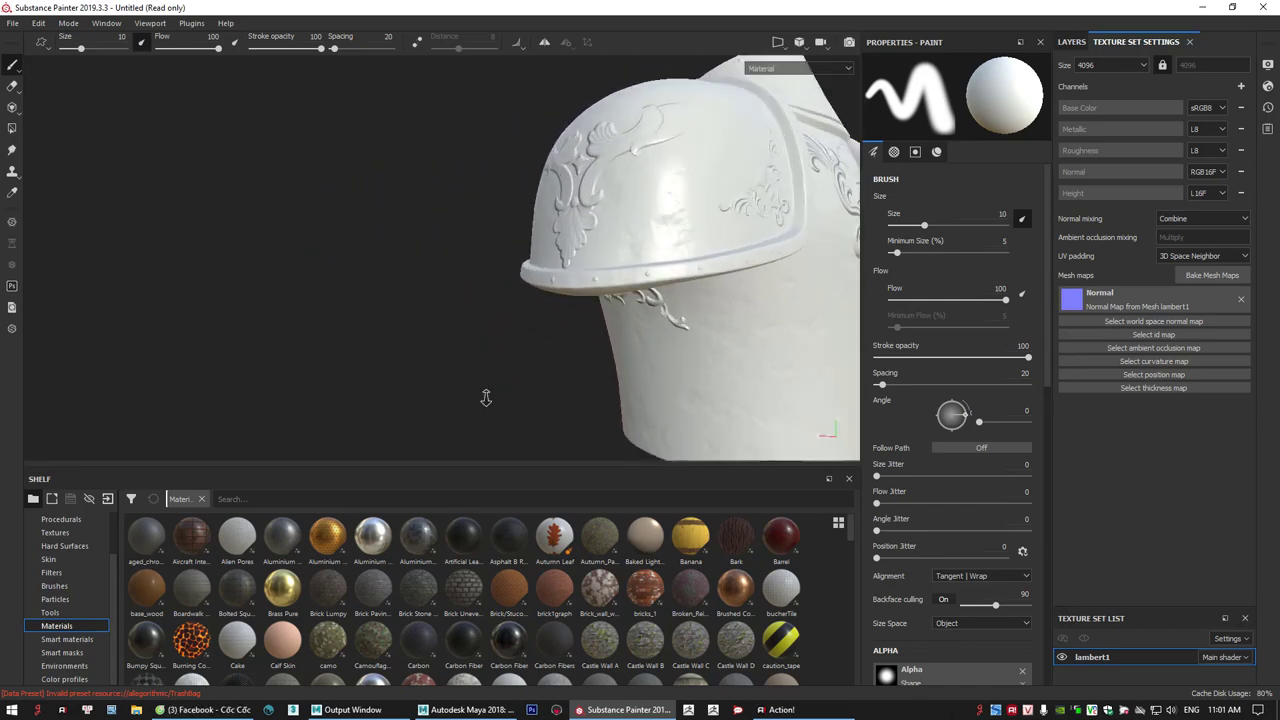
mouse_move(486, 391)
left_mouse_down("alt")
mouse_move(680, 361)
mouse_move(766, 371)
left_mouse_up("alt")
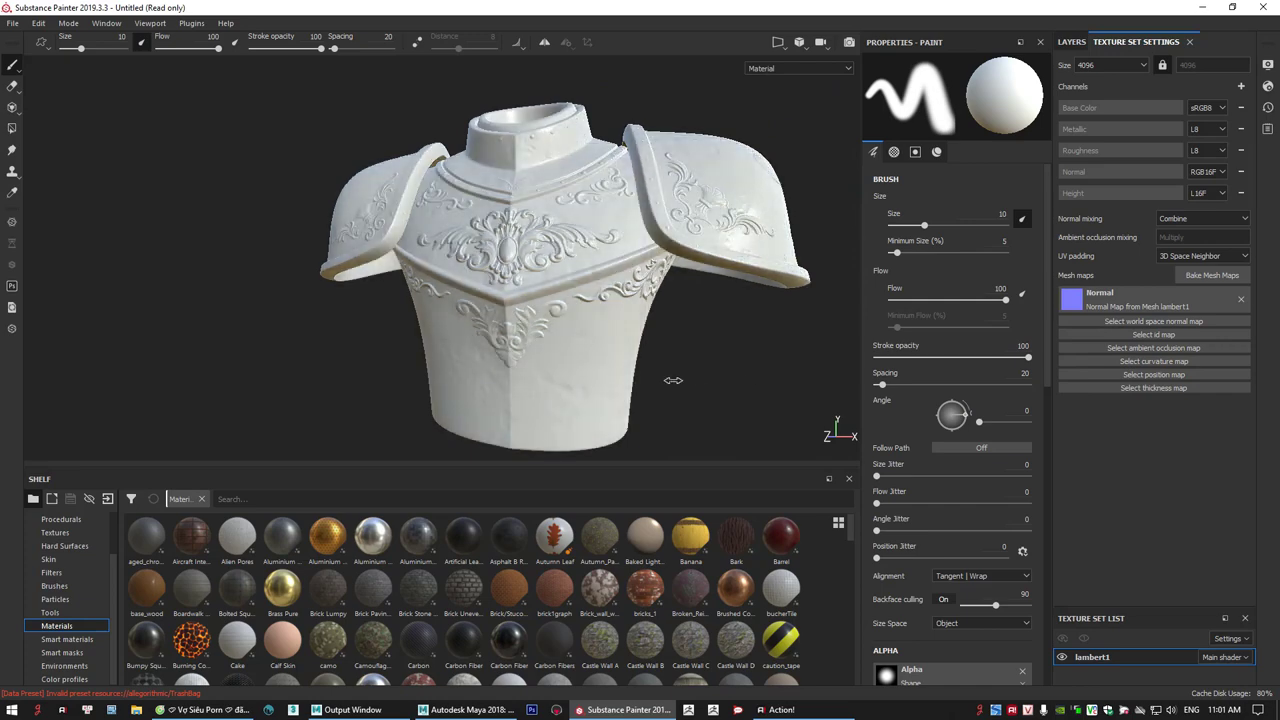
mouse_move(643, 380)
right_mouse_down("shift")
mouse_move(617, 377)
mouse_move(655, 383)
right_mouse_up("shift")
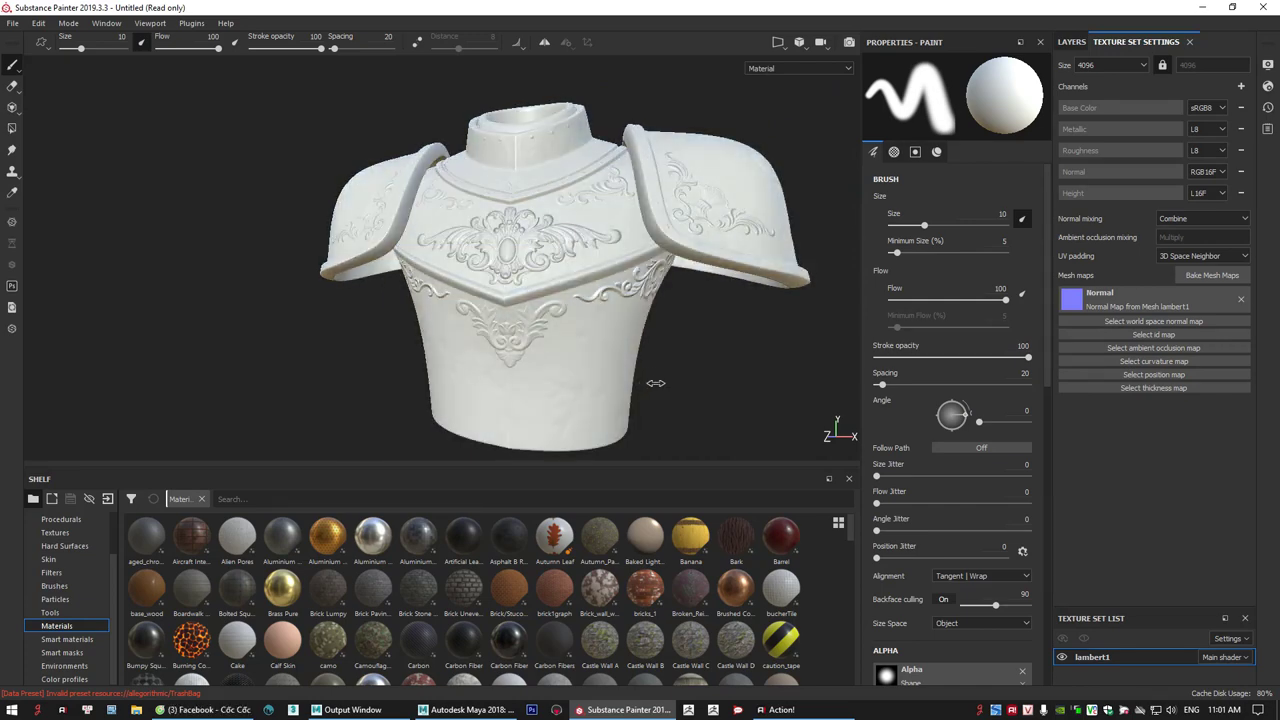
left_click_drag(649, 403, 737, 408, "alt")
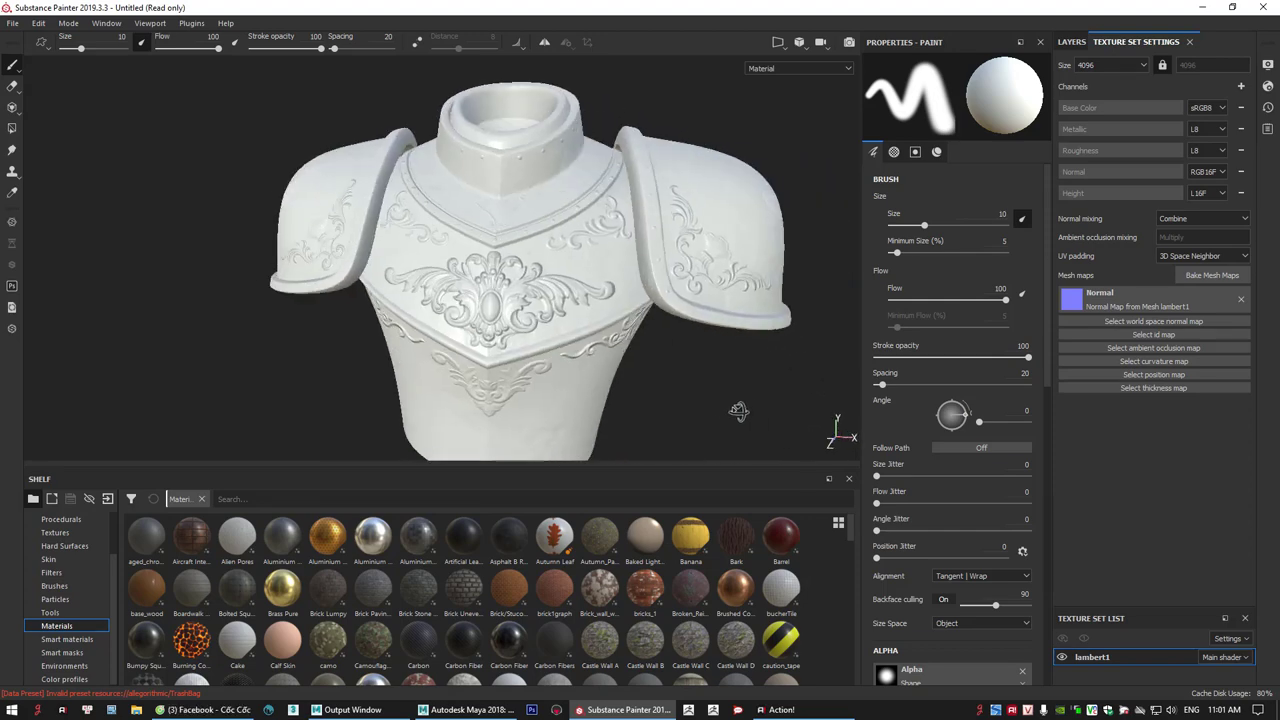
right_click_drag(737, 408, 628, 400, "shift")
mouse_move(672, 408)
left_mouse_down("alt")
mouse_move(571, 390)
mouse_move(664, 394)
left_mouse_up("alt")
- Inspect the baked detail up close on the chest ornament and around the neck collar
right_click_drag(529, 303, 732, 368, "alt")
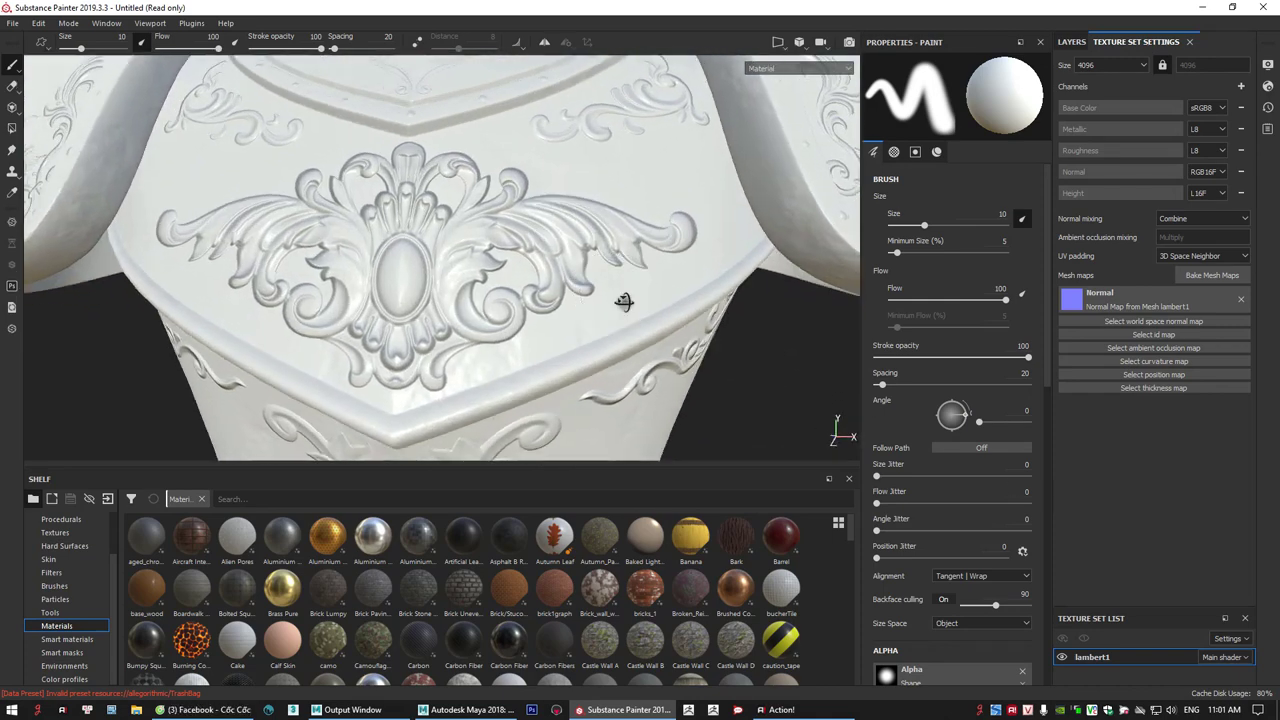
mouse_move(626, 303)
left_mouse_down("alt")
mouse_move(742, 346)
mouse_move(640, 306)
left_mouse_up("alt")
right_click_drag(640, 306, 180, 200, "alt")
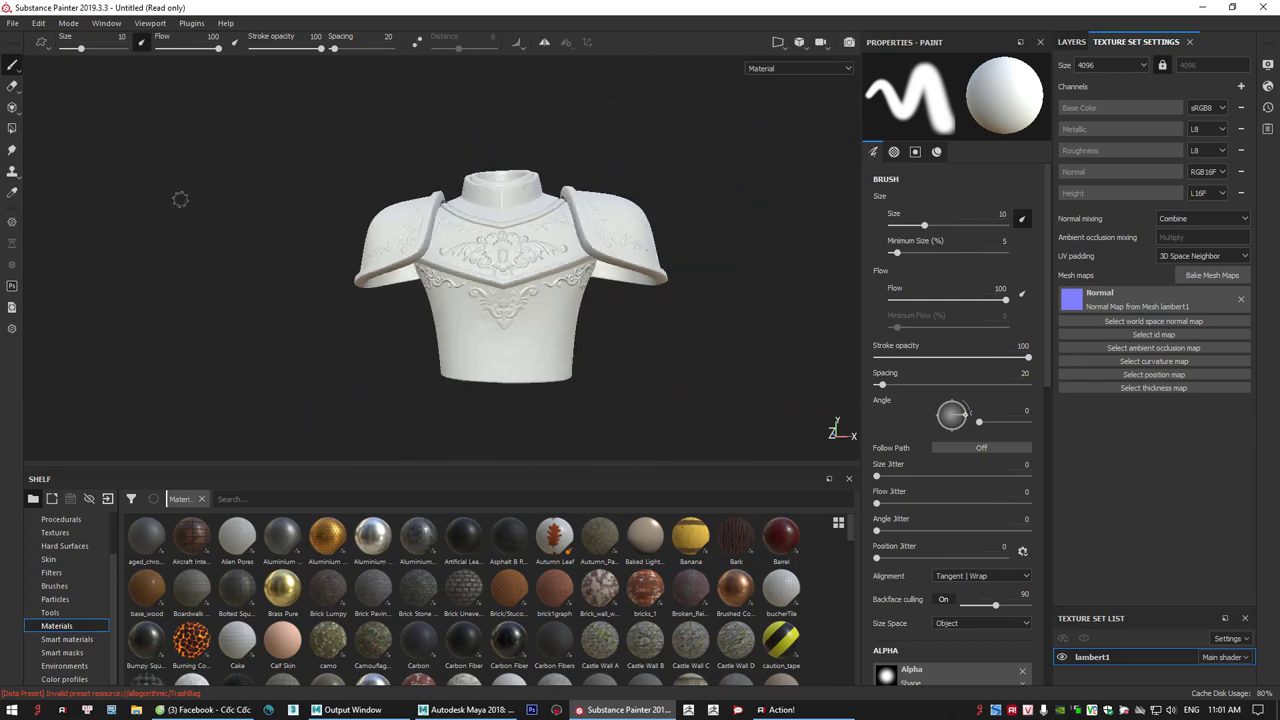
left_click_drag(320, 206, 451, 280, "alt")
right_click_drag(451, 280, 760, 368, "alt")
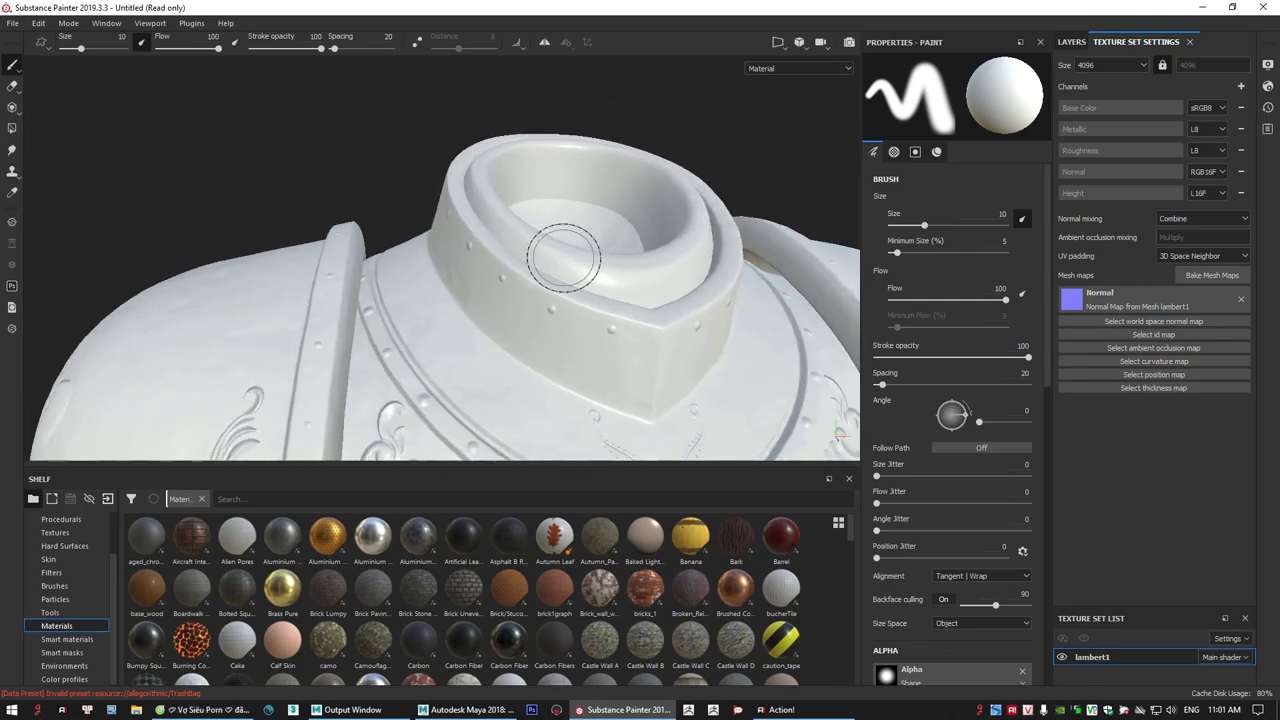
left_click_drag(563, 257, 529, 306, "alt")
middle_click_drag(529, 306, 458, 241, "alt")
right_click_drag(690, 315, 489, 223, "alt")
left_click_drag(489, 223, 600, 280, "alt")
right_click_drag(600, 280, 577, 278, "alt")
left_click_drag(577, 279, 611, 337, "alt")
middle_click_drag(611, 337, 609, 351, "alt")
mouse_move(609, 351)
left_mouse_down("alt")
mouse_move(537, 366)
mouse_move(644, 358)
left_mouse_up("alt")
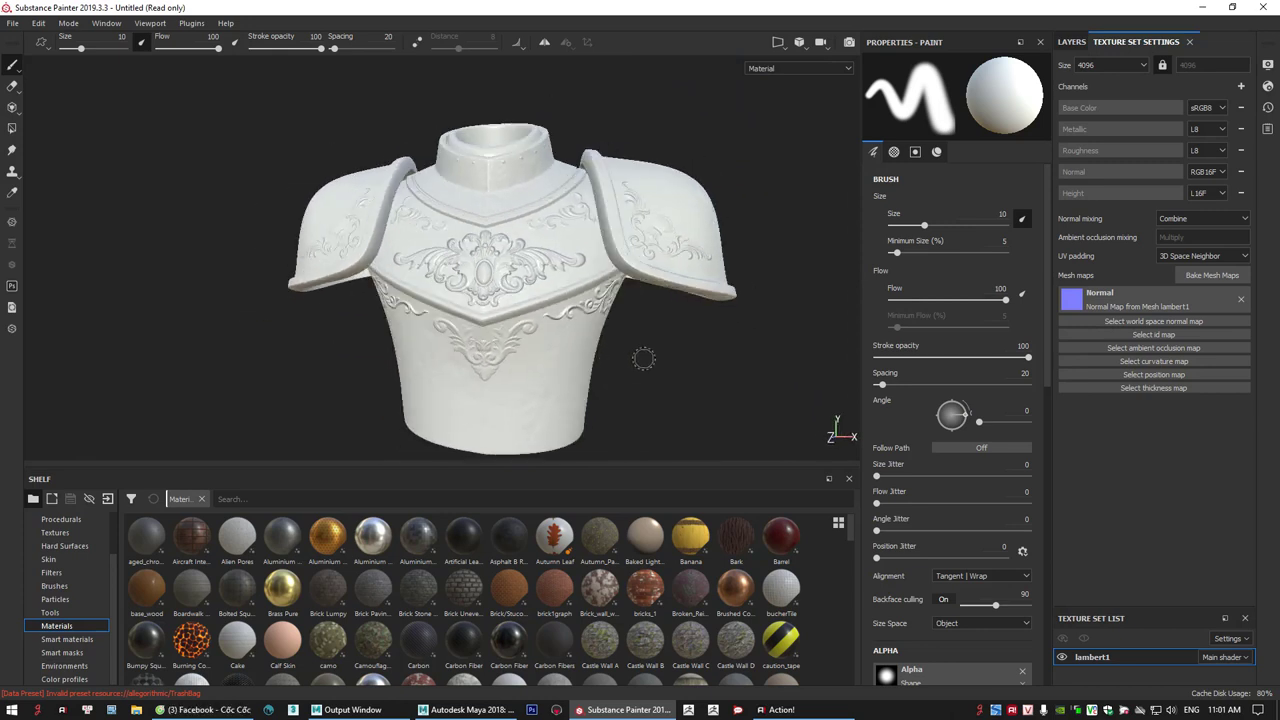
- Reopen the mesh map baking settings, exclude Normal, and include World space normal, ID, Curvature and Position
left_click(1211, 275)
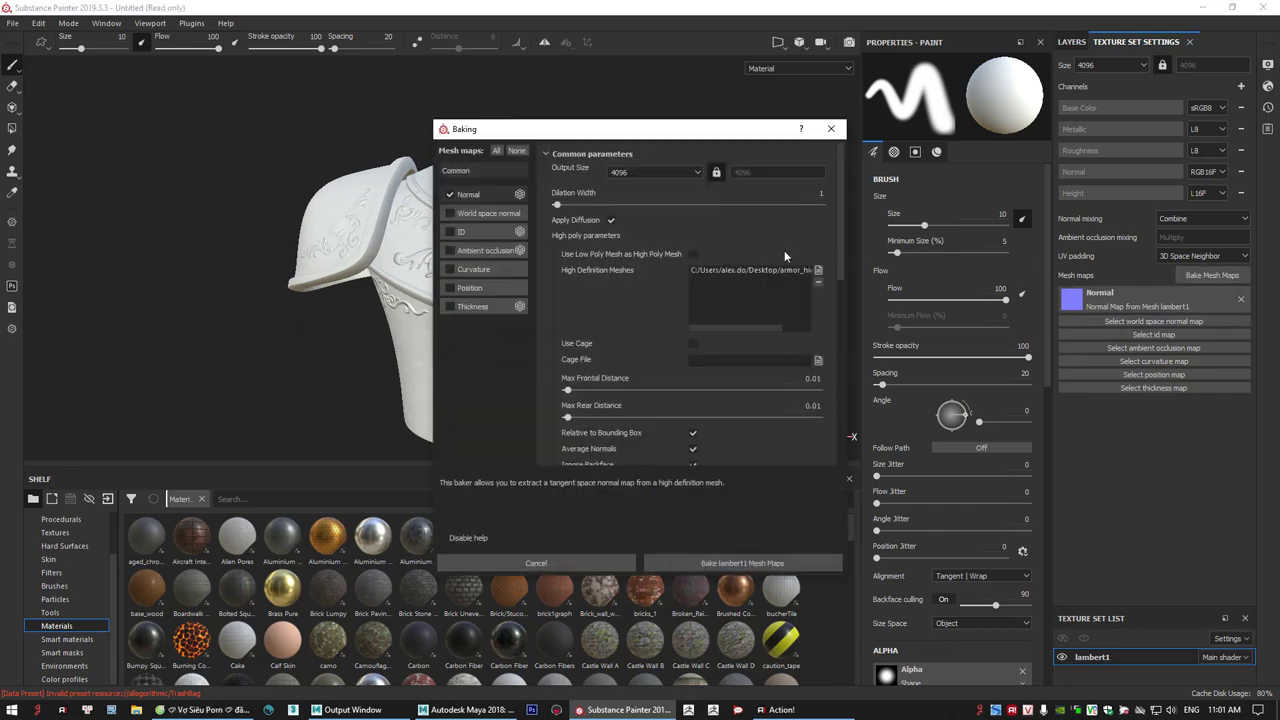
left_click(449, 194)
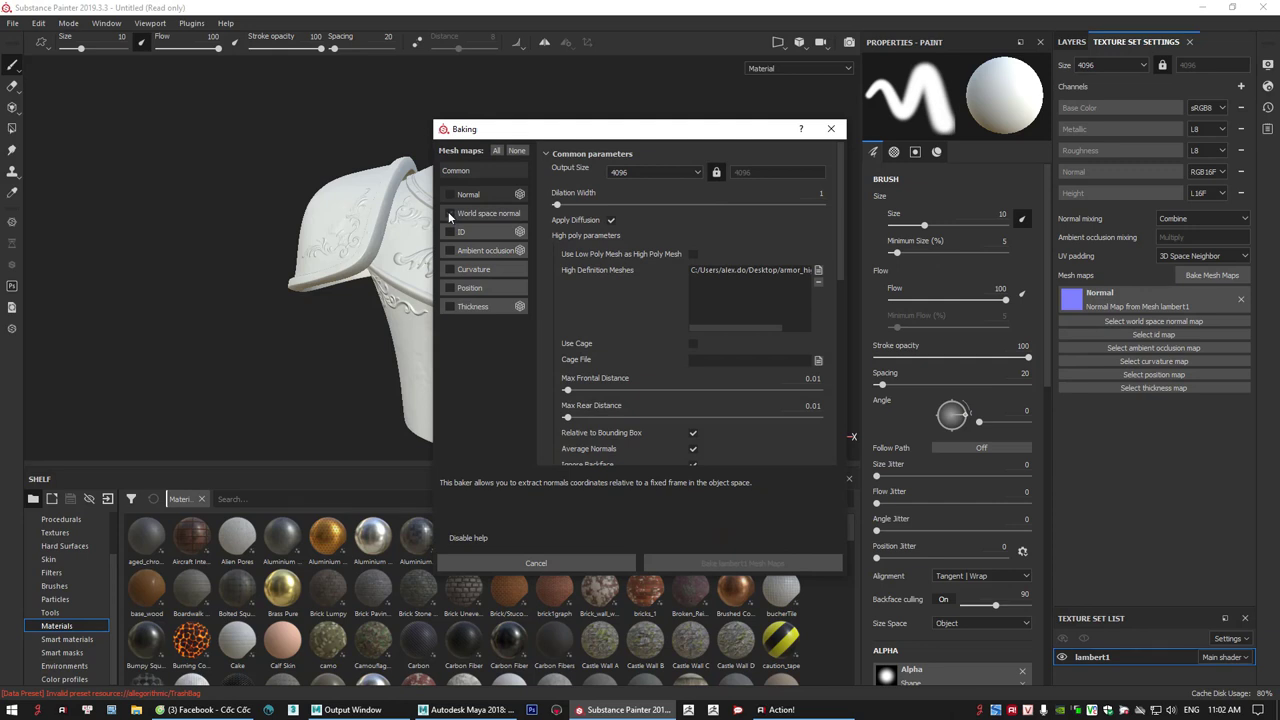
left_click(449, 213)
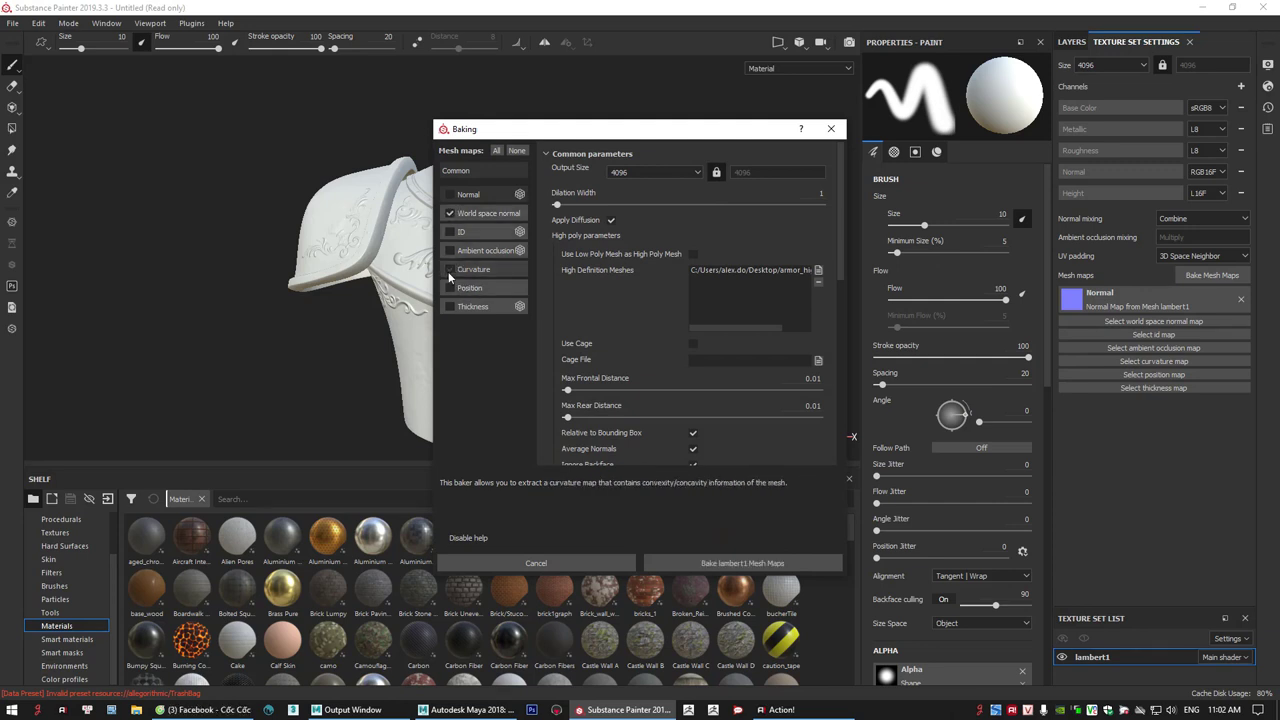
left_click(449, 231)
left_click(449, 269)
left_click(449, 287)
- Check the selected bakers' parameters, then bake the world space normal, ID, curvature and position maps for lambert1
left_click(481, 231)
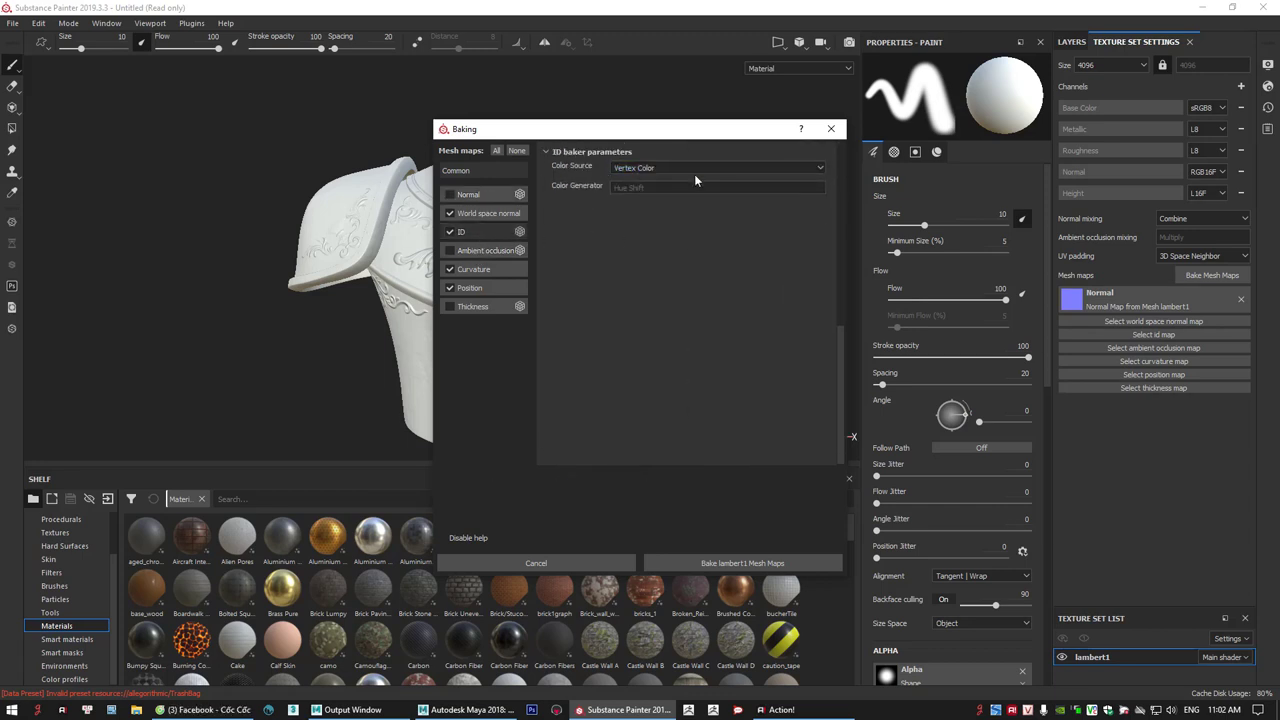
left_click(482, 214)
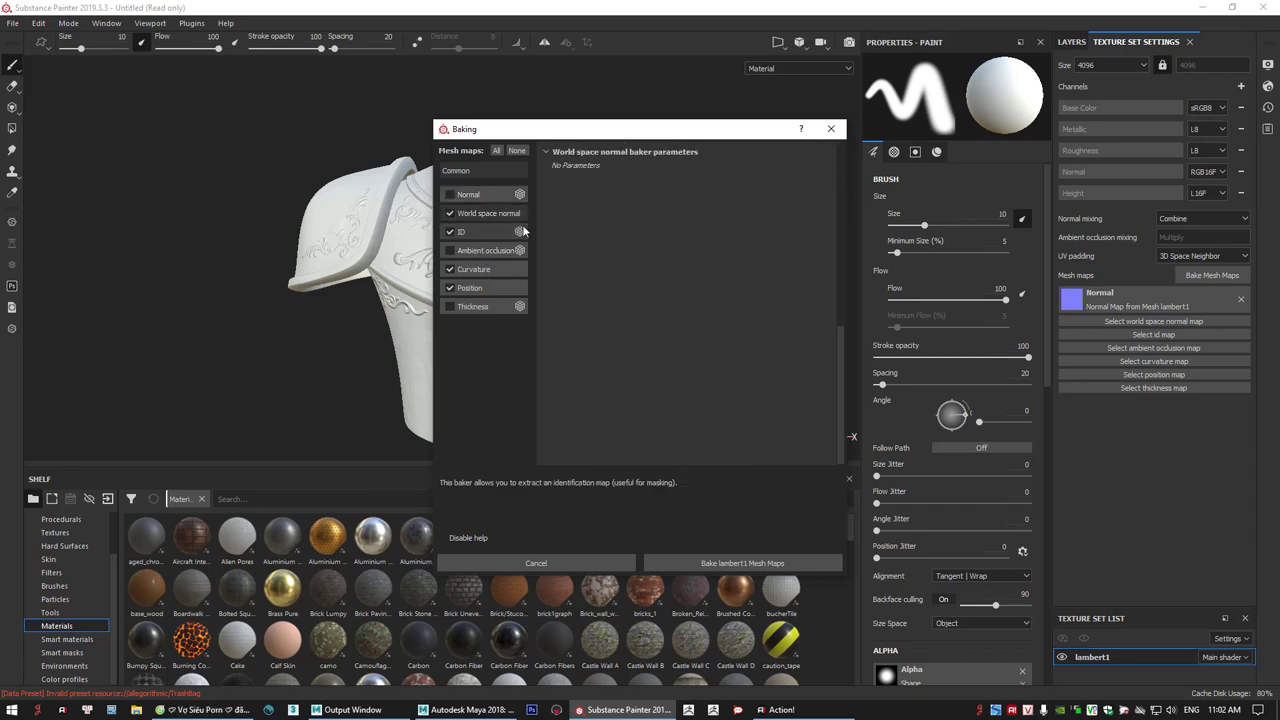
left_click(494, 269)
left_click(486, 288)
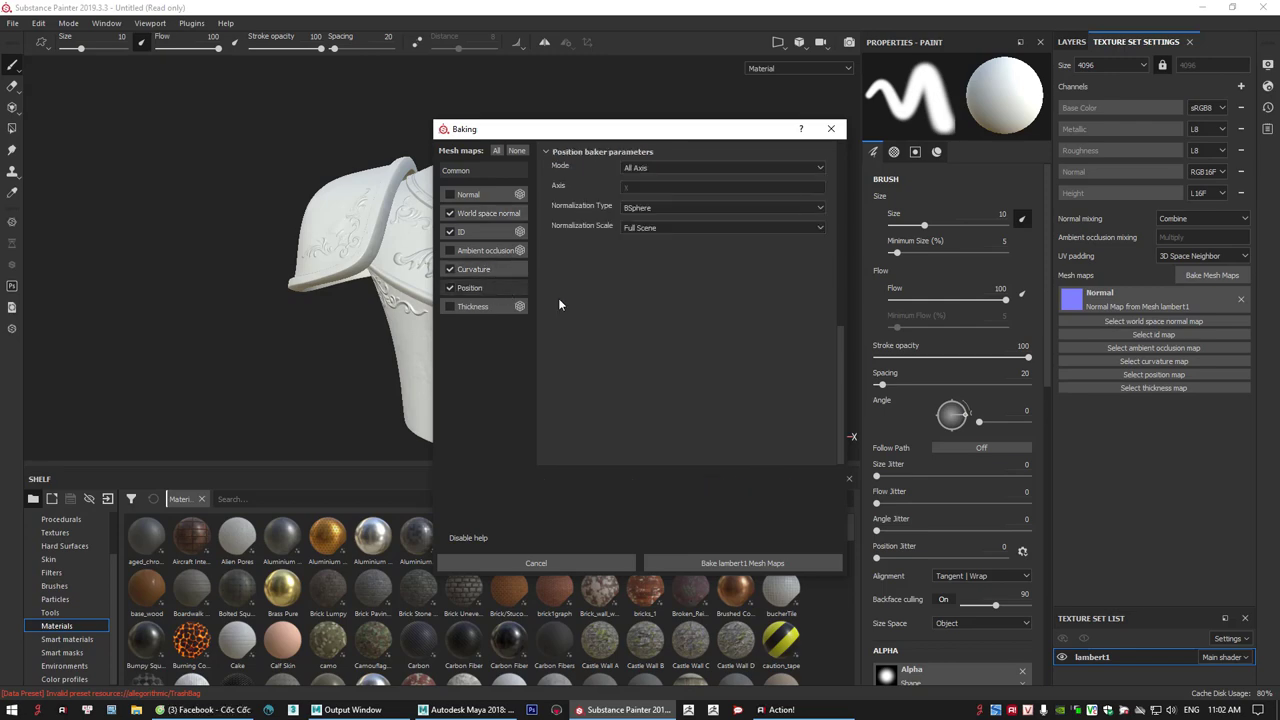
left_click(488, 229)
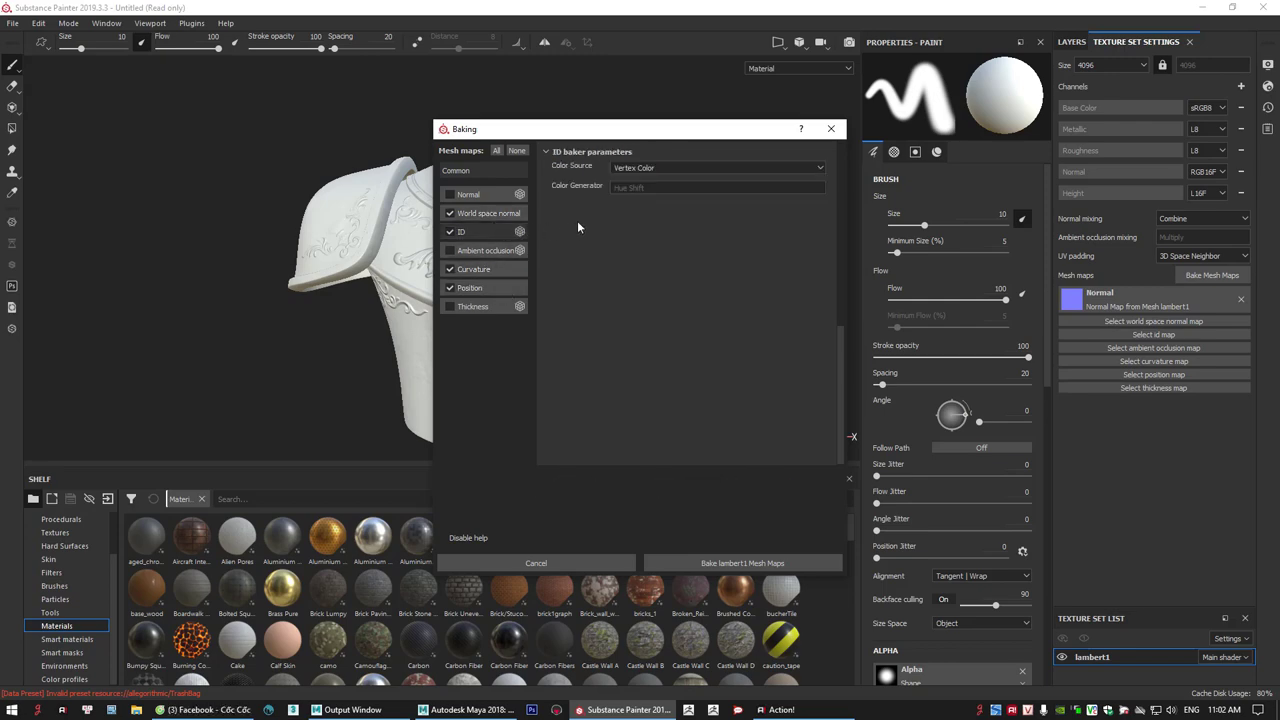
left_click(740, 563)
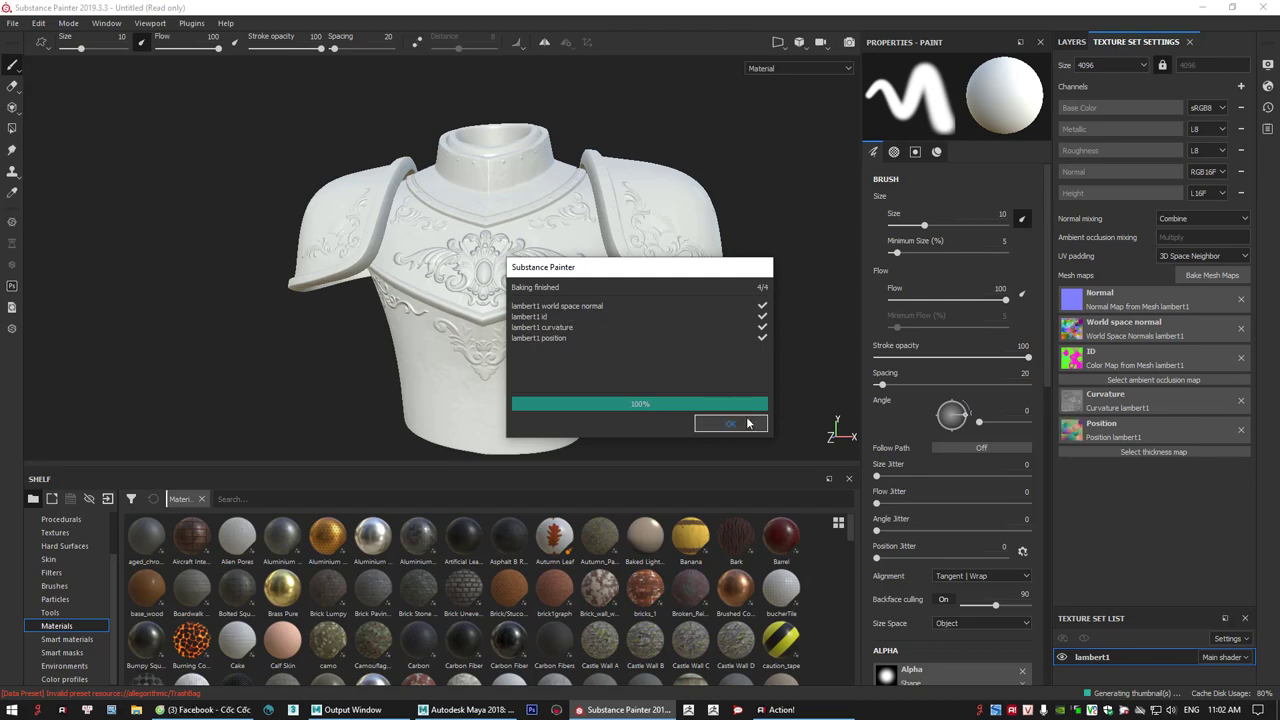
left_click(745, 423)
left_click_drag(712, 365, 640, 360, "alt")
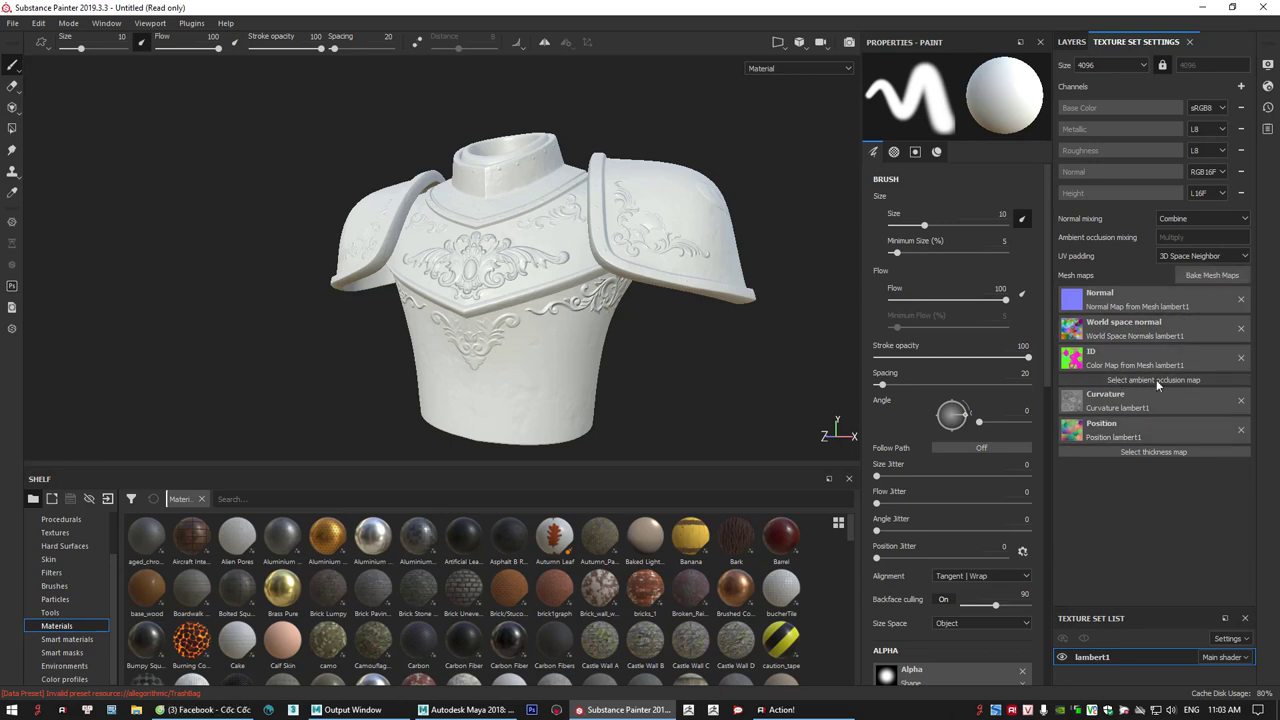
- Reopen the mesh map baking settings and leave only Ambient occlusion selected, excluding World space normal, ID, Curvature and Position
left_click(1197, 274)
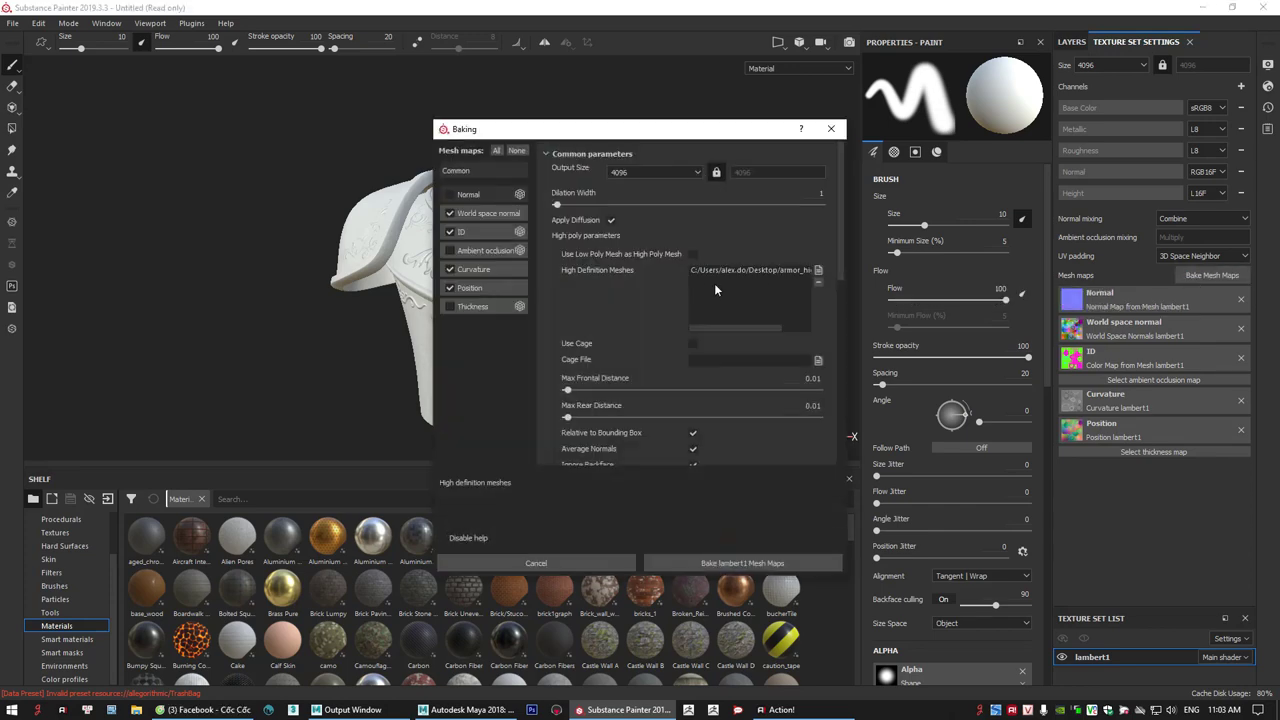
left_click(449, 231)
left_click(449, 213)
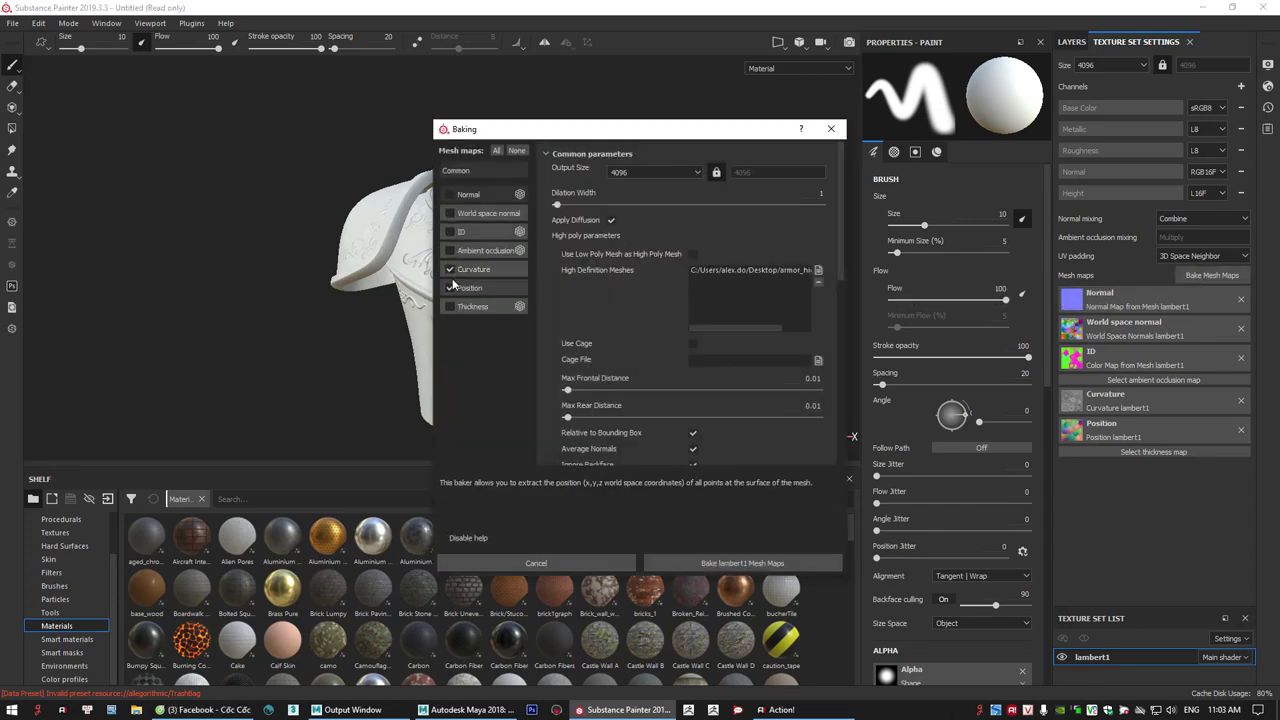
left_click(450, 287)
left_click(450, 269)
left_click(450, 250)
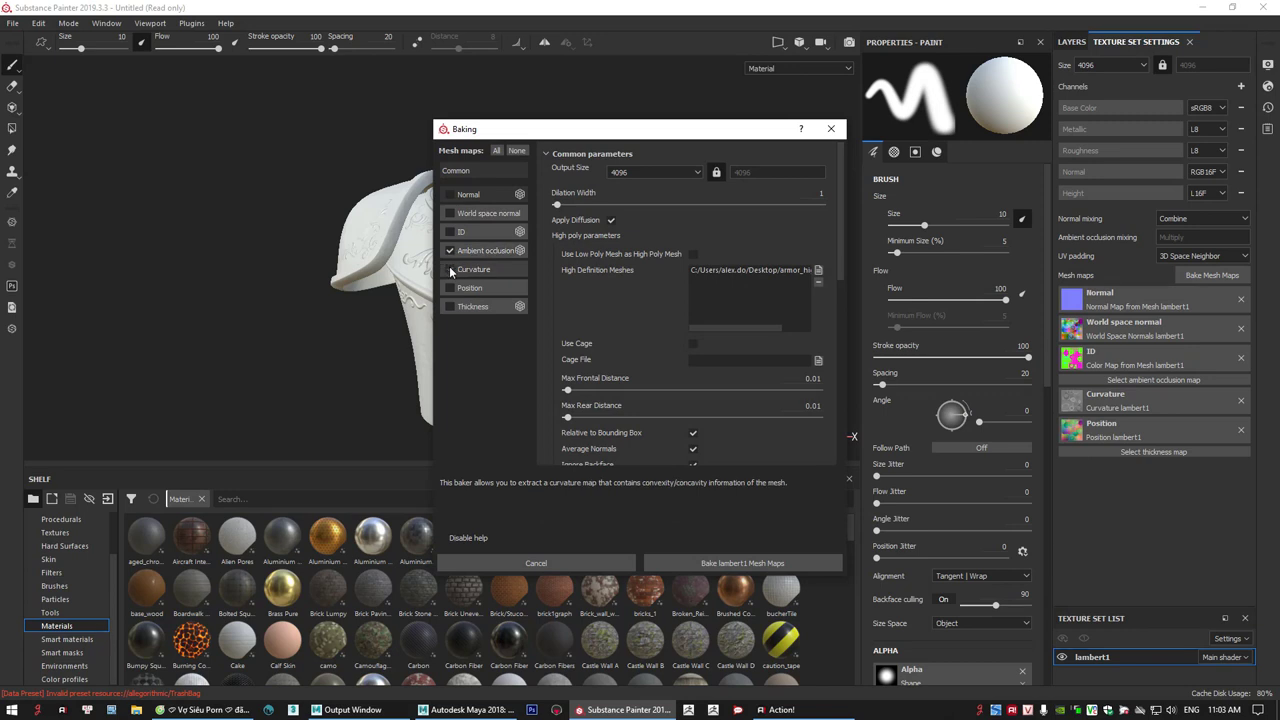
- Turn off Ignore Backface for the ambient occlusion baker and bake the ambient occlusion map for lambert1
left_click(477, 250)
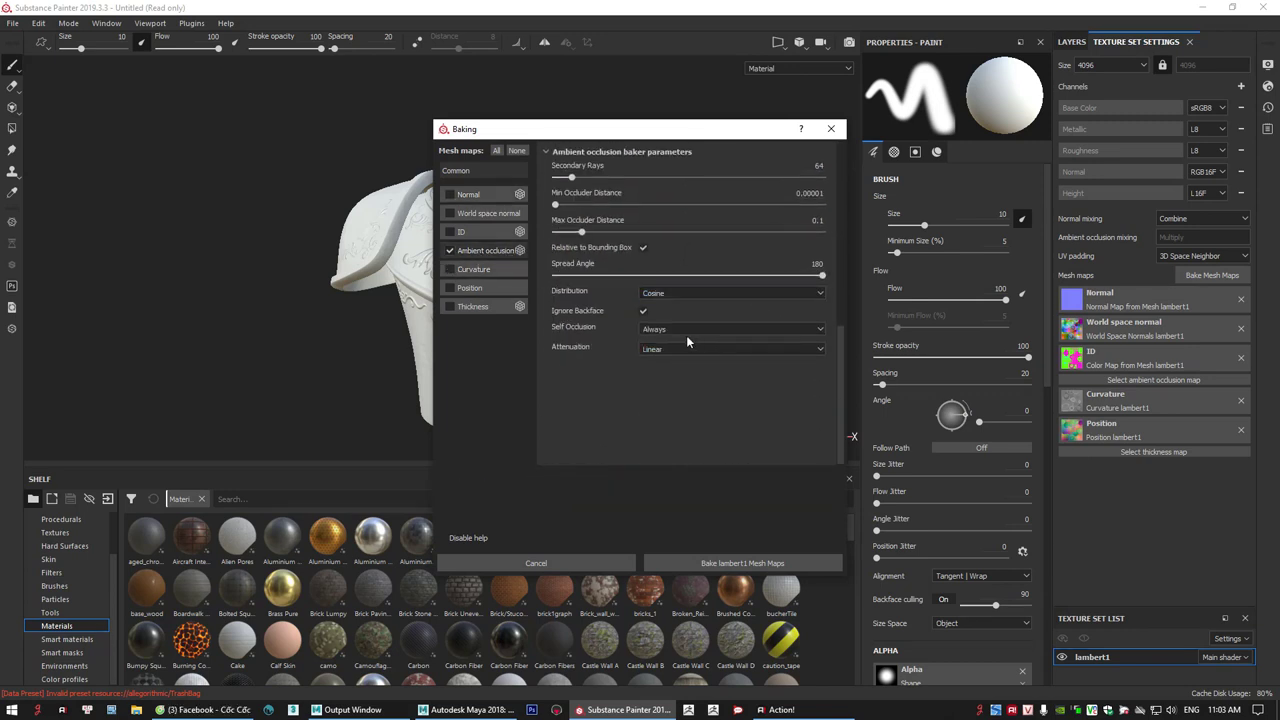
left_click(643, 311)
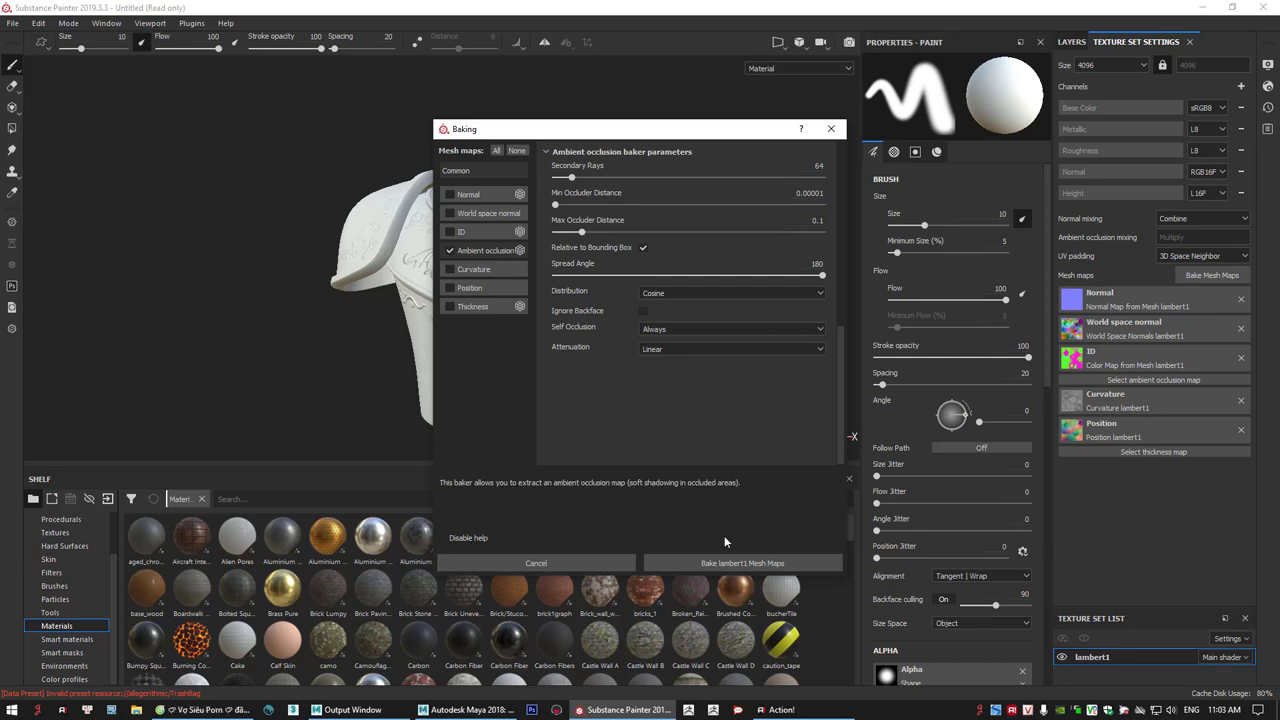
left_click(712, 563)
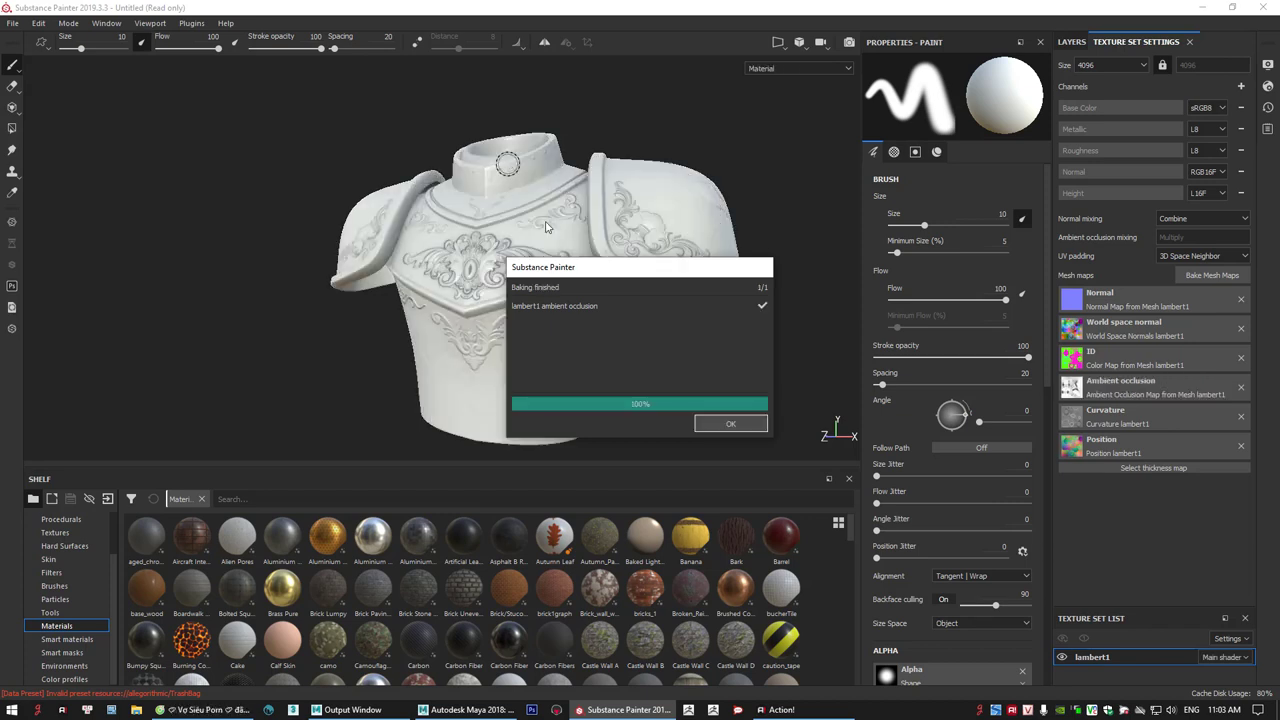
left_click(729, 424)
- Examine the chest ornament and its central oval gem up close for baking artifacts
scroll(455, 313, "up", 10)
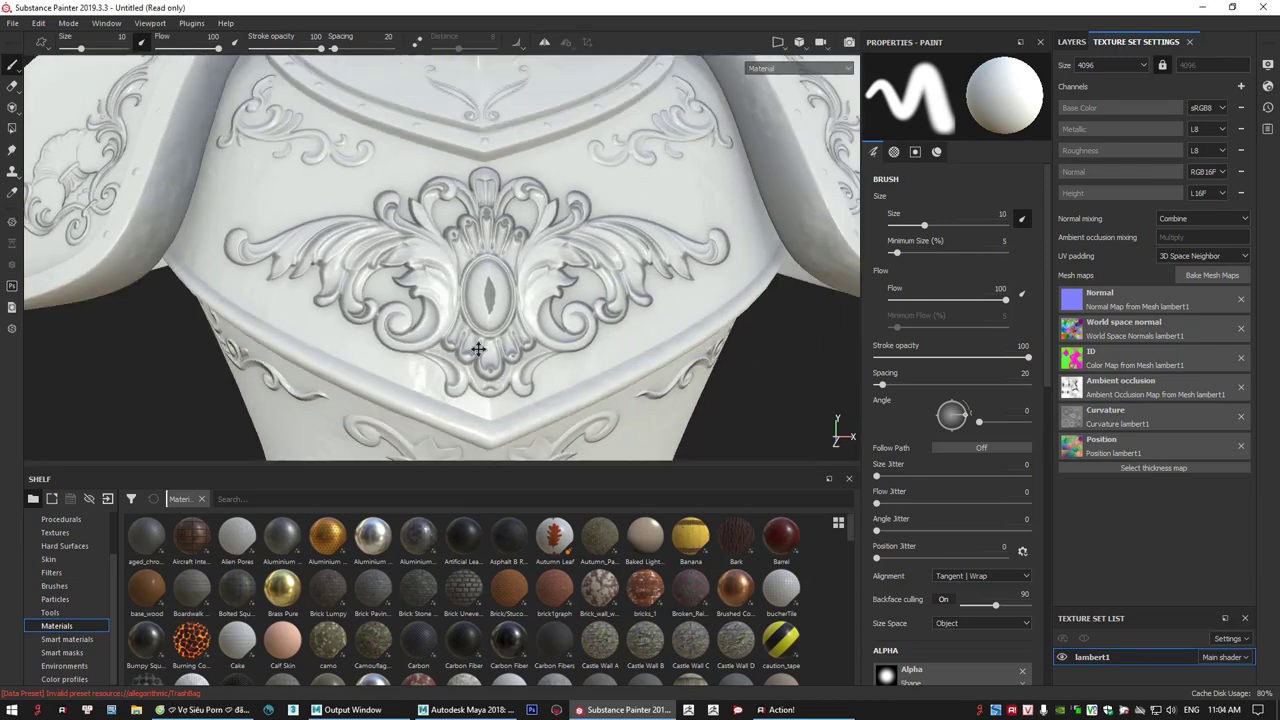
mouse_move(494, 330)
left_mouse_down("alt")
mouse_move(560, 345)
mouse_move(552, 354)
mouse_move(620, 332)
mouse_move(586, 286)
mouse_move(519, 328)
mouse_move(677, 297)
left_mouse_up("alt")
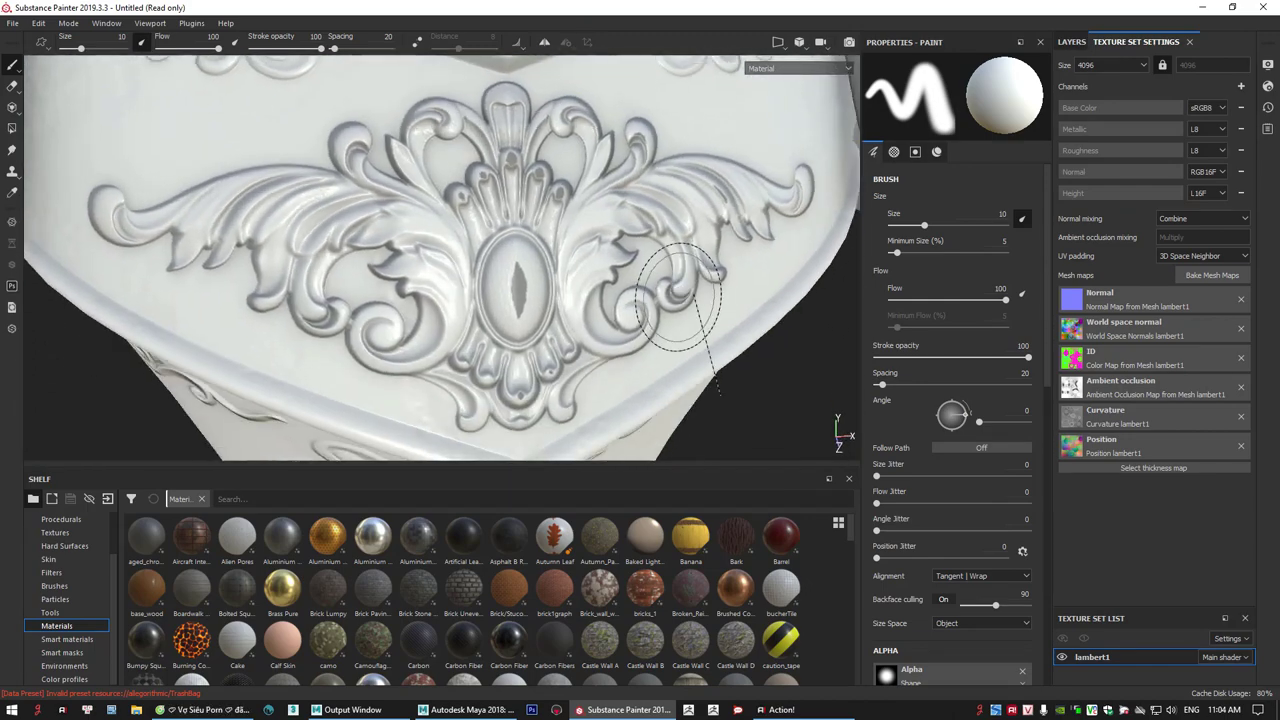
mouse_move(425, 190)
left_mouse_down()
mouse_move(602, 172)
mouse_move(444, 132)
left_mouse_up()
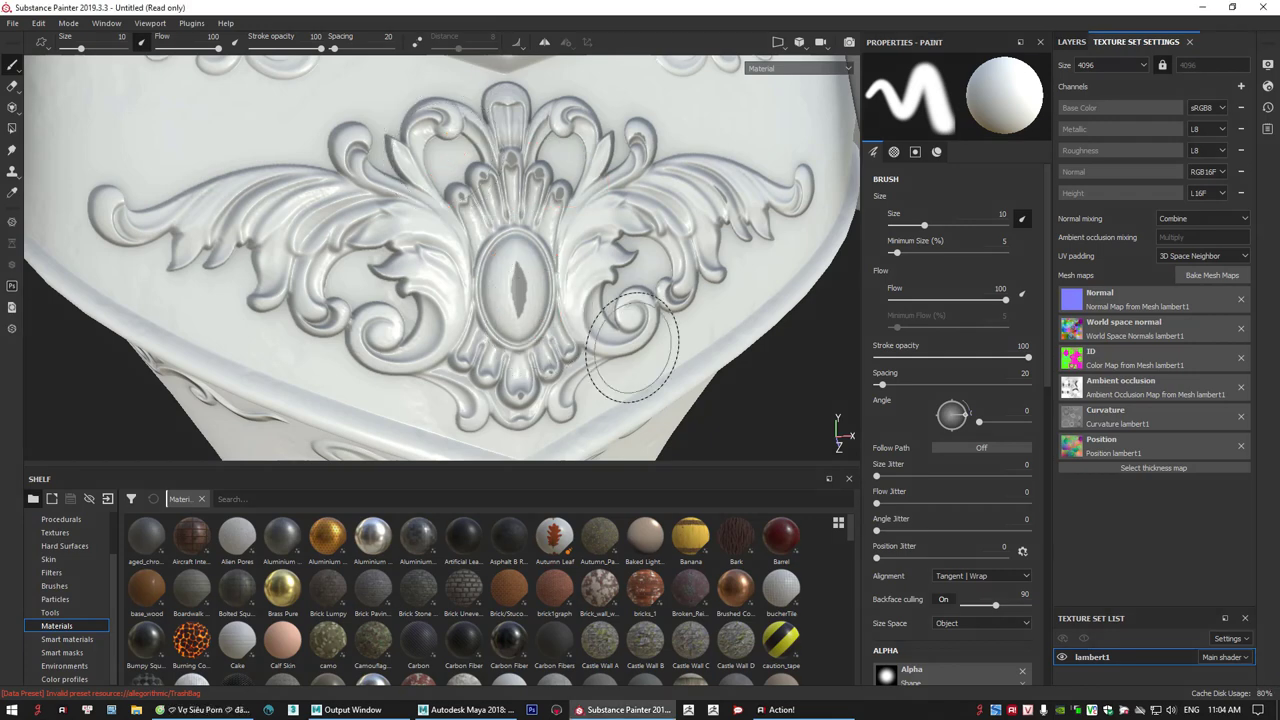
scroll(563, 306, "down", 5)
mouse_move(492, 271)
left_mouse_down("alt")
mouse_move(600, 264)
mouse_move(510, 285)
left_mouse_up("alt")
right_click_drag(530, 300, 628, 366, "alt")
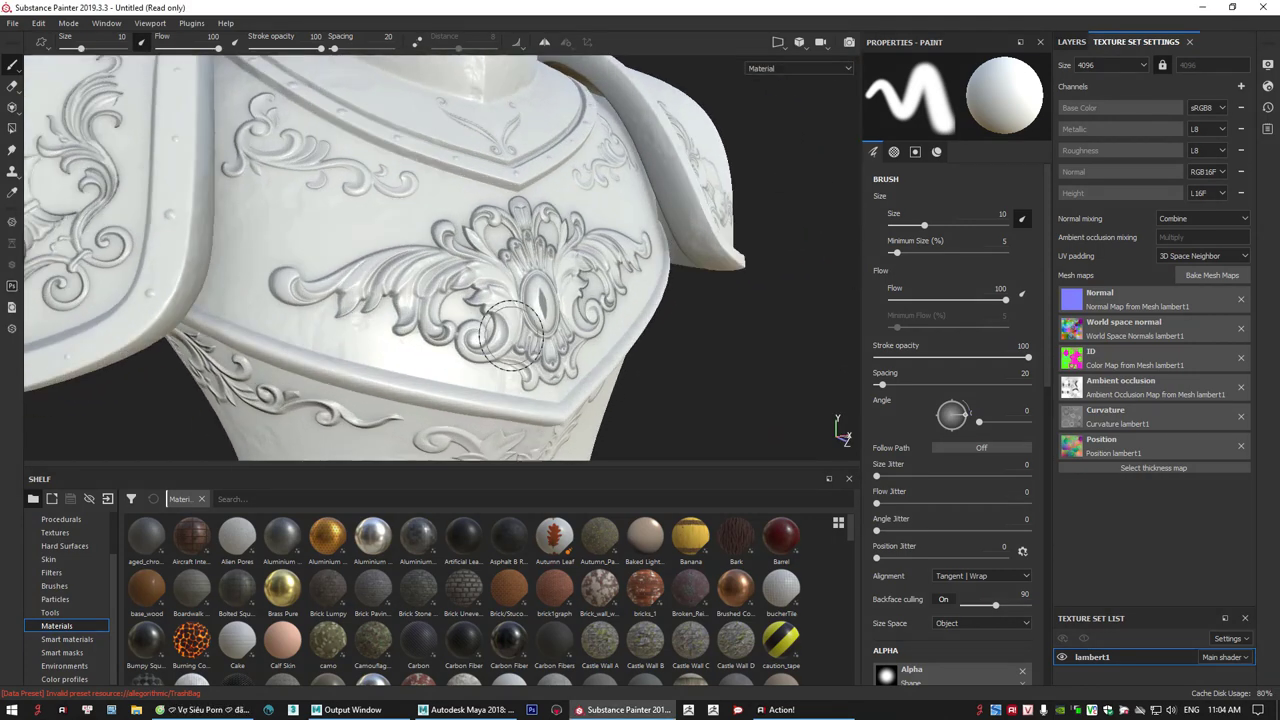
- Examine the relief on the shoulder plate and chest ornament from the side, and check the whole chest from the front
mouse_move(548, 338)
left_mouse_down("alt")
mouse_move(646, 331)
mouse_move(543, 318)
mouse_move(592, 376)
mouse_move(609, 363)
mouse_move(586, 391)
mouse_move(622, 341)
left_mouse_up("alt")
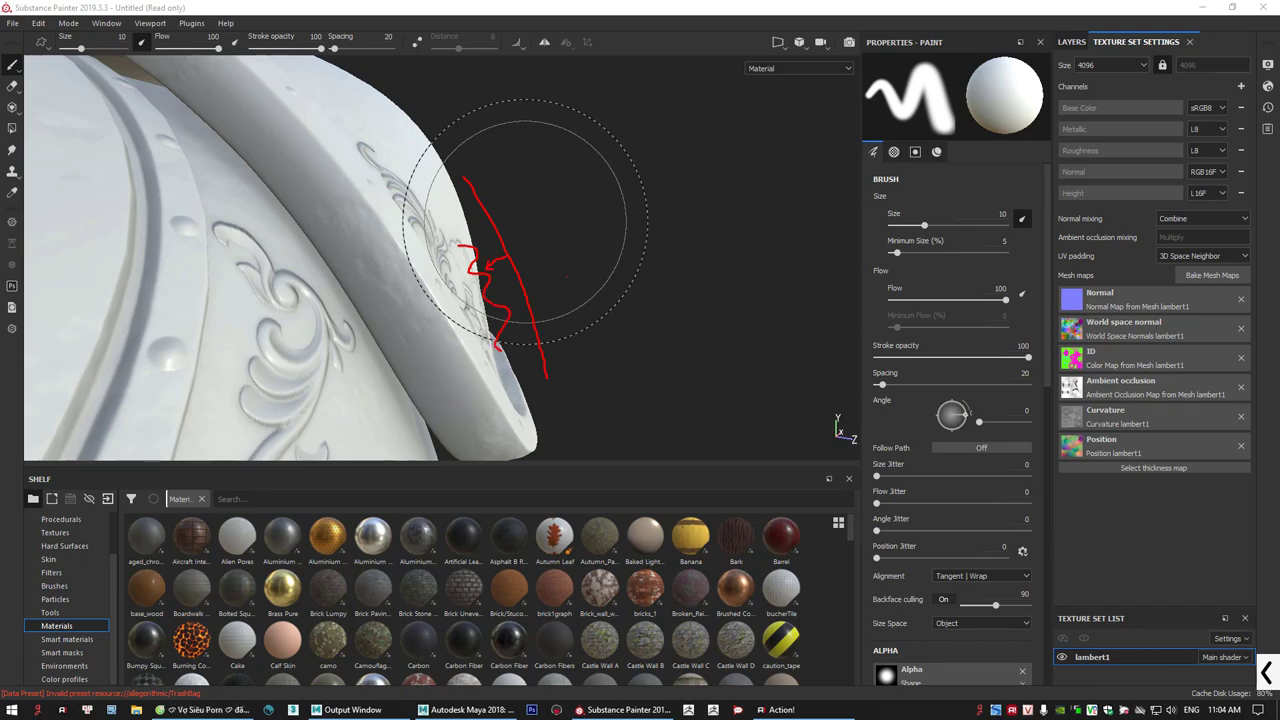
middle_click_drag(603, 295, 566, 191, "alt")
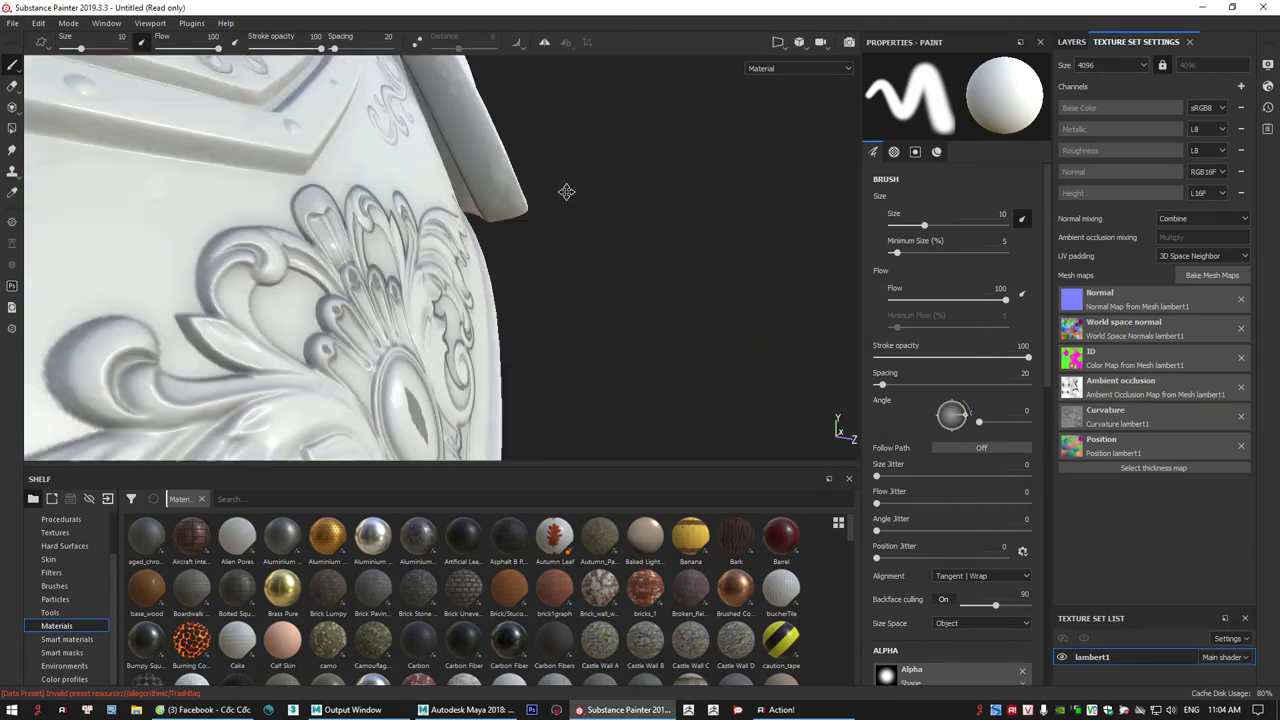
mouse_move(585, 260)
left_mouse_down("alt")
mouse_move(589, 246)
mouse_move(589, 257)
left_mouse_up("alt")
middle_click_drag(592, 253, 601, 271, "alt")
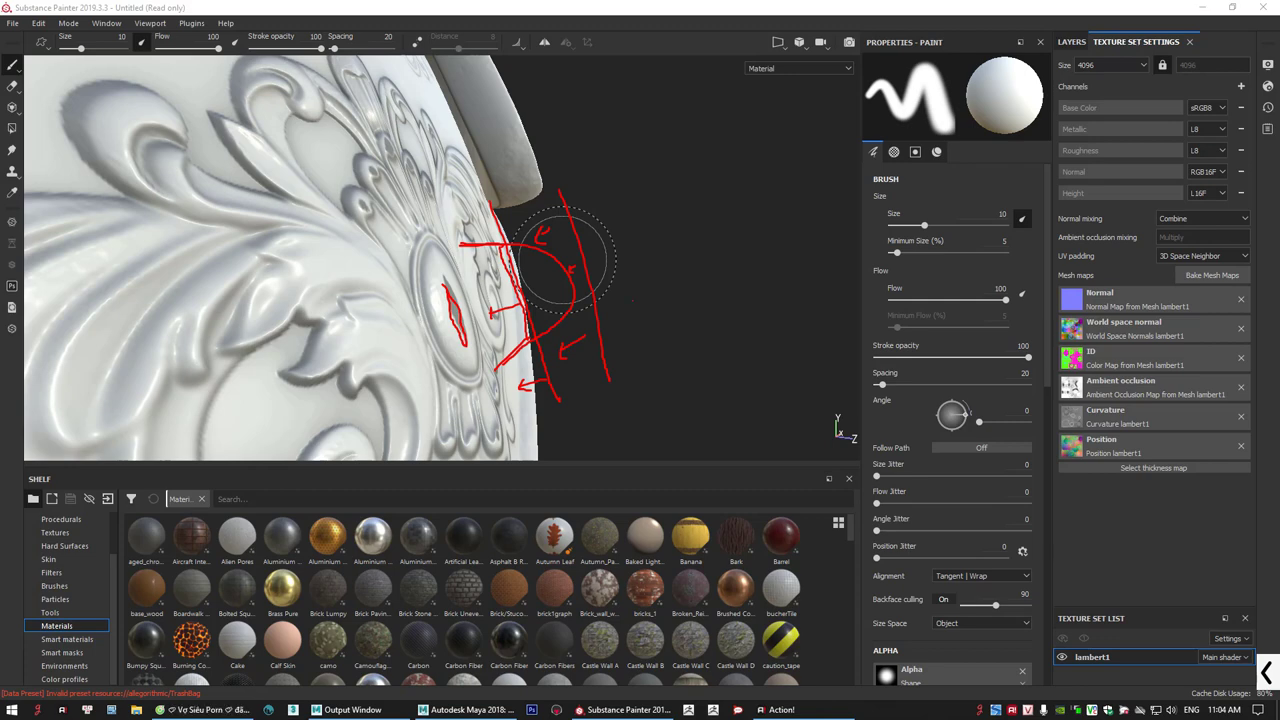
key("Escape")
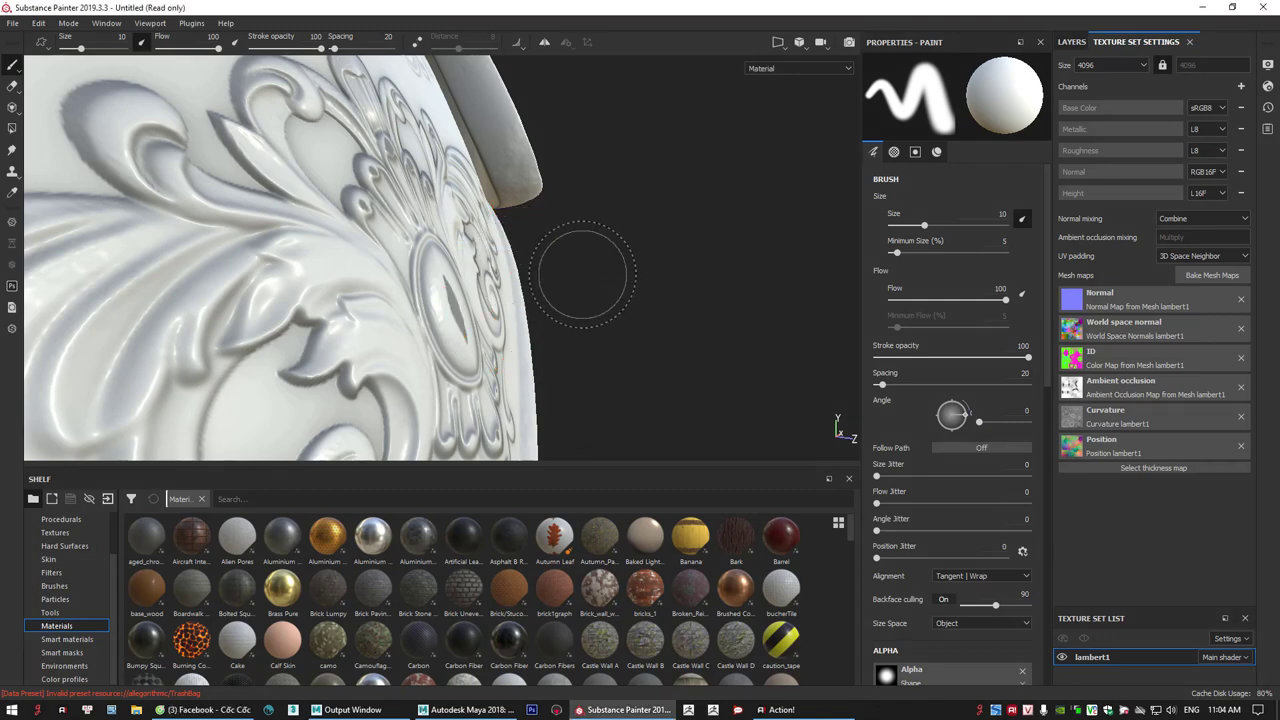
left_click_drag(517, 300, 367, 282, "alt")
scroll(357, 281, "down", 3)
left_click_drag(457, 275, 331, 300, "alt")
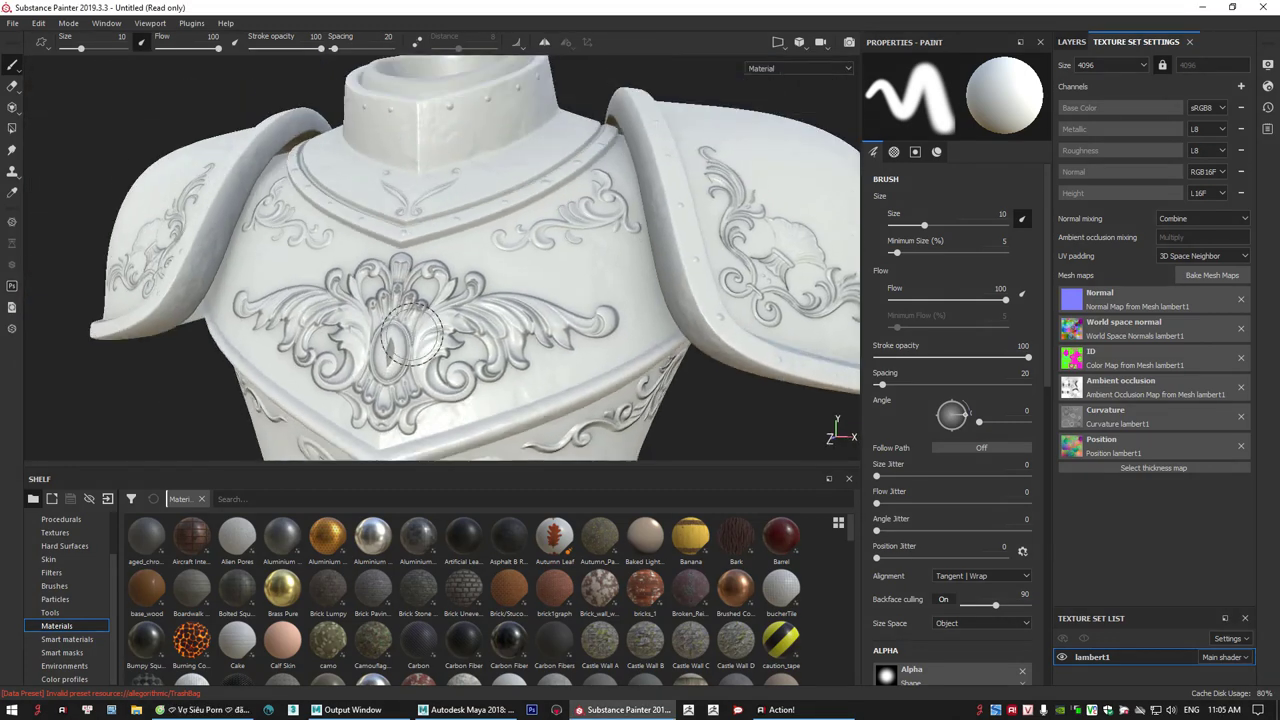
middle_click_drag(331, 300, 450, 267, "alt")
scroll(462, 328, "up", 1)
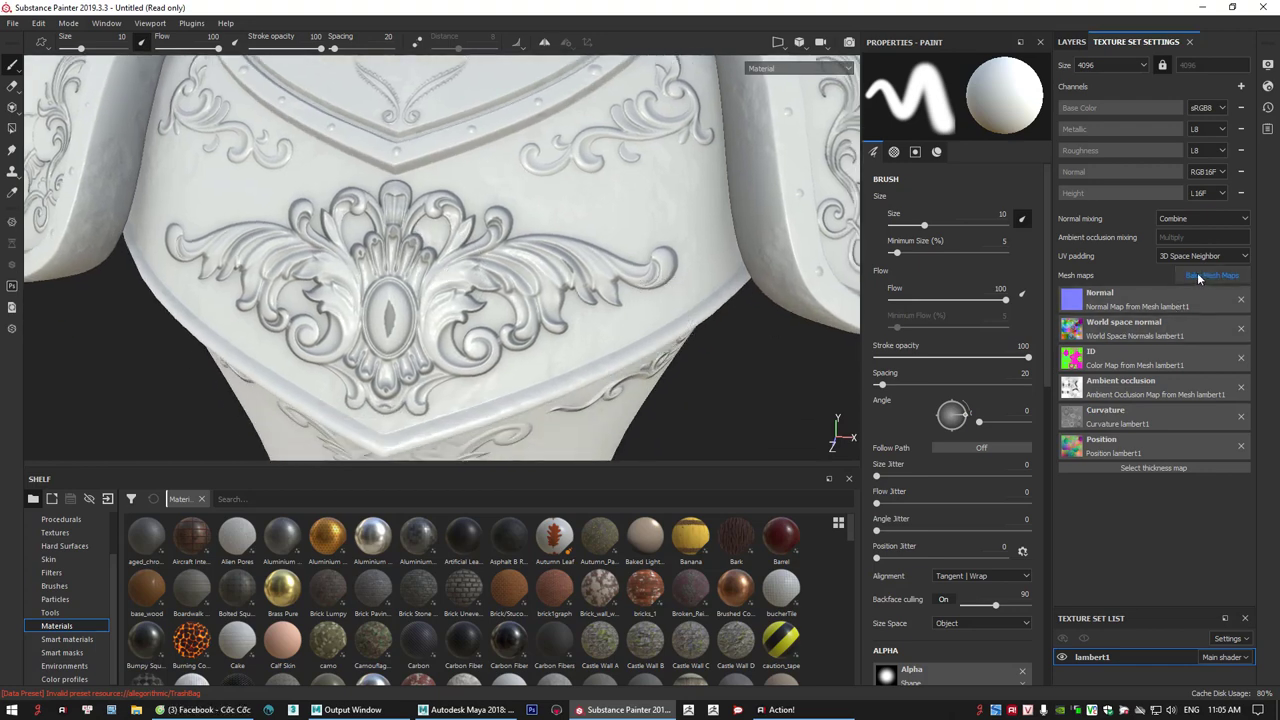
right_click_drag(777, 334, 650, 280, "alt")
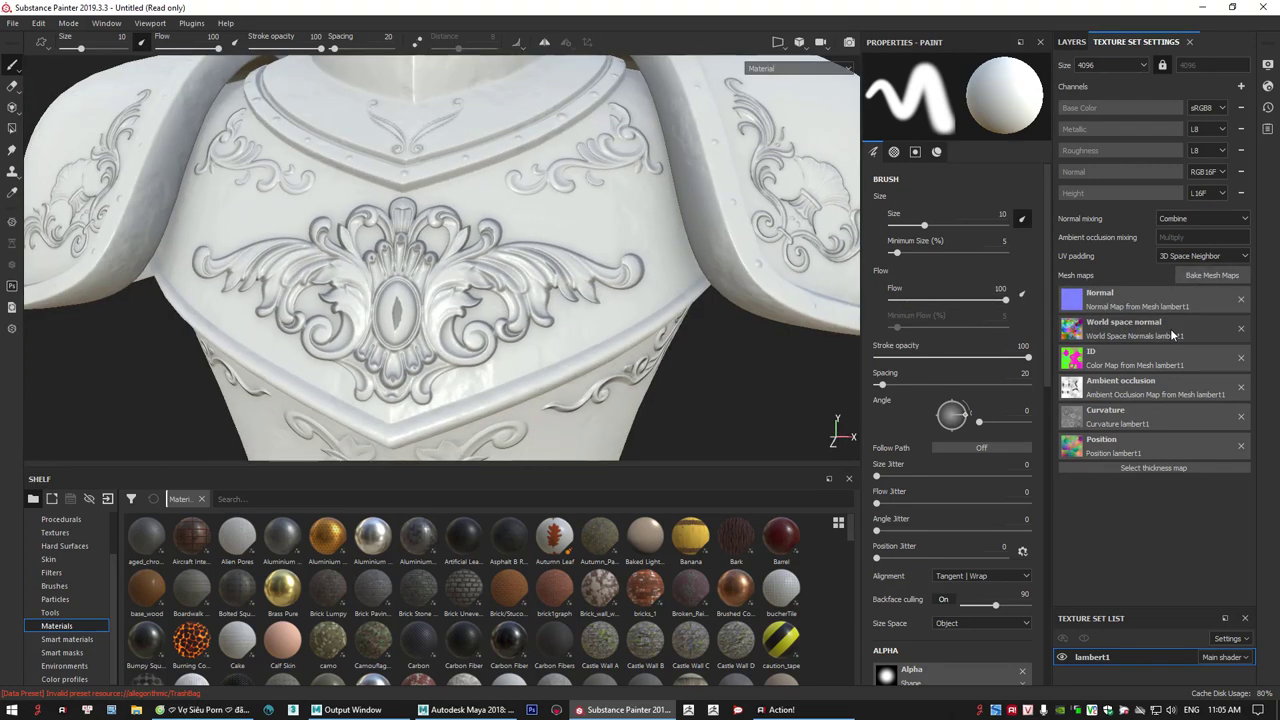
- Remove the world space normal, ID, ambient occlusion, curvature and position maps from the lambert1 texture set
left_click(1240, 332)
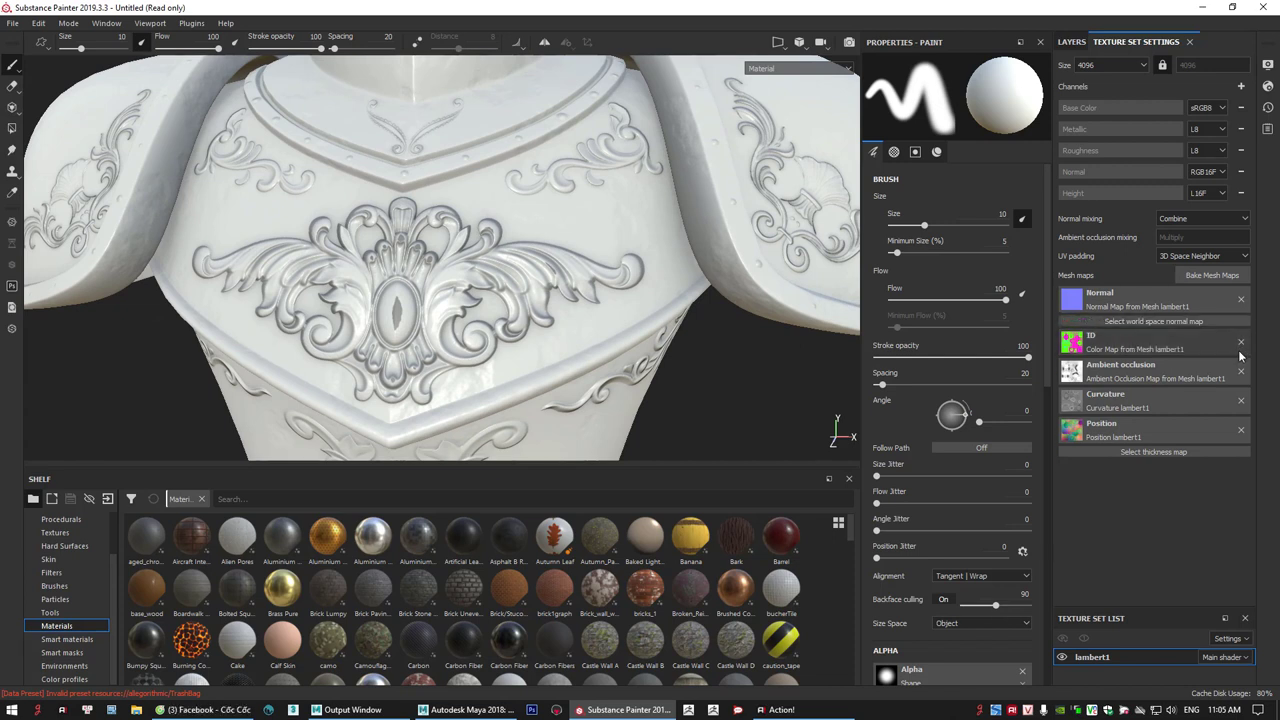
left_click(1241, 344)
left_click(1241, 356)
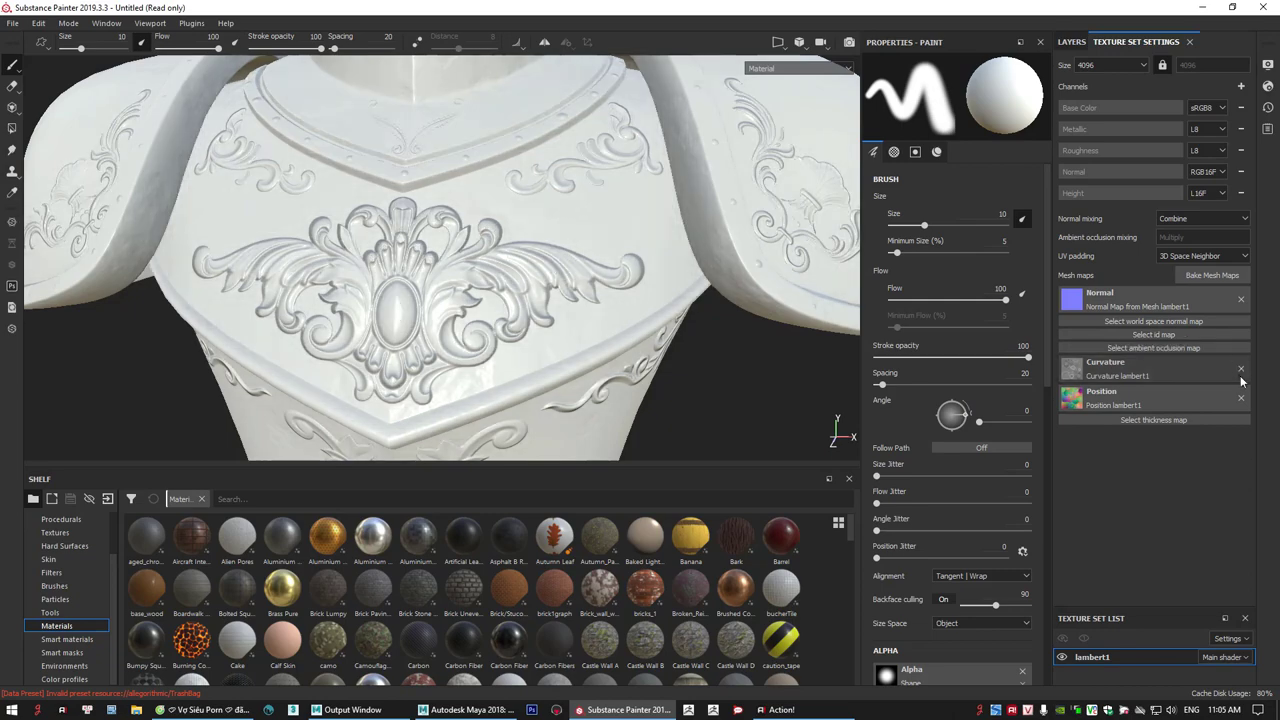
left_click(1241, 367)
left_click(1241, 380)
- Reopen the mesh map baking settings and select only Normal, excluding Ambient occlusion
left_click_drag(703, 317, 509, 291, "alt")
right_click_drag(509, 291, 569, 300, "alt")
mouse_move(569, 300)
left_mouse_down("alt")
mouse_move(604, 340)
mouse_move(526, 331)
mouse_move(537, 323)
mouse_move(537, 386)
mouse_move(487, 298)
mouse_move(471, 314)
mouse_move(509, 280)
mouse_move(473, 331)
mouse_move(466, 294)
mouse_move(431, 297)
mouse_move(572, 296)
mouse_move(430, 300)
left_mouse_up("alt")
left_click(1211, 275)
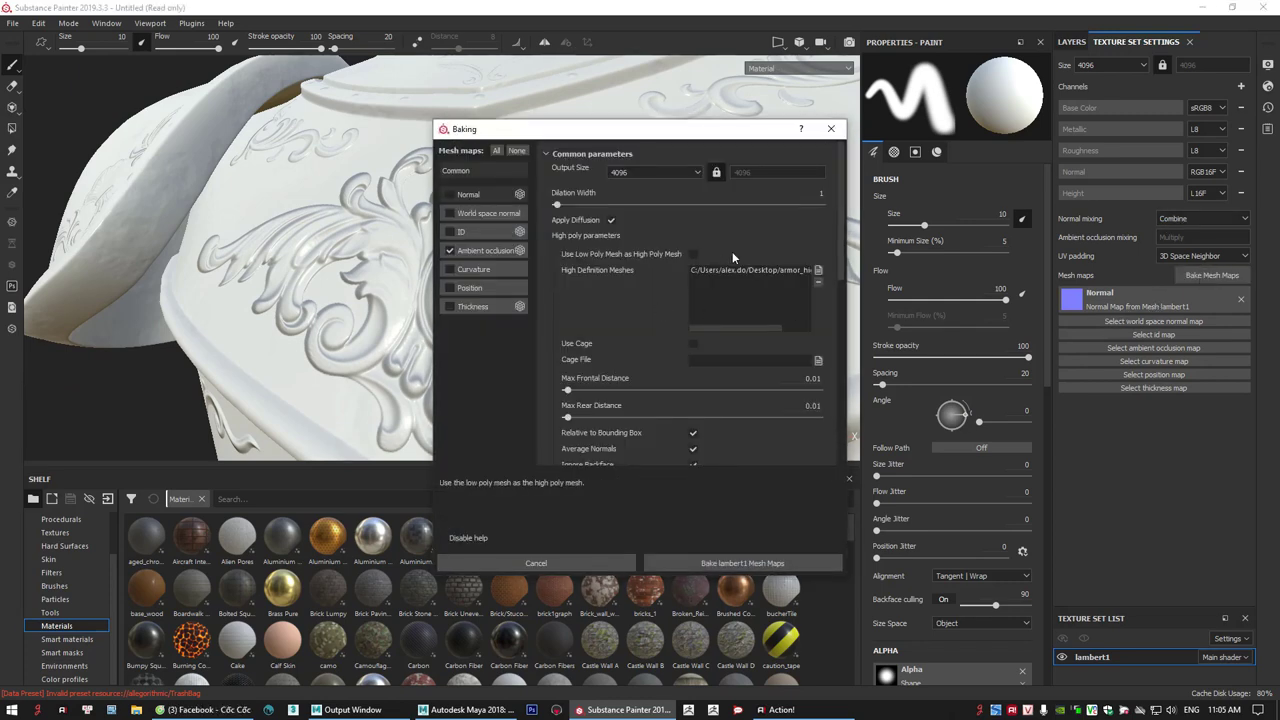
left_click(449, 194)
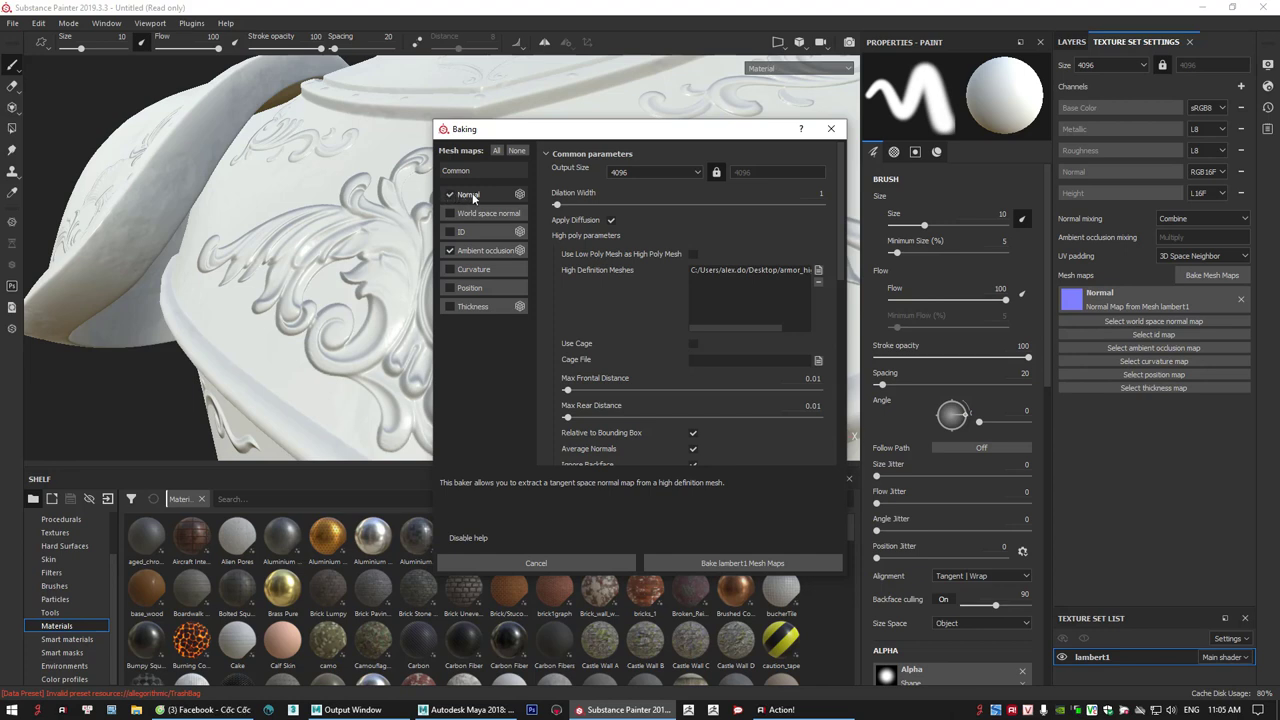
left_click(449, 250)
left_click(469, 195)
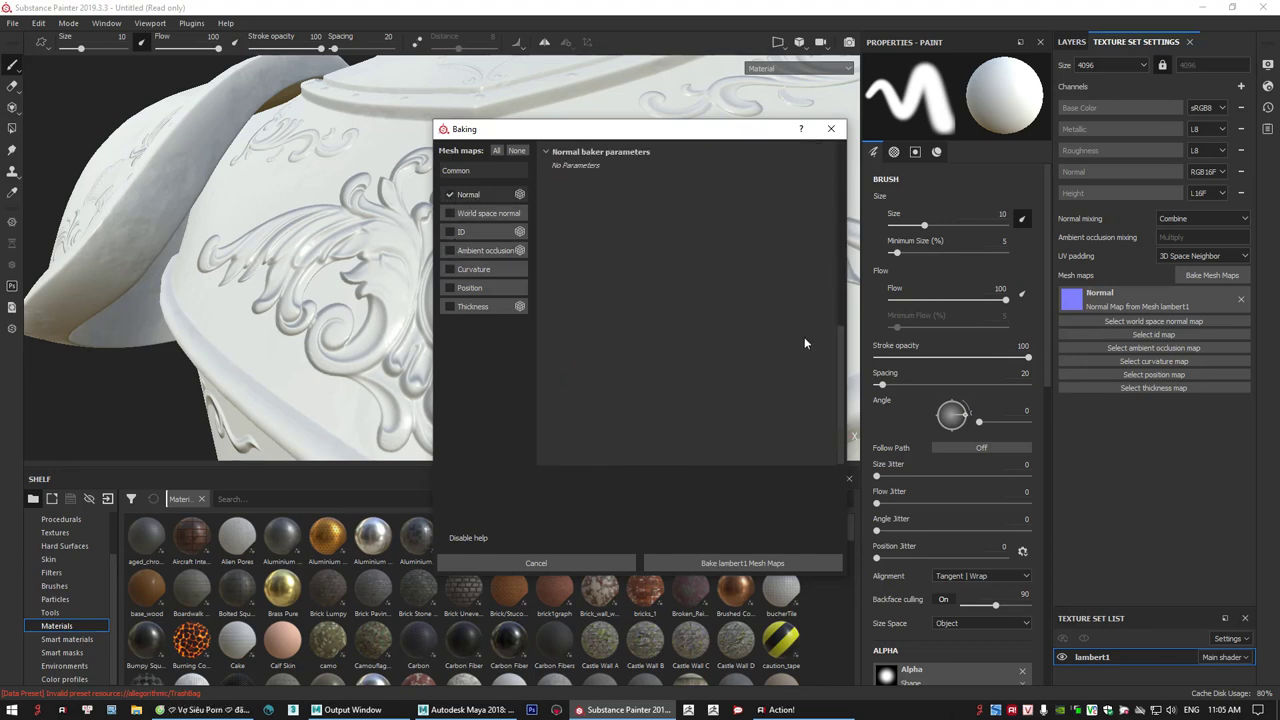
- Set both the Max Frontal Distance and the Max Rear Distance of the high poly parameters to 0.02
left_click_drag(837, 388, 841, 259)
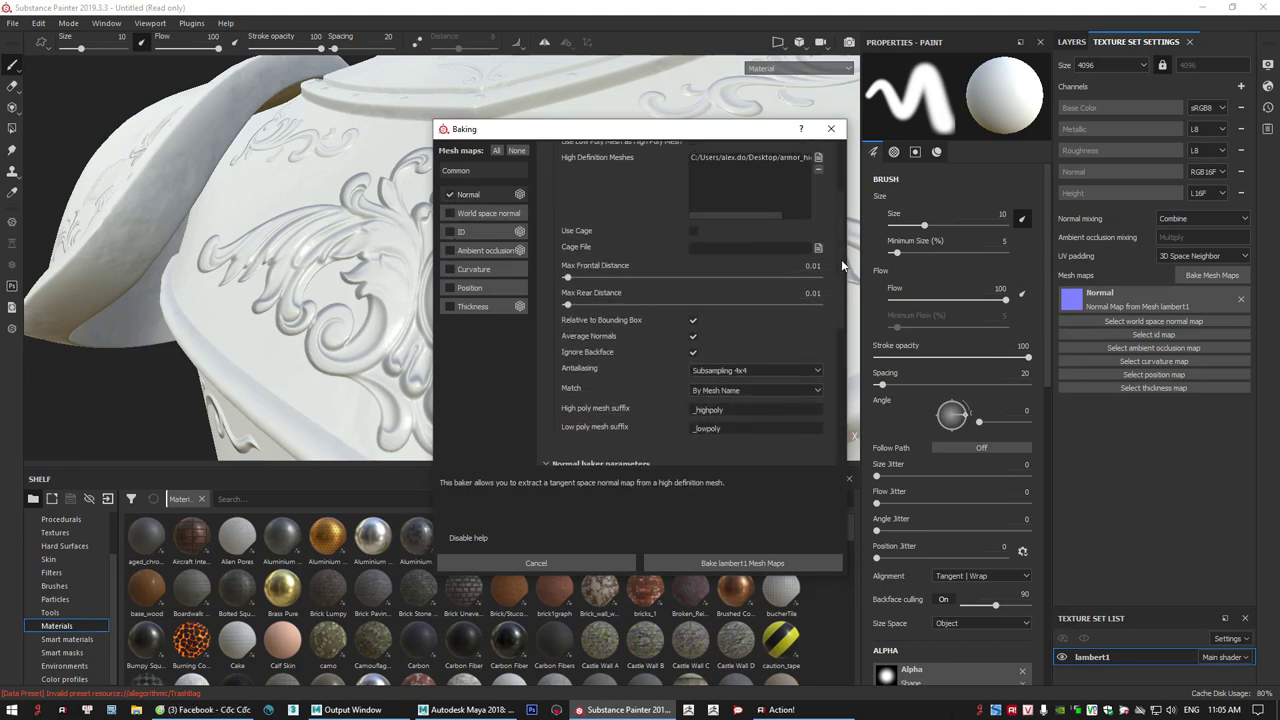
mouse_move(615, 295)
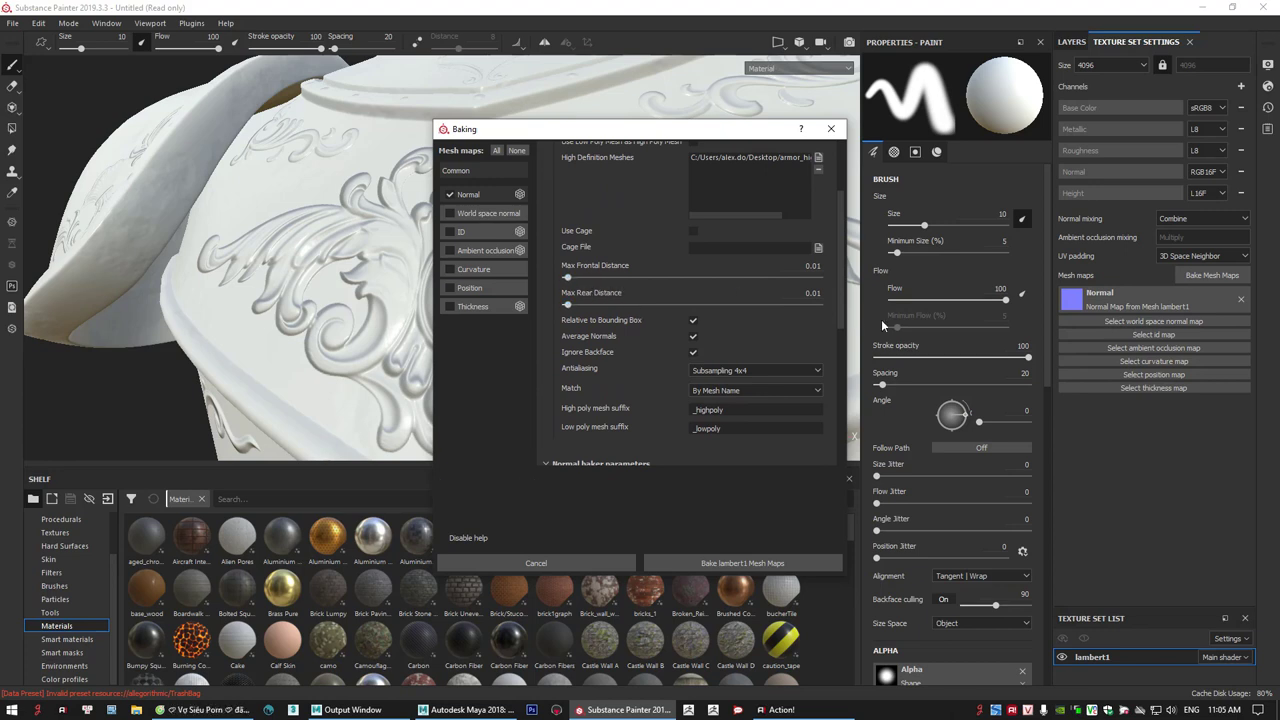
left_click_drag(840, 327, 838, 296)
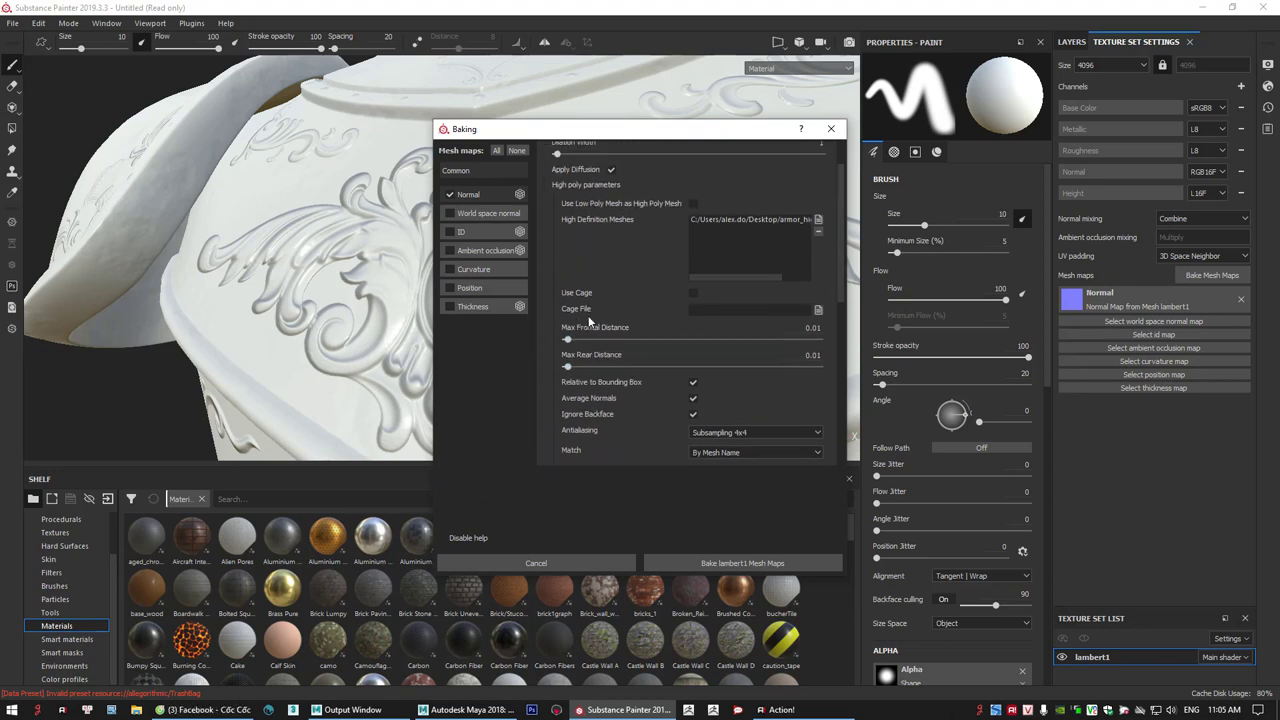
mouse_move(573, 316)
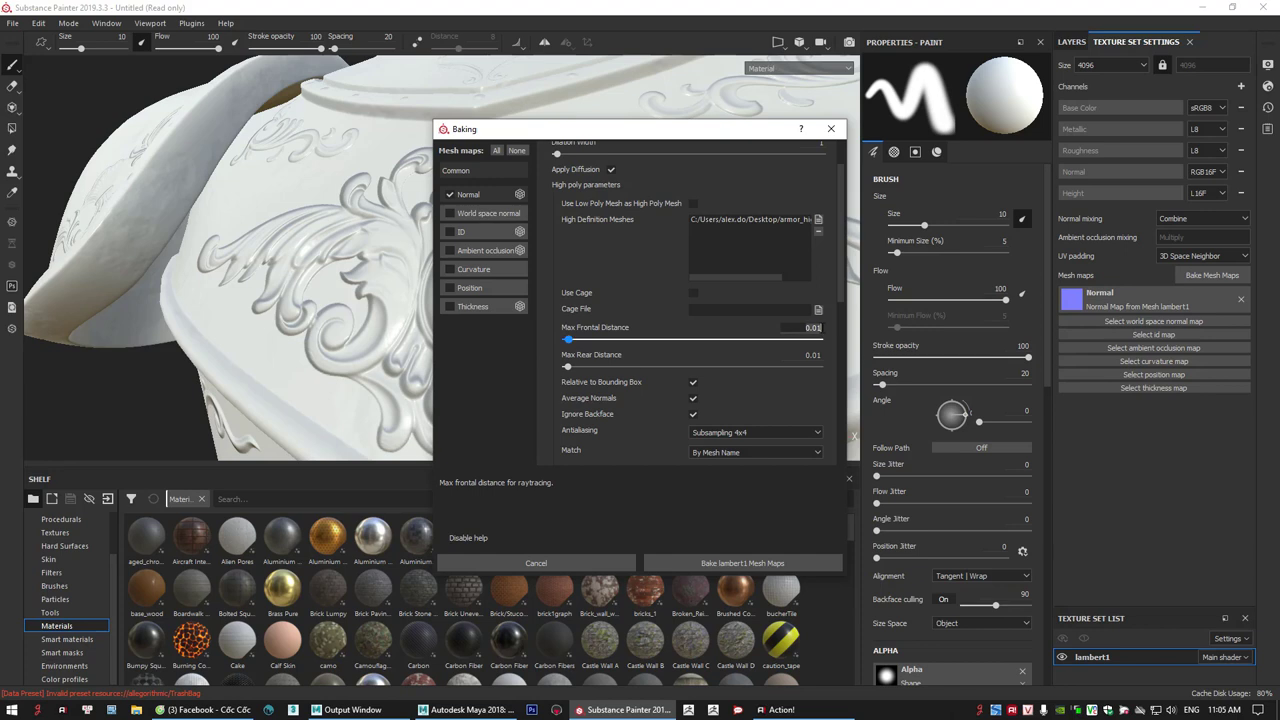
key("BackSpace")
type("2")
key("Return")
left_click(822, 356)
key("BackSpace")
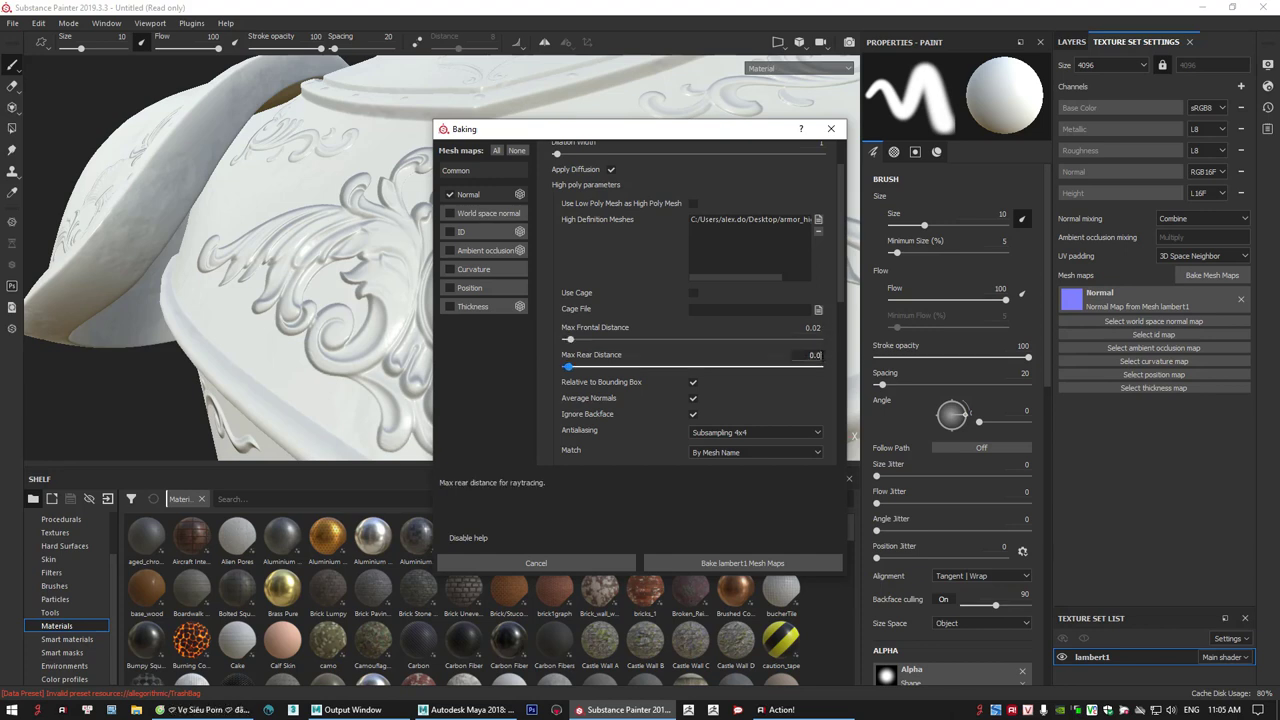
type("2")
key("Return")
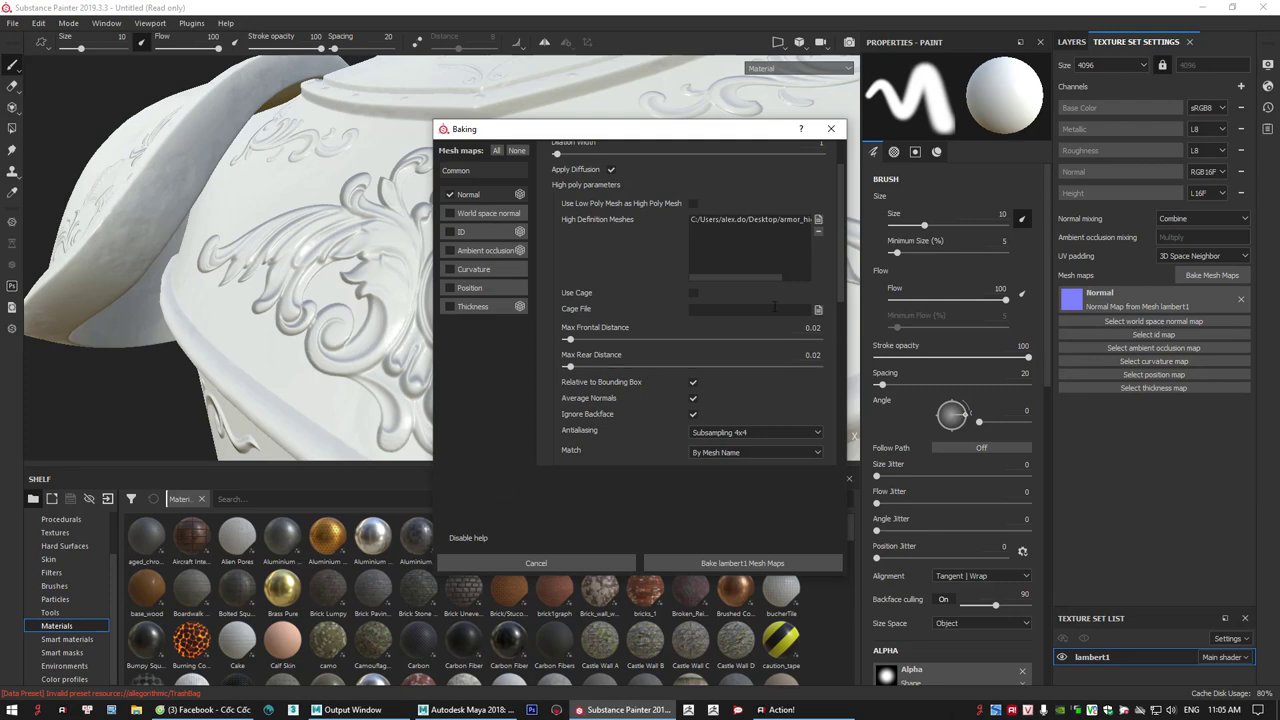
- Rebake the normal map for lambert1 and close the baking report
left_click(735, 564)
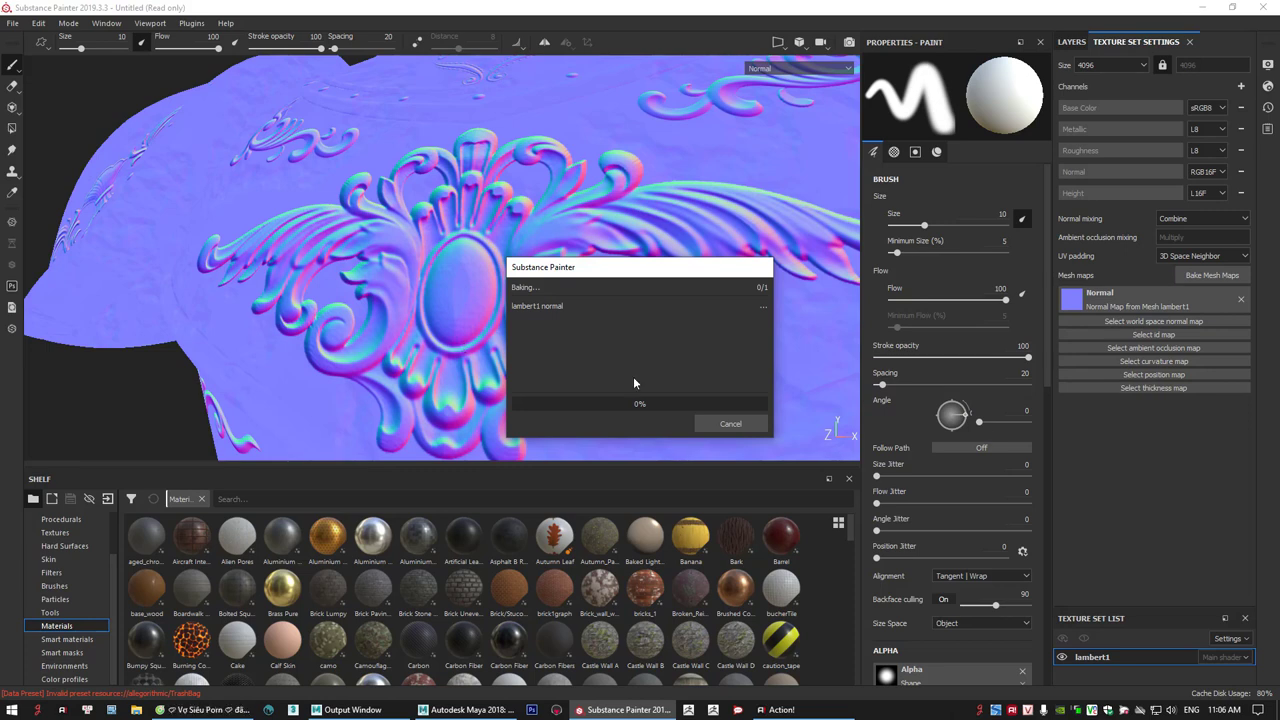
key("alt+Tab")
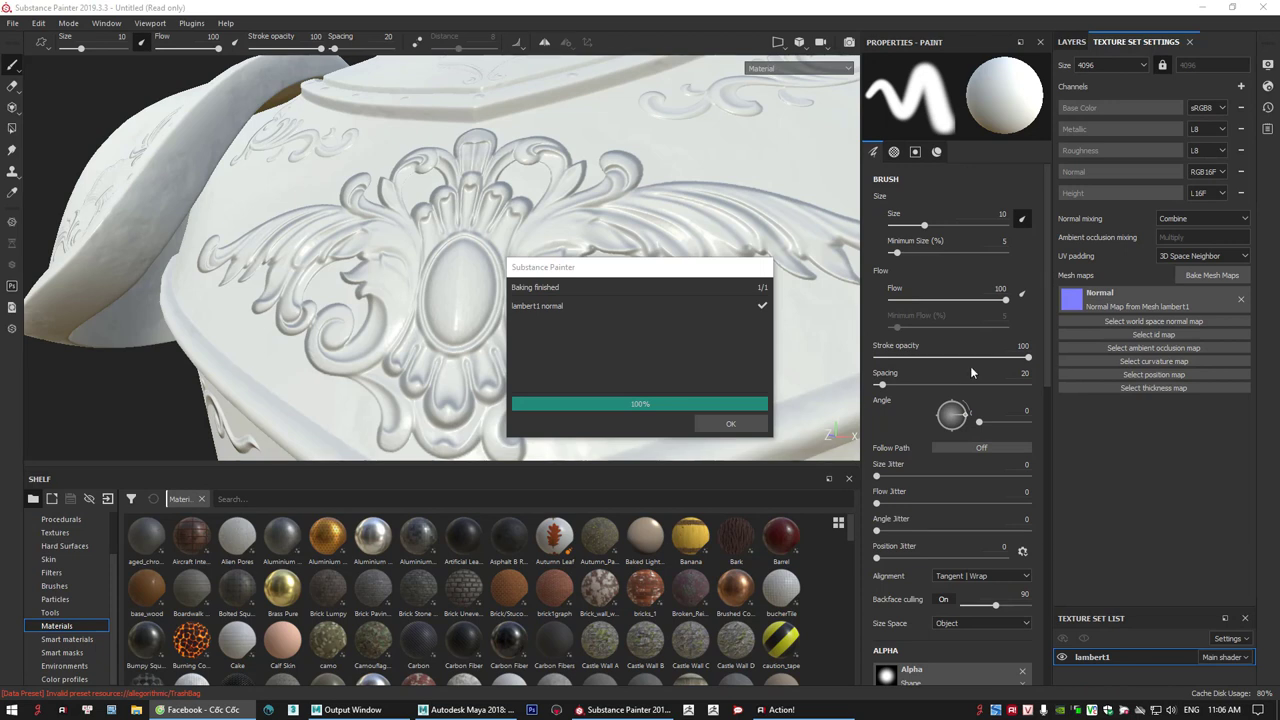
left_click(713, 429)
- Inspect the rebaked normal detail on the chest ornament and its central gem, up close and from the front
left_click_drag(614, 386, 514, 337, "alt")
right_click_drag(514, 337, 750, 350, "alt")
left_click_drag(750, 350, 707, 338, "alt")
right_click_drag(707, 338, 617, 331, "alt")
left_click_drag(617, 331, 646, 351, "alt")
right_click_drag(646, 351, 619, 283, "alt")
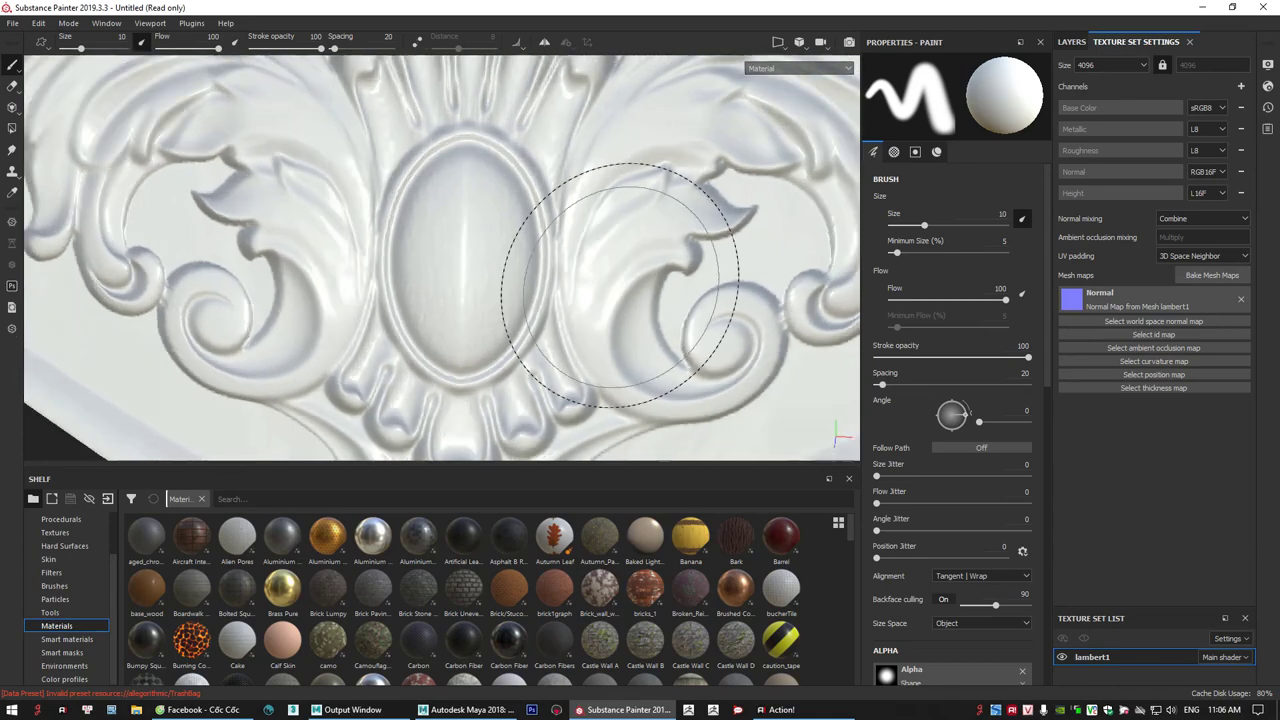
middle_click_drag(636, 217, 648, 302, "alt")
right_click_drag(648, 303, 486, 266, "alt")
middle_click_drag(486, 266, 483, 325, "alt")
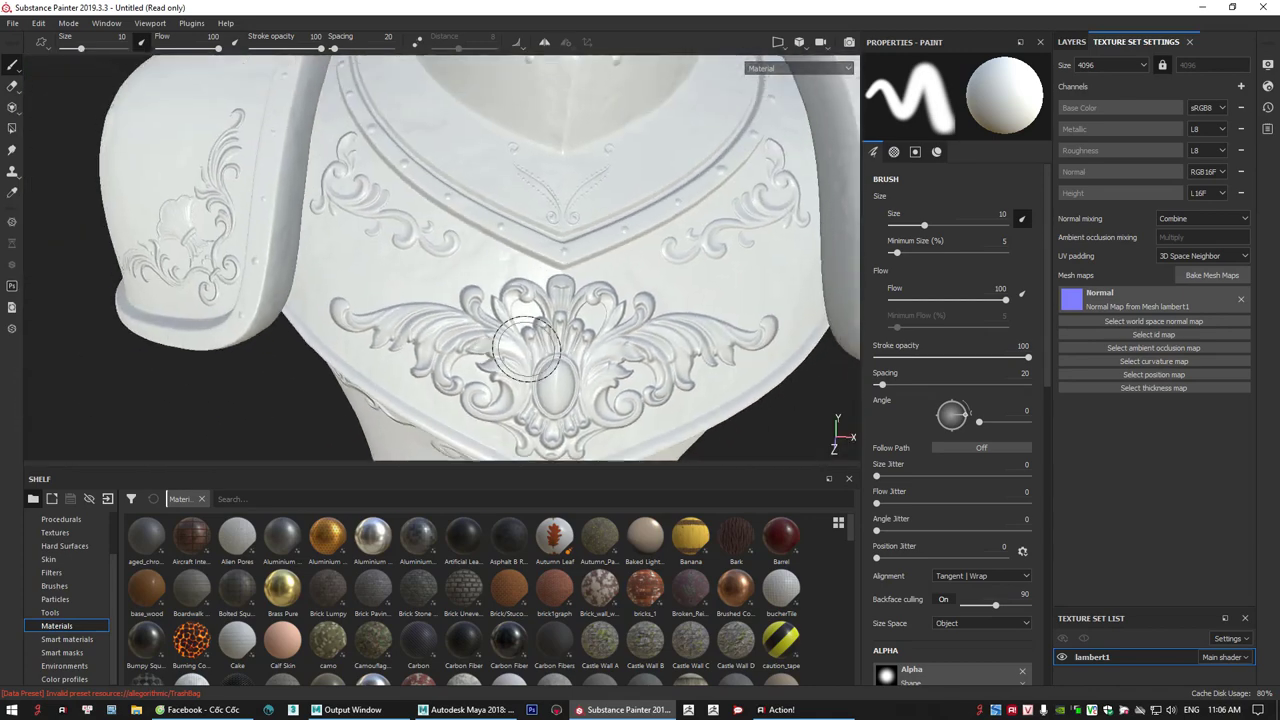
left_click_drag(483, 325, 620, 290, "alt")
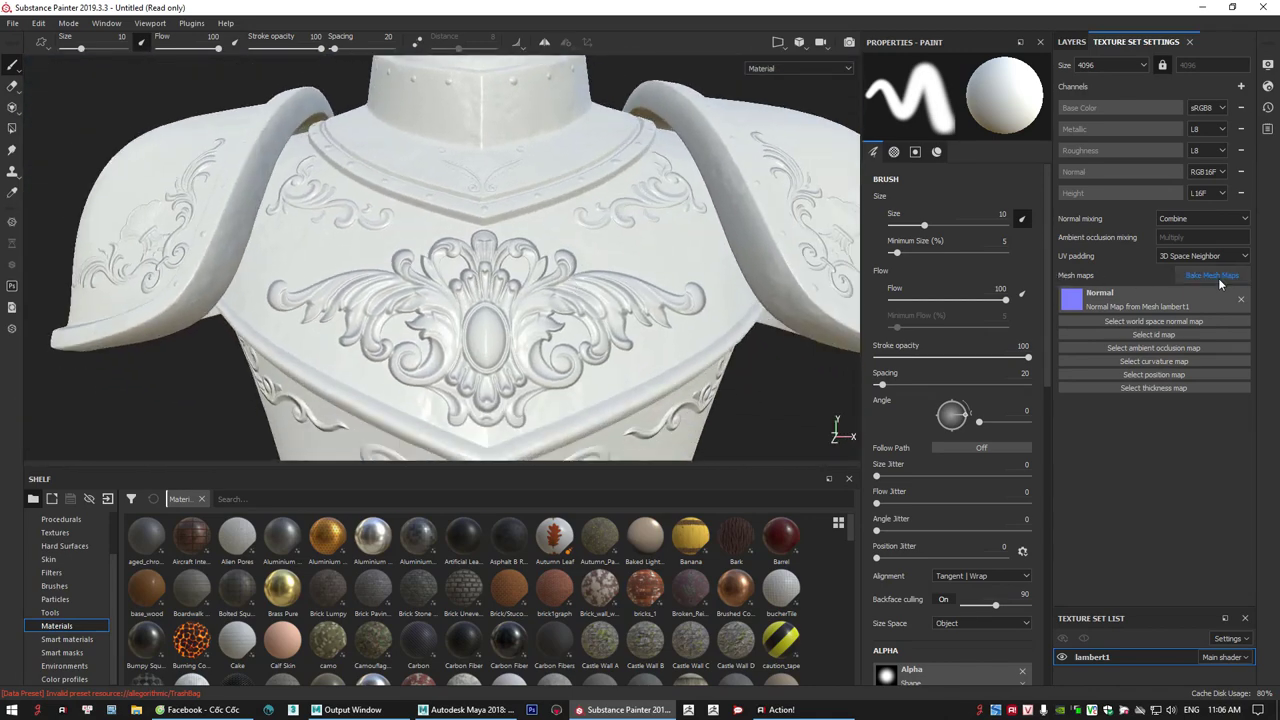
- Reopen the mesh map baking settings, replace Normal with Ambient occlusion, and show the ambient occlusion baker parameters
left_click(1212, 275)
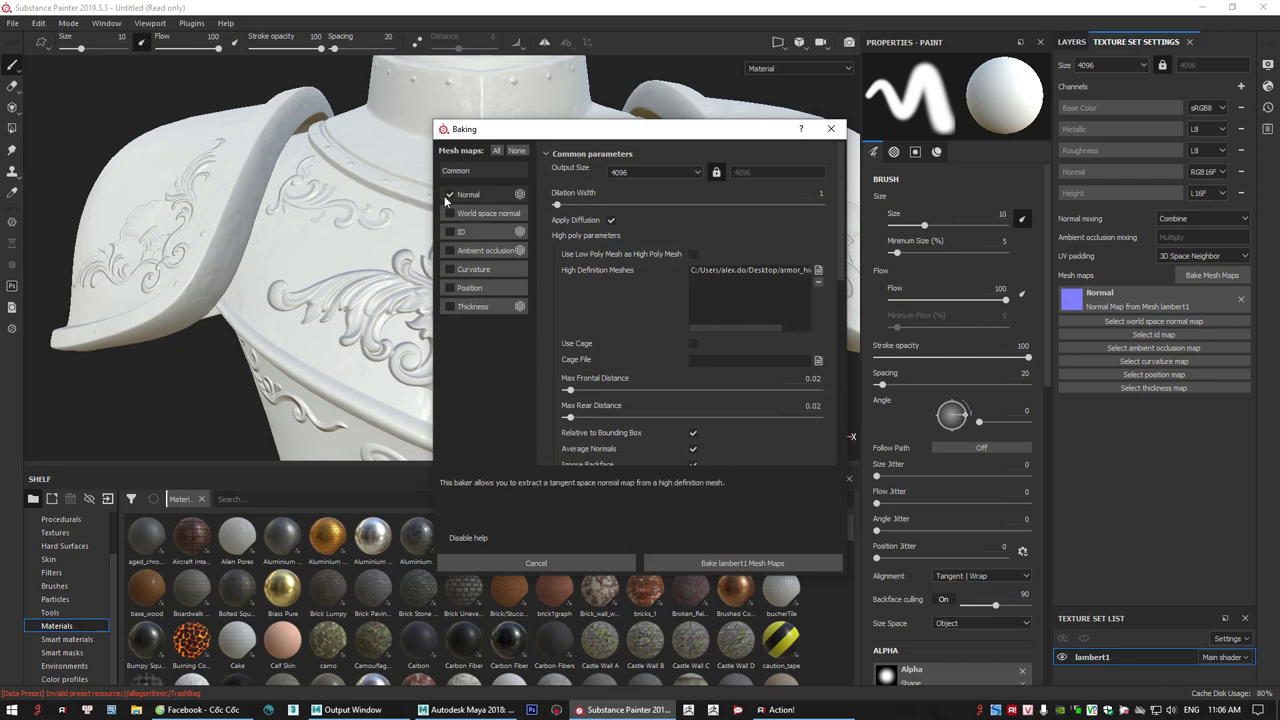
left_click(450, 195)
left_click(450, 251)
left_click(485, 250)
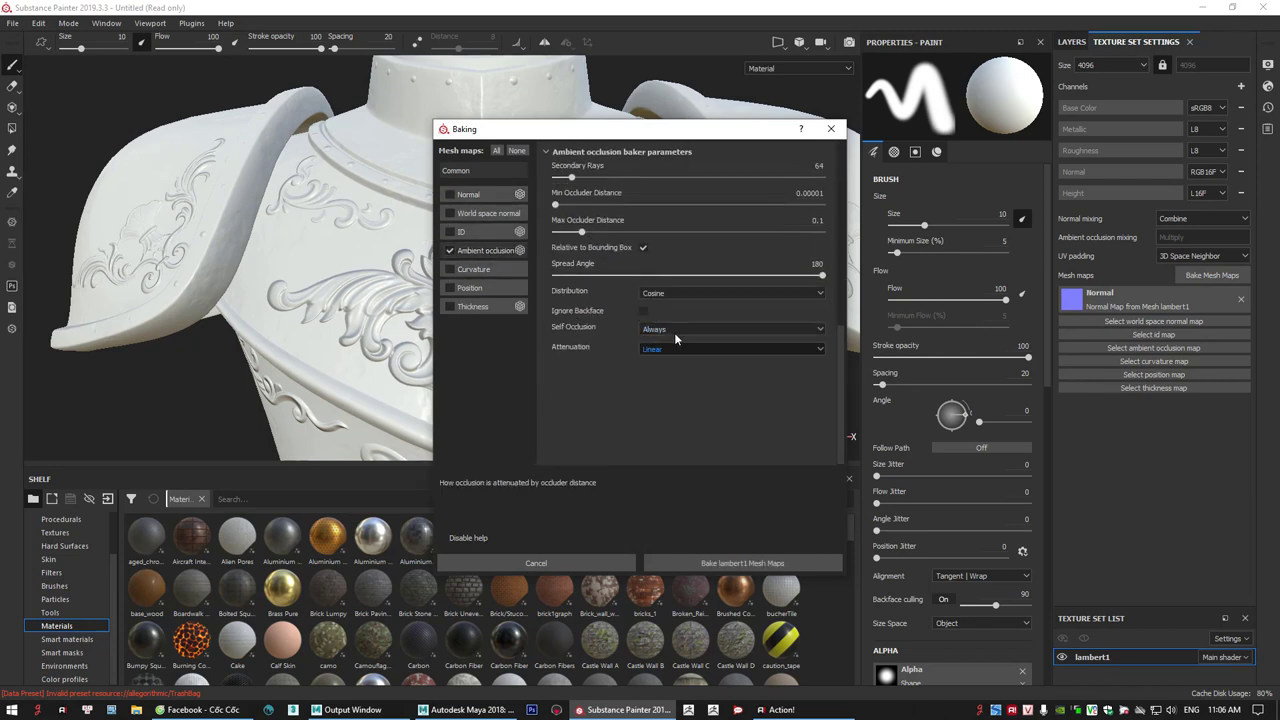
- Bake the ambient occlusion map for lambert1, close the baking report, and check the shading on the chest ornament
left_click(709, 560)
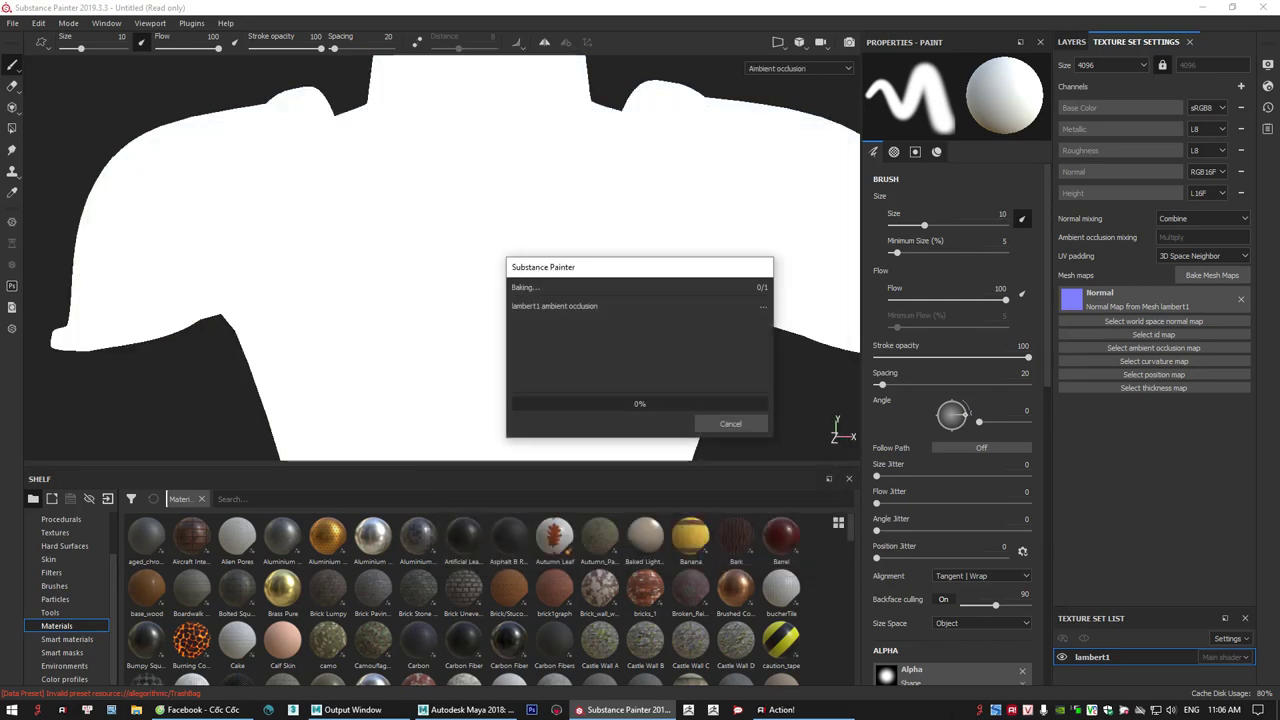
key("alt+Tab")
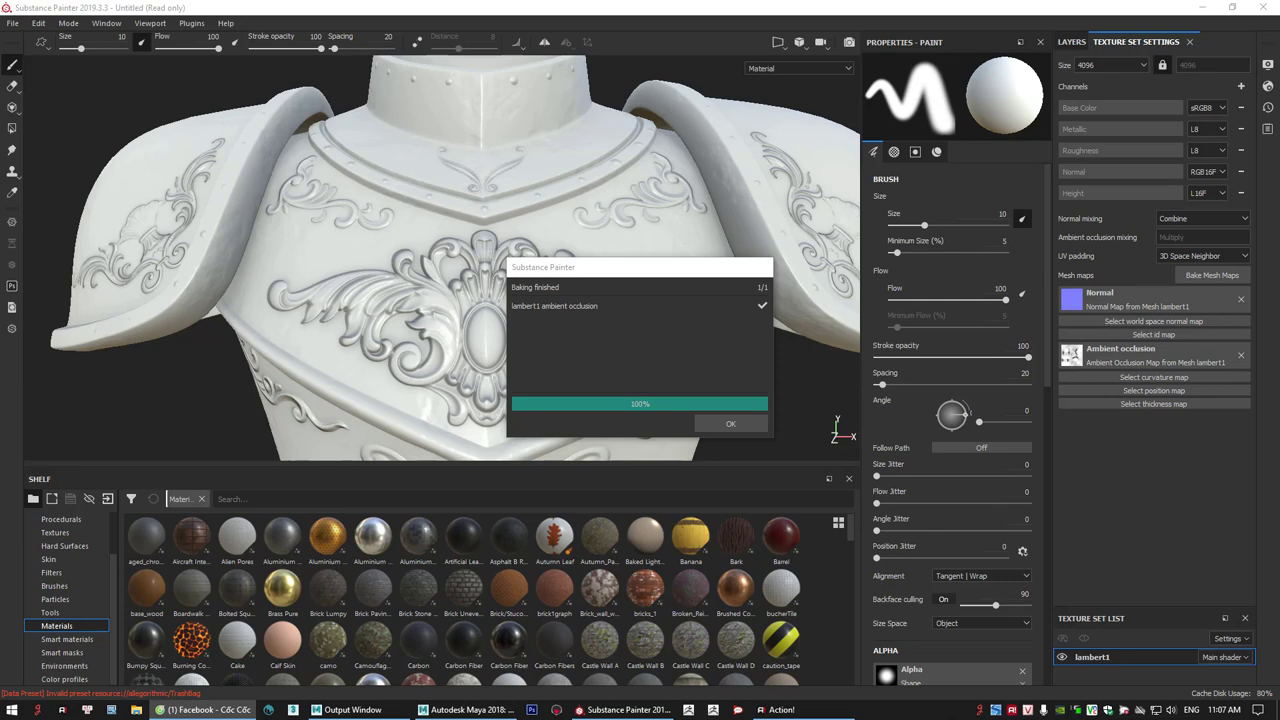
left_click(730, 423)
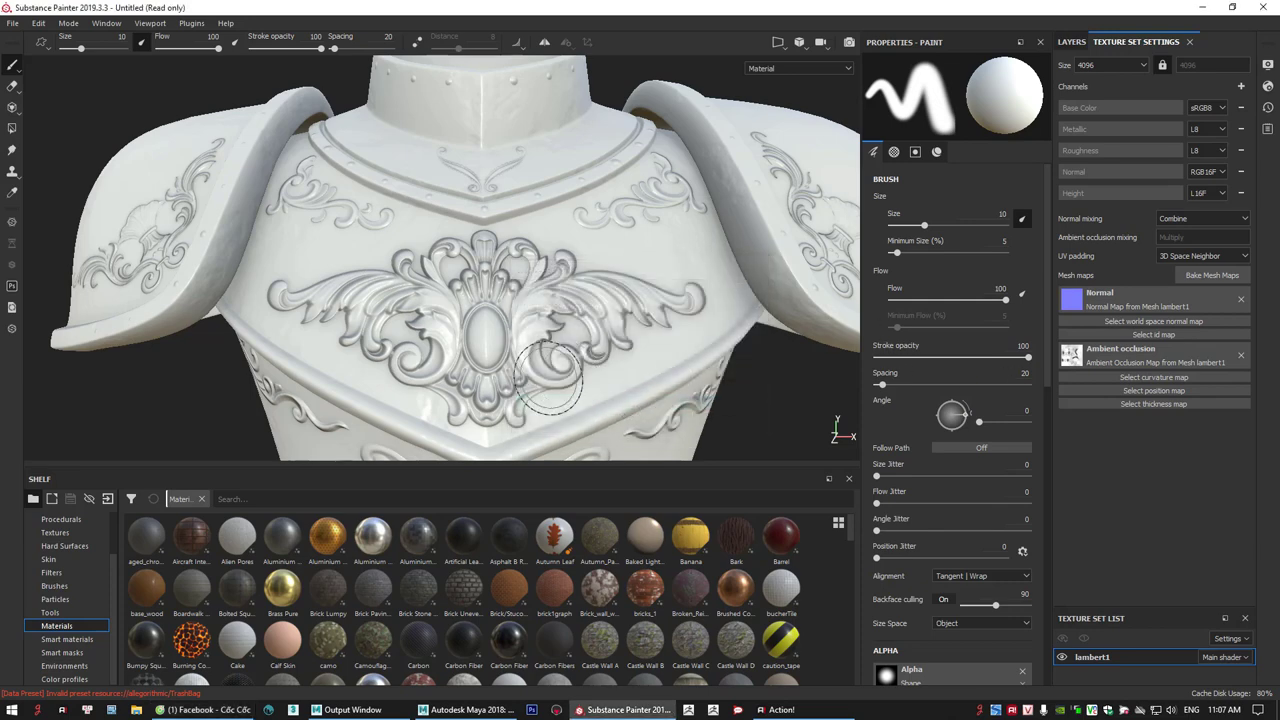
scroll(540, 350, "up", 5)
mouse_move(467, 281)
left_mouse_down("alt")
mouse_move(334, 337)
mouse_move(489, 289)
mouse_move(430, 330)
mouse_move(468, 298)
mouse_move(590, 300)
left_mouse_up("alt")
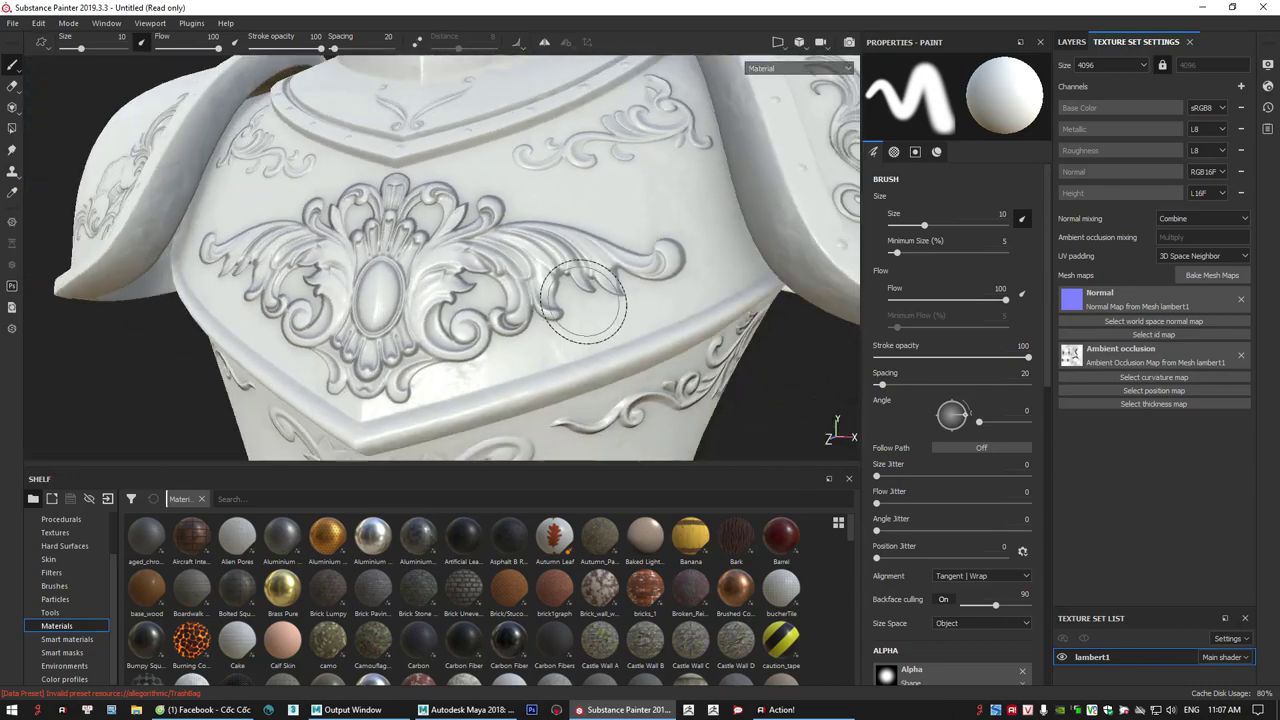
- Bake only the World space normal, ID, Curvature and Position maps for lambert1 and close the baking report
left_click(1212, 276)
left_click(516, 152)
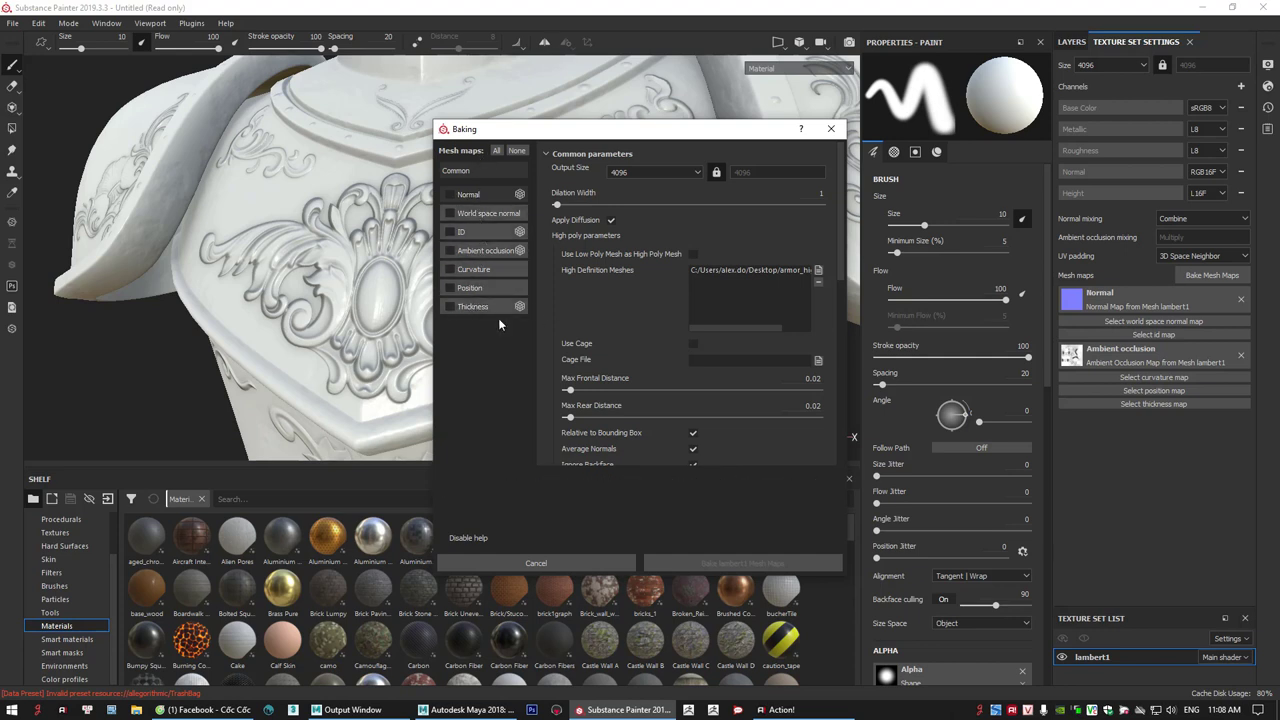
left_click(450, 214)
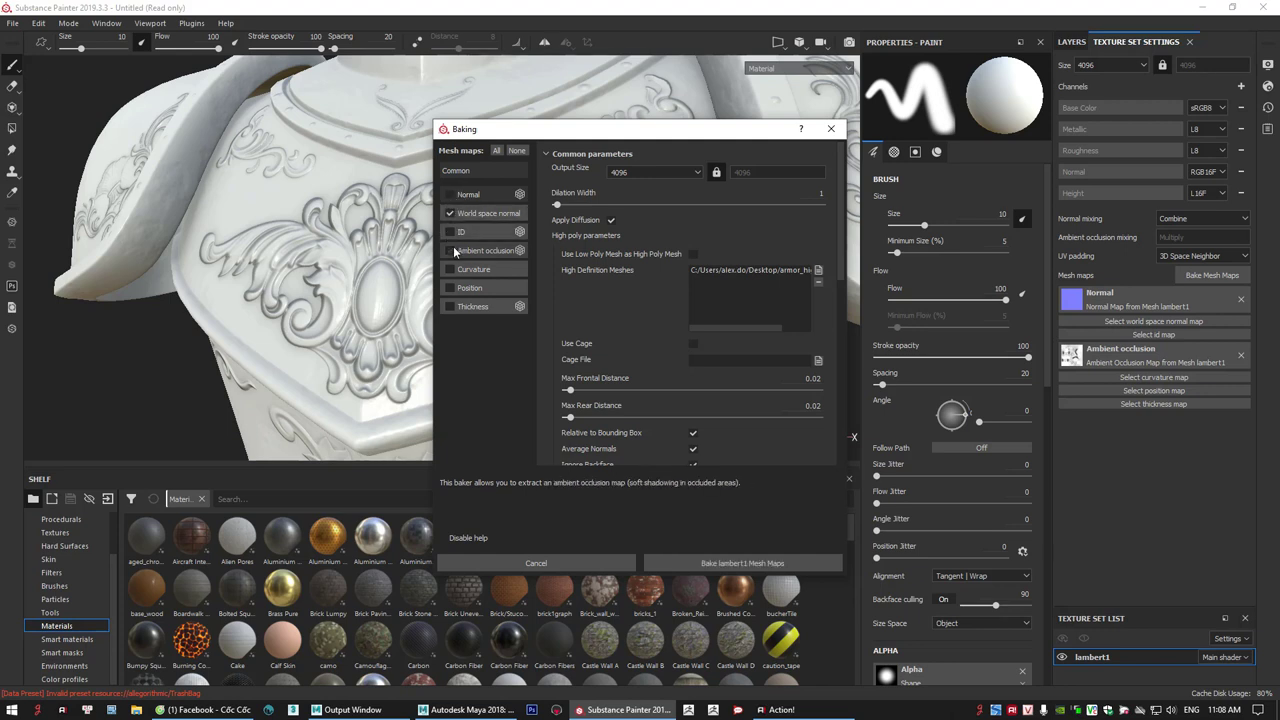
left_click(449, 231)
left_click(450, 269)
left_click(450, 288)
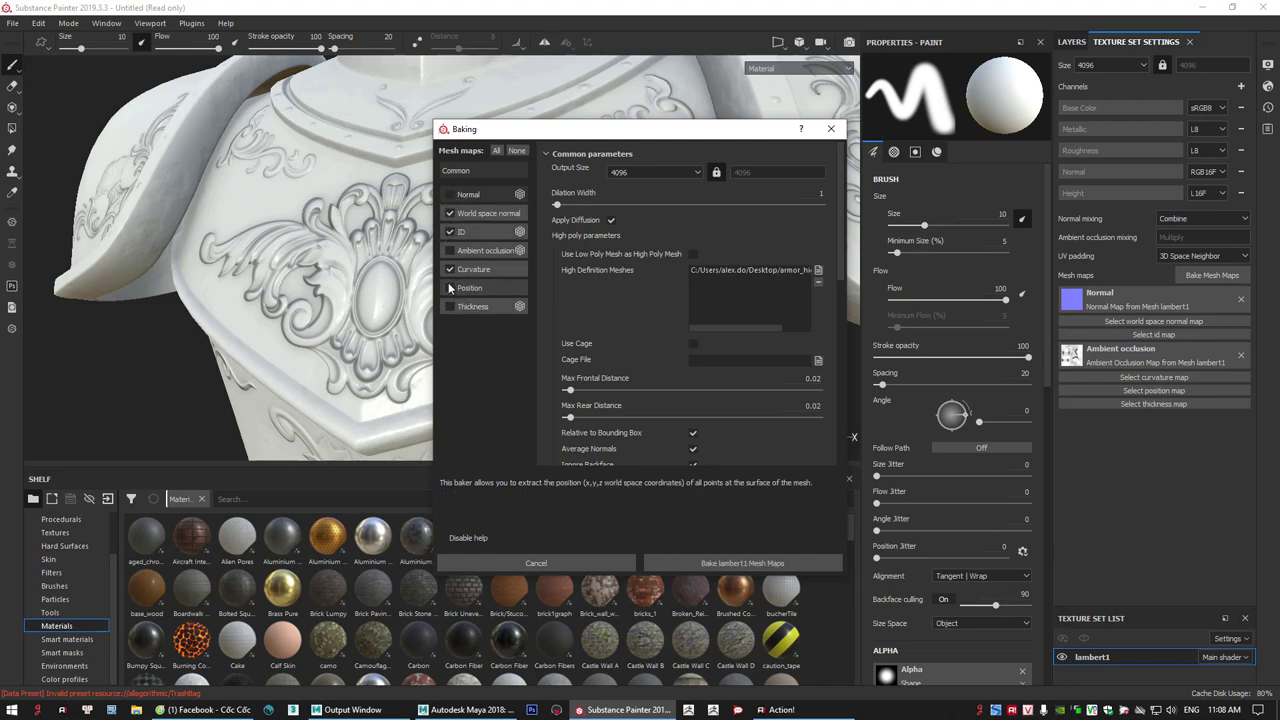
left_click(718, 564)
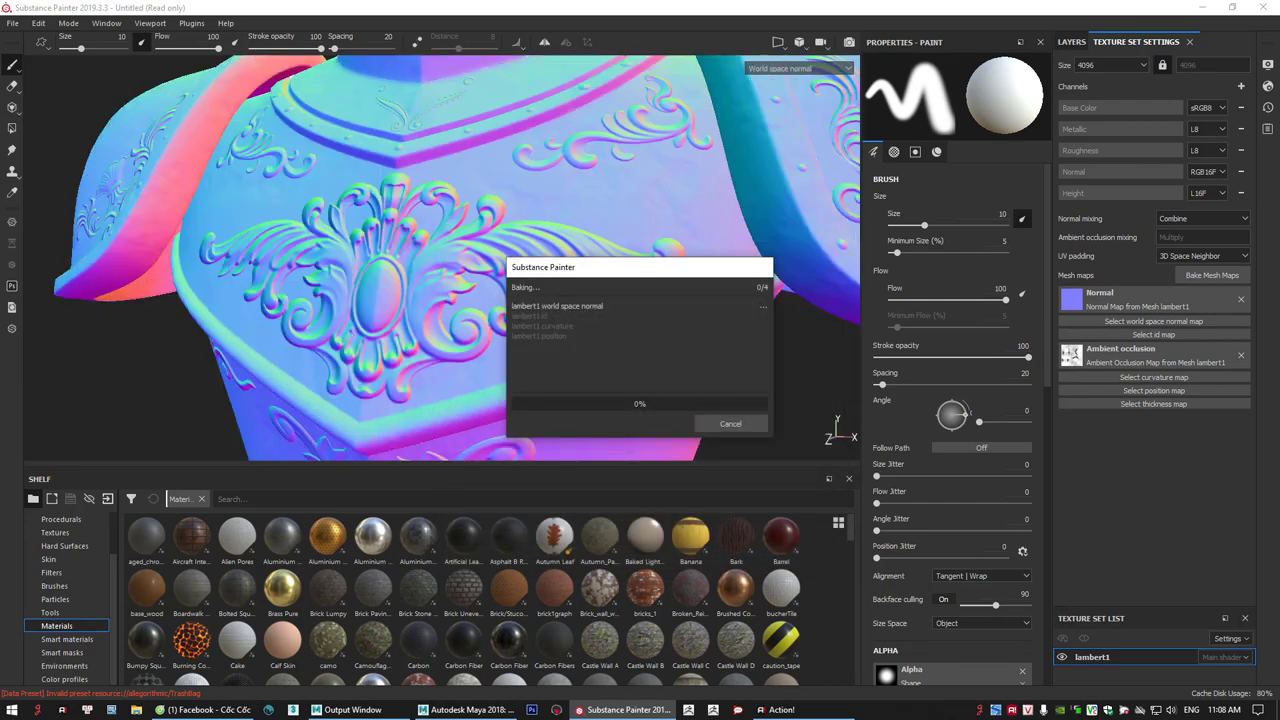
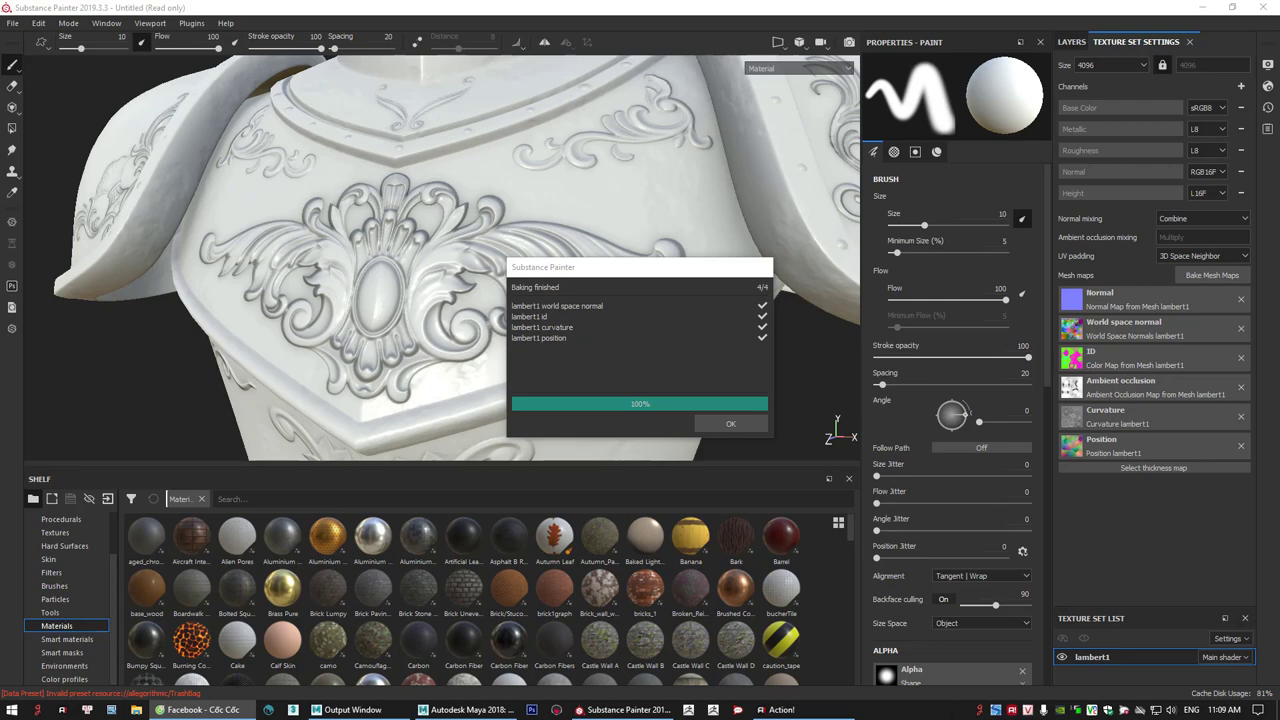
left_click(742, 423)
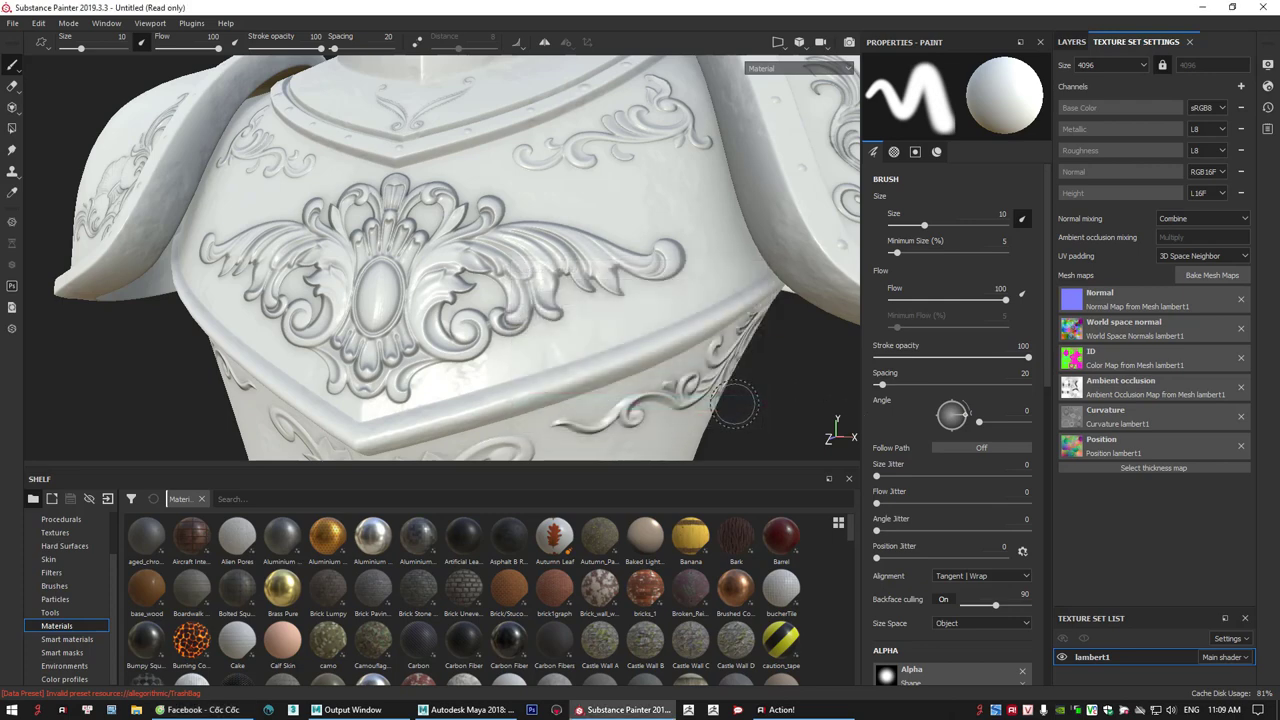
- Inspect the baked armor from the back, the front and the shoulders under different lighting directions
right_click_drag(703, 332, 450, 322, "alt")
left_click_drag(450, 322, 260, 305, "alt")
middle_click_drag(260, 305, 495, 305, "alt")
right_click_drag(495, 305, 449, 319, "alt")
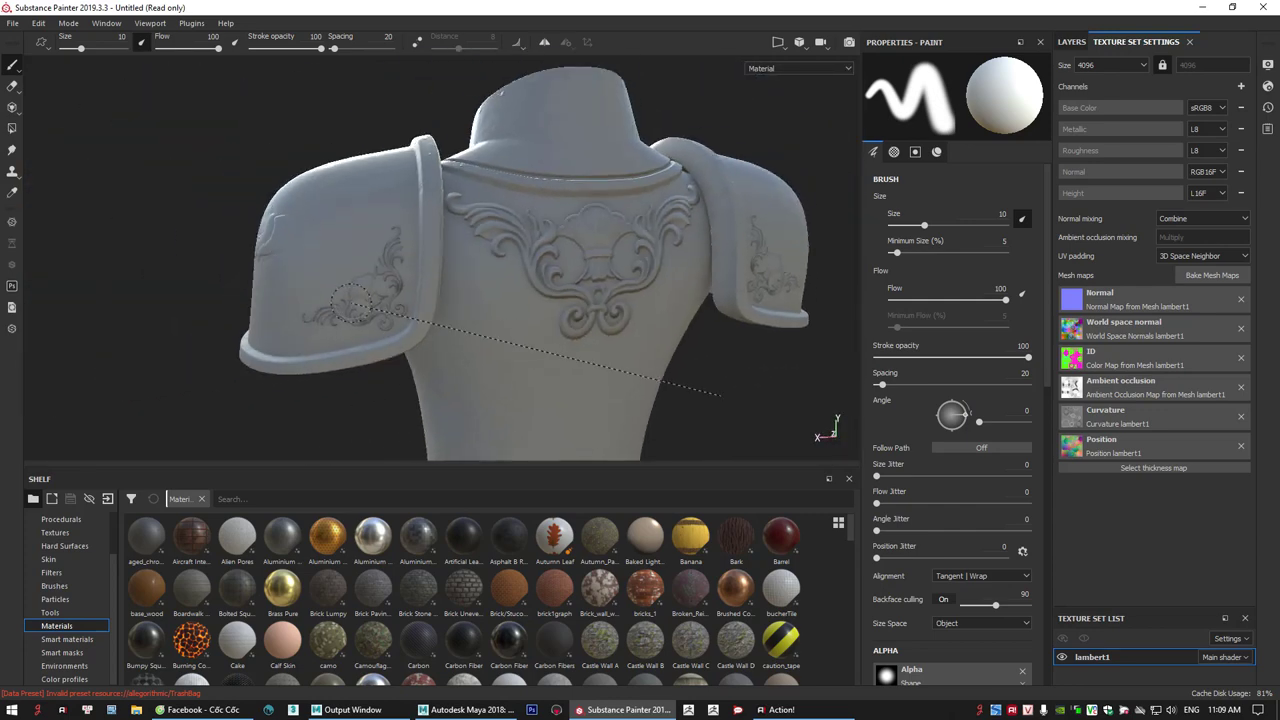
right_click_drag(361, 319, 428, 326, "shift")
right_click_drag(566, 340, 400, 346, "alt")
left_click_drag(400, 346, 801, 351, "alt")
middle_click_drag(300, 356, 460, 356, "alt")
left_click_drag(460, 356, 640, 356, "alt")
middle_click_drag(500, 340, 590, 365, "alt")
right_click_drag(530, 365, 590, 365, "alt")
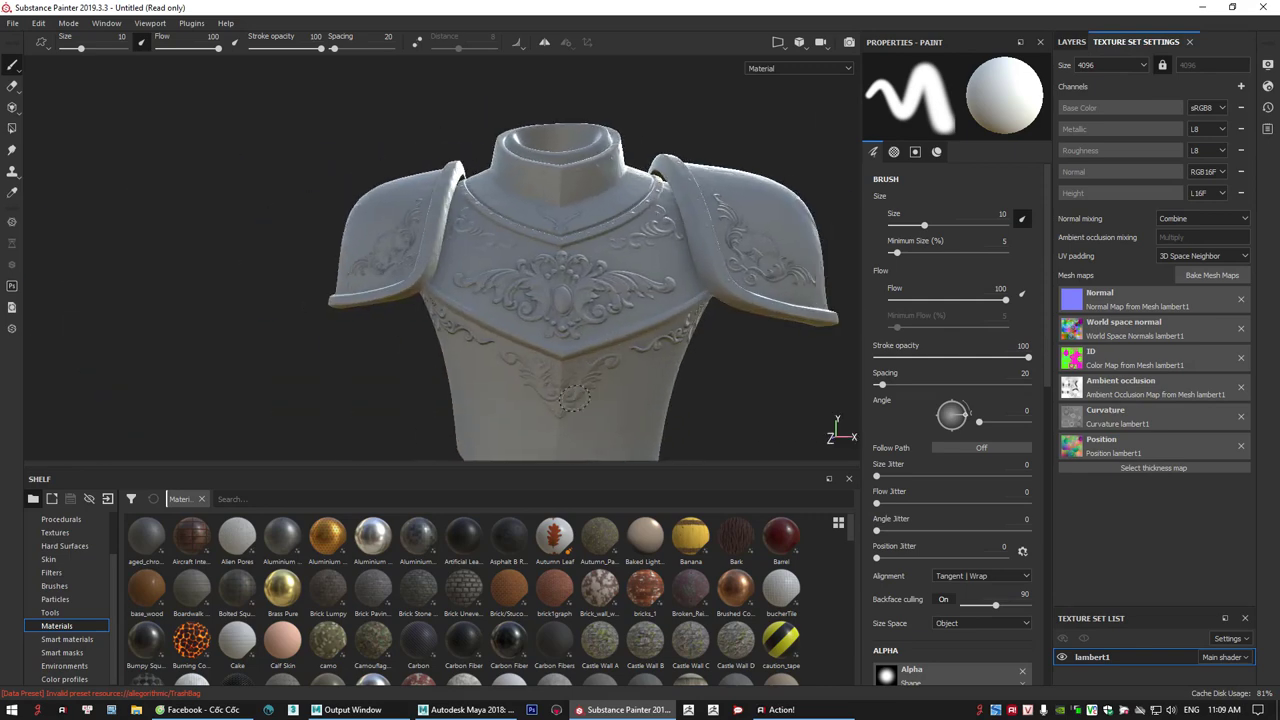
left_click_drag(590, 365, 515, 360, "alt")
middle_click_drag(515, 360, 532, 365, "alt")
left_click_drag(531, 365, 438, 376, "alt")
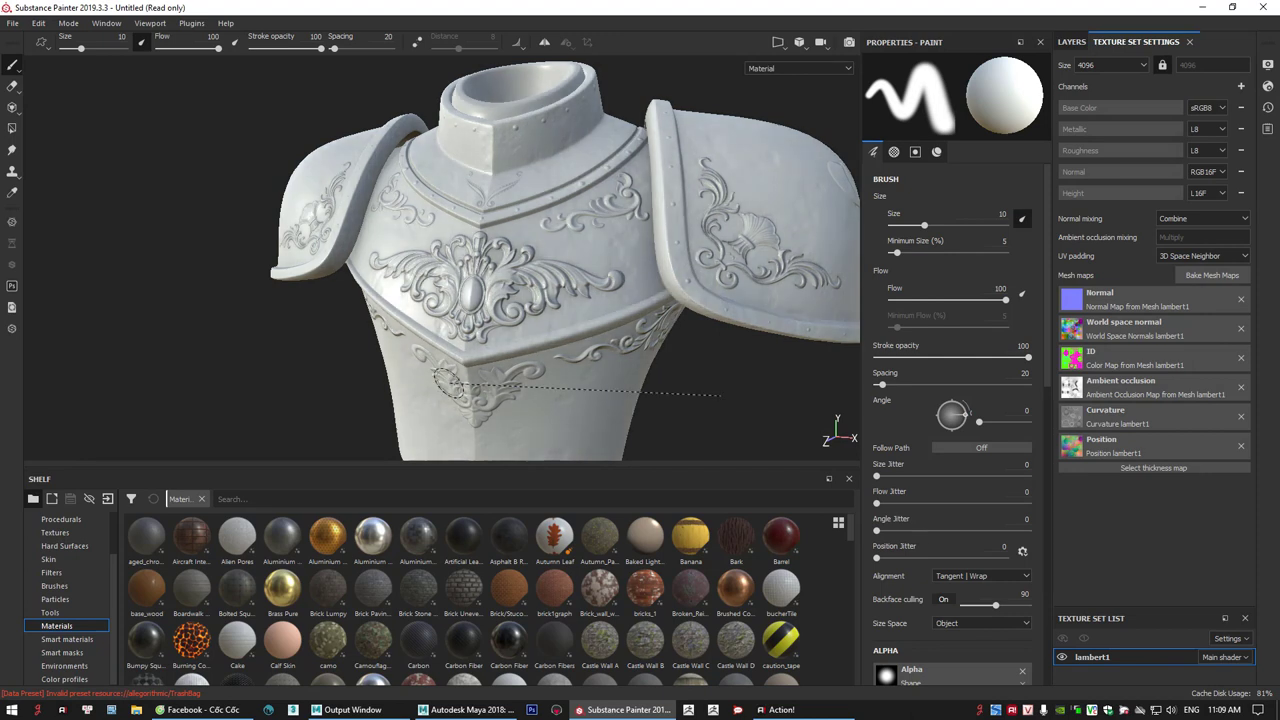
- Delete Layer 1 from the layer stack and enlarge the shelf to show more rows of materials
left_click(1071, 41)
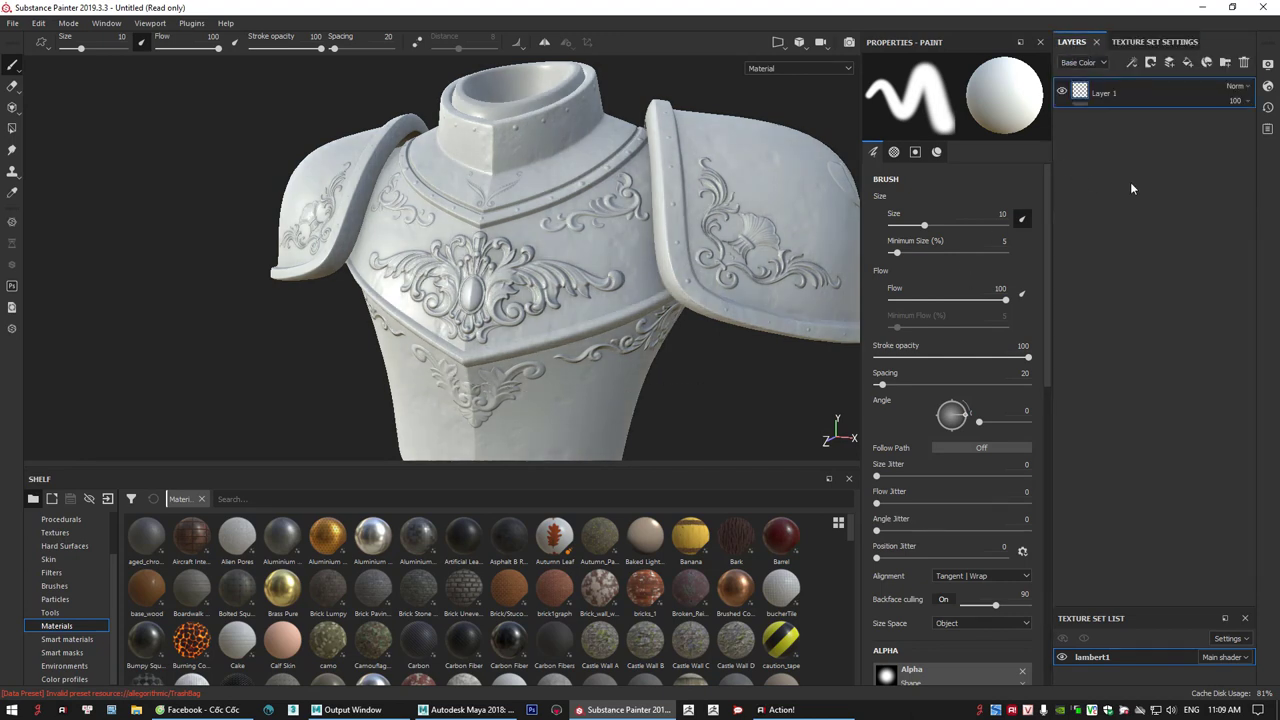
left_click(1244, 62)
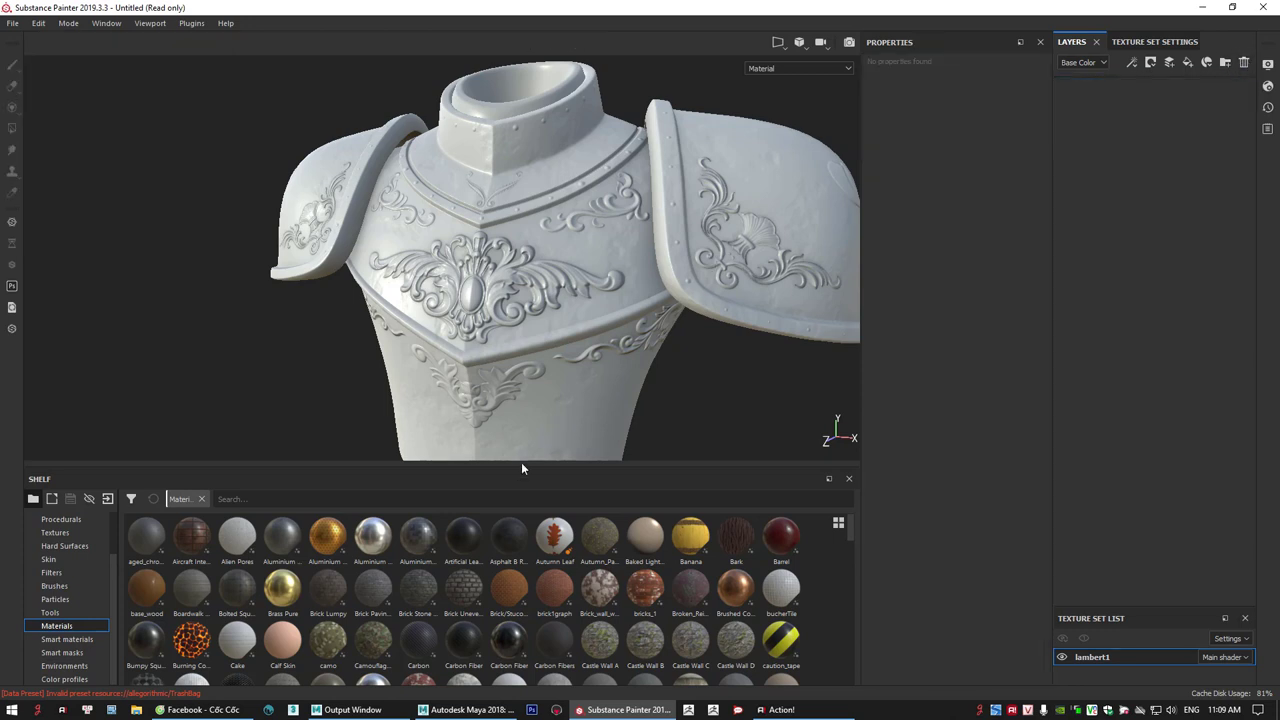
left_click_drag(521, 469, 520, 431)
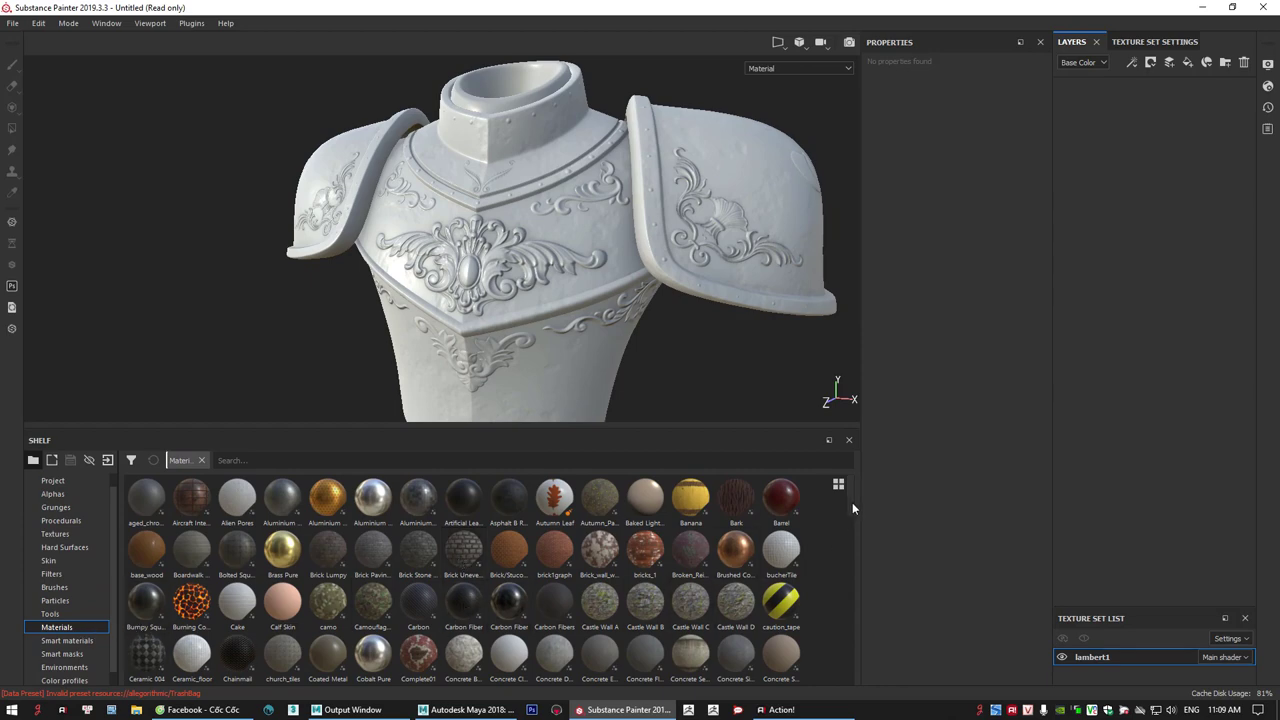
mouse_move(851, 504)
left_mouse_down()
mouse_move(838, 596)
mouse_move(837, 508)
left_mouse_up()
- Bring the armor's neck collar into close view and search the shelf materials for "fabric"
middle_click_drag(576, 174, 562, 306, "alt")
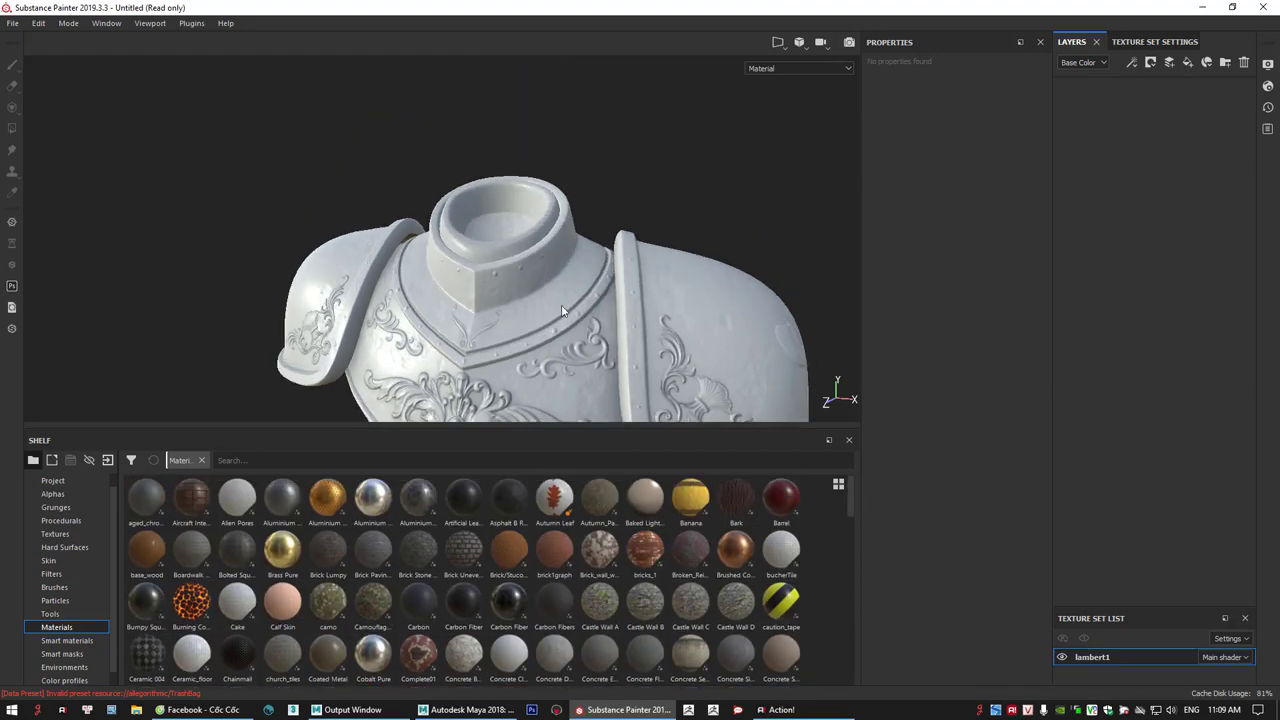
scroll(562, 310, "up", 1)
left_click_drag(628, 288, 629, 331, "alt")
scroll(551, 292, "up", 1)
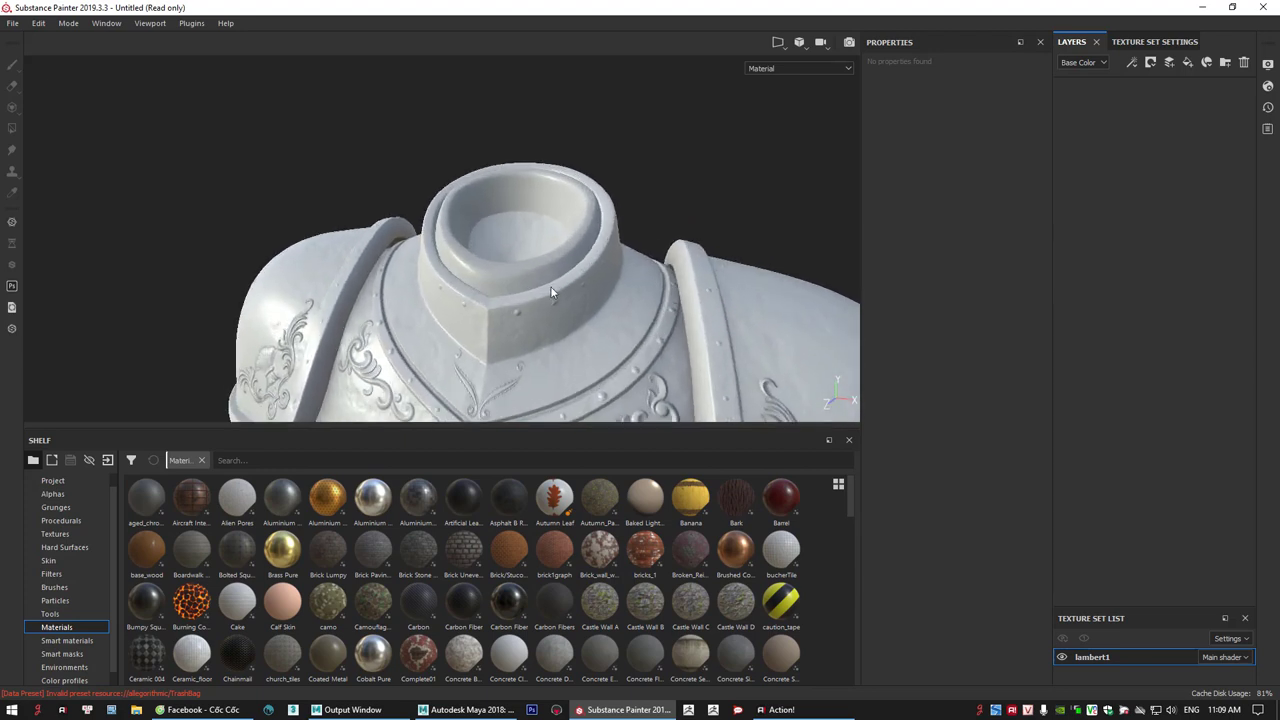
left_click_drag(551, 292, 597, 346, "alt")
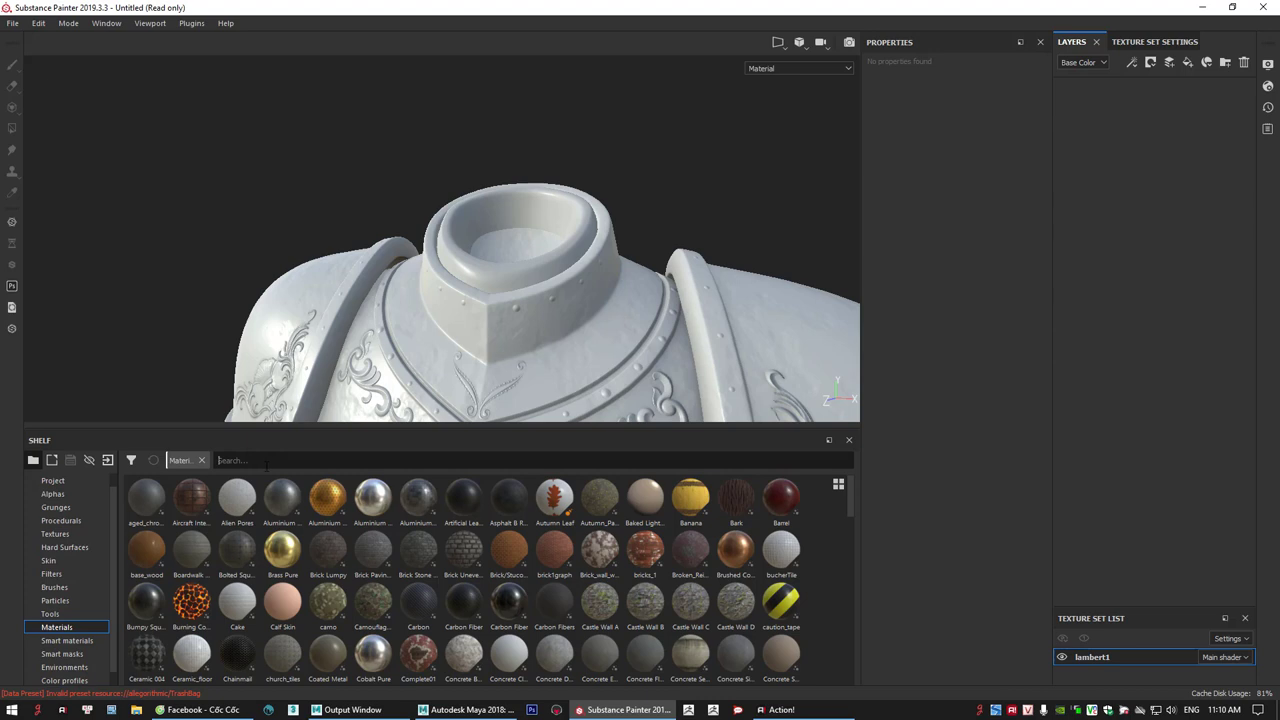
type("fa")
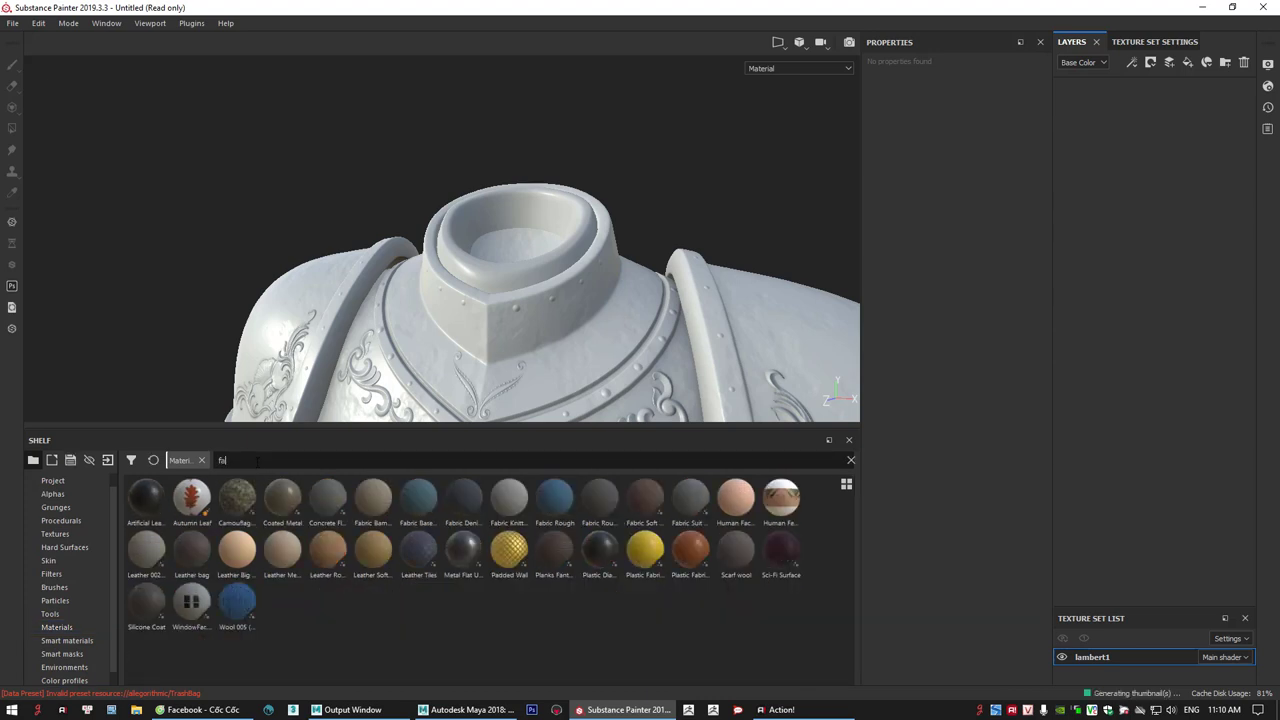
type("bric")
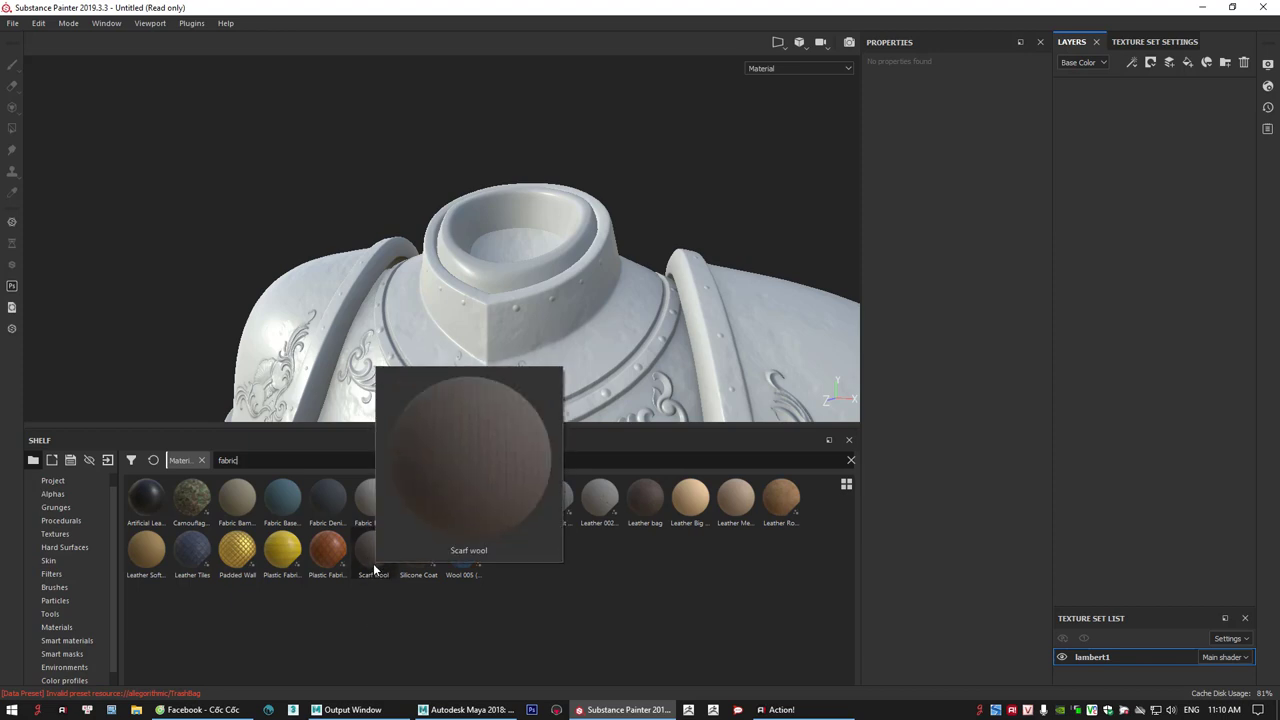
- Try the Scarf wool material as a fill layer on the armor with its UV scale set to 30
left_click_drag(374, 570, 1097, 143)
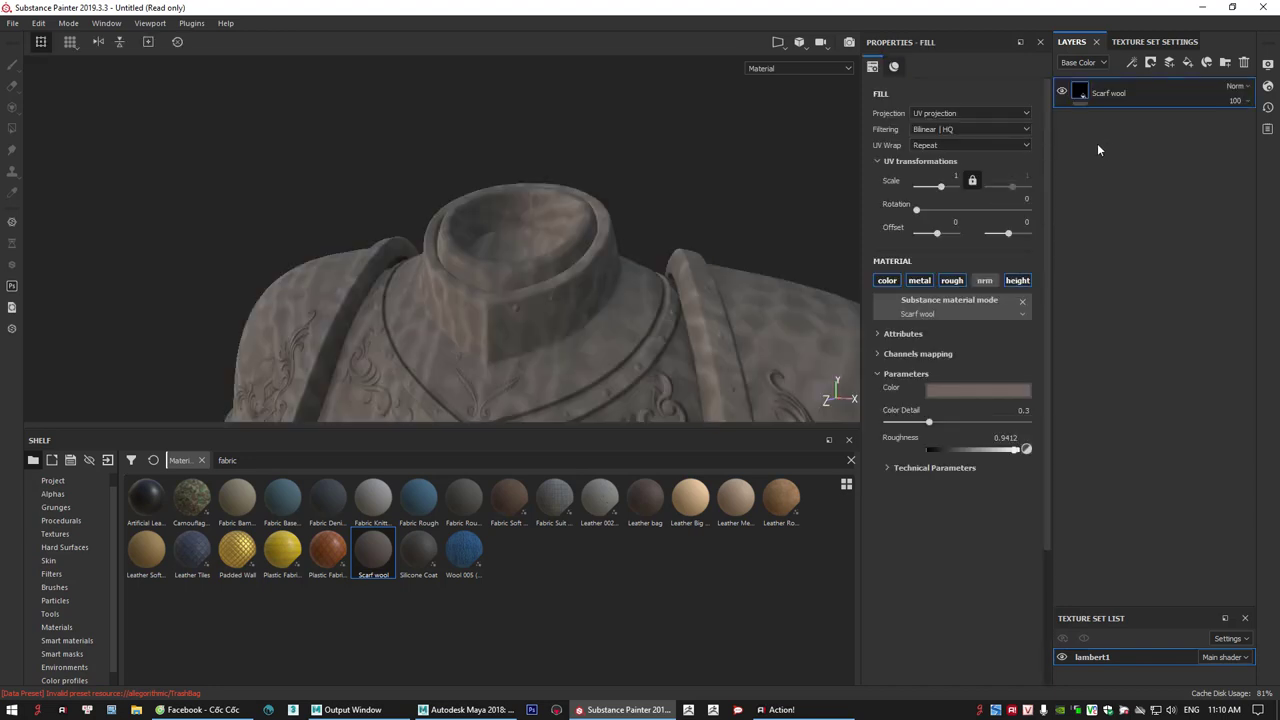
scroll(690, 310, "up", 4)
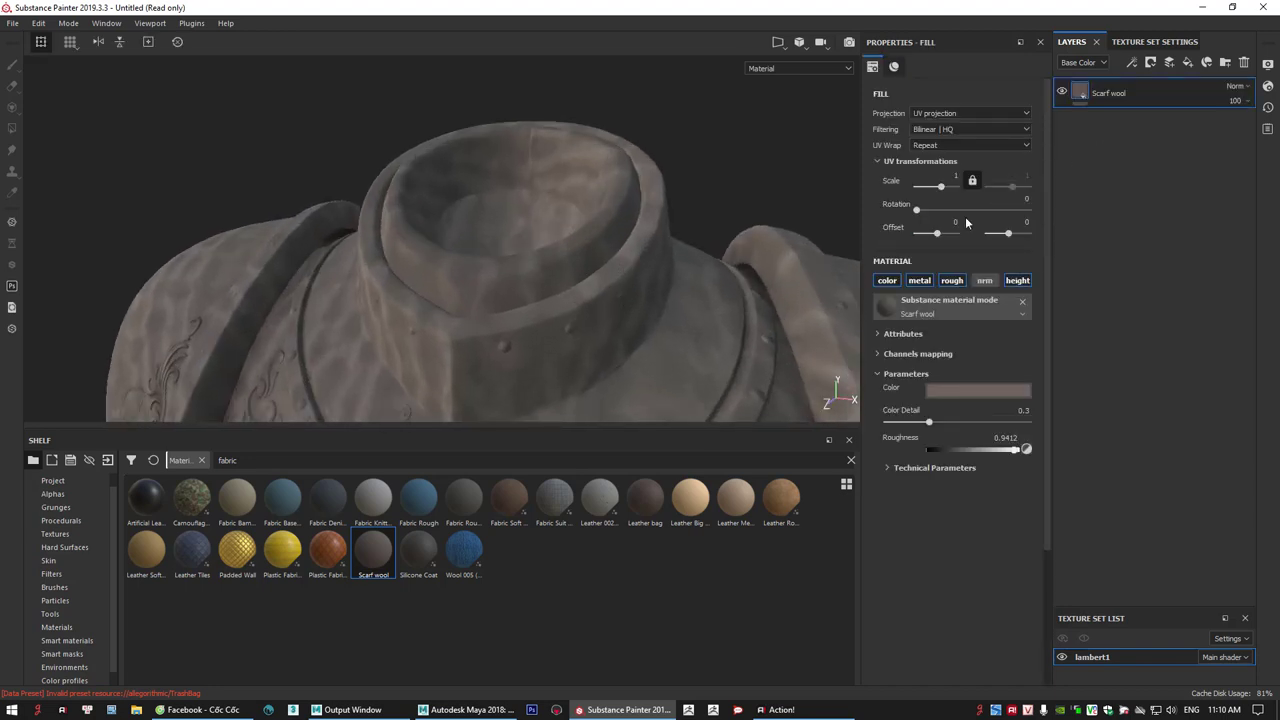
left_click_drag(595, 293, 497, 268, "alt")
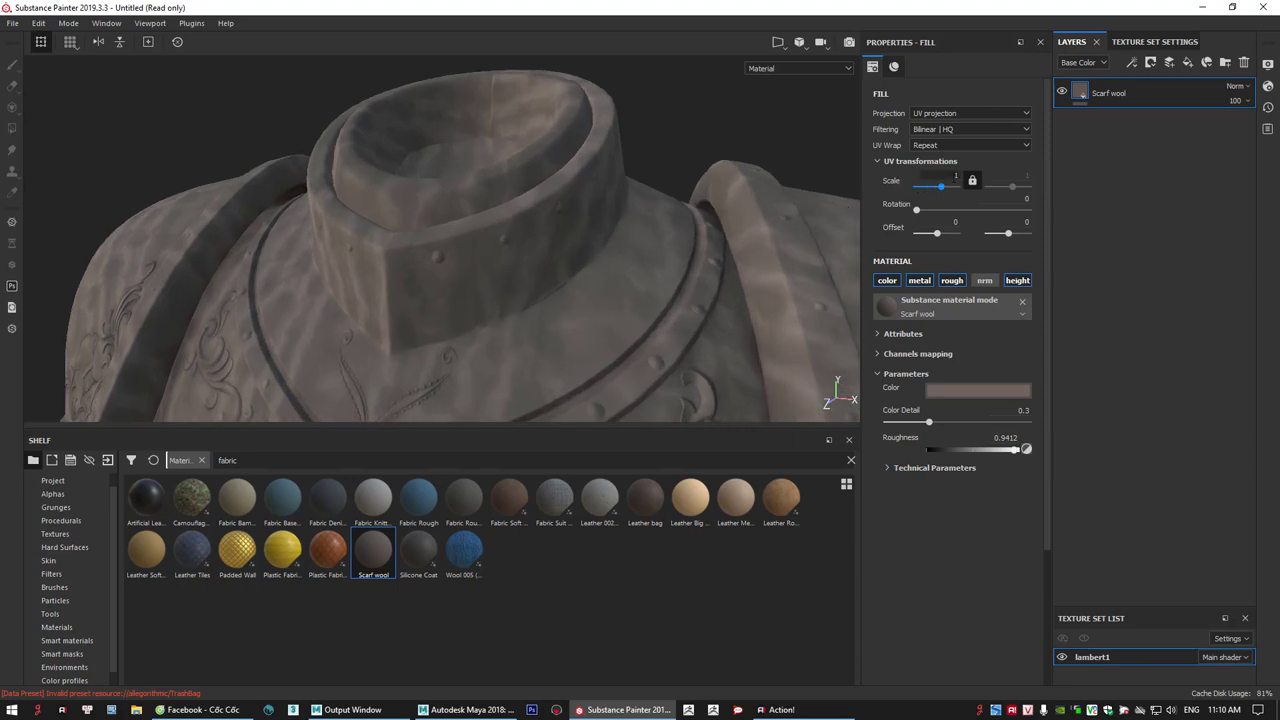
left_click(955, 177)
type("30")
key("Return")
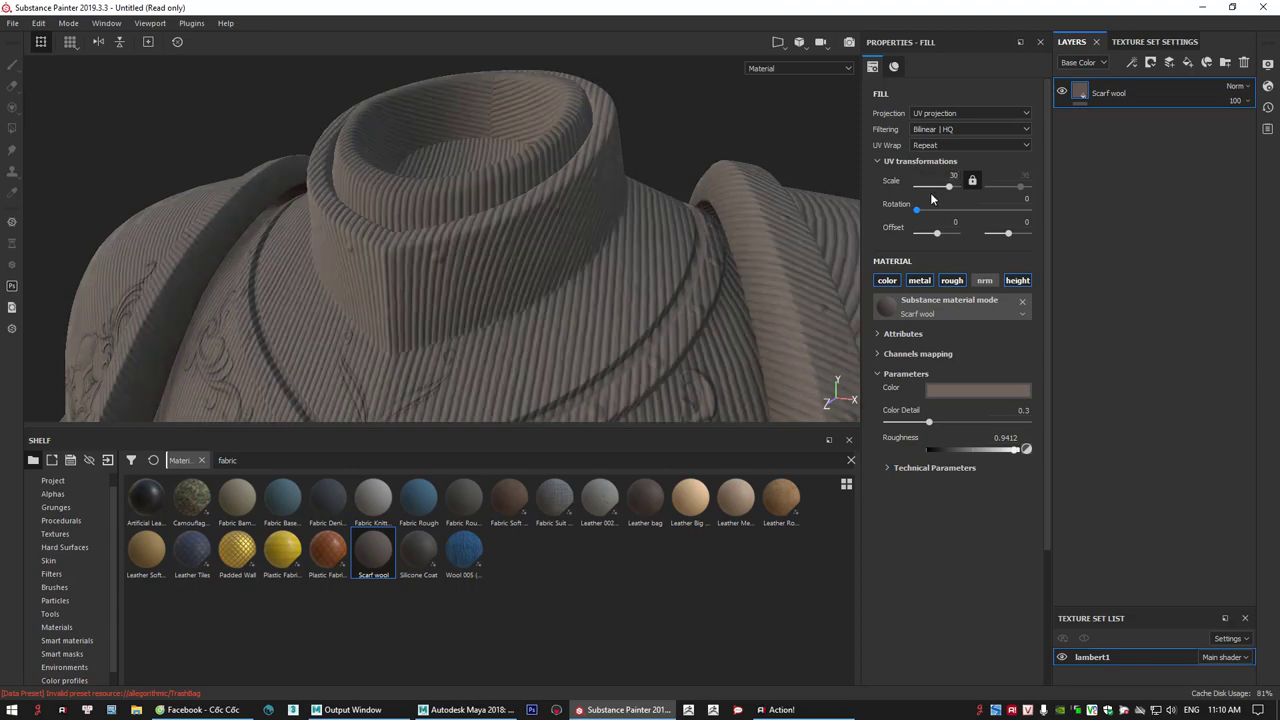
- Examine the density and direction of the wool ribs inside and around the neck collar from several angles
right_click_drag(542, 231, 541, 273, "alt")
left_click_drag(542, 273, 394, 306, "alt")
right_click_drag(394, 306, 465, 276, "alt")
left_click_drag(465, 276, 457, 249, "alt")
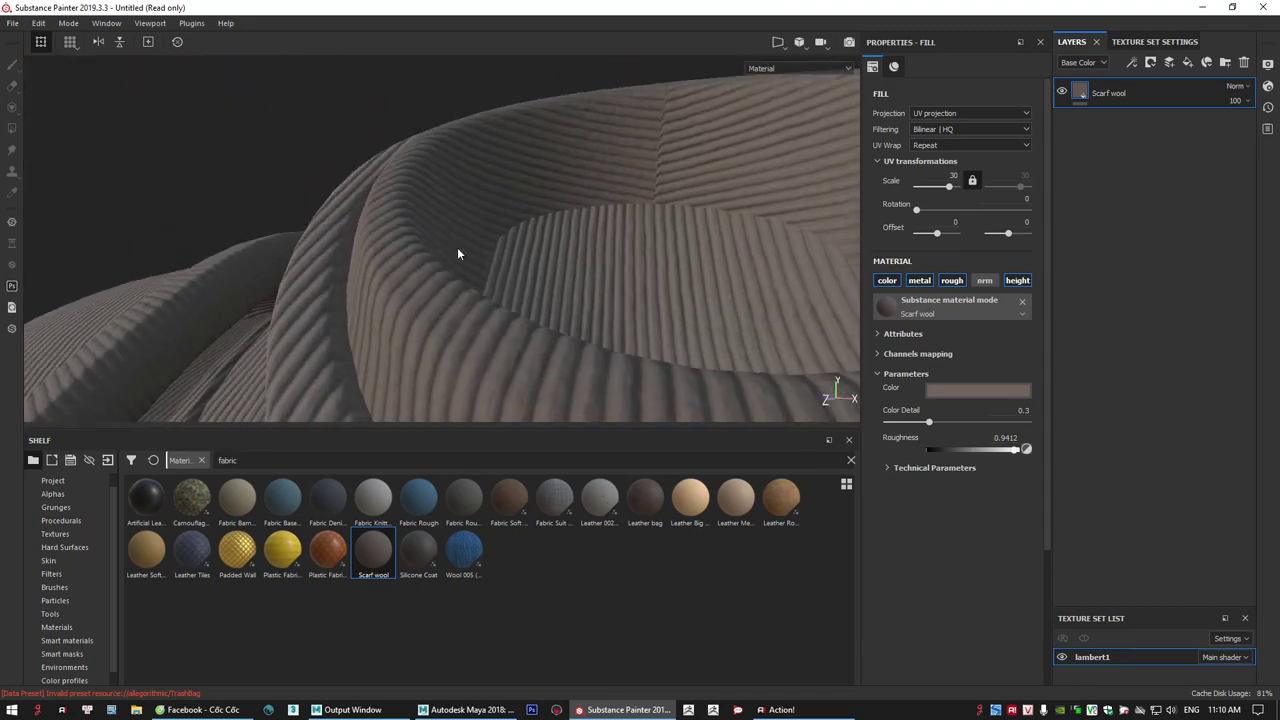
right_click_drag(457, 249, 389, 248, "alt")
left_click_drag(389, 248, 613, 305, "alt")
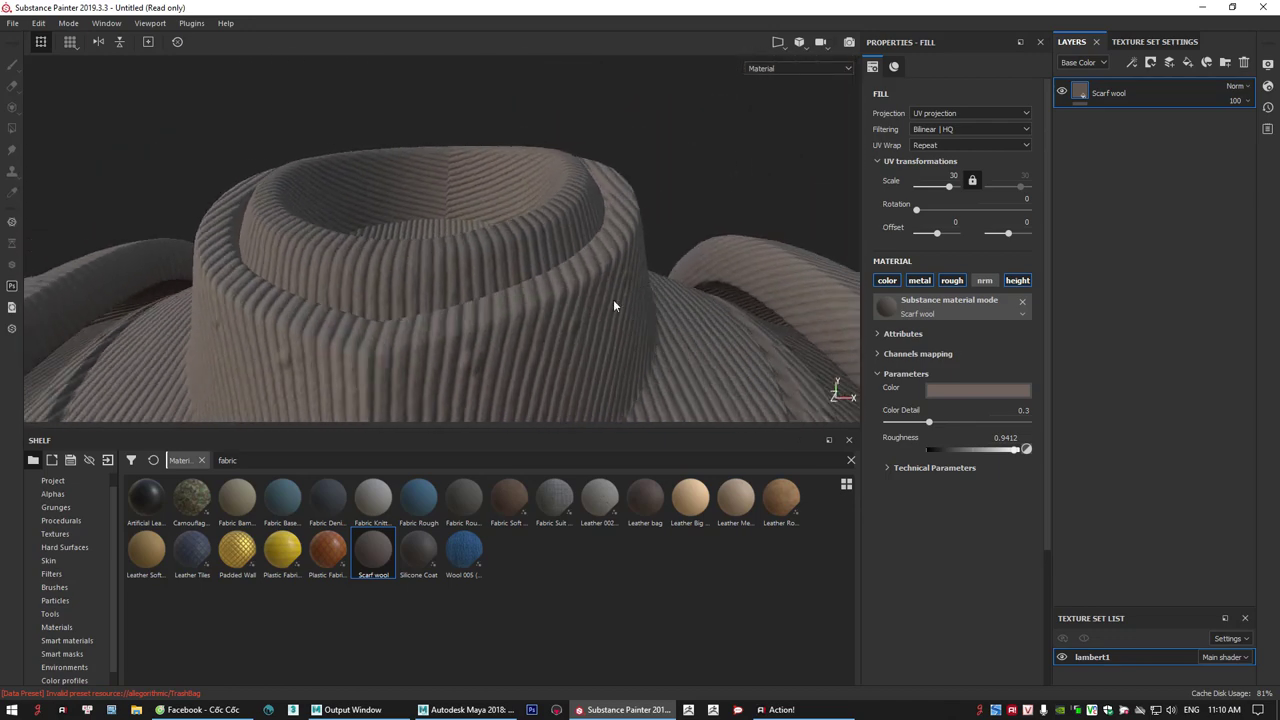
left_click_drag(521, 324, 538, 277, "alt")
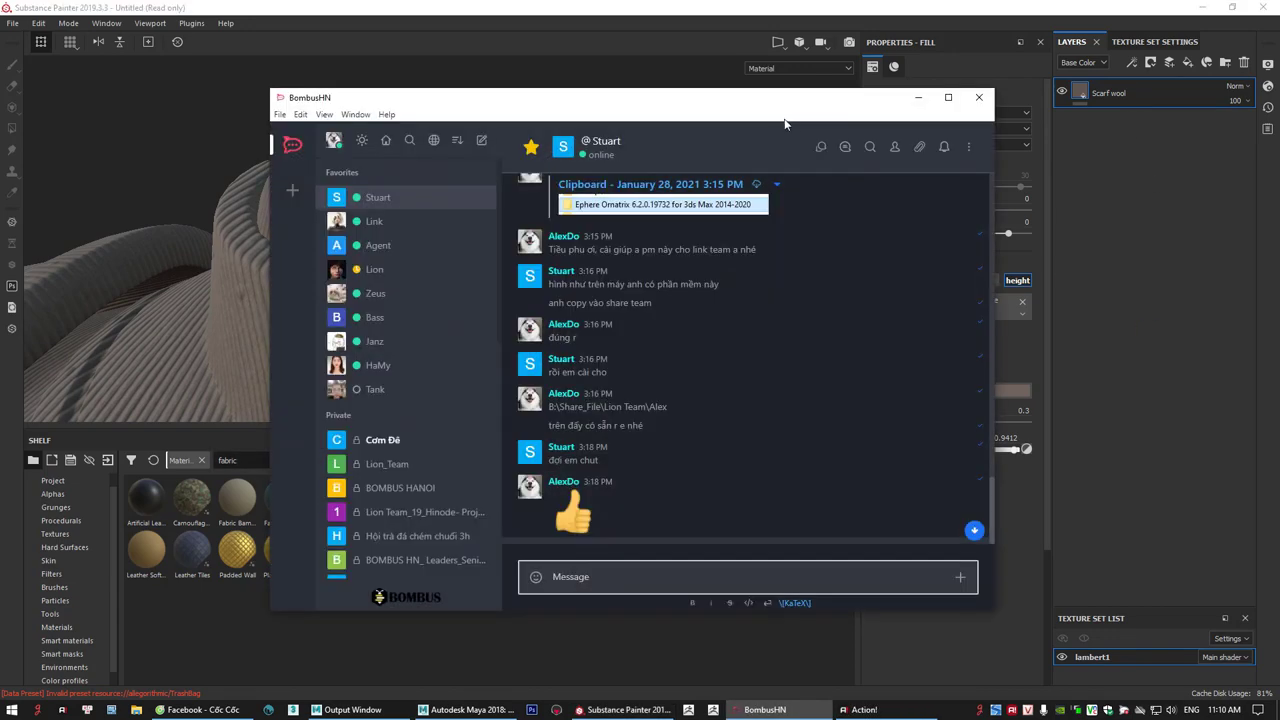
left_click_drag(786, 122, 1279, 122)
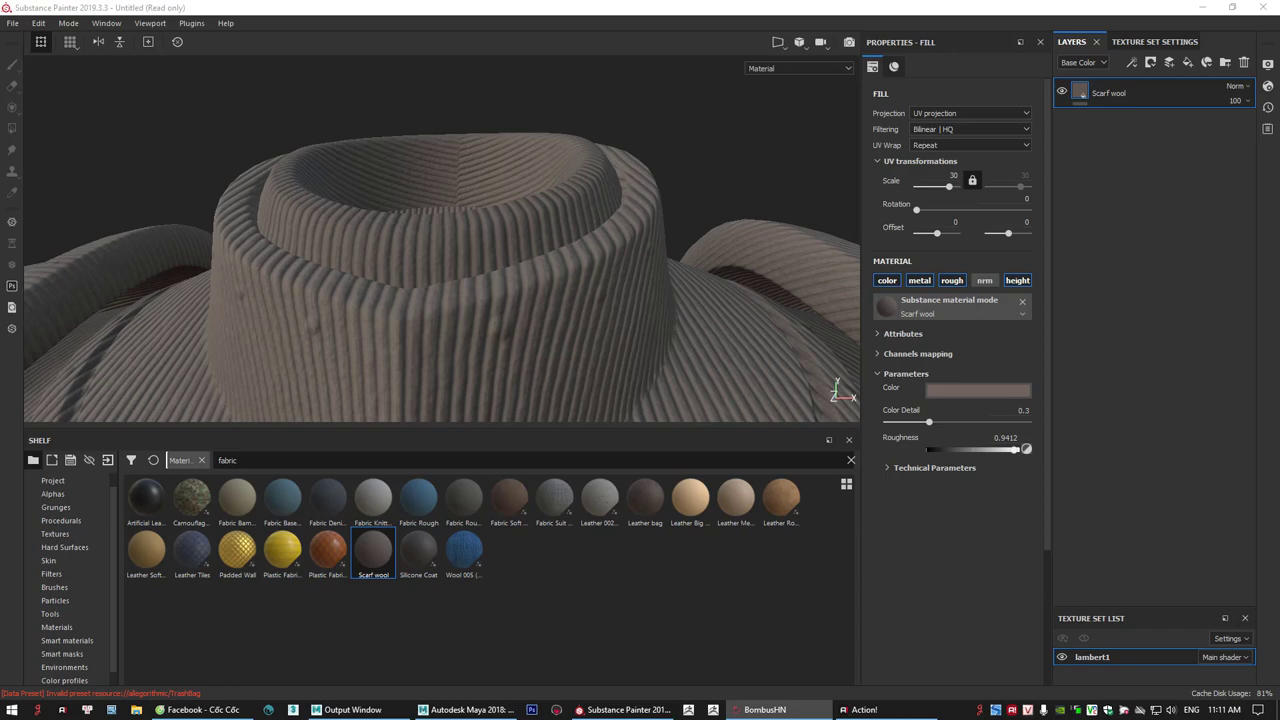
left_click_drag(529, 241, 610, 330, "alt")
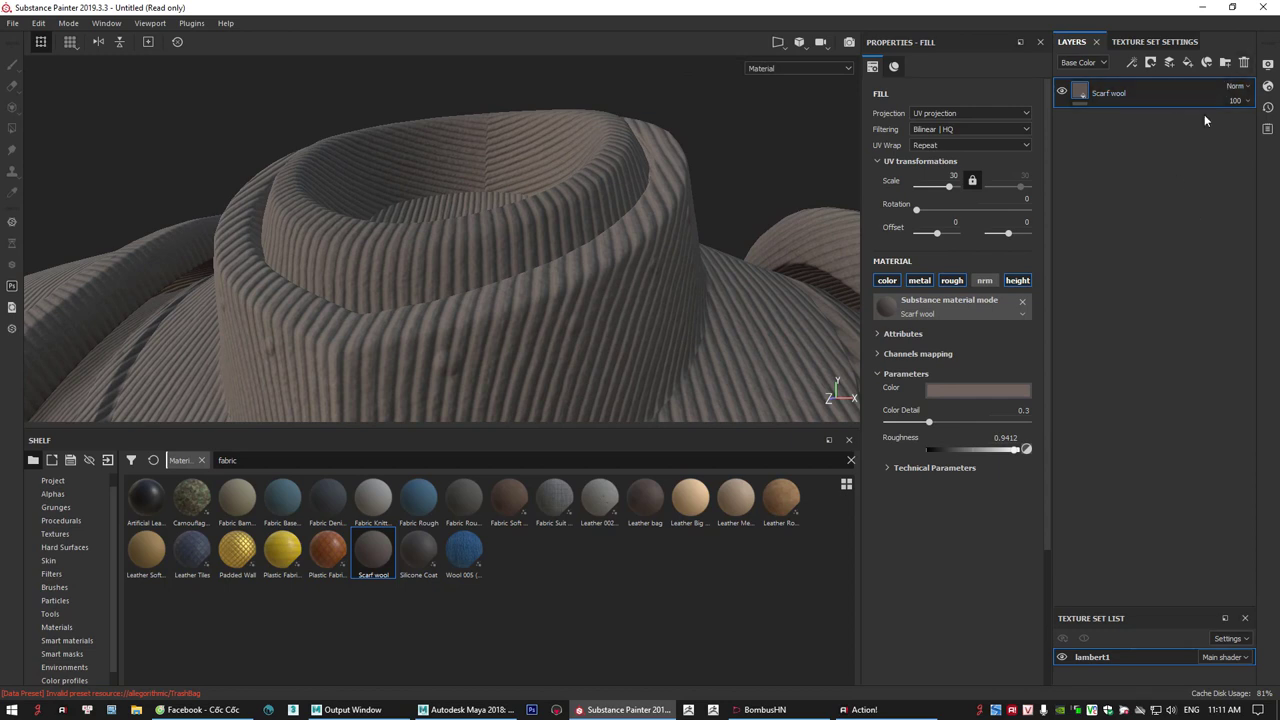
- Delete the Scarf wool layer and add the Fabric Soft Denim material as a fill layer instead
left_click(1245, 63)
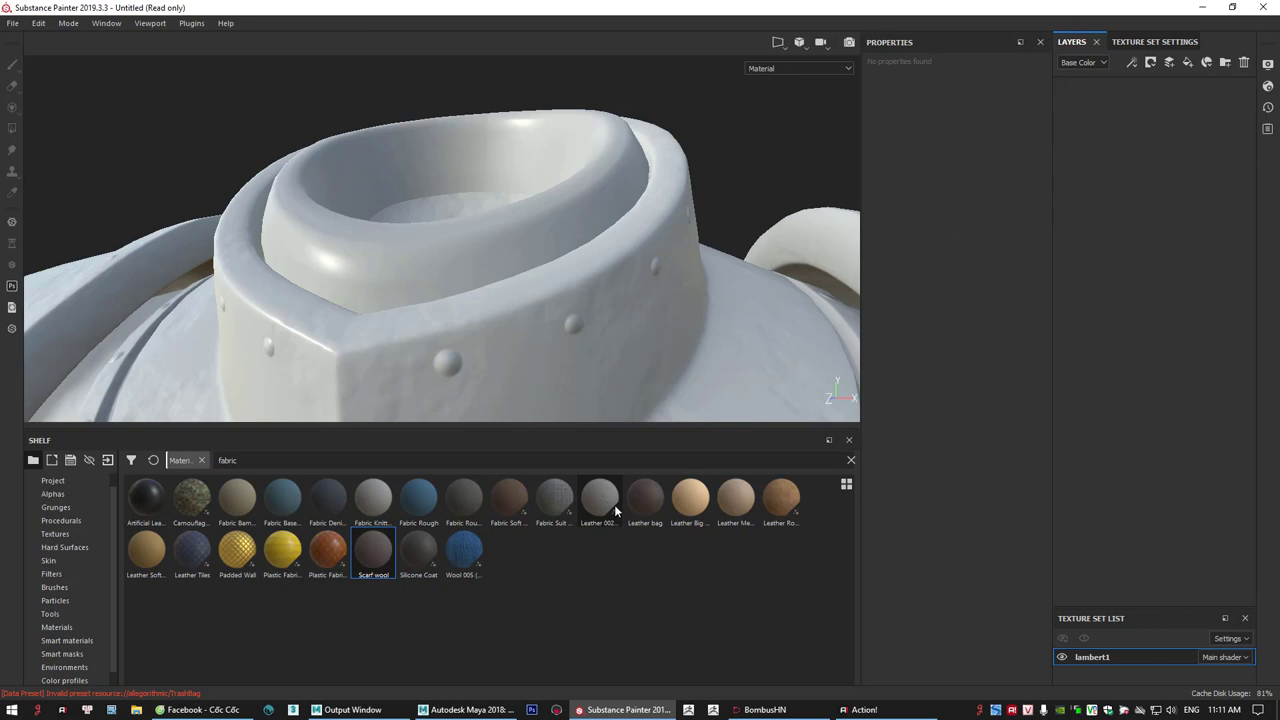
mouse_move(615, 512)
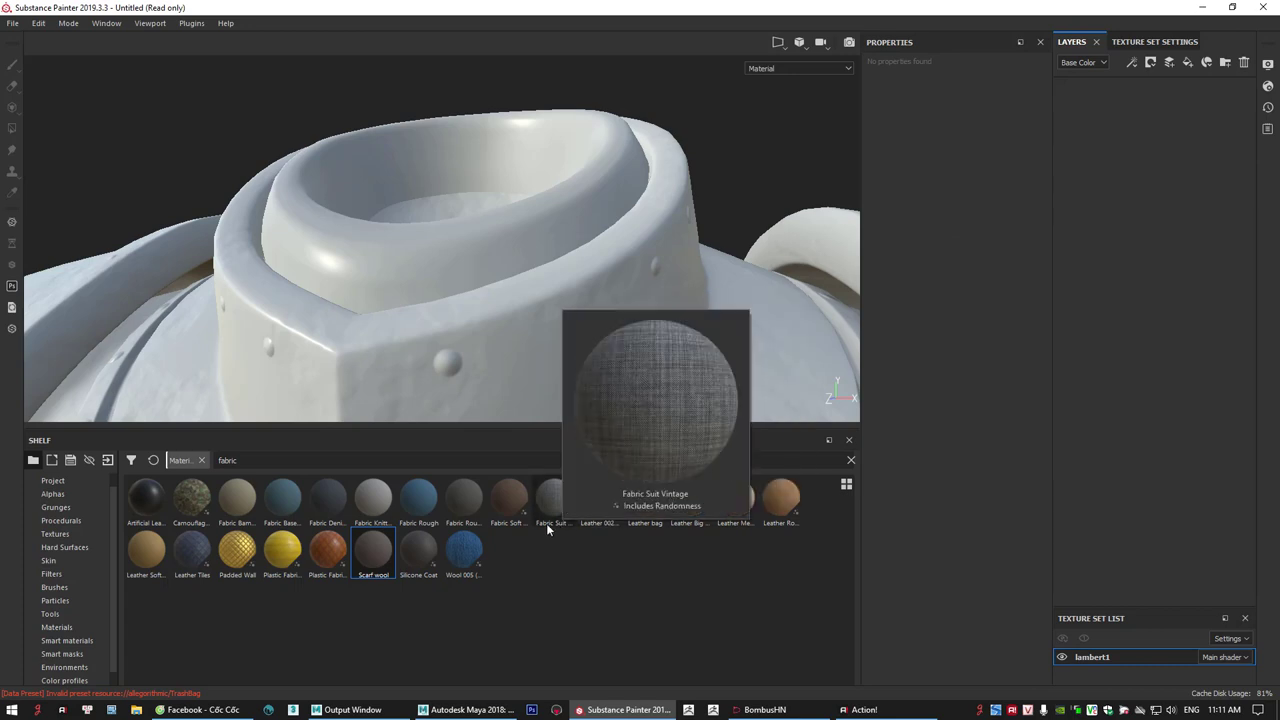
mouse_move(745, 507)
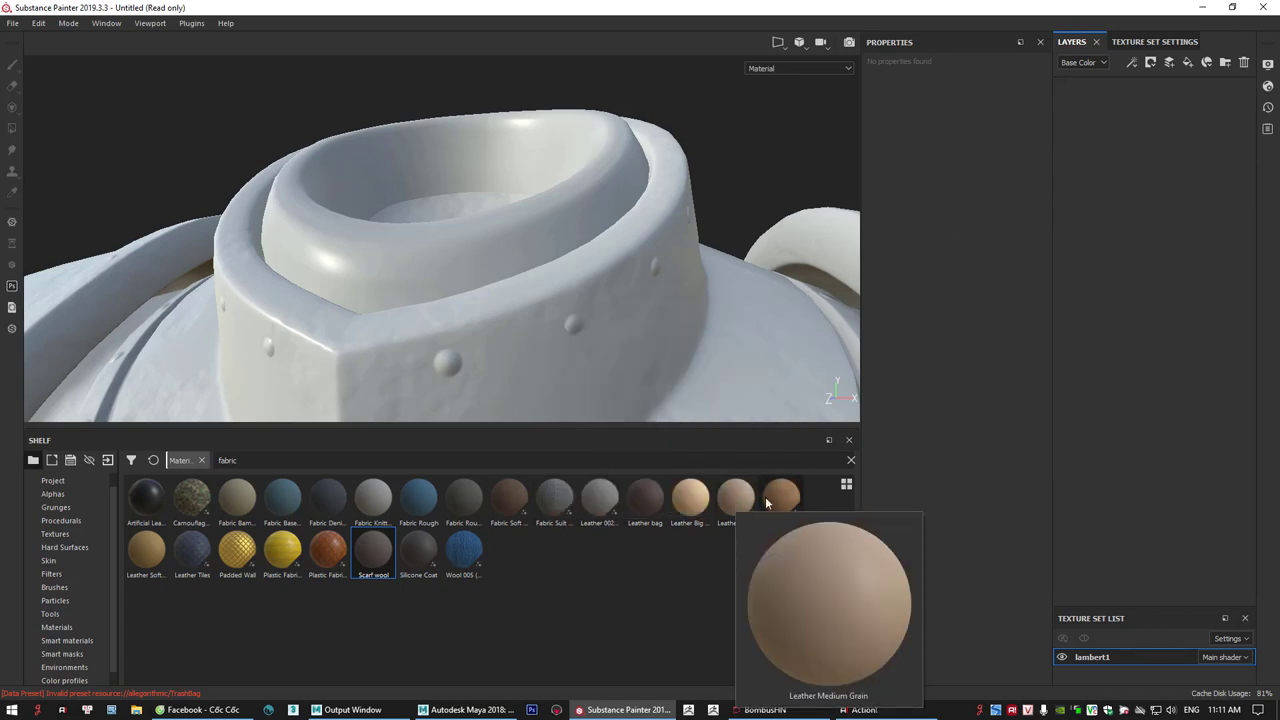
mouse_move(516, 507)
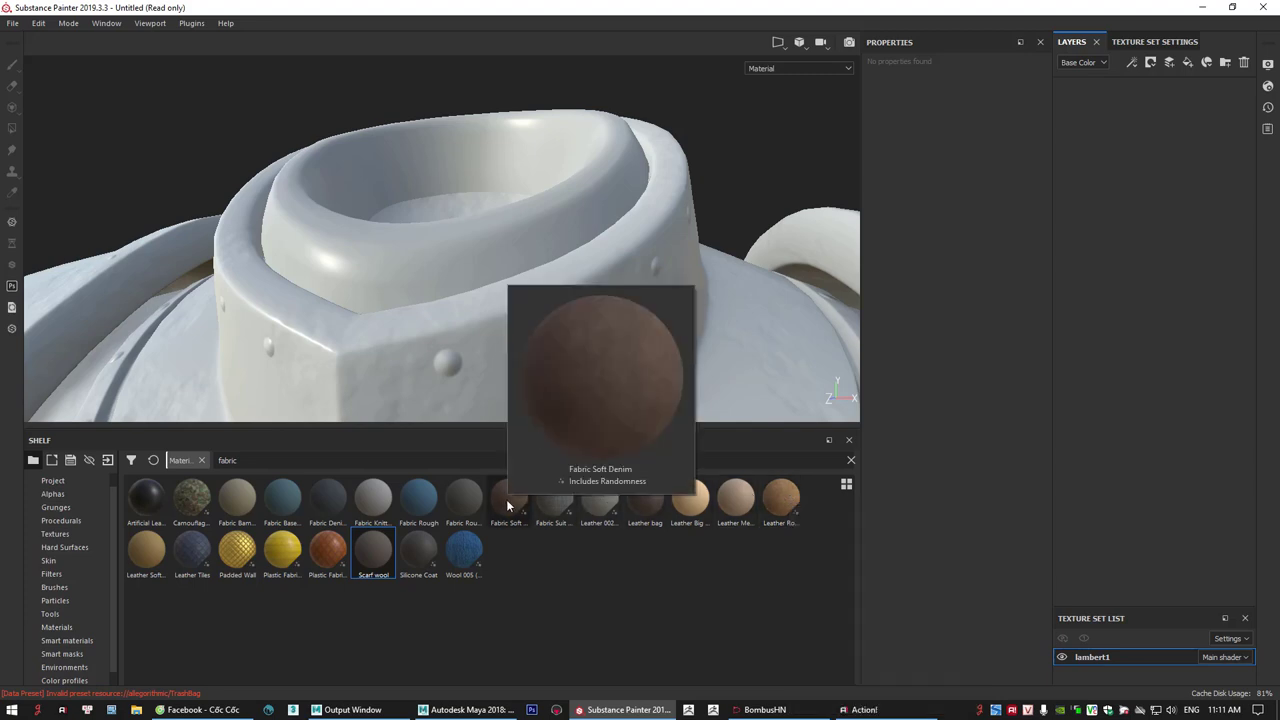
left_click_drag(509, 502, 1080, 145)
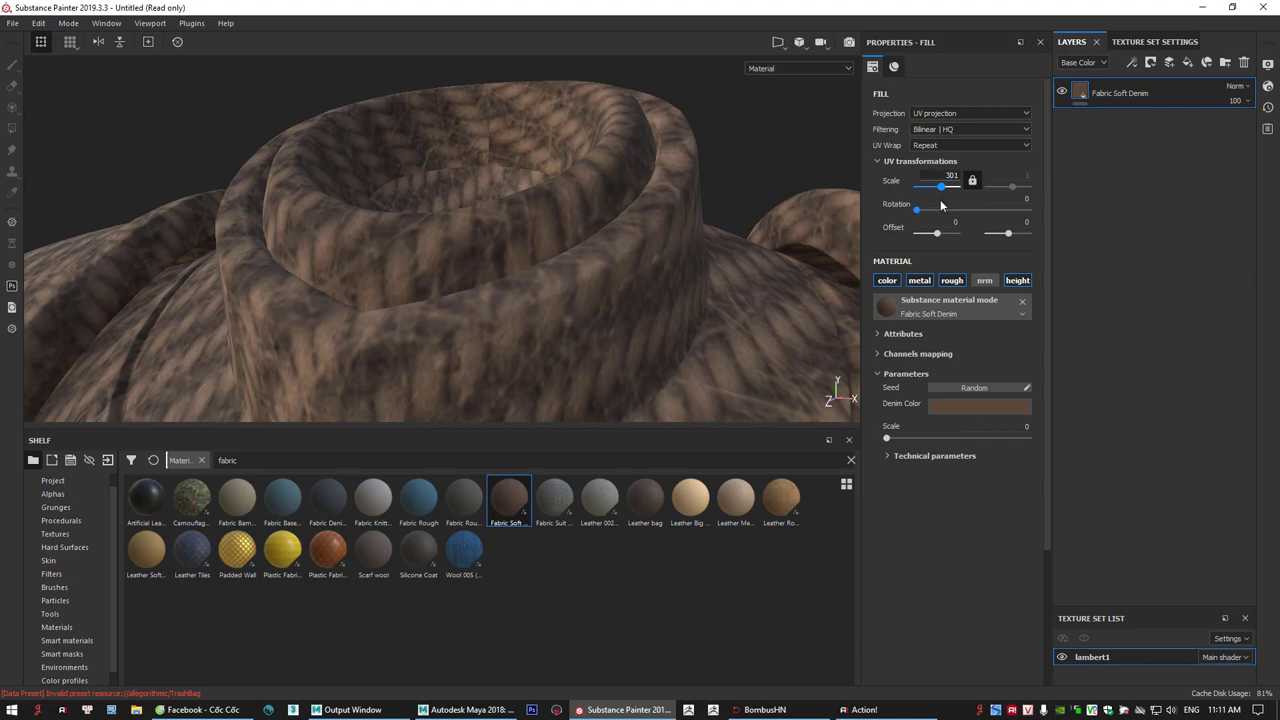
- Set the Fabric Soft Denim fill's UV scale to 30 and check the weave on the neck collar
type("0")
key("Return")
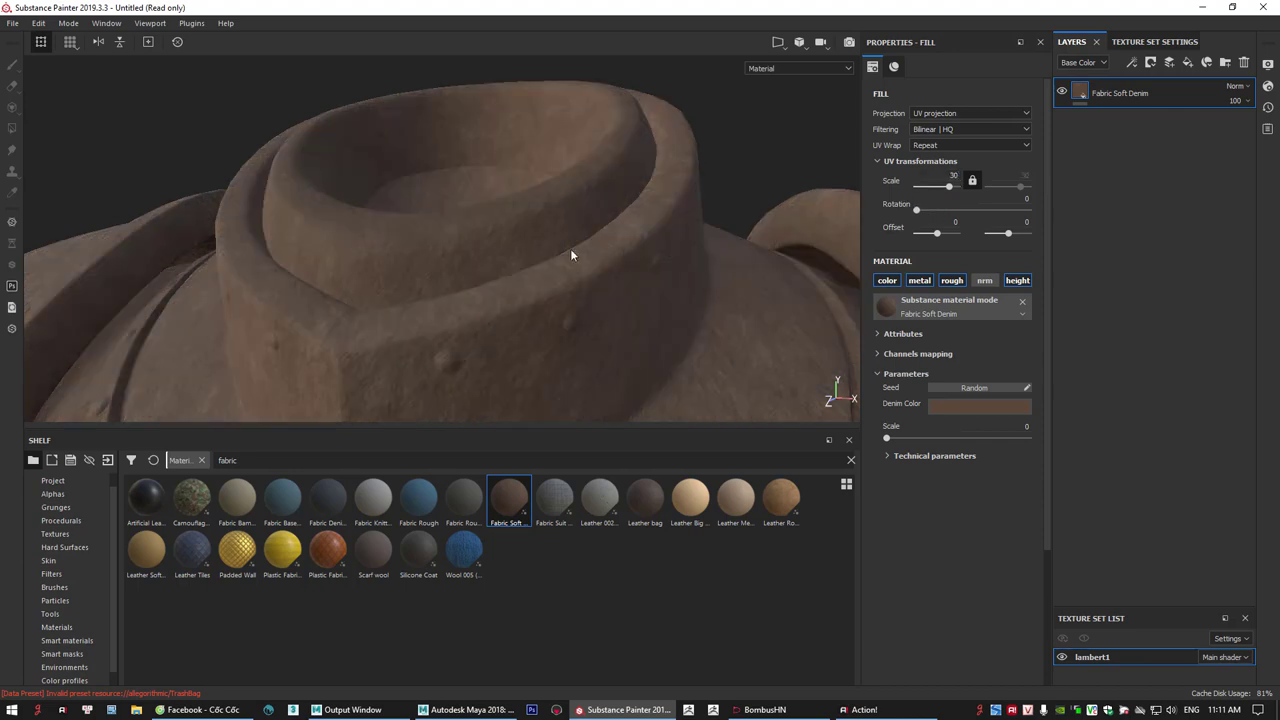
left_click_drag(570, 249, 611, 329, "alt")
left_click_drag(697, 260, 495, 270, "alt")
- Adjust the Denim Color to a slightly redder brown and inspect the weave direction on the inside of the collar
left_click(966, 407)
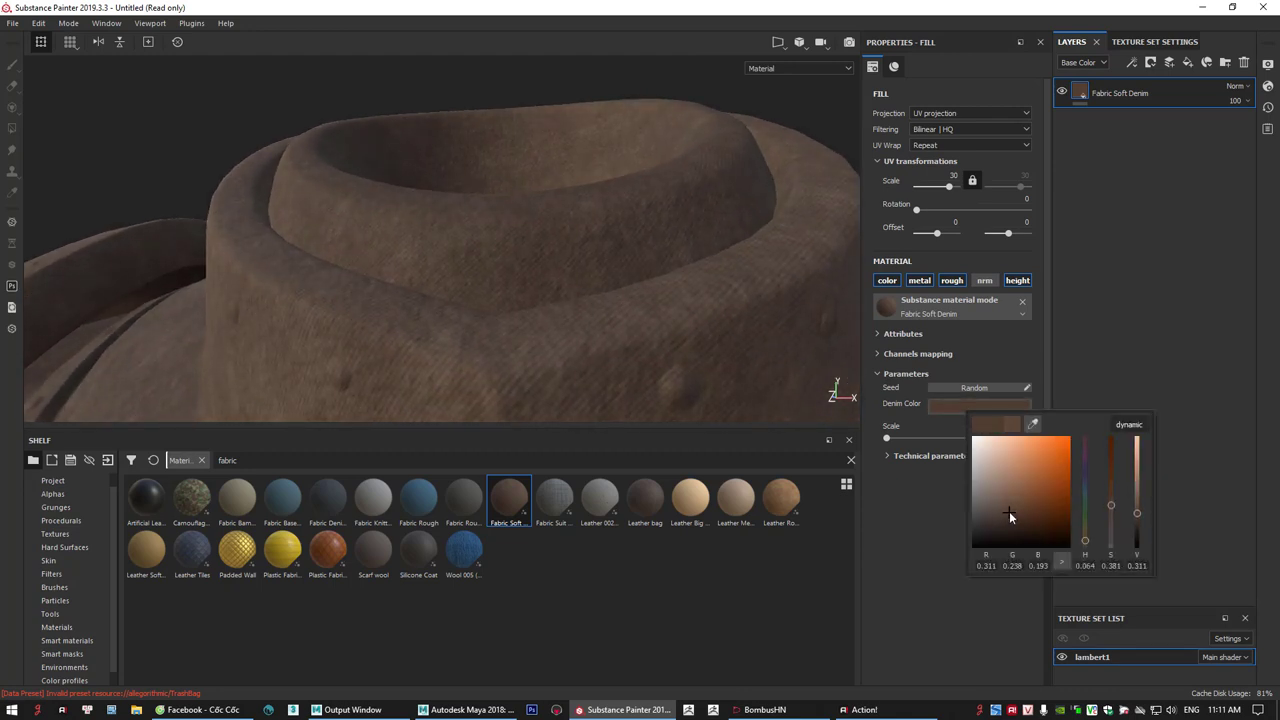
left_click_drag(658, 347, 461, 183, "alt")
middle_click_drag(461, 183, 490, 311, "alt")
right_click_drag(490, 311, 1129, 471, "alt")
left_click_drag(556, 266, 479, 313, "alt")
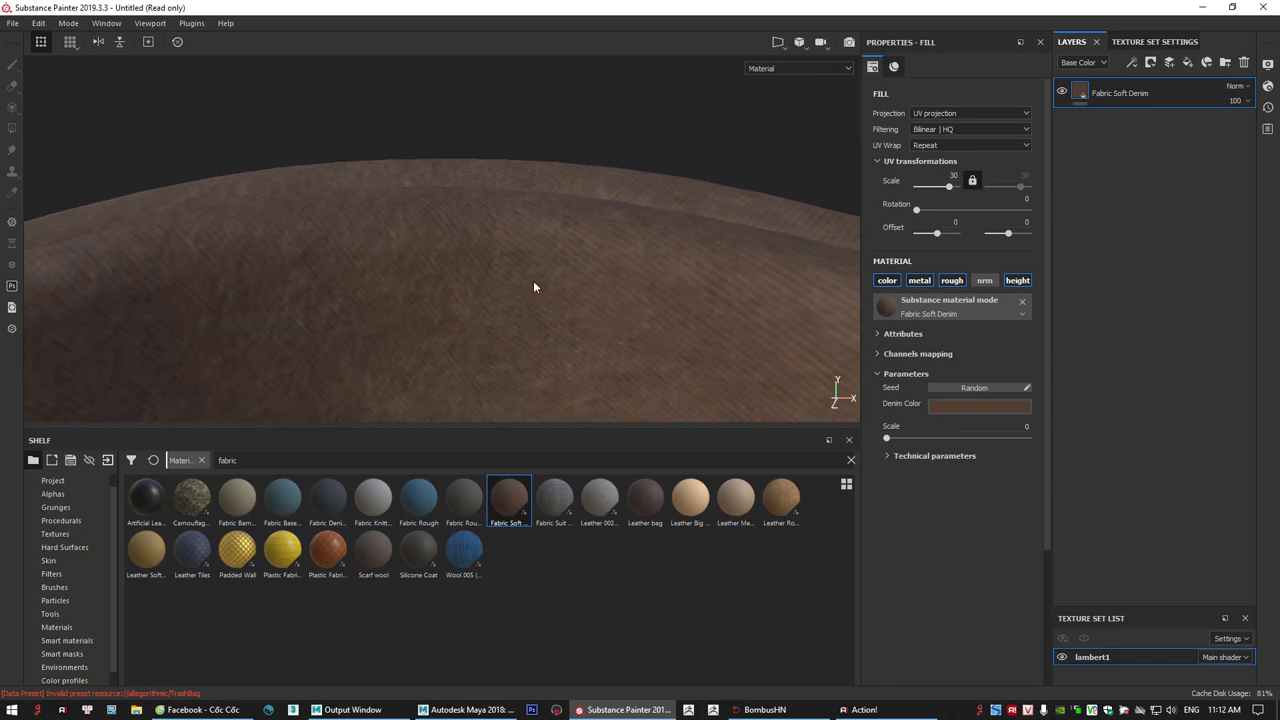
left_click_drag(566, 283, 530, 208, "alt")
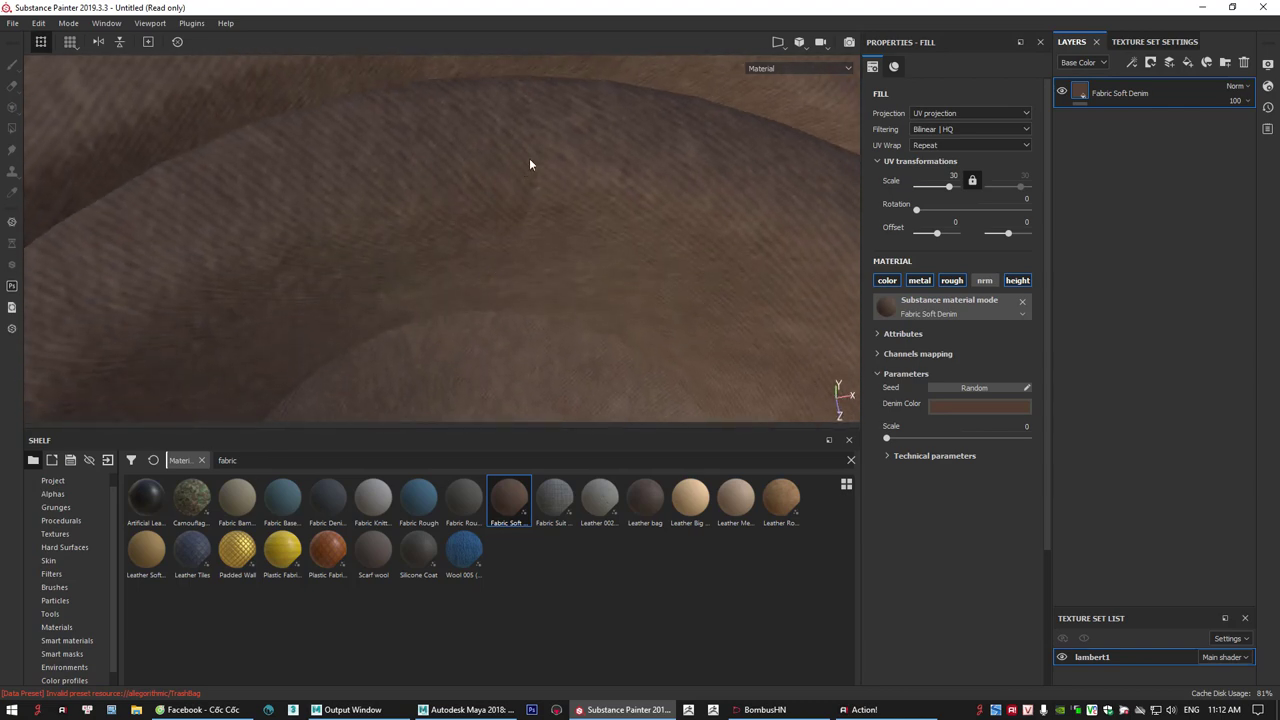
left_click_drag(530, 163, 506, 272, "alt")
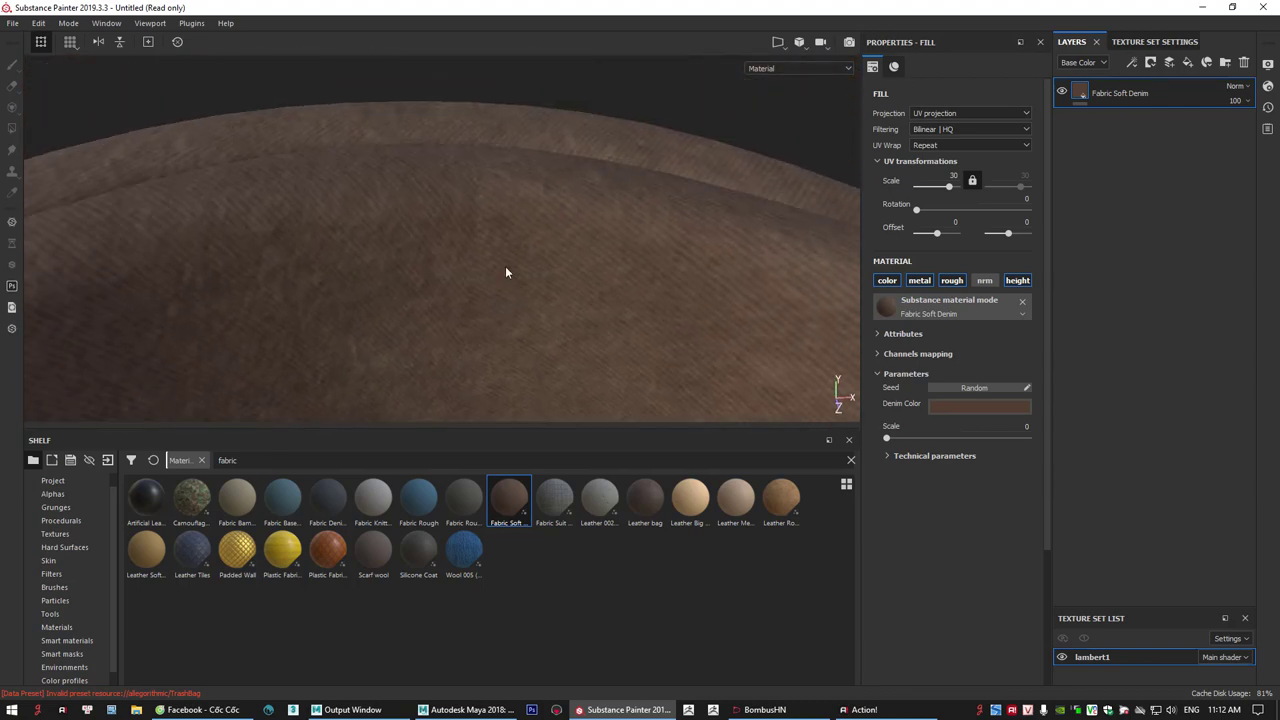
- Try Tri-planar and Planar projection on the denim fill and compare the weave inside the collar
left_click(969, 111)
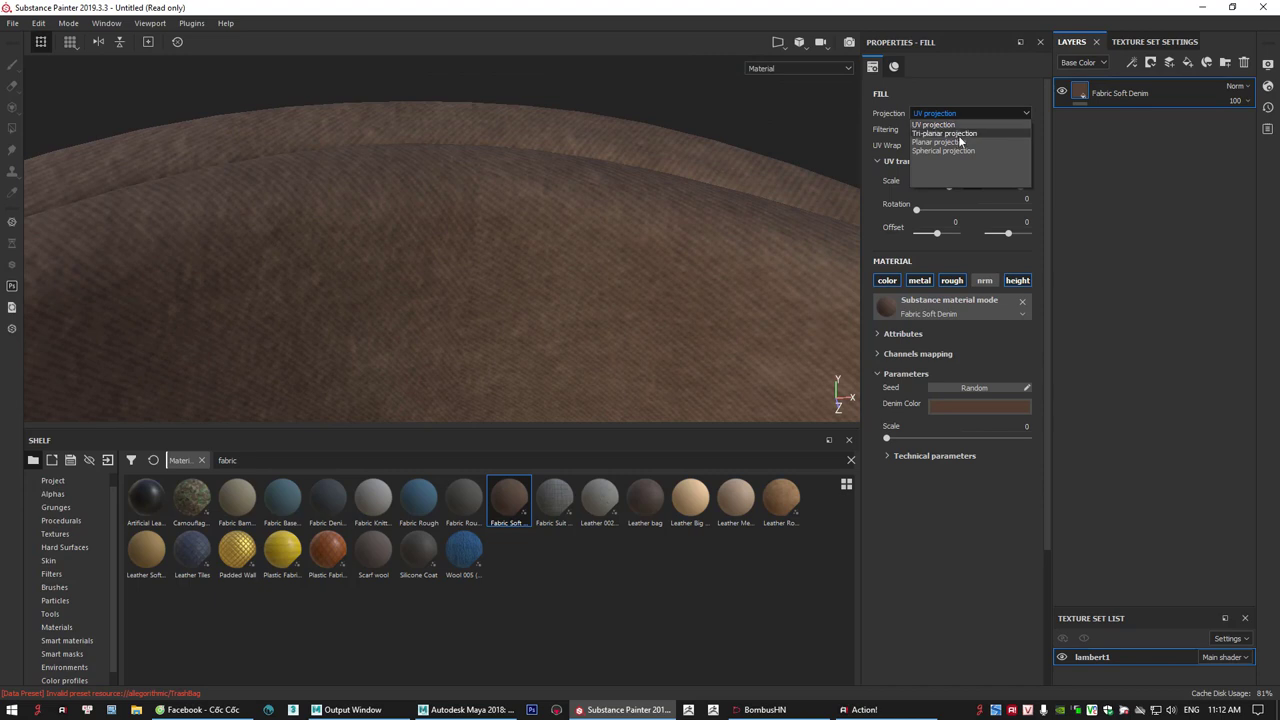
left_click(958, 134)
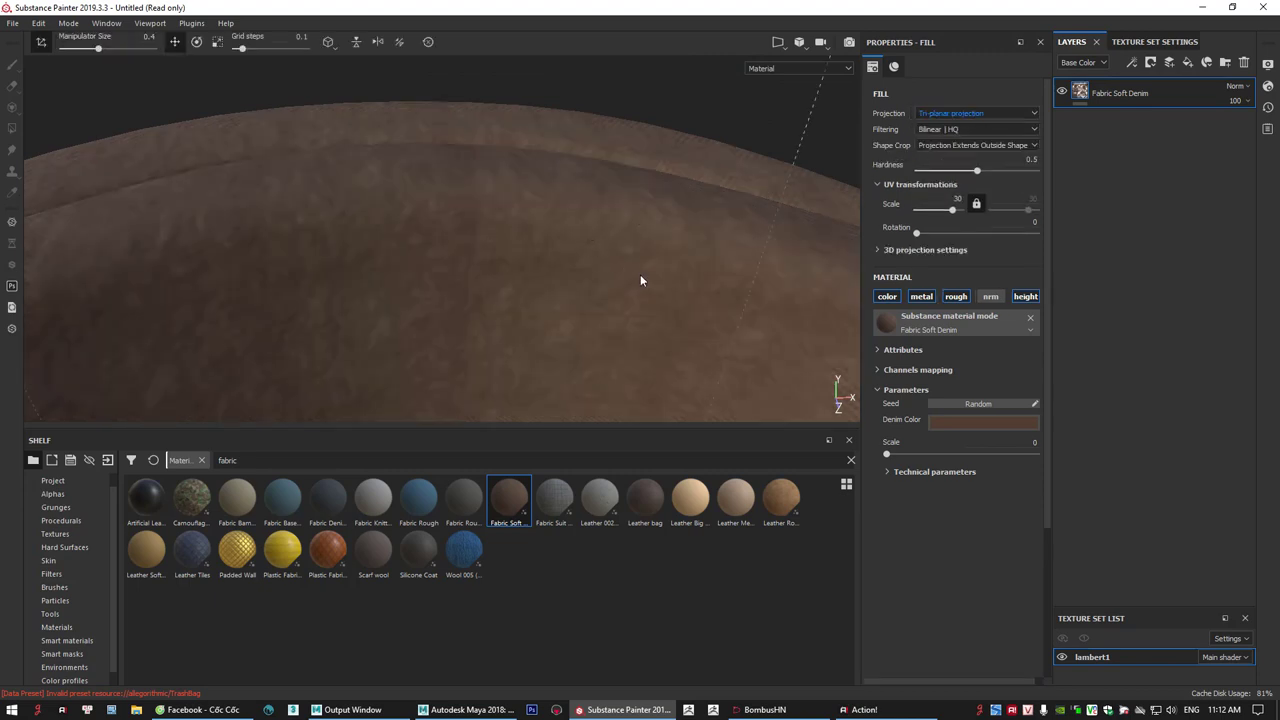
left_click_drag(537, 257, 723, 377, "alt")
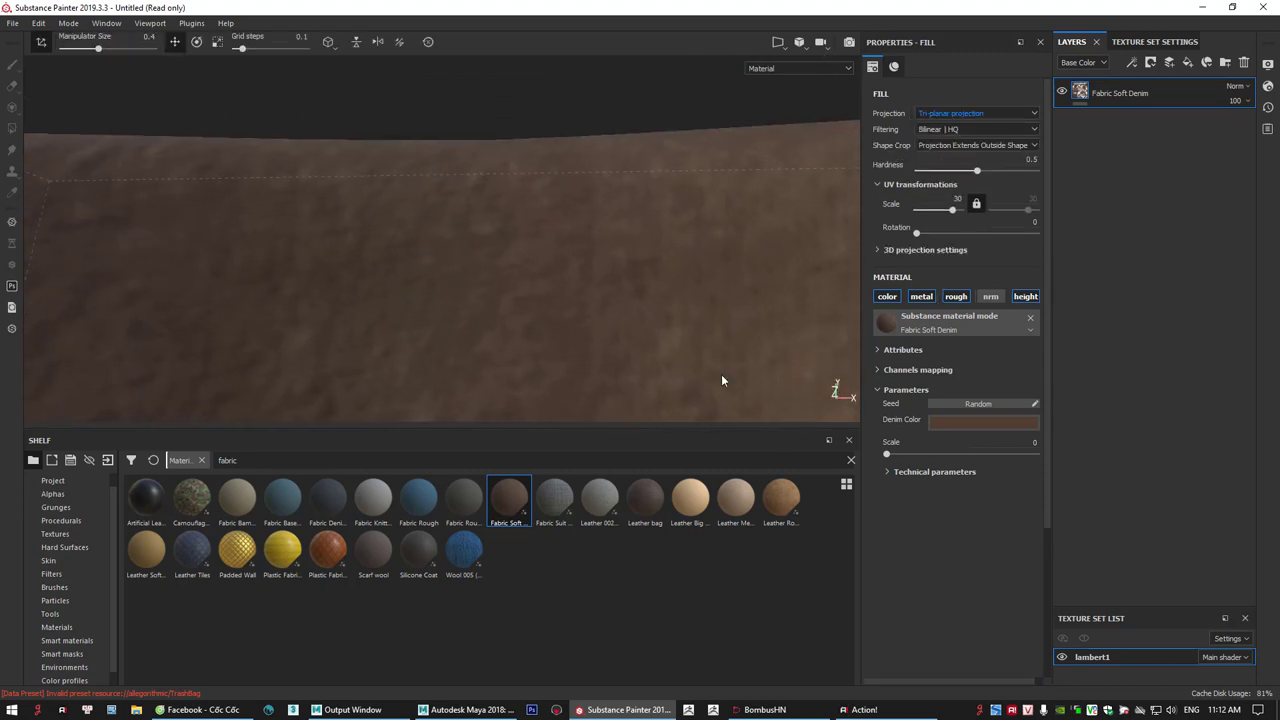
left_click(960, 112)
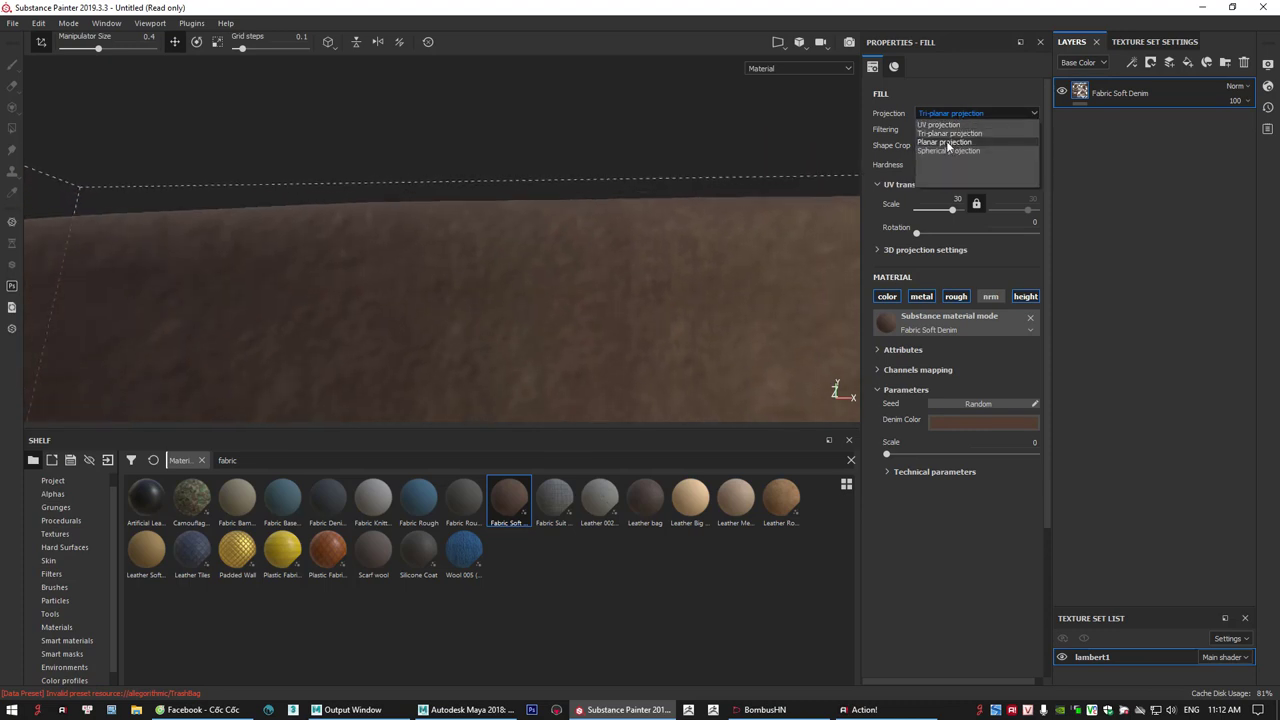
left_click(946, 141)
left_click(960, 113)
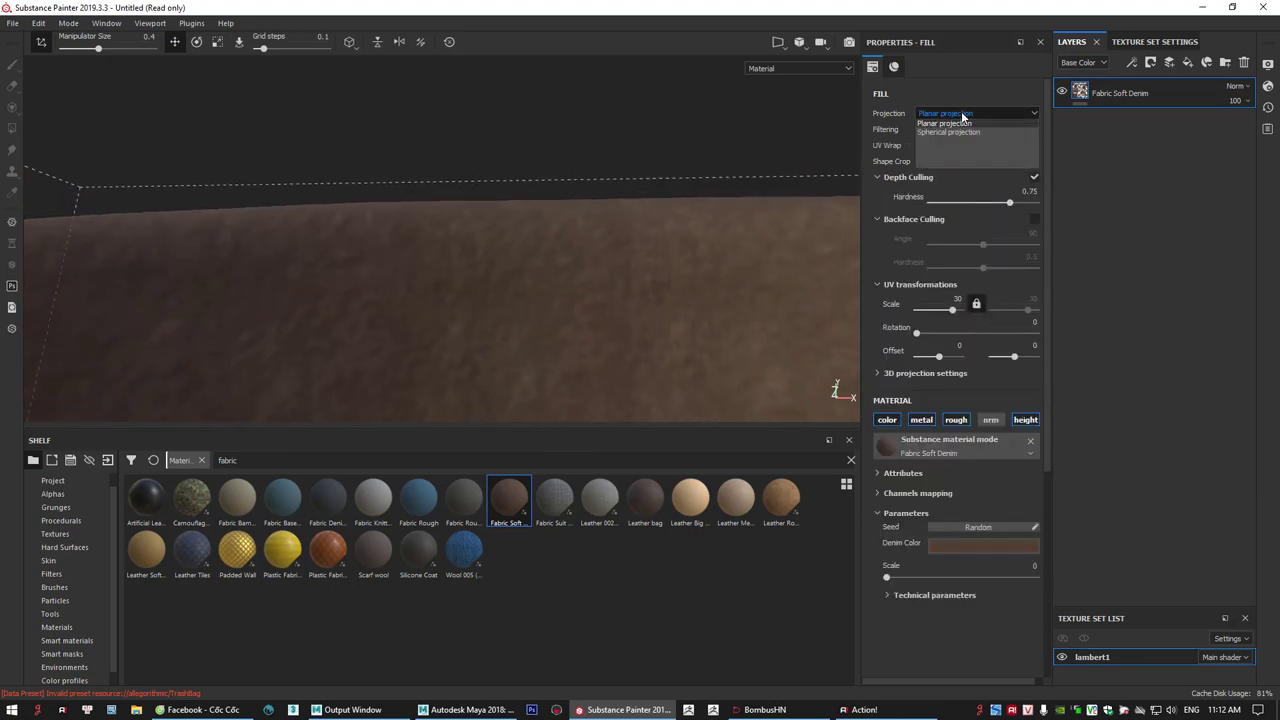
left_click(948, 133)
left_click_drag(654, 203, 557, 322, "alt")
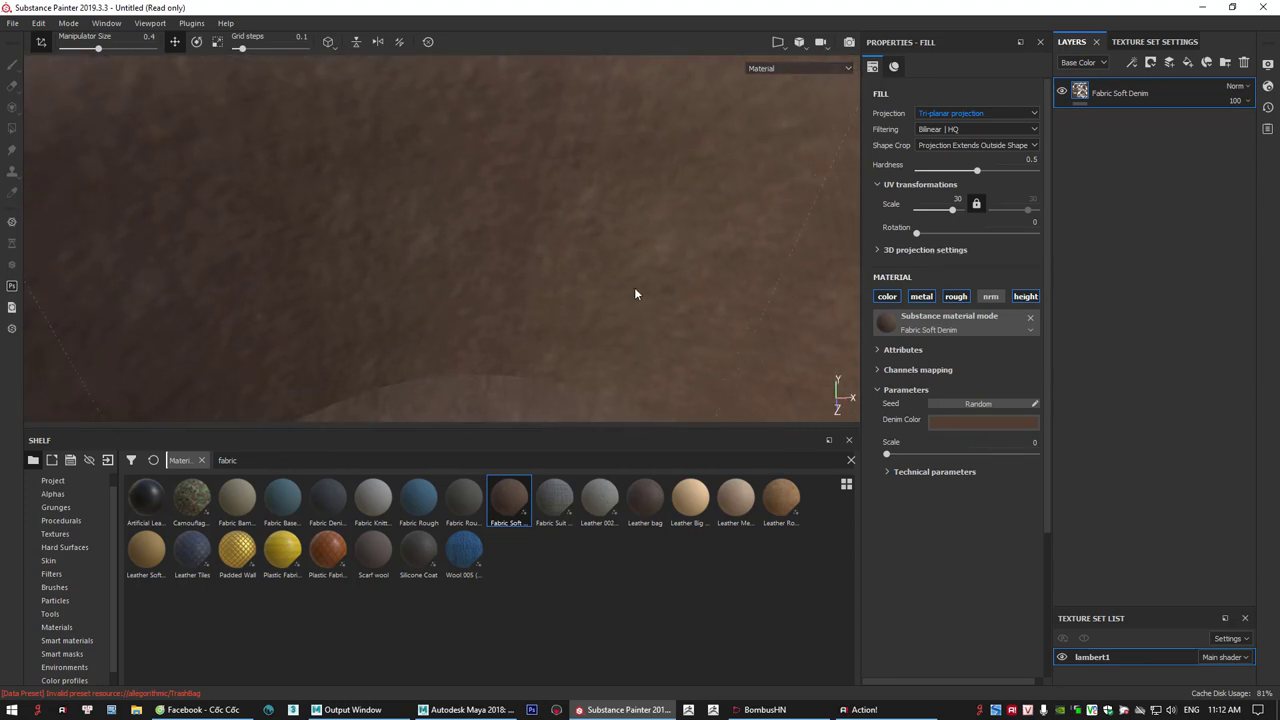
left_click(955, 145)
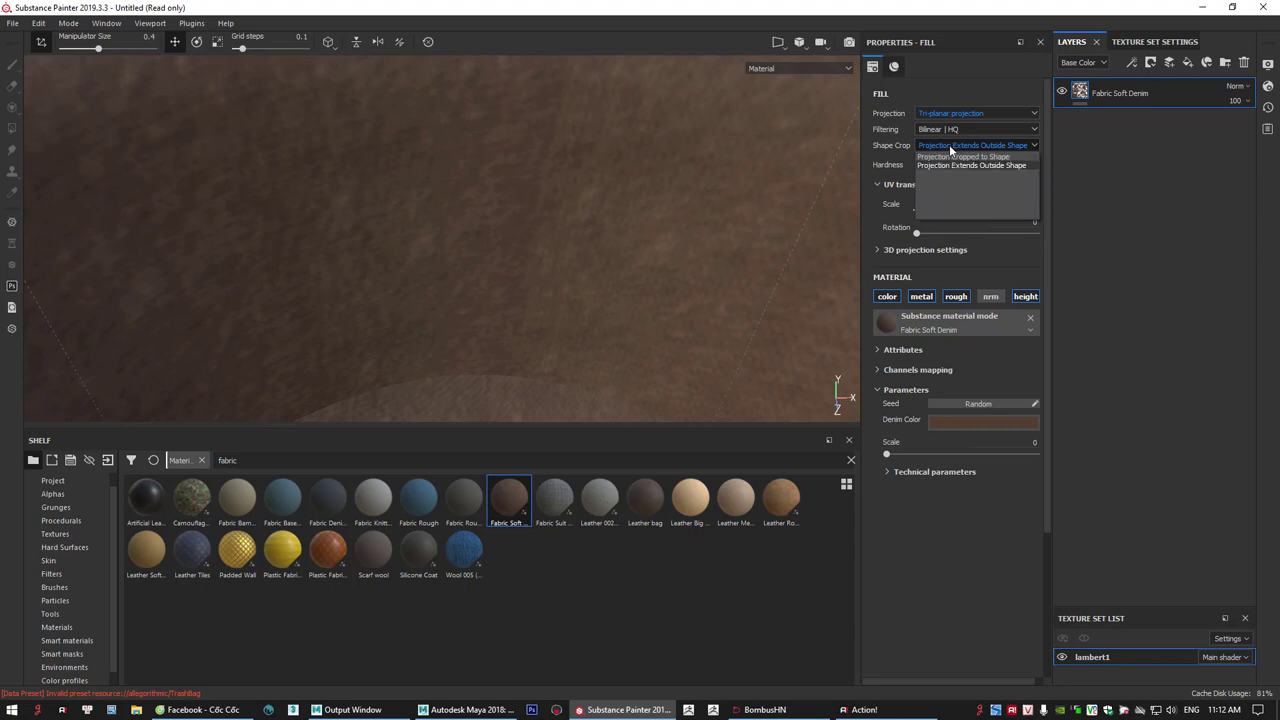
left_click(1056, 145)
- Try Spherical projection on the denim fill, inspect it inside the collar, and return to UV projection
left_click(970, 113)
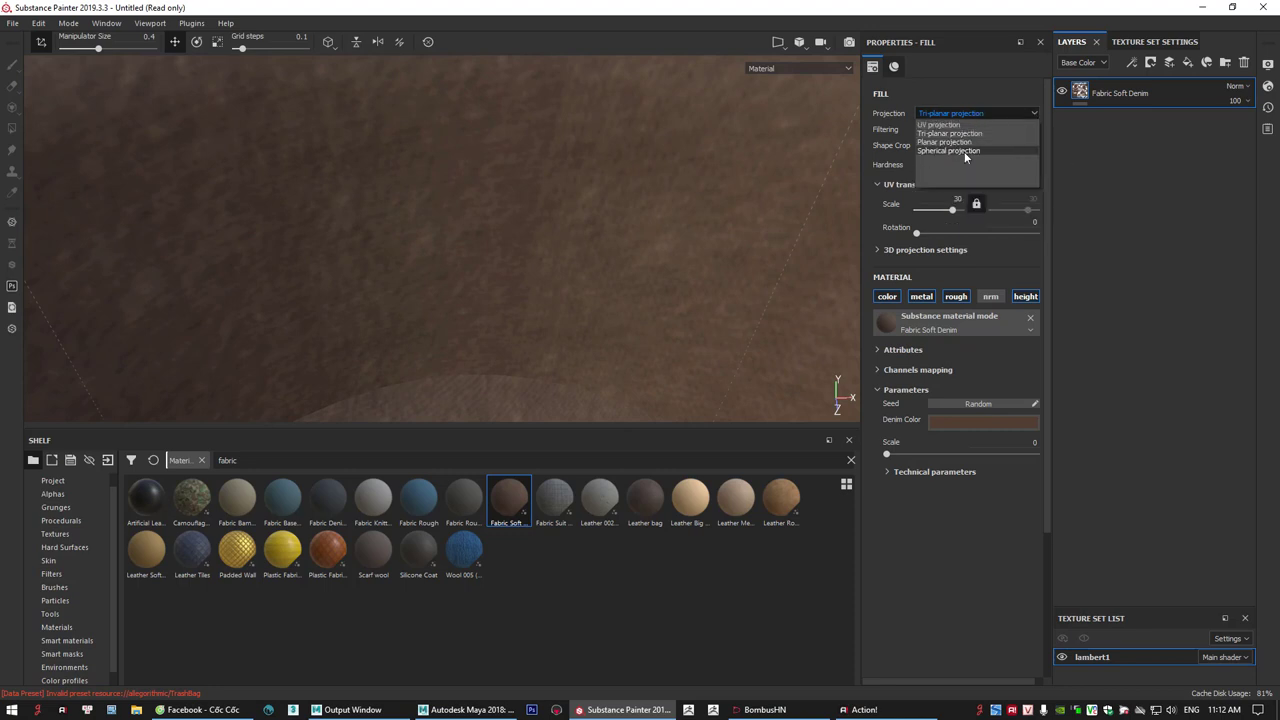
left_click(961, 151)
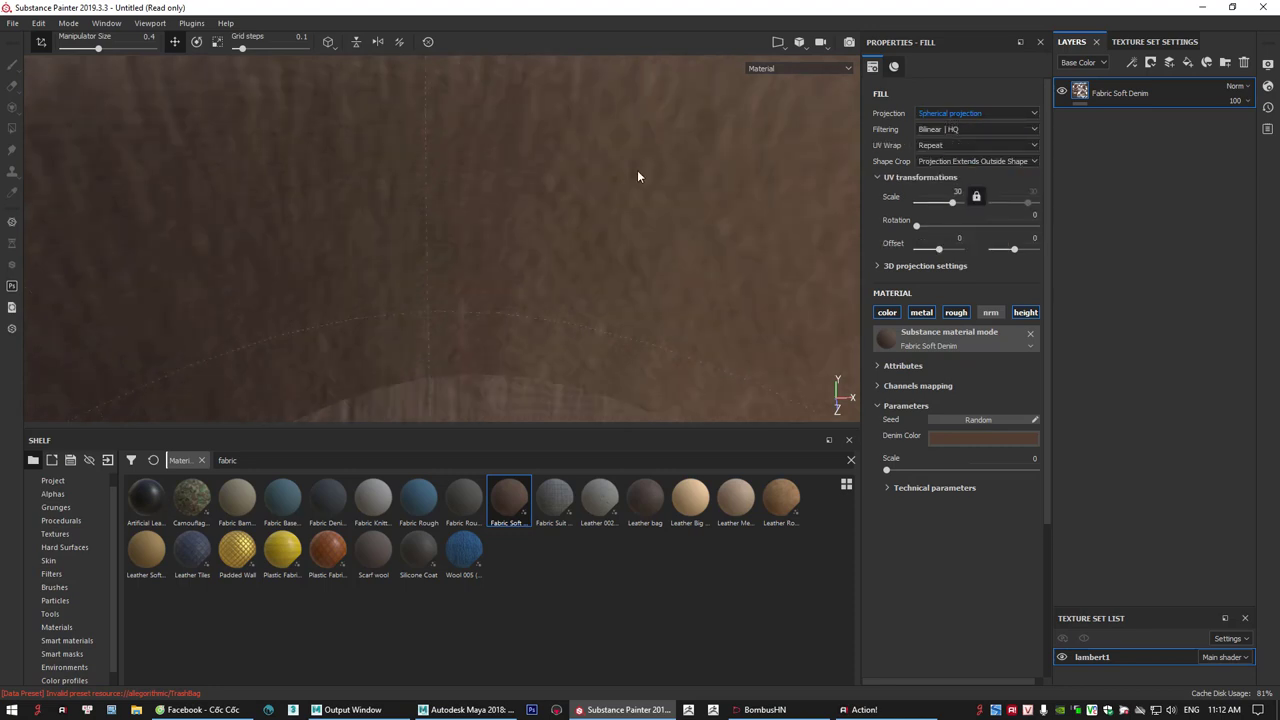
right_click_drag(699, 258, 477, 226, "alt")
left_click_drag(579, 265, 557, 232, "alt")
right_click_drag(557, 232, 449, 236, "alt")
left_click_drag(449, 240, 758, 210, "alt")
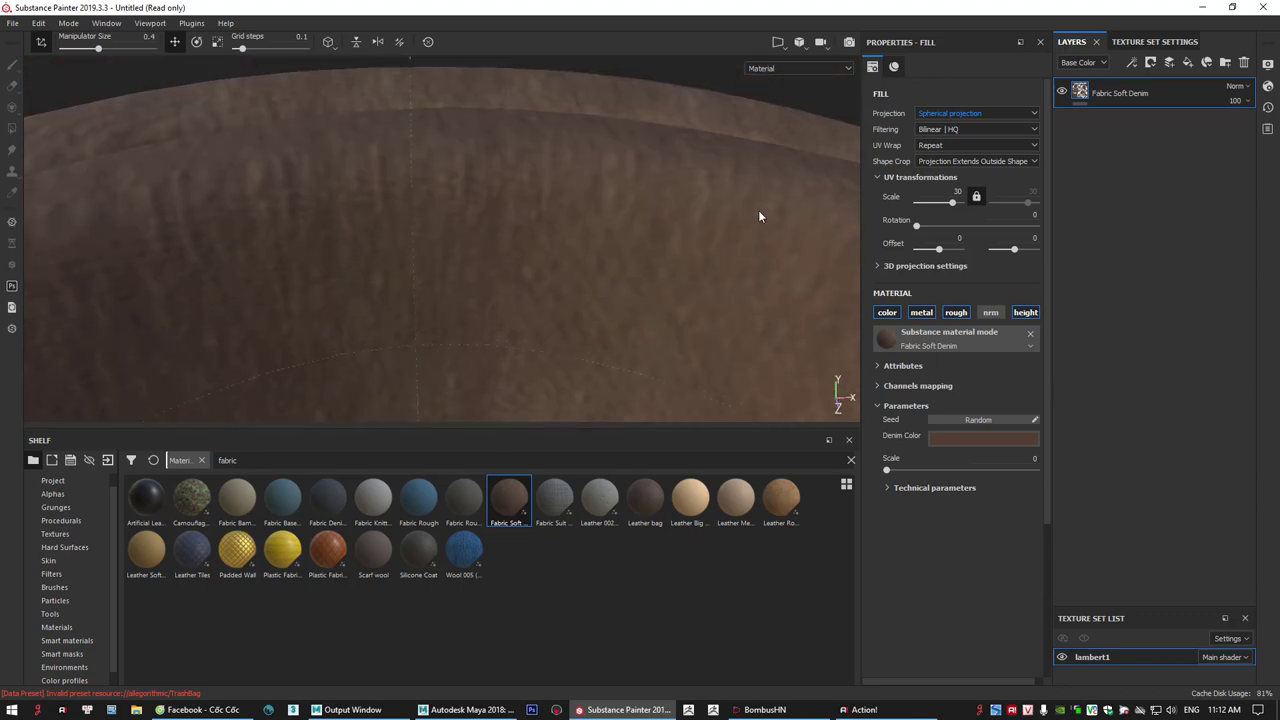
left_click(942, 112)
left_click(938, 124)
- Set the denim fill's UV rotation to 17.14 and check the weave direction around the neck collar
left_click_drag(604, 249, 526, 274, "alt")
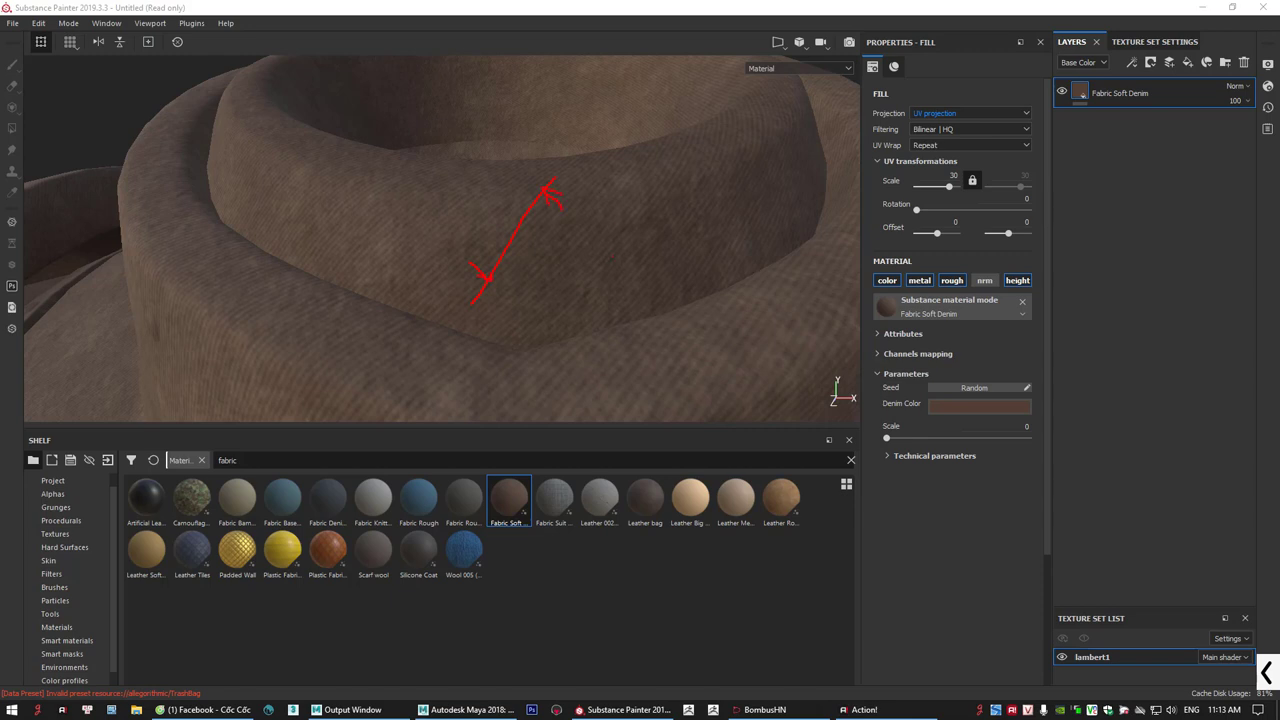
key("Escape")
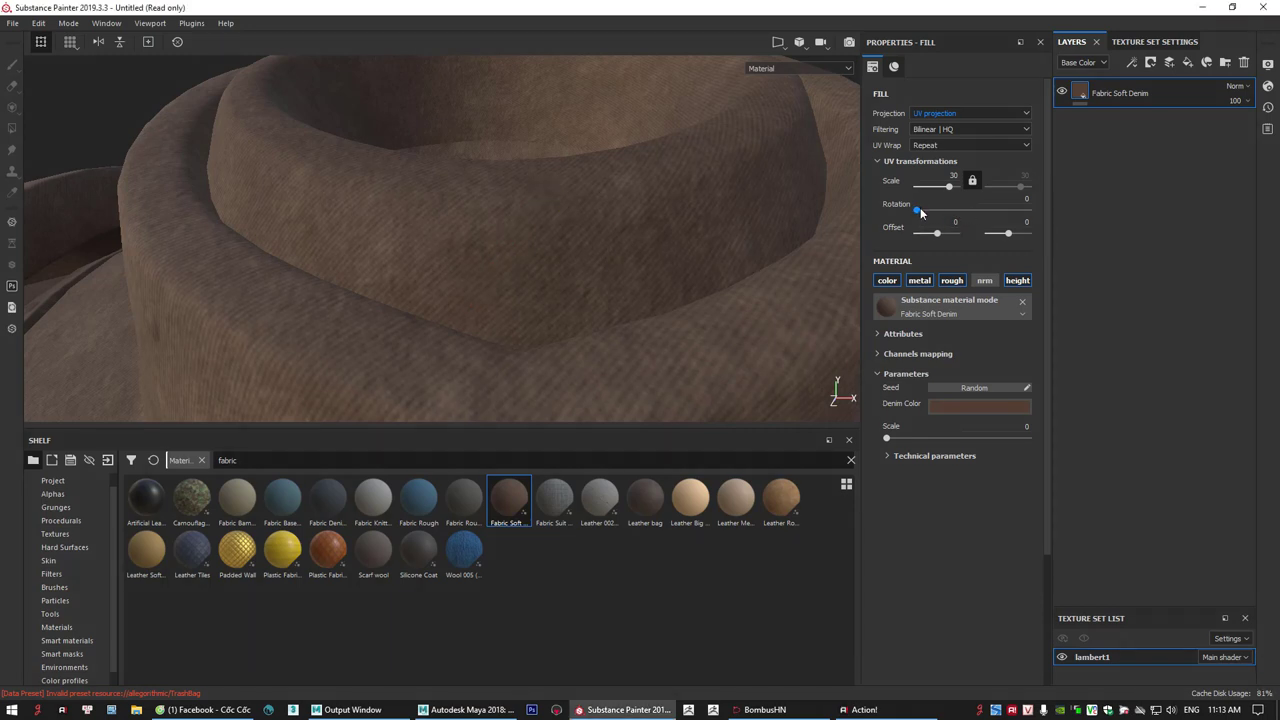
left_click_drag(920, 207, 921, 213)
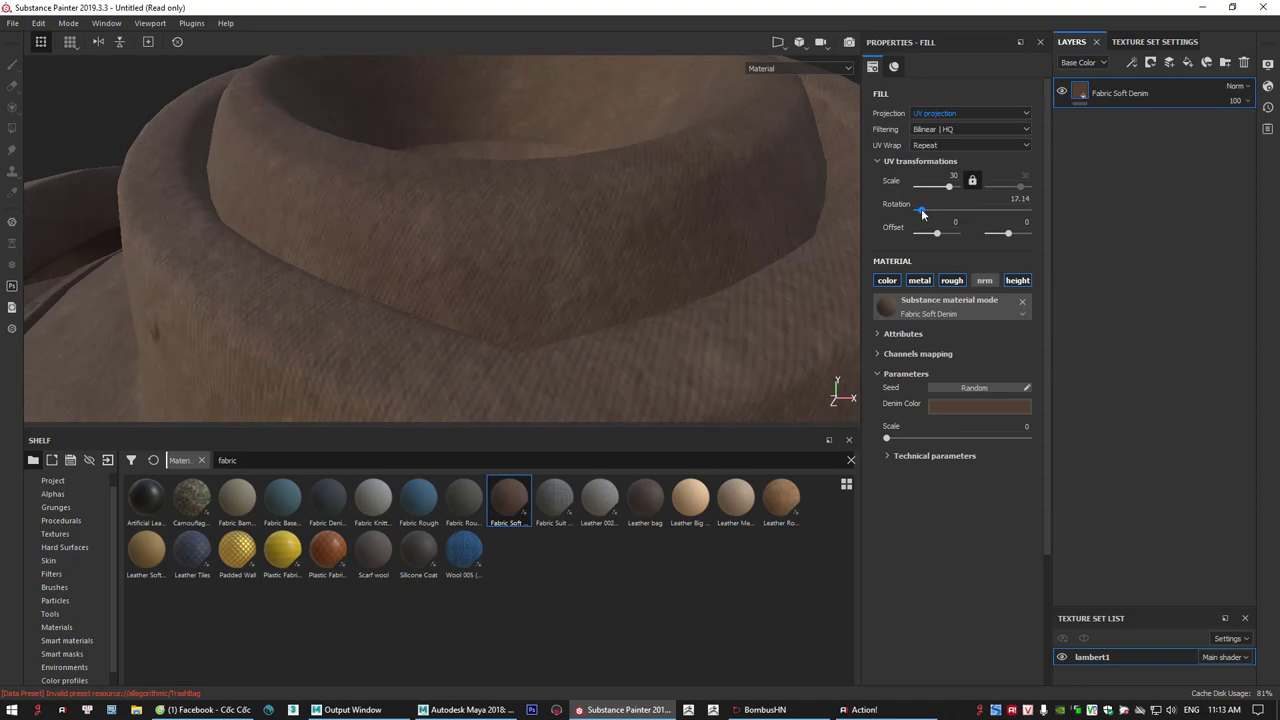
left_click_drag(732, 249, 534, 300, "alt")
scroll(665, 245, "down", 3)
scroll(534, 300, "down", 1)
middle_click_drag(550, 320, 590, 280, "alt")
left_click_drag(590, 280, 534, 211, "alt")
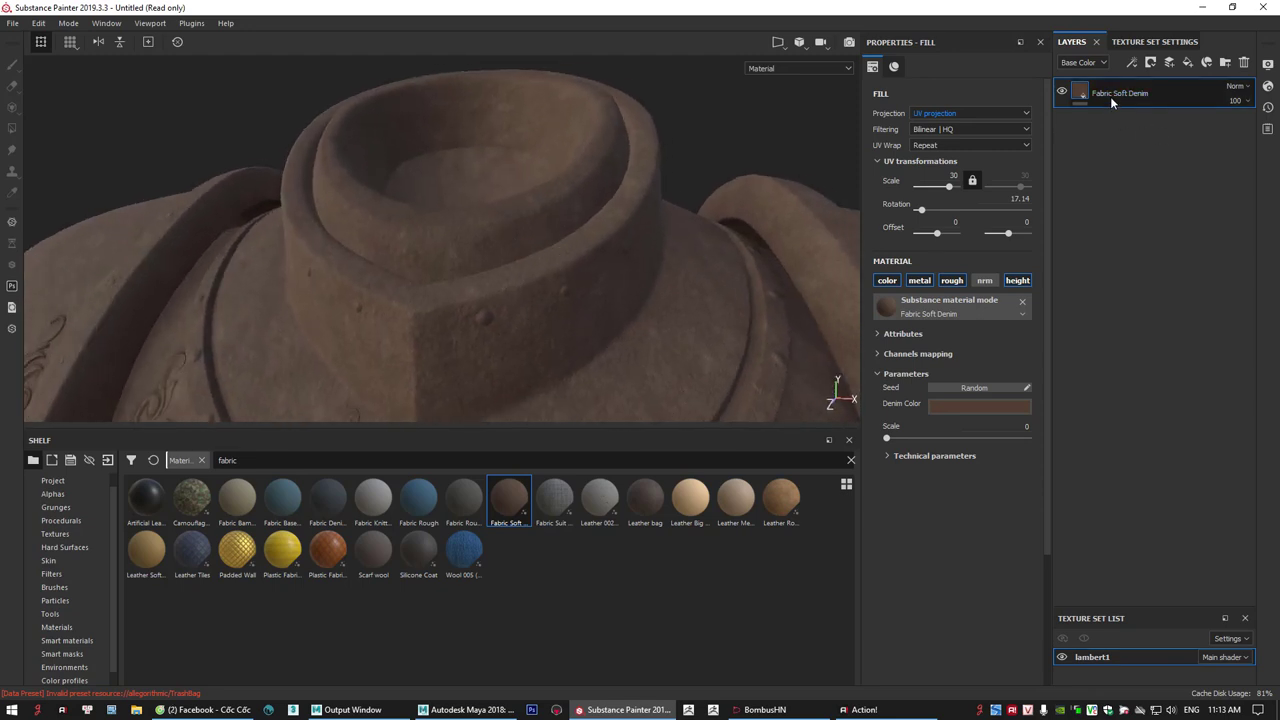
- Add a black mask to the Fabric Soft Denim layer and reveal only the inner collar ring using Polygon Fill in mesh mode
right_click(1110, 95)
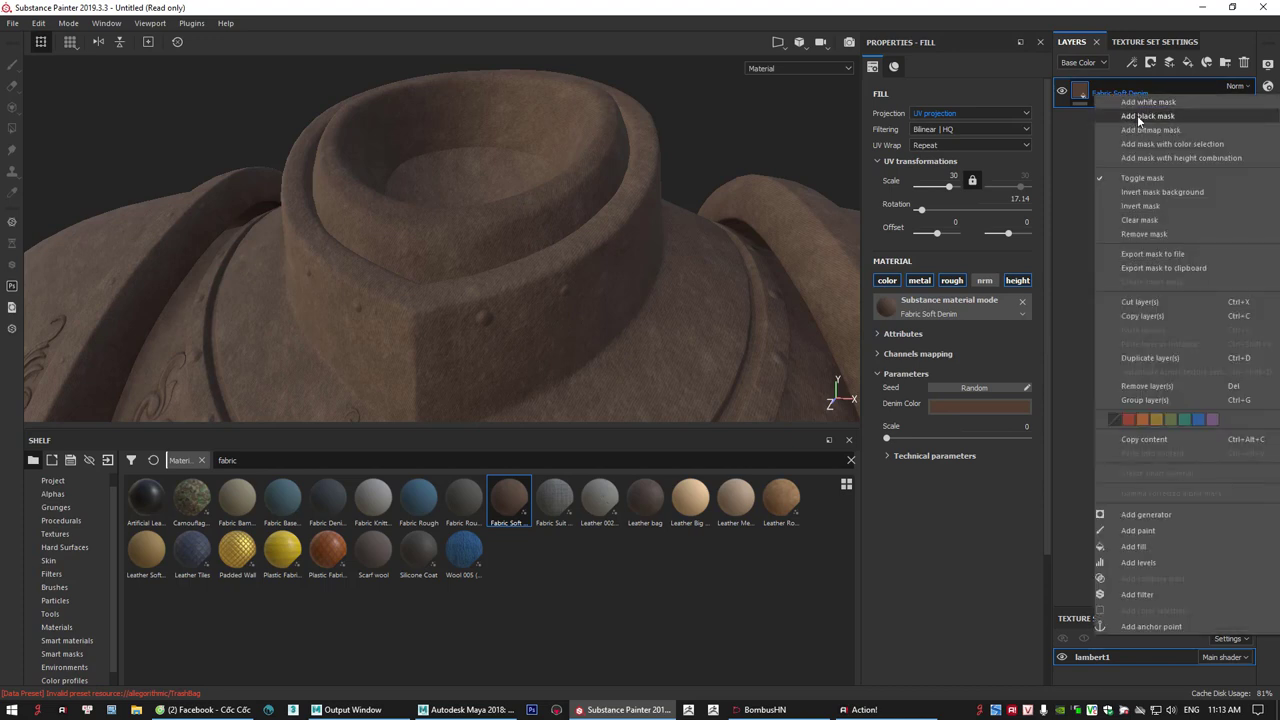
left_click(1137, 115)
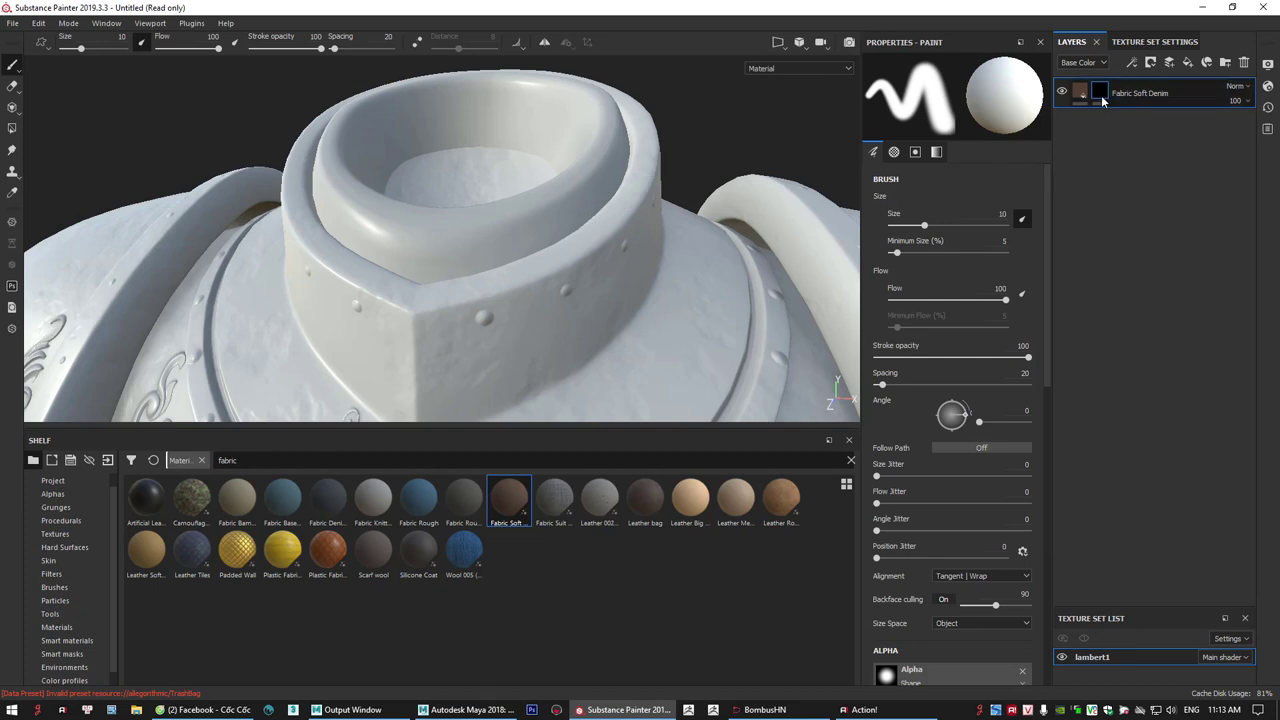
mouse_move(1103, 101)
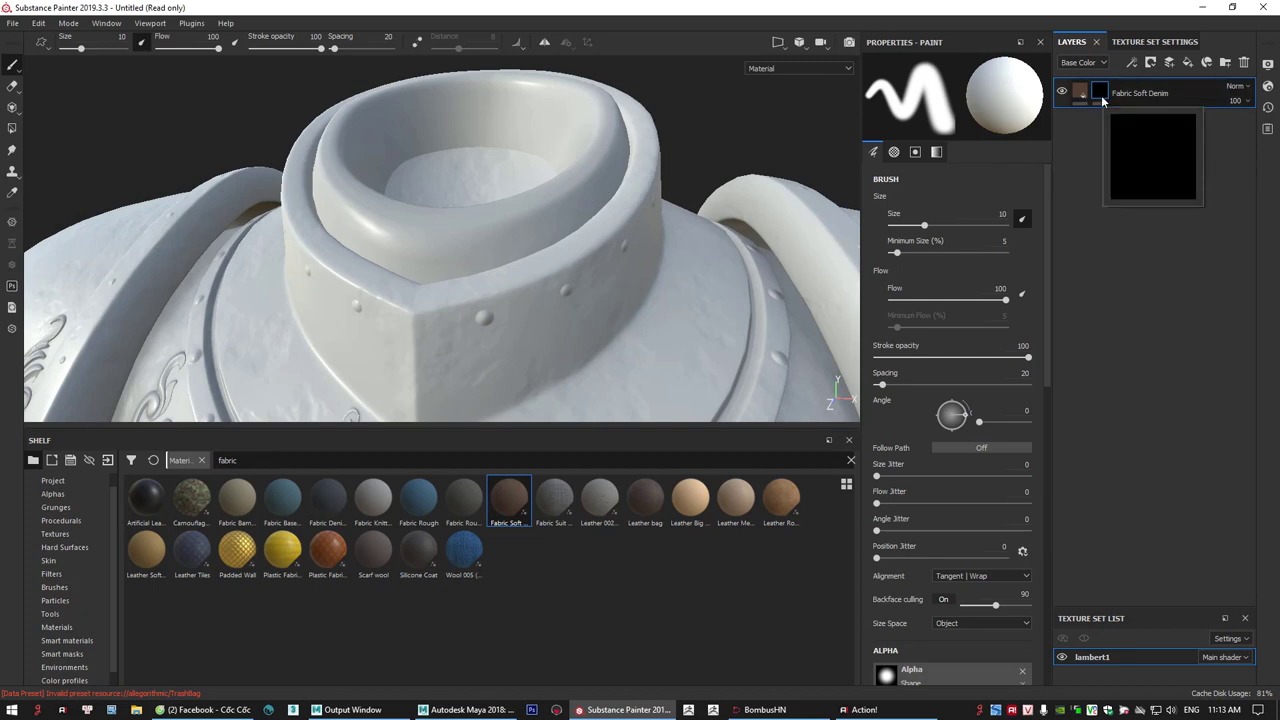
key("4")
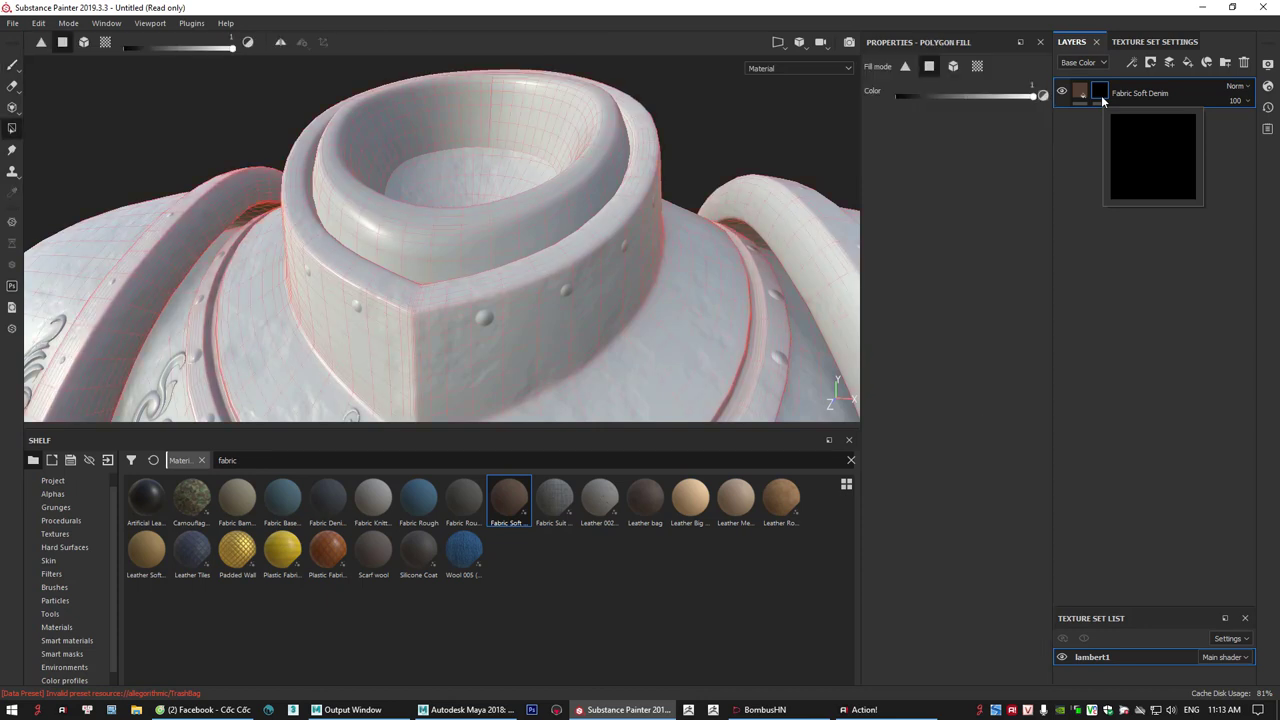
left_click(952, 70)
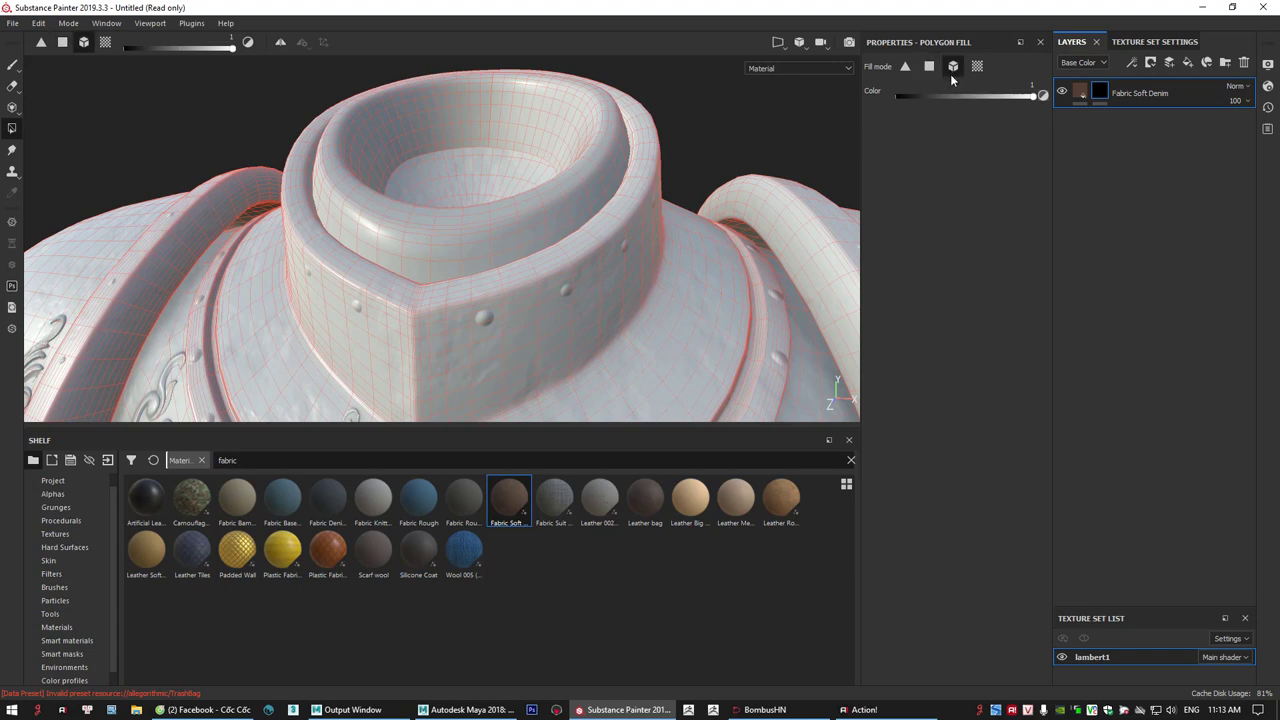
left_click(530, 217)
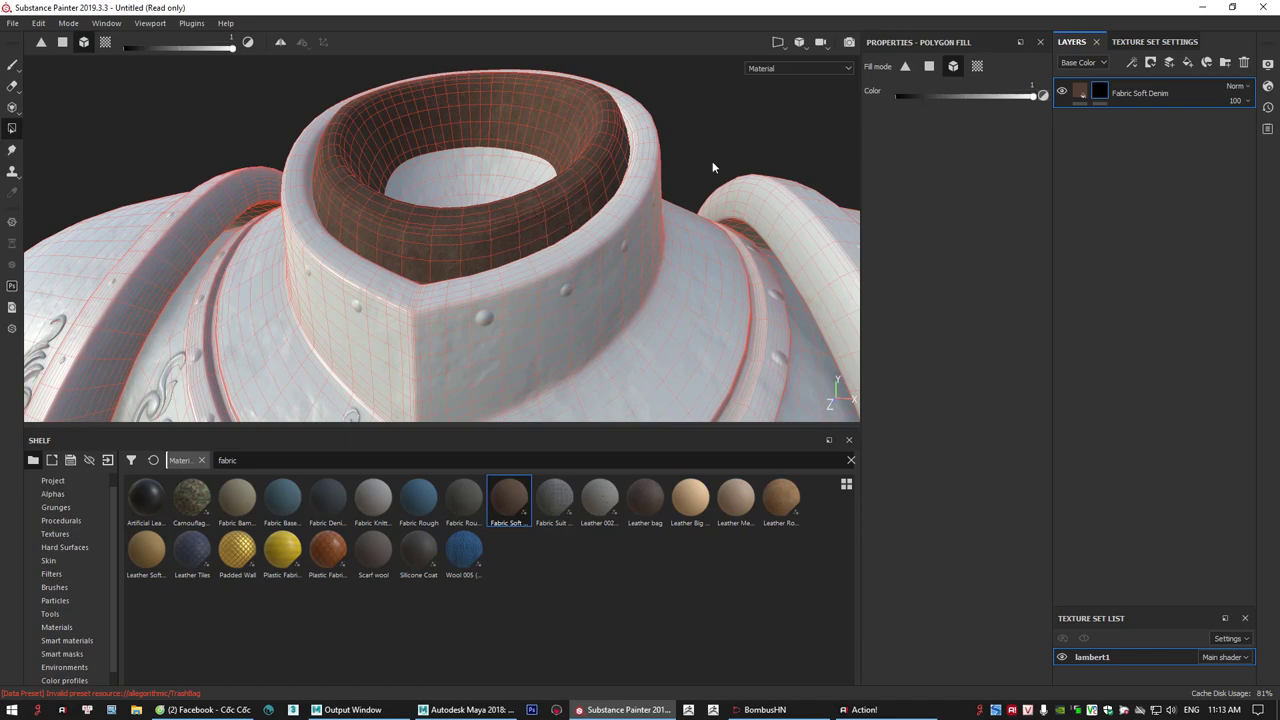
key("1")
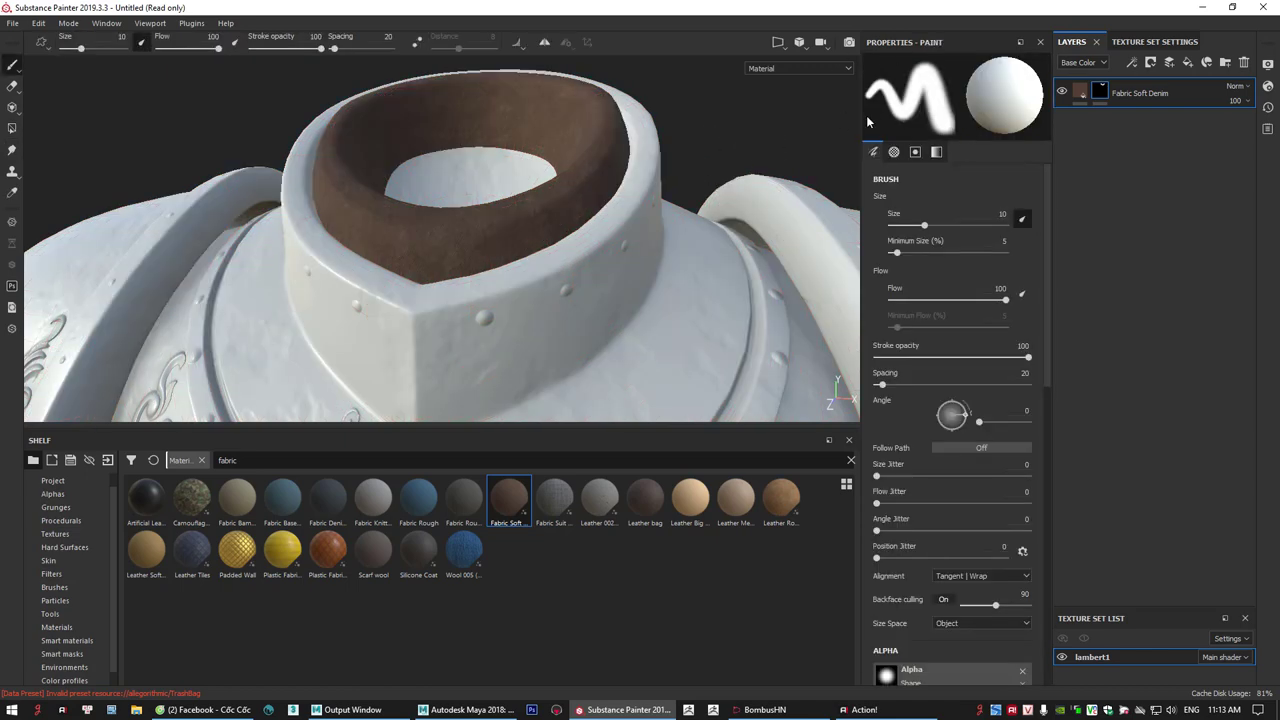
- Create a layer folder, move the Fabric Soft Denim layer into it, and rename the folder Neck
right_click_drag(786, 214, 608, 208, "alt")
left_click_drag(608, 208, 610, 298, "alt")
right_click_drag(610, 298, 652, 304, "alt")
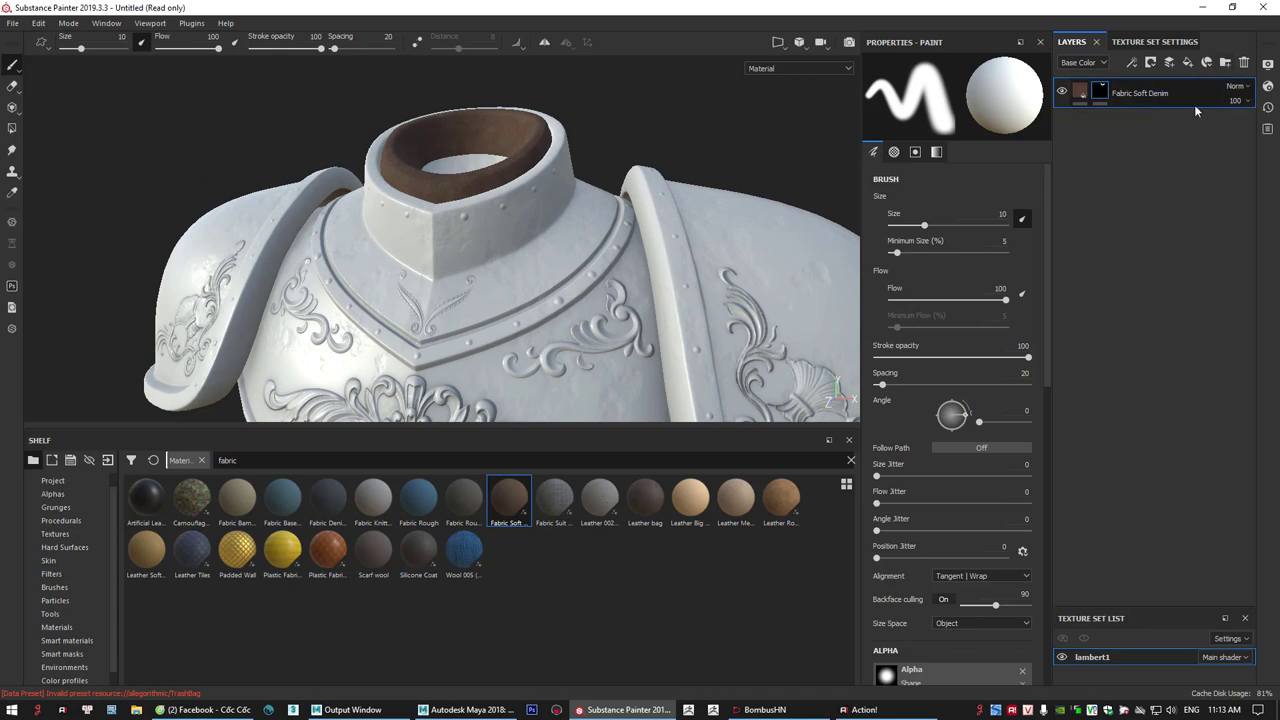
left_click(1226, 63)
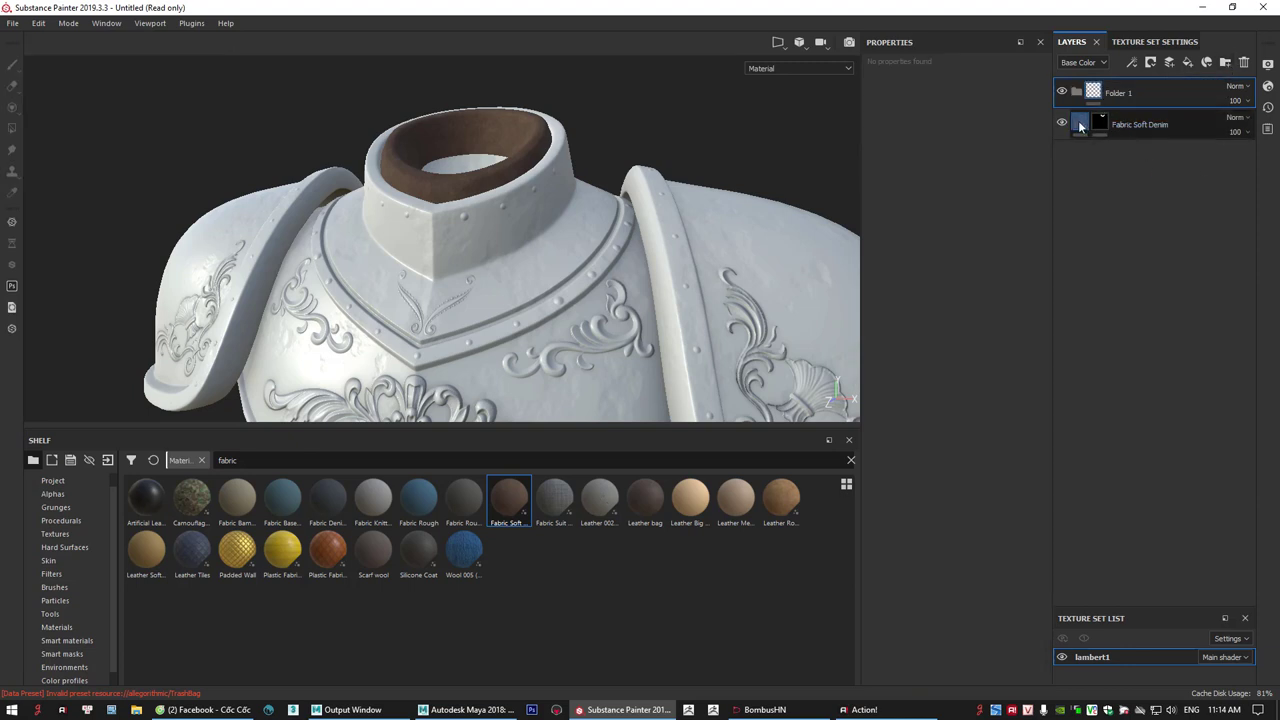
left_click_drag(1080, 125, 1078, 94)
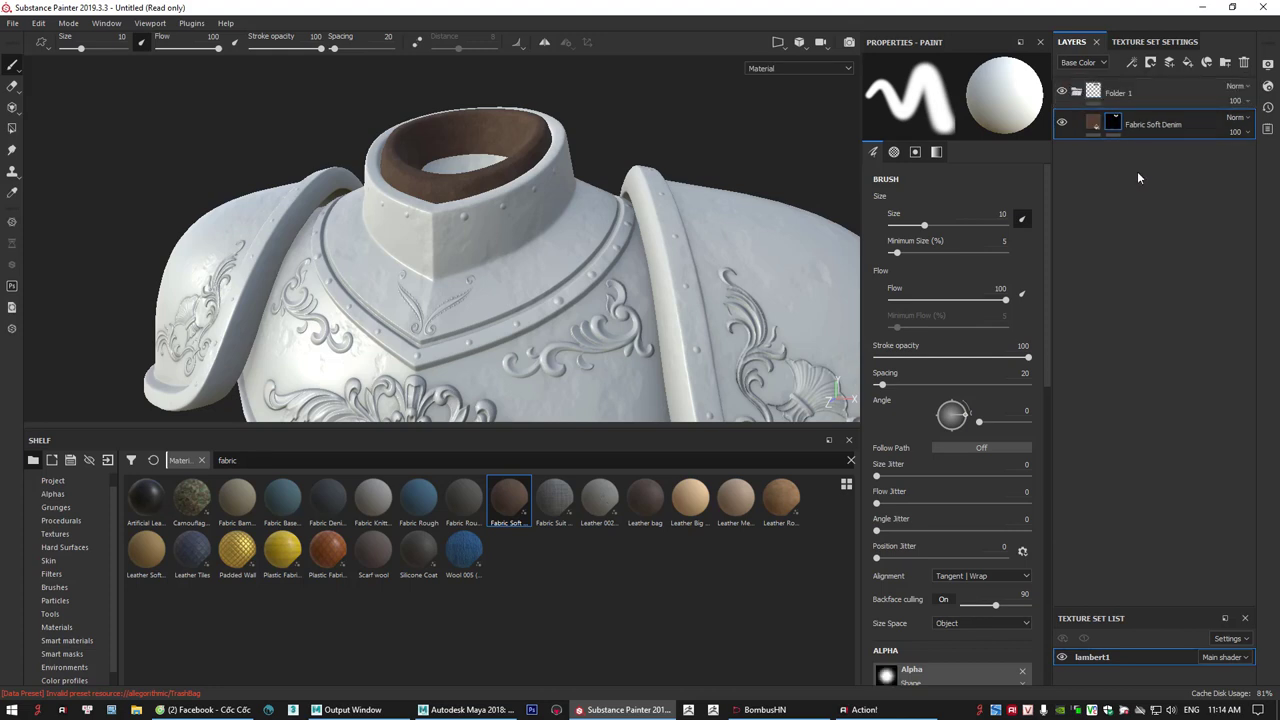
left_click(1076, 92)
double_click(1122, 93)
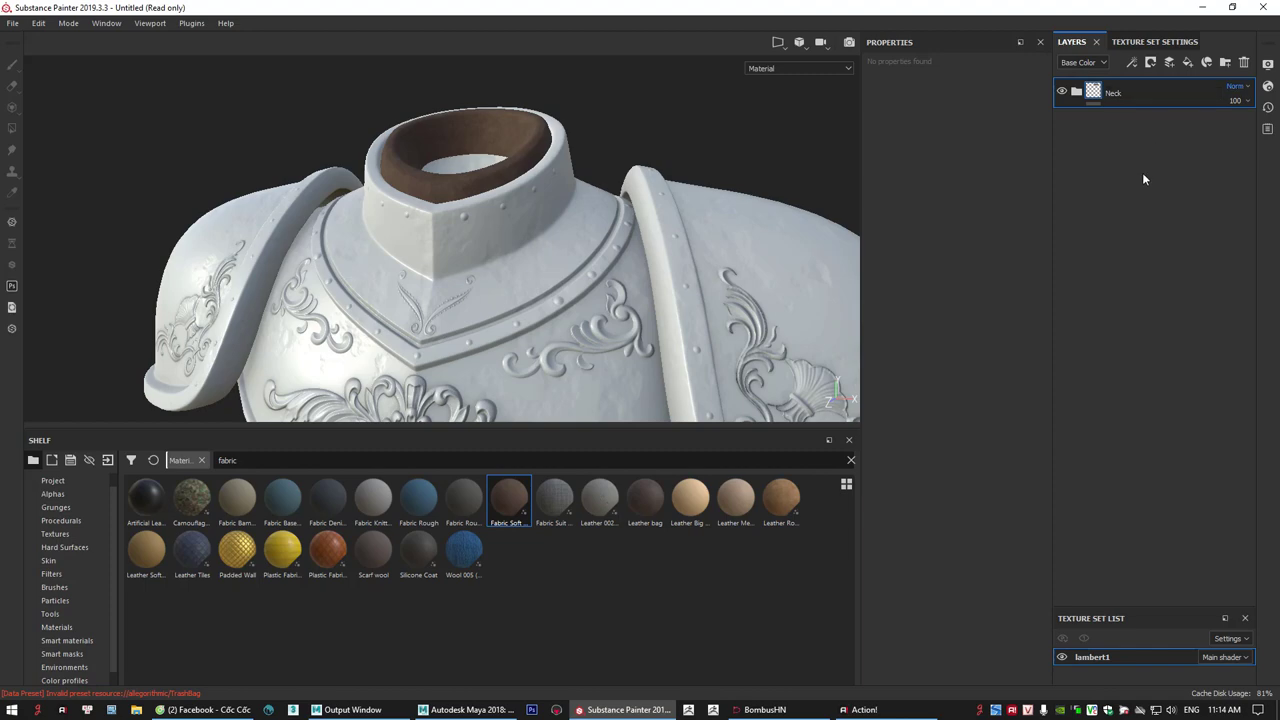
- Replace the "fabric" filter in the shelf's materials with a search for "metal"
left_click_drag(625, 174, 552, 280, "alt")
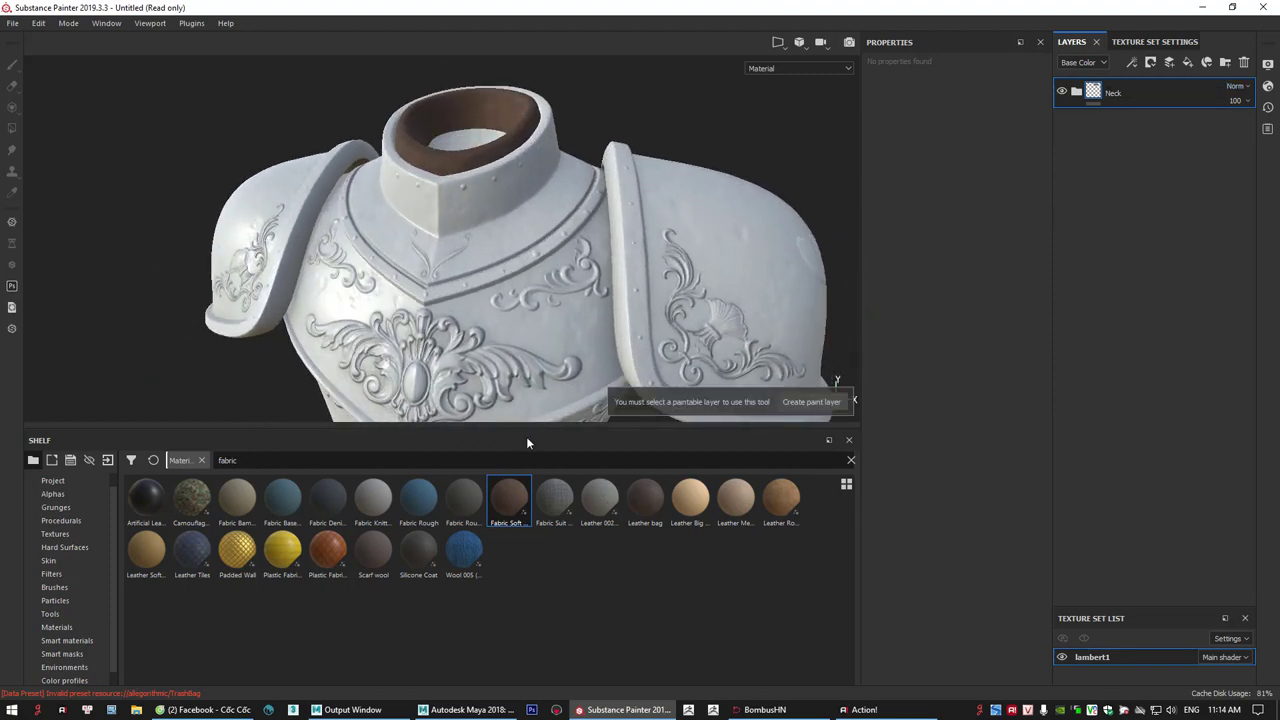
key("ctrl+a")
key("BackSpace")
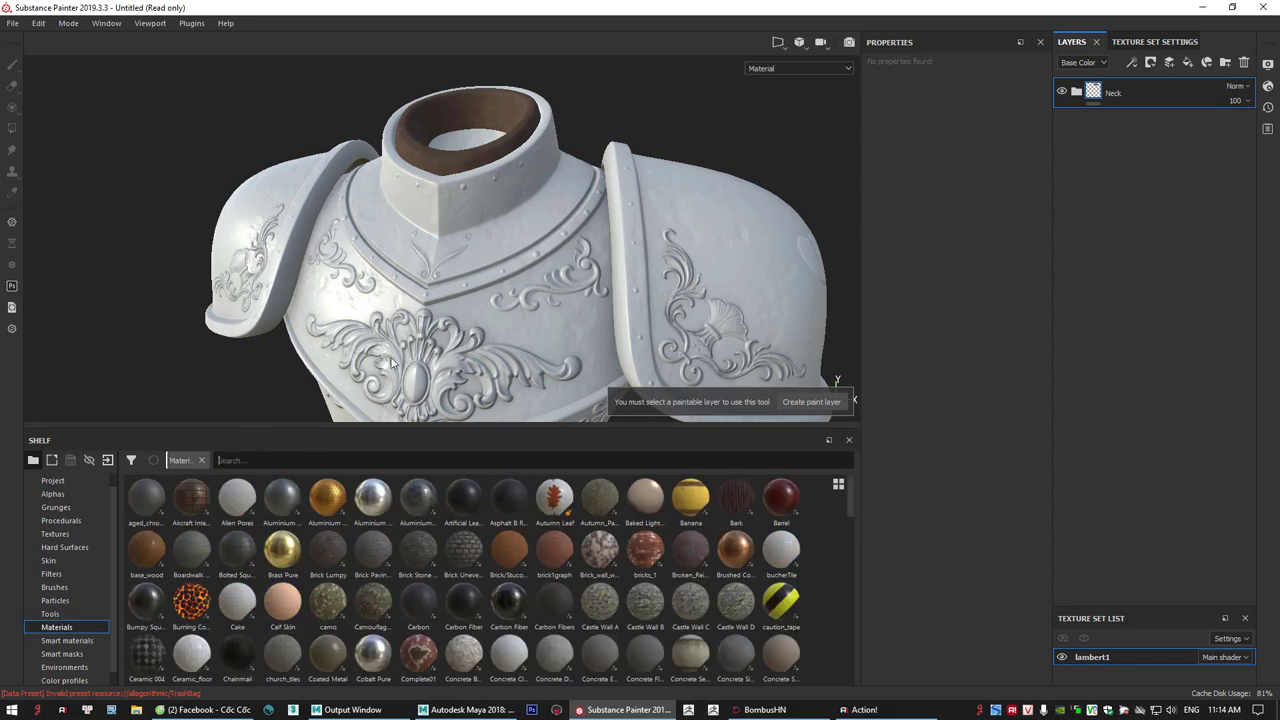
mouse_move(852, 503)
left_mouse_down()
mouse_move(836, 599)
mouse_move(836, 505)
left_mouse_up()
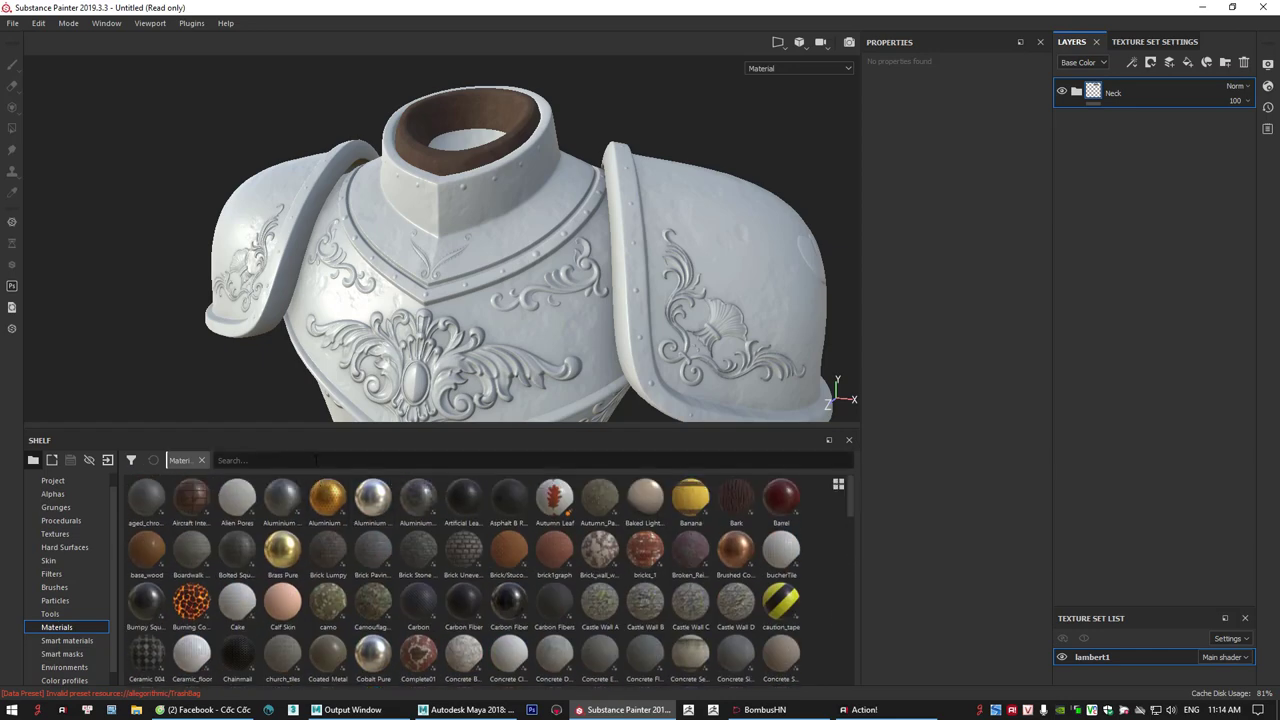
type("metal")
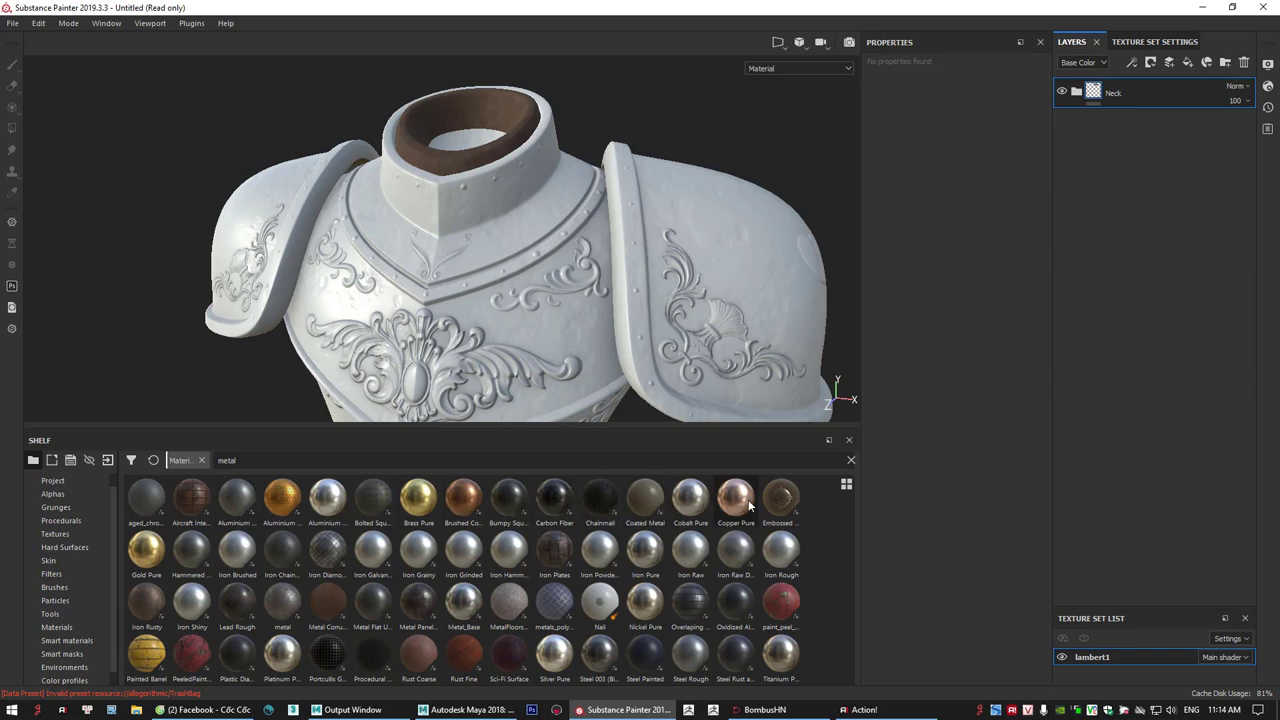
left_click(231, 459)
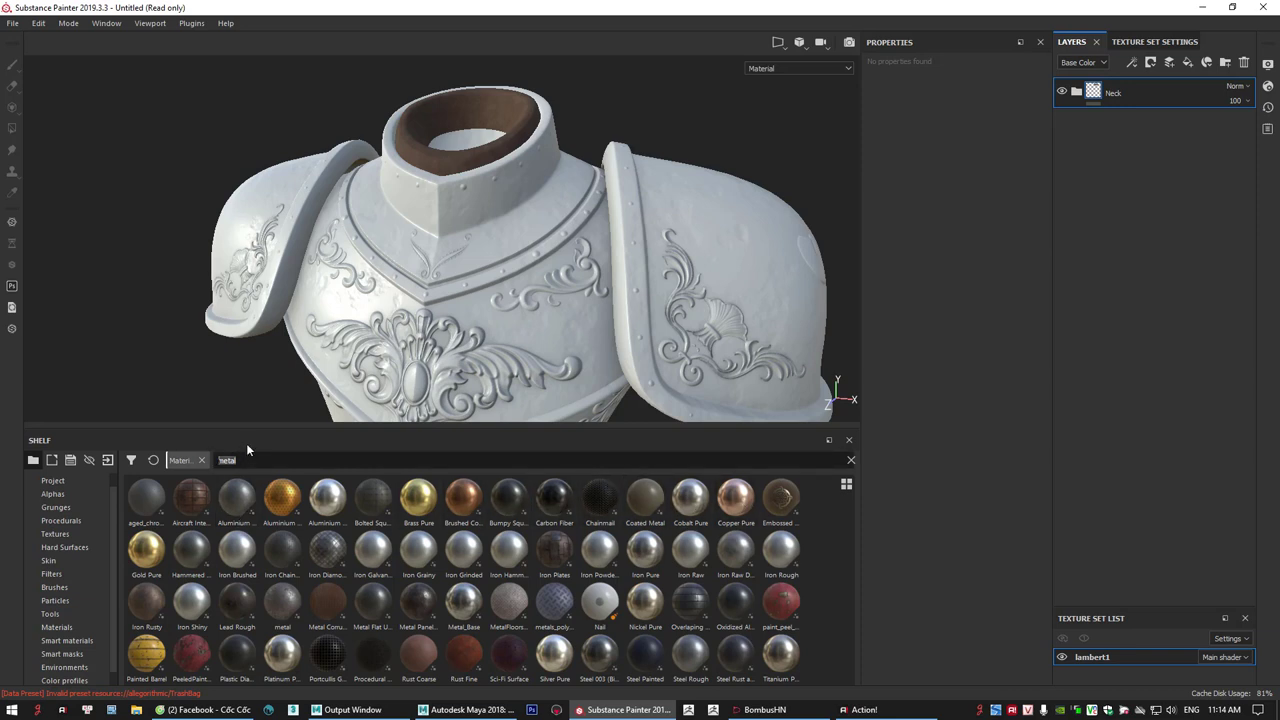
- Clear the metal search and add the Aluminium Insulator material as a fill layer beneath the Neck folder
key("BackSpace")
left_click(57, 627)
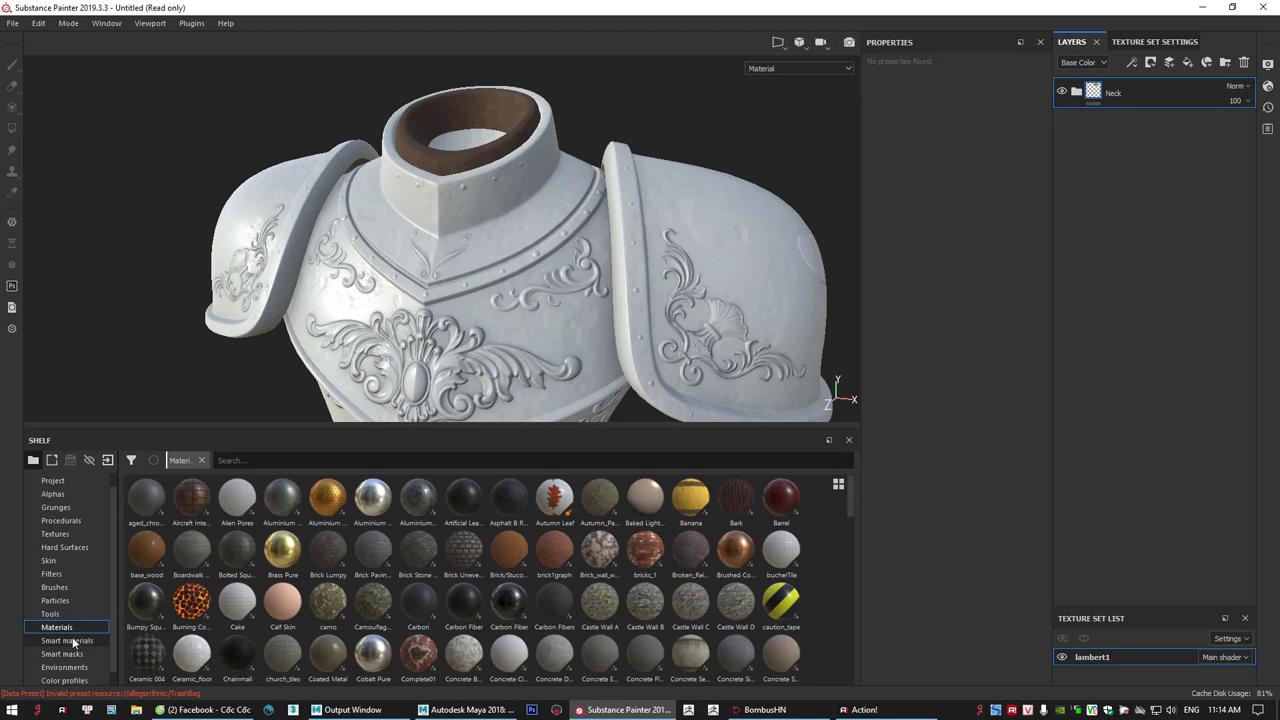
left_click(70, 640)
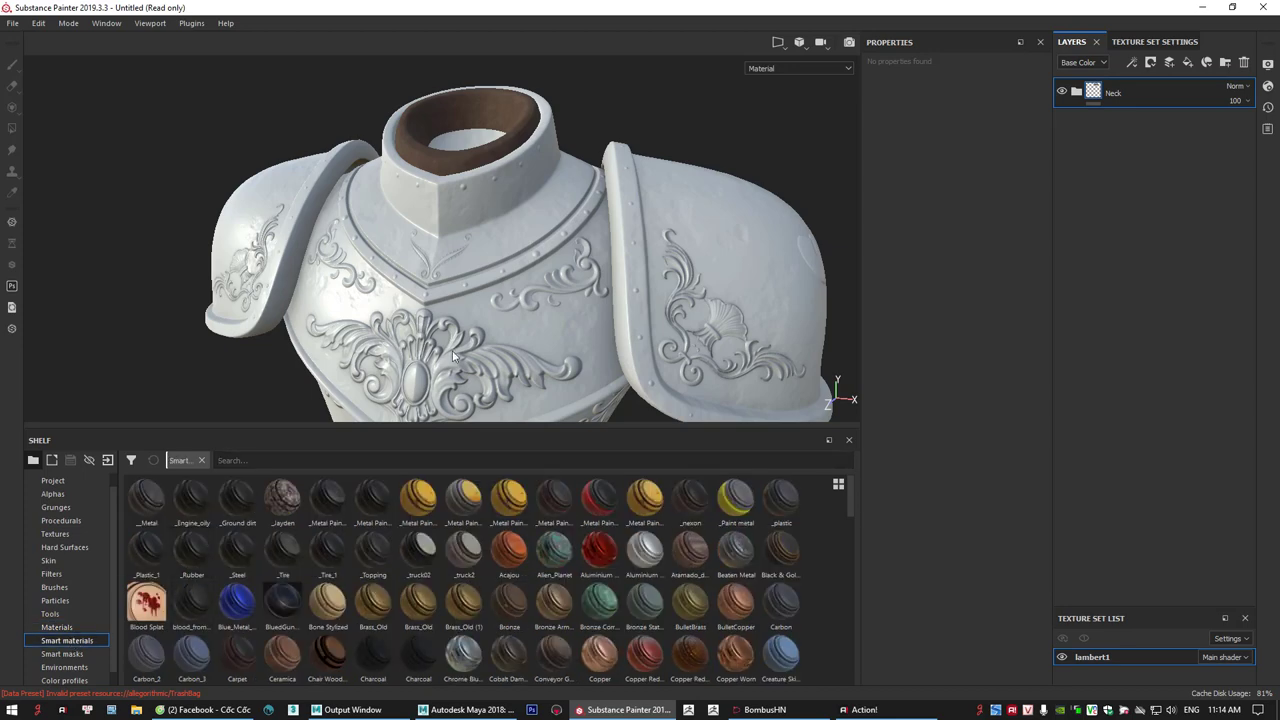
left_click(57, 627)
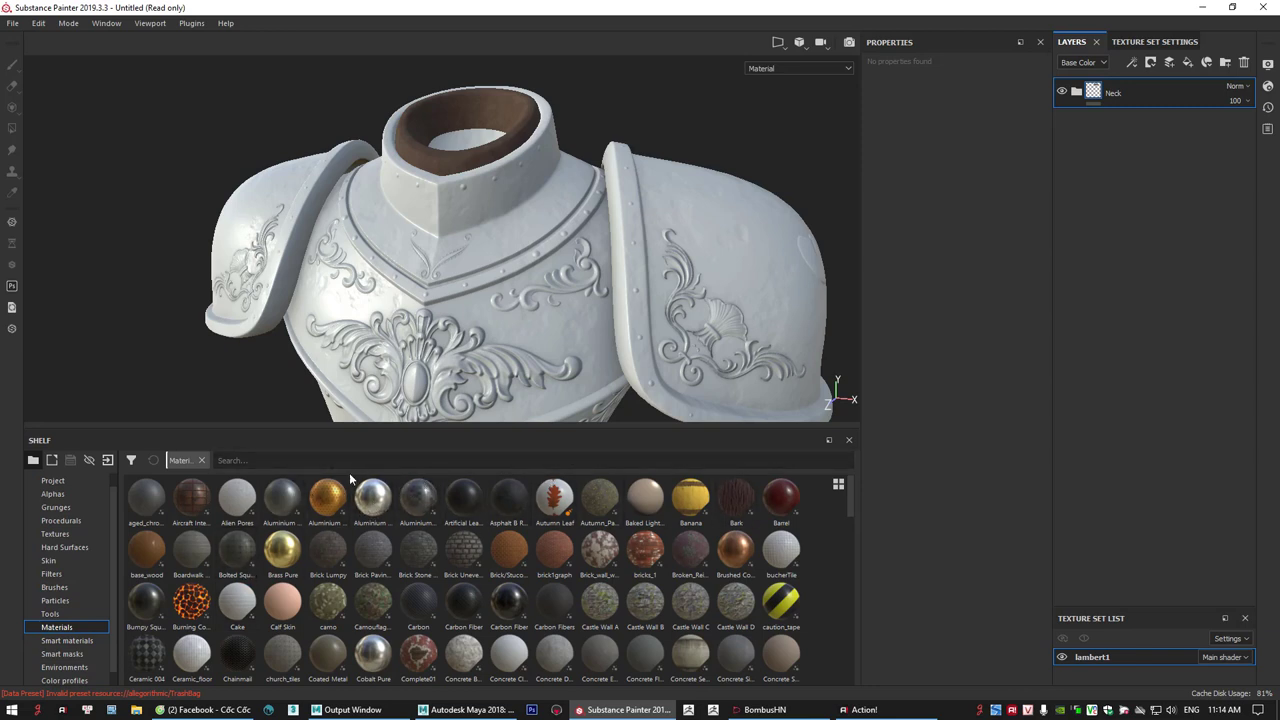
left_click_drag(330, 507, 1120, 197)
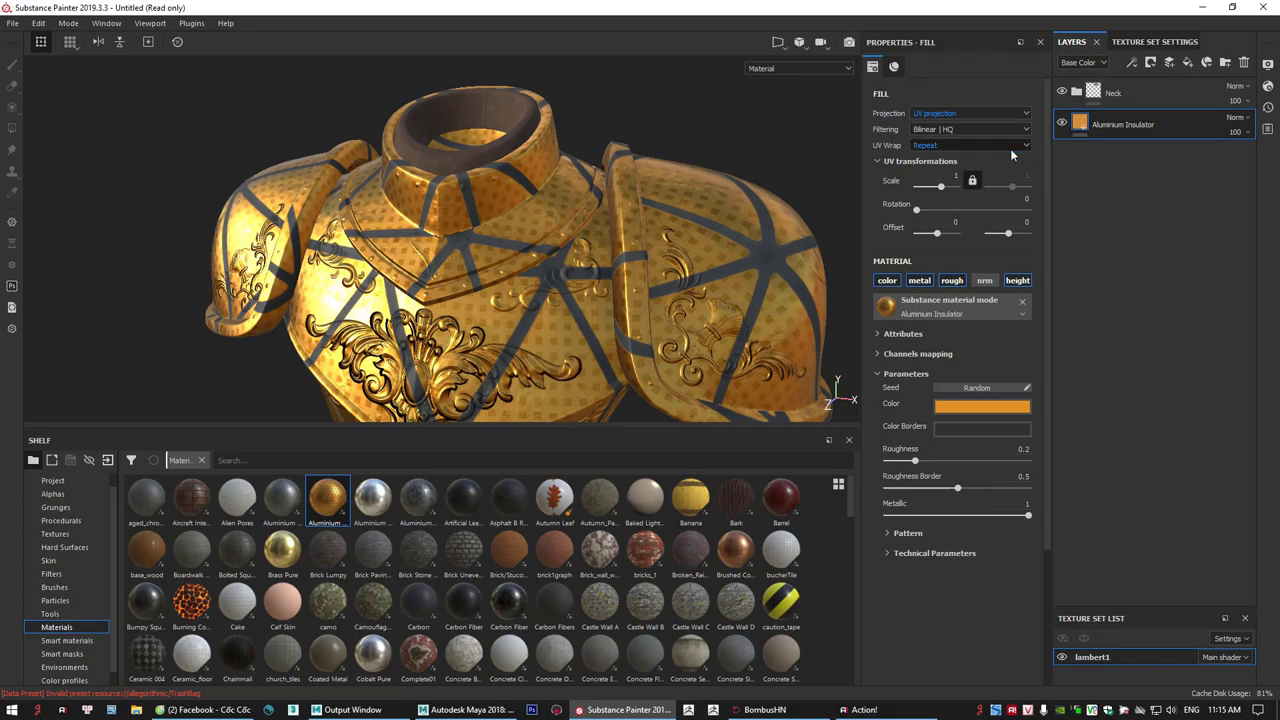
left_click_drag(690, 282, 330, 308, "alt")
right_click_drag(560, 365, 720, 339, "alt")
left_click_drag(720, 339, 557, 259, "alt")
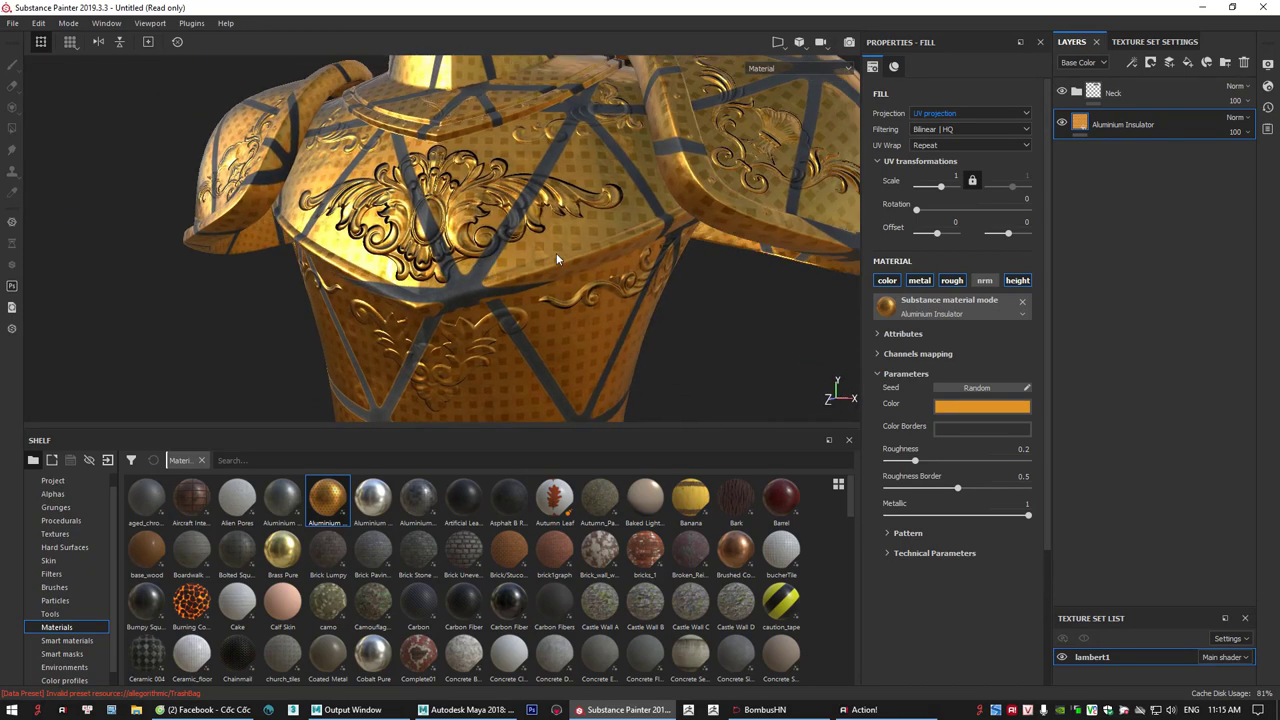
right_click_drag(557, 259, 474, 298, "alt")
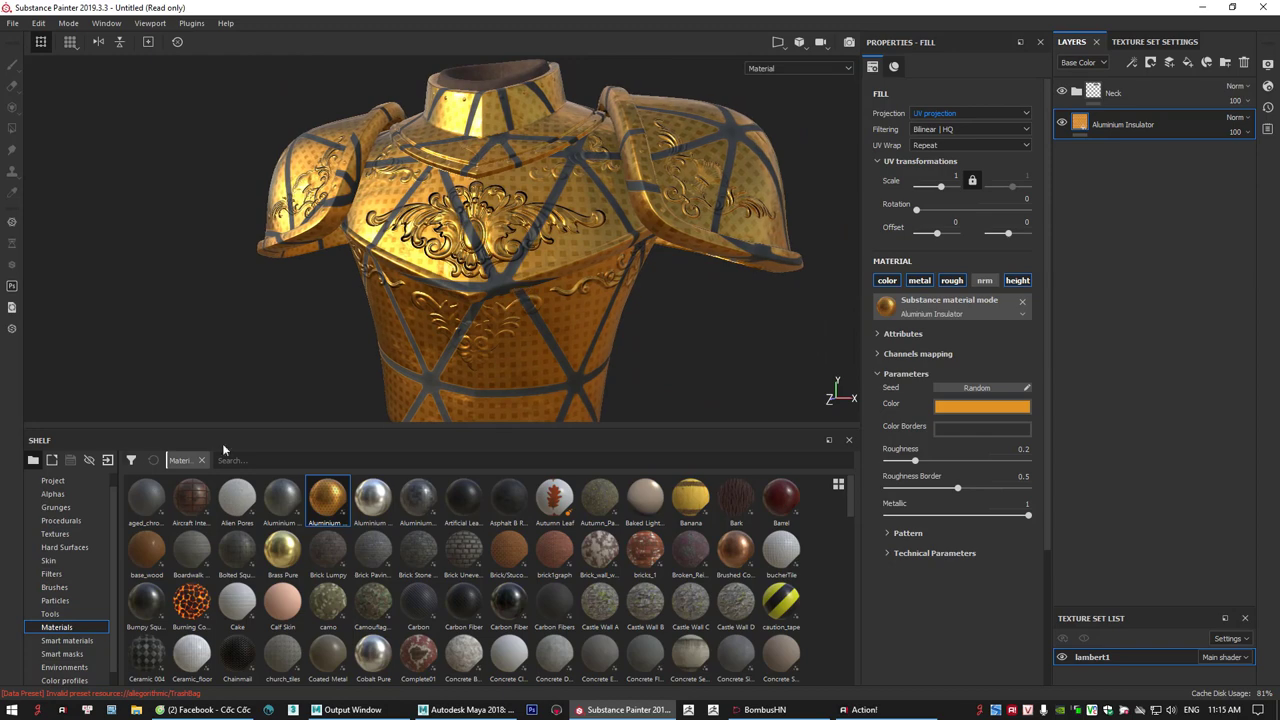
- Add the Brass_Old smart material to the layer stack directly beneath the Neck folder
left_click(69, 641)
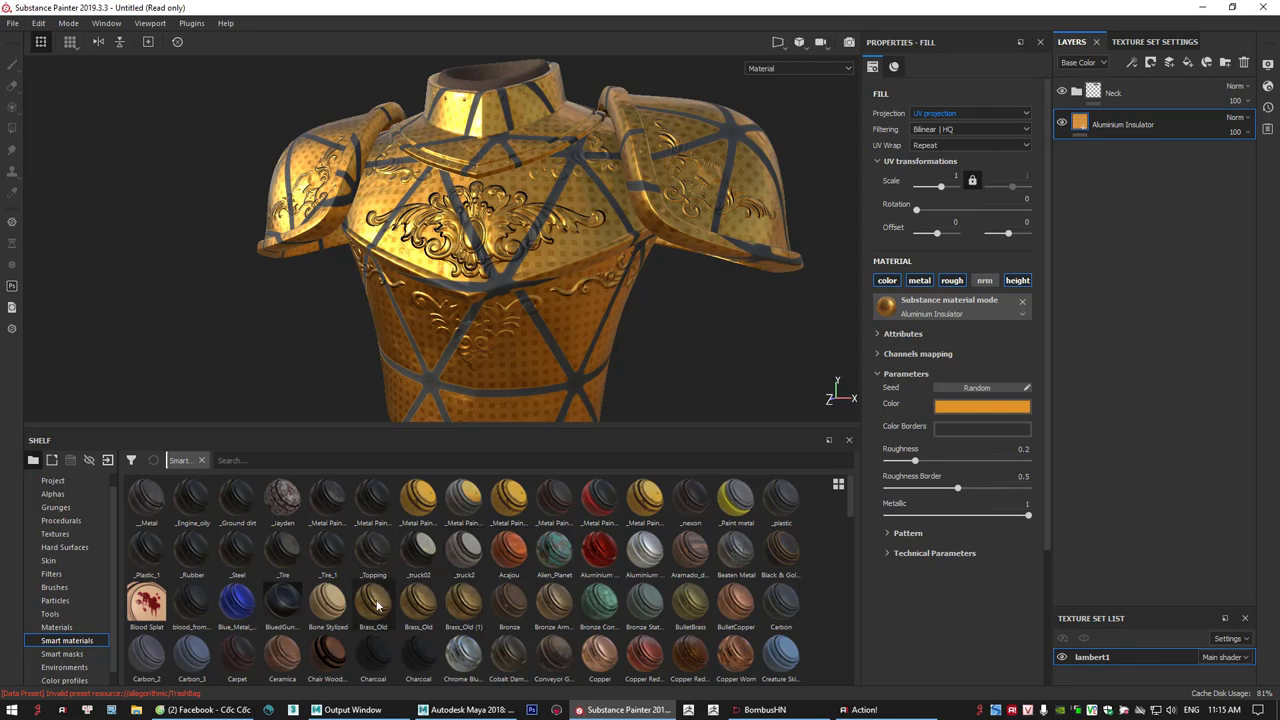
left_click_drag(380, 612, 1115, 118)
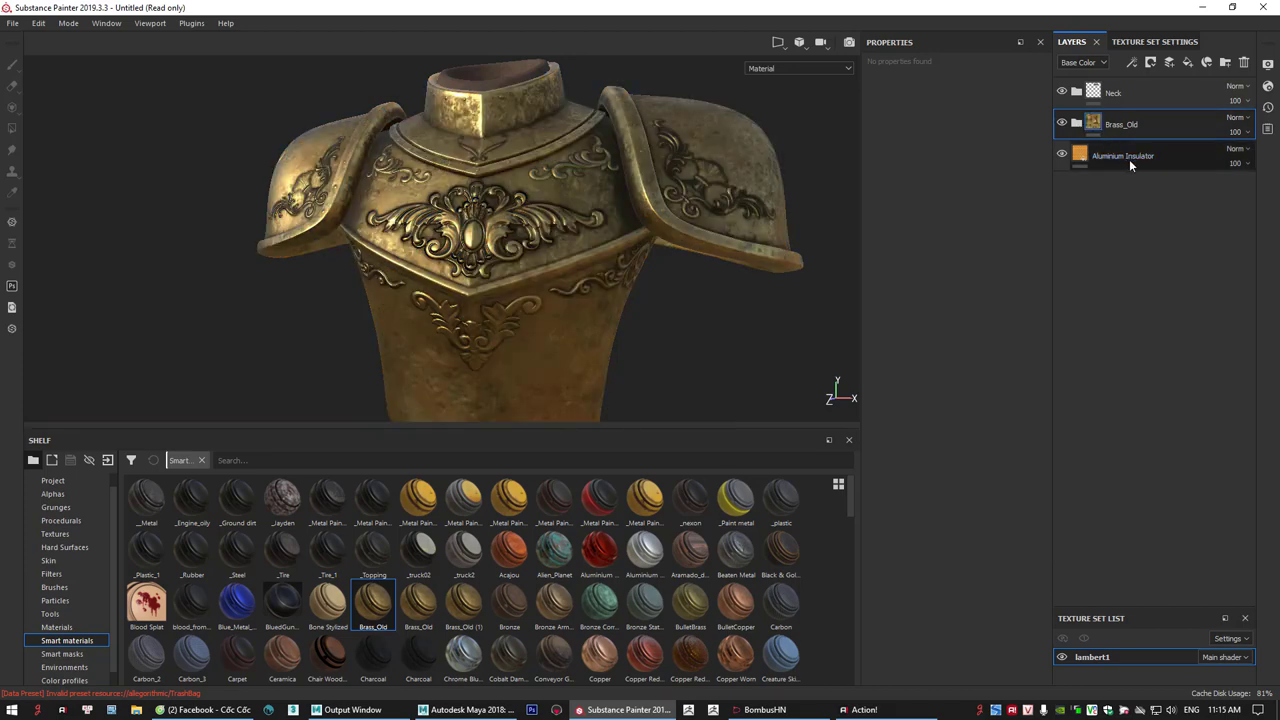
- Examine the Brass_Old finish on the chest ornaments, collar trim and shoulder plates from several angles
left_click_drag(652, 306, 580, 270, "alt")
scroll(592, 246, "up", 3)
right_click_drag(580, 270, 598, 319, "alt")
left_click_drag(598, 319, 468, 308, "alt")
middle_click_drag(486, 408, 470, 220, "alt")
left_click_drag(548, 339, 514, 202, "alt")
left_click_drag(613, 248, 512, 369, "alt")
left_click_drag(627, 242, 520, 257, "alt")
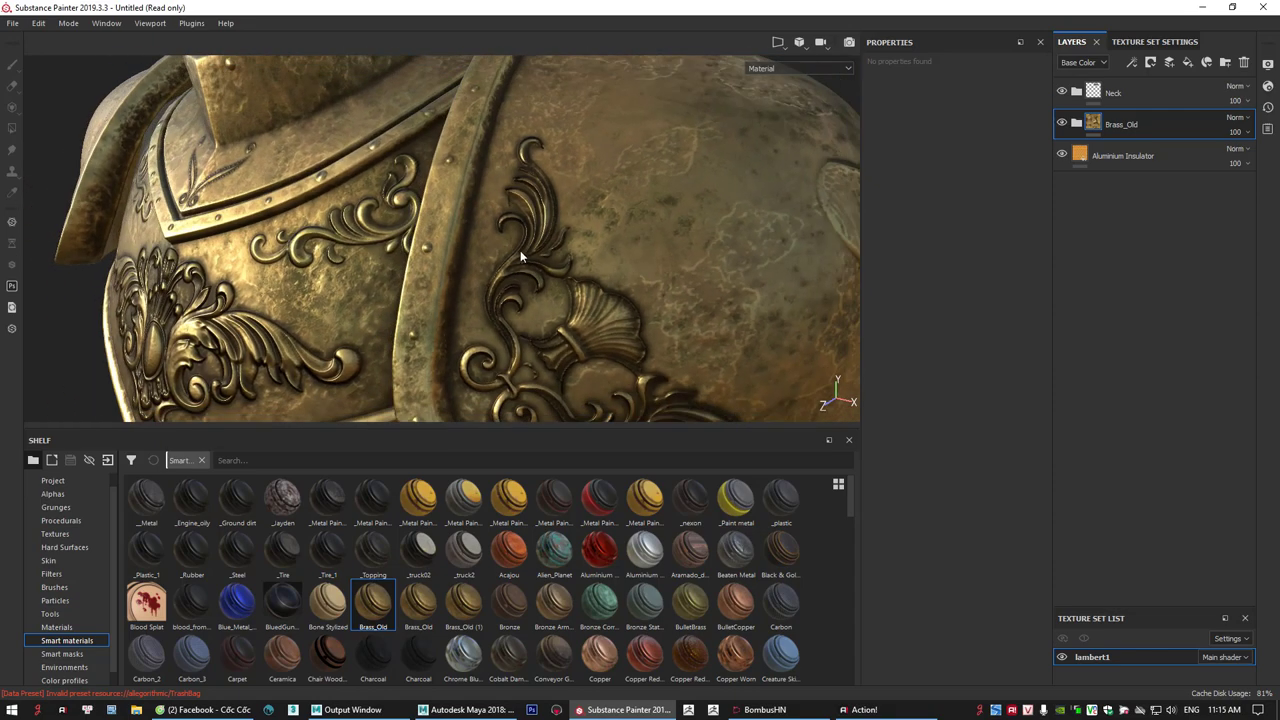
left_click_drag(760, 254, 557, 253, "alt")
left_click_drag(485, 292, 463, 303, "alt")
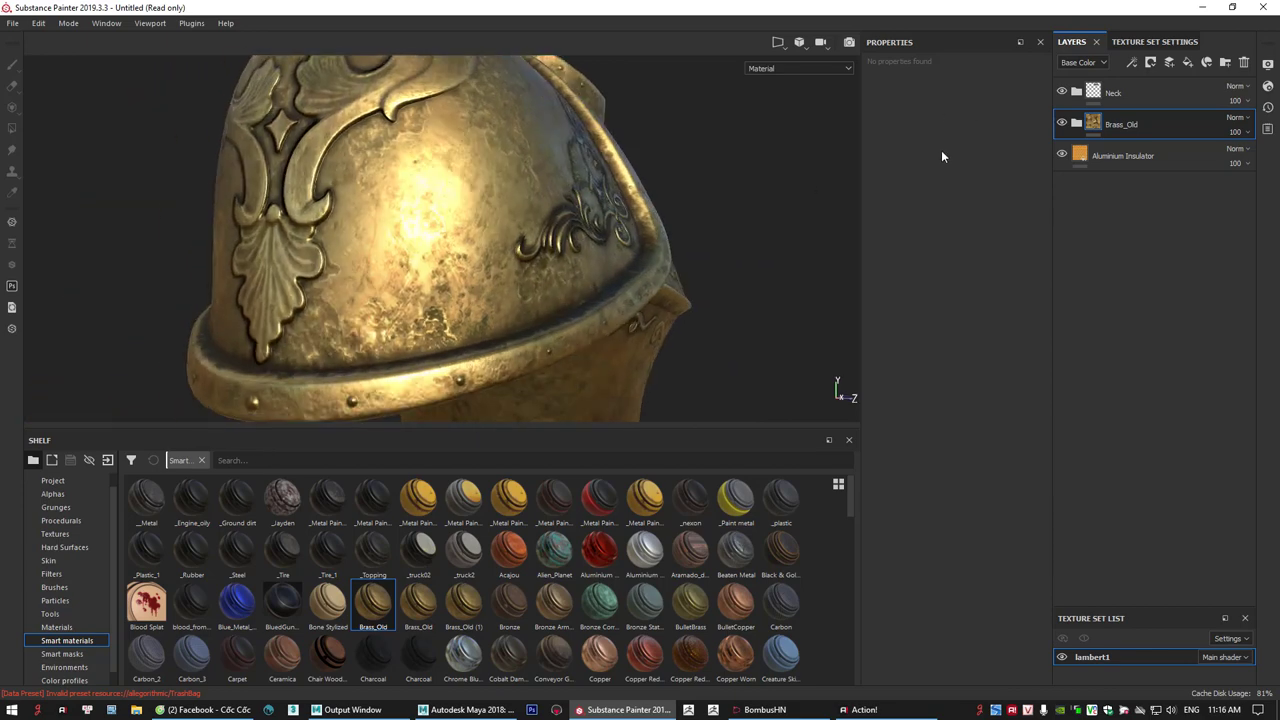
left_click_drag(693, 191, 638, 282, "alt")
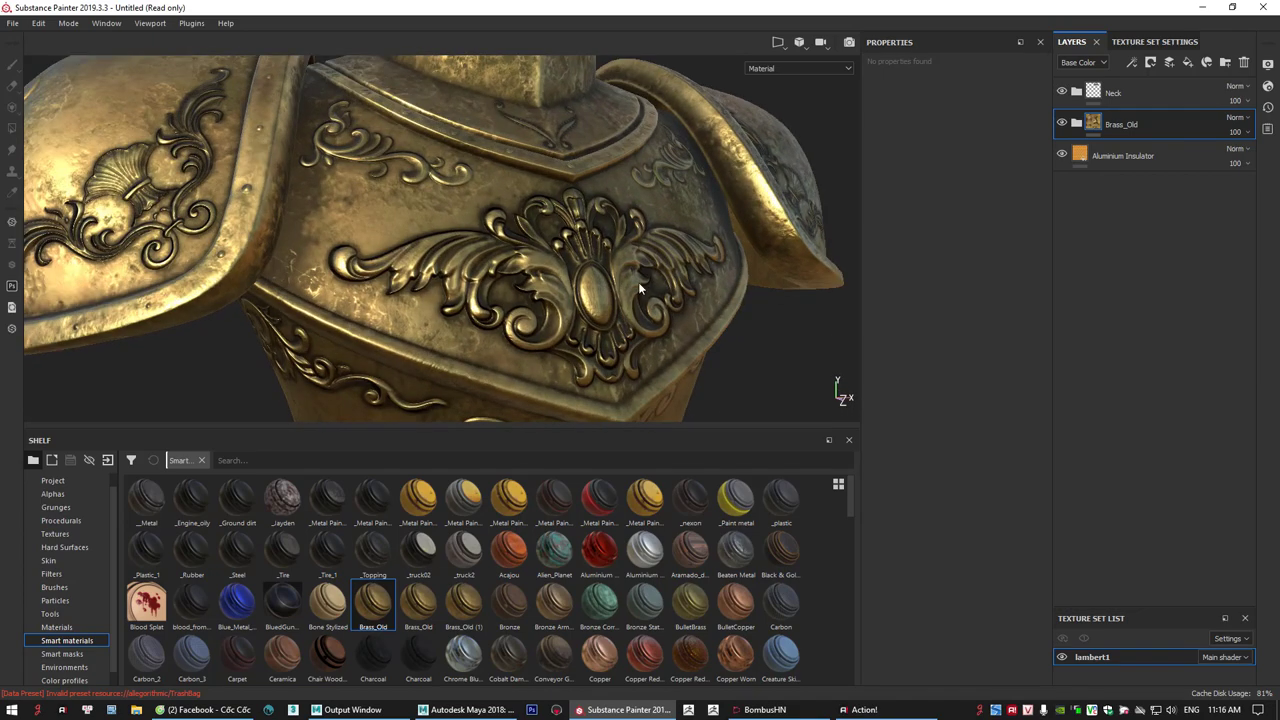
- Toggle the Brass_Old folder's visibility to compare it with the plain Aluminium Insulator fill on the armor
left_click(1061, 123)
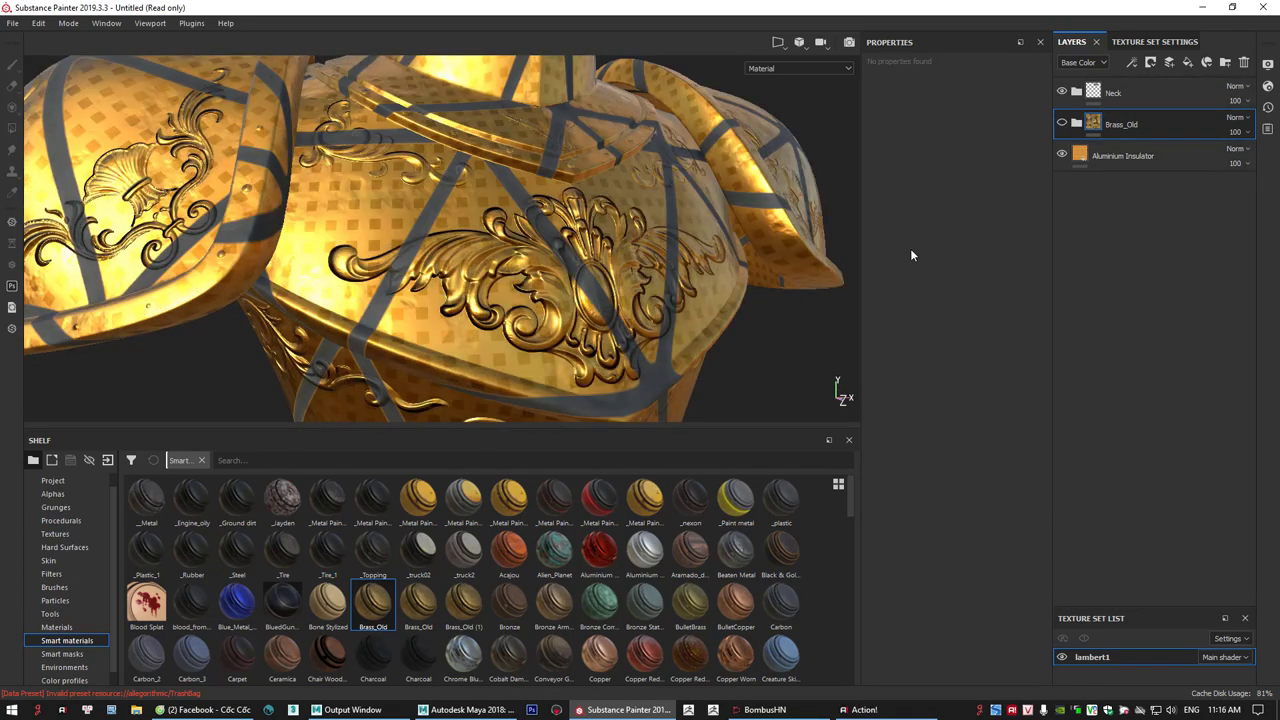
left_click_drag(527, 281, 644, 338, "alt")
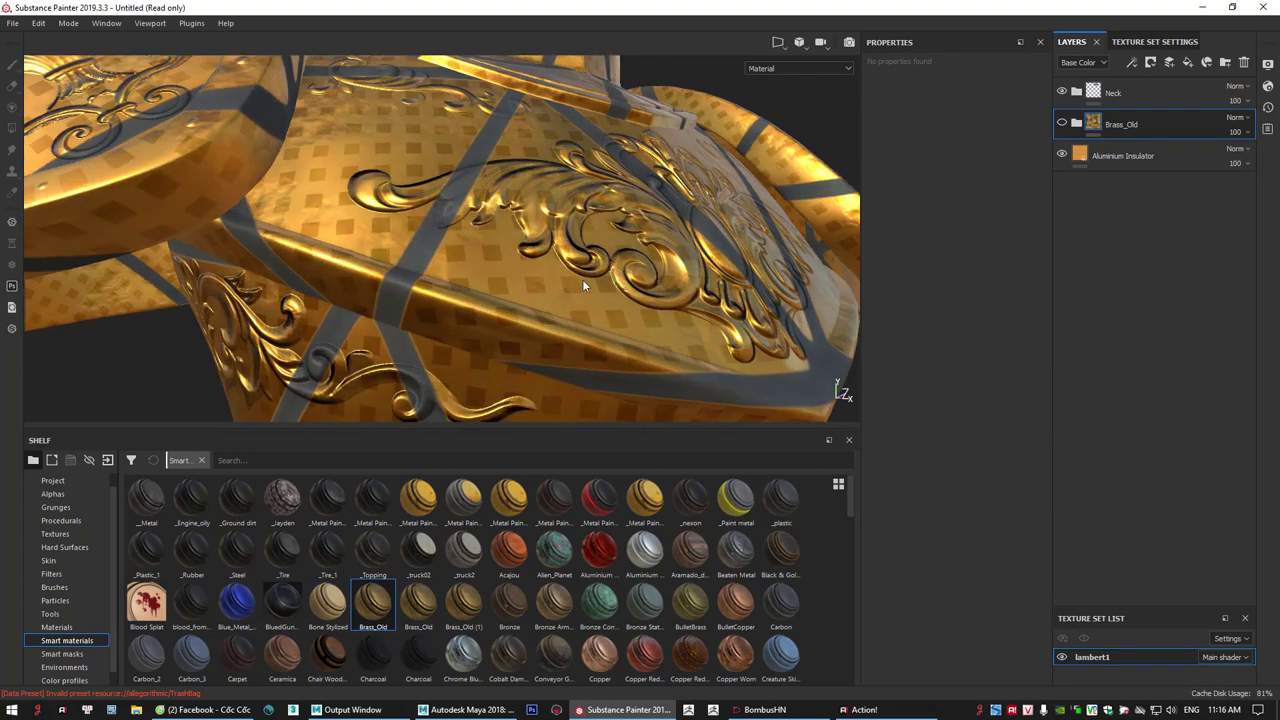
left_click_drag(584, 285, 476, 318, "alt")
left_click(1062, 125)
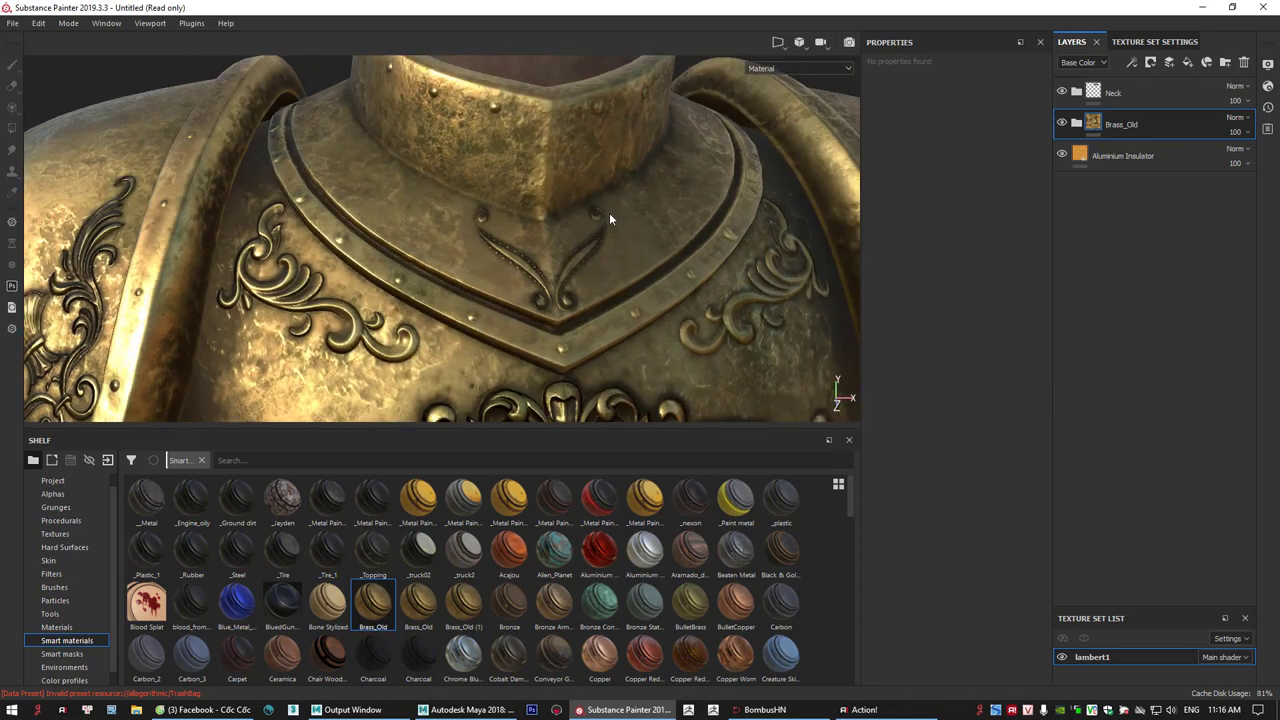
- Expand the Brass_Old folder, review its layers and the Oxydation mask effects against the baked mesh maps, and collapse it
left_click(1077, 124)
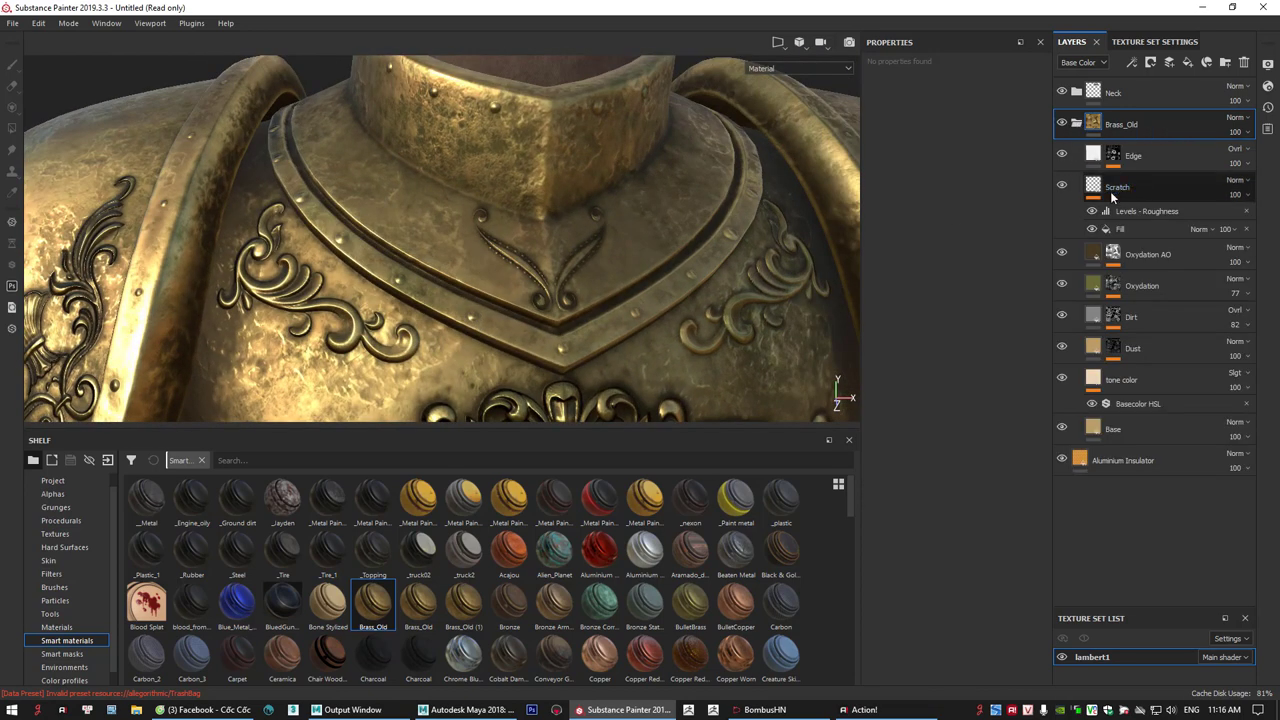
left_click(1154, 41)
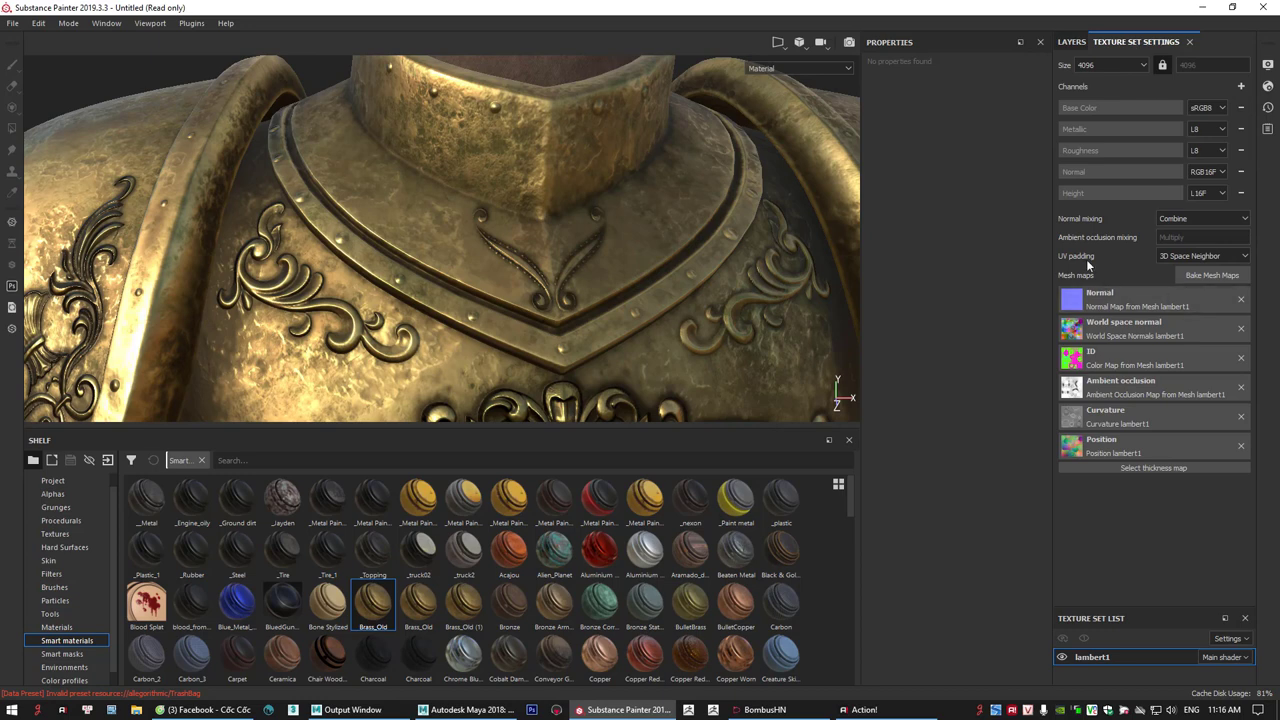
left_click(1072, 42)
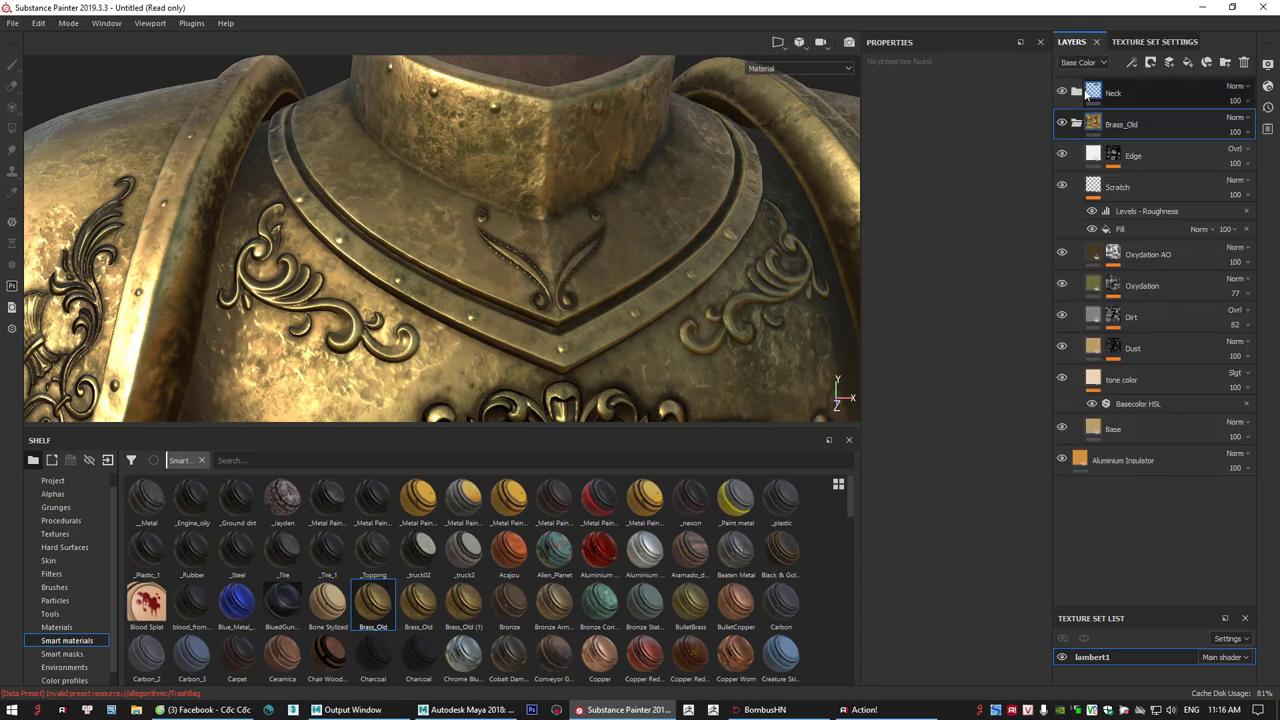
left_click(1140, 292)
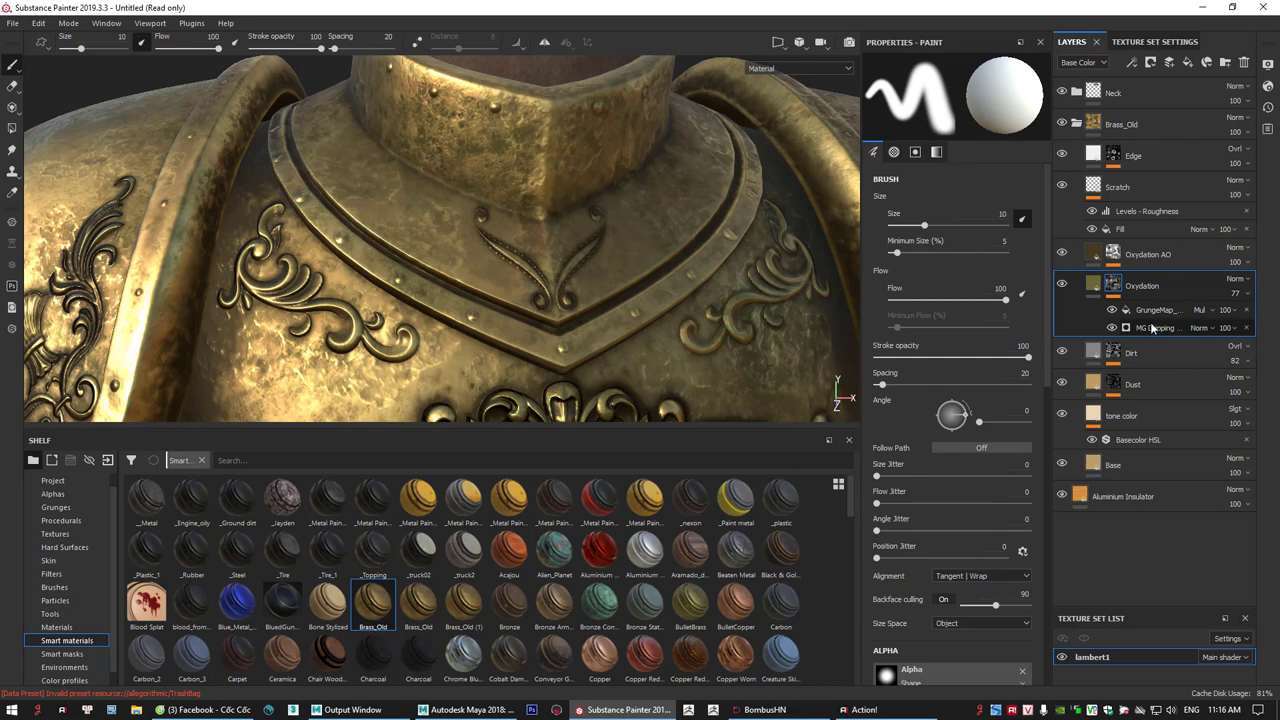
left_click(1154, 41)
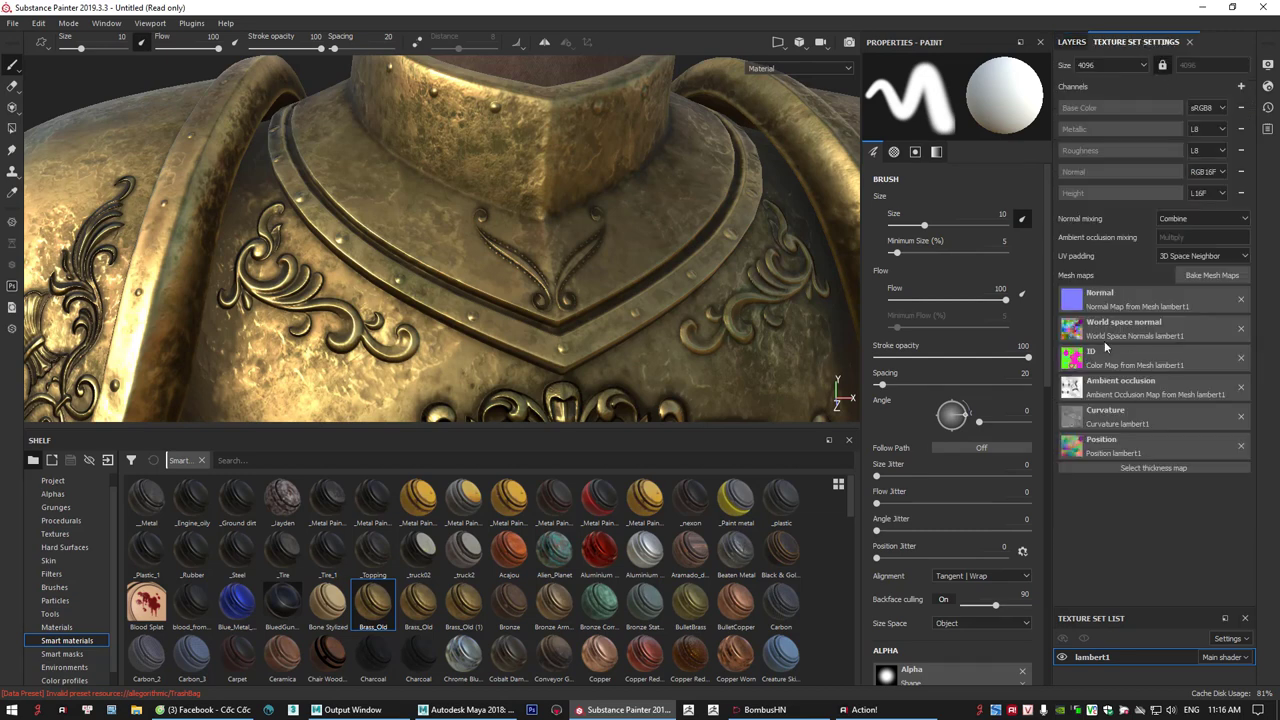
left_click(1072, 42)
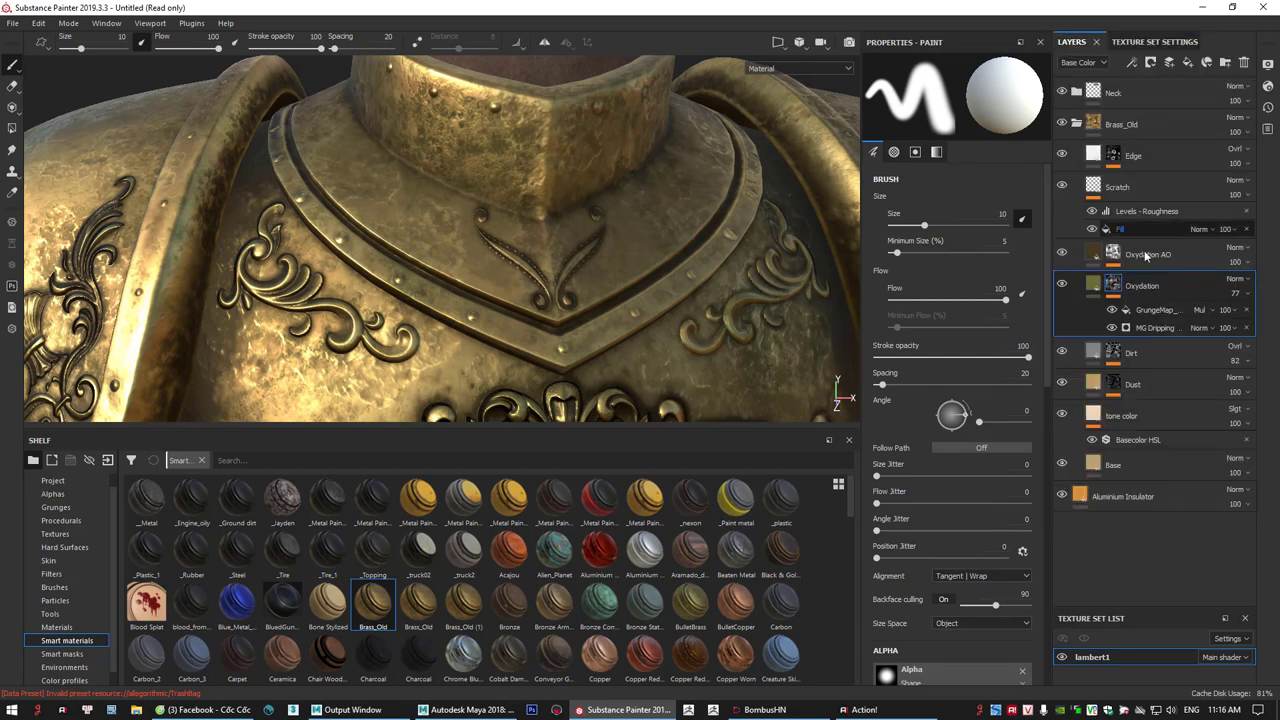
left_click(1075, 124)
- Delete the Aluminium Insulator layer from the stack
mouse_move(505, 215)
left_mouse_down("alt")
mouse_move(545, 234)
mouse_move(548, 318)
mouse_move(309, 230)
mouse_move(450, 262)
mouse_move(590, 240)
mouse_move(578, 298)
mouse_move(741, 304)
left_mouse_up("alt")
scroll(380, 250, "down", 5)
left_click(1180, 165)
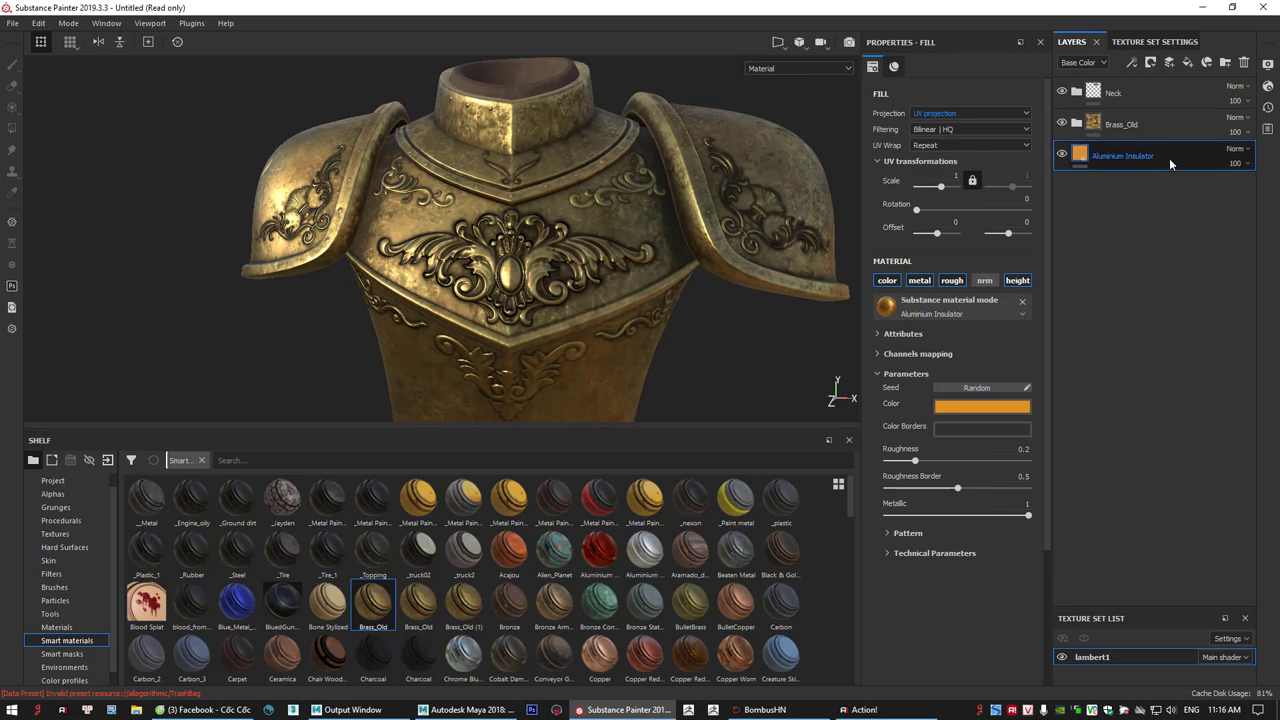
left_click(1246, 63)
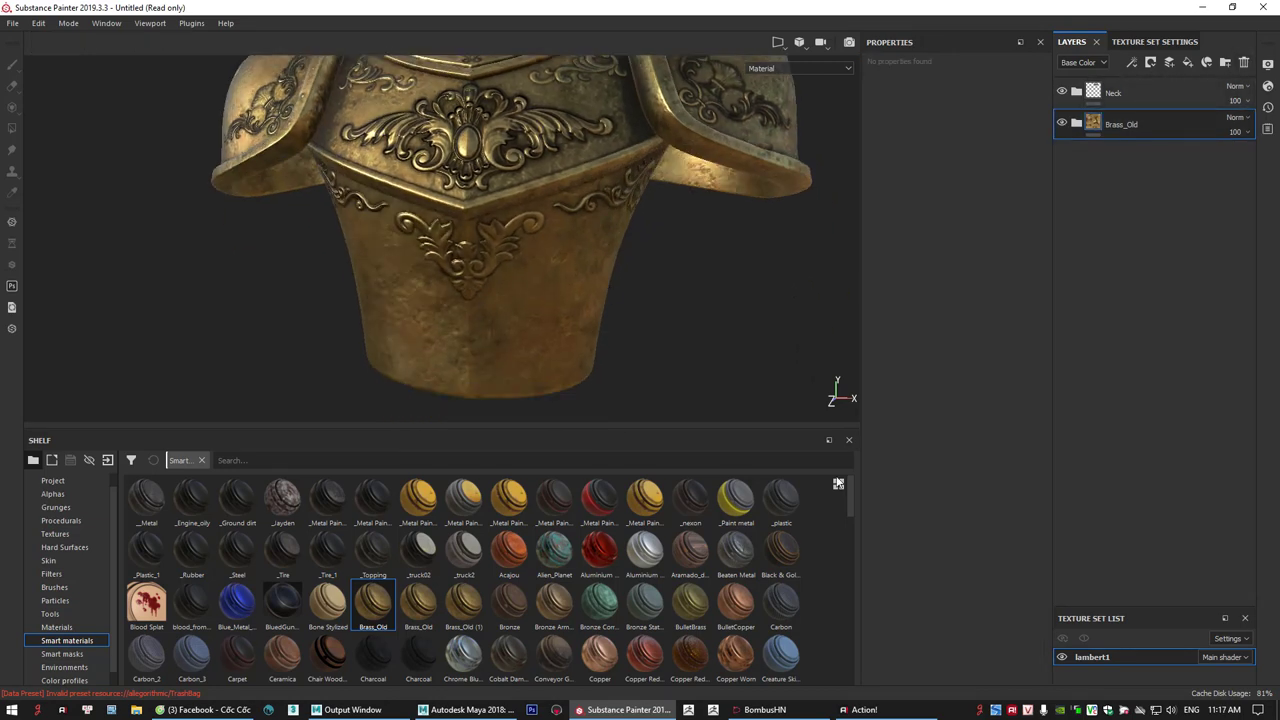
- Hide the Brass_Old folder and add the Black & Gold Metal smart material beneath it
middle_click_drag(620, 295, 676, 370, "alt")
left_click_drag(676, 370, 600, 356, "alt")
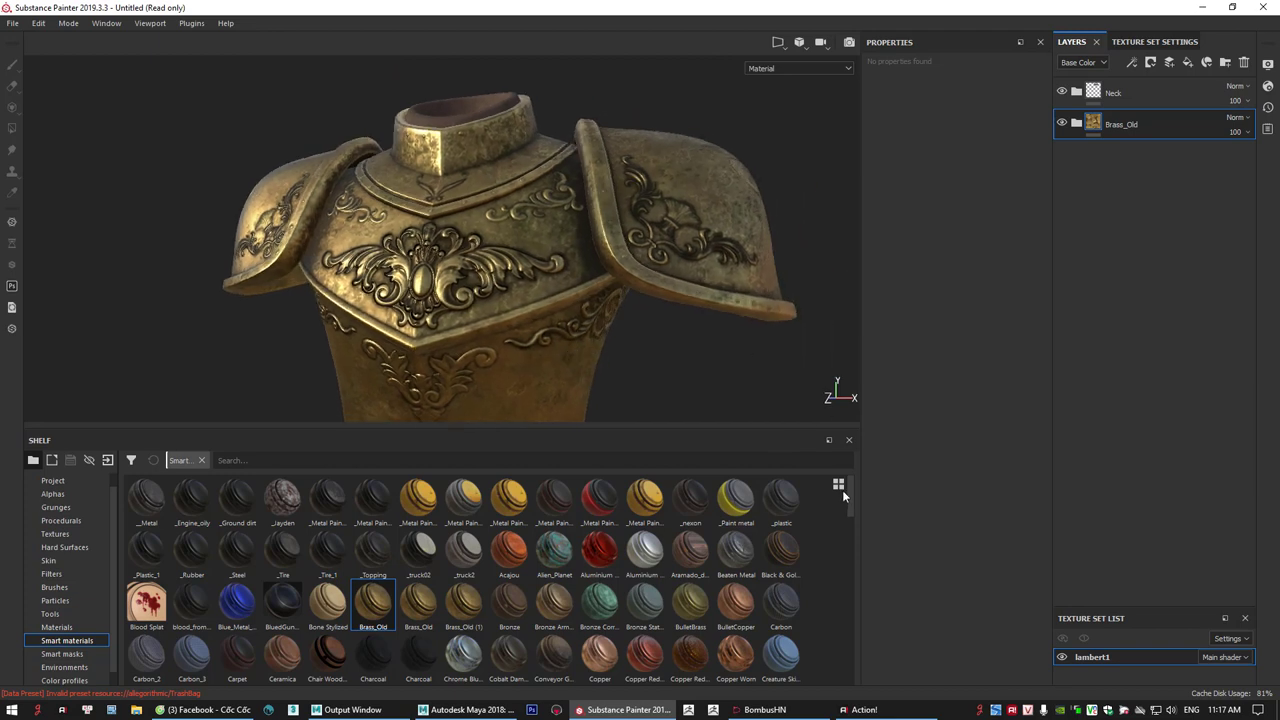
left_click(1062, 123)
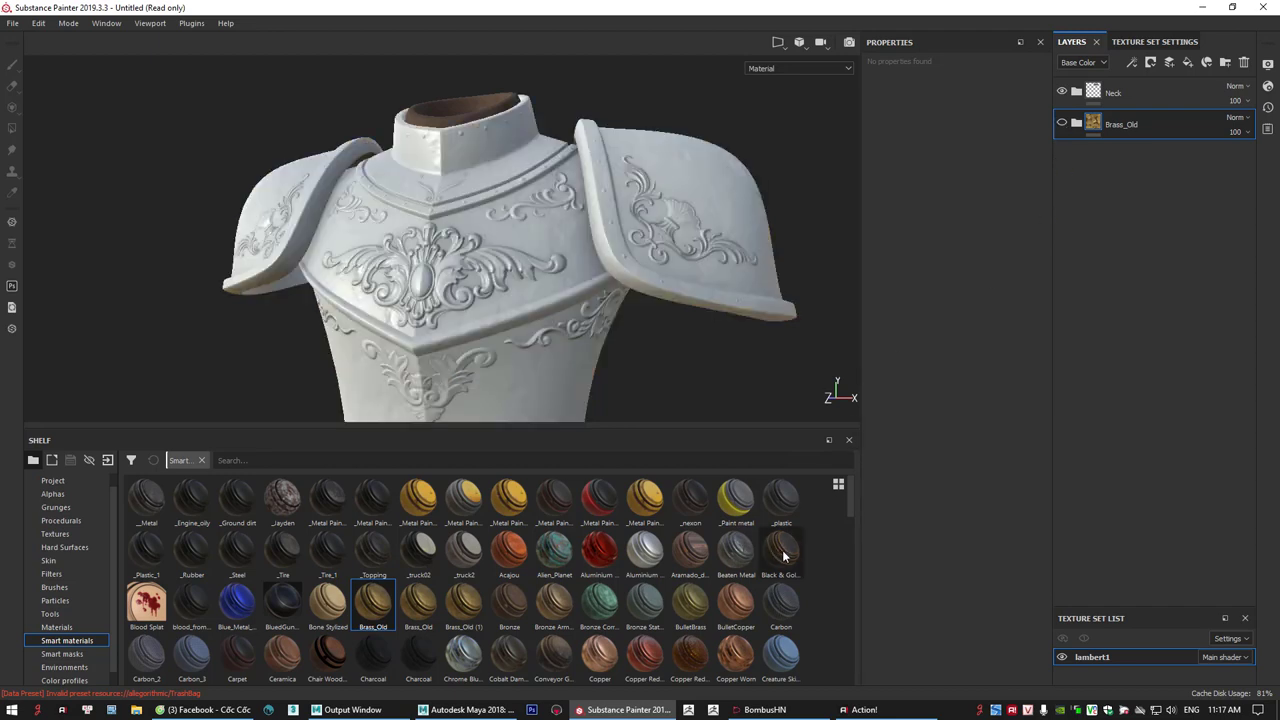
left_click_drag(784, 560, 1117, 127)
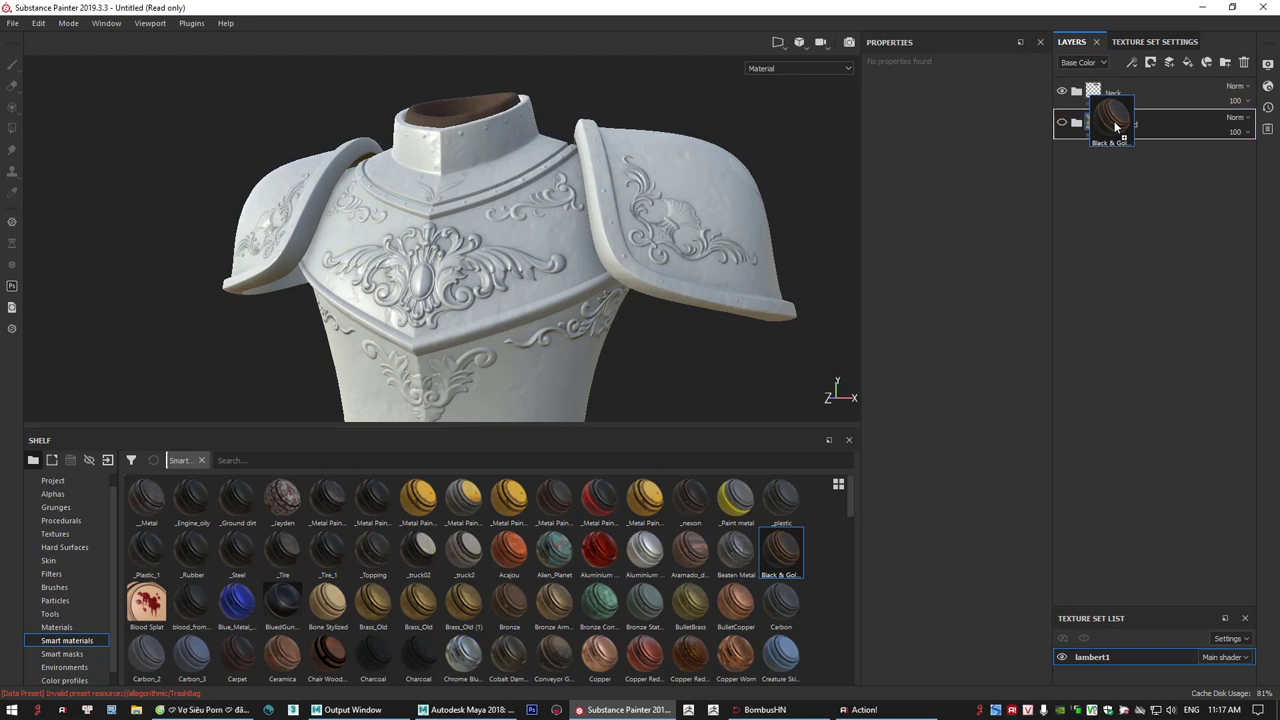
left_click_drag(1116, 126, 1100, 126)
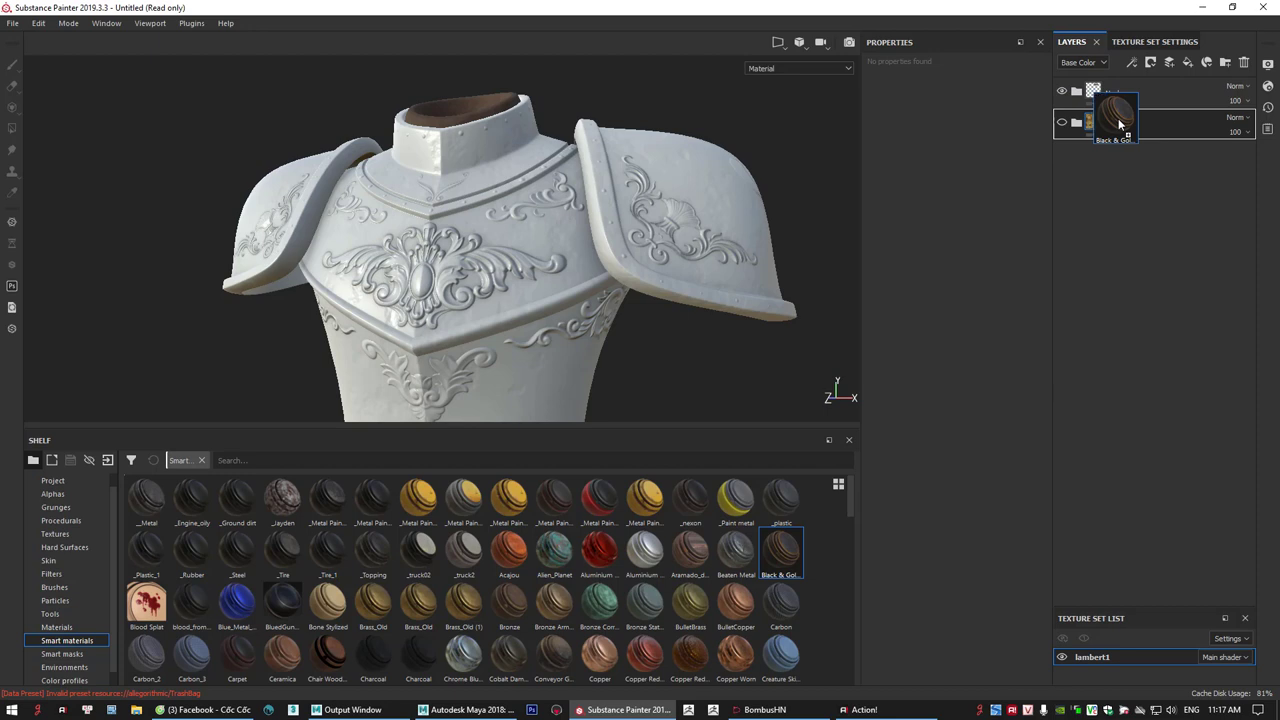
mouse_move(1118, 124)
left_mouse_down()
mouse_move(1091, 123)
mouse_move(1181, 122)
mouse_move(1088, 124)
mouse_move(1117, 147)
mouse_move(1121, 117)
left_mouse_up()
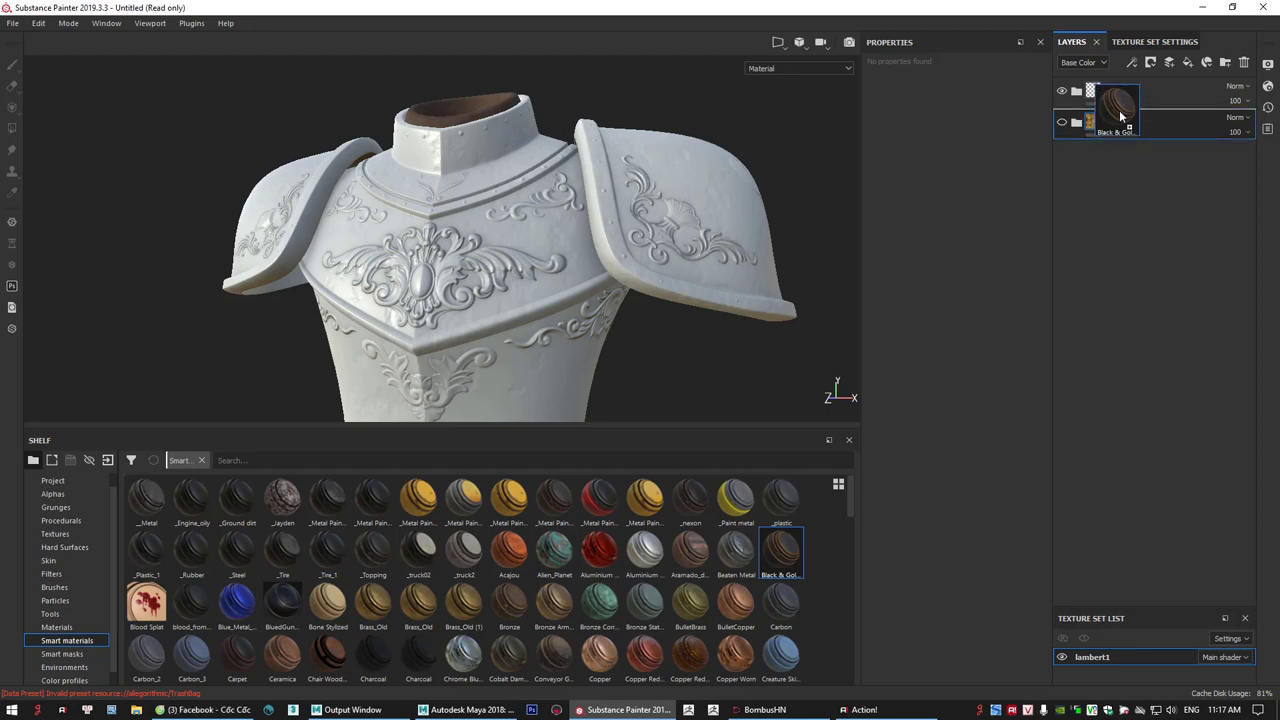
left_click_drag(1121, 116, 1115, 110)
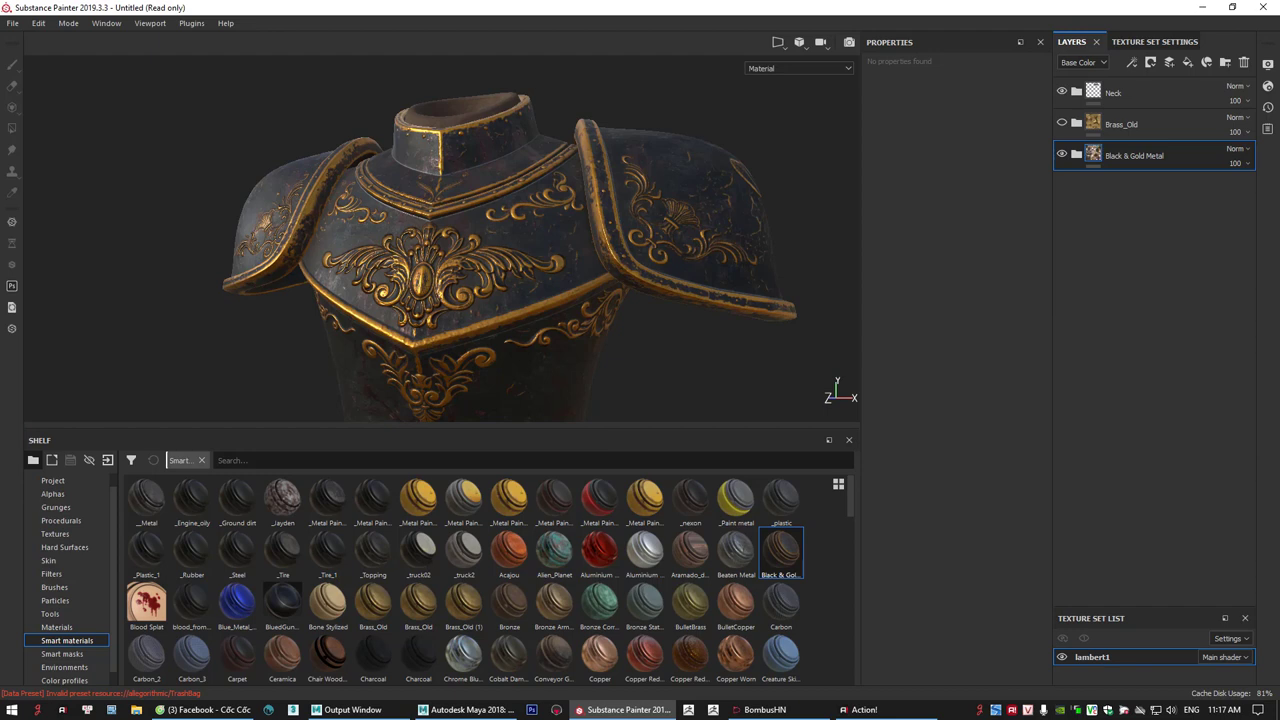
- Examine the Black & Gold Metal finish on the collar, chest ornaments and shoulder plates up close and from a distance
key("alt+Tab")
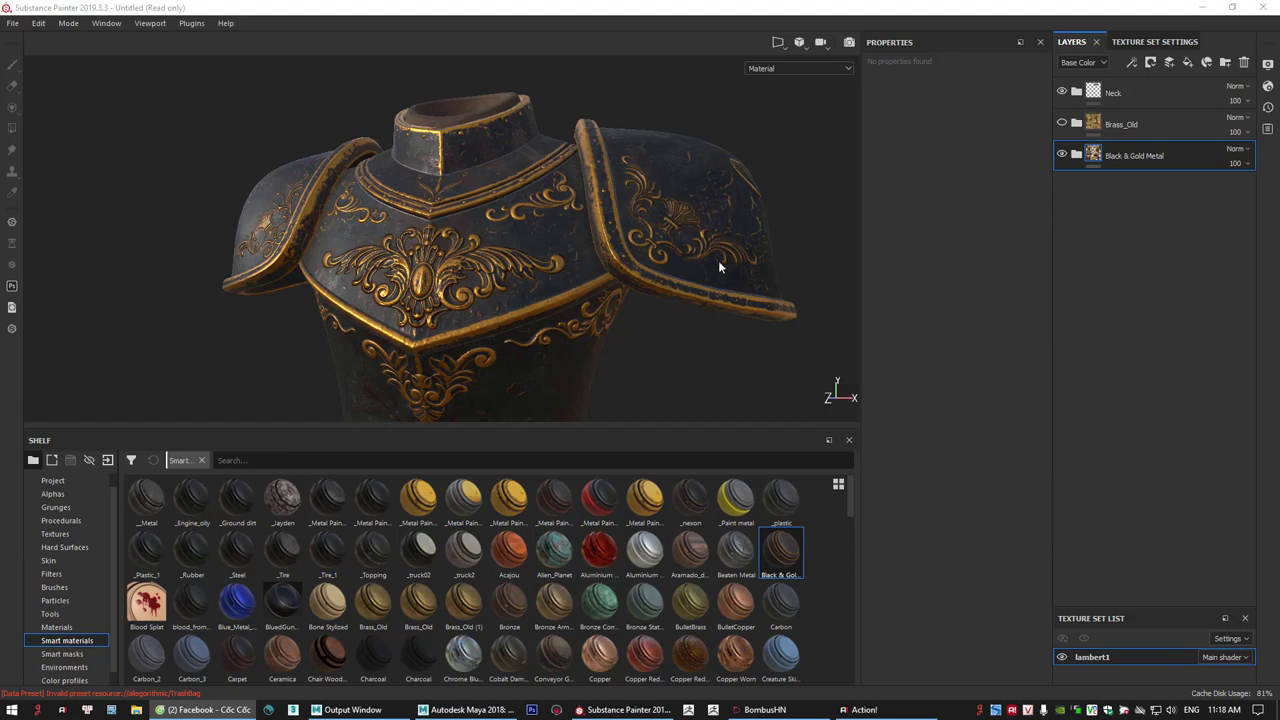
left_click_drag(718, 266, 543, 297, "alt")
middle_click_drag(501, 160, 500, 250, "alt")
right_click_drag(500, 250, 730, 338, "alt")
middle_click_drag(577, 243, 511, 292, "alt")
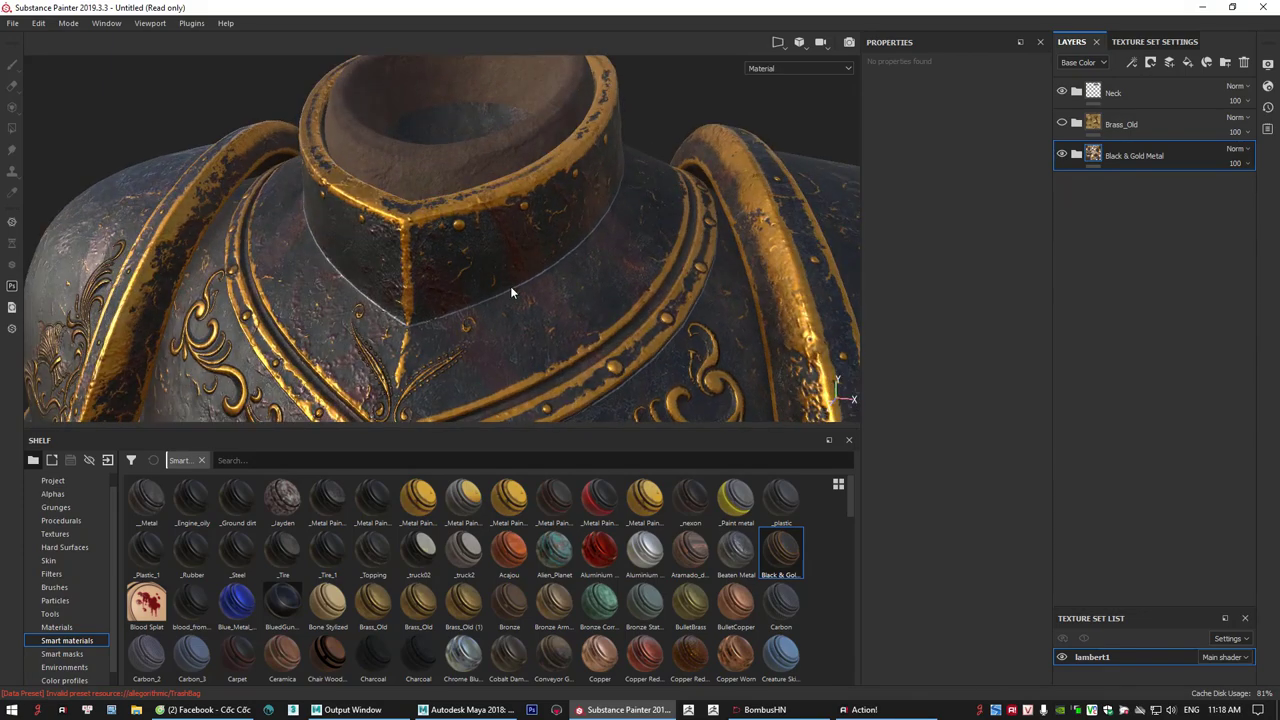
left_click_drag(510, 286, 580, 240, "alt")
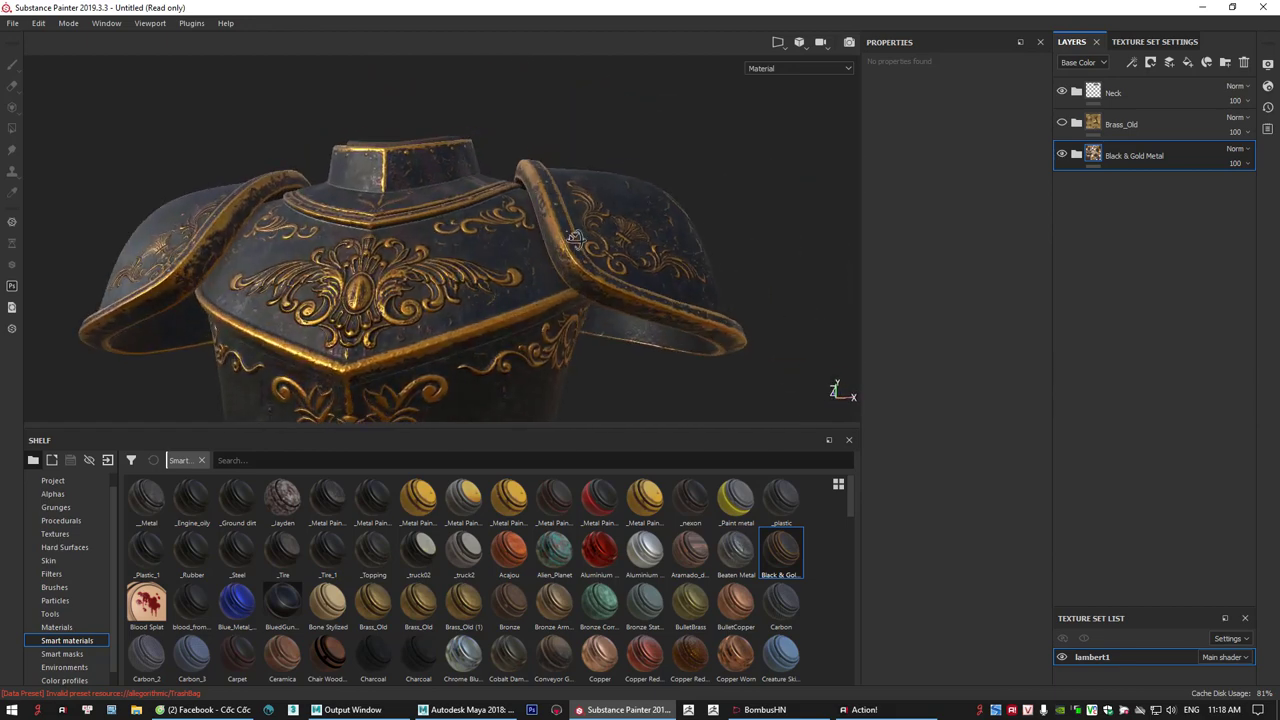
right_click_drag(580, 240, 431, 280, "alt")
middle_click_drag(454, 282, 637, 312, "alt")
left_click_drag(637, 312, 605, 320, "alt")
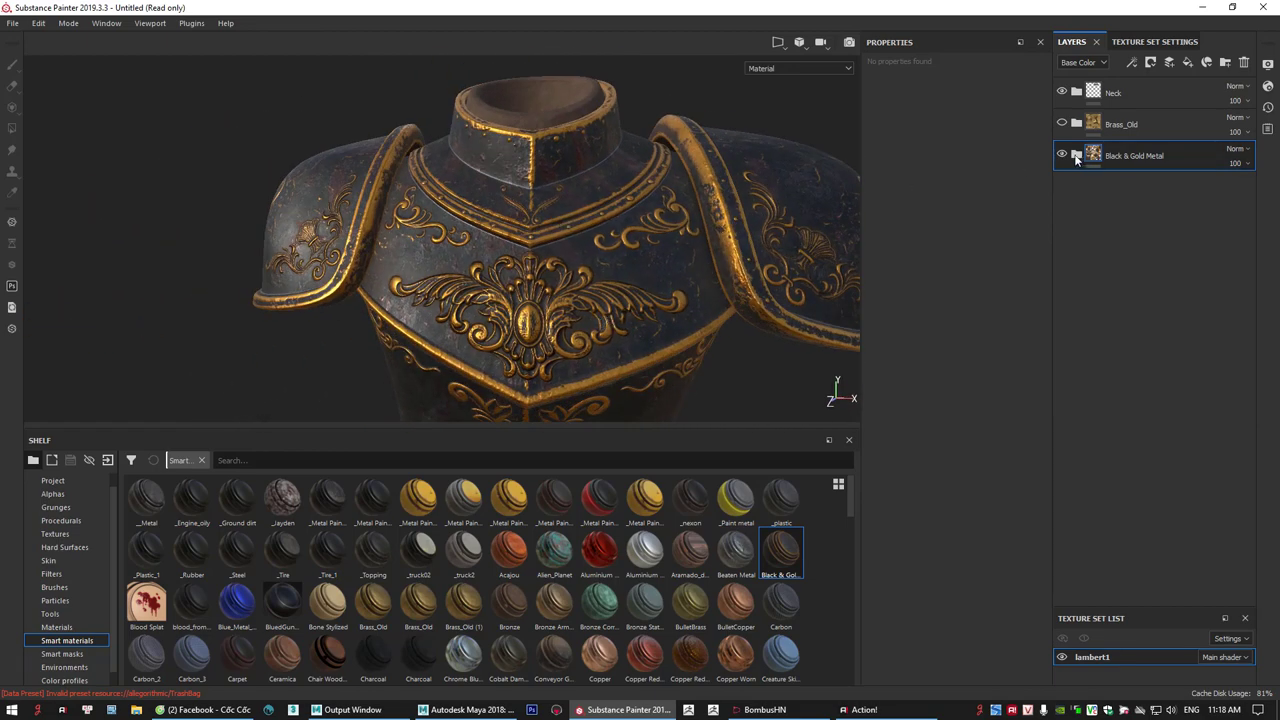
- Expand the Black & Gold Metal folder to examine its component layers alongside the armor's surface
left_click(1076, 156)
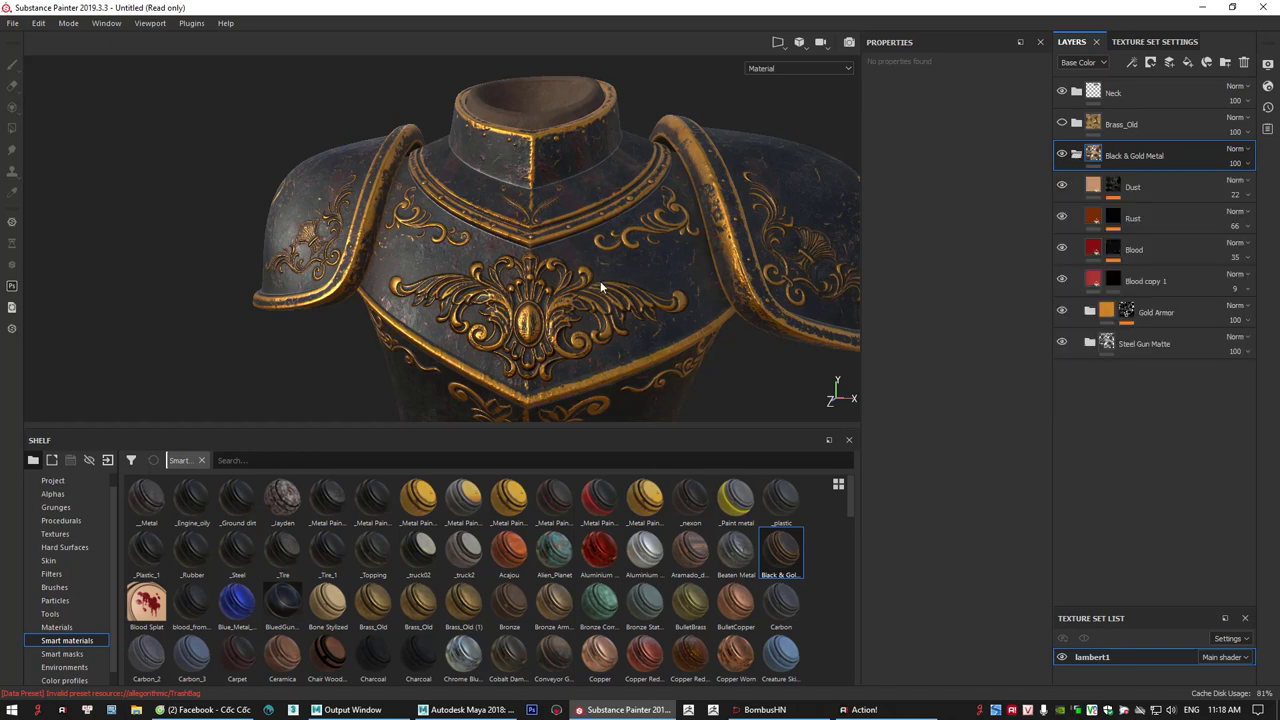
middle_click_drag(600, 282, 563, 283, "alt")
right_click_drag(563, 283, 573, 281, "alt")
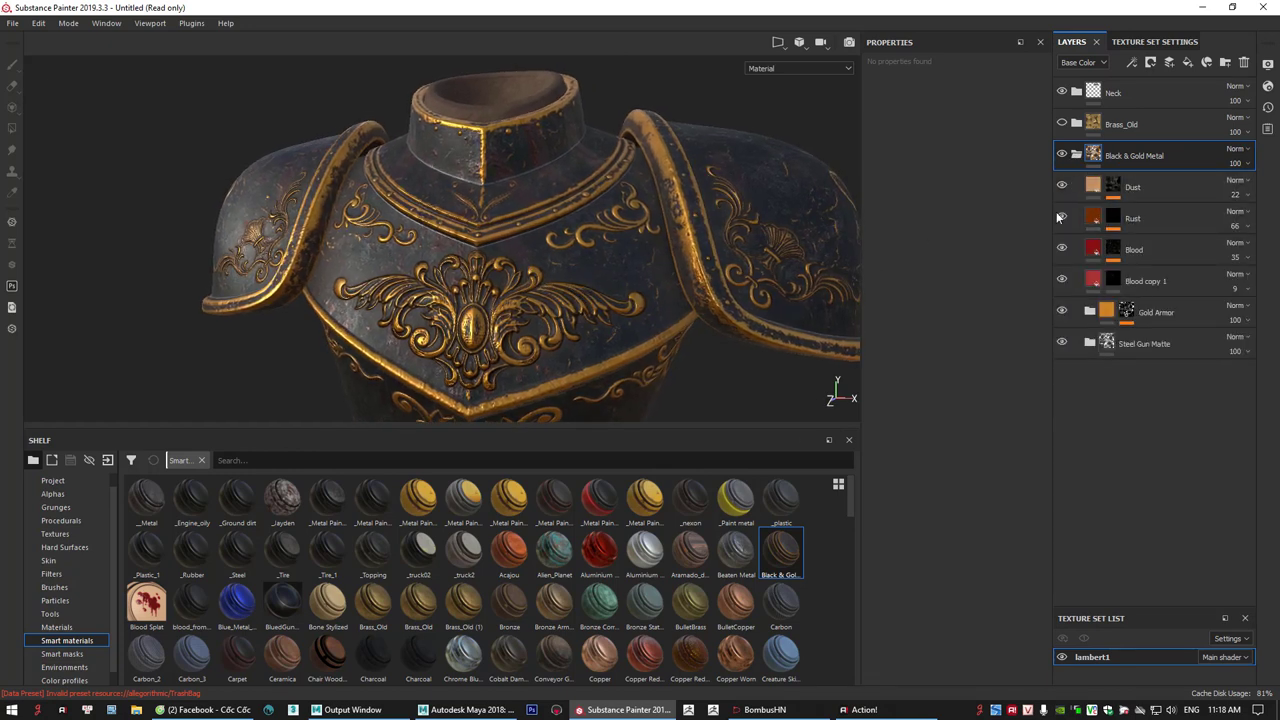
left_click_drag(620, 303, 618, 288, "alt")
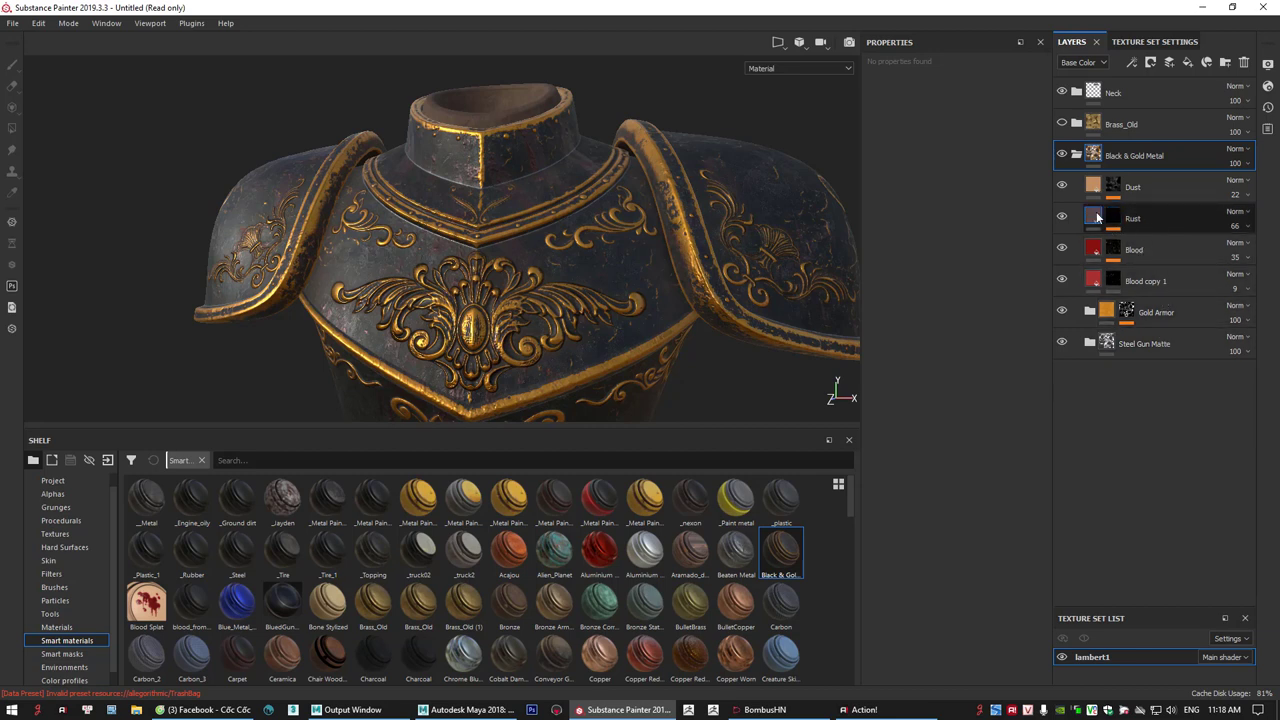
- Compare the armor with the Dust layer of Black & Gold Metal shown and hidden
left_click(1062, 188)
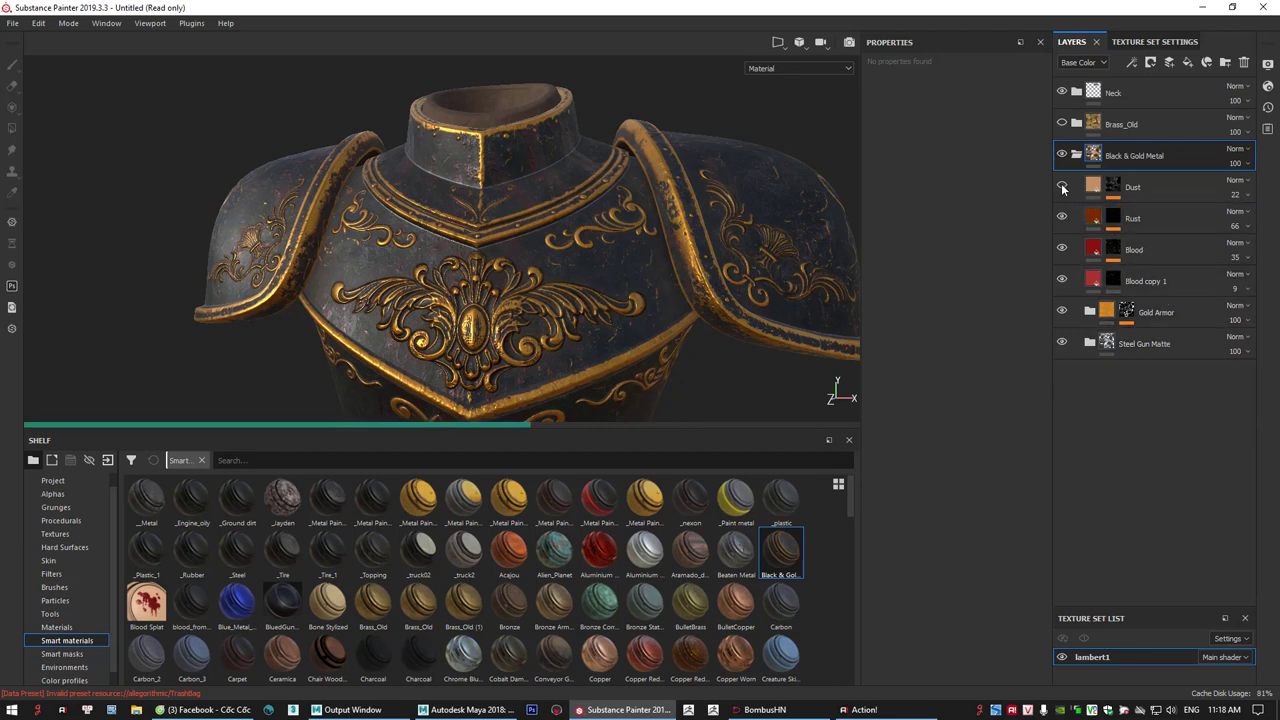
left_click(1062, 188)
left_click(1062, 188)
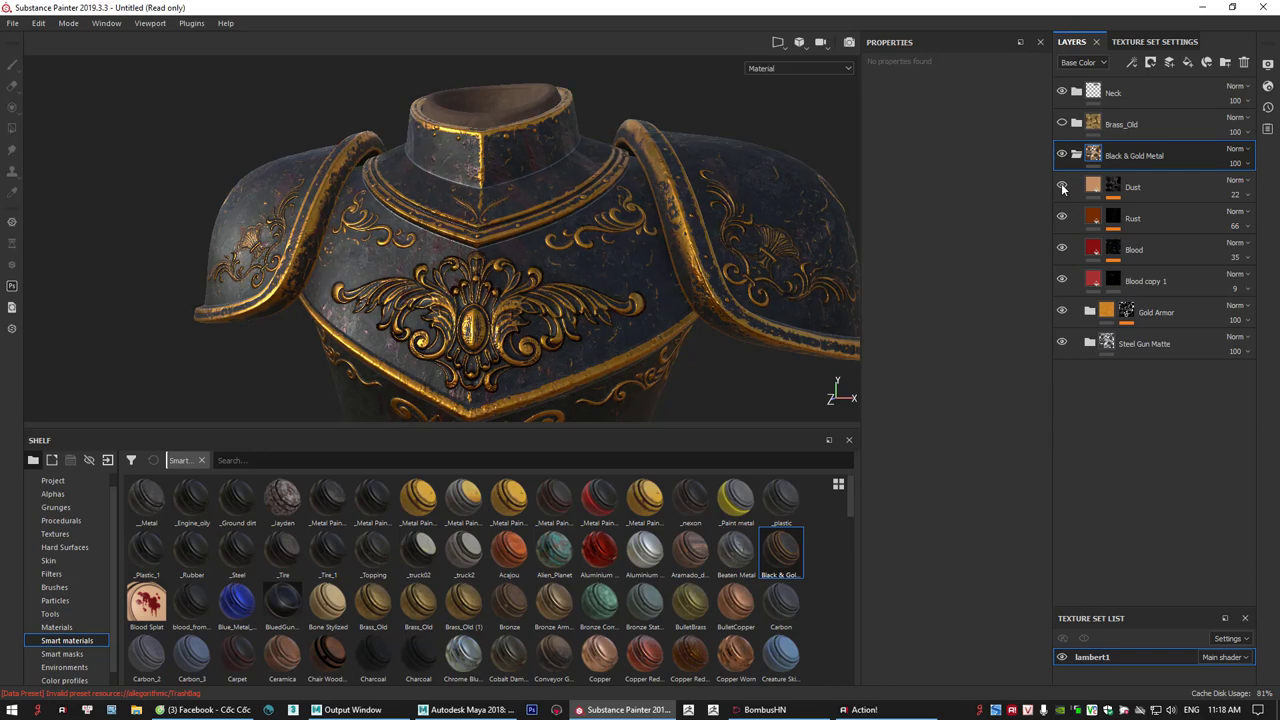
left_click(1062, 188)
left_click(1062, 188)
left_click(1062, 188)
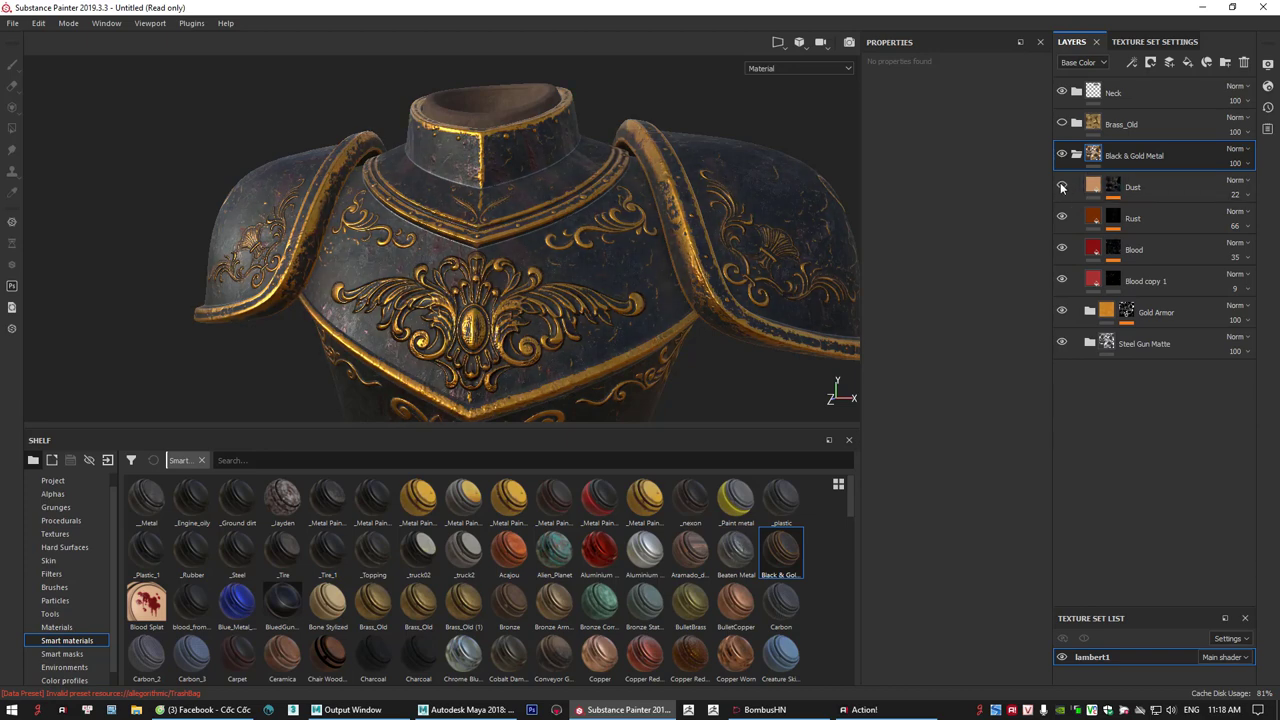
left_click(1062, 188)
left_click(1062, 188)
left_click(1062, 188)
left_click(1062, 188)
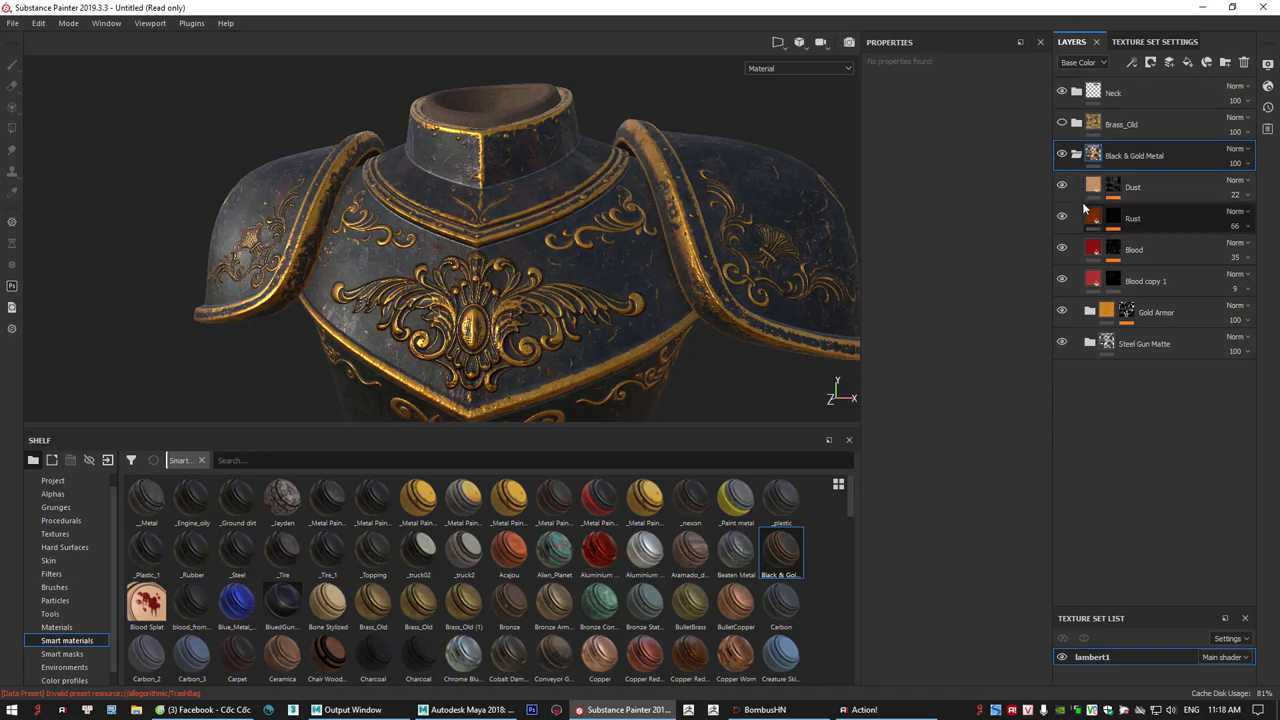
- Compare the armor with the Blood layer shown and hidden
left_click(1060, 250)
left_click(1060, 250)
left_click(1060, 250)
left_click(1060, 250)
left_click(1060, 250)
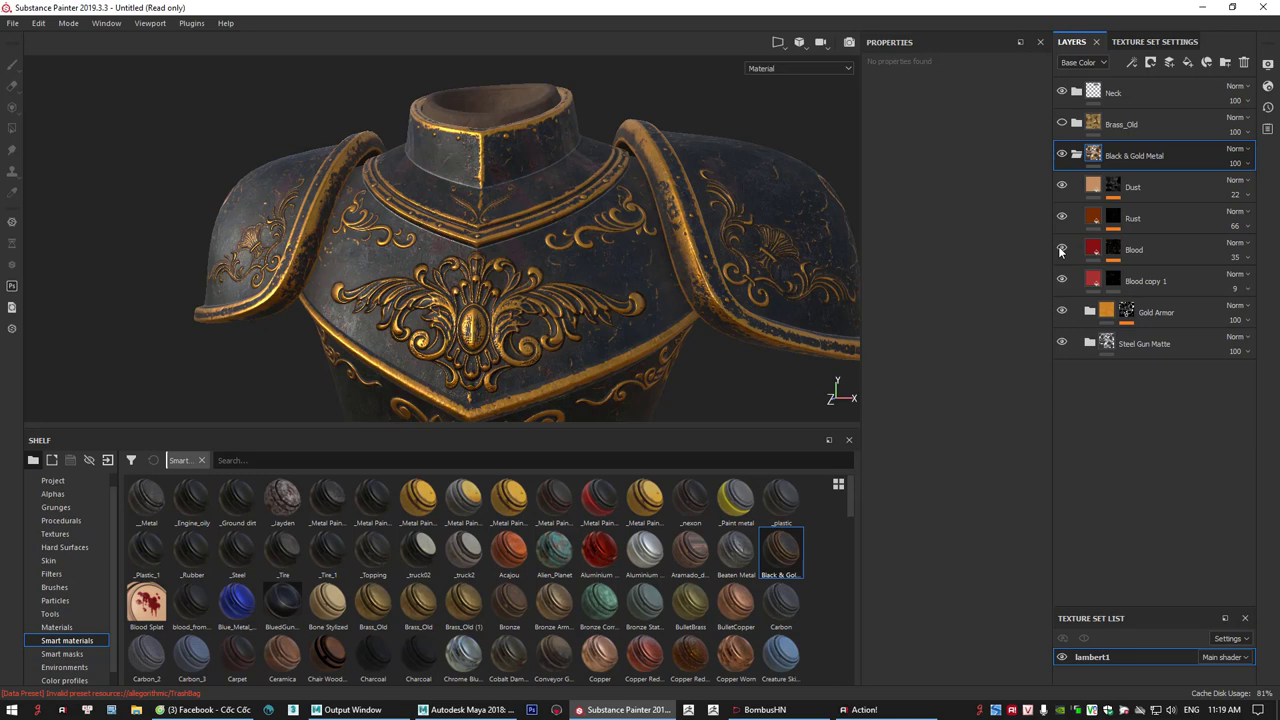
left_click(1060, 250)
left_click(1062, 250)
left_click(1062, 250)
- Check the Blood copy 1 layer's effect around the collar and leave that layer hidden
left_click(1062, 282)
right_click_drag(507, 204, 680, 246, "alt")
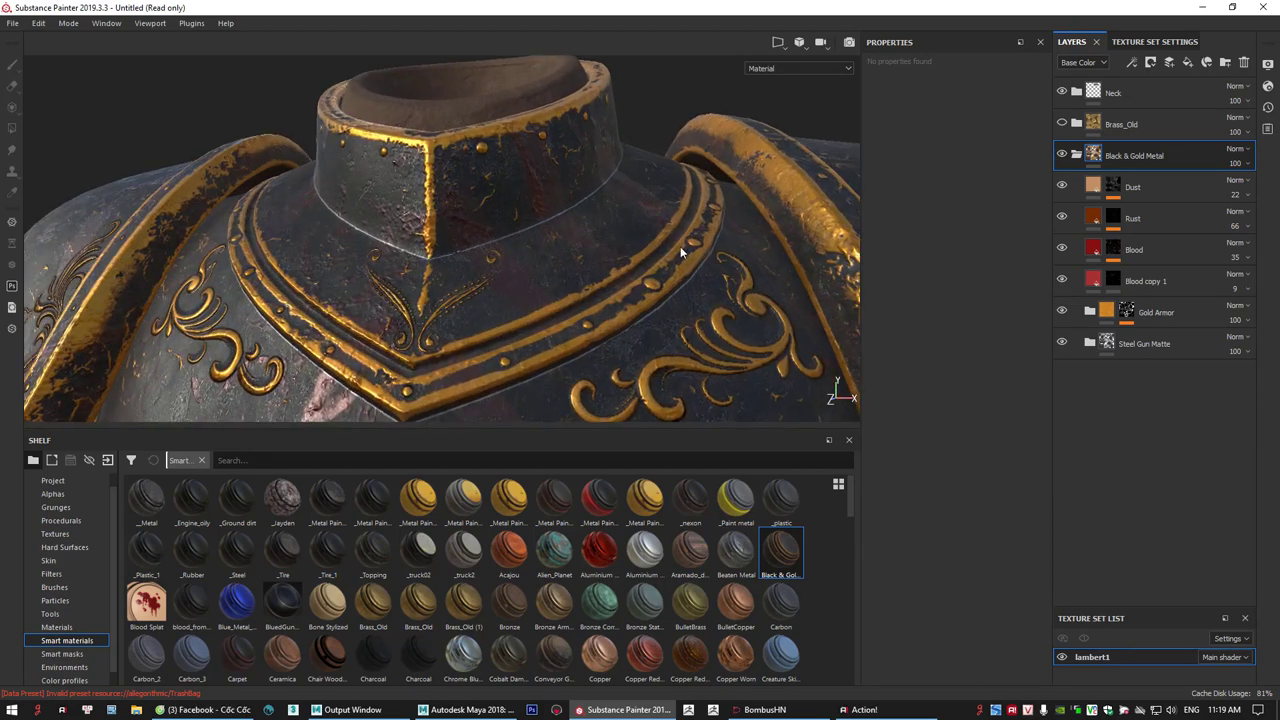
left_click_drag(680, 246, 582, 211, "alt")
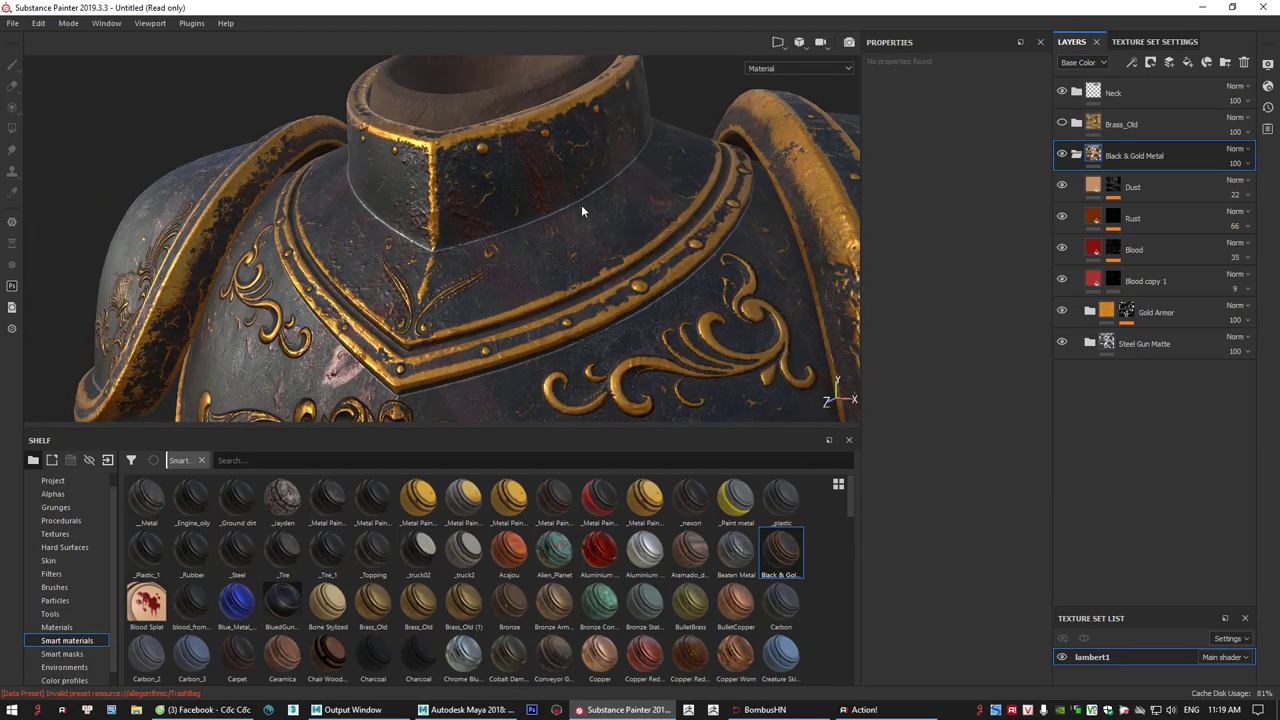
left_click(1059, 279)
left_click_drag(712, 268, 650, 300, "alt")
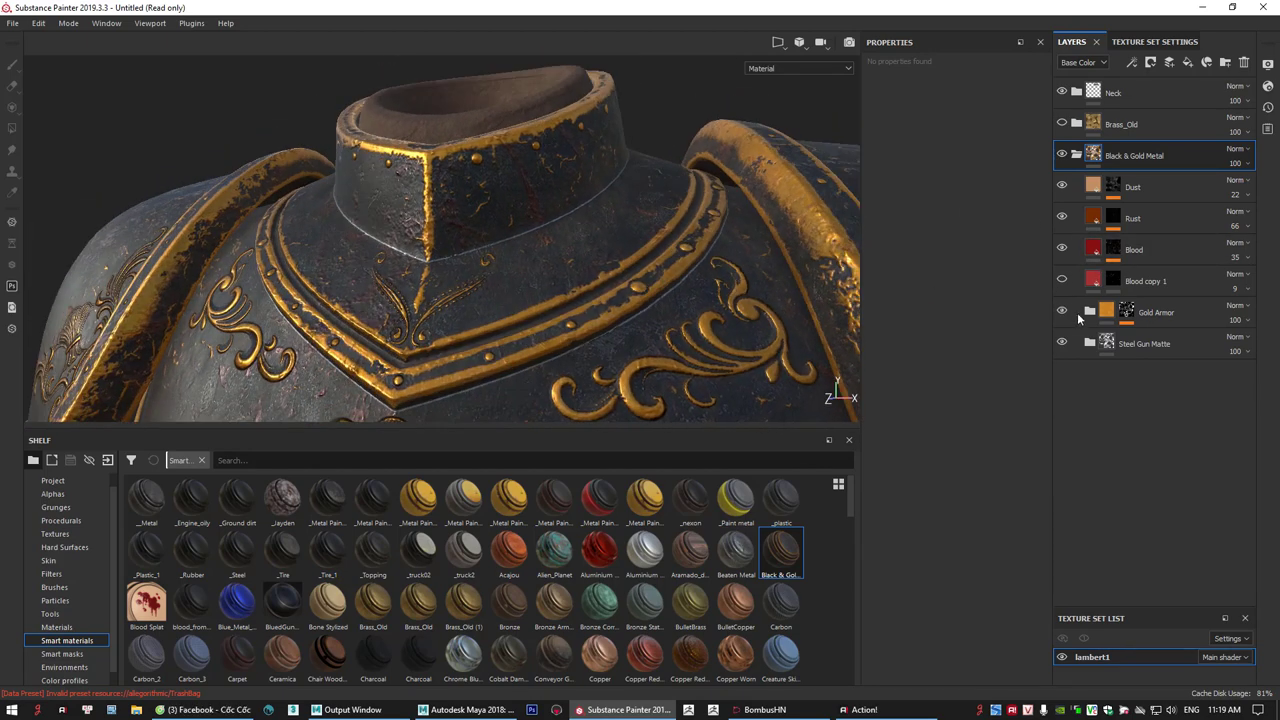
- Compare the collar and chest plates with the Gold Armor folder shown and hidden
left_click(1064, 313)
left_click(1064, 313)
left_click(1064, 313)
left_click(1064, 313)
left_click(1064, 313)
left_click(1064, 313)
scroll(549, 246, "down", 2)
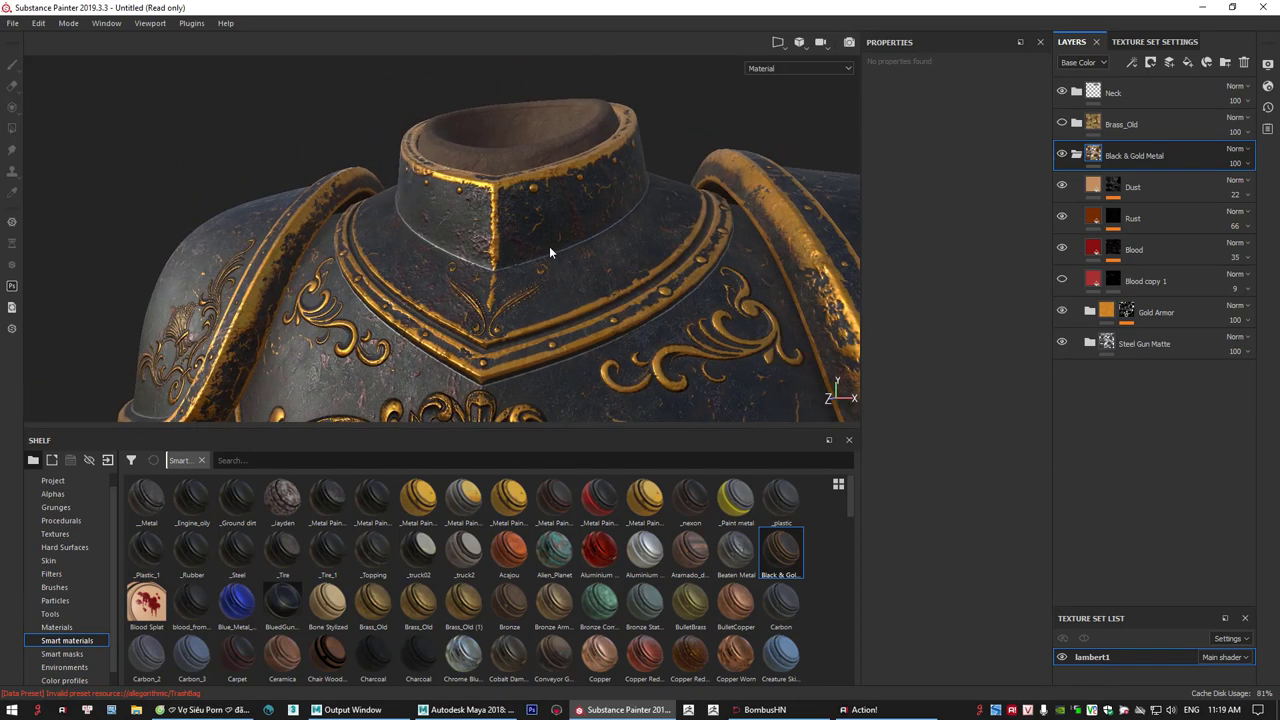
left_click_drag(549, 246, 560, 195, "alt")
- Expand the Gold Armor folder and compare the trim with Metal Torsions and Base Metal each shown and hidden
left_click(1090, 313)
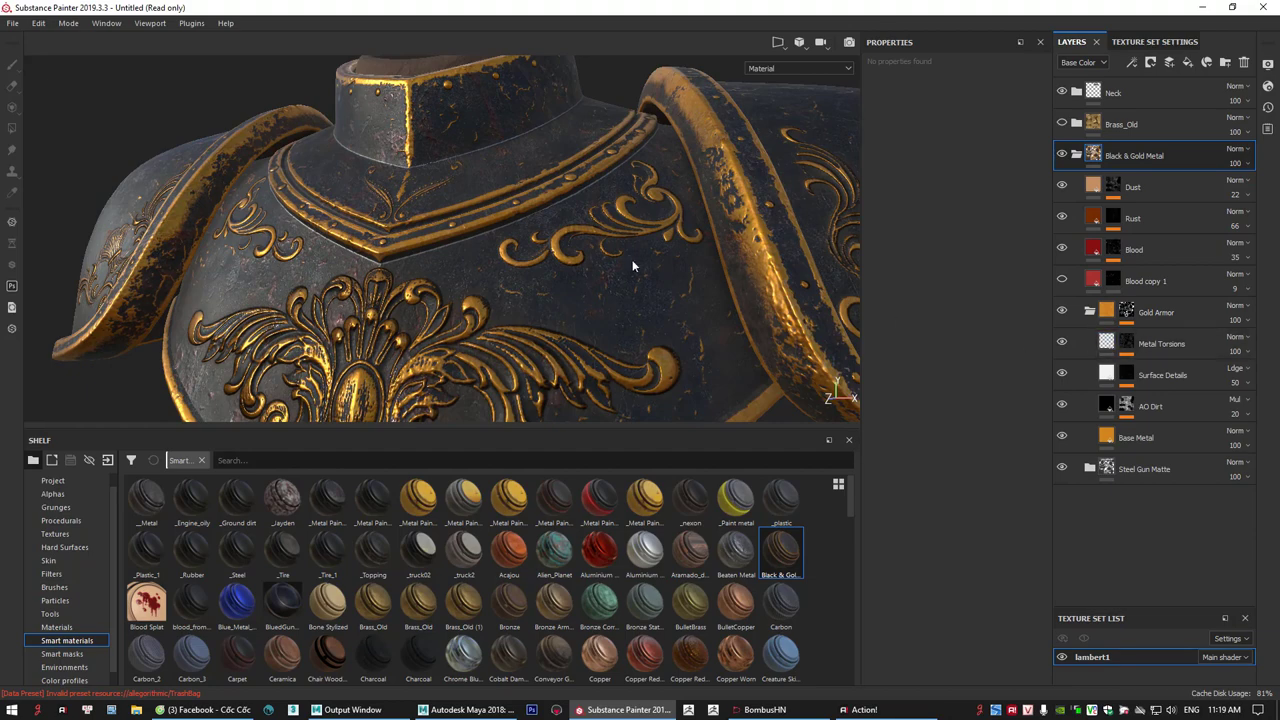
left_click_drag(632, 259, 538, 271, "alt")
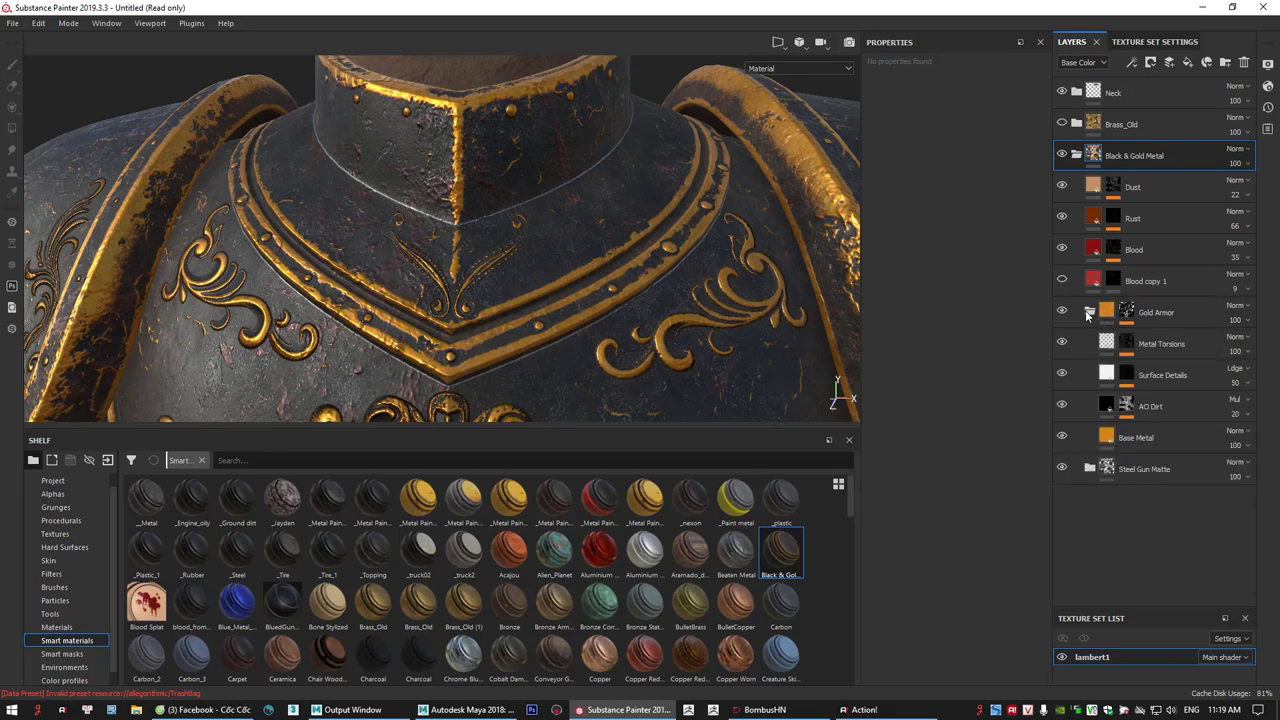
left_click(1062, 340)
left_click(1062, 340)
left_click(1062, 340)
left_click(1062, 340)
left_click(1062, 340)
left_click(1062, 342)
left_click(1062, 342)
left_click(1062, 342)
left_click(1062, 342)
left_click(1062, 437)
left_click(1062, 437)
left_click(1062, 437)
left_click(1062, 437)
- Darken the Base Metal layer's base color to RGB 0.493, 0.197, 0.031
left_click(1112, 440)
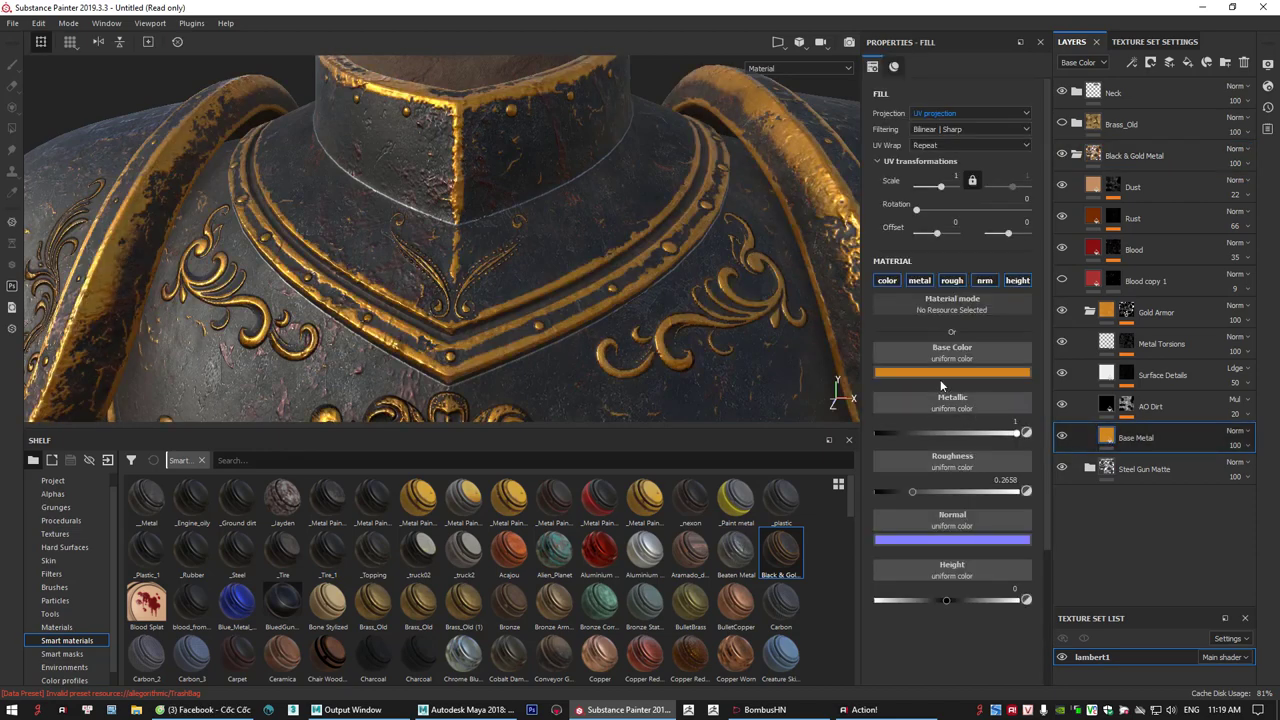
left_click(954, 371)
left_click(1036, 424)
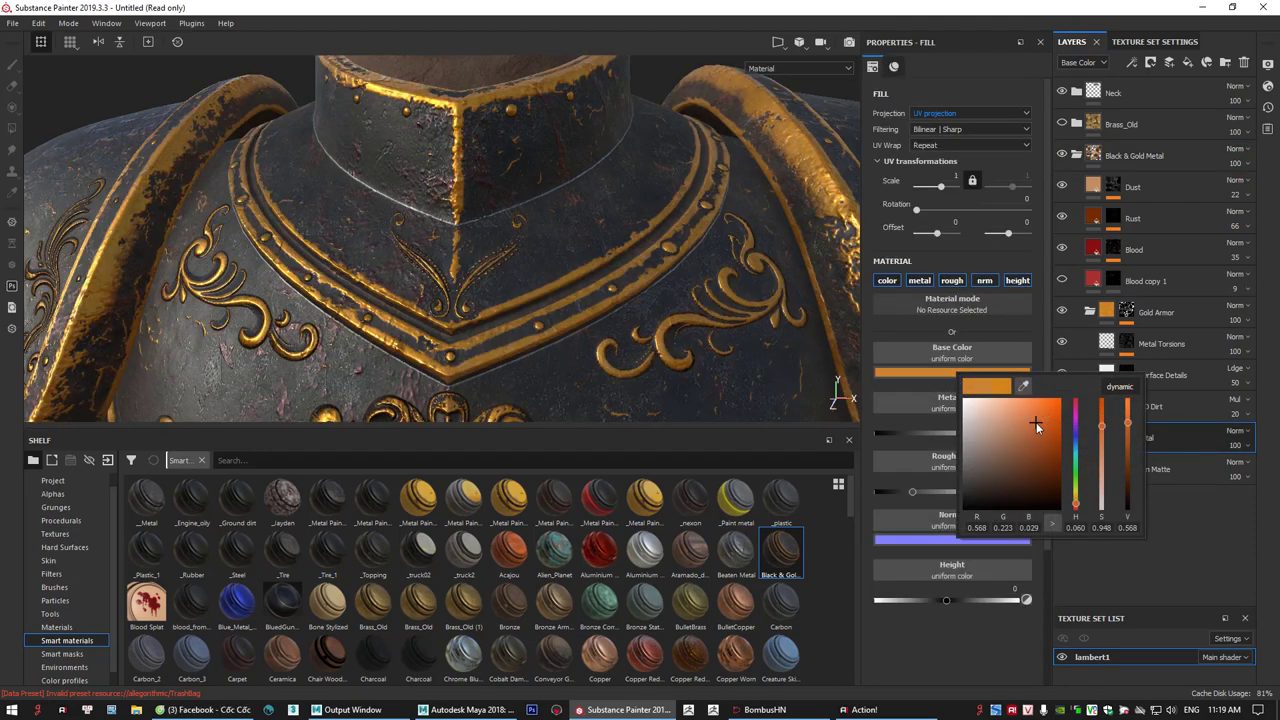
left_click(1033, 427)
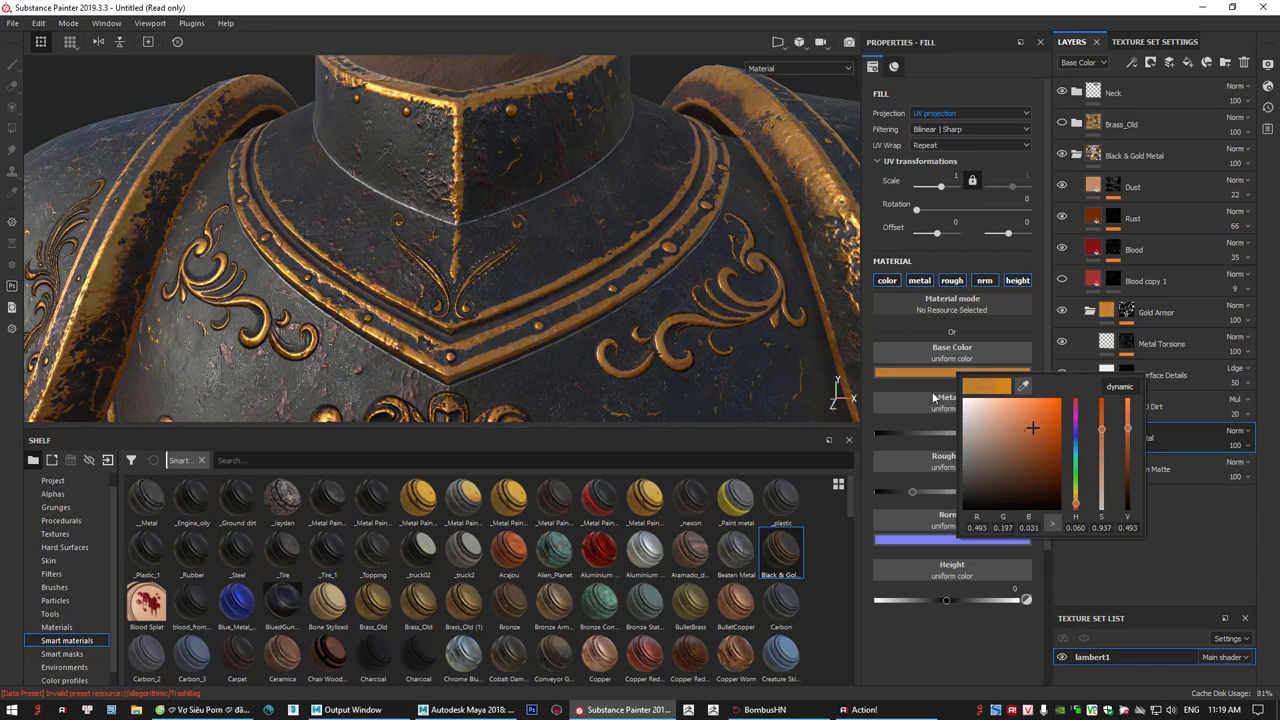
- Shift the Base Metal base color's hue slightly towards red for a coppery tone and check it on the chest ornament
scroll(738, 296, "down", 2)
scroll(738, 296, "down", 2)
left_click_drag(738, 296, 630, 286, "alt")
left_click(955, 371)
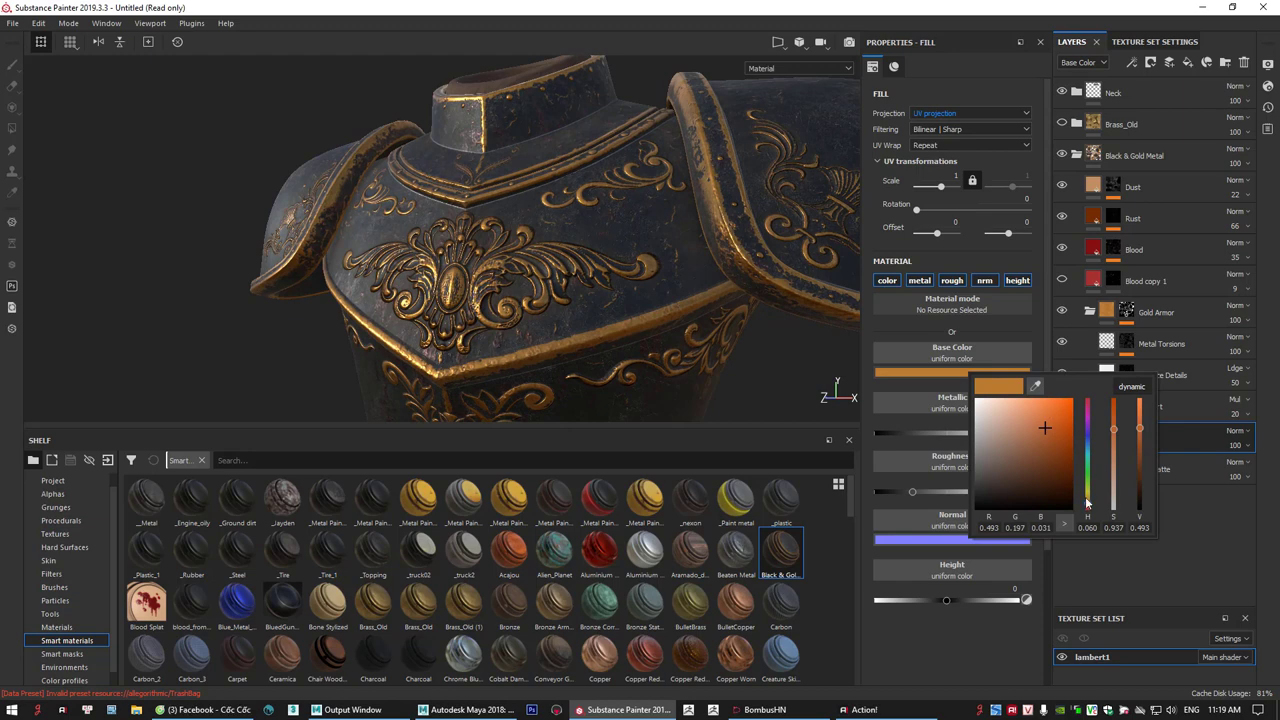
left_click(1088, 510)
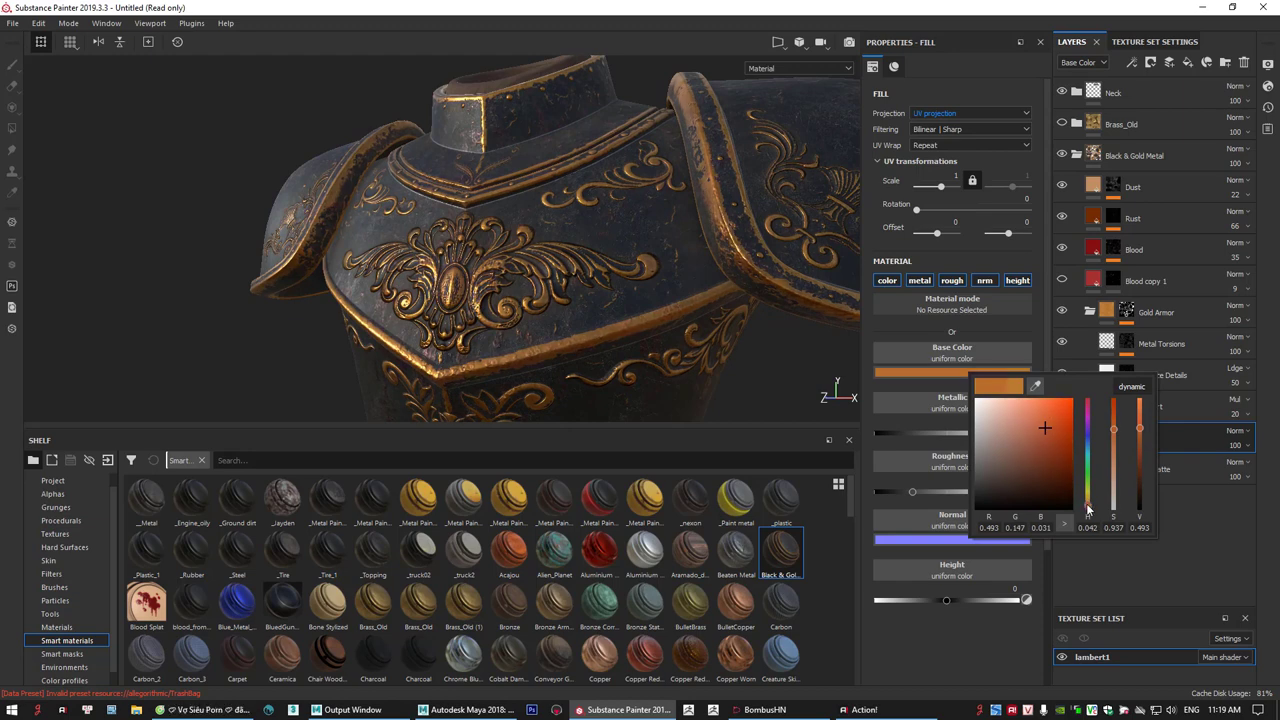
left_click_drag(1088, 506, 1088, 503)
left_click_drag(674, 286, 560, 290, "alt")
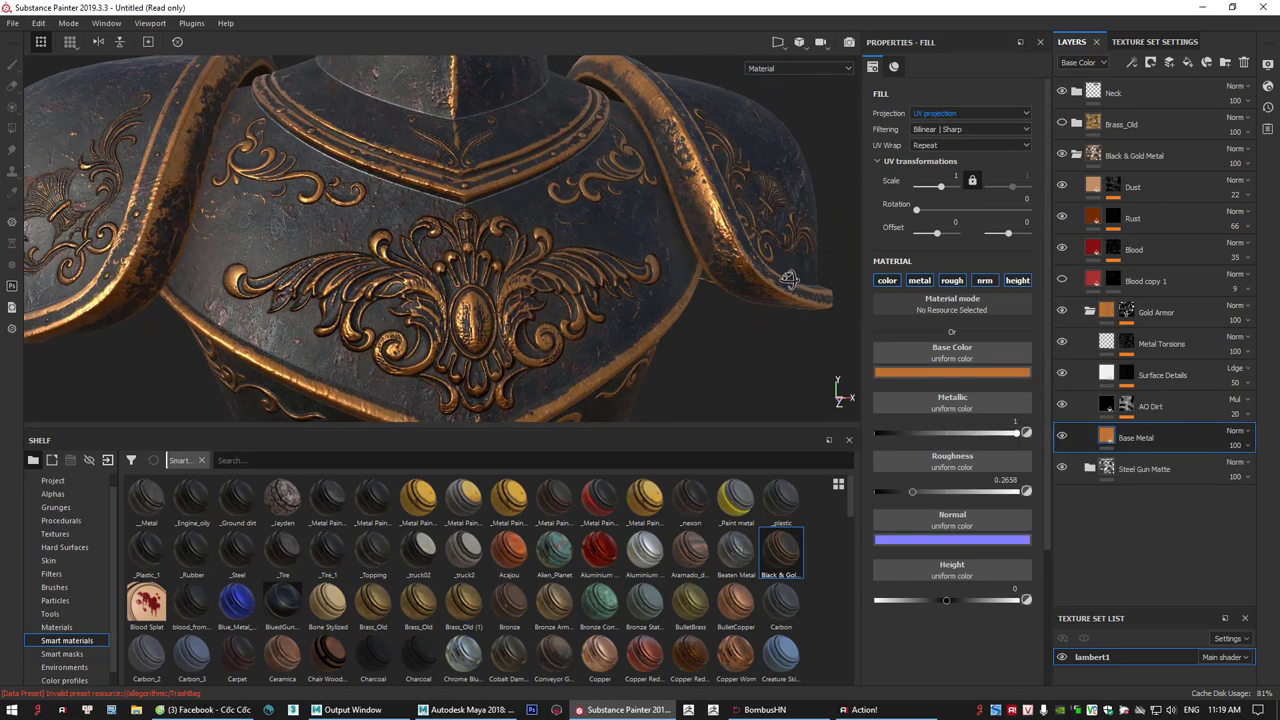
right_click_drag(560, 290, 691, 274, "alt")
left_click_drag(691, 274, 545, 265, "alt")
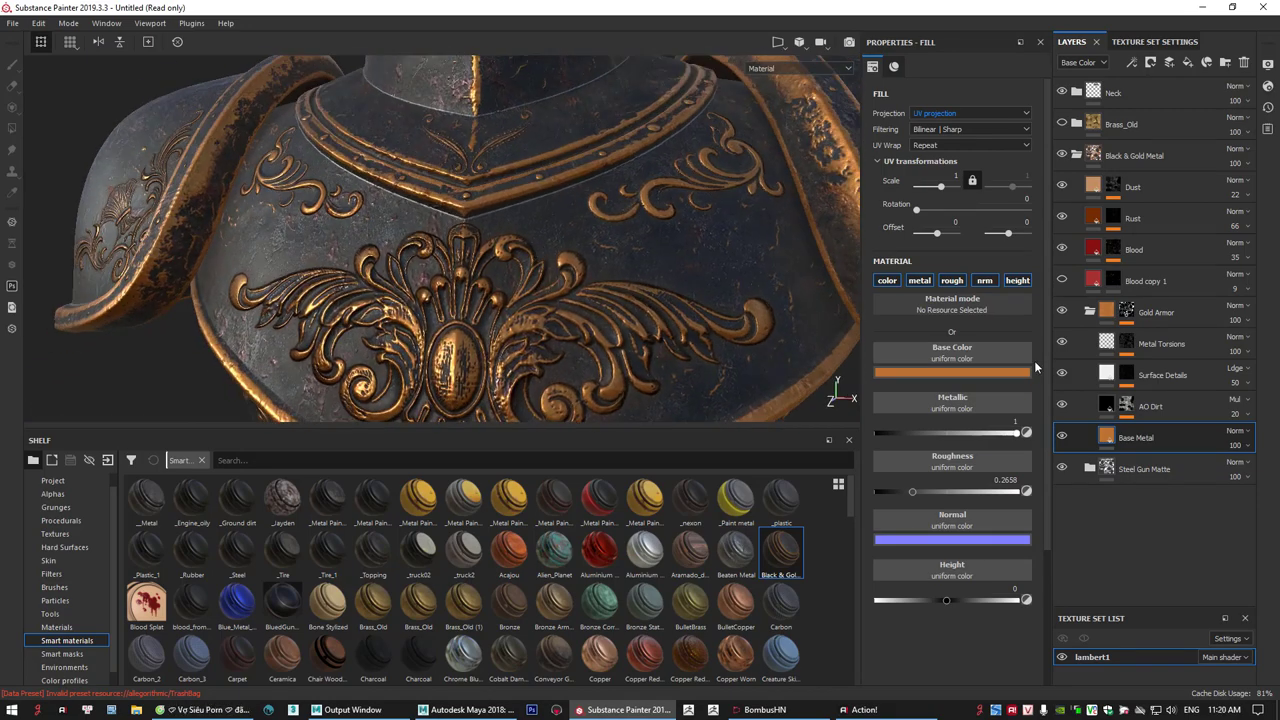
- Compare the recolored trim with the collapsed Gold Armor folder shown and hidden, and expand the folder again
left_click(1089, 311)
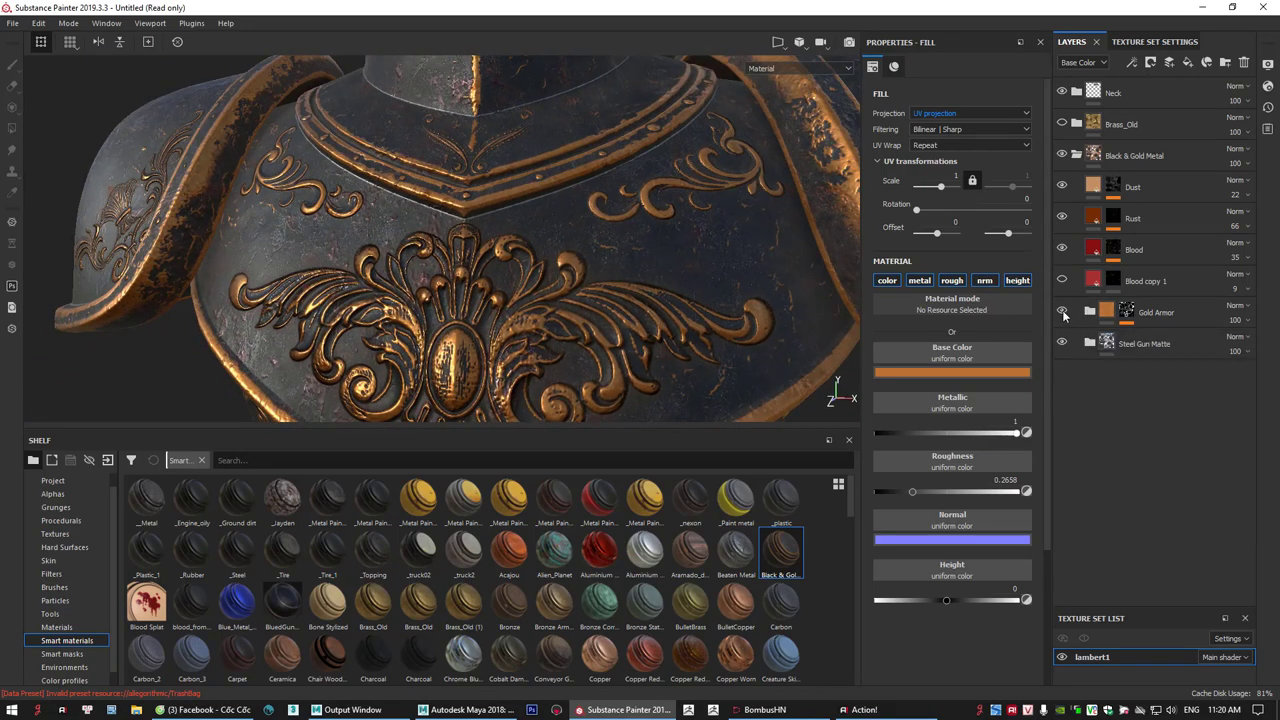
left_click(1062, 312)
left_click(1062, 312)
left_click(1062, 312)
left_click(1062, 312)
left_click(1089, 311)
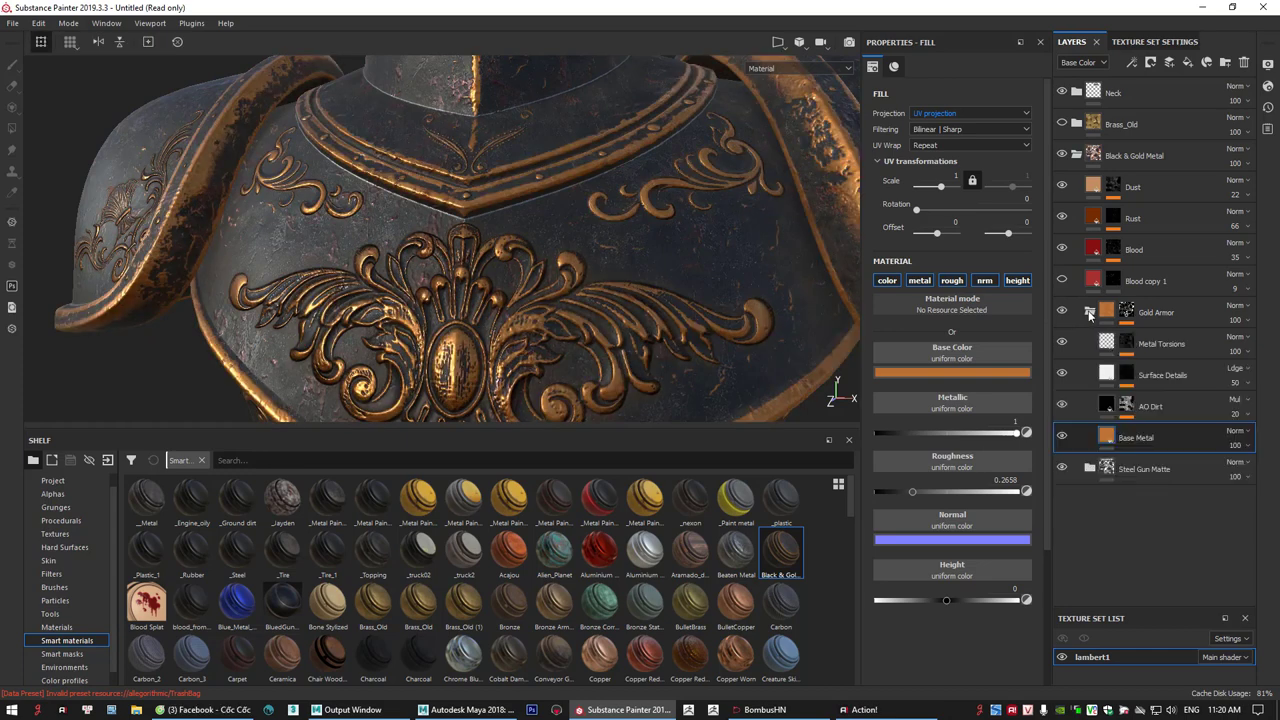
- Compare the armor with the Steel Gun Matte folder shown and hidden, and collapse the Gold Armor folder
left_click(1062, 469)
left_click(1062, 469)
left_click(1062, 469)
left_click(1062, 469)
left_click(1089, 311)
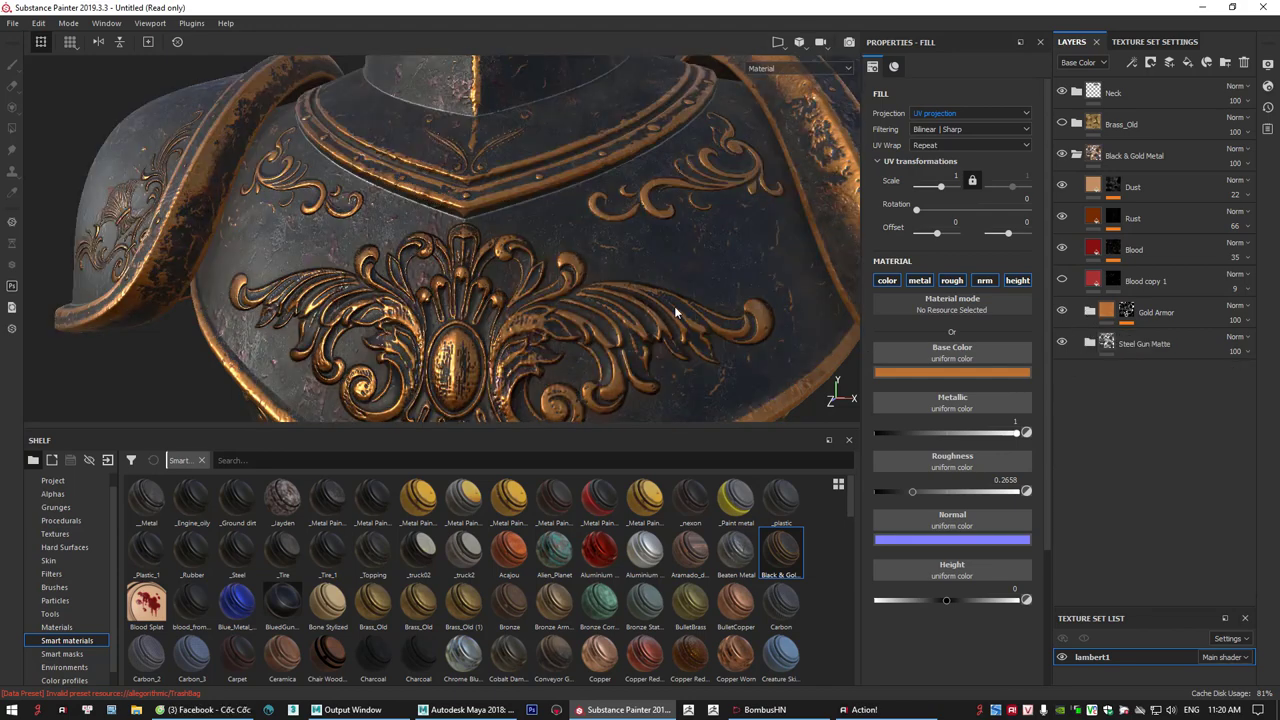
- Examine the recesses between the gold scrolls of the chest ornament up close, with the Gold Armor folder expanded
left_click_drag(652, 280, 635, 314, "alt")
middle_click_drag(560, 380, 523, 271, "alt")
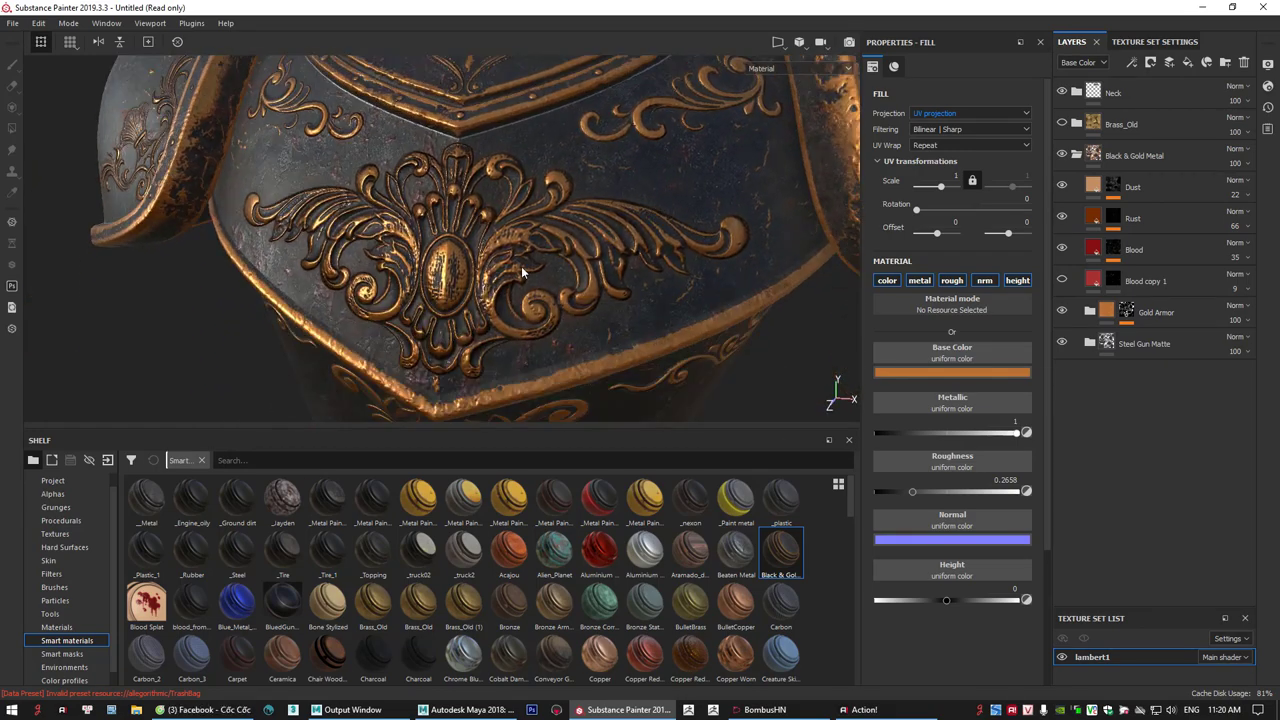
mouse_move(523, 271)
right_mouse_down("alt")
mouse_move(601, 300)
mouse_move(543, 271)
right_mouse_up("alt")
left_click_drag(543, 271, 663, 296, "alt")
left_click(1090, 314)
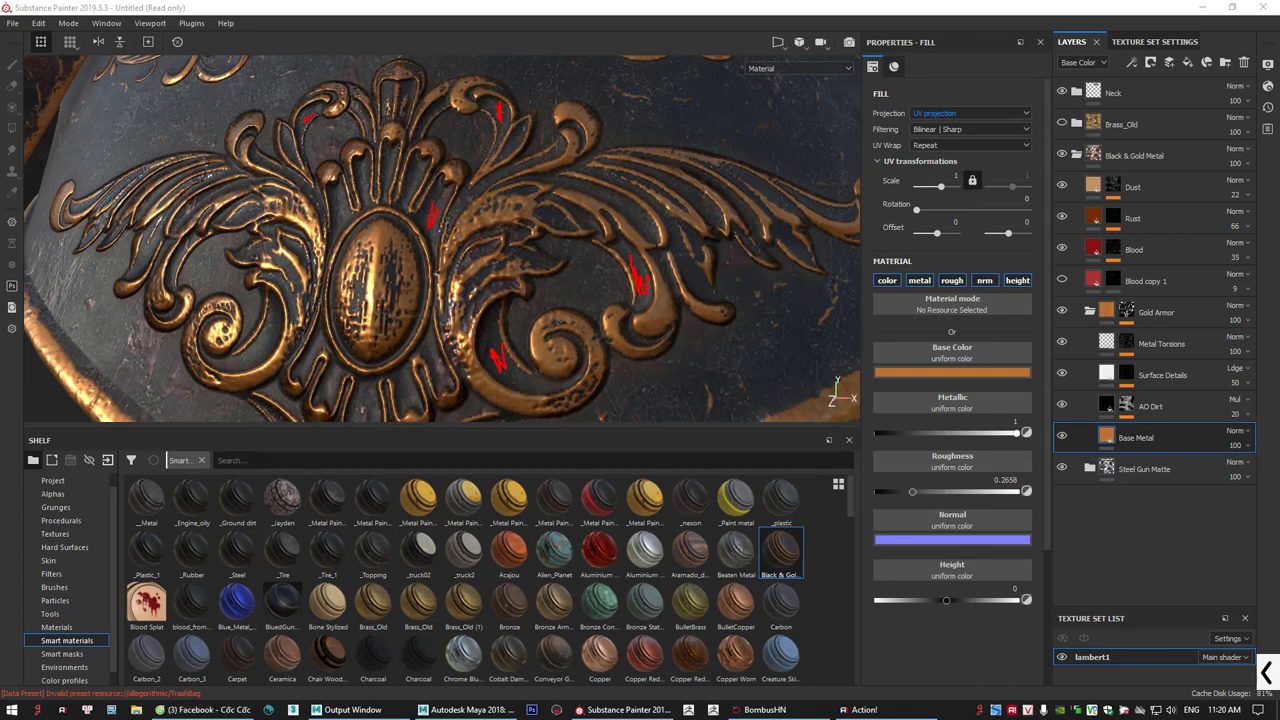
left_click_drag(273, 314, 267, 345)
key("Escape")
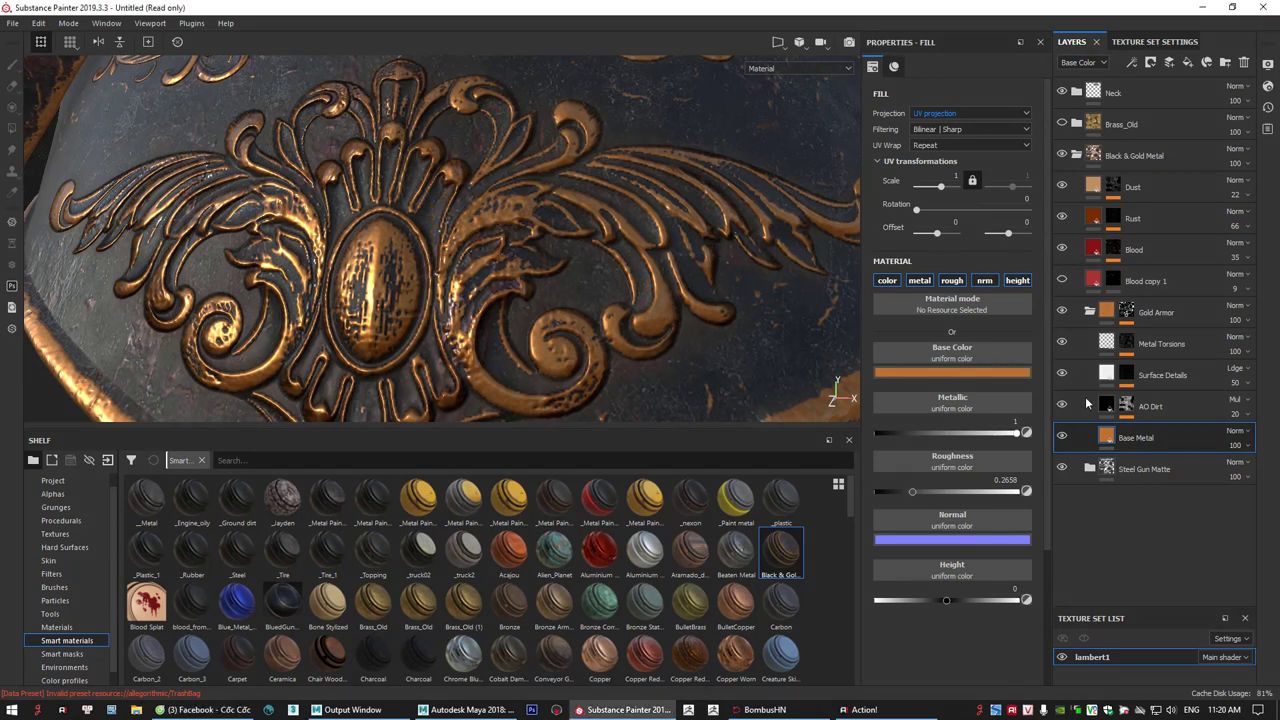
- Compare the chest ornament with Base Metal and the whole Gold Armor folder each shown and hidden
left_click(1063, 437)
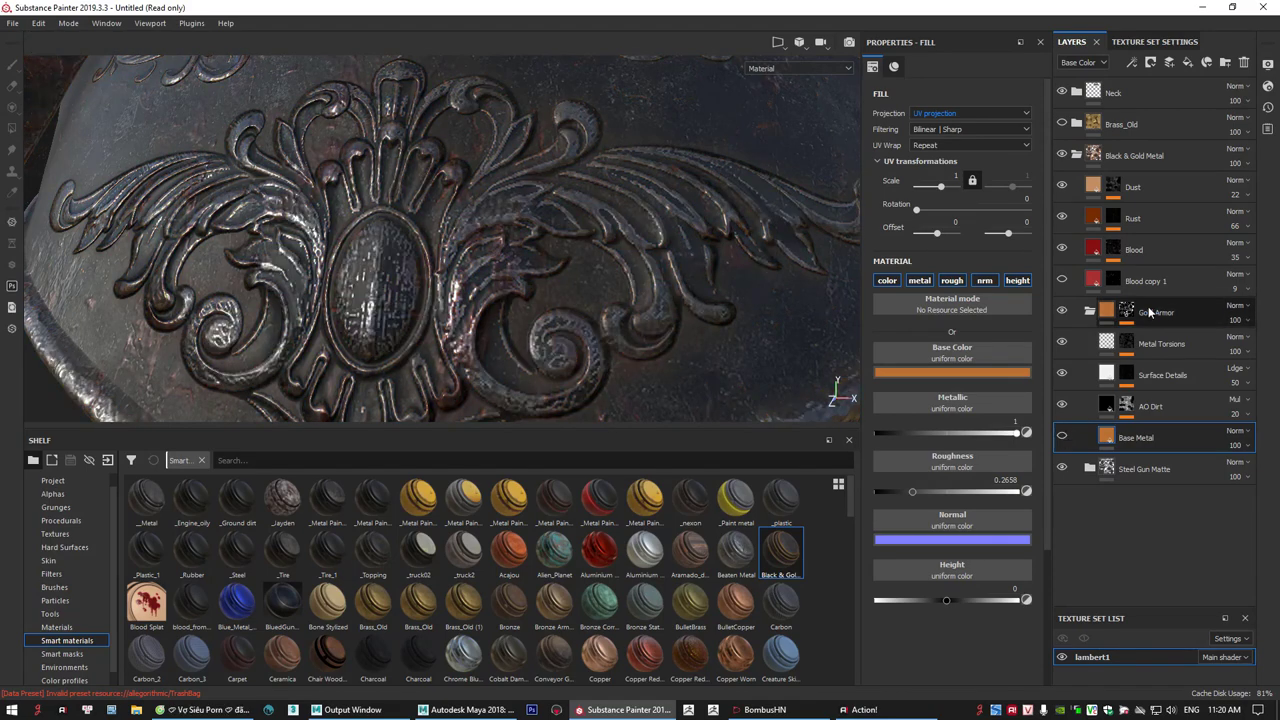
left_click(1062, 437)
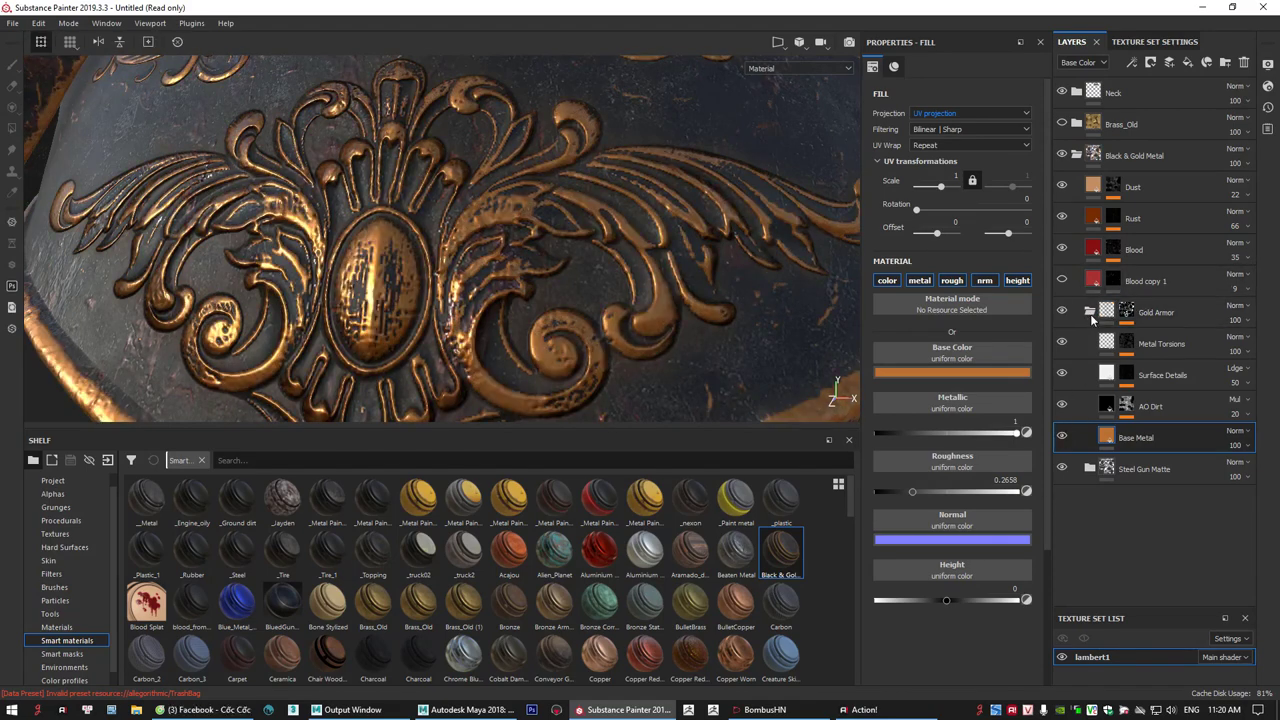
left_click(1089, 311)
left_click(1062, 312)
left_click(1062, 312)
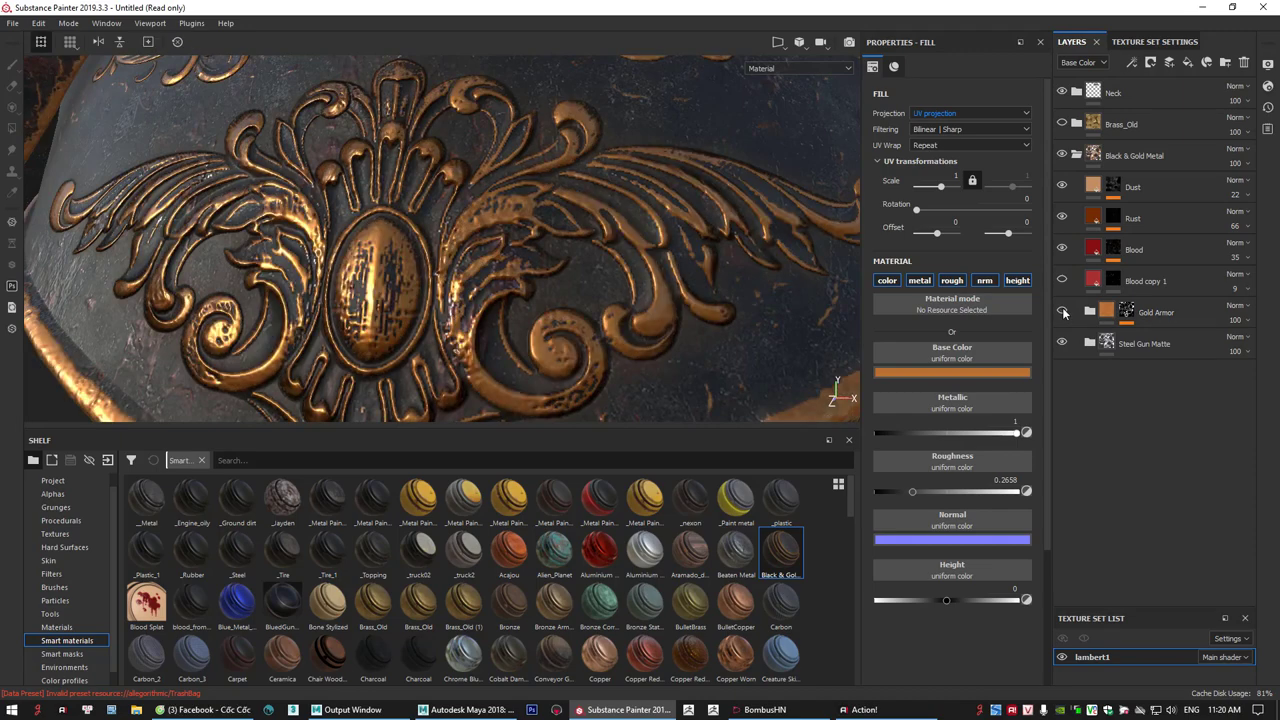
left_click(1062, 312)
left_click(1062, 312)
- Compare the armor with the Gold Armor folder's mask disabled and enabled
scroll(676, 242, "down", 5)
scroll(676, 243, "down", 3)
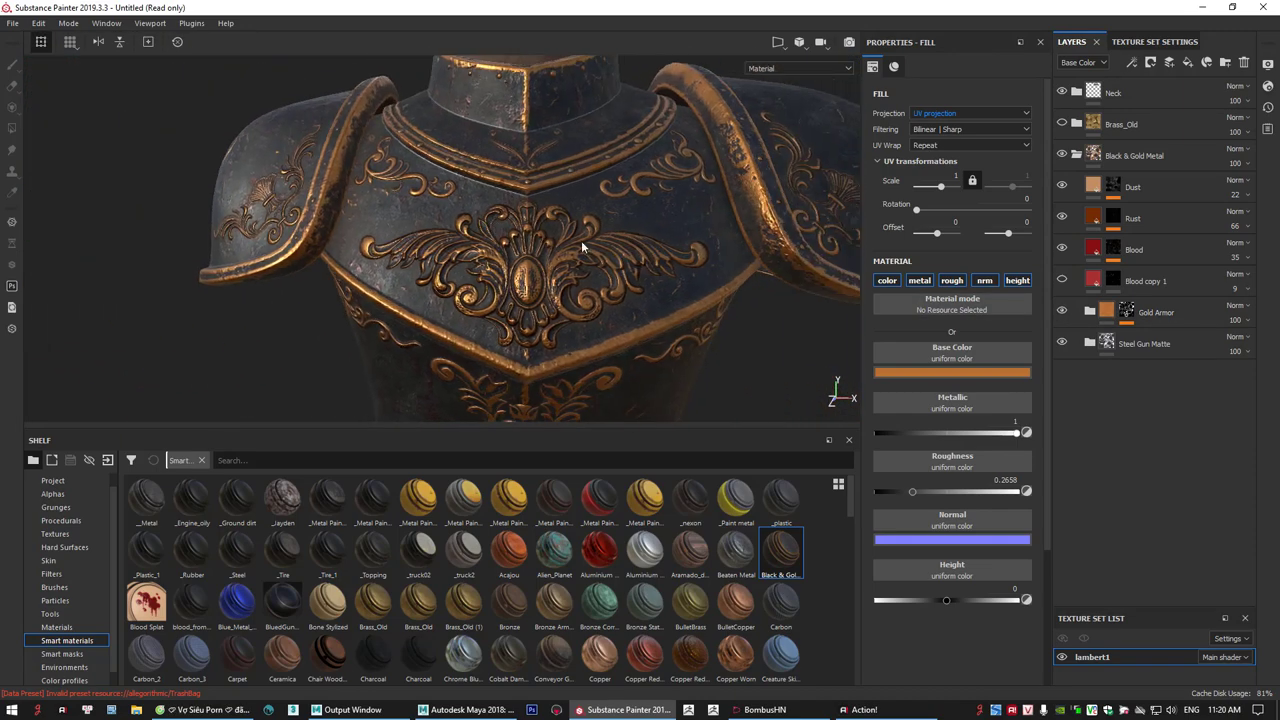
left_click_drag(583, 249, 490, 255, "alt")
scroll(490, 255, "up", 3)
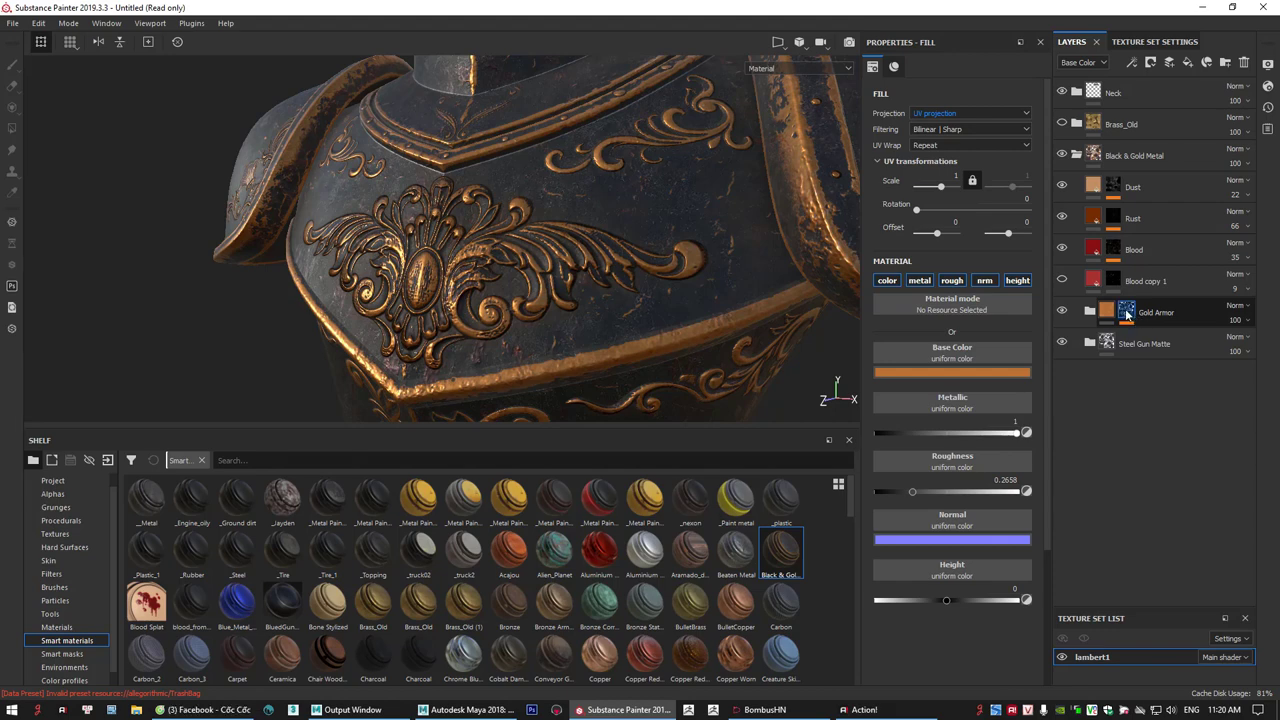
left_click(1127, 314, "shift")
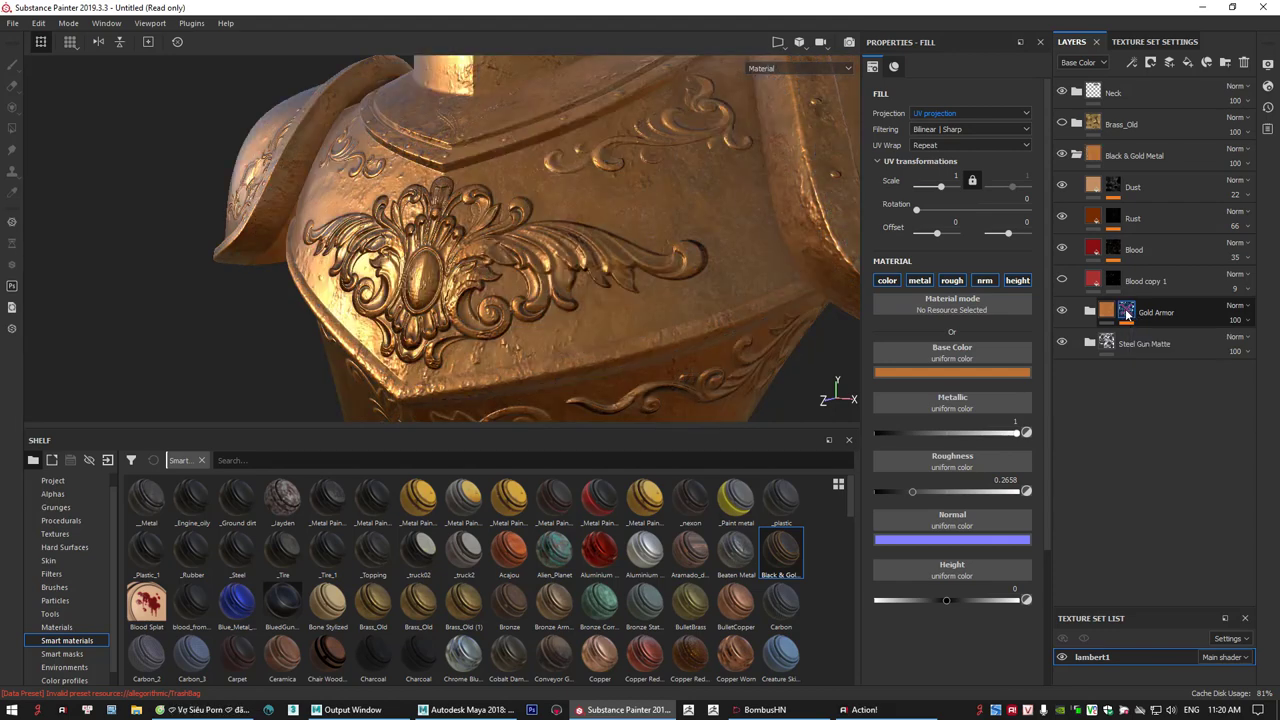
left_click(1127, 314, "shift")
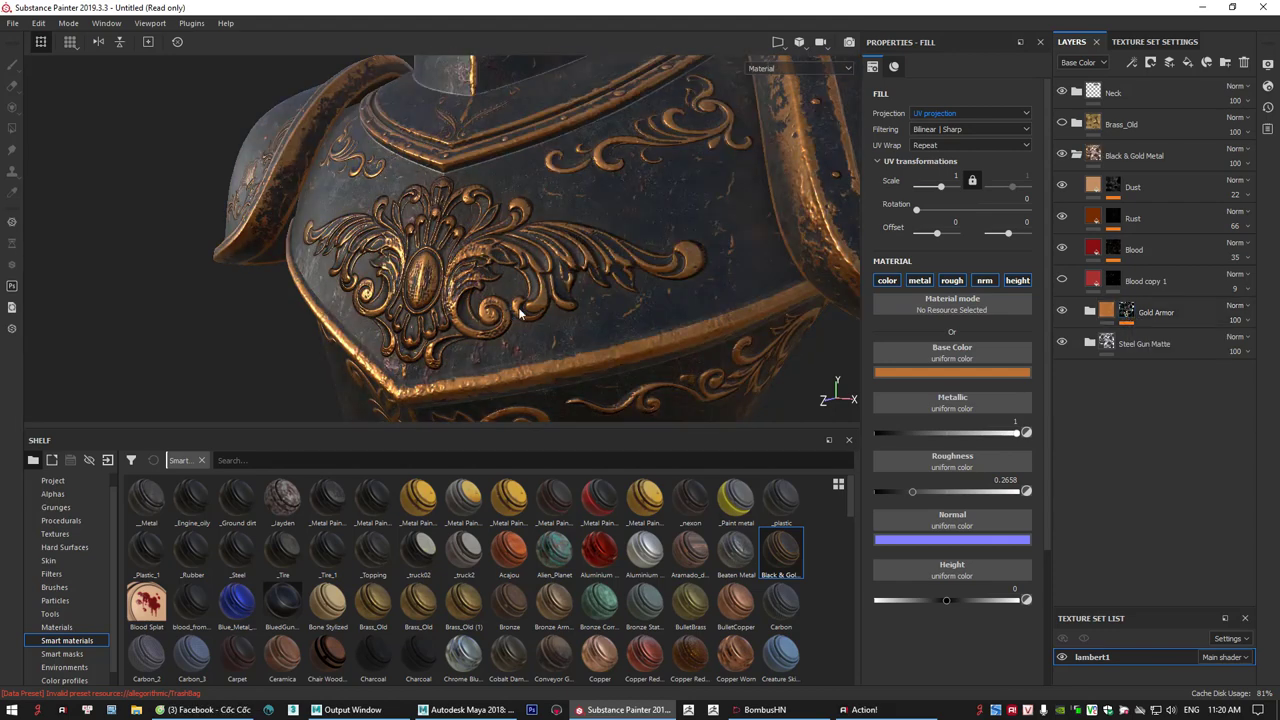
- Select the Gold Armor mask and compare the ornament with its mask effects, including the Mask Editor, on and off
left_click_drag(650, 312, 571, 325, "alt")
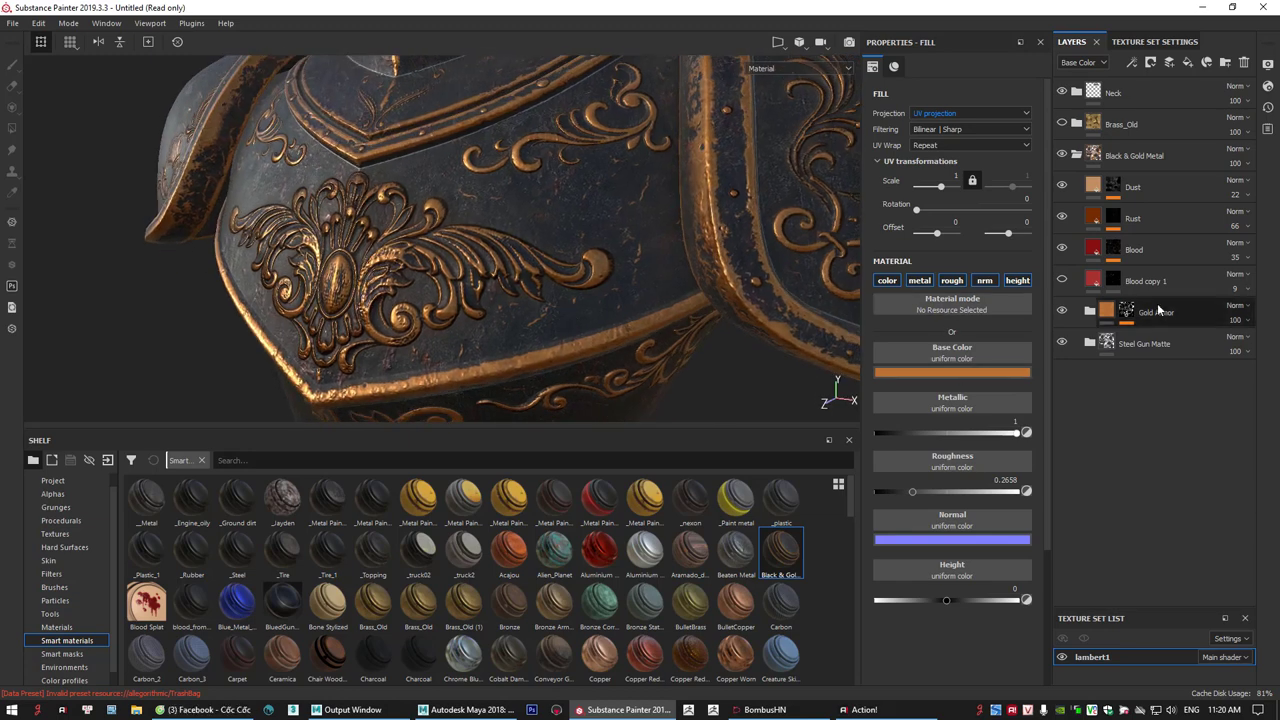
left_click(1125, 313)
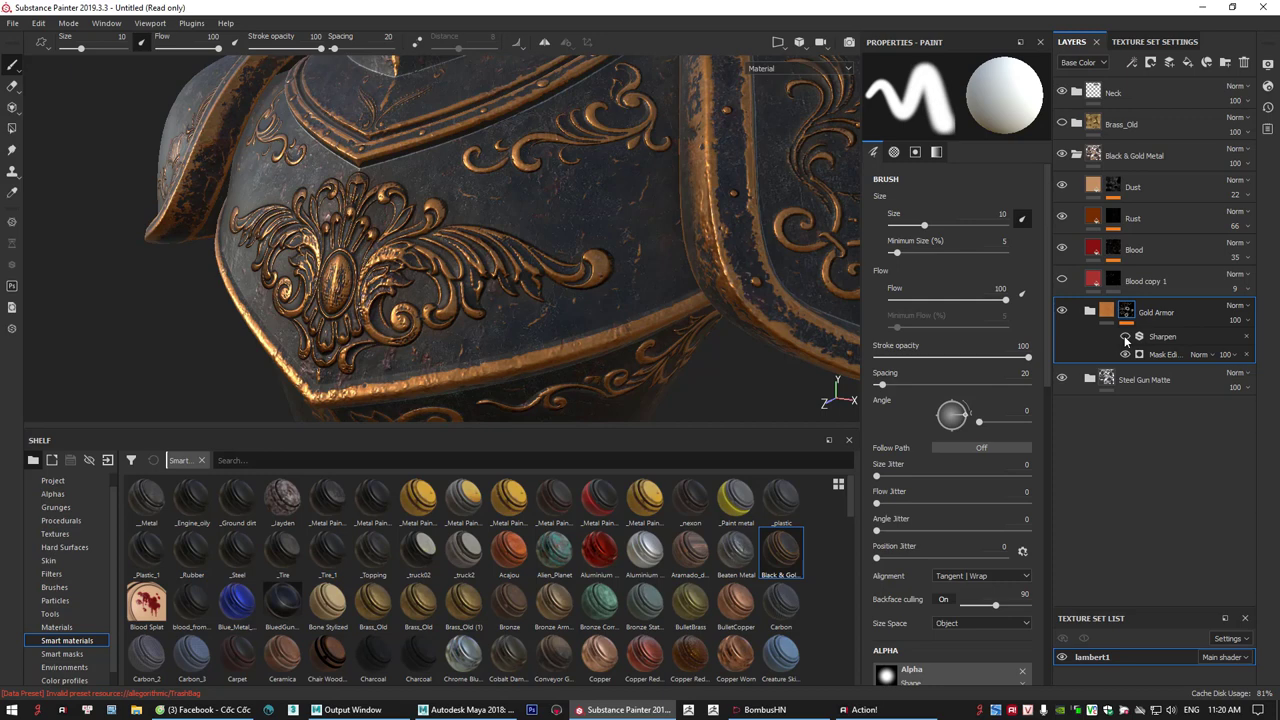
left_click(1125, 354)
left_click(1125, 354)
left_click(1125, 354)
left_click(1125, 353)
left_click(1125, 354)
left_click(1125, 354)
left_click(1125, 354)
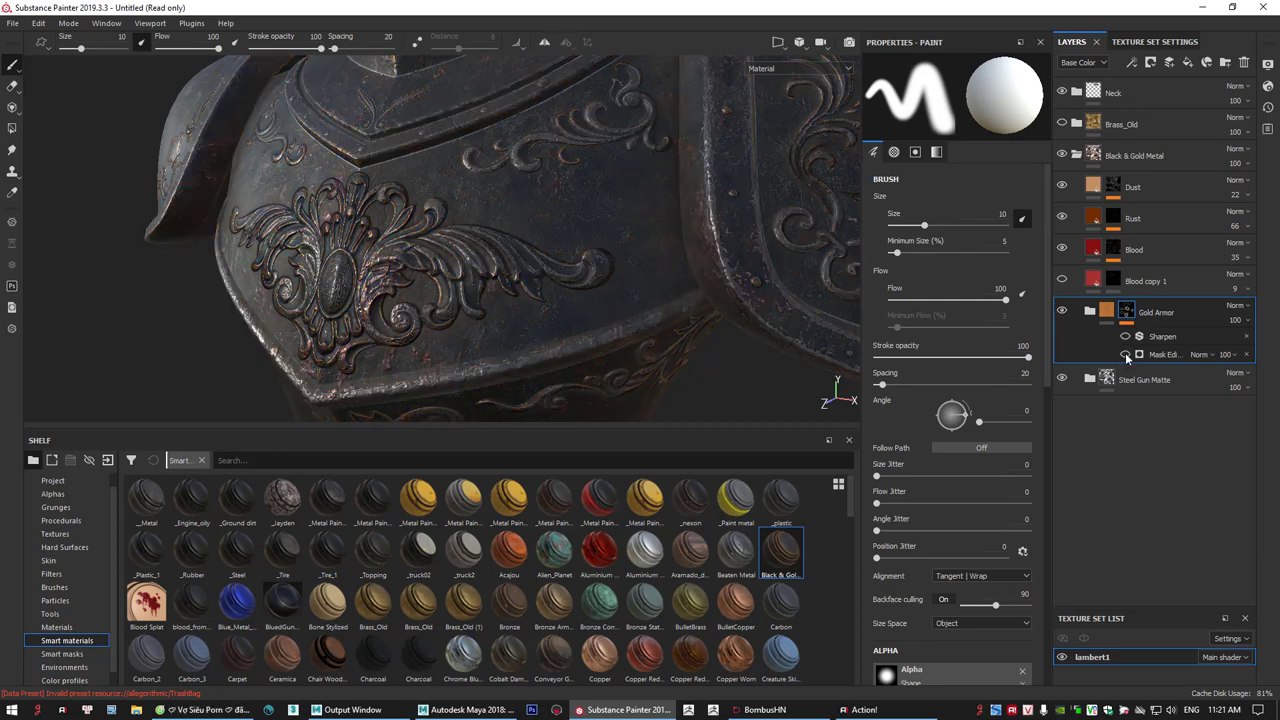
left_click(1125, 354)
scroll(605, 318, "down", 3)
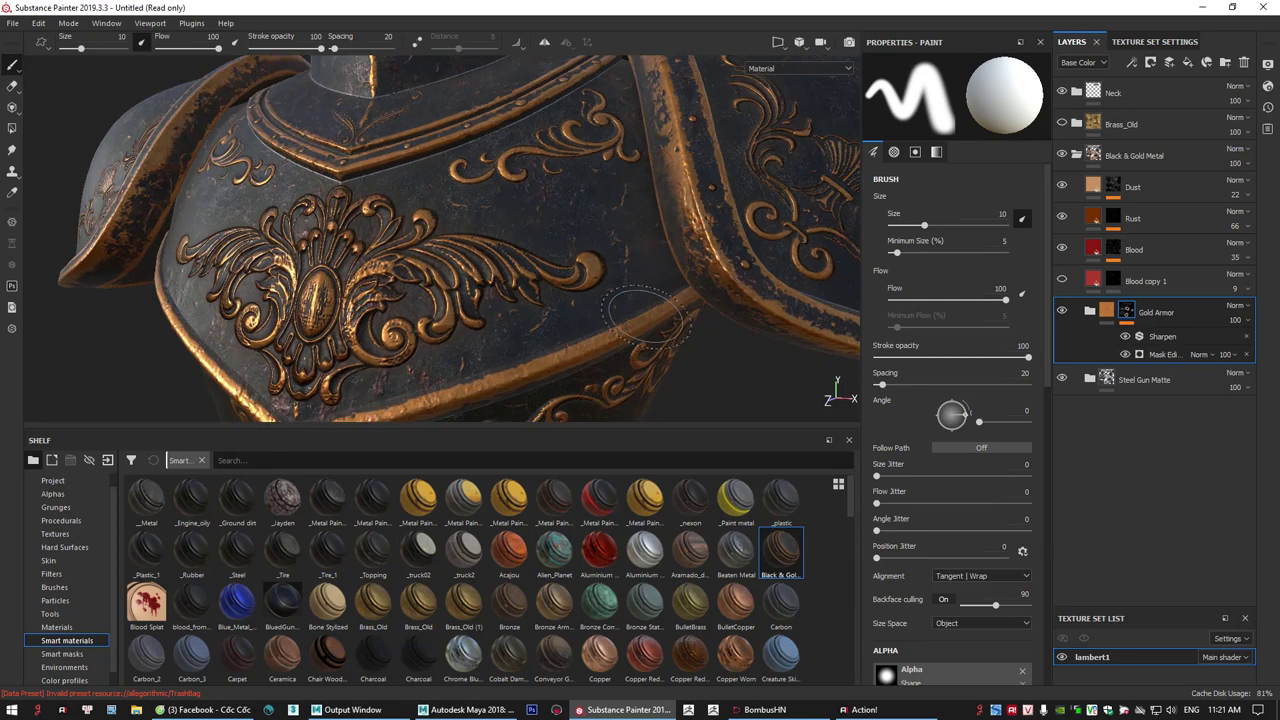
- Add a color selection effect above the Sharpen filter in the Gold Armor mask
left_click(1150, 337)
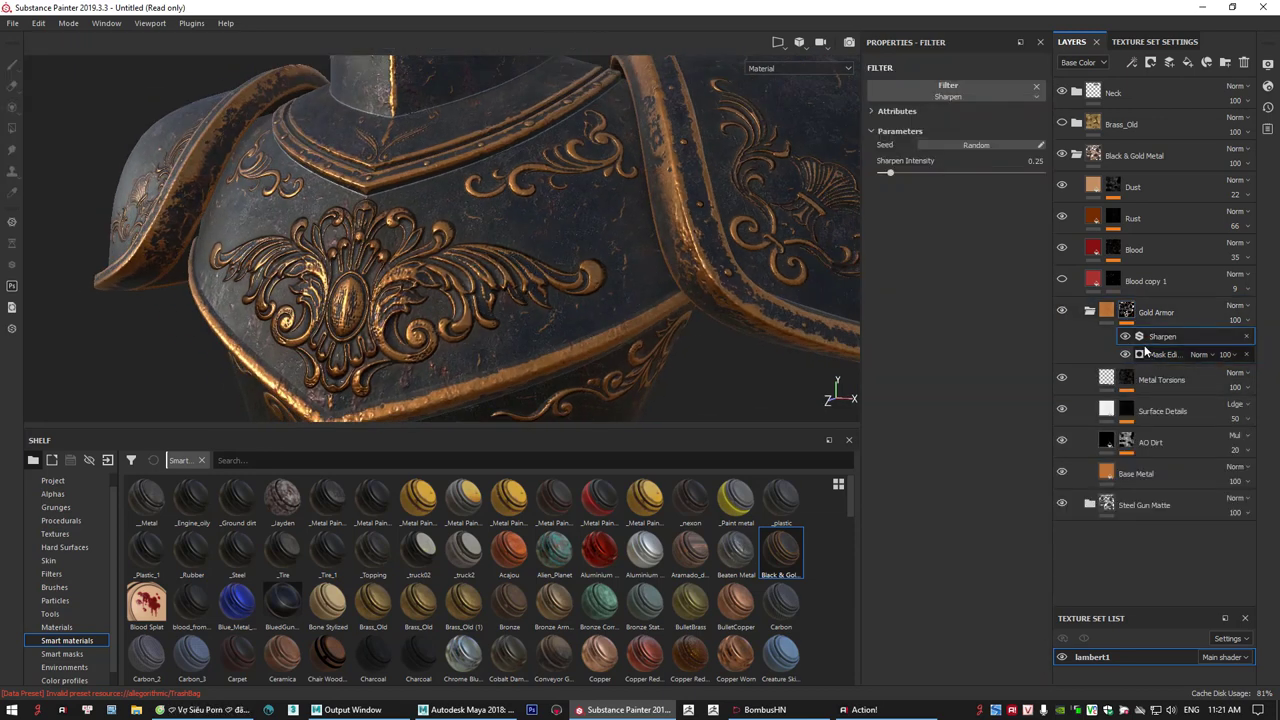
right_click(1153, 340)
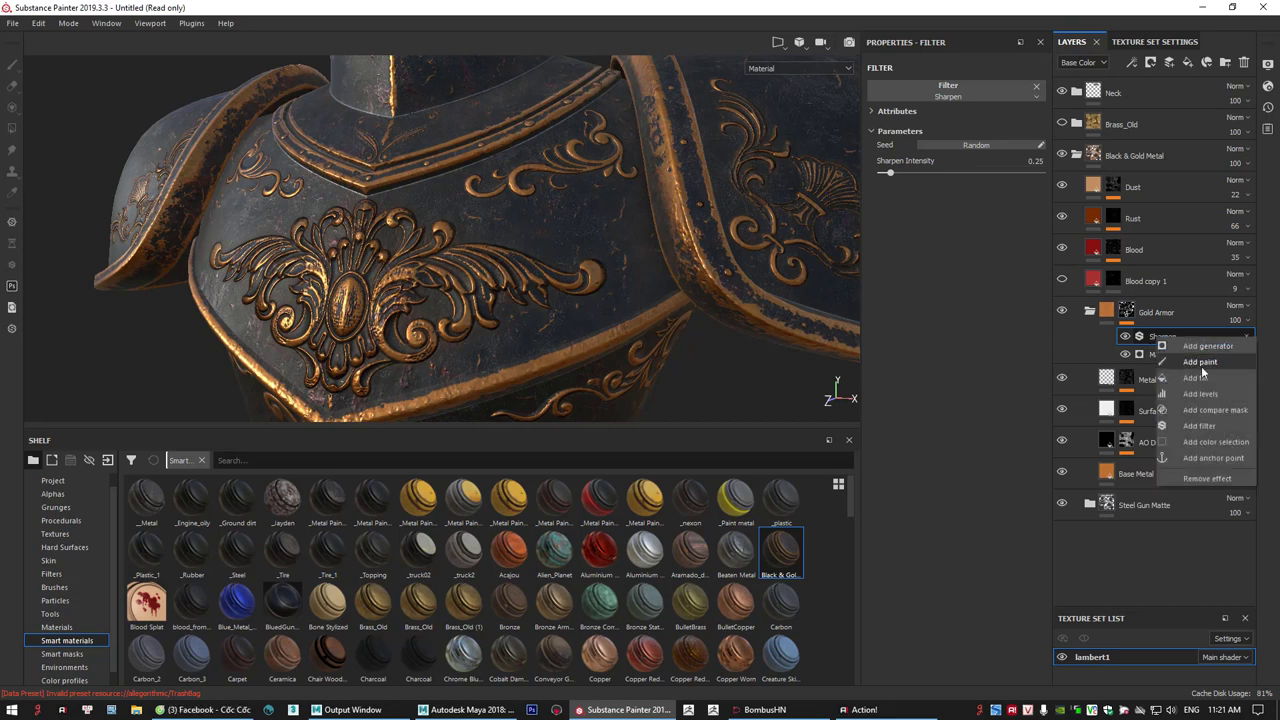
left_click(1202, 443)
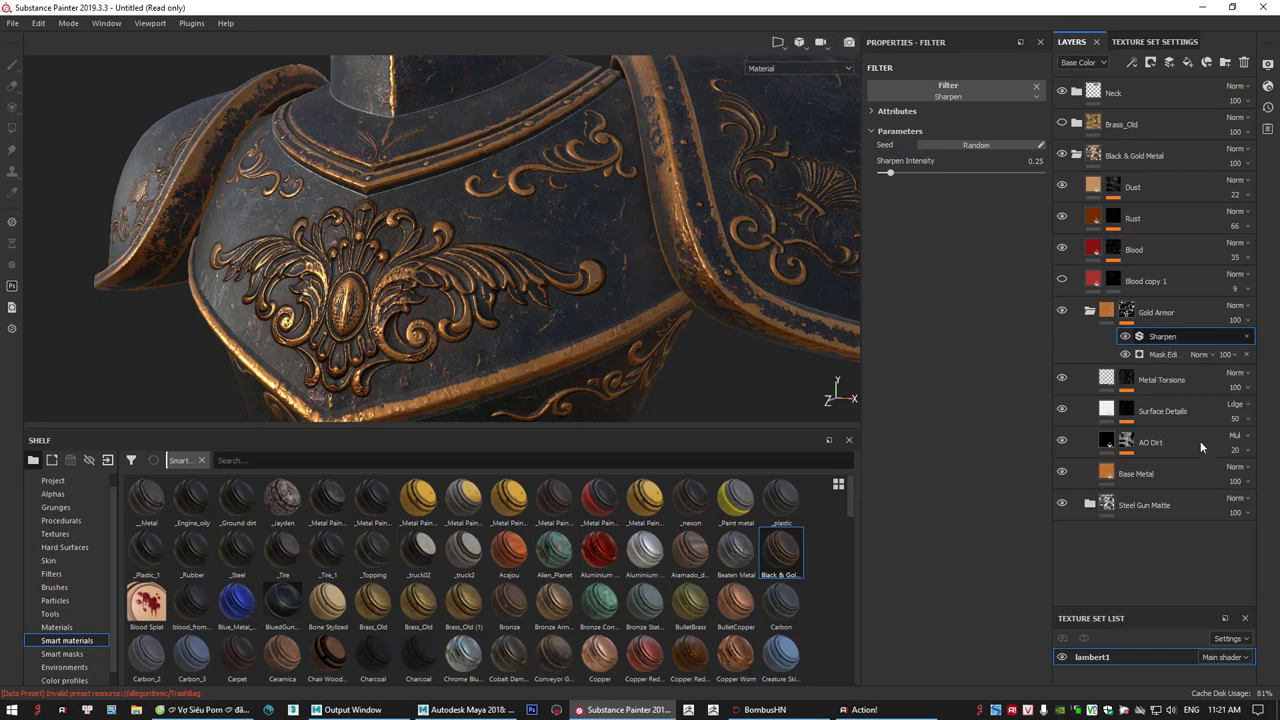
left_click_drag(790, 275, 825, 276, "alt")
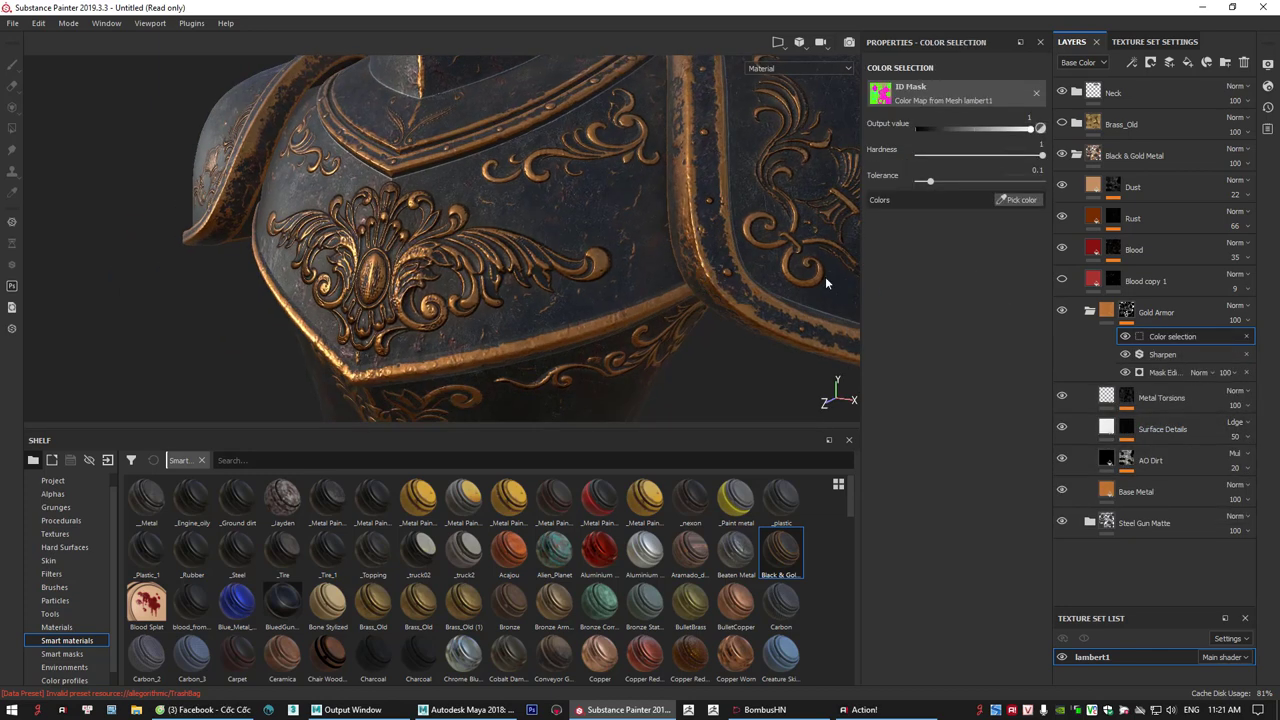
right_click_drag(825, 276, 590, 286, "alt")
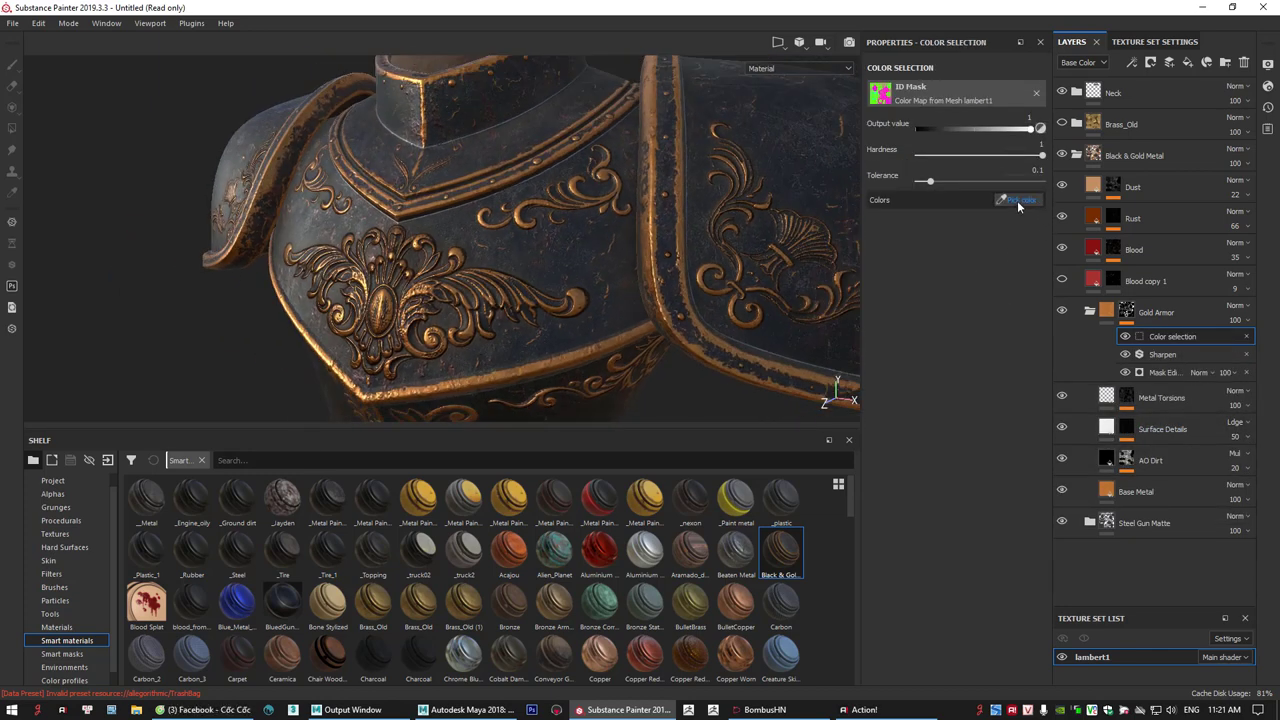
left_click(1019, 201)
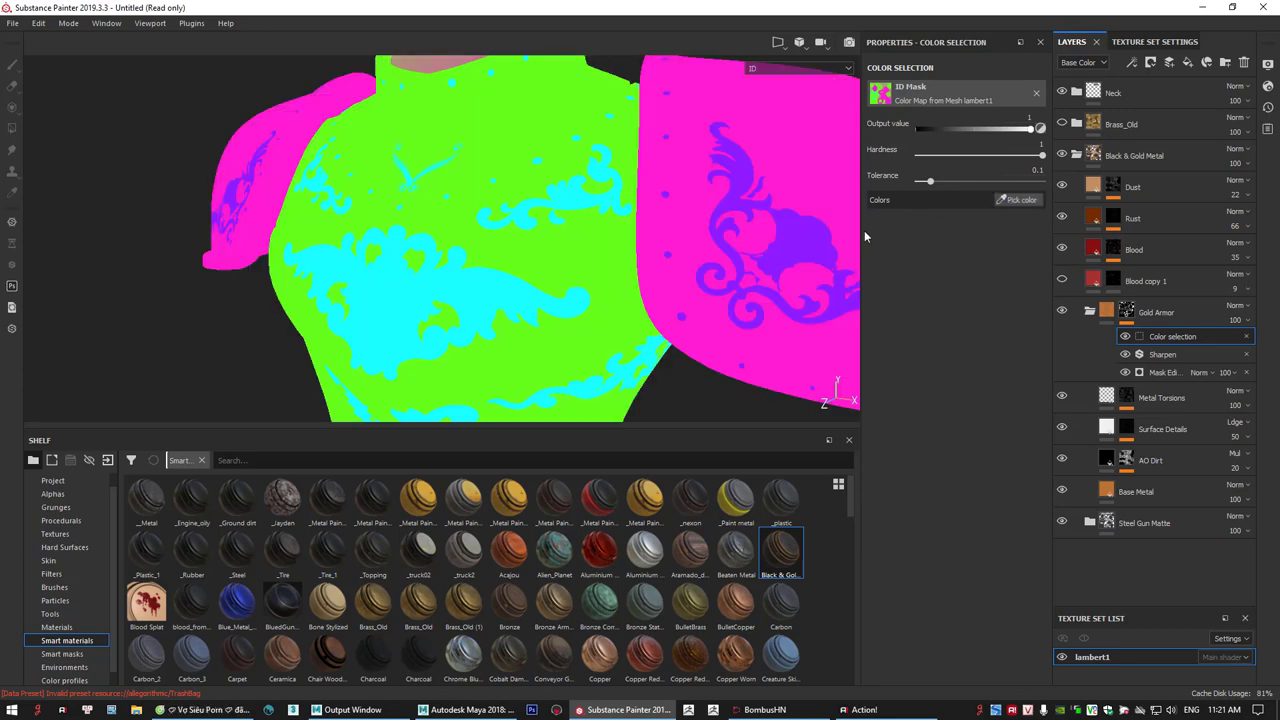
left_click(741, 242)
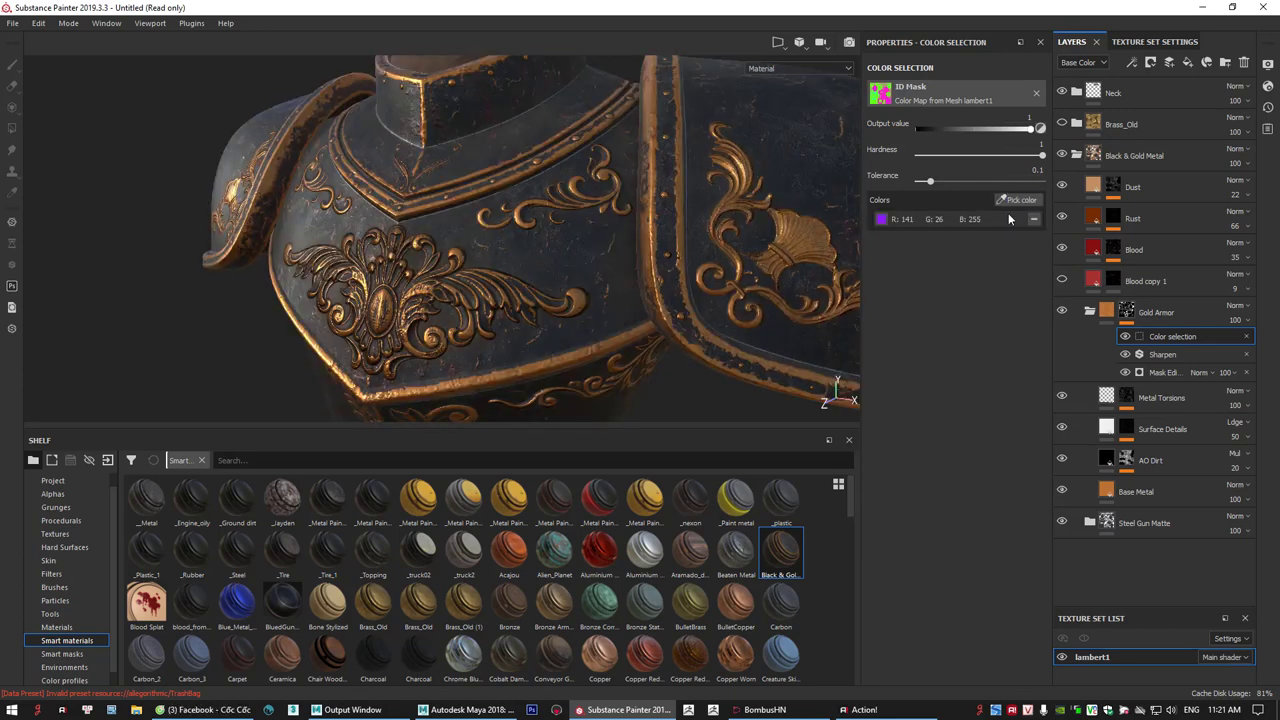
left_click(1034, 220)
- Pick the purple shoulder-ornament color and the cyan chest-ornament color from the ID map for the Gold Armor color selection
left_click(1017, 201)
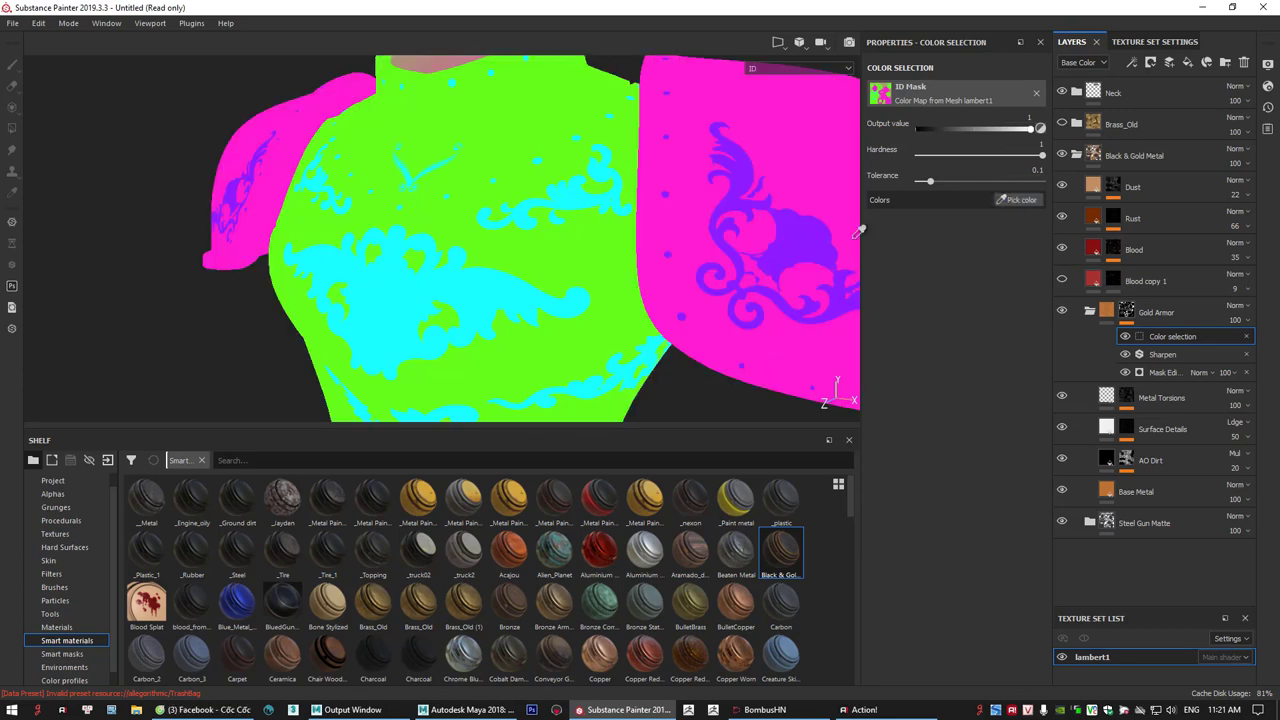
left_click(798, 258)
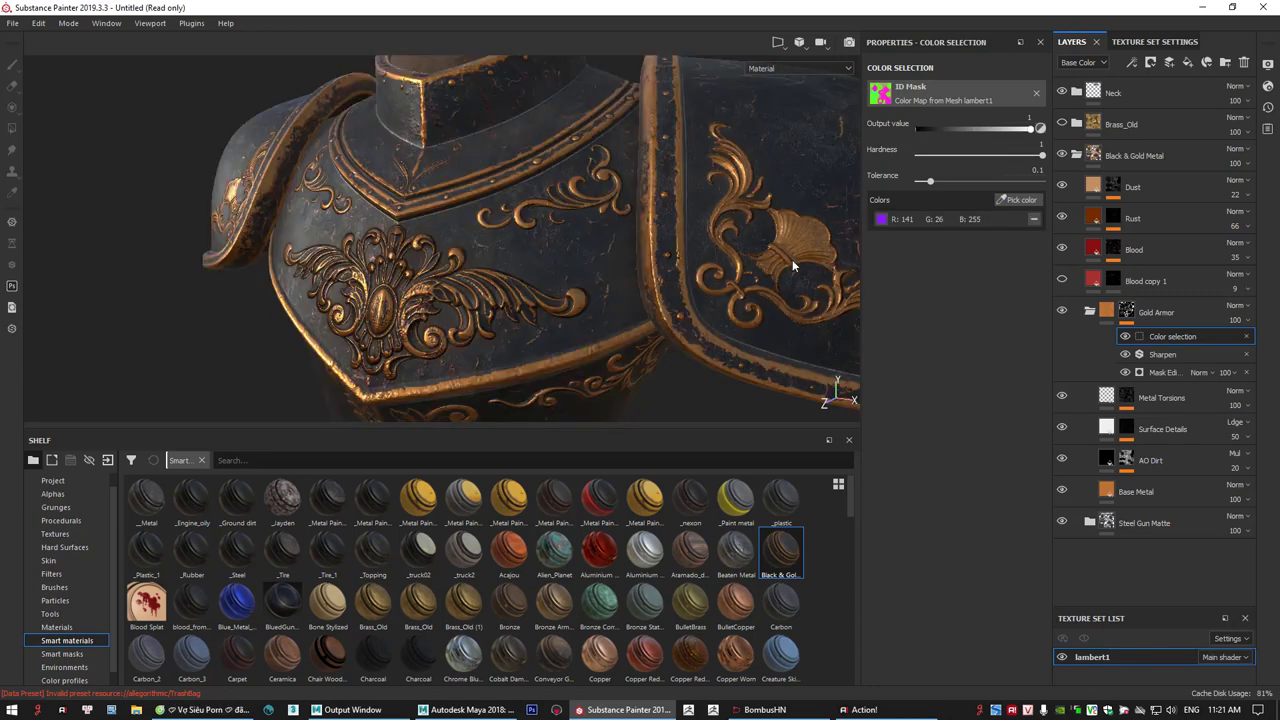
left_click(1013, 203)
left_click(490, 280)
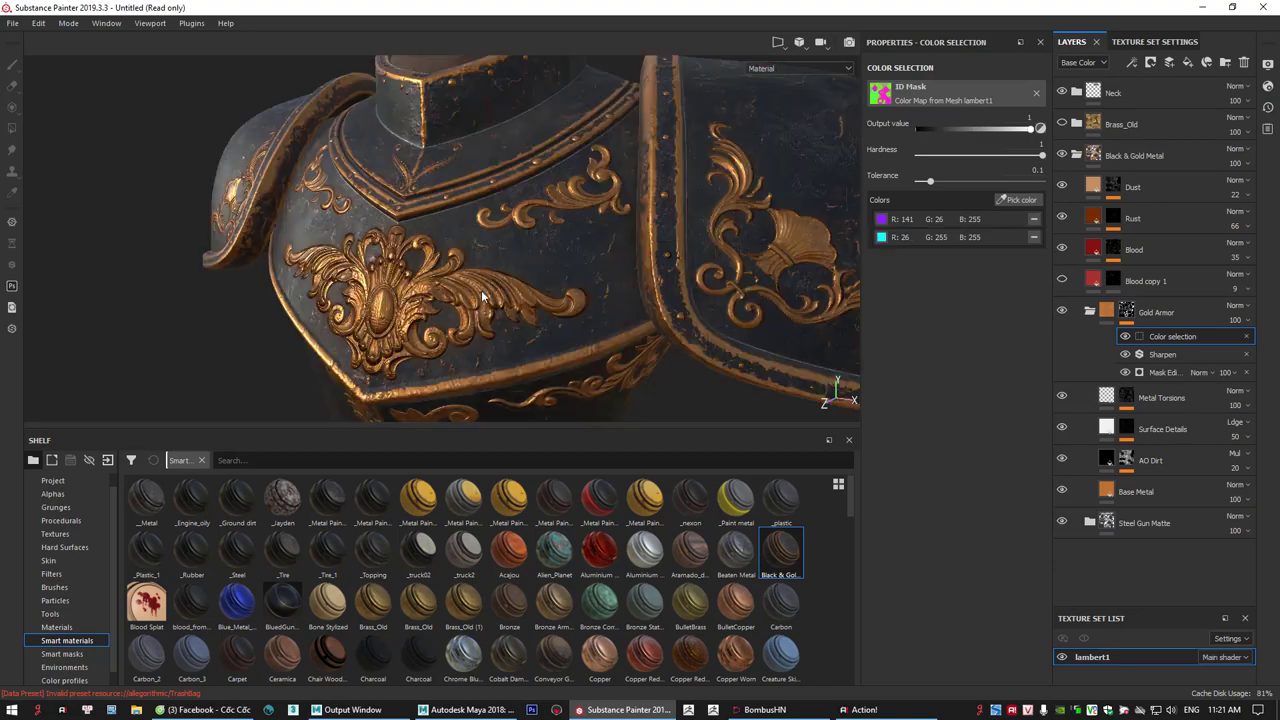
- Examine the gold coverage of the chest, shoulder and waist ornaments from several angles and up close
left_click_drag(442, 336, 509, 326, "alt")
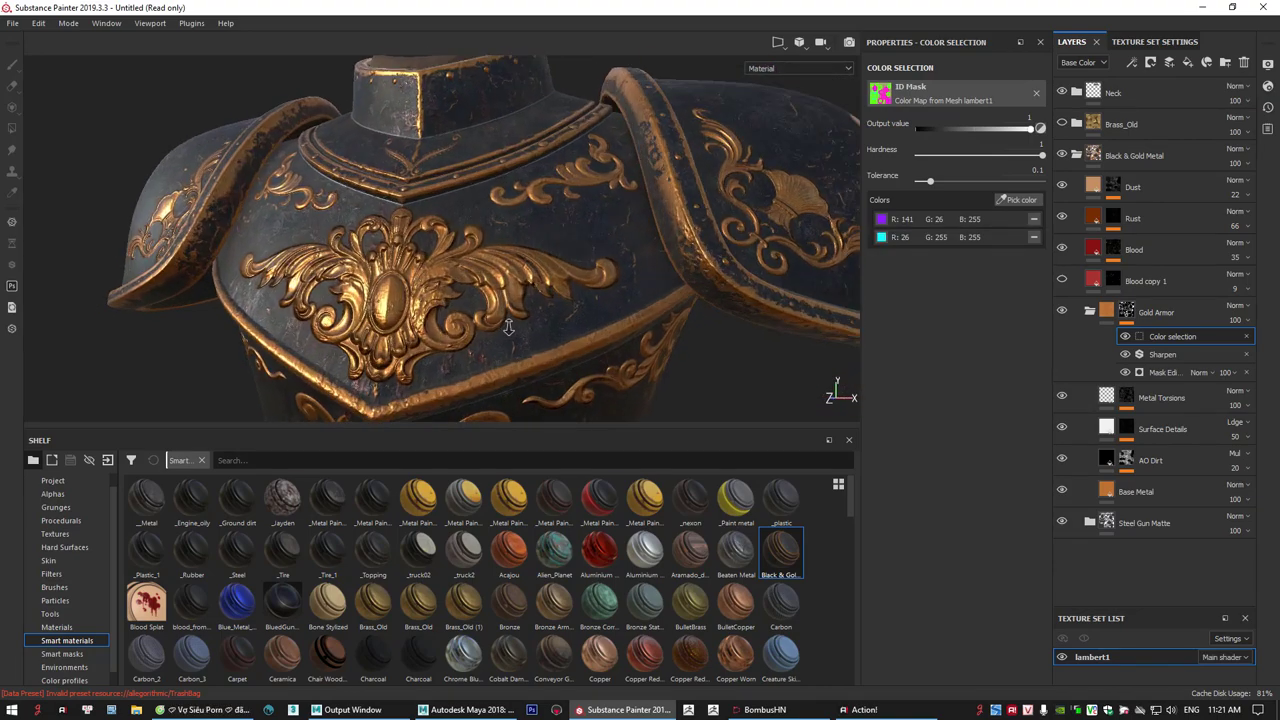
right_click_drag(509, 326, 629, 312, "alt")
left_click_drag(629, 312, 673, 307, "alt")
right_click_drag(673, 307, 590, 298, "alt")
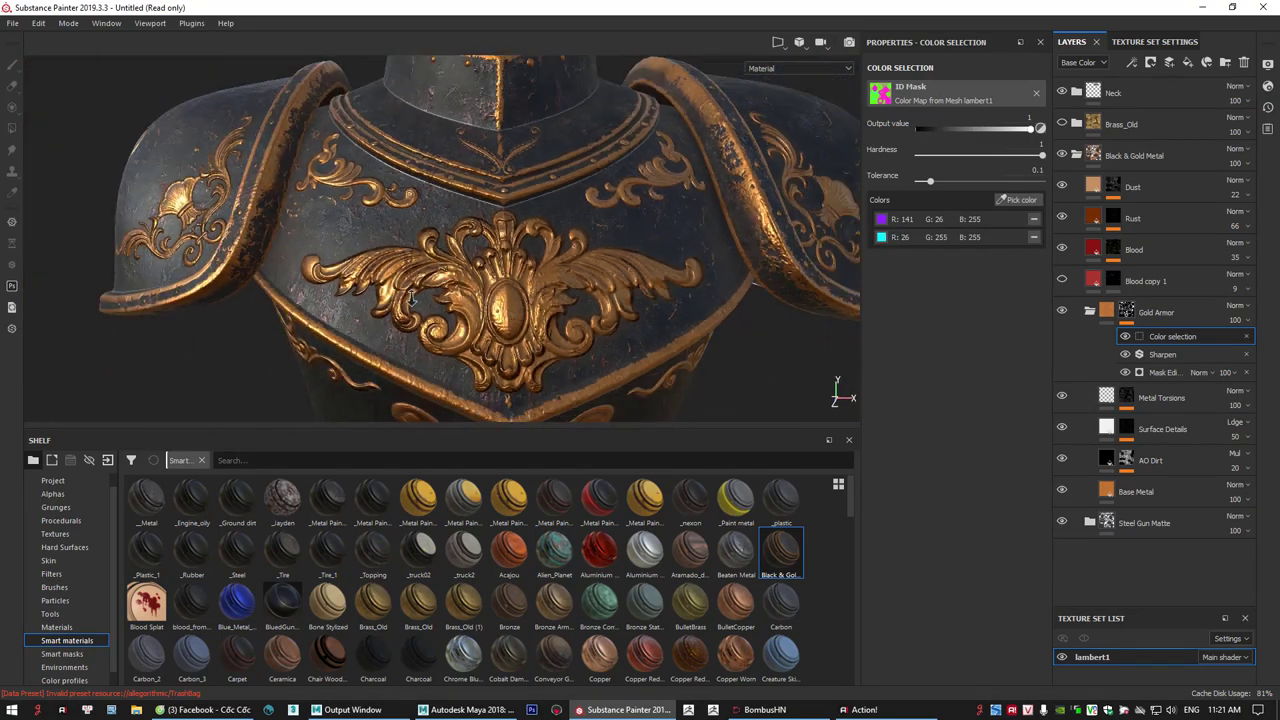
left_click_drag(590, 298, 510, 305, "alt")
middle_click_drag(510, 305, 448, 266, "alt")
left_click_drag(448, 266, 411, 343, "alt")
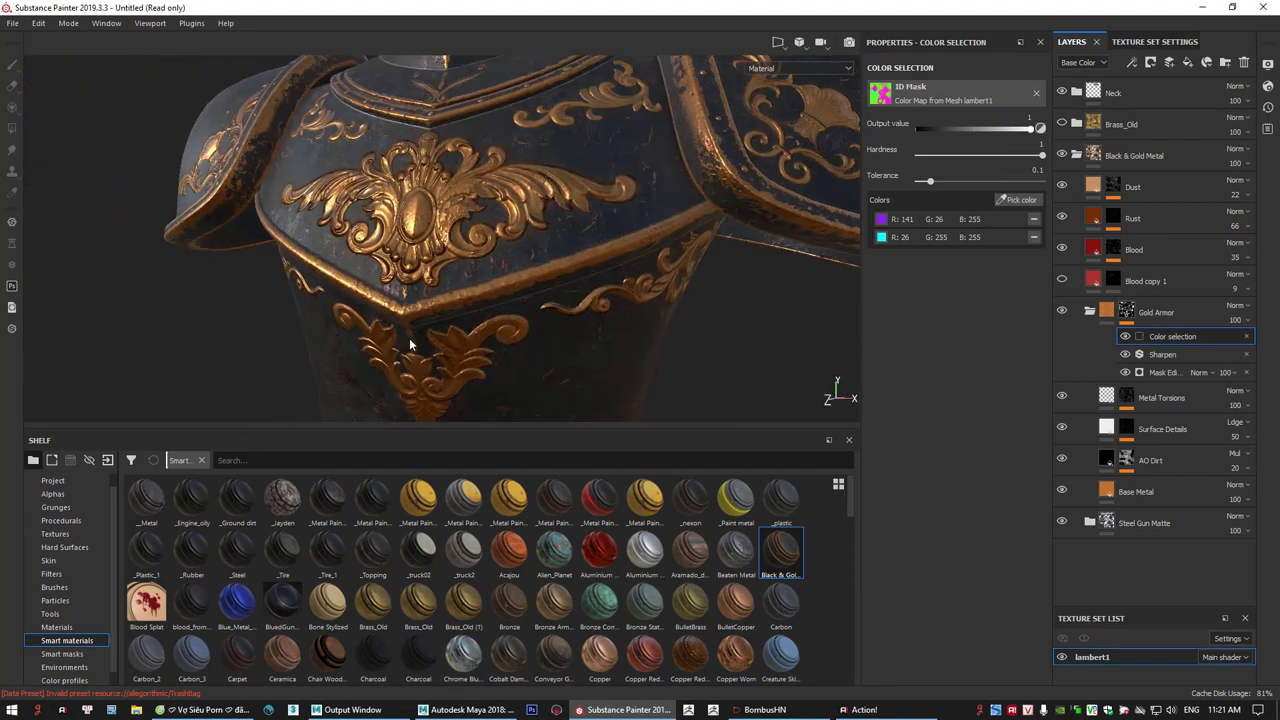
right_click_drag(411, 343, 354, 271, "alt")
left_click_drag(354, 271, 610, 256, "alt")
right_click_drag(610, 256, 375, 267, "shift")
left_click_drag(375, 267, 466, 228, "alt")
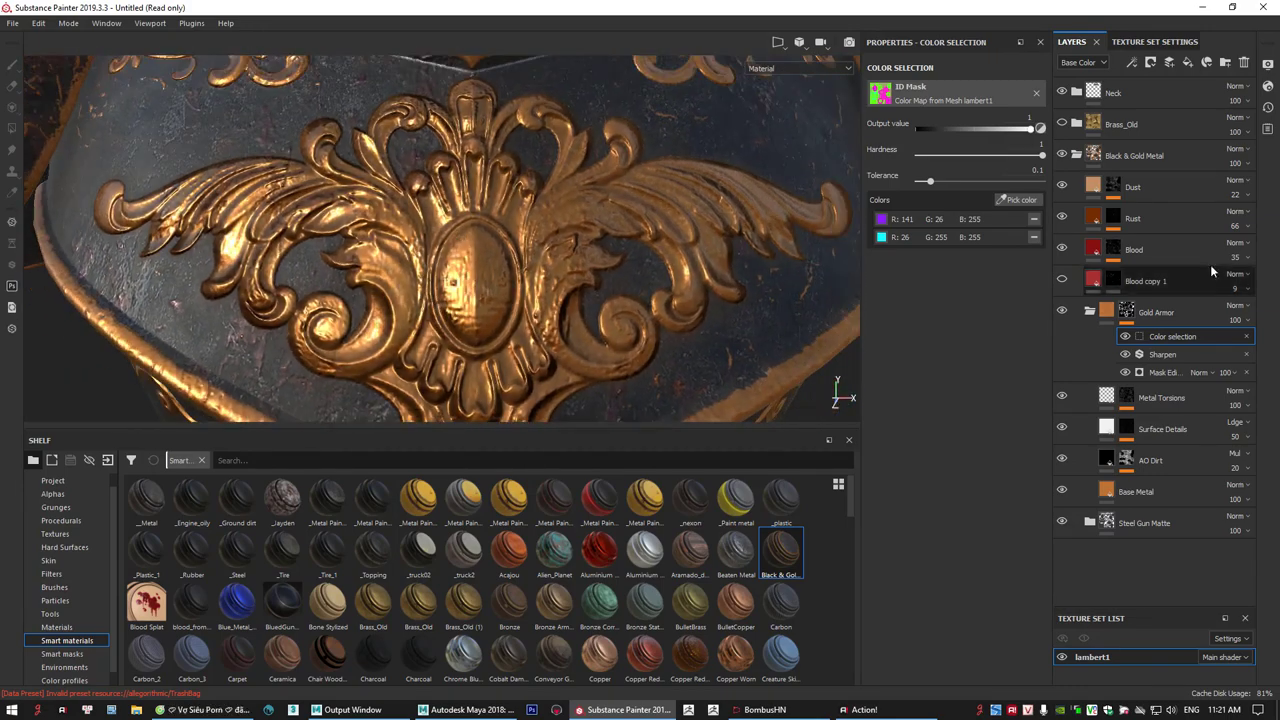
- Collapse the Gold Armor folder and inspect the gold on the upper chest scrolls and collar trim
left_click(1090, 312)
right_click_drag(636, 227, 301, 207, "alt")
middle_click_drag(465, 180, 580, 265, "alt")
mouse_move(580, 265)
left_mouse_down("alt")
mouse_move(723, 257)
mouse_move(604, 272)
left_mouse_up("alt")
scroll(604, 272, "up", 6)
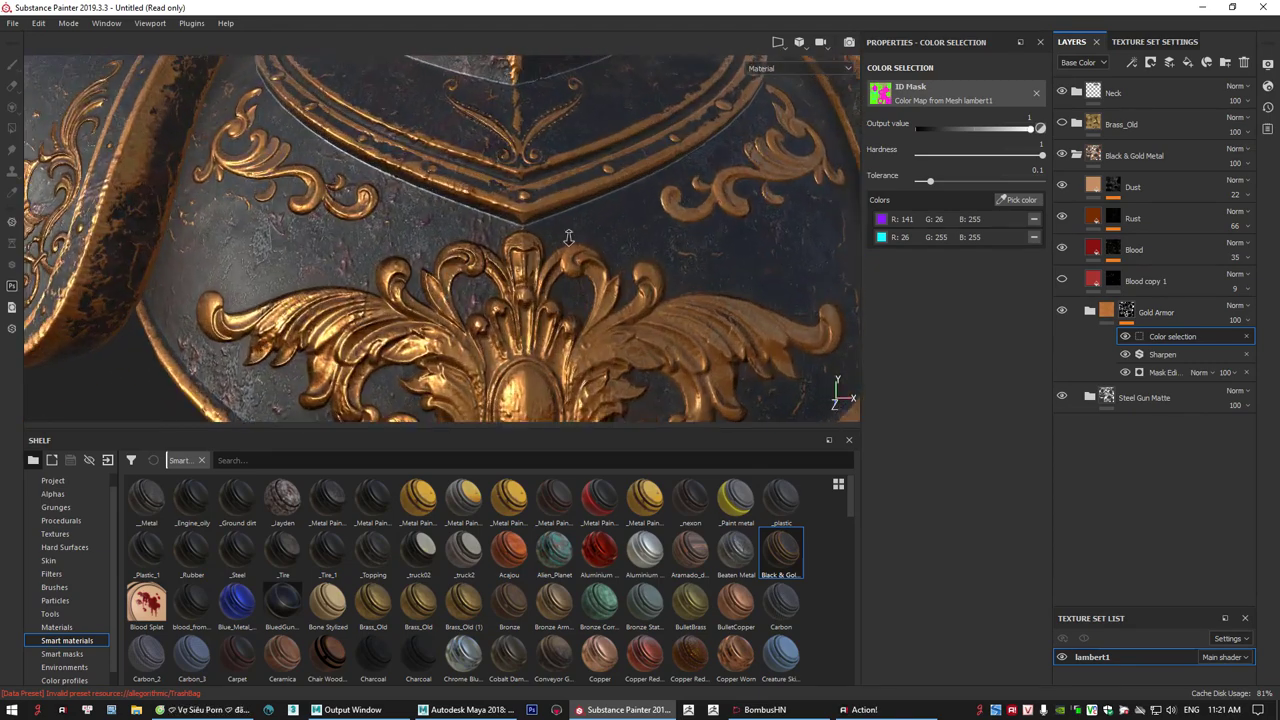
- In the Gold Armor mask's Mask Editor, set Global Contrast to 0.6 and Global Balance to 0.06
left_click(1159, 372)
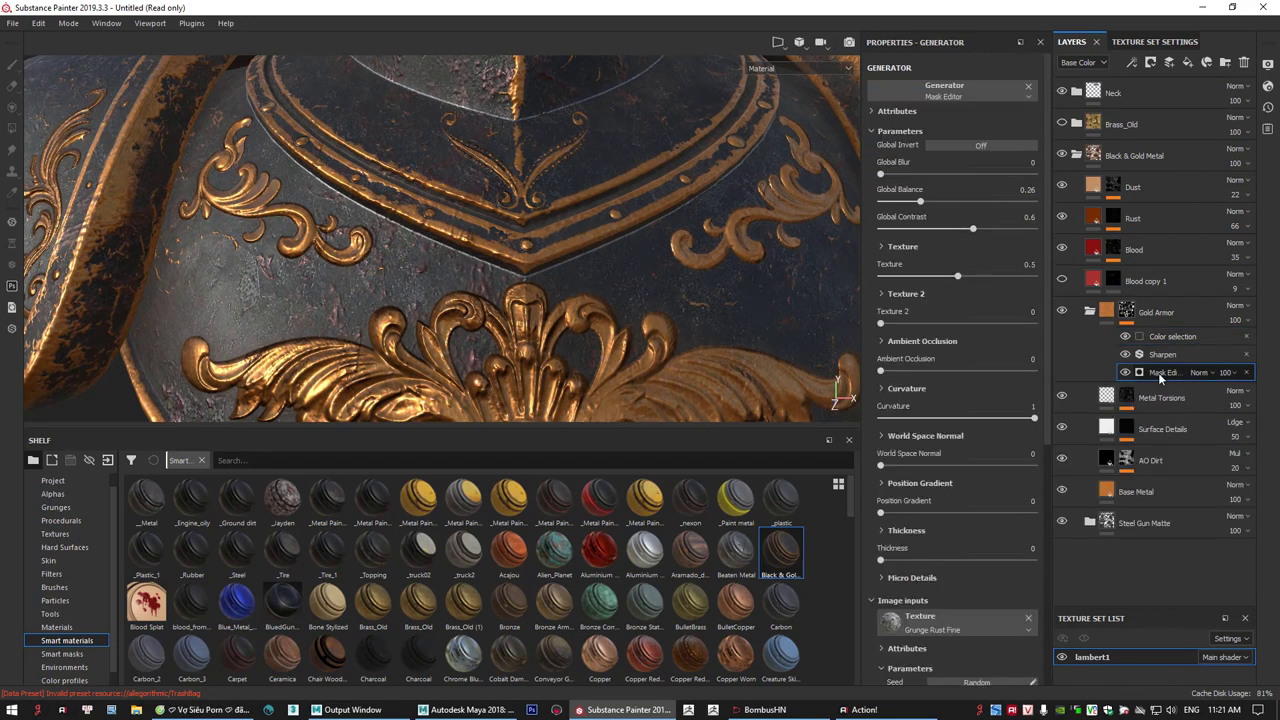
left_click(931, 229)
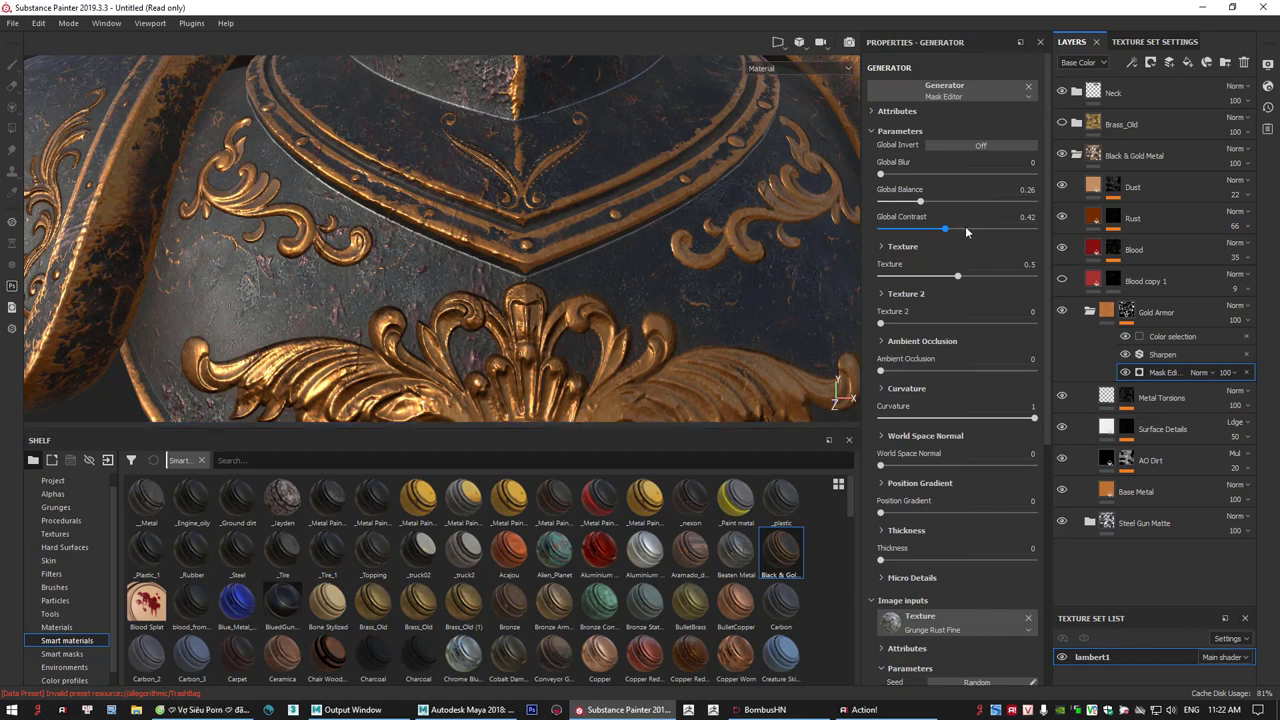
left_click(972, 228)
left_click(907, 203)
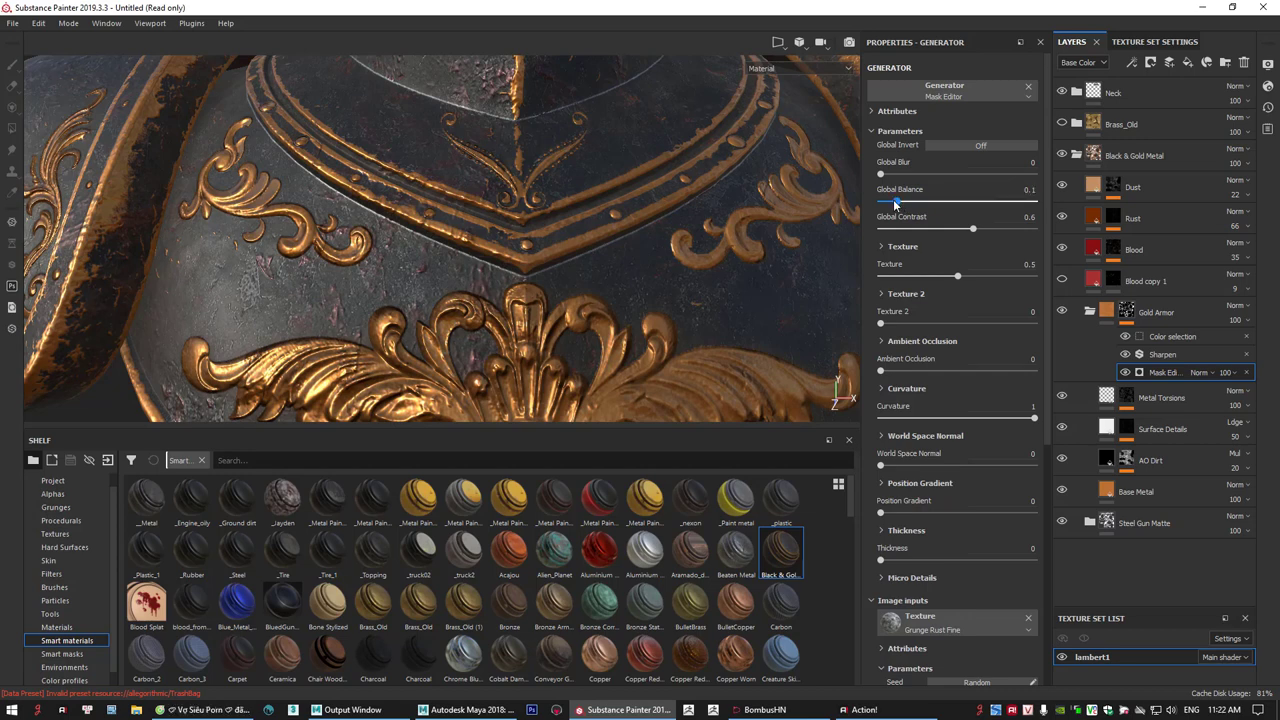
left_click_drag(895, 203, 890, 205)
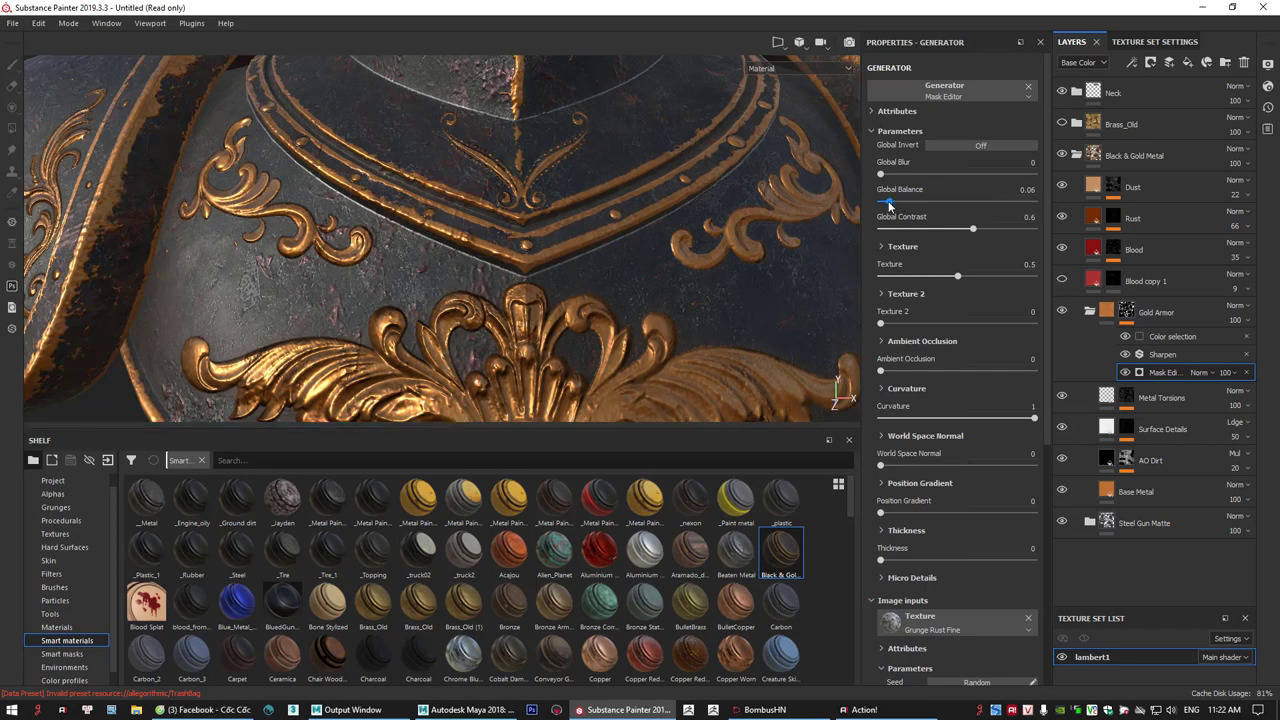
- Examine the gold edges and ornaments around the collar, shoulders and chest with the adjusted mask
right_click_drag(640, 230, 514, 209, "alt")
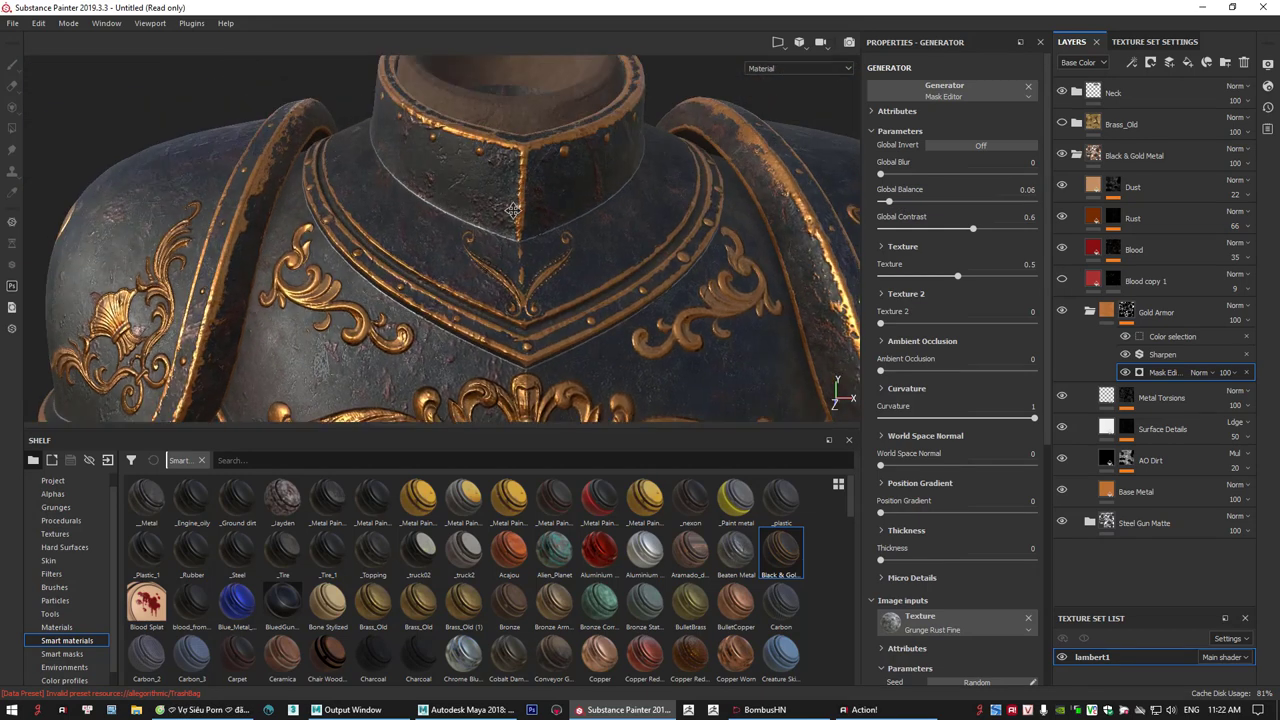
middle_click_drag(514, 209, 517, 234, "alt")
left_click_drag(517, 234, 496, 212, "alt")
right_click_drag(496, 212, 430, 190, "alt")
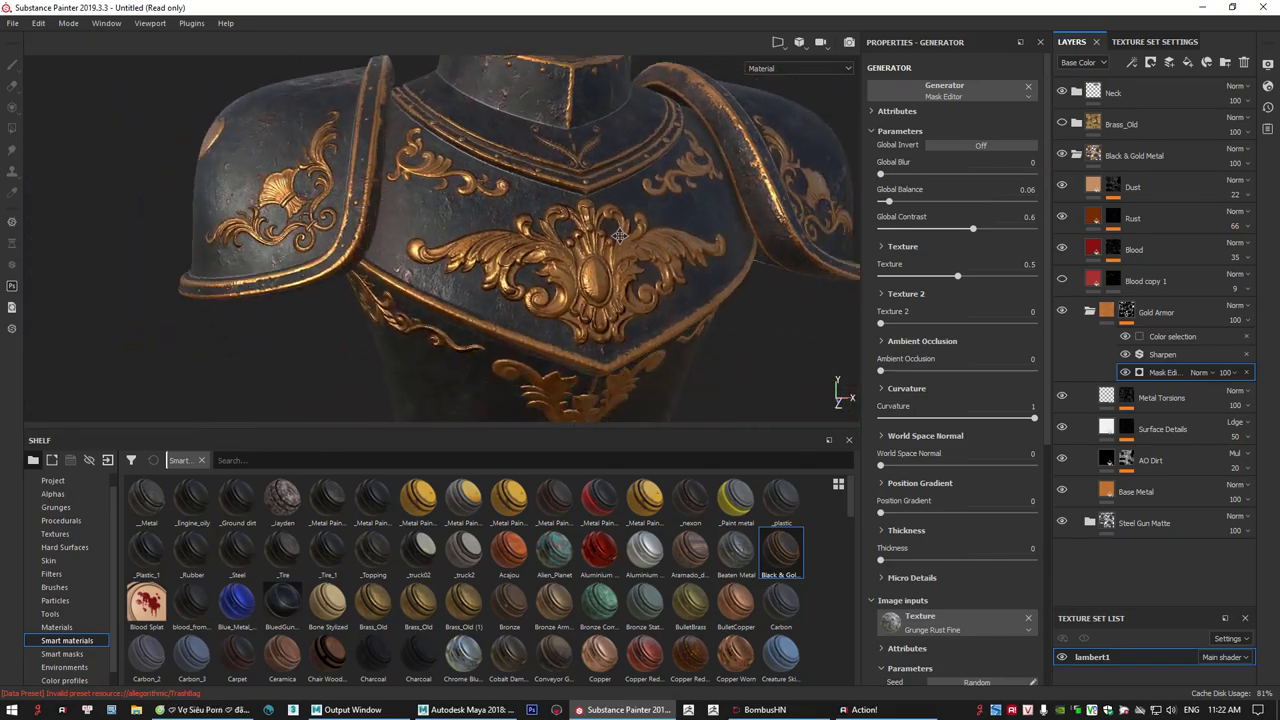
middle_click_drag(520, 250, 515, 215, "alt")
left_click_drag(560, 240, 590, 250, "alt")
right_click_drag(590, 250, 640, 275, "alt")
left_click_drag(640, 275, 640, 240, "alt")
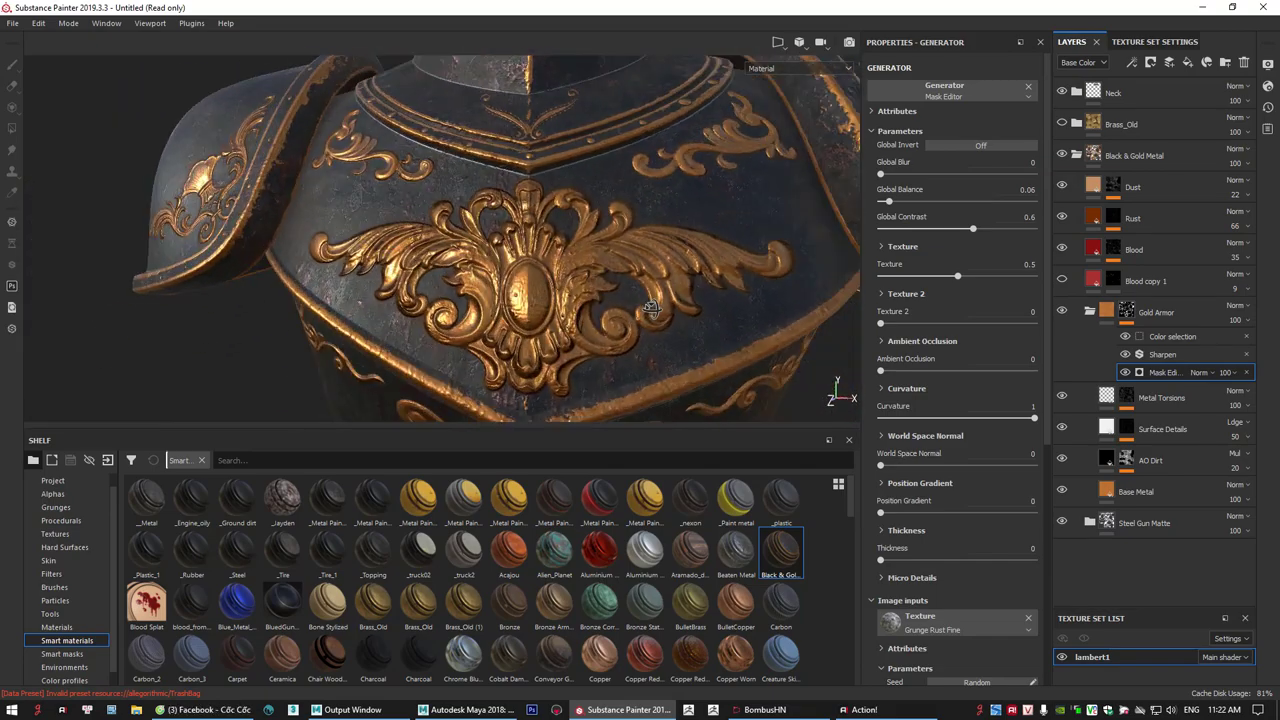
right_click_drag(640, 240, 706, 303, "alt")
left_click_drag(706, 303, 720, 215, "alt")
middle_click_drag(720, 215, 708, 170, "alt")
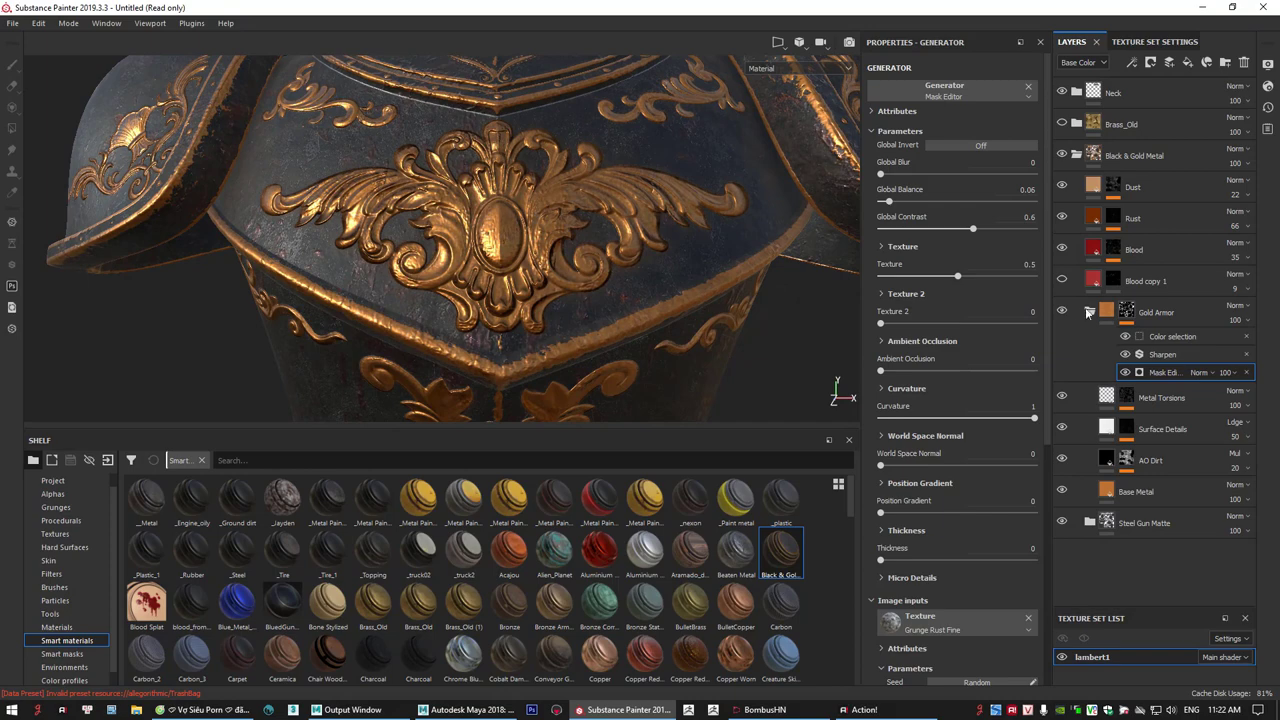
- Collapse the Gold Armor folder and its parent Black & Gold Metal folder in the layer stack
left_click(1089, 312)
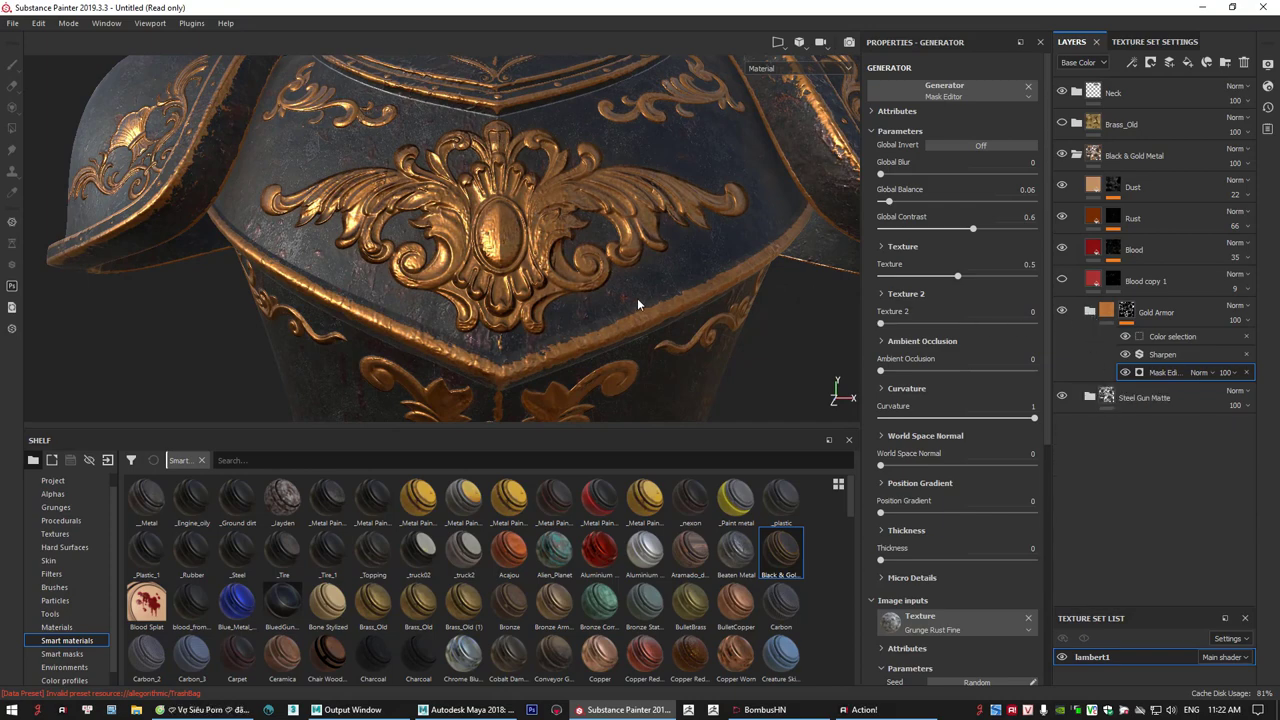
left_click_drag(637, 298, 542, 232, "alt")
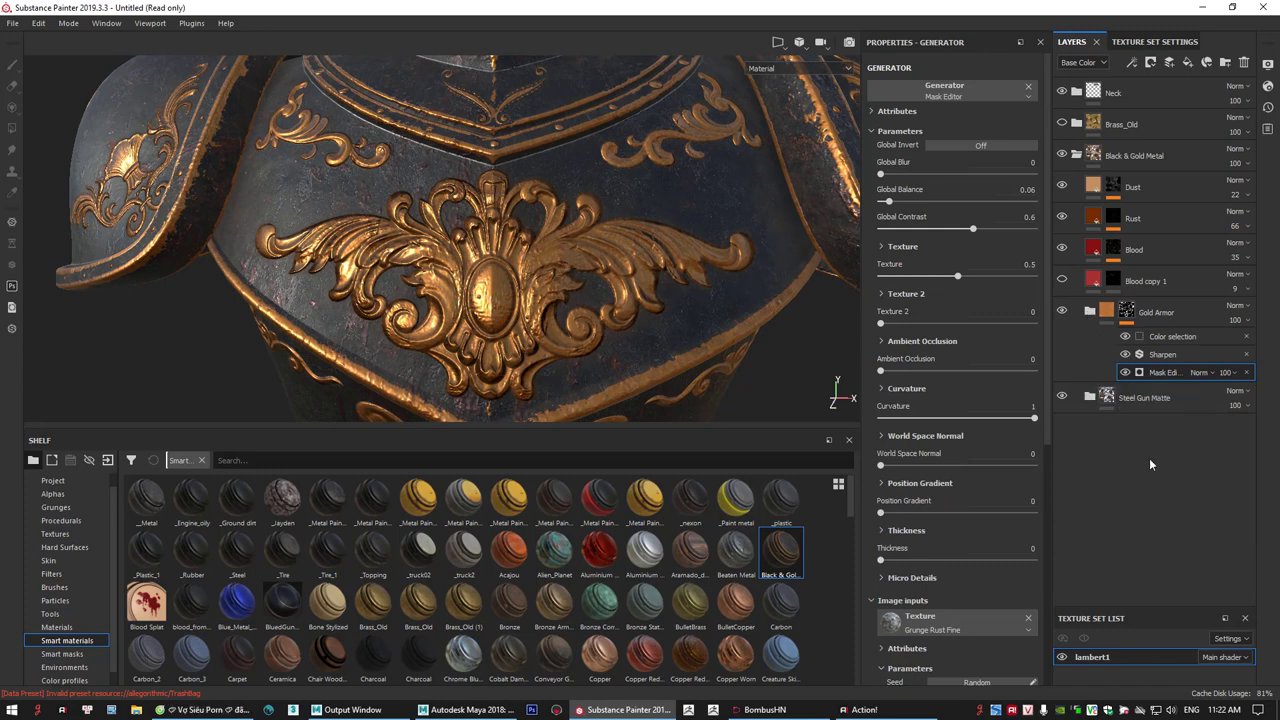
left_click(1076, 155)
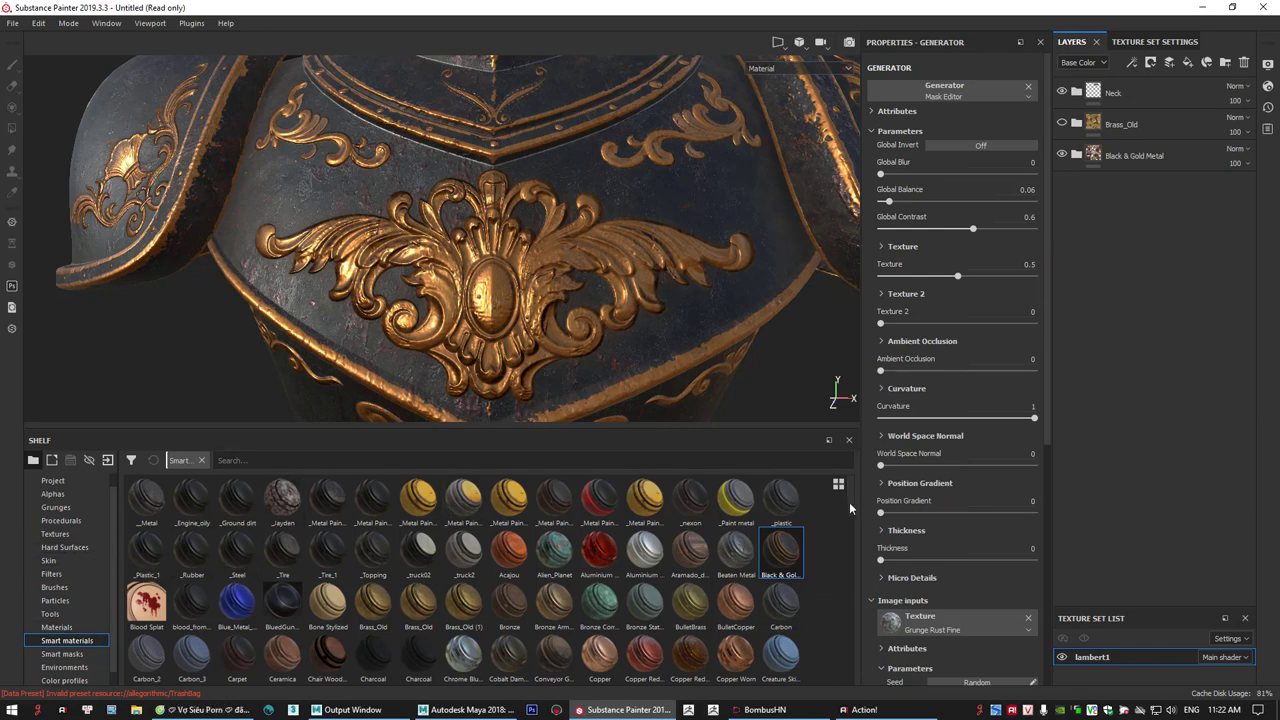
- Browse the smart materials in the shelf
scroll(850, 540, "down", 8)
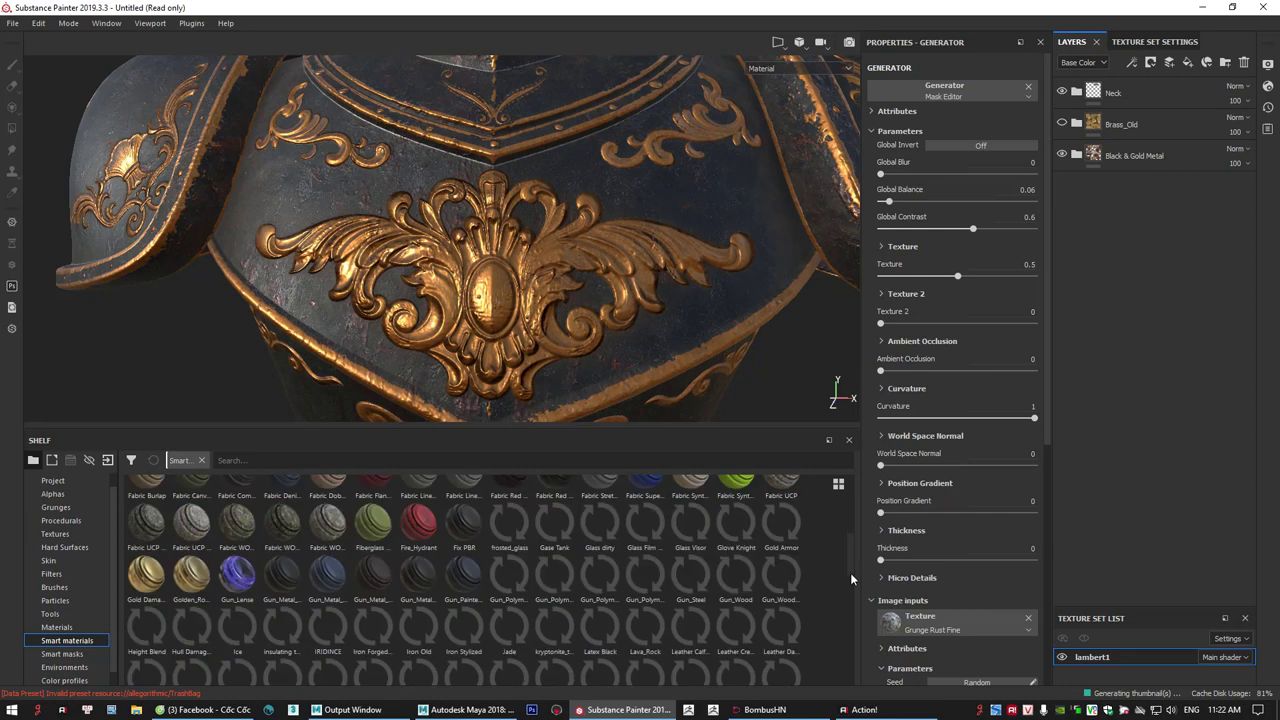
scroll(852, 565, "down", 1)
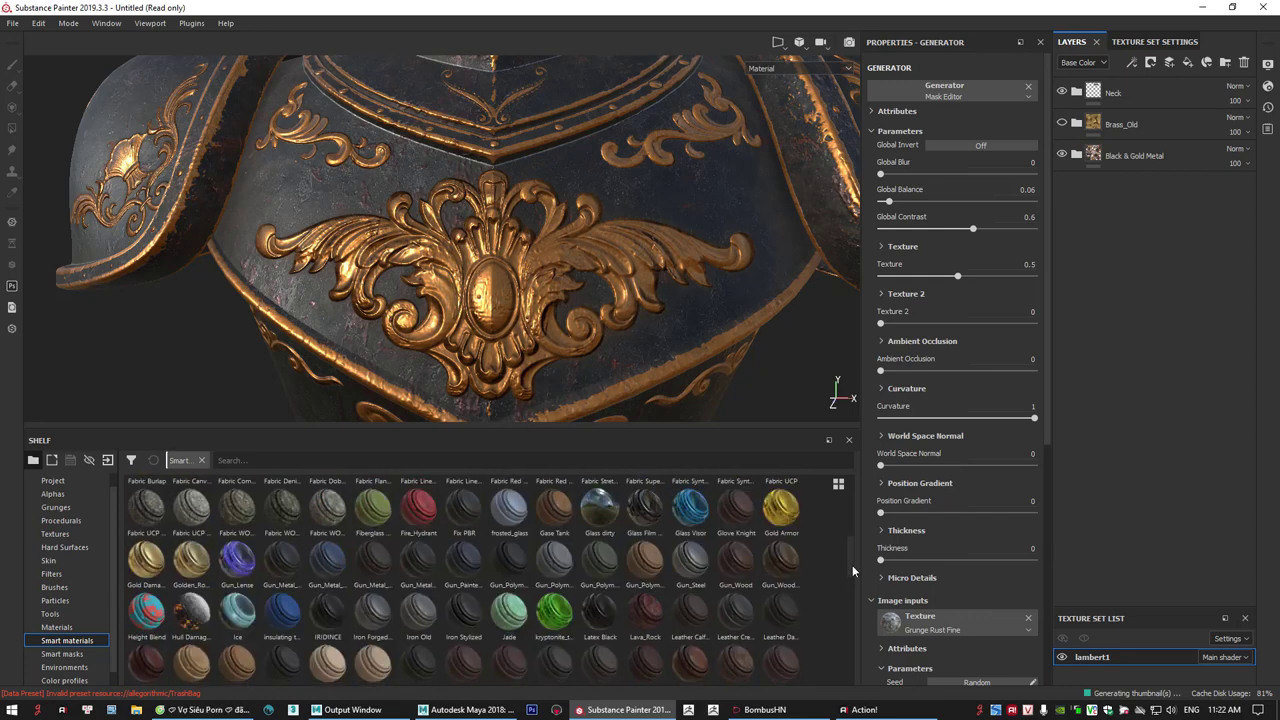
scroll(850, 594, "down", 3)
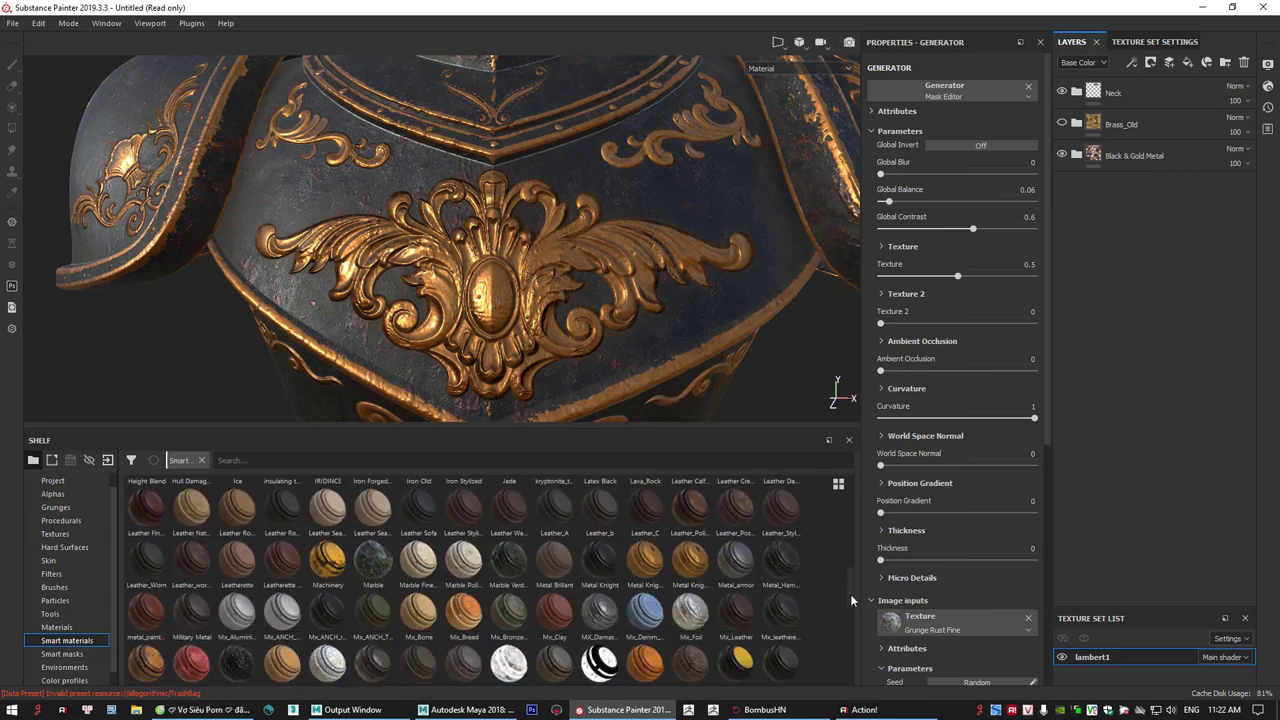
scroll(838, 630, "down", 3)
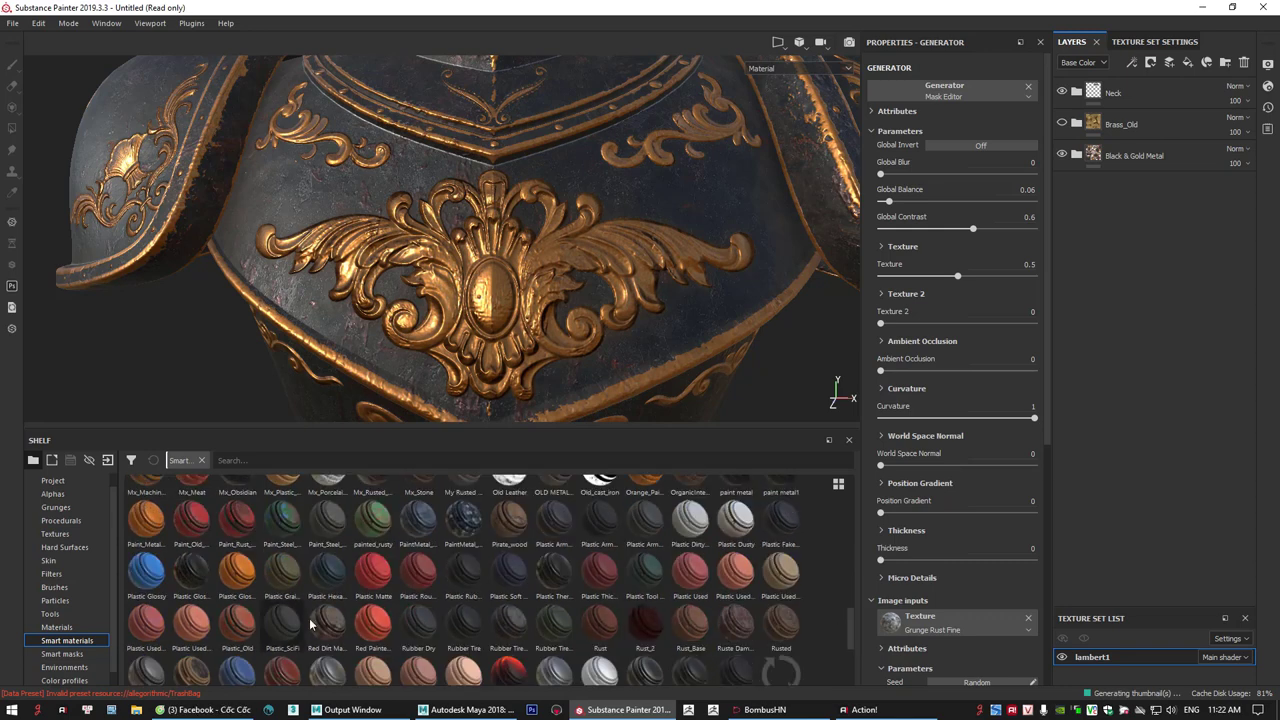
- Show the standard materials in the shelf and browse through the collection
left_click(80, 627)
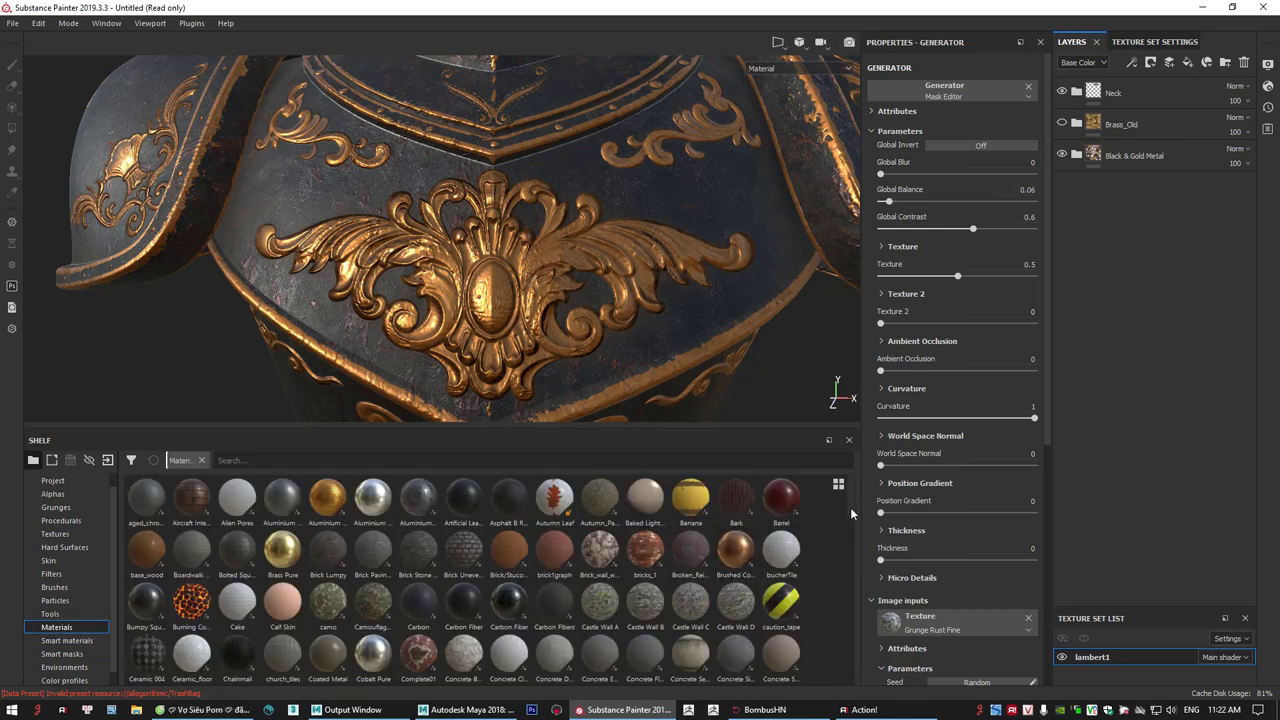
scroll(849, 510, "down", 1)
scroll(849, 502, "down", 1)
scroll(847, 540, "down", 2)
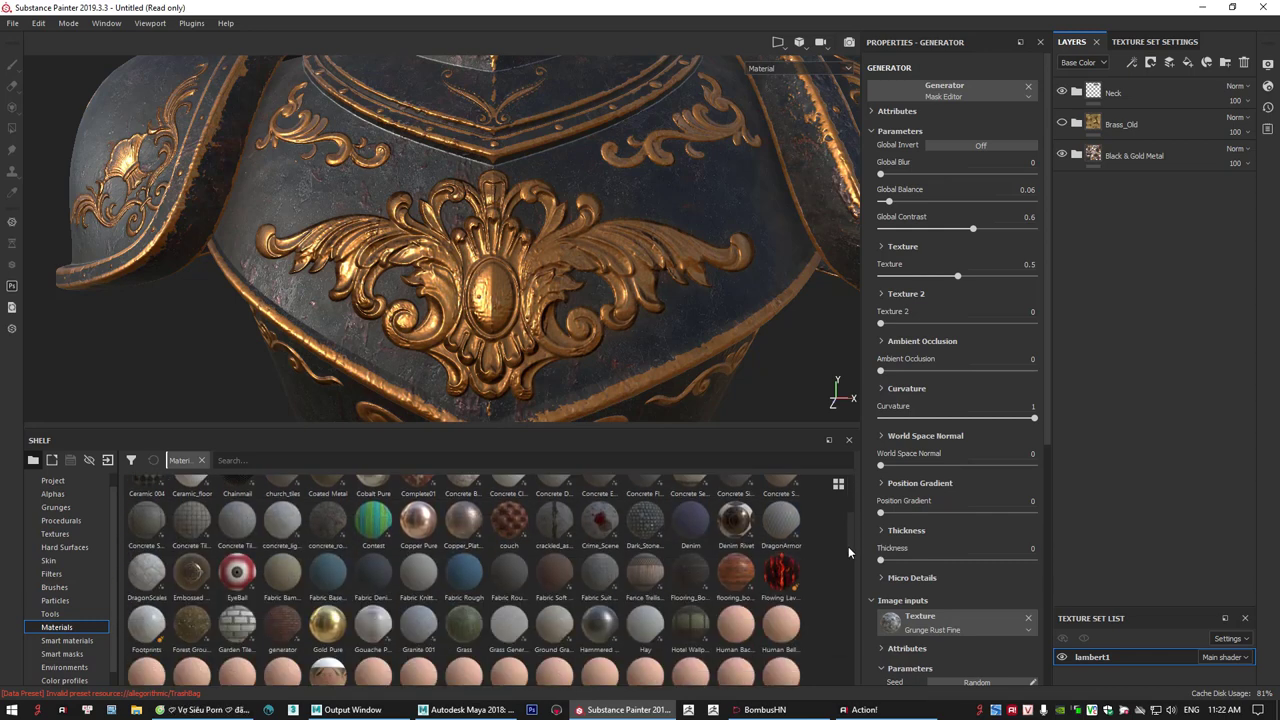
left_click_drag(848, 546, 833, 663)
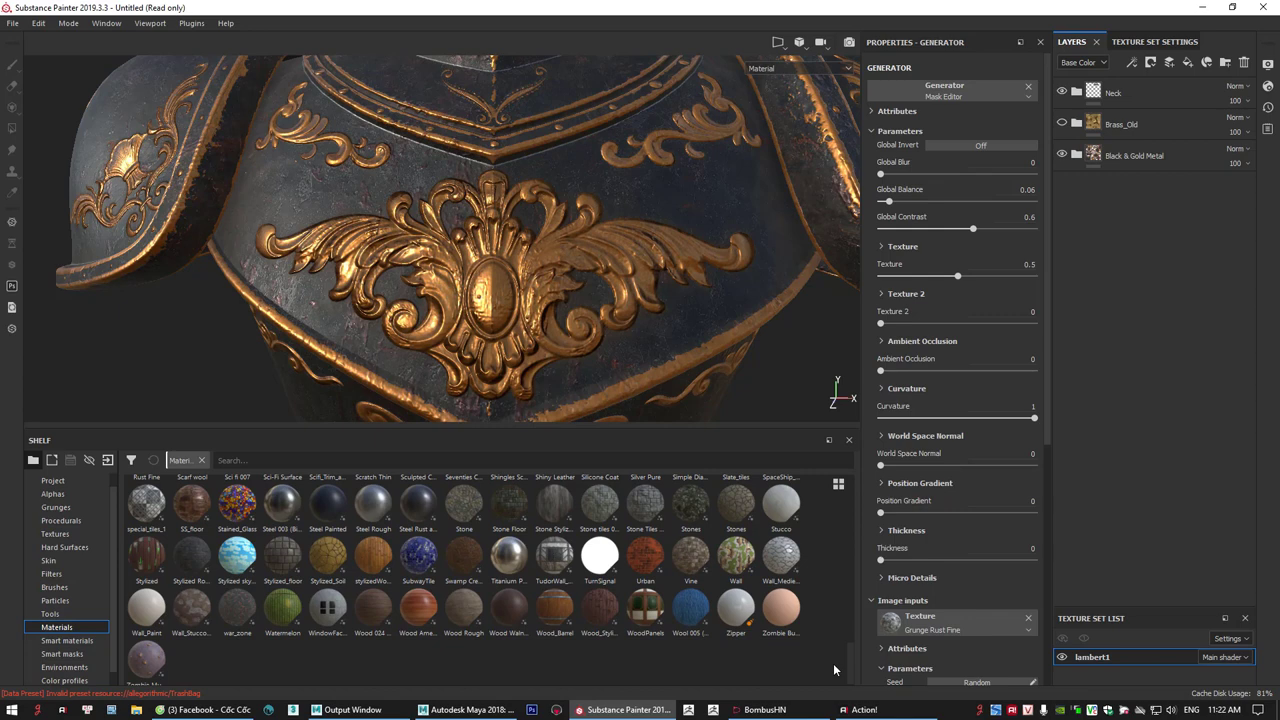
left_click_drag(833, 663, 822, 511)
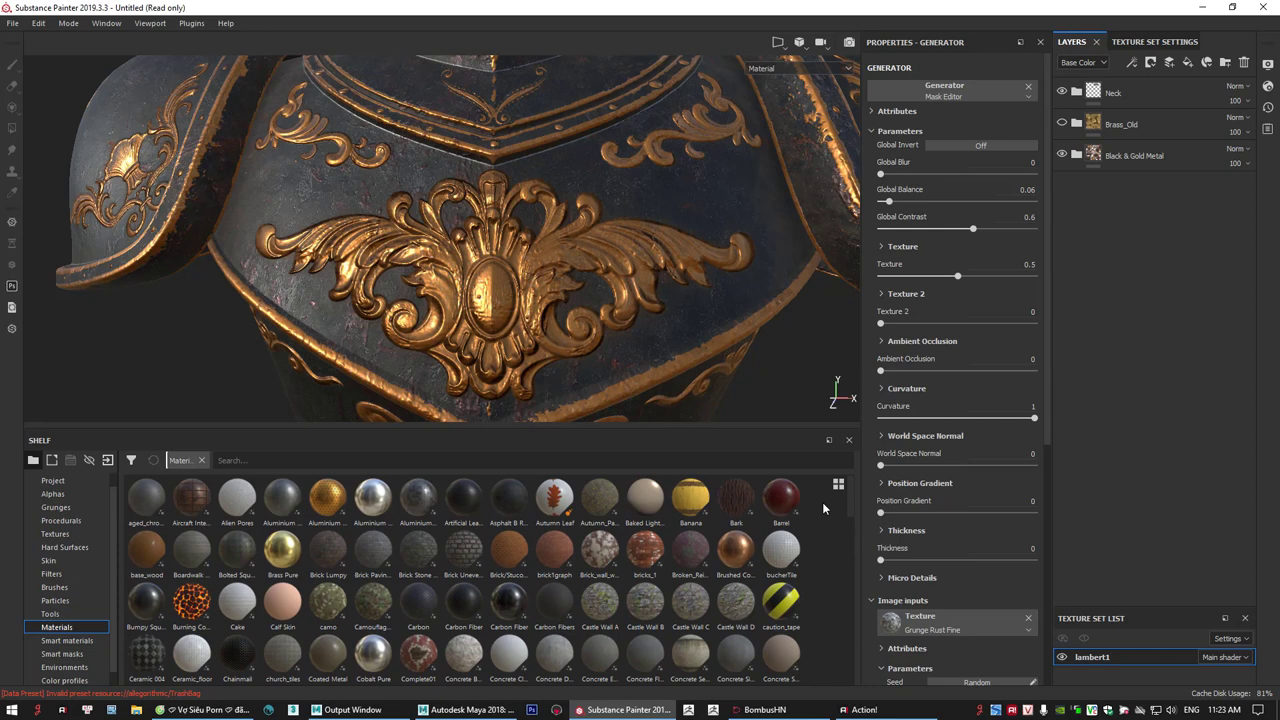
left_click_drag(822, 502, 817, 580)
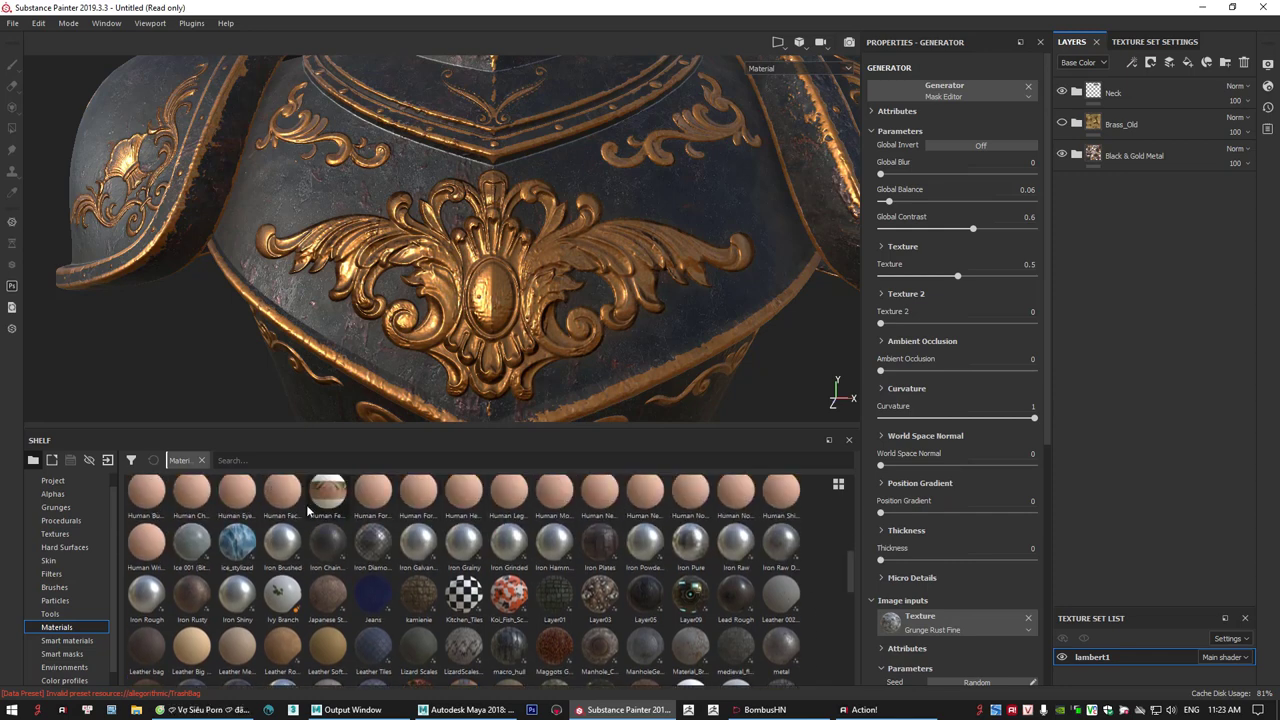
- Browse the iron, metal and titanium materials in the shelf for a suitable plain metal
mouse_move(243, 555)
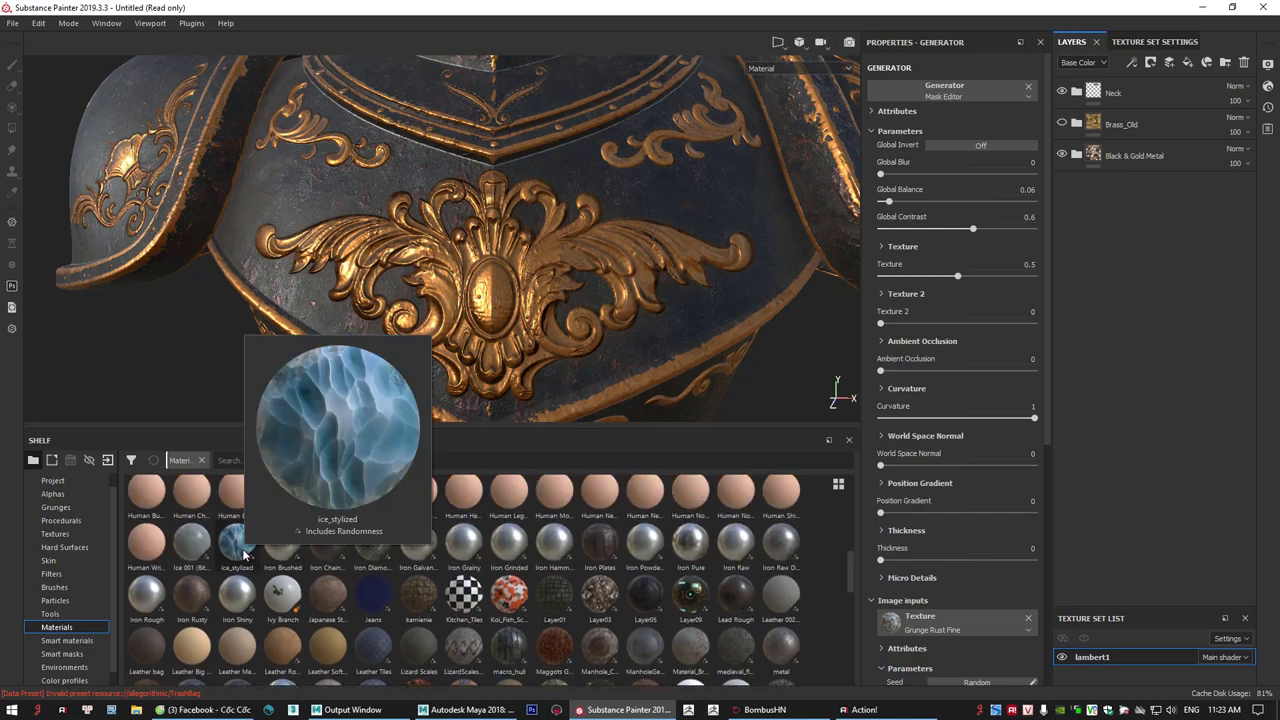
mouse_move(688, 553)
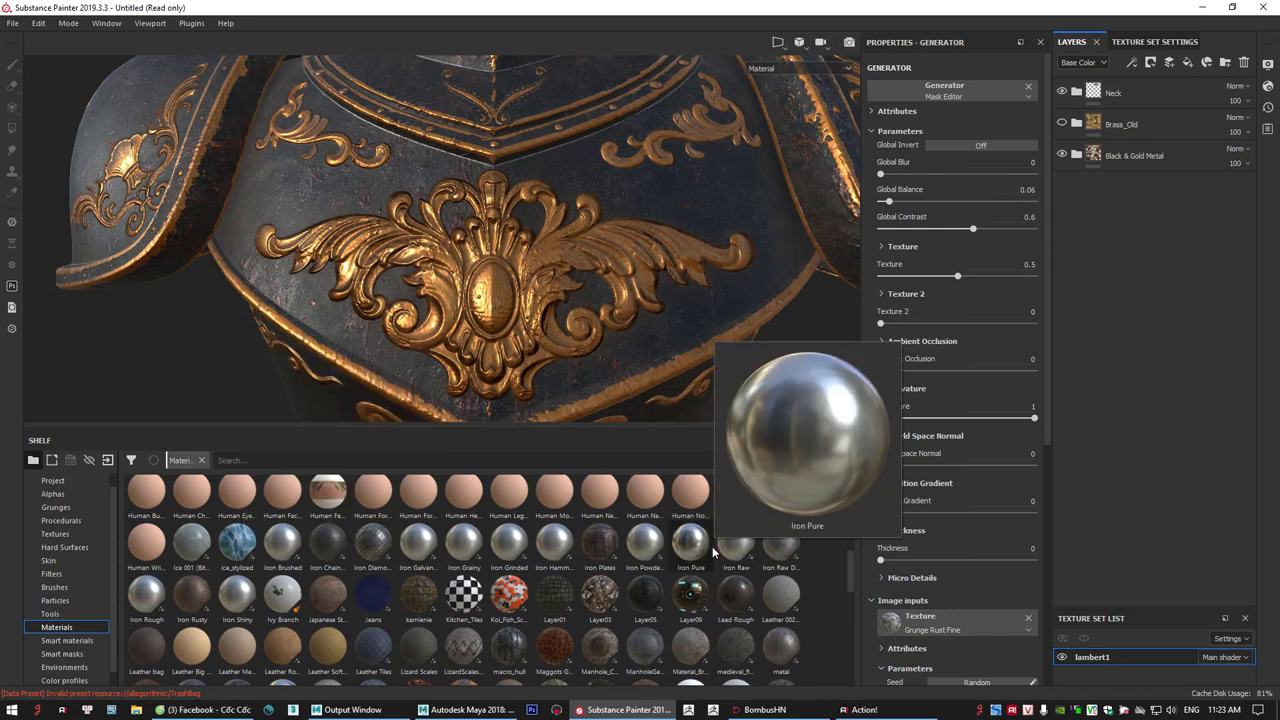
mouse_move(790, 555)
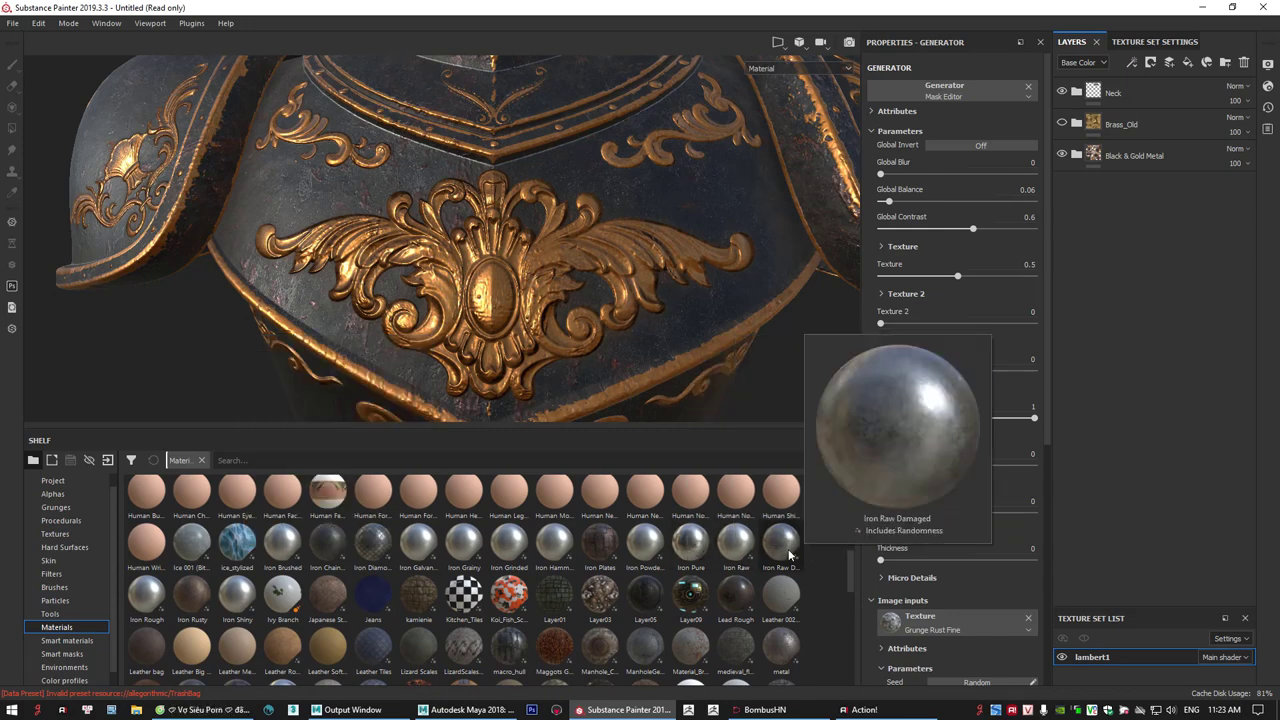
mouse_move(519, 553)
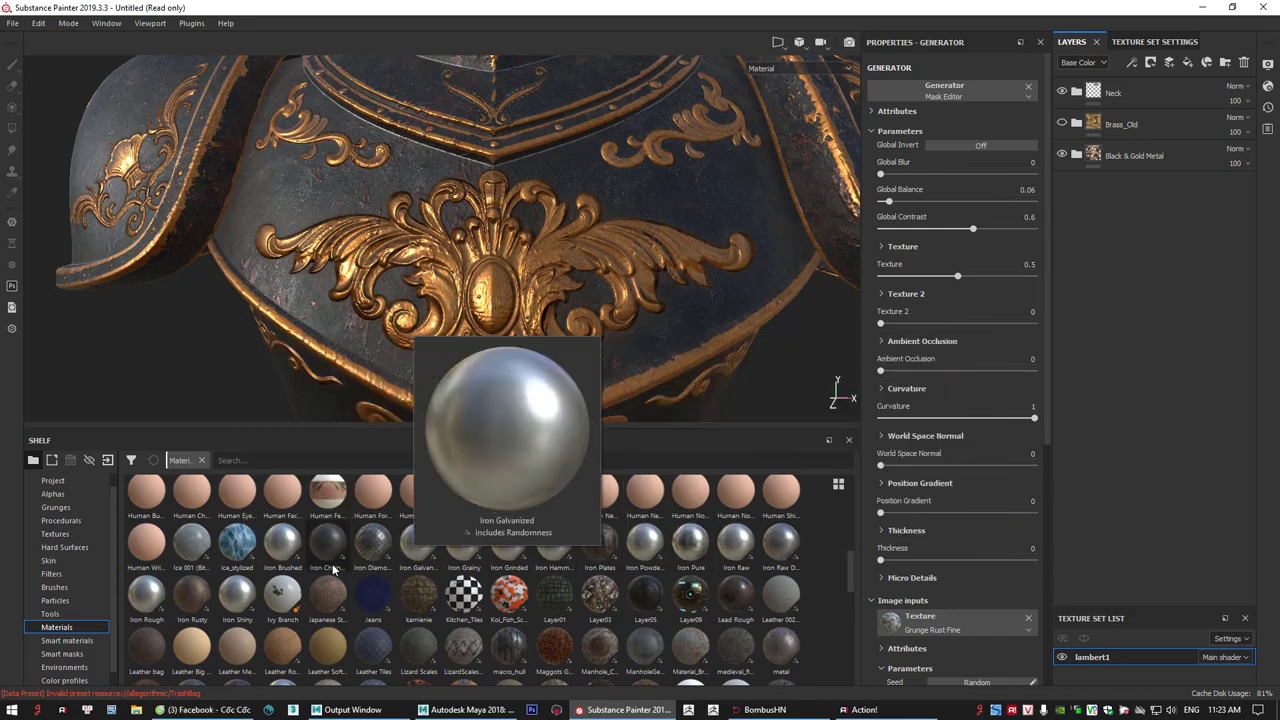
scroll(847, 582, "down", 3)
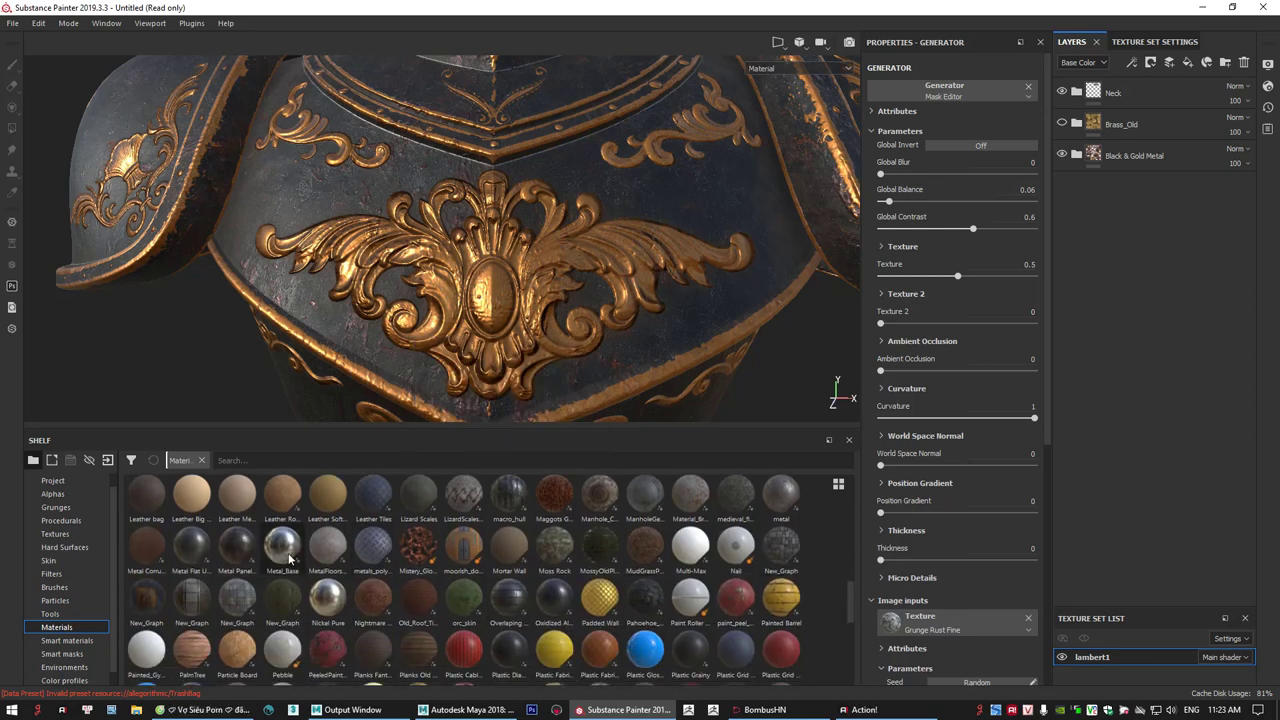
mouse_move(289, 561)
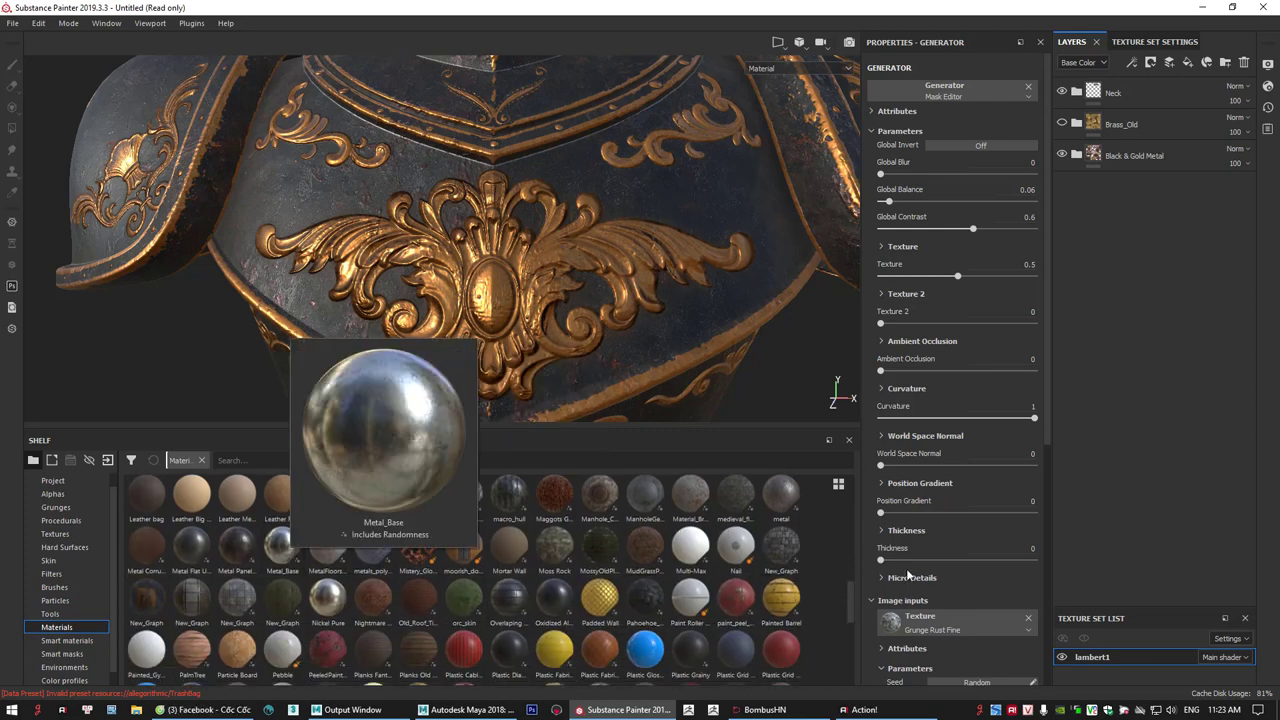
scroll(850, 599, "down", 2)
left_click_drag(850, 611, 844, 655)
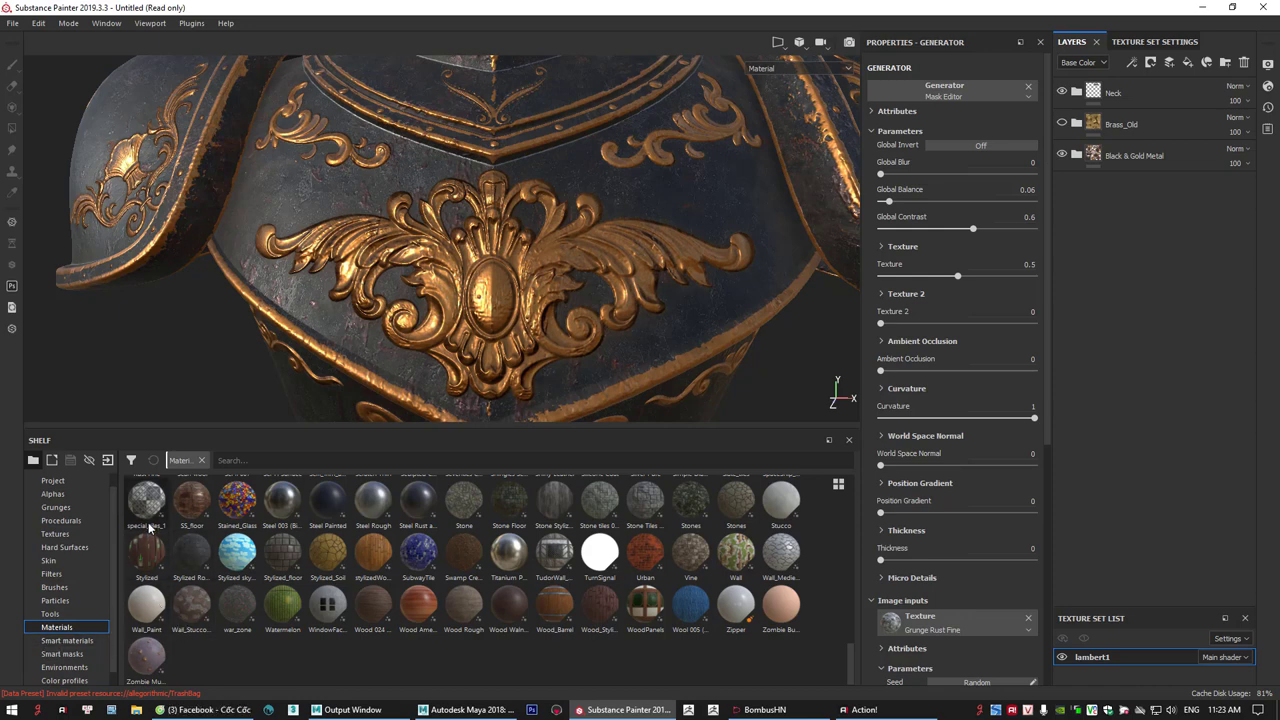
left_click_drag(845, 667, 838, 638)
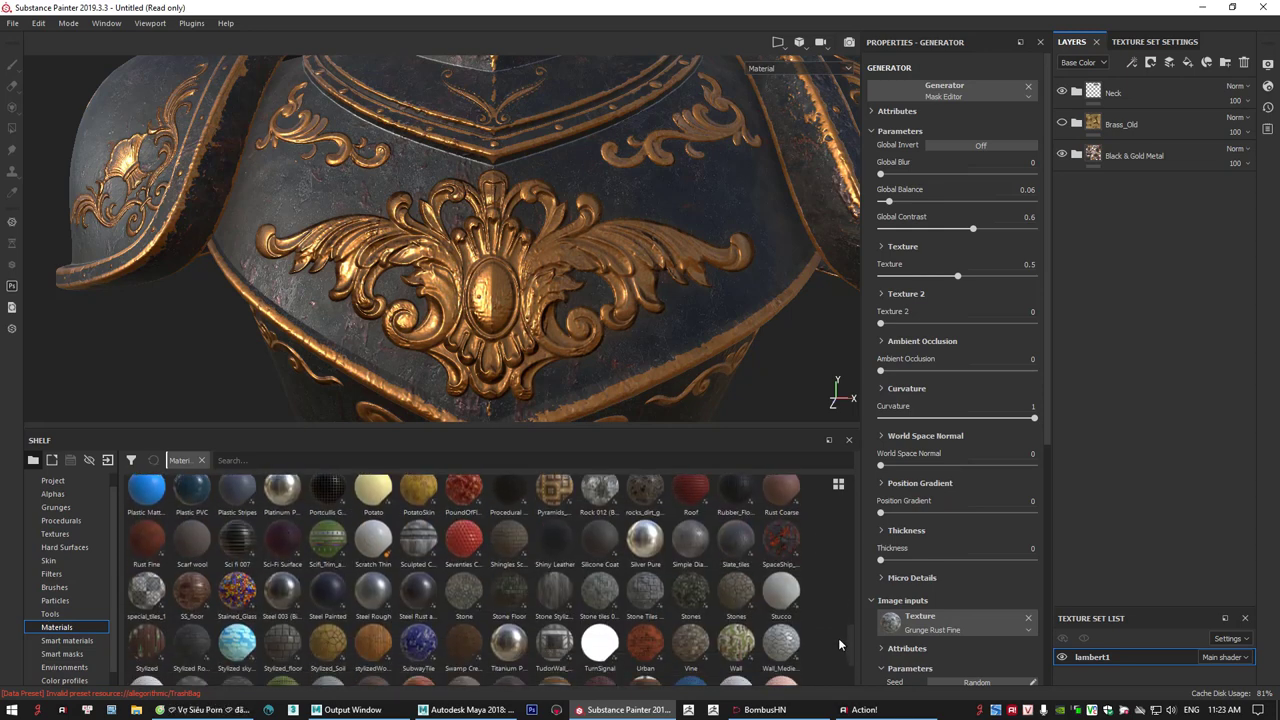
- Add Titanium Pure as a layer above the Black & Gold Metal folder, with a black mask containing a Paint effect
left_click_drag(508, 645, 1130, 145)
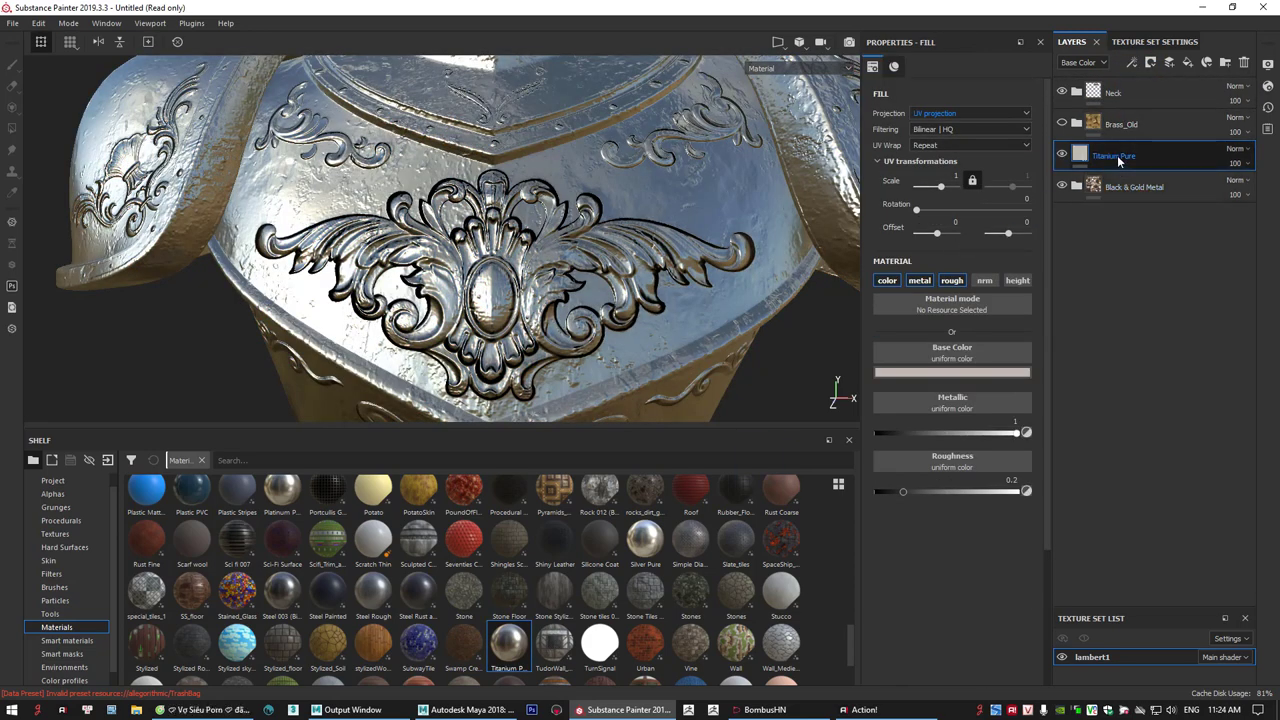
right_click(1118, 161)
left_click(1138, 182)
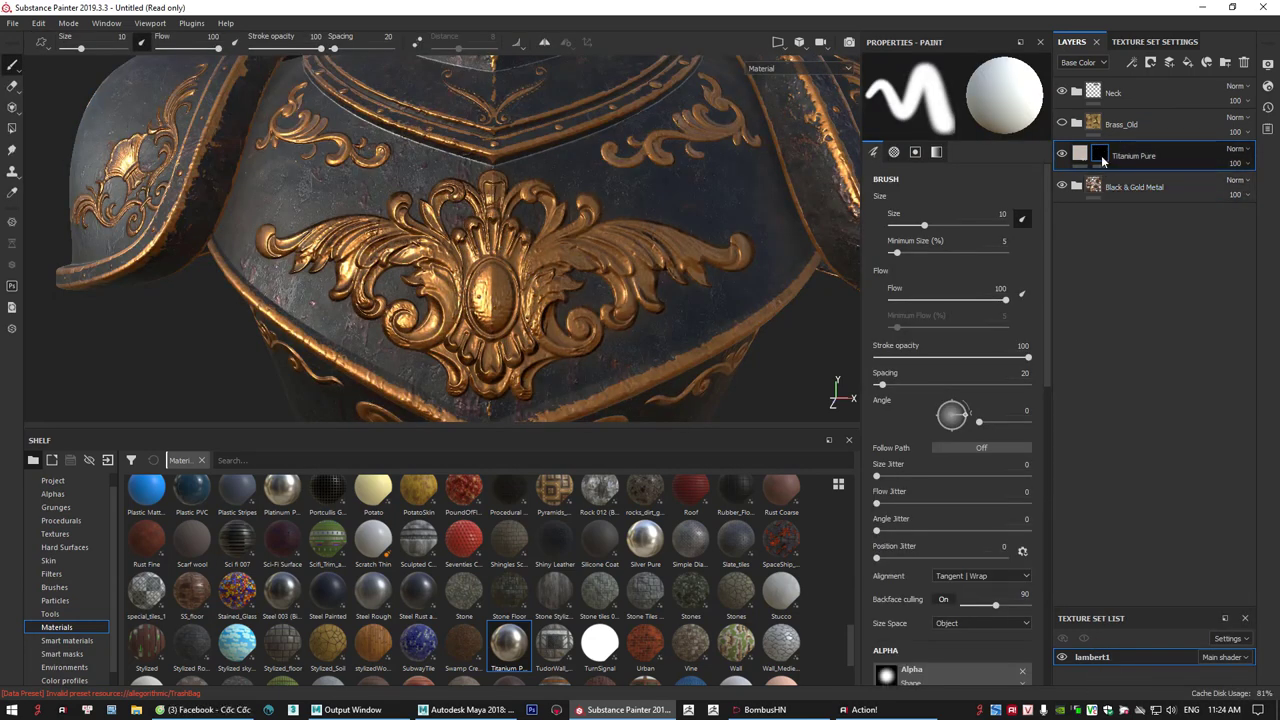
right_click(1103, 161)
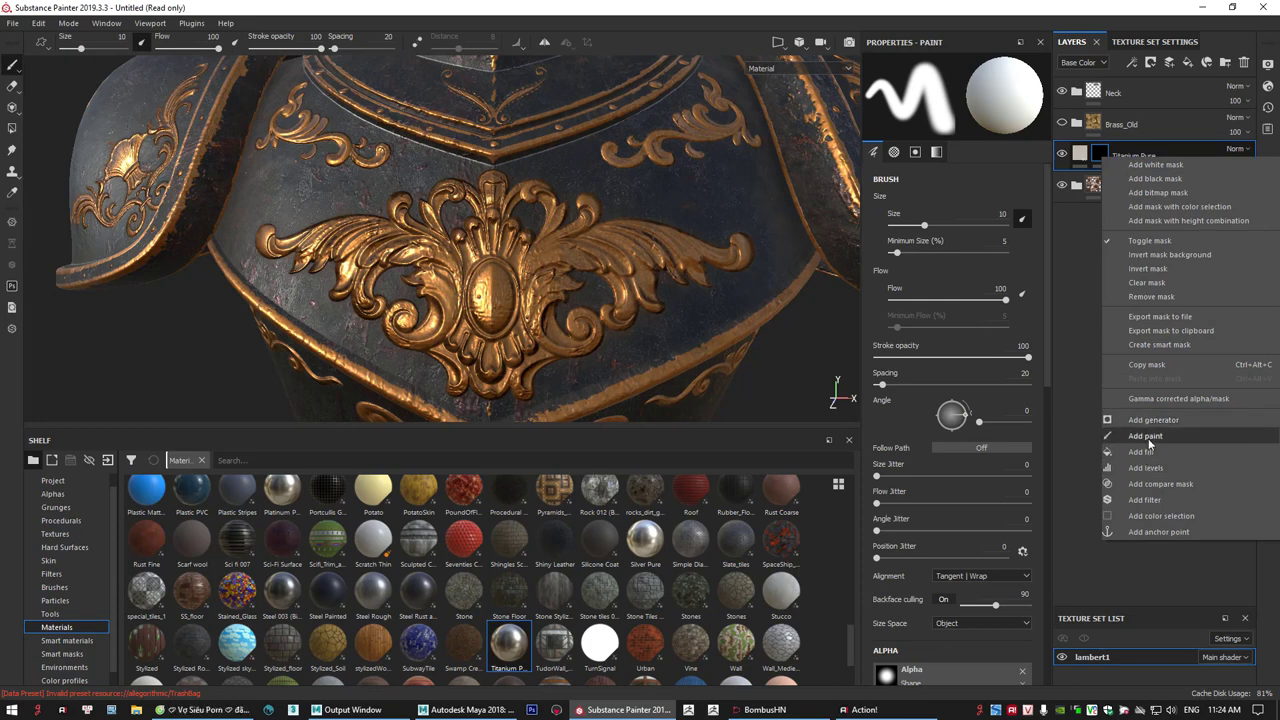
left_click(1146, 437)
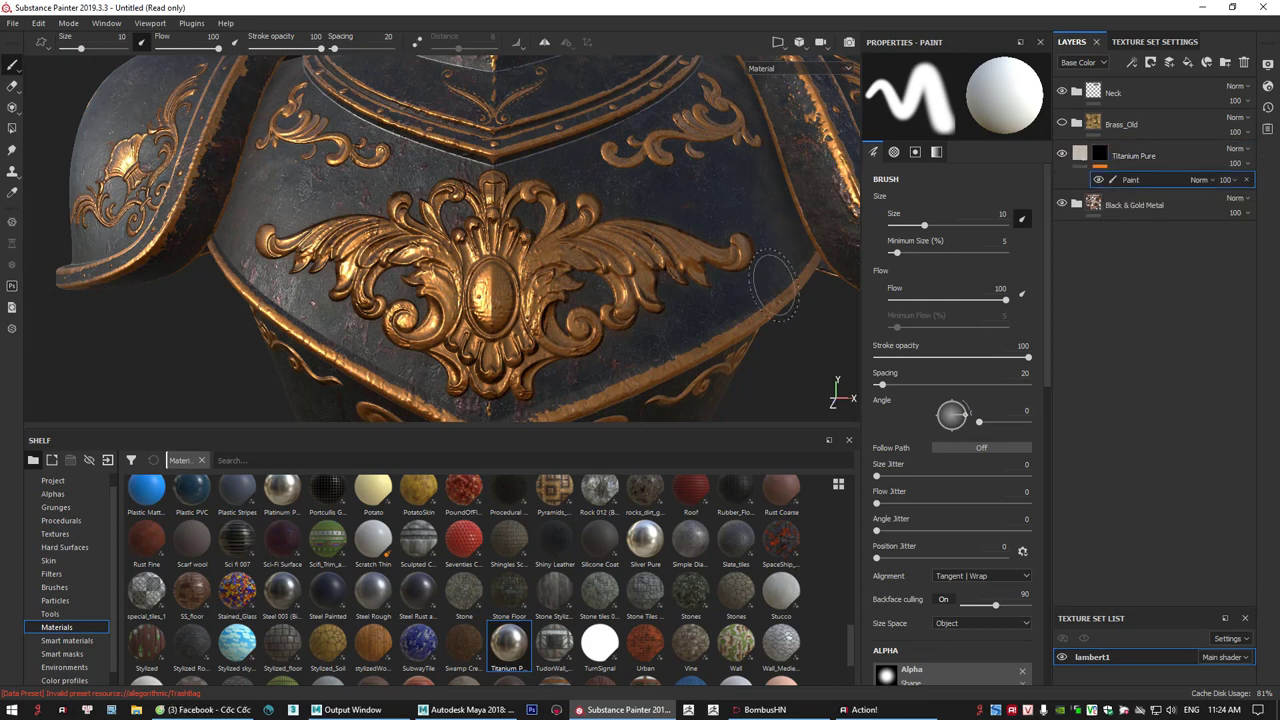
- Turn off pen pressure for the brush size and set the brush size to 1.8
scroll(600, 300, "up", 5)
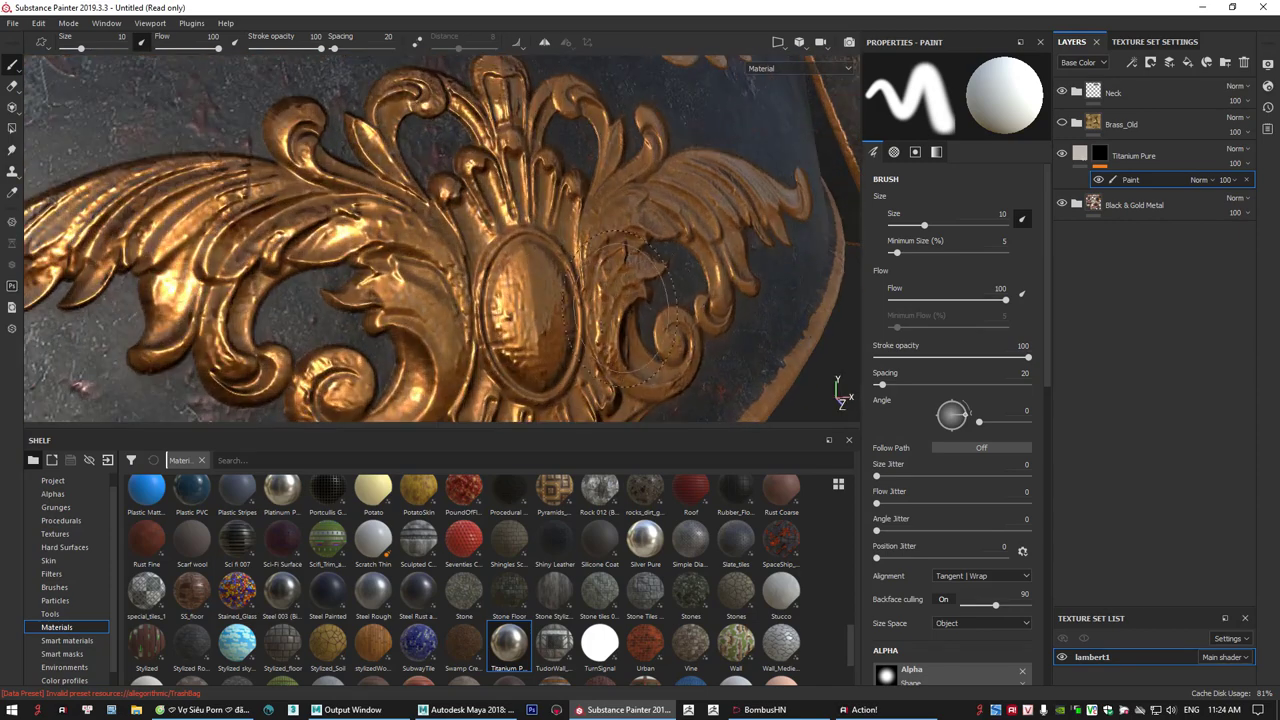
scroll(630, 305, "up", 2)
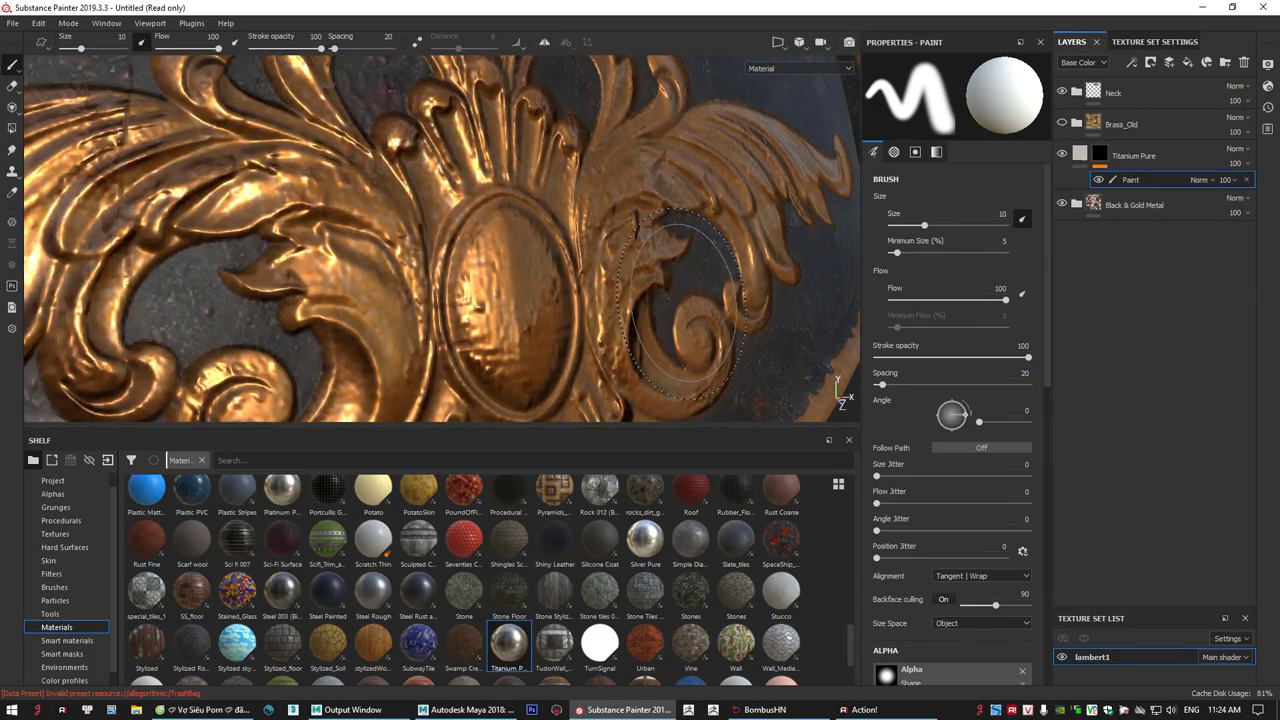
left_click_drag(631, 311, 660, 305, "alt")
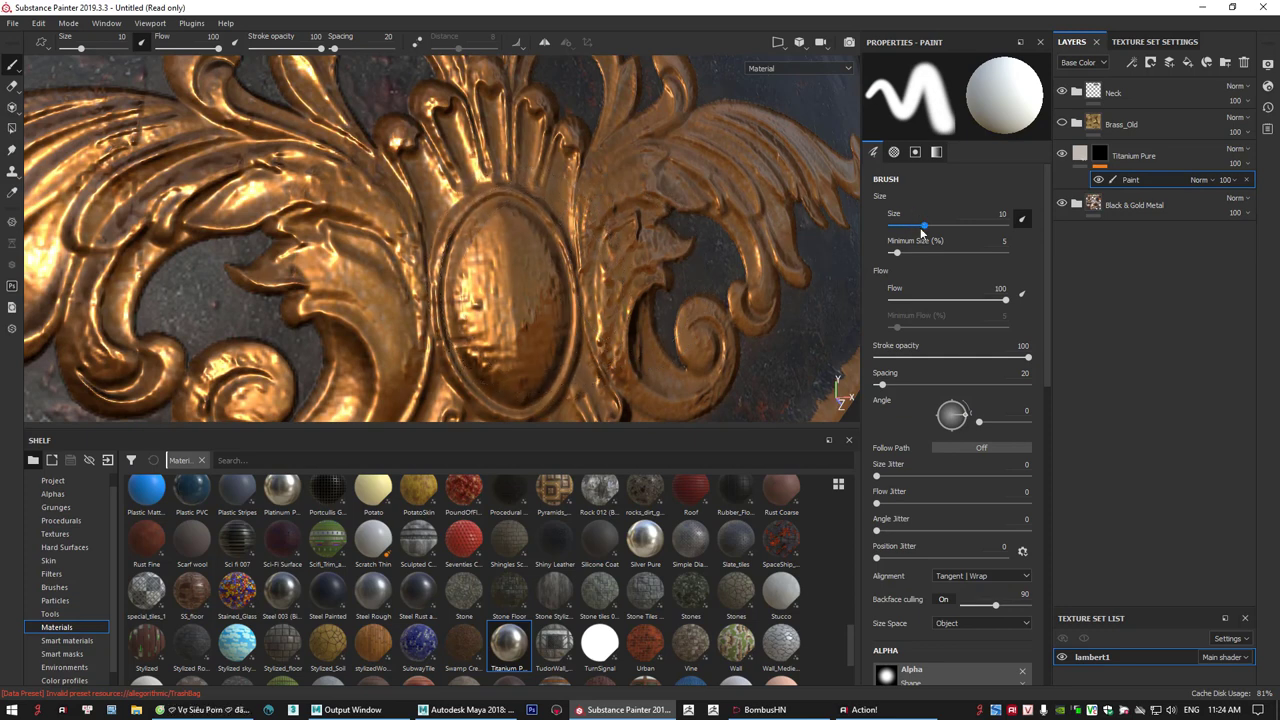
left_click_drag(922, 231, 908, 228)
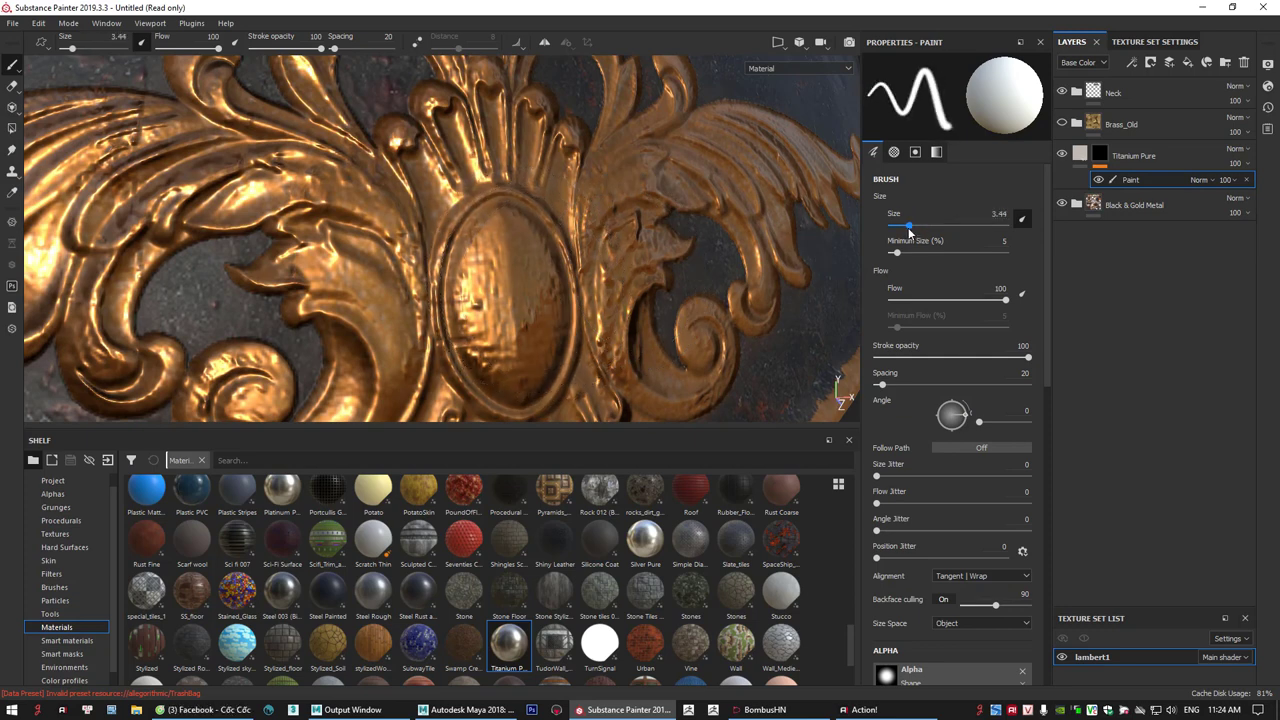
left_click(1021, 219)
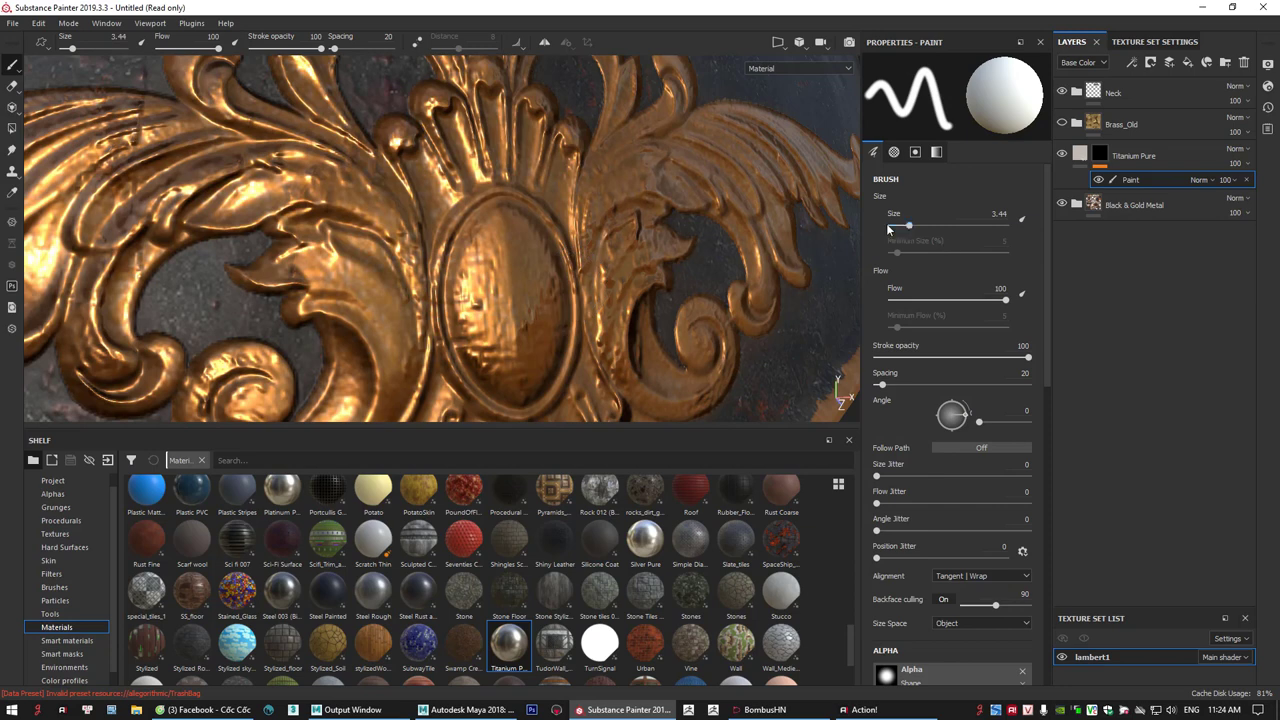
left_click_drag(888, 229, 903, 225)
- Paint the Titanium Pure mask white over the whole oval gem at the center of the chest ornament
mouse_move(485, 315)
left_mouse_down()
mouse_move(491, 241)
mouse_move(477, 244)
mouse_move(465, 335)
mouse_move(470, 300)
mouse_move(492, 368)
mouse_move(501, 302)
mouse_move(488, 235)
mouse_move(508, 218)
mouse_move(487, 230)
mouse_move(497, 207)
left_mouse_up()
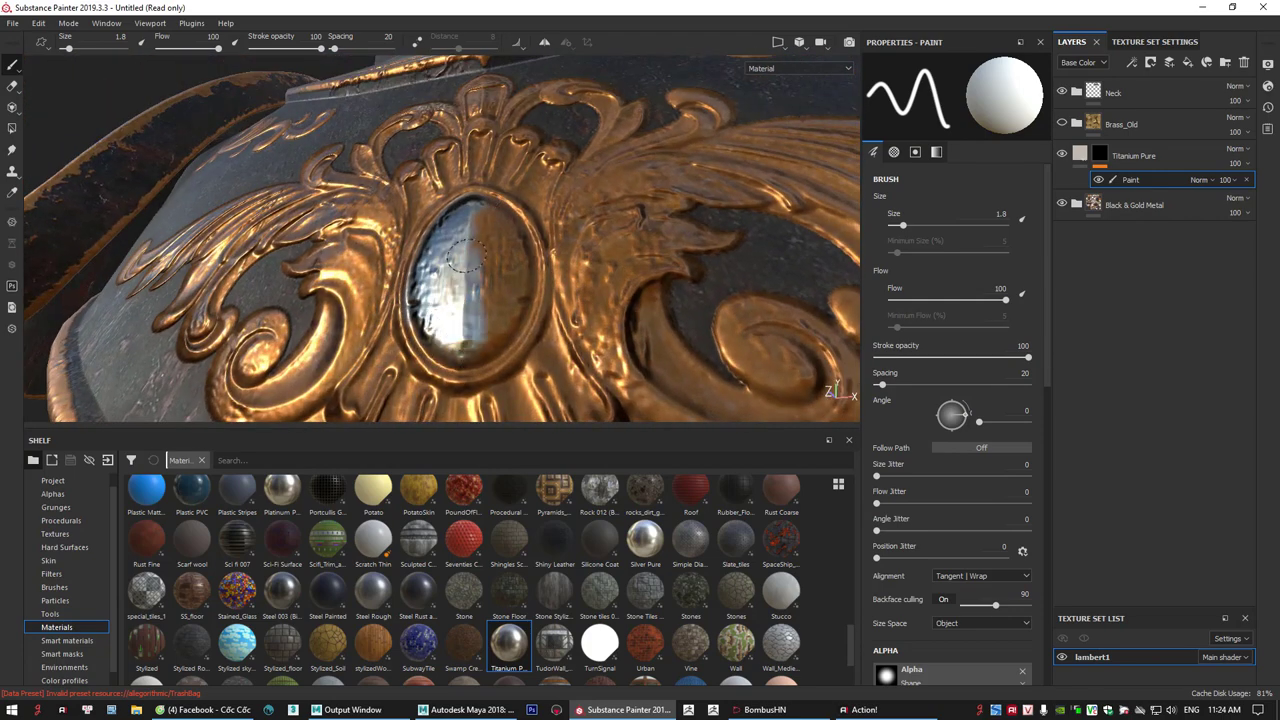
left_click_drag(465, 257, 472, 232, "alt")
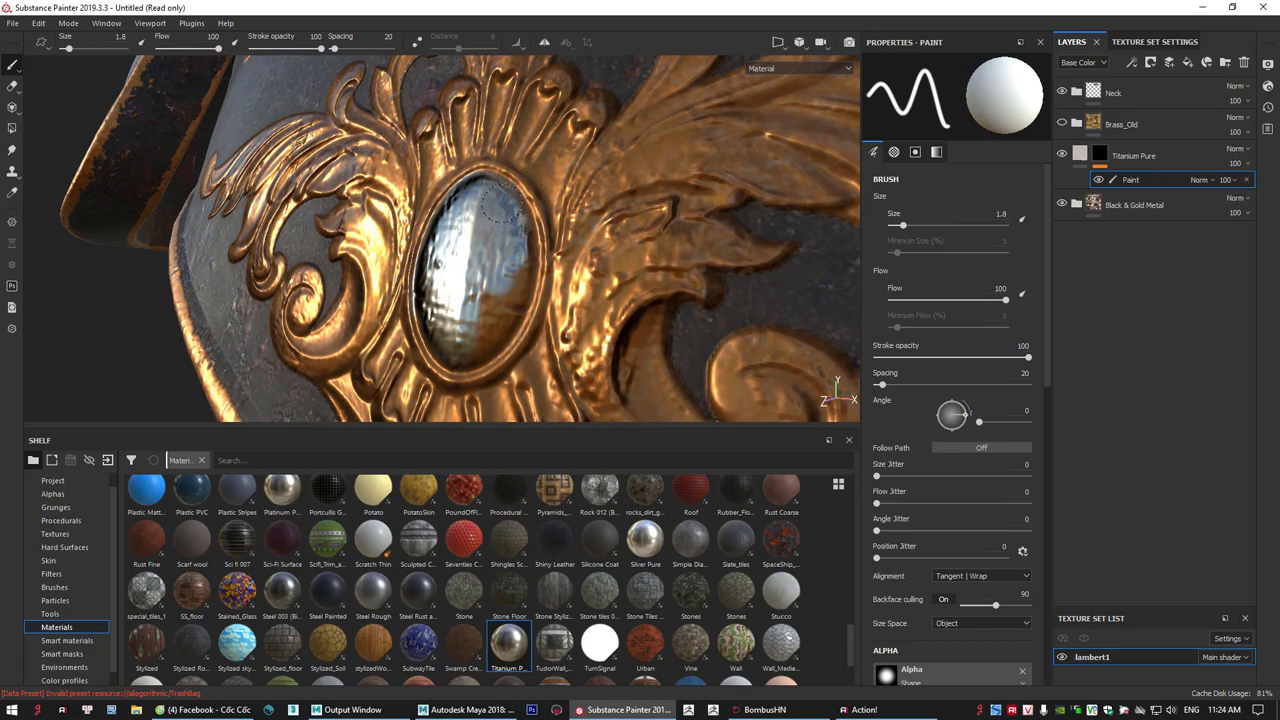
mouse_move(500, 204)
left_mouse_down()
mouse_move(522, 292)
mouse_move(472, 342)
left_mouse_up()
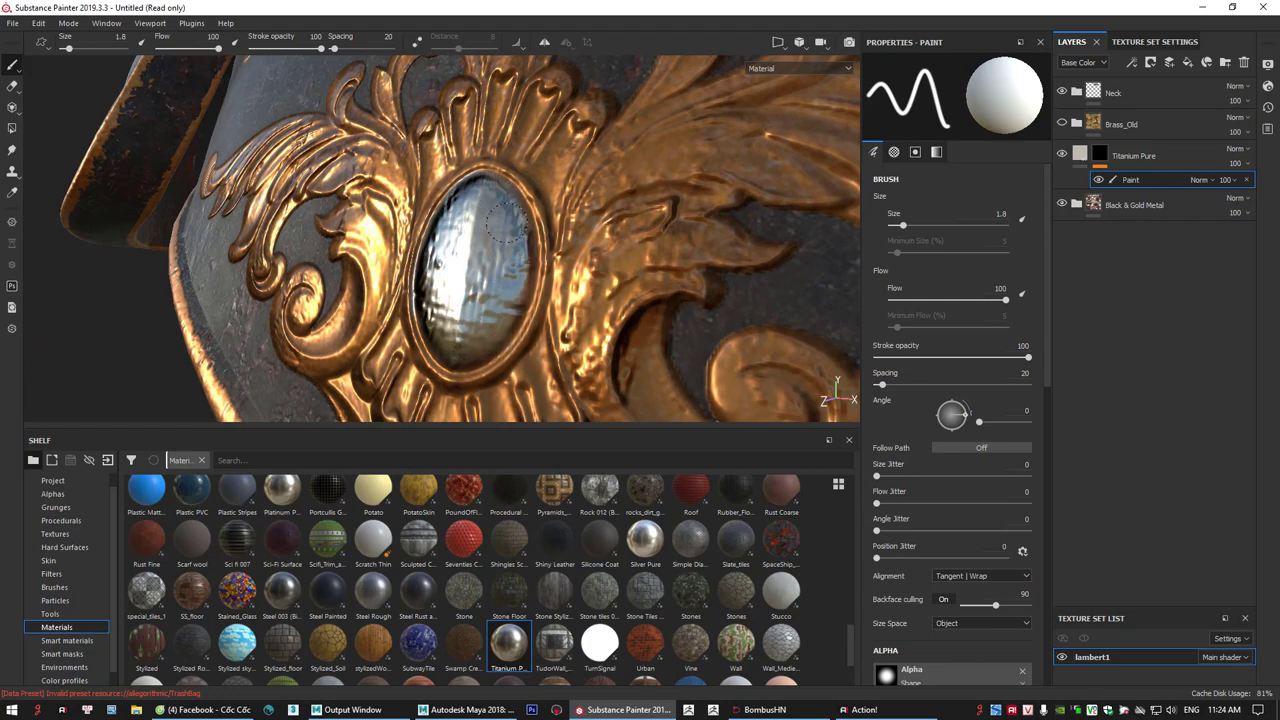
left_click_drag(505, 225, 430, 222, "alt")
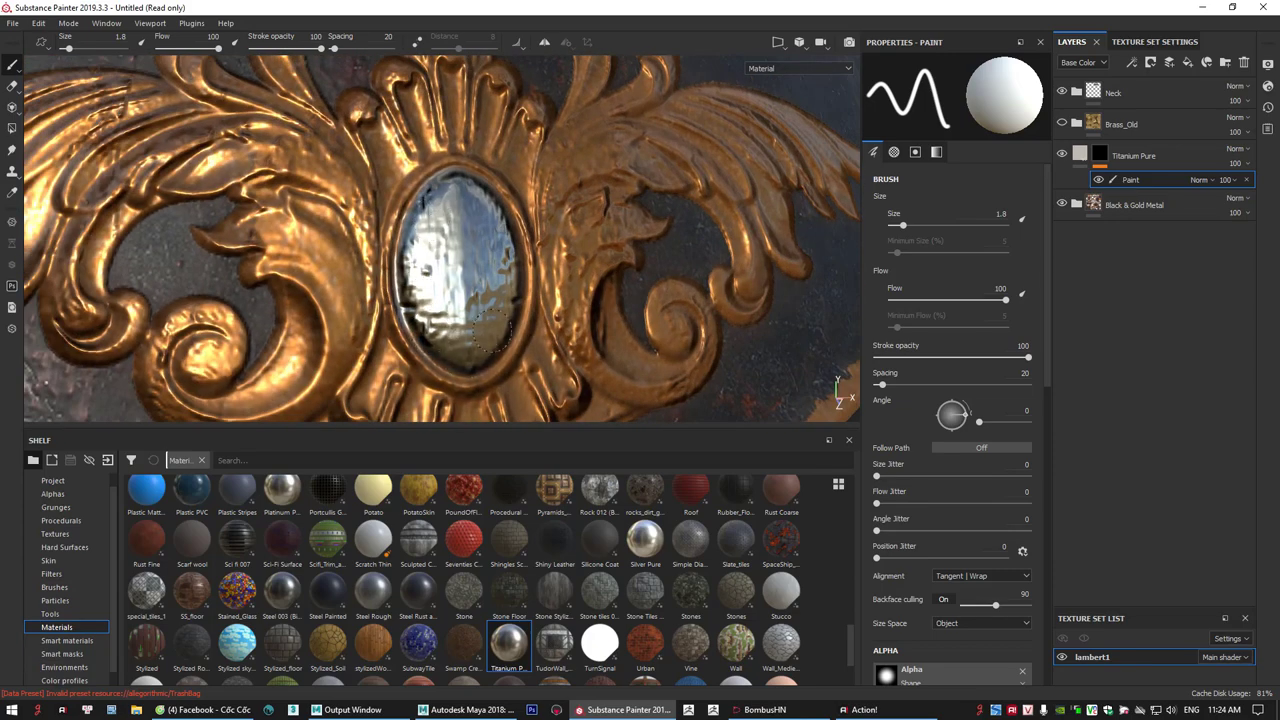
mouse_move(492, 332)
left_mouse_down()
mouse_move(514, 214)
mouse_move(602, 226)
left_mouse_up()
scroll(514, 222, "down", 5)
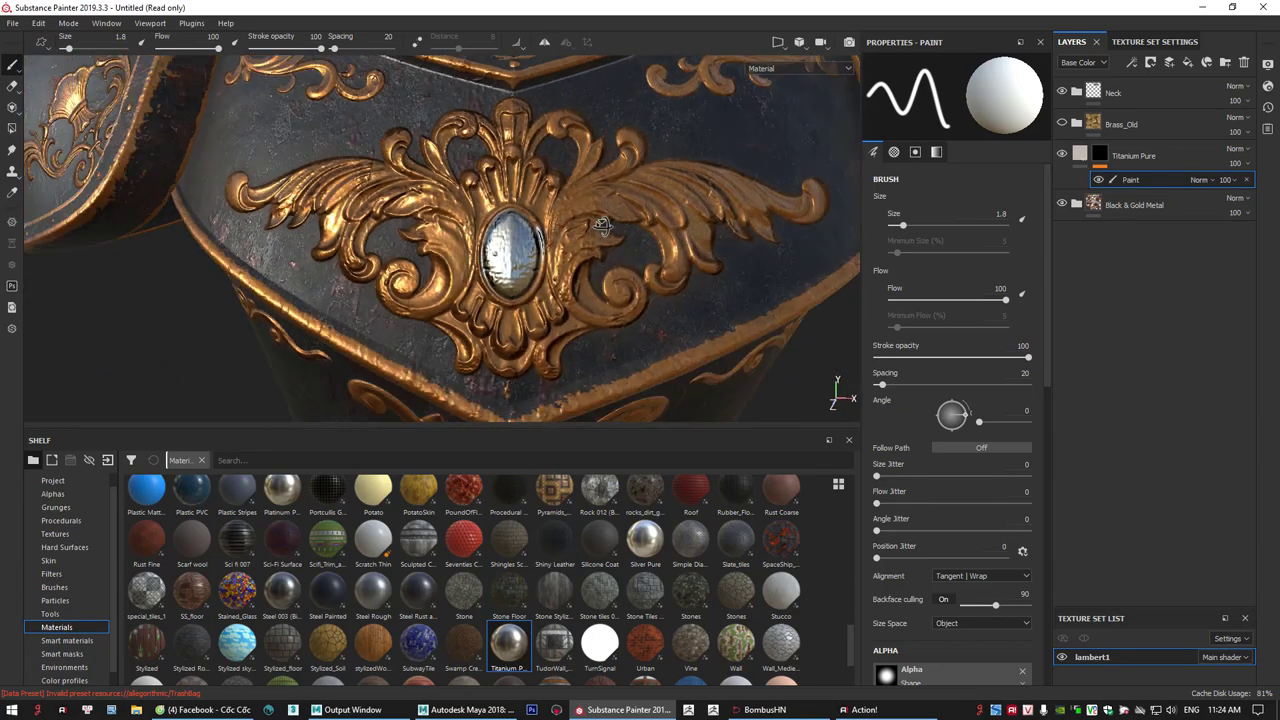
- Clean the titanium overspill off the gold rim around the oval gem by painting the mask black, and restore the white brush
right_click_drag(601, 224, 605, 181, "alt")
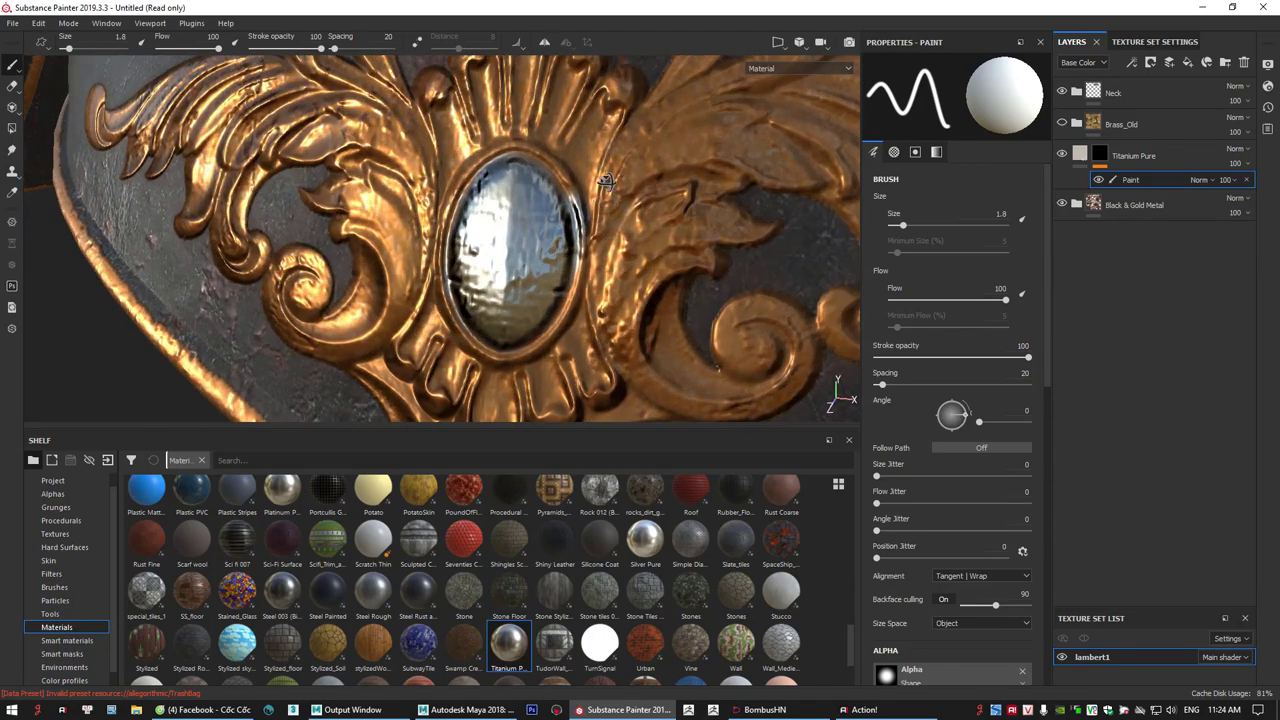
left_click_drag(605, 181, 616, 208, "alt")
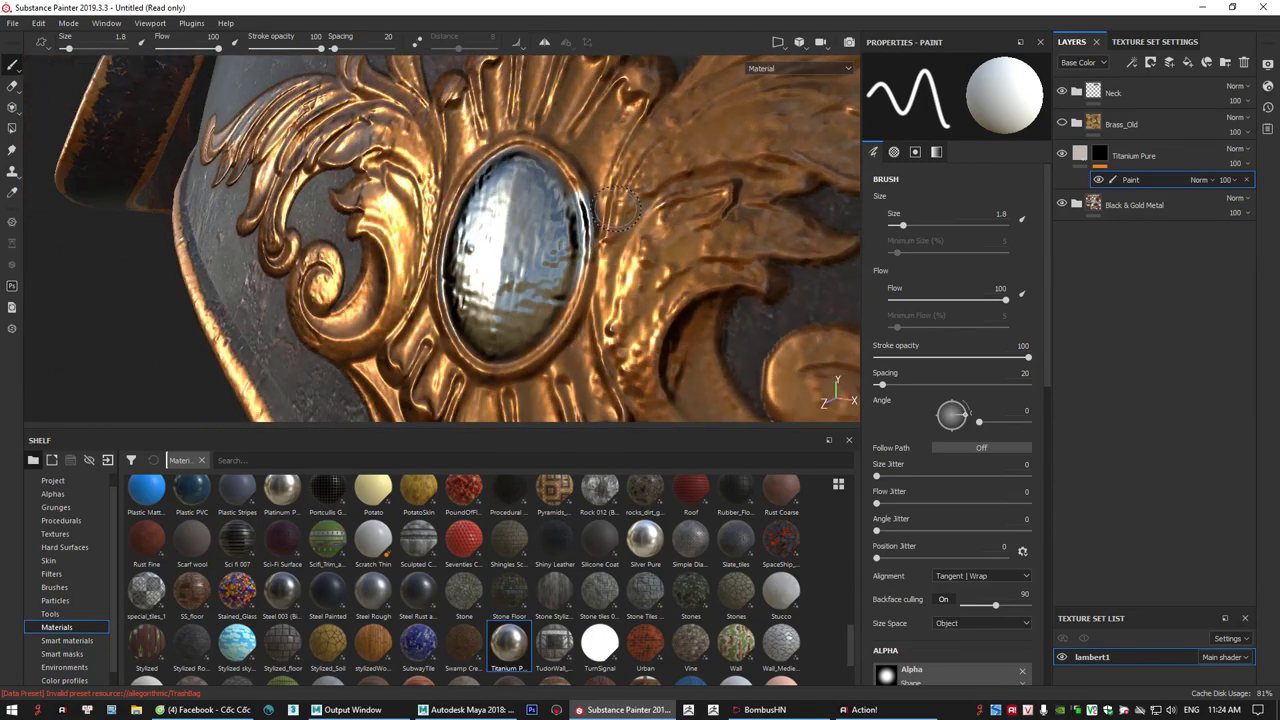
key("x")
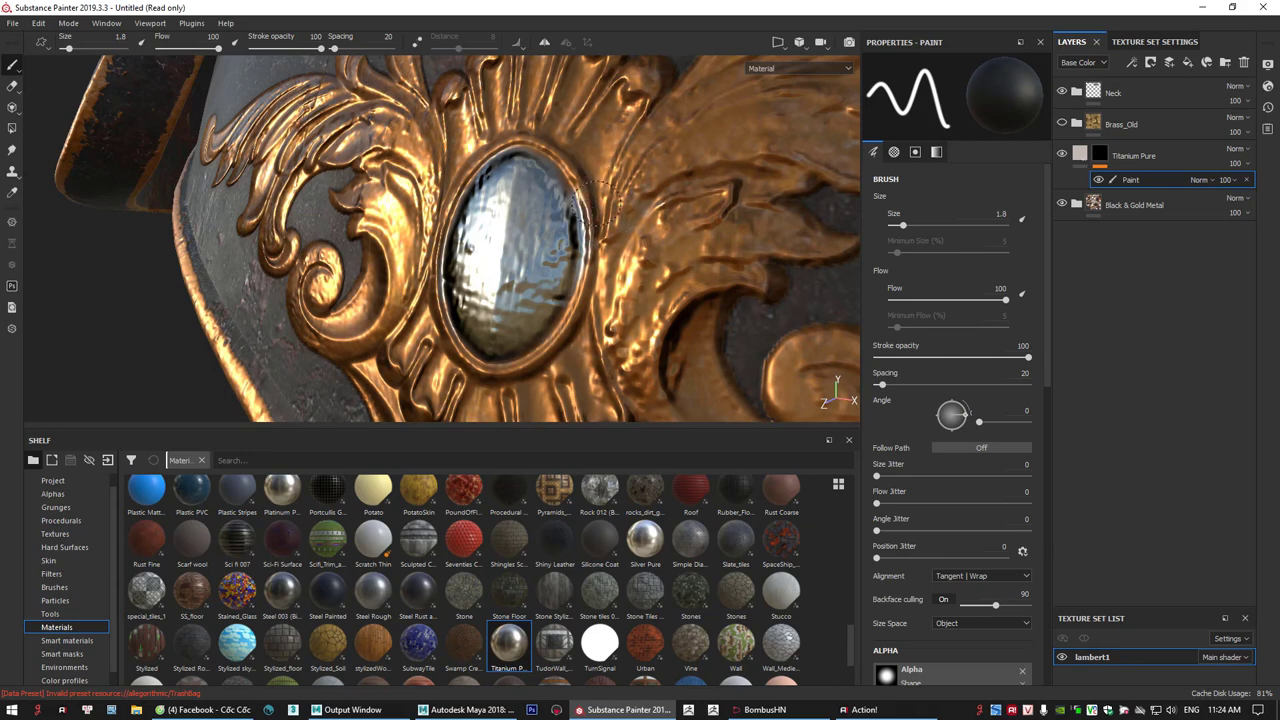
mouse_move(600, 225)
left_mouse_down("alt")
mouse_move(624, 234)
mouse_move(413, 277)
left_mouse_up("alt")
left_click_drag(543, 361, 609, 198, "alt")
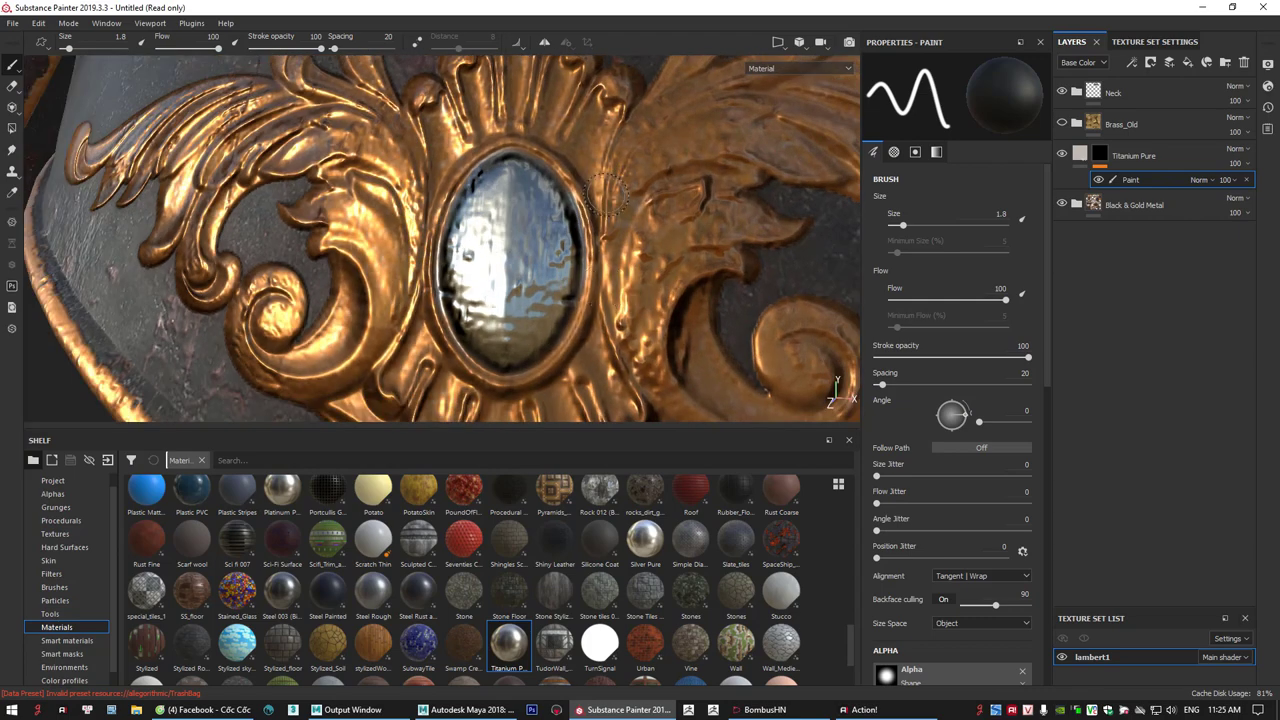
key("x")
mouse_move(739, 248)
right_mouse_down("alt")
mouse_move(157, 137)
mouse_move(217, 171)
right_mouse_up("alt")
mouse_move(570, 250)
left_mouse_down("alt")
mouse_move(473, 272)
mouse_move(511, 309)
left_mouse_up("alt")
right_click_drag(511, 309, 700, 335, "alt")
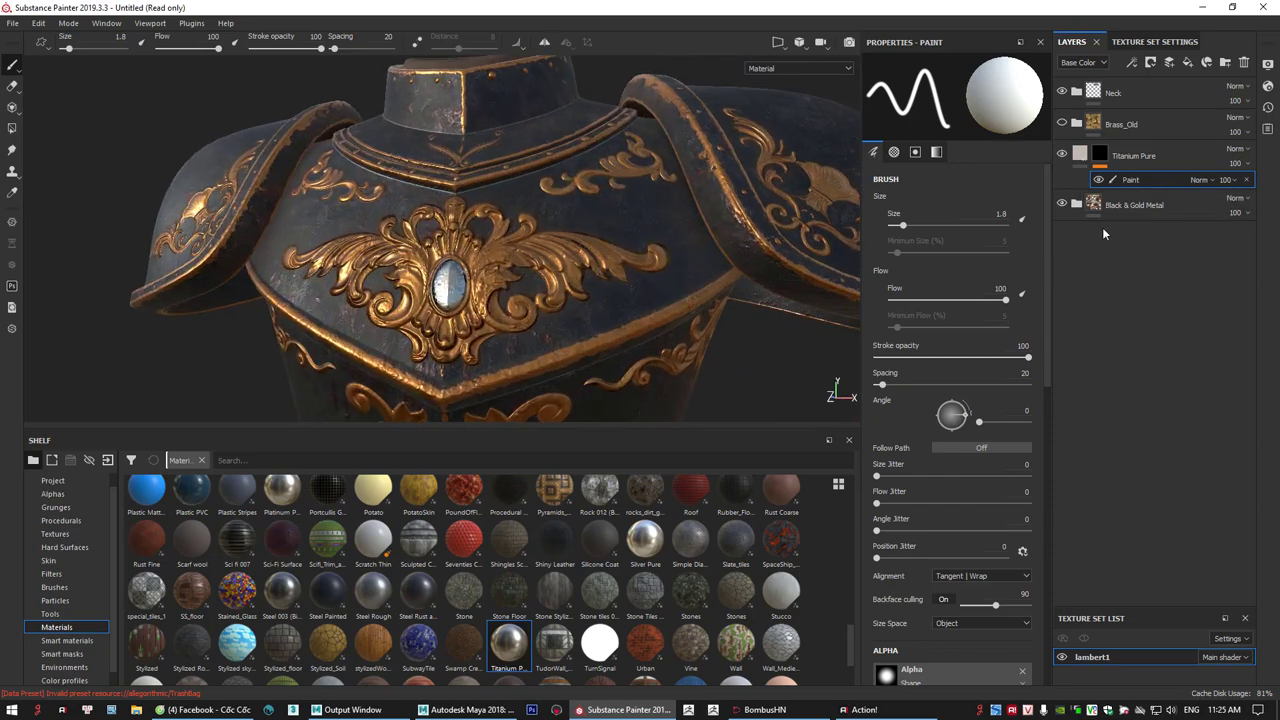
- Change the base color of the Titanium Pure fill to a bright light cyan
left_click(1082, 157)
left_click(937, 372)
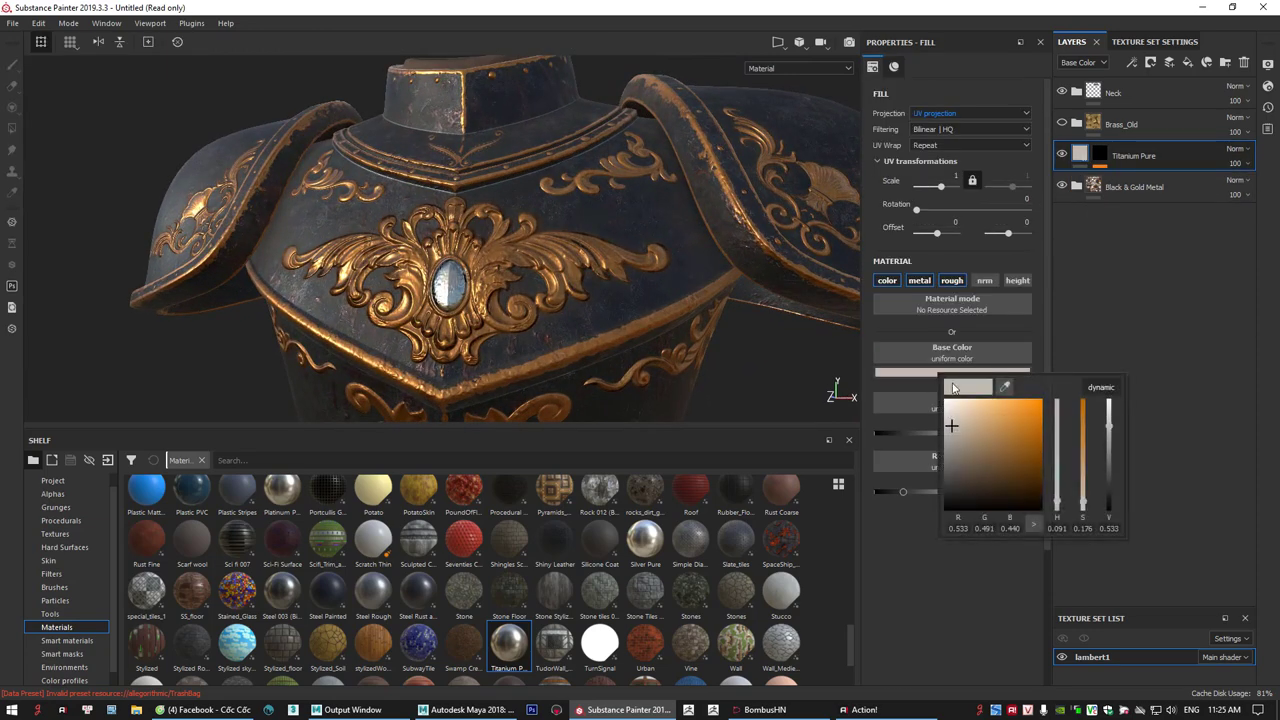
left_click_drag(1034, 436, 1007, 400)
left_click_drag(1057, 452, 1057, 451)
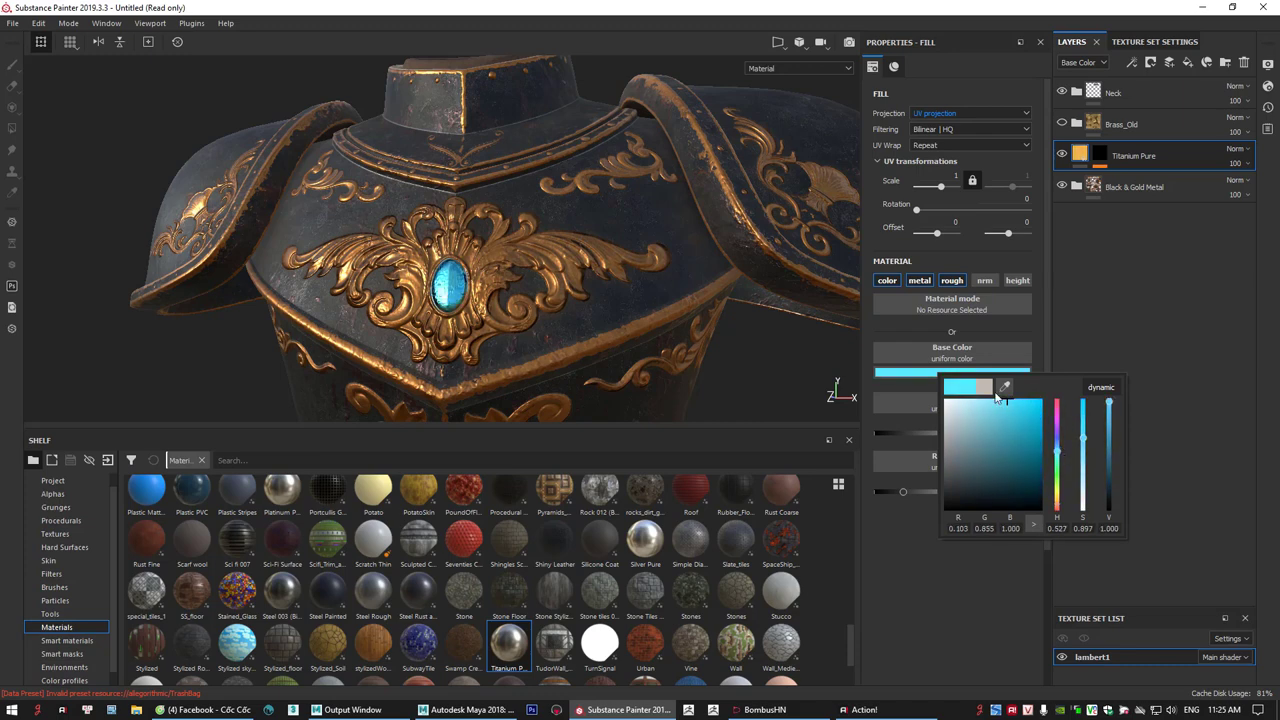
left_click_drag(1002, 399, 968, 395)
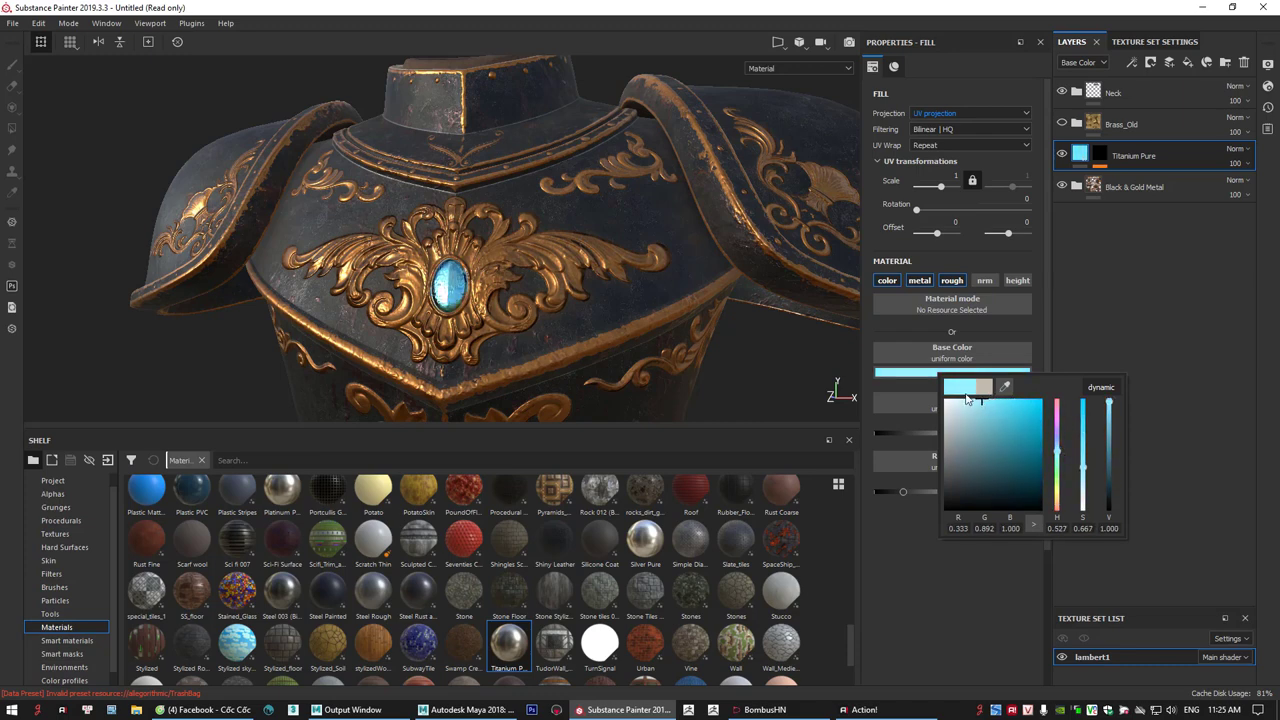
- Select the Paint effect on the Titanium Pure mask for the shoulder star ornament and set the brush size to 0.69
scroll(683, 320, "down", 3)
left_click_drag(683, 320, 428, 287, "alt")
left_click_drag(418, 390, 390, 273, "alt")
right_click_drag(390, 273, 760, 322, "alt")
right_click_drag(452, 214, 576, 234, "alt")
left_click_drag(576, 234, 541, 318, "alt")
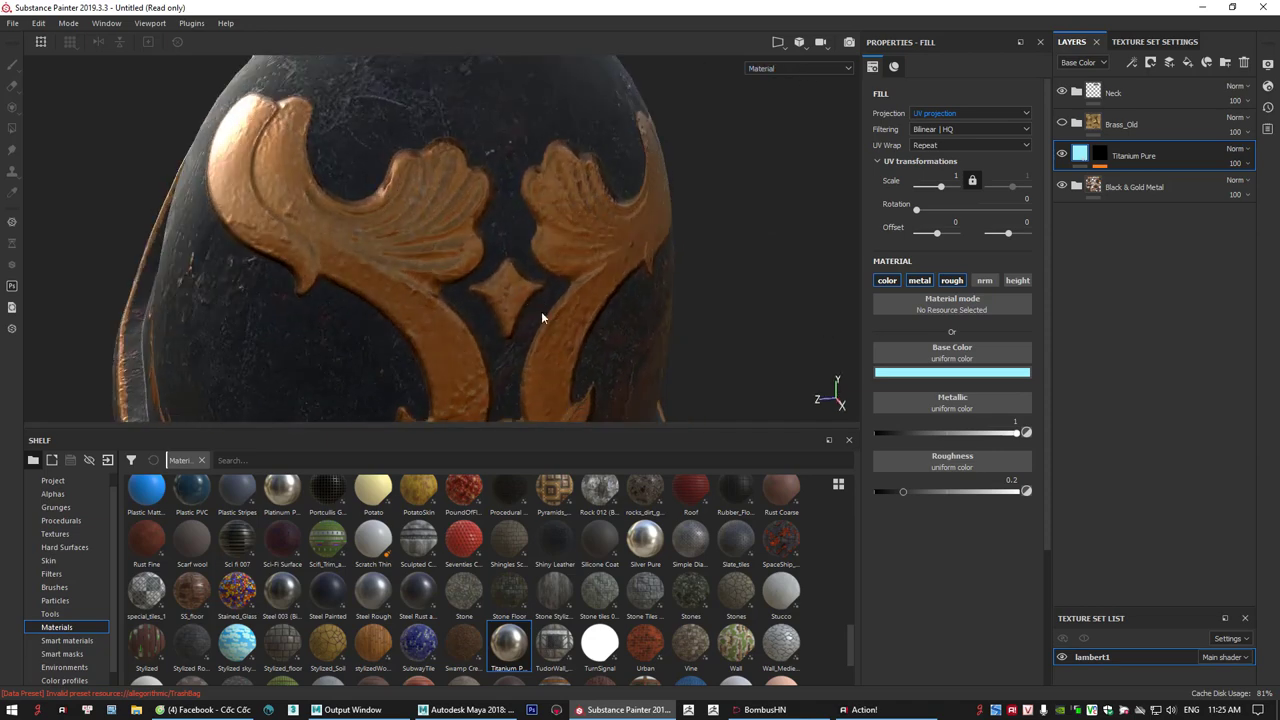
right_click_drag(566, 243, 920, 195, "shift")
right_click_drag(522, 234, 632, 296, "alt")
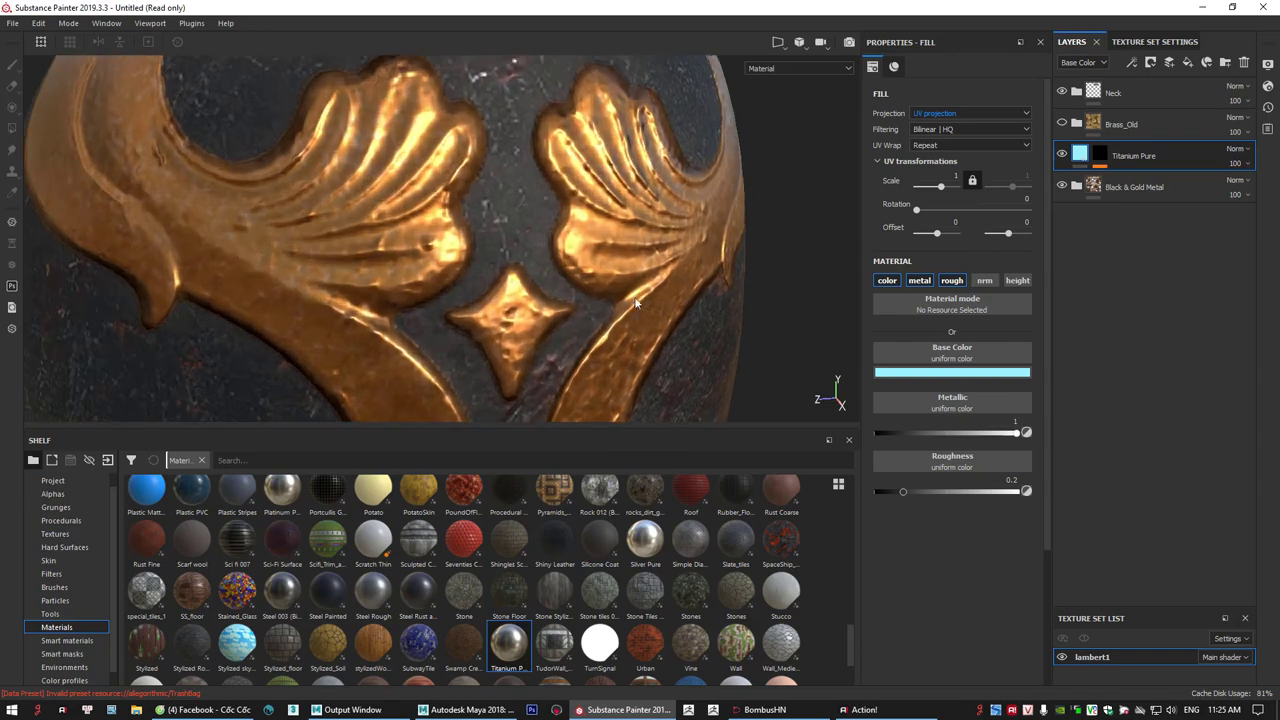
left_click_drag(588, 306, 578, 306, "alt")
middle_click_drag(577, 306, 571, 270, "alt")
right_click_drag(571, 270, 601, 313, "alt")
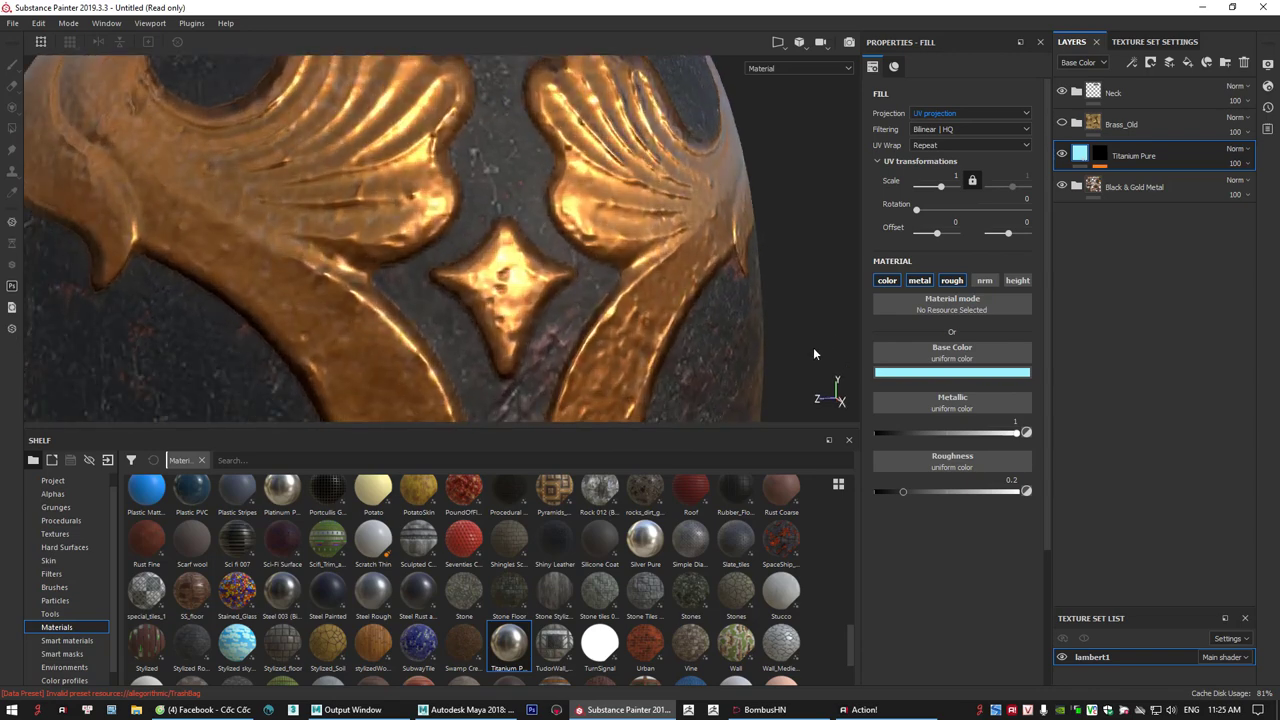
left_click(1099, 155)
key("1")
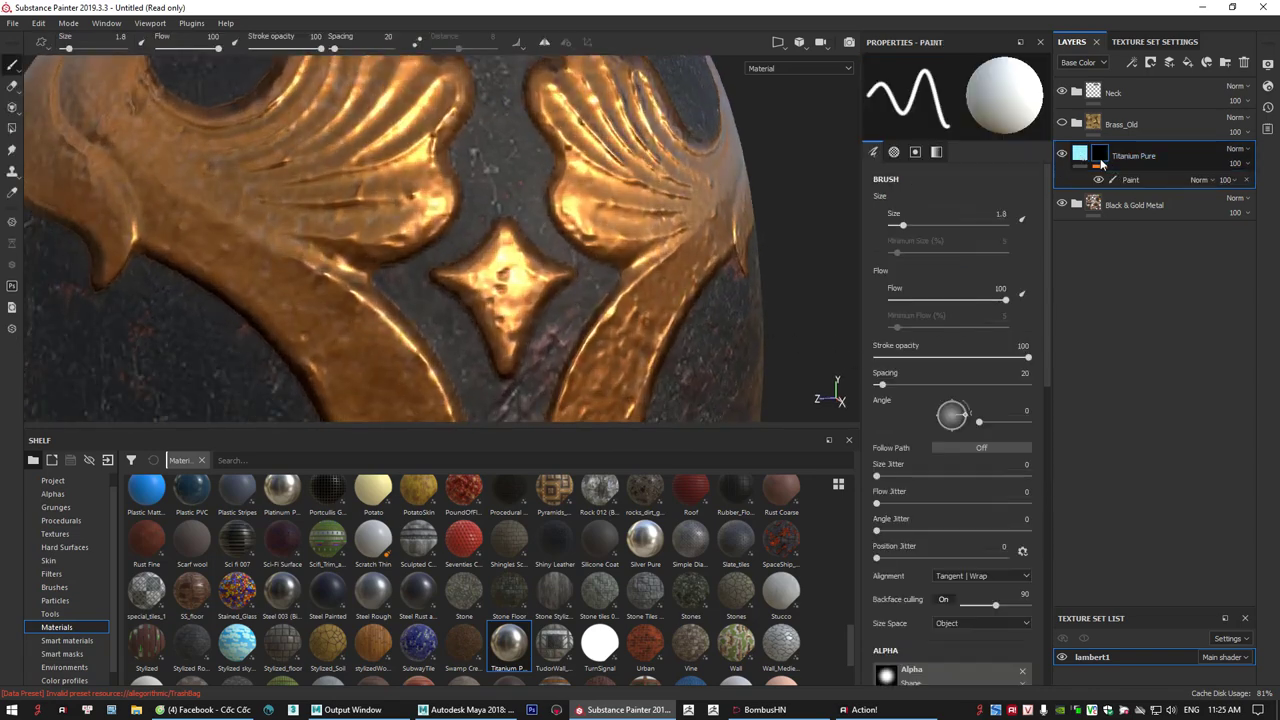
left_click(1130, 180)
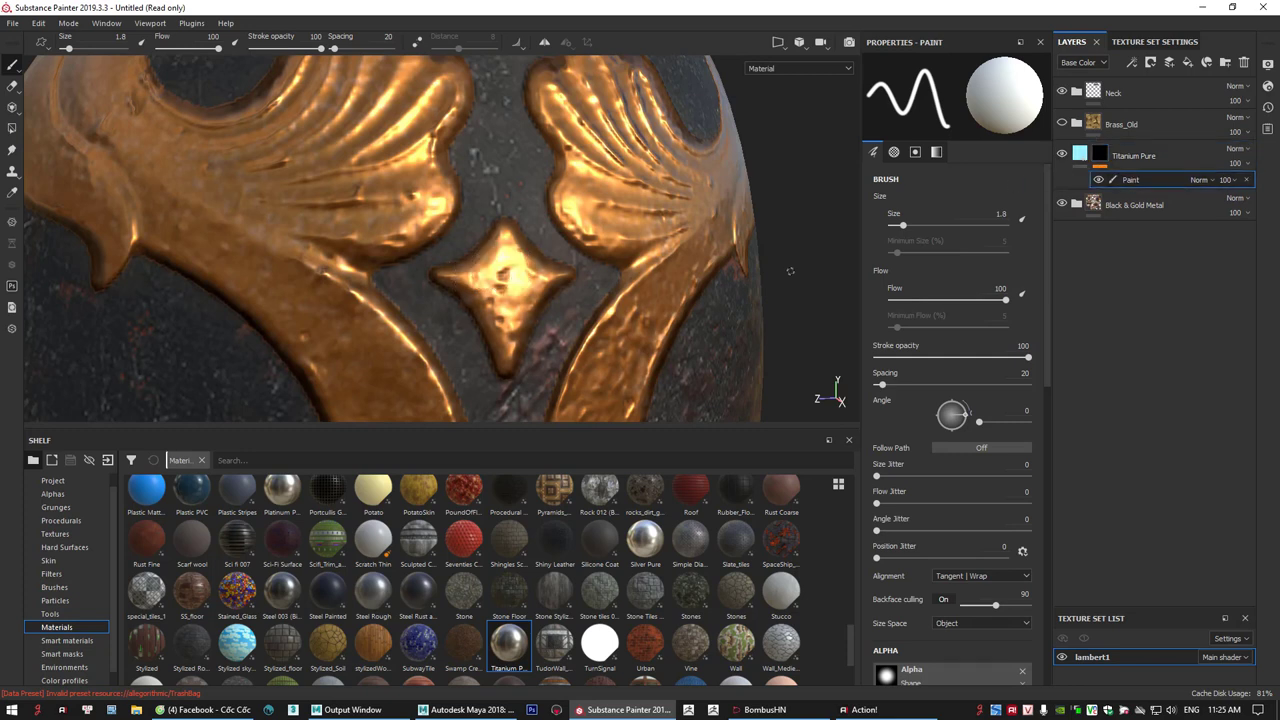
left_click_drag(898, 223, 896, 229)
- Turn on symmetry for painting the Titanium Pure mask on both shoulders
mouse_move(494, 265)
left_mouse_down()
mouse_move(446, 281)
mouse_move(489, 256)
mouse_move(487, 325)
mouse_move(502, 232)
mouse_move(493, 252)
mouse_move(519, 247)
left_mouse_up()
right_click_drag(519, 247, 249, 251, "alt")
mouse_move(249, 251)
left_mouse_down("alt")
mouse_move(393, 264)
mouse_move(600, 245)
left_mouse_up("alt")
right_click_drag(600, 245, 529, 243, "alt")
left_click_drag(529, 243, 400, 289, "alt")
middle_click_drag(400, 289, 434, 291, "alt")
mouse_move(434, 291)
right_mouse_down("shift")
mouse_move(345, 290)
mouse_move(420, 291)
right_mouse_up("shift")
middle_click_drag(420, 291, 471, 325, "alt")
right_click_drag(471, 325, 655, 205, "alt")
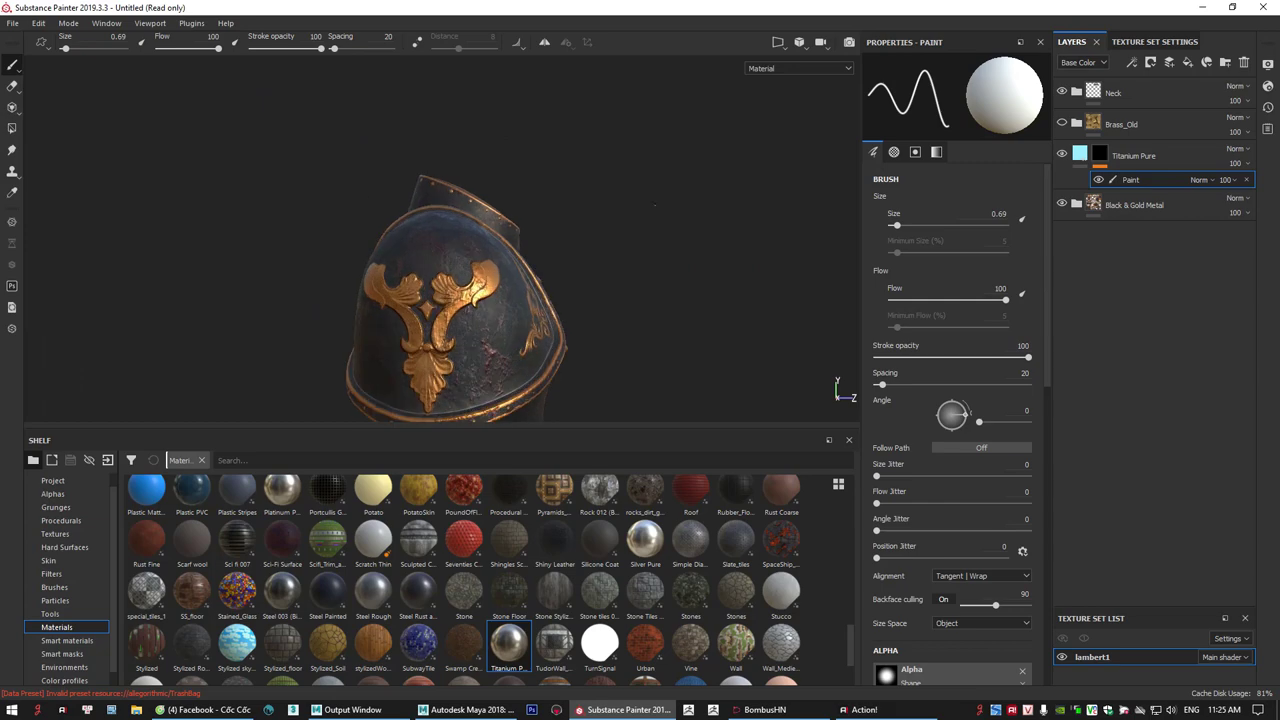
left_click(545, 43)
left_click_drag(640, 275, 470, 290, "alt")
middle_click_drag(470, 290, 320, 250, "alt")
right_click_drag(320, 250, 289, 211, "alt")
left_click_drag(289, 211, 185, 215, "alt")
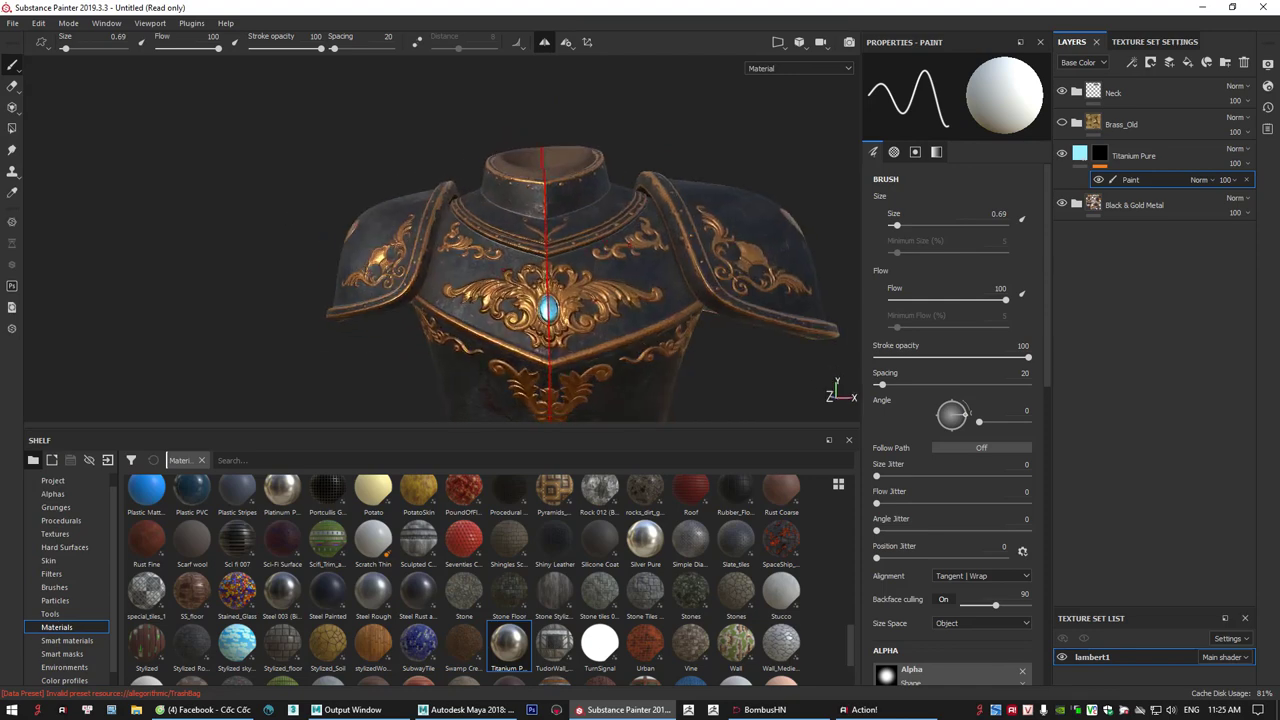
- Paint the Titanium Pure mask white over the whole four-pointed star between the gold leaves on the shoulder
left_click_drag(420, 250, 560, 250, "alt")
right_click_drag(560, 250, 679, 248, "alt")
left_click_drag(622, 223, 598, 262, "alt")
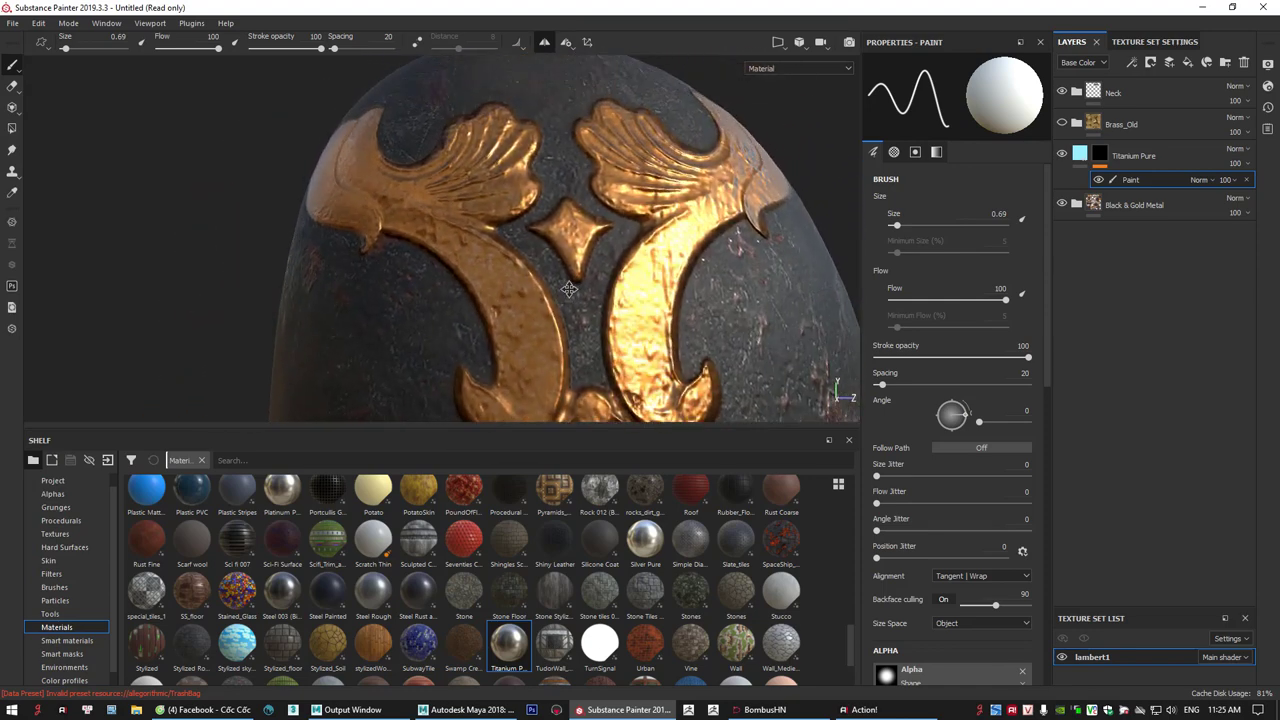
middle_click_drag(598, 262, 592, 290, "alt")
right_click_drag(592, 290, 554, 246, "alt")
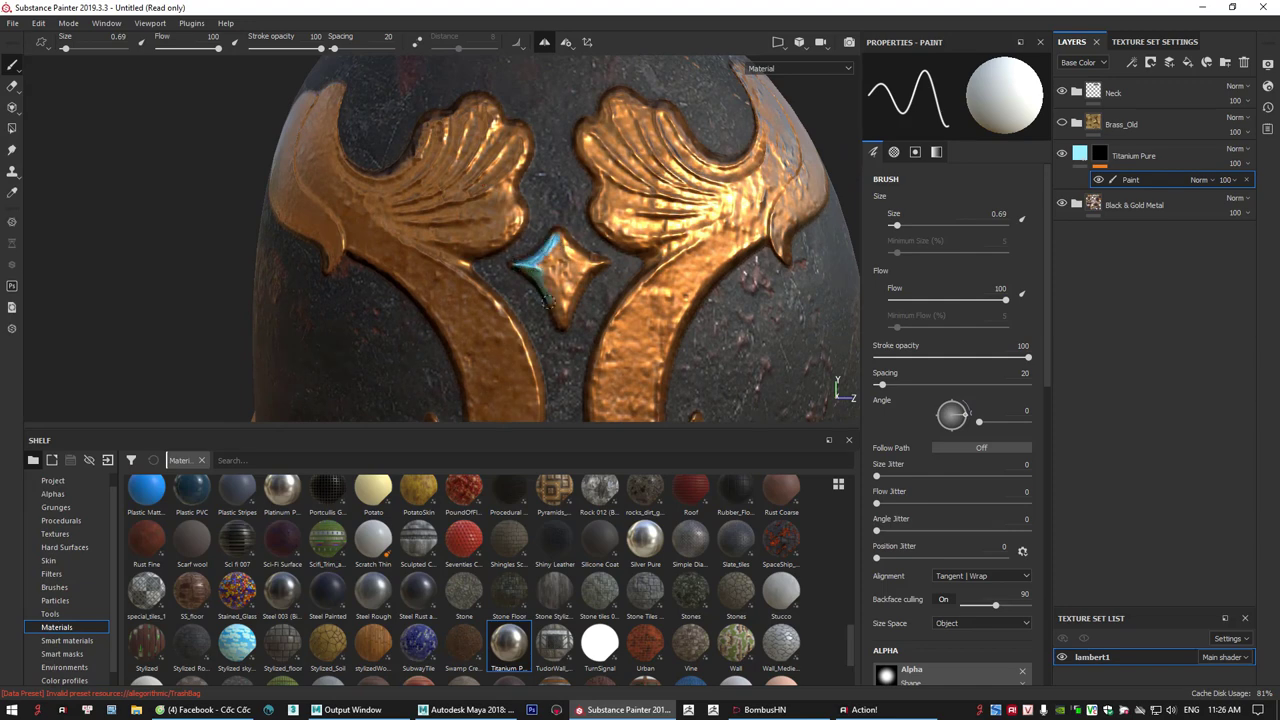
left_click_drag(562, 322, 576, 294)
right_click_drag(576, 294, 606, 276, "alt")
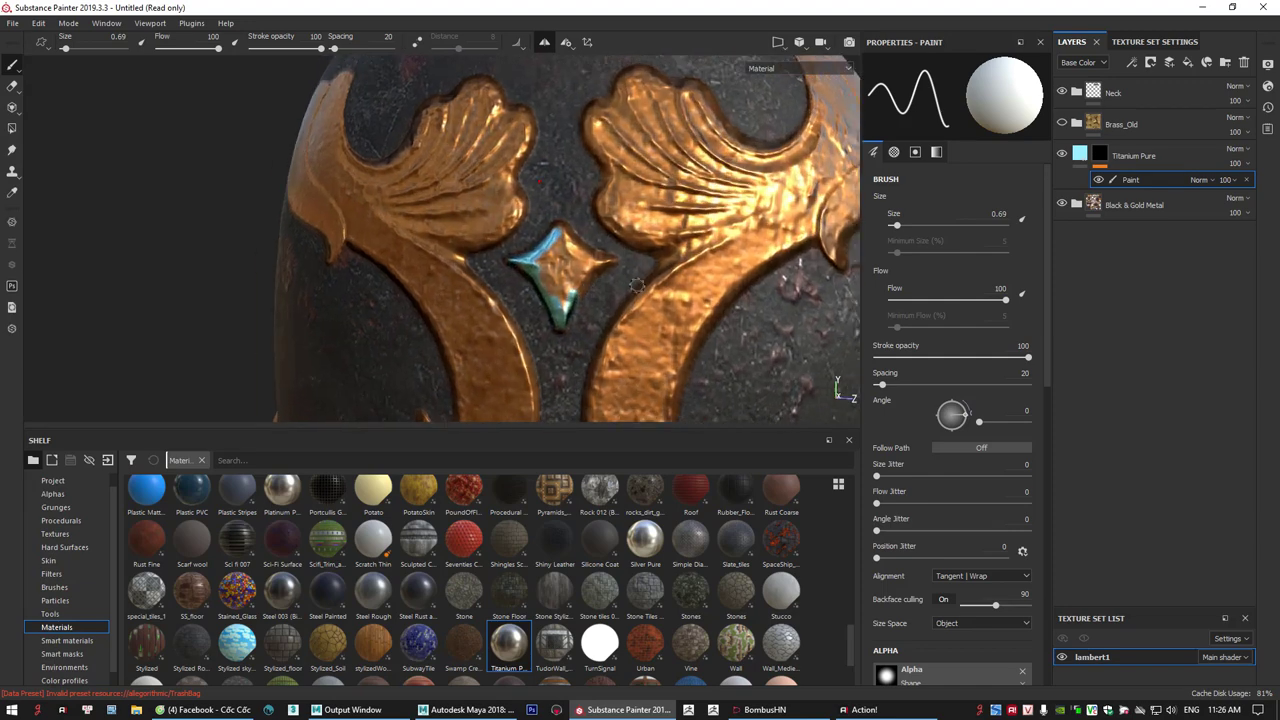
mouse_move(606, 276)
left_mouse_down("alt")
mouse_move(560, 294)
mouse_move(532, 248)
mouse_move(521, 258)
left_mouse_up("alt")
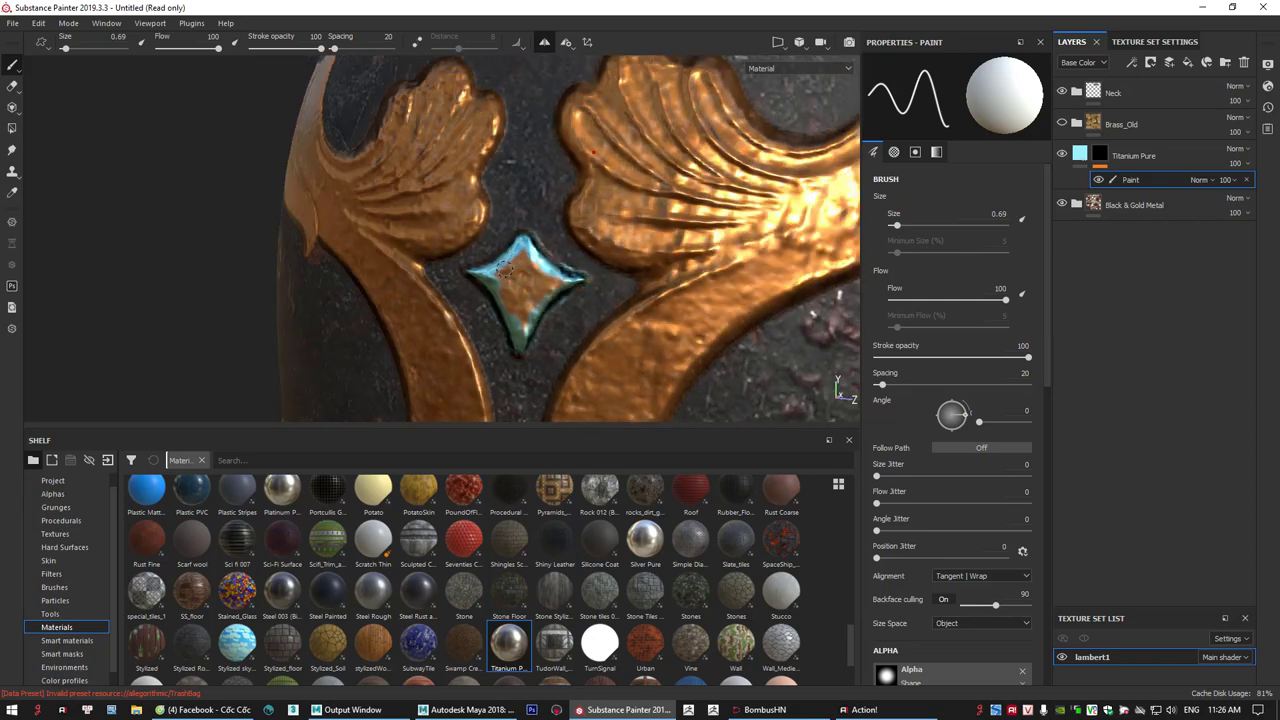
mouse_move(505, 270)
left_mouse_down()
mouse_move(504, 284)
mouse_move(509, 262)
mouse_move(528, 261)
left_mouse_up()
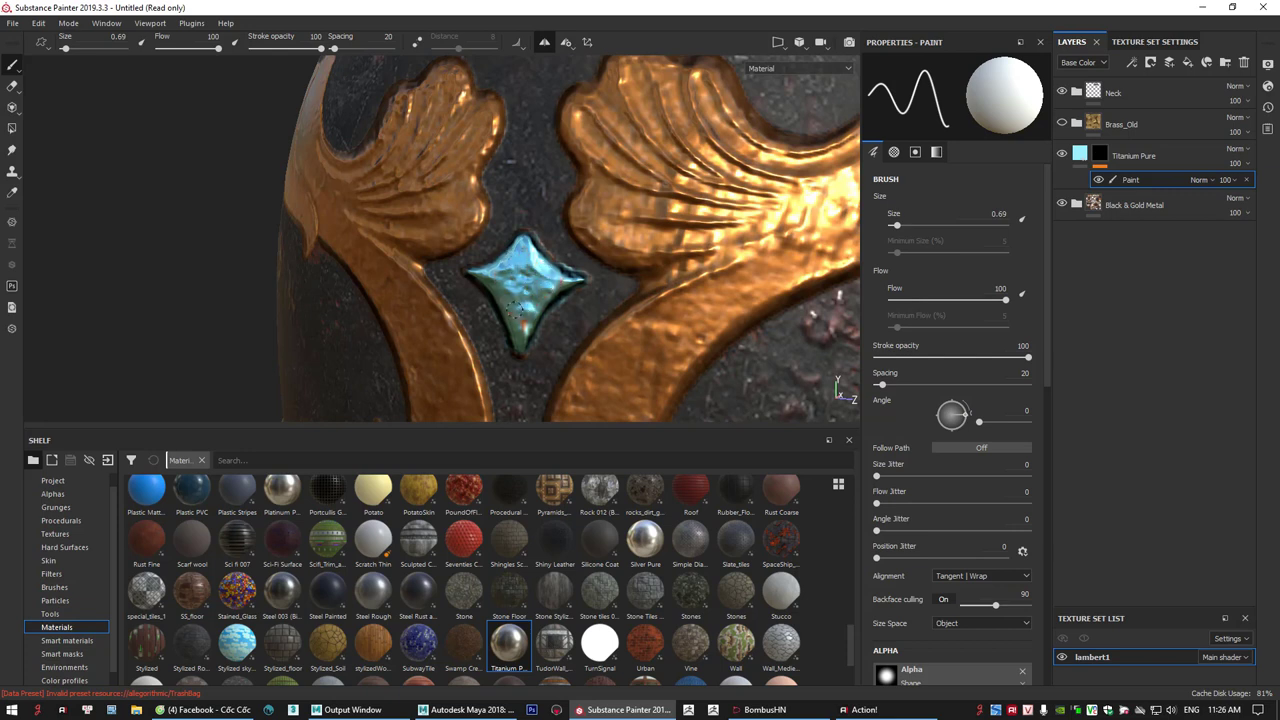
- Clean the titanium overspill around the edges of the shoulder star by painting the mask black
mouse_move(552, 283)
left_mouse_down("alt")
mouse_move(477, 263)
mouse_move(586, 274)
mouse_move(537, 276)
mouse_move(566, 280)
mouse_move(524, 244)
mouse_move(526, 261)
left_mouse_up("alt")
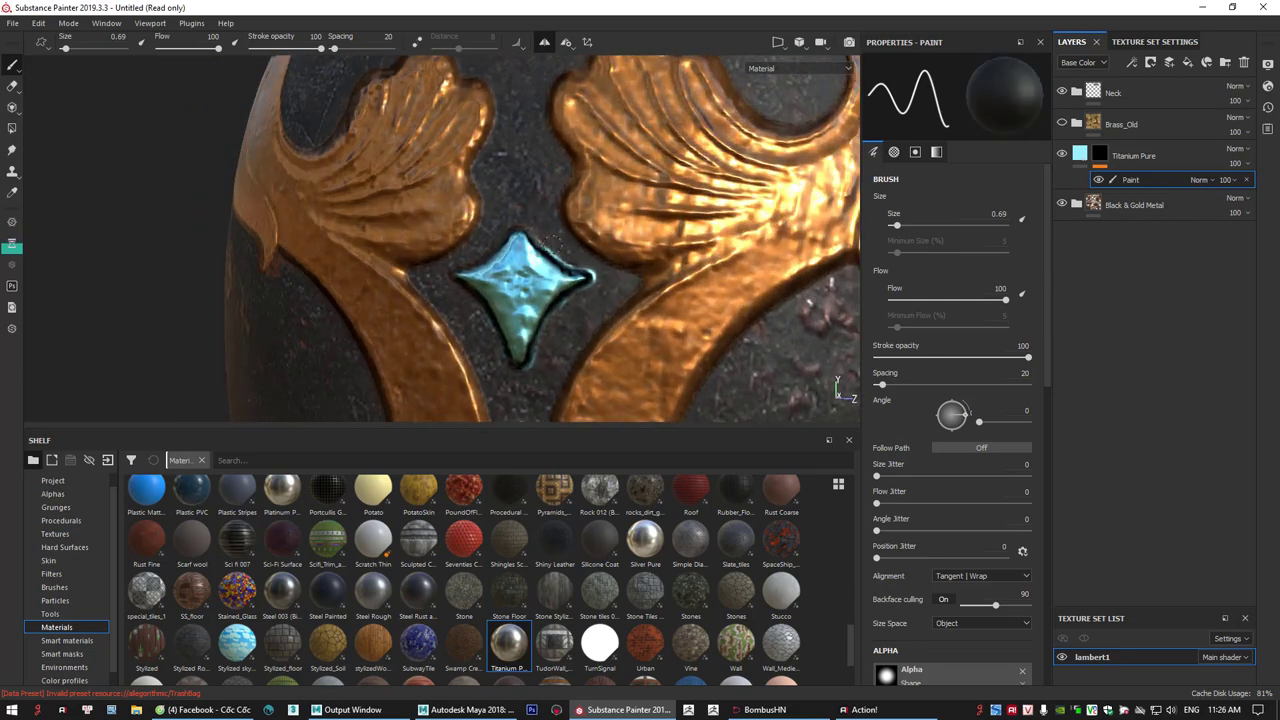
left_click_drag(587, 246, 540, 232, "alt")
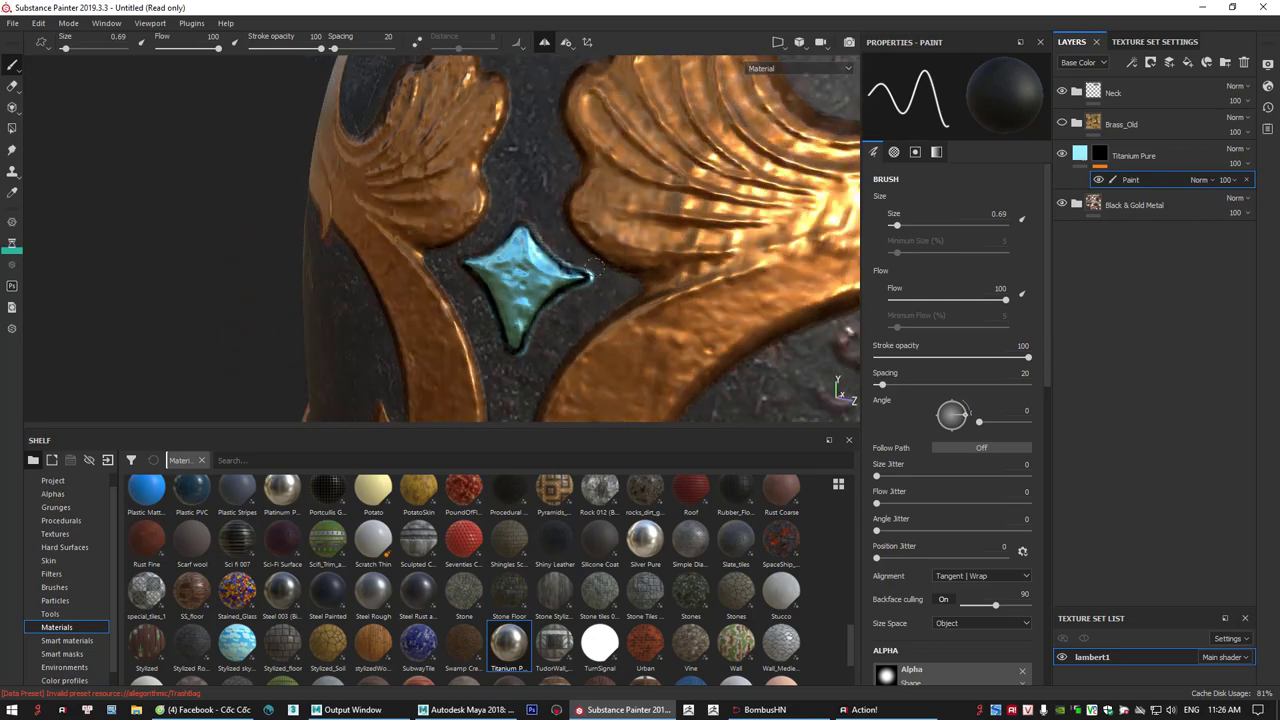
scroll(590, 290, "down", 2)
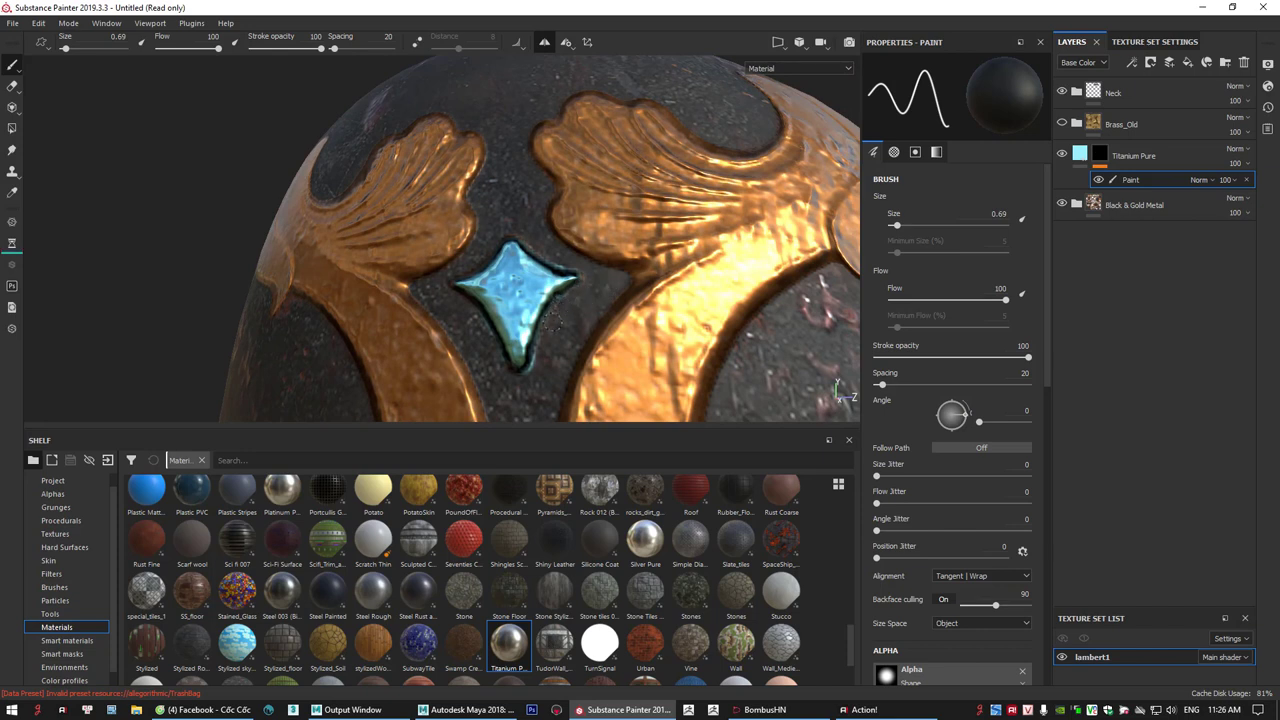
key("ctrl+s")
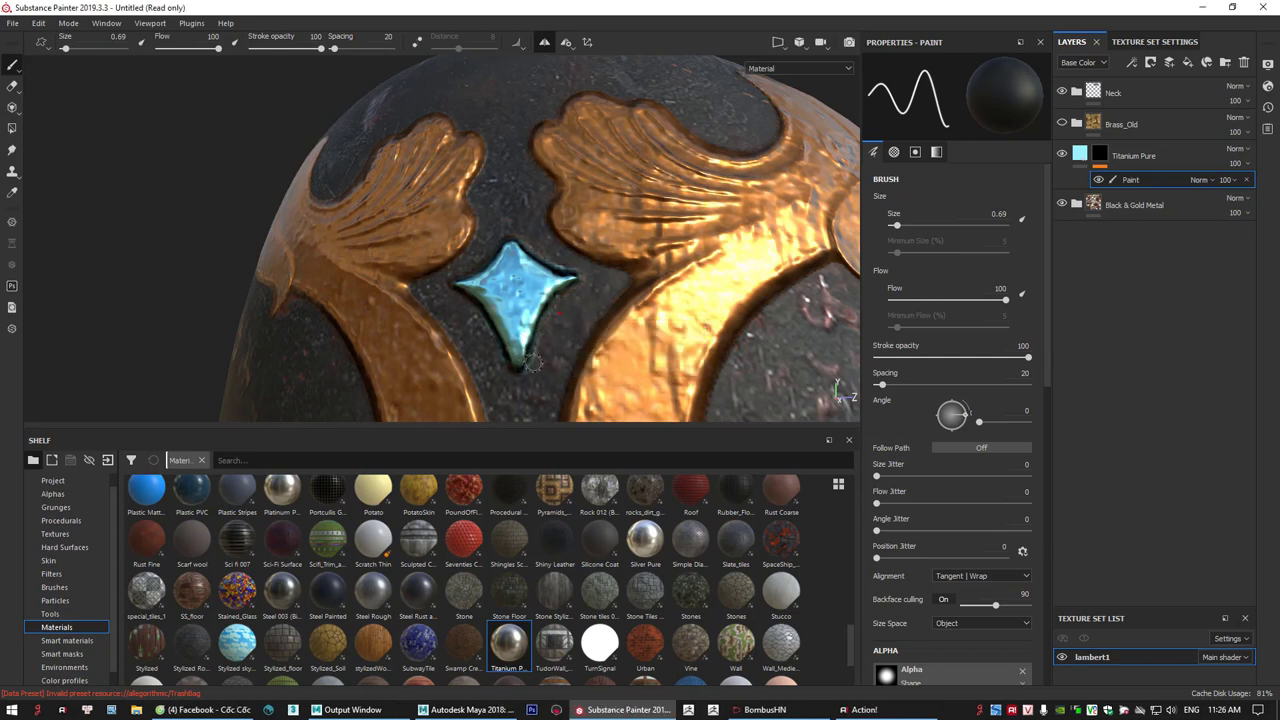
left_click_drag(533, 363, 462, 328, "alt")
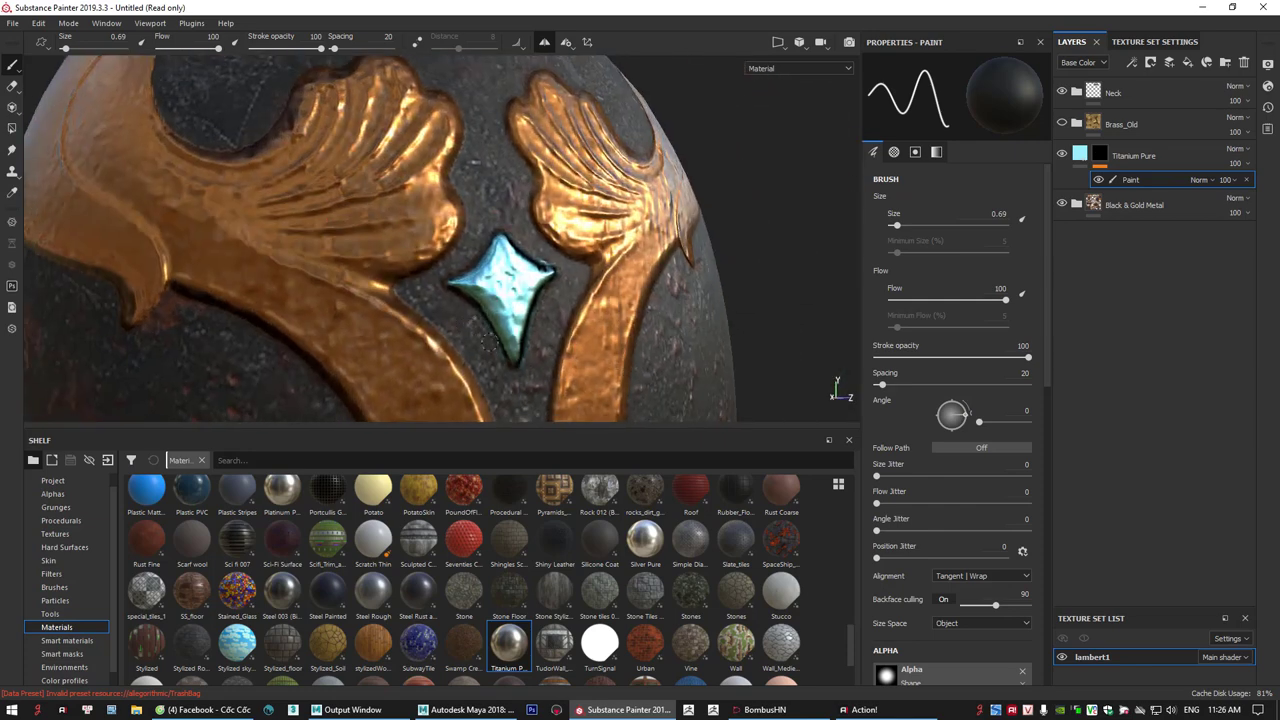
- Turn off symmetry for the mask painting
right_click_drag(498, 355, 294, 277, "alt")
left_click_drag(294, 277, 200, 255, "alt")
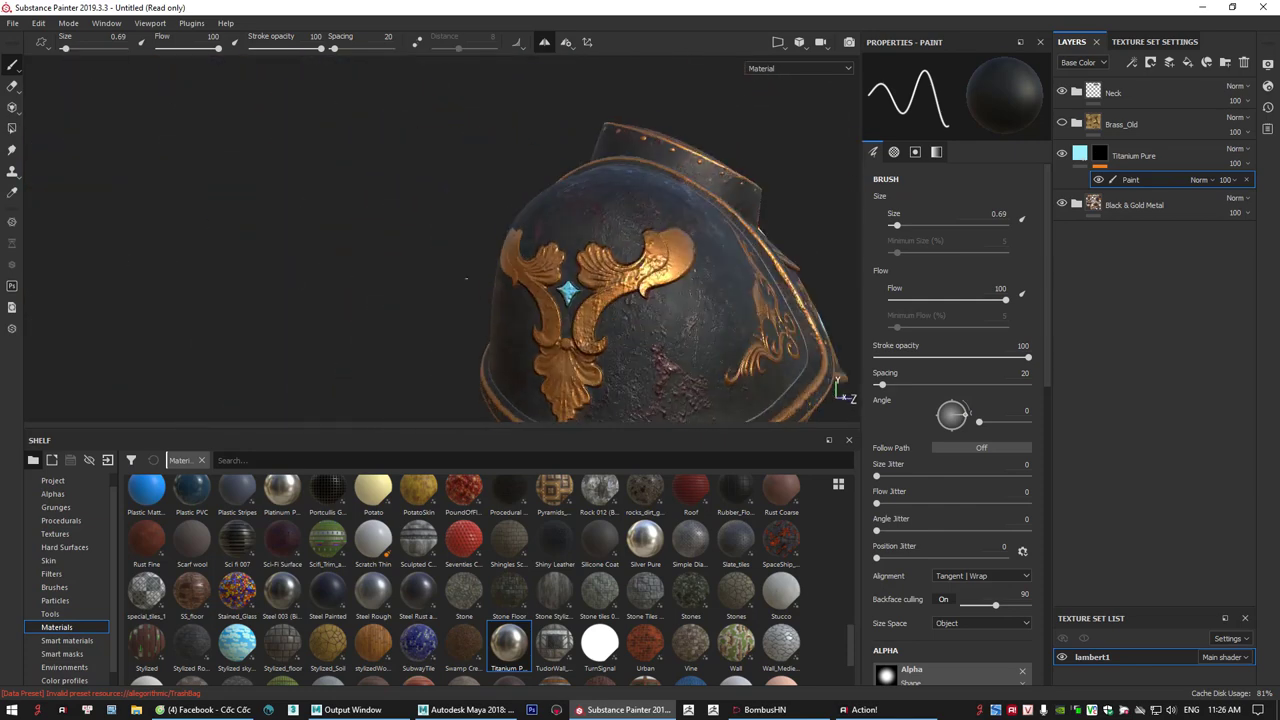
middle_click_drag(470, 246, 370, 206, "alt")
right_click_drag(370, 206, 297, 206, "alt")
left_click_drag(297, 207, 392, 297, "alt")
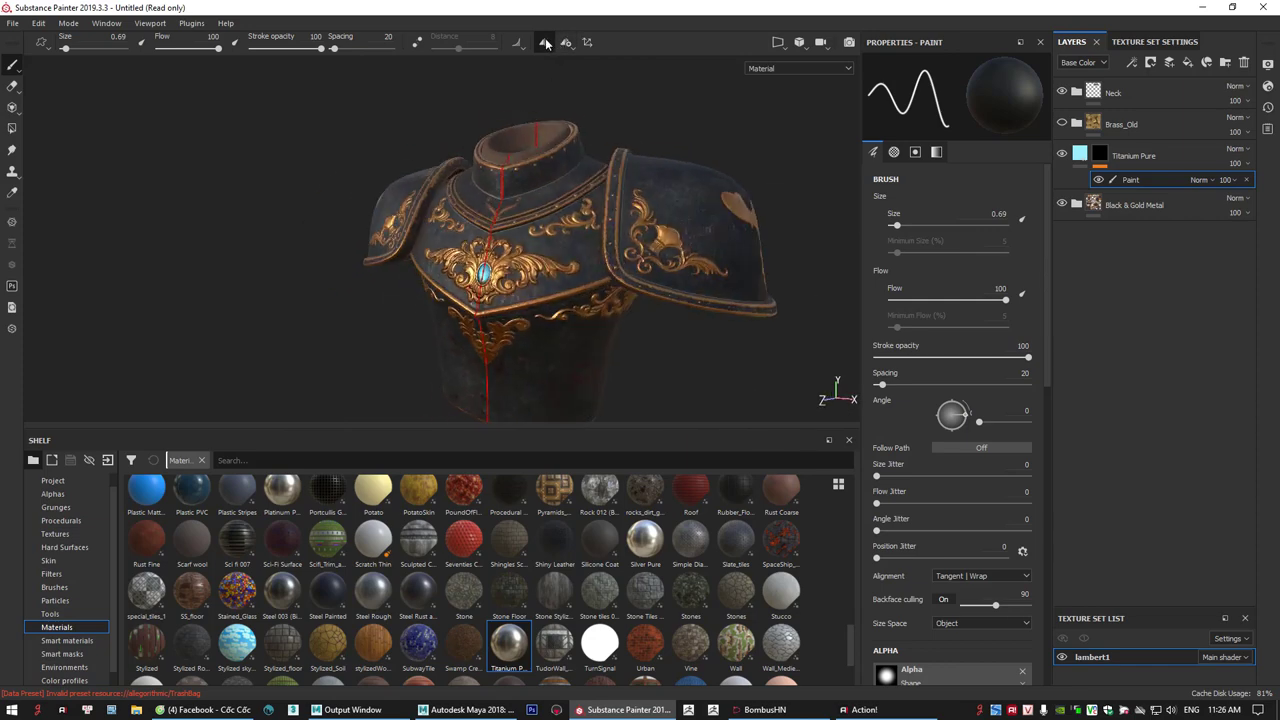
left_click(544, 42)
left_click_drag(515, 298, 487, 284, "alt")
- Examine the textured armor from the front, checking the gold ornaments and the cyan gem under different lighting
key("alt+Tab")
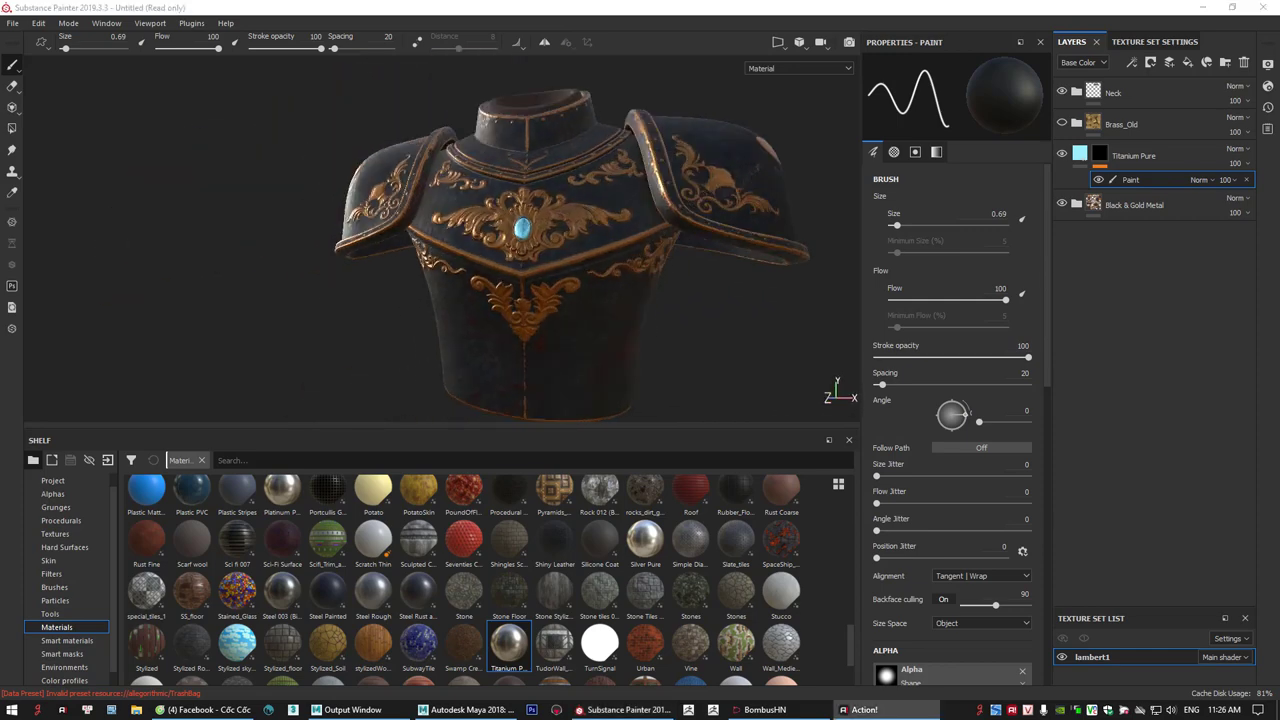
mouse_move(646, 316)
middle_mouse_down("alt")
mouse_move(662, 291)
mouse_move(566, 334)
middle_mouse_up("alt")
mouse_move(566, 334)
right_mouse_down("alt")
mouse_move(757, 366)
mouse_move(666, 334)
right_mouse_up("alt")
scroll(646, 316, "down", 6)
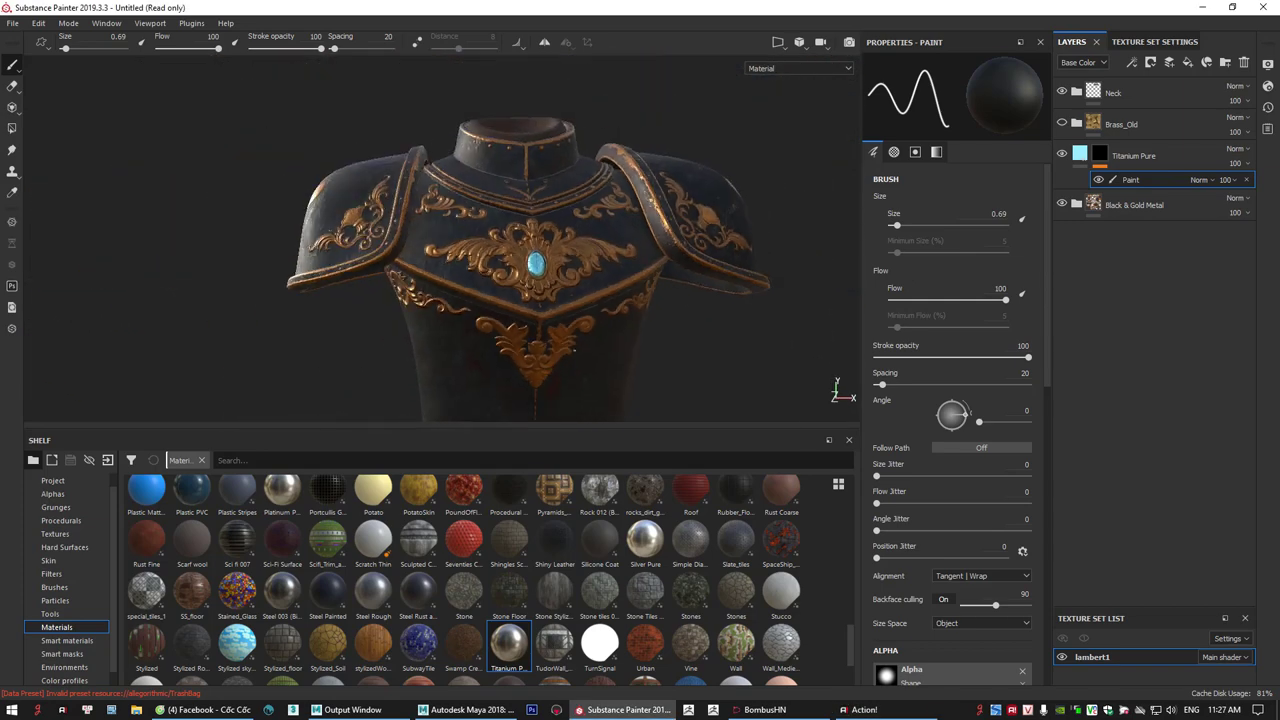
right_click_drag(134, 357, 203, 367, "shift")
middle_click_drag(203, 367, 409, 340, "alt")
left_click_drag(409, 340, 390, 346, "alt")
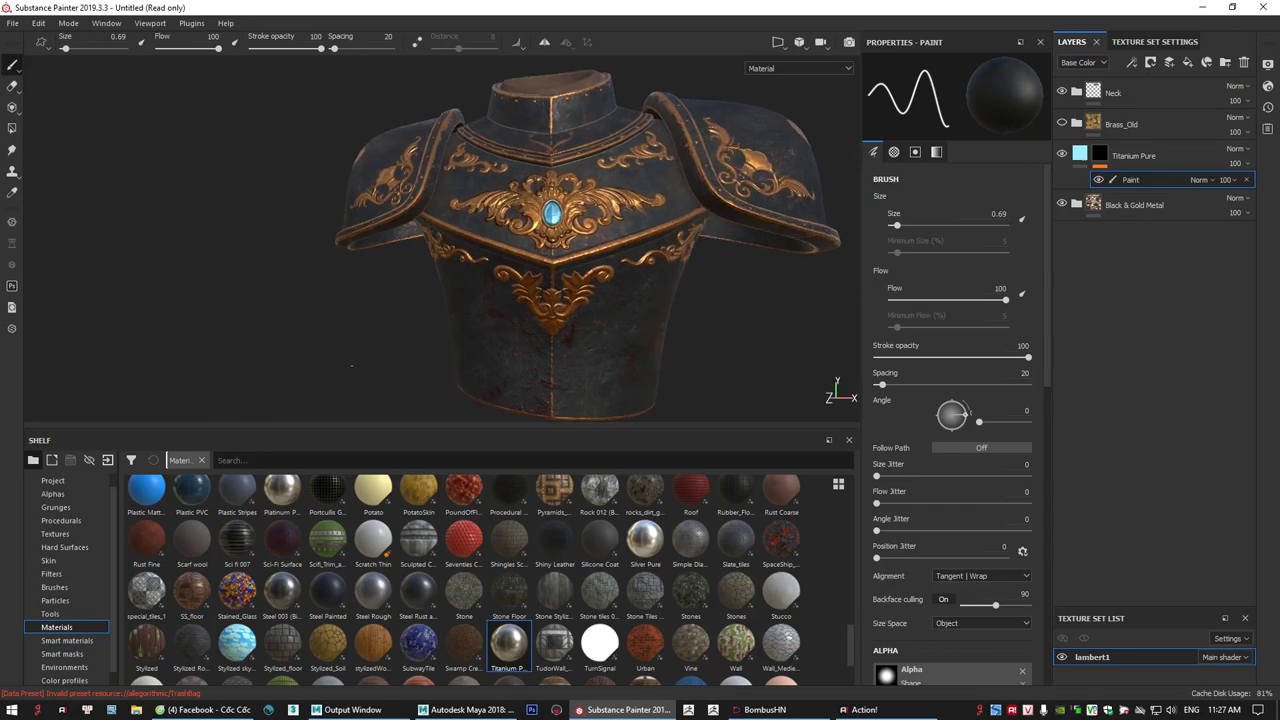
middle_click_drag(400, 346, 330, 361, "alt")
left_click_drag(330, 362, 297, 326, "alt")
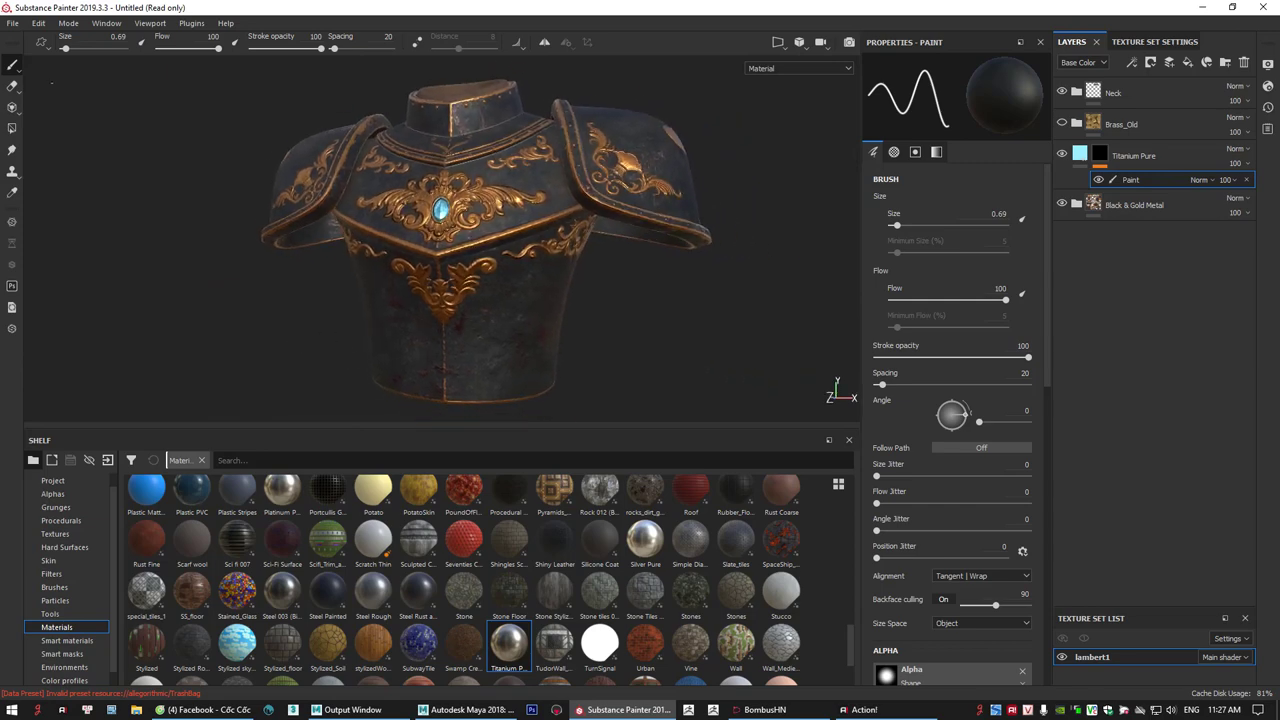
- Save the project as Armor_Texture in the Backup folder on the Desktop
left_click(13, 22)
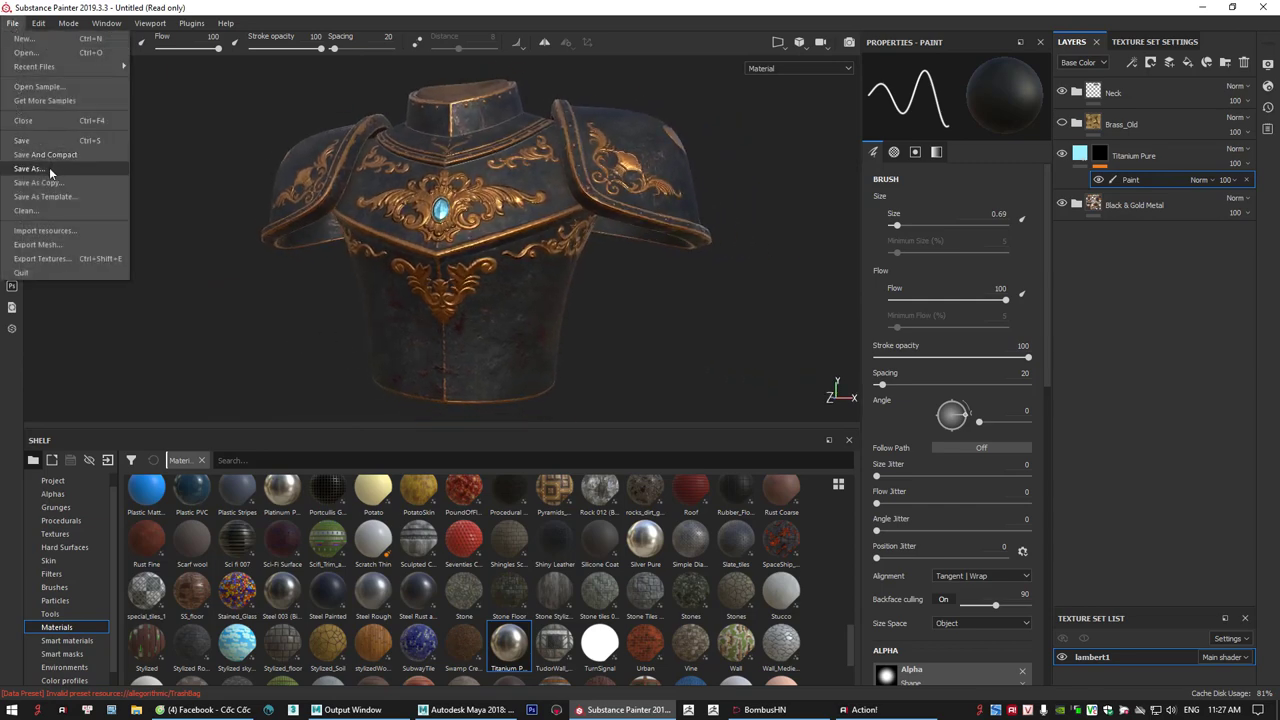
left_click(49, 170)
type("Test4")
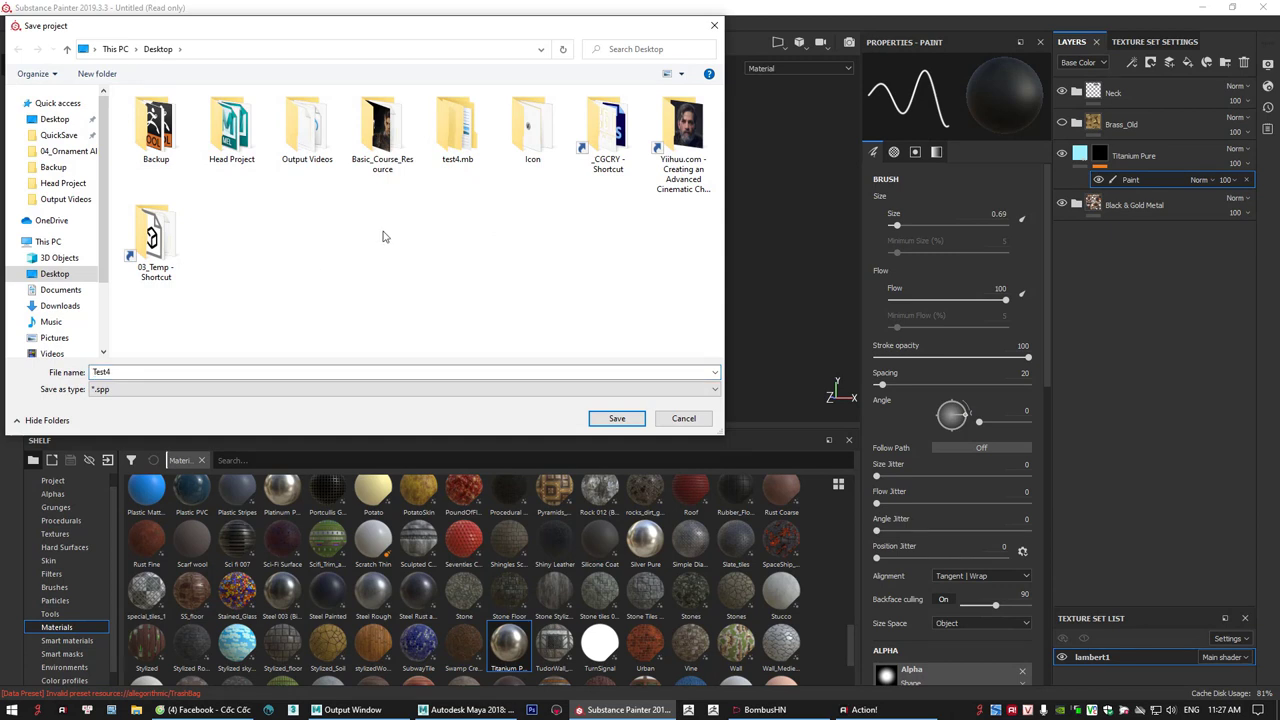
double_click(166, 150)
left_click(141, 367)
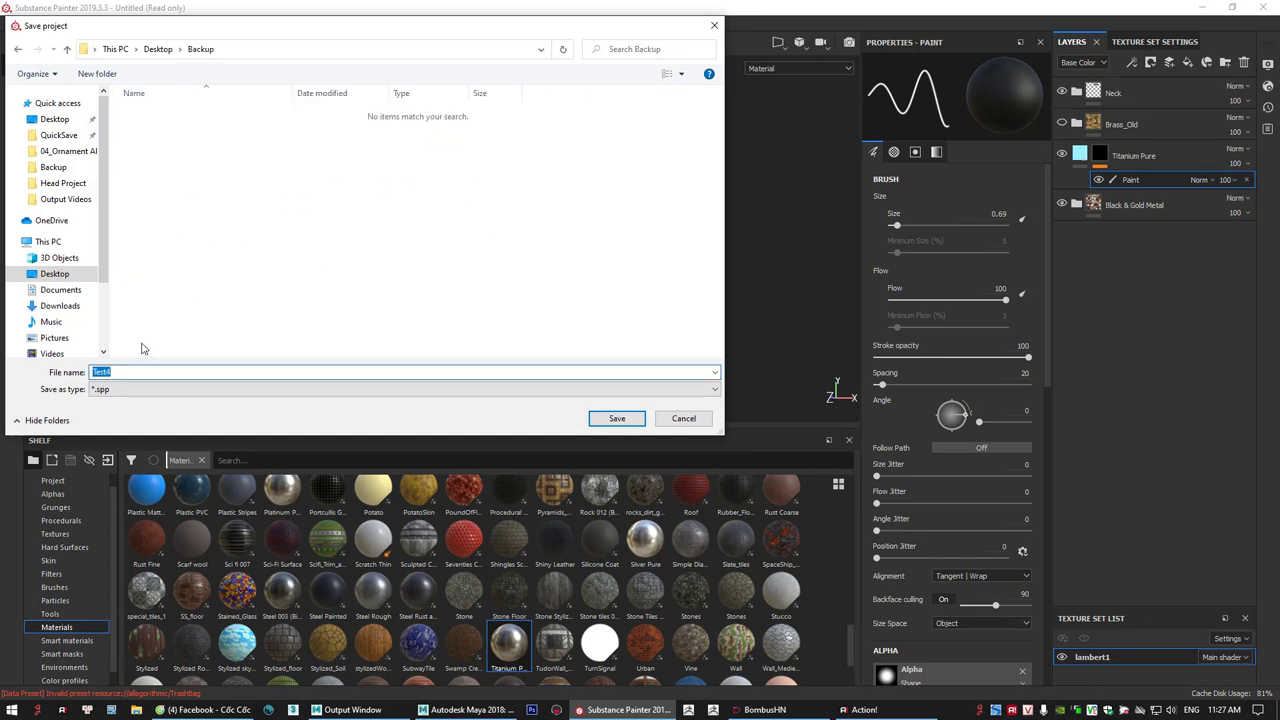
type("Armor_Texture")
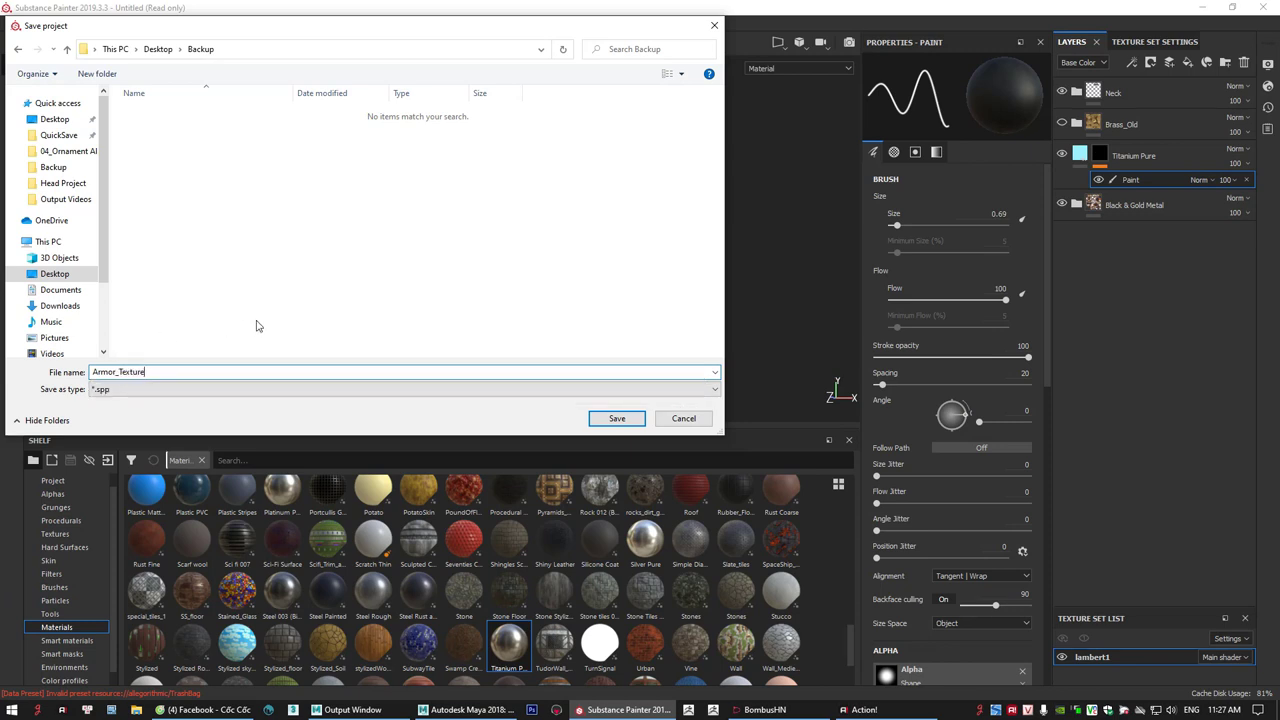
left_click(617, 419)
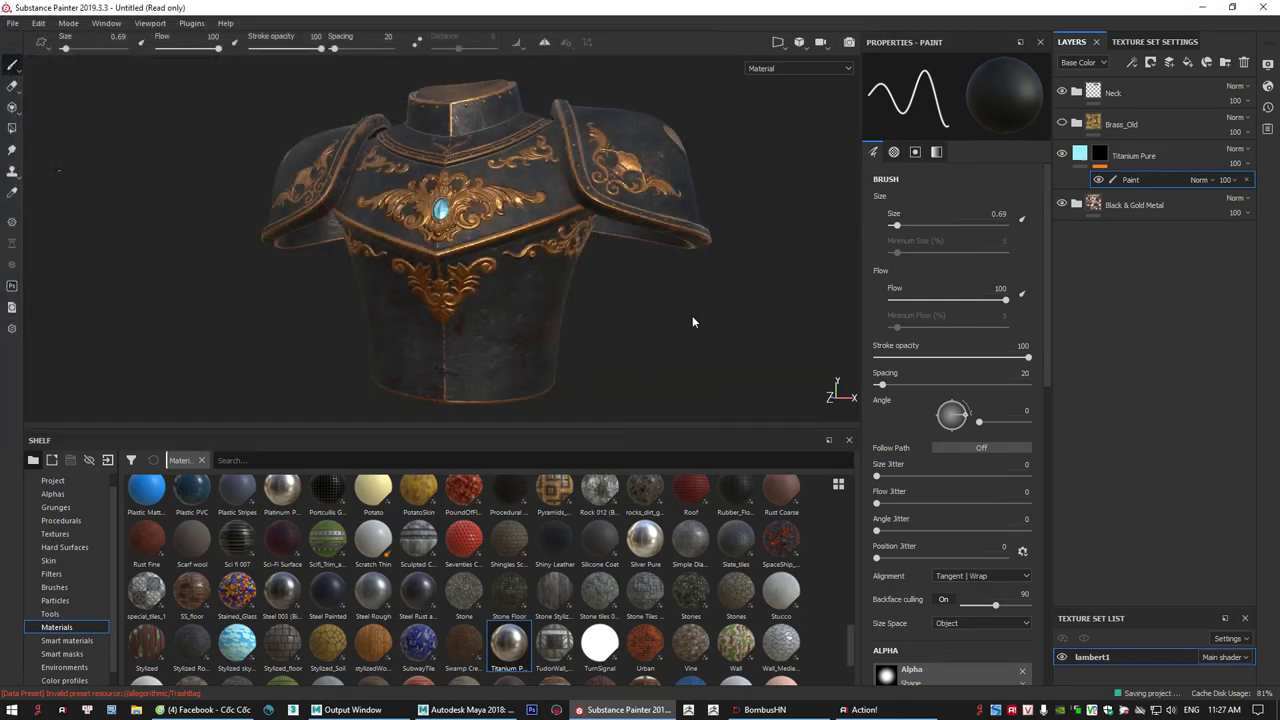